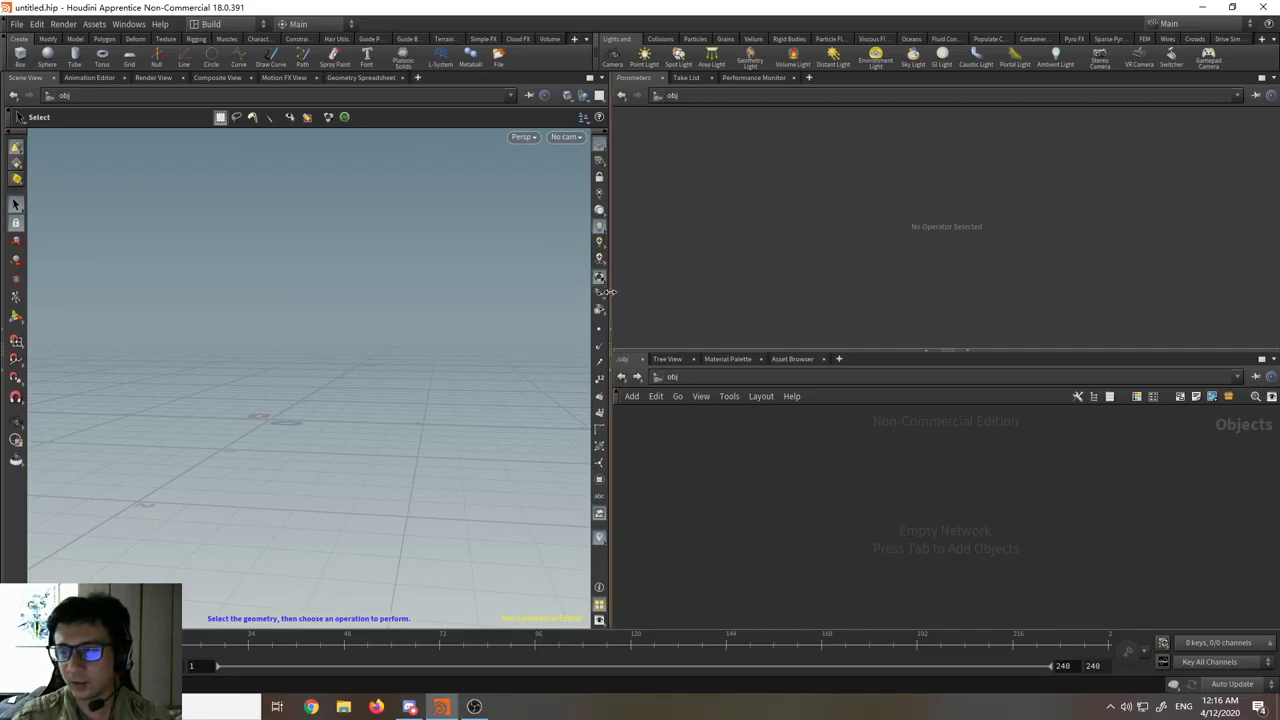
# - Add a Geometry object to the empty scene network
pyautogui.moveTo(608, 292); pyautogui.dragTo(520, 297)
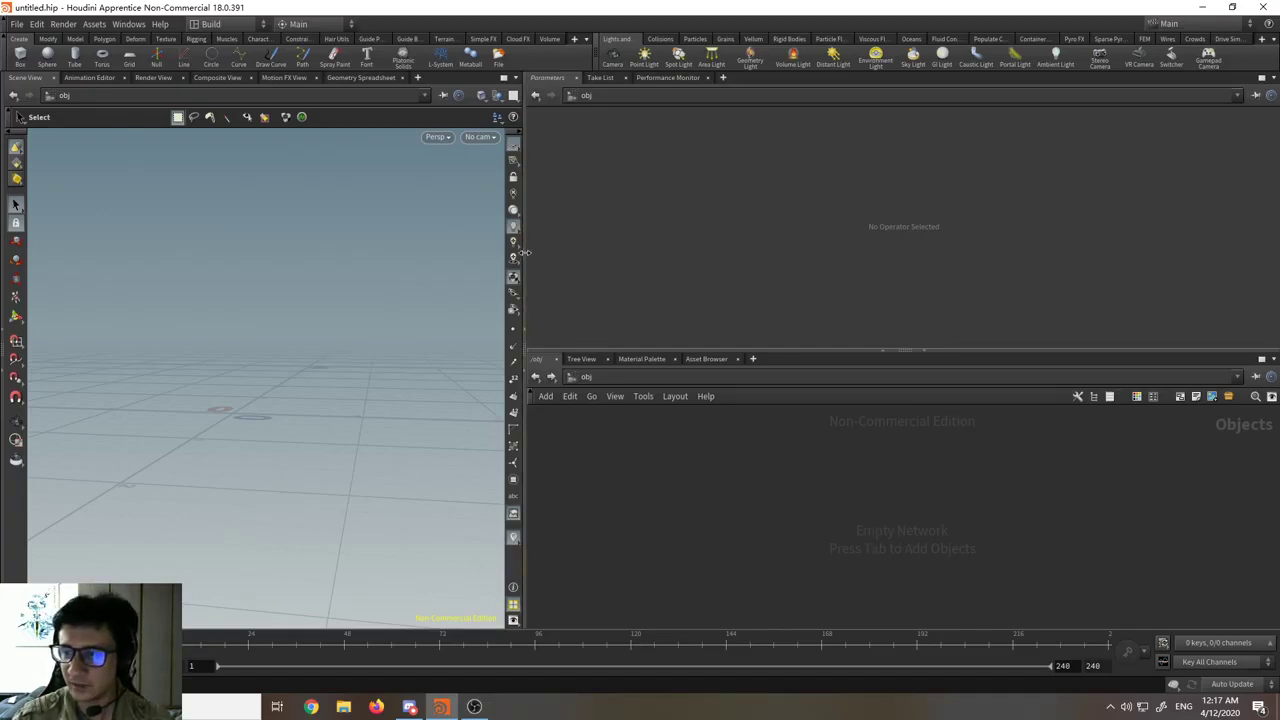
pyautogui.moveTo(522, 252); pyautogui.dragTo(567, 257)
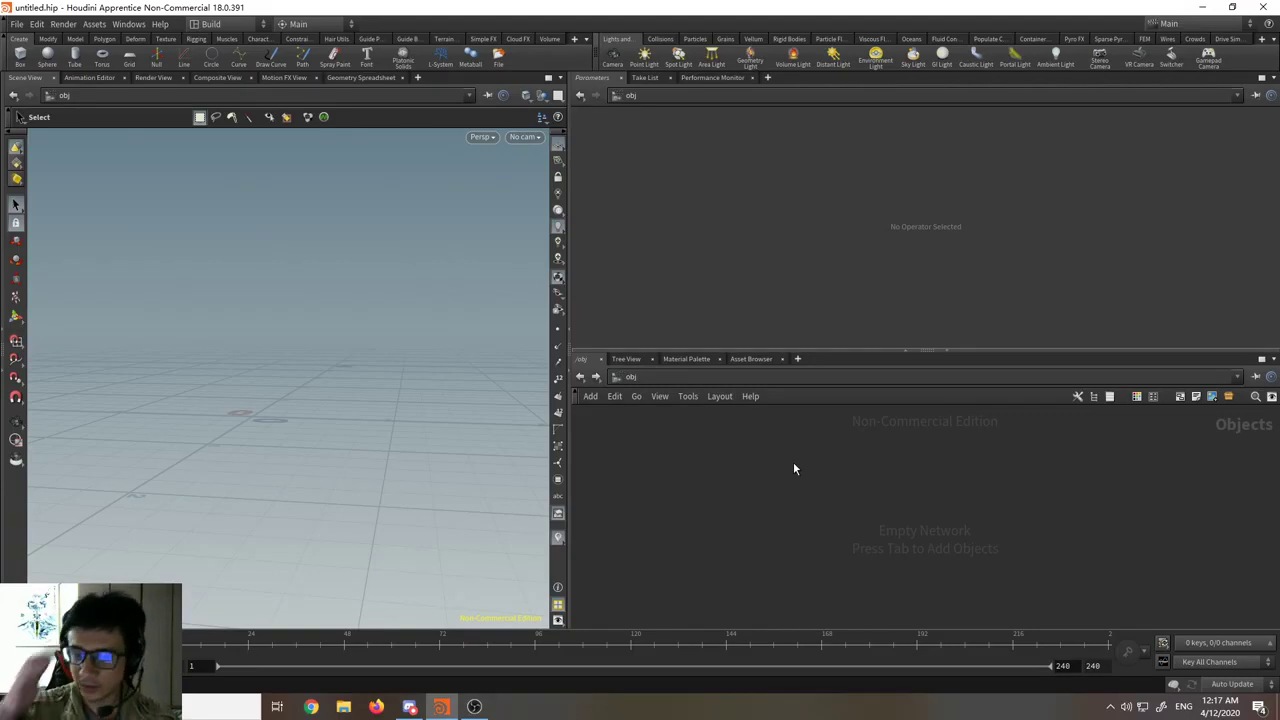
pyautogui.press('Tab')
pyautogui.write('geo')
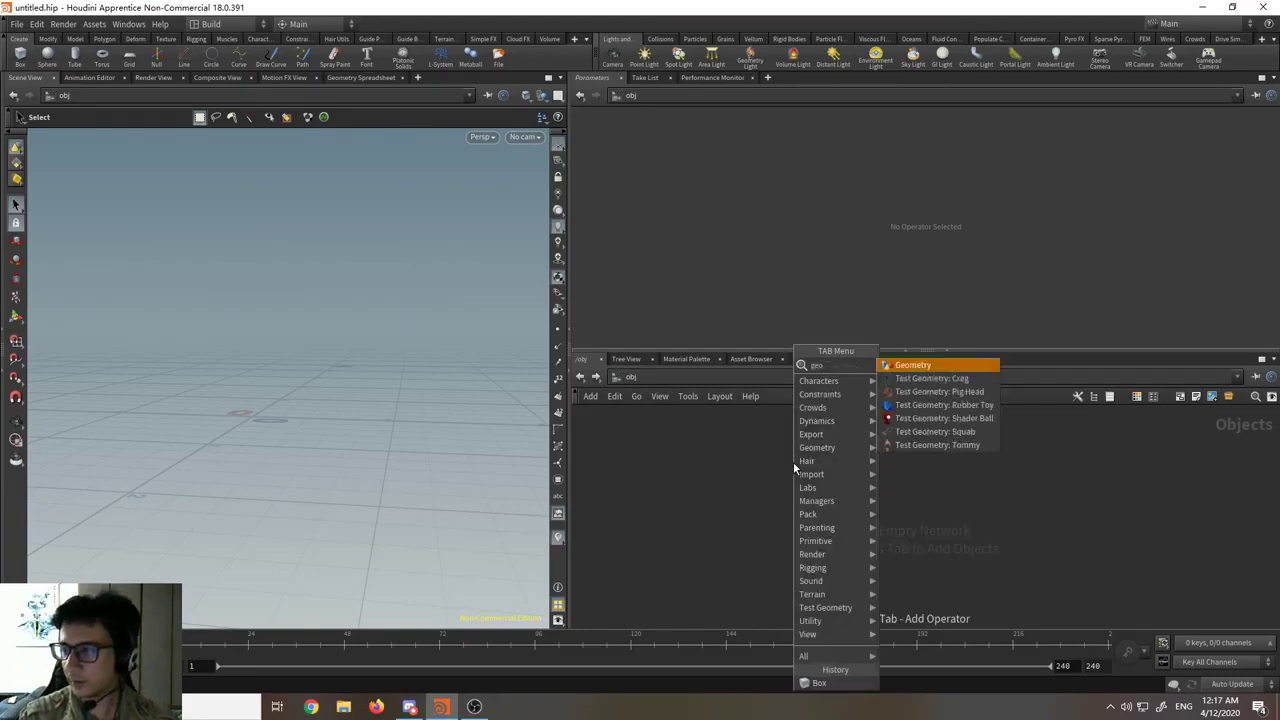
pyautogui.press('Return')
pyautogui.click(793, 464)
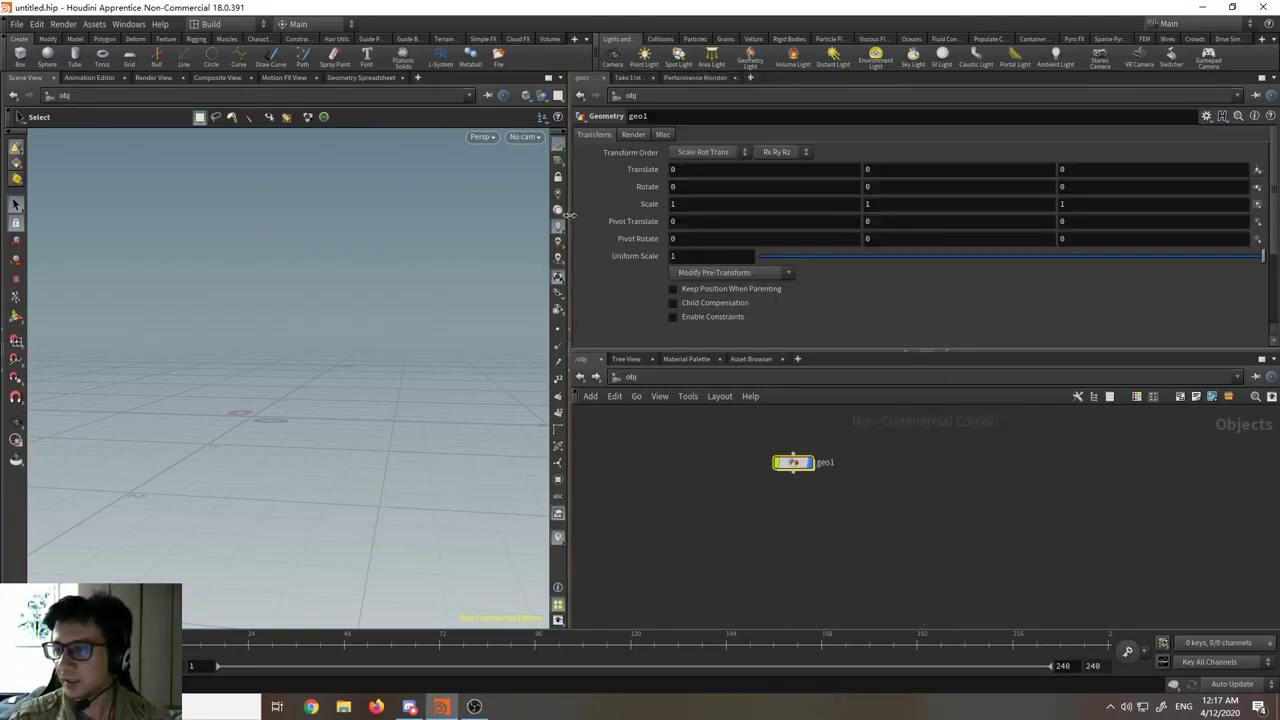
# - Enter the geo1 object's network to build geometry inside it
pyautogui.moveTo(566, 210); pyautogui.dragTo(623, 210)
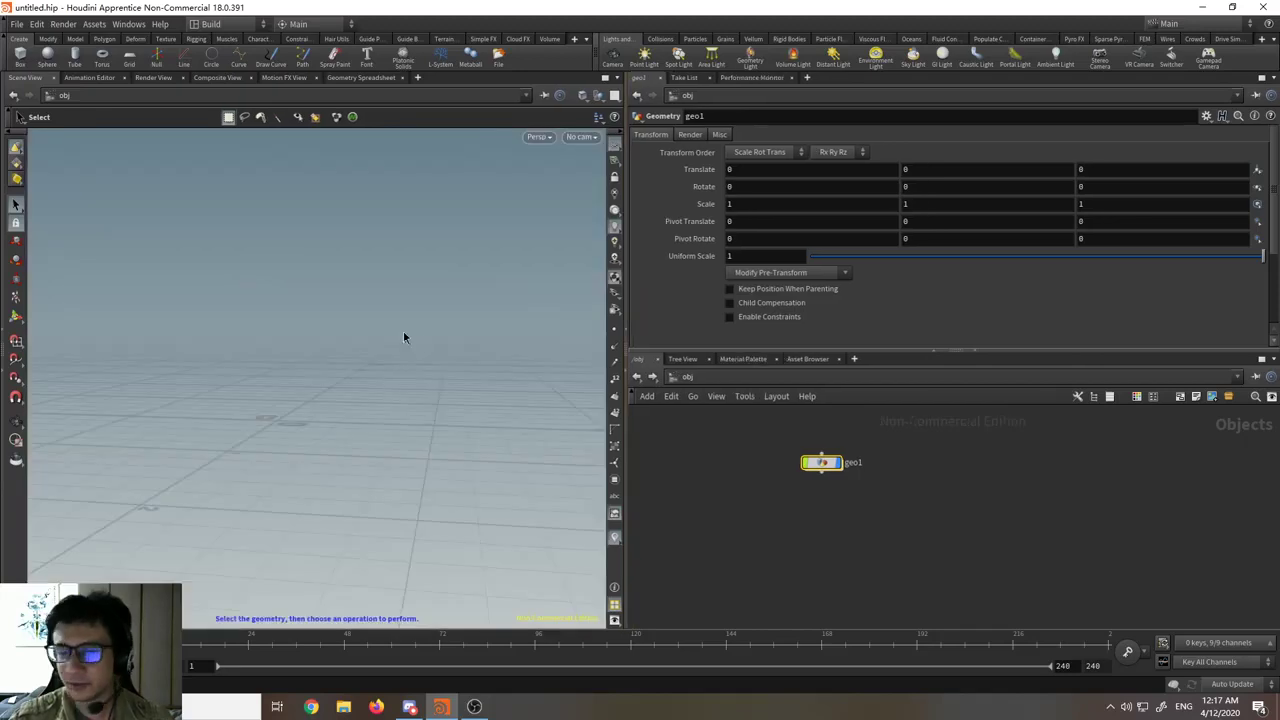
pyautogui.moveTo(770, 483); pyautogui.dragTo(679, 560, button='middle')
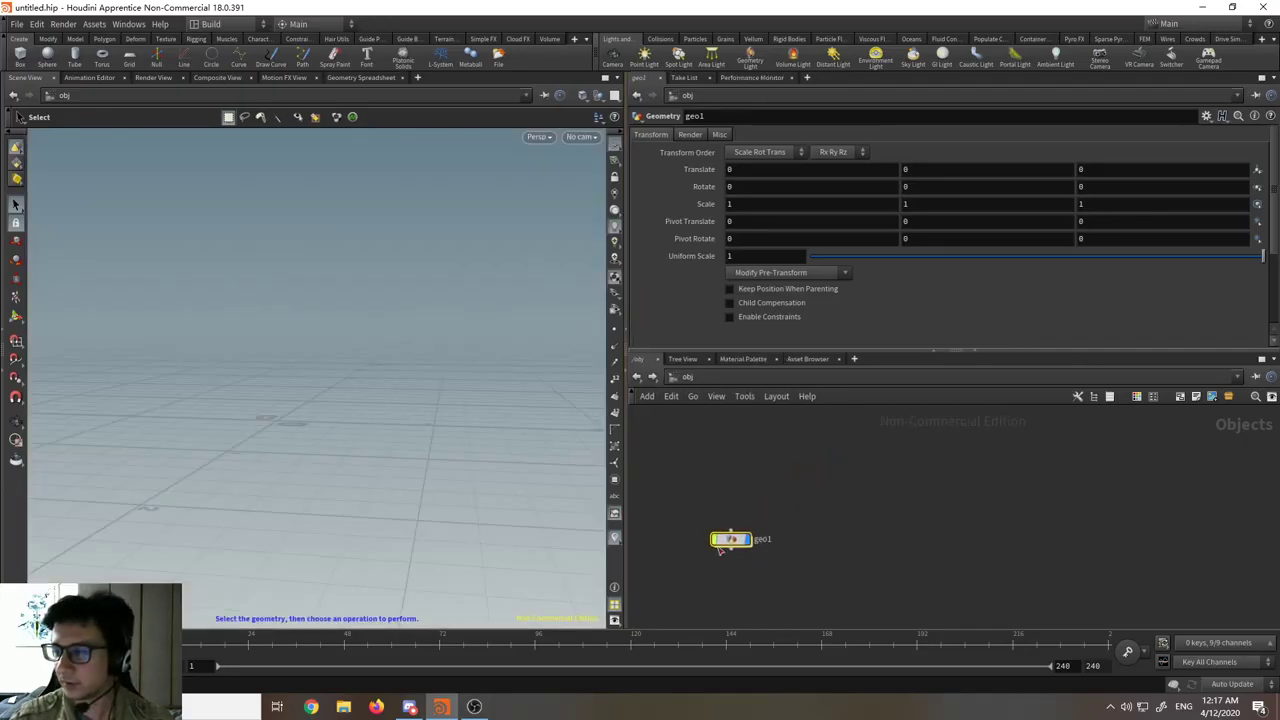
pyautogui.scroll(3, 730, 543)
pyautogui.moveTo(907, 525); pyautogui.dragTo(1000, 509, button='middle')
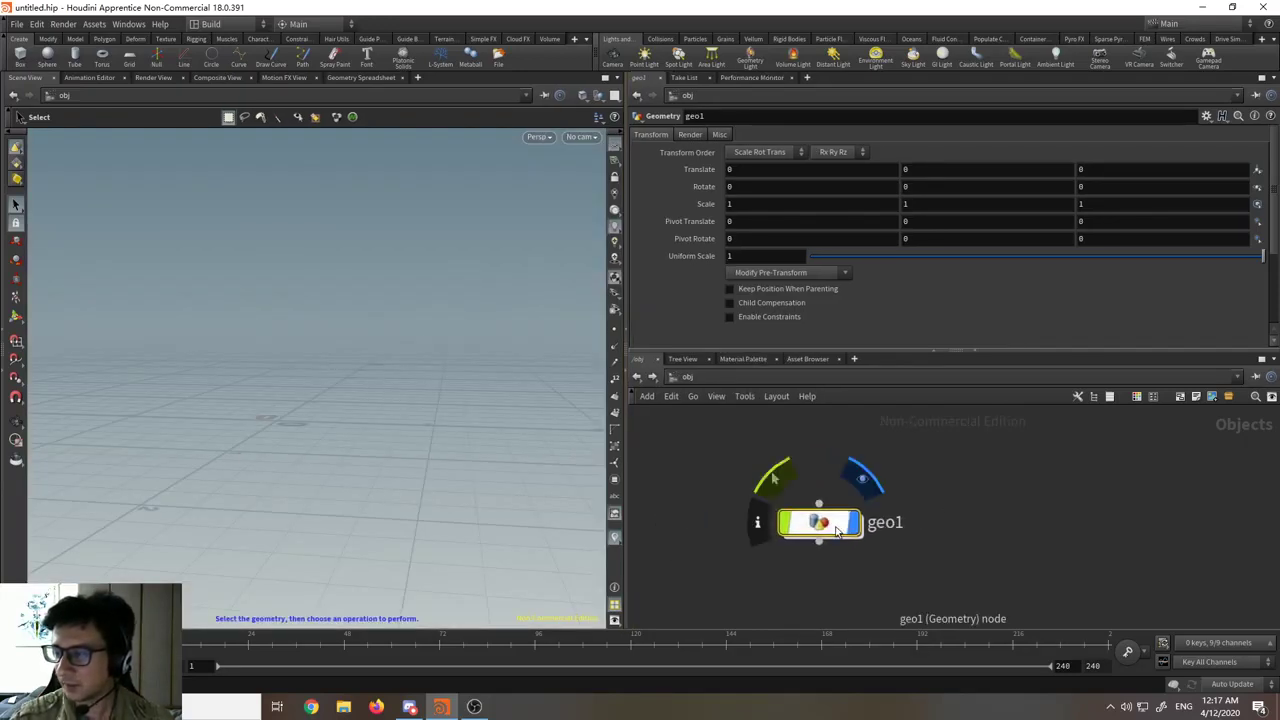
pyautogui.moveTo(832, 528); pyautogui.dragTo(805, 504)
pyautogui.doubleClick(805, 504)
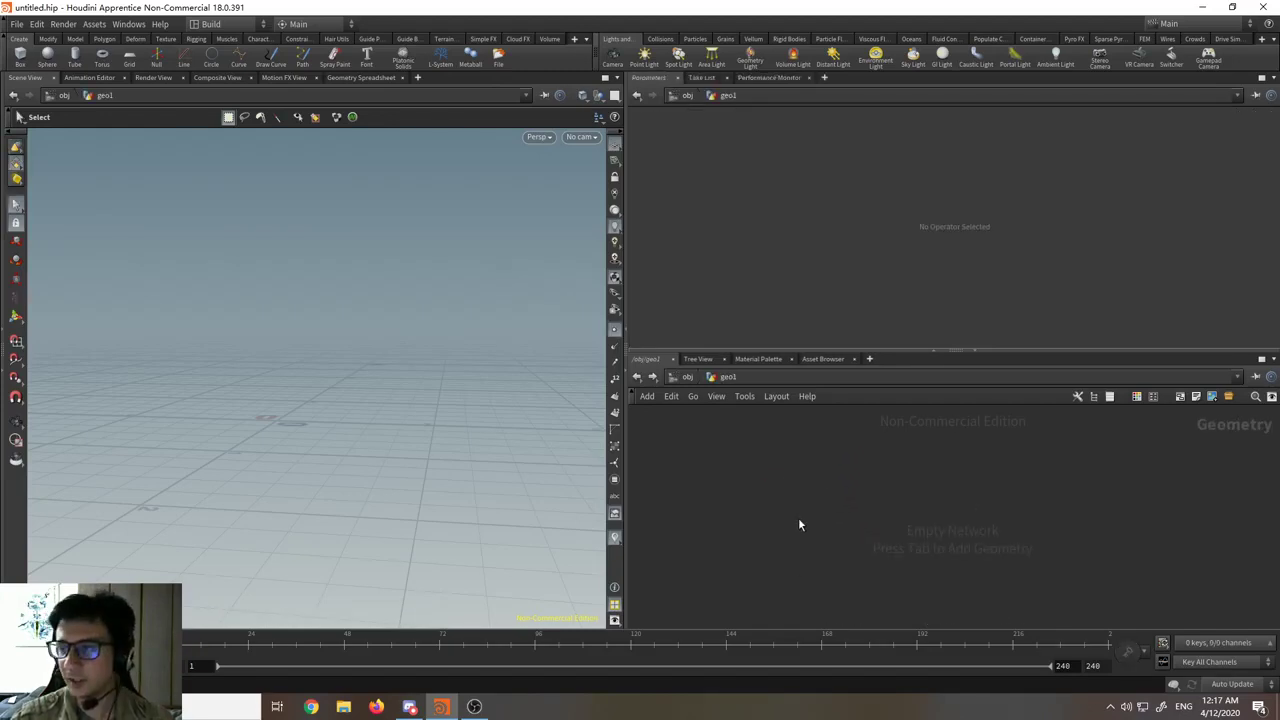
# - Create a Box node inside the geometry network
pyautogui.press('Tab')
pyautogui.write('box')
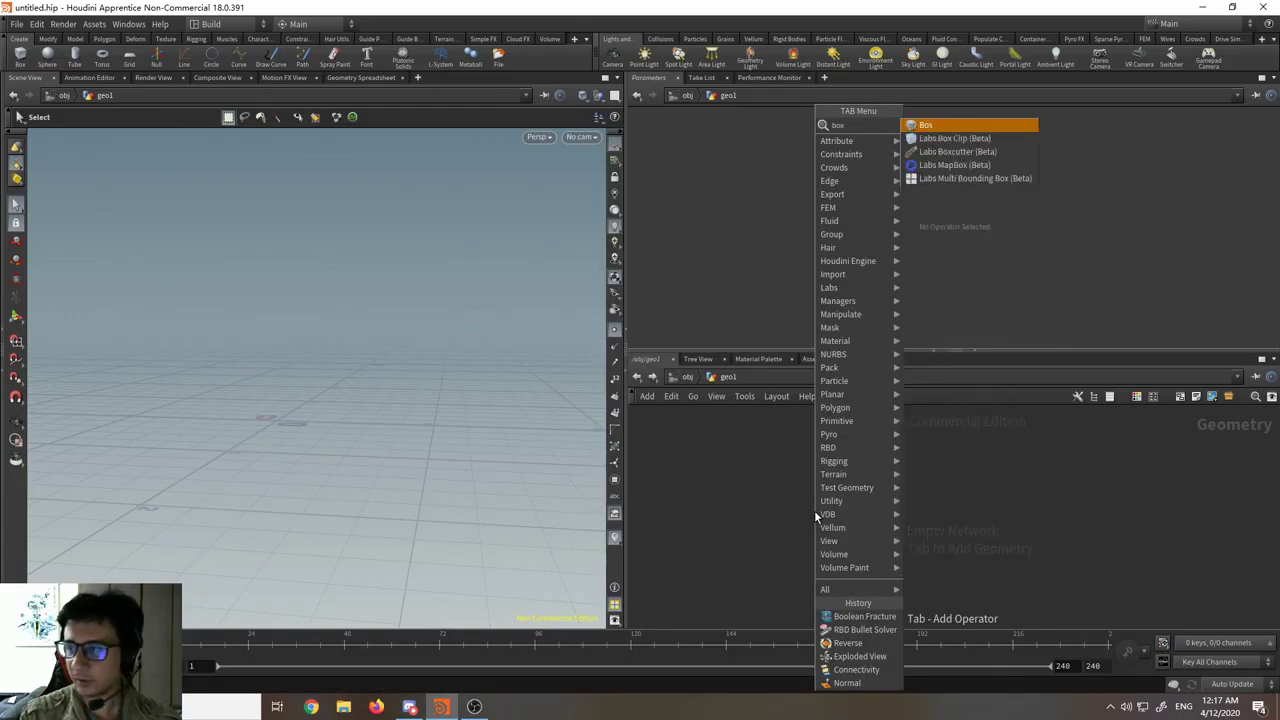
pyautogui.press('Return')
pyautogui.click(817, 494)
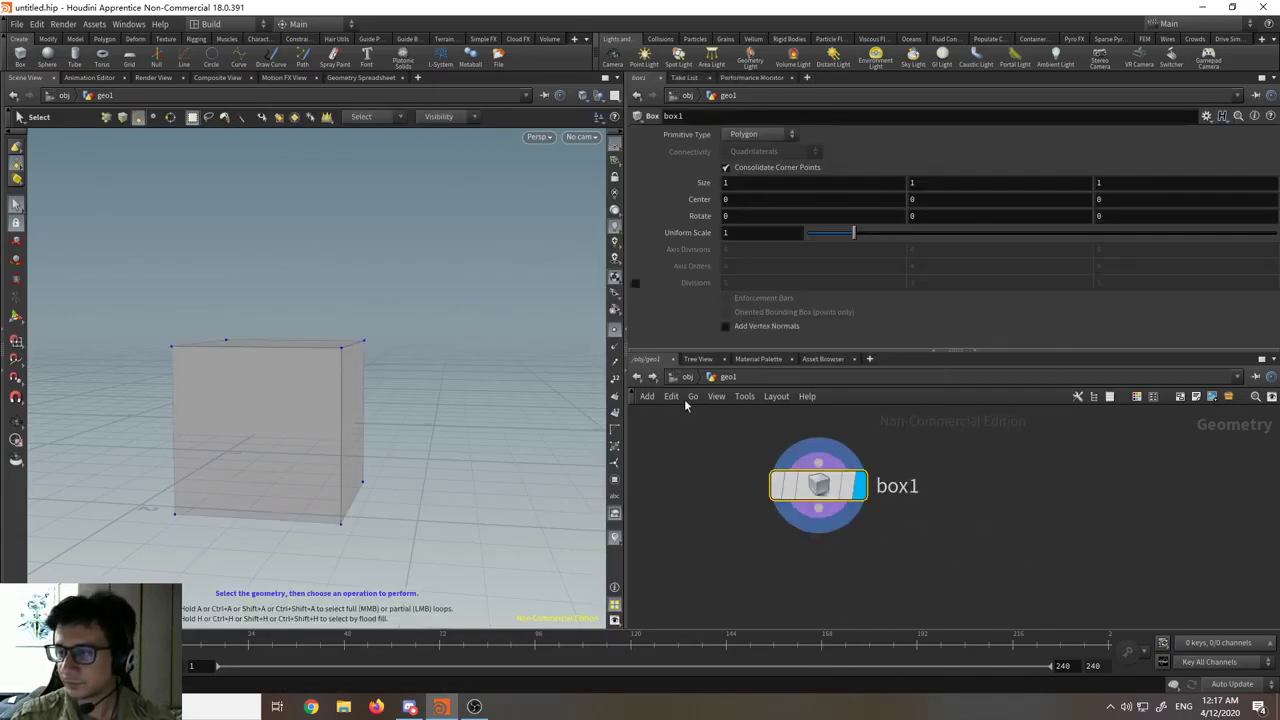
# - Set the box's X size to 3
pyautogui.moveTo(625, 274); pyautogui.dragTo(689, 273)
pyautogui.scroll(-2, 479, 413)
pyautogui.keyDown('alt'); pyautogui.moveTo(479, 413); pyautogui.dragTo(506, 354, button='middle'); pyautogui.keyUp('alt')
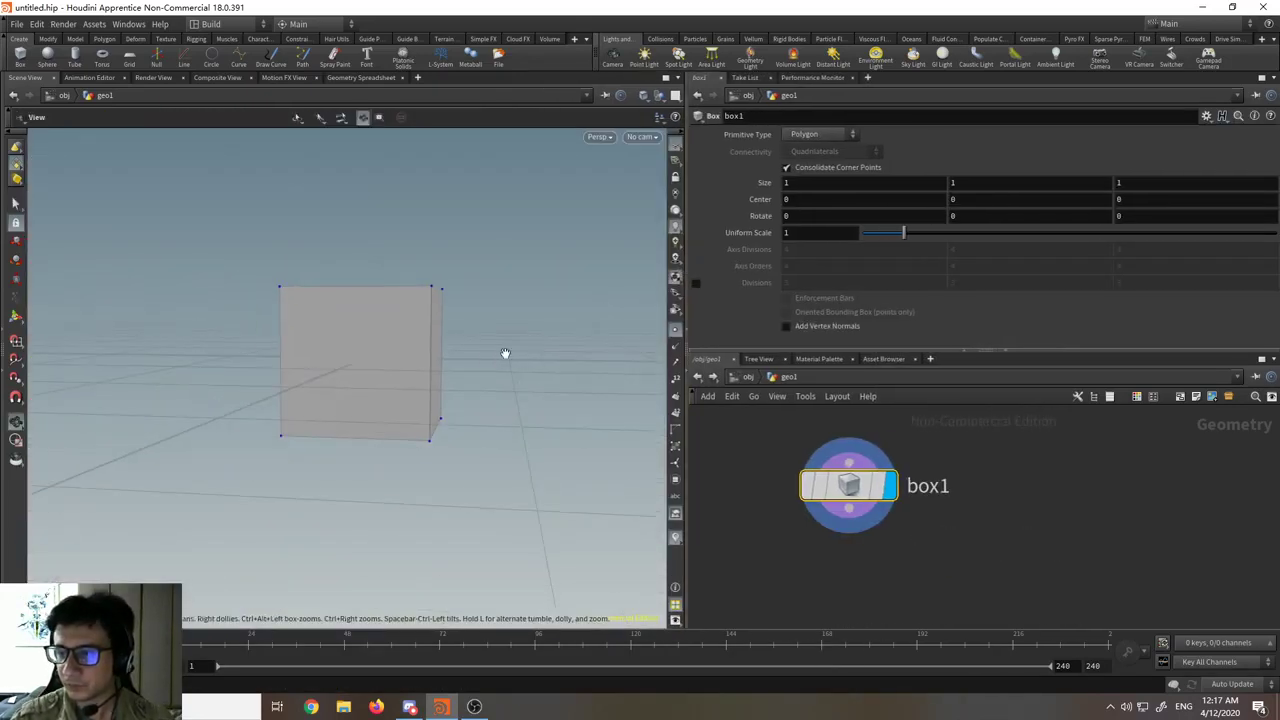
pyautogui.keyDown('alt'); pyautogui.moveTo(506, 354); pyautogui.dragTo(446, 397); pyautogui.keyUp('alt')
pyautogui.keyDown('alt'); pyautogui.moveTo(515, 356); pyautogui.dragTo(425, 396, button='middle'); pyautogui.keyUp('alt')
pyautogui.scroll(-2, 430, 395)
pyautogui.moveTo(446, 391); pyautogui.dragTo(404, 366)
pyautogui.moveTo(490, 386); pyautogui.dragTo(459, 448, button='middle')
pyautogui.moveTo(459, 448); pyautogui.dragTo(494, 434)
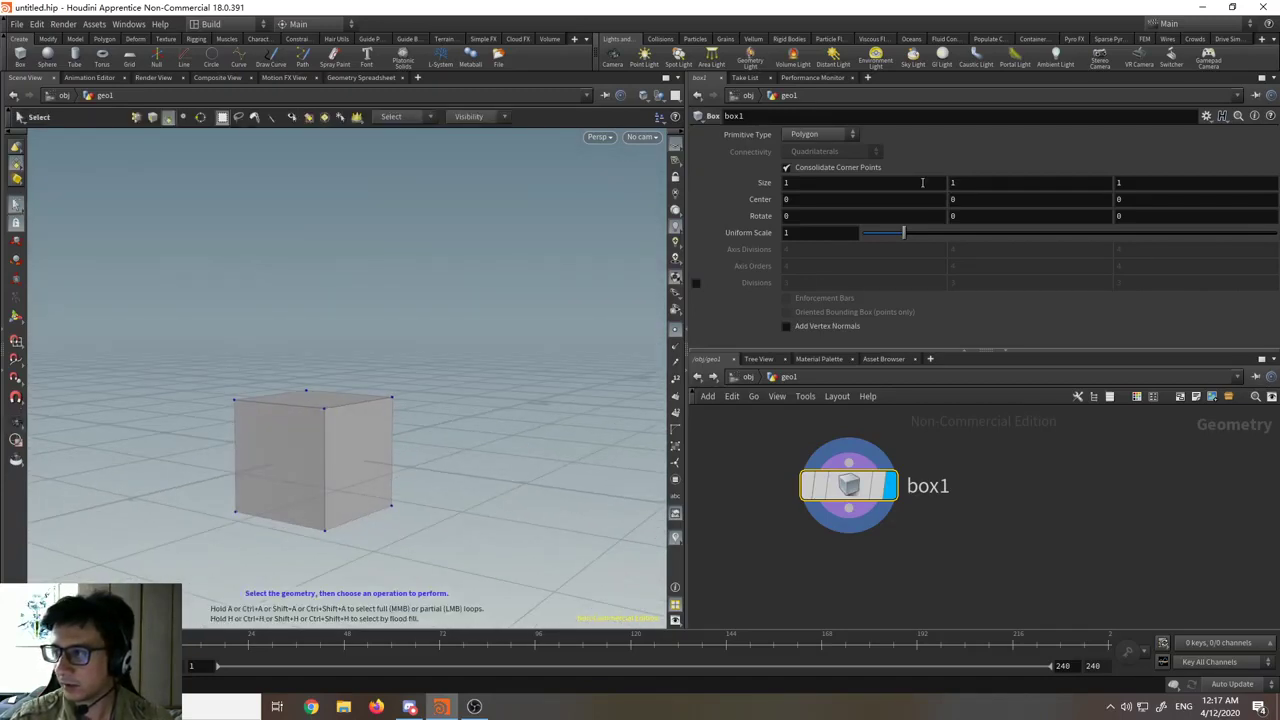
pyautogui.moveTo(922, 183); pyautogui.dragTo(1048, 219, button='middle')
# - Set the box's Z size to 0.5
pyautogui.keyDown('alt'); pyautogui.moveTo(171, 380); pyautogui.dragTo(177, 411, button='middle'); pyautogui.keyUp('alt')
pyautogui.moveTo(177, 411); pyautogui.dragTo(651, 303)
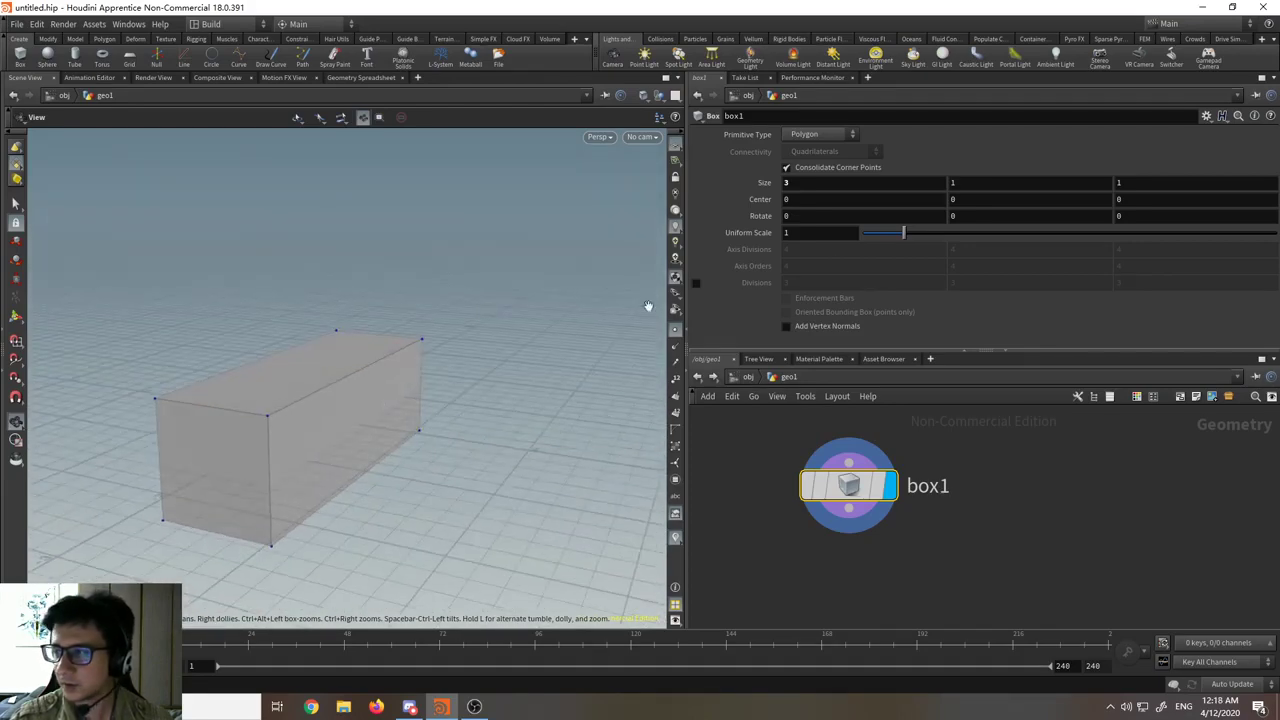
pyautogui.press('s')
pyautogui.moveTo(1152, 182); pyautogui.dragTo(1224, 191, button='middle')
pyautogui.keyDown('alt'); pyautogui.moveTo(480, 400); pyautogui.dragTo(331, 389); pyautogui.keyUp('alt')
pyautogui.press('s')
pyautogui.click(333, 395)
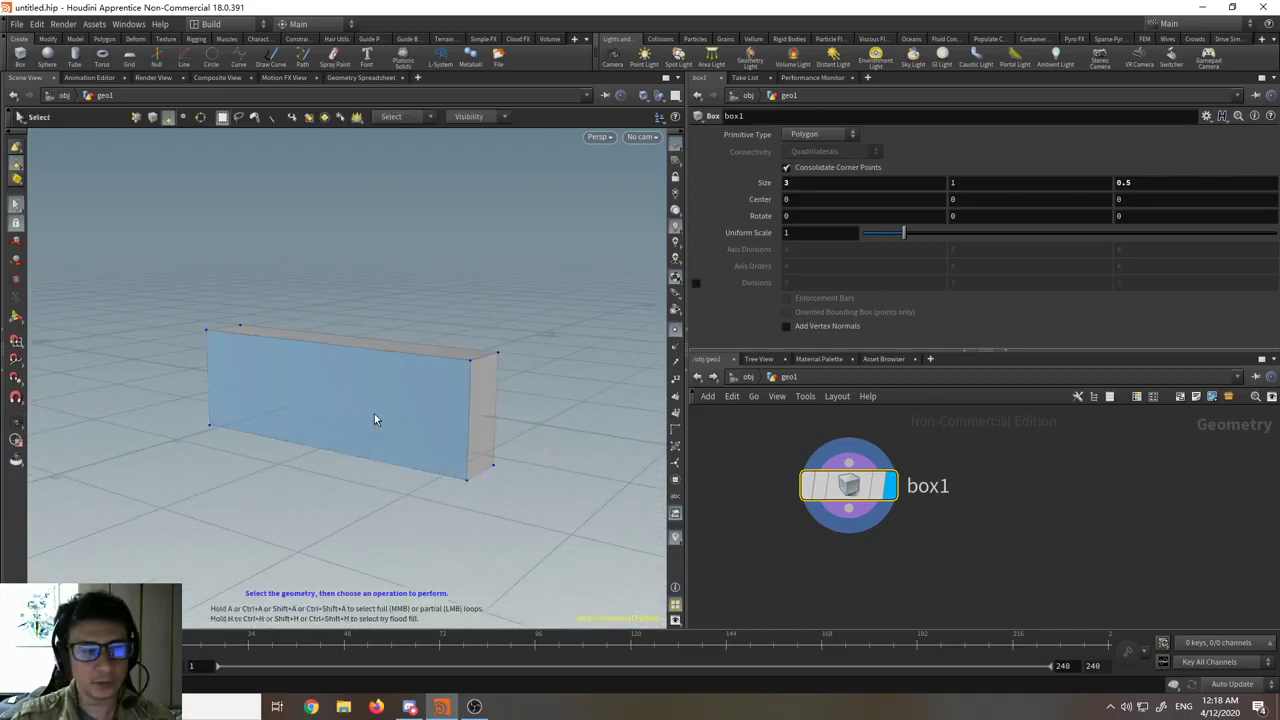
# - Reposition the box1 node higher in the network to leave room below it
pyautogui.moveTo(855, 487); pyautogui.dragTo(818, 447)
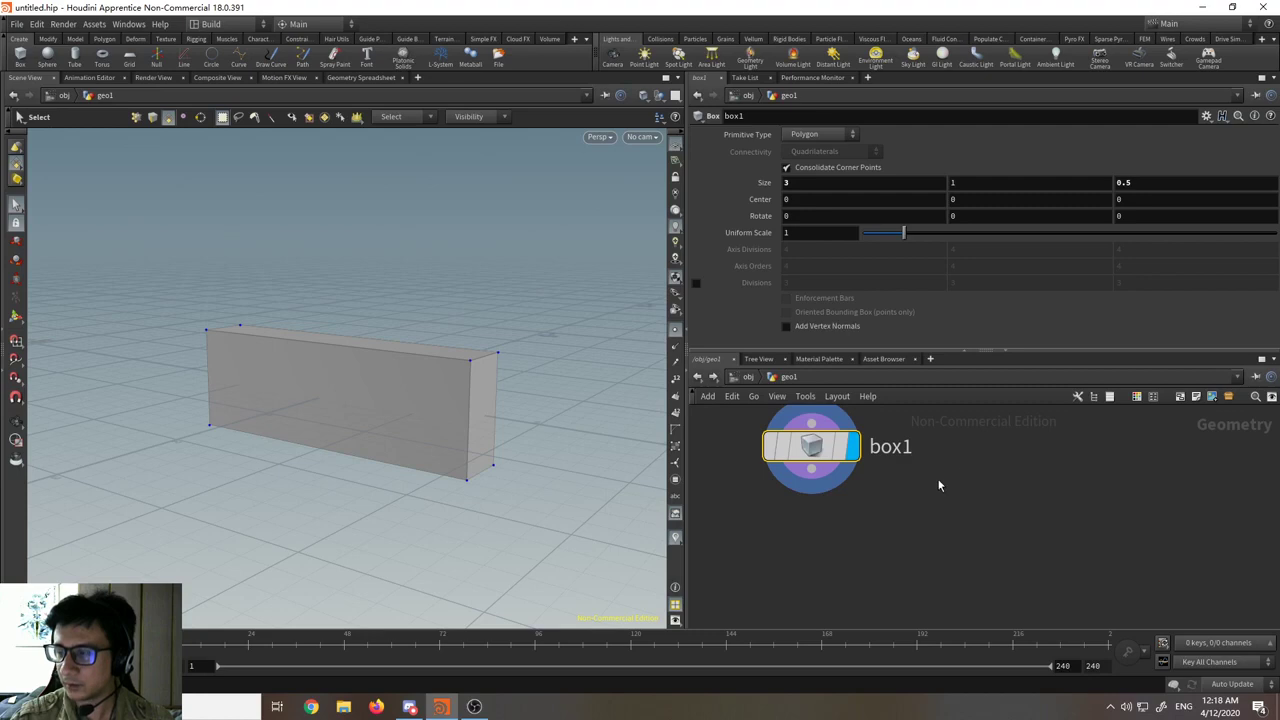
pyautogui.scroll(-3, 965, 488)
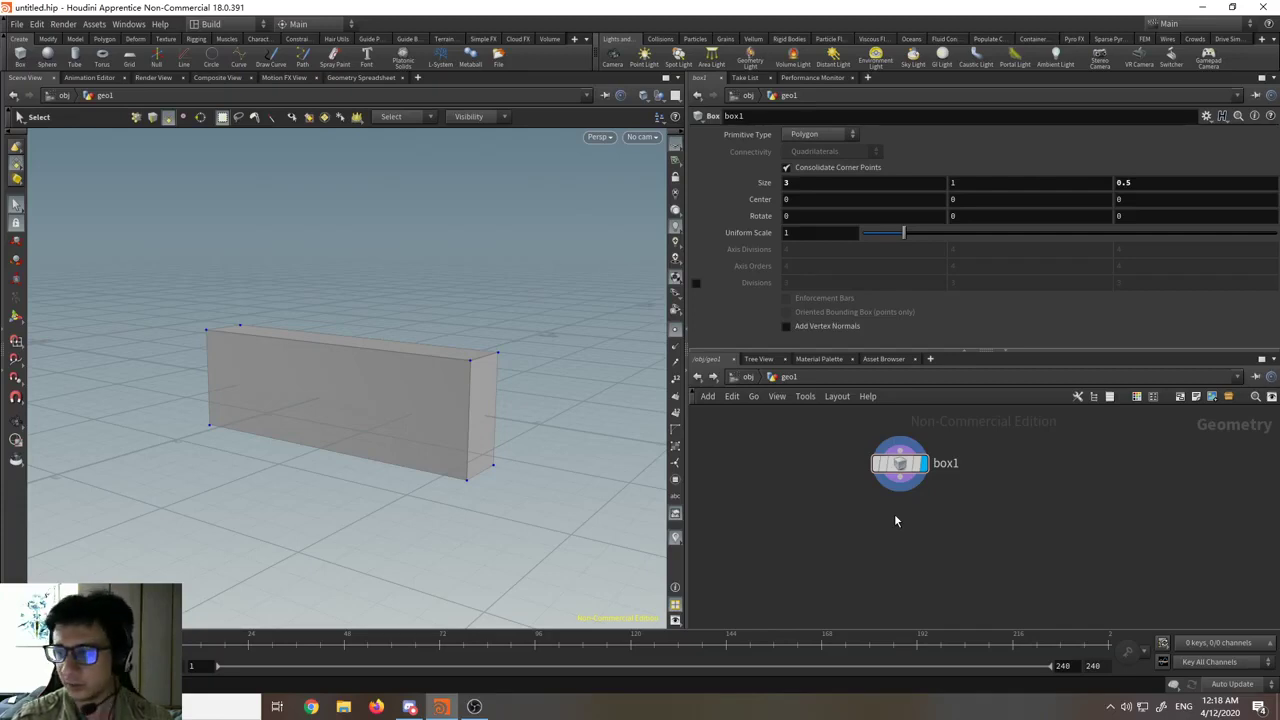
pyautogui.moveTo(901, 462); pyautogui.dragTo(891, 446)
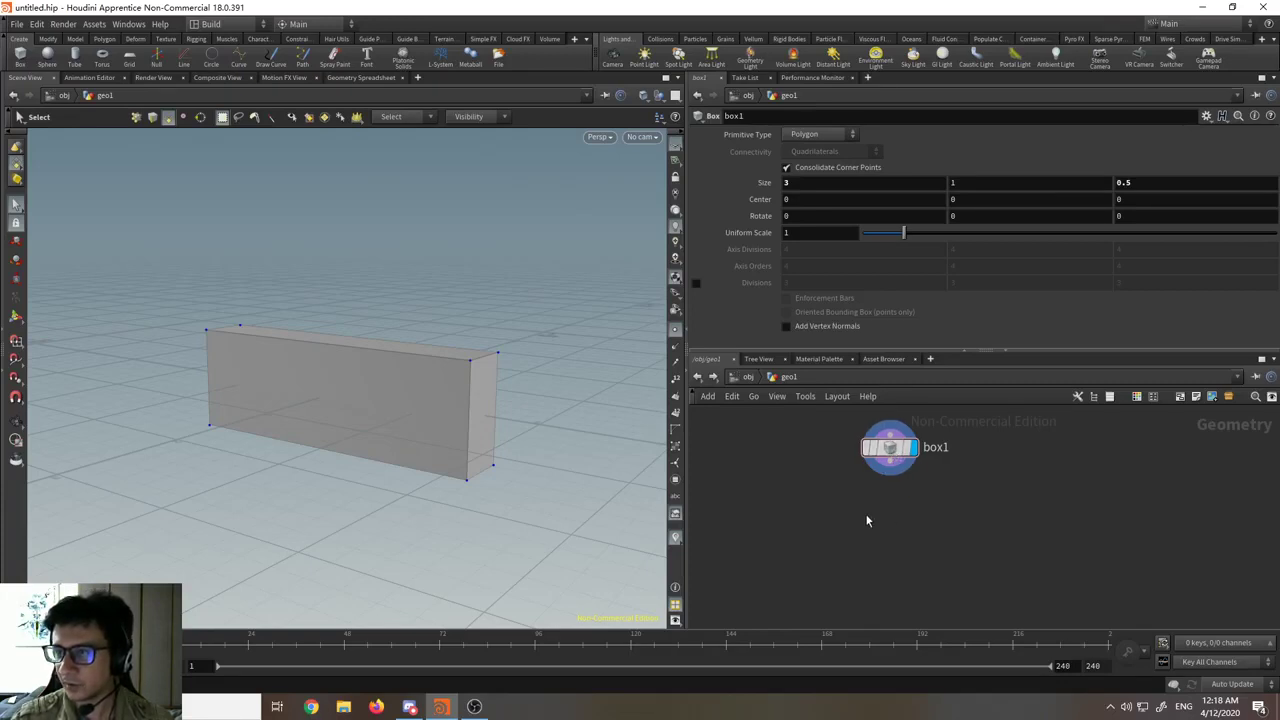
# - Browse the Labs node categories, including FlowMap, UE4, UV and Export, to review the available tools
pyautogui.press('Tab')
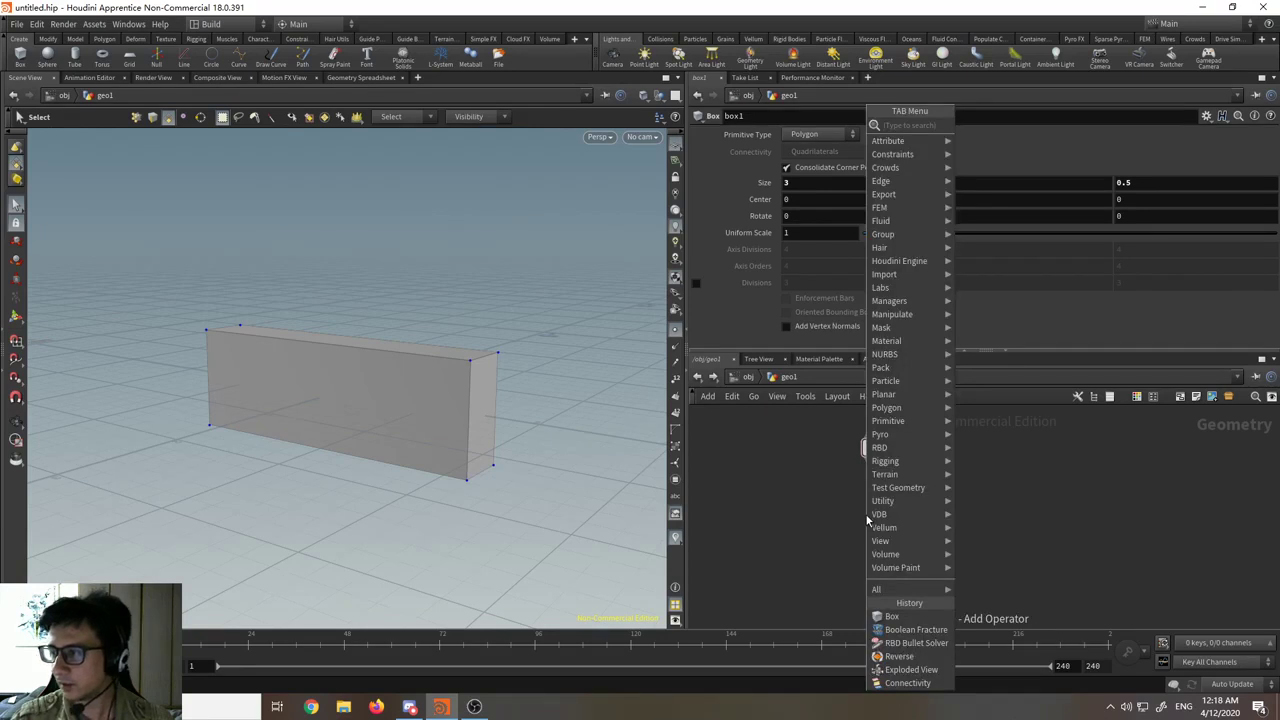
pyautogui.press('Tab')
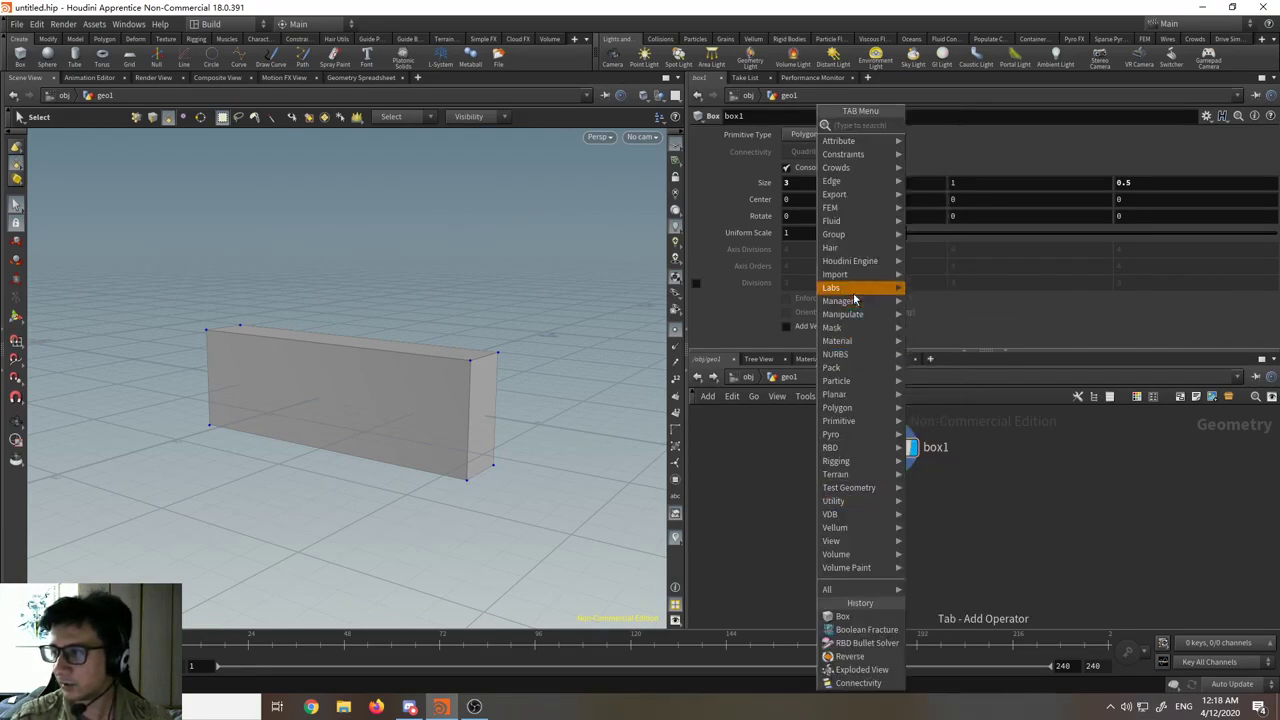
pyautogui.moveTo(854, 294)
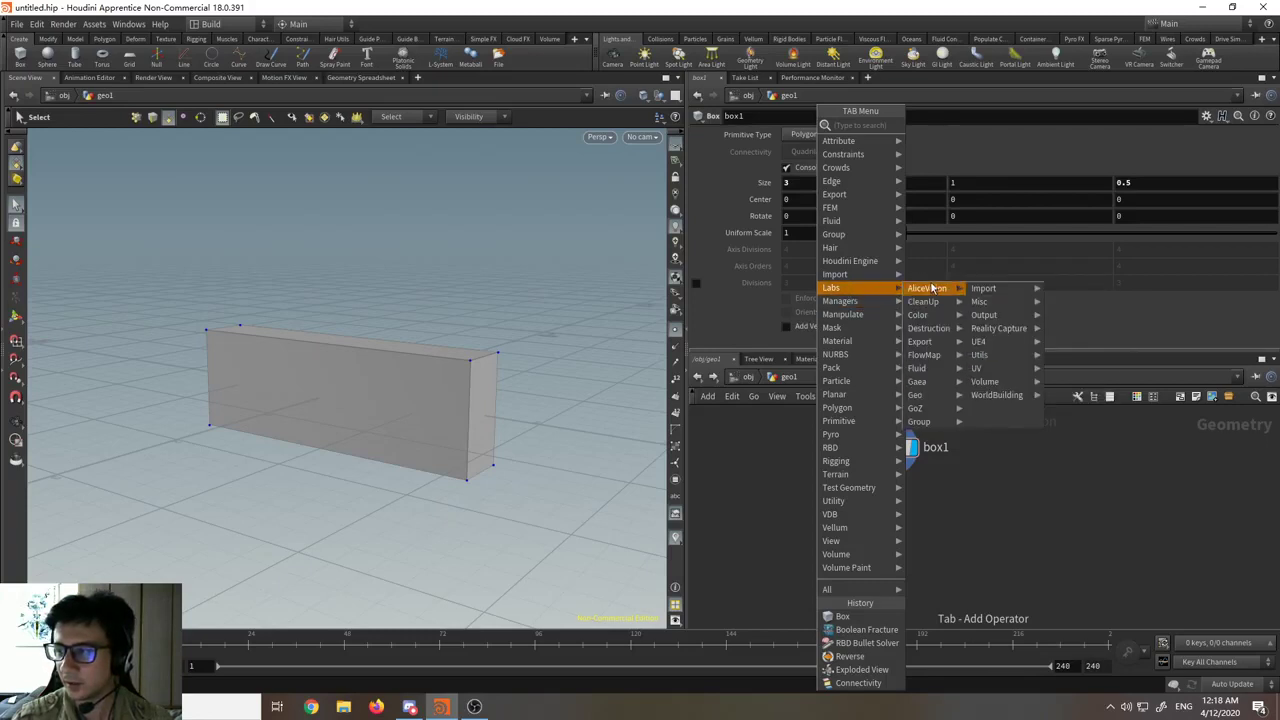
pyautogui.moveTo(931, 305)
pyautogui.moveTo(941, 344)
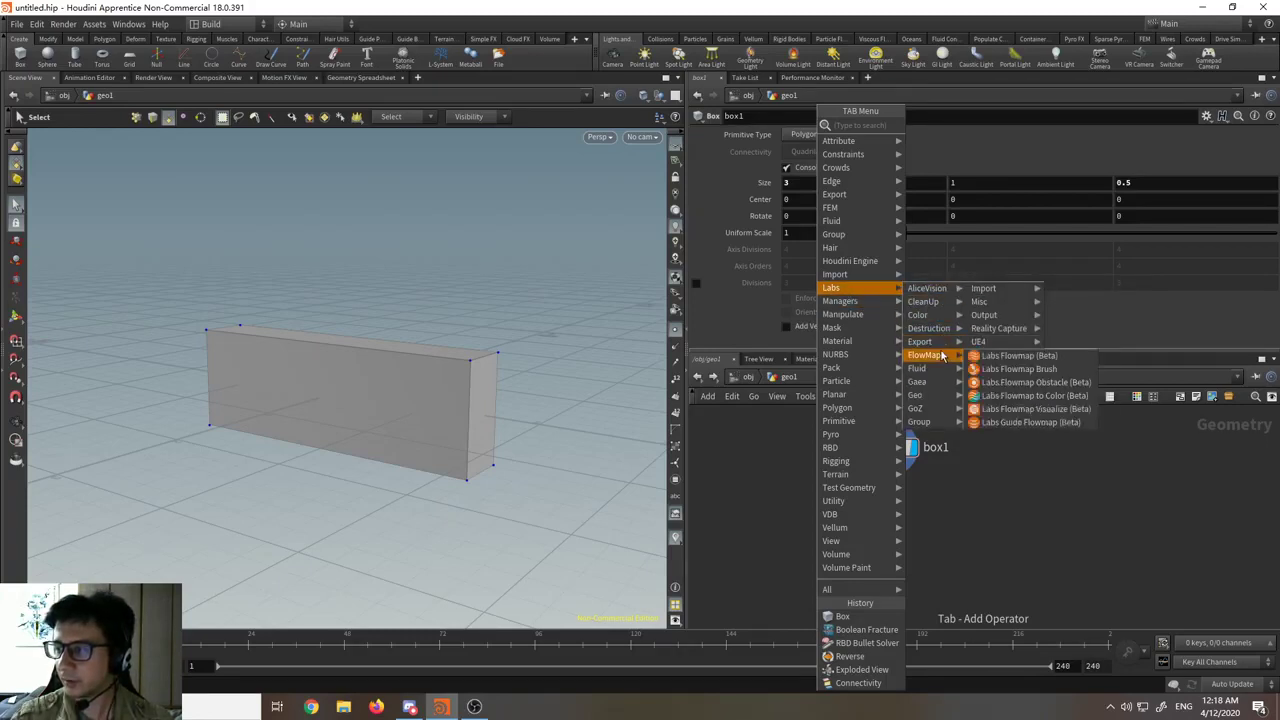
pyautogui.moveTo(941, 370)
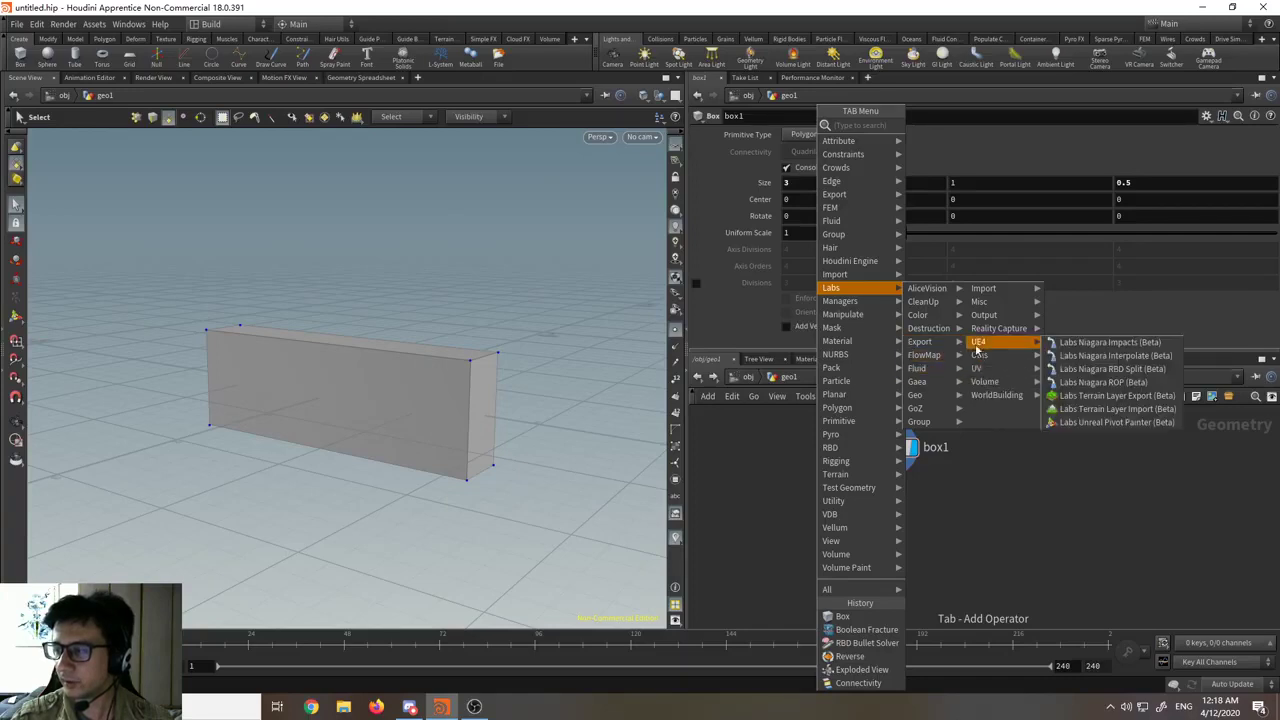
pyautogui.moveTo(984, 344)
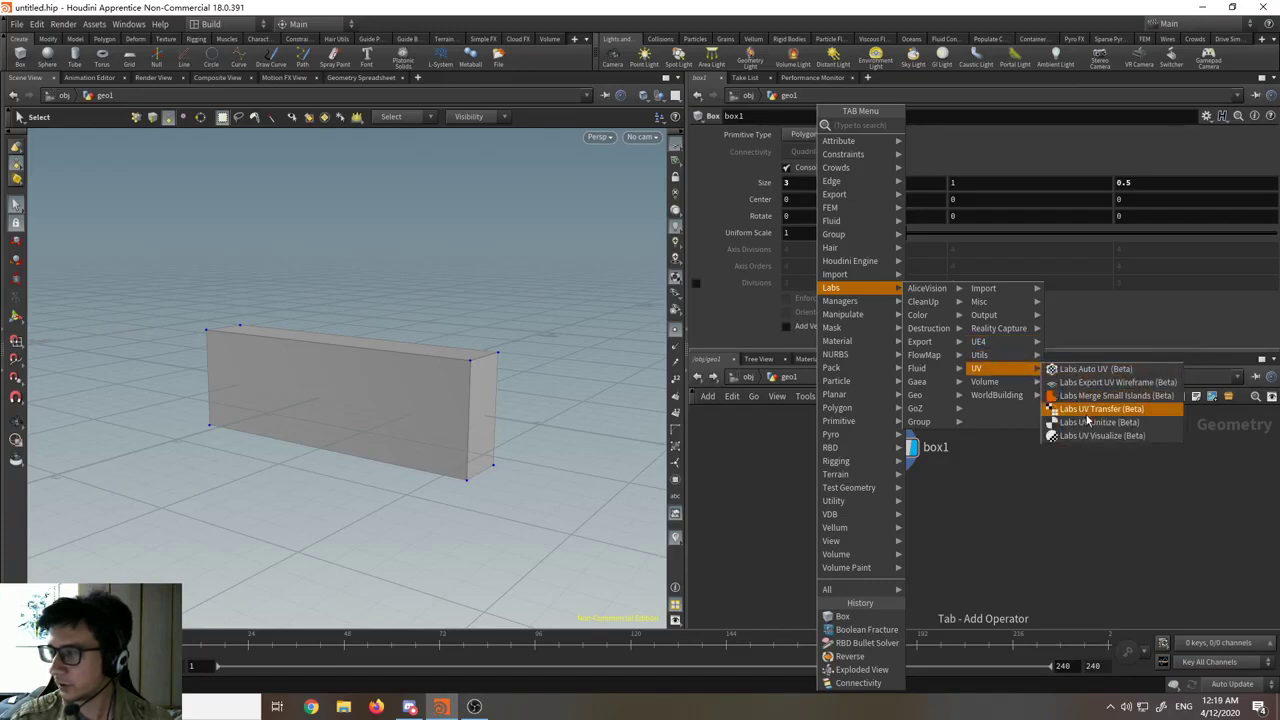
pyautogui.moveTo(999, 317)
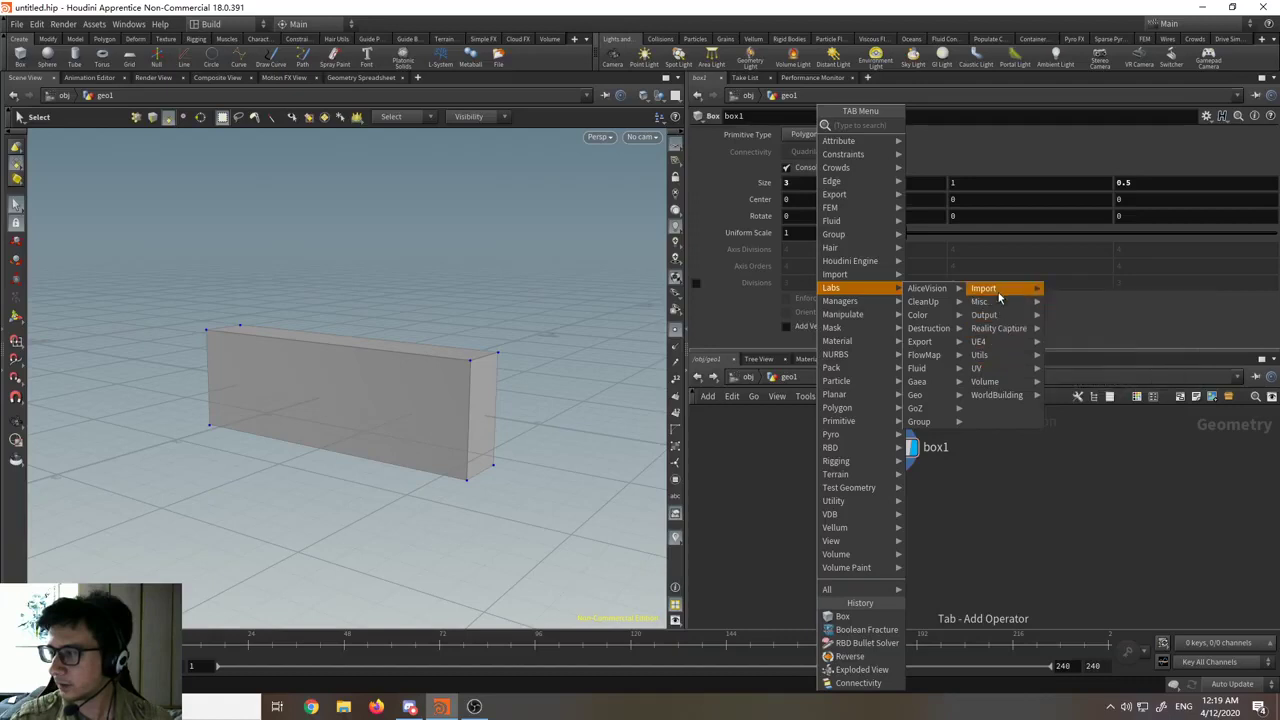
pyautogui.moveTo(999, 293)
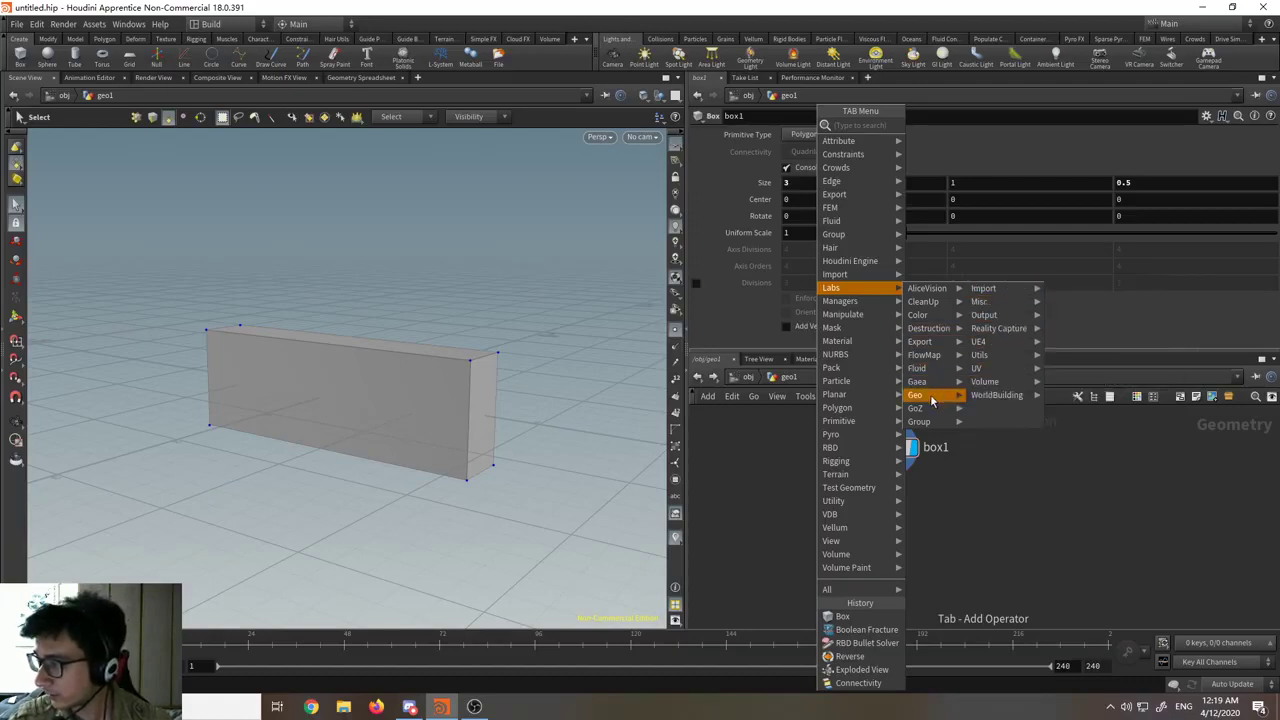
pyautogui.moveTo(958, 399)
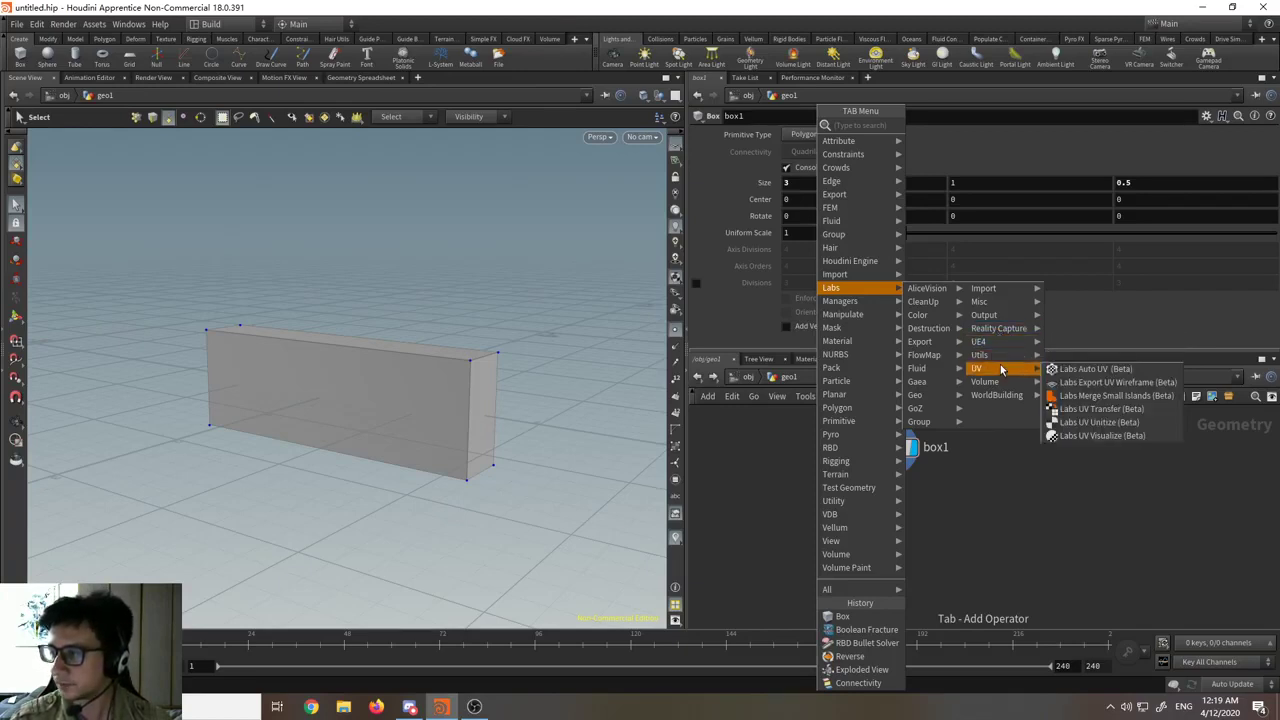
pyautogui.moveTo(1002, 398)
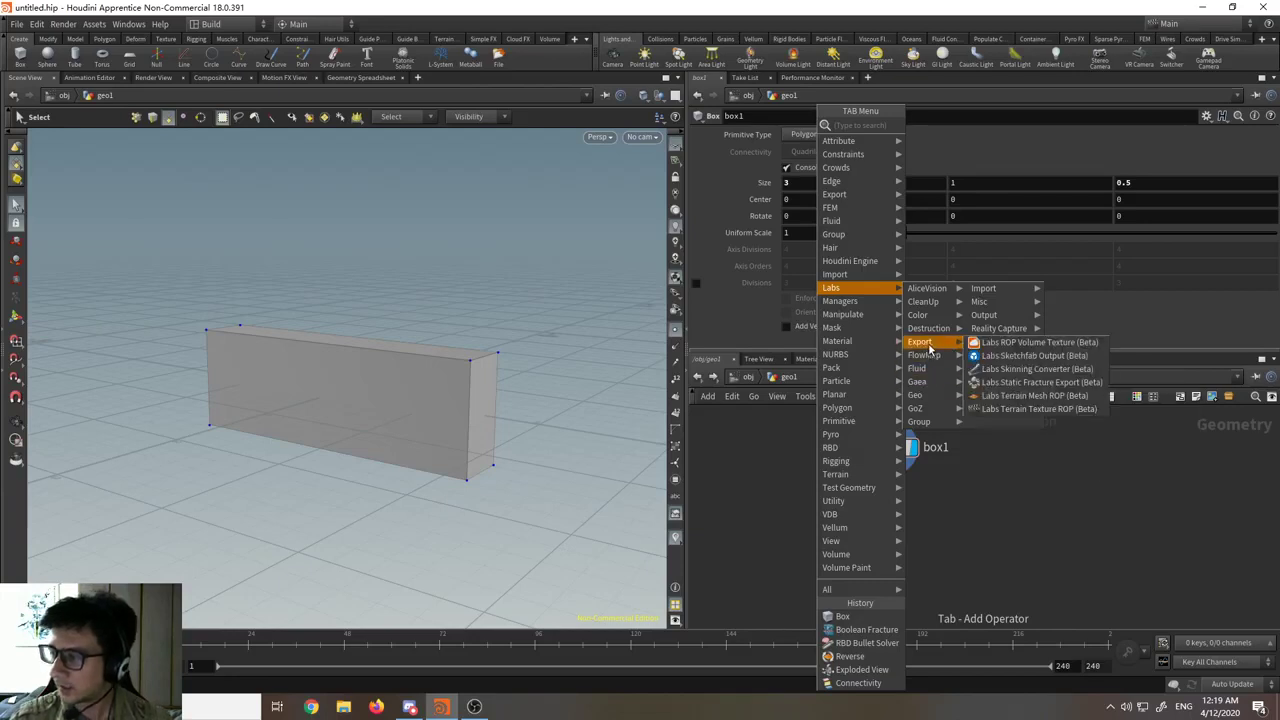
pyautogui.moveTo(935, 311)
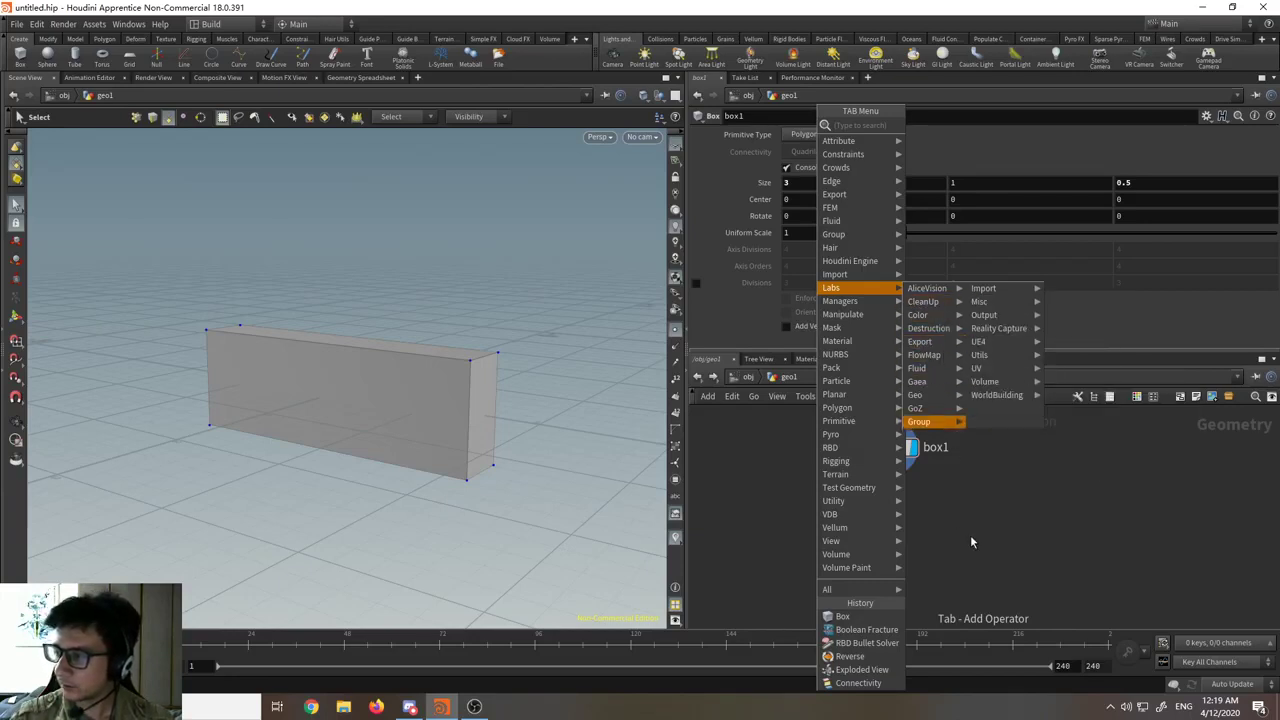
pyautogui.press('Escape')
# - Add a Labs Axis Align node below box1, connect box1's output to it, and display its result
pyautogui.press('Tab')
pyautogui.write('align')
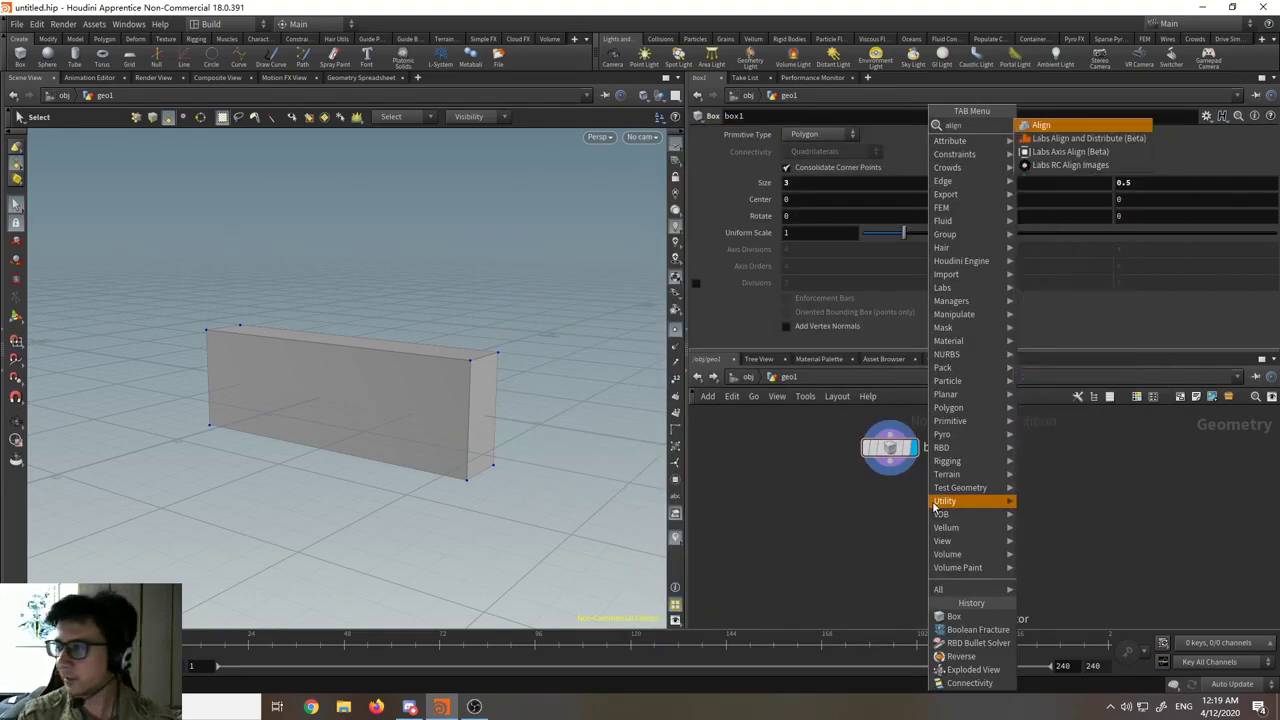
pyautogui.click(1073, 152)
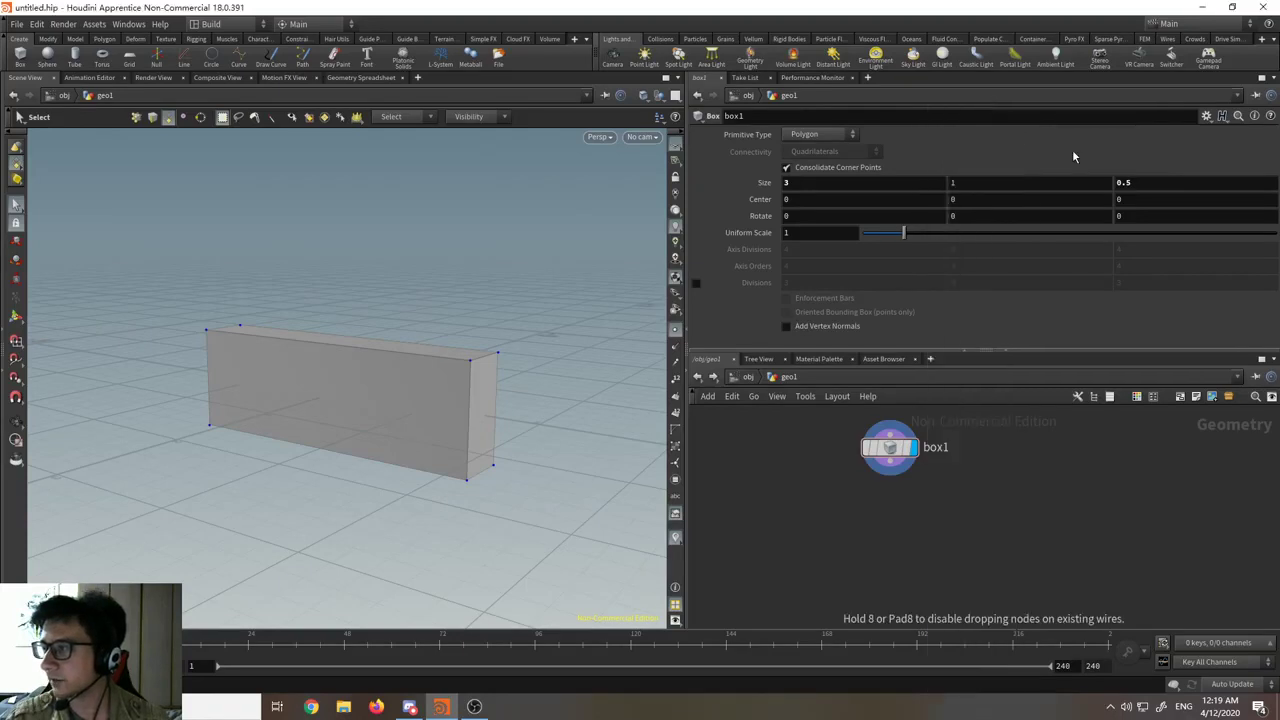
pyautogui.click(843, 535)
pyautogui.moveTo(889, 473); pyautogui.dragTo(832, 527)
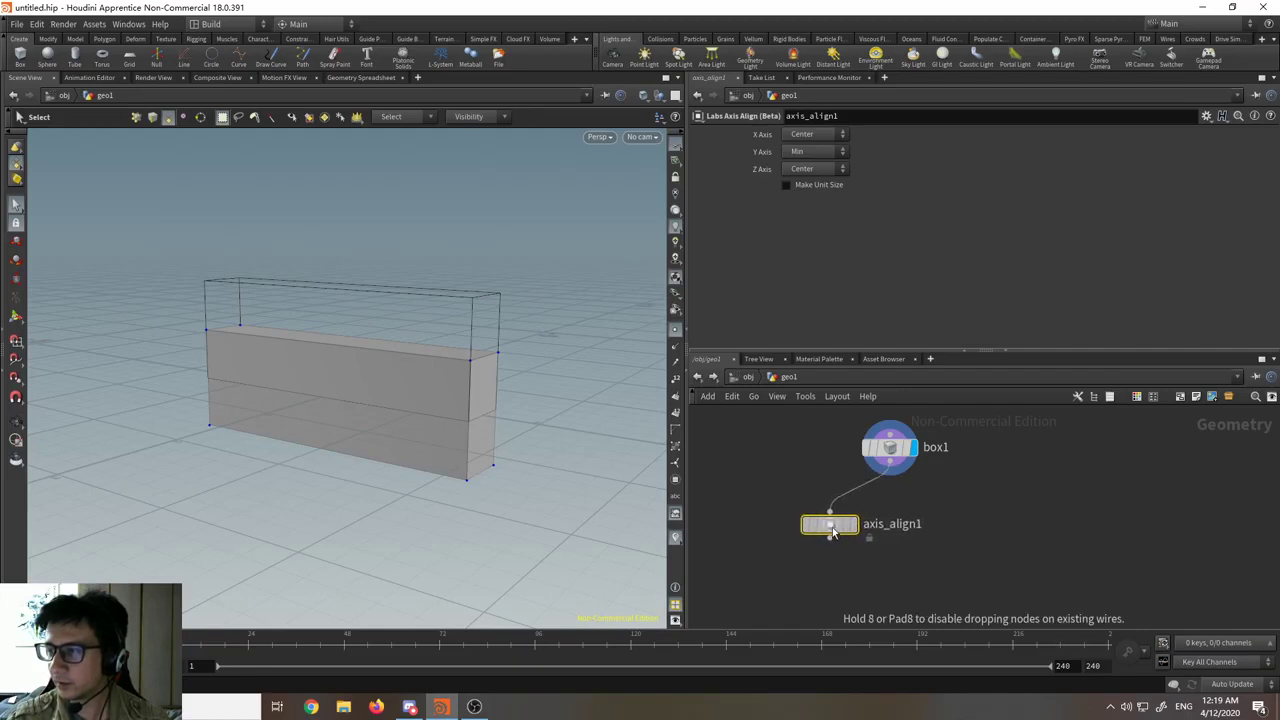
pyautogui.click(860, 486)
# - Examine the axis-aligned box from several angles to check how it sits relative to the ground grid
pyautogui.moveTo(340, 423); pyautogui.dragTo(430, 440)
pyautogui.press('s')
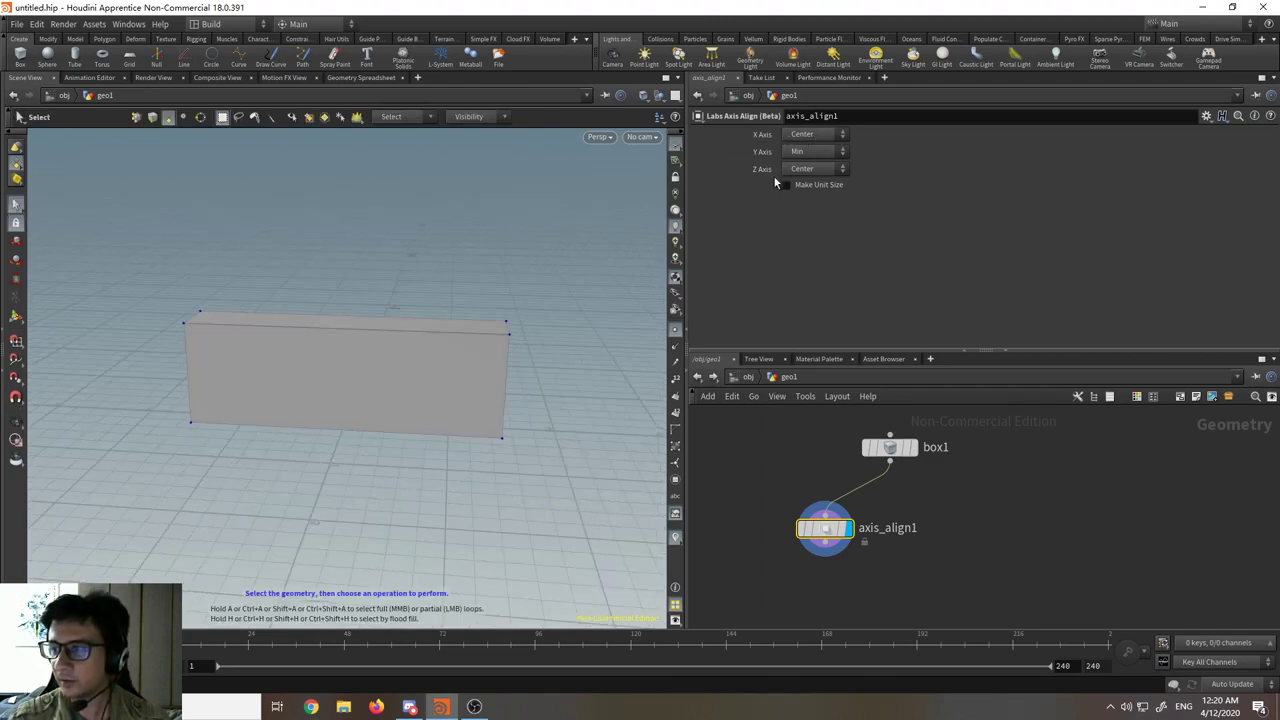
pyautogui.press('Escape')
pyautogui.moveTo(431, 323); pyautogui.dragTo(446, 297)
pyautogui.press('s')
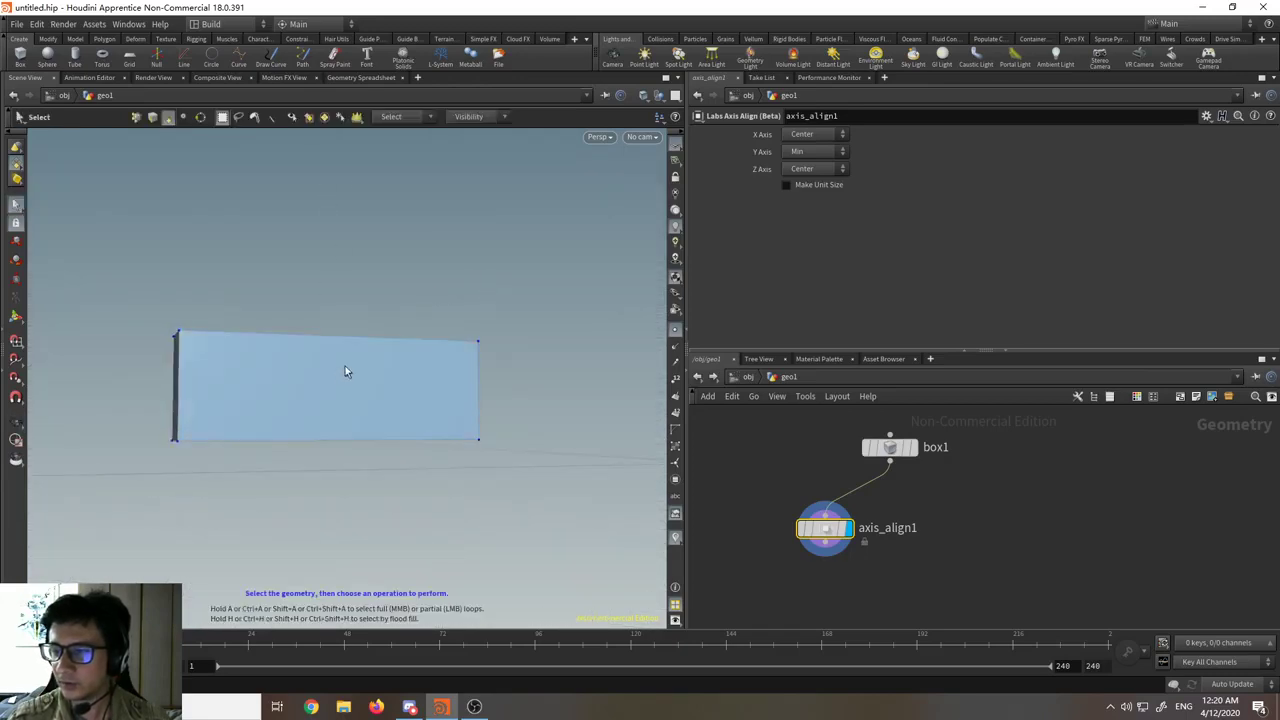
pyautogui.press('Escape')
pyautogui.moveTo(420, 194); pyautogui.dragTo(337, 220)
pyautogui.press('s')
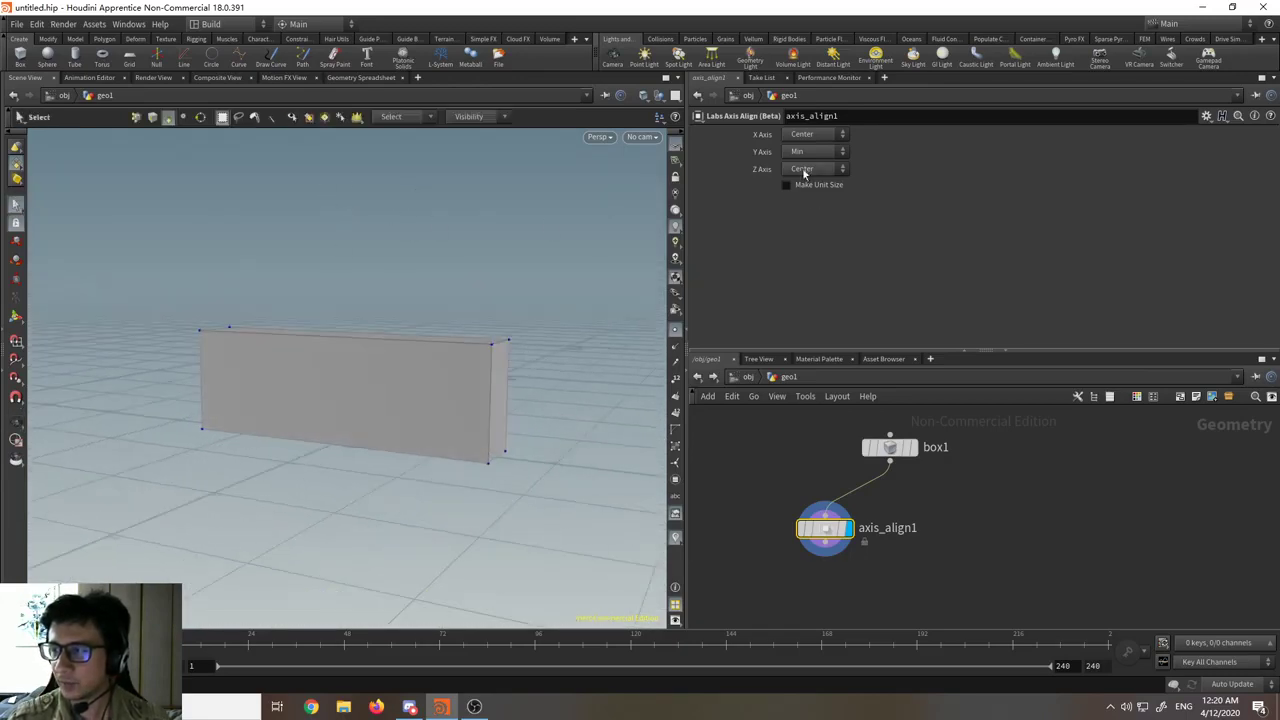
pyautogui.press('Escape')
pyautogui.moveTo(351, 460); pyautogui.dragTo(337, 517)
pyautogui.press('s')
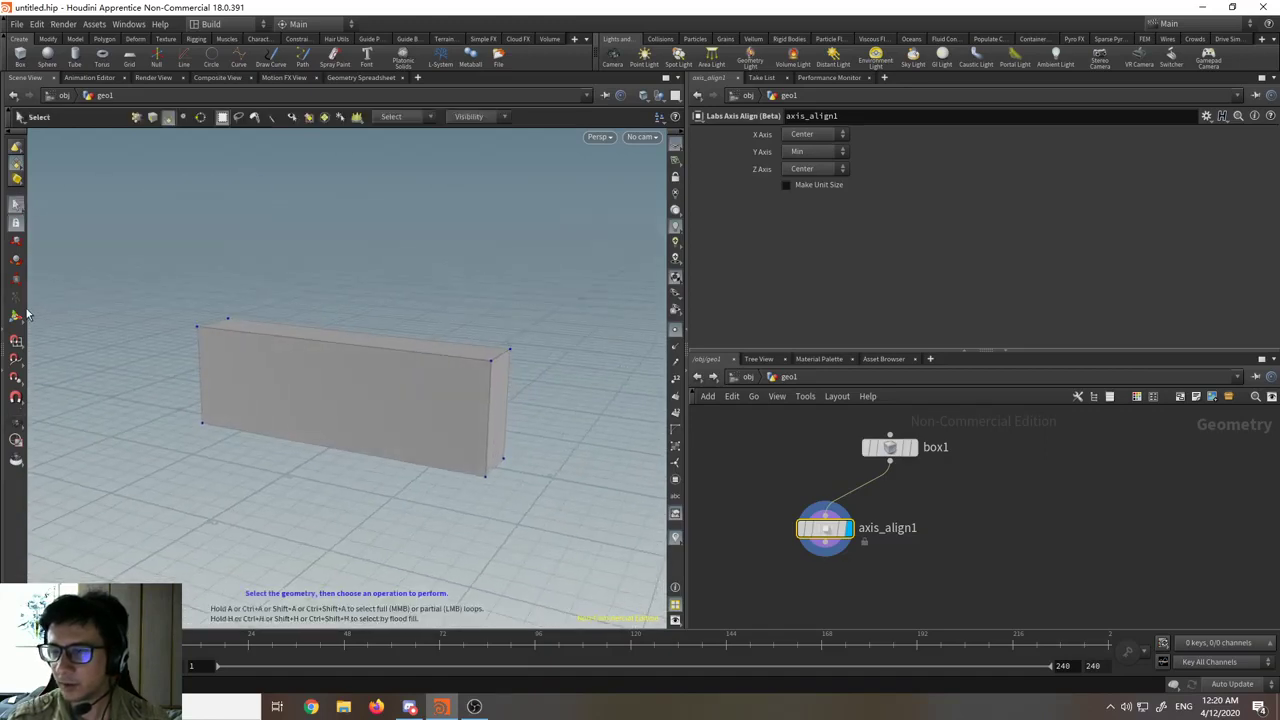
# - Activate the Move tool and show the axis-aligned box shaded, viewed from a raised angle
pyautogui.press('Return')
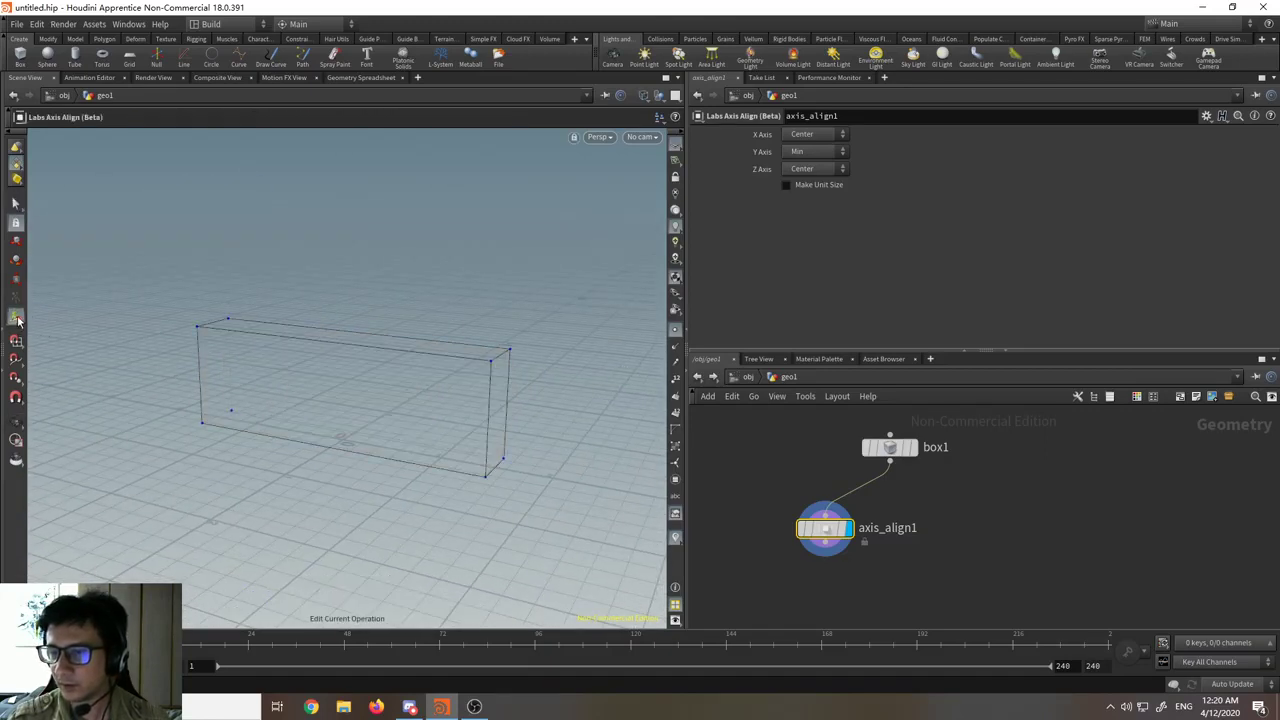
pyautogui.click(17, 247)
pyautogui.press('w')
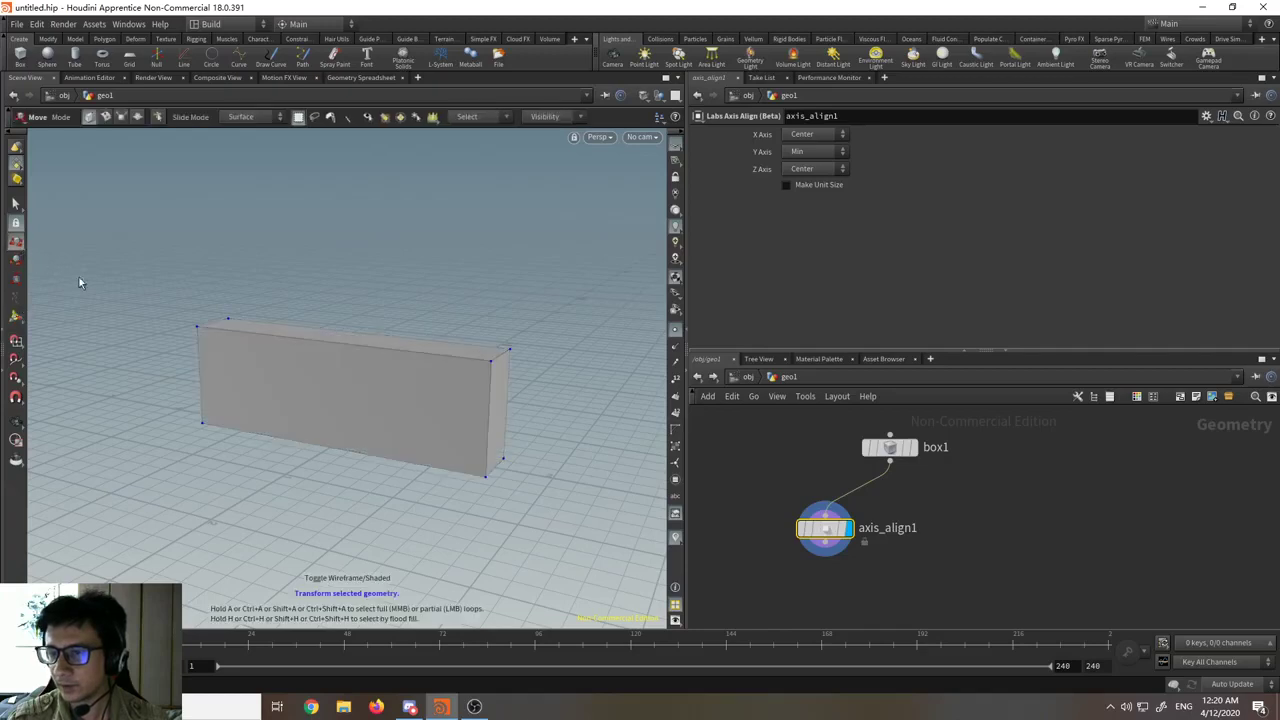
pyautogui.press('Escape')
pyautogui.moveTo(313, 479); pyautogui.dragTo(316, 521)
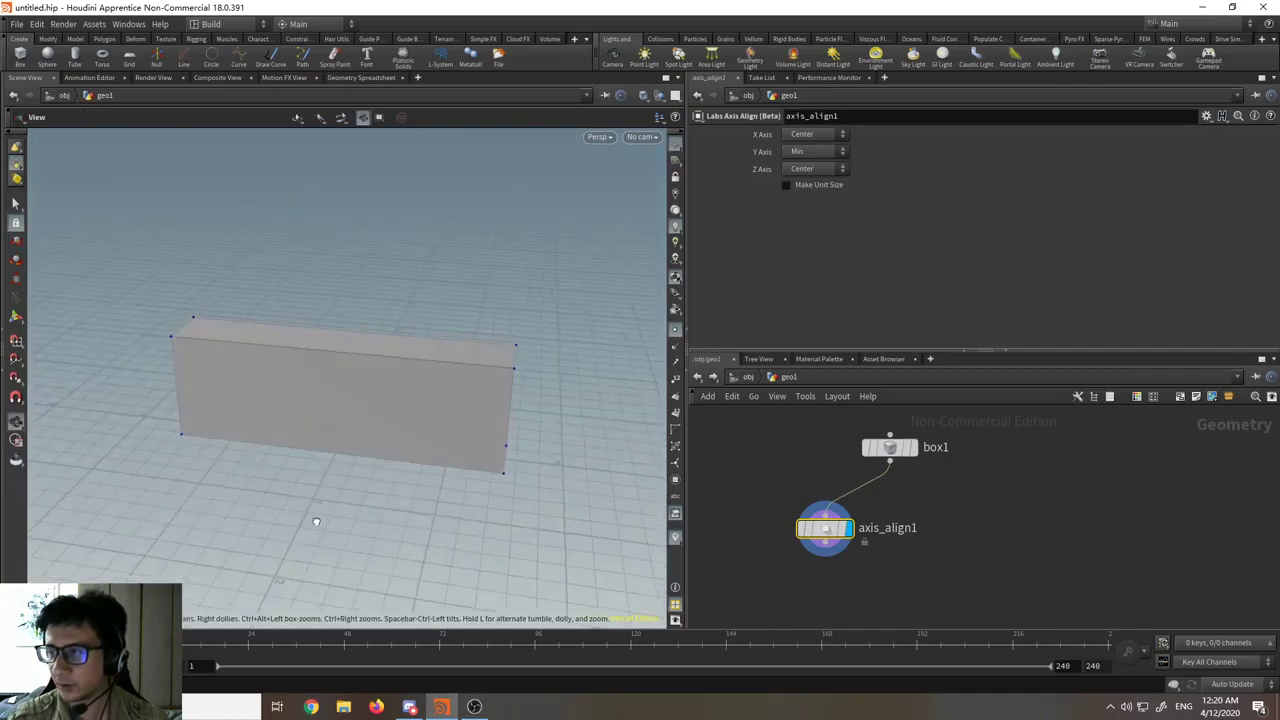
pyautogui.keyDown('alt'); pyautogui.moveTo(577, 365); pyautogui.dragTo(476, 500); pyautogui.keyUp('alt')
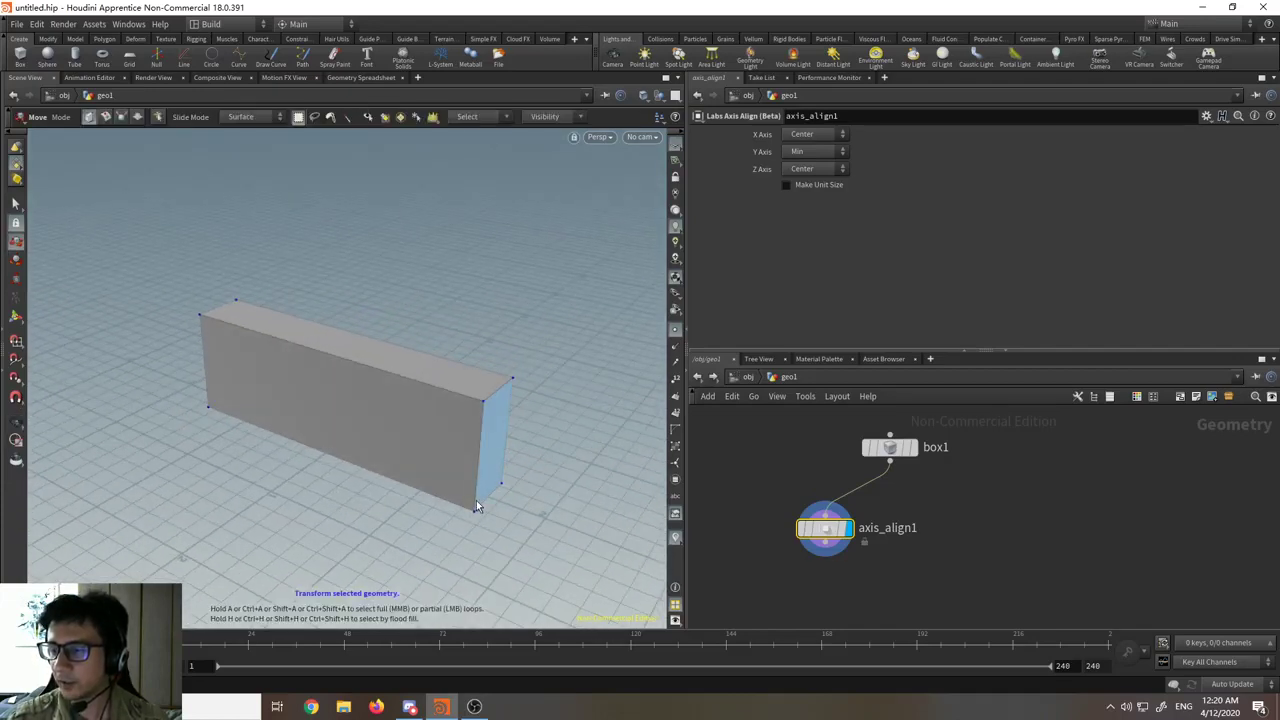
# - Set the X Axis alignment of axis_align1 to Min and check the box's placement from both sides
pyautogui.click(804, 137)
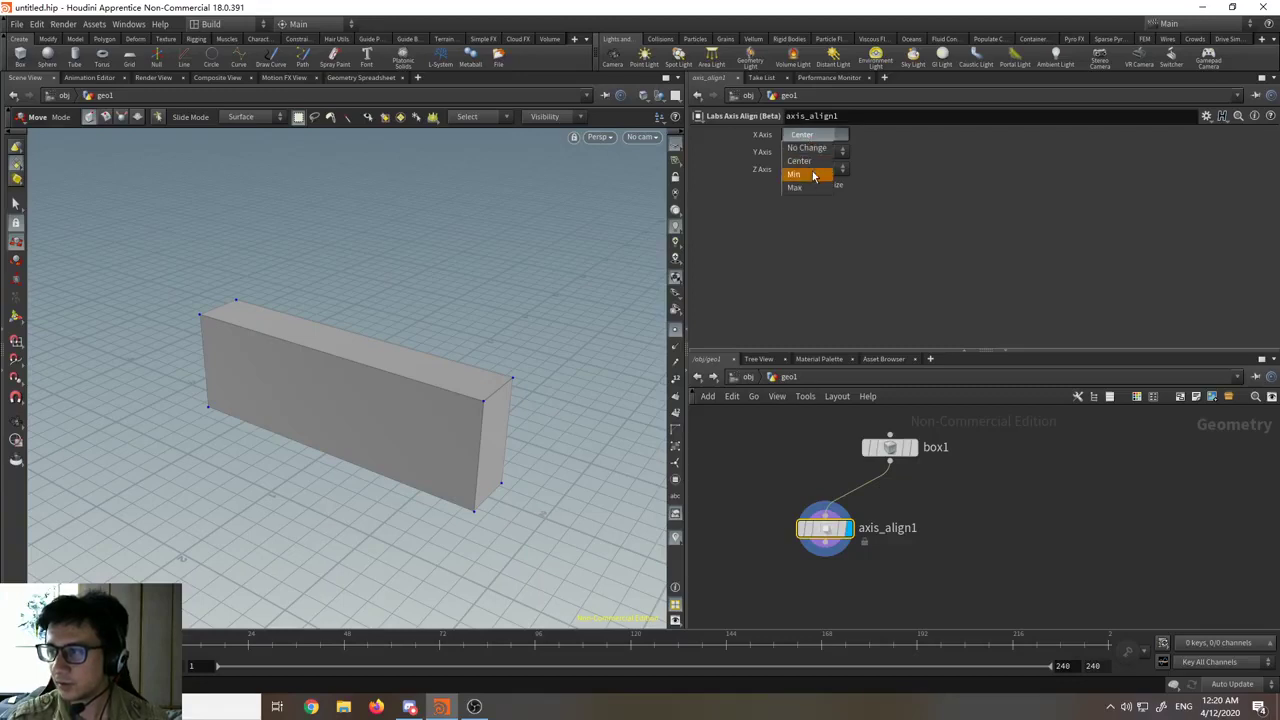
pyautogui.click(811, 169)
pyautogui.keyDown('alt'); pyautogui.moveTo(360, 417); pyautogui.dragTo(437, 394, button='middle'); pyautogui.keyUp('alt')
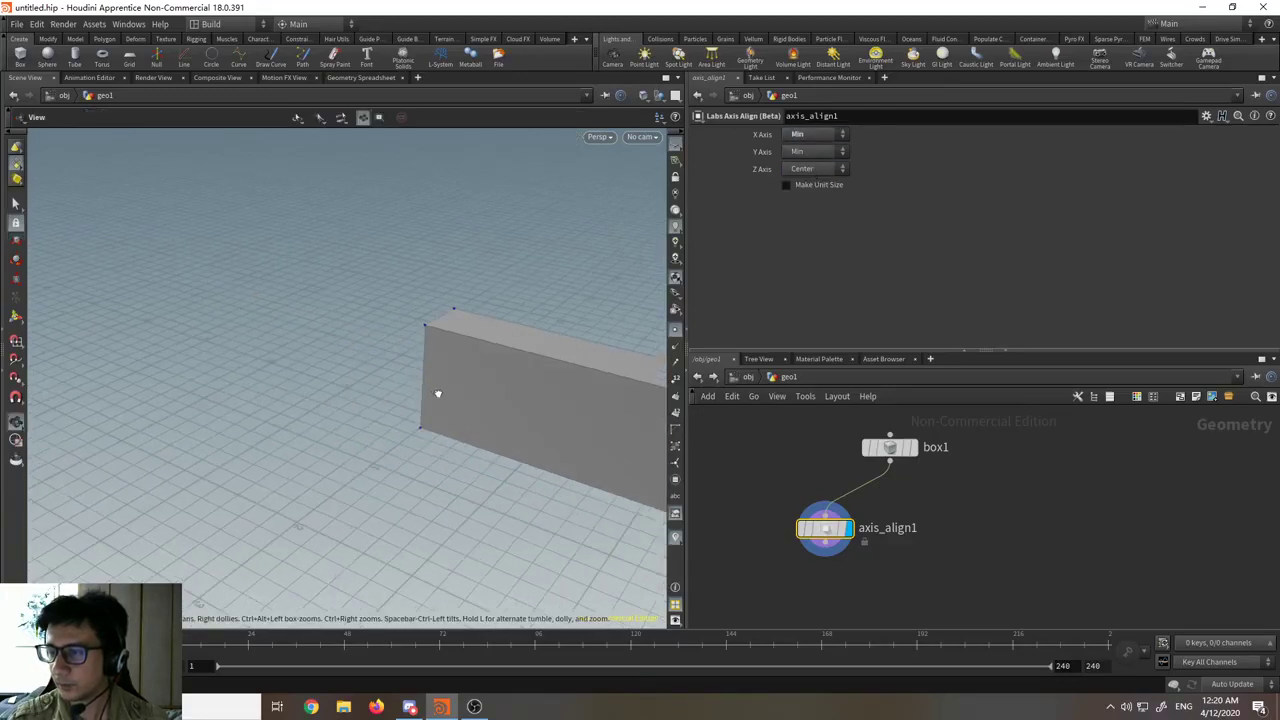
pyautogui.keyDown('alt'); pyautogui.moveTo(437, 394); pyautogui.dragTo(553, 385); pyautogui.keyUp('alt')
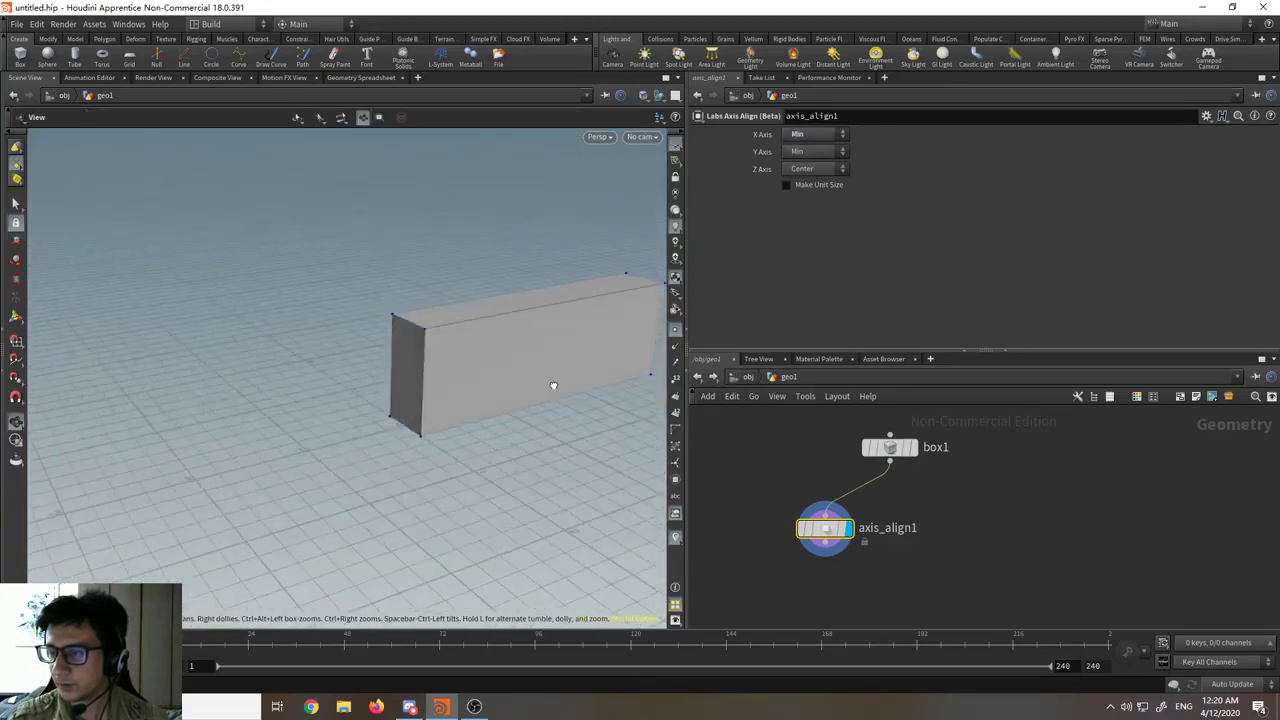
# - Set the X Axis alignment to Max and inspect the box's end face near the grid origin
pyautogui.click(796, 136)
pyautogui.click(797, 188)
pyautogui.keyDown('alt'); pyautogui.moveTo(471, 399); pyautogui.dragTo(431, 414, button='middle'); pyautogui.keyUp('alt')
pyautogui.keyDown('alt'); pyautogui.moveTo(431, 414); pyautogui.dragTo(317, 417); pyautogui.keyUp('alt')
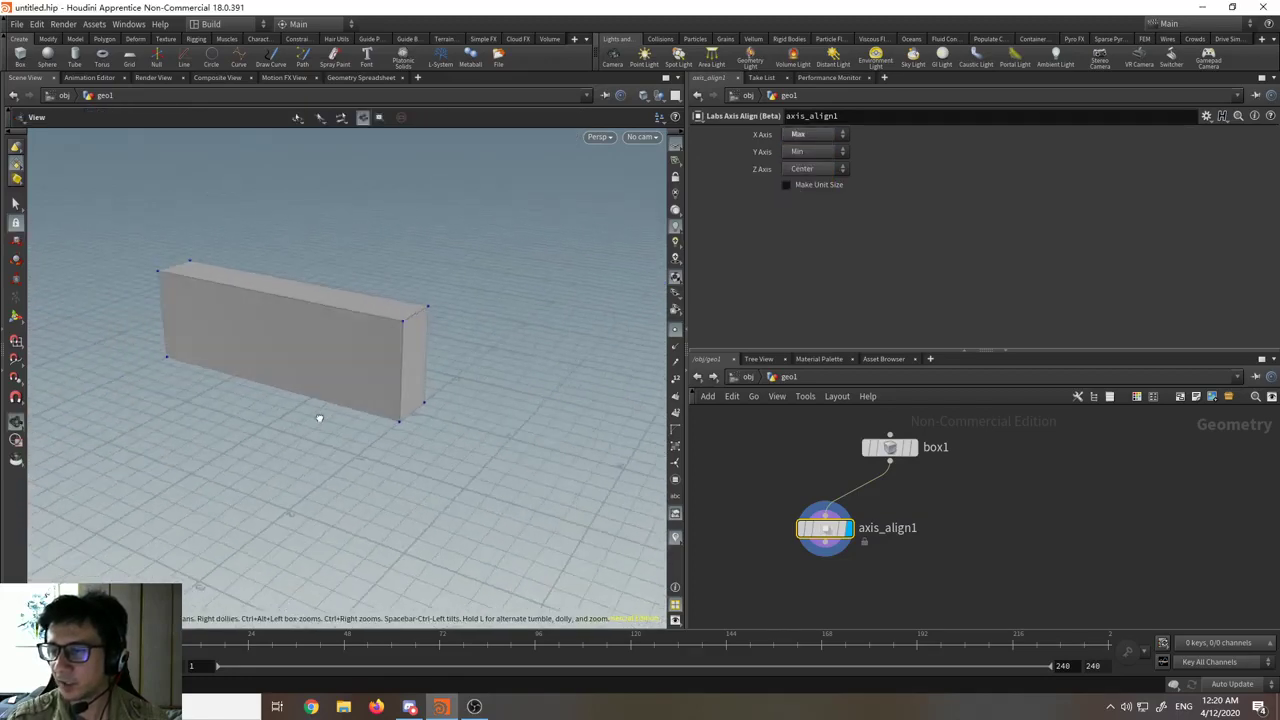
pyautogui.keyDown('alt'); pyautogui.moveTo(317, 417); pyautogui.dragTo(424, 408, button='right'); pyautogui.keyUp('alt')
pyautogui.scroll(6, 428, 408)
pyautogui.keyDown('alt'); pyautogui.moveTo(432, 409); pyautogui.dragTo(360, 418); pyautogui.keyUp('alt')
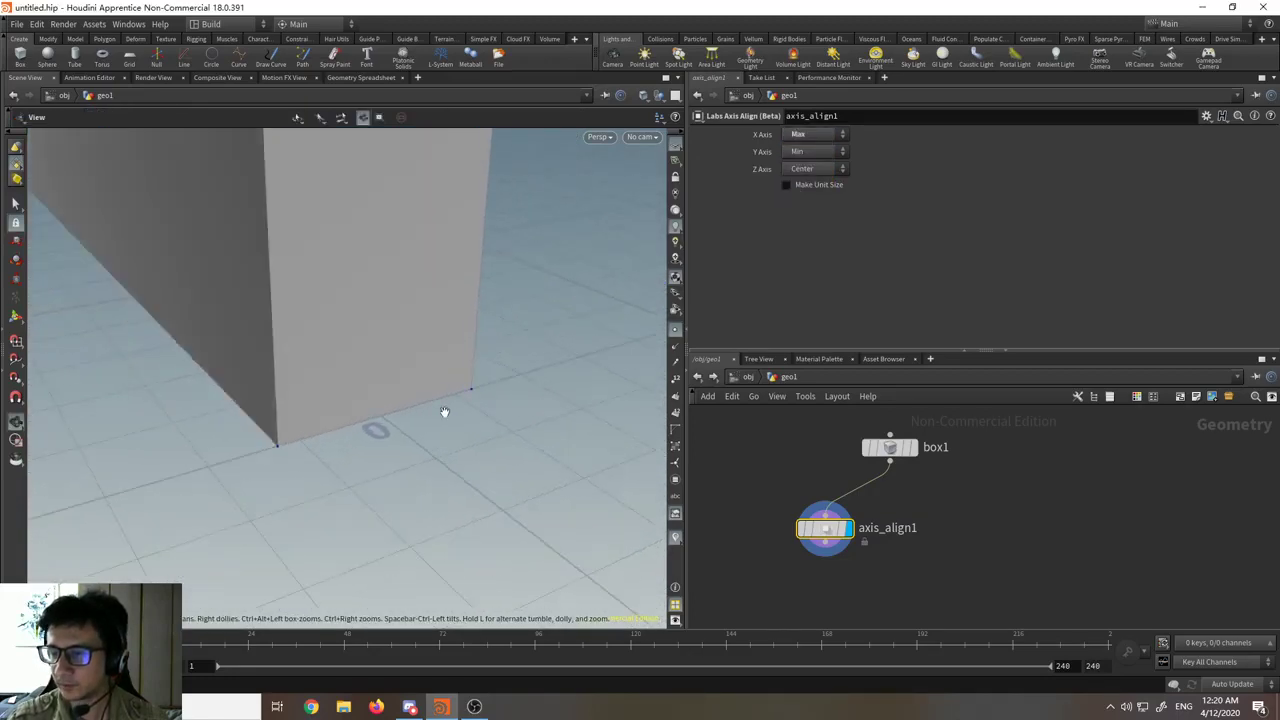
# - Set the Z Axis alignment to Max and check the box's bottom corner against the grid origin
pyautogui.click(808, 170)
pyautogui.click(798, 222)
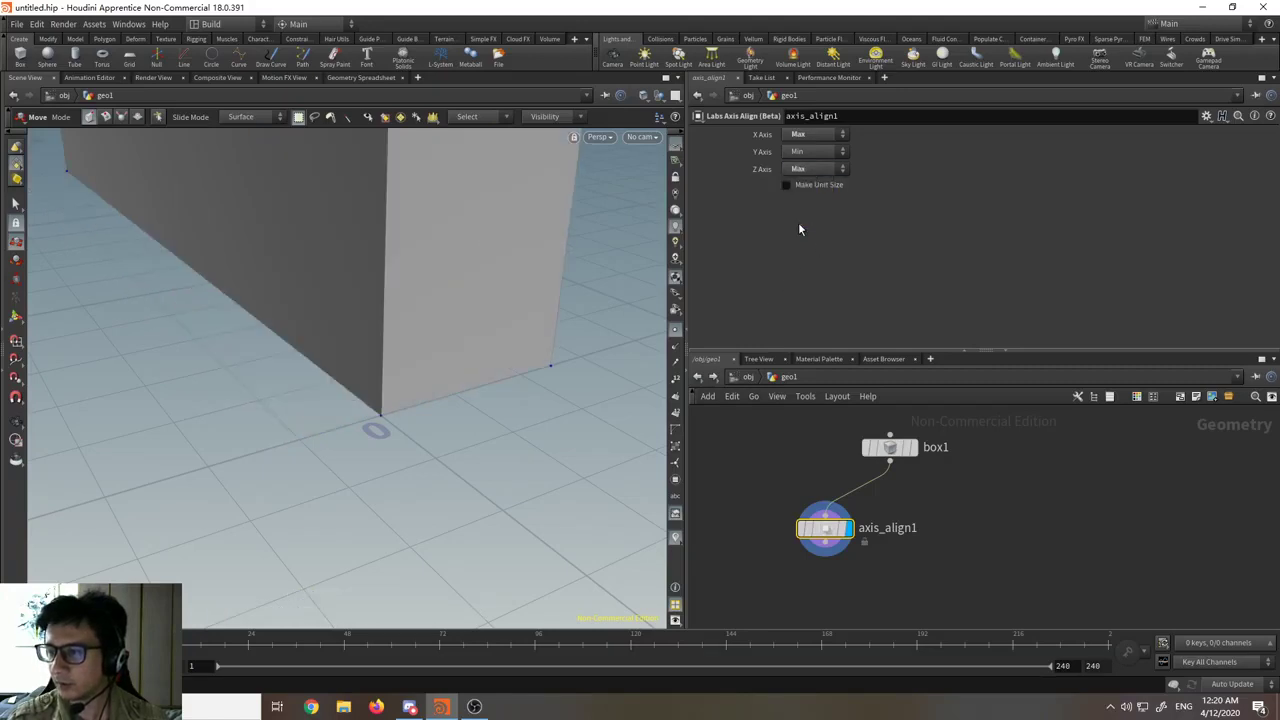
pyautogui.moveTo(360, 440)
pyautogui.keyDown('alt'); pyautogui.mouseDown()
pyautogui.moveTo(346, 480)
pyautogui.moveTo(446, 463)
pyautogui.moveTo(502, 432)
pyautogui.moveTo(371, 434)
pyautogui.mouseUp(); pyautogui.keyUp('alt')
pyautogui.scroll(-3, 355, 456)
pyautogui.scroll(-3, 360, 456)
pyautogui.press('t')
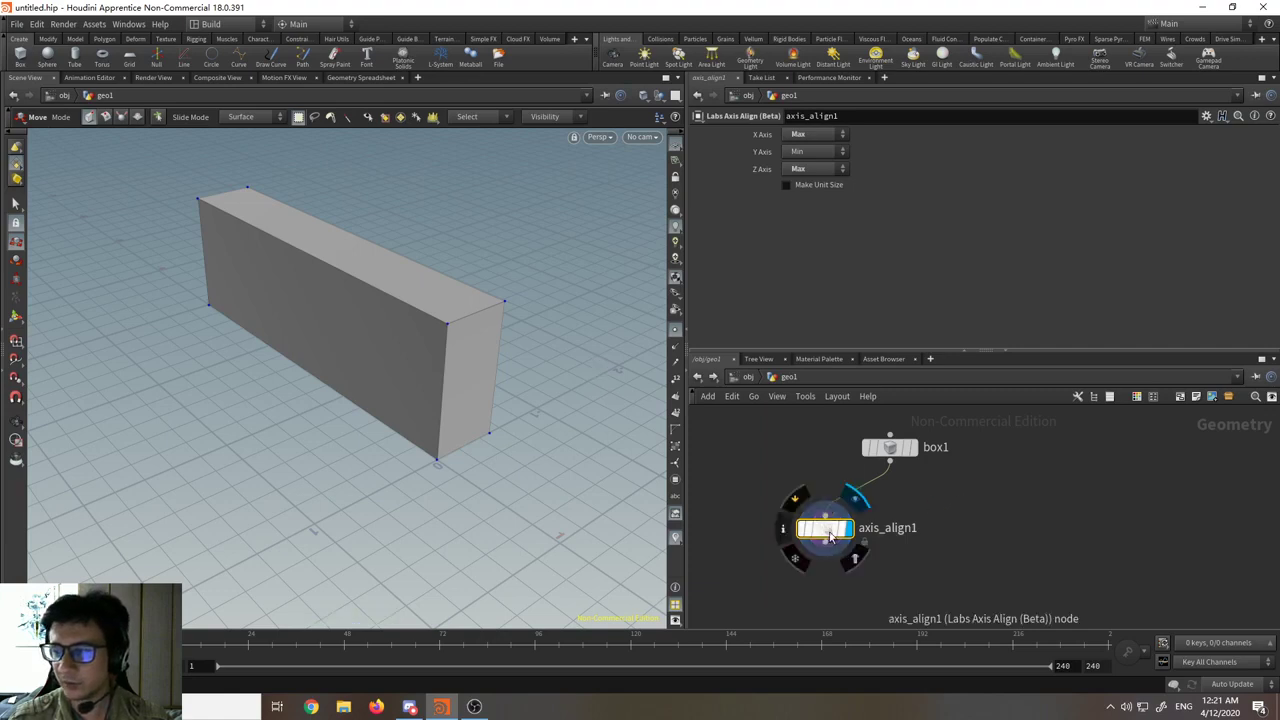
# - Move the axis_align1 node closer beneath box1 and view the box from a lower angle
pyautogui.moveTo(835, 535); pyautogui.dragTo(865, 525)
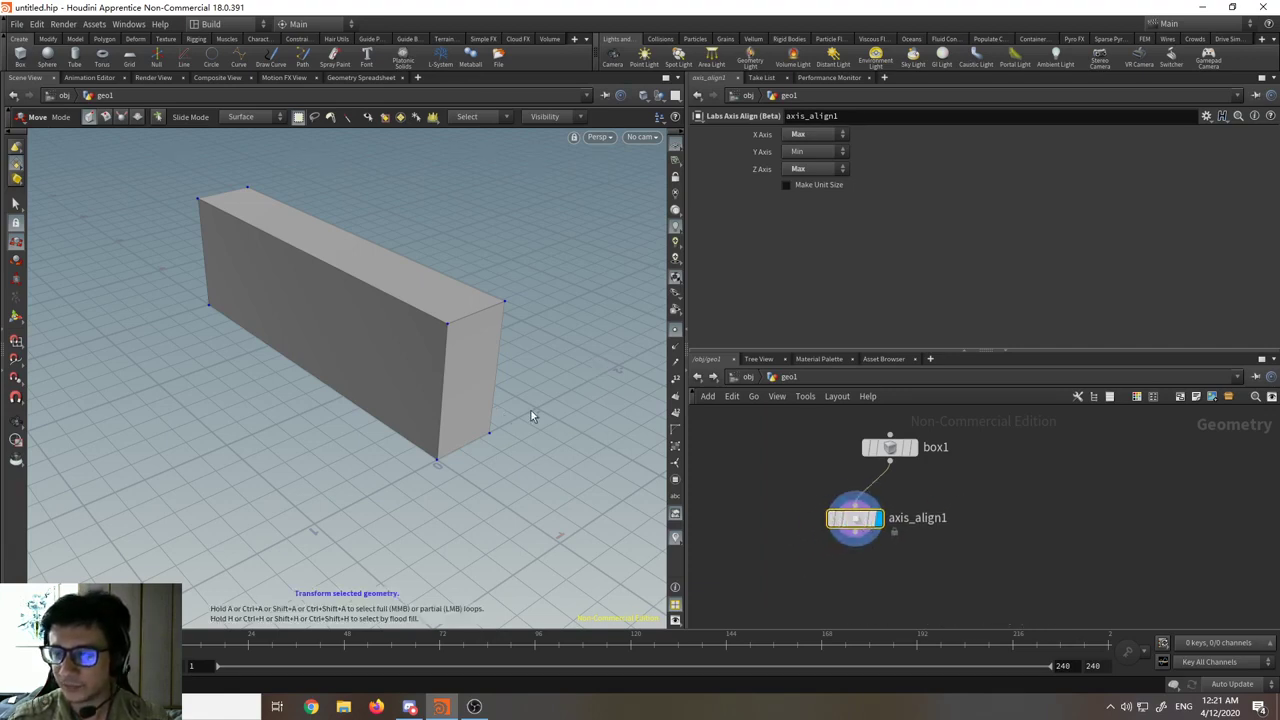
pyautogui.press('Escape')
pyautogui.moveTo(500, 428); pyautogui.dragTo(500, 470)
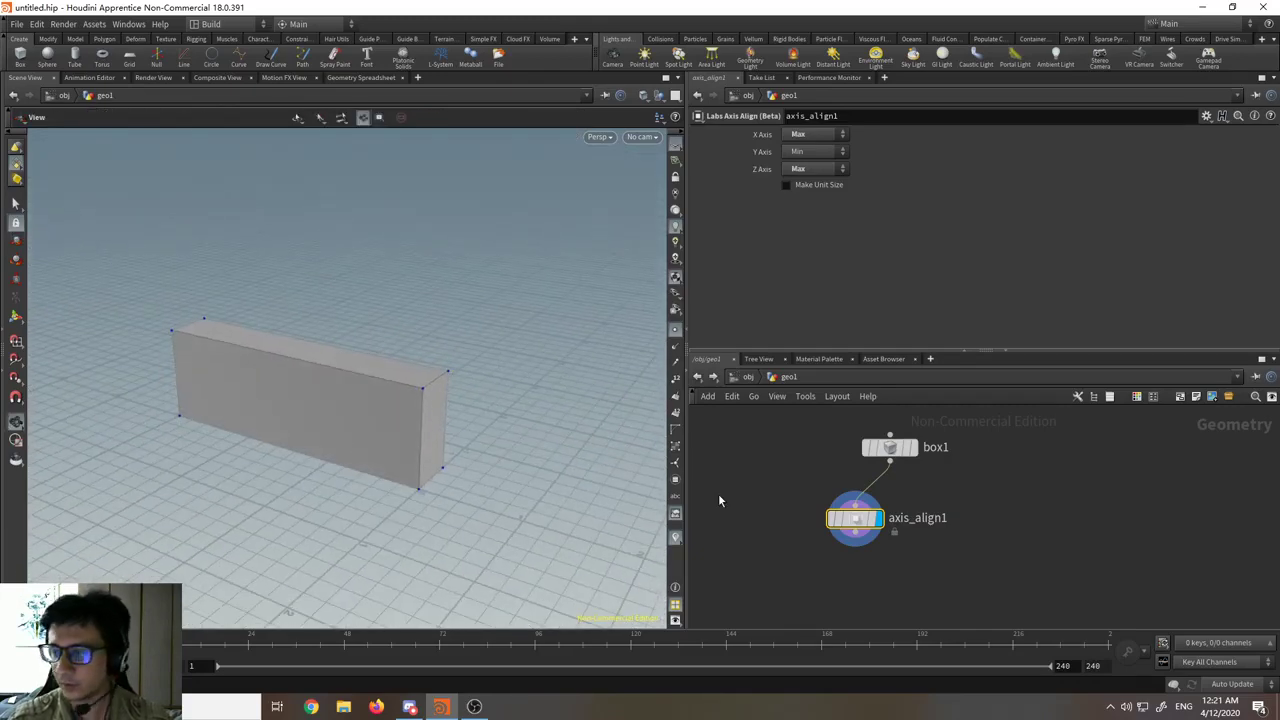
# - Set both the X Axis and Z Axis alignment of axis_align1 to Center
pyautogui.click(815, 134)
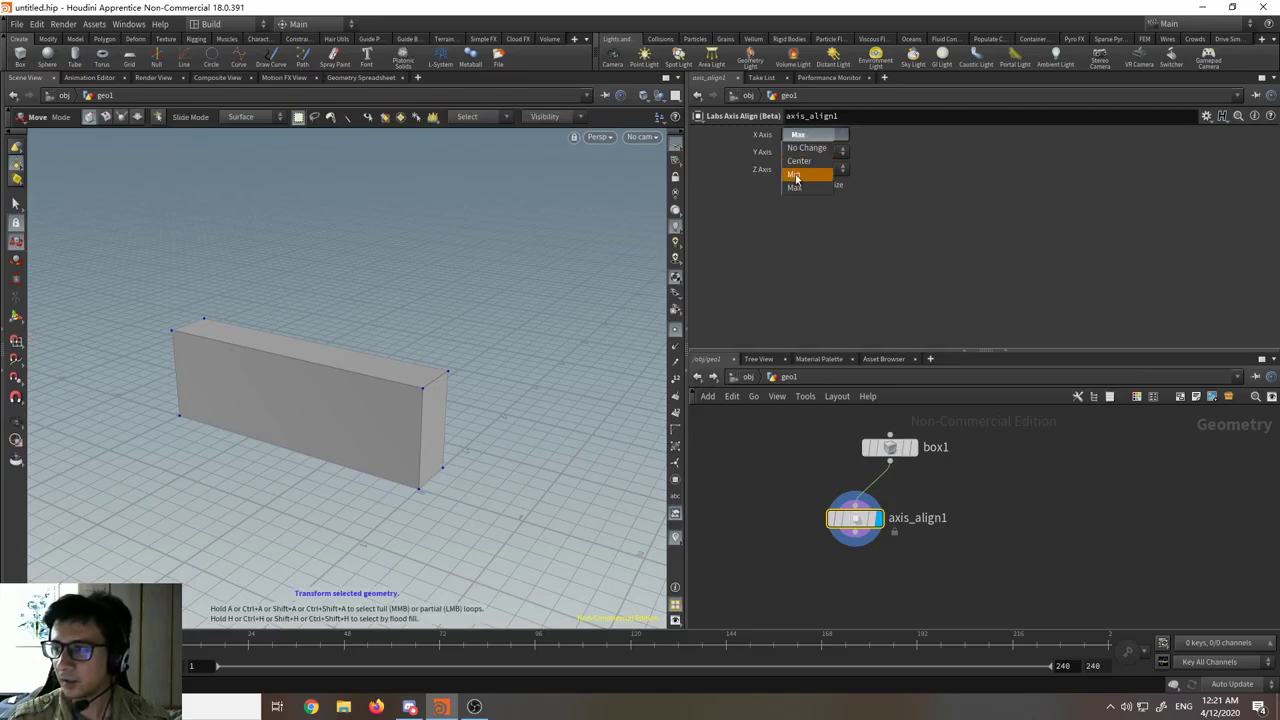
pyautogui.click(800, 160)
pyautogui.click(805, 168)
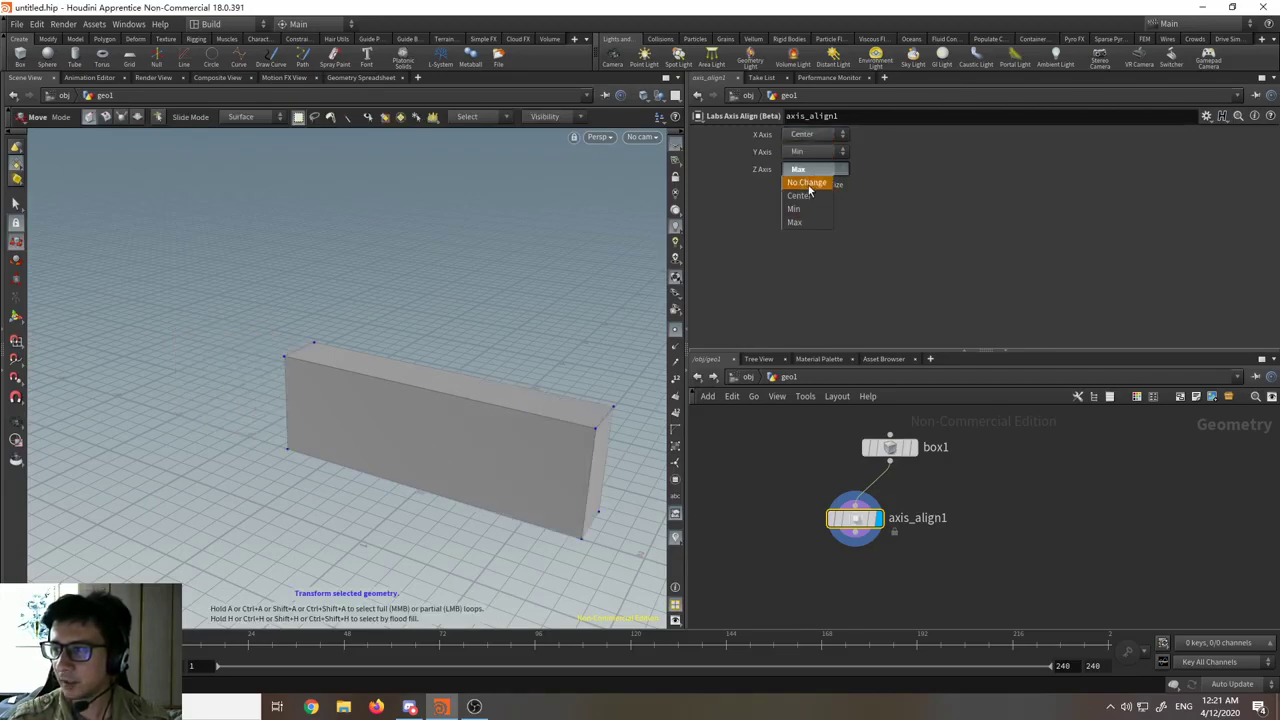
pyautogui.click(797, 198)
pyautogui.moveTo(517, 460); pyautogui.dragTo(560, 311)
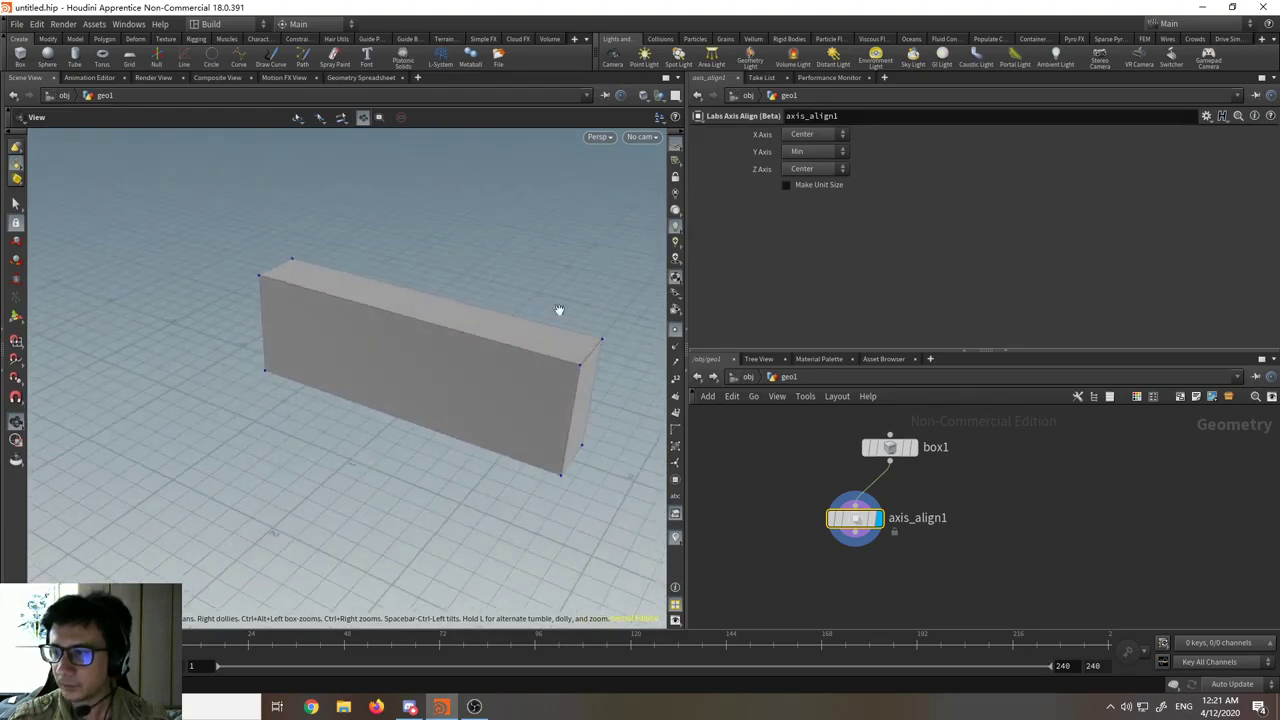
# - Enable Make Unit Size on axis_align1 and compare the scaled box with the grid units from several angles
pyautogui.click(786, 185)
pyautogui.click(787, 185)
pyautogui.click(787, 185)
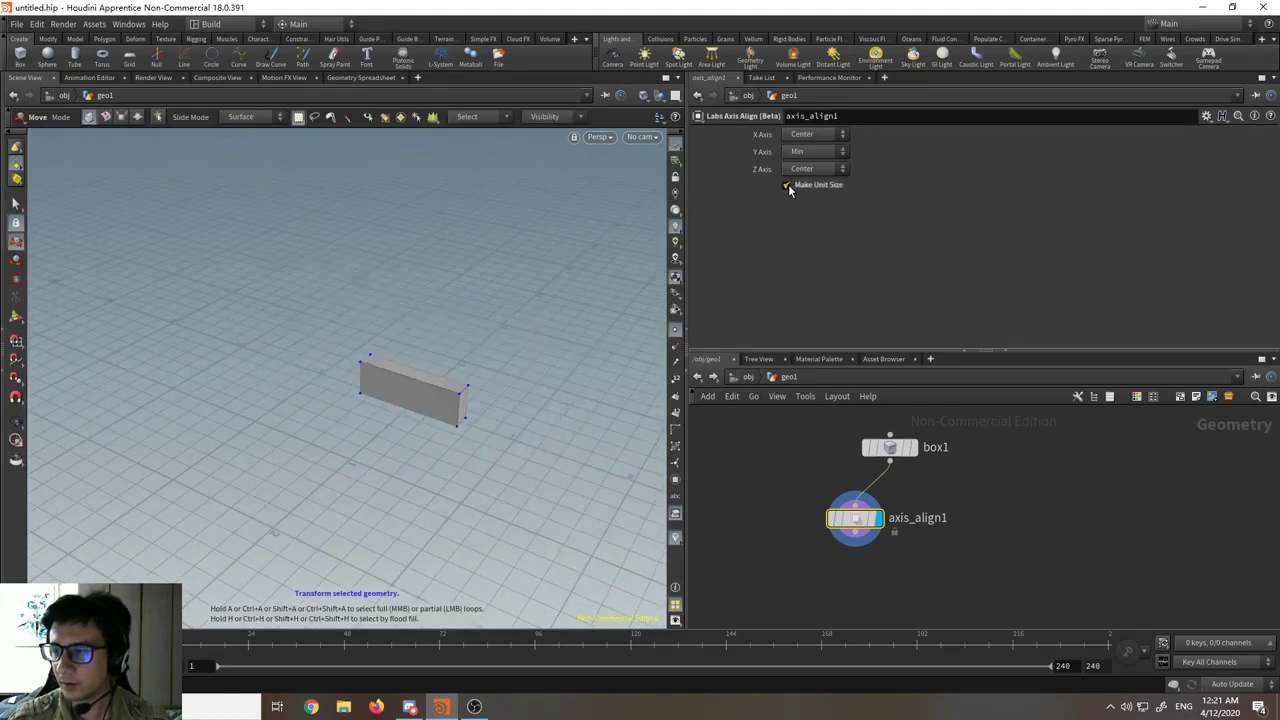
pyautogui.moveTo(381, 460); pyautogui.dragTo(320, 415)
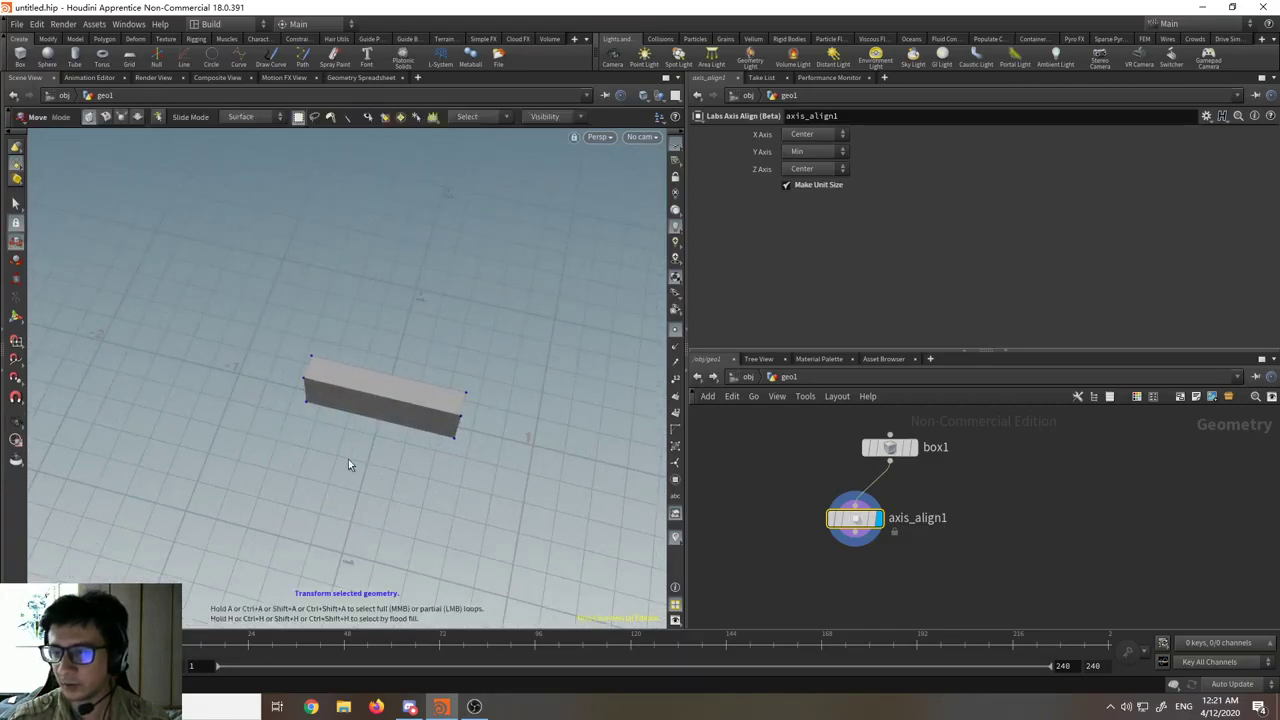
pyautogui.moveTo(341, 348); pyautogui.dragTo(343, 429)
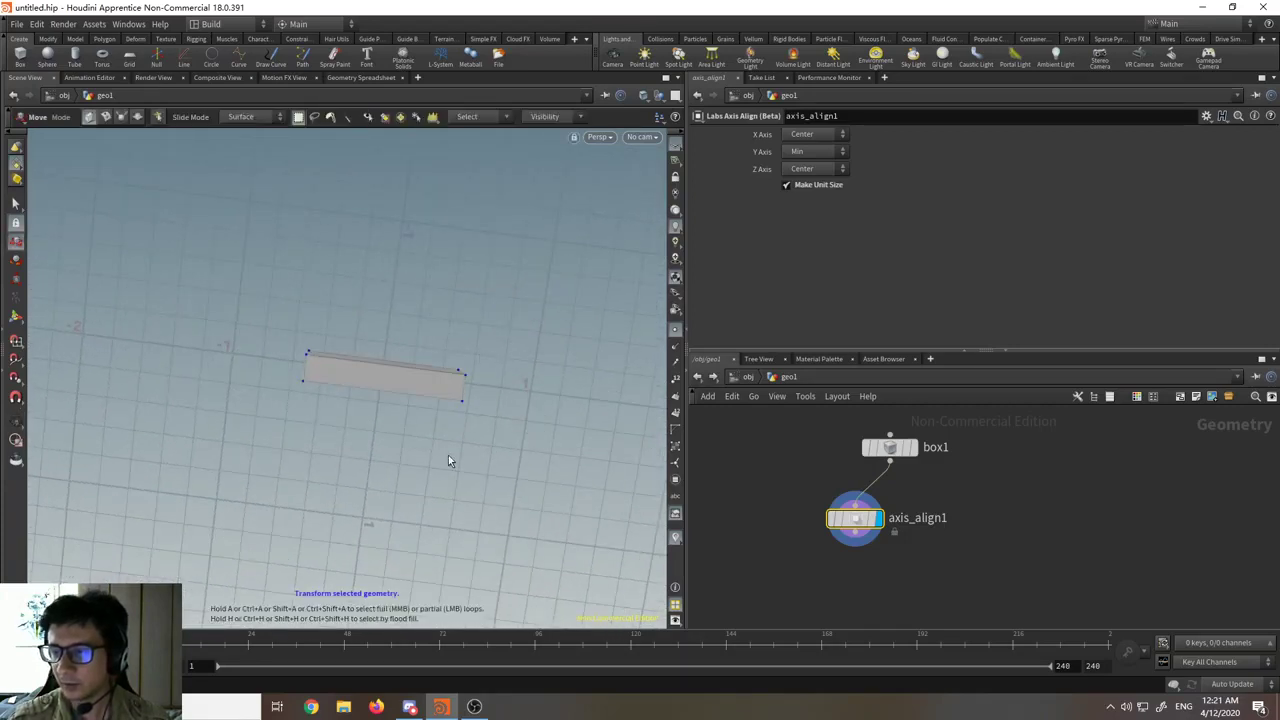
pyautogui.moveTo(402, 430); pyautogui.dragTo(384, 493)
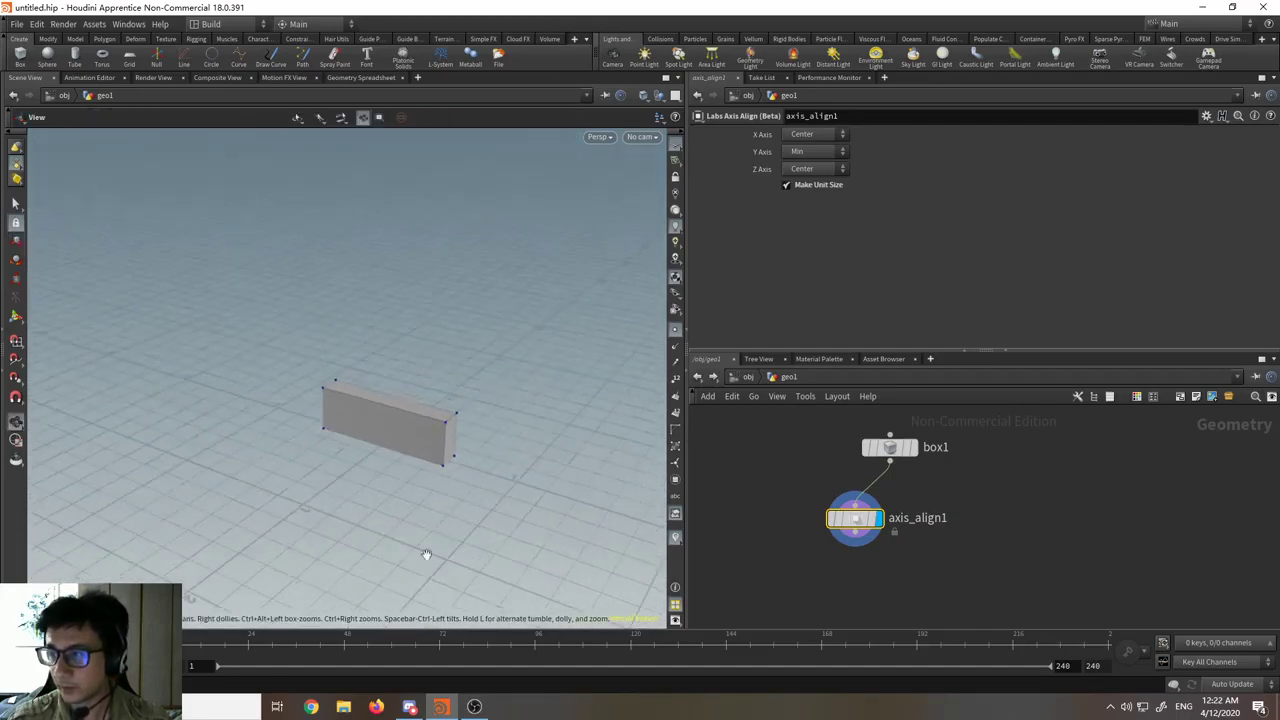
# - Disable Make Unit Size and rearrange the two nodes so axis_align1 sits diagonally below box1
pyautogui.press('t')
pyautogui.click(786, 184)
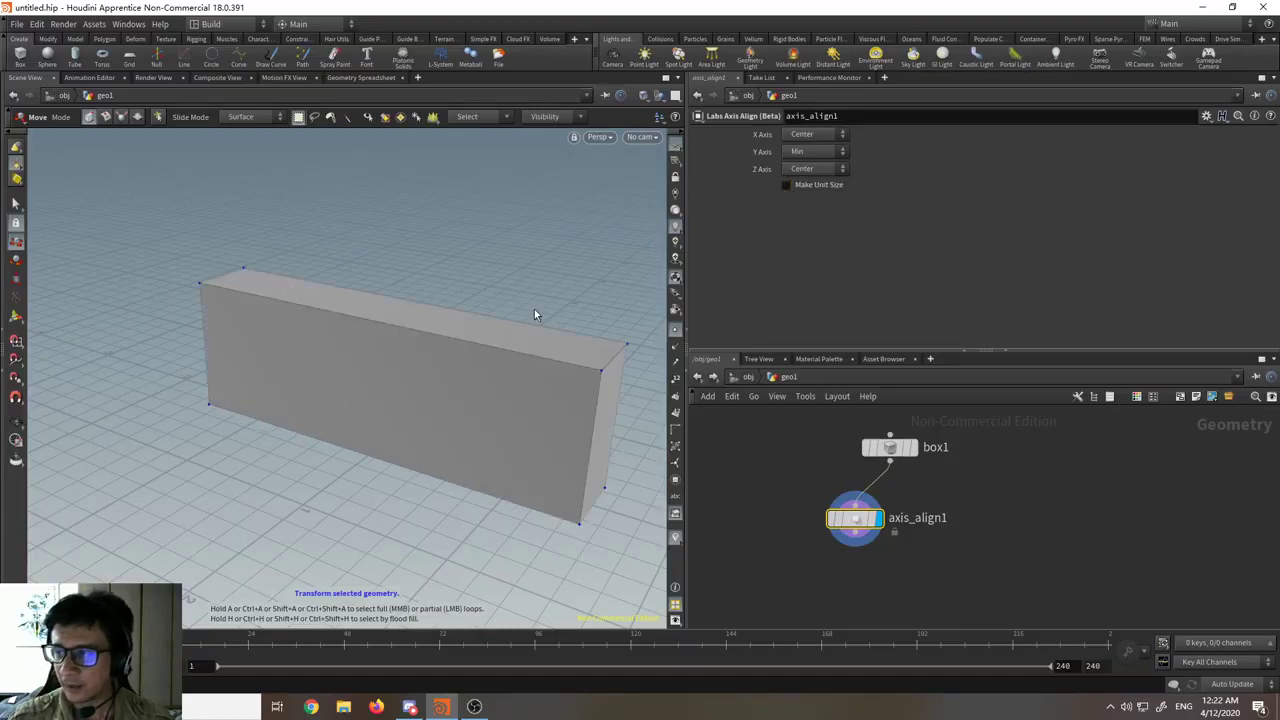
pyautogui.moveTo(907, 450); pyautogui.dragTo(965, 463)
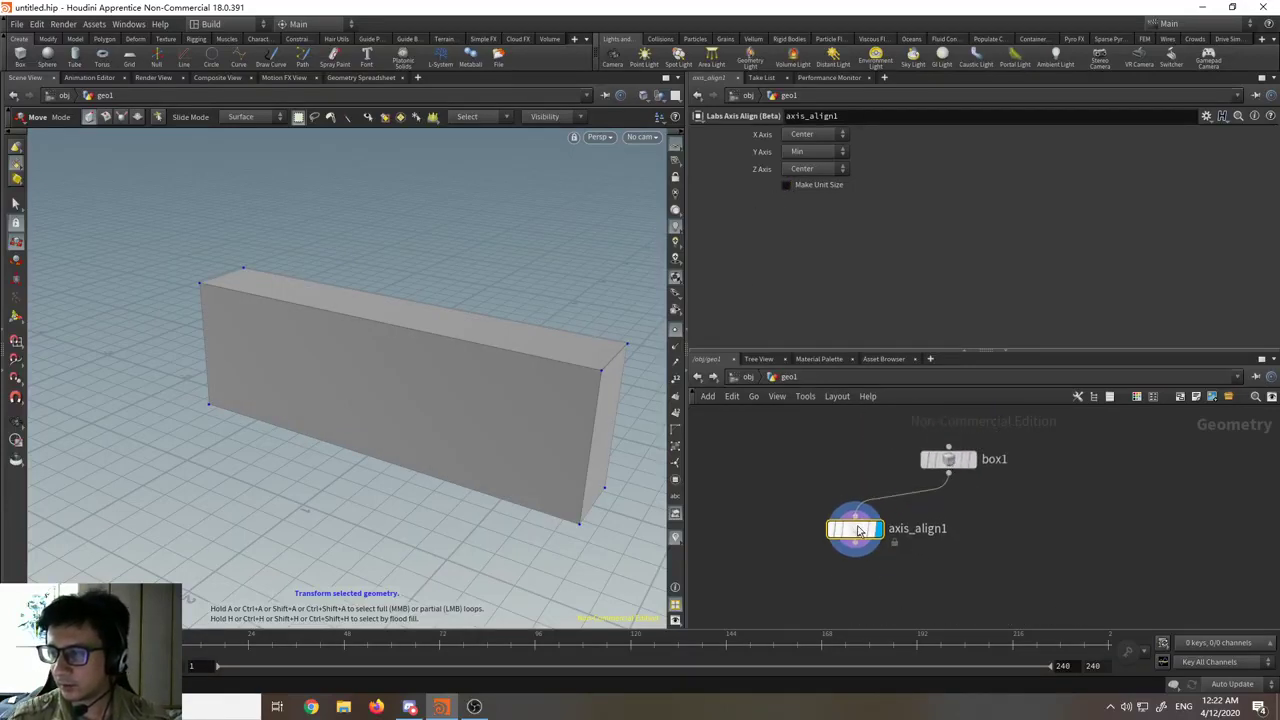
pyautogui.moveTo(857, 528); pyautogui.dragTo(880, 521)
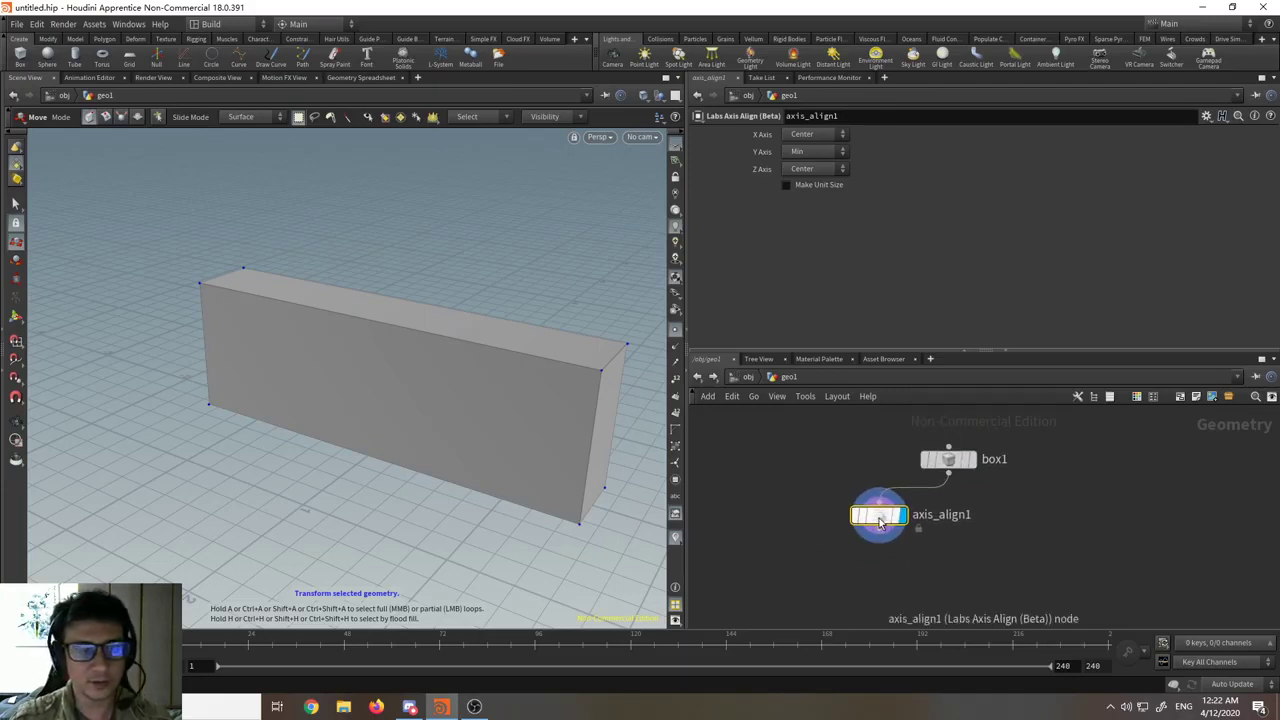
# - Inspect one end of the box up close from a low, nearly frontal angle
pyautogui.press('Escape')
pyautogui.moveTo(486, 343); pyautogui.dragTo(340, 403)
pyautogui.moveTo(340, 403); pyautogui.dragTo(429, 366, button='middle')
pyautogui.scroll(3, 430, 364)
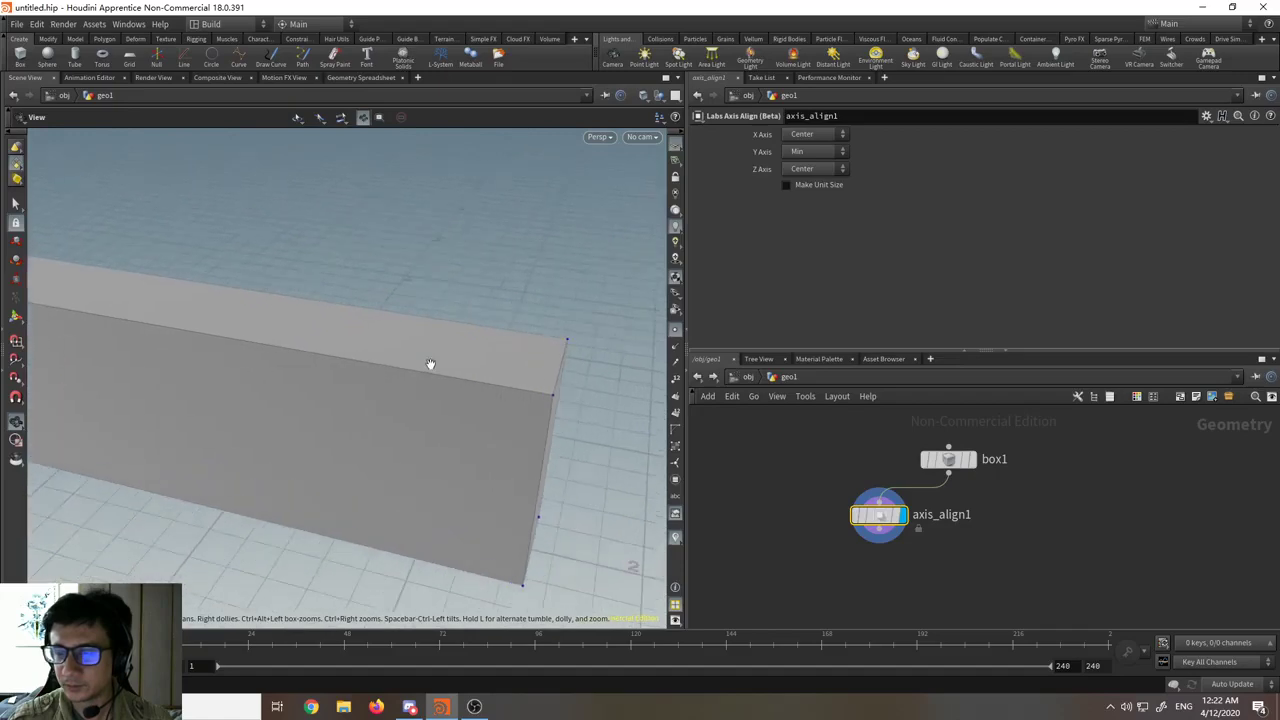
pyautogui.moveTo(430, 364); pyautogui.dragTo(414, 323)
pyautogui.press('t')
pyautogui.click(418, 410)
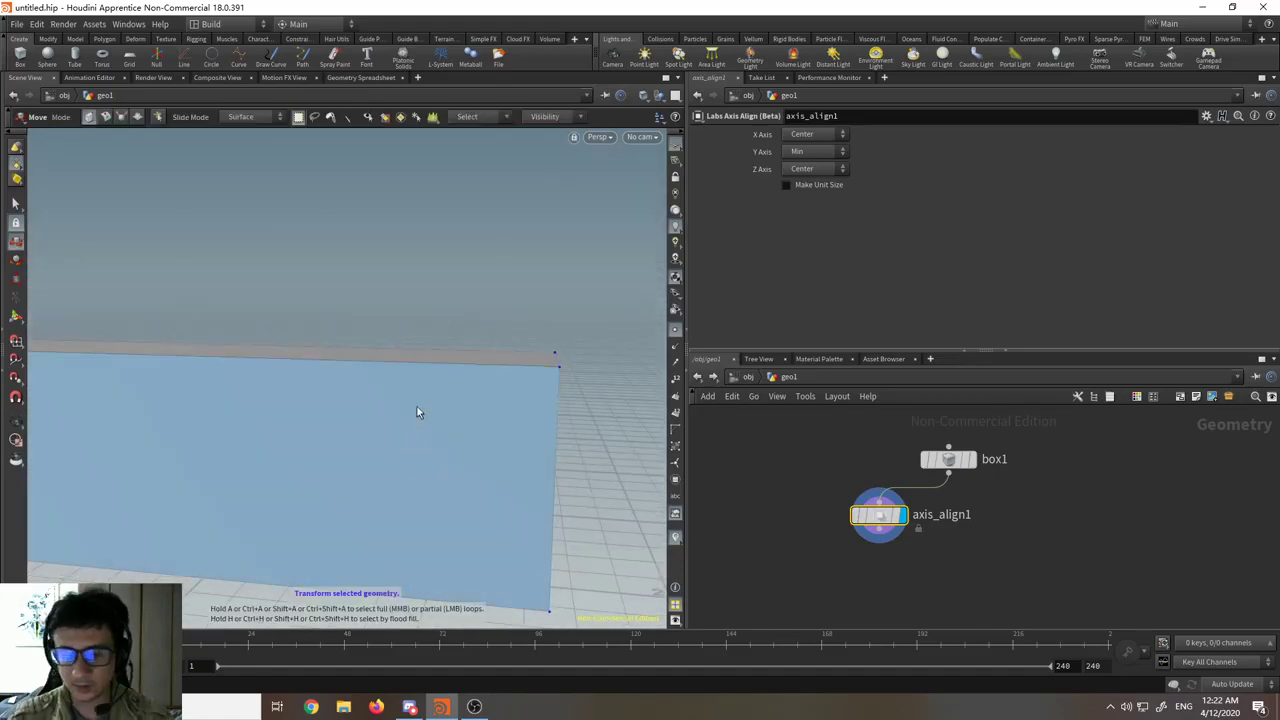
# - Sketch a red freehand curve descending across the box on a screen capture, and discard the capture
pyautogui.press('Print')
pyautogui.moveTo(25, 127); pyautogui.dragTo(899, 633)
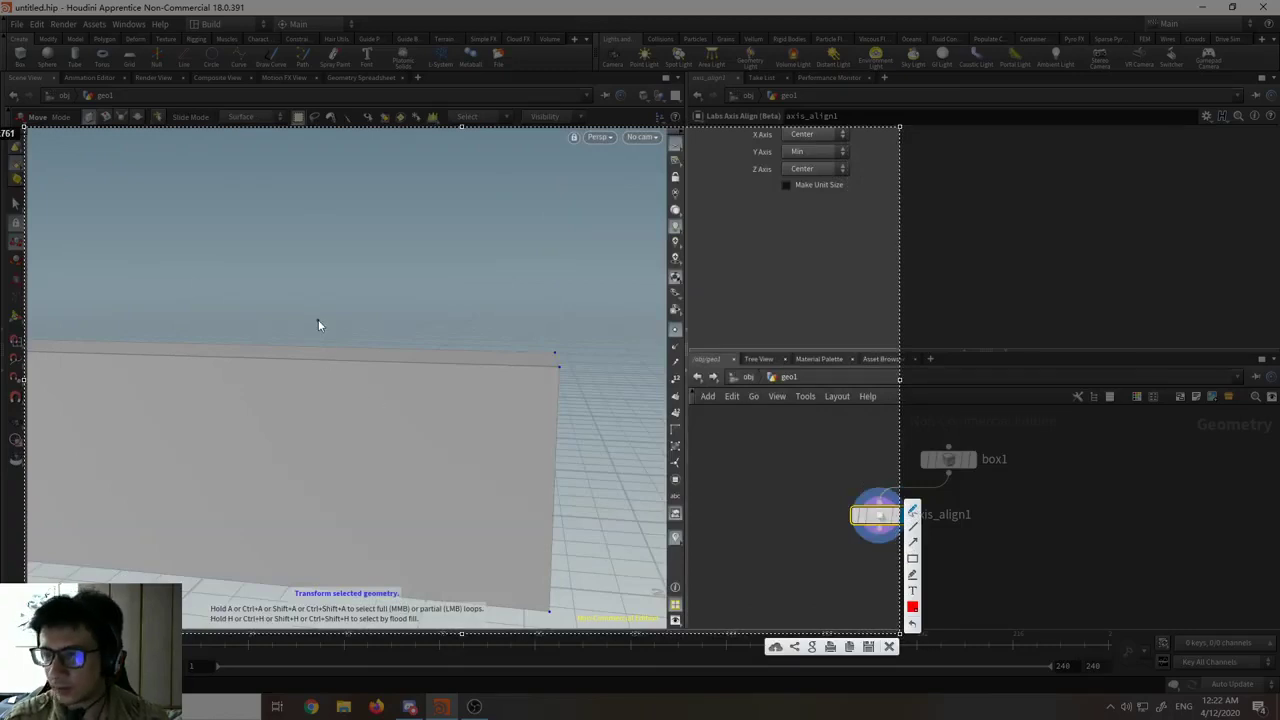
pyautogui.moveTo(310, 302); pyautogui.dragTo(309, 329)
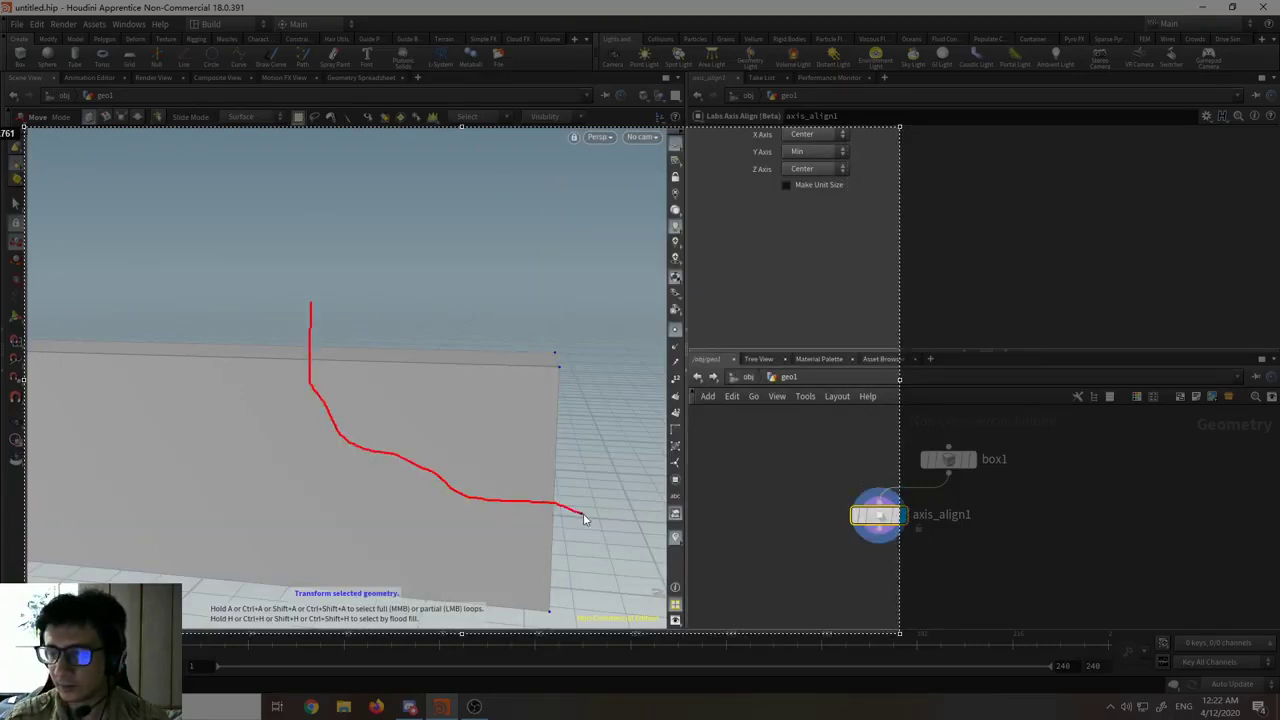
pyautogui.moveTo(584, 514); pyautogui.dragTo(632, 518)
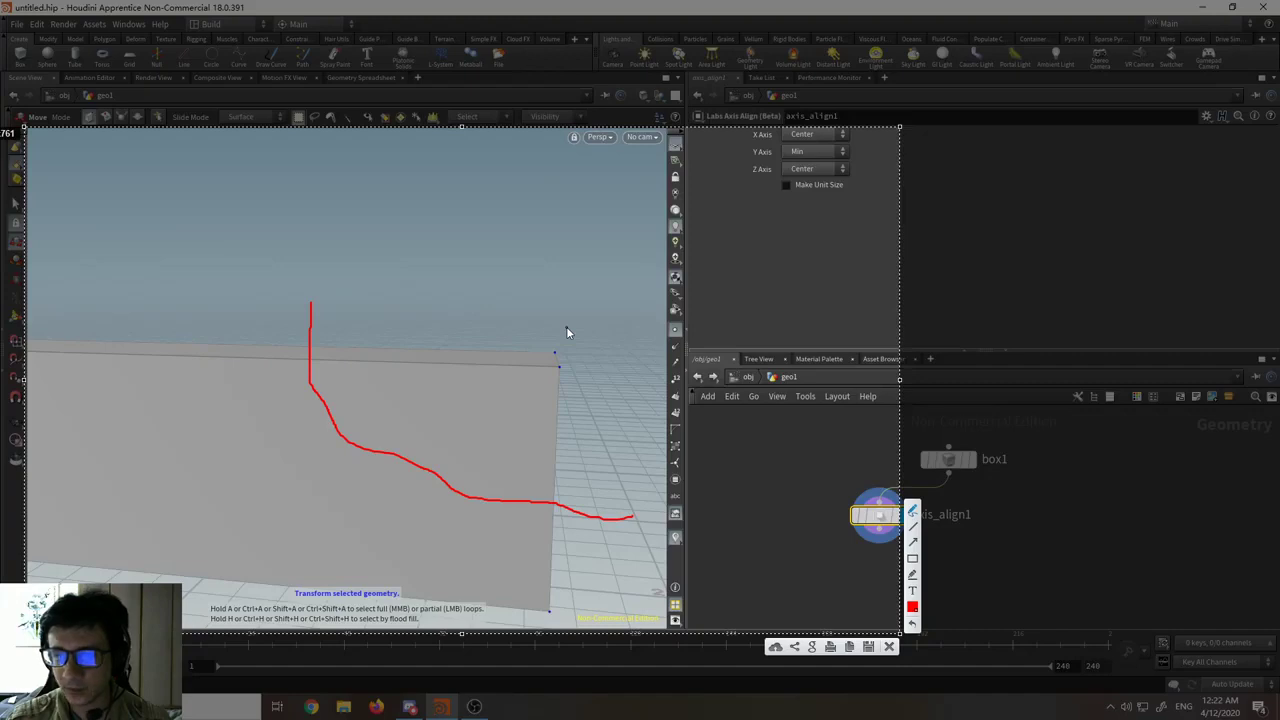
pyautogui.press('Escape')
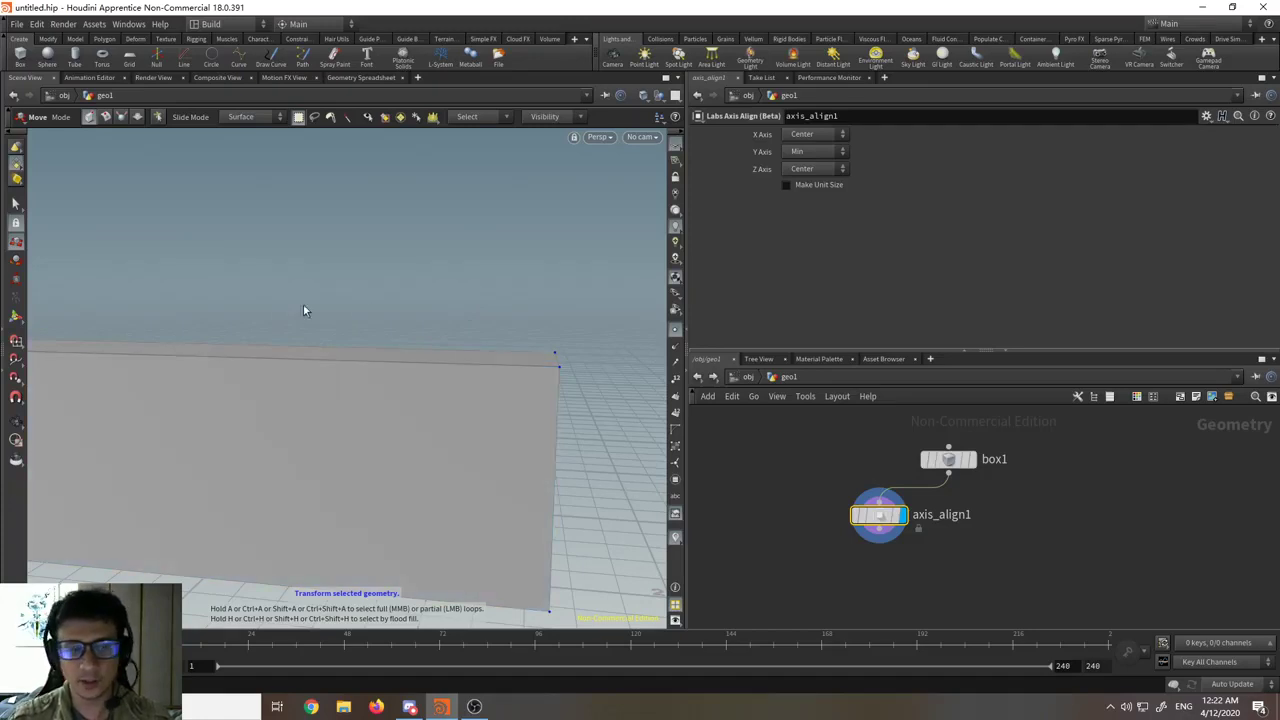
# - Examine the centred box from several angles and distances, comparing its faces and base with the ground grid
pyautogui.scroll(1, 448, 309)
pyautogui.keyDown('alt'); pyautogui.moveTo(449, 310); pyautogui.dragTo(503, 300, button='middle'); pyautogui.keyUp('alt')
pyautogui.scroll(-3, 503, 300)
pyautogui.keyDown('alt'); pyautogui.moveTo(470, 300); pyautogui.dragTo(326, 320); pyautogui.keyUp('alt')
pyautogui.press('t')
pyautogui.click(291, 342)
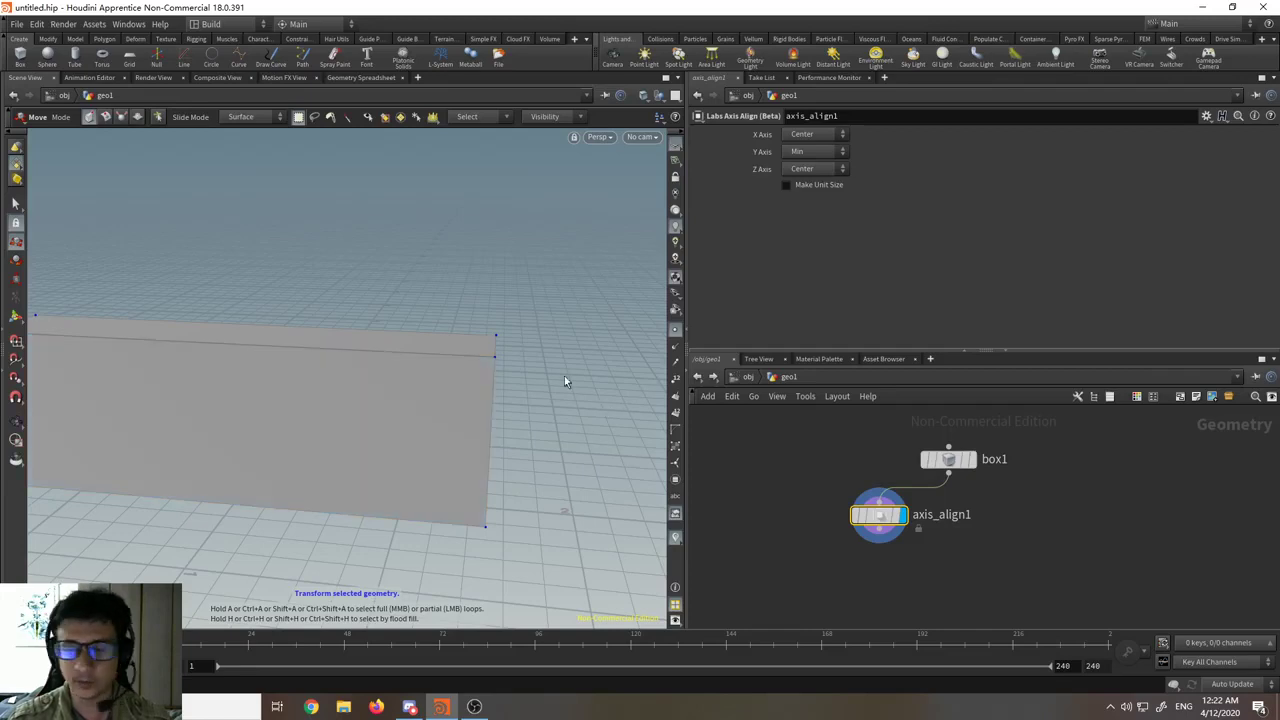
pyautogui.press('Escape')
pyautogui.moveTo(514, 309); pyautogui.dragTo(443, 286)
pyautogui.press('t')
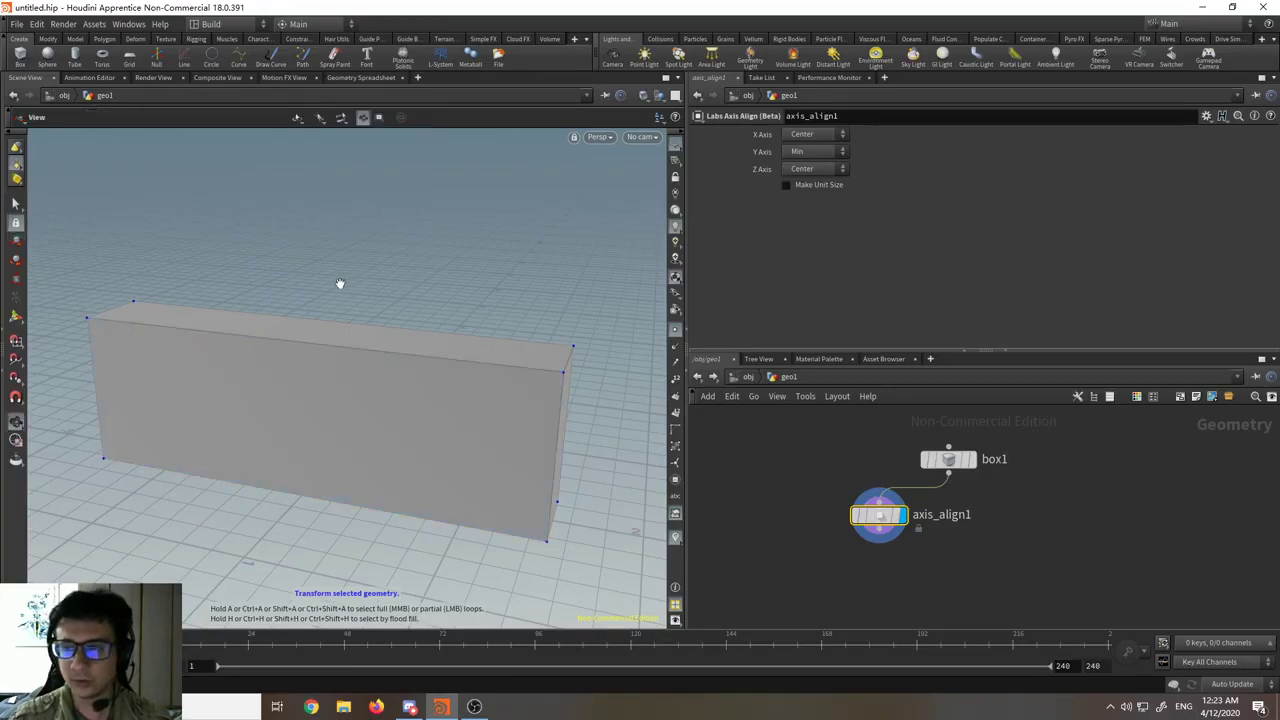
pyautogui.keyDown('alt'); pyautogui.moveTo(357, 277); pyautogui.dragTo(344, 246); pyautogui.keyUp('alt')
pyautogui.press('t')
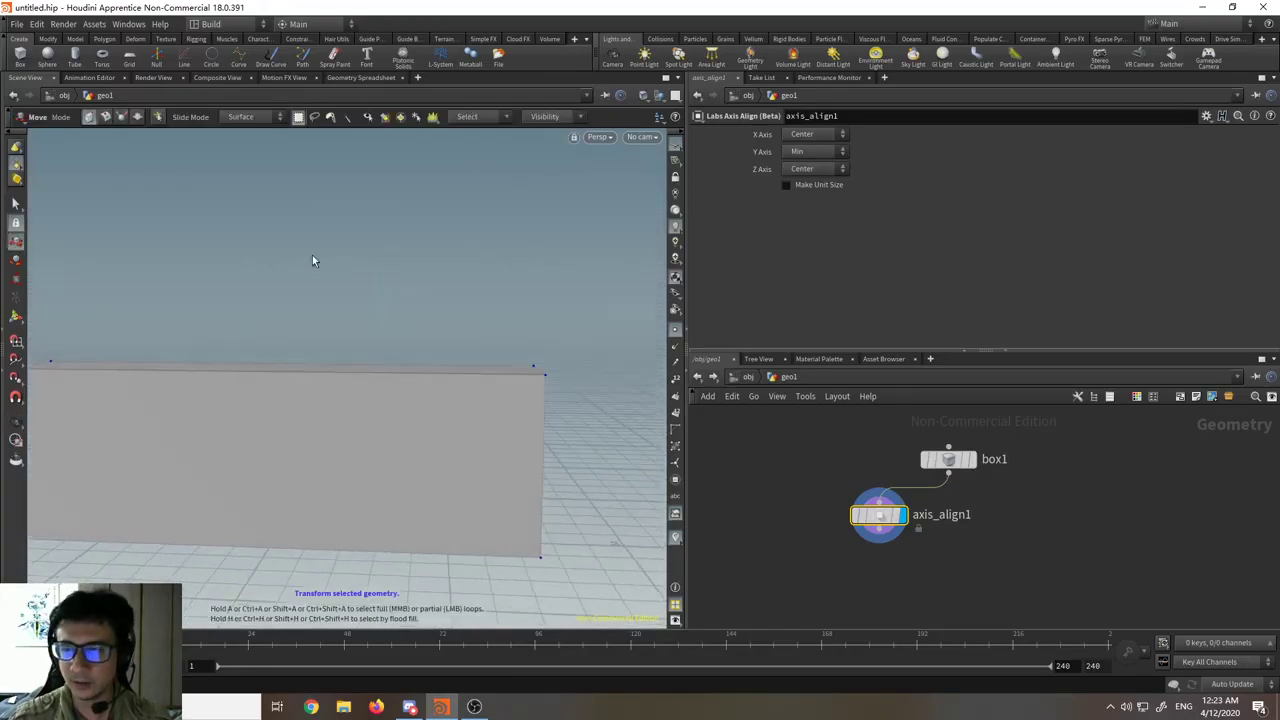
pyautogui.keyDown('alt'); pyautogui.moveTo(603, 391); pyautogui.dragTo(458, 307); pyautogui.keyUp('alt')
pyautogui.press('t')
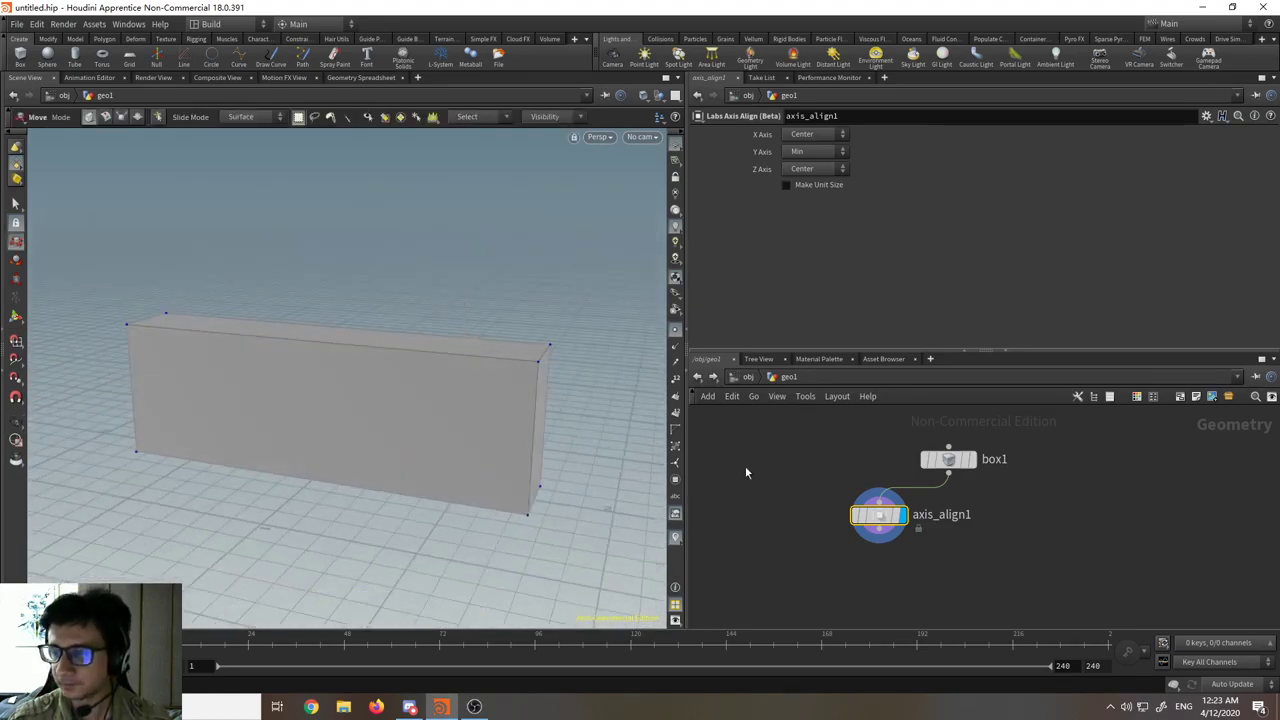
# - Move box1 and axis_align1 together higher in the network to free space below, and select only axis_align1
pyautogui.moveTo(795, 432); pyautogui.dragTo(970, 530)
pyautogui.moveTo(948, 460); pyautogui.dragTo(859, 429)
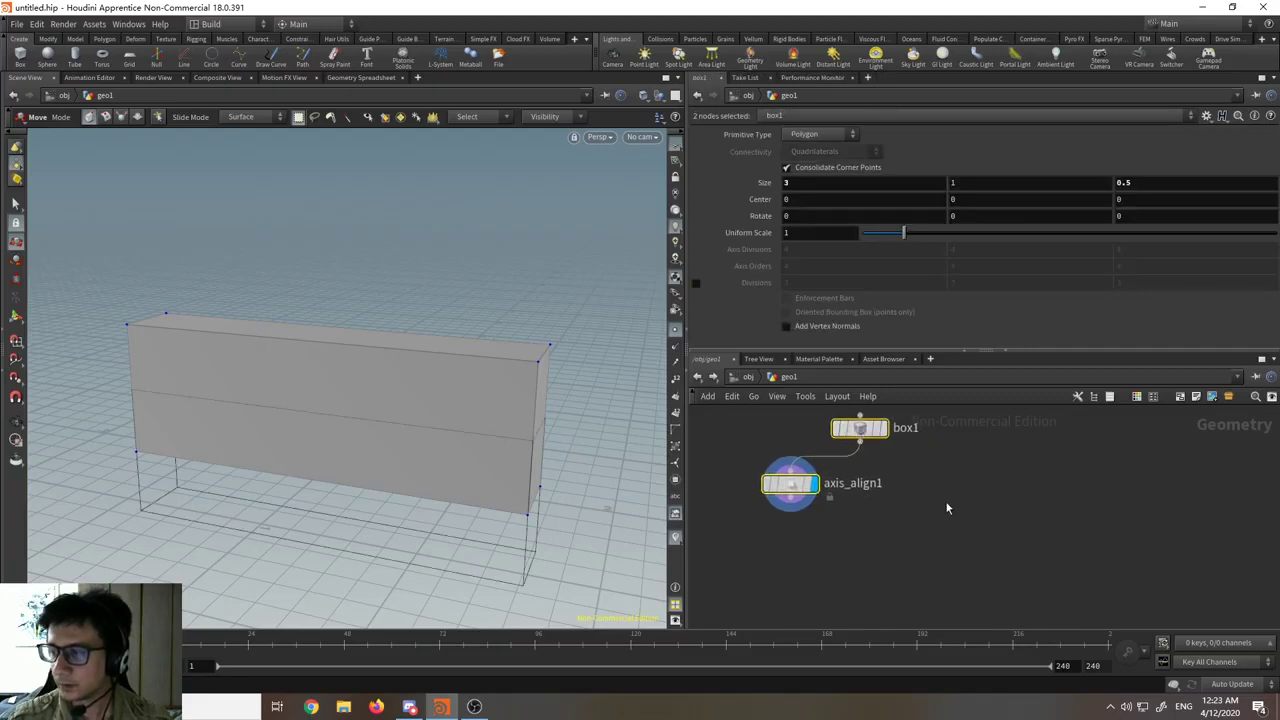
pyautogui.click(790, 483)
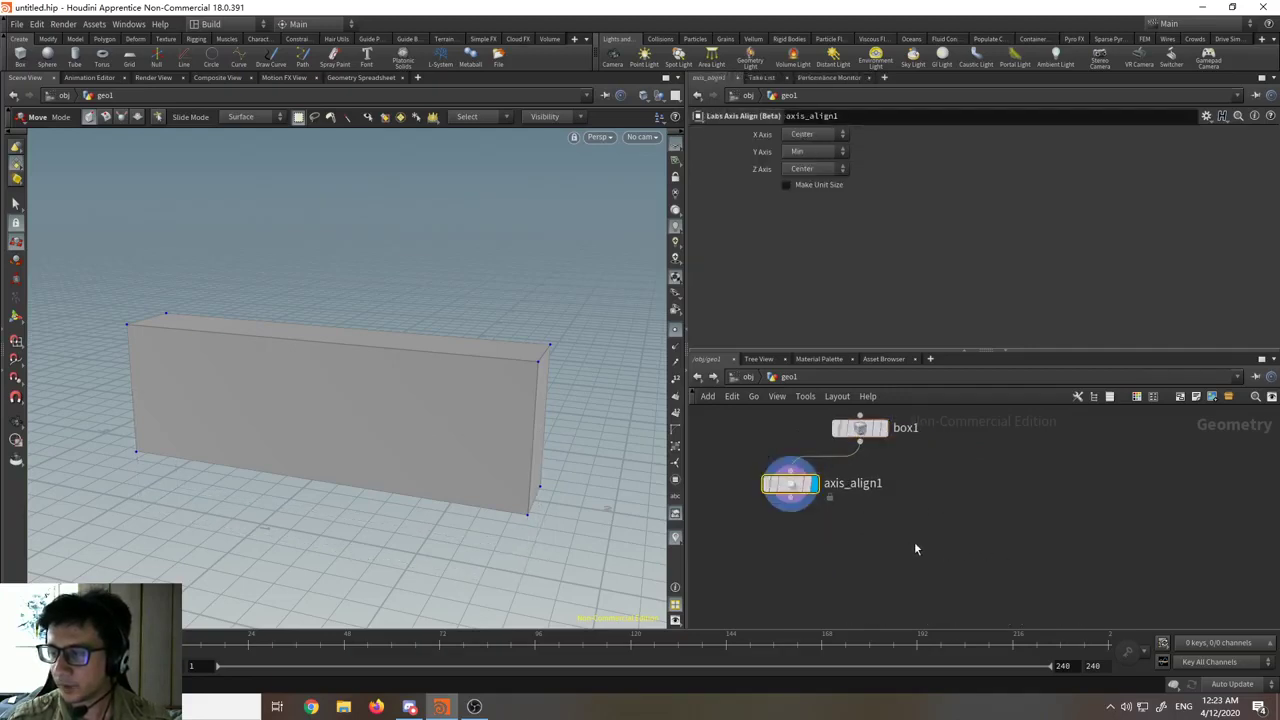
pyautogui.moveTo(915, 546); pyautogui.dragTo(1076, 590, button='middle')
pyautogui.press('Tab')
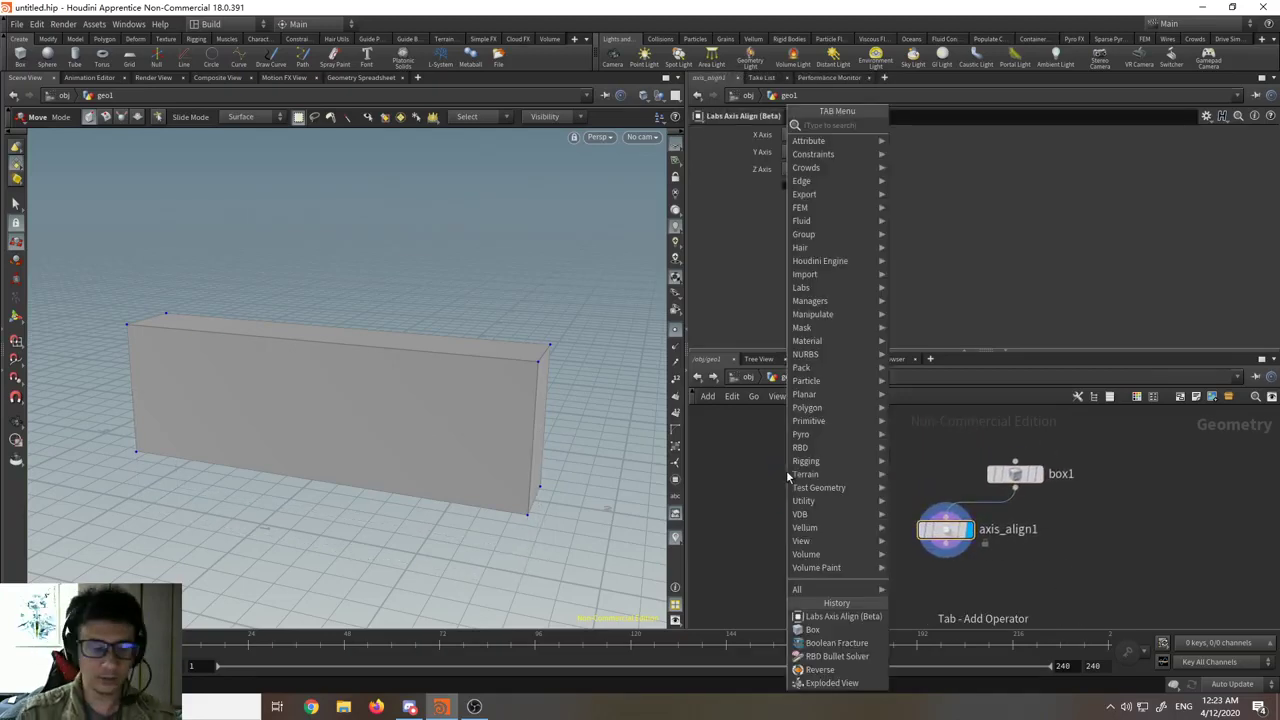
pyautogui.write('draw')
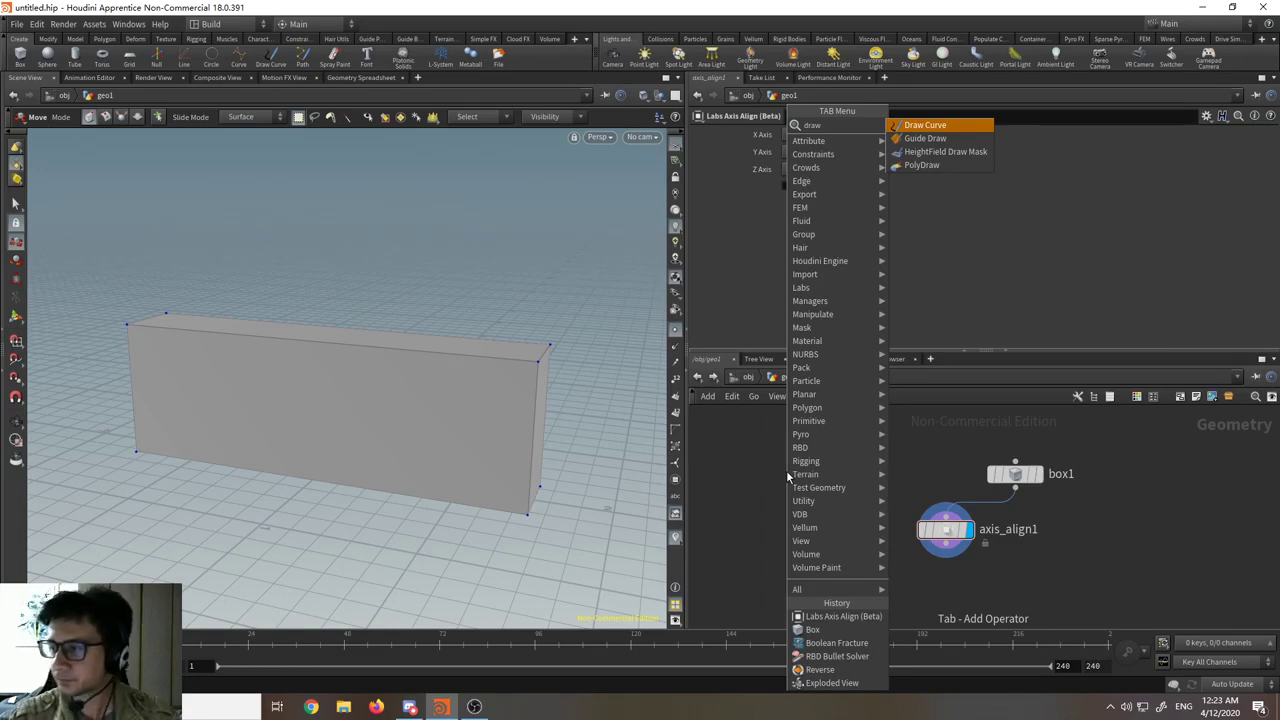
pyautogui.press('BackSpace')
pyautogui.press('BackSpace')
pyautogui.press('BackSpace')
pyautogui.press('BackSpace')
pyautogui.write('c')
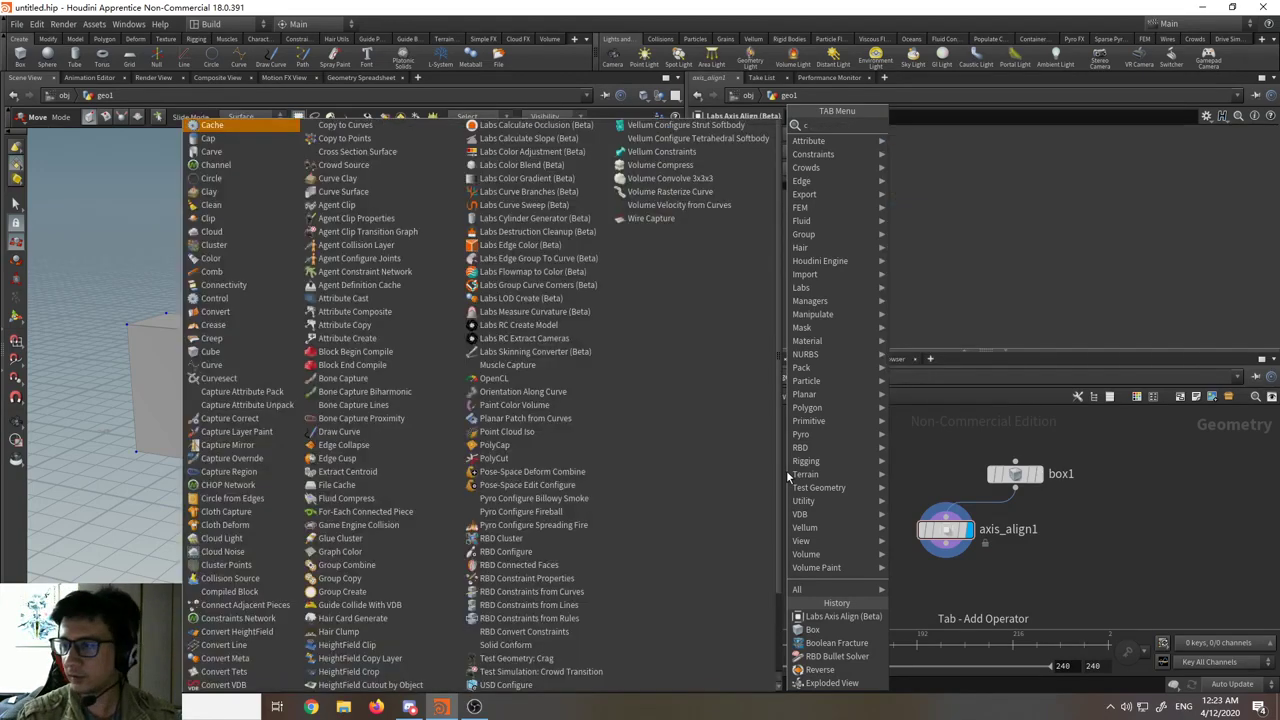
pyautogui.write('urve')
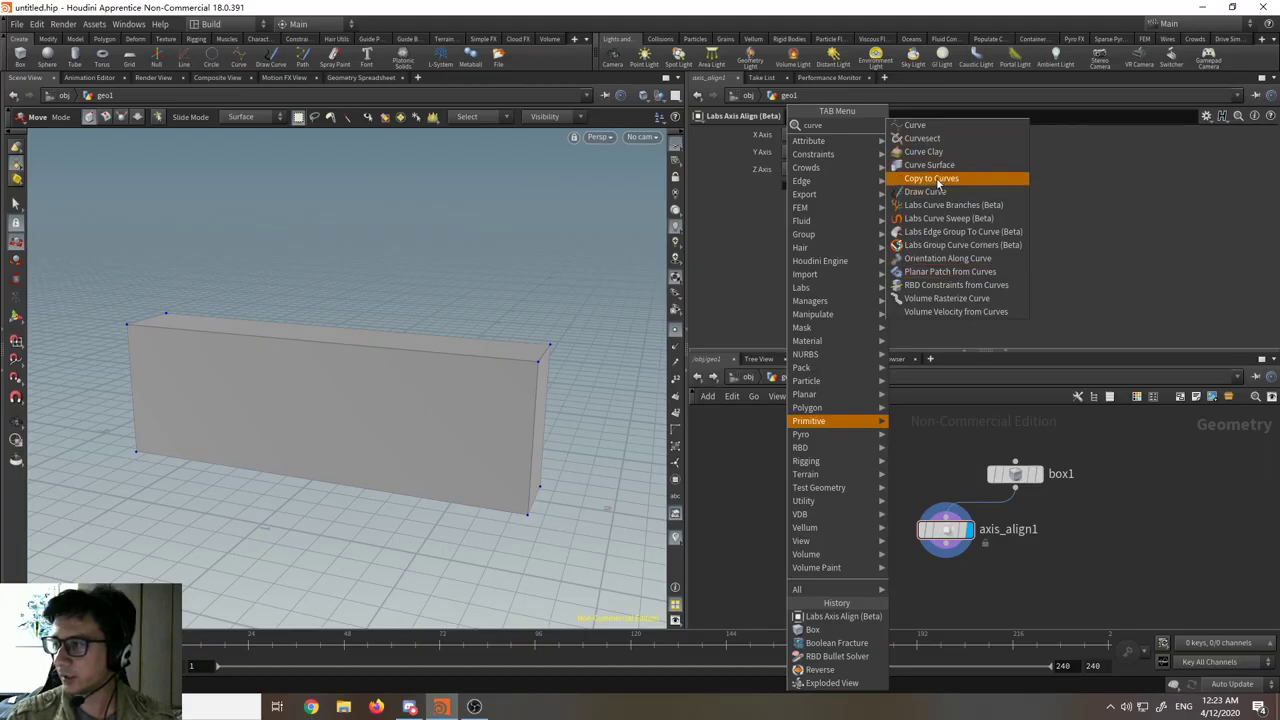
pyautogui.press('Escape')
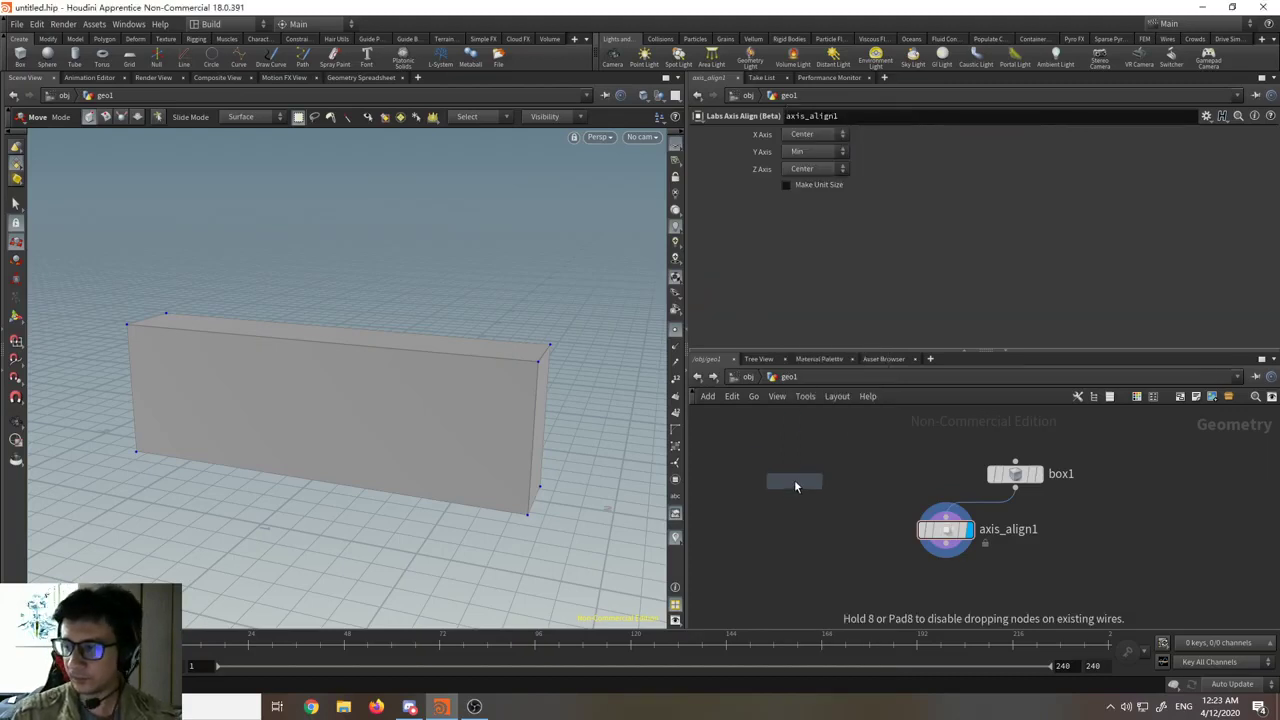
pyautogui.click(794, 479)
pyautogui.press('Tab')
pyautogui.press('Escape')
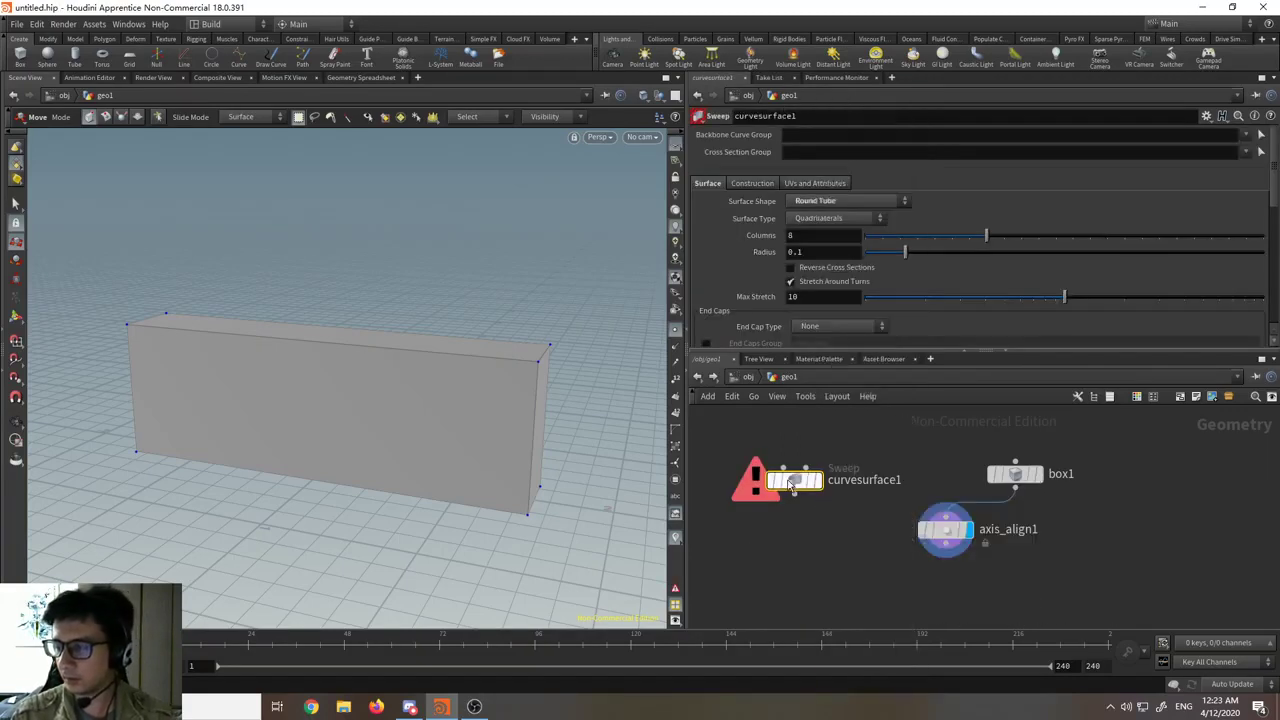
pyautogui.press('Delete')
# - Add a Draw Curve node to the network in the empty space beside box1
pyautogui.press('Tab')
pyautogui.write('curve')
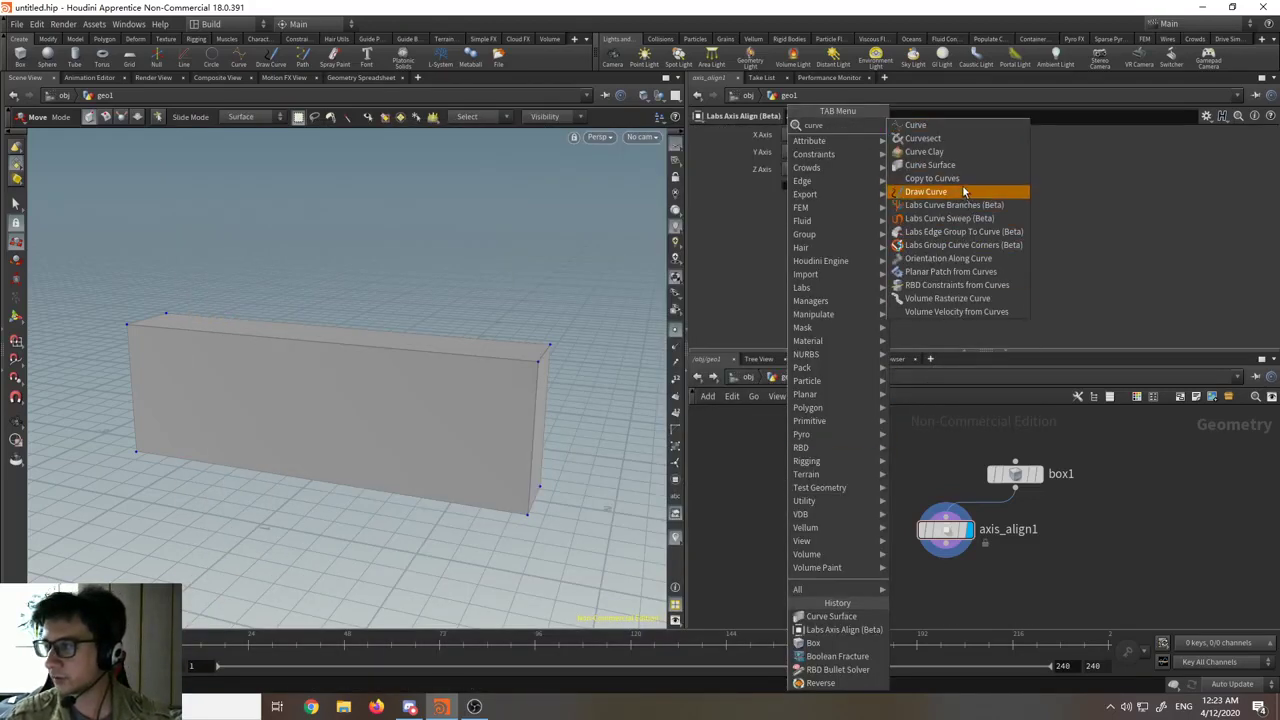
pyautogui.click(925, 191)
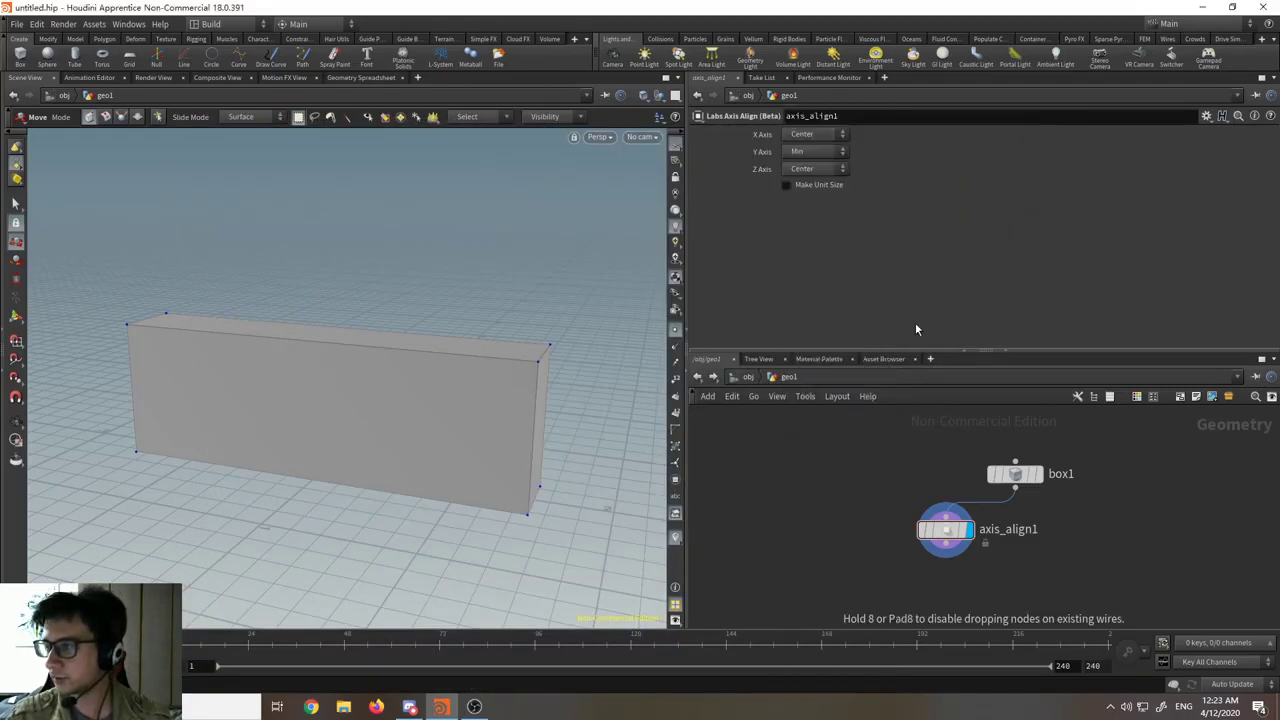
pyautogui.click(833, 451)
# - Activate the interactive stroke drawing of drawcurve1 and face the box and its vertical projection grid nearly head-on
pyautogui.keyDown('alt'); pyautogui.moveTo(451, 423); pyautogui.dragTo(366, 477, button='middle'); pyautogui.keyUp('alt')
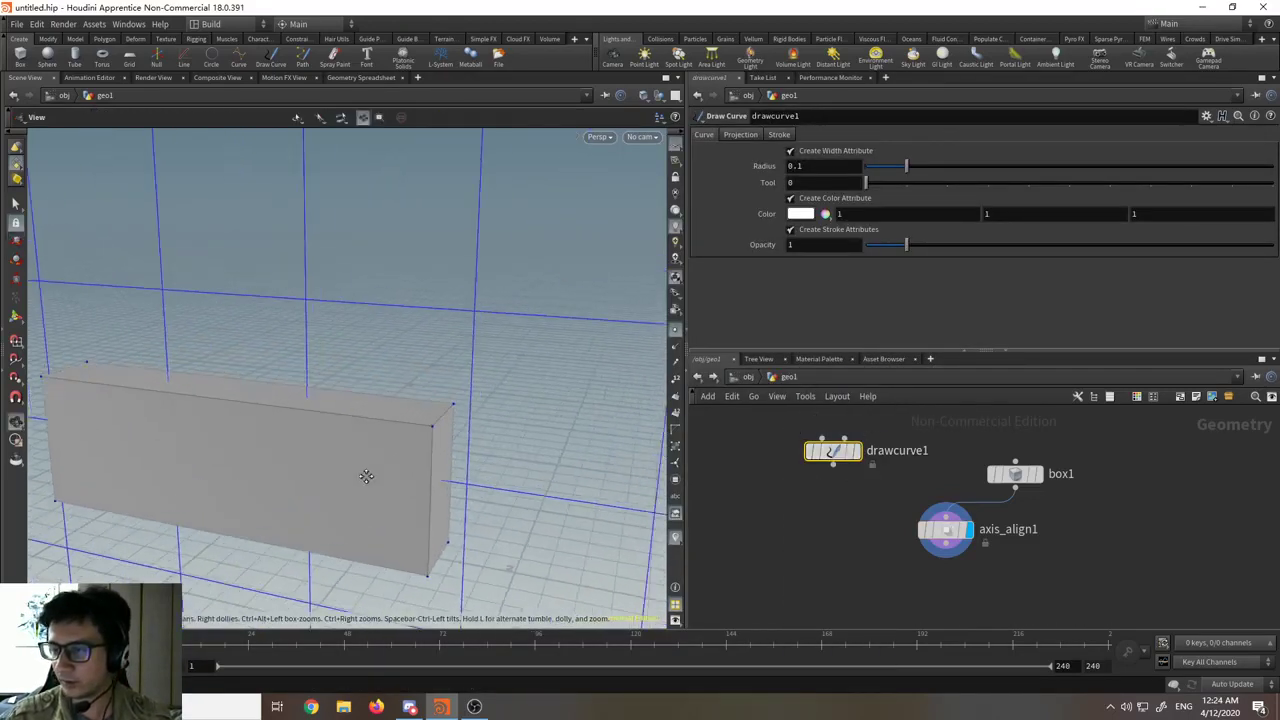
pyautogui.scroll(-3, 366, 477)
pyautogui.moveTo(385, 478); pyautogui.dragTo(414, 457)
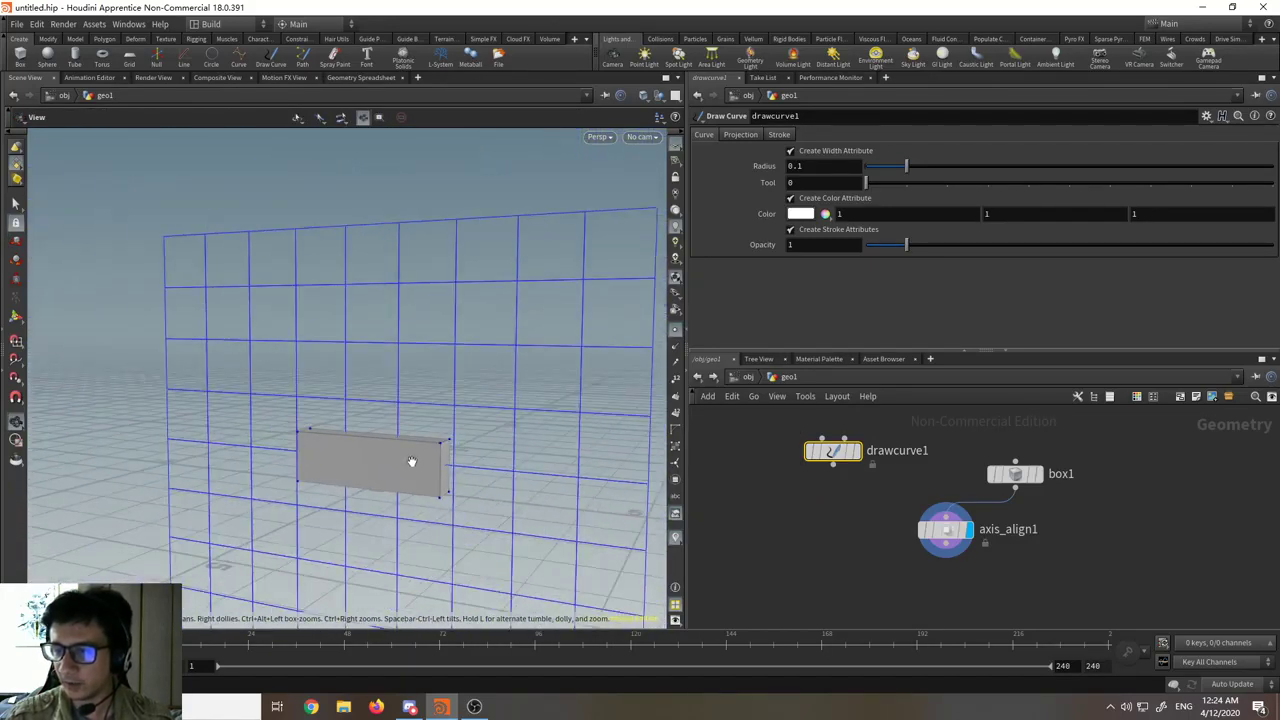
pyautogui.press('t')
pyautogui.click(16, 316)
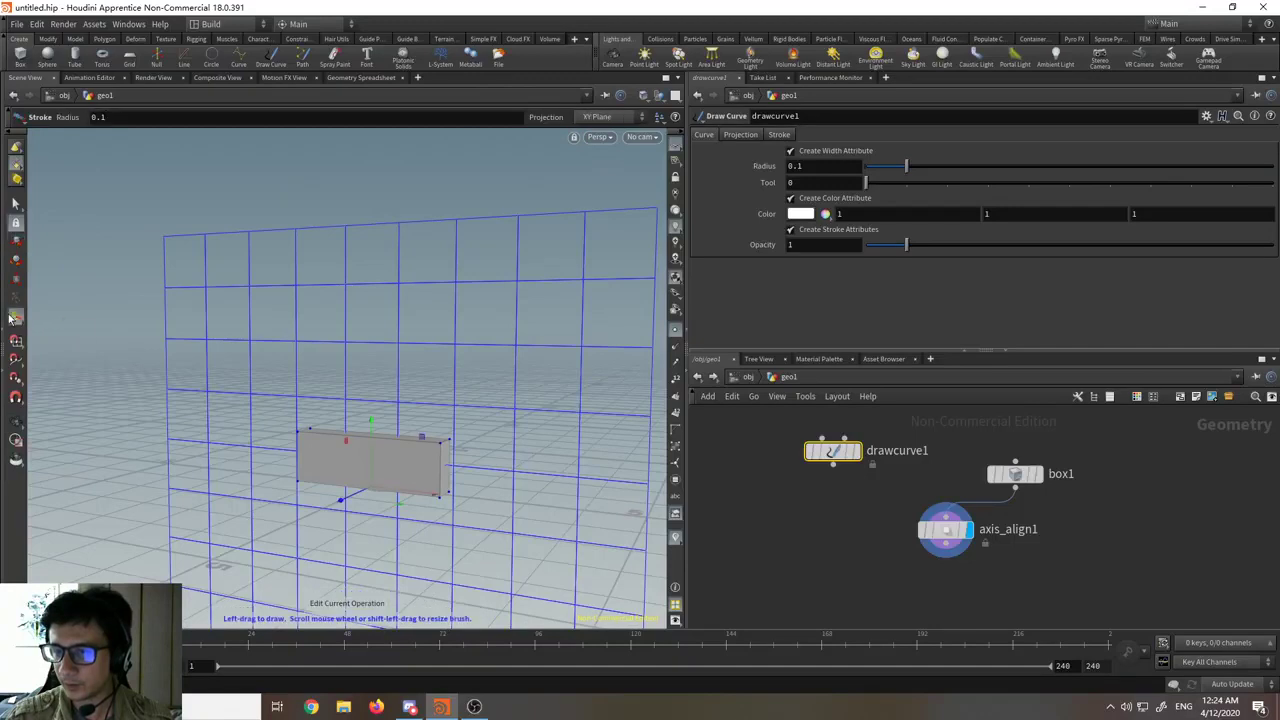
pyautogui.keyDown('alt'); pyautogui.moveTo(352, 396); pyautogui.dragTo(317, 378, button='middle'); pyautogui.keyUp('alt')
pyautogui.click(16, 205)
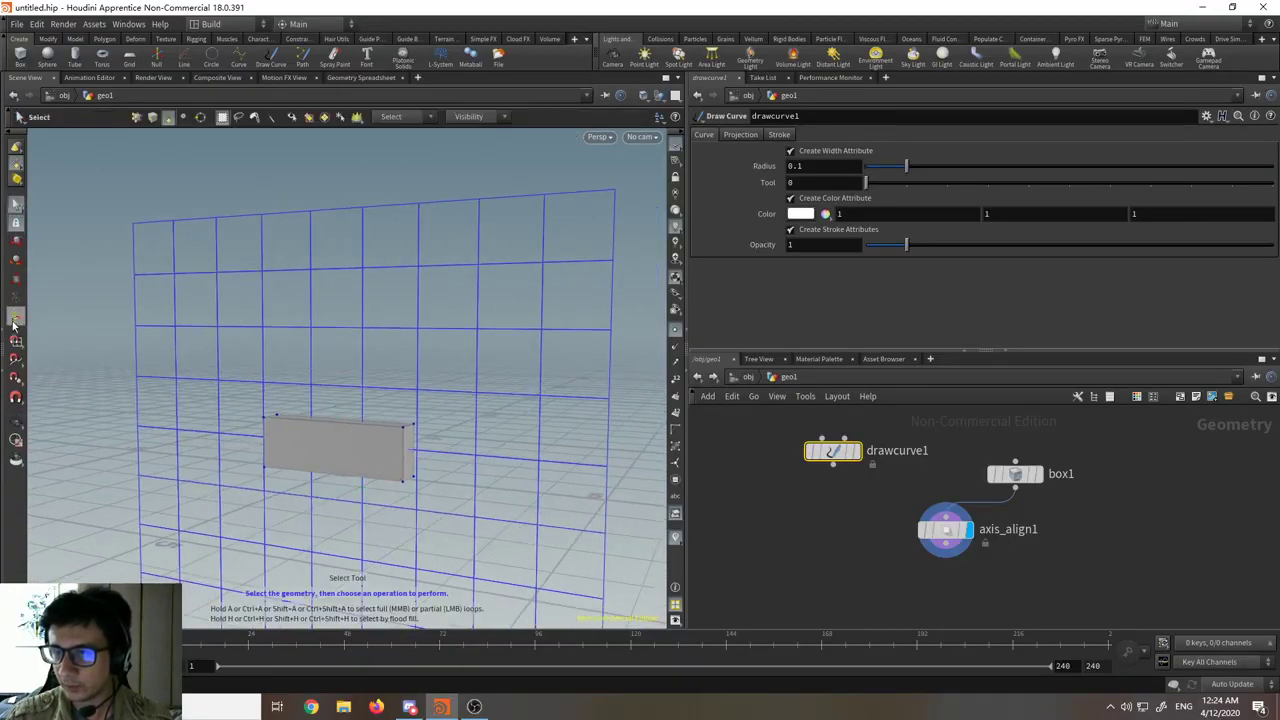
pyautogui.click(16, 316)
pyautogui.moveTo(326, 311)
pyautogui.keyDown('alt'); pyautogui.mouseDown()
pyautogui.moveTo(485, 291)
pyautogui.moveTo(371, 294)
pyautogui.mouseUp(); pyautogui.keyUp('alt')
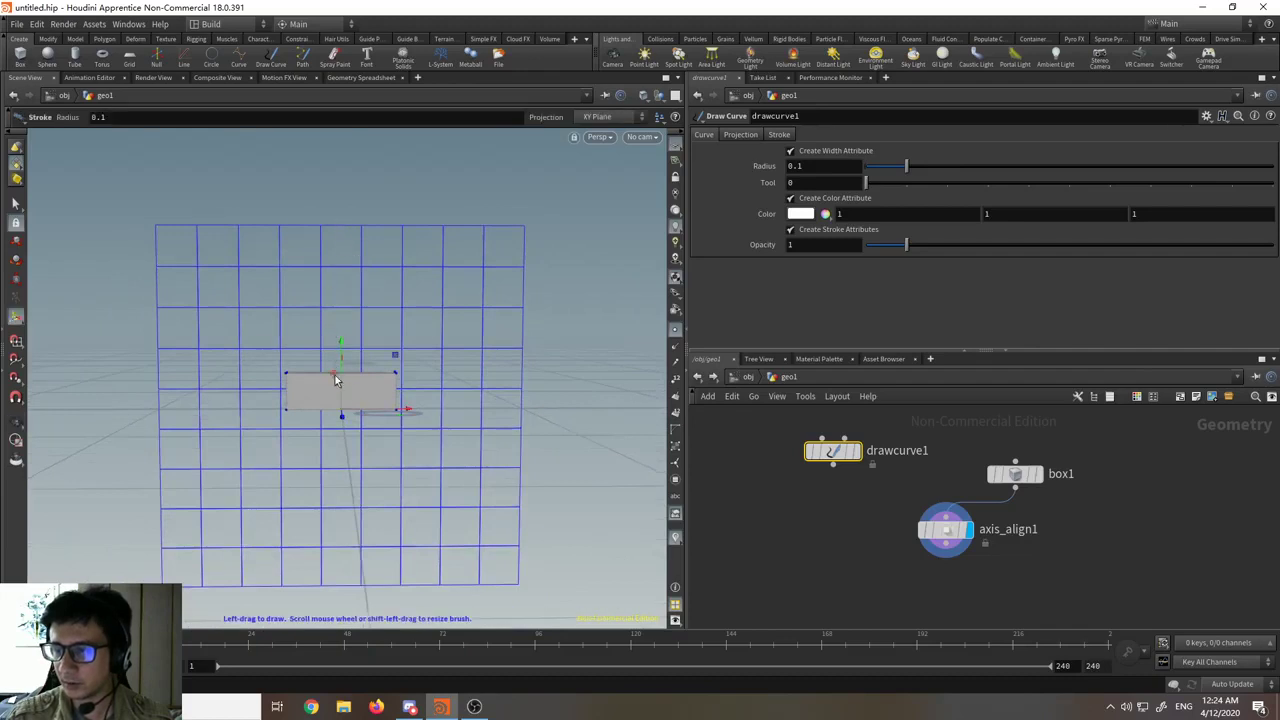
pyautogui.keyDown('alt'); pyautogui.moveTo(466, 391); pyautogui.dragTo(349, 234); pyautogui.keyUp('alt')
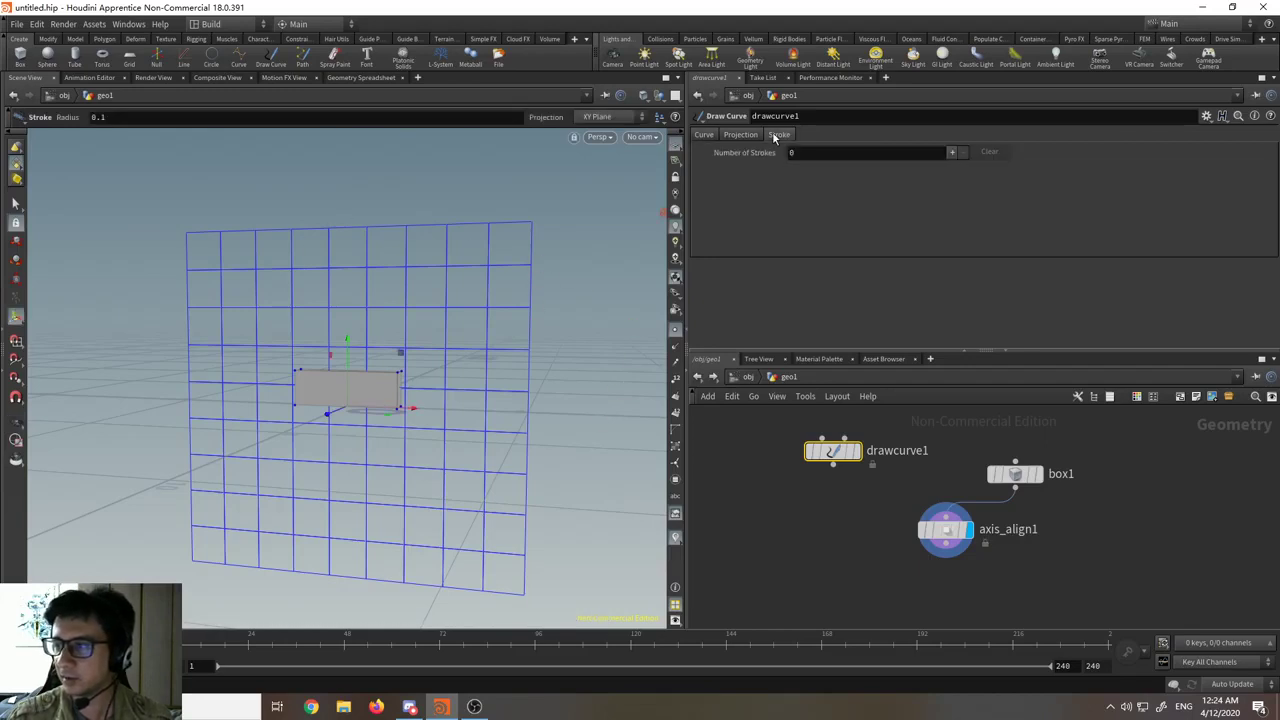
# - Try the YZ Plane and ZX Plane projections on drawcurve1, and return the projection to XY Plane
pyautogui.click(742, 135)
pyautogui.click(810, 184)
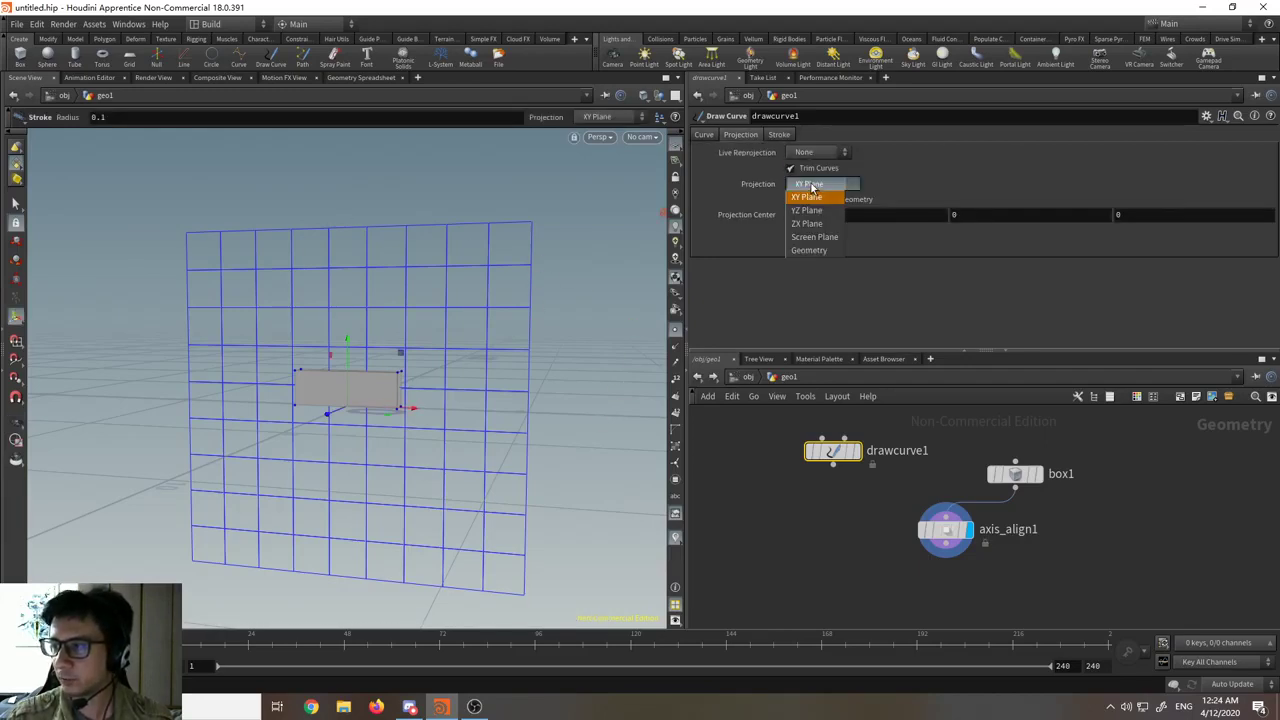
pyautogui.click(807, 210)
pyautogui.click(811, 185)
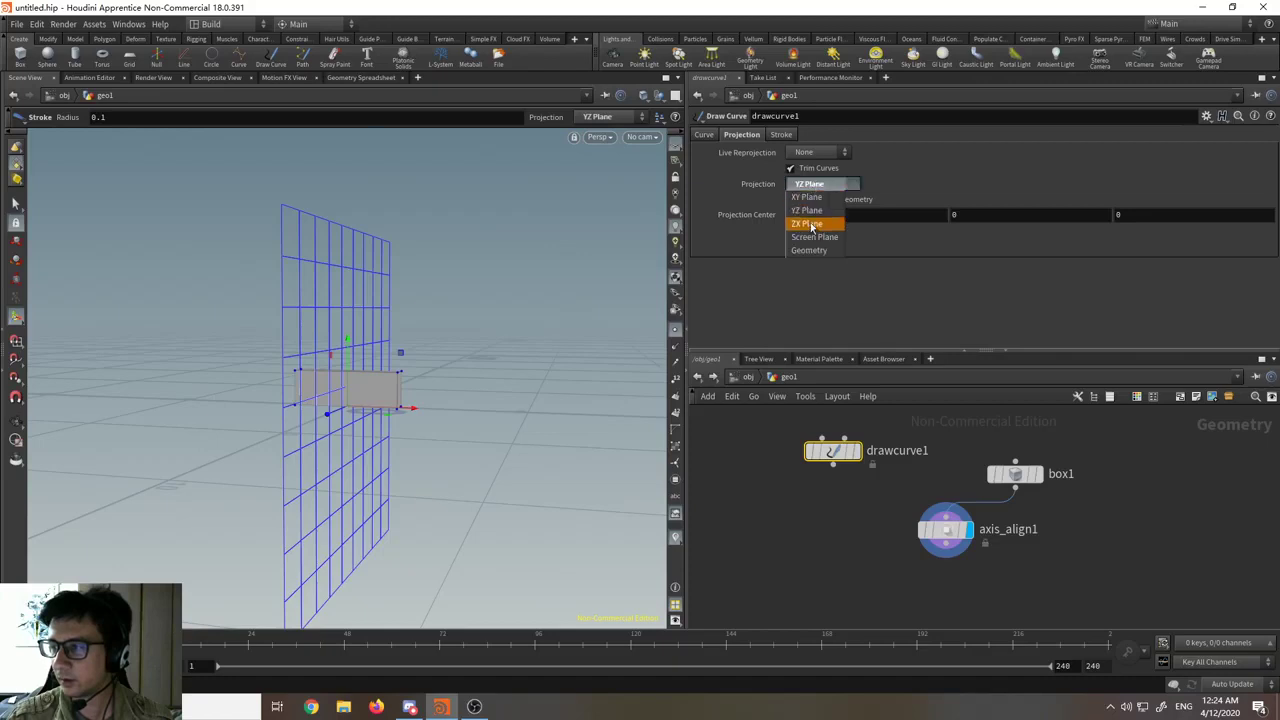
pyautogui.click(812, 224)
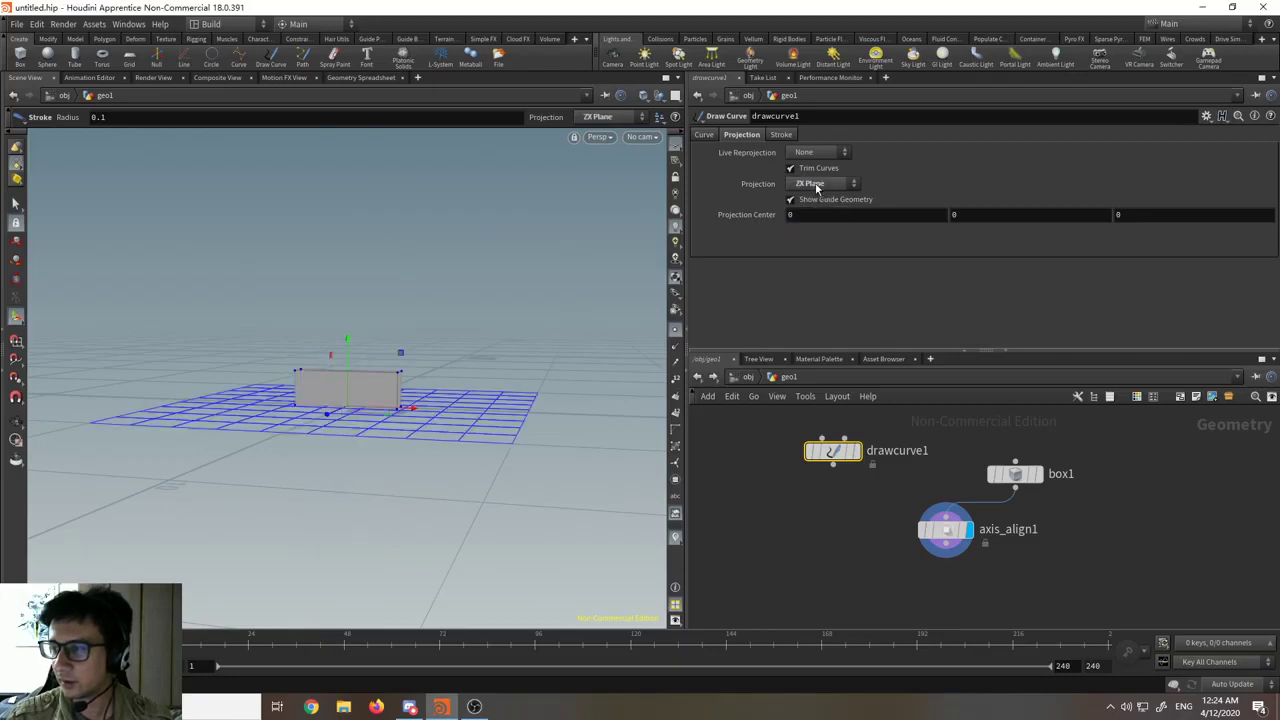
pyautogui.click(816, 186)
pyautogui.click(815, 198)
# - Draw a freehand stroke on the XY plane from above the box down through it and out past its right end
pyautogui.keyDown('alt'); pyautogui.moveTo(420, 356); pyautogui.dragTo(522, 378, button='middle'); pyautogui.keyUp('alt')
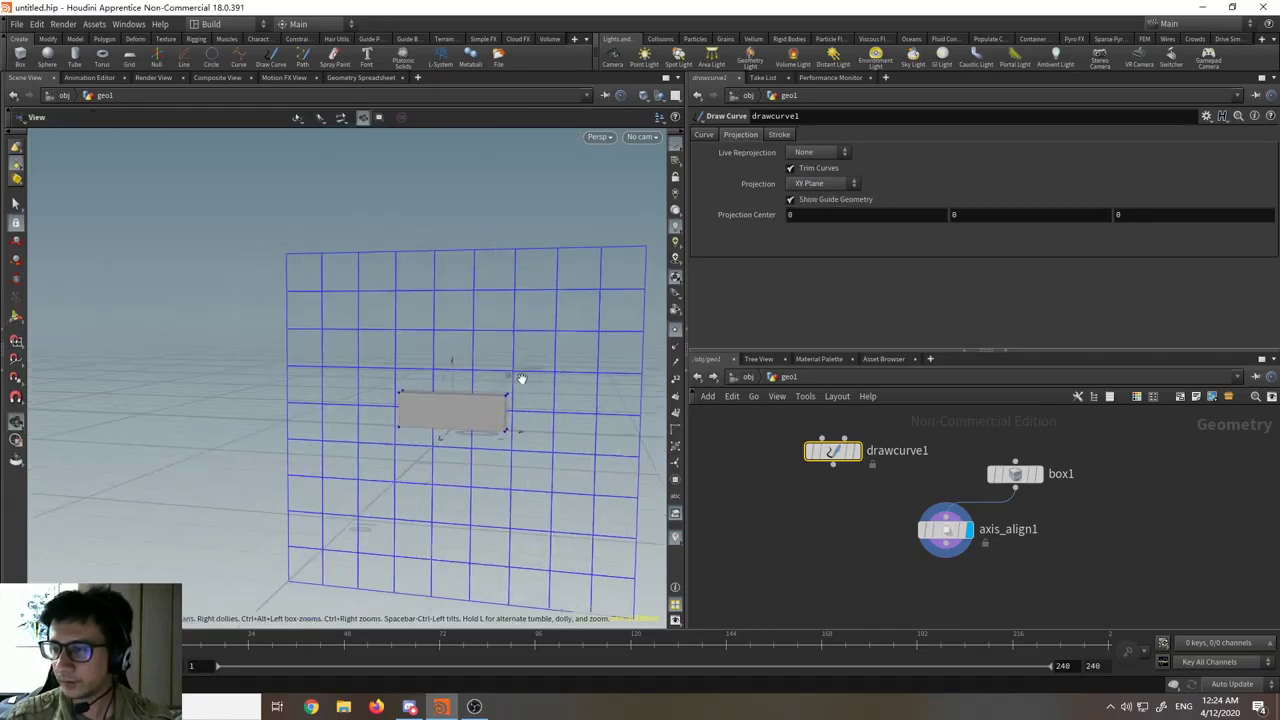
pyautogui.moveTo(522, 378)
pyautogui.mouseDown()
pyautogui.moveTo(391, 417)
pyautogui.moveTo(363, 400)
pyautogui.moveTo(503, 383)
pyautogui.mouseUp()
pyautogui.moveTo(503, 383); pyautogui.dragTo(530, 138, button='right')
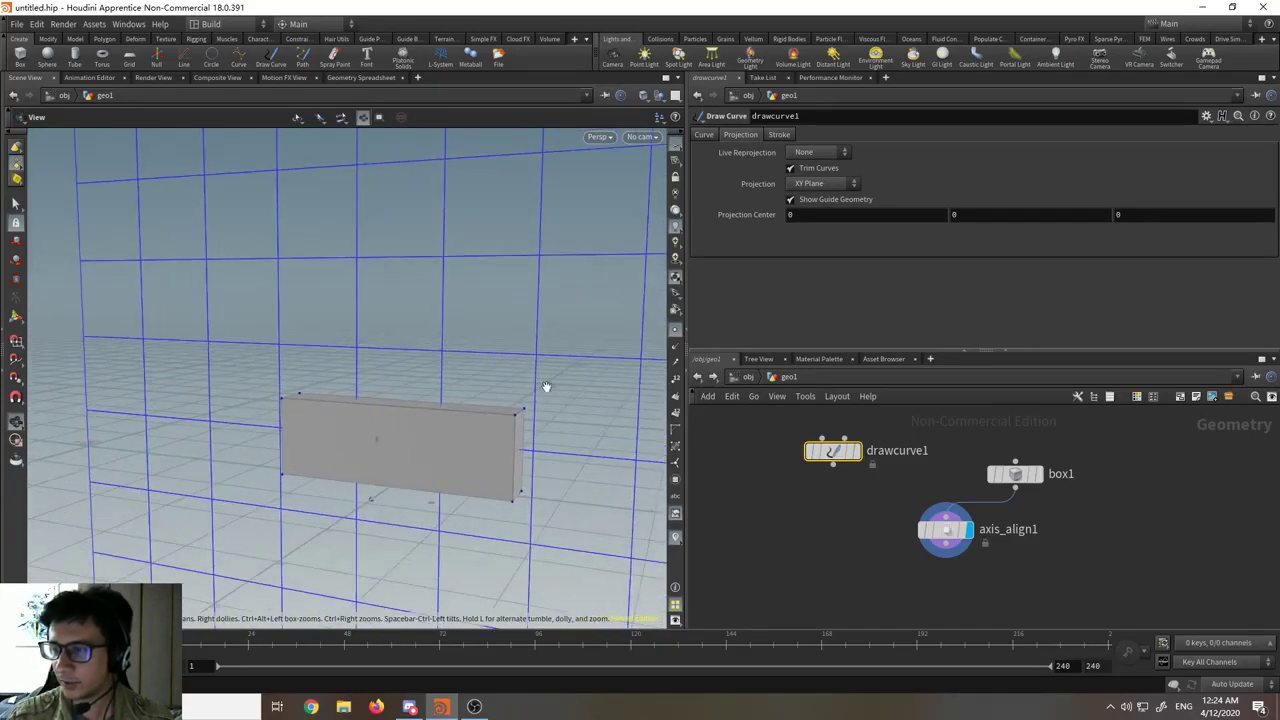
pyautogui.moveTo(546, 386); pyautogui.dragTo(482, 378, button='middle')
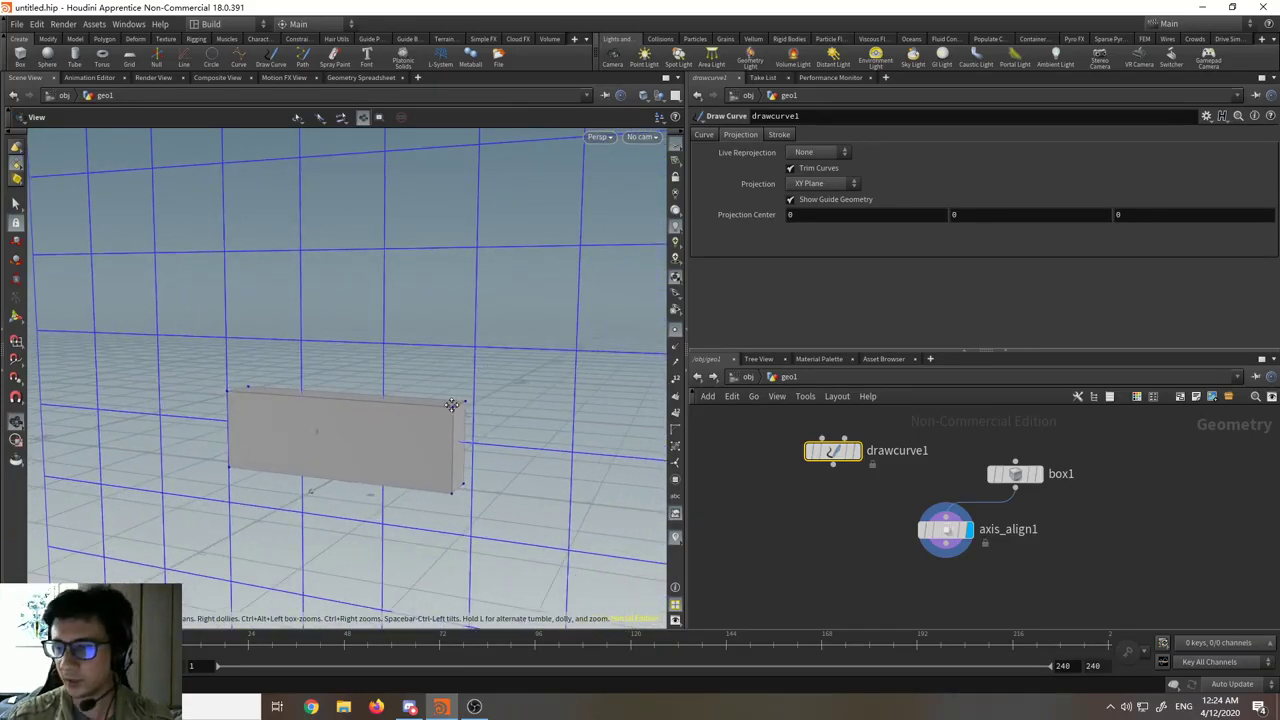
pyautogui.moveTo(452, 405)
pyautogui.mouseDown()
pyautogui.moveTo(503, 349)
pyautogui.moveTo(449, 380)
pyautogui.moveTo(286, 394)
pyautogui.moveTo(457, 363)
pyautogui.moveTo(429, 380)
pyautogui.moveTo(505, 339)
pyautogui.moveTo(470, 352)
pyautogui.mouseUp()
pyautogui.moveTo(356, 313); pyautogui.dragTo(296, 316, button='middle')
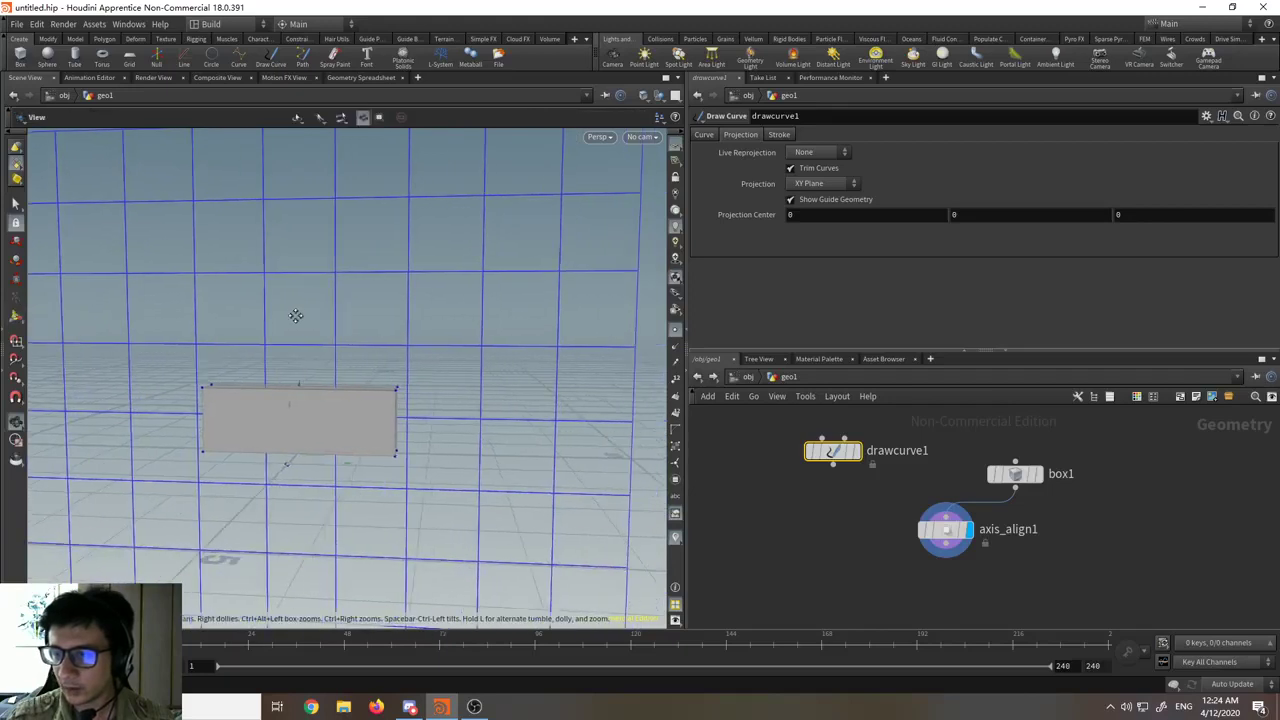
pyautogui.moveTo(296, 316); pyautogui.dragTo(349, 329)
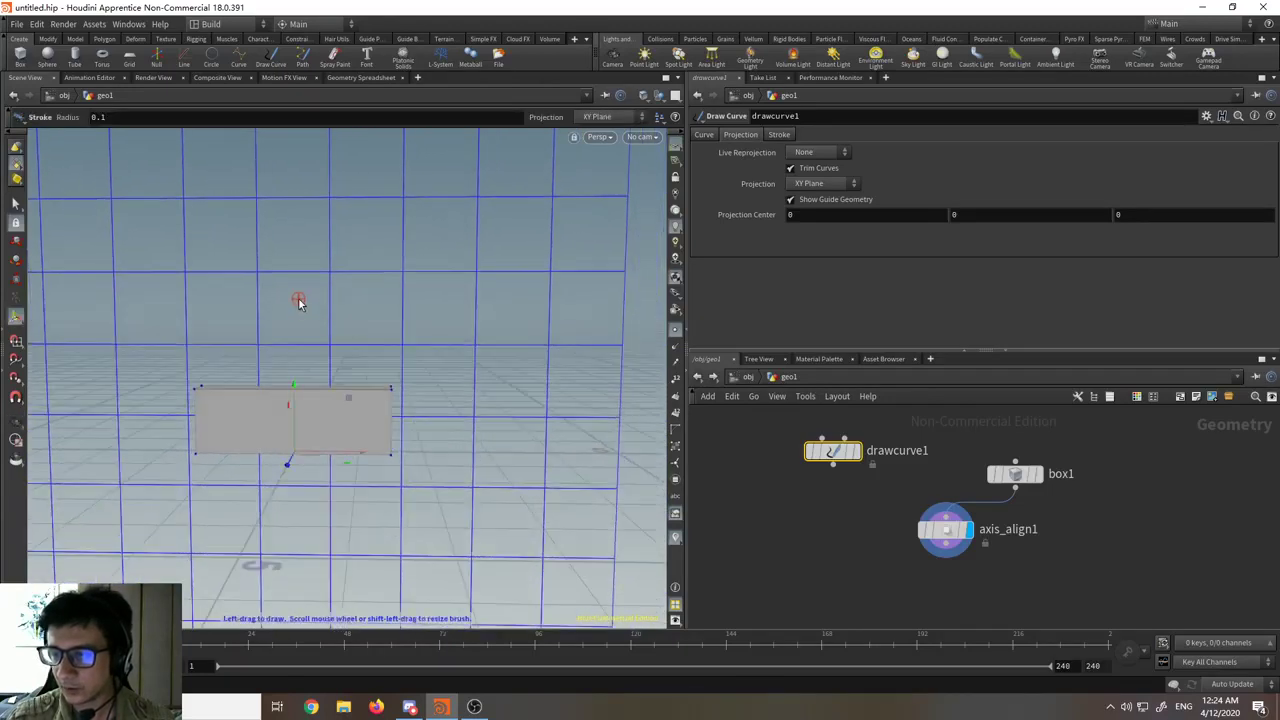
pyautogui.moveTo(298, 296)
pyautogui.mouseDown()
pyautogui.moveTo(313, 401)
pyautogui.moveTo(343, 423)
pyautogui.moveTo(443, 439)
pyautogui.moveTo(394, 386)
pyautogui.moveTo(280, 423)
pyautogui.moveTo(289, 437)
pyautogui.mouseUp()
# - Examine the stroke's position relative to the box and projection plane in the top, front and perspective views
pyautogui.hotkey('space', '2')
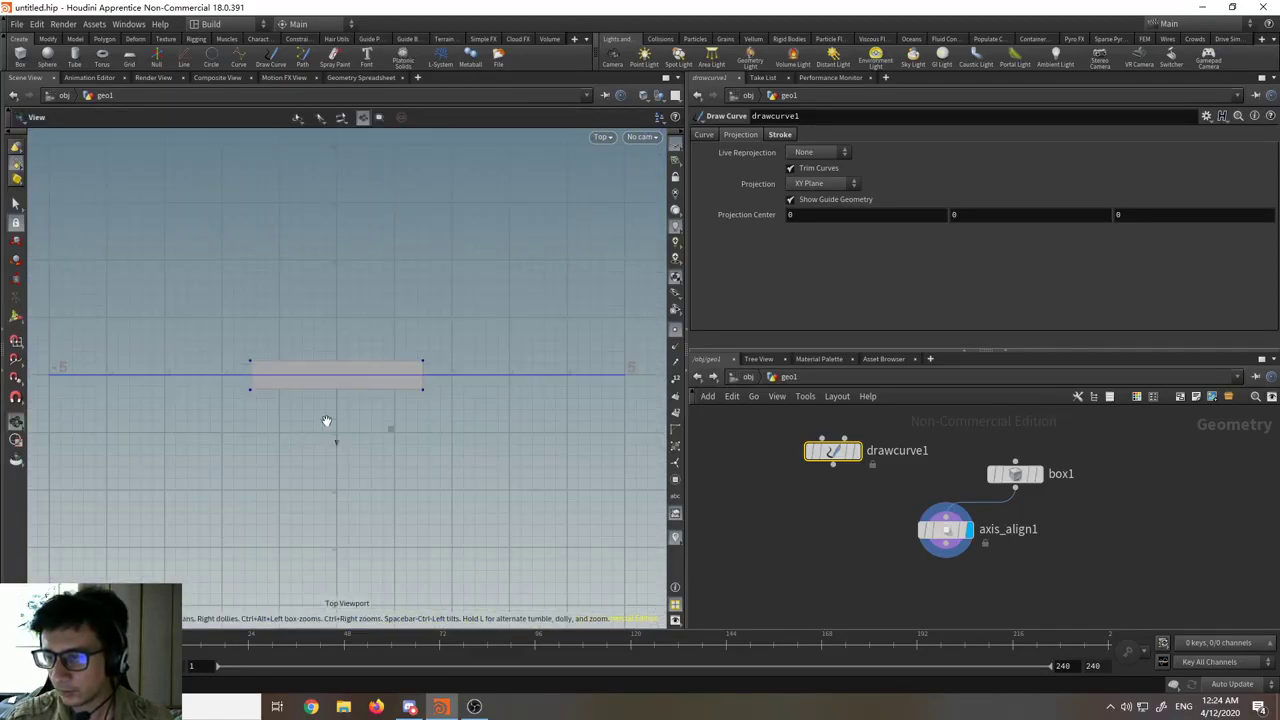
pyautogui.moveTo(420, 468)
pyautogui.mouseDown(button='middle')
pyautogui.moveTo(440, 480)
pyautogui.moveTo(453, 520)
pyautogui.mouseUp(button='middle')
pyautogui.moveTo(396, 386); pyautogui.dragTo(355, 369, button='middle')
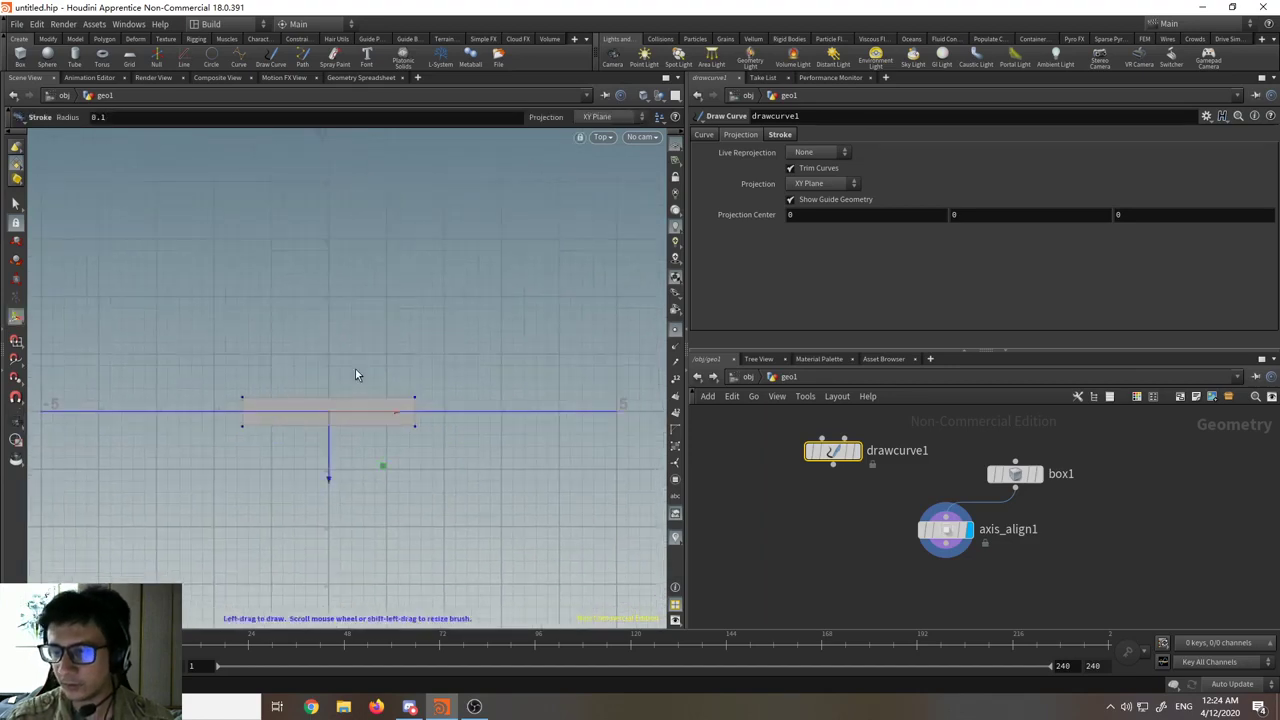
pyautogui.hotkey('space', '1')
pyautogui.hotkey('space', '2')
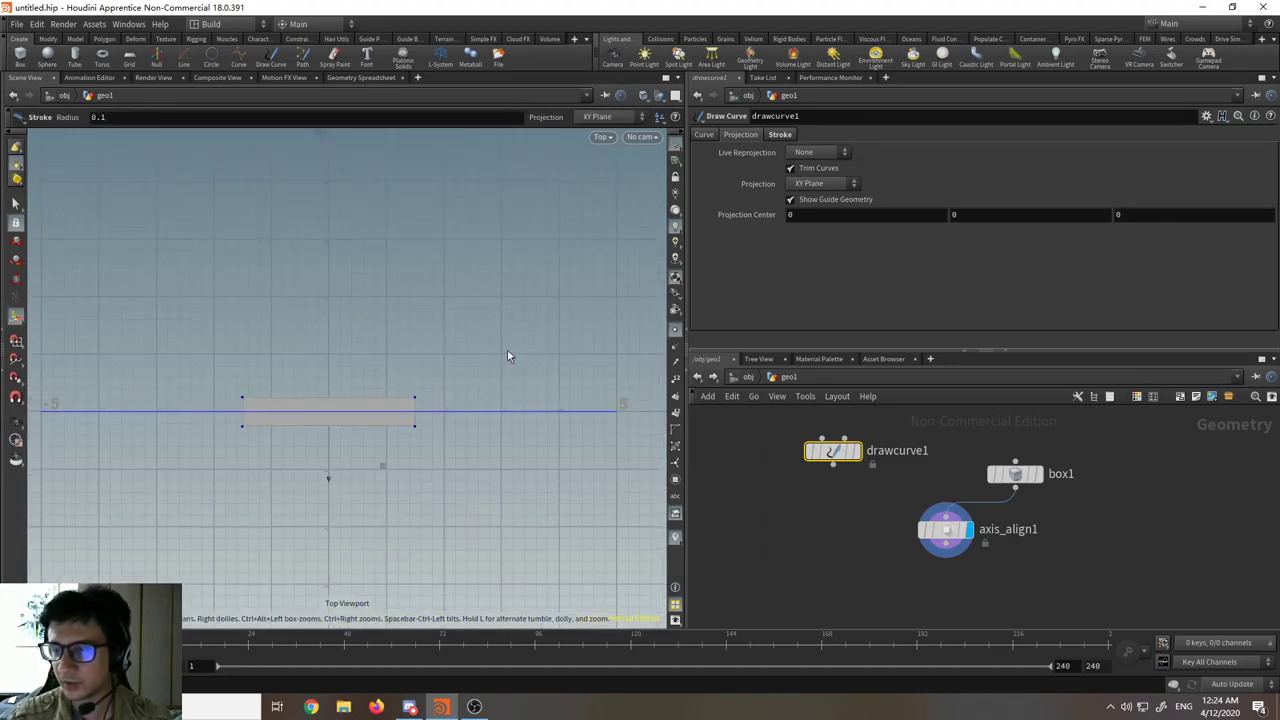
pyautogui.moveTo(497, 357); pyautogui.dragTo(563, 347, button='middle')
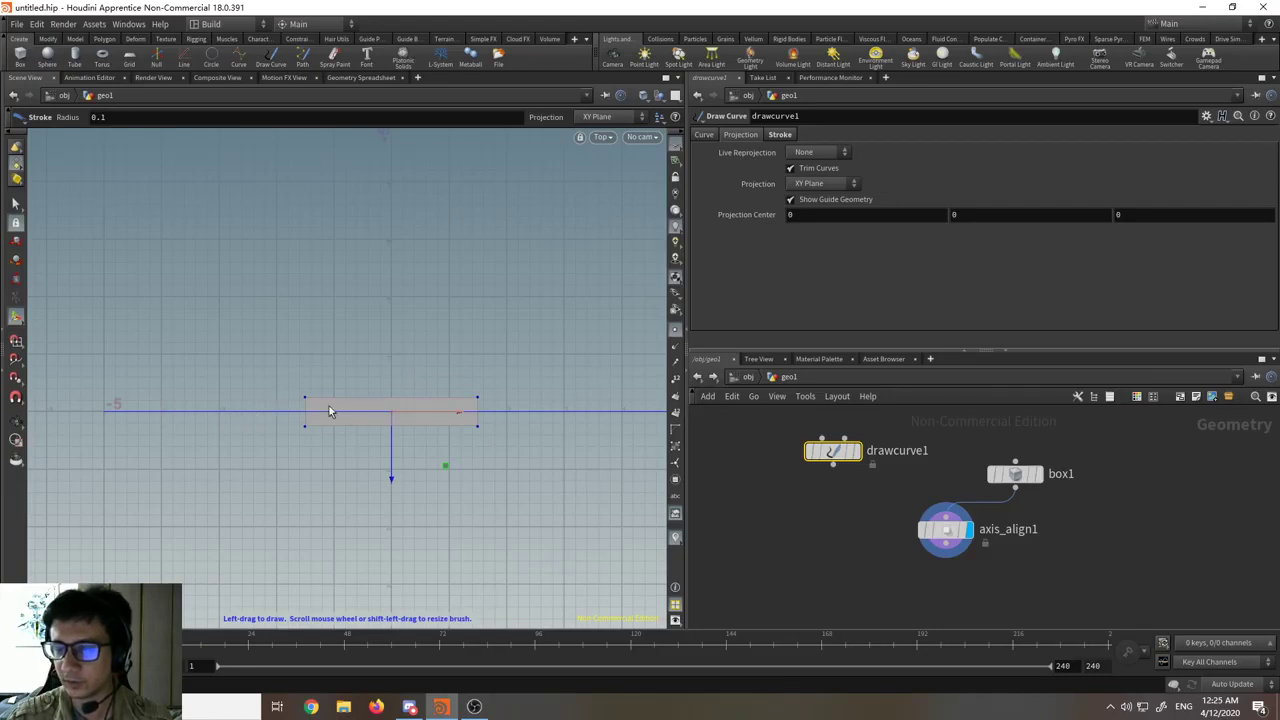
pyautogui.moveTo(567, 411); pyautogui.dragTo(497, 420, button='middle')
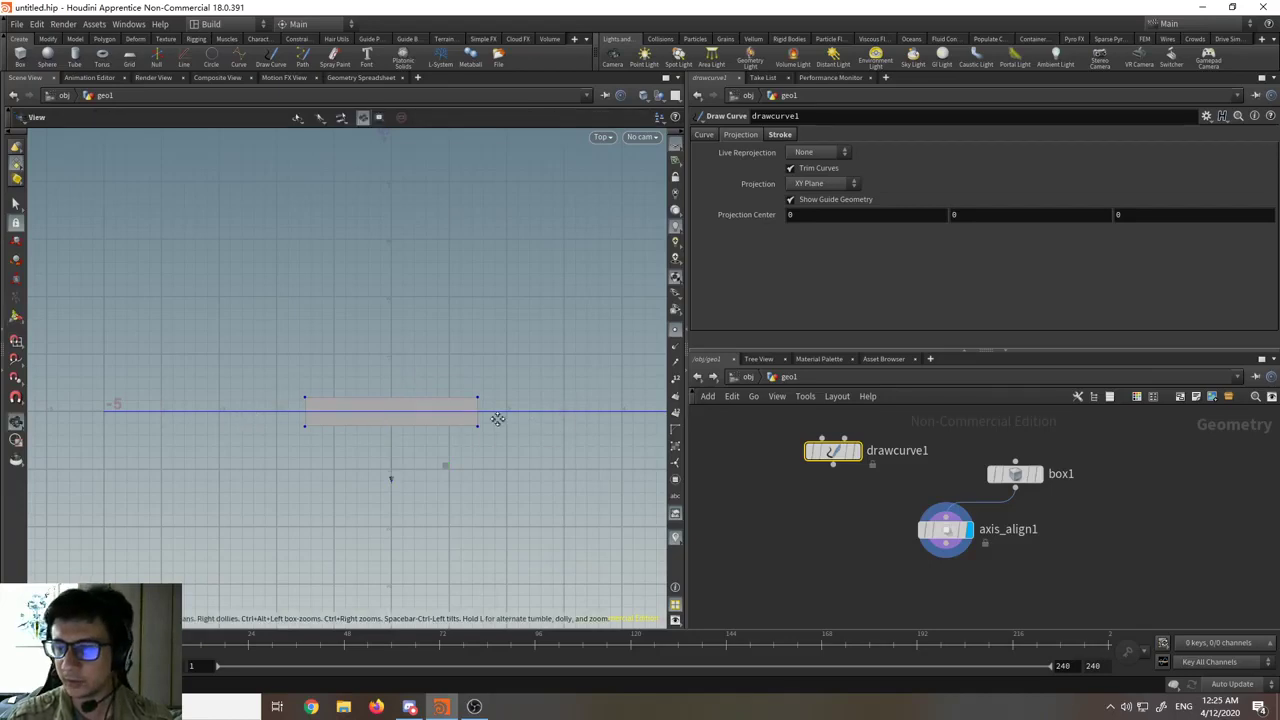
pyautogui.hotkey('space', '3')
pyautogui.moveTo(562, 349)
pyautogui.mouseDown(button='middle')
pyautogui.moveTo(534, 410)
pyautogui.moveTo(503, 391)
pyautogui.mouseUp(button='middle')
pyautogui.scroll(-1, 542, 374)
pyautogui.scroll(-2, 543, 374)
pyautogui.scroll(1, 543, 374)
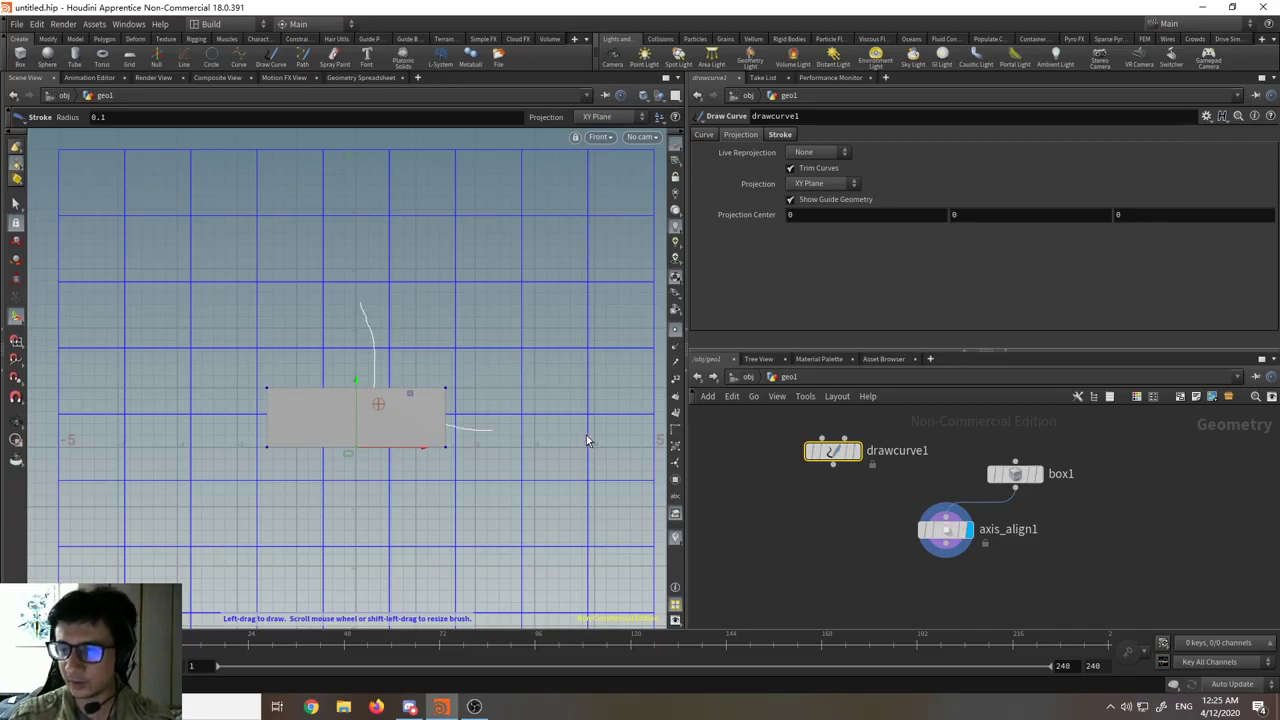
pyautogui.moveTo(454, 348); pyautogui.dragTo(431, 357, button='middle')
pyautogui.hotkey('space', '1')
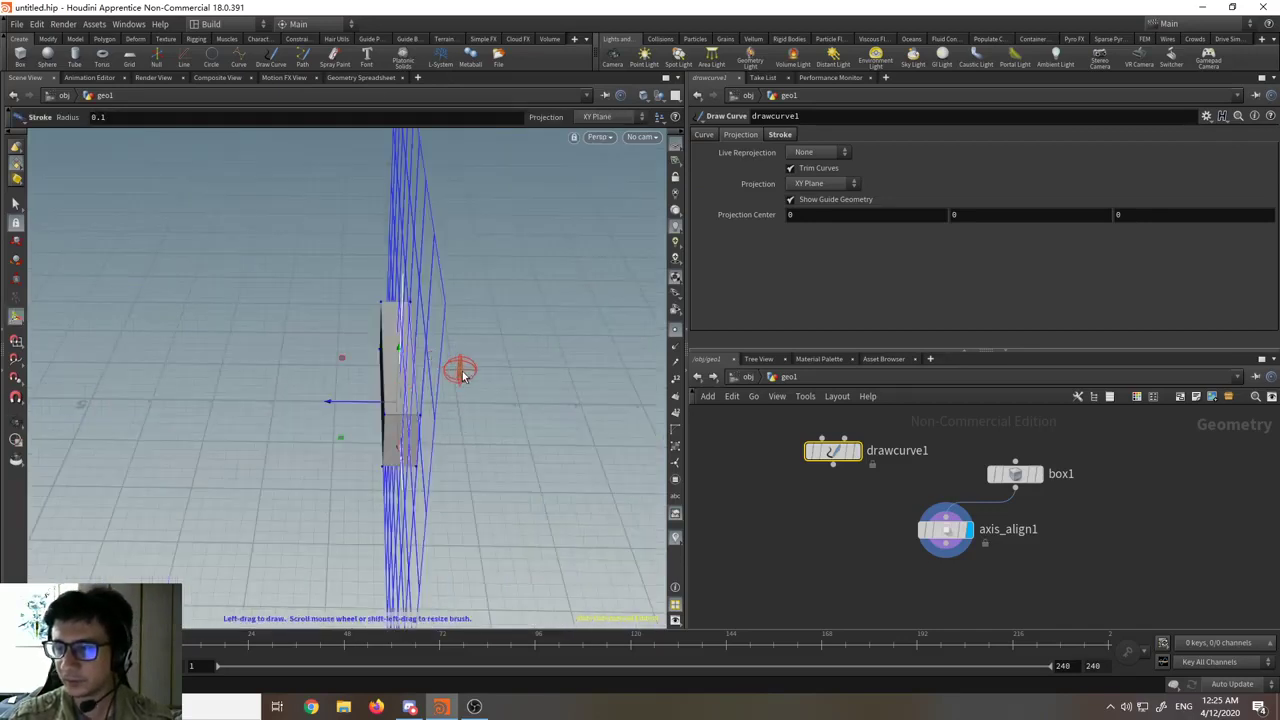
pyautogui.moveTo(461, 371); pyautogui.dragTo(452, 423)
pyautogui.moveTo(395, 387); pyautogui.dragTo(414, 323)
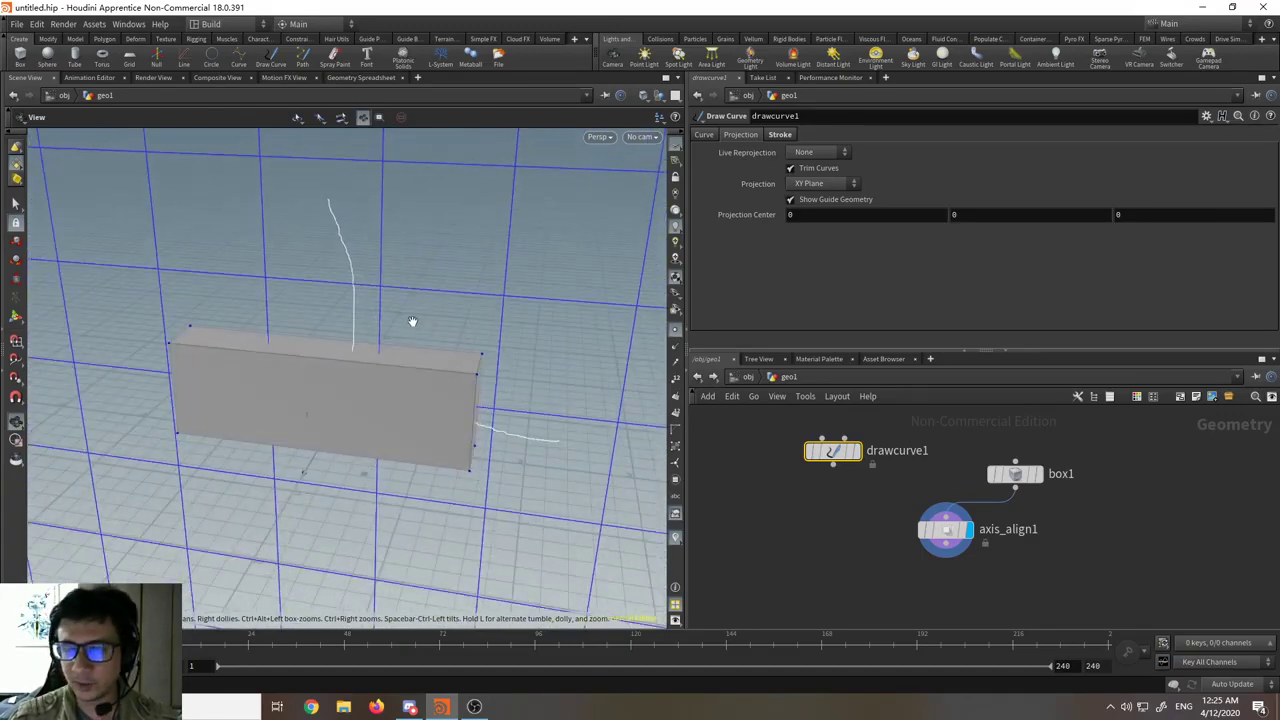
# - Draw two more freehand strokes through the box toward its left end, one starting above the box and one starting below it
pyautogui.moveTo(289, 300)
pyautogui.mouseDown()
pyautogui.moveTo(363, 337)
pyautogui.moveTo(336, 314)
pyautogui.moveTo(308, 331)
pyautogui.moveTo(337, 283)
pyautogui.moveTo(263, 455)
pyautogui.moveTo(197, 437)
pyautogui.mouseUp()
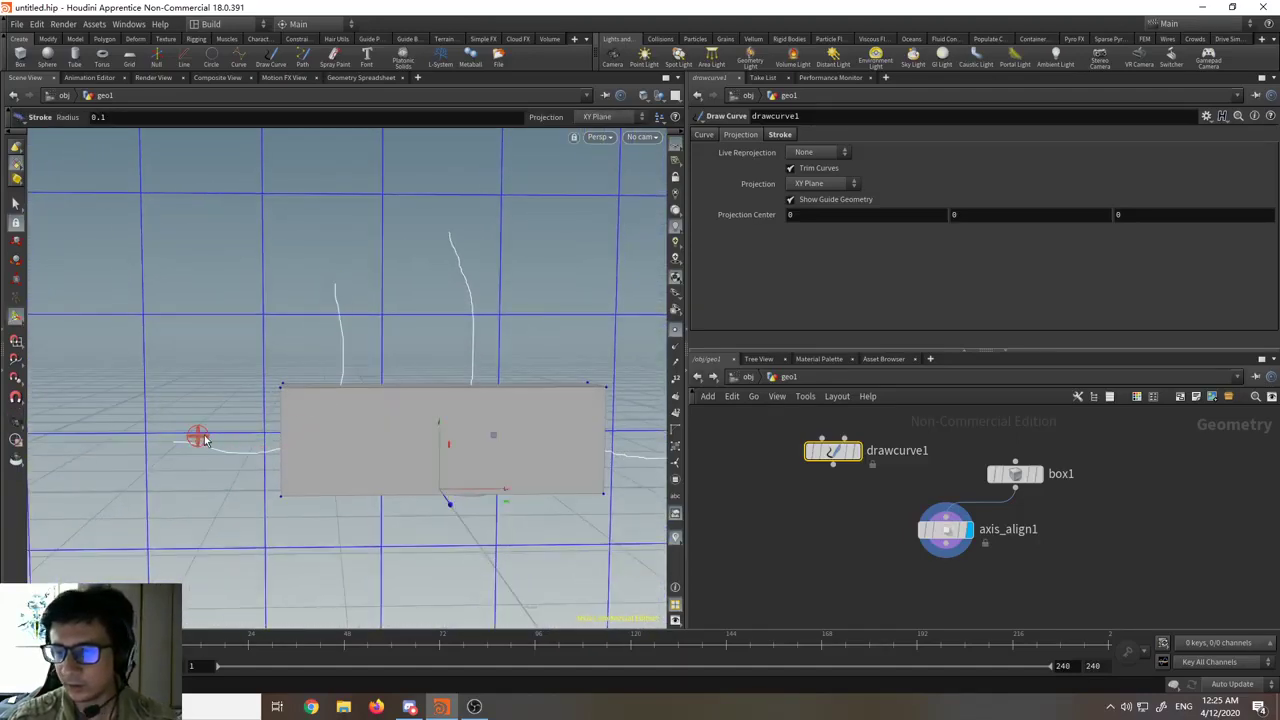
pyautogui.press('Escape')
pyautogui.moveTo(409, 354); pyautogui.dragTo(287, 385)
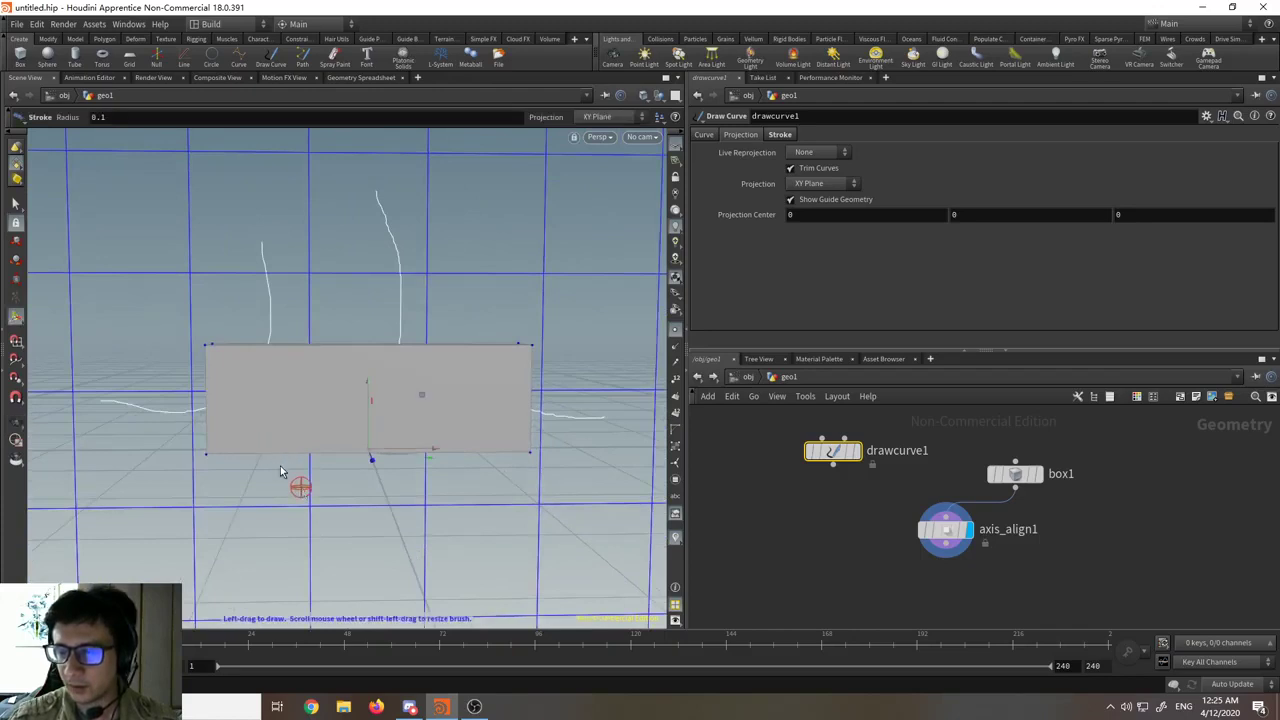
pyautogui.moveTo(301, 487); pyautogui.dragTo(136, 431)
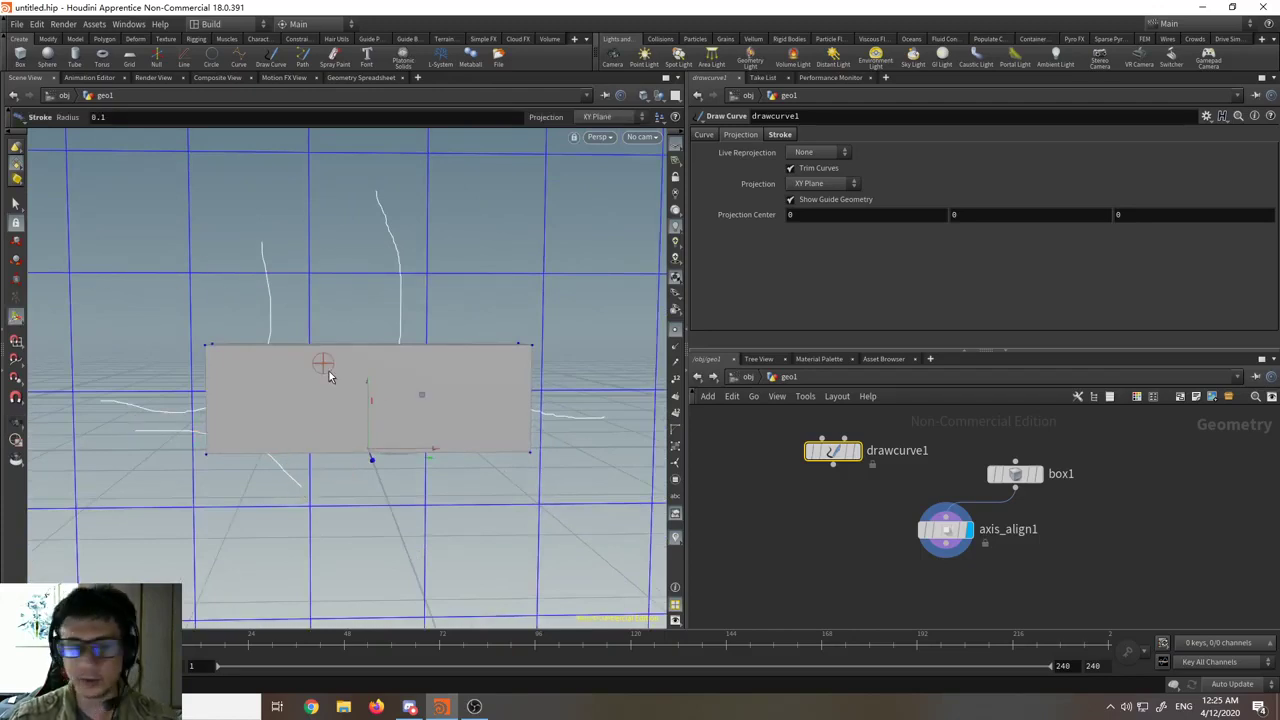
# - Review the curve, projection and individual stroke parameters of drawcurve1
pyautogui.click(715, 137)
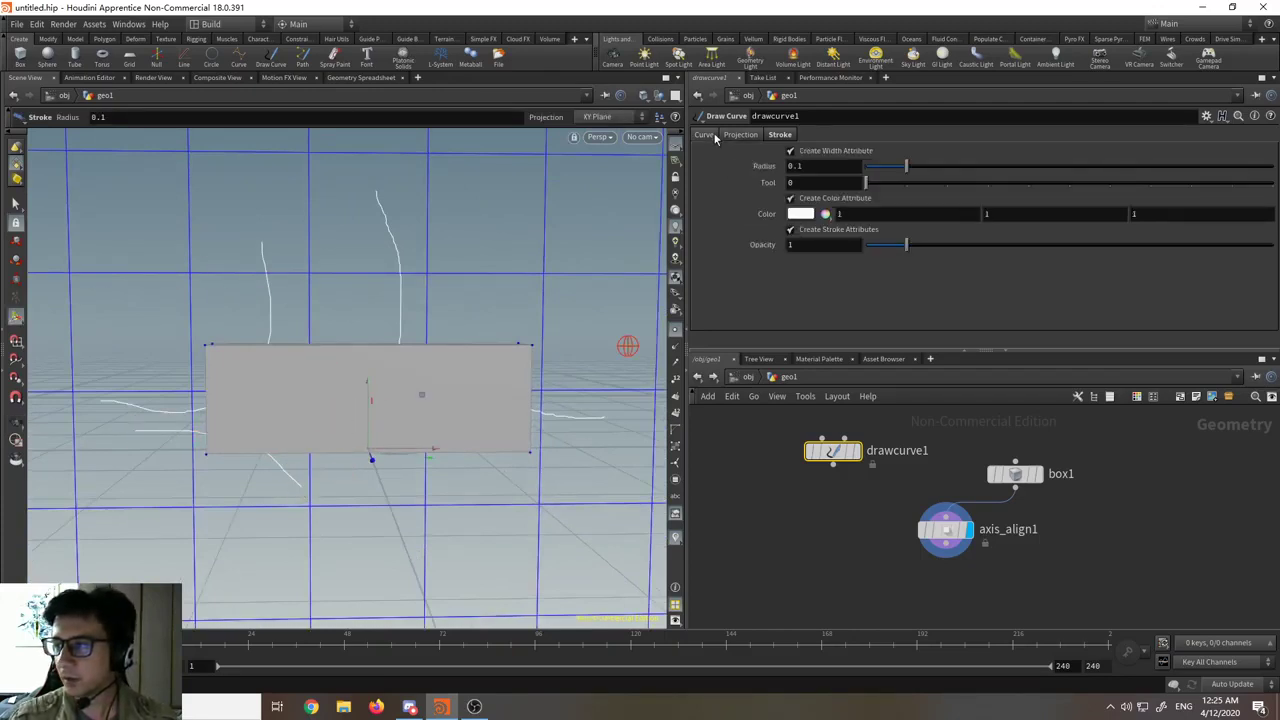
pyautogui.click(747, 138)
pyautogui.click(704, 138)
pyautogui.click(779, 138)
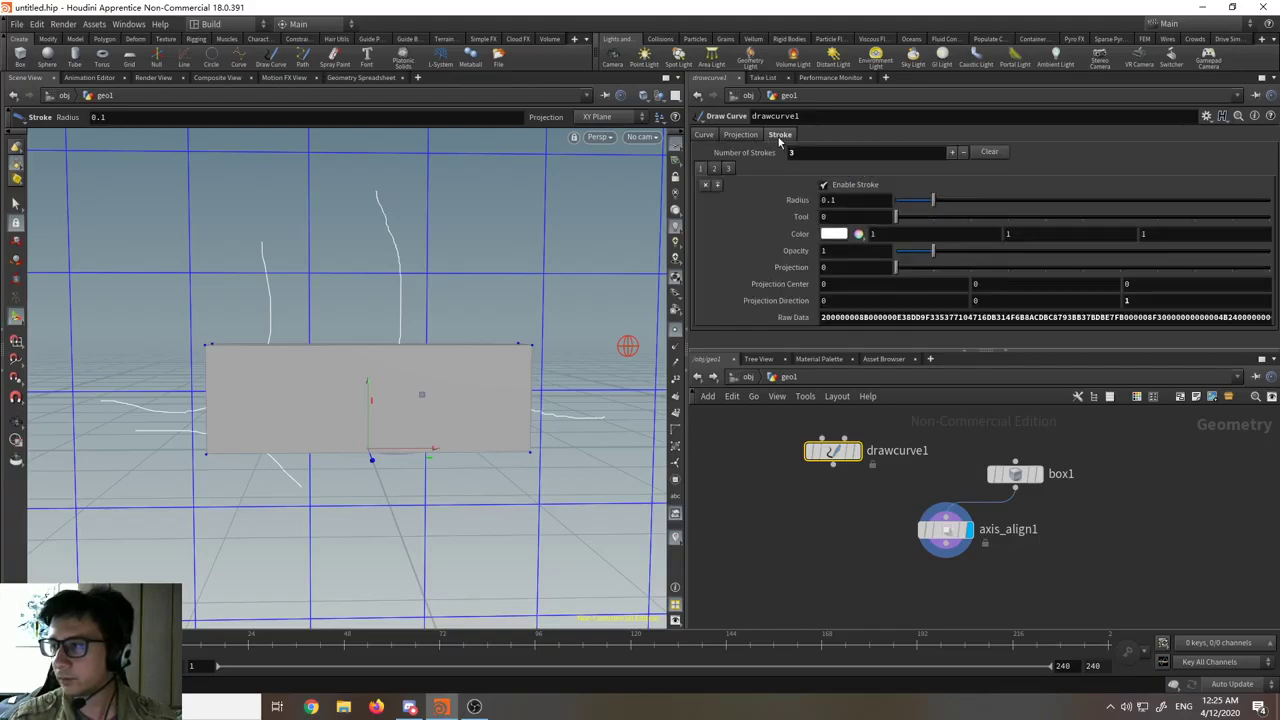
# - Remove the last two strokes of drawcurve1 and clear the remaining one
pyautogui.keyDown('alt'); pyautogui.moveTo(334, 299); pyautogui.dragTo(380, 309, button='middle'); pyautogui.keyUp('alt')
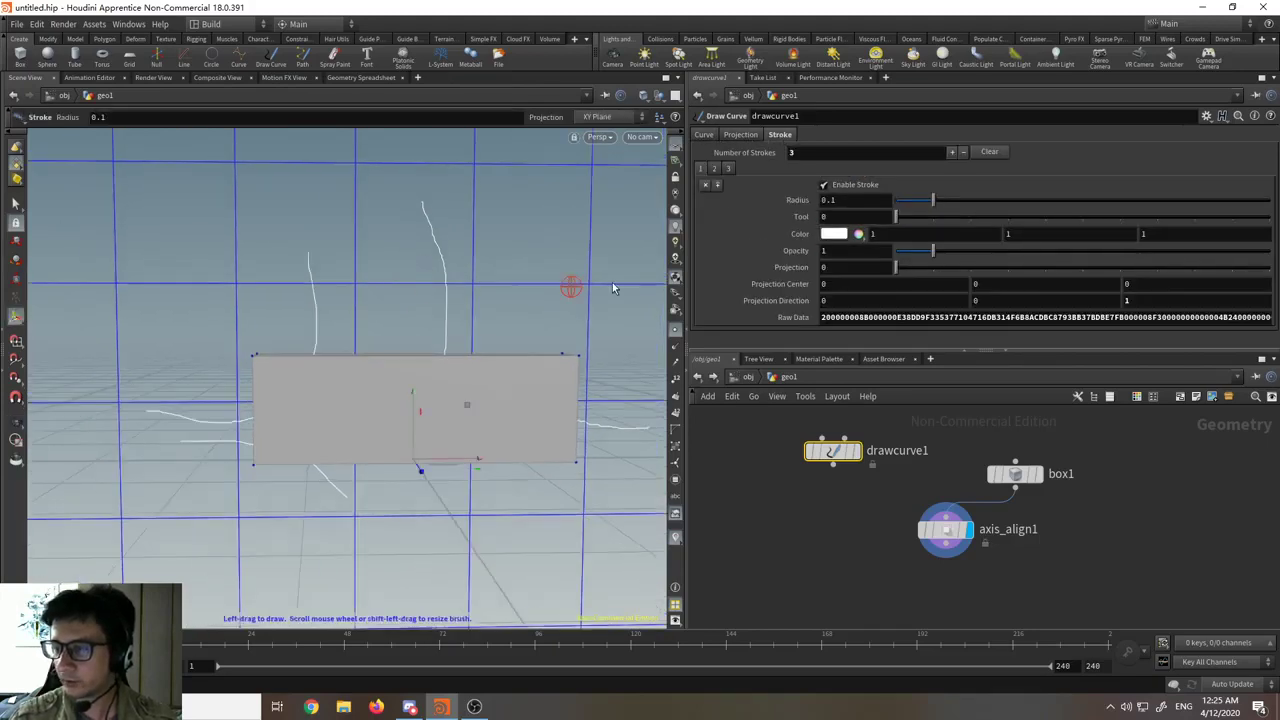
pyautogui.click(962, 153)
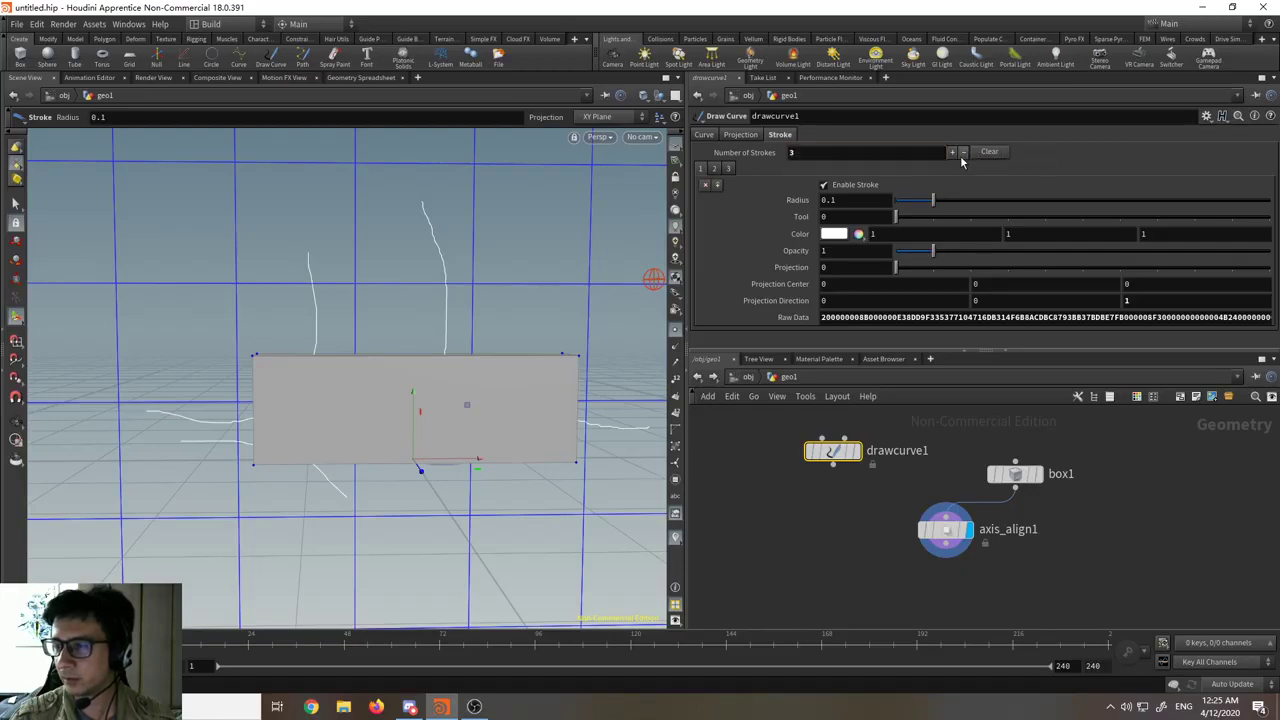
pyautogui.click(961, 154)
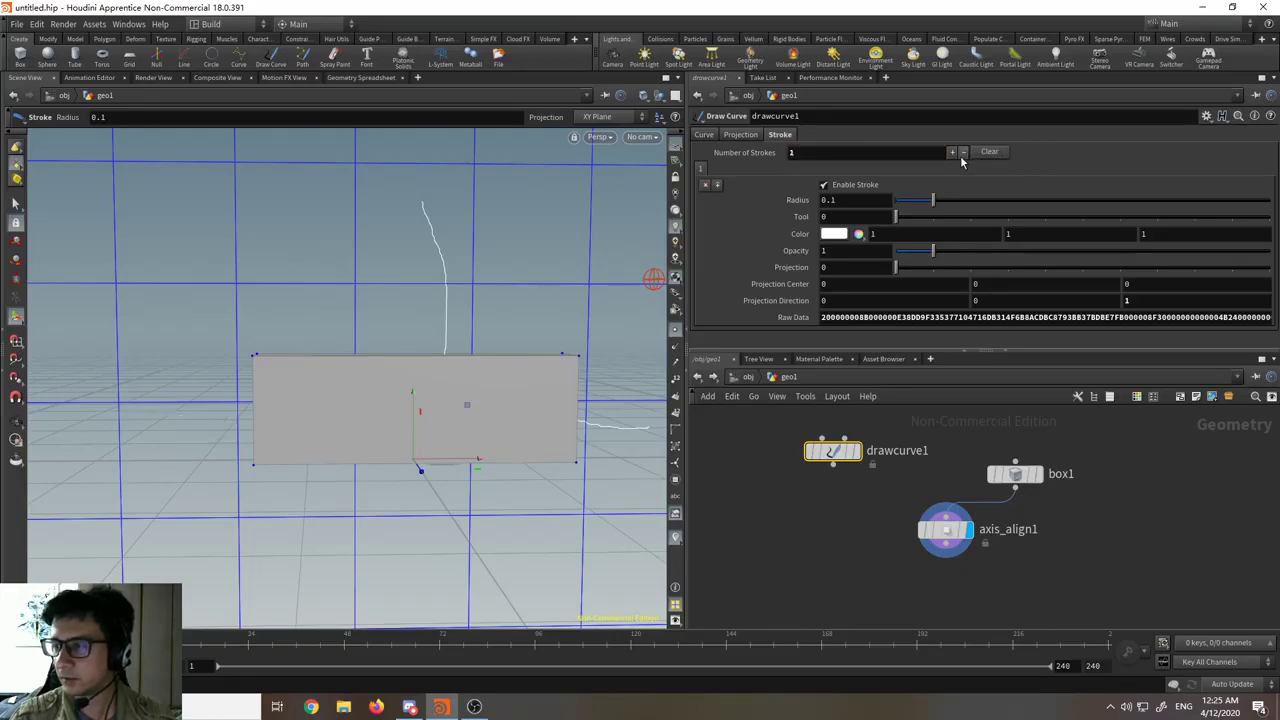
pyautogui.click(990, 154)
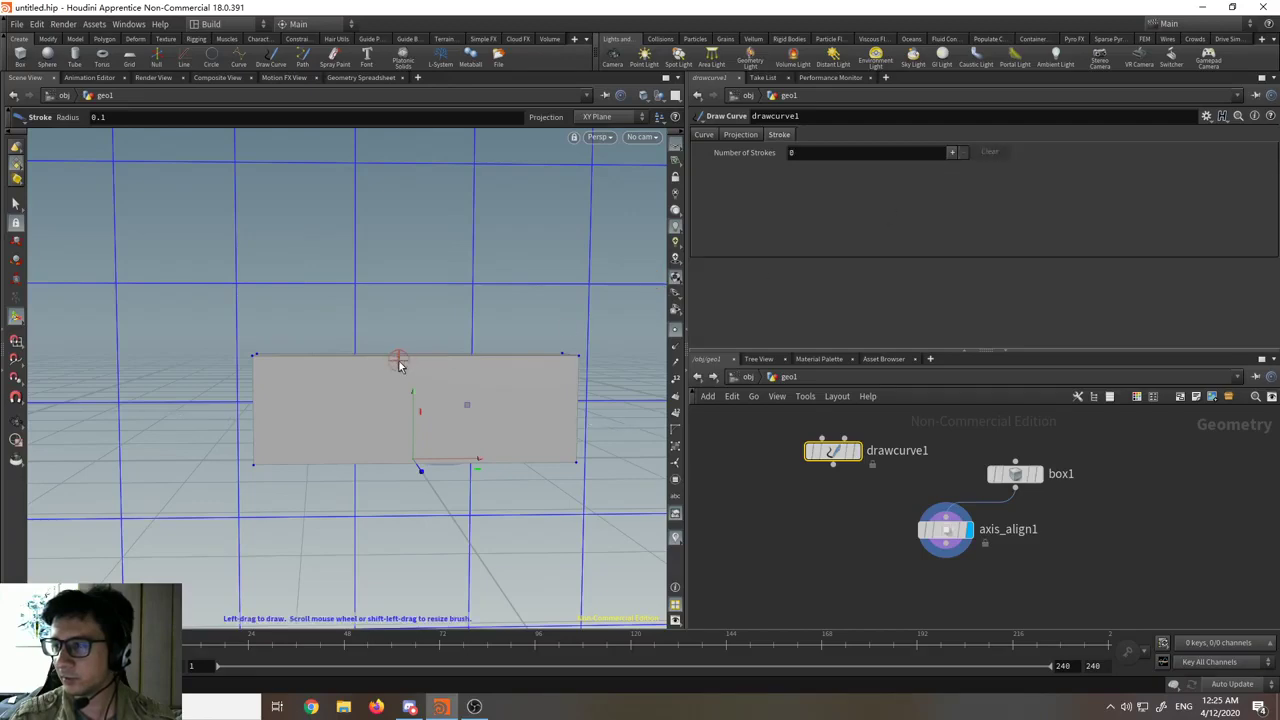
# - Draw a new freehand stroke from above the box down through it and out past its right end
pyautogui.moveTo(400, 363)
pyautogui.mouseDown()
pyautogui.moveTo(306, 303)
pyautogui.moveTo(337, 257)
pyautogui.moveTo(466, 409)
pyautogui.moveTo(551, 417)
pyautogui.mouseUp()
pyautogui.press('Escape')
pyautogui.moveTo(431, 491)
pyautogui.mouseDown()
pyautogui.moveTo(314, 537)
pyautogui.moveTo(475, 513)
pyautogui.moveTo(460, 514)
pyautogui.mouseUp()
pyautogui.press('Return')
pyautogui.press('Escape')
pyautogui.keyDown('alt'); pyautogui.moveTo(240, 309); pyautogui.dragTo(269, 296); pyautogui.keyUp('alt')
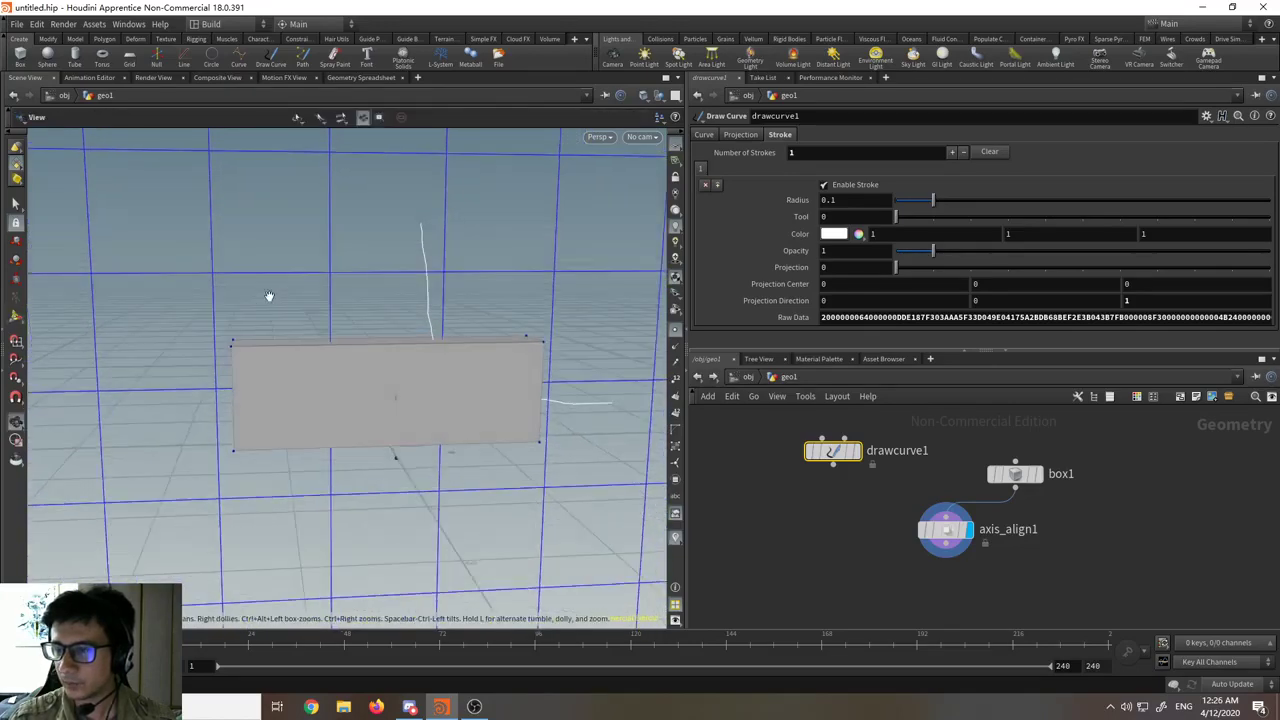
# - Draw two more freehand strokes from above the box down through it and out past its left end
pyautogui.press('Return')
pyautogui.moveTo(295, 249)
pyautogui.mouseDown()
pyautogui.moveTo(300, 332)
pyautogui.moveTo(229, 400)
pyautogui.moveTo(167, 413)
pyautogui.mouseUp()
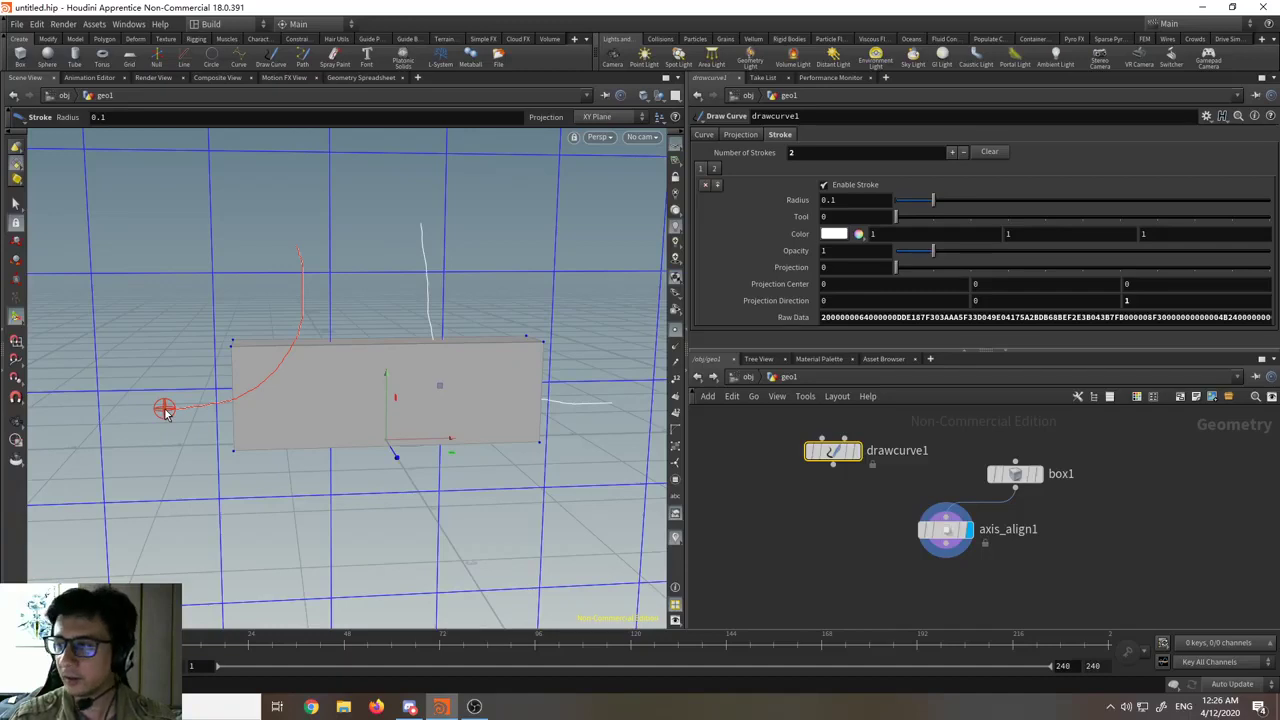
pyautogui.moveTo(165, 410); pyautogui.dragTo(166, 406)
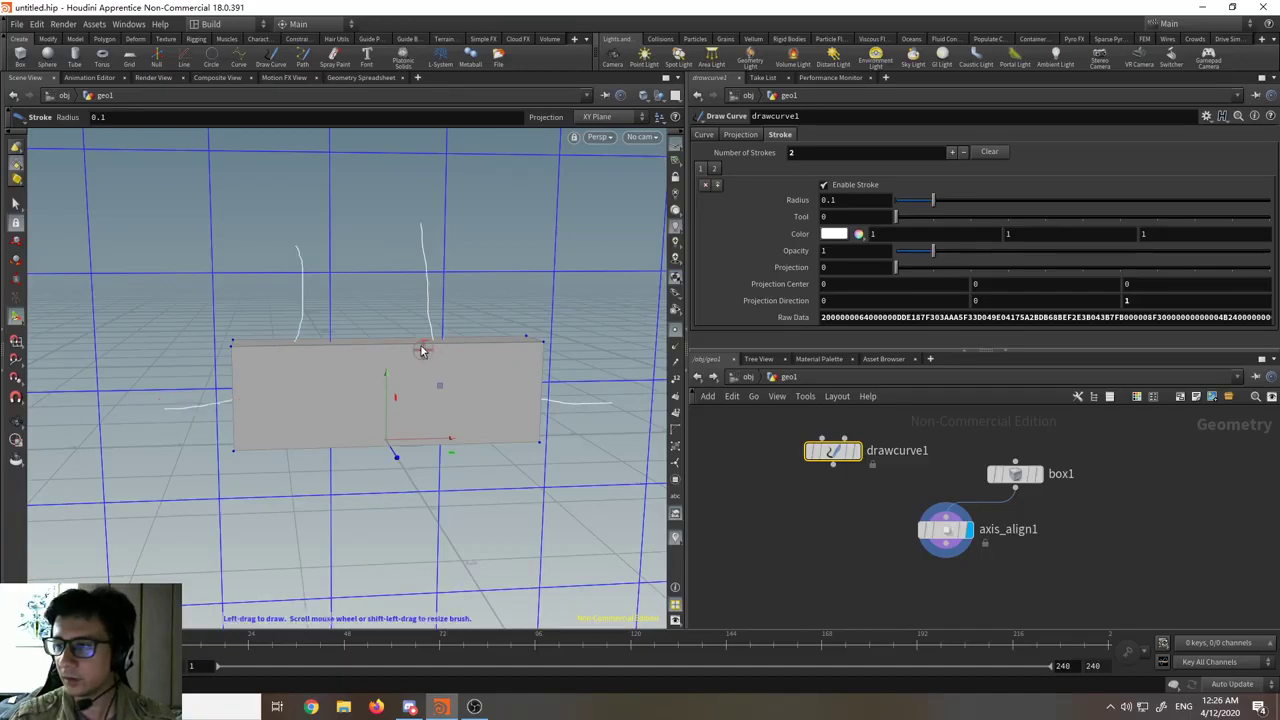
pyautogui.moveTo(376, 308)
pyautogui.mouseDown()
pyautogui.moveTo(349, 363)
pyautogui.moveTo(251, 434)
pyautogui.moveTo(172, 445)
pyautogui.mouseUp()
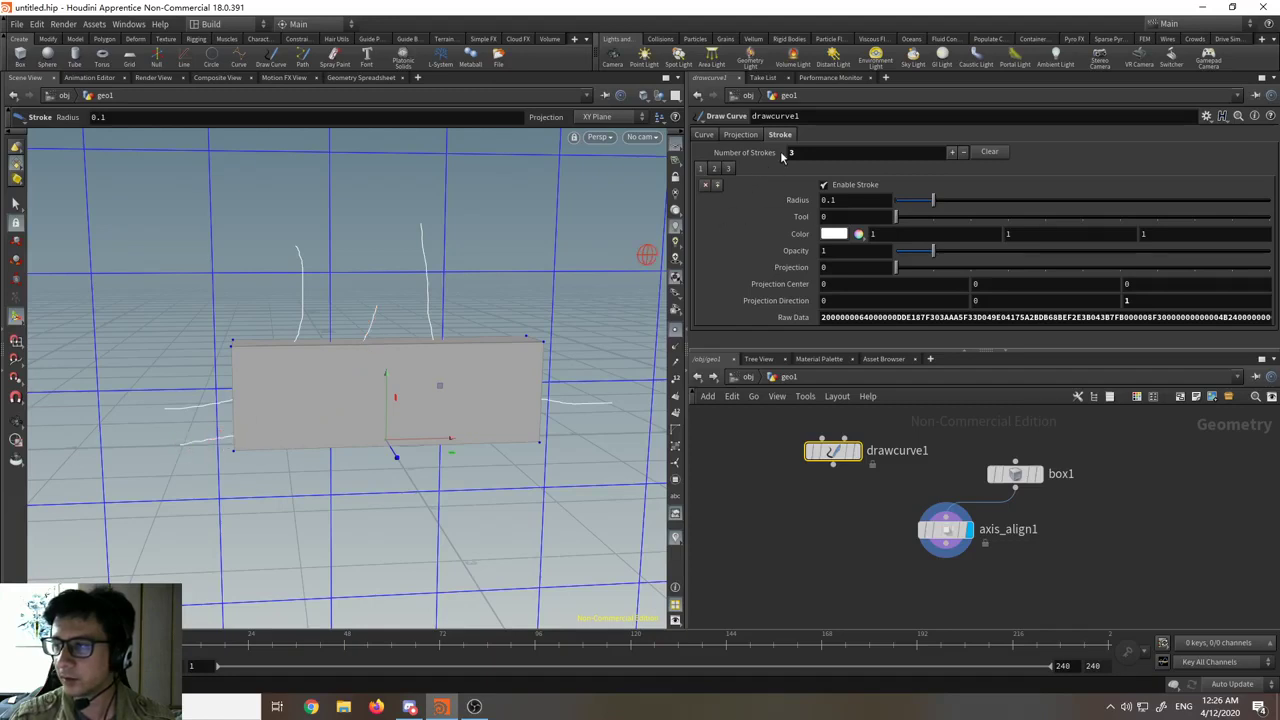
# - Add an empty stroke entry to drawcurve1 and draw another stroke straight down through the middle of the box
pyautogui.click(955, 152)
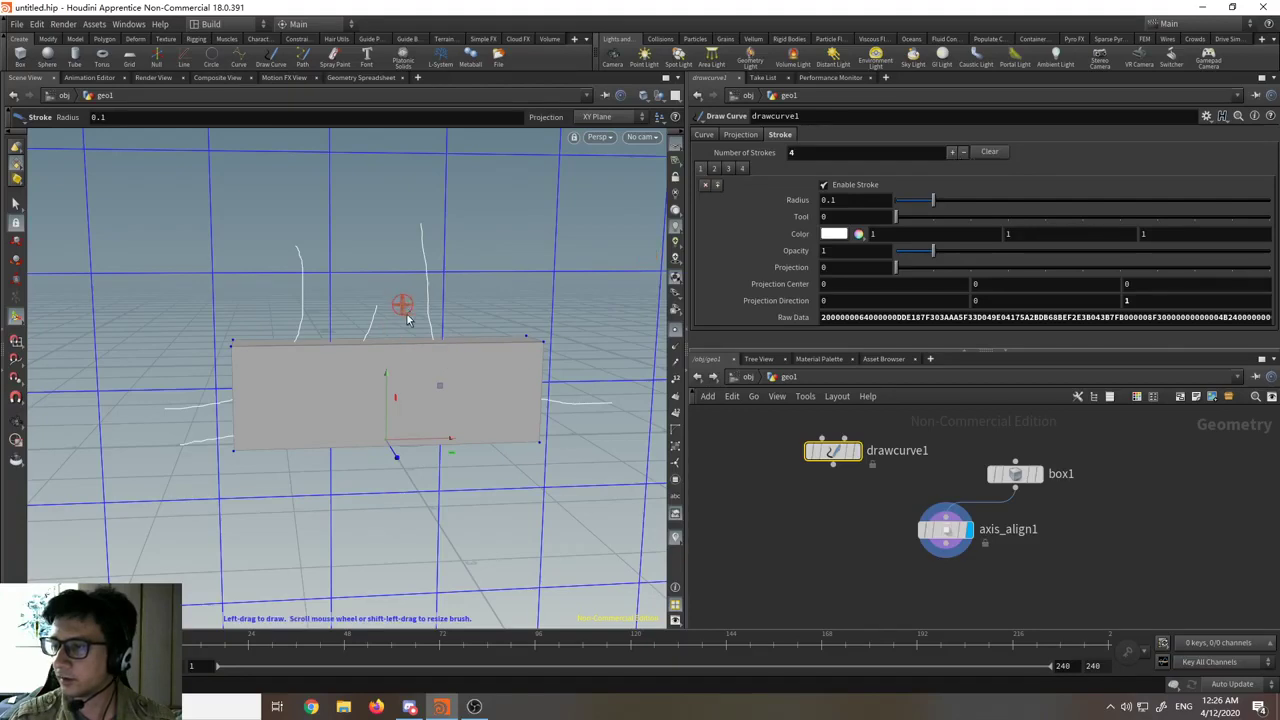
pyautogui.moveTo(403, 306); pyautogui.dragTo(416, 495)
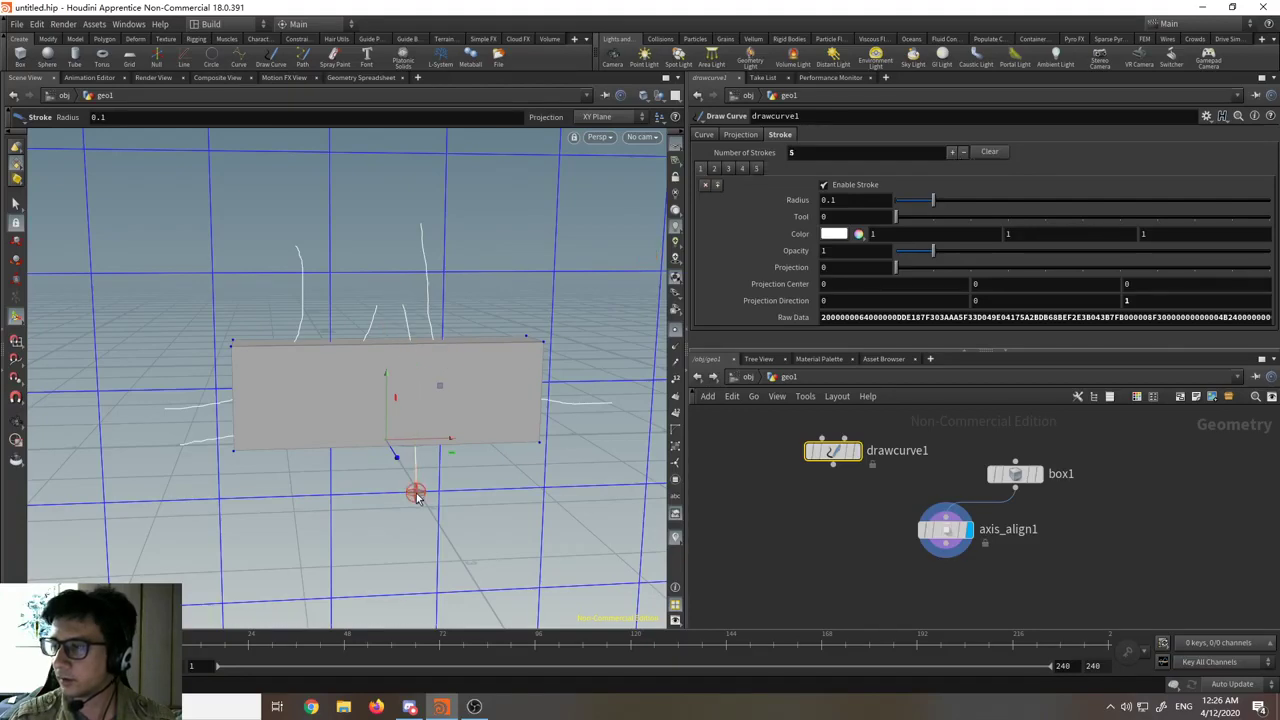
# - Remove the last-drawn stroke and compare the raw data of the four stroke entries
pyautogui.click(962, 153)
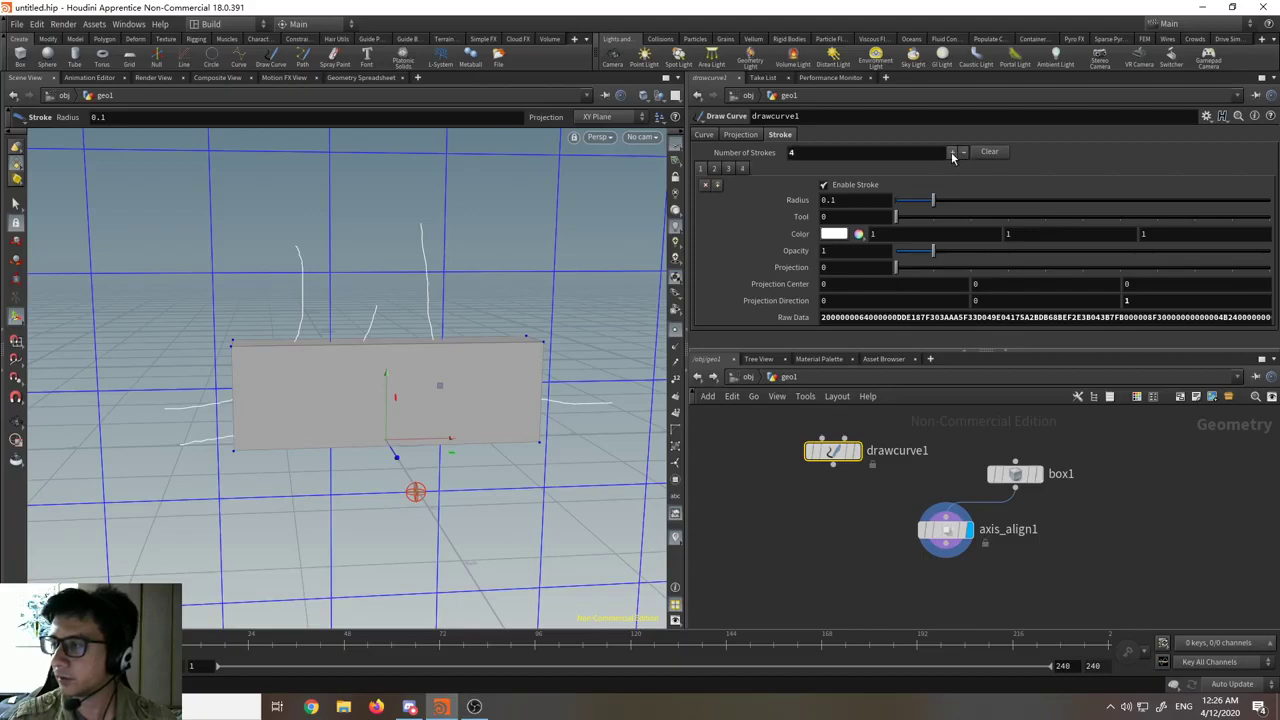
pyautogui.click(745, 170)
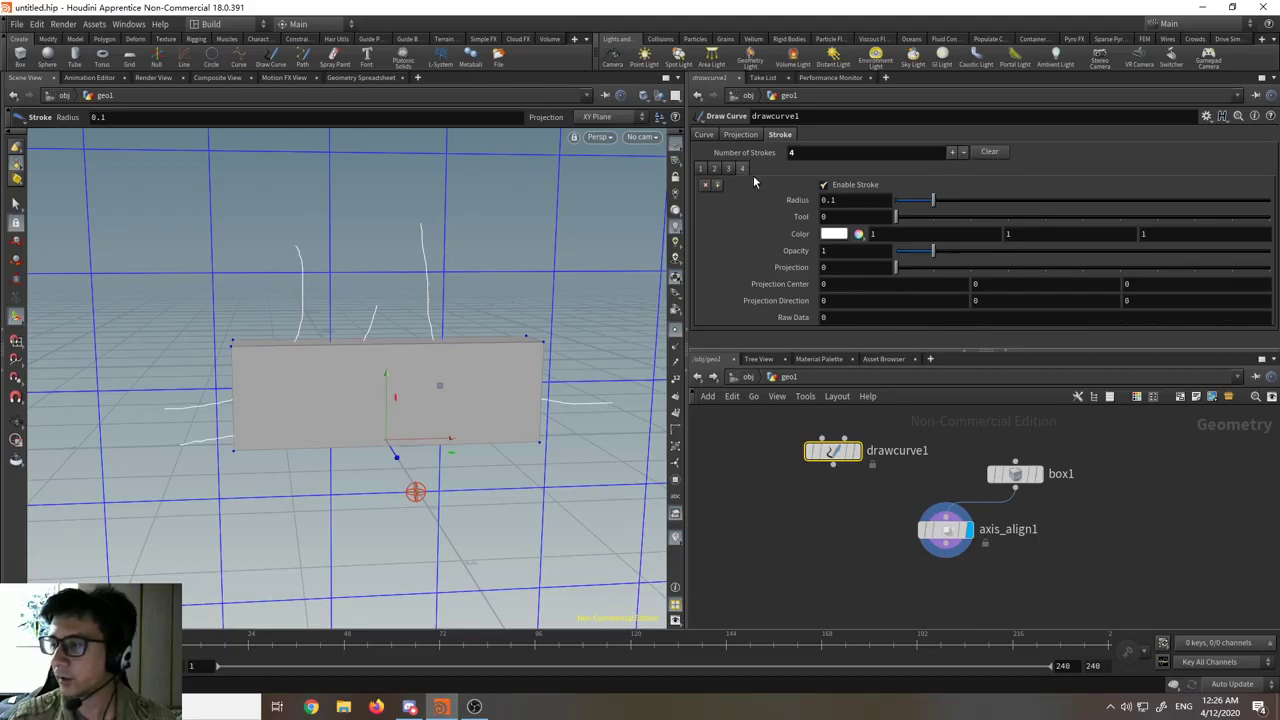
pyautogui.click(729, 169)
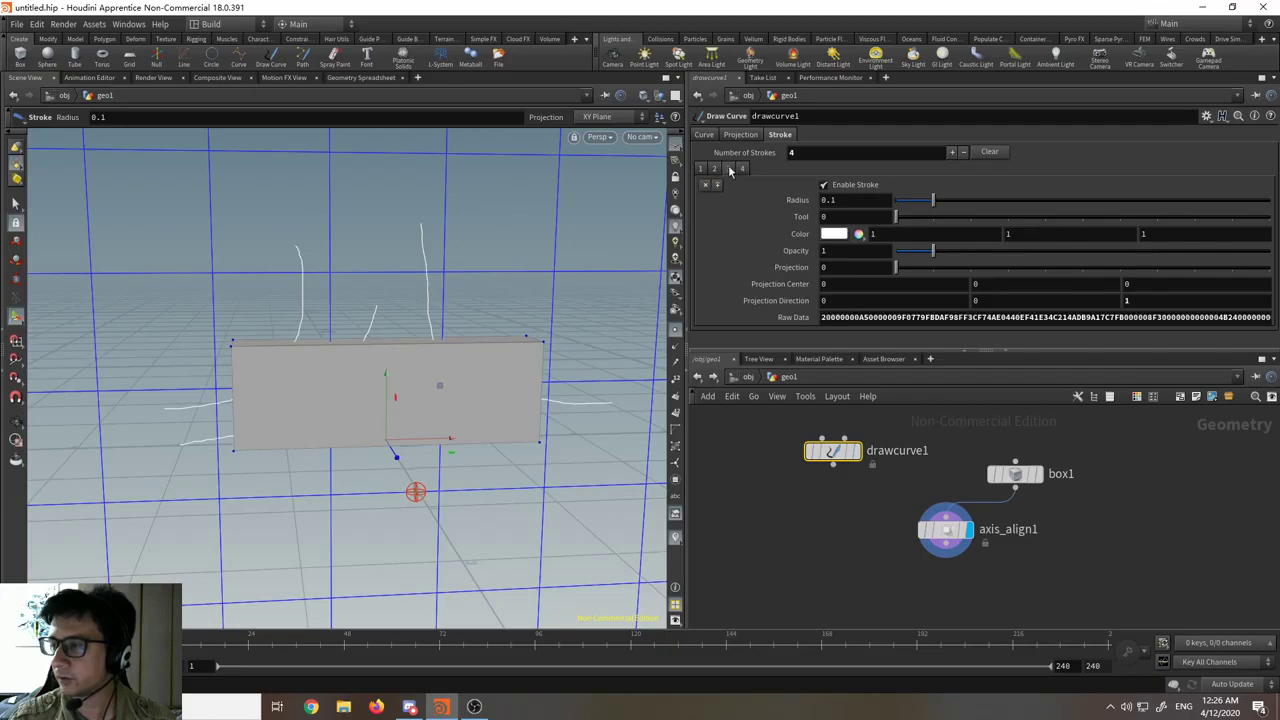
pyautogui.click(714, 169)
pyautogui.click(702, 169)
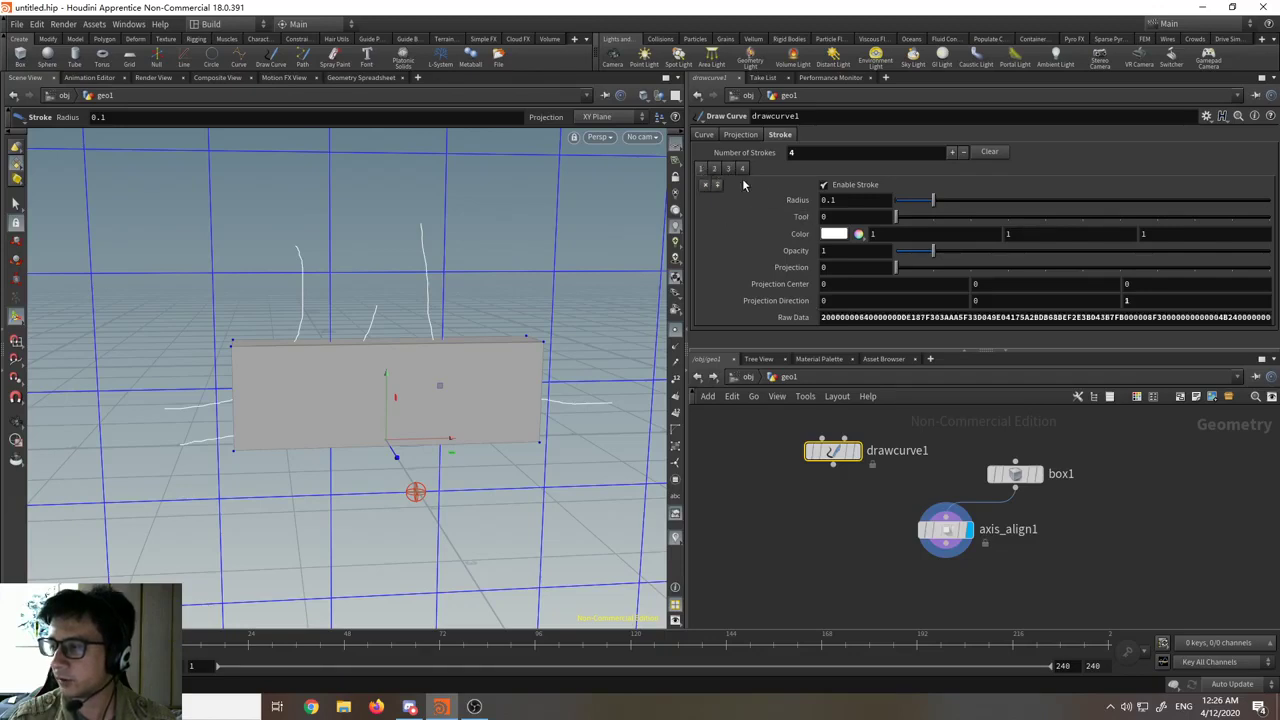
pyautogui.click(744, 170)
pyautogui.click(844, 316)
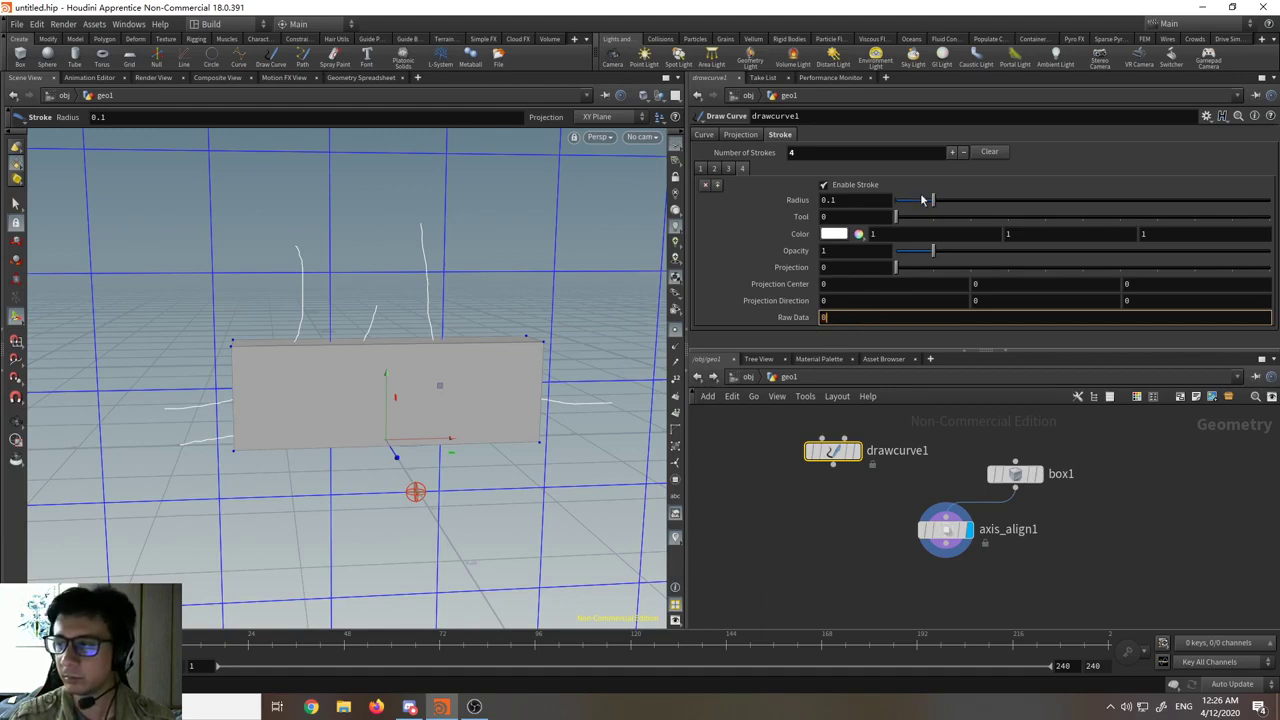
# - Reduce the number of strokes in drawcurve1 to 1
pyautogui.click(965, 153)
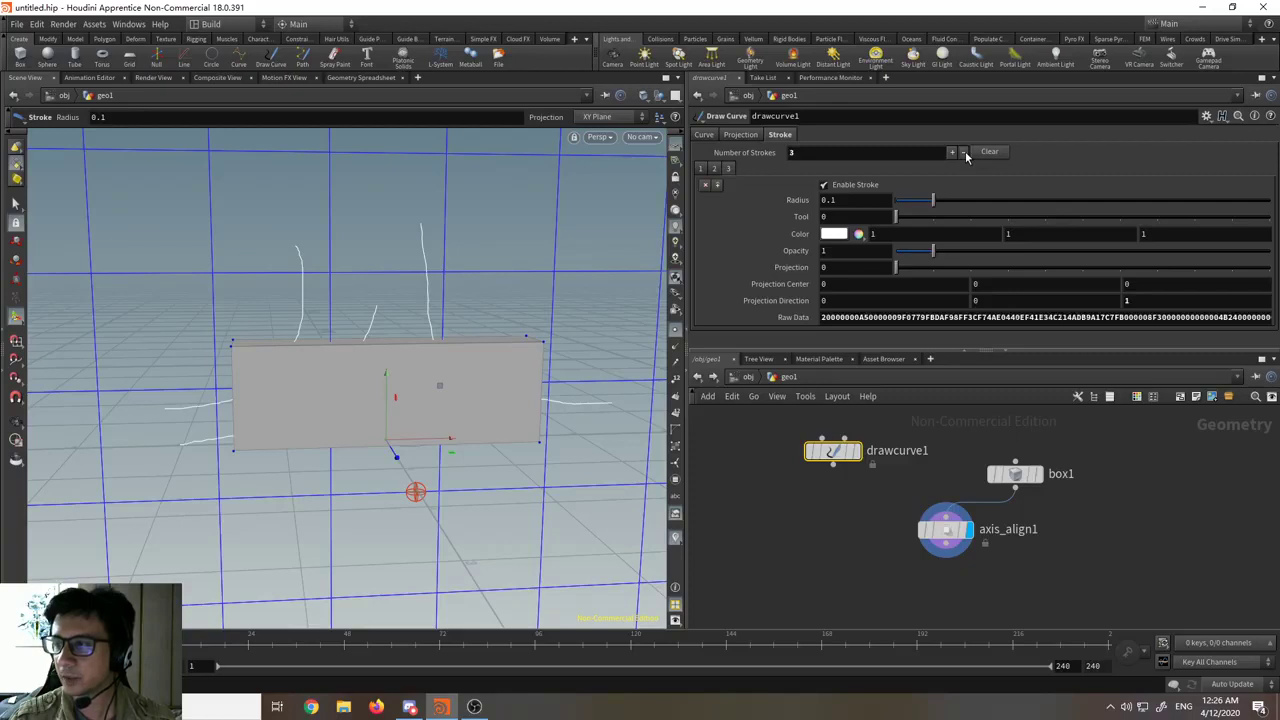
pyautogui.click(965, 153)
pyautogui.click(965, 153)
pyautogui.press('Escape')
pyautogui.click(16, 318)
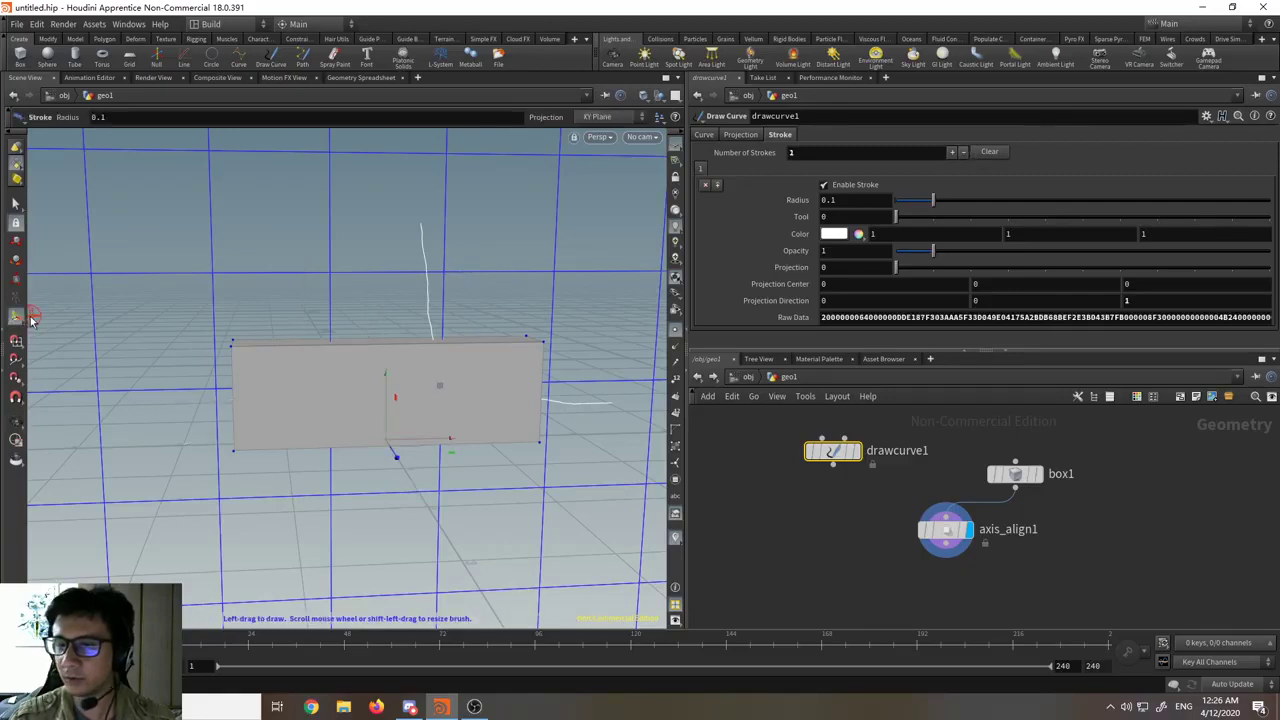
# - Try a drag in the viewport with the Select tool, then return to the Draw Curve stroke mode
pyautogui.click(16, 203)
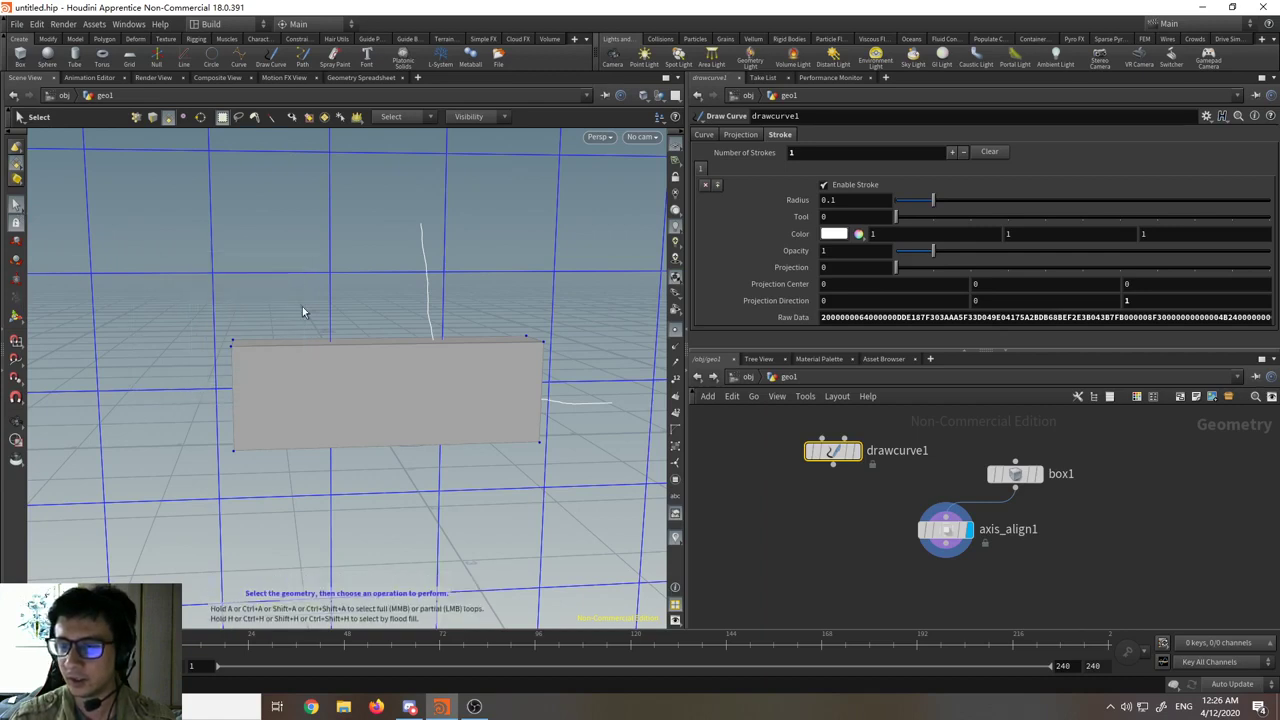
pyautogui.moveTo(328, 241); pyautogui.dragTo(182, 394)
pyautogui.click(14, 320)
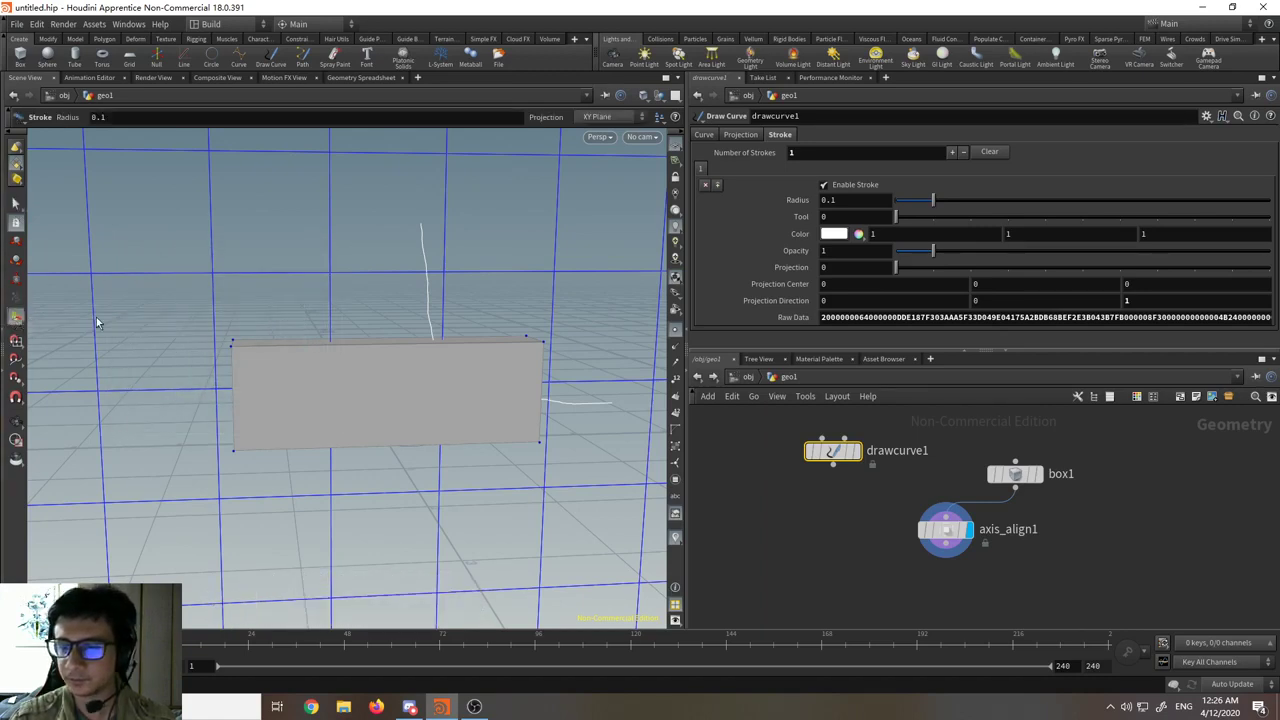
pyautogui.moveTo(323, 300)
pyautogui.mouseDown()
pyautogui.moveTo(272, 328)
pyautogui.moveTo(283, 326)
pyautogui.mouseUp()
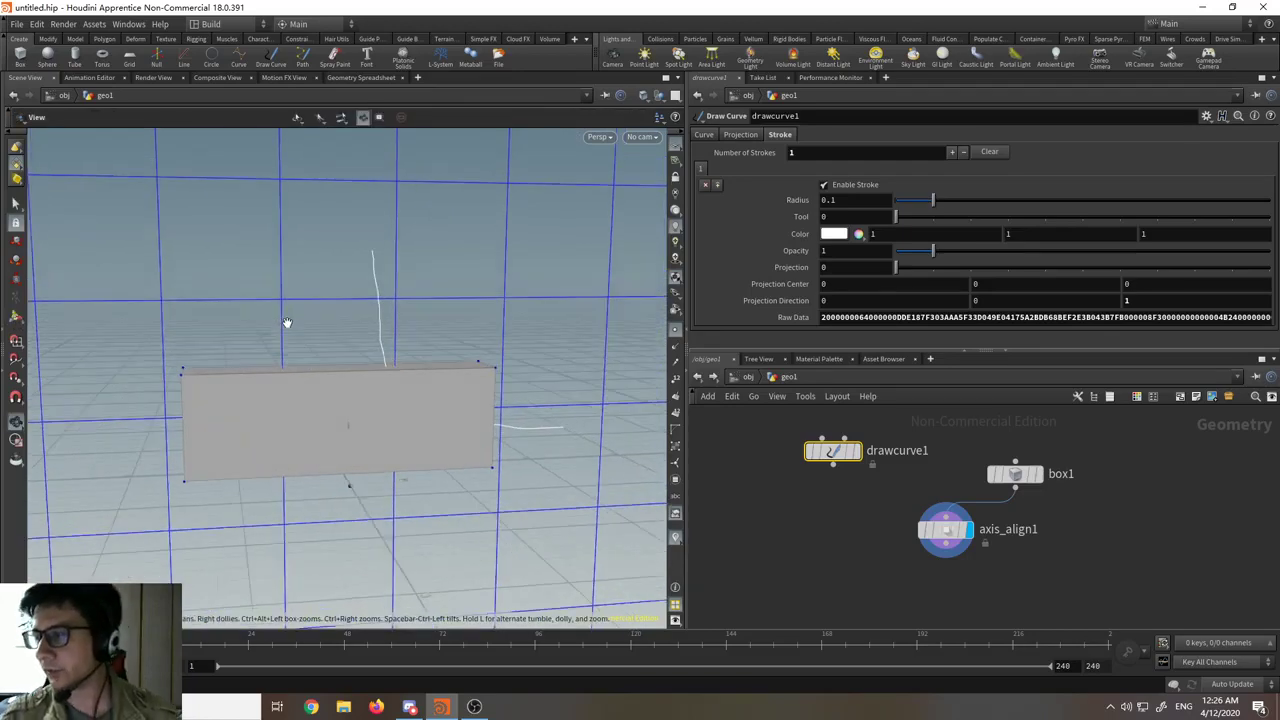
pyautogui.press('Return')
# - Display the drawcurve1 node in the viewport in place of the aligned box
pyautogui.keyDown('alt'); pyautogui.moveTo(509, 300); pyautogui.dragTo(491, 320, button='middle'); pyautogui.keyUp('alt')
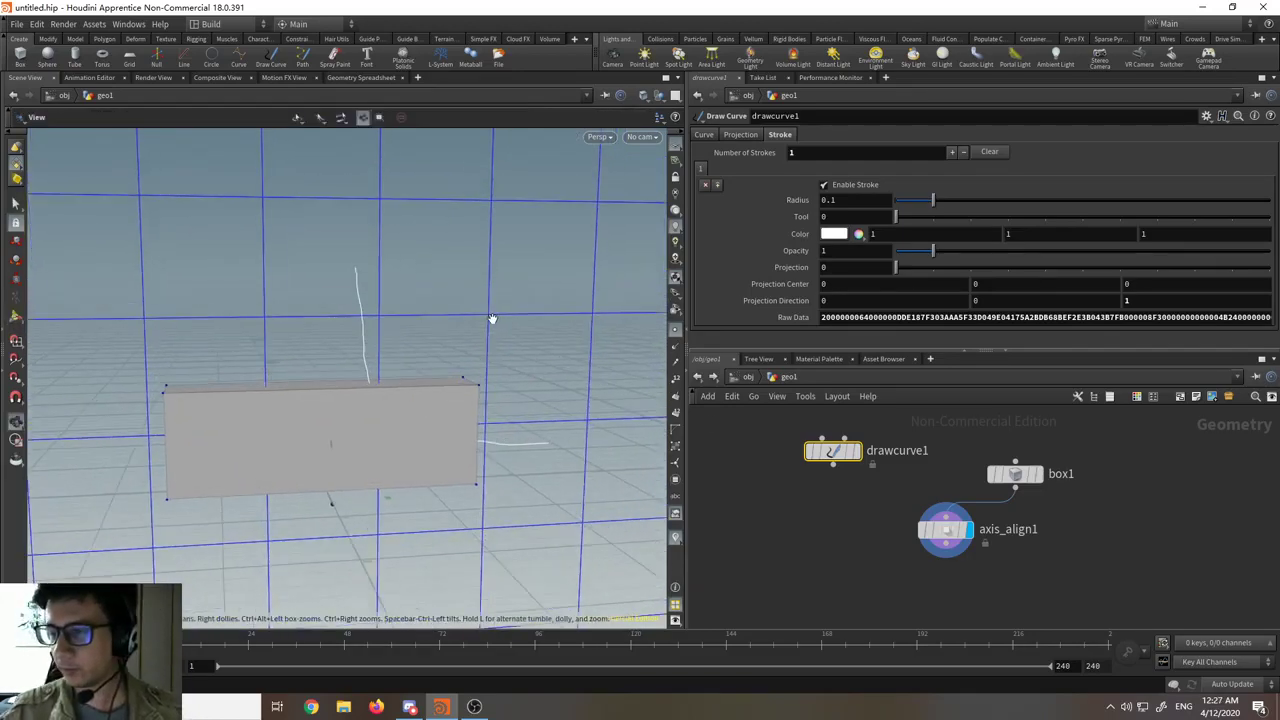
pyautogui.keyDown('alt'); pyautogui.moveTo(491, 320); pyautogui.dragTo(445, 316); pyautogui.keyUp('alt')
pyautogui.click(856, 451)
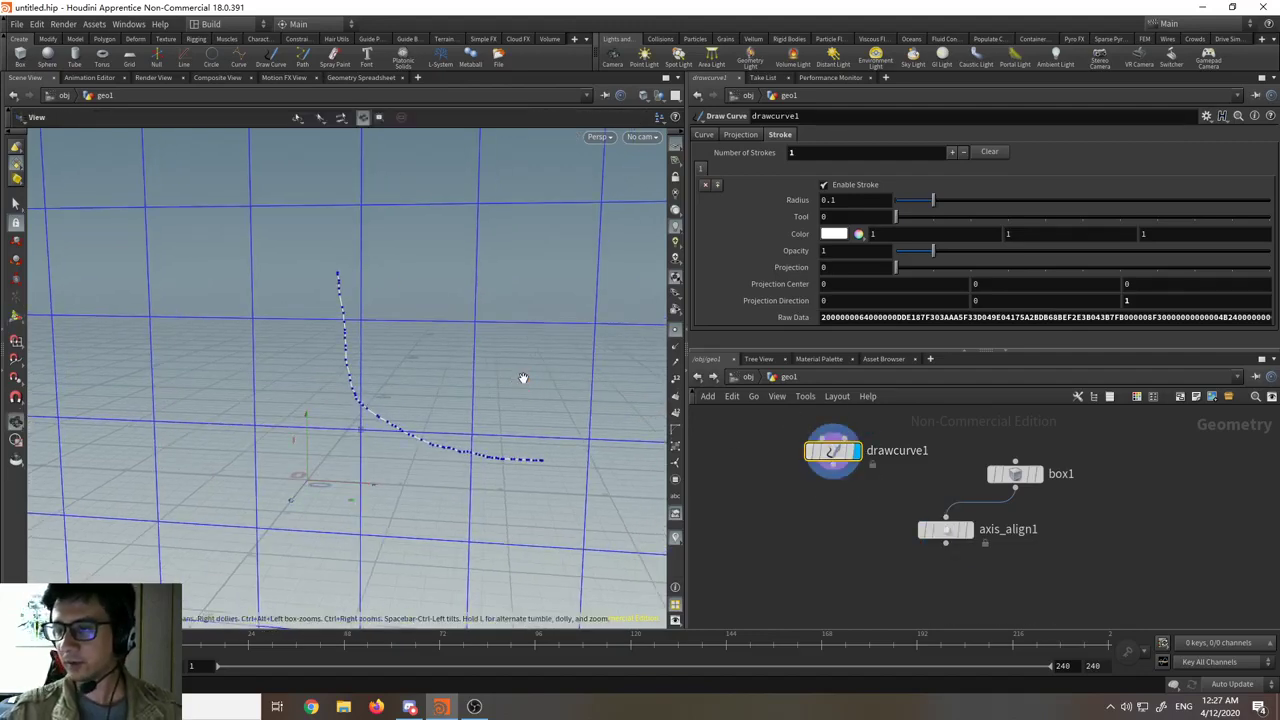
pyautogui.keyDown('alt'); pyautogui.moveTo(523, 374); pyautogui.dragTo(349, 389); pyautogui.keyUp('alt')
# - Show the point numbers along the drawn curve in the viewport
pyautogui.click(16, 203)
pyautogui.scroll(4, 404, 385)
pyautogui.press('s')
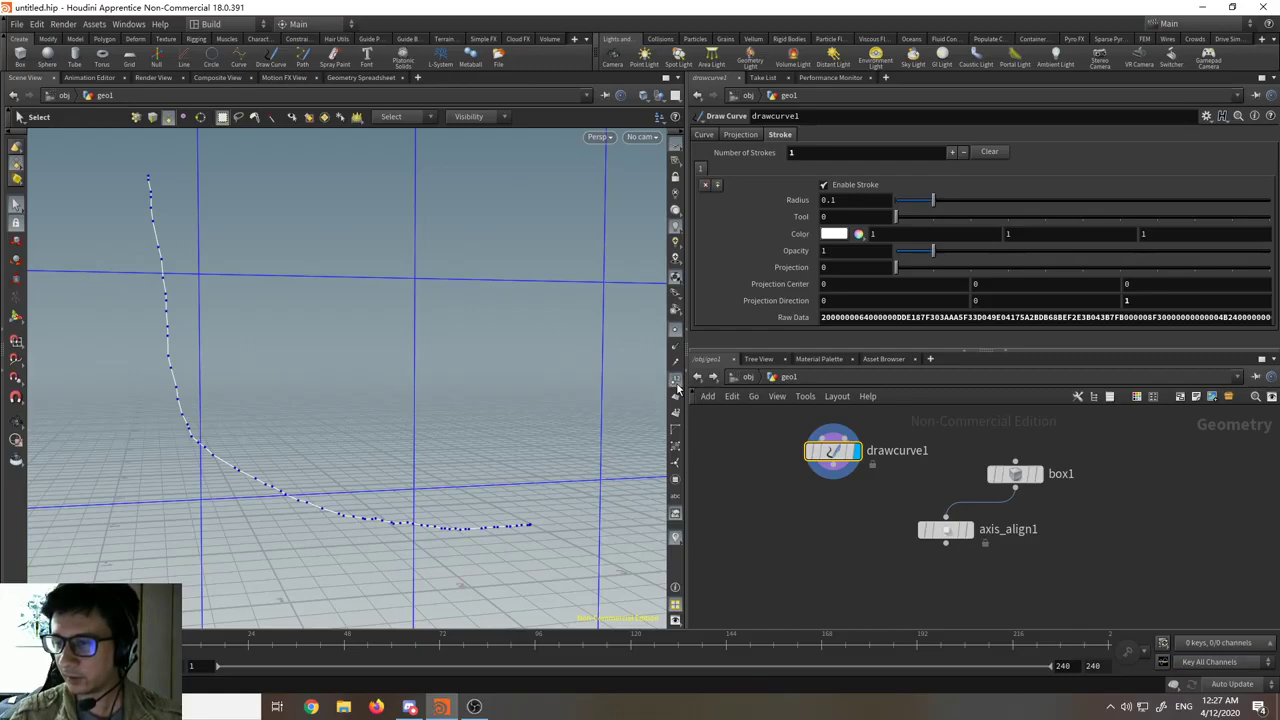
pyautogui.click(677, 384)
pyautogui.press('space')
pyautogui.moveTo(446, 418); pyautogui.dragTo(456, 406, button='middle')
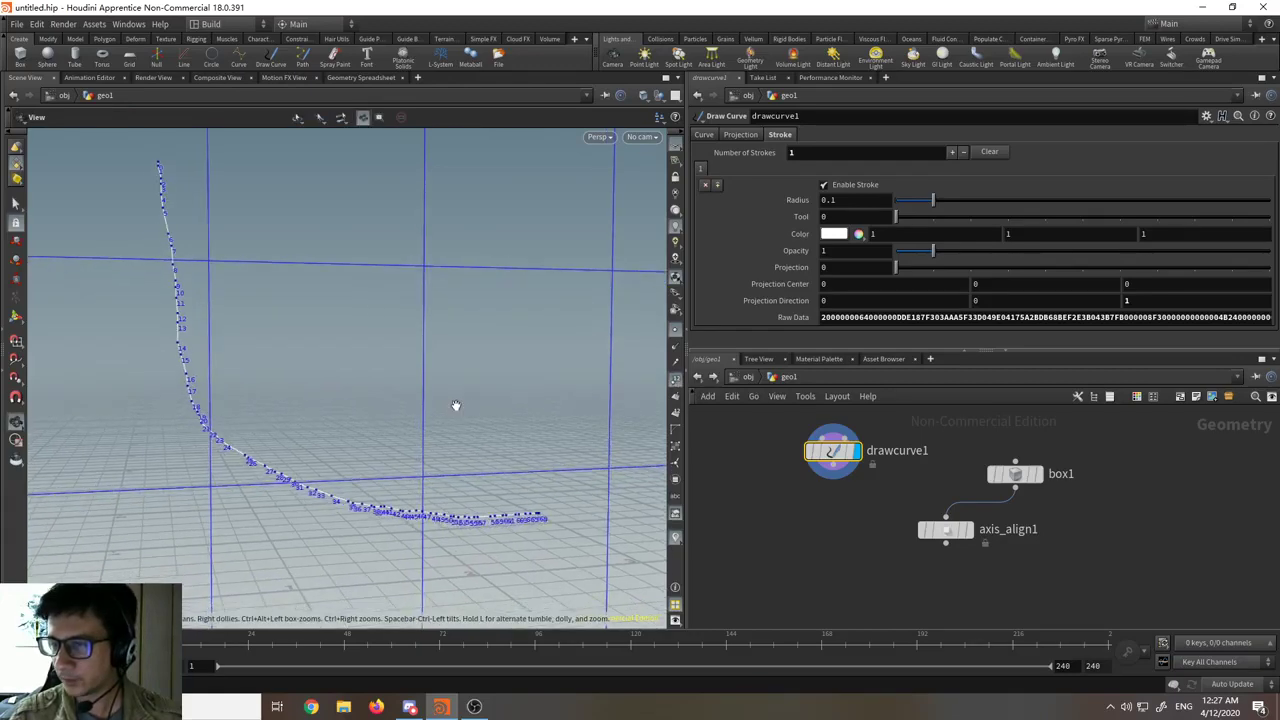
pyautogui.moveTo(456, 406); pyautogui.dragTo(408, 406)
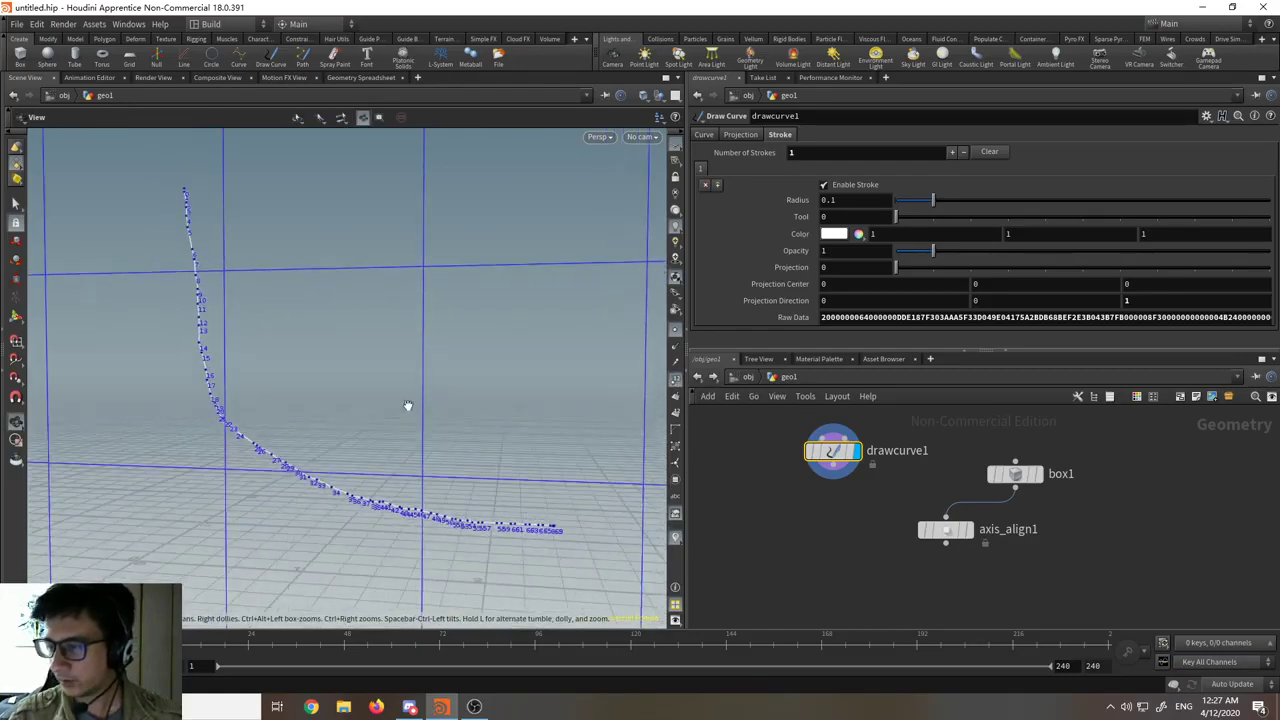
# - Split the viewport pane top/bottom and turn the lower part into a short Geometry Spreadsheet without the extra Scene View
pyautogui.click(677, 79)
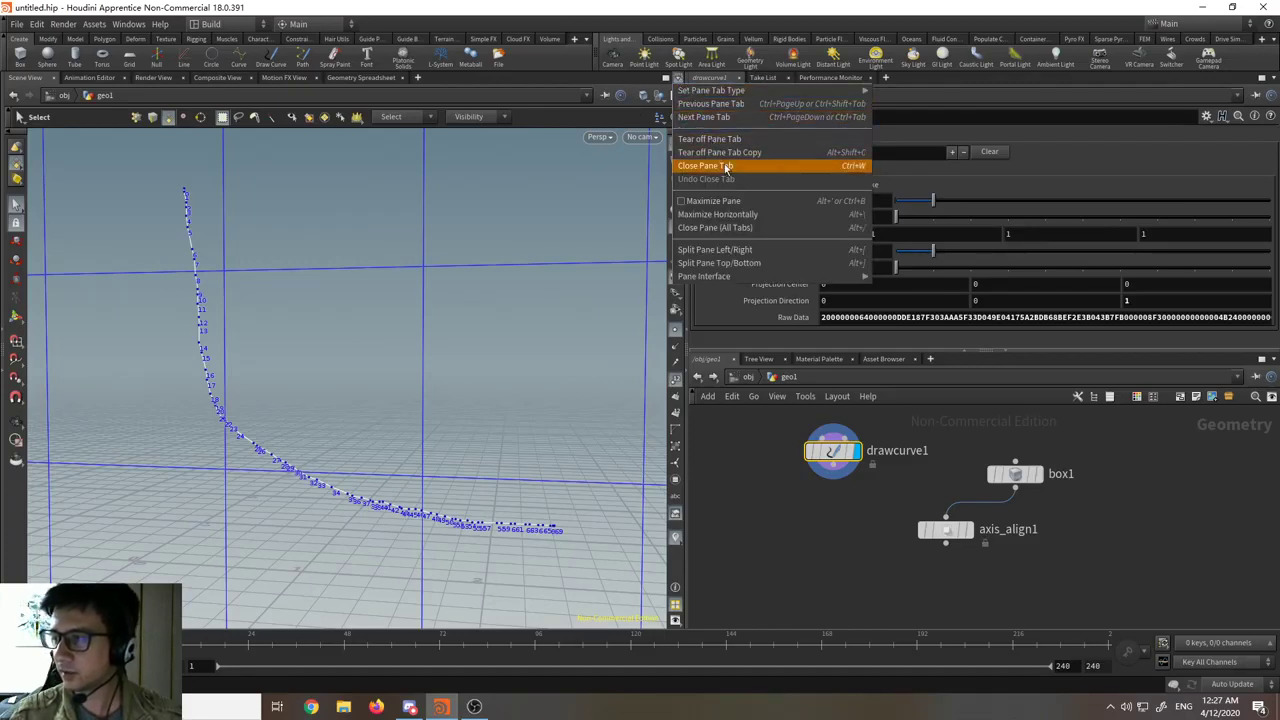
pyautogui.click(716, 263)
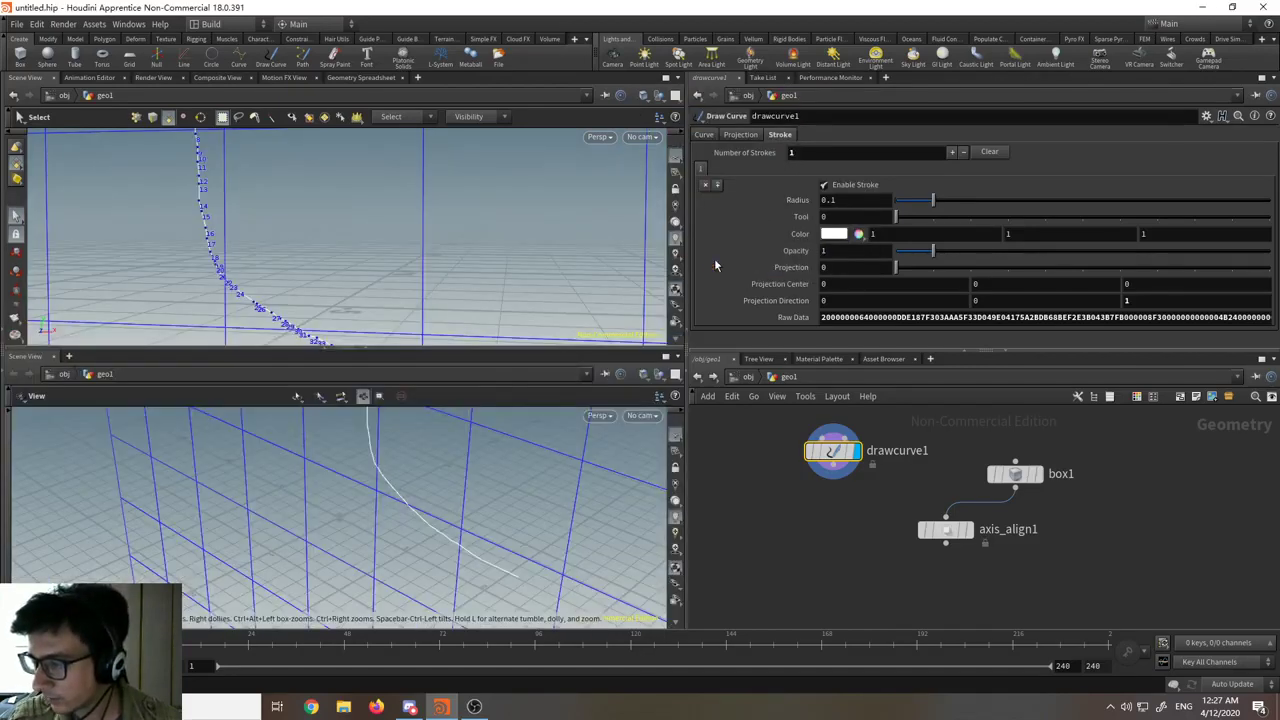
pyautogui.click(70, 356)
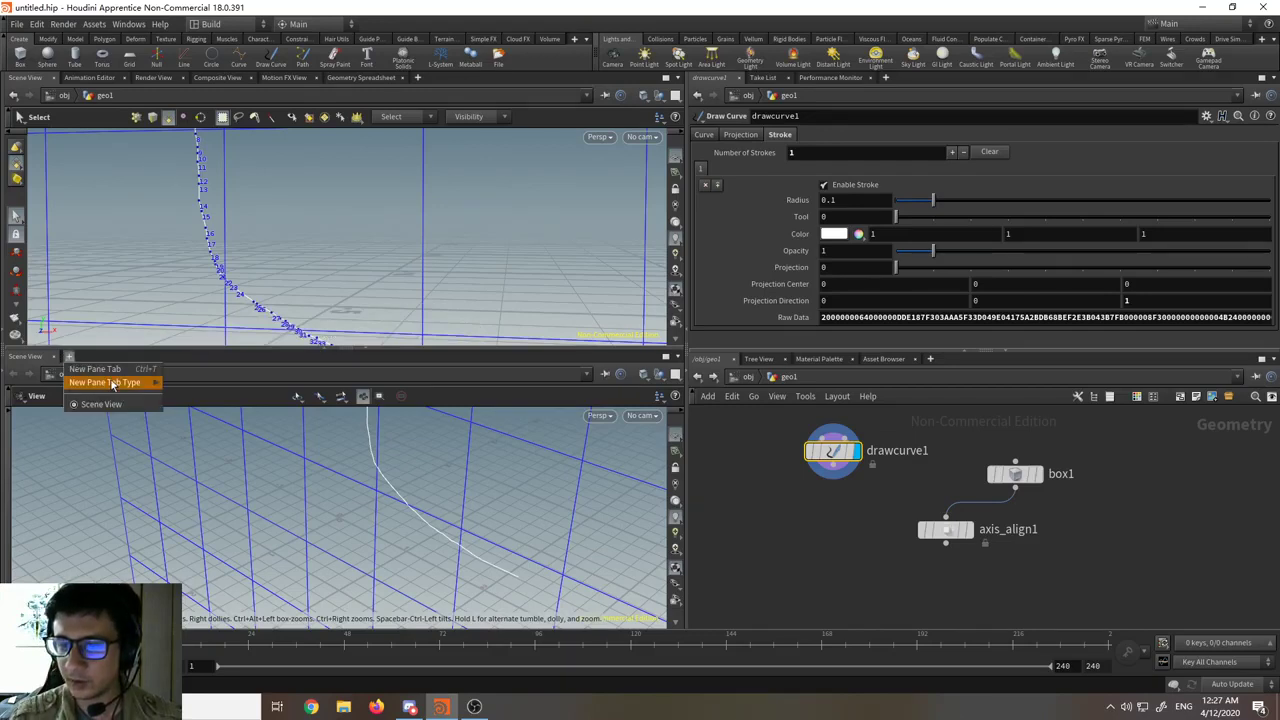
pyautogui.moveTo(113, 383)
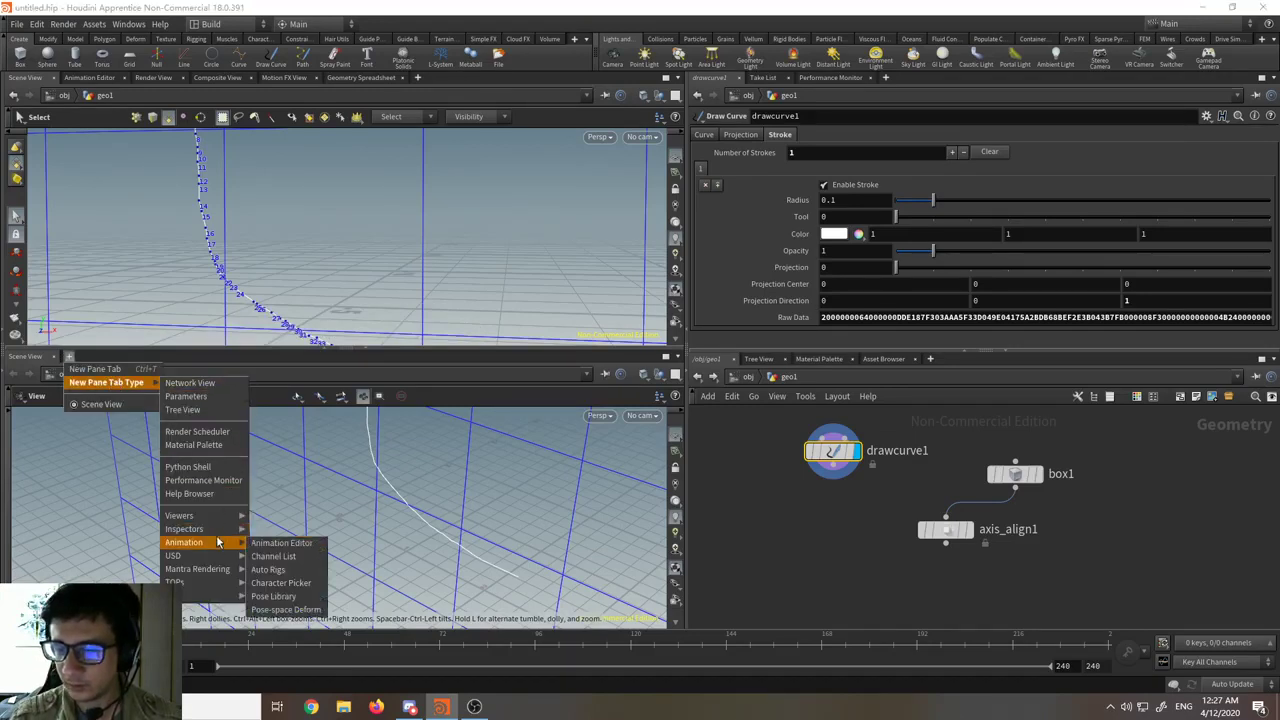
pyautogui.moveTo(226, 515)
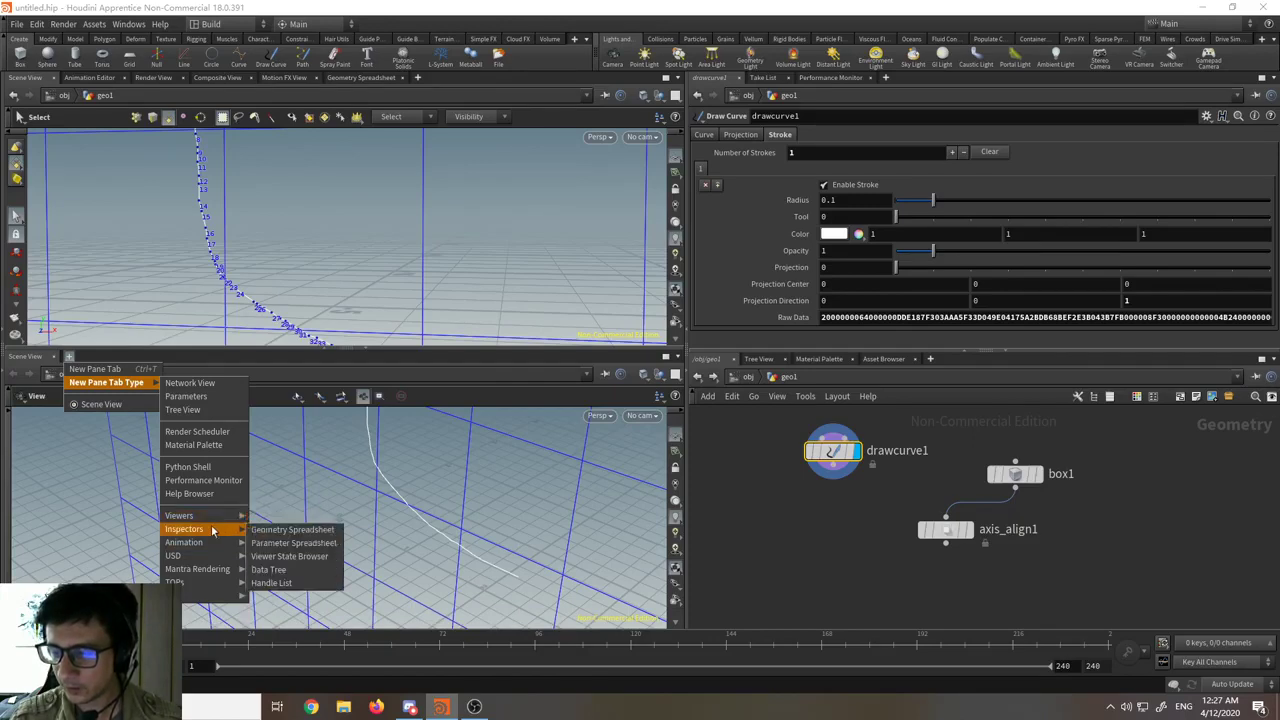
pyautogui.click(268, 530)
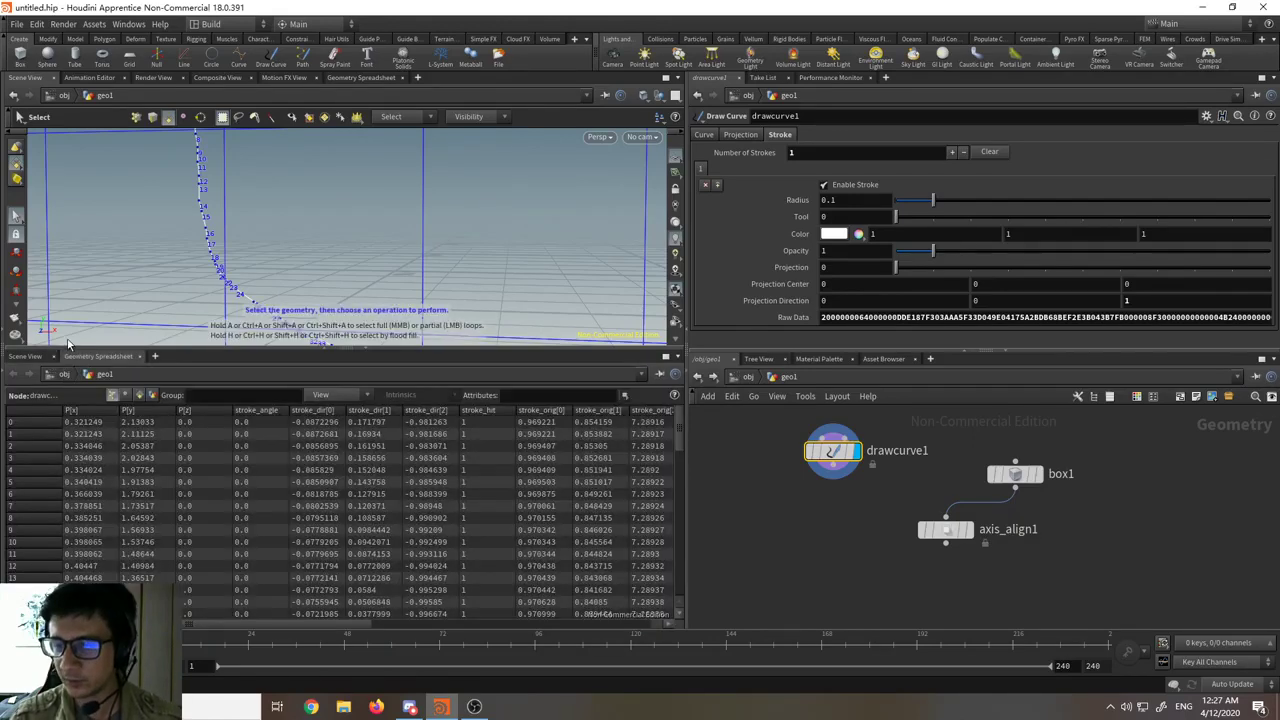
pyautogui.click(53, 357)
pyautogui.moveTo(175, 350); pyautogui.dragTo(190, 496)
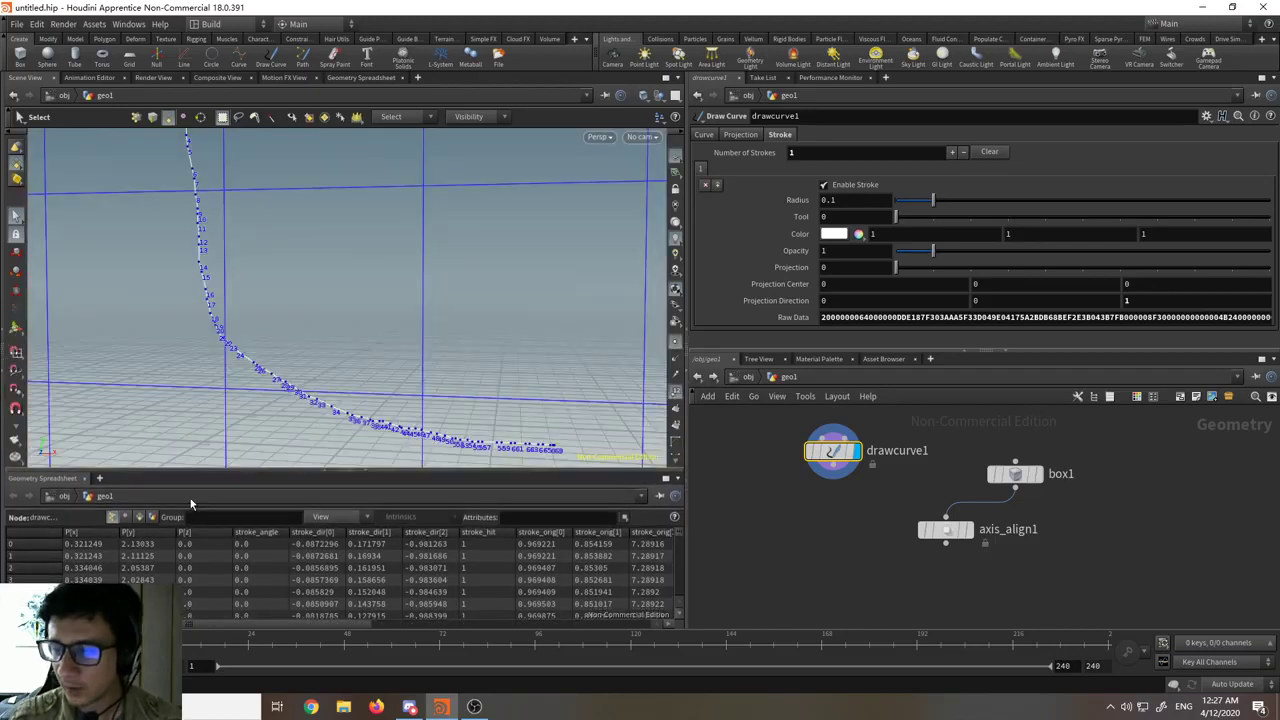
# - Sort the spreadsheet by point number in descending and back in ascending order, comparing the rows with the curve's points
pyautogui.click(49, 535)
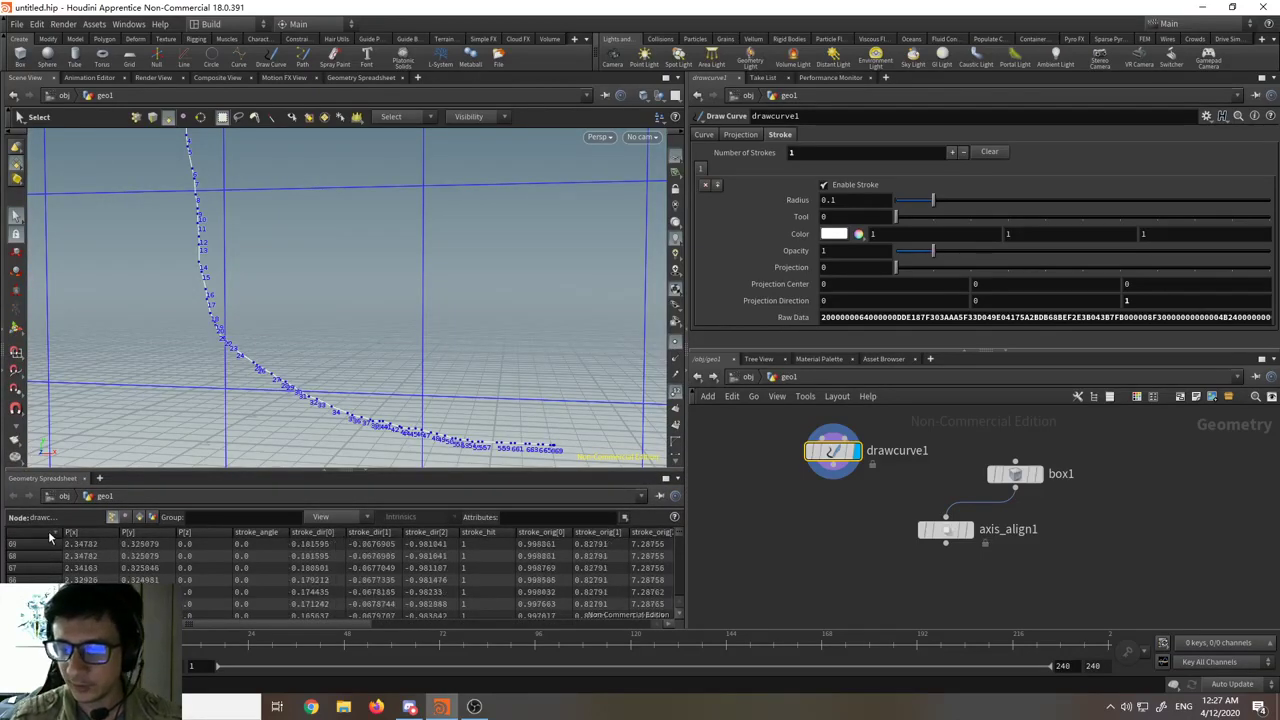
pyautogui.press('space')
pyautogui.moveTo(290, 424); pyautogui.dragTo(180, 356, button='middle')
pyautogui.moveTo(246, 356)
pyautogui.mouseDown()
pyautogui.moveTo(213, 363)
pyautogui.moveTo(233, 376)
pyautogui.mouseUp()
pyautogui.moveTo(209, 229)
pyautogui.mouseDown()
pyautogui.moveTo(297, 283)
pyautogui.moveTo(329, 343)
pyautogui.mouseUp()
pyautogui.scroll(-4, 329, 343)
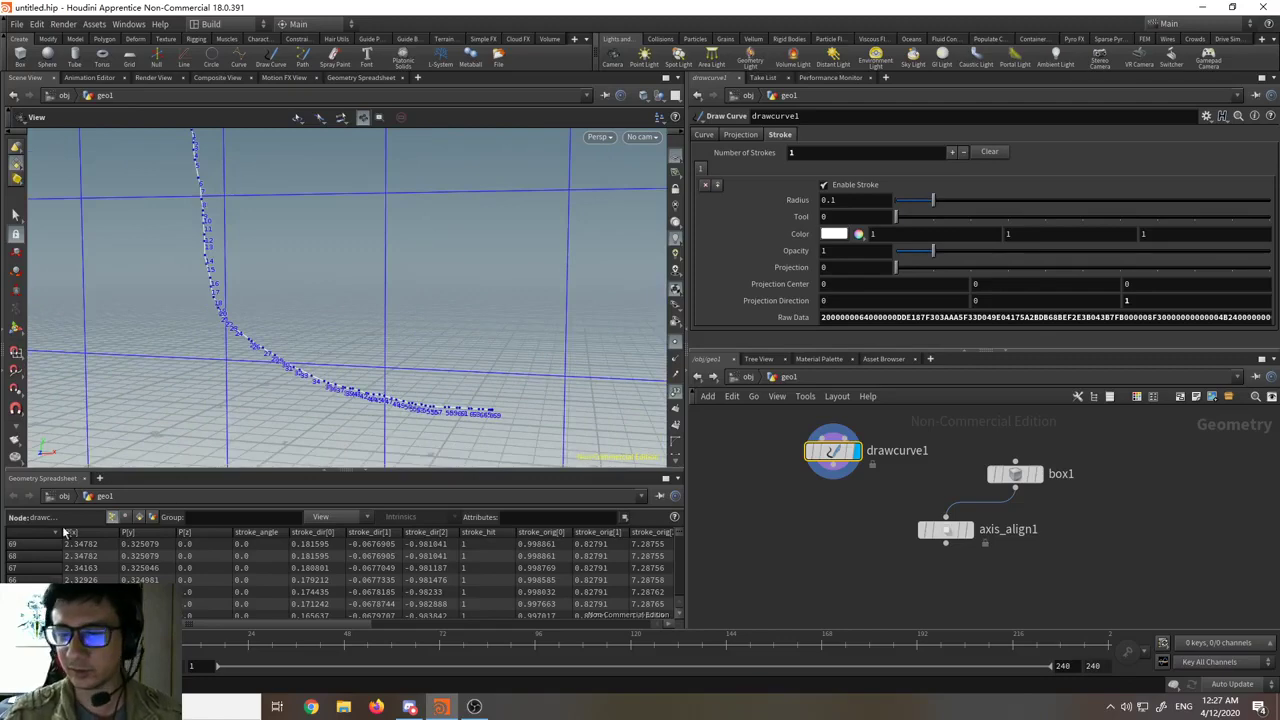
pyautogui.click(43, 535)
pyautogui.press('Escape')
pyautogui.moveTo(370, 338)
pyautogui.mouseDown()
pyautogui.moveTo(414, 371)
pyautogui.moveTo(474, 380)
pyautogui.moveTo(394, 382)
pyautogui.mouseUp()
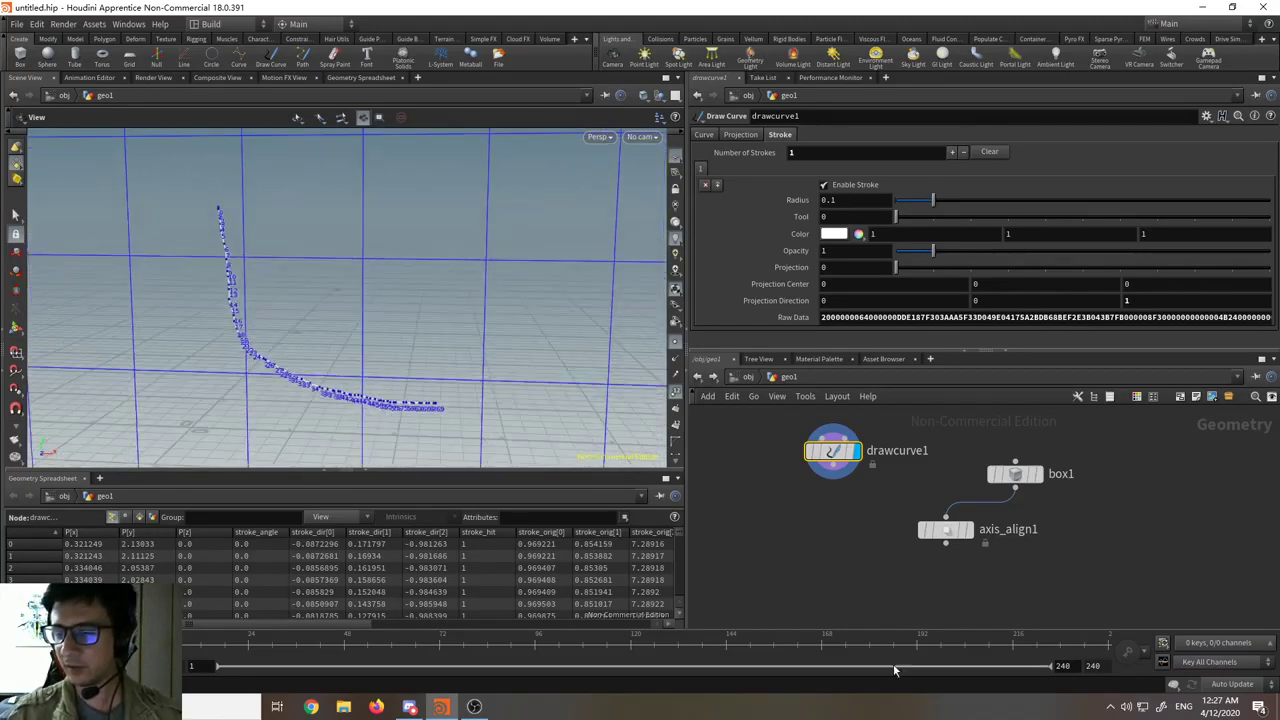
# - Move the drawcurve1 node away from the box1 and axis_align1 nodes in the network
pyautogui.moveTo(326, 626)
pyautogui.mouseDown()
pyautogui.moveTo(630, 636)
pyautogui.moveTo(309, 627)
pyautogui.moveTo(571, 609)
pyautogui.moveTo(287, 615)
pyautogui.mouseUp()
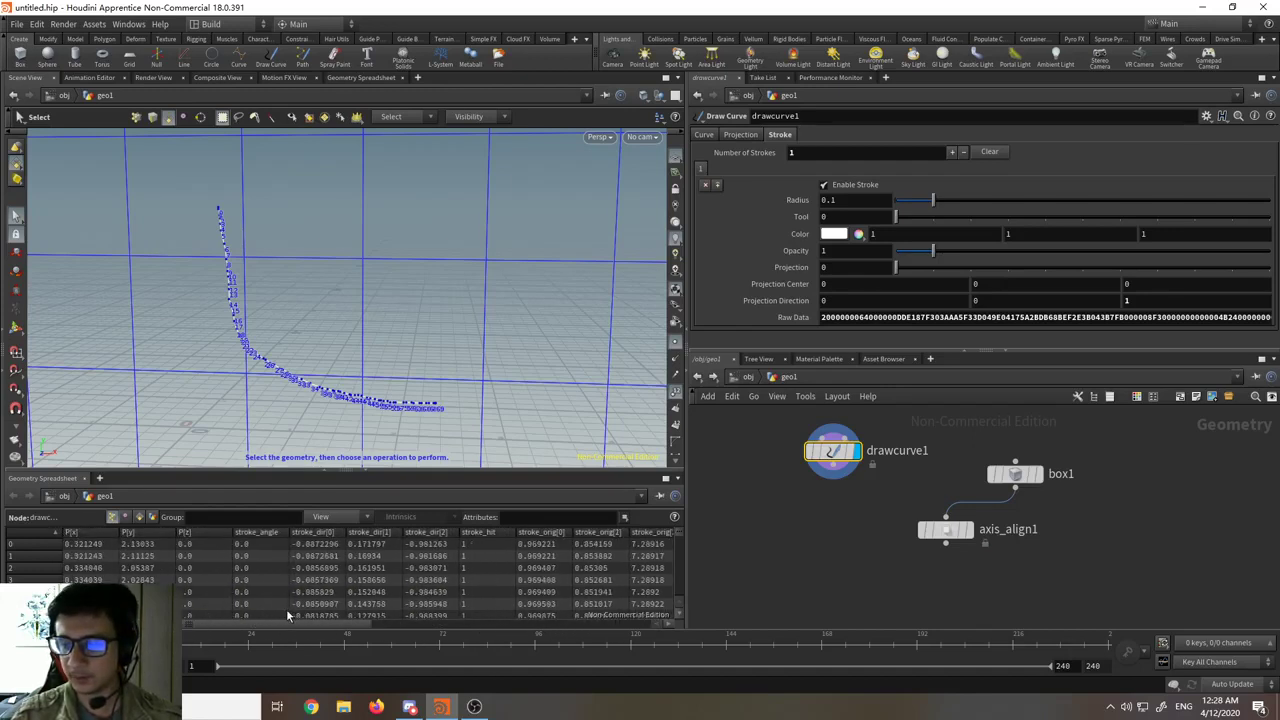
pyautogui.moveTo(286, 612)
pyautogui.mouseDown()
pyautogui.moveTo(616, 614)
pyautogui.moveTo(282, 615)
pyautogui.mouseUp()
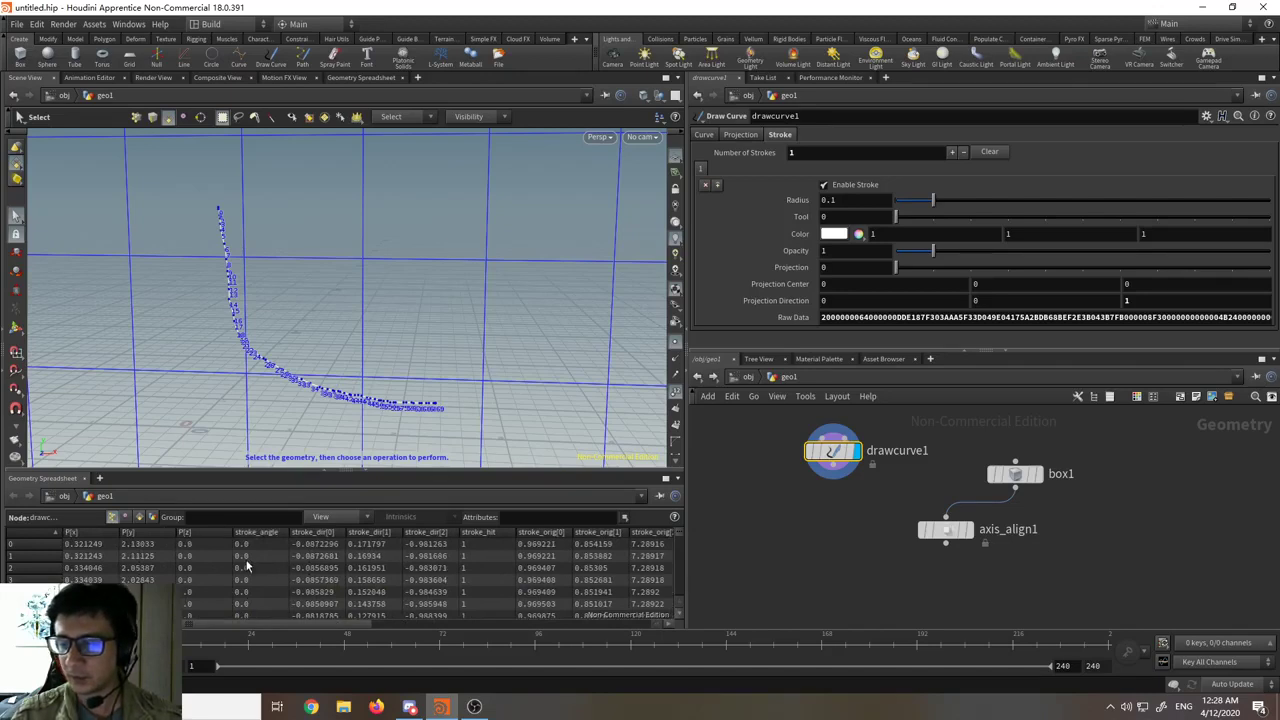
pyautogui.moveTo(779, 530); pyautogui.dragTo(846, 576, button='middle')
pyautogui.scroll(2, 901, 498)
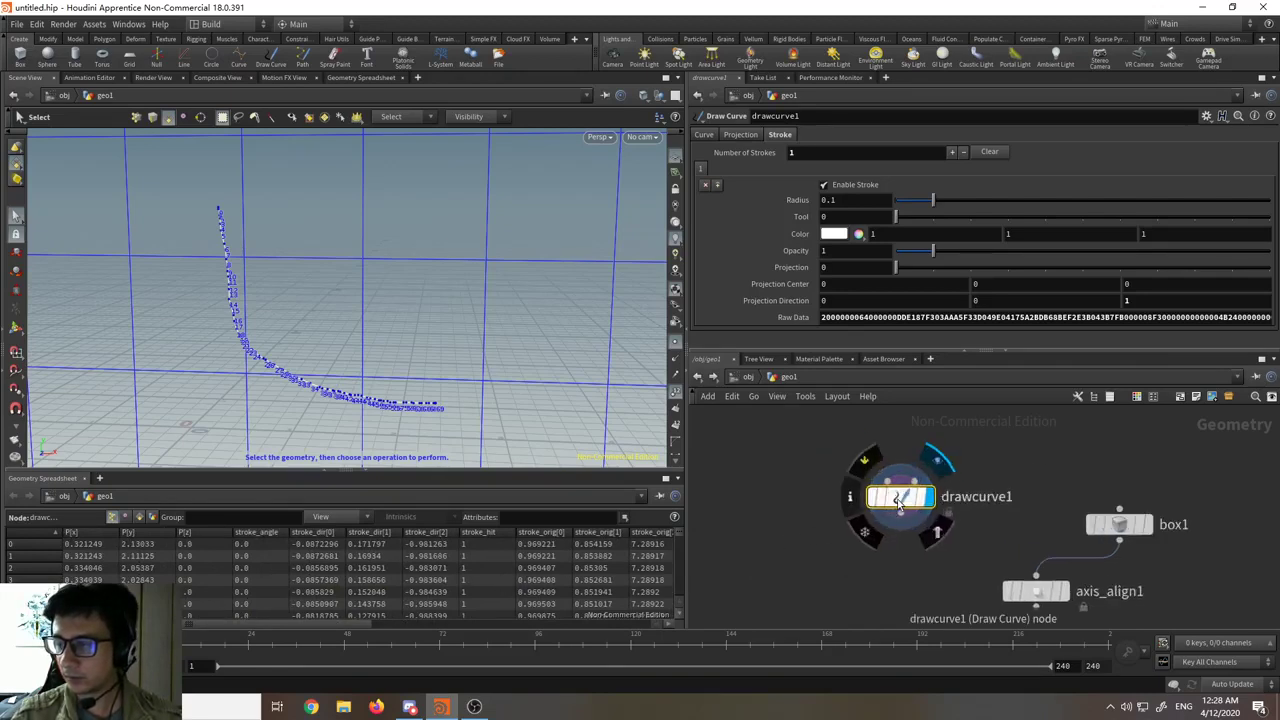
pyautogui.moveTo(901, 498); pyautogui.dragTo(772, 455)
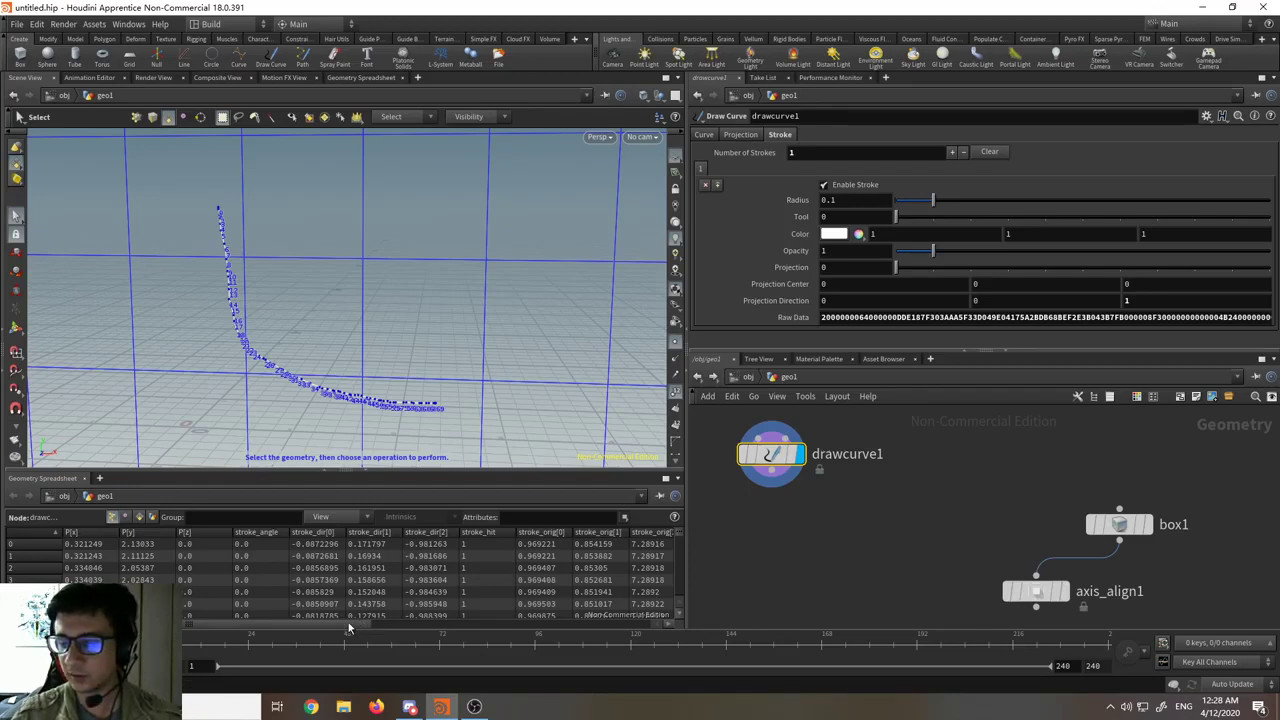
pyautogui.scroll(-5, 935, 476)
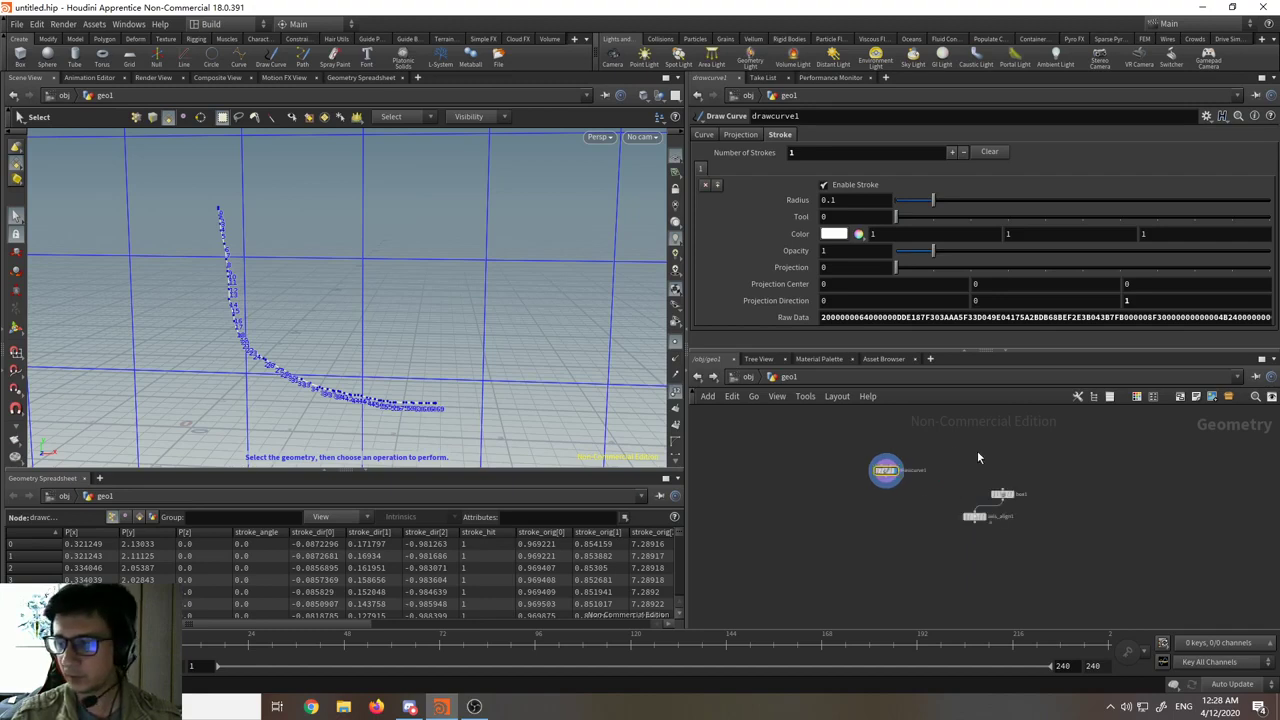
pyautogui.scroll(5, 940, 462)
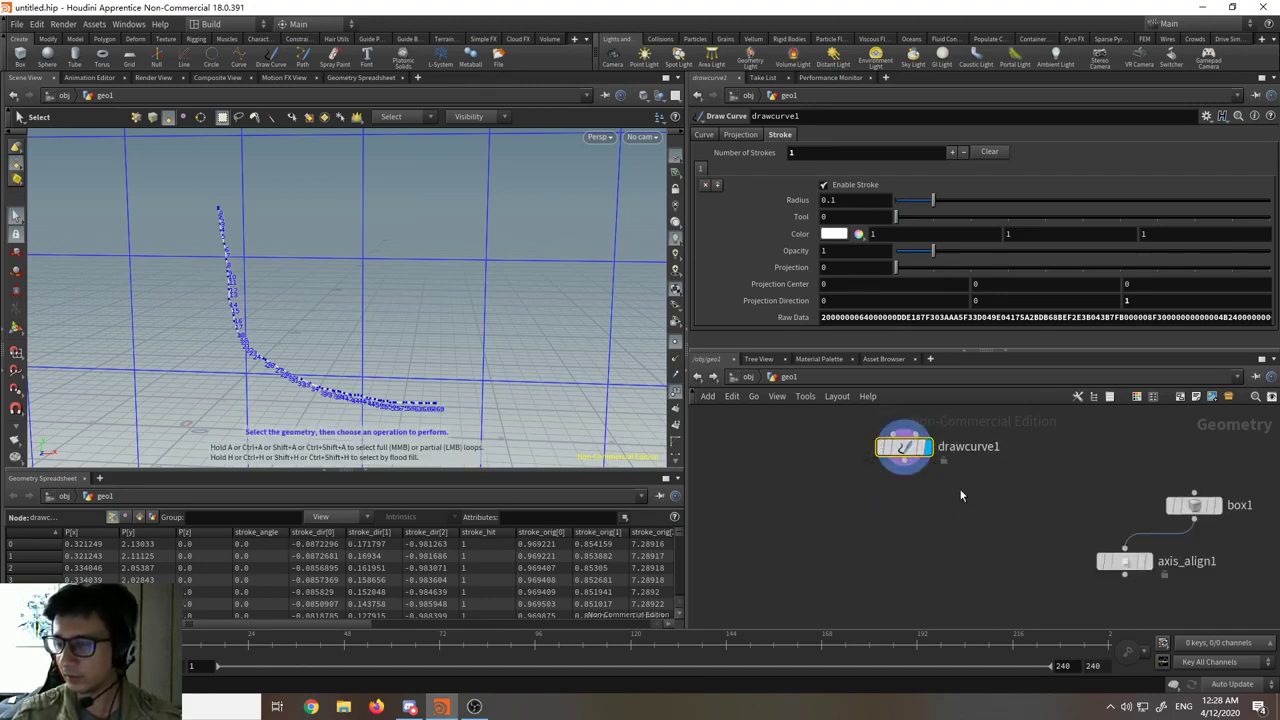
pyautogui.moveTo(959, 488); pyautogui.dragTo(919, 503, button='middle')
pyautogui.moveTo(877, 468); pyautogui.dragTo(765, 447)
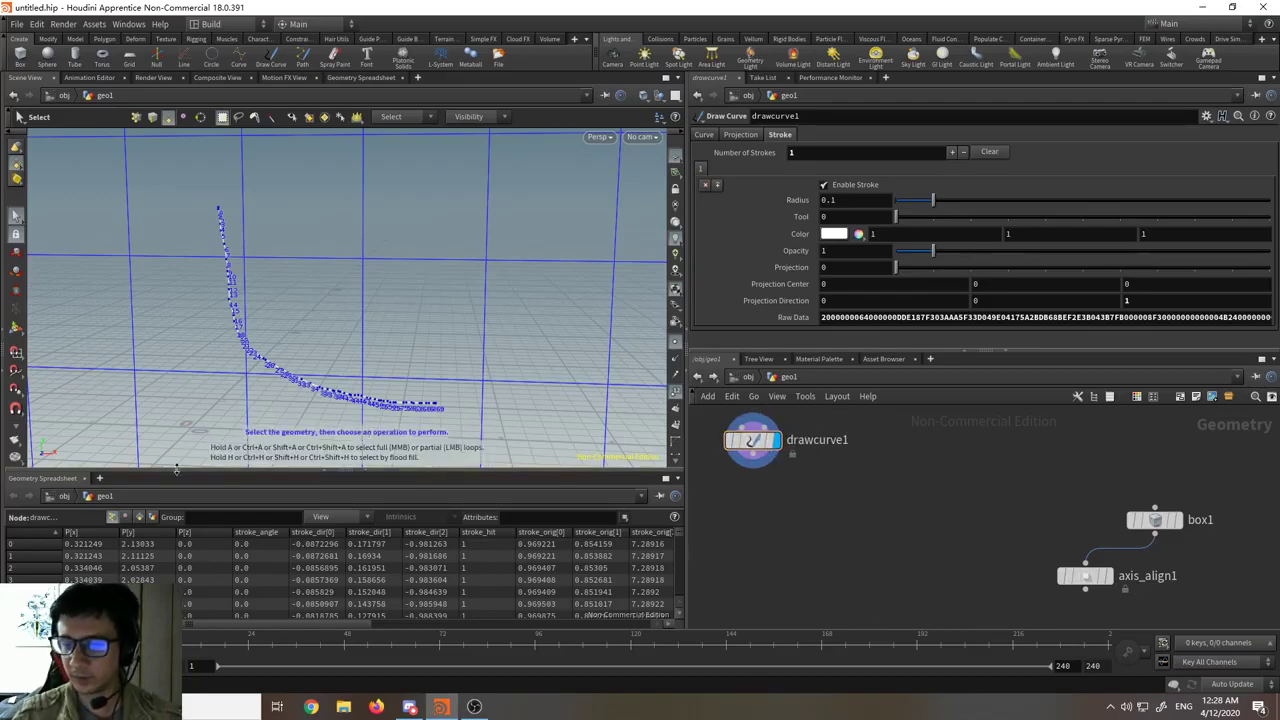
# - Widen the viewport pane slightly and hide the point numbers along the drawn curve
pyautogui.moveTo(271, 384)
pyautogui.keyDown('alt'); pyautogui.mouseDown()
pyautogui.moveTo(220, 371)
pyautogui.moveTo(286, 380)
pyautogui.mouseUp(); pyautogui.keyUp('alt')
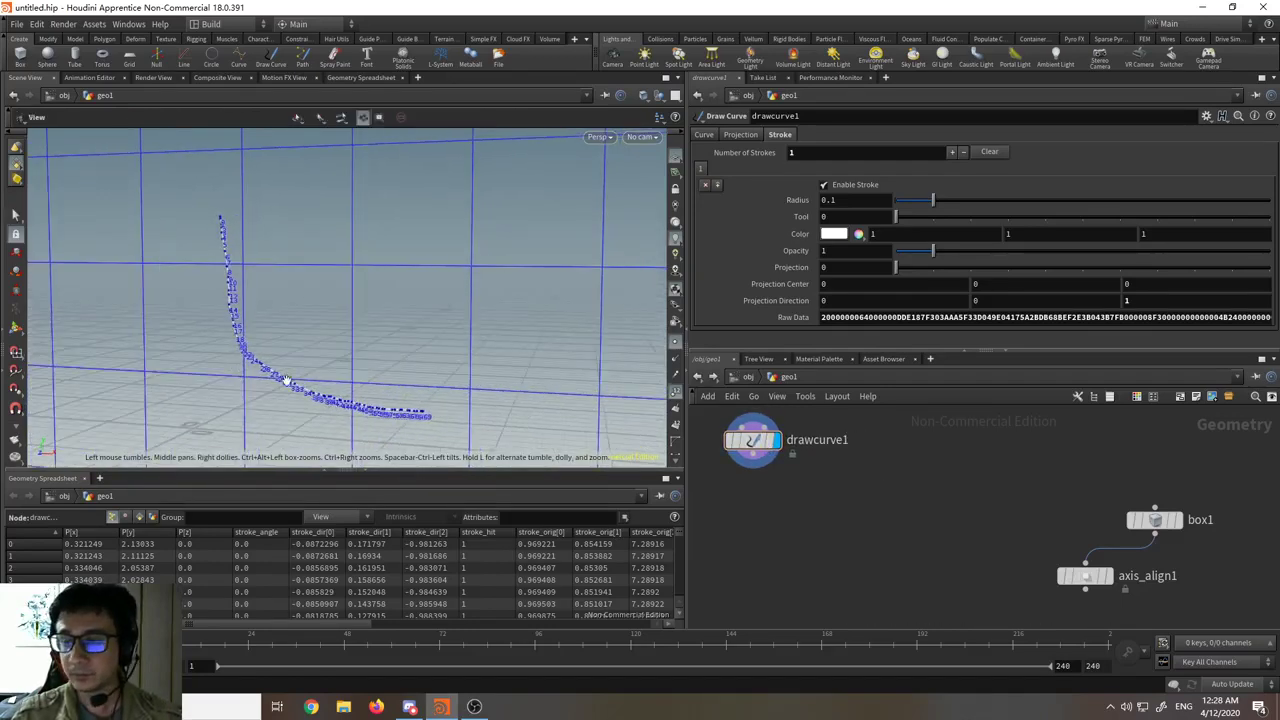
pyautogui.moveTo(687, 333); pyautogui.dragTo(732, 334)
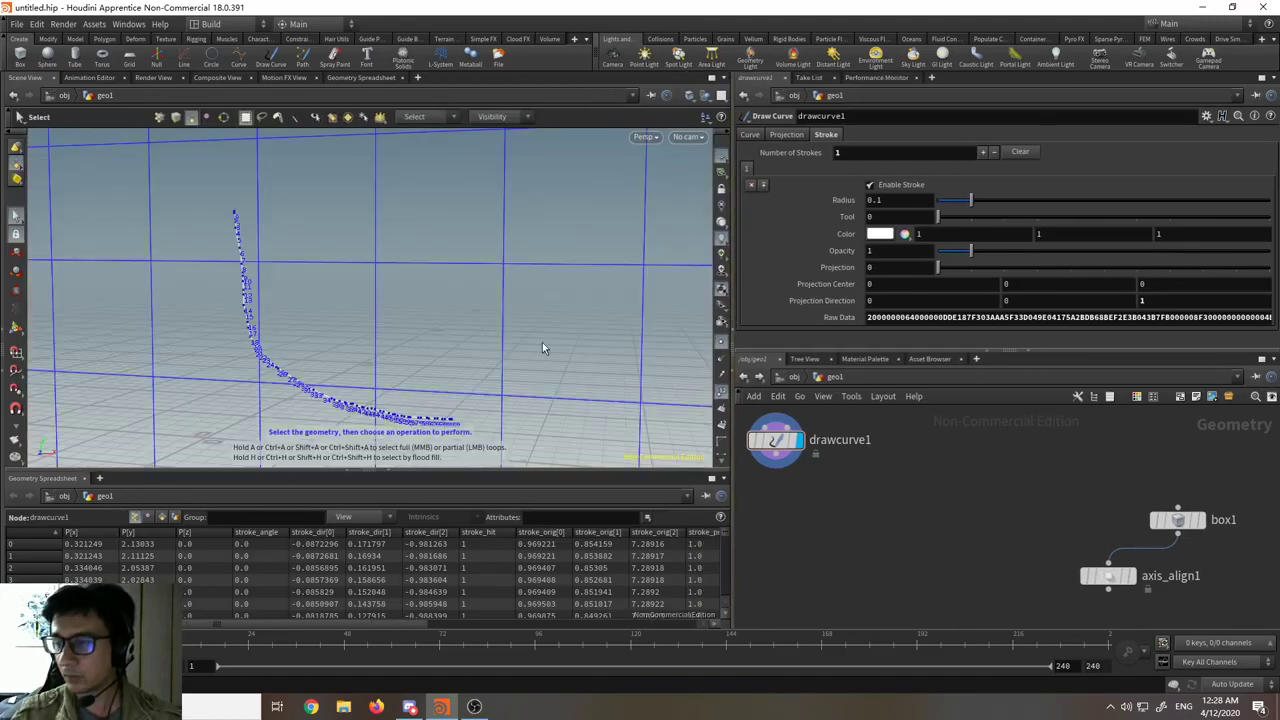
pyautogui.keyDown('alt'); pyautogui.moveTo(542, 347); pyautogui.dragTo(489, 320); pyautogui.keyUp('alt')
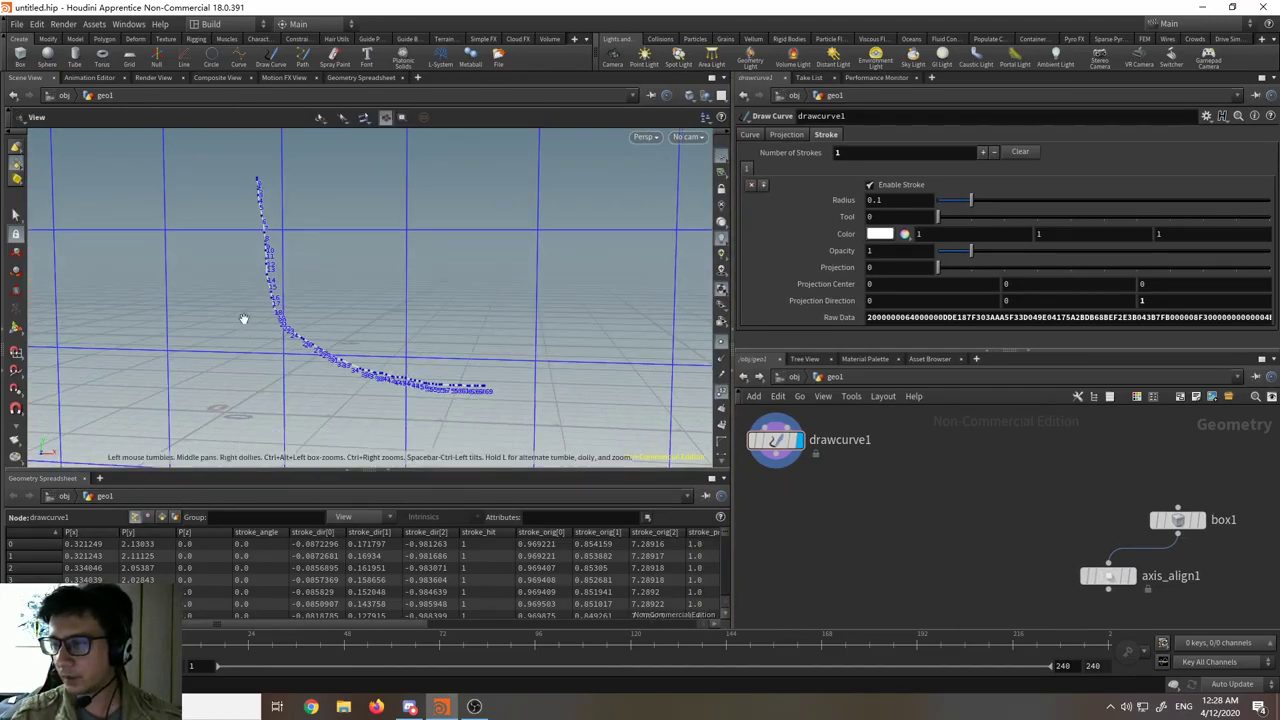
pyautogui.moveTo(243, 319); pyautogui.dragTo(354, 278)
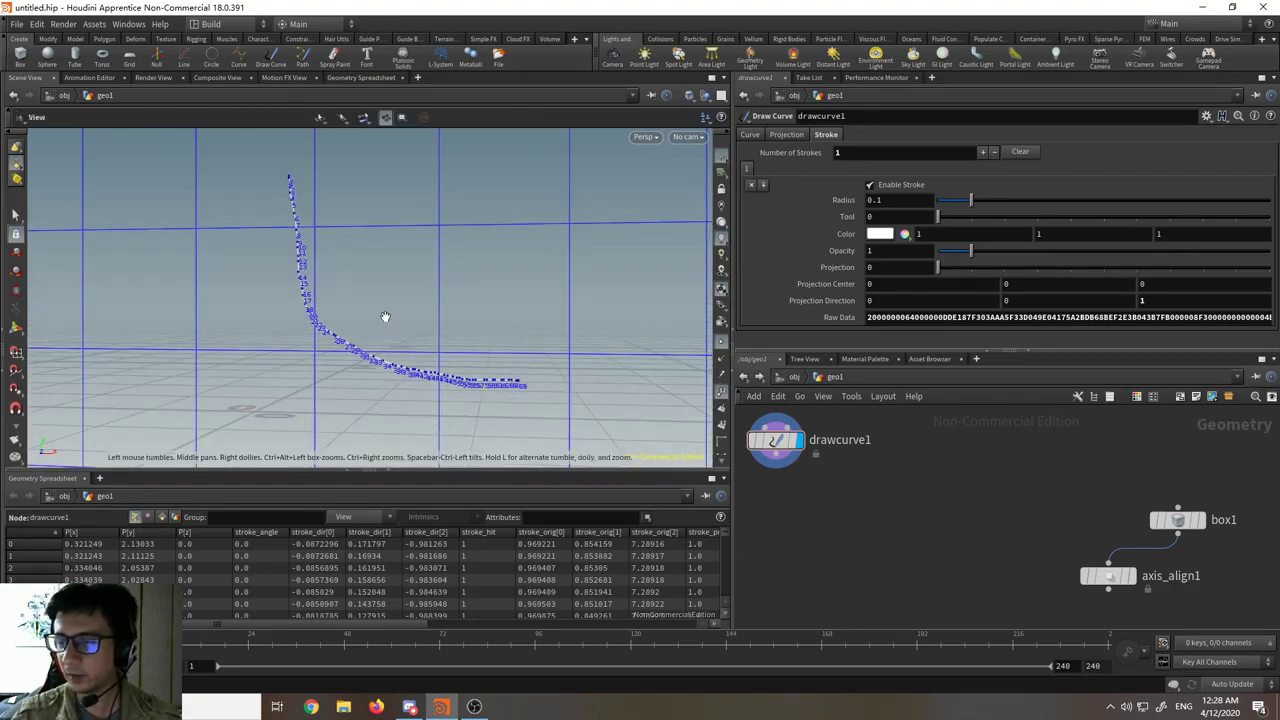
pyautogui.click(721, 391)
# - Examine how the points are spaced along the drawn curve from several angles and distances
pyautogui.moveTo(510, 321)
pyautogui.keyDown('alt'); pyautogui.mouseDown()
pyautogui.moveTo(458, 323)
pyautogui.moveTo(426, 194)
pyautogui.moveTo(500, 331)
pyautogui.mouseUp(); pyautogui.keyUp('alt')
pyautogui.press('s')
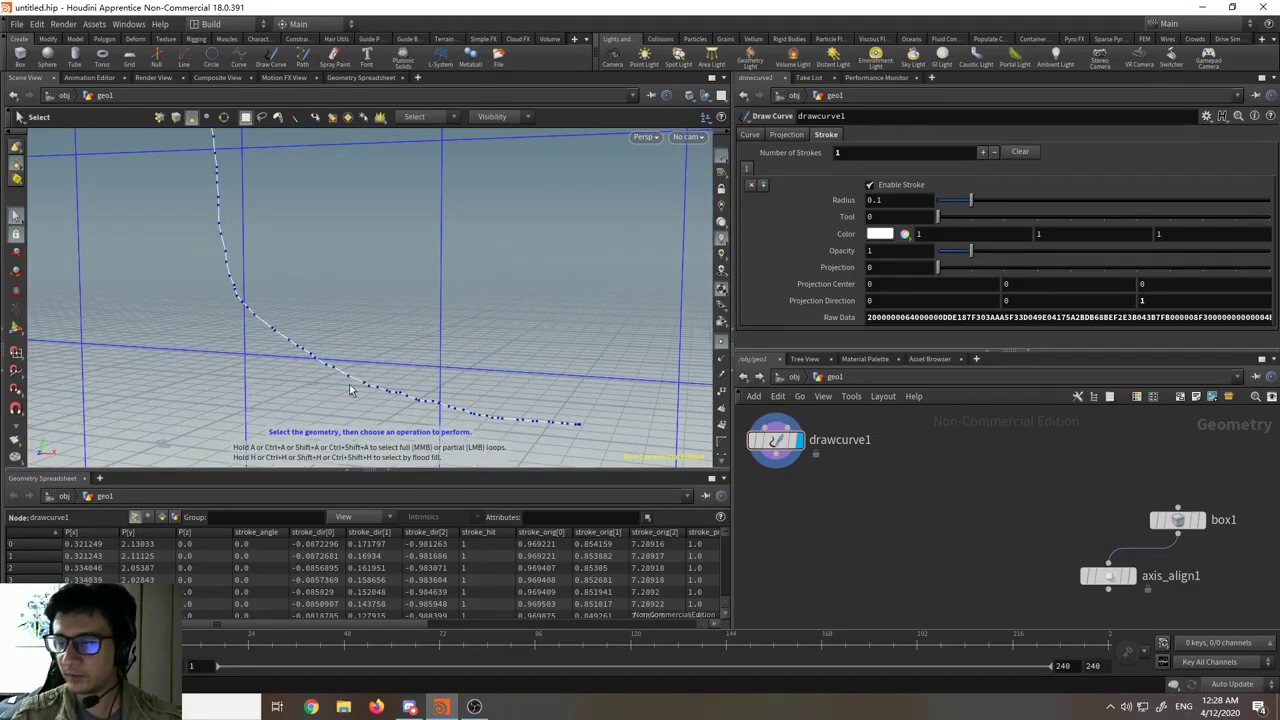
pyautogui.press('Escape')
pyautogui.moveTo(348, 316); pyautogui.dragTo(399, 320)
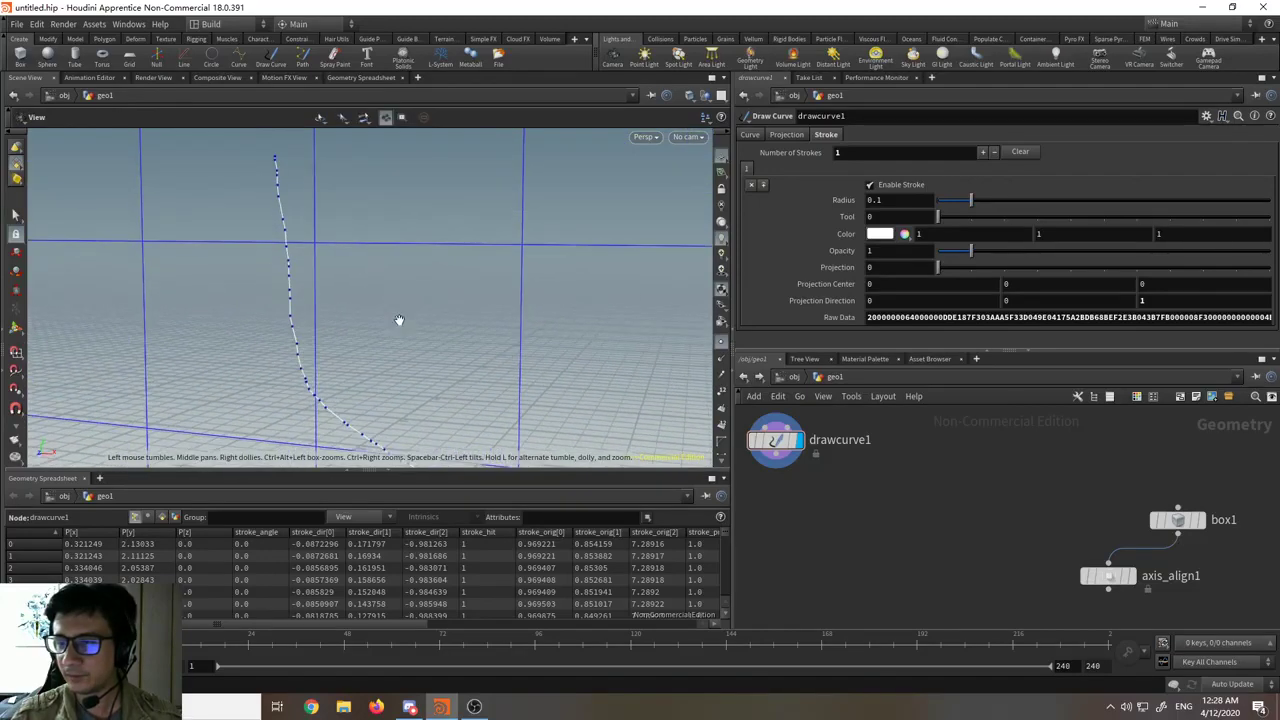
pyautogui.moveTo(297, 213); pyautogui.dragTo(411, 220)
pyautogui.moveTo(297, 380); pyautogui.dragTo(371, 314)
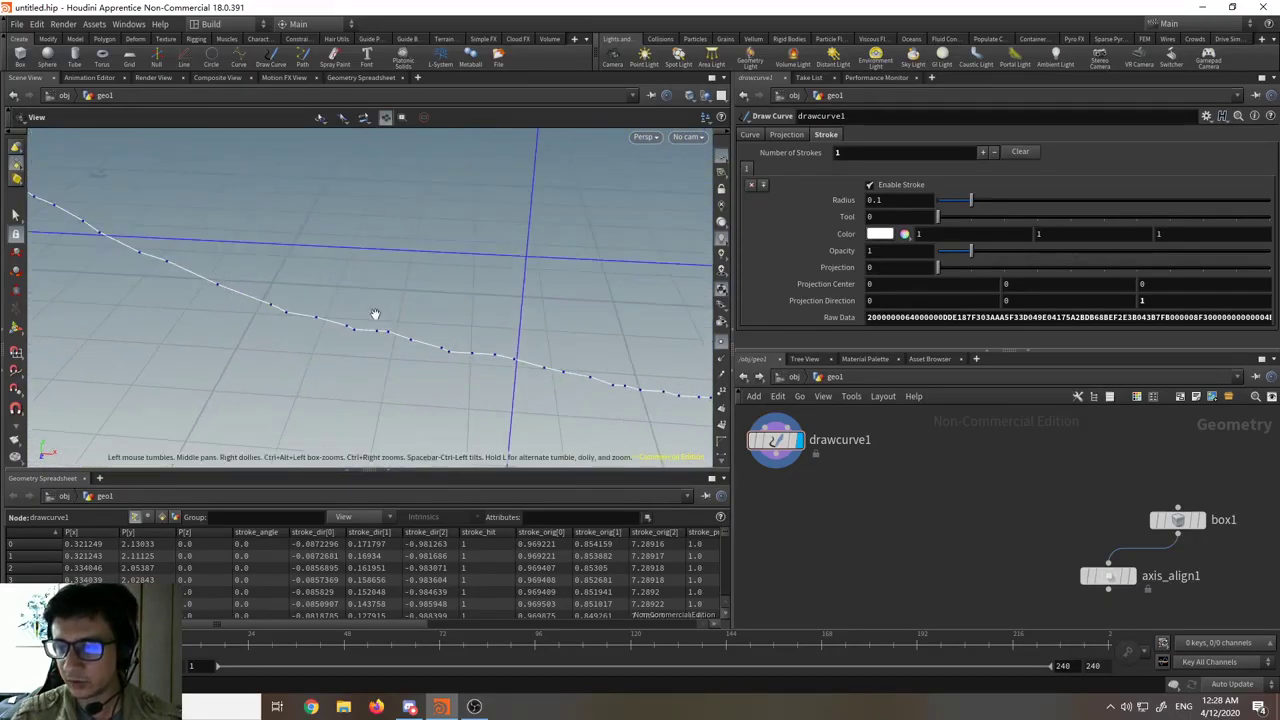
pyautogui.moveTo(493, 318); pyautogui.dragTo(332, 258)
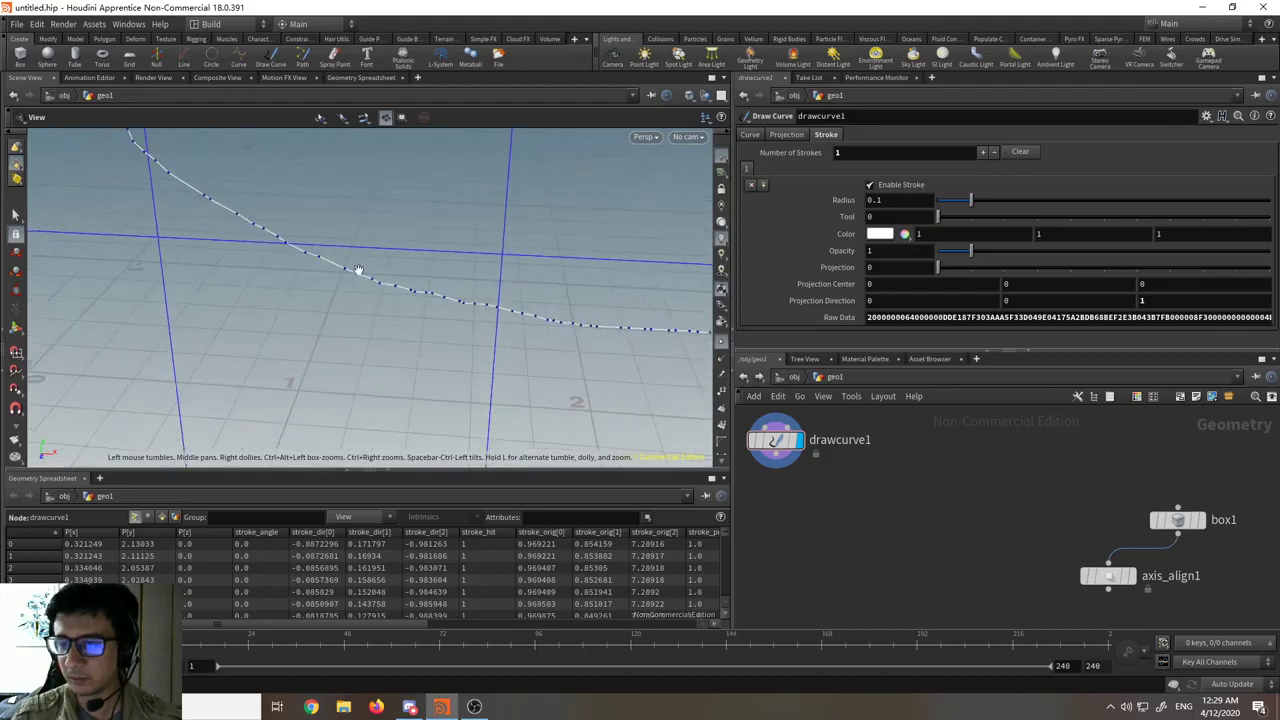
pyautogui.moveTo(375, 219); pyautogui.dragTo(454, 343)
pyautogui.moveTo(455, 343); pyautogui.dragTo(494, 323, button='right')
pyautogui.moveTo(494, 323); pyautogui.dragTo(473, 361, button='middle')
# - Add a Resample node below drawcurve1, feed the drawn curve into it and display the resampled result
pyautogui.moveTo(838, 533); pyautogui.dragTo(941, 519, button='middle')
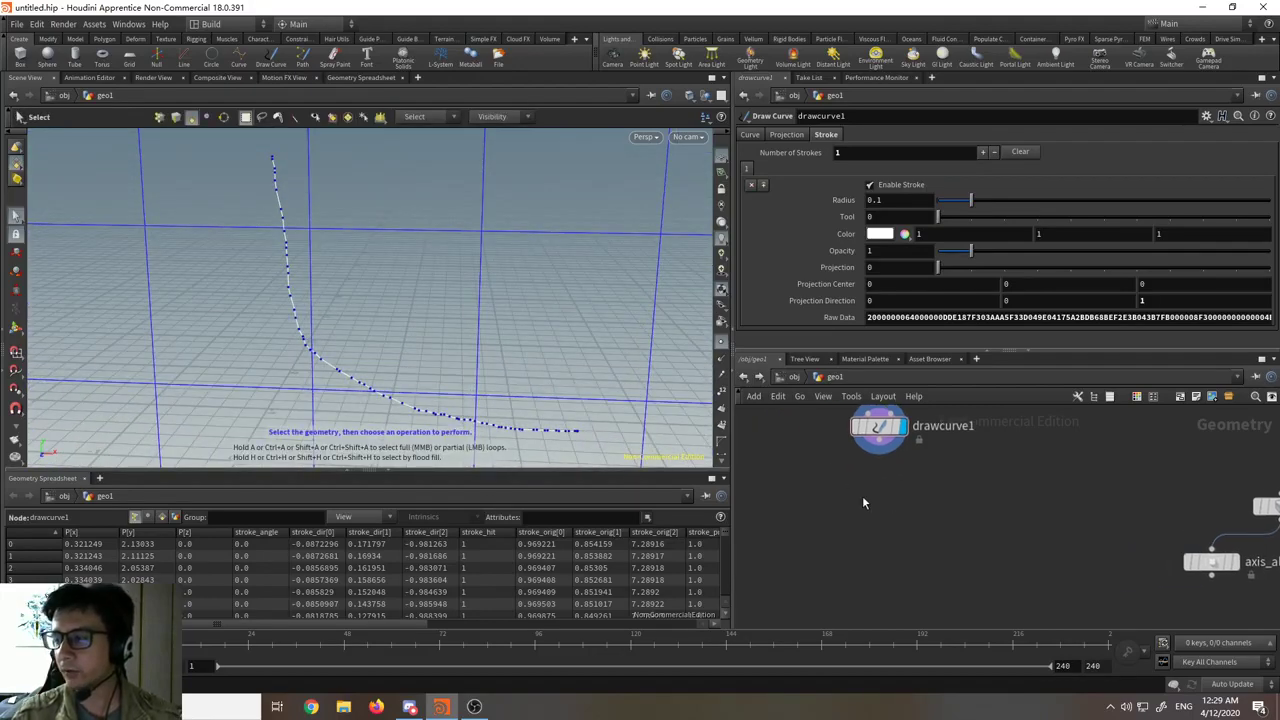
pyautogui.press('Tab')
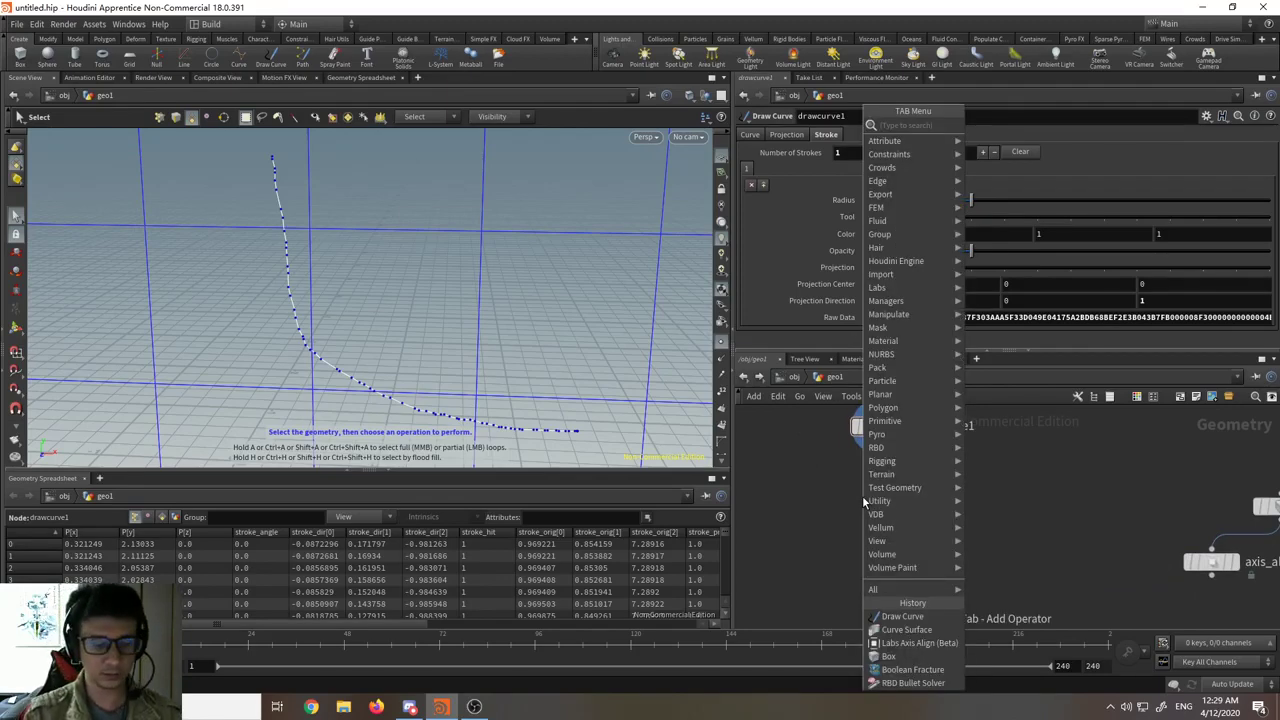
pyautogui.write('resa')
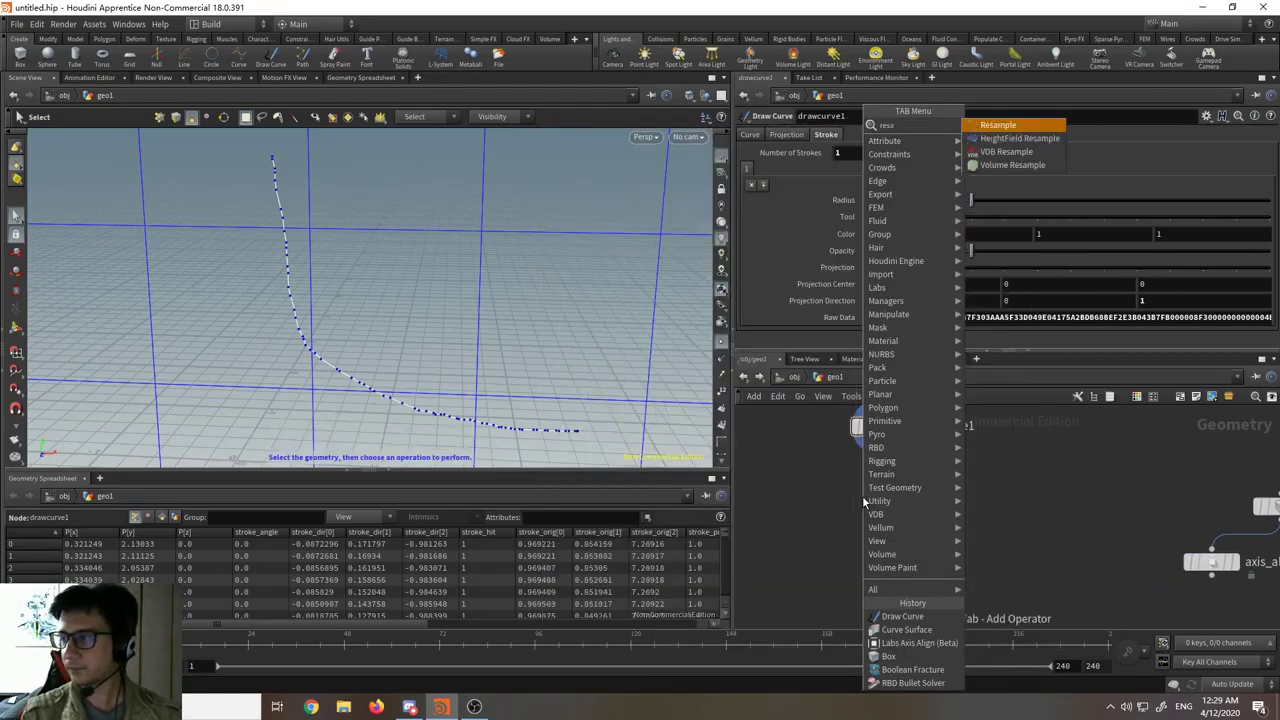
pyautogui.press('Return')
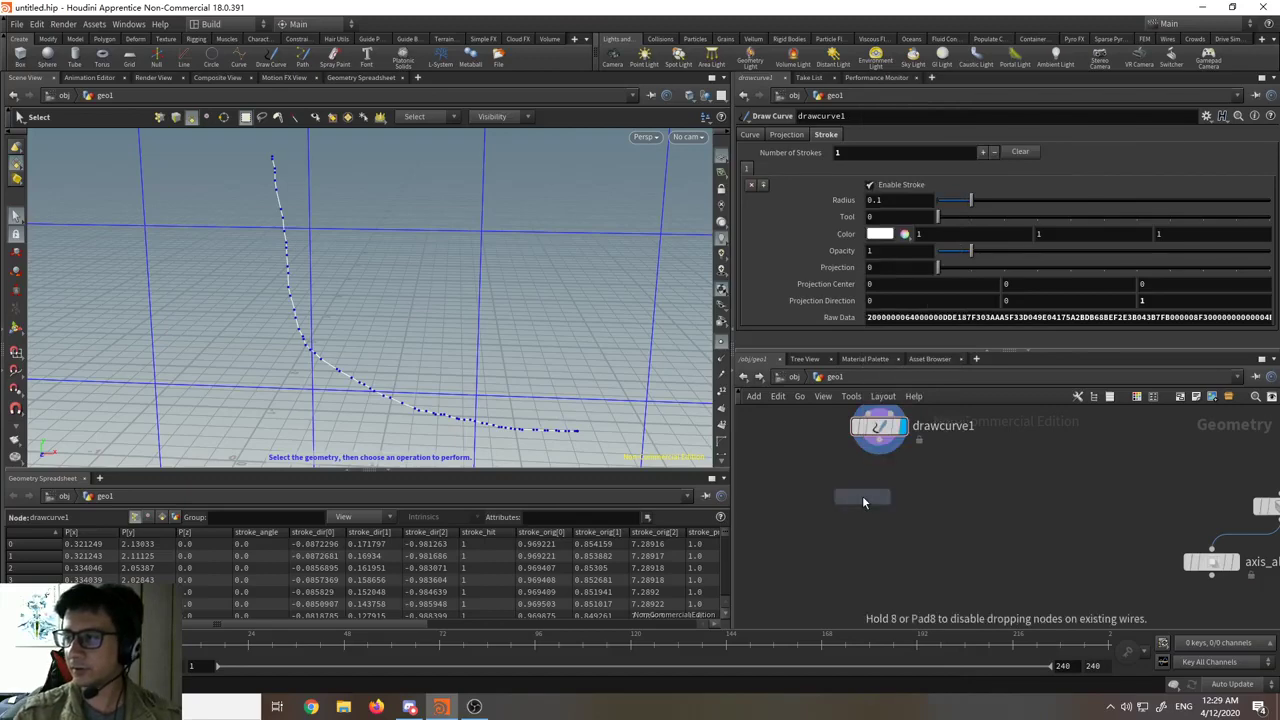
pyautogui.click(864, 503)
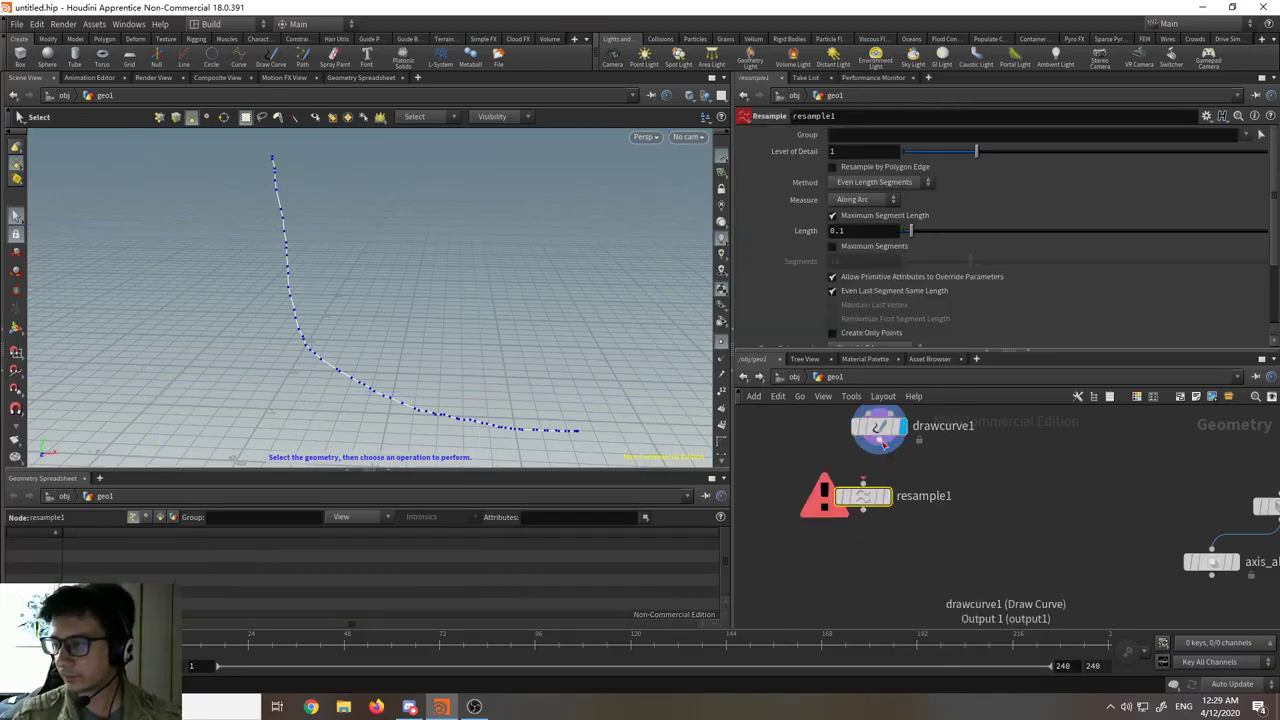
pyautogui.moveTo(879, 448); pyautogui.dragTo(863, 487)
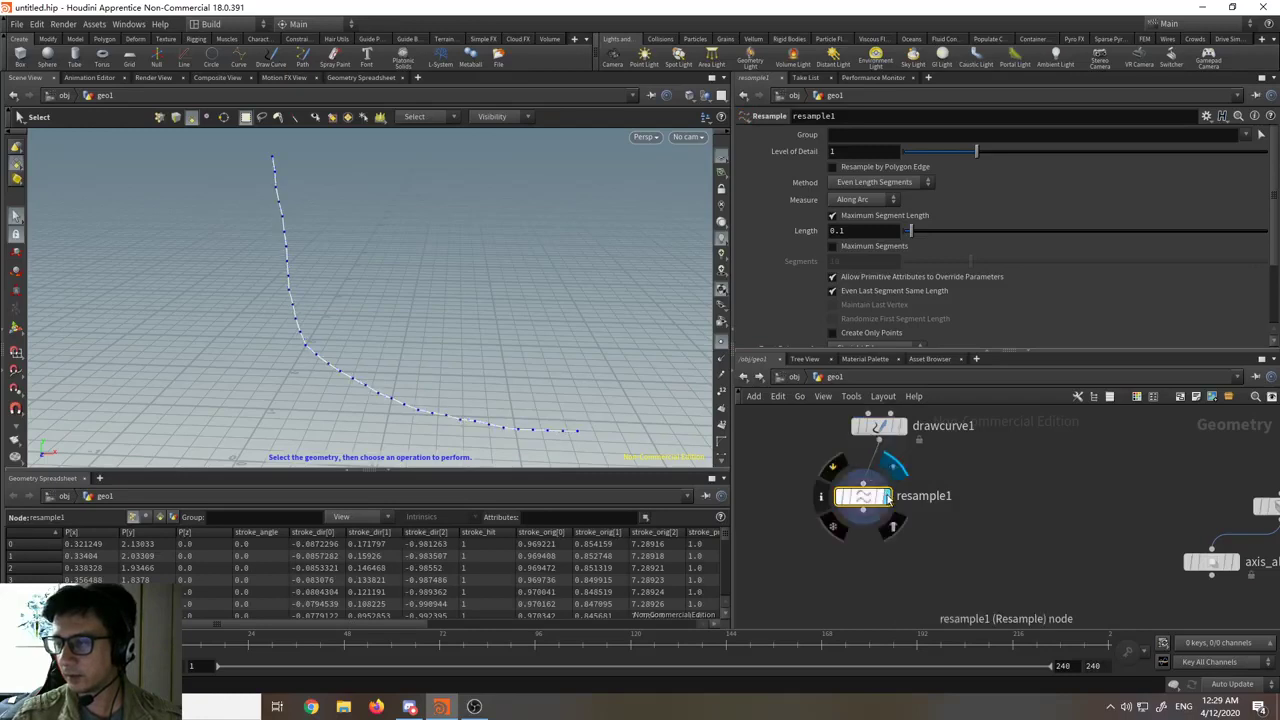
# - Inspect the resampled curve, try several longer maximum segment lengths on resample1 and settle on a length of 0.165
pyautogui.press('Escape')
pyautogui.moveTo(600, 365); pyautogui.dragTo(516, 322)
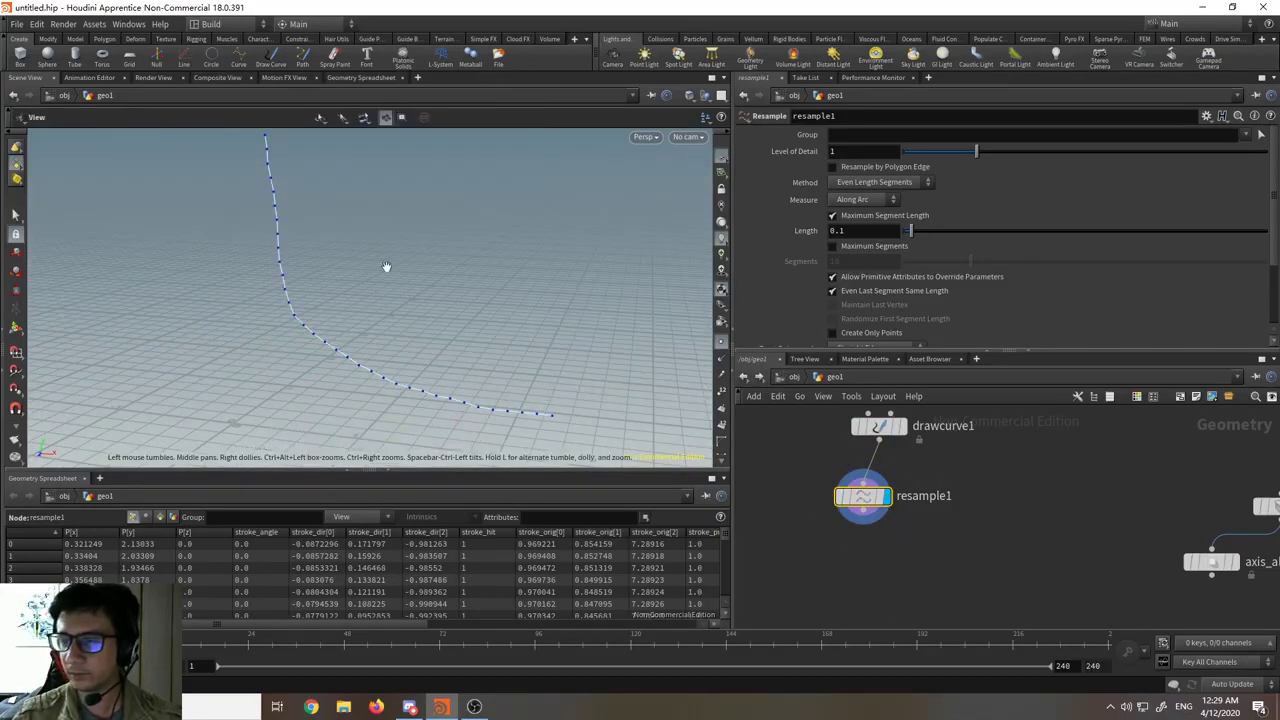
pyautogui.moveTo(386, 266); pyautogui.dragTo(457, 277)
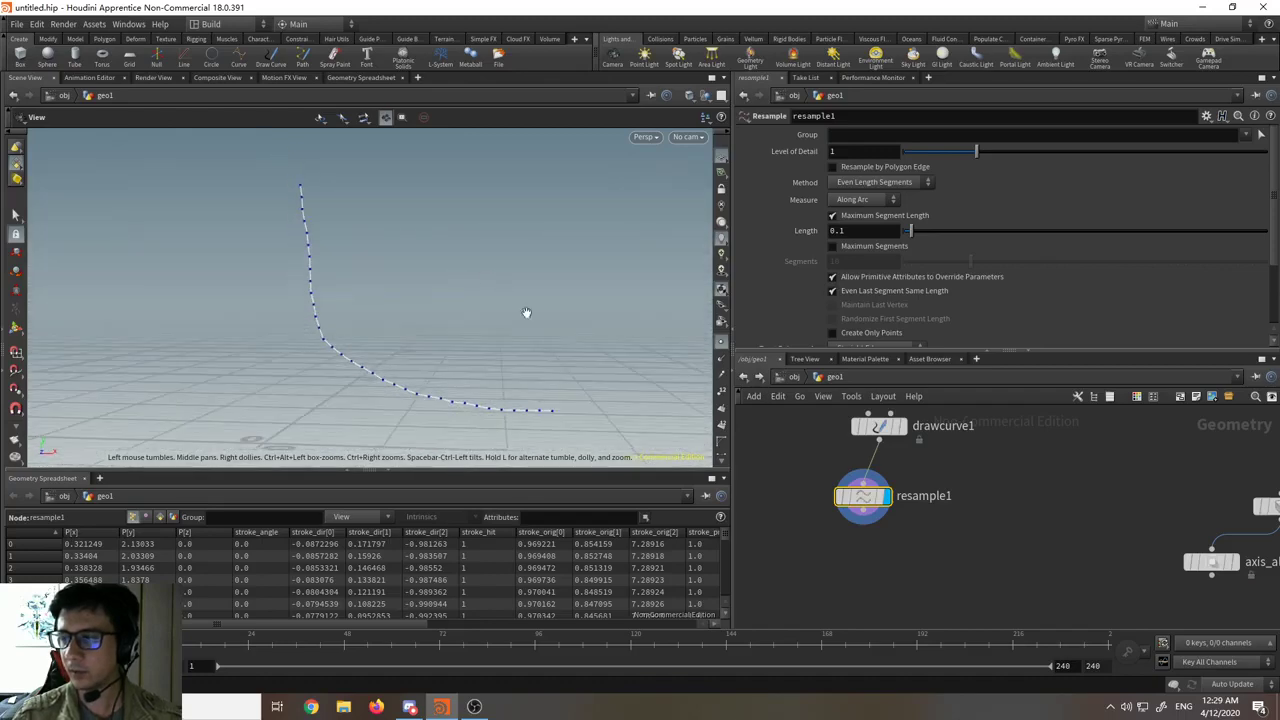
pyautogui.press('s')
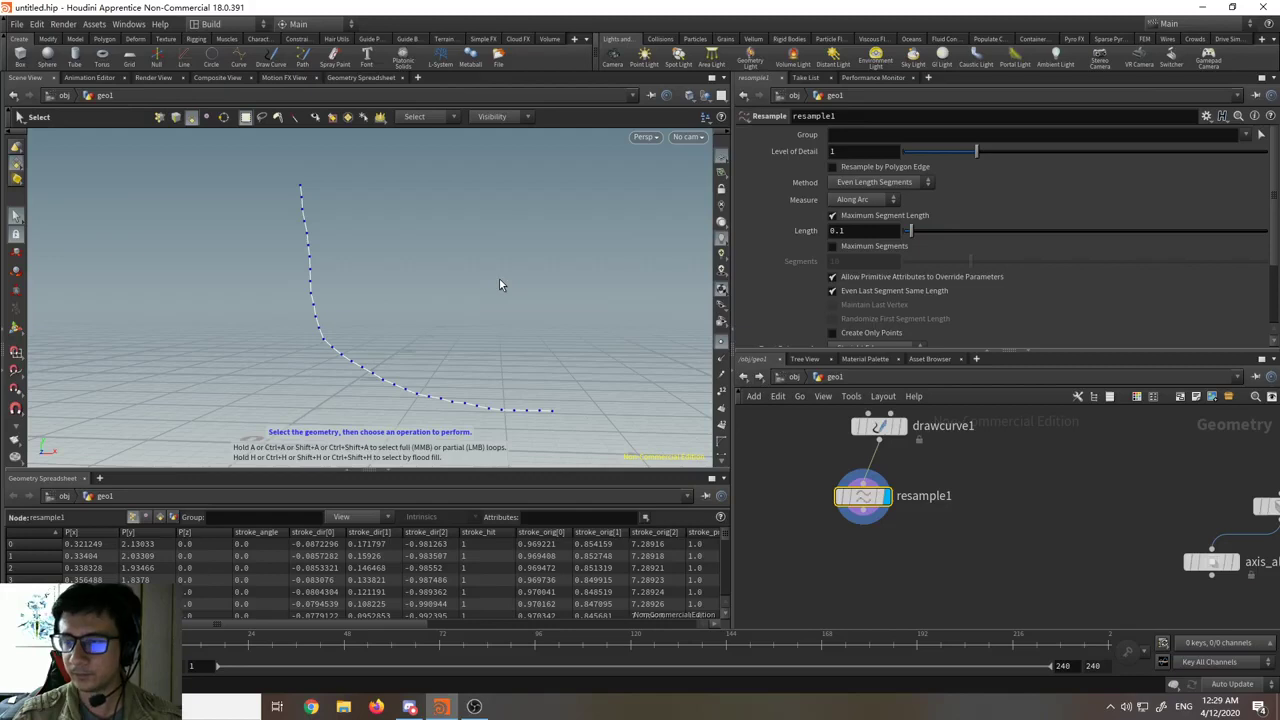
pyautogui.press('Escape')
pyautogui.moveTo(500, 357); pyautogui.dragTo(484, 318)
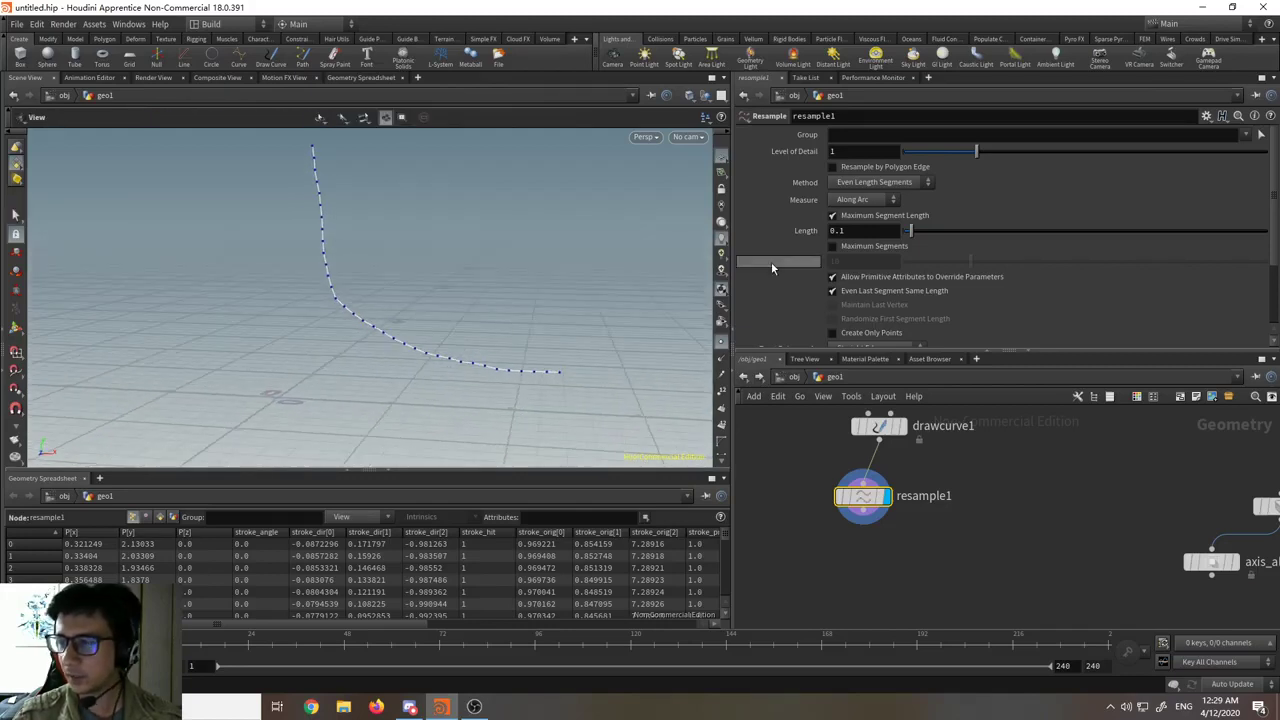
pyautogui.moveTo(912, 236)
pyautogui.mouseDown()
pyautogui.moveTo(1160, 231)
pyautogui.moveTo(900, 230)
pyautogui.moveTo(930, 232)
pyautogui.moveTo(916, 233)
pyautogui.mouseUp()
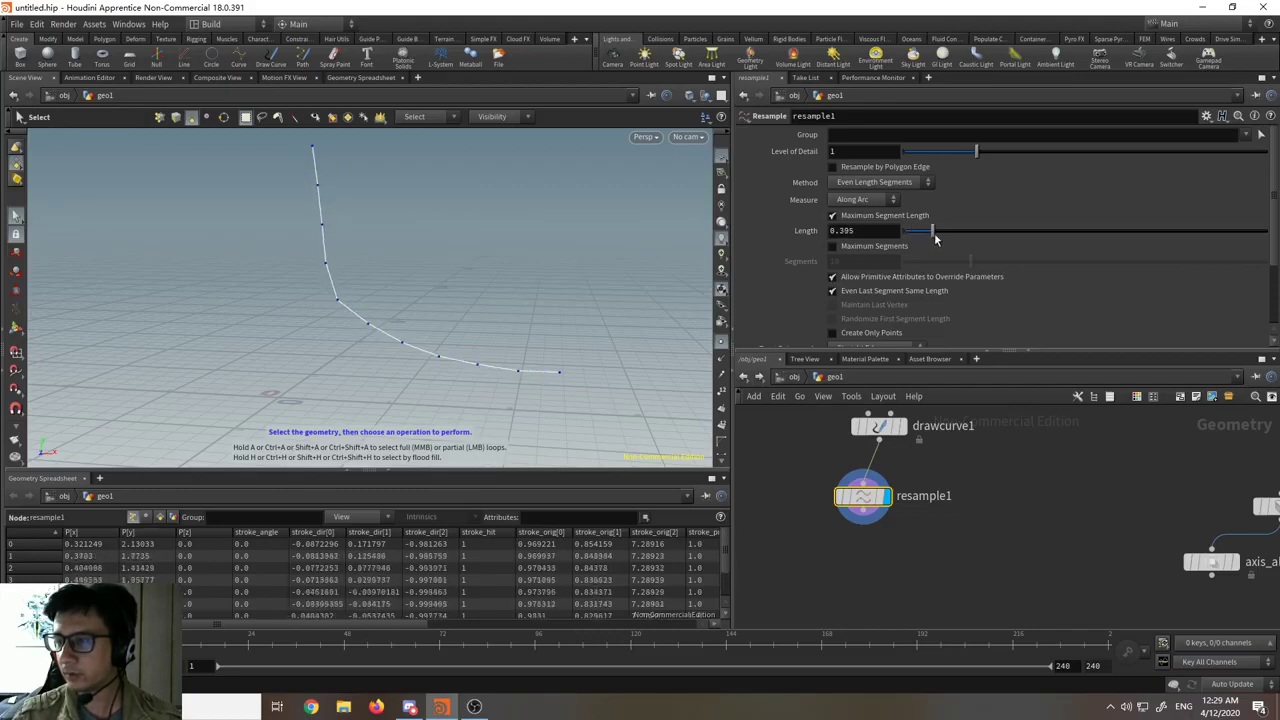
pyautogui.moveTo(934, 241)
pyautogui.mouseDown()
pyautogui.moveTo(958, 238)
pyautogui.moveTo(918, 240)
pyautogui.mouseUp()
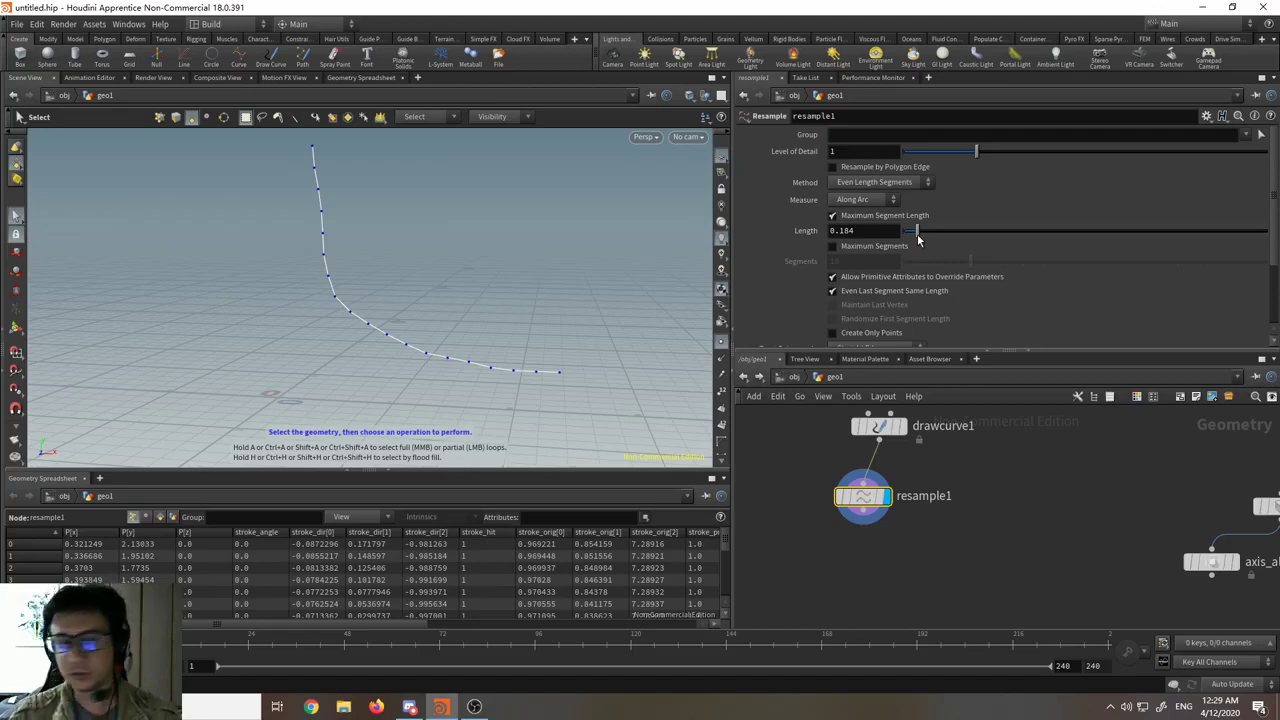
pyautogui.moveTo(918, 240)
pyautogui.mouseDown()
pyautogui.moveTo(941, 240)
pyautogui.moveTo(925, 243)
pyautogui.mouseUp()
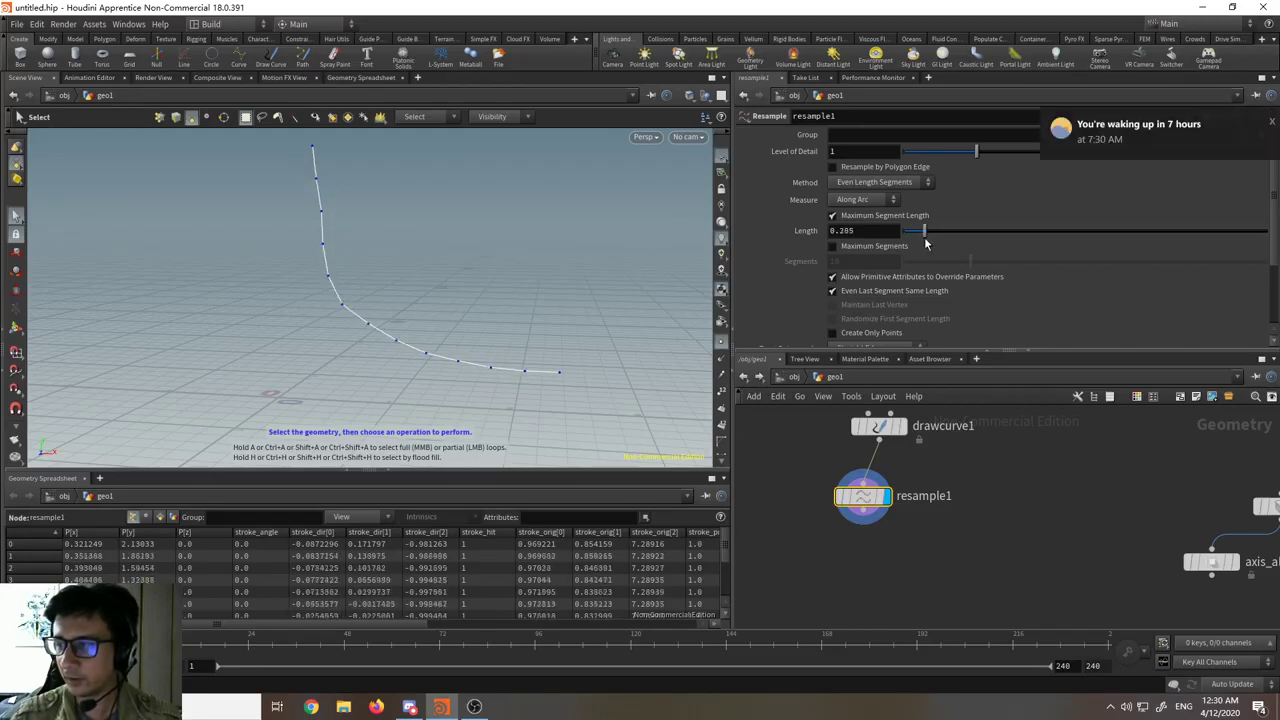
pyautogui.click(1272, 122)
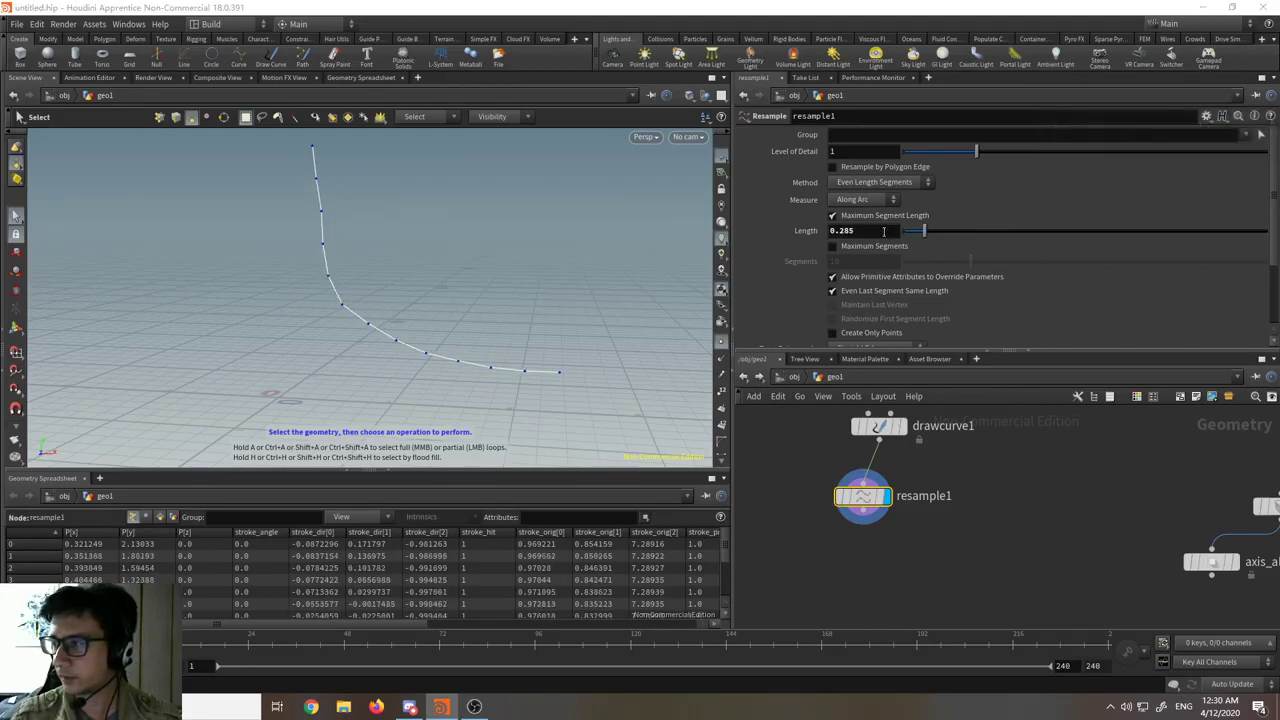
pyautogui.moveTo(924, 235); pyautogui.dragTo(917, 236)
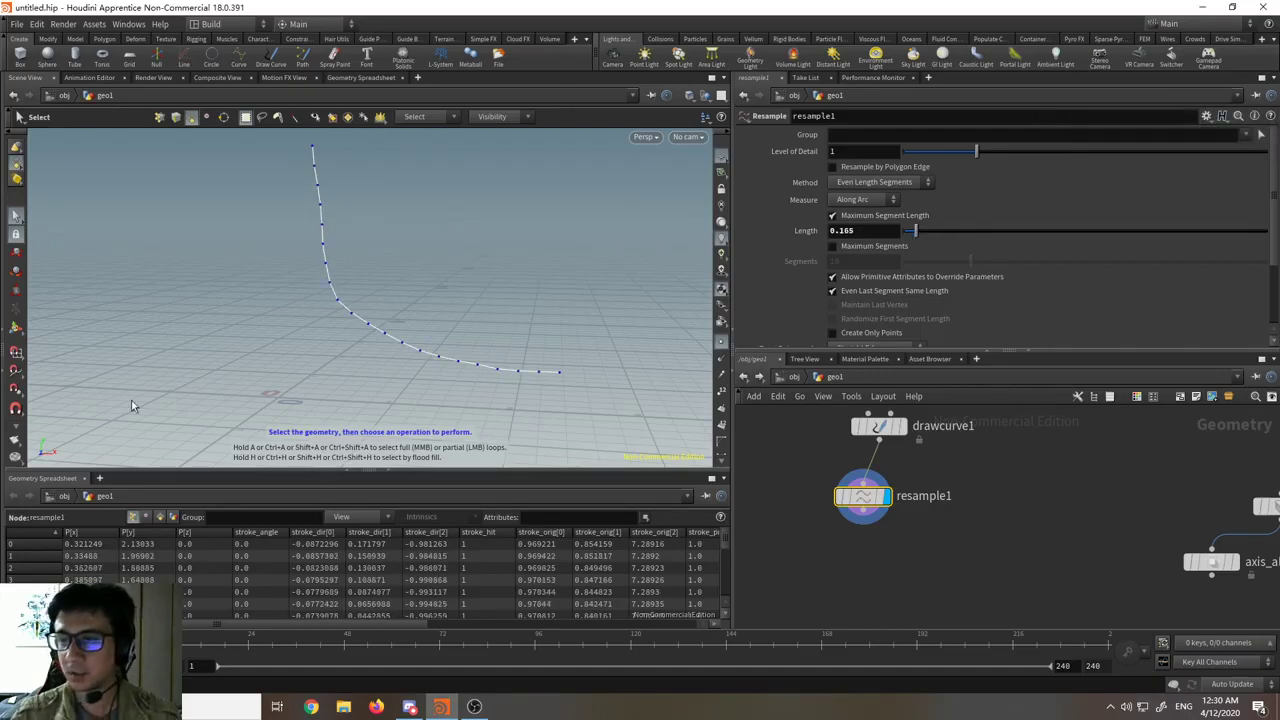
# - Display the resample1 curve with the axis_align1 box as a template wireframe and compare their positions
pyautogui.keyDown('alt'); pyautogui.moveTo(430, 337); pyautogui.dragTo(403, 299); pyautogui.keyUp('alt')
pyautogui.moveTo(1028, 546); pyautogui.dragTo(933, 523, button='middle')
pyautogui.scroll(-2, 933, 523)
pyautogui.moveTo(900, 524); pyautogui.dragTo(906, 453)
pyautogui.click(977, 470)
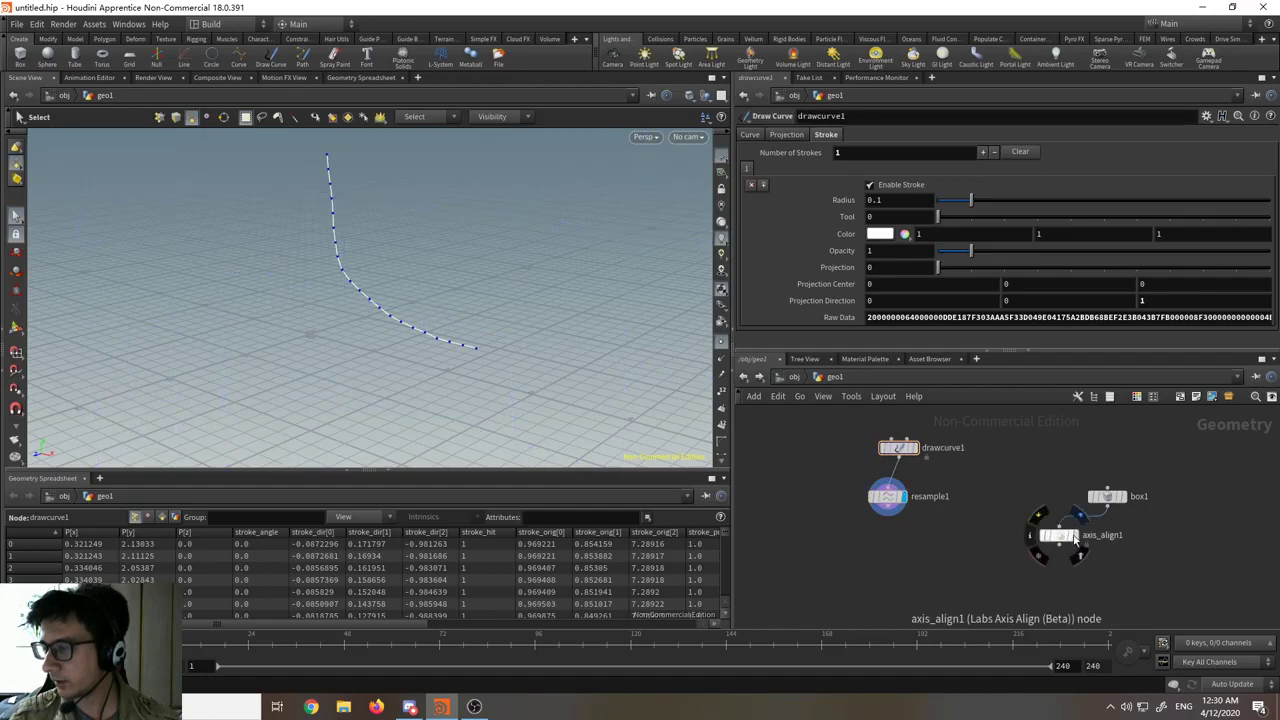
pyautogui.click(1075, 537)
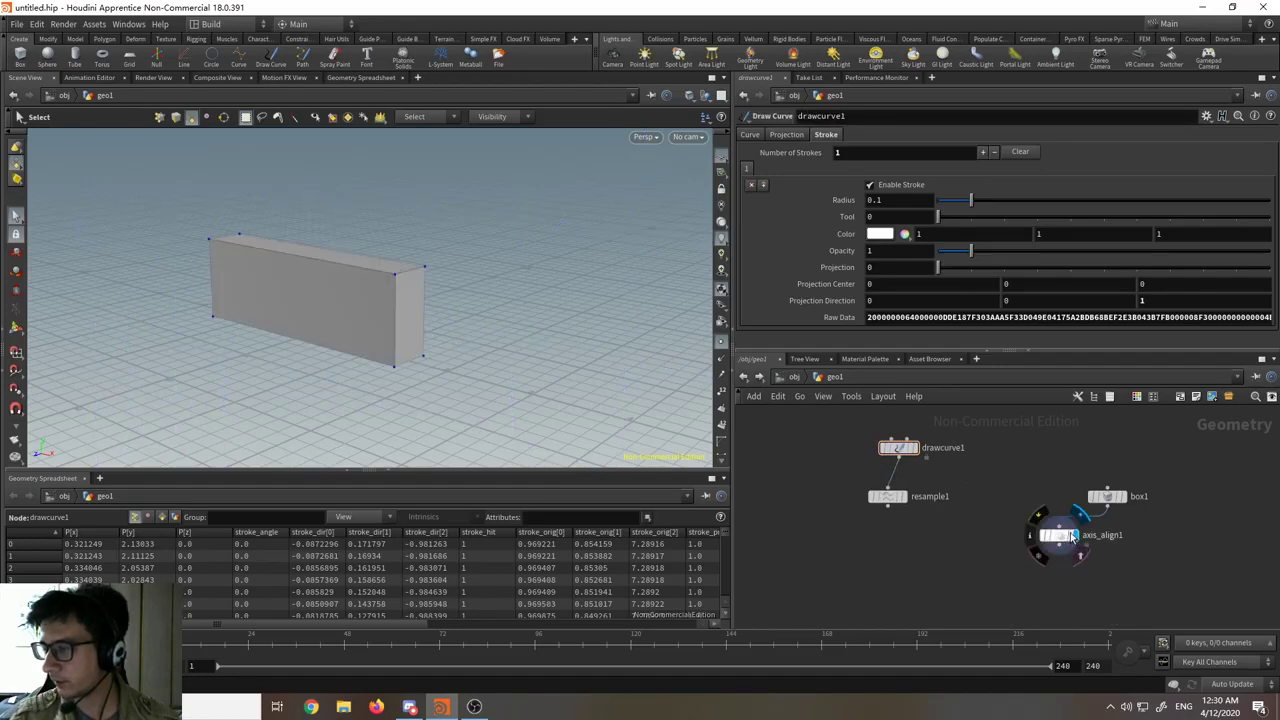
pyautogui.click(888, 497)
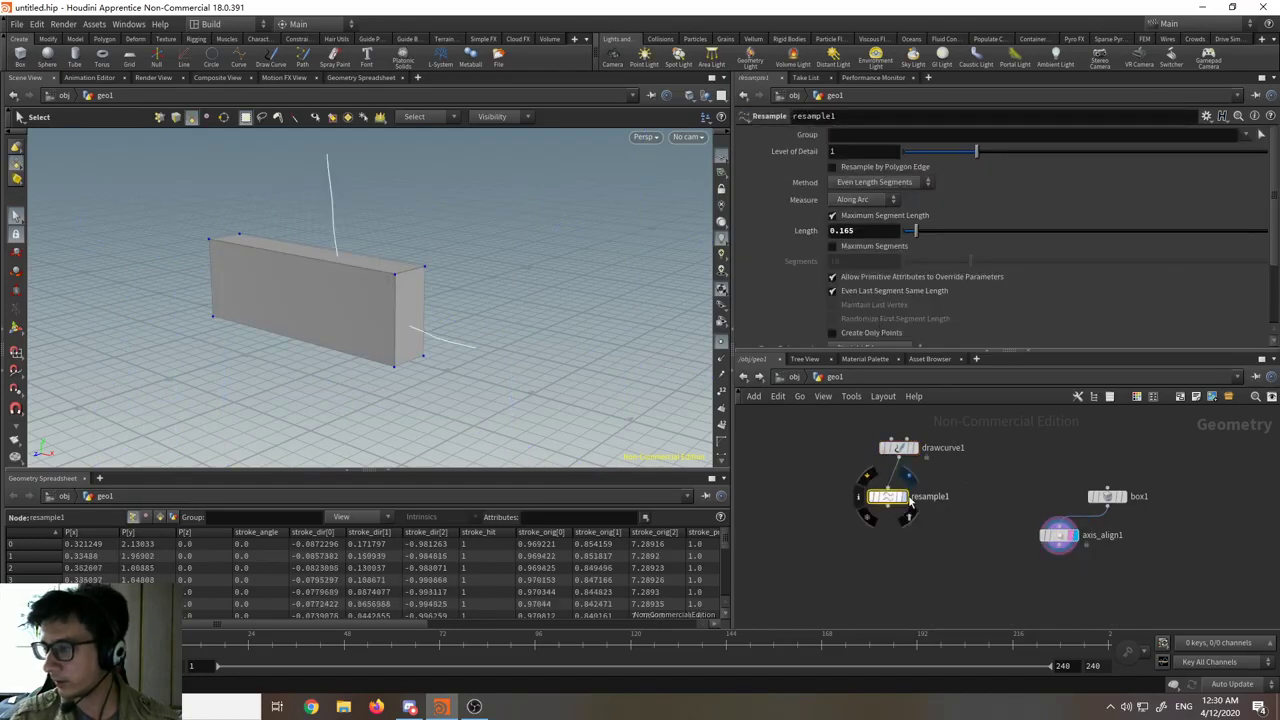
pyautogui.click(903, 496)
pyautogui.keyDown('alt'); pyautogui.moveTo(306, 291); pyautogui.dragTo(381, 295); pyautogui.keyUp('alt')
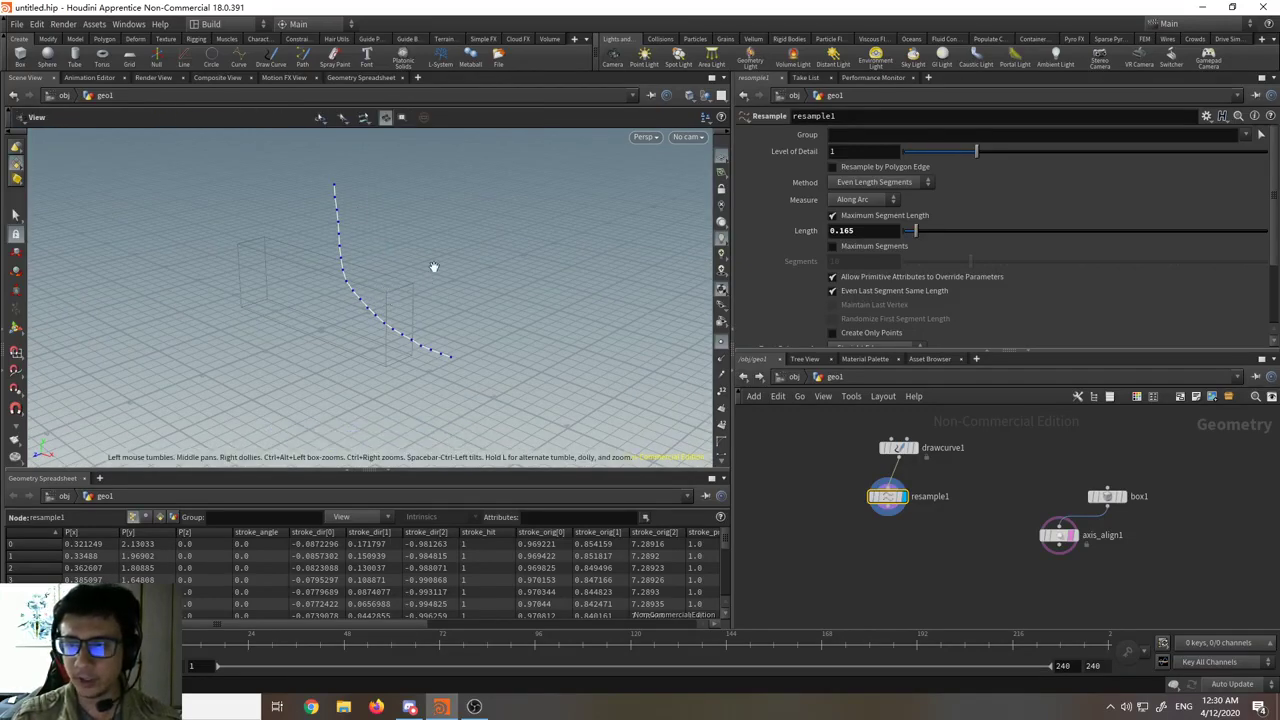
pyautogui.keyDown('alt'); pyautogui.moveTo(434, 266); pyautogui.dragTo(426, 331); pyautogui.keyUp('alt')
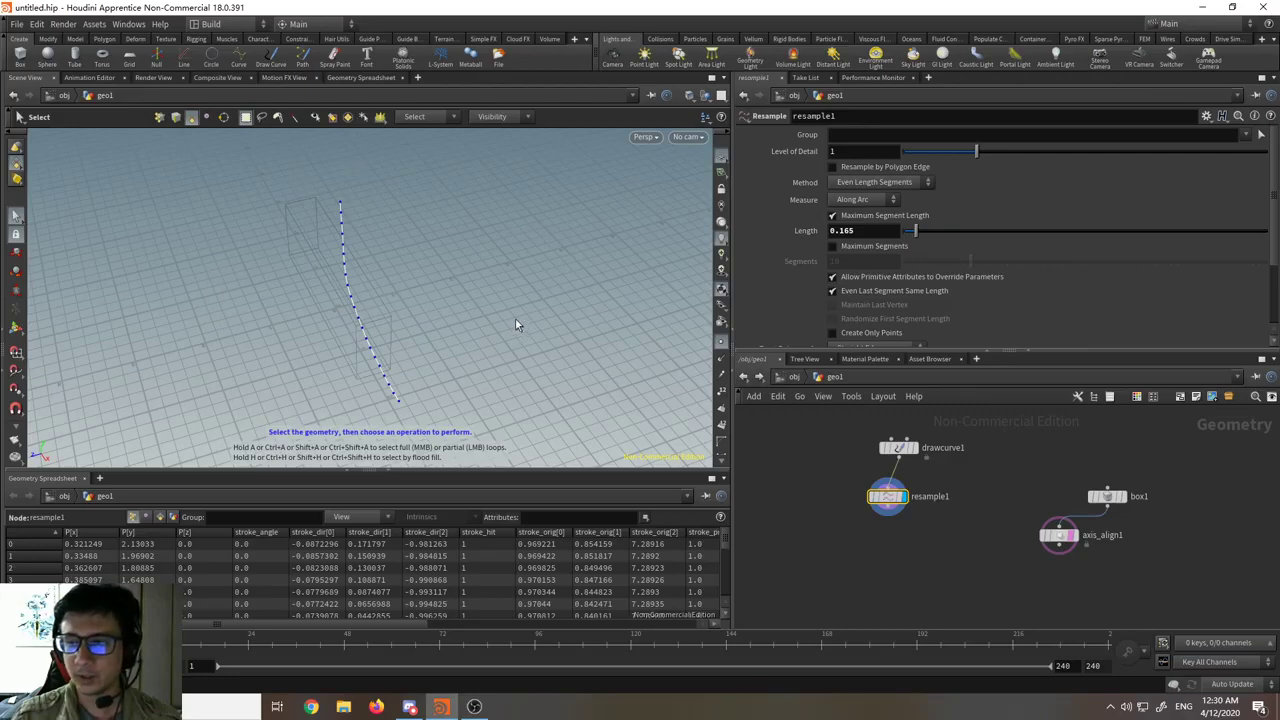
# - Add a PolyExtrude node below resample1
pyautogui.keyDown('alt'); pyautogui.moveTo(516, 325); pyautogui.dragTo(437, 335); pyautogui.keyUp('alt')
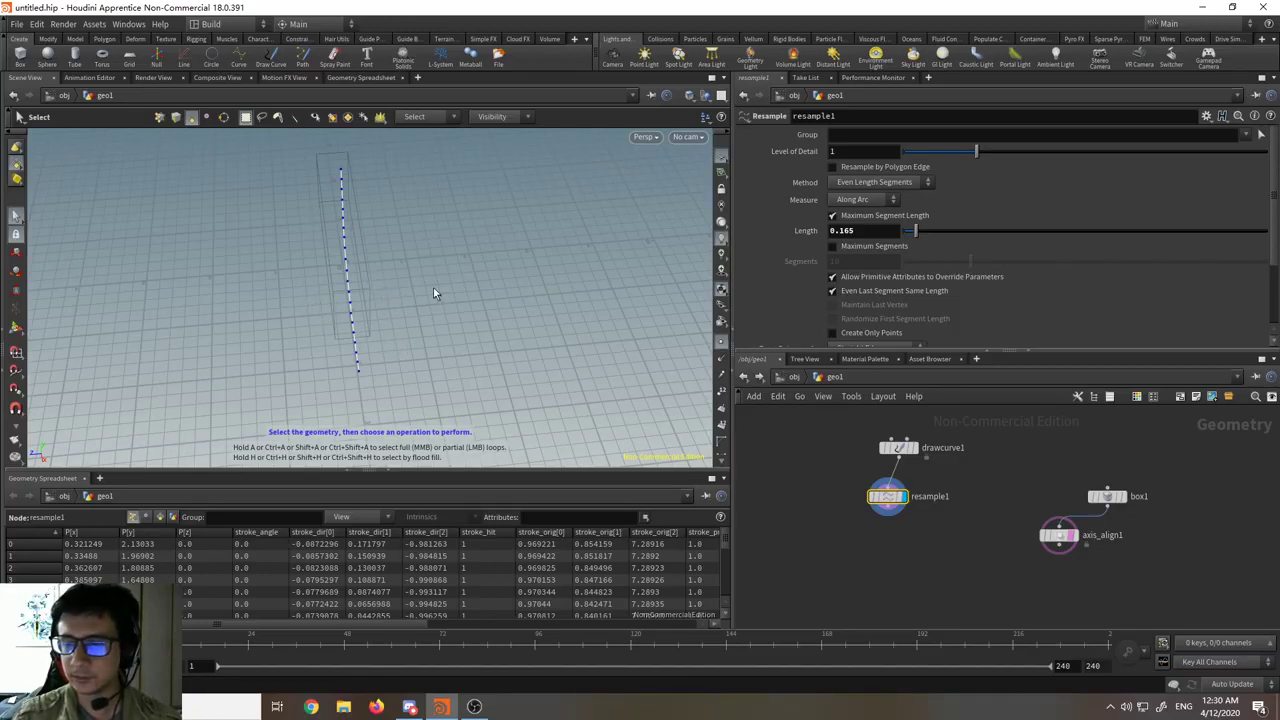
pyautogui.press('space')
pyautogui.moveTo(449, 337); pyautogui.dragTo(412, 260)
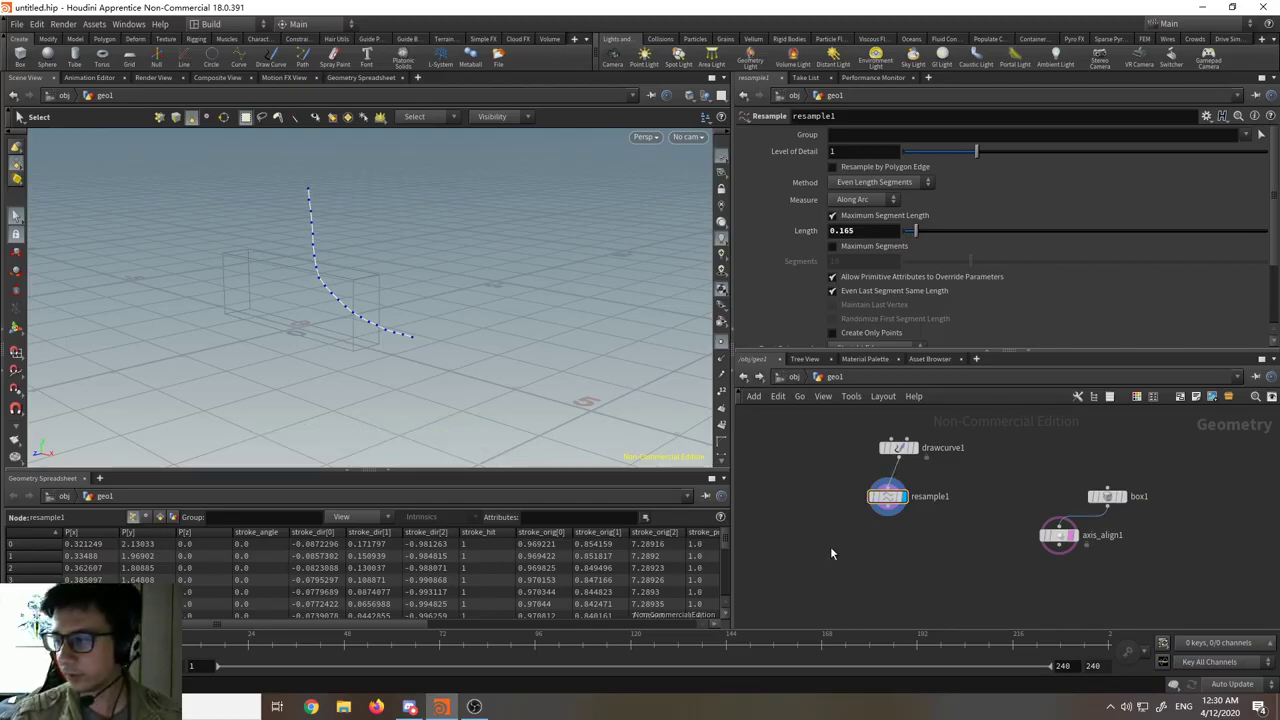
pyautogui.press('Tab')
pyautogui.write('poly')
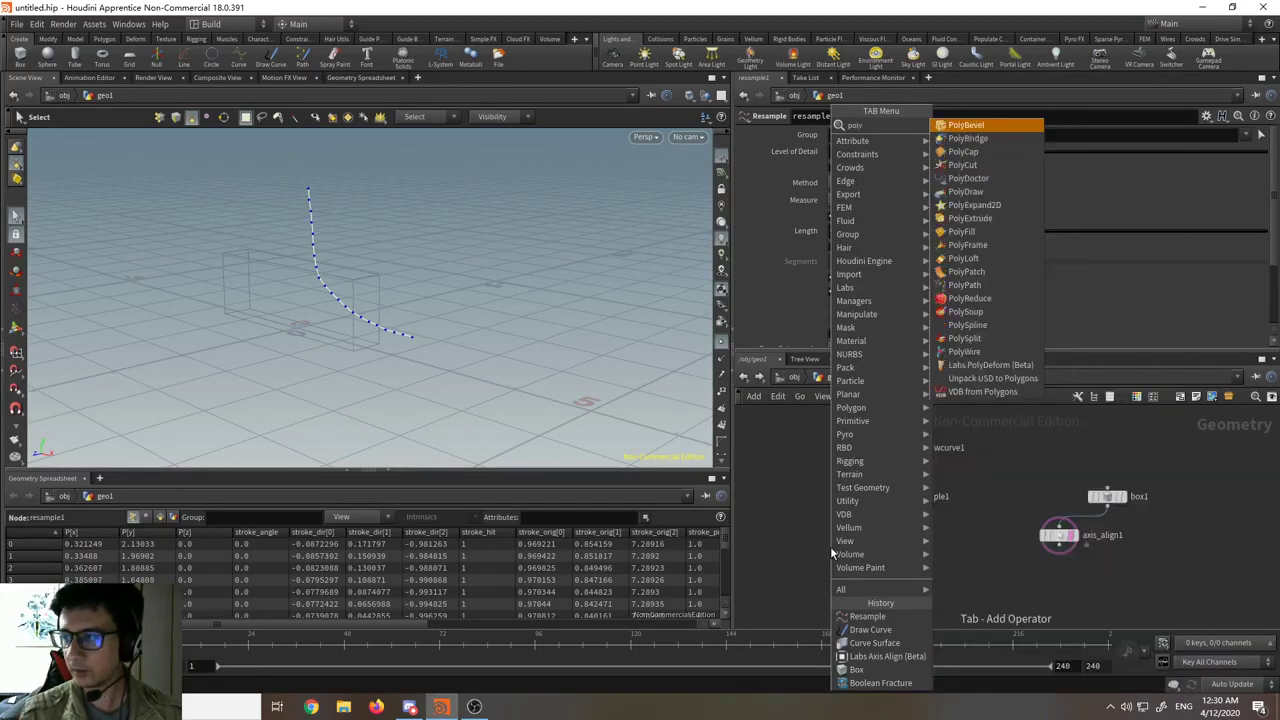
pyautogui.write(' ex')
pyautogui.press('Return')
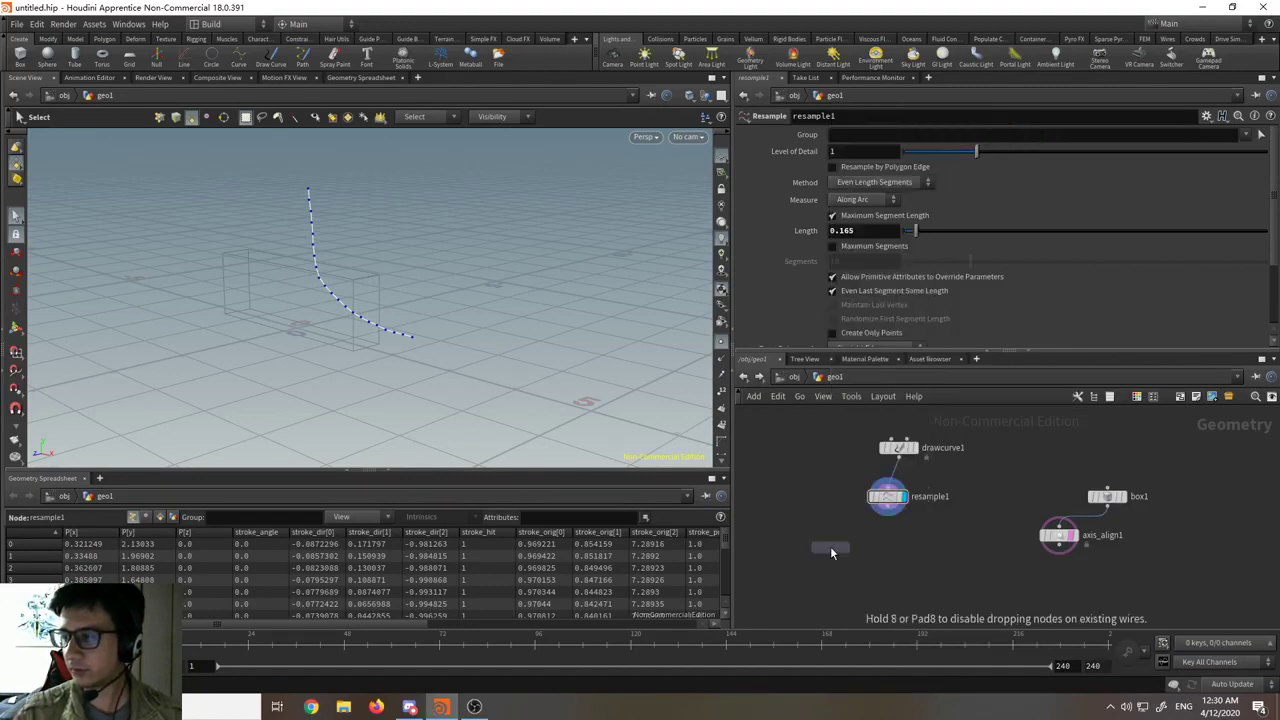
pyautogui.click(820, 566)
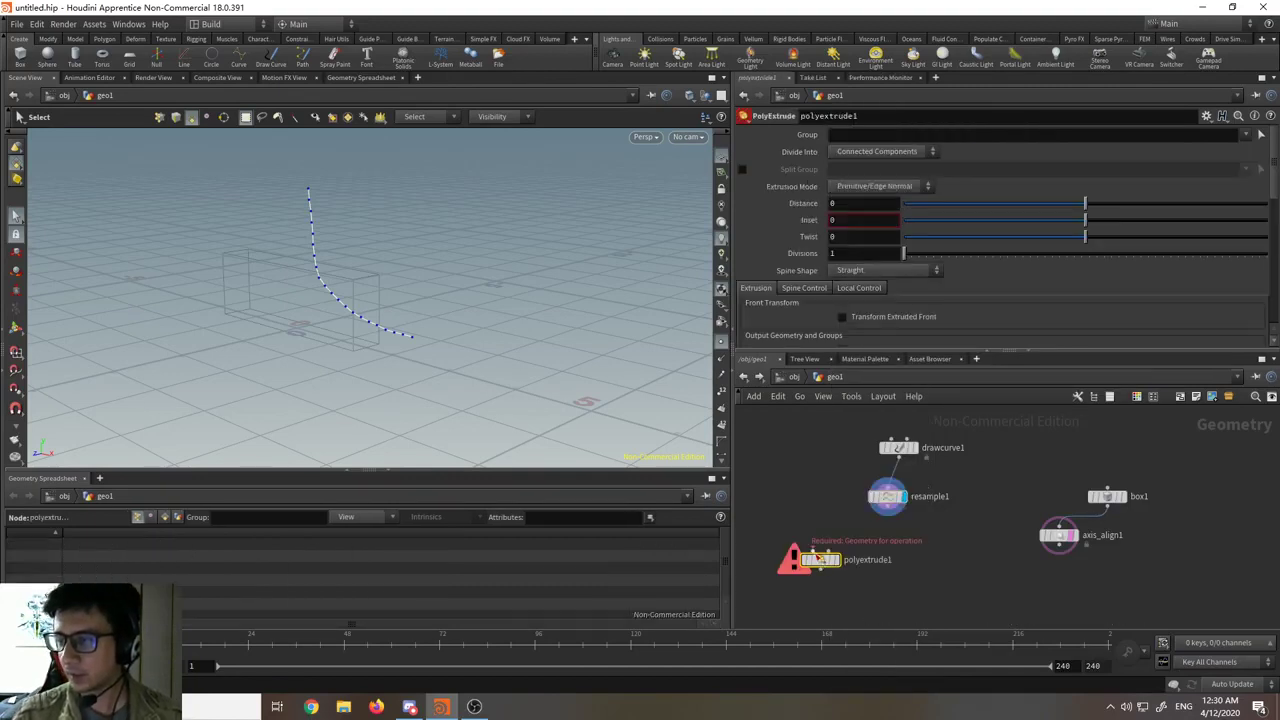
# - Feed resample1 into the first input of polyextrude1 and display the polyextrude1 result
pyautogui.scroll(2, 812, 558)
pyautogui.scroll(1, 814, 553)
pyautogui.scroll(-2, 814, 553)
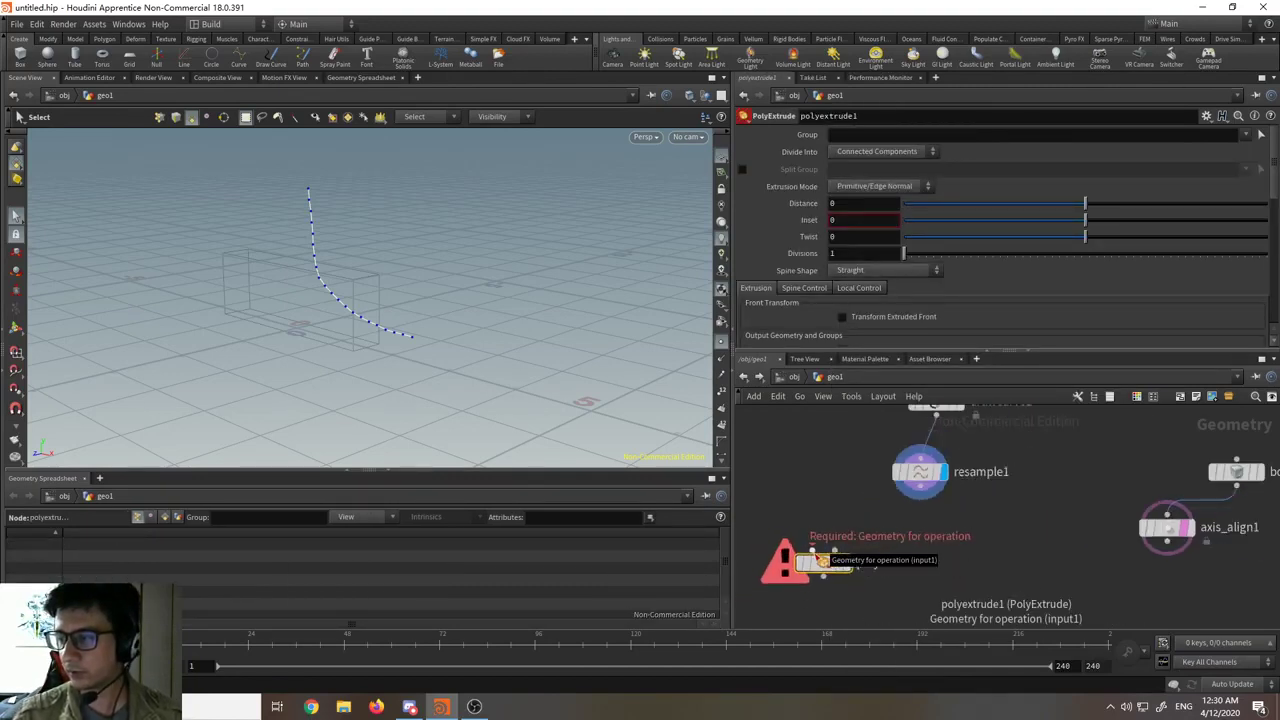
pyautogui.scroll(1, 814, 553)
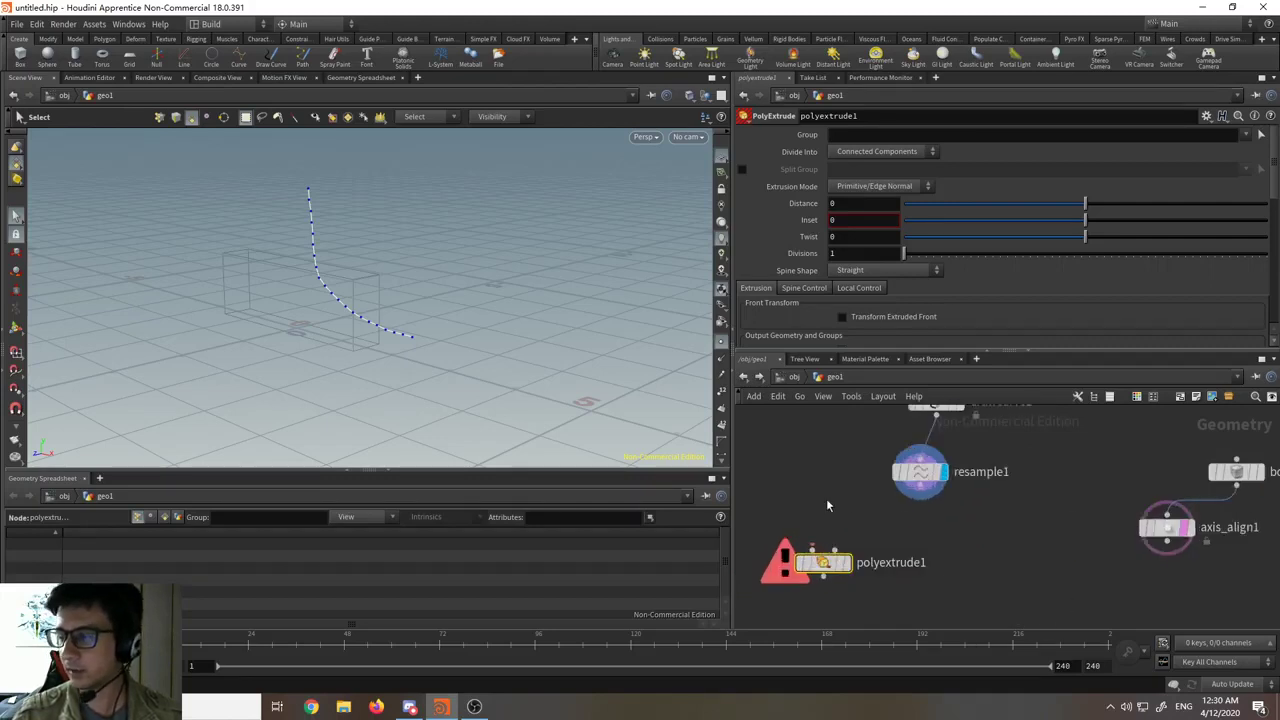
pyautogui.moveTo(826, 498); pyautogui.dragTo(846, 513, button='middle')
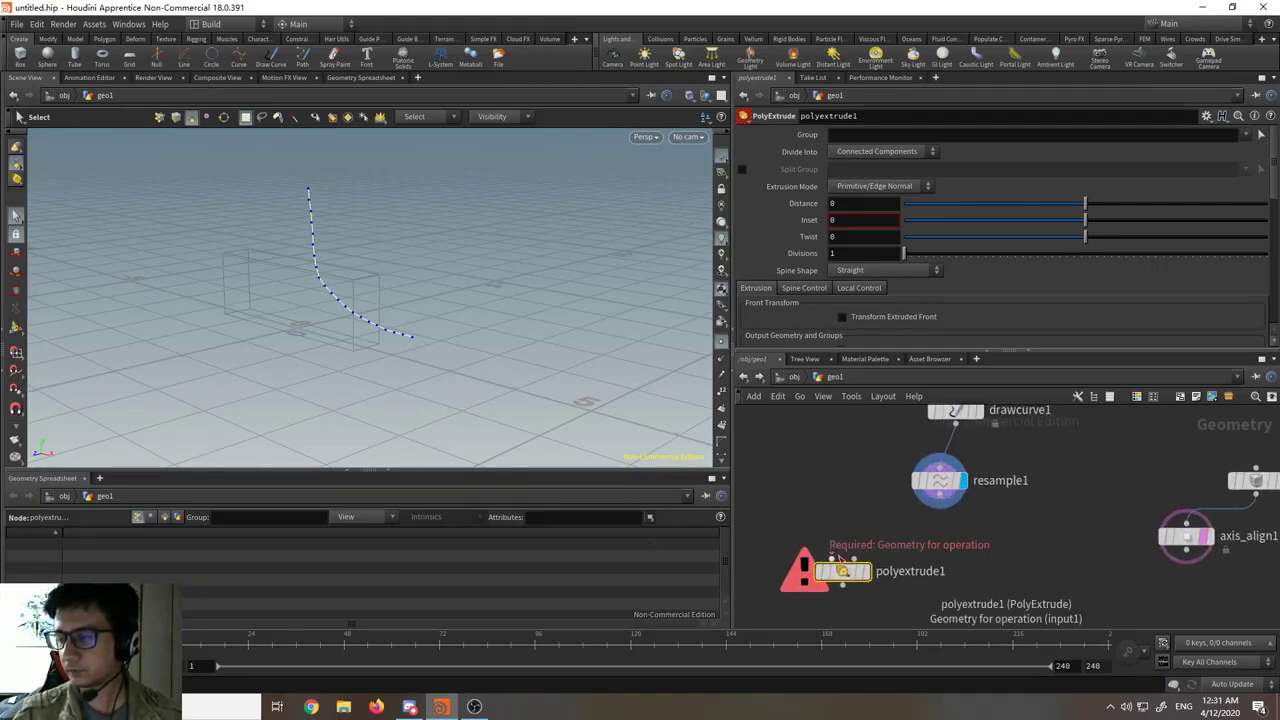
pyautogui.moveTo(839, 558); pyautogui.dragTo(946, 505)
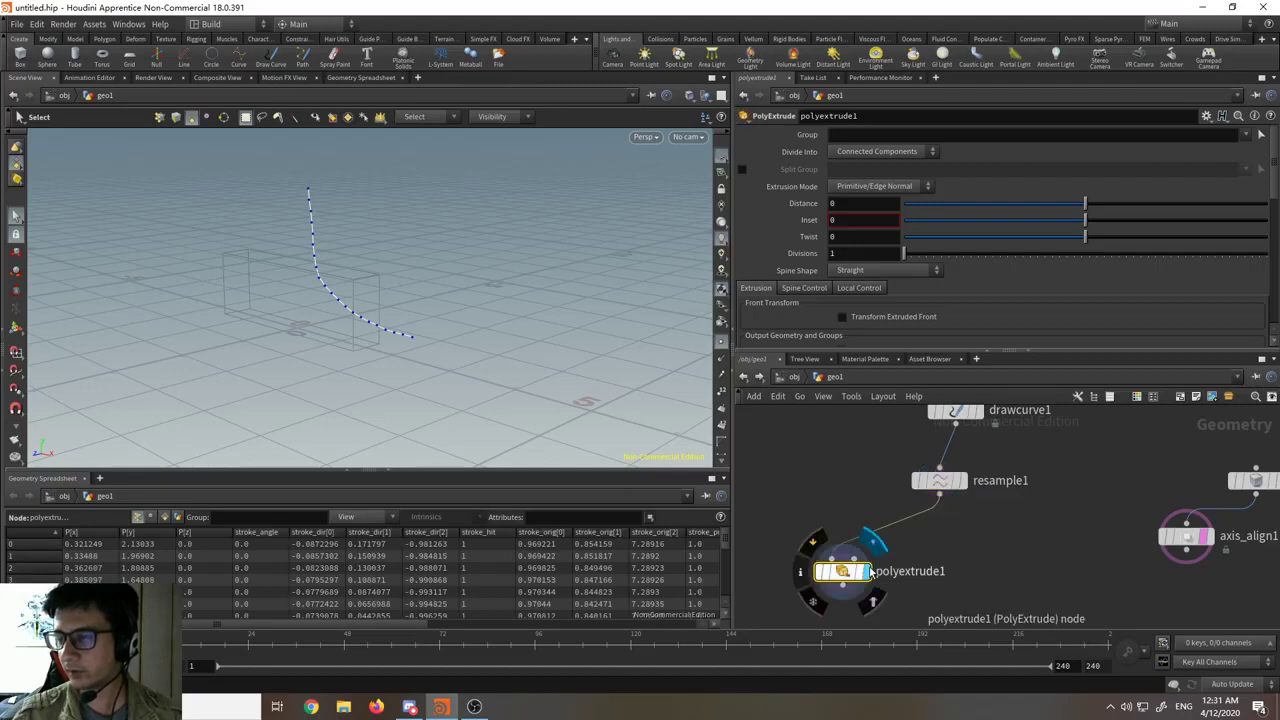
# - Set the extrusion distance of polyextrude1 to 1 so the curve becomes a strip, and inspect it closely
pyautogui.press('Escape')
pyautogui.moveTo(452, 342); pyautogui.dragTo(531, 351, button='middle')
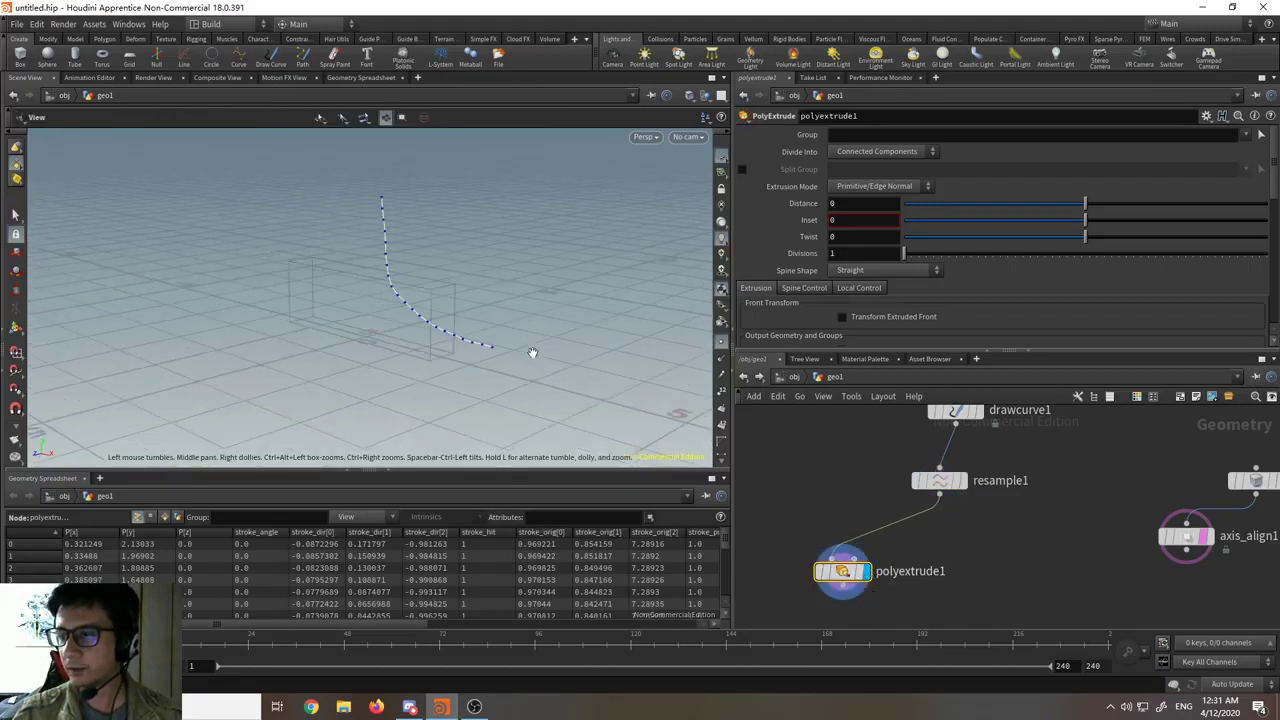
pyautogui.scroll(3, 529, 344)
pyautogui.moveTo(528, 344); pyautogui.dragTo(451, 297)
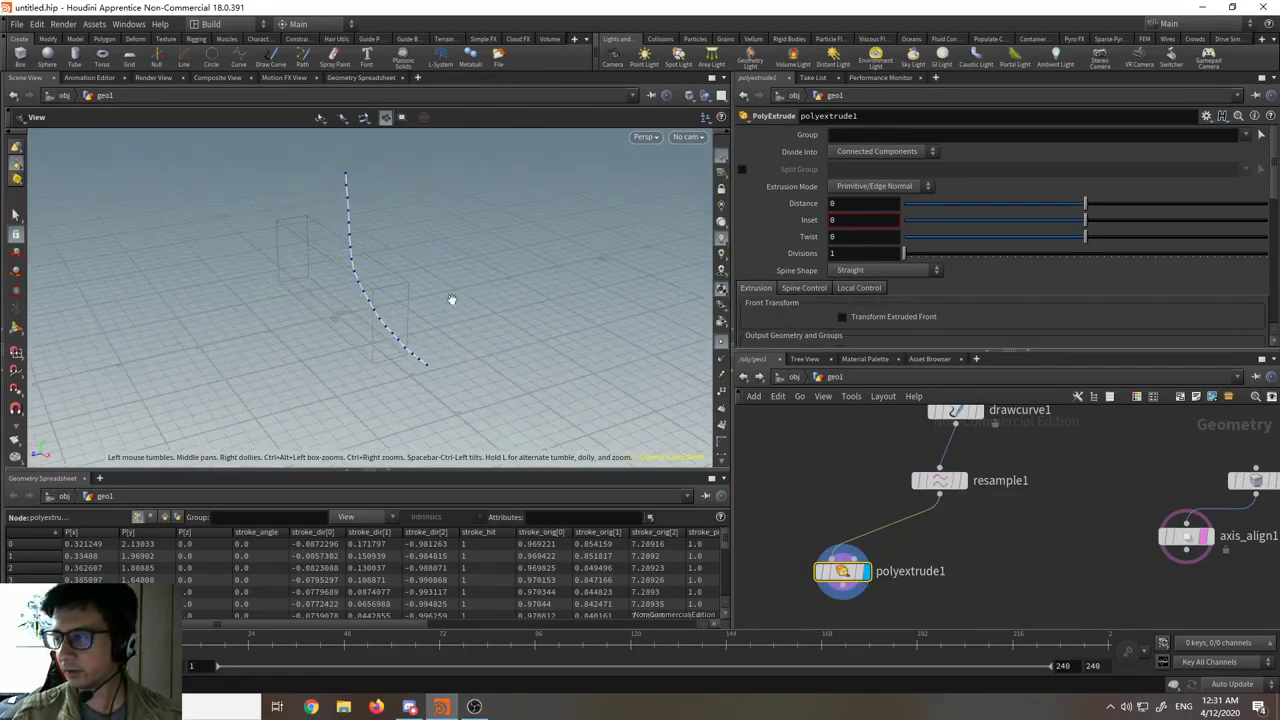
pyautogui.press('s')
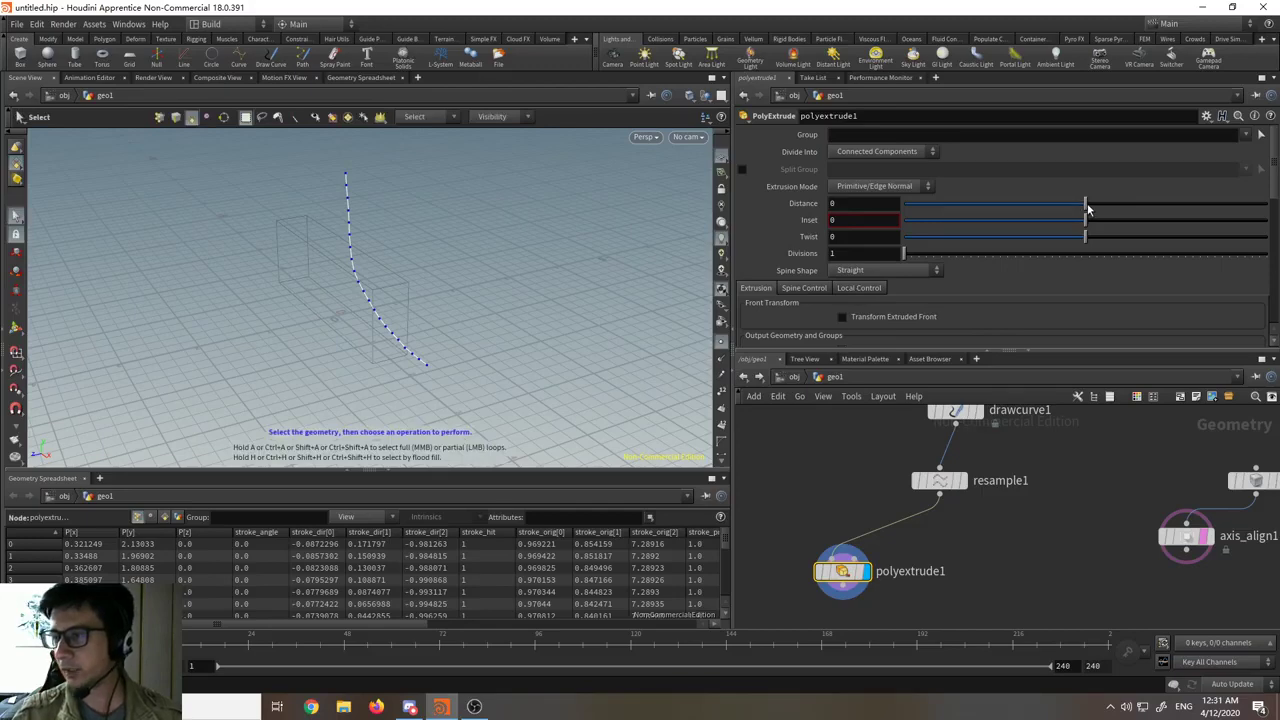
pyautogui.moveTo(1088, 208); pyautogui.dragTo(1266, 208)
pyautogui.press('Escape')
pyautogui.moveTo(463, 323); pyautogui.dragTo(631, 240)
pyautogui.moveTo(517, 294); pyautogui.dragTo(514, 110, button='right')
# - Show the primitive attributes of polyextrude1, examine the strip from the side, and try another extrusion distance before undoing that change
pyautogui.click(165, 517)
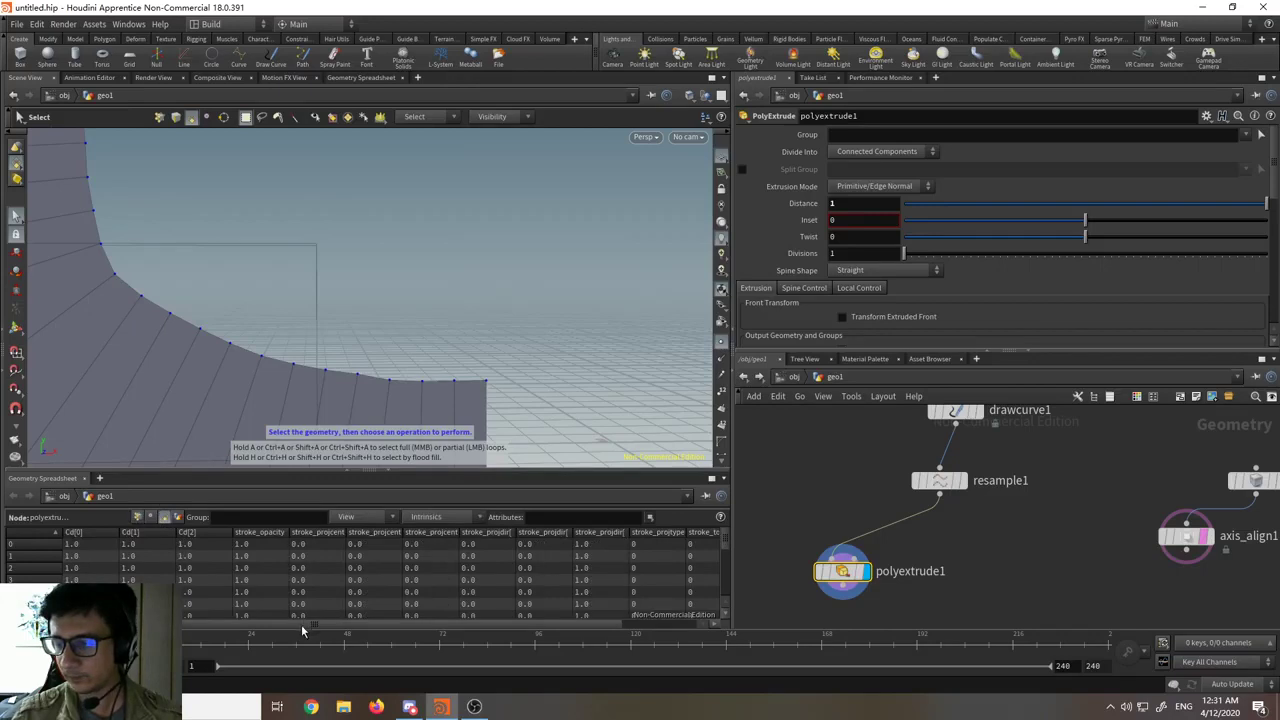
pyautogui.press('Escape')
pyautogui.moveTo(369, 309); pyautogui.dragTo(519, 360)
pyautogui.moveTo(446, 303); pyautogui.dragTo(508, 317)
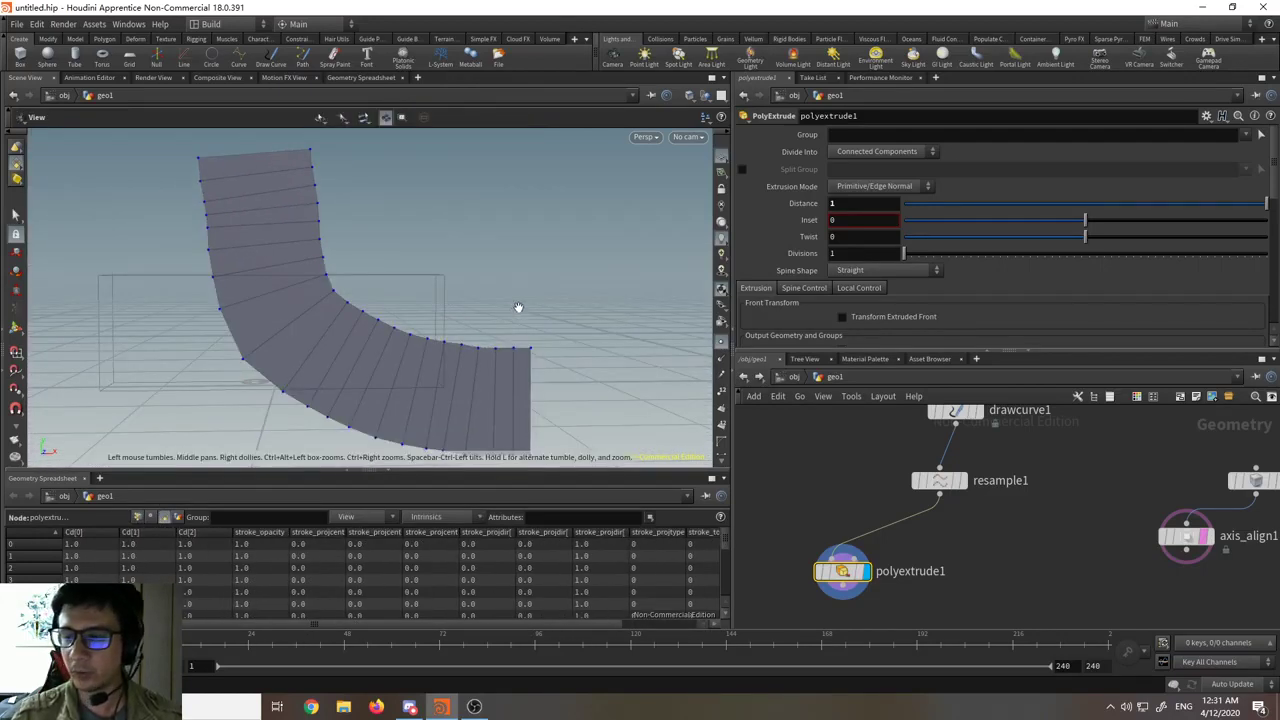
pyautogui.moveTo(609, 291); pyautogui.dragTo(577, 297)
pyautogui.press('s')
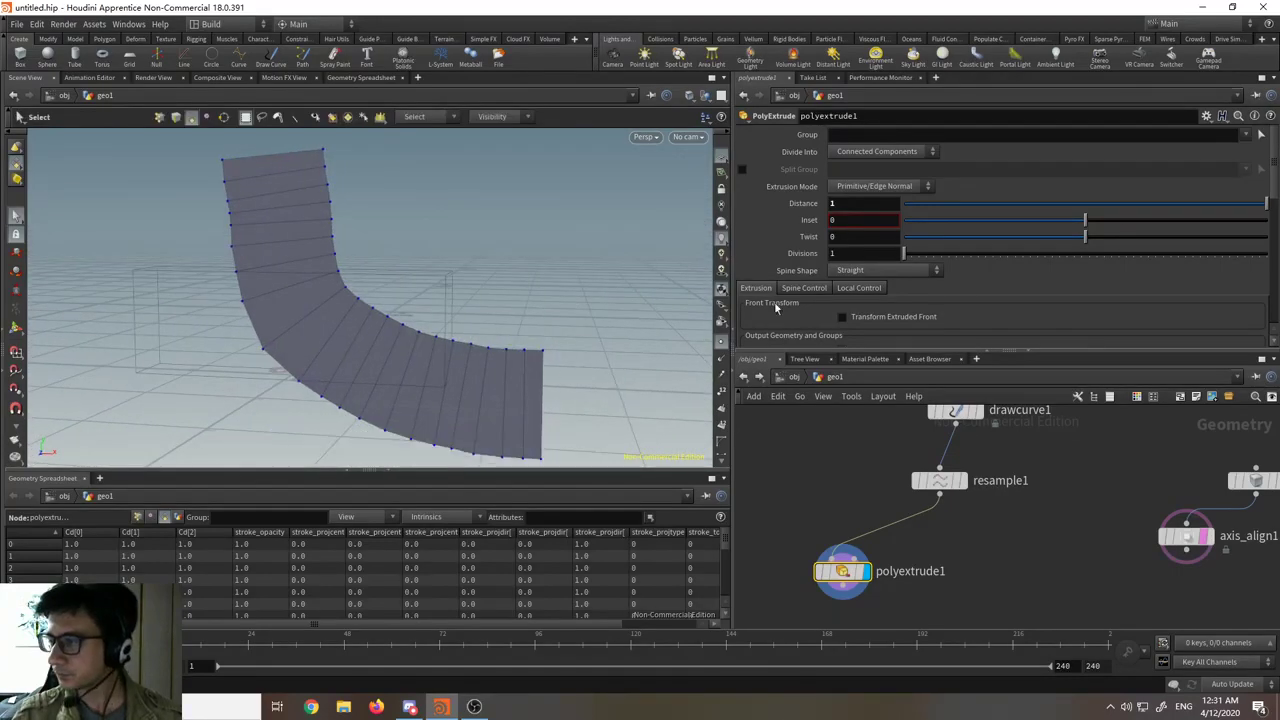
pyautogui.moveTo(1175, 207); pyautogui.dragTo(1090, 218)
pyautogui.hotkey('ctrl', 'z')
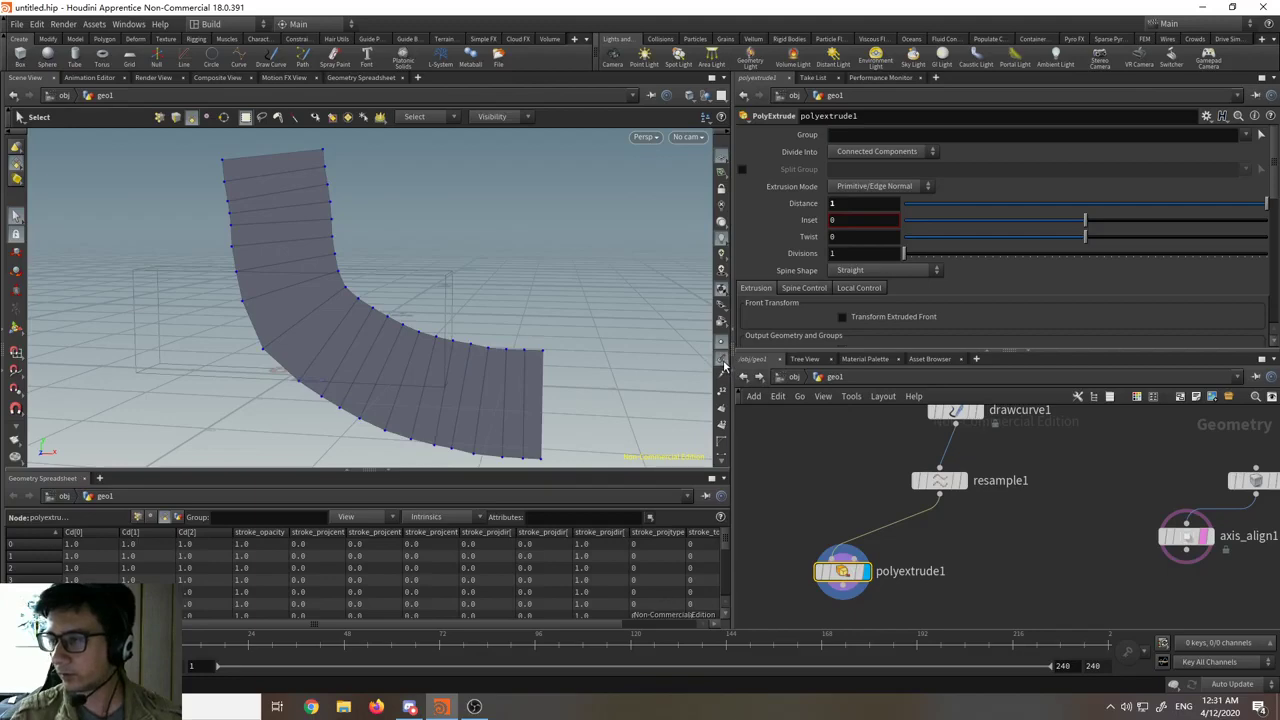
# - Display the point normals and examine their direction on both sides of the extruded strip
pyautogui.press('Escape')
pyautogui.moveTo(511, 333); pyautogui.dragTo(452, 358)
pyautogui.moveTo(450, 284); pyautogui.dragTo(437, 281)
pyautogui.moveTo(437, 281); pyautogui.dragTo(329, 558, button='right')
pyautogui.moveTo(378, 402); pyautogui.dragTo(317, 318)
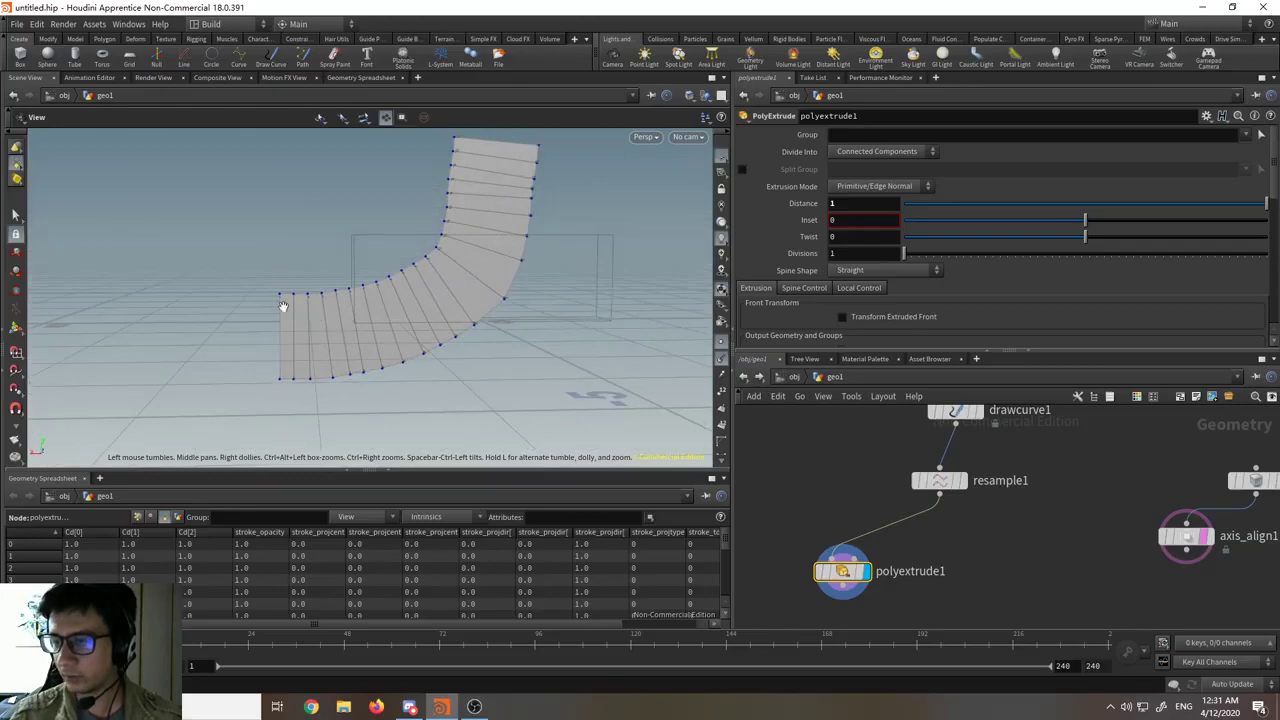
pyautogui.moveTo(484, 300); pyautogui.dragTo(663, 337)
pyautogui.press('s')
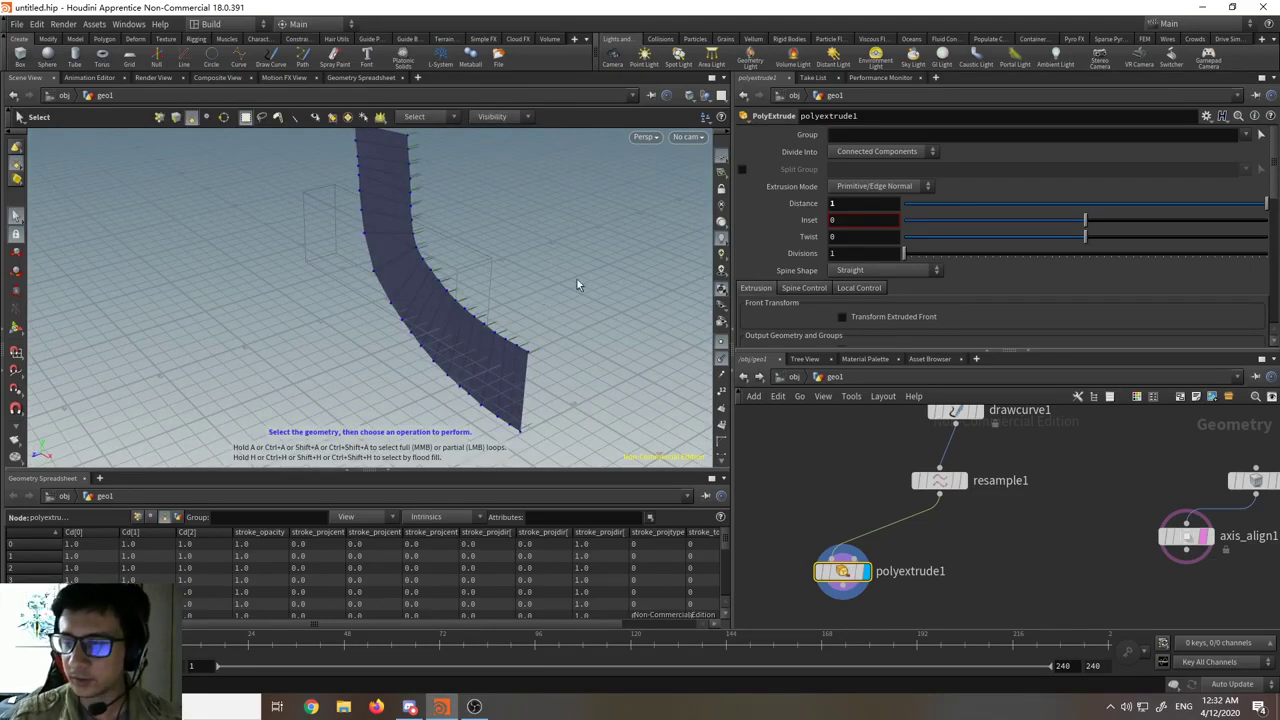
pyautogui.keyDown('alt'); pyautogui.moveTo(566, 277); pyautogui.dragTo(394, 268); pyautogui.keyUp('alt')
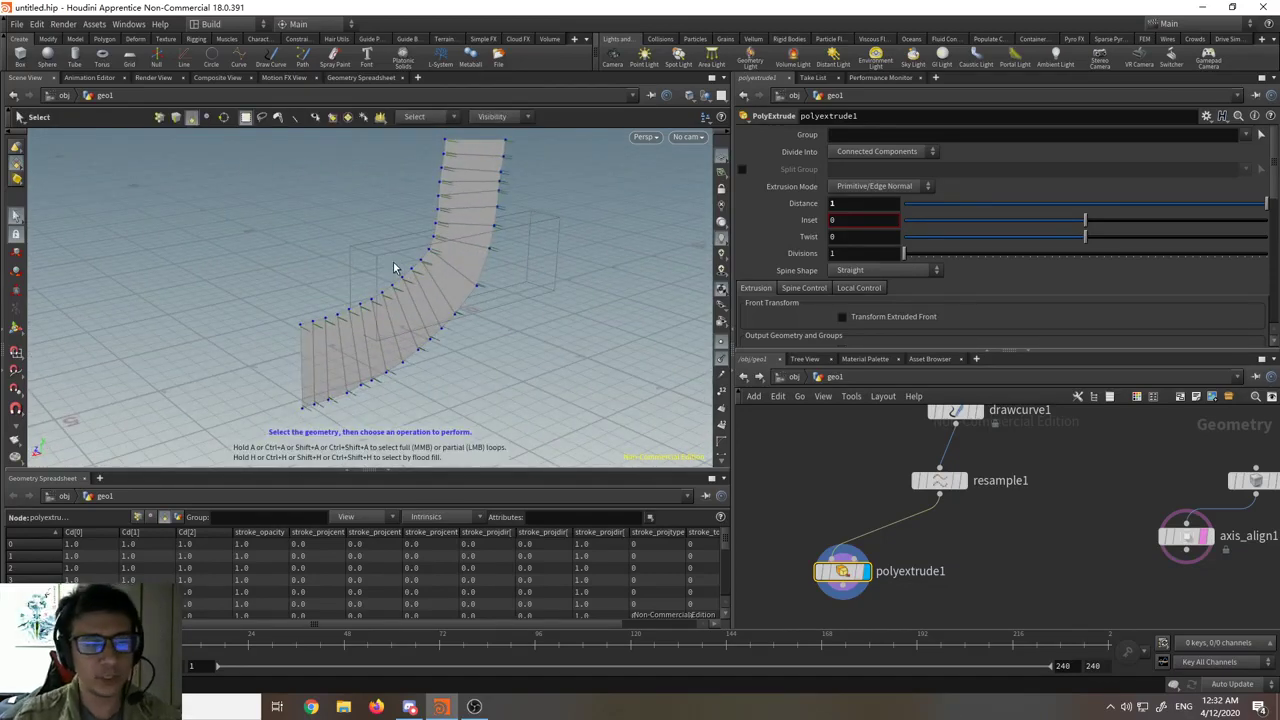
# - Line up resample1 directly above polyextrude1 and move both nodes away from drawcurve1 to free space between them
pyautogui.moveTo(958, 530); pyautogui.dragTo(981, 532, button='middle')
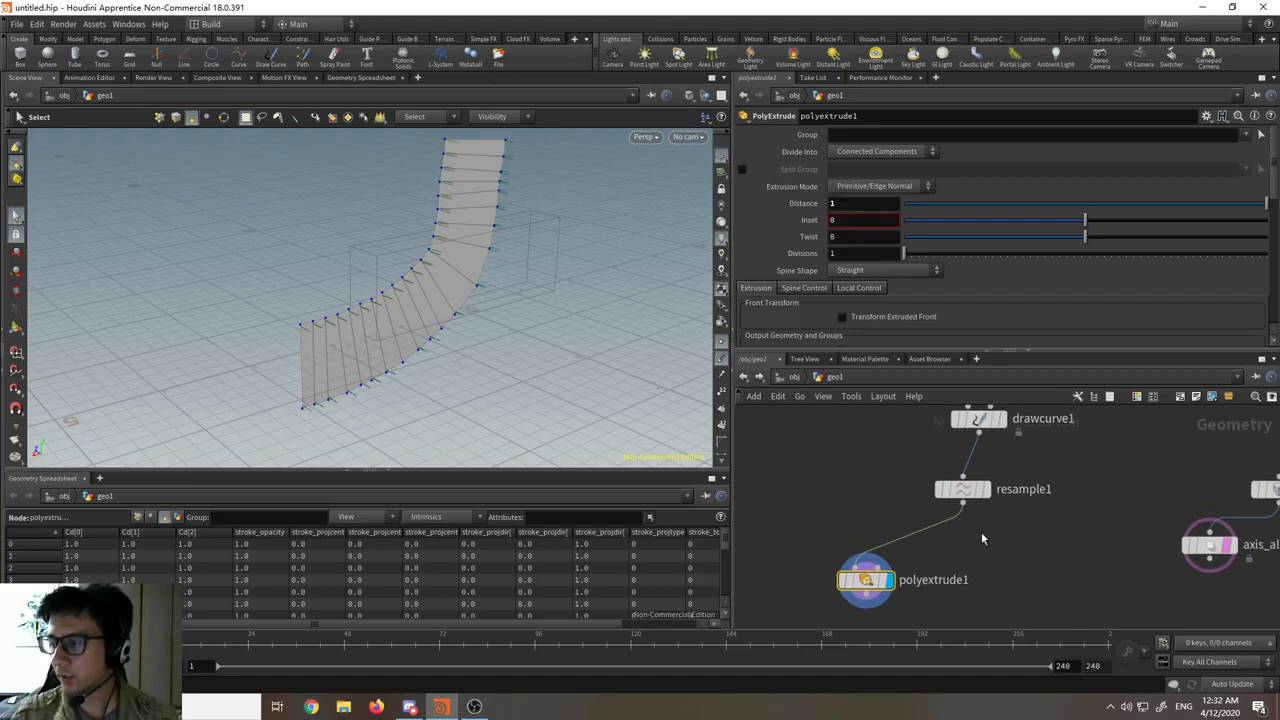
pyautogui.moveTo(963, 490); pyautogui.dragTo(868, 528)
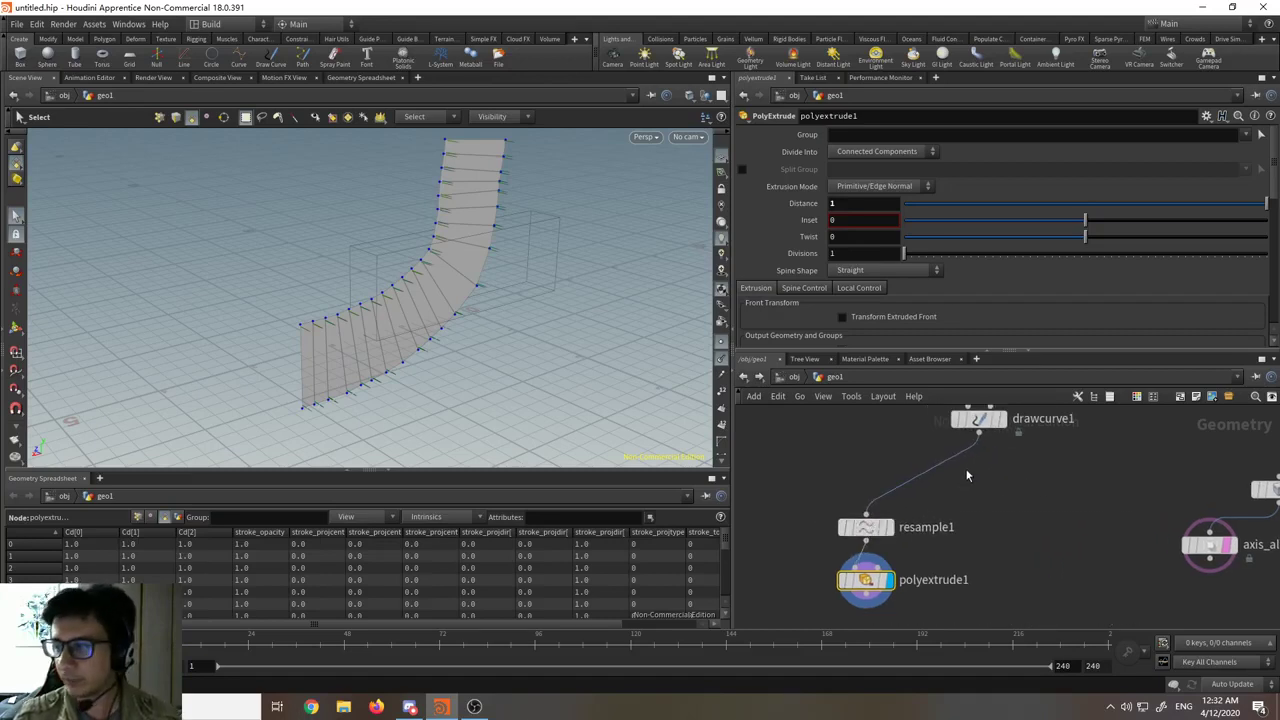
pyautogui.moveTo(993, 523); pyautogui.dragTo(781, 586)
pyautogui.click(950, 481)
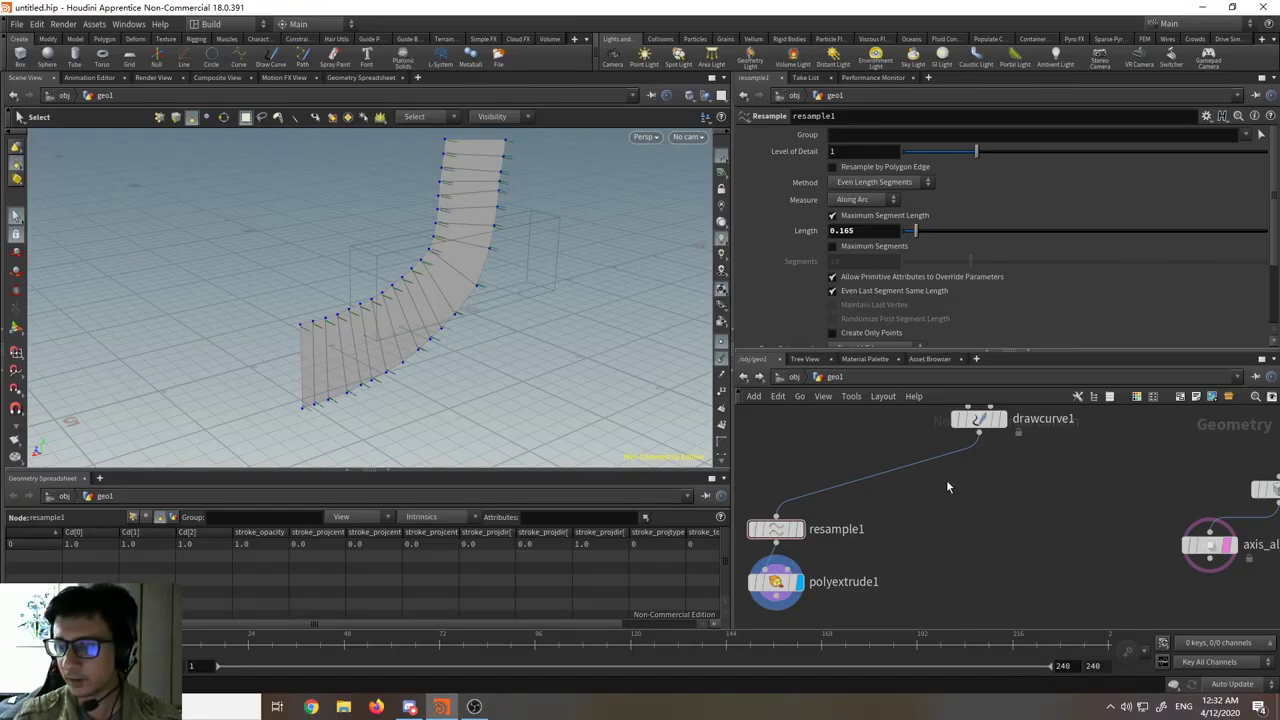
# - Insert an Attribute Wrangle node on the wire between drawcurve1 and resample1 and display its output
pyautogui.moveTo(948, 487); pyautogui.dragTo(853, 456)
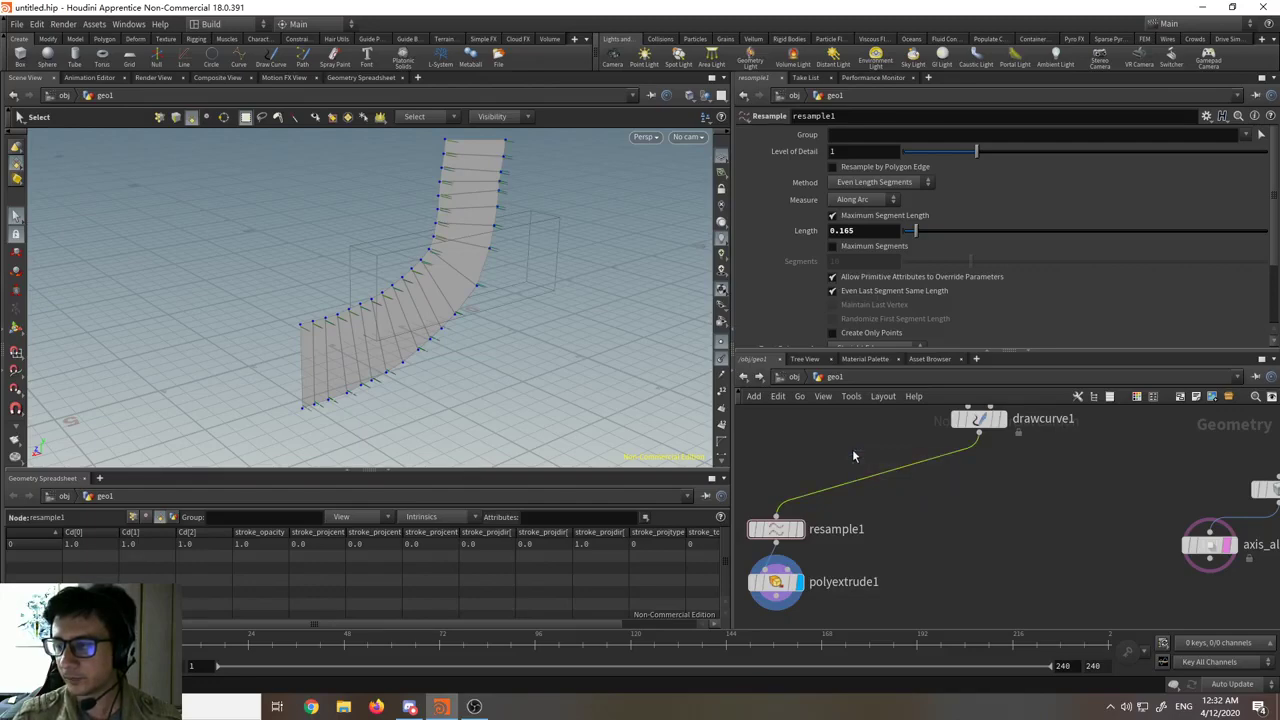
pyautogui.press('Tab')
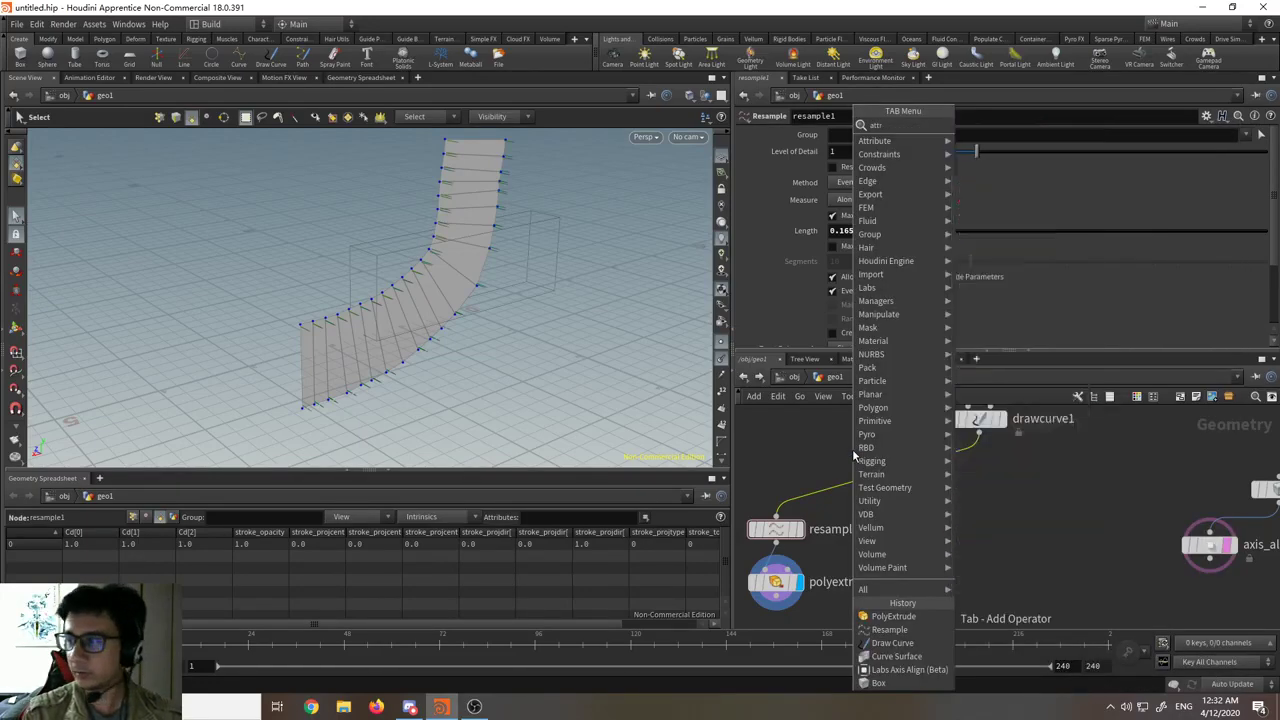
pyautogui.press('Return')
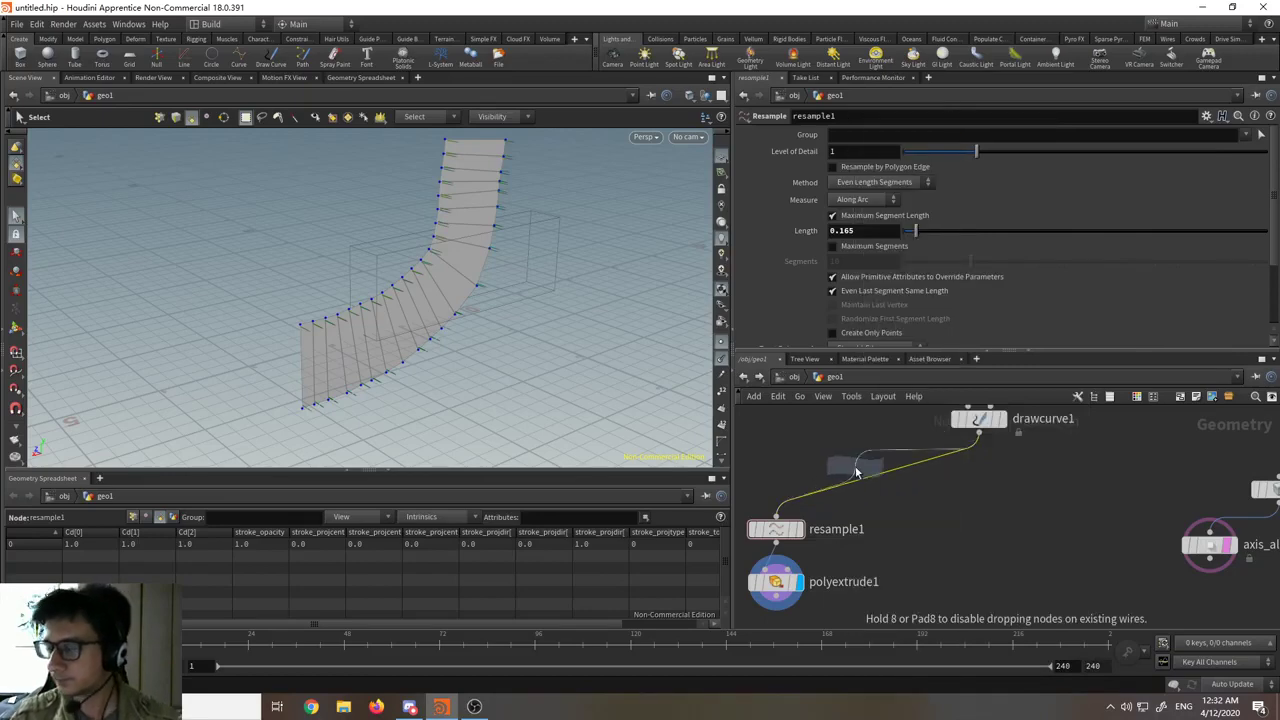
pyautogui.click(855, 466)
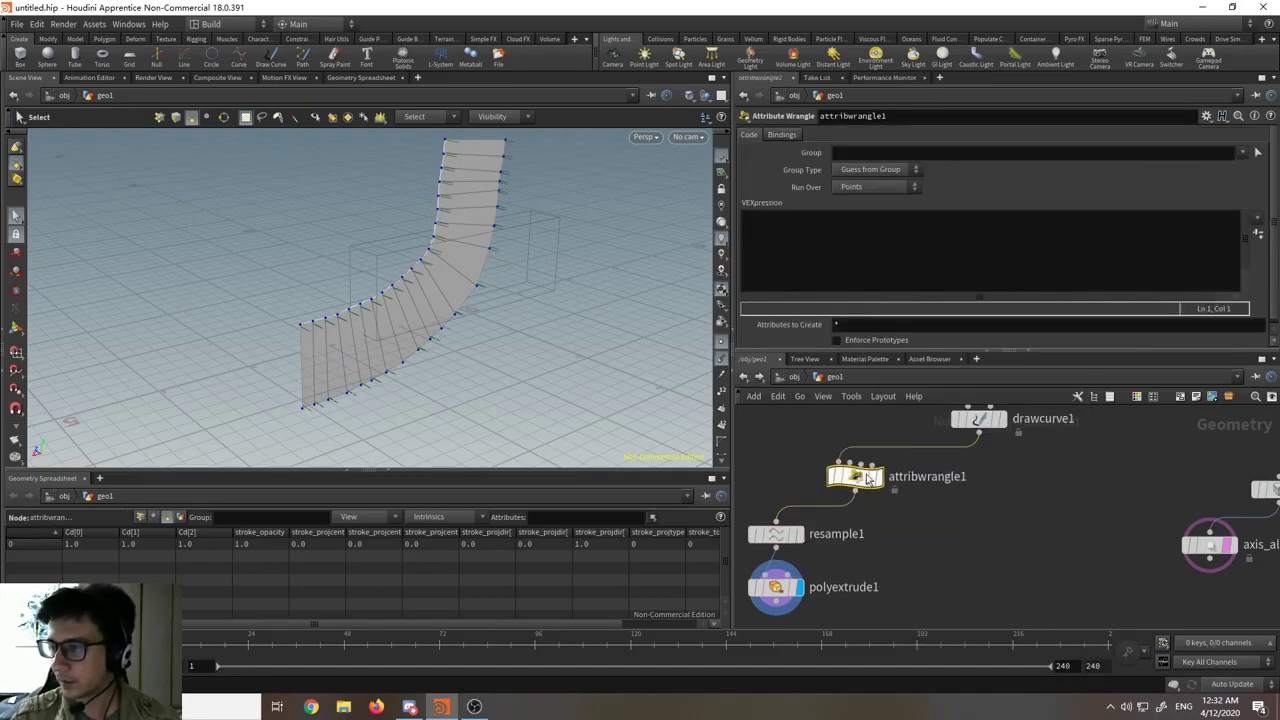
pyautogui.click(884, 492)
# - Reorder the chain so attribwrangle1 sits between resample1 and polyextrude1, and view the evenly spaced curve
pyautogui.moveTo(549, 366); pyautogui.dragTo(578, 360)
pyautogui.scroll(-3, 900, 505)
pyautogui.moveTo(897, 514); pyautogui.dragTo(983, 488, button='middle')
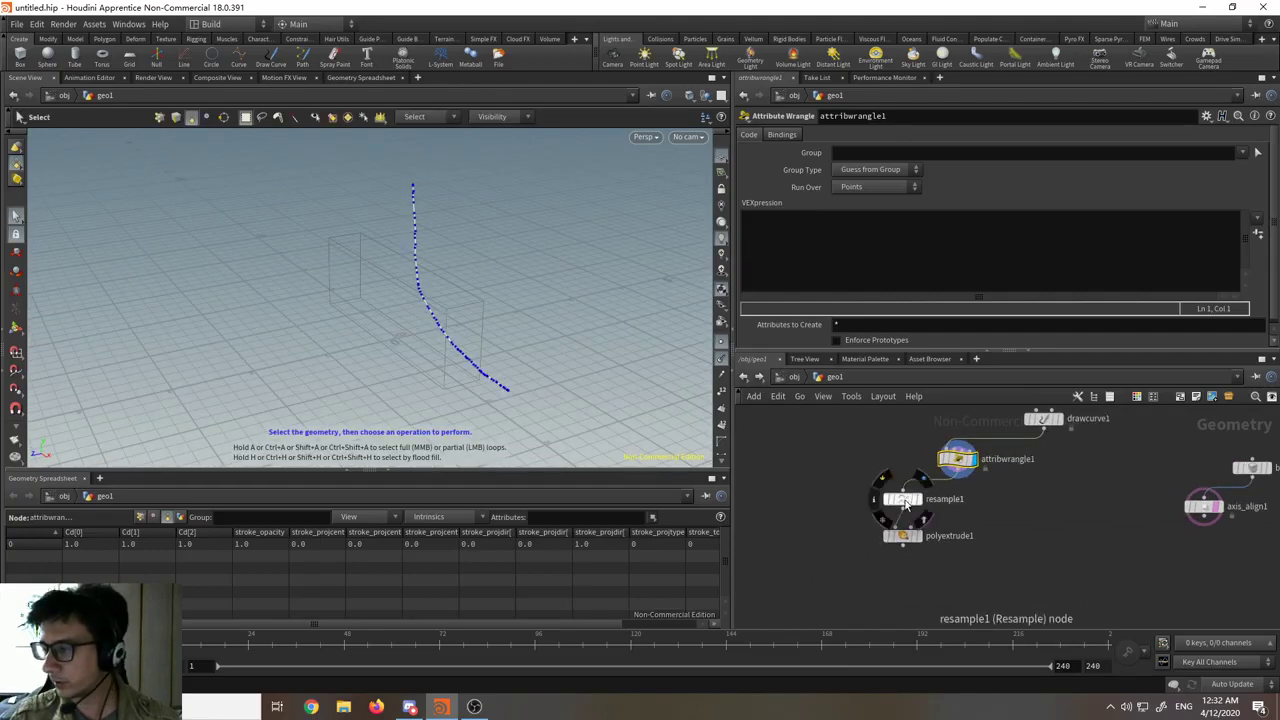
pyautogui.moveTo(899, 502)
pyautogui.mouseDown()
pyautogui.moveTo(897, 462)
pyautogui.moveTo(905, 506)
pyautogui.mouseUp()
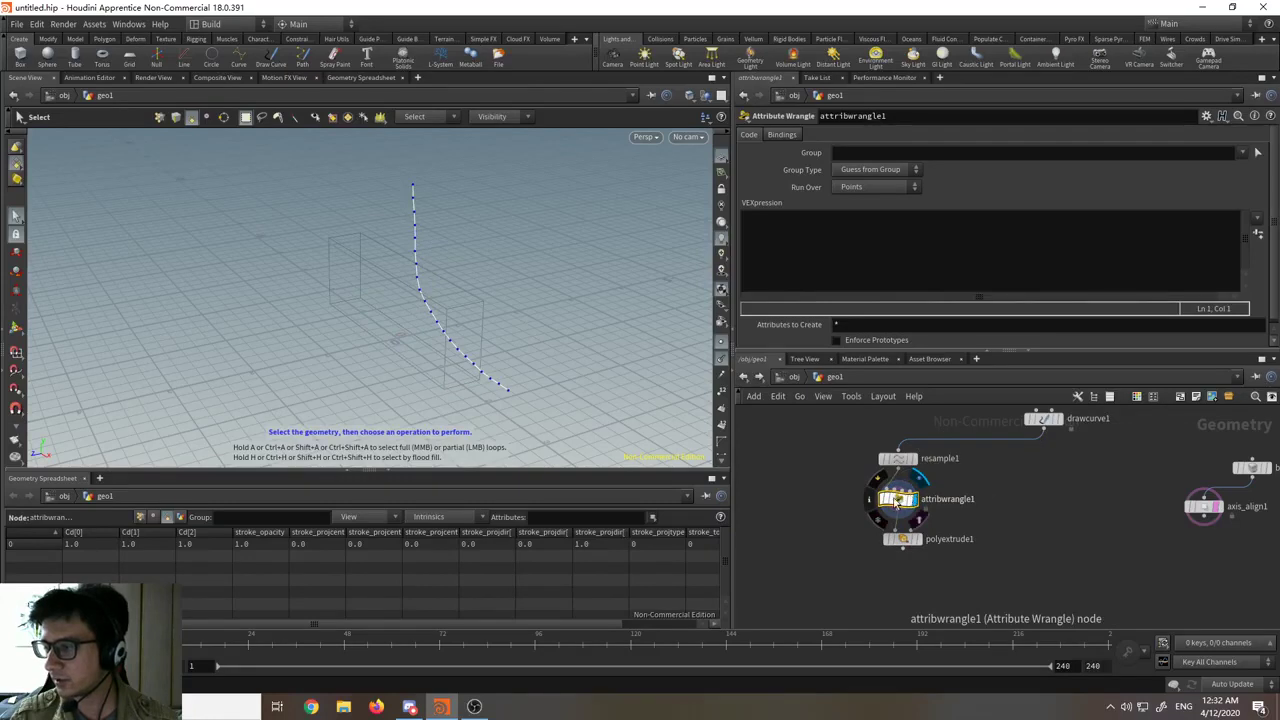
pyautogui.press('Escape')
pyautogui.moveTo(528, 357); pyautogui.dragTo(491, 323)
pyautogui.press('s')
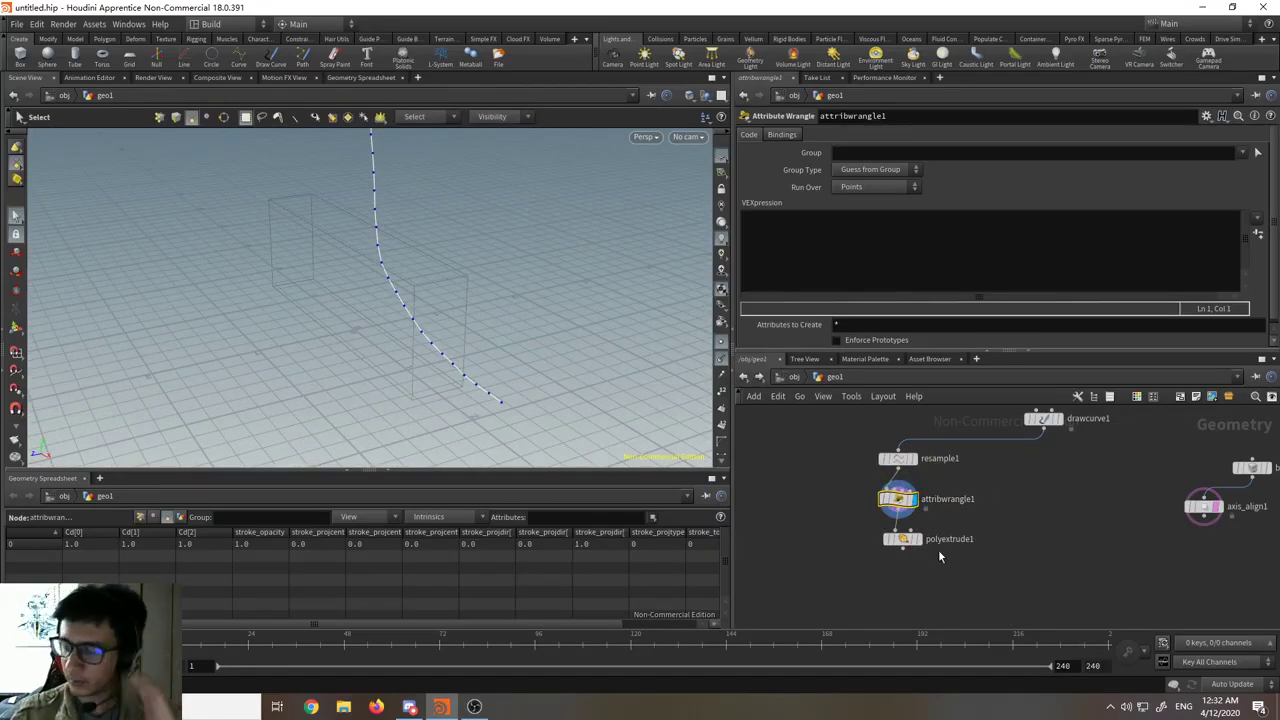
# - Review the Run Over options of attribwrangle1, keep Points, and list its point attributes in the geometry spreadsheet
pyautogui.scroll(3, 894, 491)
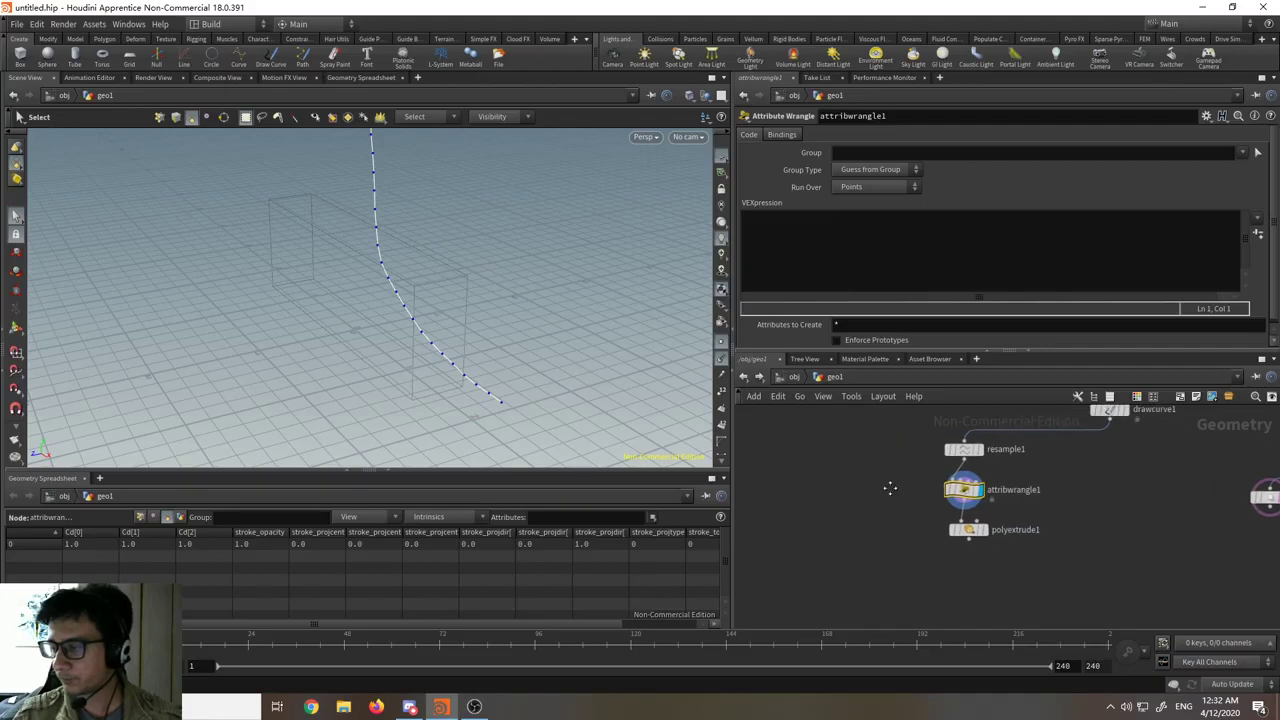
pyautogui.click(849, 280)
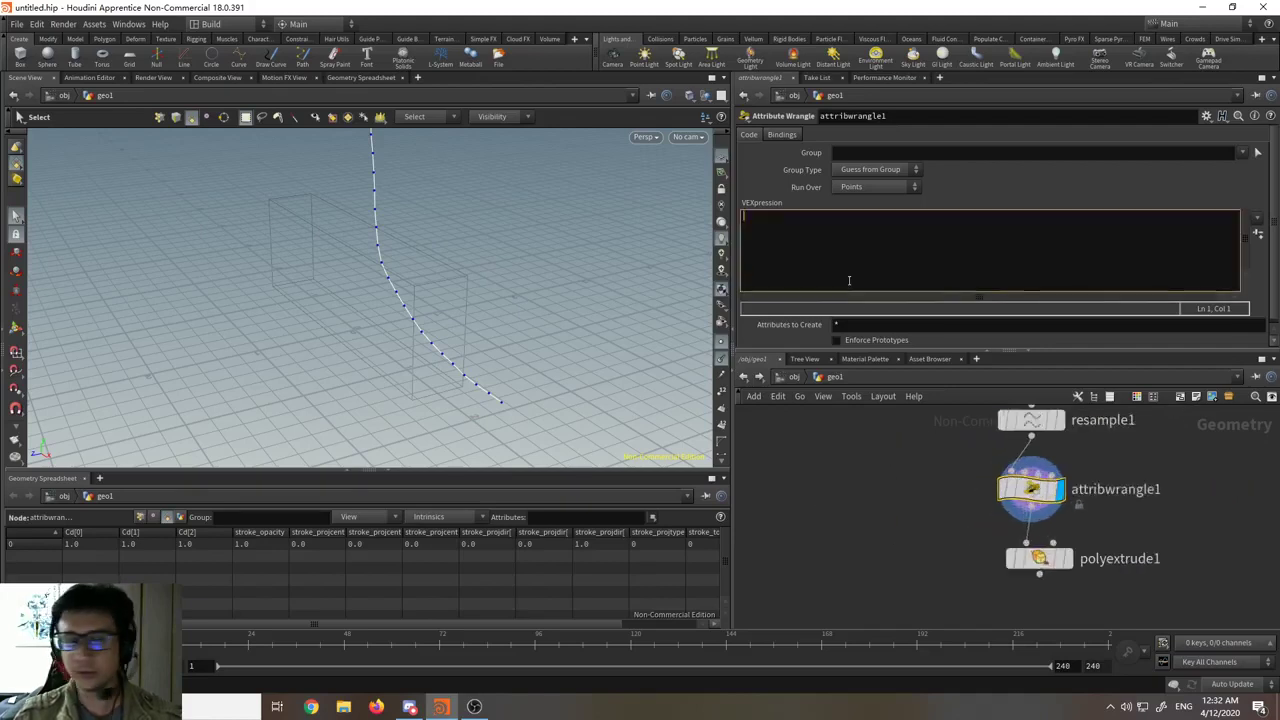
pyautogui.click(879, 187)
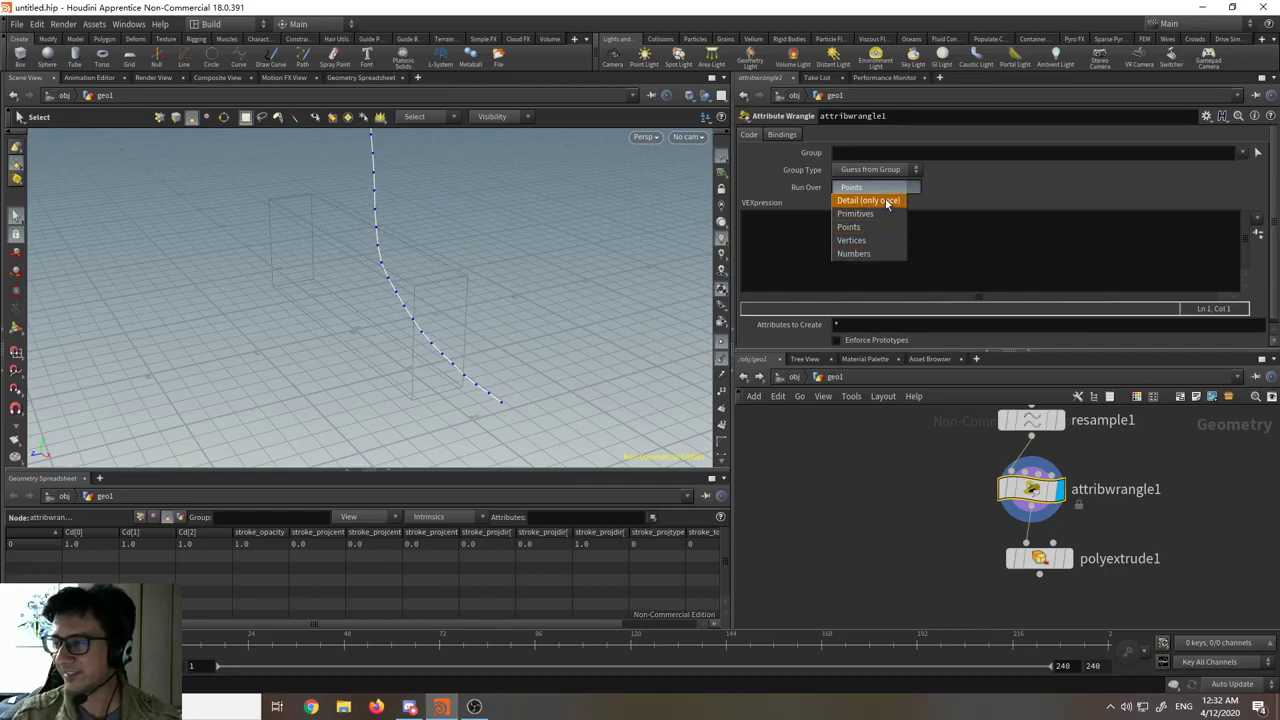
pyautogui.click(958, 189)
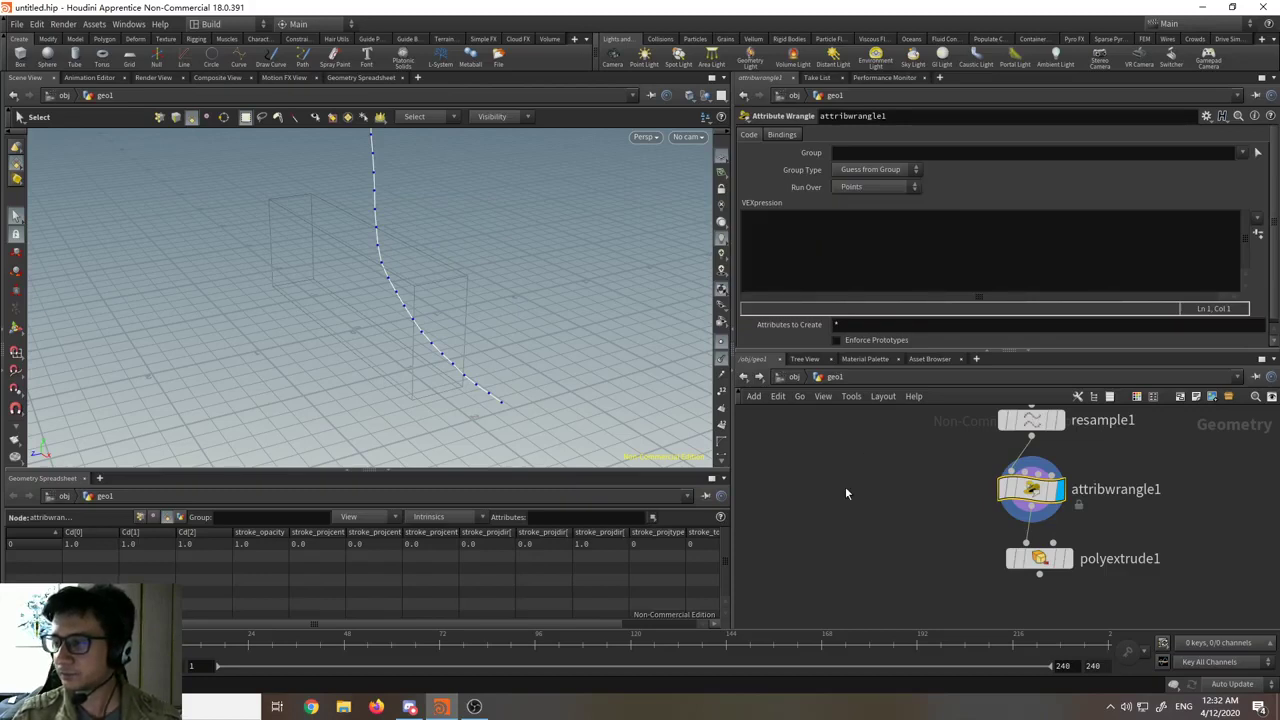
pyautogui.moveTo(811, 494); pyautogui.dragTo(760, 499, button='middle')
pyautogui.moveTo(863, 466); pyautogui.dragTo(820, 463, button='middle')
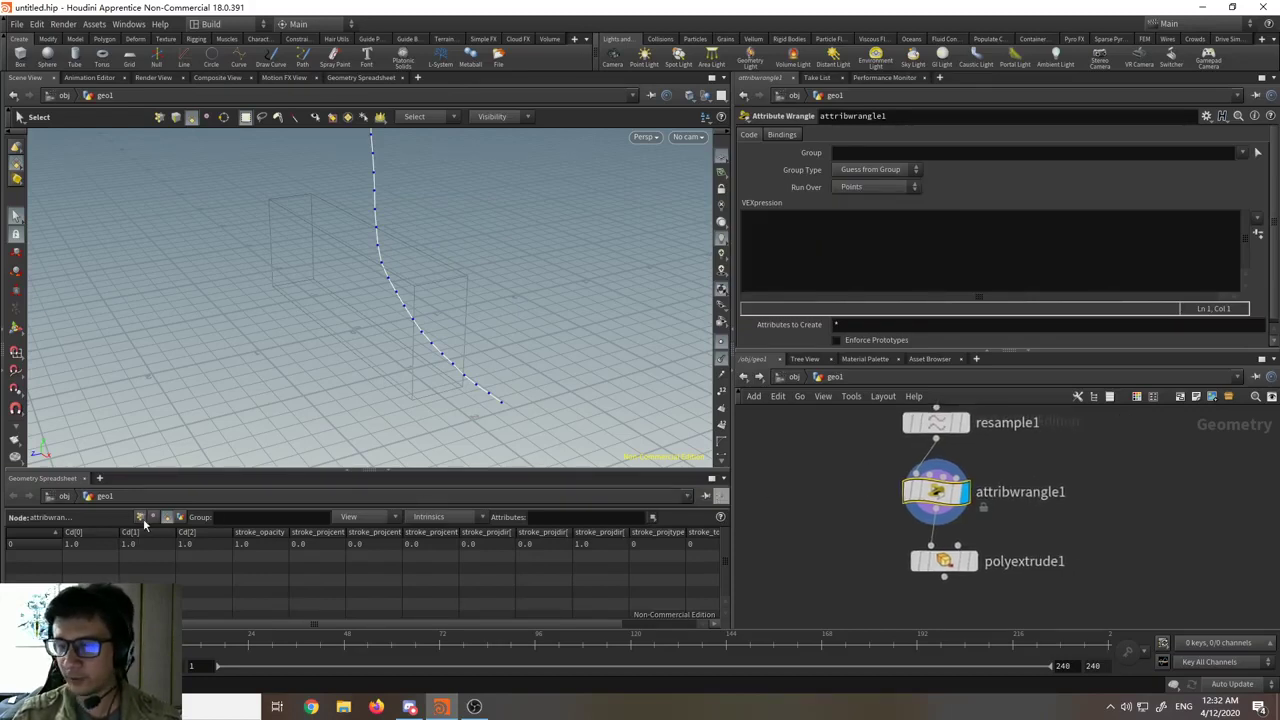
pyautogui.click(140, 517)
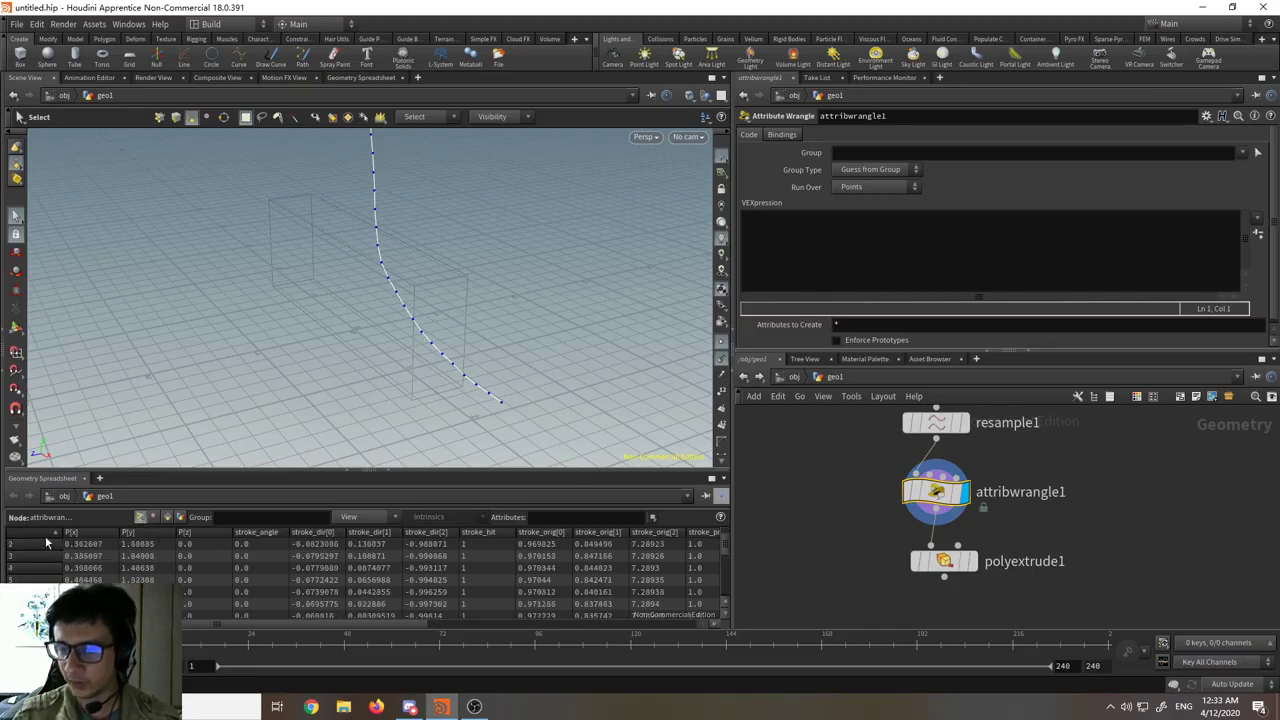
# - Set attribwrangle1 to run over Primitives and list its primitive attributes in the geometry spreadsheet
pyautogui.scroll(-5, 47, 553)
pyautogui.scroll(4, 47, 551)
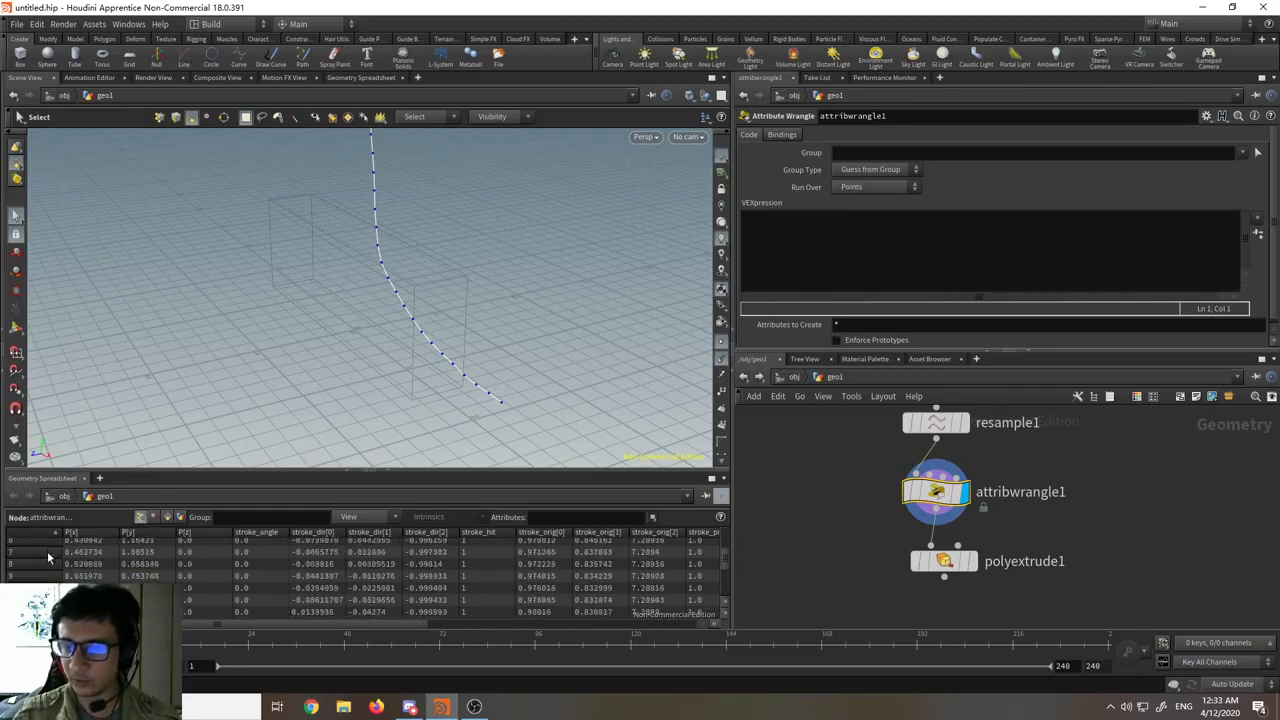
pyautogui.click(871, 236)
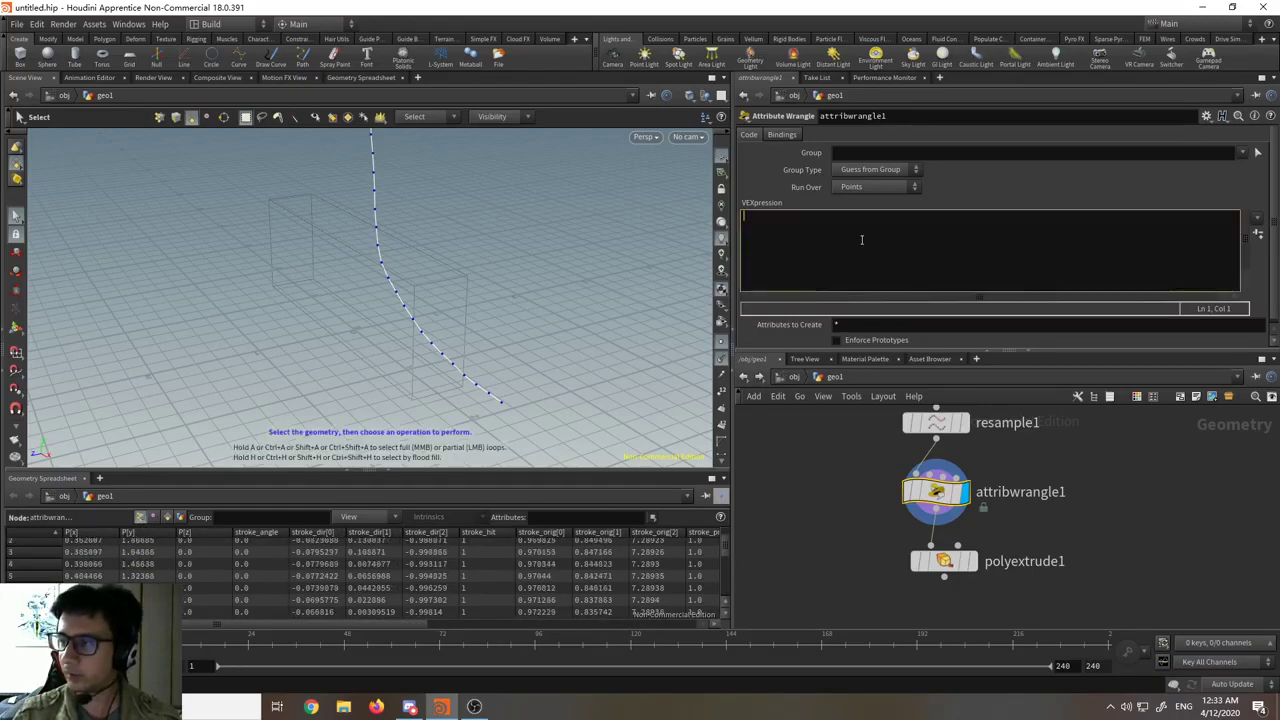
pyautogui.click(864, 187)
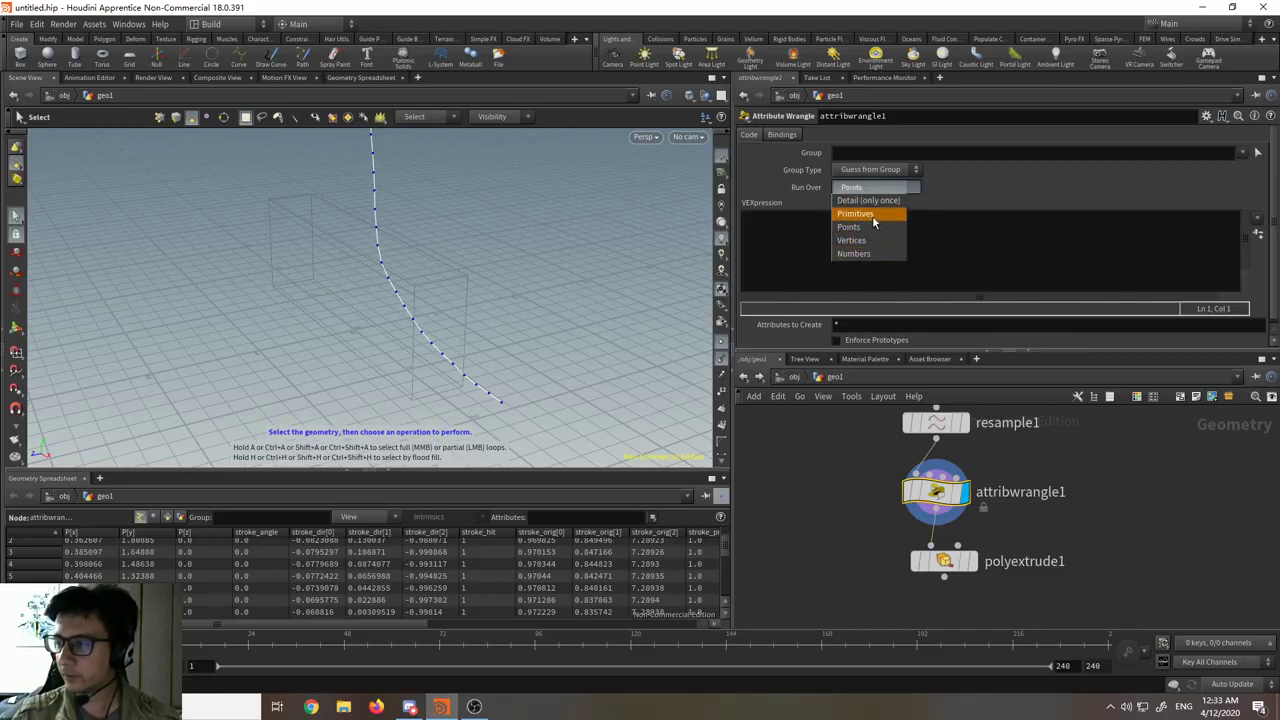
pyautogui.click(856, 214)
pyautogui.click(168, 517)
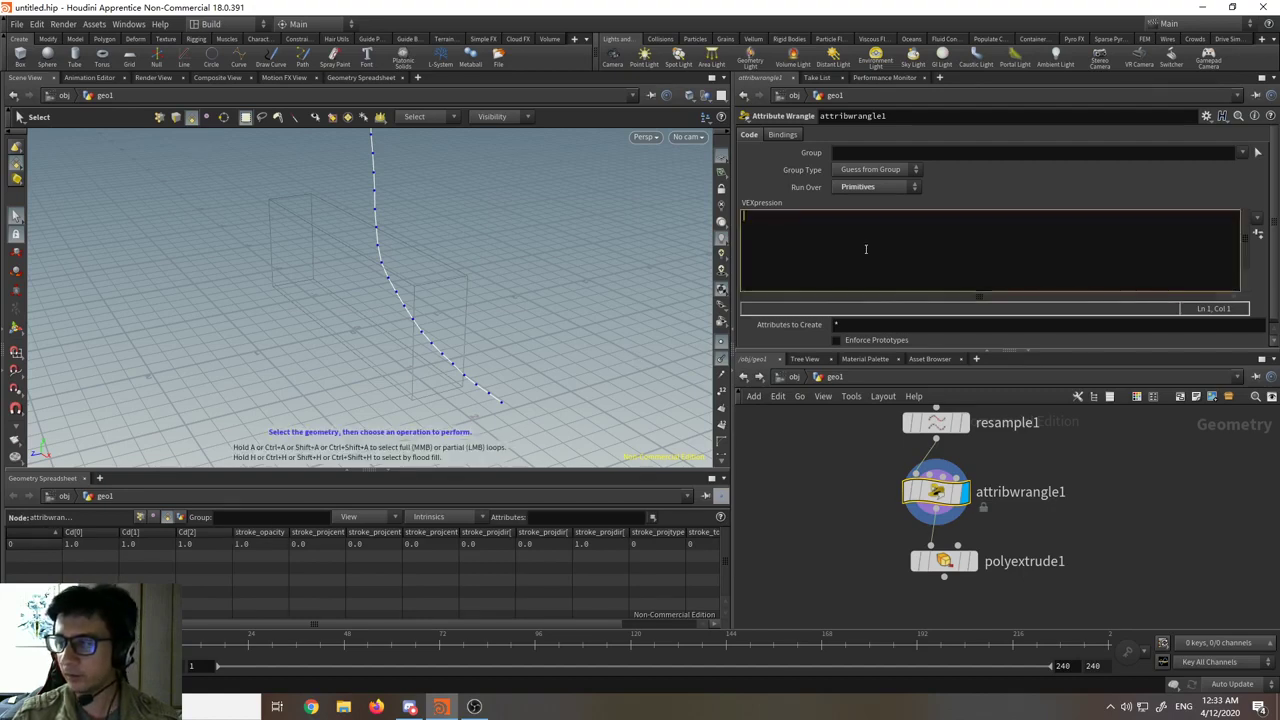
# - Set attribwrangle1 back to run over Points and list its point attributes in the geometry spreadsheet
pyautogui.click(873, 187)
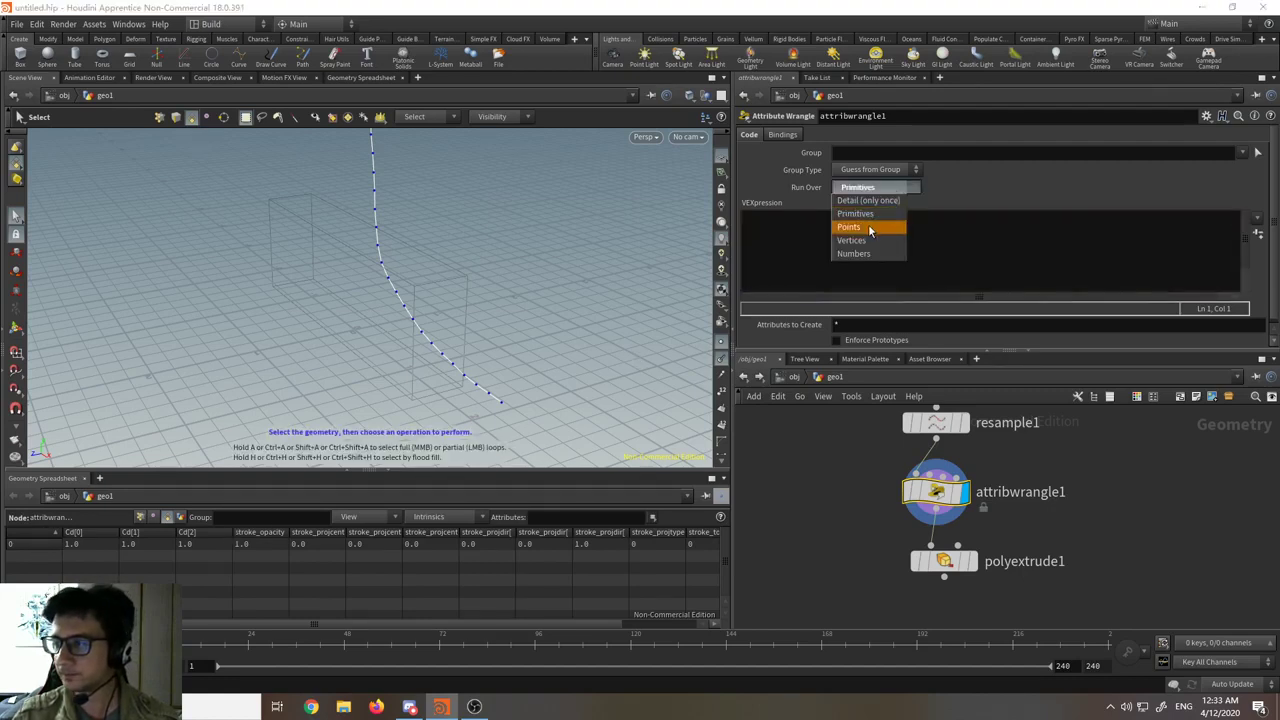
pyautogui.click(872, 226)
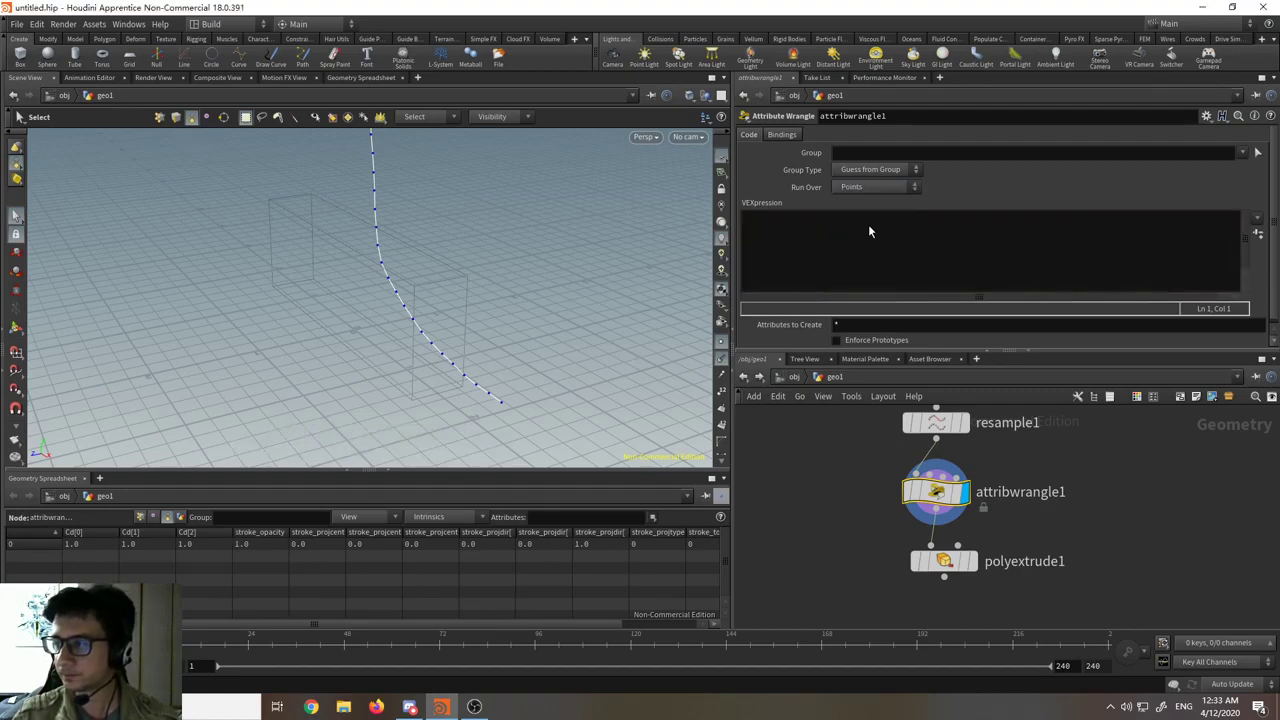
pyautogui.click(141, 517)
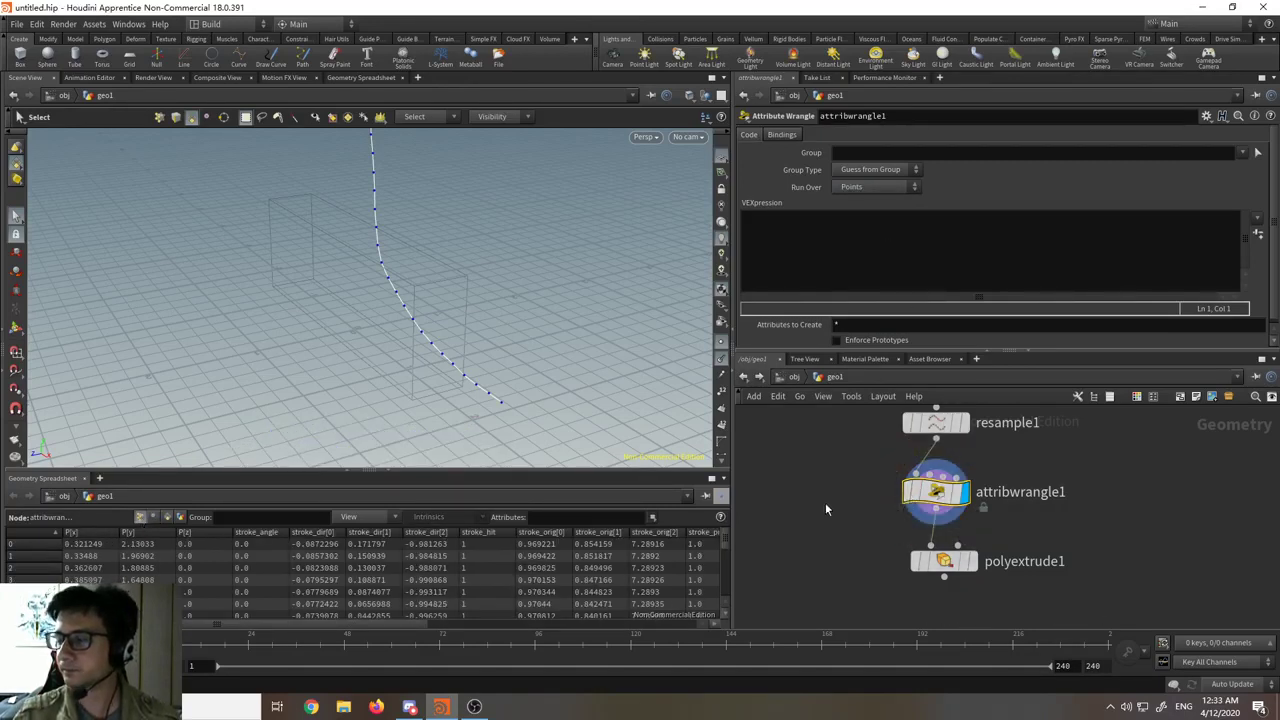
# - Search the node list for wrangle and place a Primitive Wrangle in free space beside attribwrangle1
pyautogui.moveTo(824, 502); pyautogui.dragTo(878, 501, button='middle')
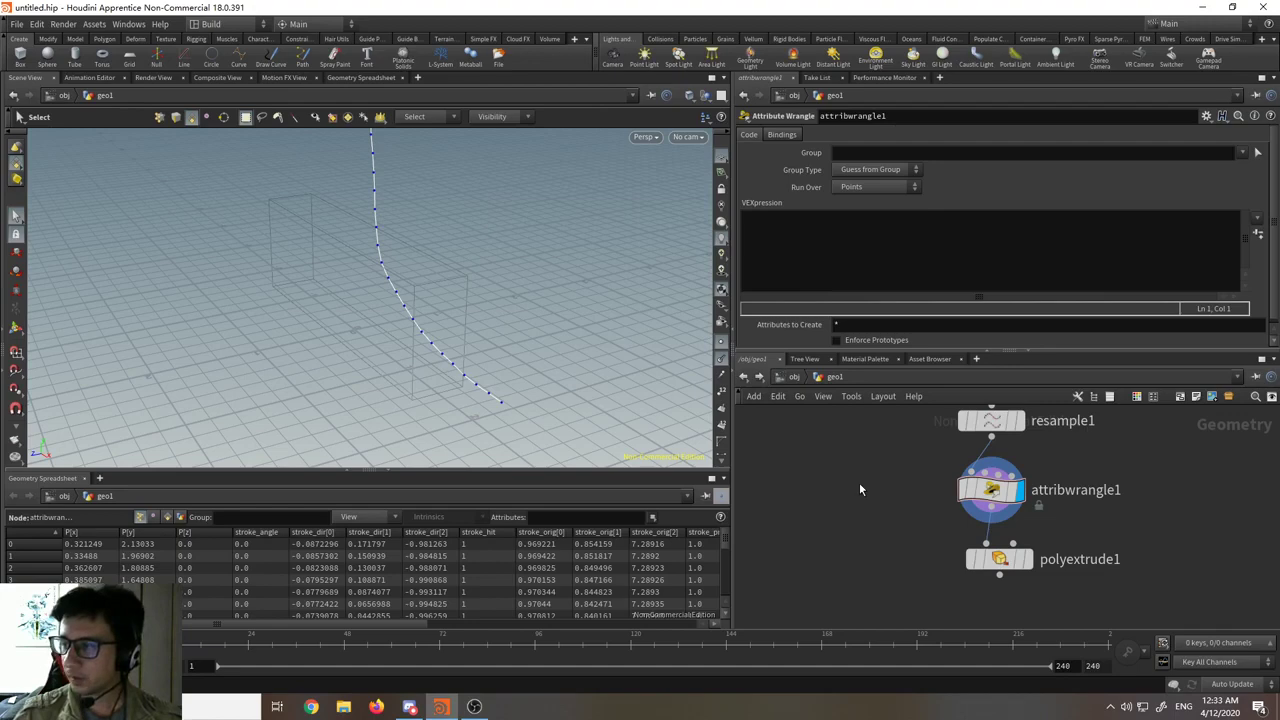
pyautogui.press('Tab')
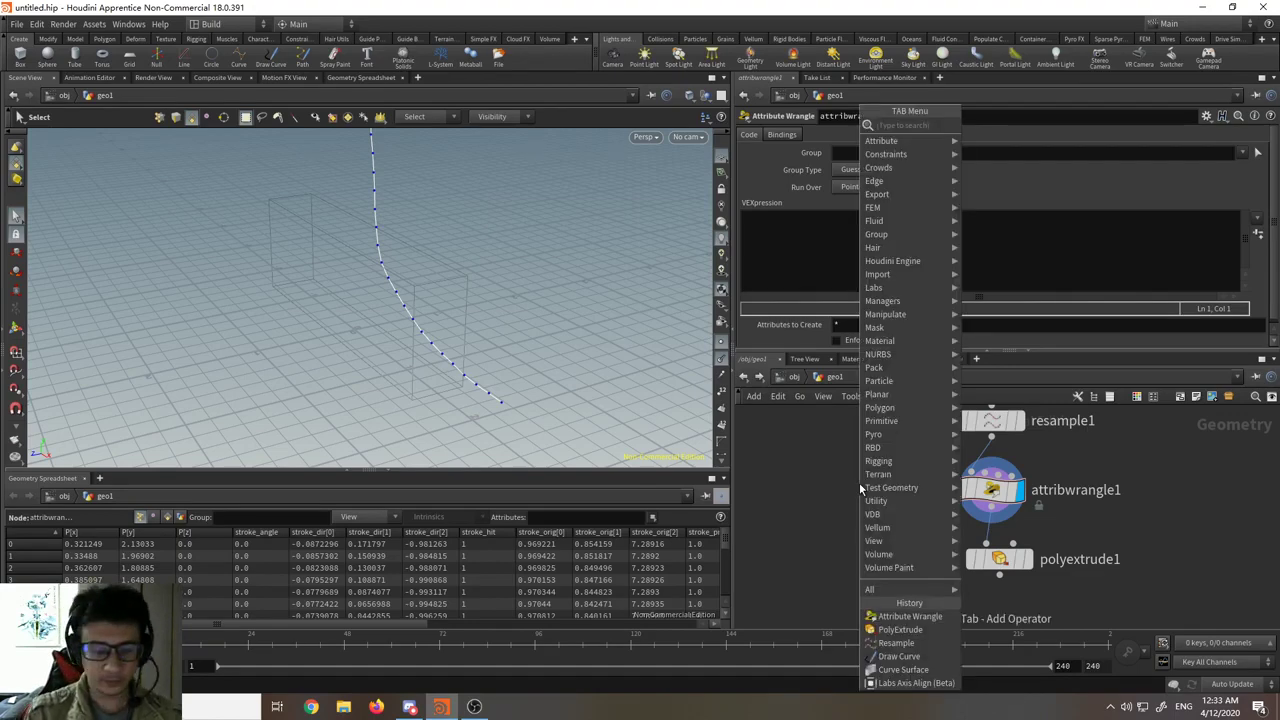
pyautogui.write('wrangle')
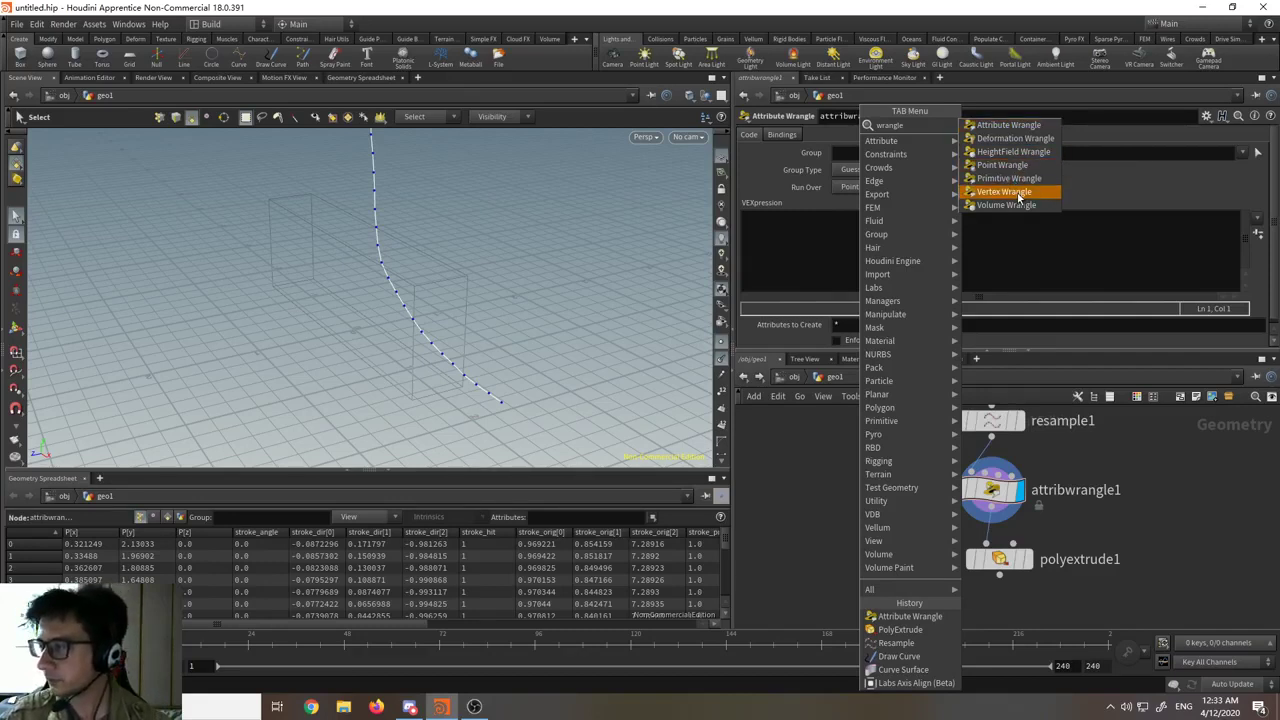
pyautogui.press('Escape')
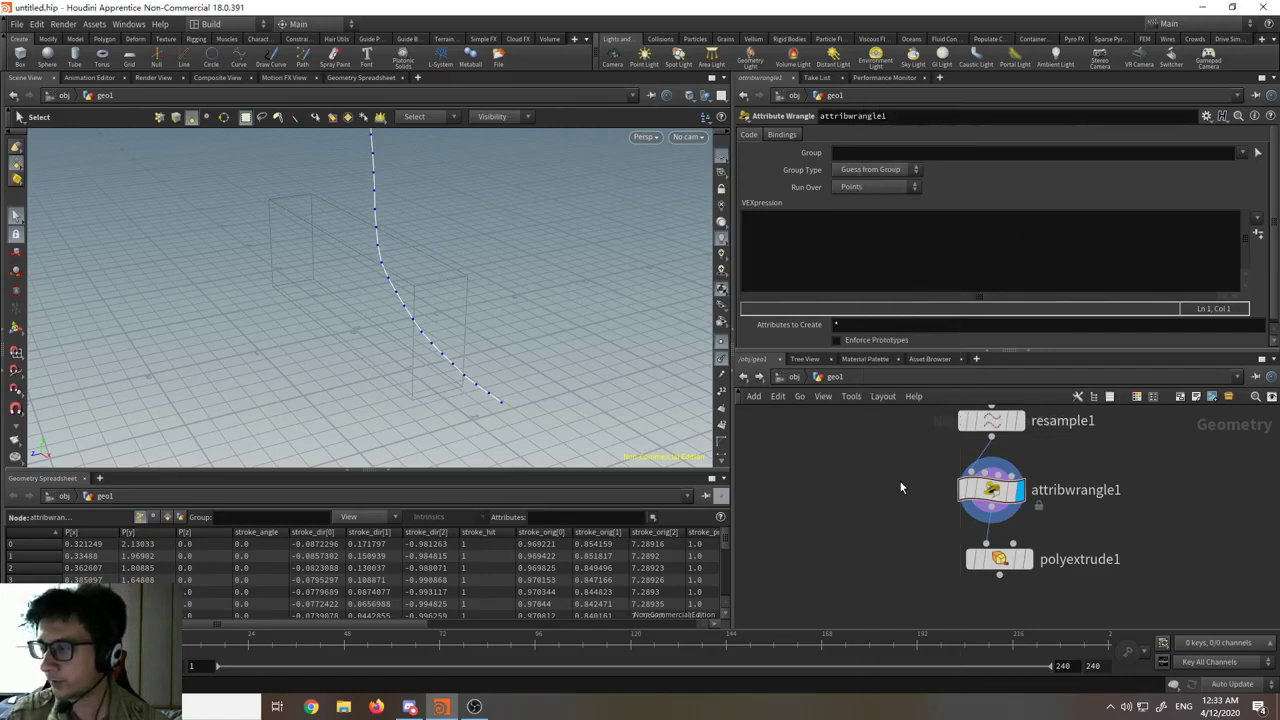
pyautogui.click(861, 499)
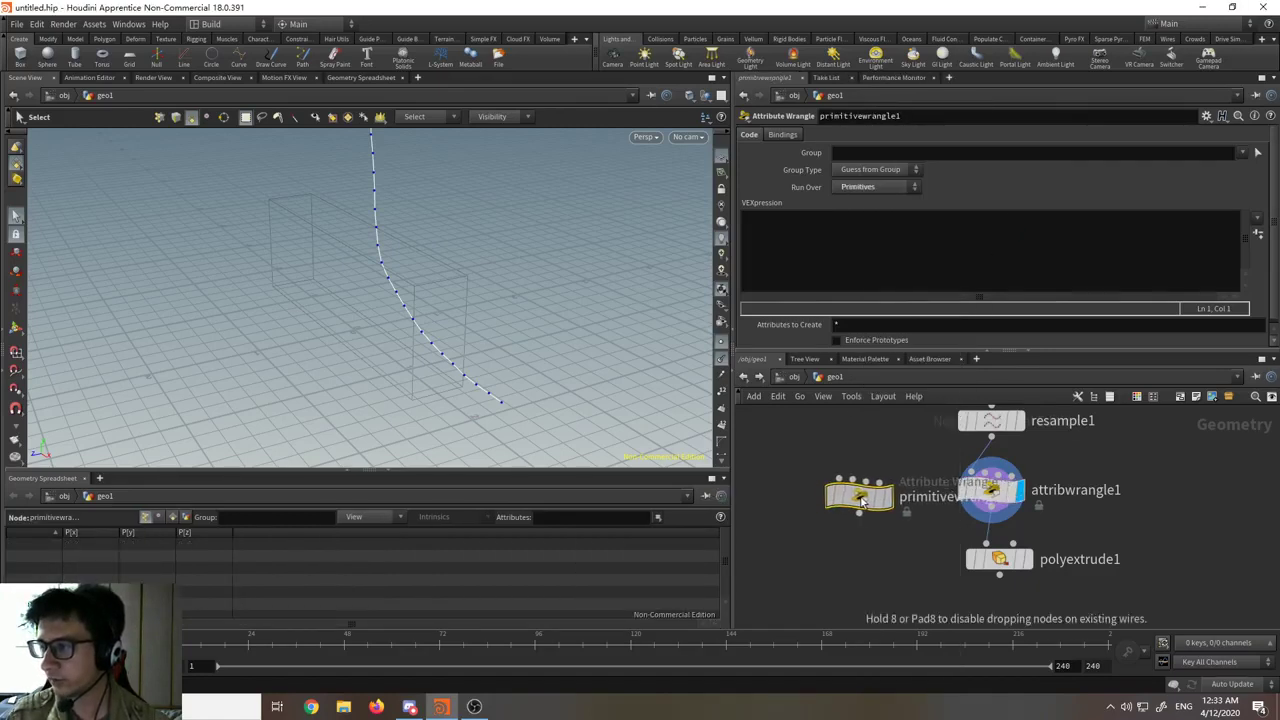
# - Move primitivewrangle1 further from the chain and set its Run Over option to Points
pyautogui.click(900, 187)
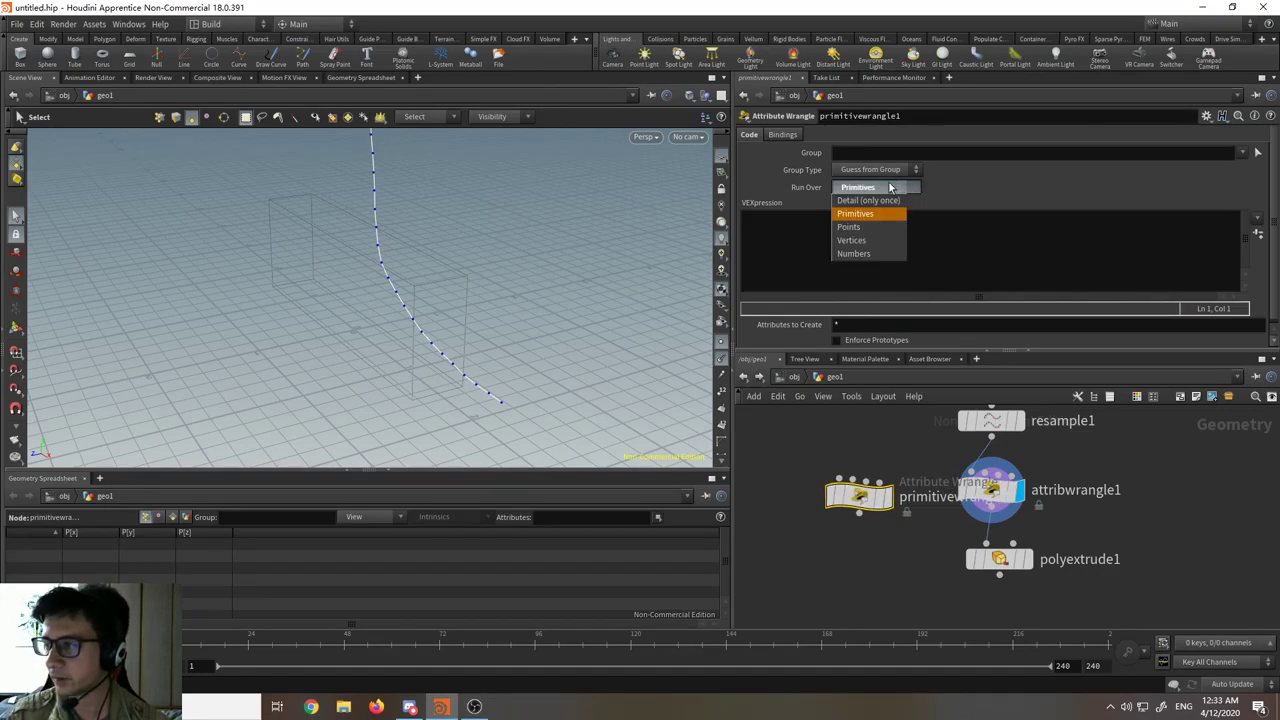
pyautogui.click(890, 187)
pyautogui.moveTo(856, 490); pyautogui.dragTo(810, 492)
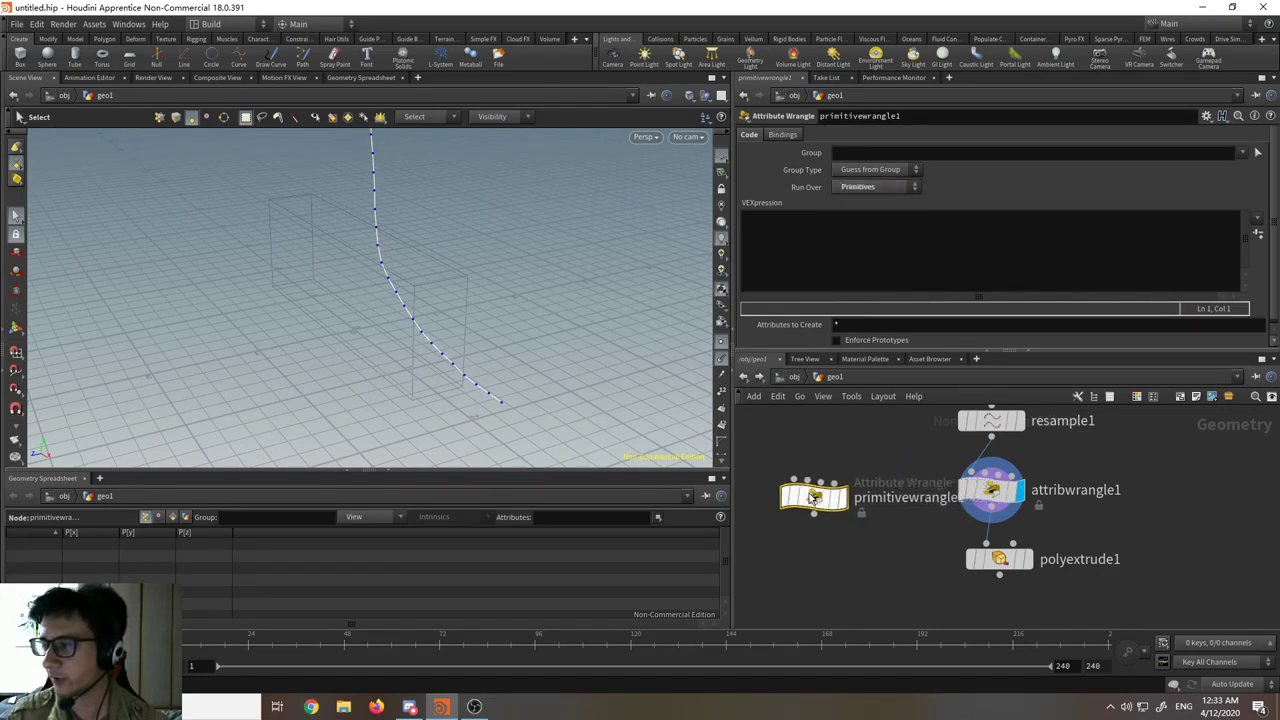
pyautogui.click(875, 187)
pyautogui.click(862, 228)
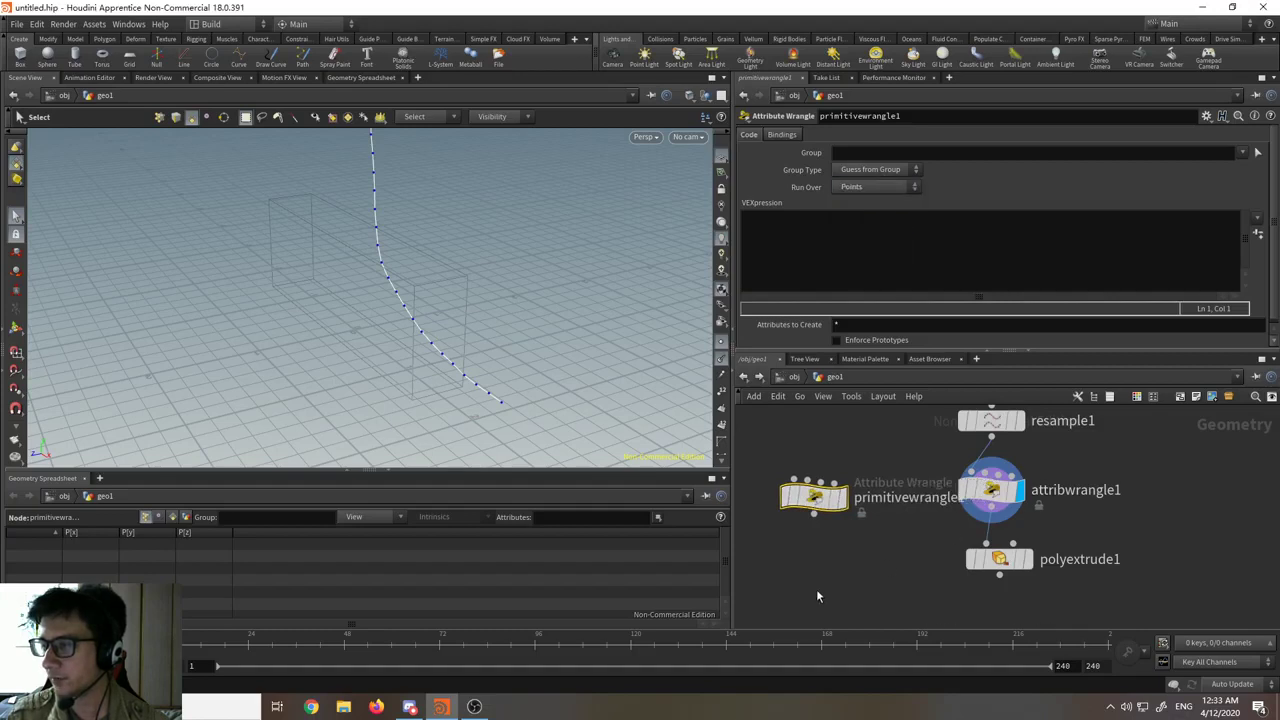
# - Delete the unconnected primitivewrangle1 node and select attribwrangle1 again
pyautogui.moveTo(812, 510); pyautogui.dragTo(800, 500)
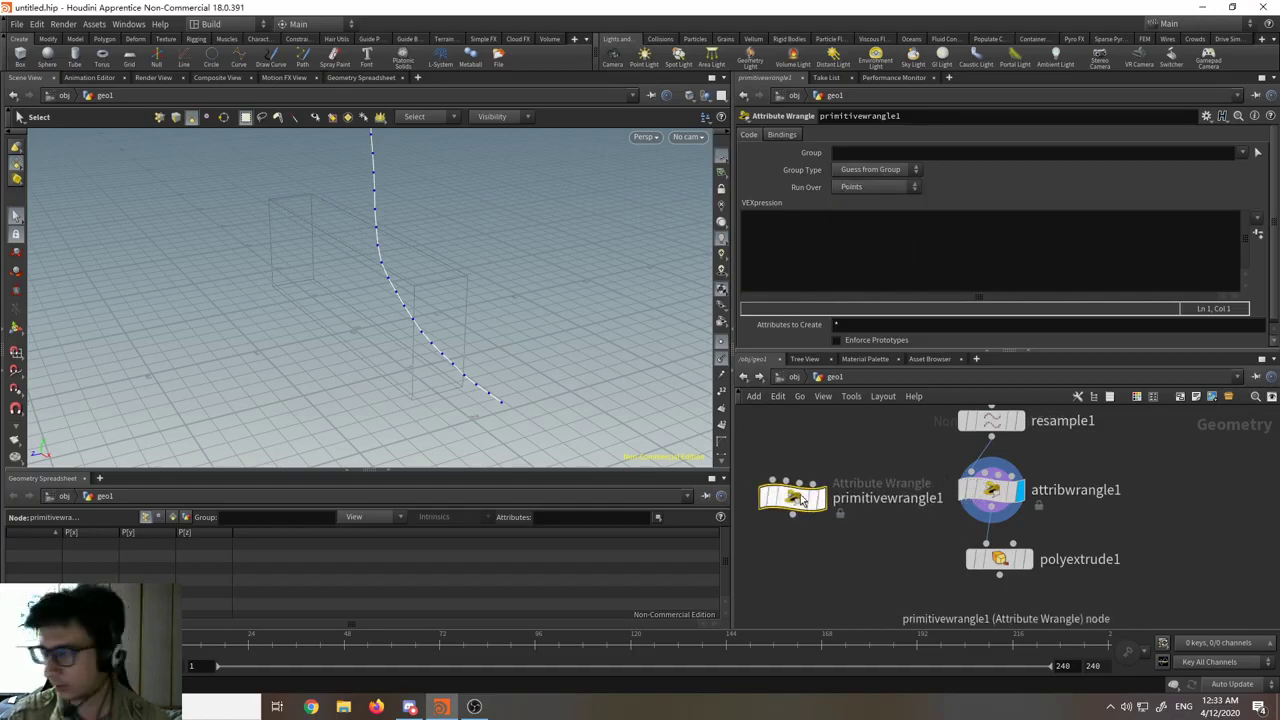
pyautogui.press('Delete')
pyautogui.click(995, 490)
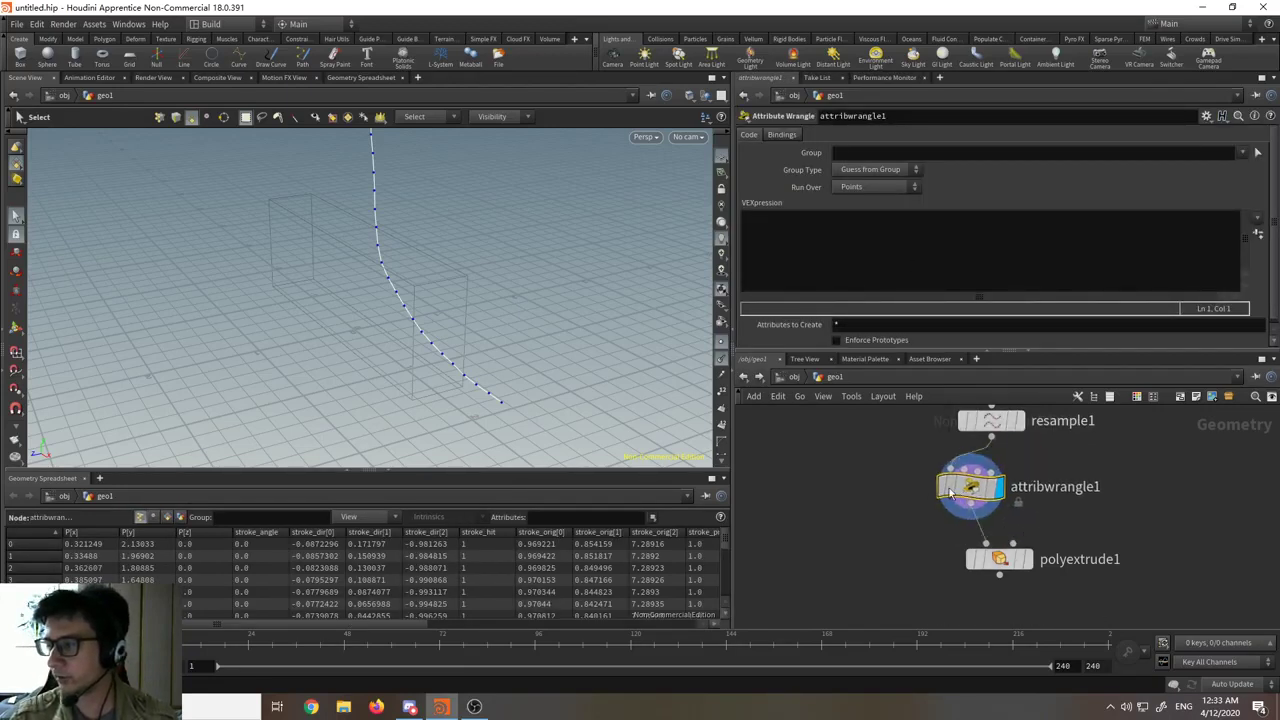
# - Review the Run Over options of attribwrangle1, keep Points, and start its VEXpression with @N
pyautogui.click(858, 188)
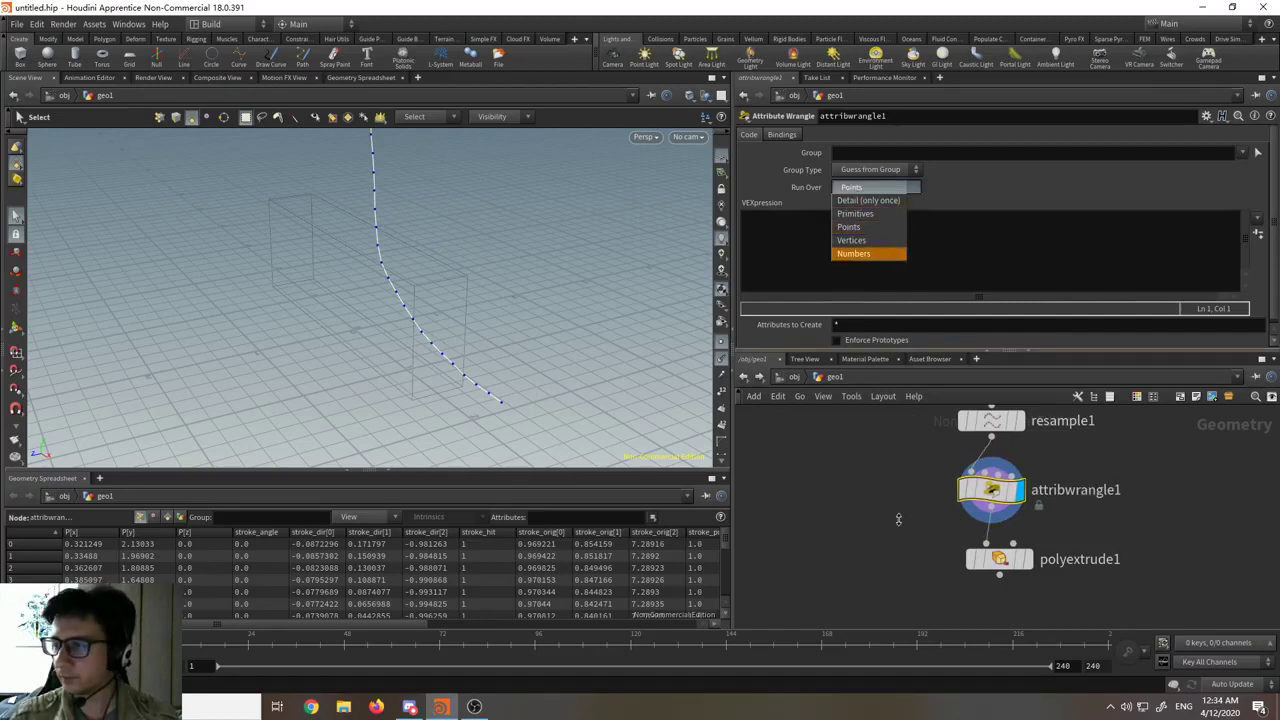
pyautogui.click(898, 484)
pyautogui.moveTo(898, 479); pyautogui.dragTo(868, 493, button='middle')
pyautogui.click(829, 263)
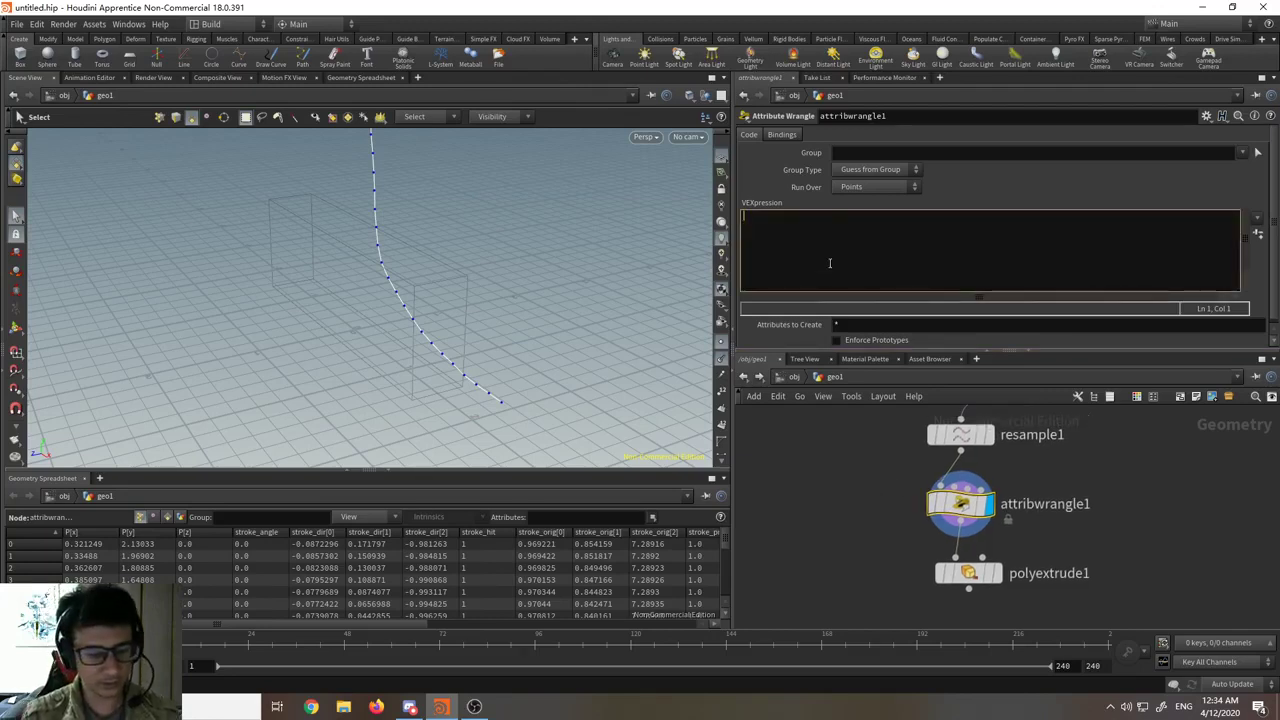
pyautogui.write('@N')
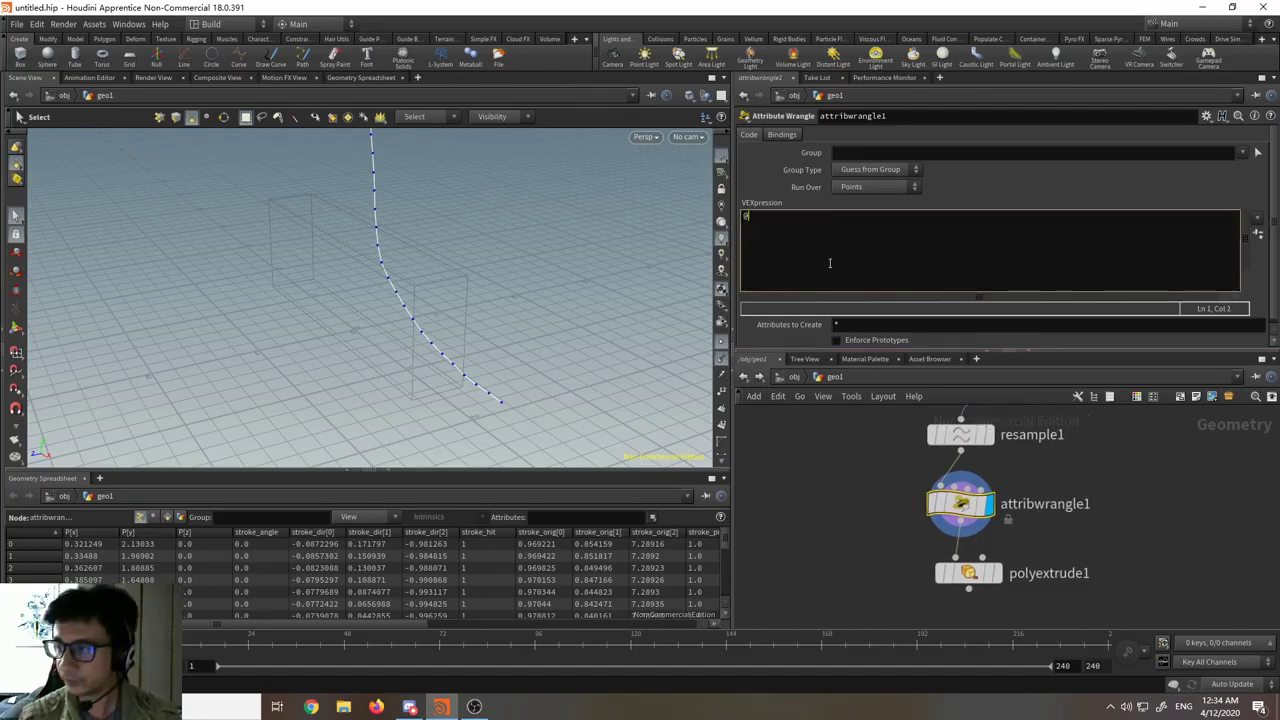
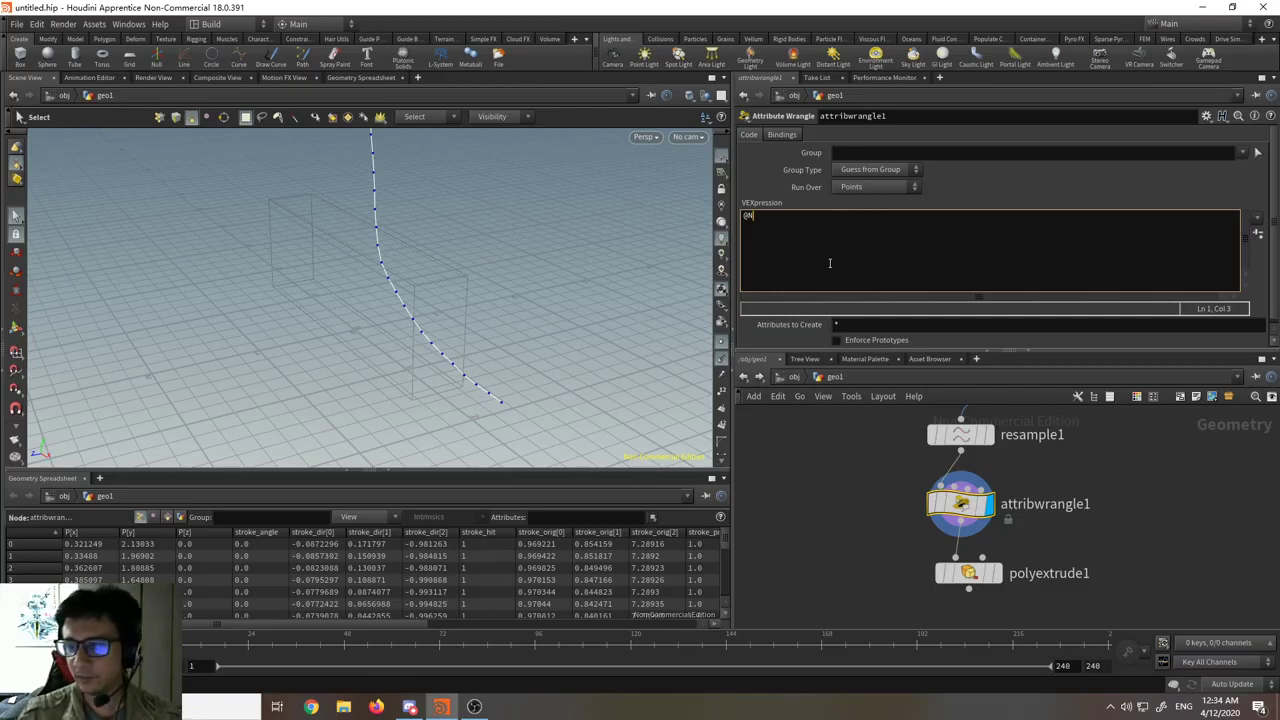
# - Select resample1 and view its parameters and point attributes before the wrangle
pyautogui.moveTo(1111, 480); pyautogui.dragTo(1049, 543, button='middle')
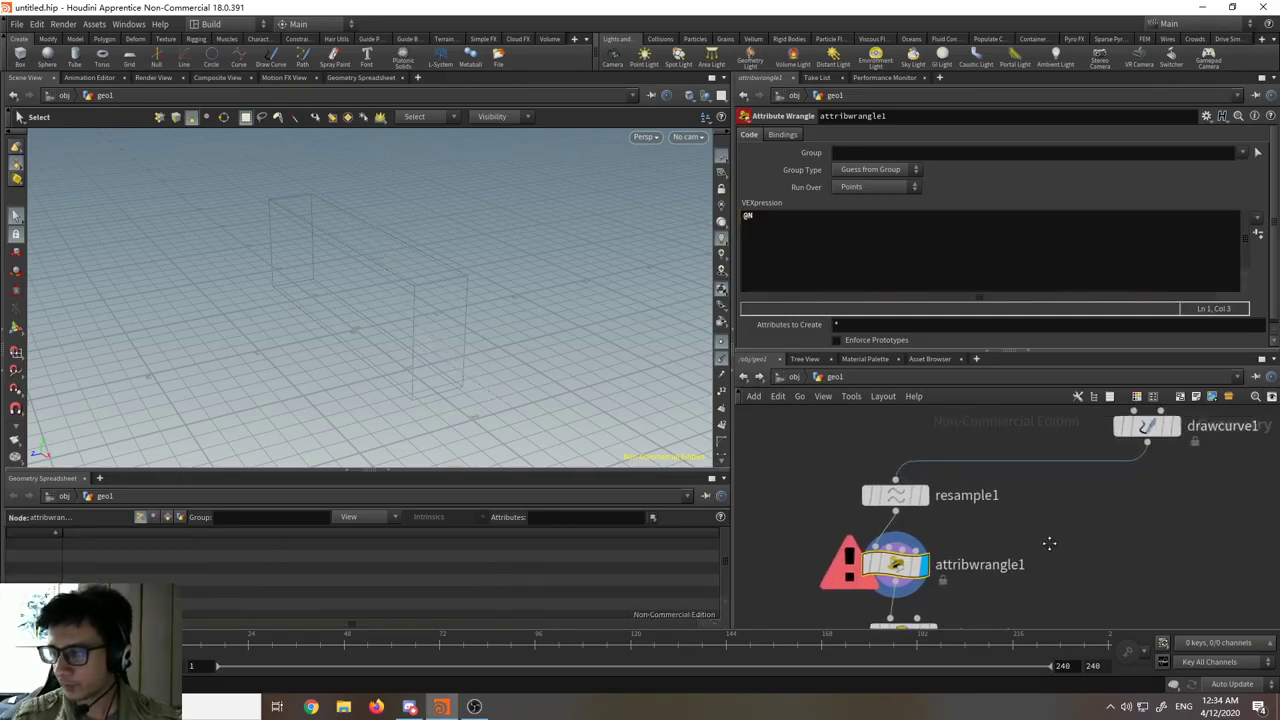
pyautogui.scroll(-2, 1065, 530)
pyautogui.scroll(3, 890, 505)
pyautogui.click(884, 505)
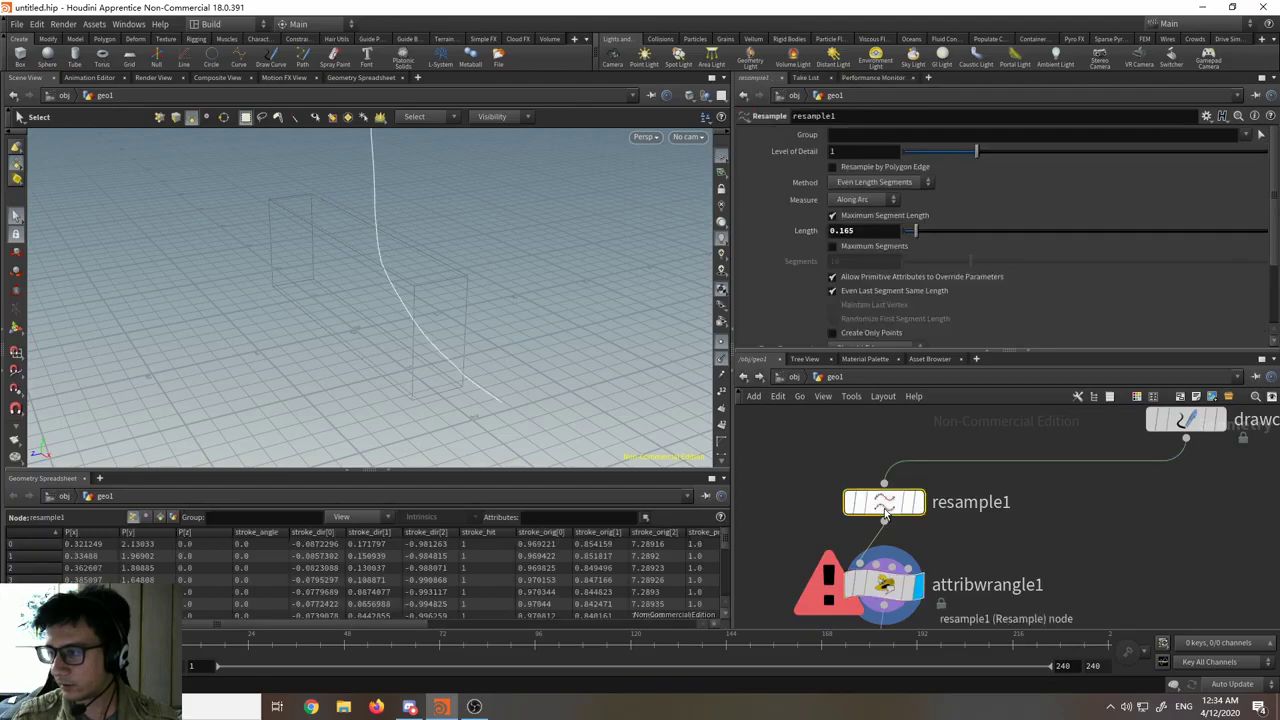
pyautogui.moveTo(884, 588); pyautogui.dragTo(866, 523, button='middle')
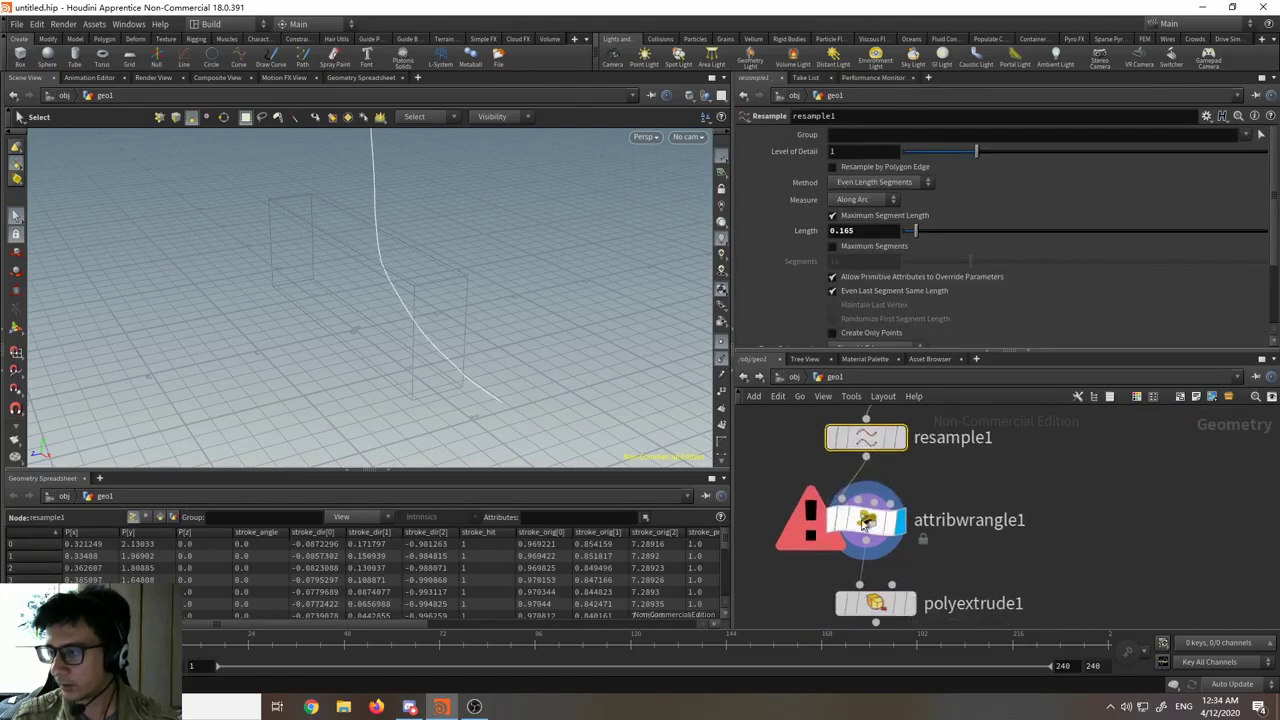
# - Complete the VEXpression of attribwrangle1 as @N = set(0,1,0); and apply it
pyautogui.click(866, 523)
pyautogui.click(773, 214)
pyautogui.write('@N')
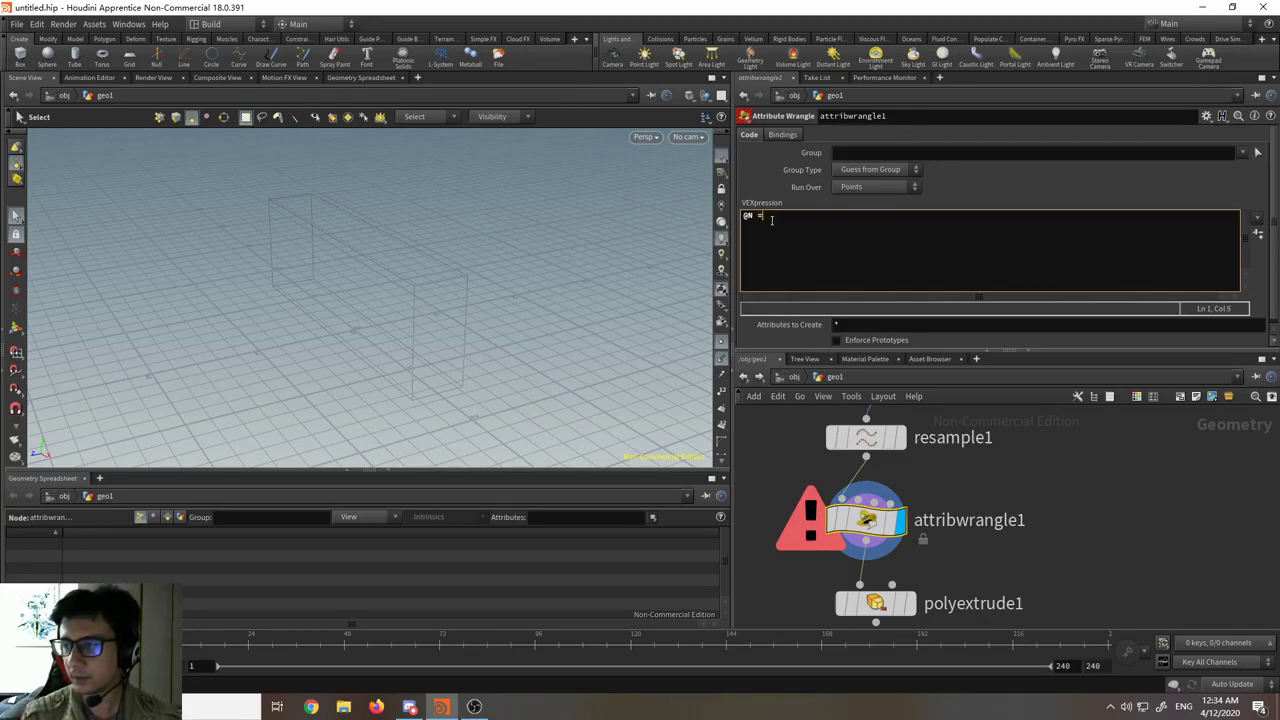
pyautogui.write('= ')
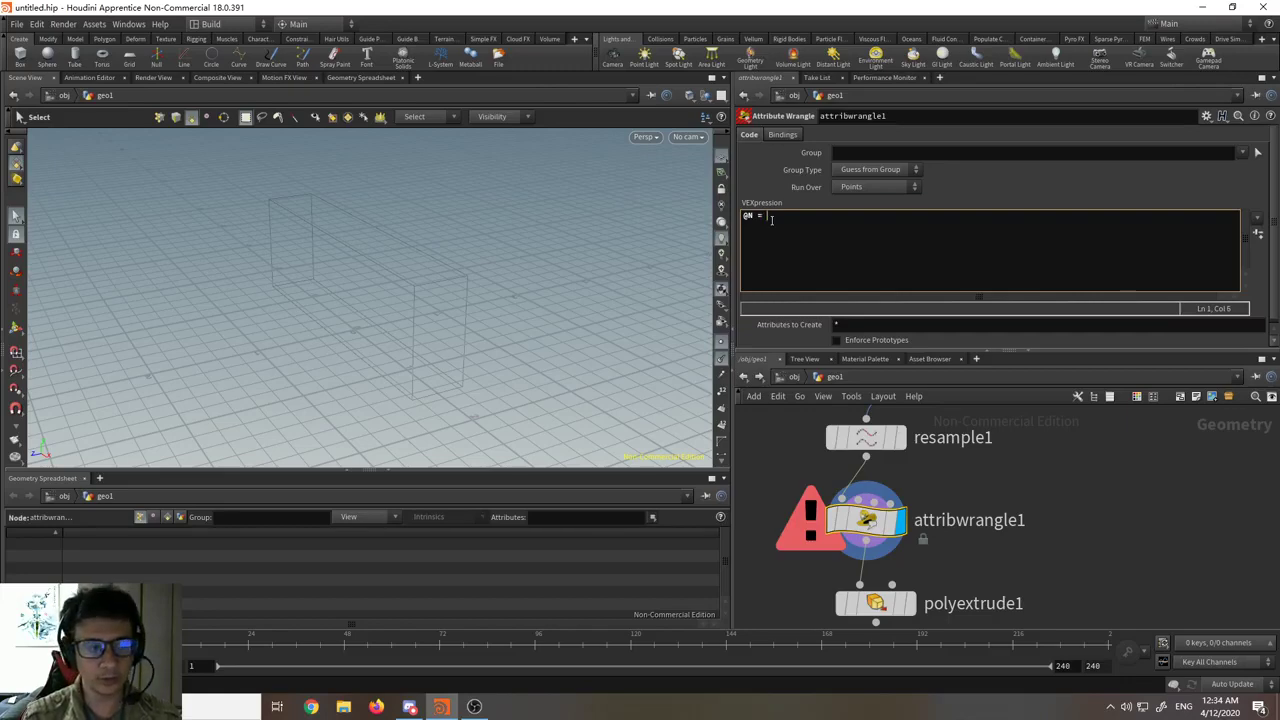
pyautogui.write('set(0,')
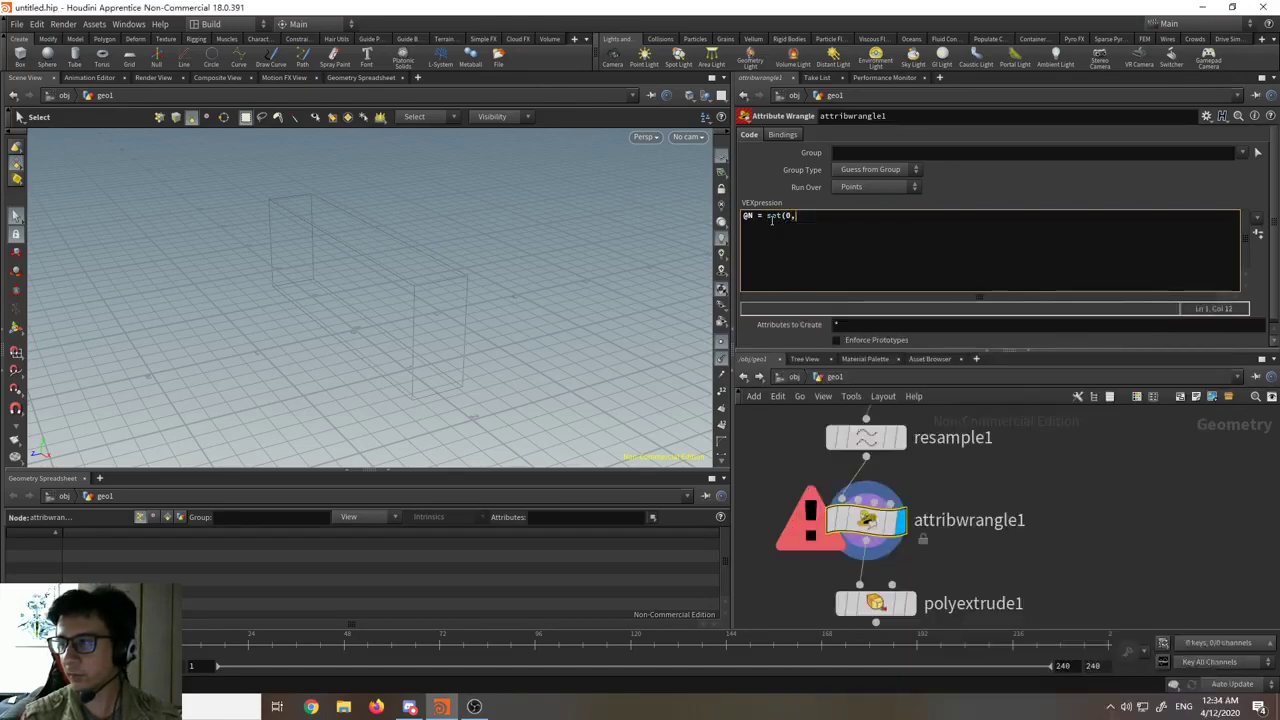
pyautogui.write('1,0);')
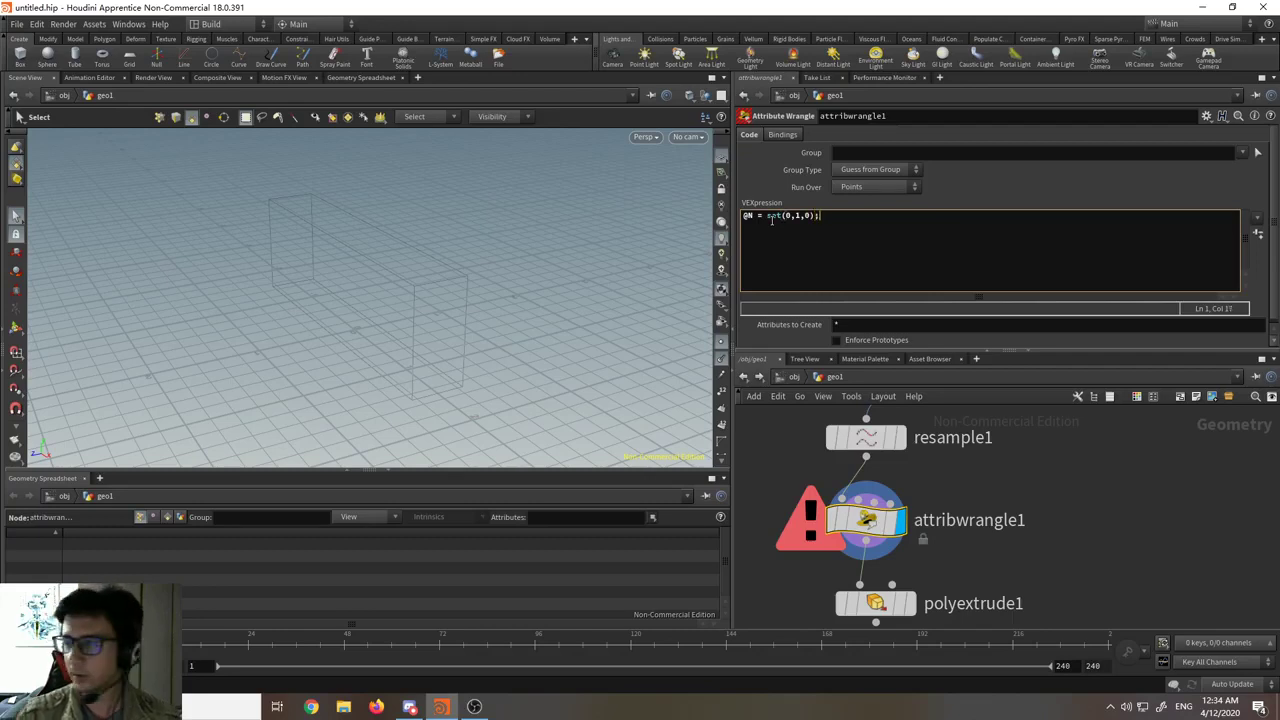
pyautogui.click(1091, 192)
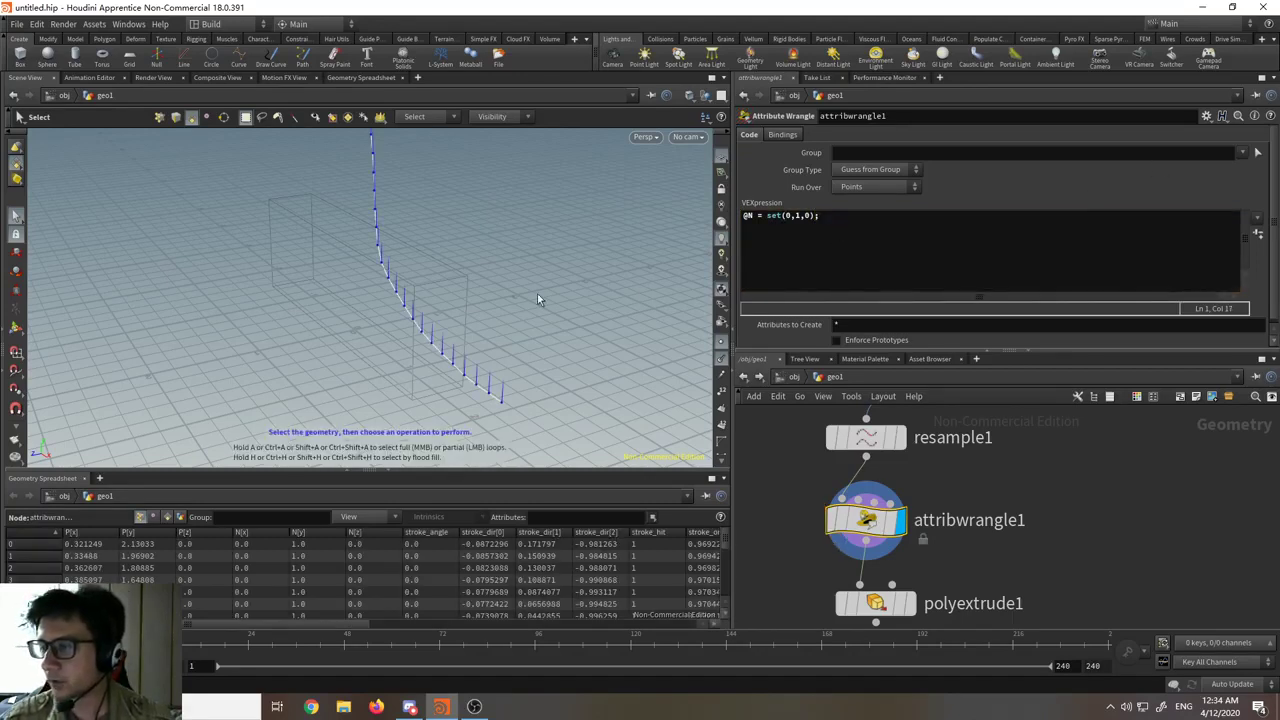
# - Inspect the point normals along the curve up close and check the Run Over setting of attribwrangle1
pyautogui.press('Escape')
pyautogui.moveTo(461, 310); pyautogui.dragTo(507, 284)
pyautogui.moveTo(507, 284); pyautogui.dragTo(486, 89, button='right')
pyautogui.moveTo(758, 216); pyautogui.dragTo(736, 222)
pyautogui.click(866, 189)
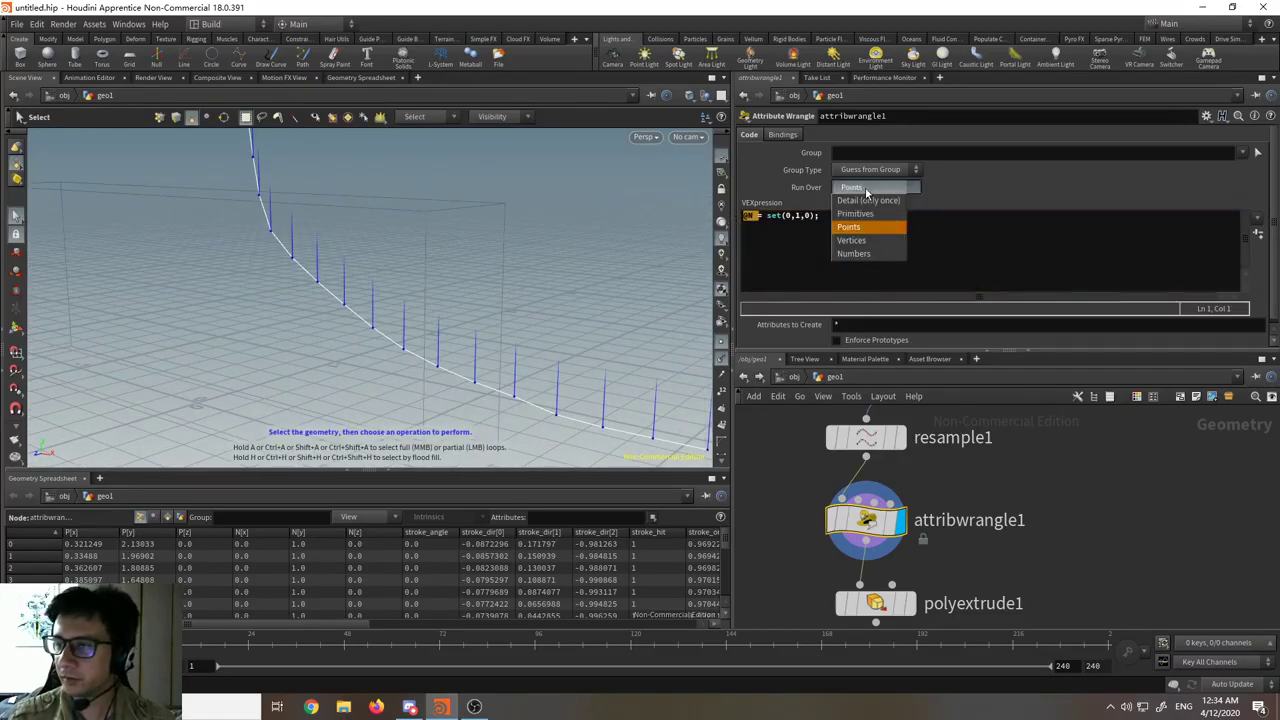
pyautogui.click(866, 192)
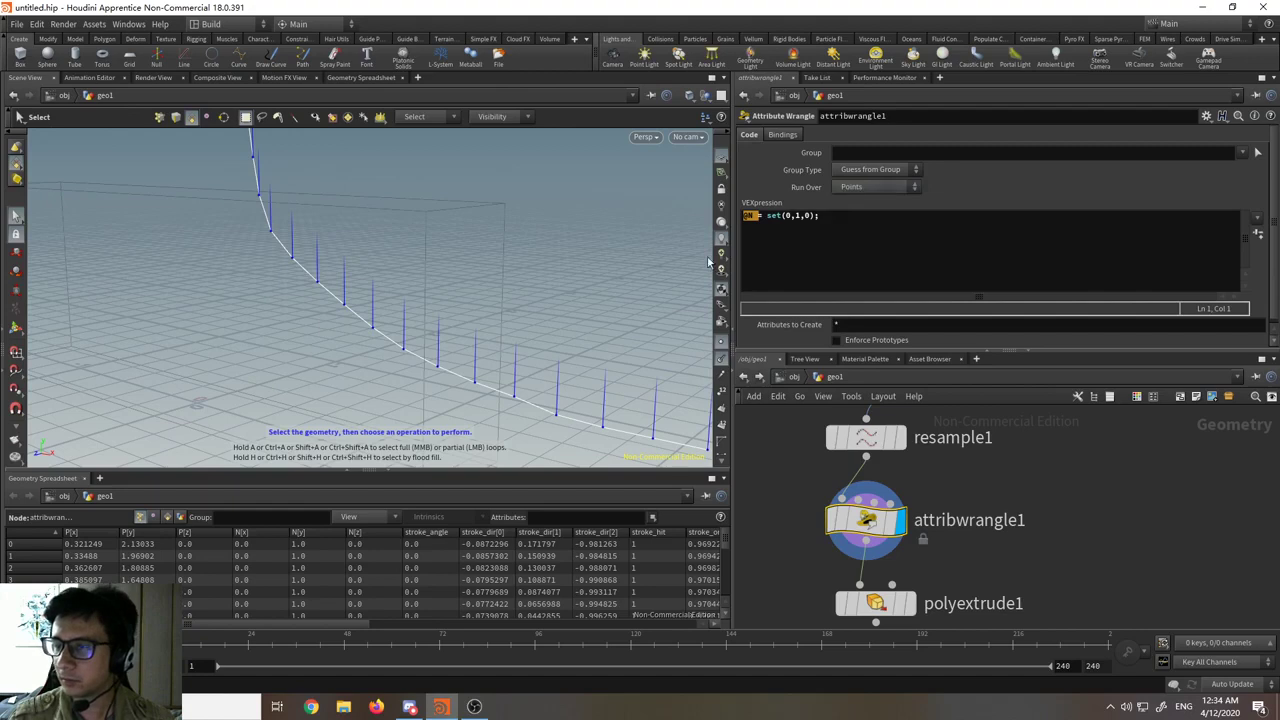
# - Change the VEXpression of attribwrangle1 to @N = set(0,0,1); and view the normals along the curve
pyautogui.moveTo(767, 216); pyautogui.dragTo(812, 216)
pyautogui.click(789, 217)
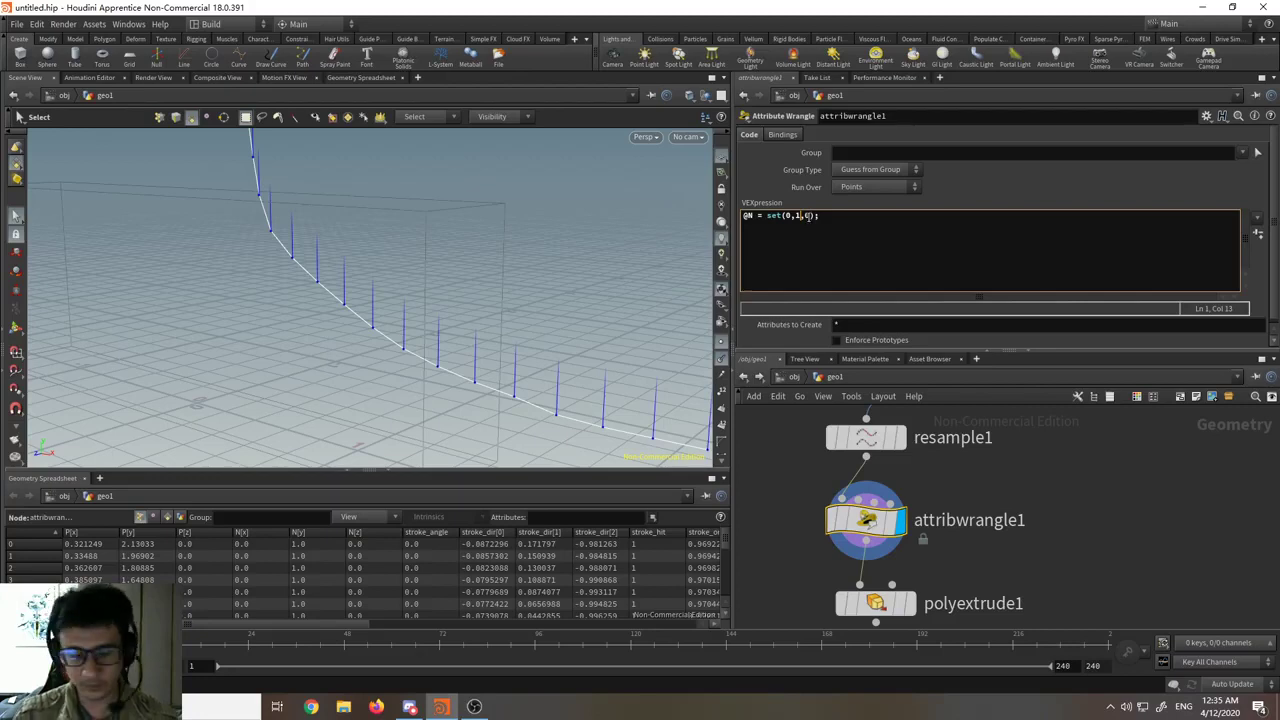
pyautogui.press('BackSpace')
pyautogui.write('0')
pyautogui.press('BackSpace')
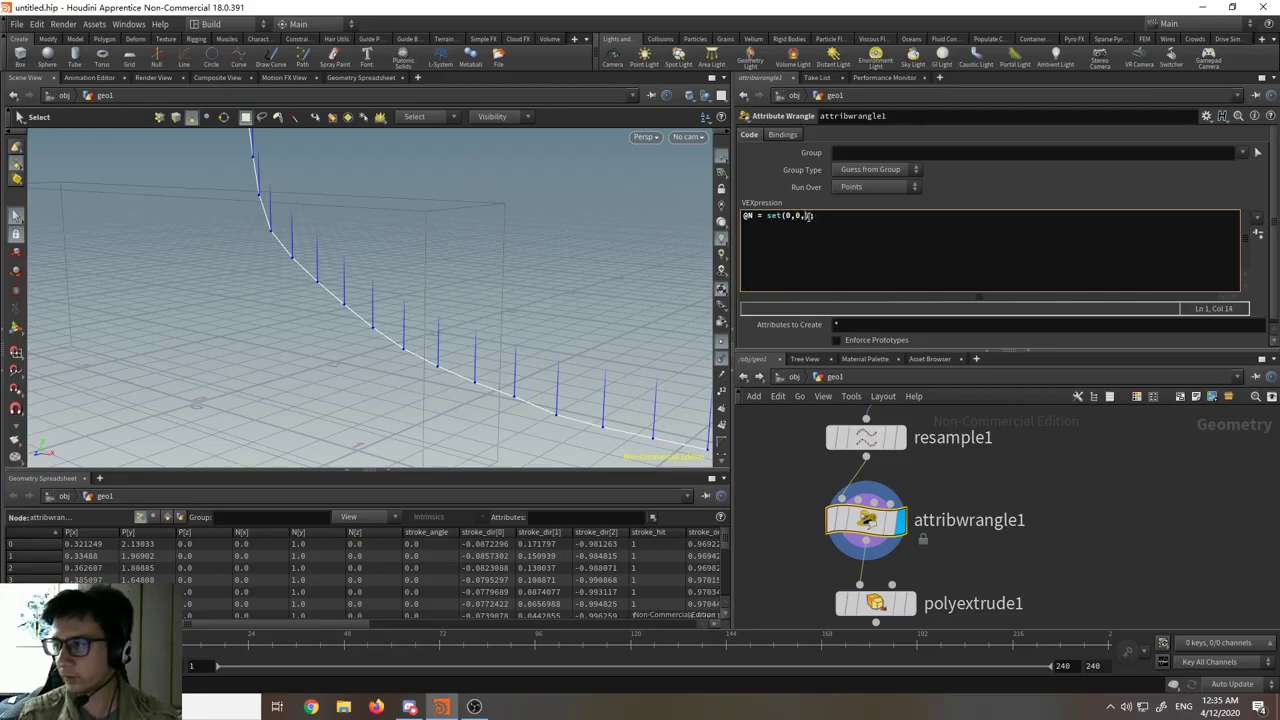
pyautogui.write('1')
pyautogui.press('space')
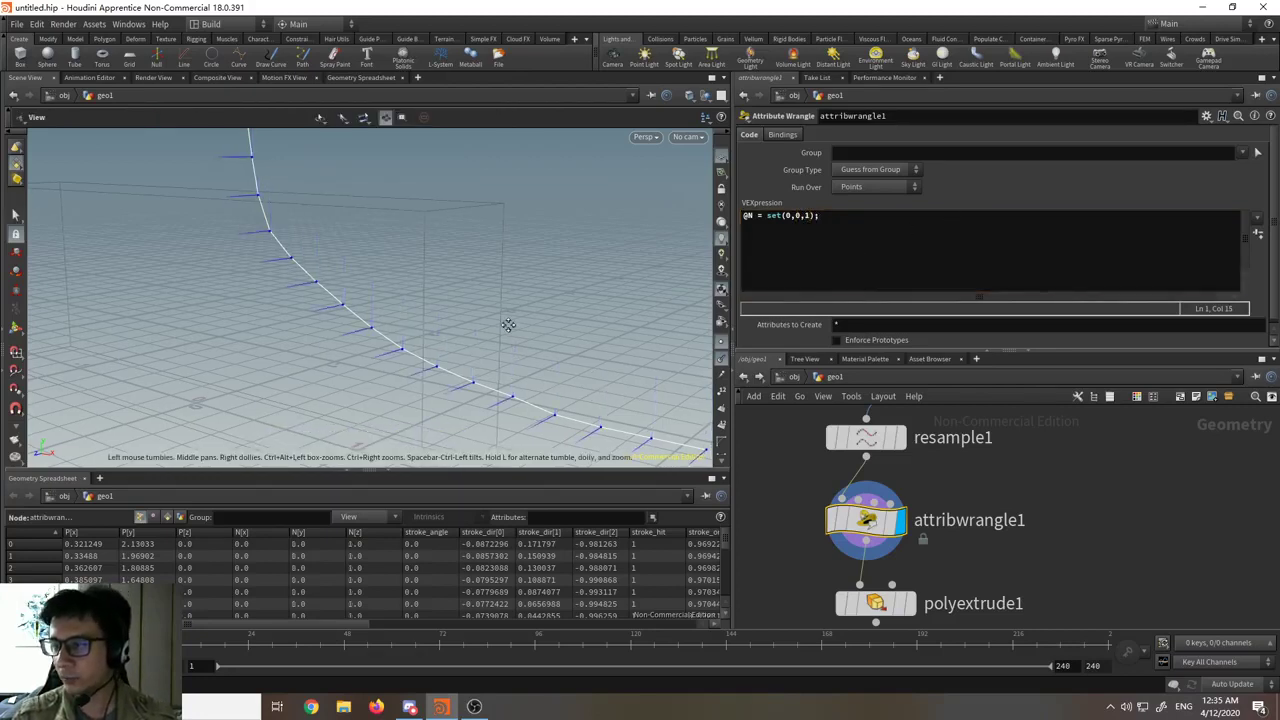
pyautogui.moveTo(509, 323); pyautogui.dragTo(433, 273)
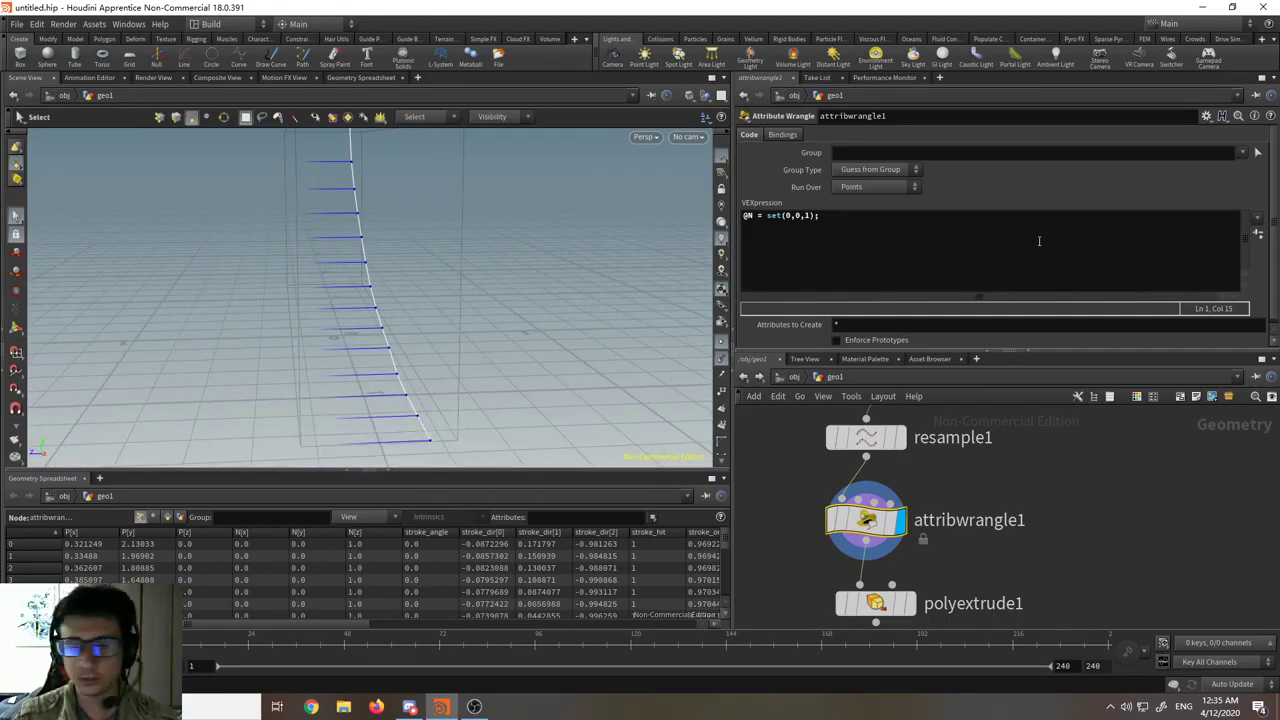
# - Change the VEXpression of attribwrangle1 to @N = set(0,1,0); and view the point normals along the curve
pyautogui.click(820, 220)
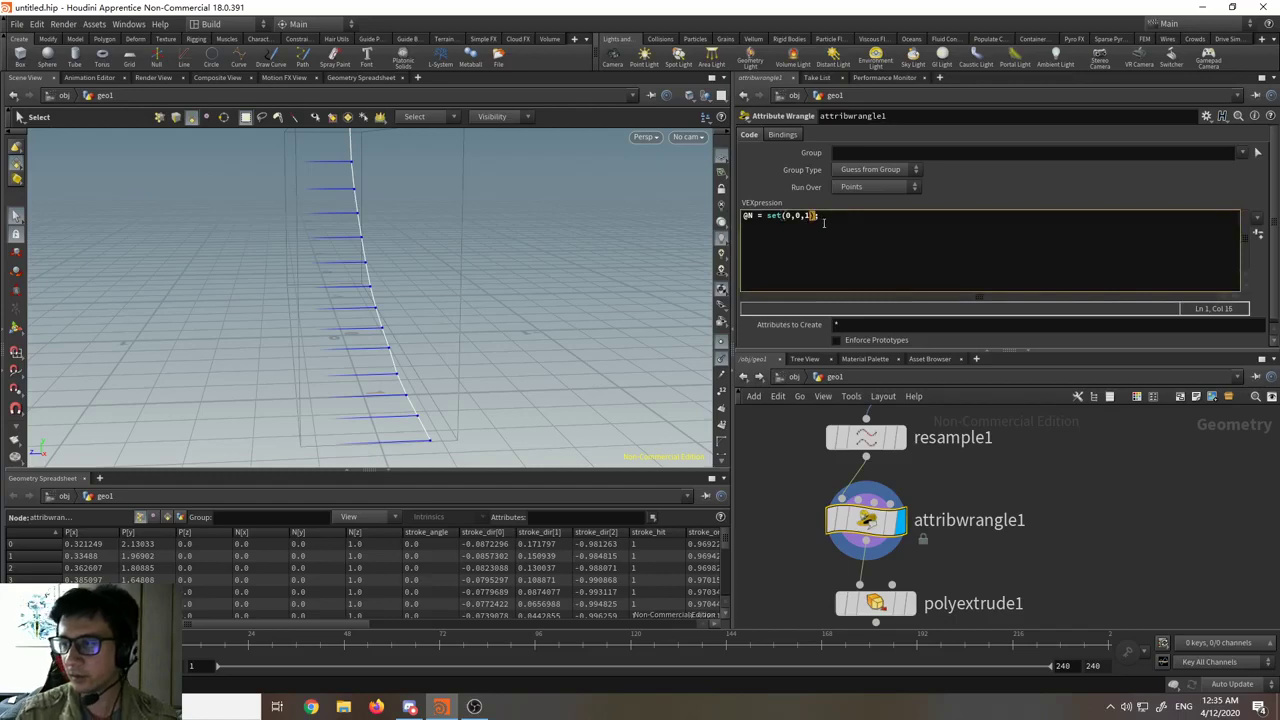
pyautogui.press('Left')
pyautogui.press('BackSpace')
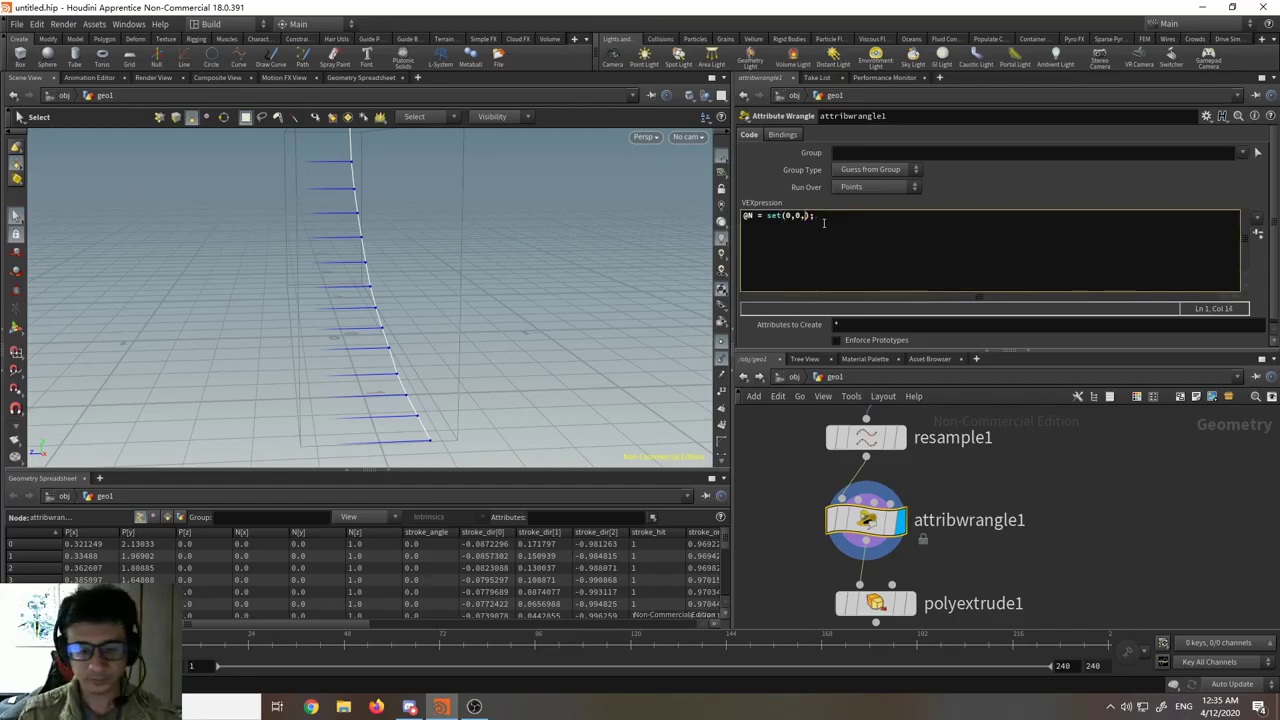
pyautogui.write('0')
pyautogui.press('Left')
pyautogui.press('Left')
pyautogui.press('BackSpace')
pyautogui.write('1')
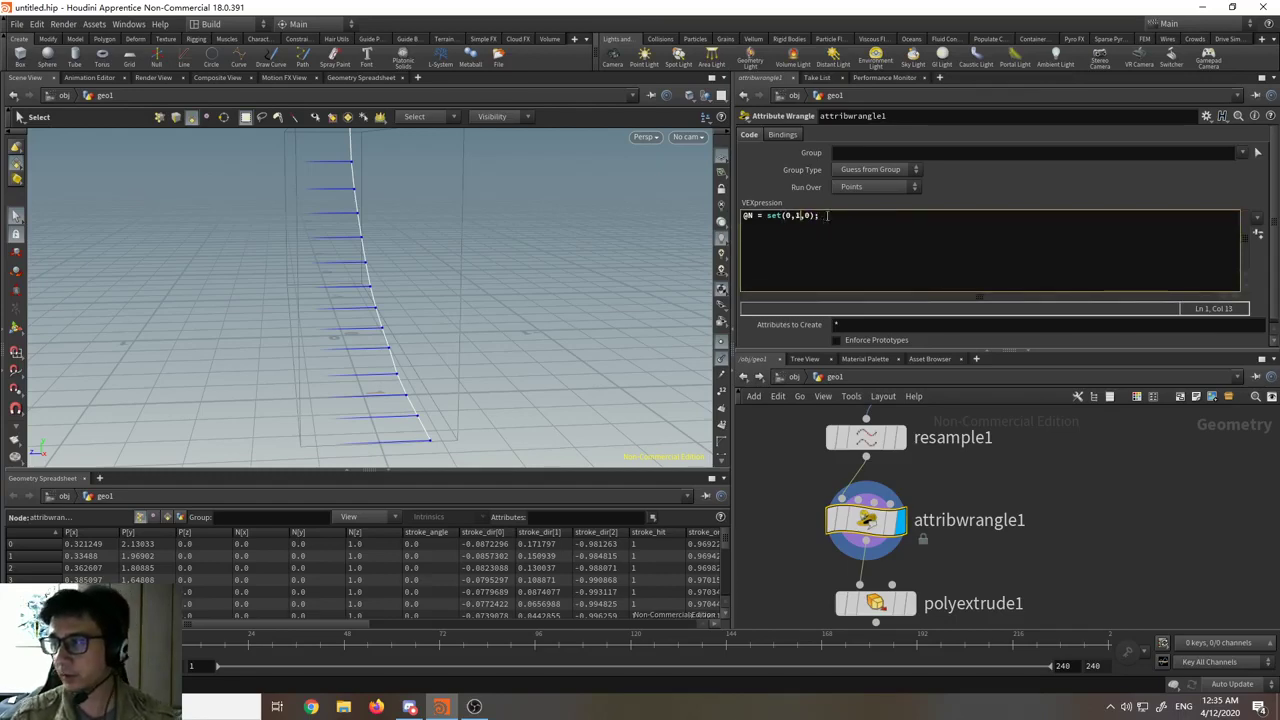
pyautogui.click(957, 191)
pyautogui.keyDown('alt'); pyautogui.moveTo(474, 303); pyautogui.dragTo(634, 257); pyautogui.keyUp('alt')
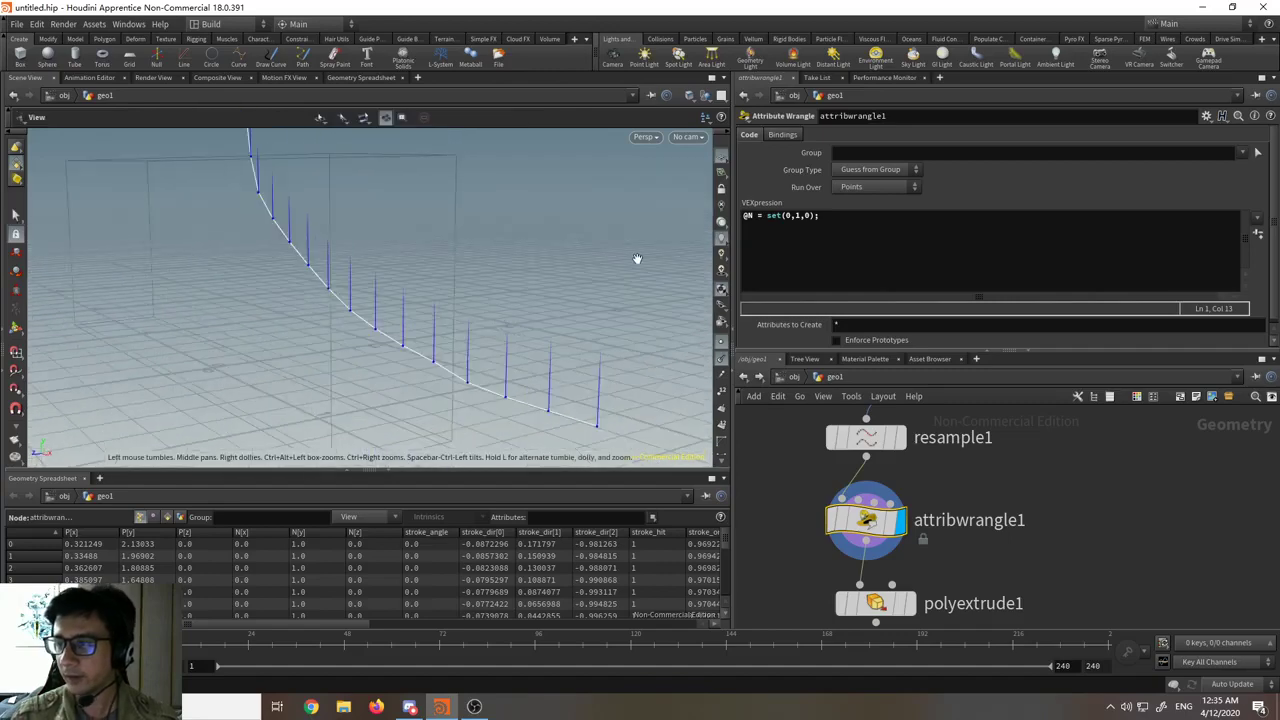
pyautogui.moveTo(397, 294); pyautogui.dragTo(335, 252)
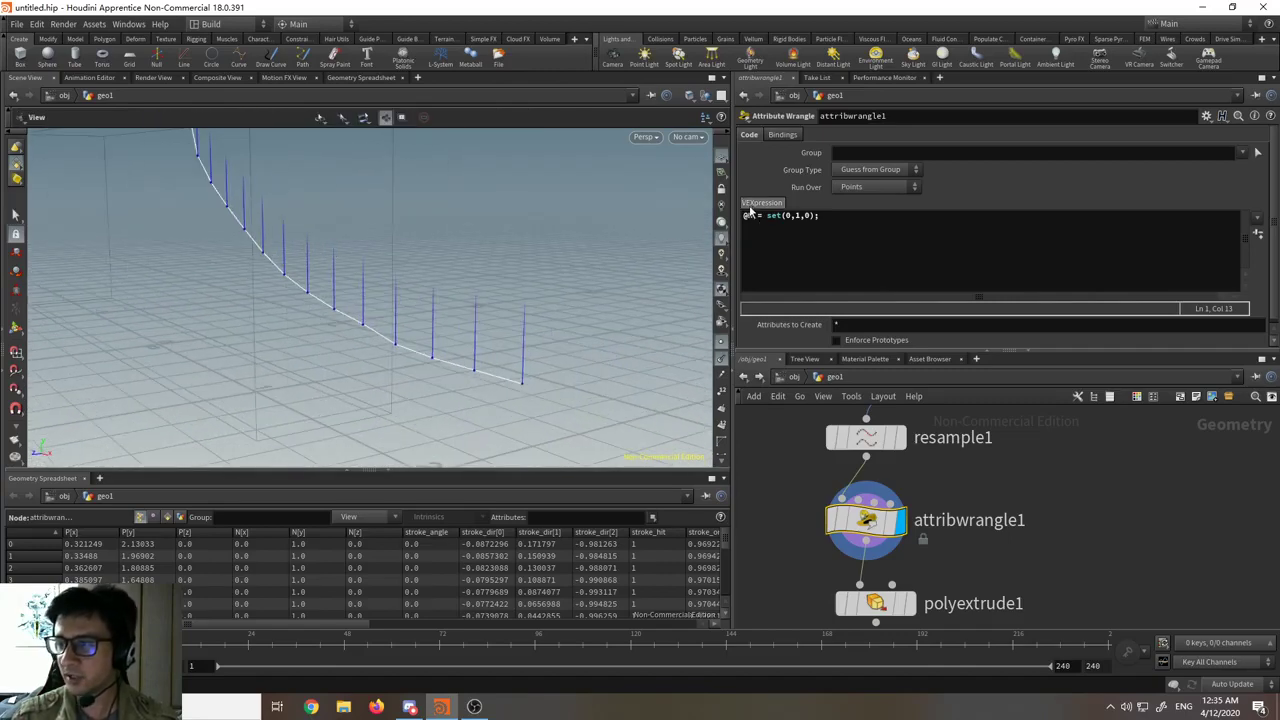
pyautogui.moveTo(759, 216); pyautogui.dragTo(738, 217)
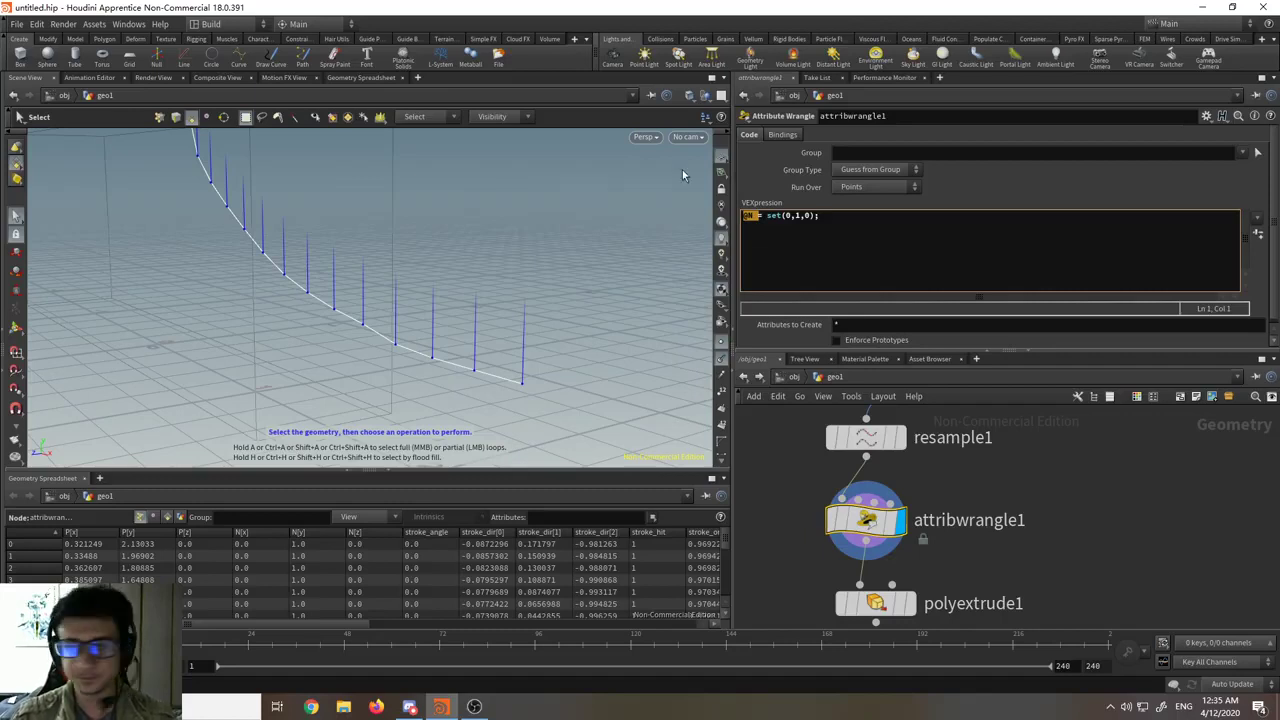
# - Insert a Normal node on the wire between drawcurve1 and resample1
pyautogui.moveTo(1028, 450); pyautogui.dragTo(929, 499, button='middle')
pyautogui.scroll(-2, 929, 499)
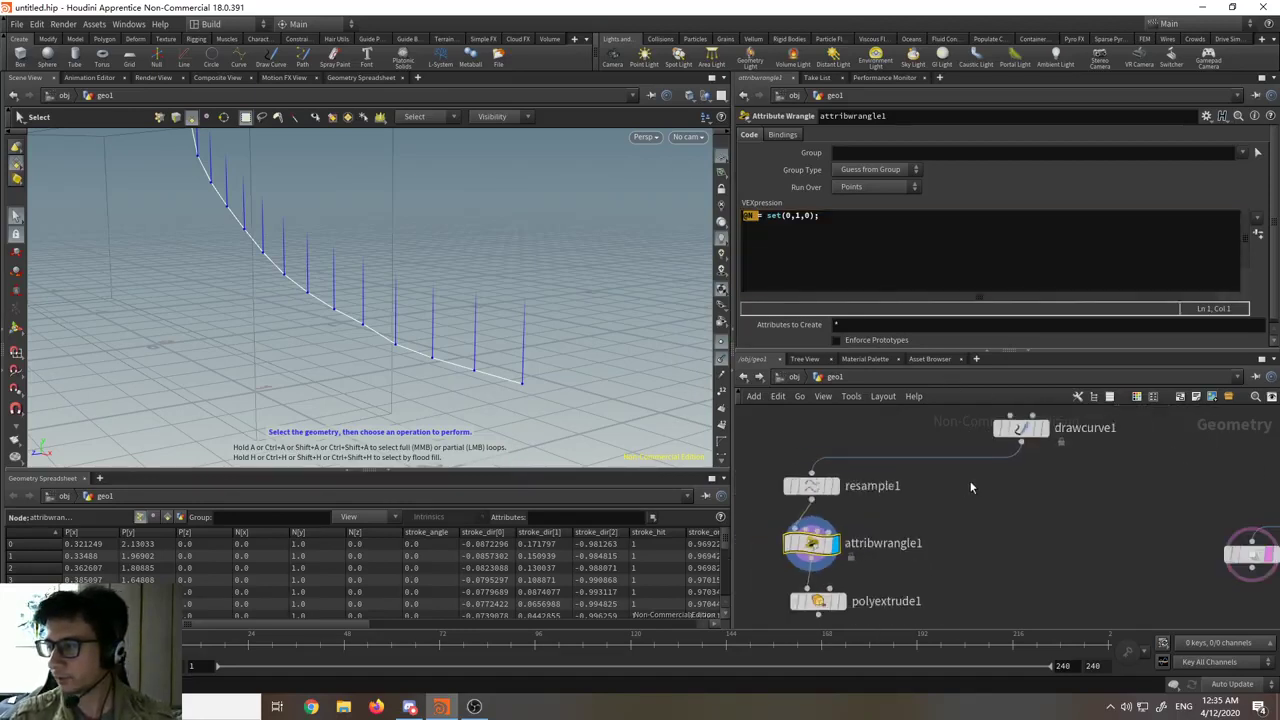
pyautogui.moveTo(1020, 428); pyautogui.dragTo(1030, 418)
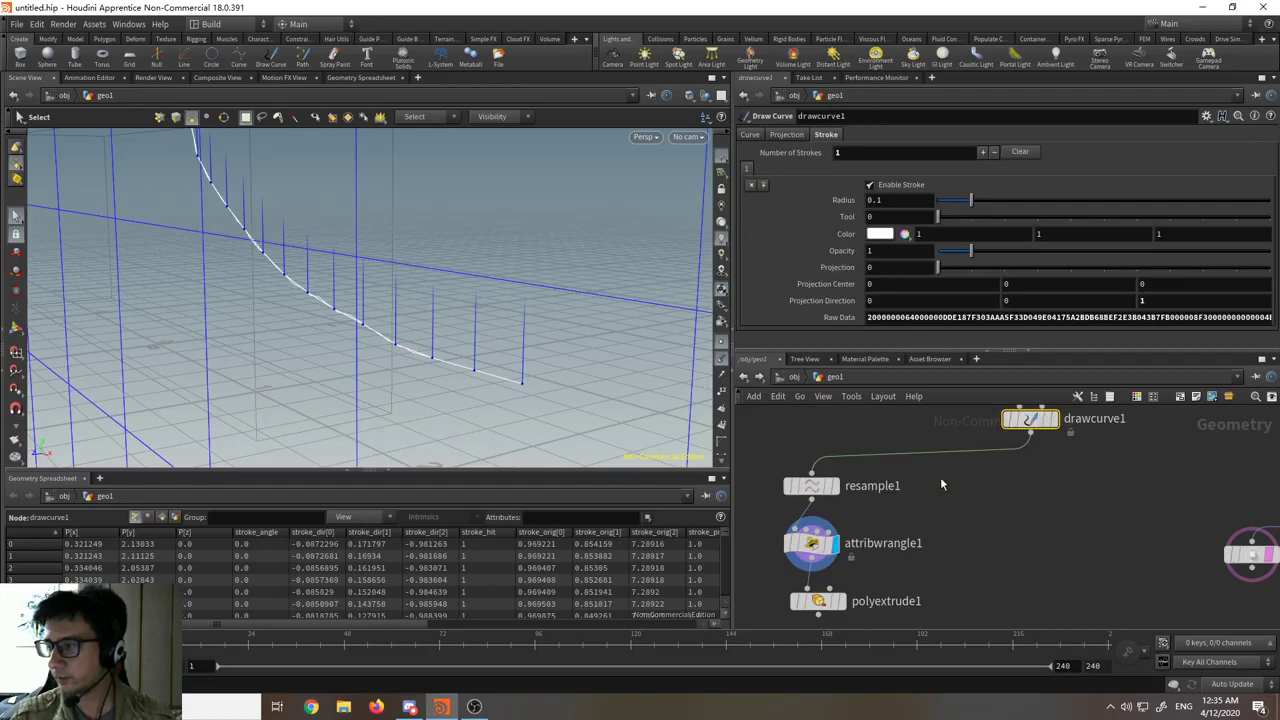
pyautogui.click(953, 456)
pyautogui.press('Tab')
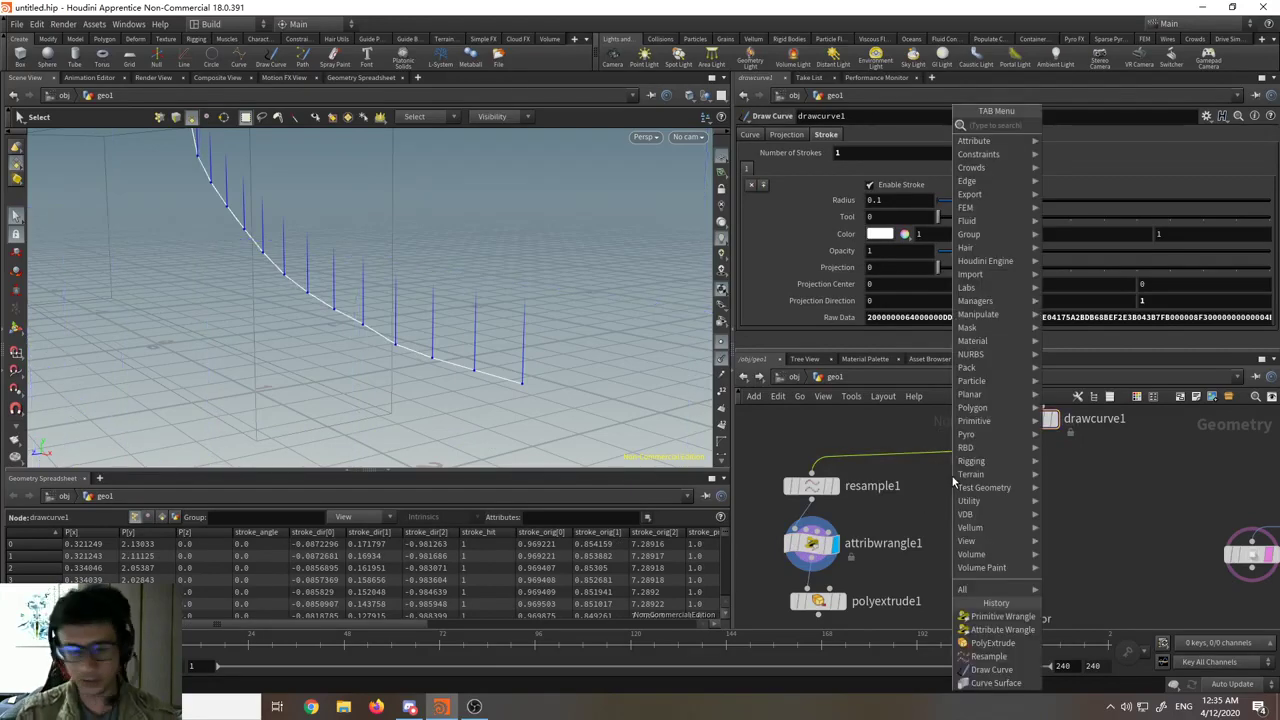
pyautogui.write('norm')
pyautogui.press('Return')
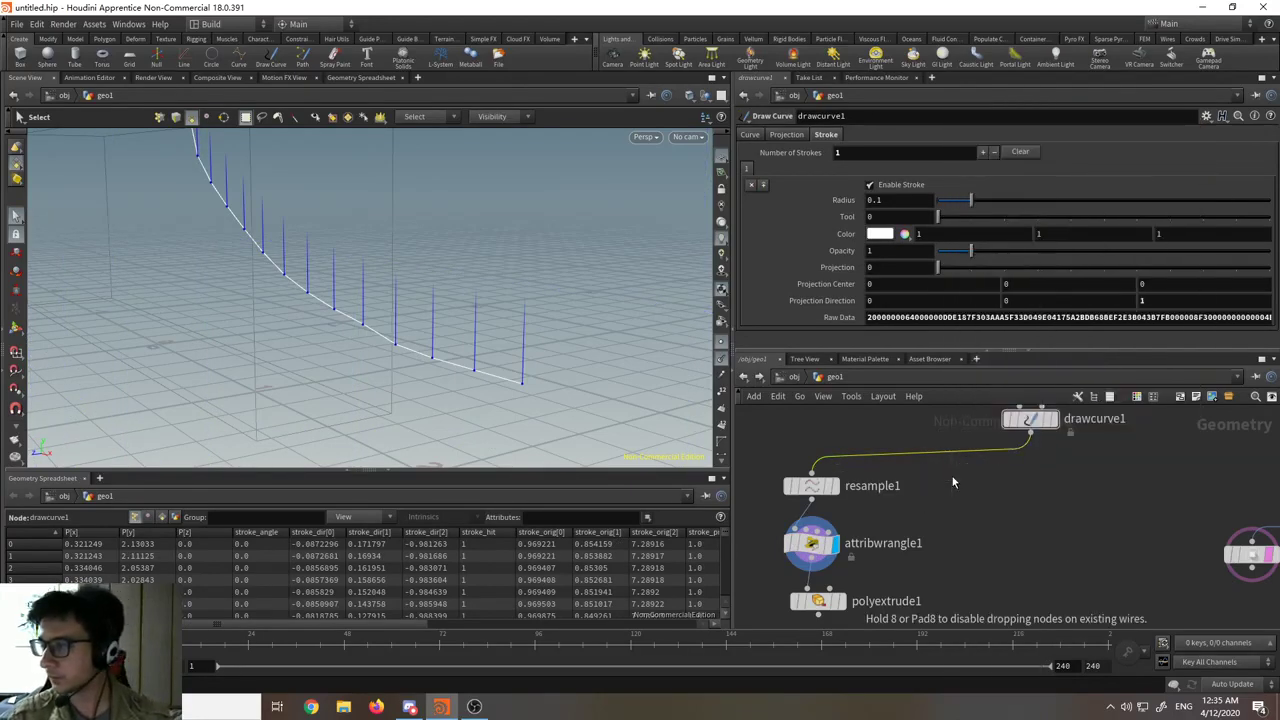
pyautogui.click(952, 481)
# - Set normal1 to add normals to Points, display its result and check the N values in the spreadsheet
pyautogui.click(857, 213)
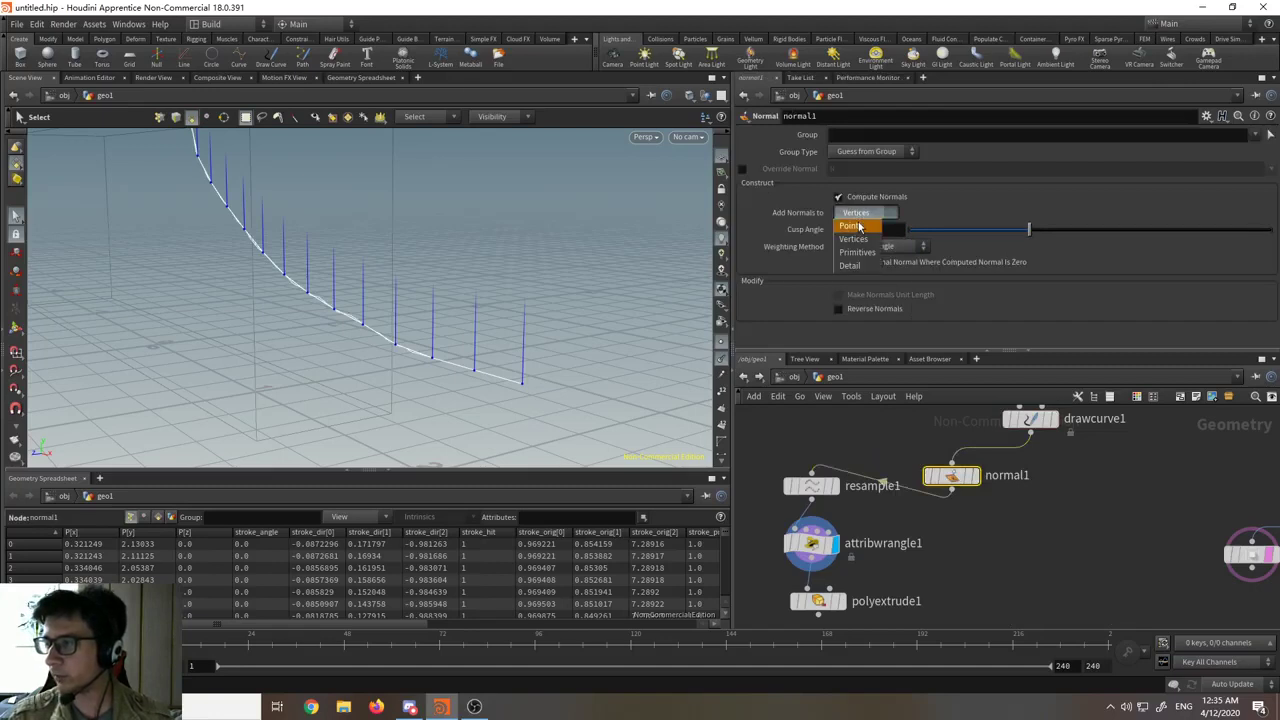
pyautogui.click(851, 225)
pyautogui.moveTo(982, 483)
pyautogui.click(978, 448)
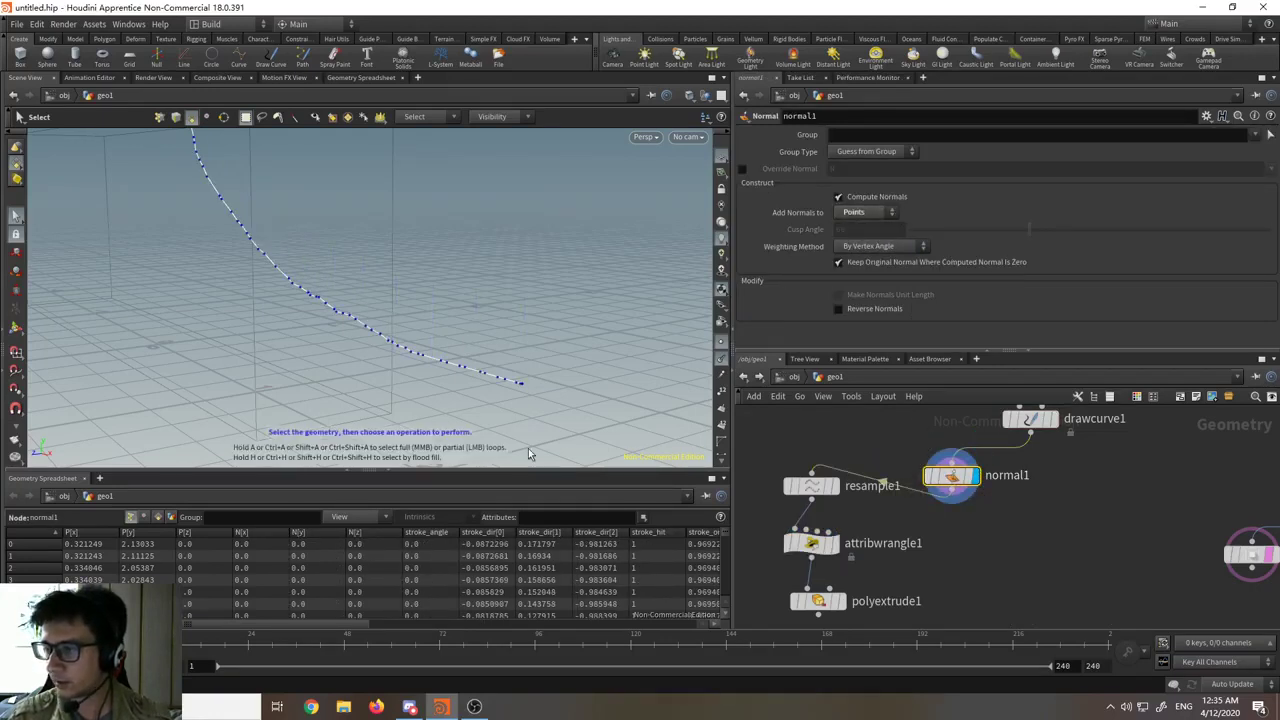
pyautogui.moveTo(355, 622)
pyautogui.mouseDown()
pyautogui.moveTo(343, 620)
pyautogui.moveTo(704, 625)
pyautogui.moveTo(368, 632)
pyautogui.mouseUp()
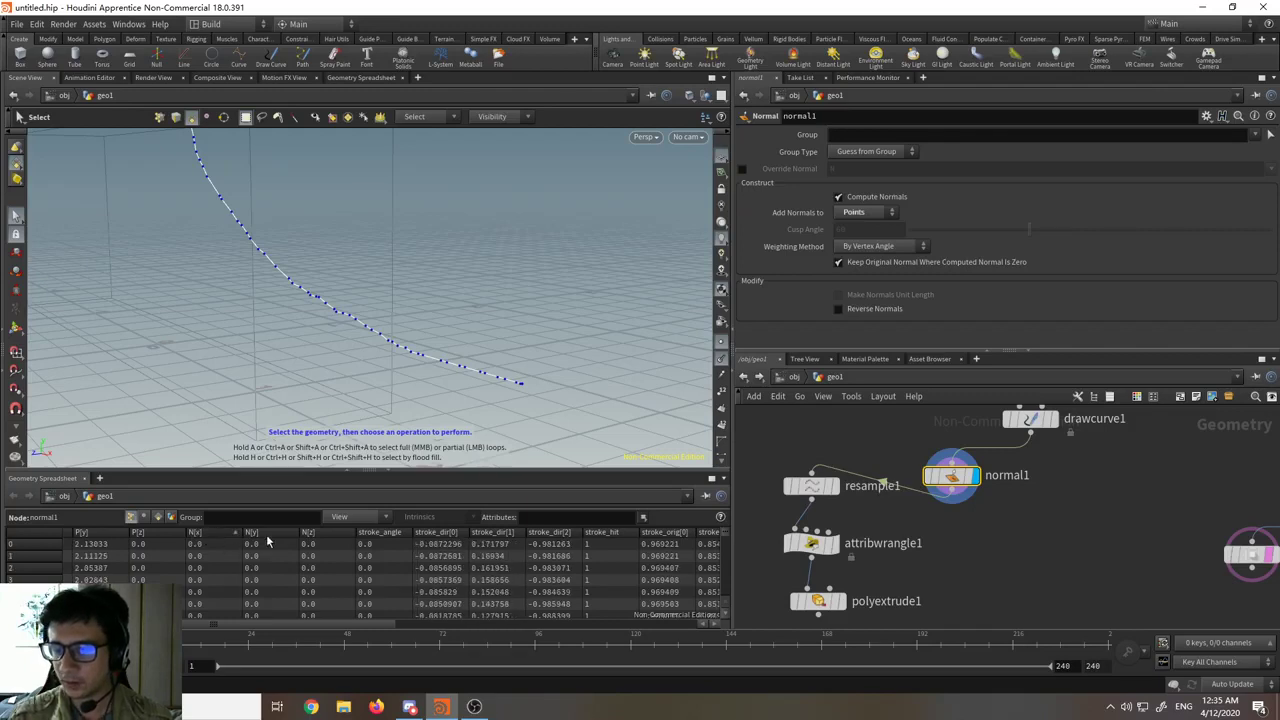
# - Bypass normal1 and re-enable it to compare the point attributes with and without the node
pyautogui.moveTo(945, 475)
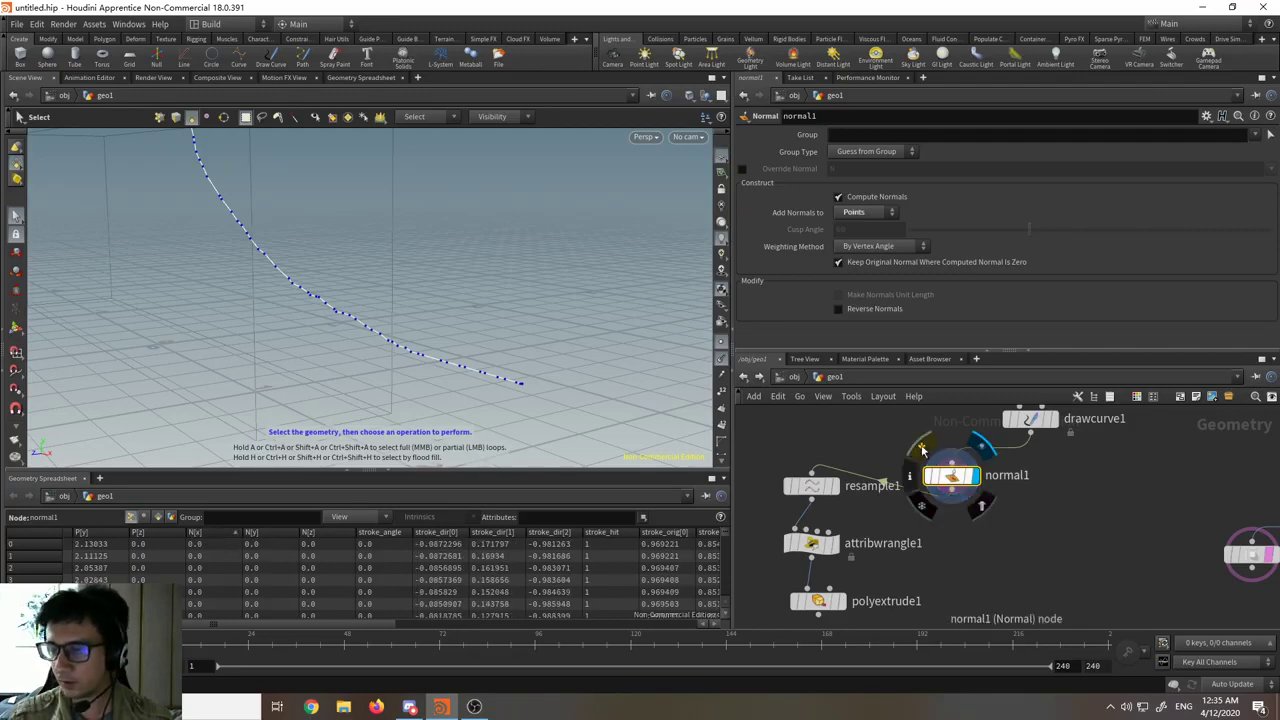
pyautogui.click(922, 448)
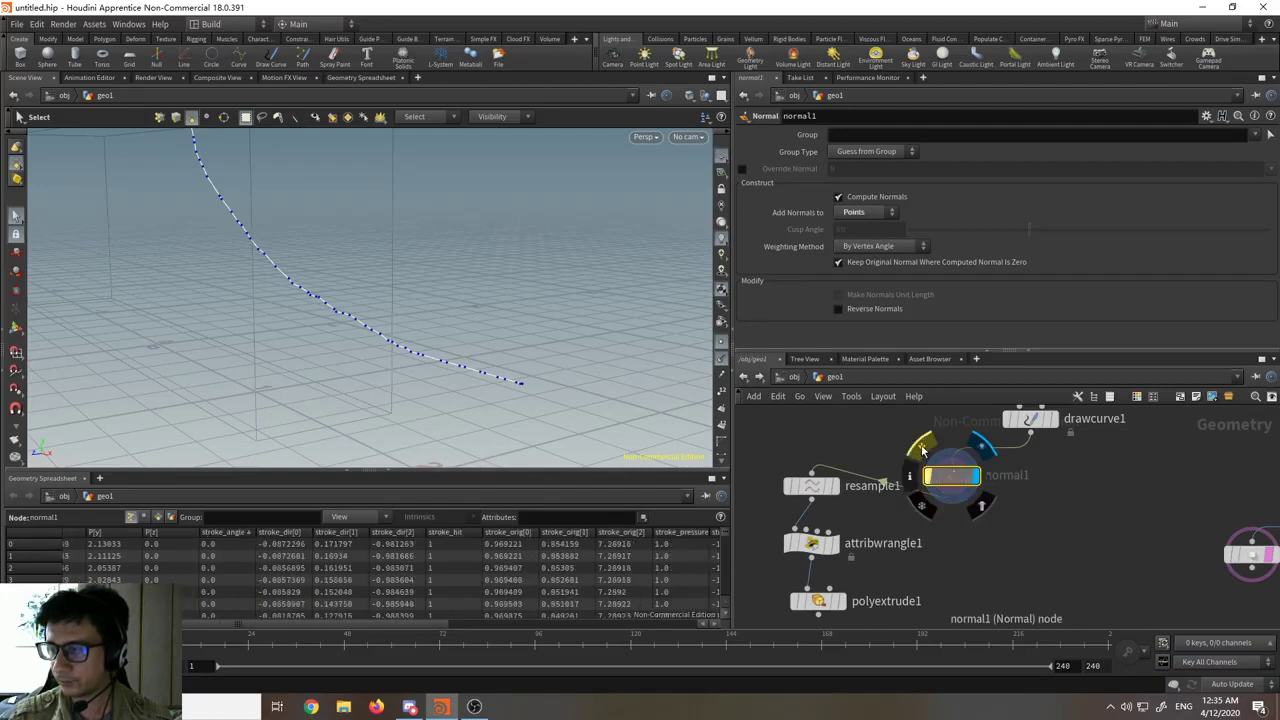
pyautogui.click(922, 450)
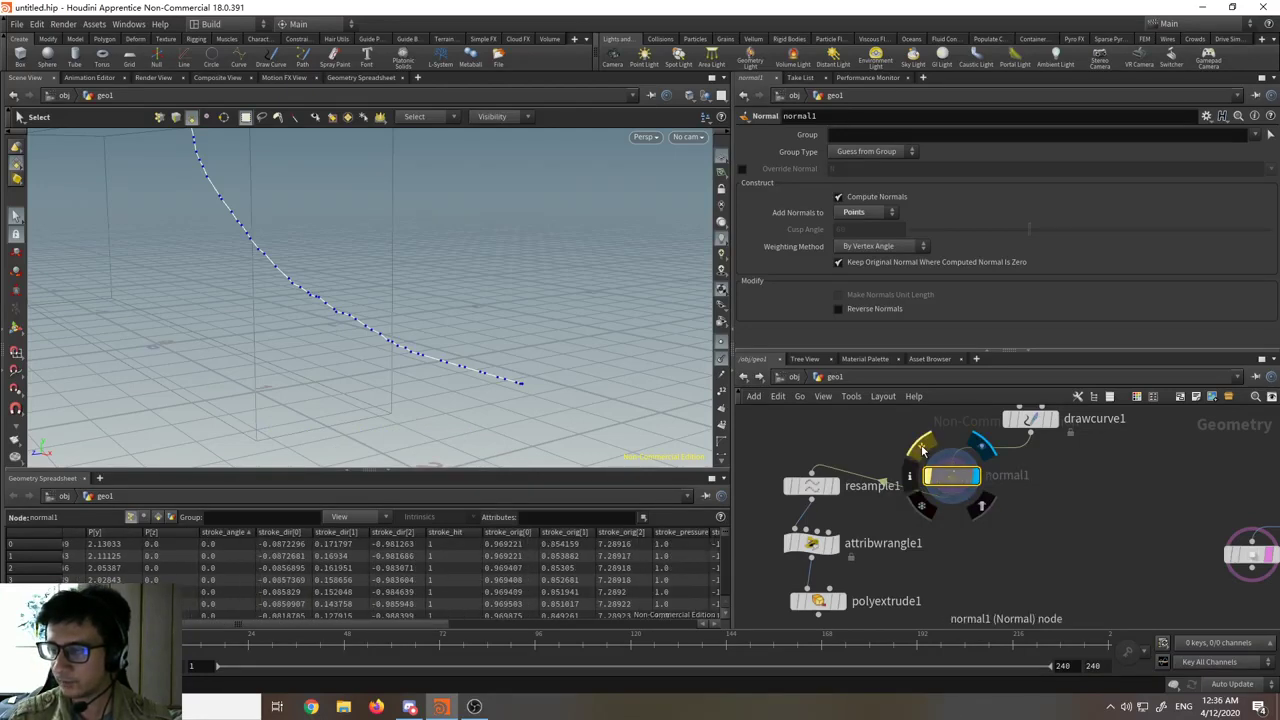
pyautogui.moveTo(957, 478)
pyautogui.mouseDown()
pyautogui.moveTo(975, 463)
pyautogui.moveTo(945, 467)
pyautogui.moveTo(953, 478)
pyautogui.mouseUp()
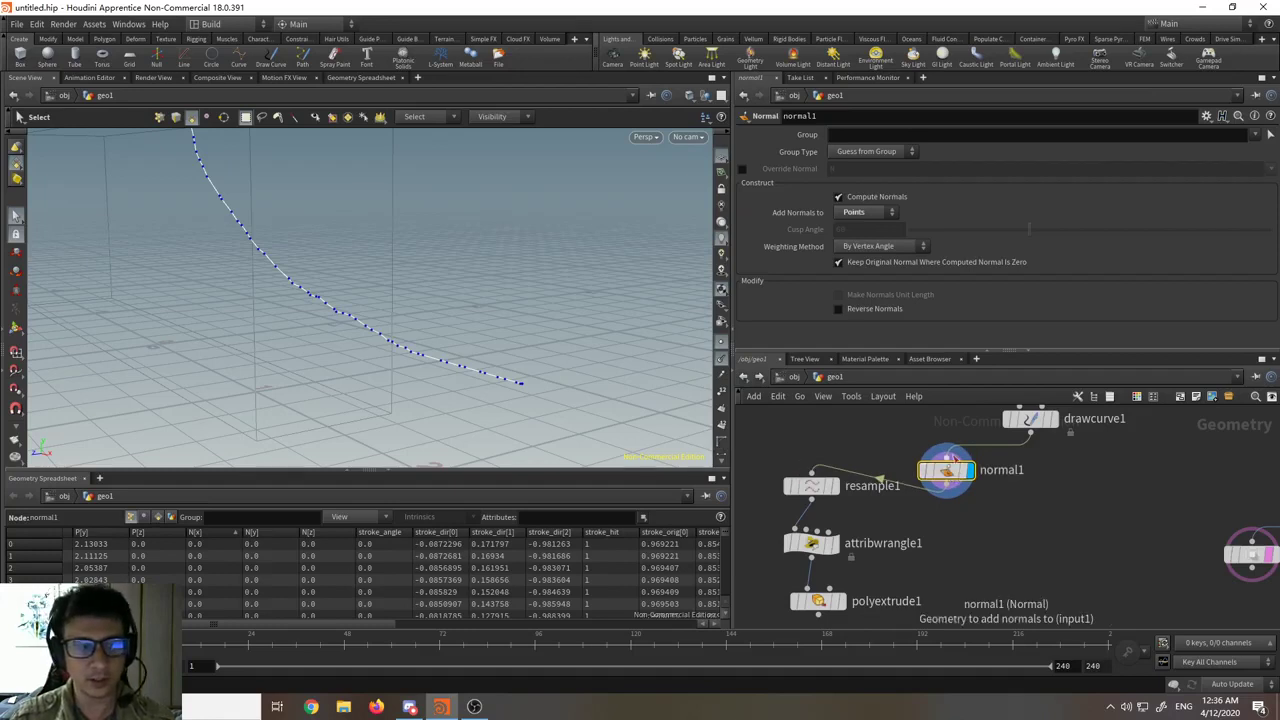
pyautogui.moveTo(945, 474)
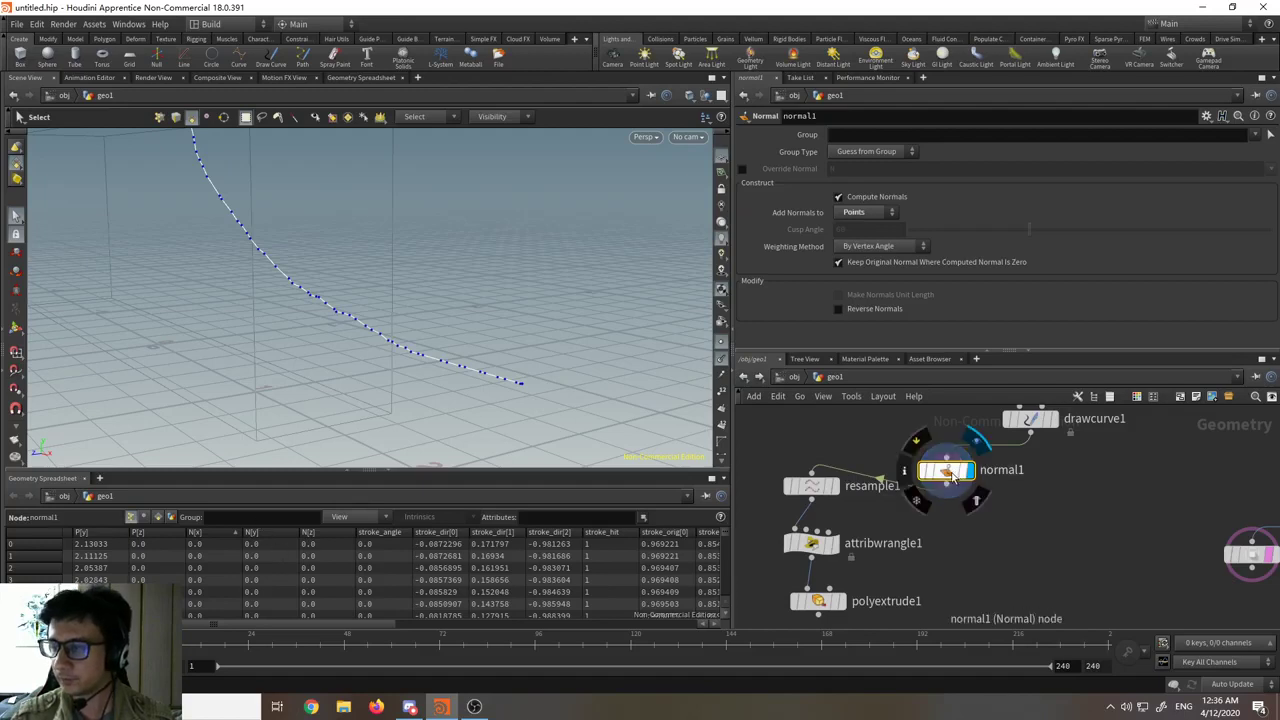
# - Select attribwrangle1 and review the @N attribute in its VEXpression
pyautogui.click(811, 543)
pyautogui.click(757, 218)
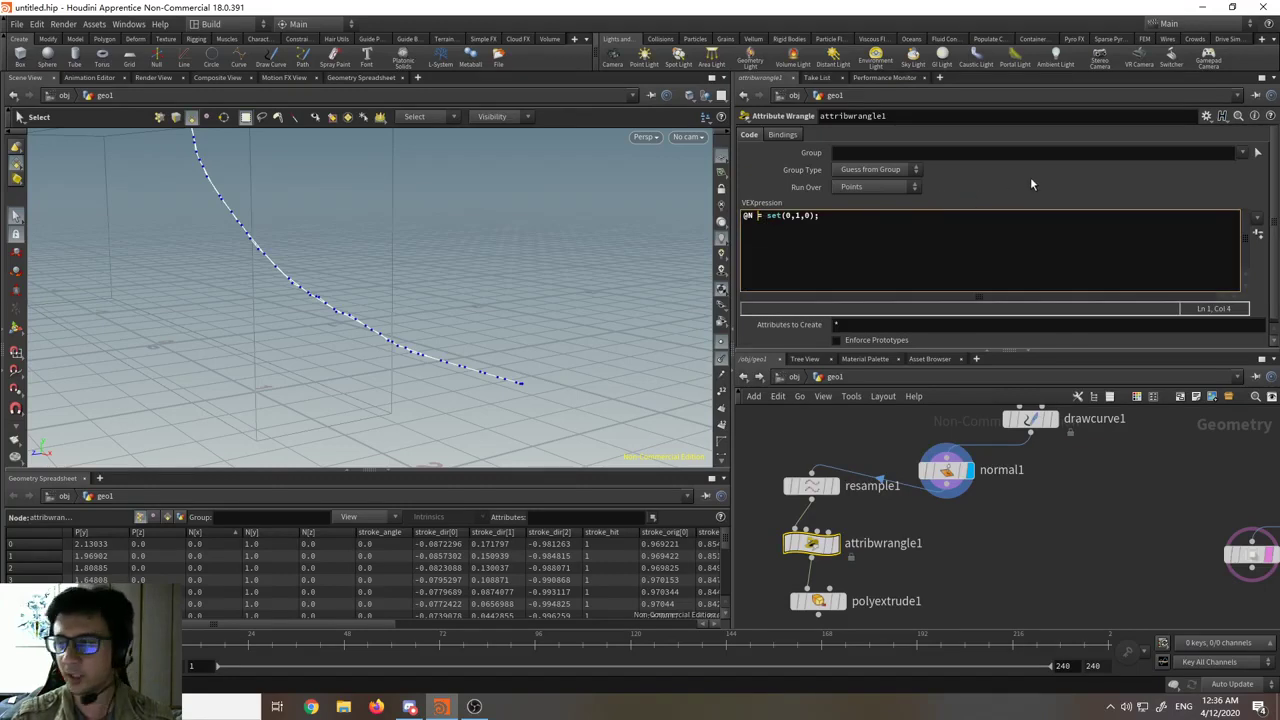
pyautogui.click(751, 215)
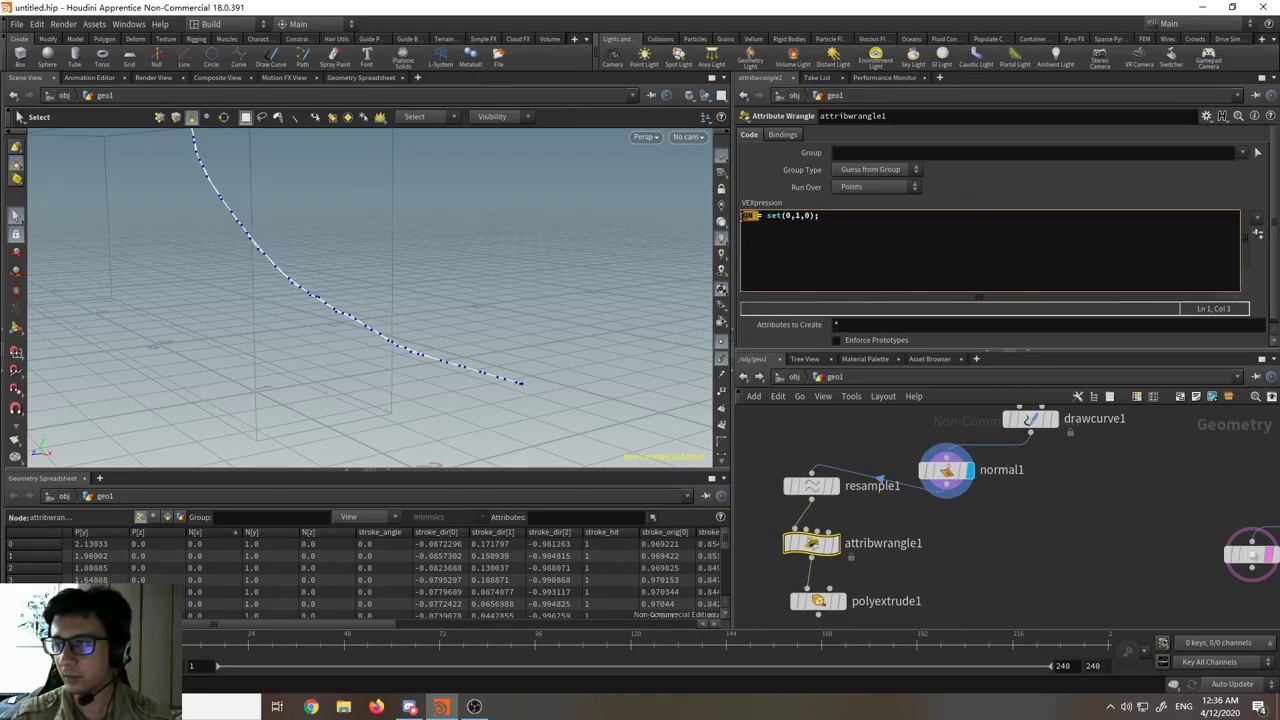
pyautogui.doubleClick(751, 216)
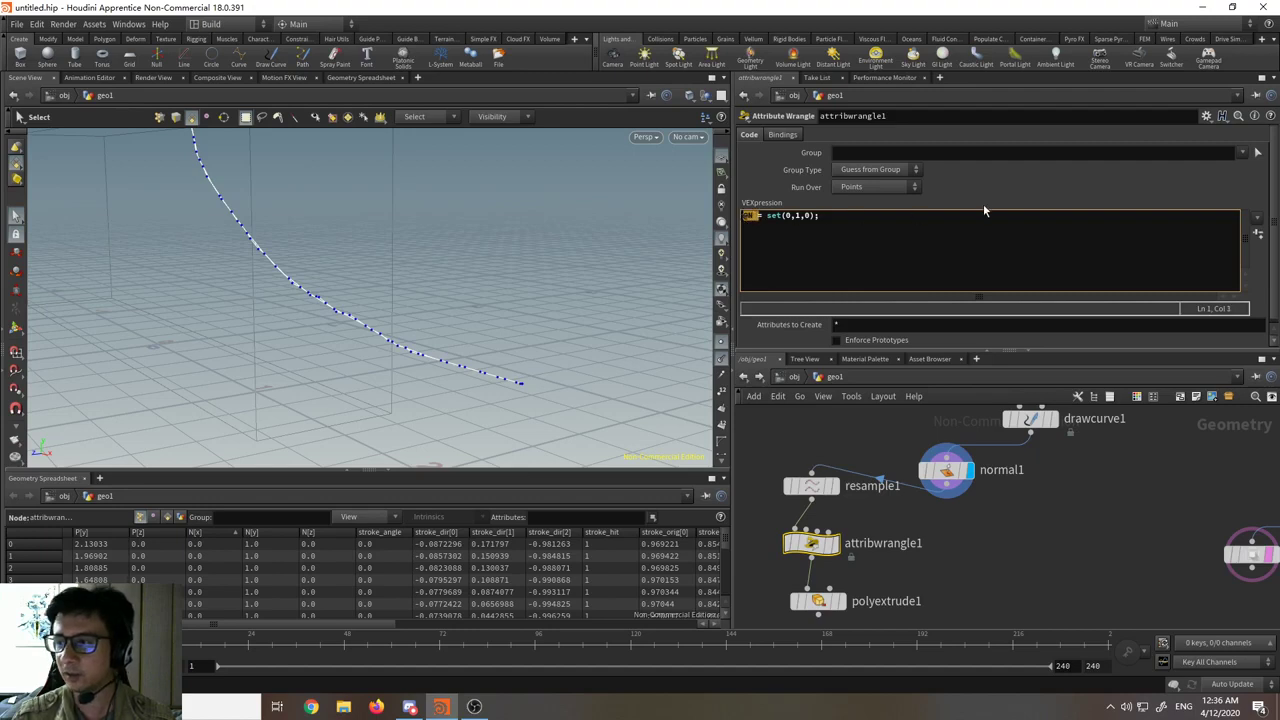
pyautogui.click(920, 230)
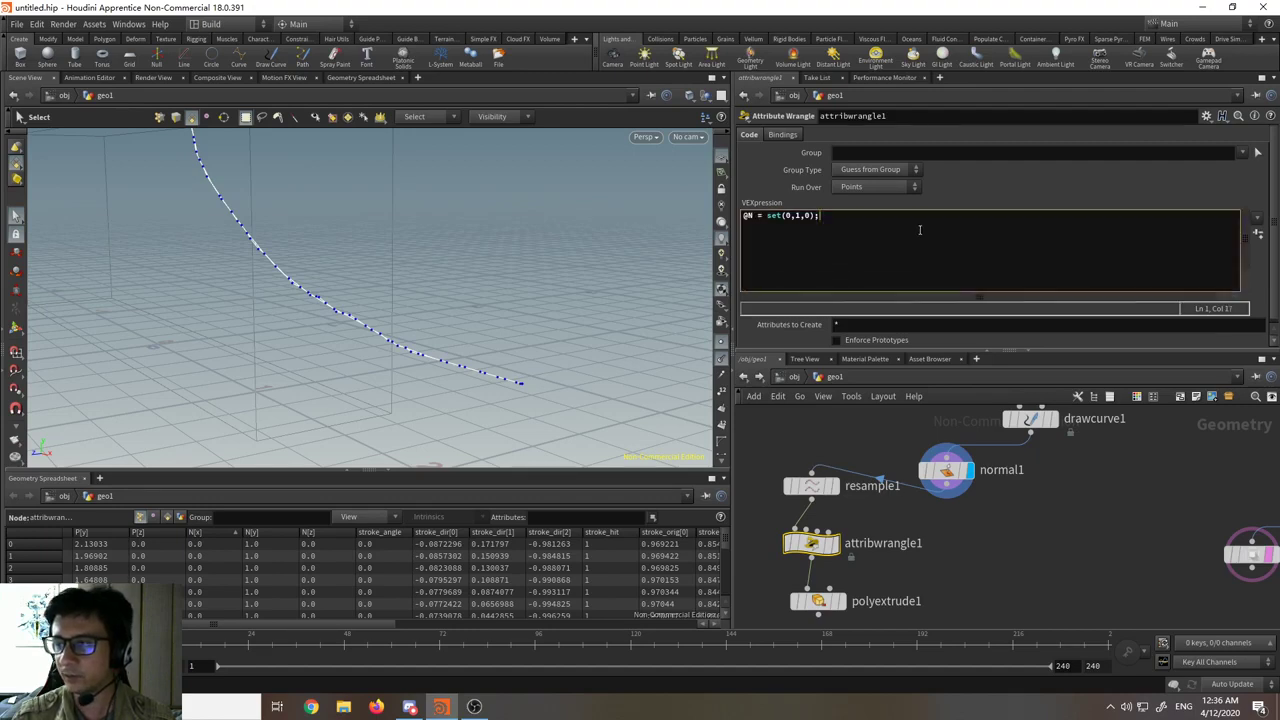
# - Disconnect normal1 from the network, delete it, and display attribwrangle1 again
pyautogui.click(955, 470)
pyautogui.moveTo(955, 473)
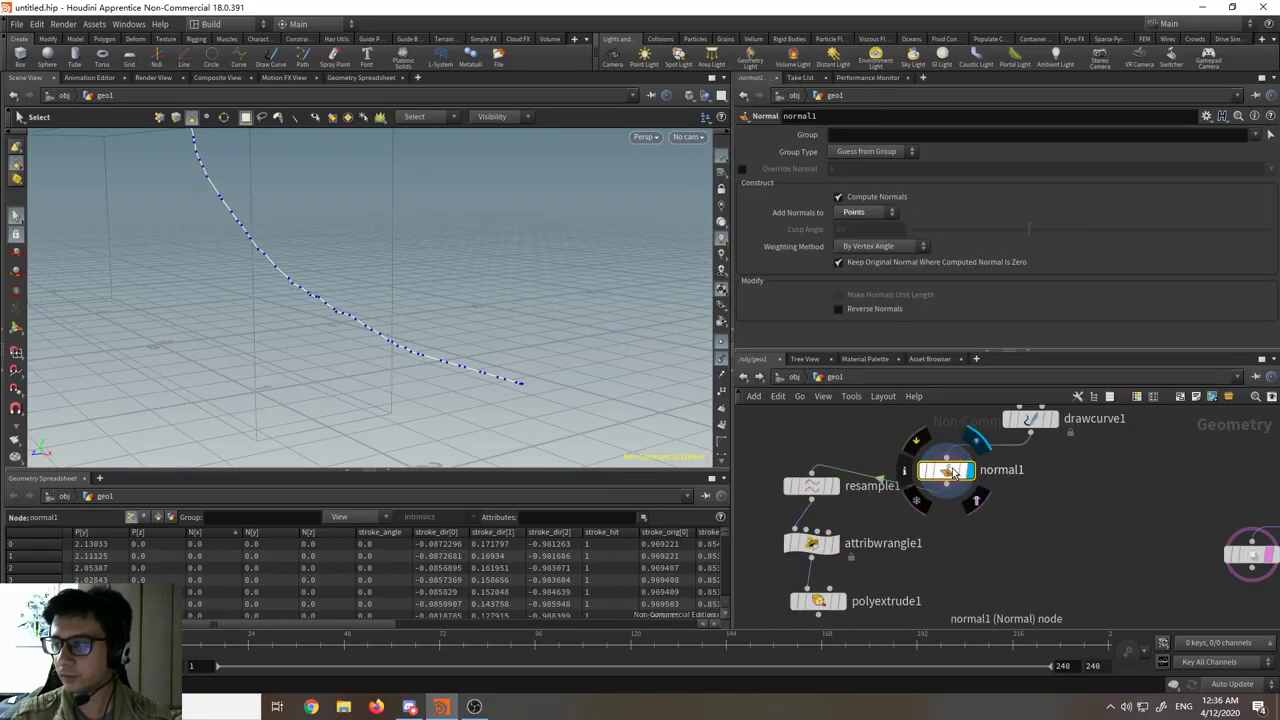
pyautogui.moveTo(955, 473); pyautogui.dragTo(1036, 516)
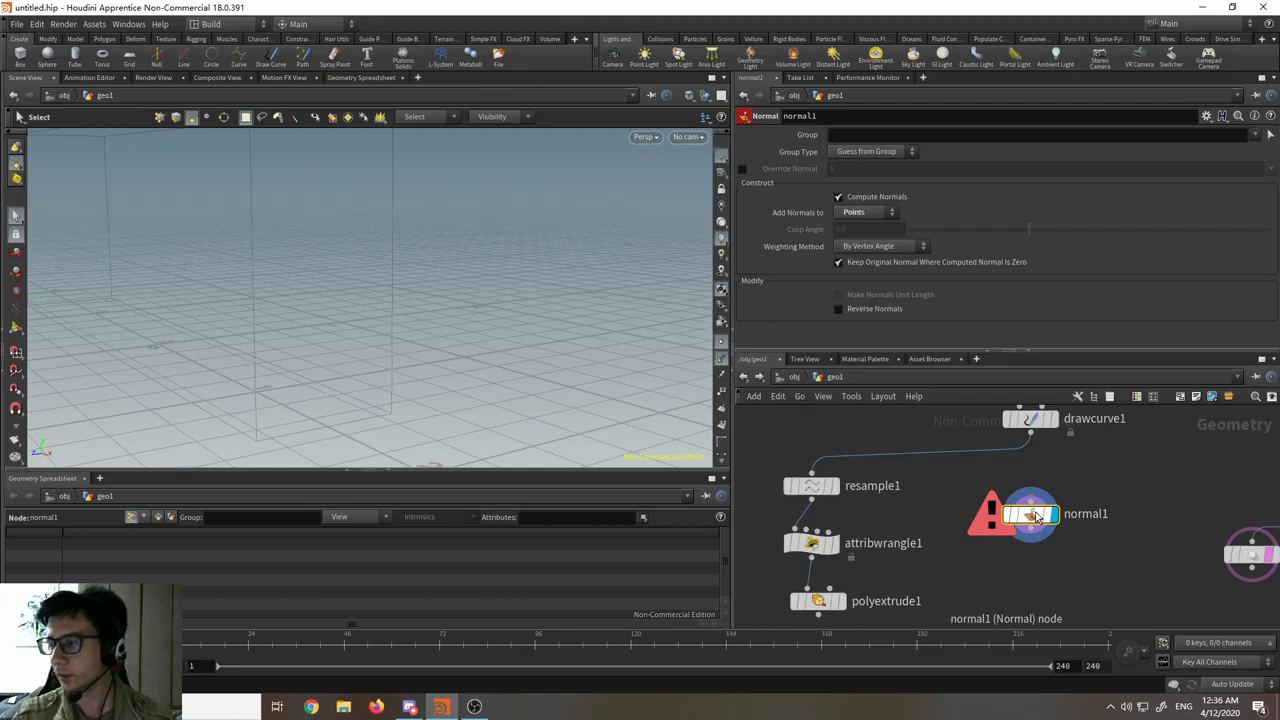
pyautogui.press('Delete')
pyautogui.click(815, 543)
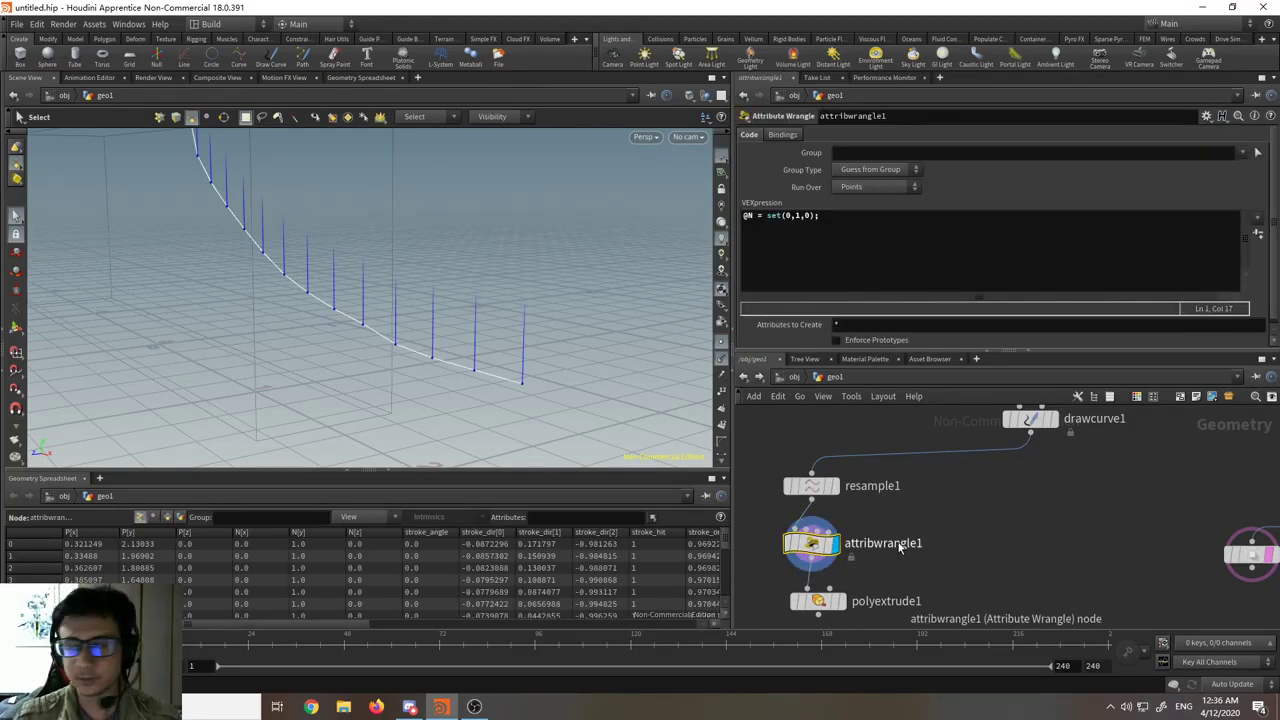
# - Highlight the whole VEXpression line of attribwrangle1 to review it, leaving the code as is
pyautogui.click(900, 216)
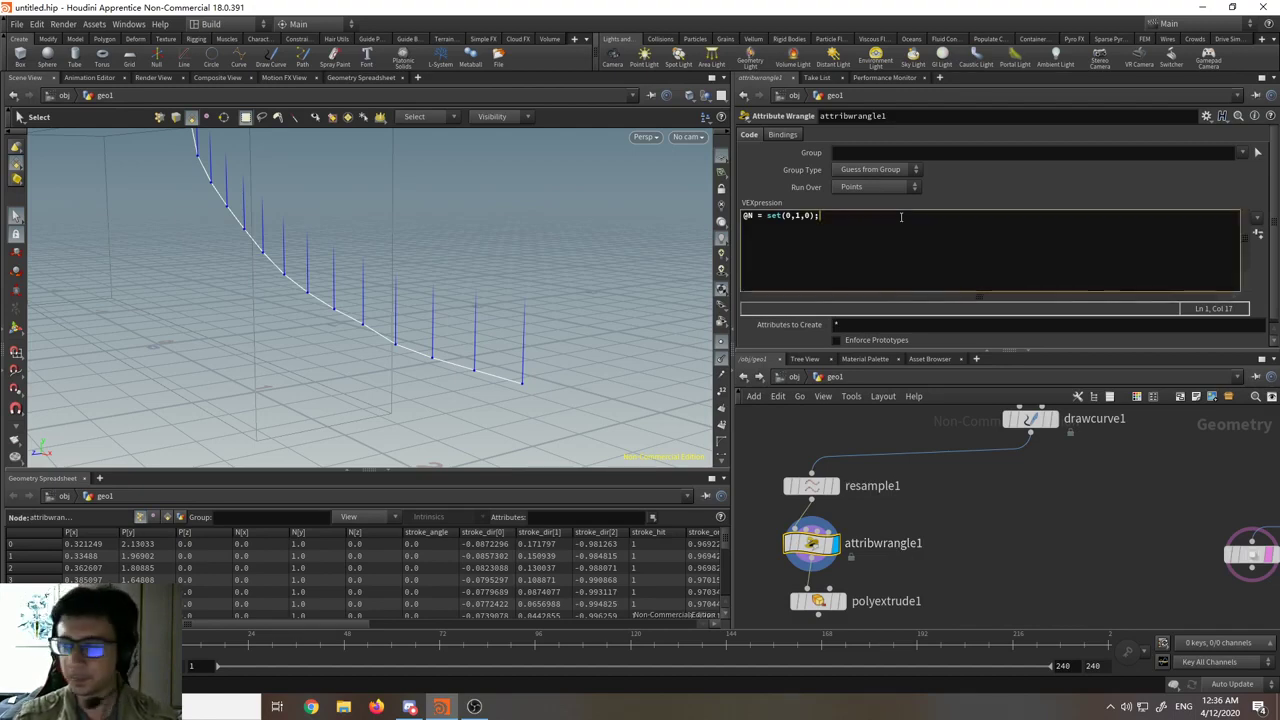
pyautogui.moveTo(900, 216); pyautogui.dragTo(745, 218)
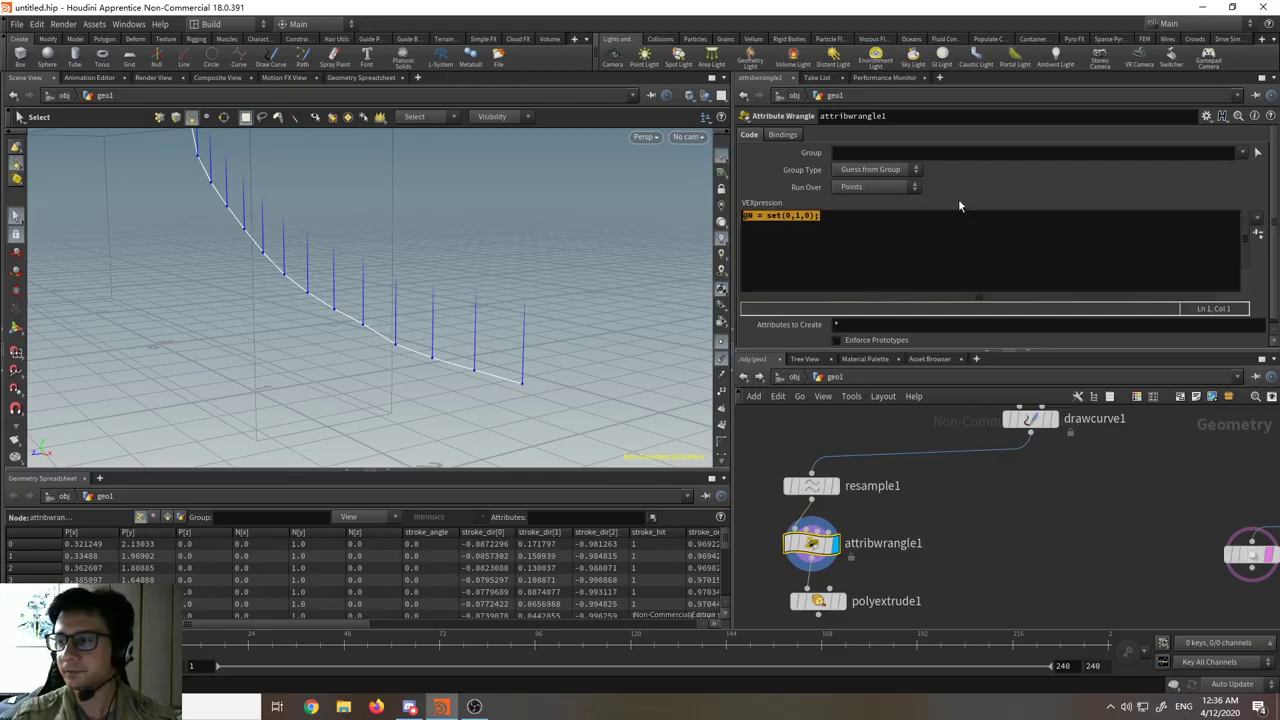
pyautogui.click(902, 219)
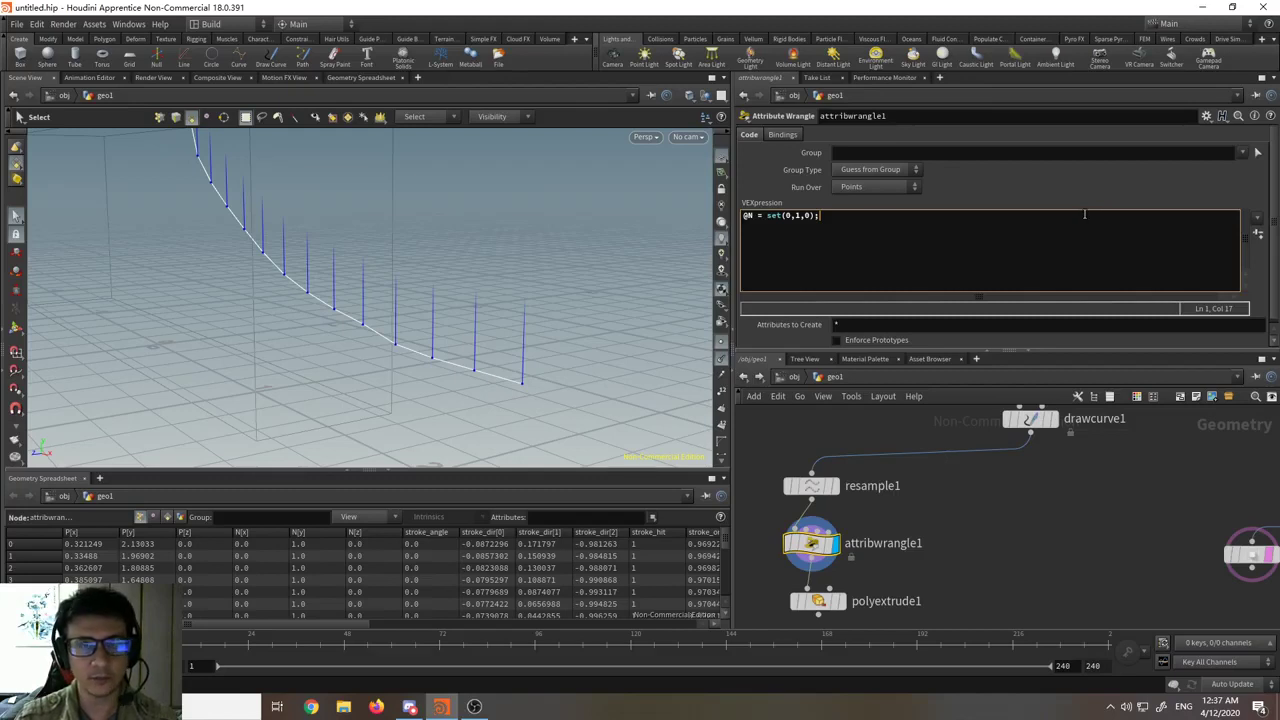
# - Save the attribwrangle1 settings as a preset named "Assign normals Y axis on points" in $HOUDINI_USER_PREF_DIR
pyautogui.click(998, 171)
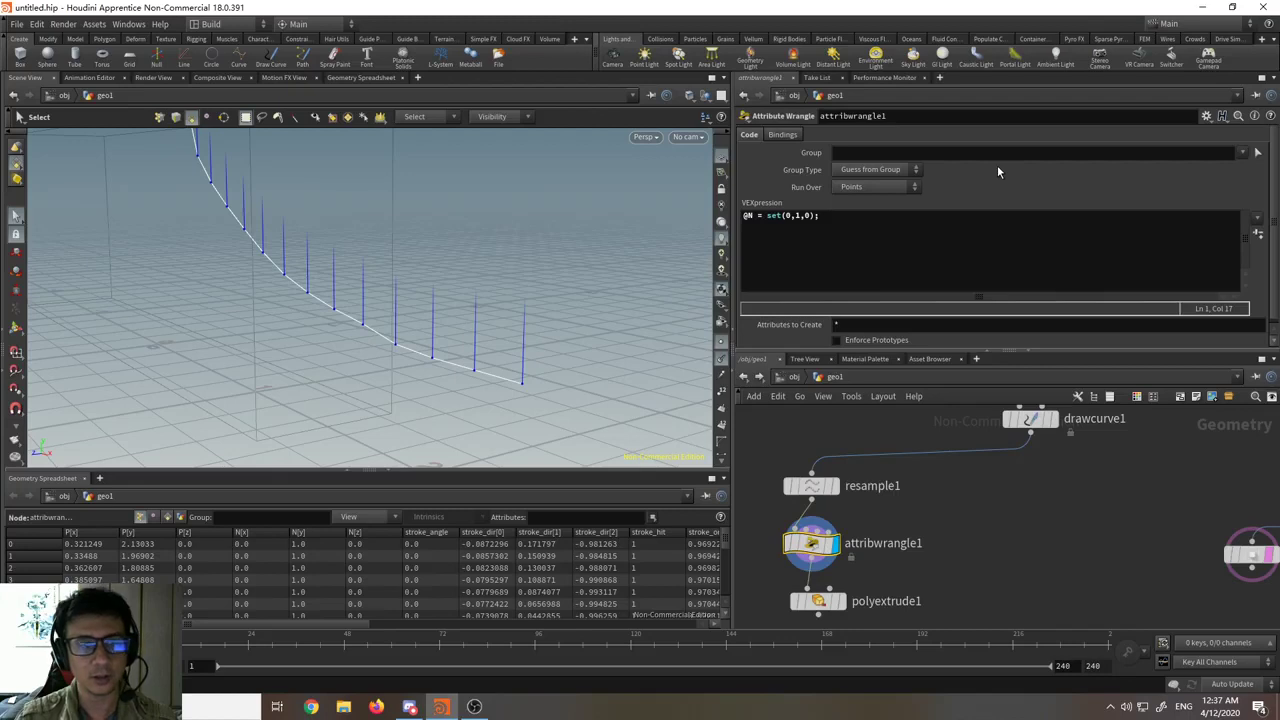
pyautogui.click(933, 222)
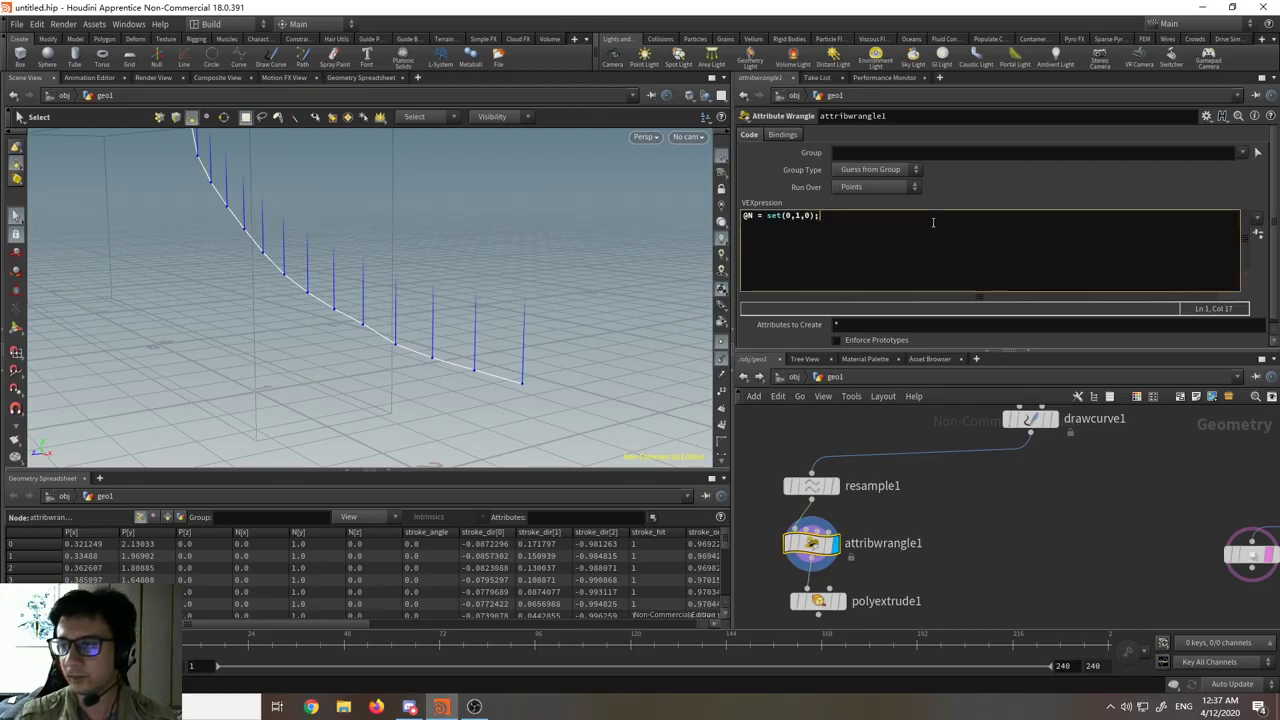
pyautogui.click(1208, 118)
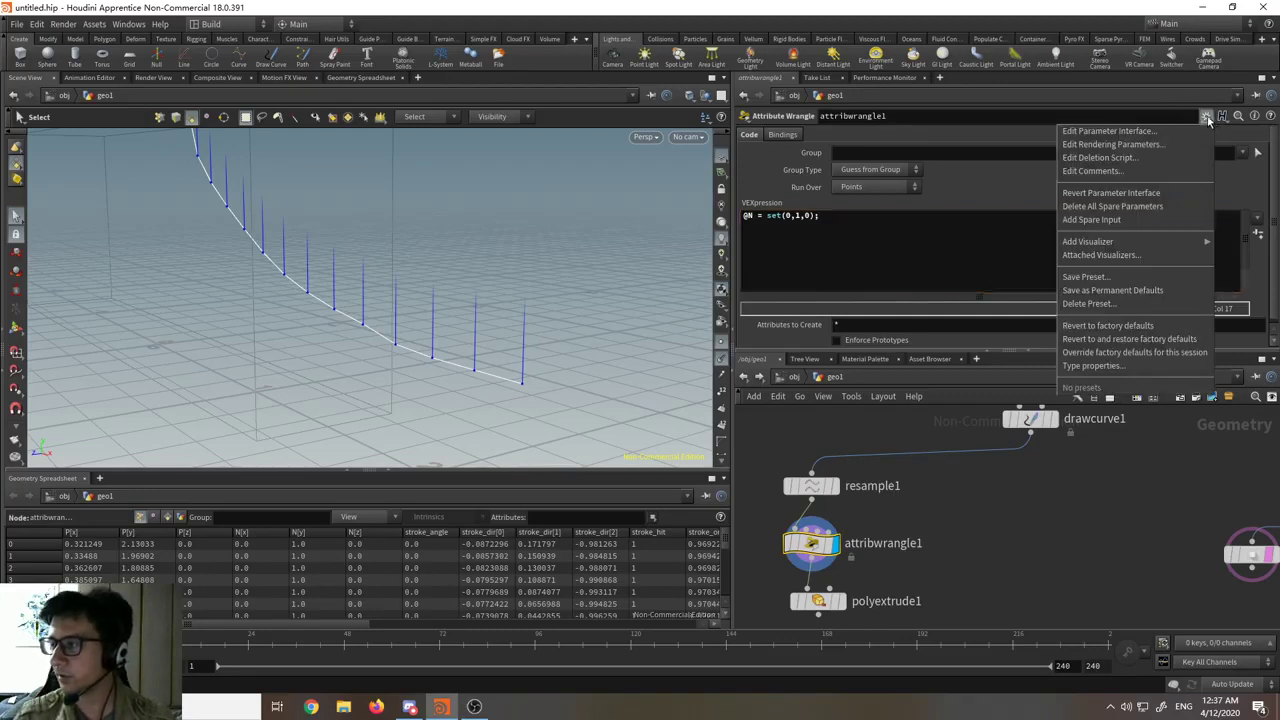
pyautogui.click(1084, 277)
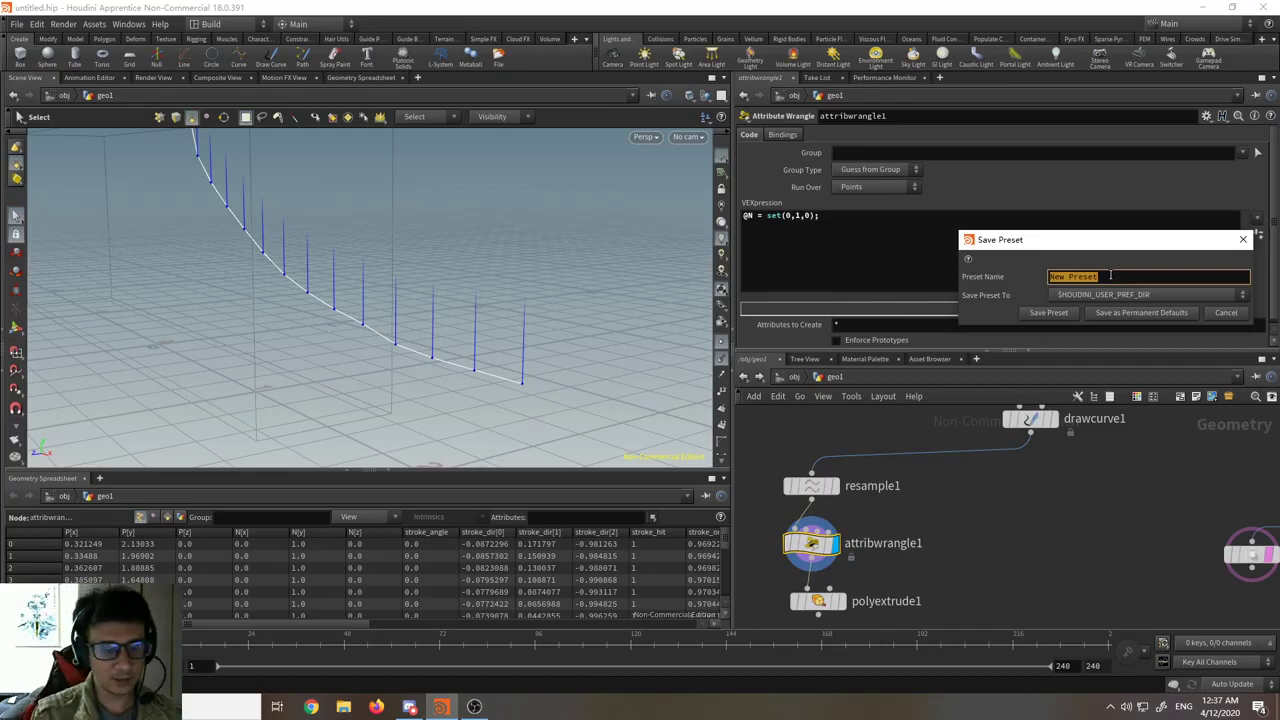
pyautogui.write('A')
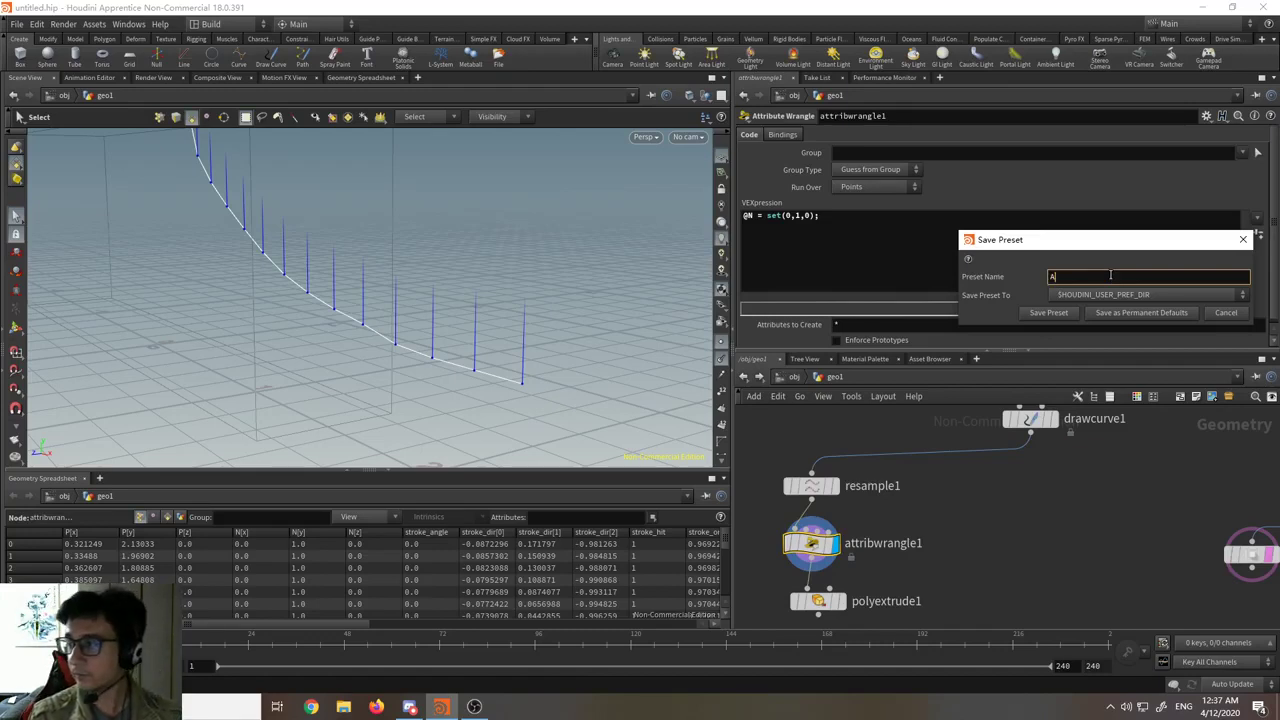
pyautogui.write('ssign normals ')
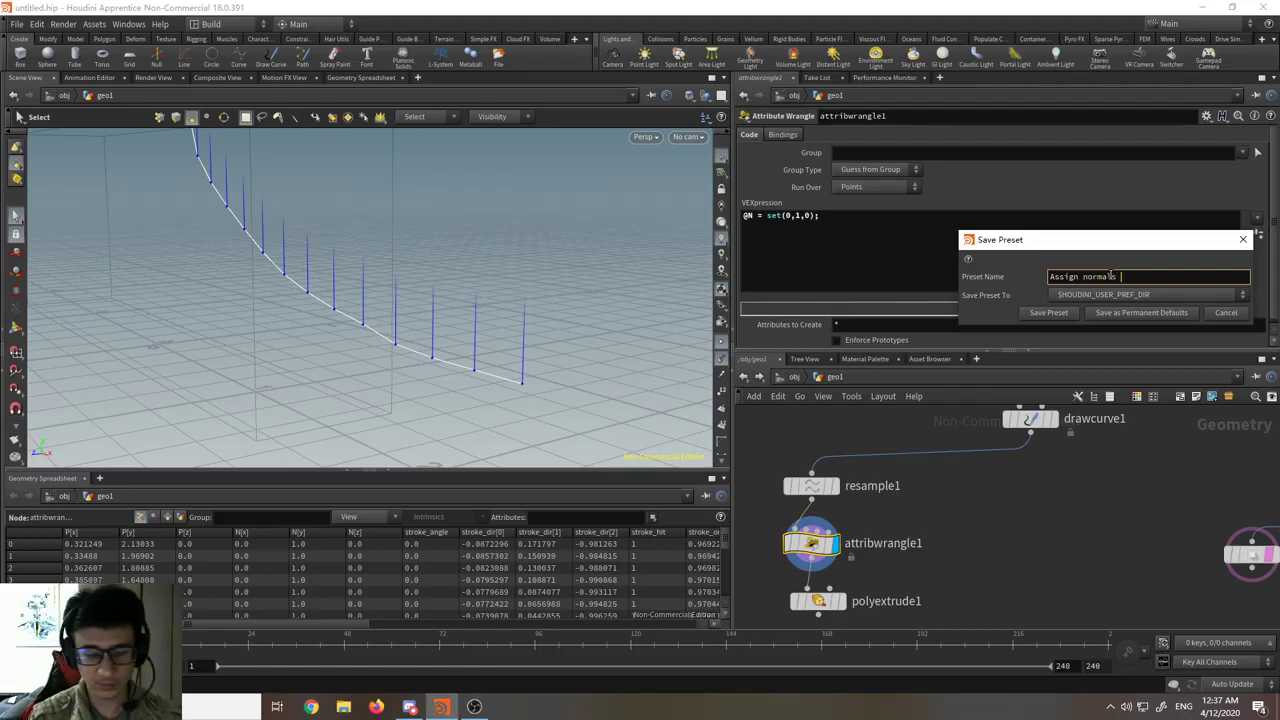
pyautogui.write('Y axis')
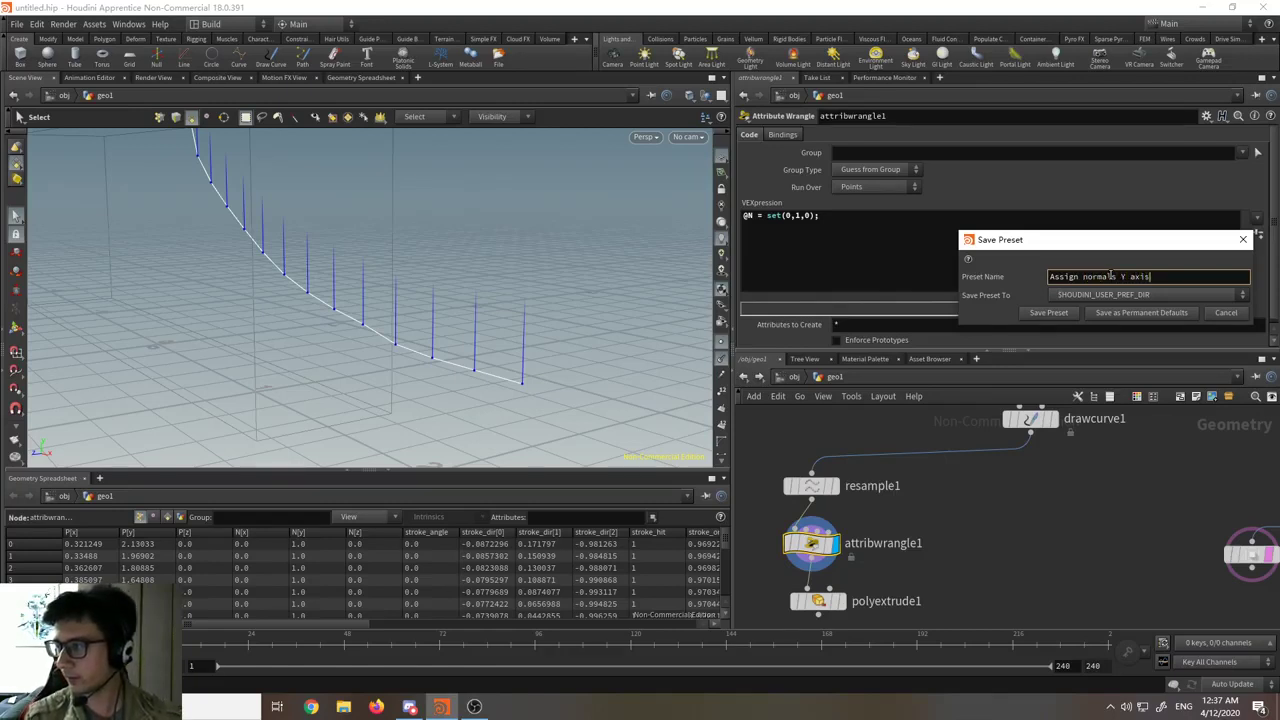
pyautogui.moveTo(1129, 242); pyautogui.dragTo(858, 248)
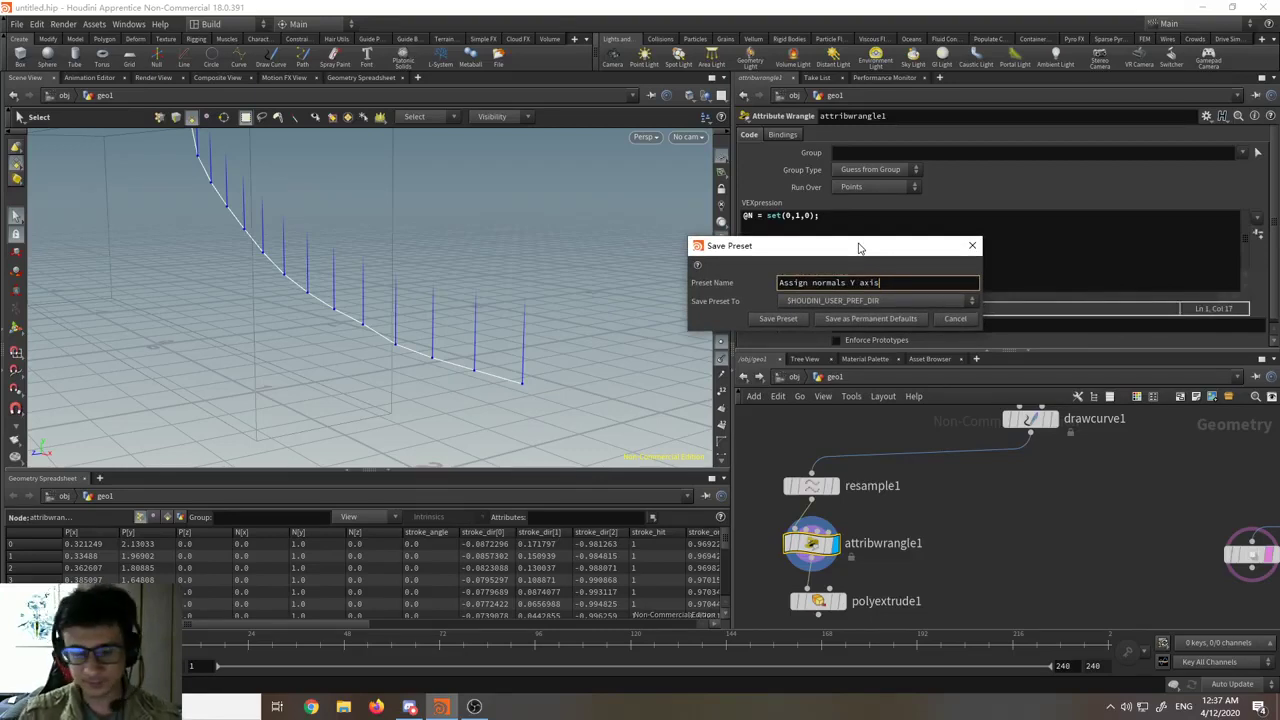
pyautogui.write('on points')
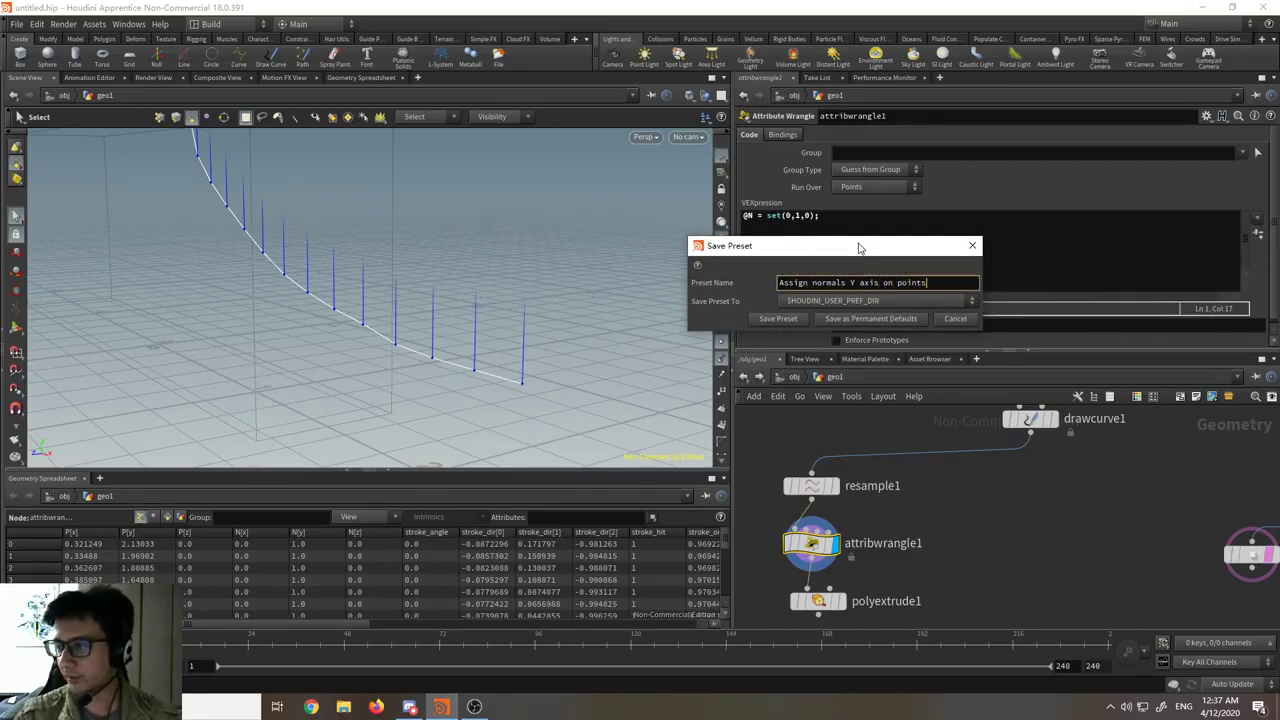
pyautogui.click(798, 320)
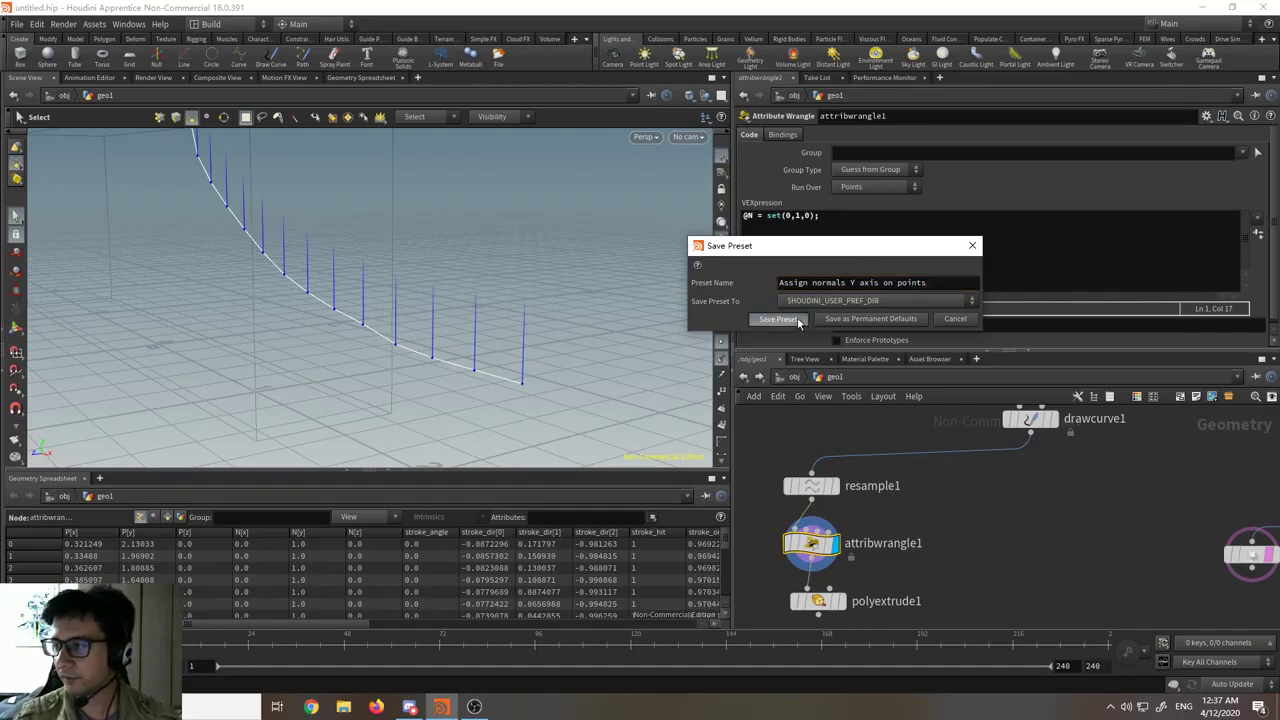
# - Add a second Attribute Wrangle node to the network, placed beside the resample1 and attribwrangle1 nodes
pyautogui.press('Tab')
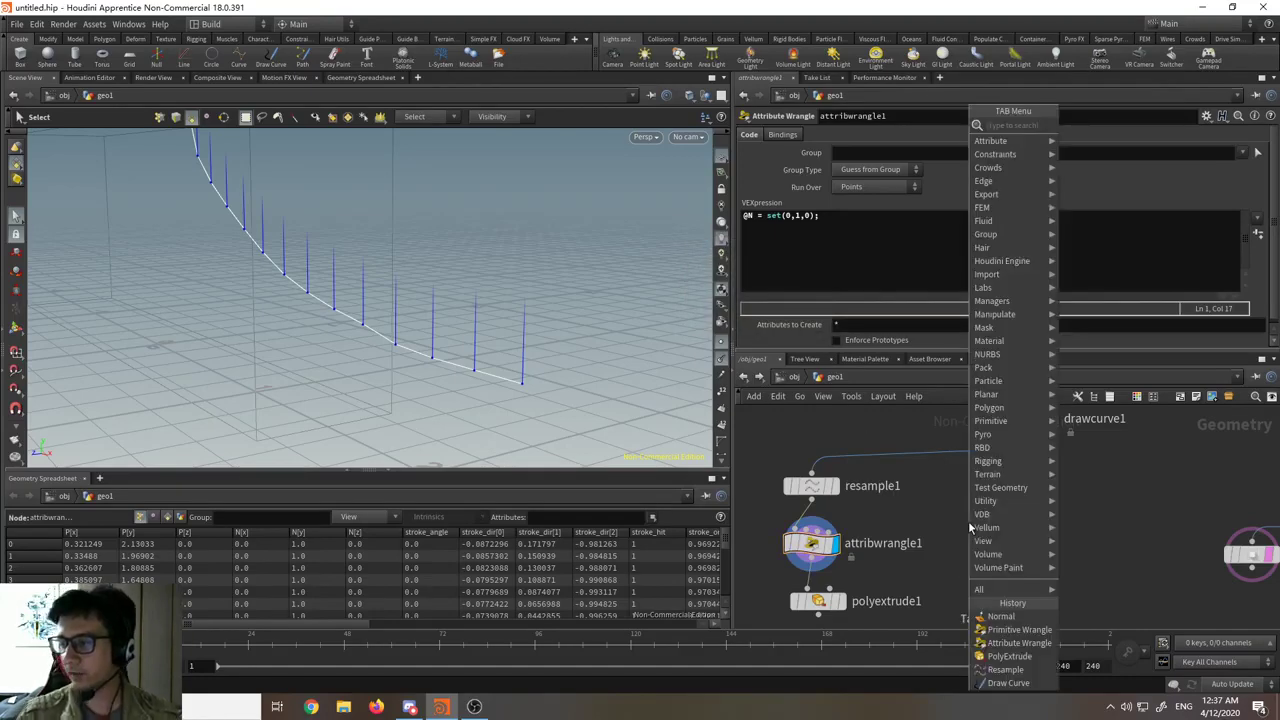
pyautogui.write('attribute w')
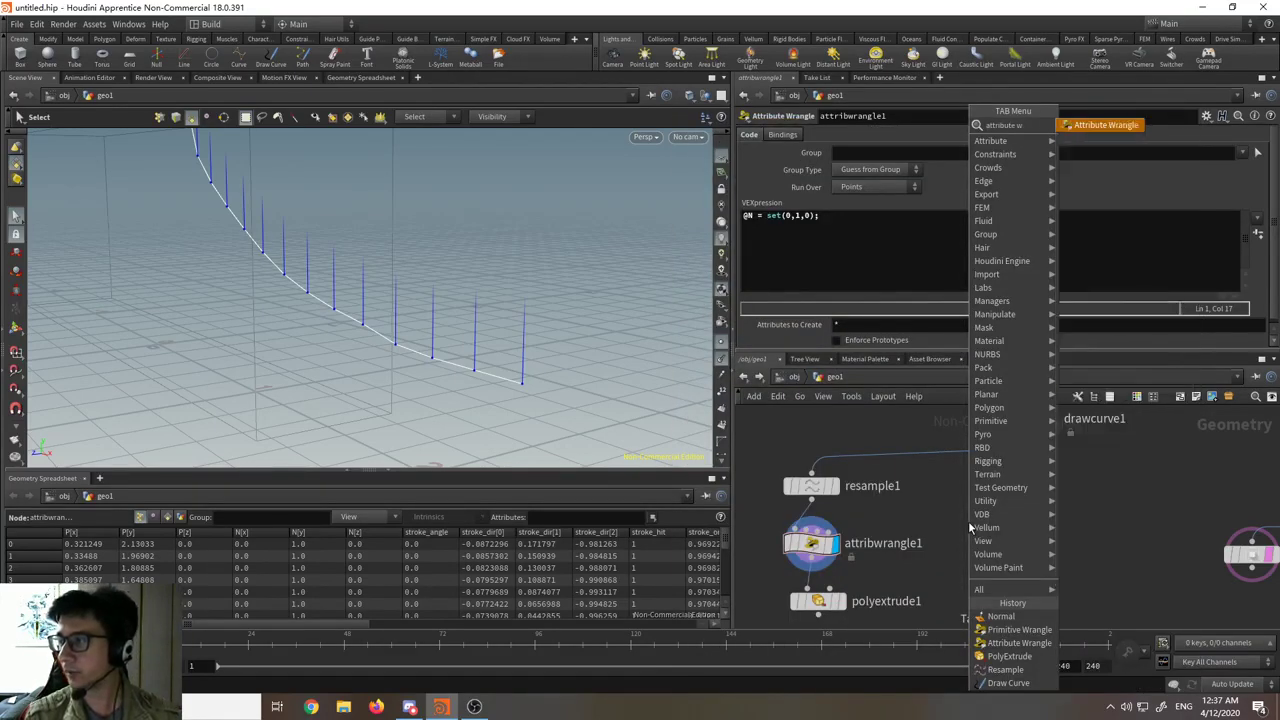
pyautogui.press('Return')
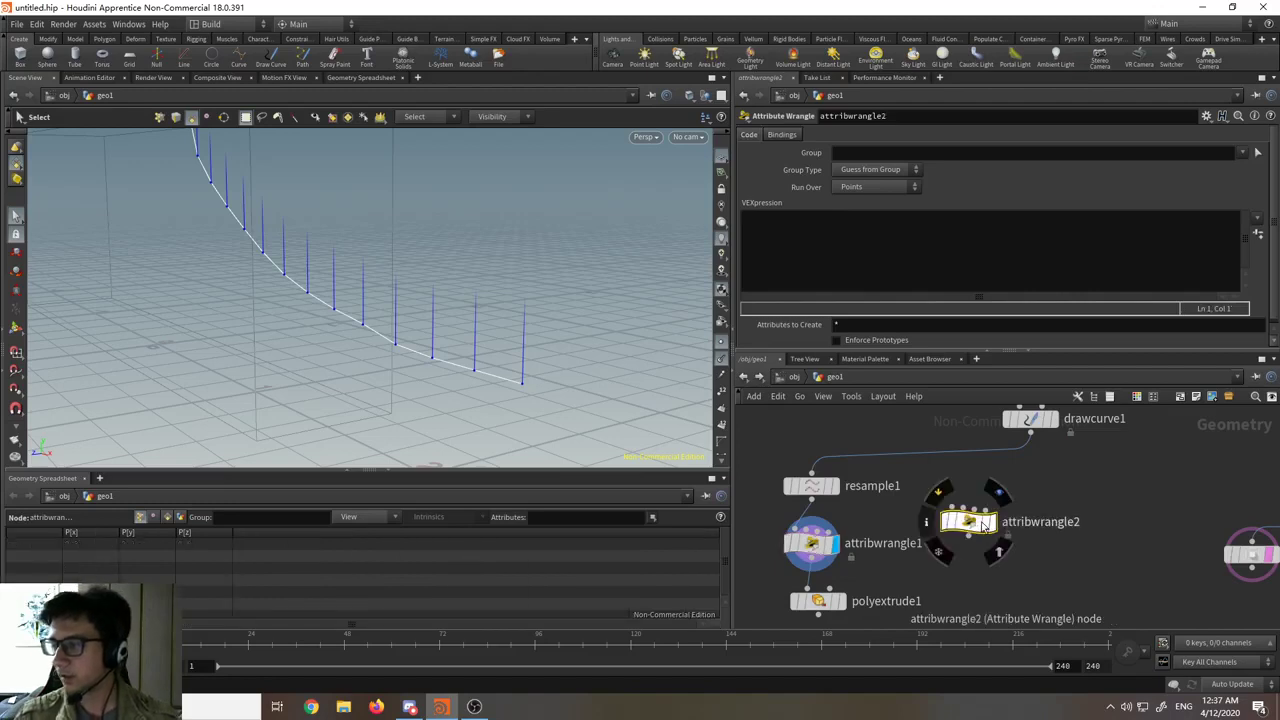
pyautogui.click(960, 520)
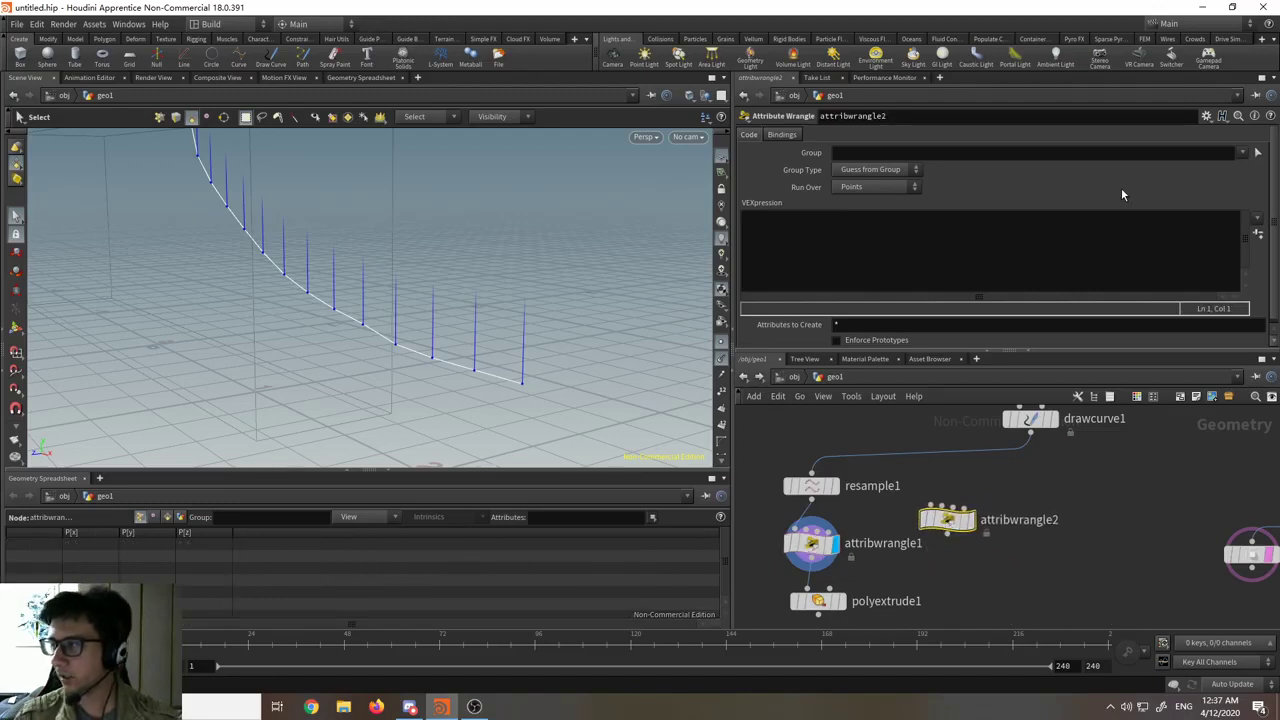
# - Load the "Assign normals Y axis on points" preset into the new Attribute Wrangle and check its VEX expression
pyautogui.click(1206, 116)
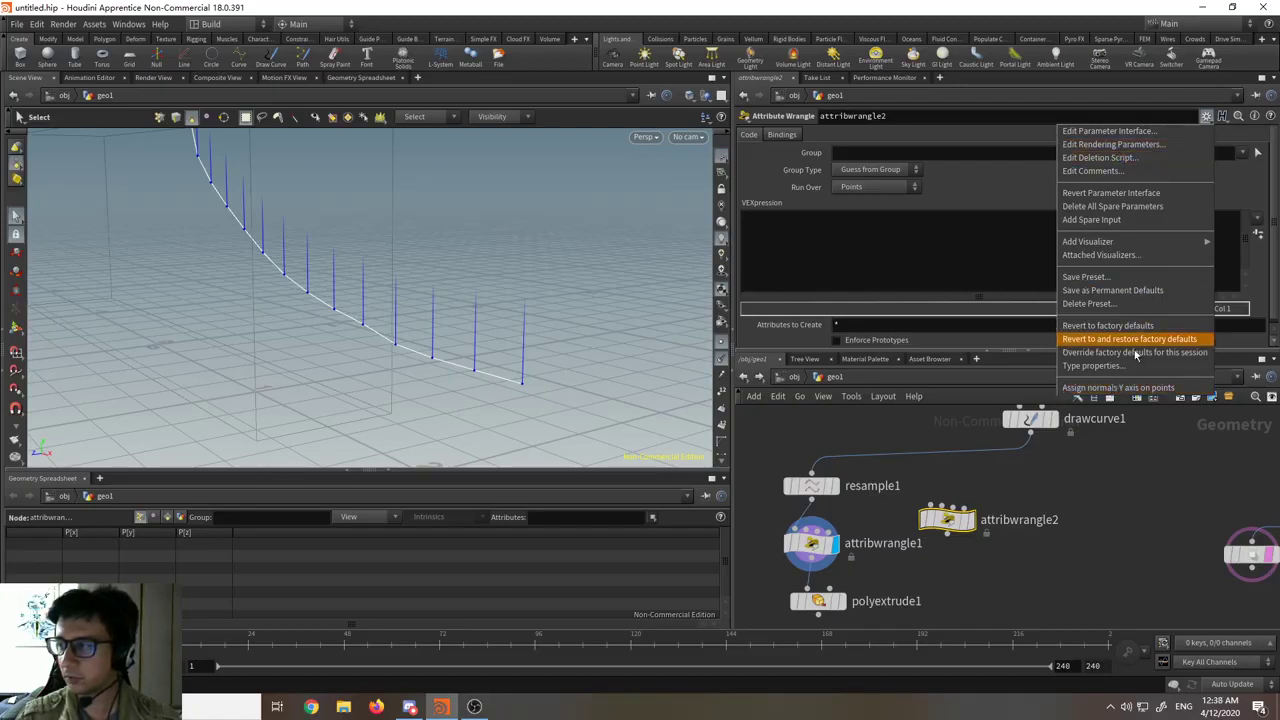
pyautogui.click(1093, 390)
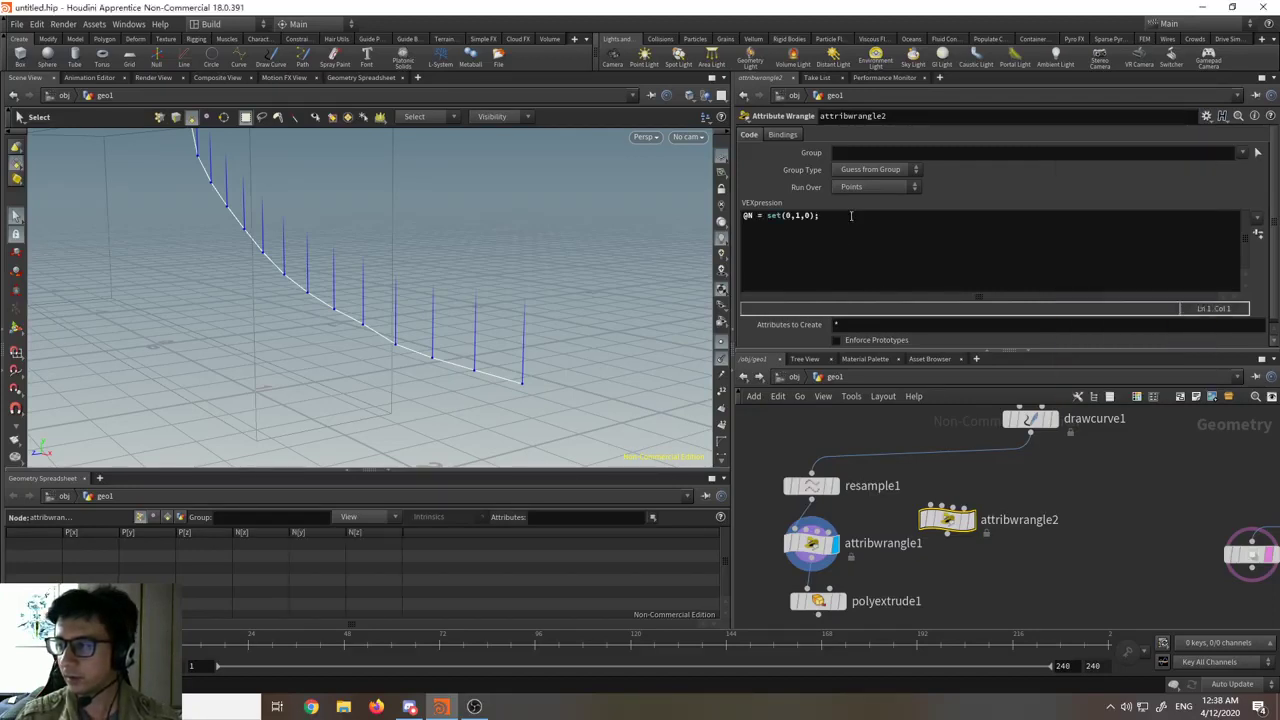
pyautogui.moveTo(850, 216); pyautogui.dragTo(742, 215)
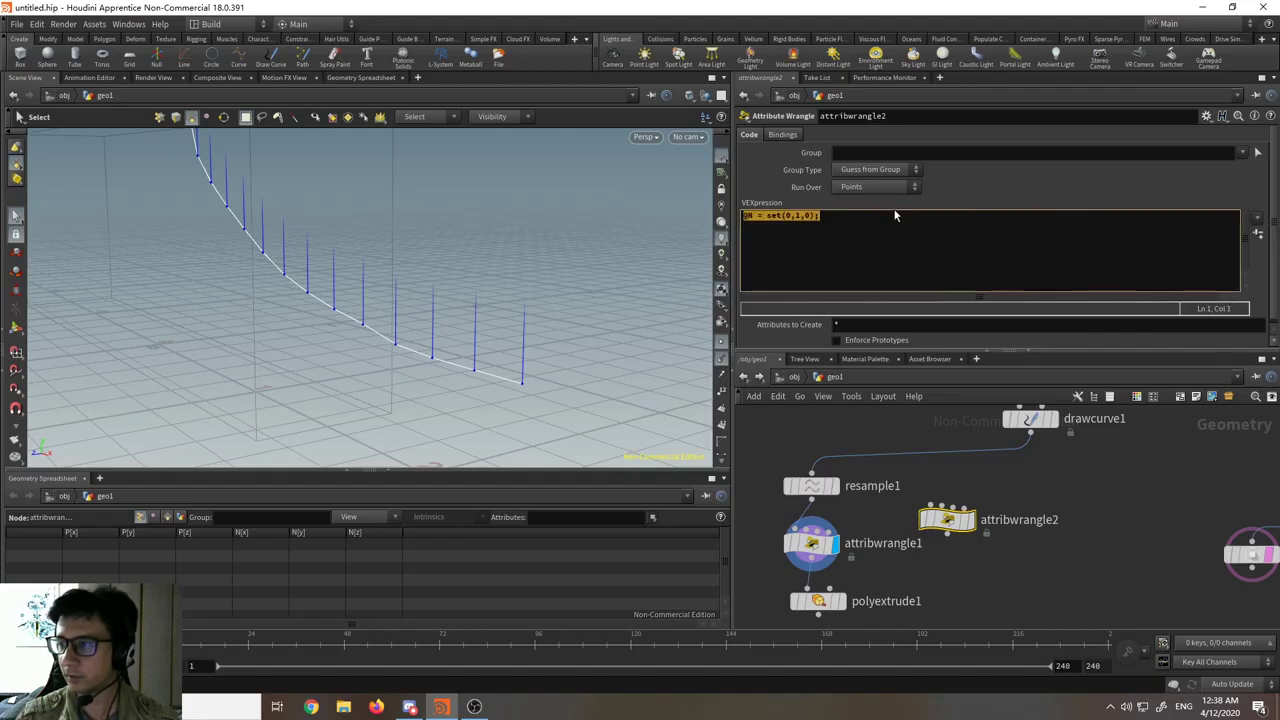
pyautogui.click(852, 221)
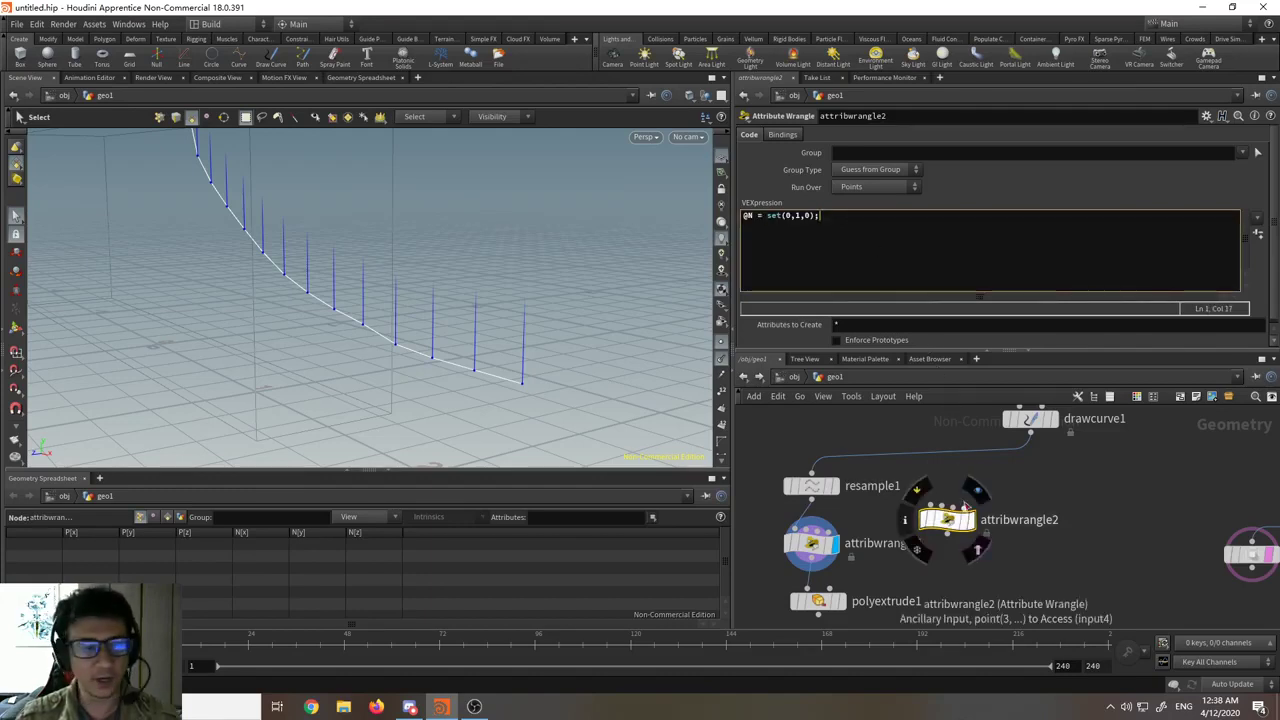
# - Move the resample1, attribwrangle1 and polyextrude1 nodes together farther away from attribwrangle2, then reselect attribwrangle2
pyautogui.moveTo(1048, 519); pyautogui.dragTo(1111, 505, button='middle')
pyautogui.scroll(-2, 1114, 504)
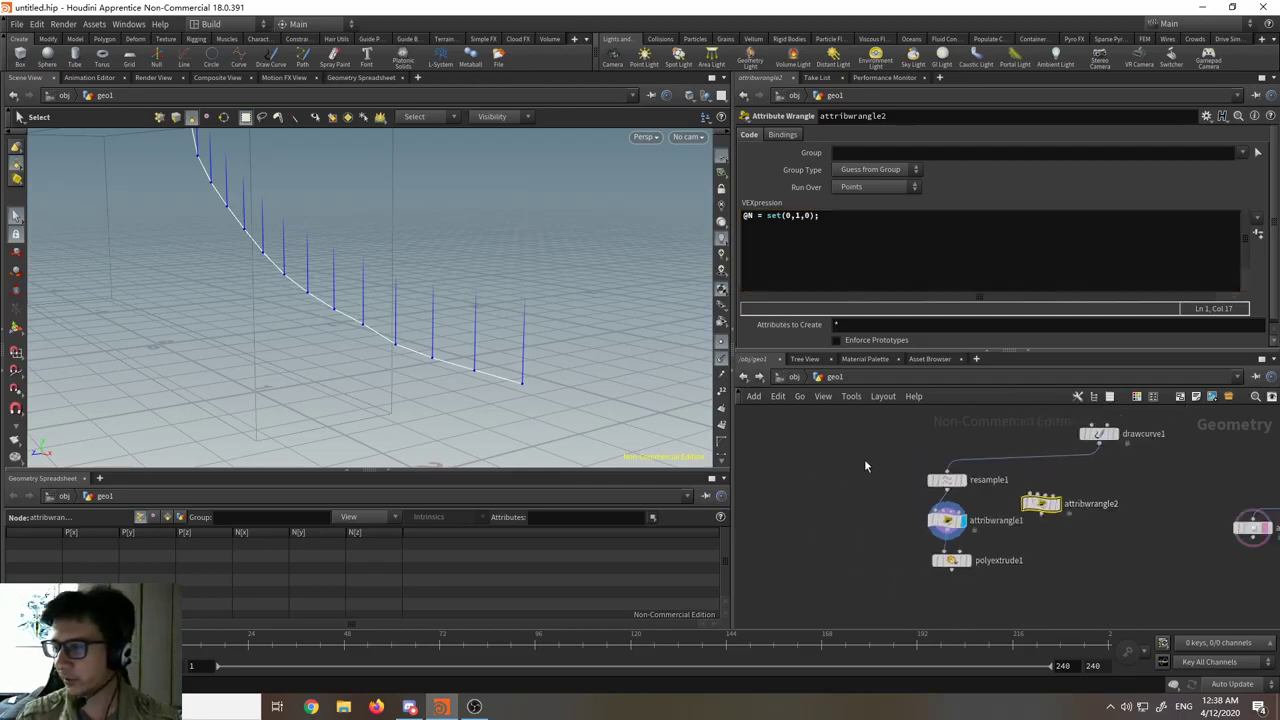
pyautogui.moveTo(866, 466); pyautogui.dragTo(923, 577)
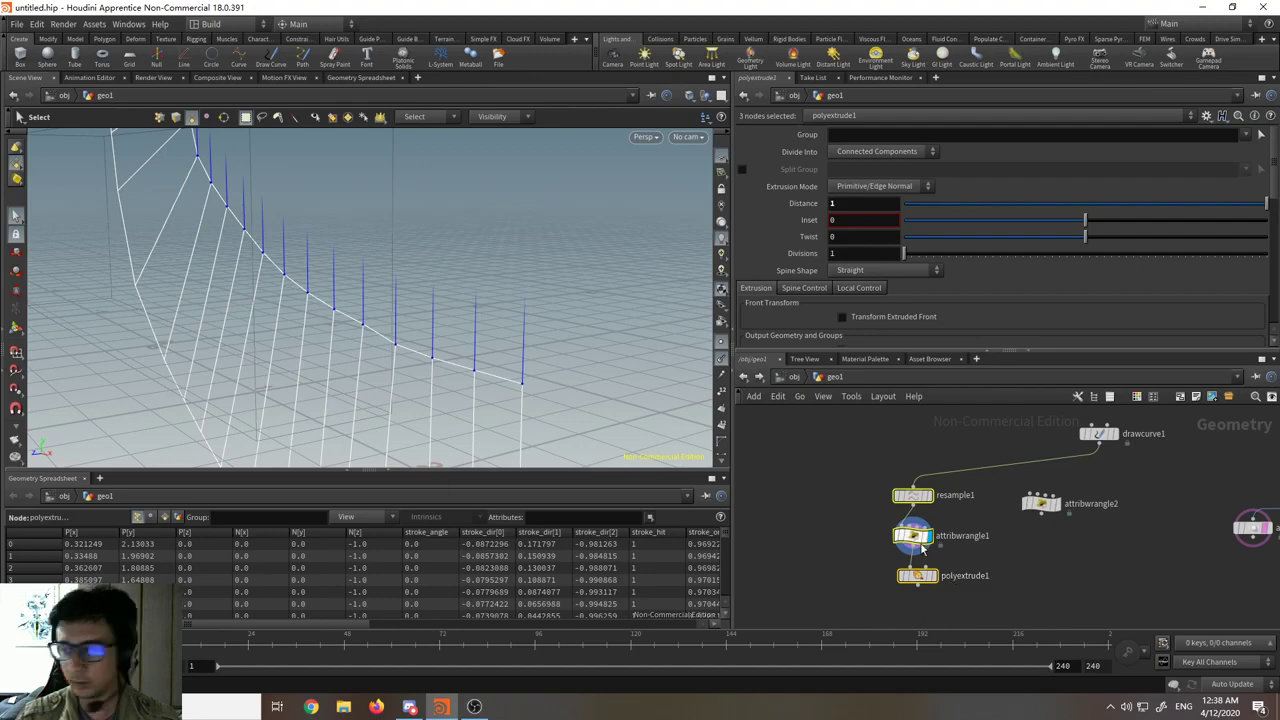
pyautogui.scroll(4, 1032, 537)
pyautogui.click(1050, 462)
pyautogui.moveTo(1160, 465); pyautogui.dragTo(1105, 548, button='middle')
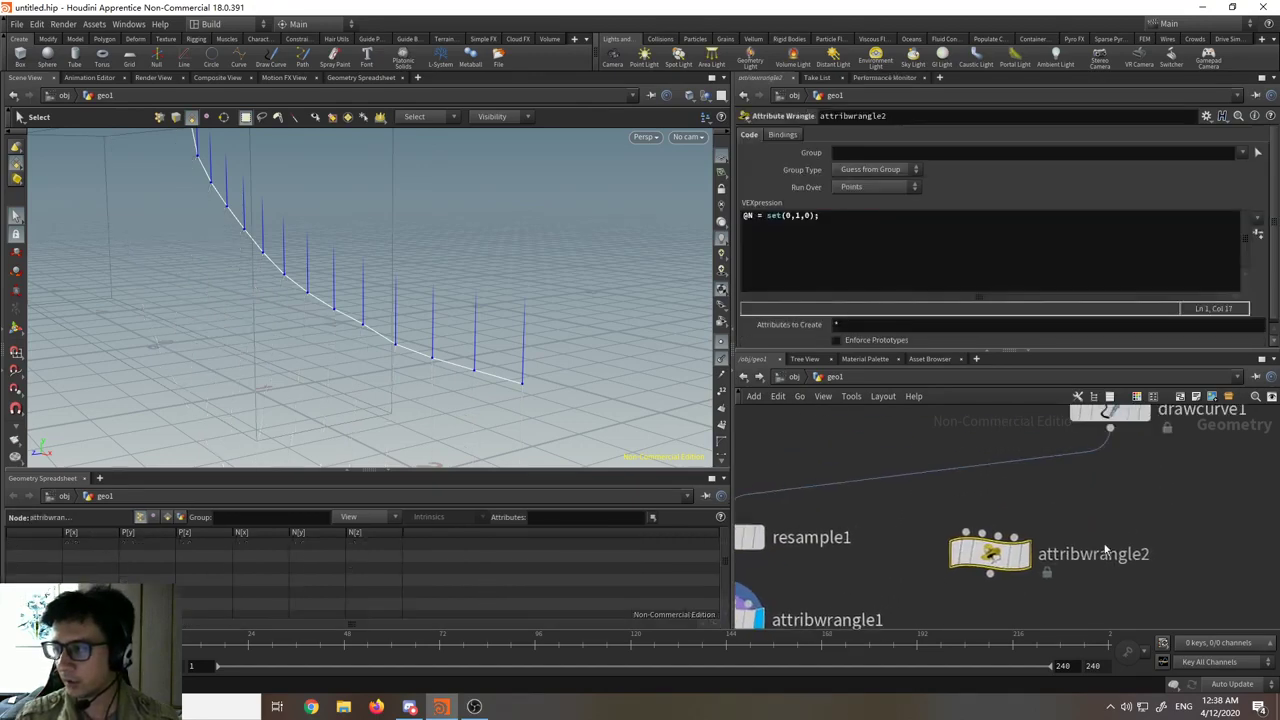
pyautogui.scroll(-3, 1106, 546)
pyautogui.scroll(4, 1058, 546)
pyautogui.moveTo(1058, 546)
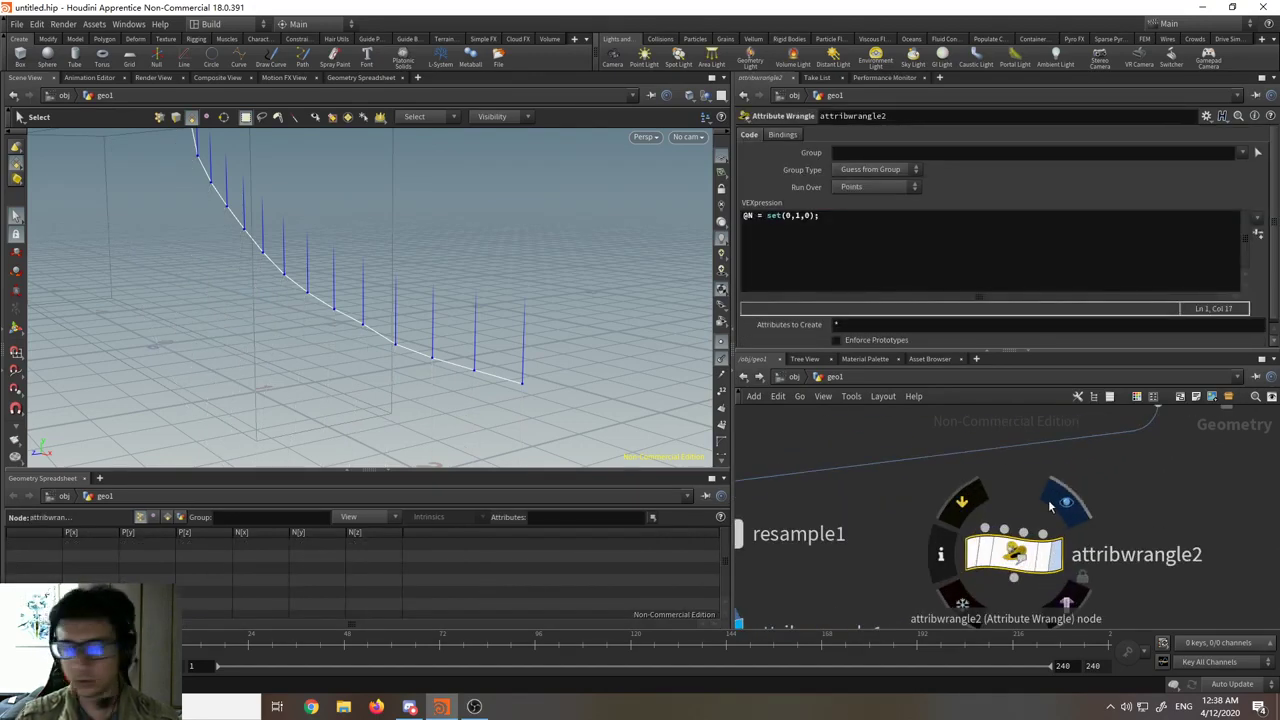
pyautogui.scroll(1, 1127, 499)
pyautogui.scroll(-6, 938, 530)
pyautogui.scroll(4, 939, 552)
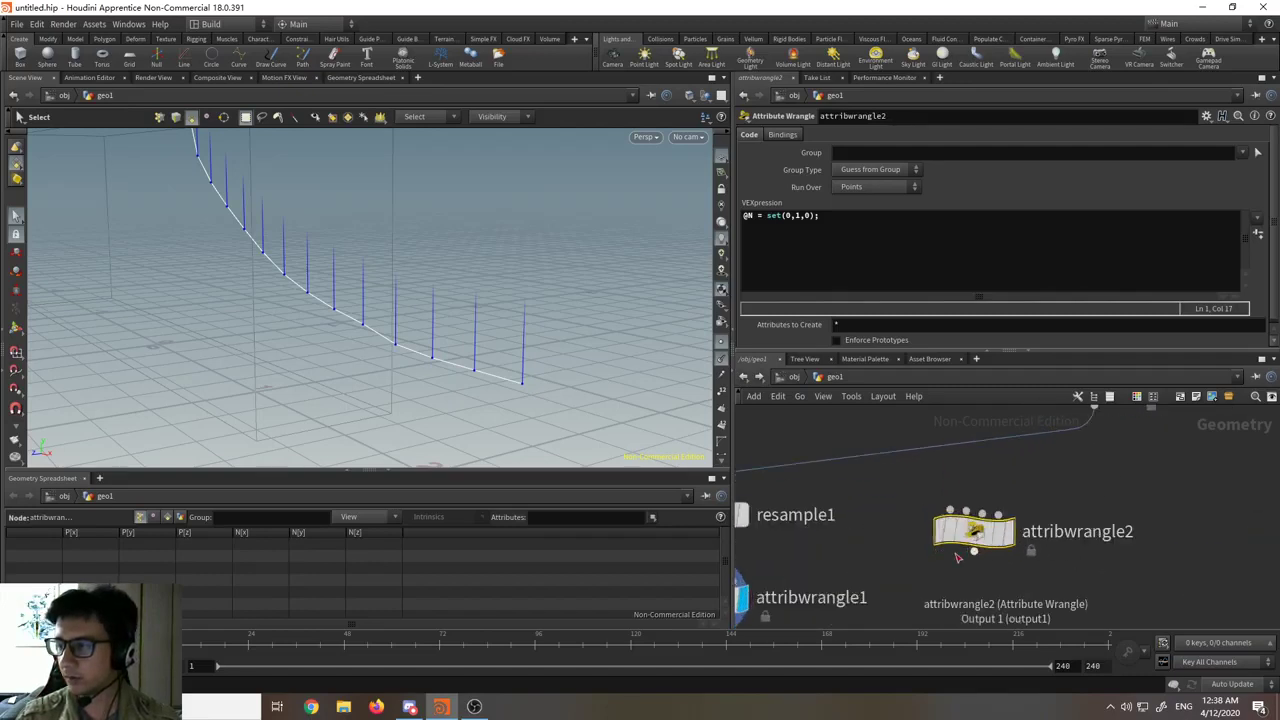
pyautogui.moveTo(970, 532); pyautogui.dragTo(942, 515)
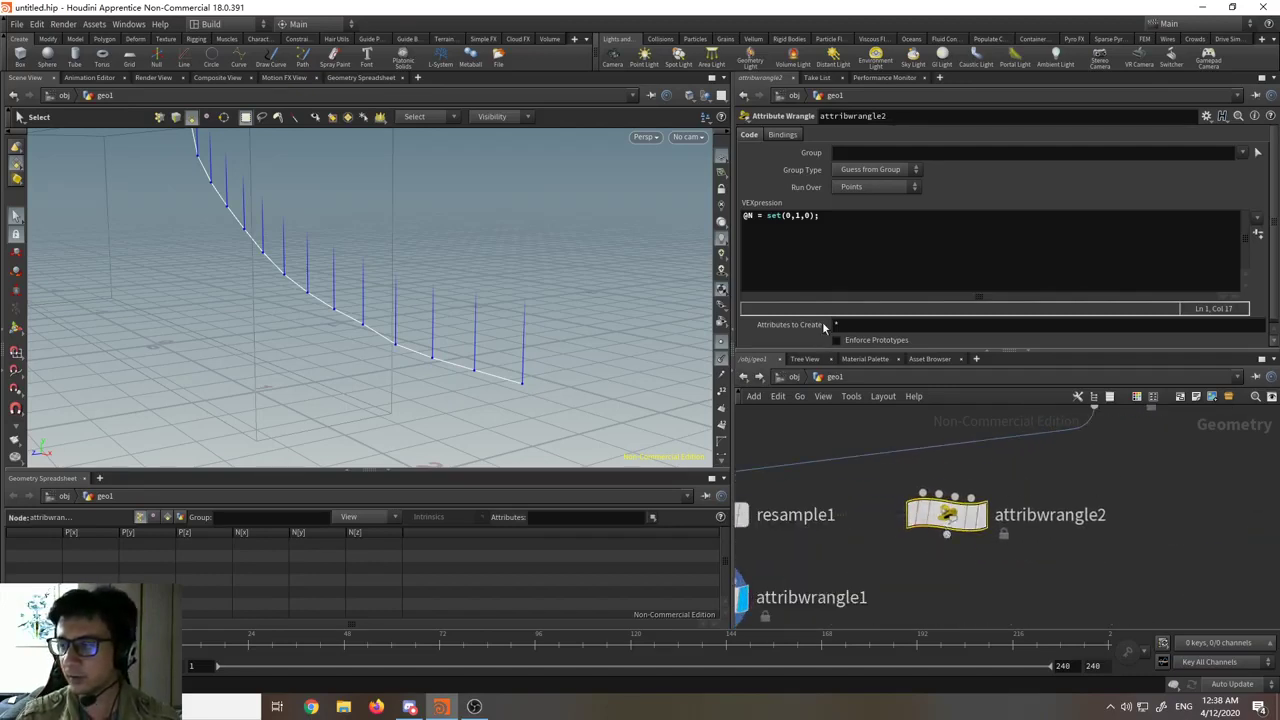
pyautogui.scroll(-3, 870, 458)
pyautogui.moveTo(868, 459); pyautogui.dragTo(946, 467, button='middle')
pyautogui.scroll(5, 873, 483)
pyautogui.moveTo(1209, 524); pyautogui.dragTo(1150, 526)
pyautogui.scroll(-4, 949, 485)
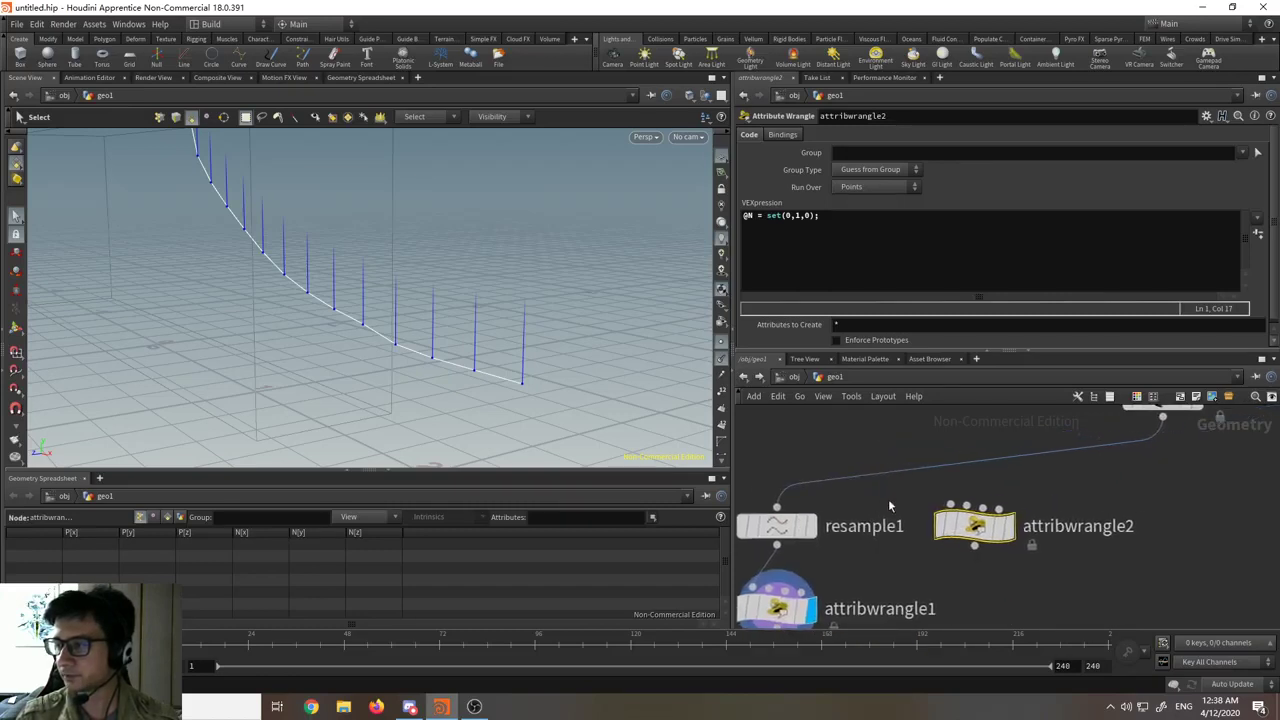
pyautogui.moveTo(832, 214); pyautogui.dragTo(706, 218)
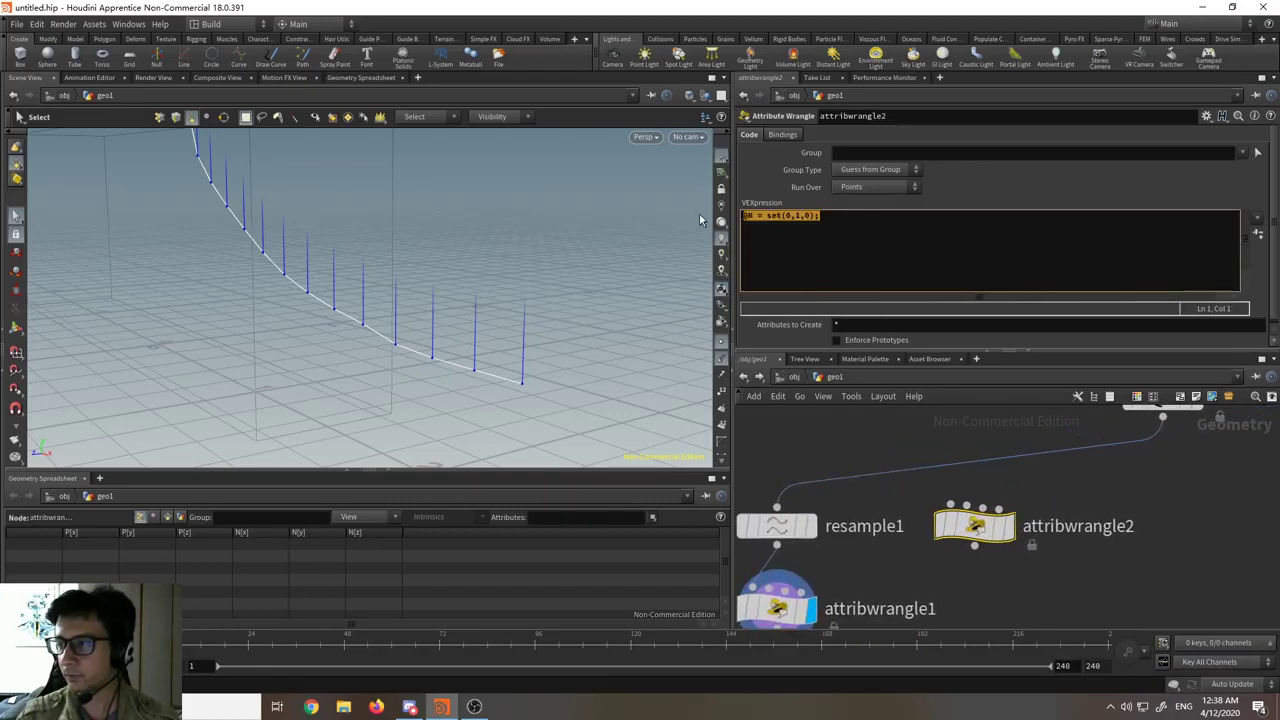
pyautogui.click(992, 210)
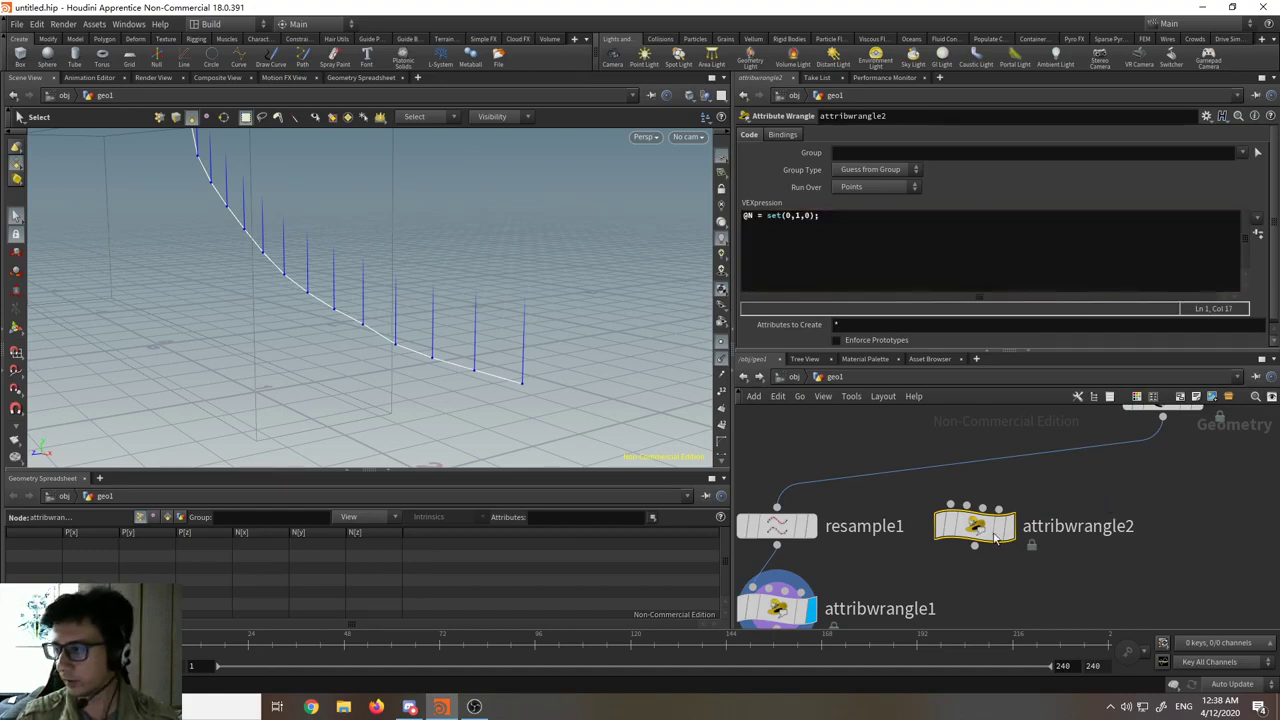
pyautogui.moveTo(978, 536); pyautogui.dragTo(1036, 536)
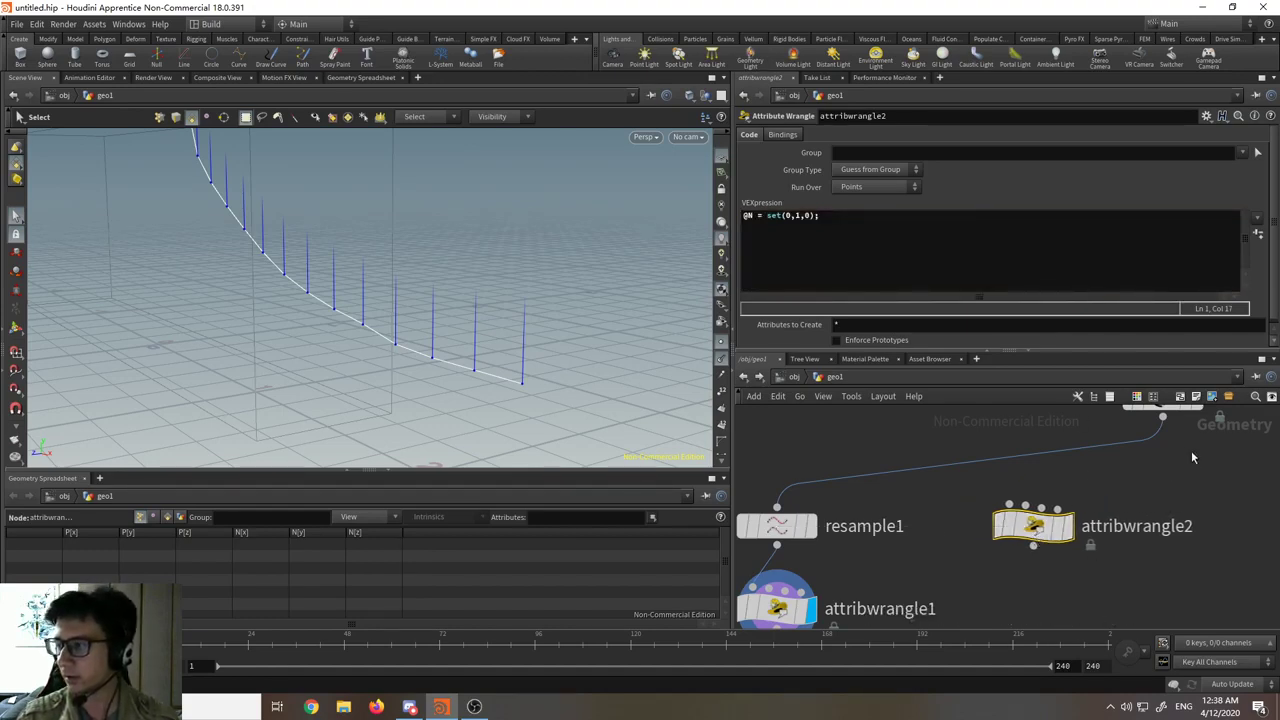
pyautogui.scroll(-4, 1191, 450)
pyautogui.moveTo(1191, 450); pyautogui.dragTo(1112, 451, button='middle')
pyautogui.scroll(6, 1112, 440)
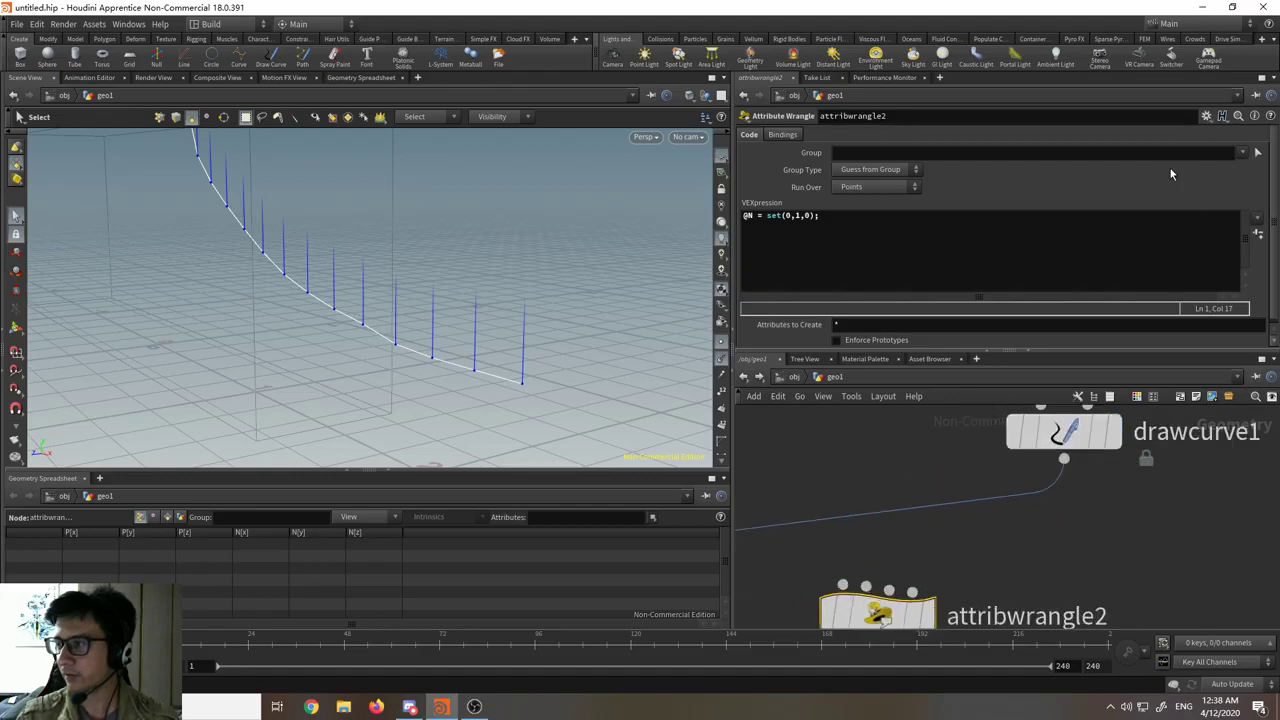
pyautogui.scroll(-3, 929, 534)
pyautogui.scroll(3, 920, 535)
pyautogui.moveTo(920, 535); pyautogui.dragTo(888, 530)
pyautogui.scroll(-3, 1031, 494)
pyautogui.scroll(2, 965, 518)
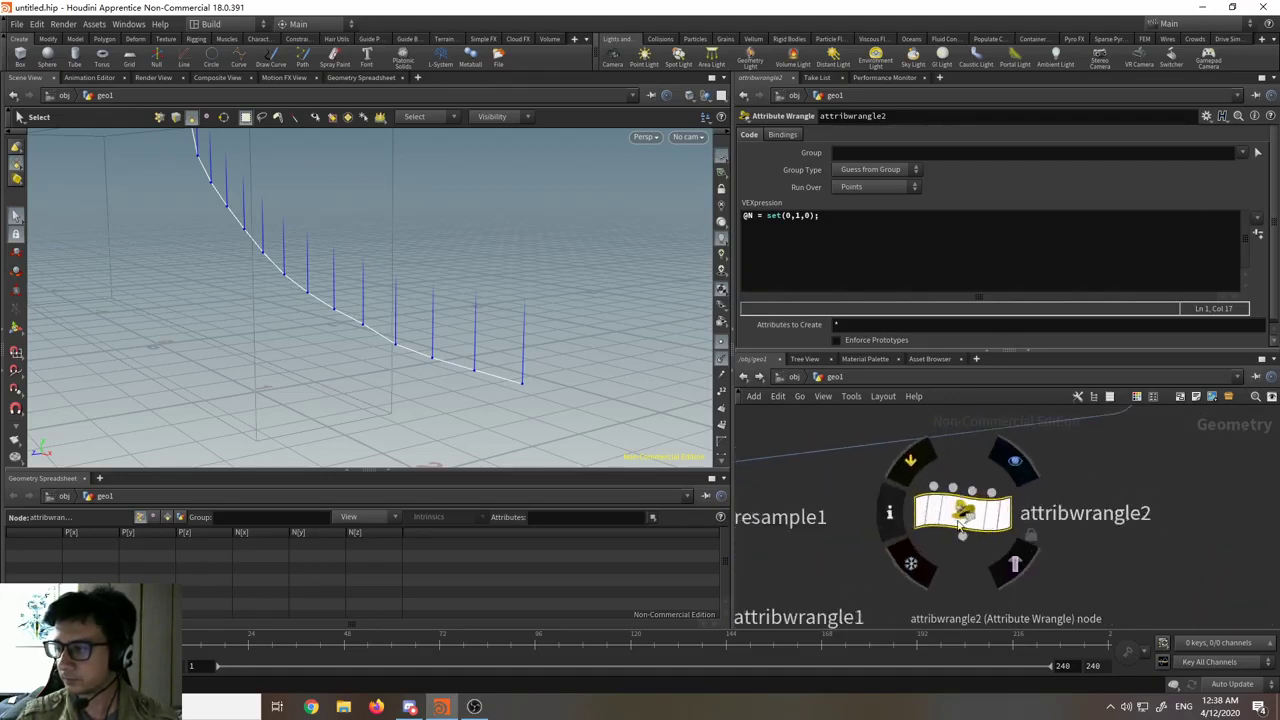
pyautogui.scroll(-2, 960, 522)
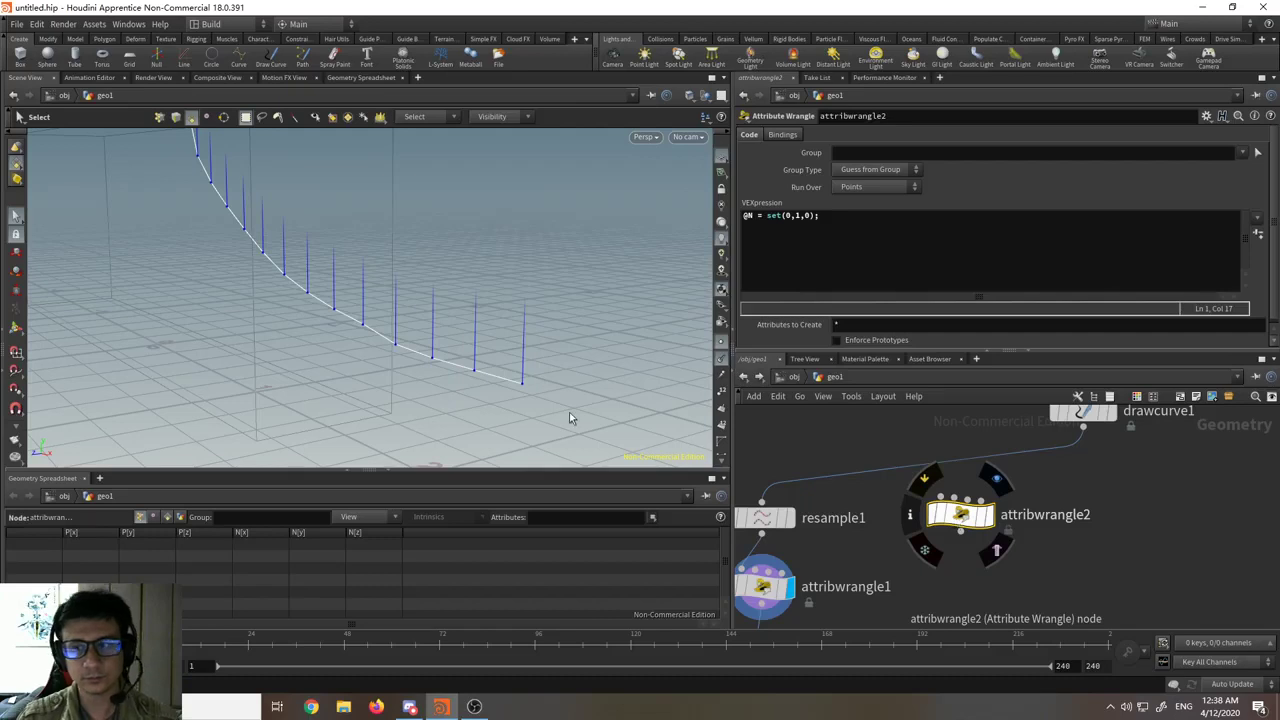
pyautogui.press('Escape')
pyautogui.moveTo(466, 363); pyautogui.dragTo(517, 374)
pyautogui.press('s')
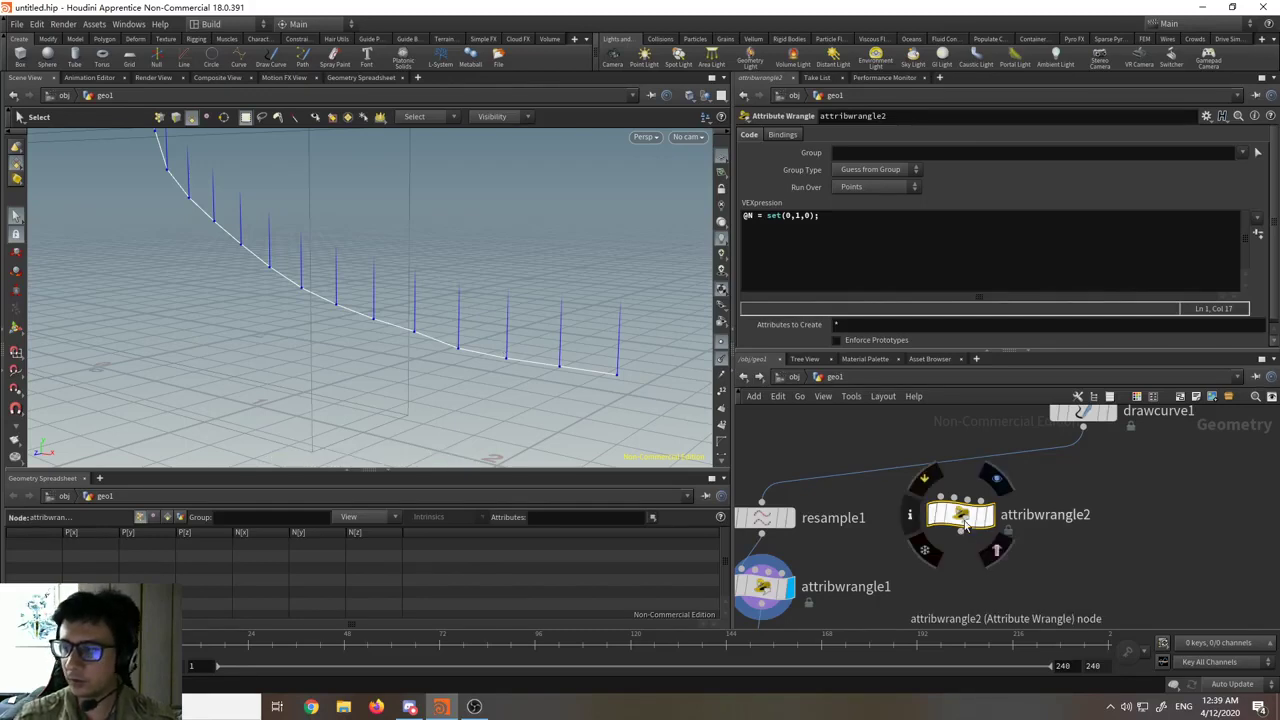
# - Move the unconnected attribwrangle2 node to the empty area above and left of resample1
pyautogui.moveTo(968, 530); pyautogui.dragTo(992, 553)
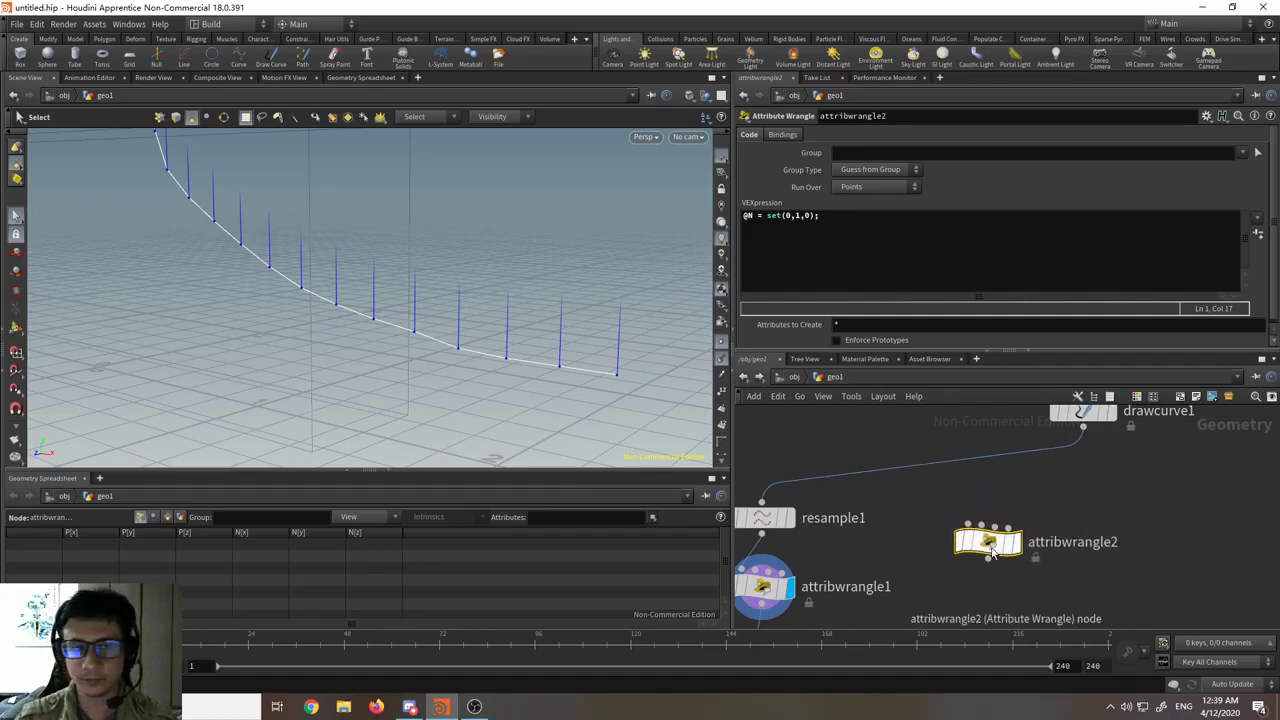
pyautogui.moveTo(988, 545)
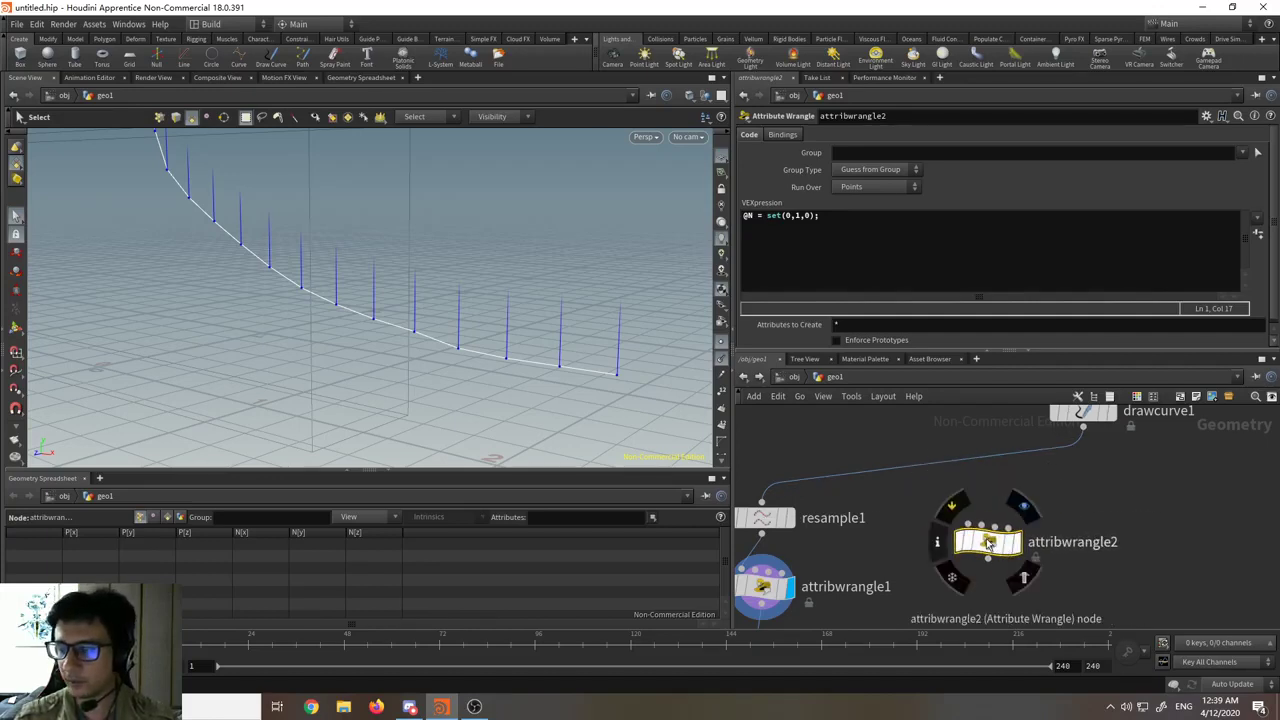
pyautogui.scroll(-3, 988, 543)
pyautogui.moveTo(988, 536); pyautogui.dragTo(846, 494)
pyautogui.scroll(5, 846, 496)
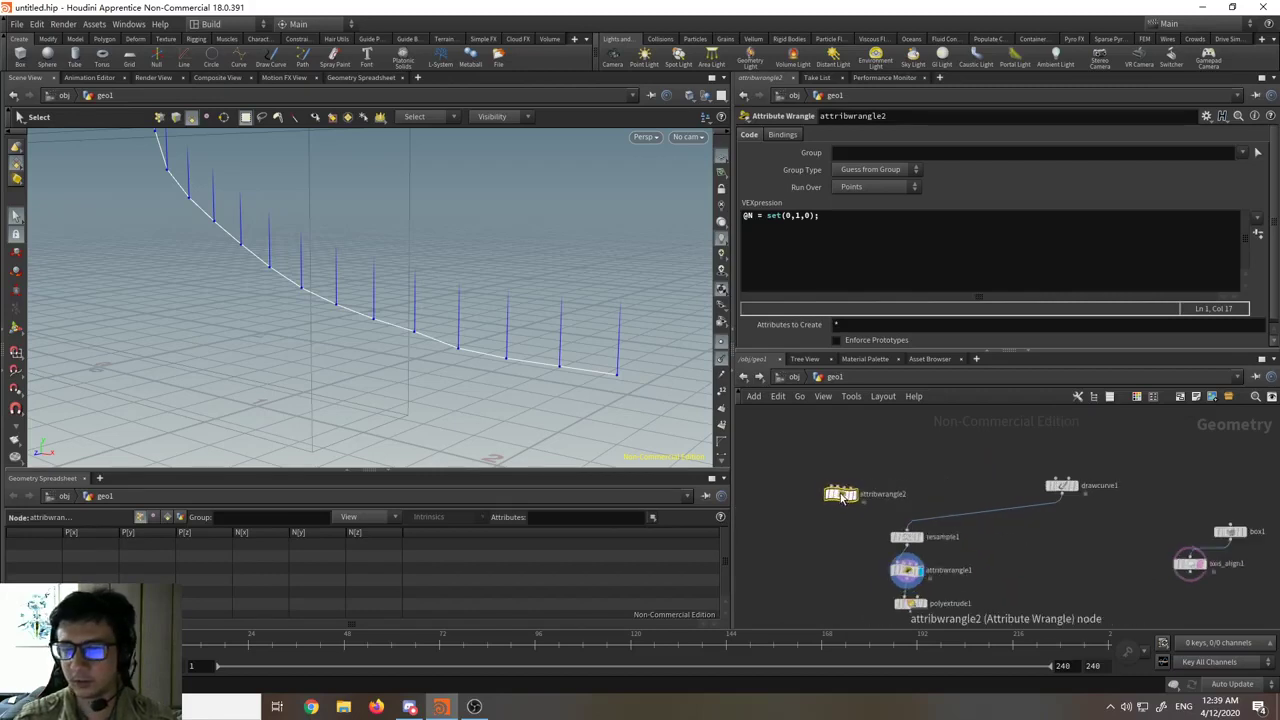
# - Examine attribwrangle2's VEX expression, especially the @N attribute and its set(0,1,0) value
pyautogui.scroll(-4, 1019, 475)
pyautogui.moveTo(1019, 475); pyautogui.dragTo(1029, 506, button='middle')
pyautogui.scroll(1, 1068, 495)
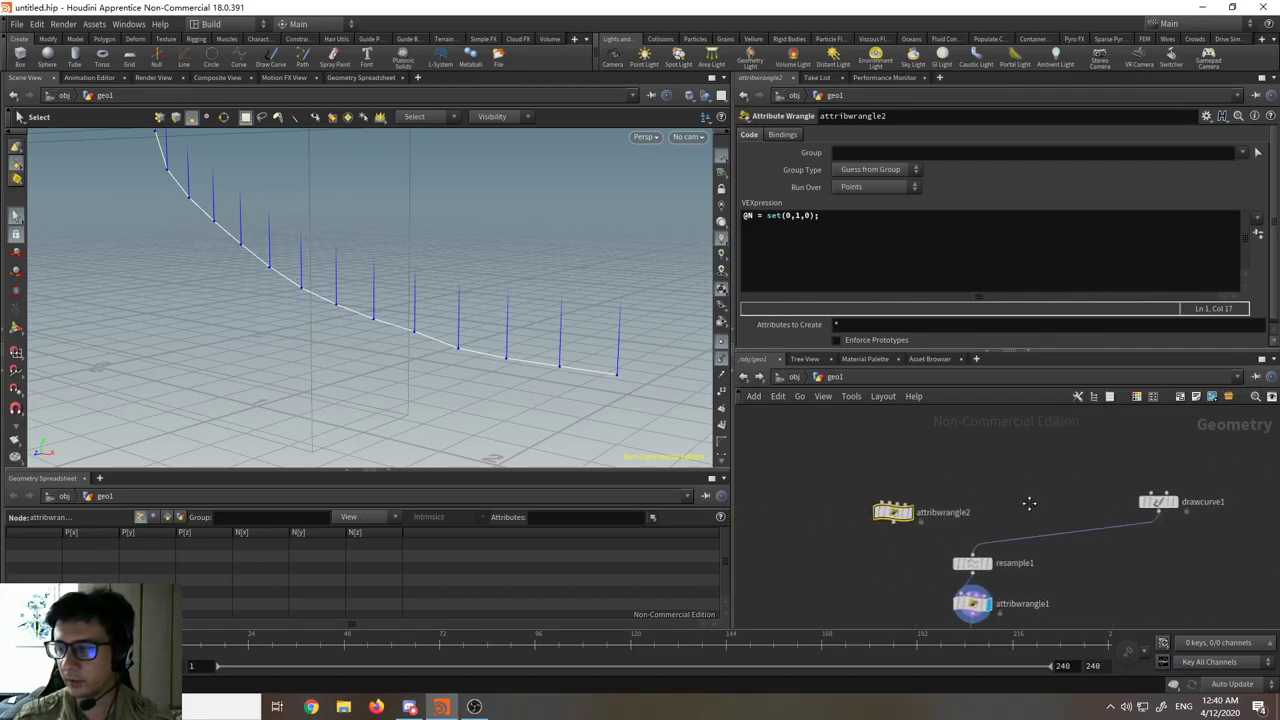
pyautogui.scroll(5, 890, 519)
pyautogui.moveTo(757, 215); pyautogui.dragTo(739, 218)
pyautogui.click(814, 218)
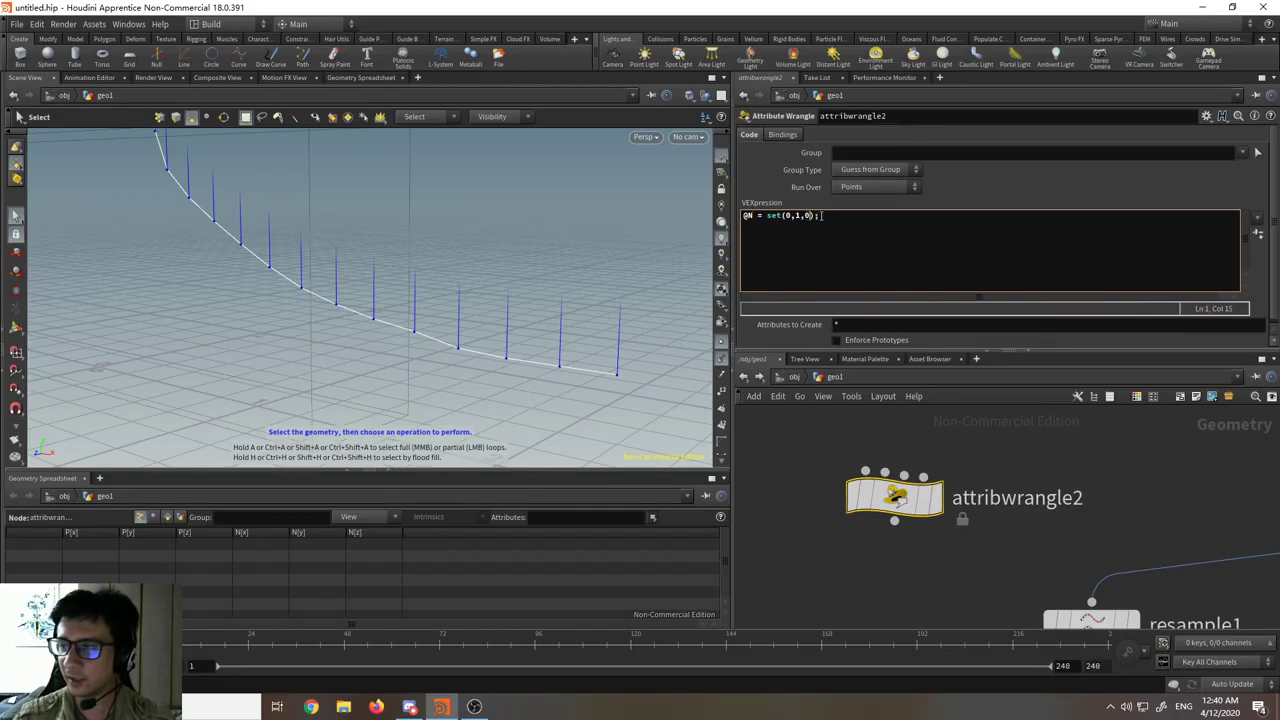
pyautogui.moveTo(822, 216); pyautogui.dragTo(766, 215)
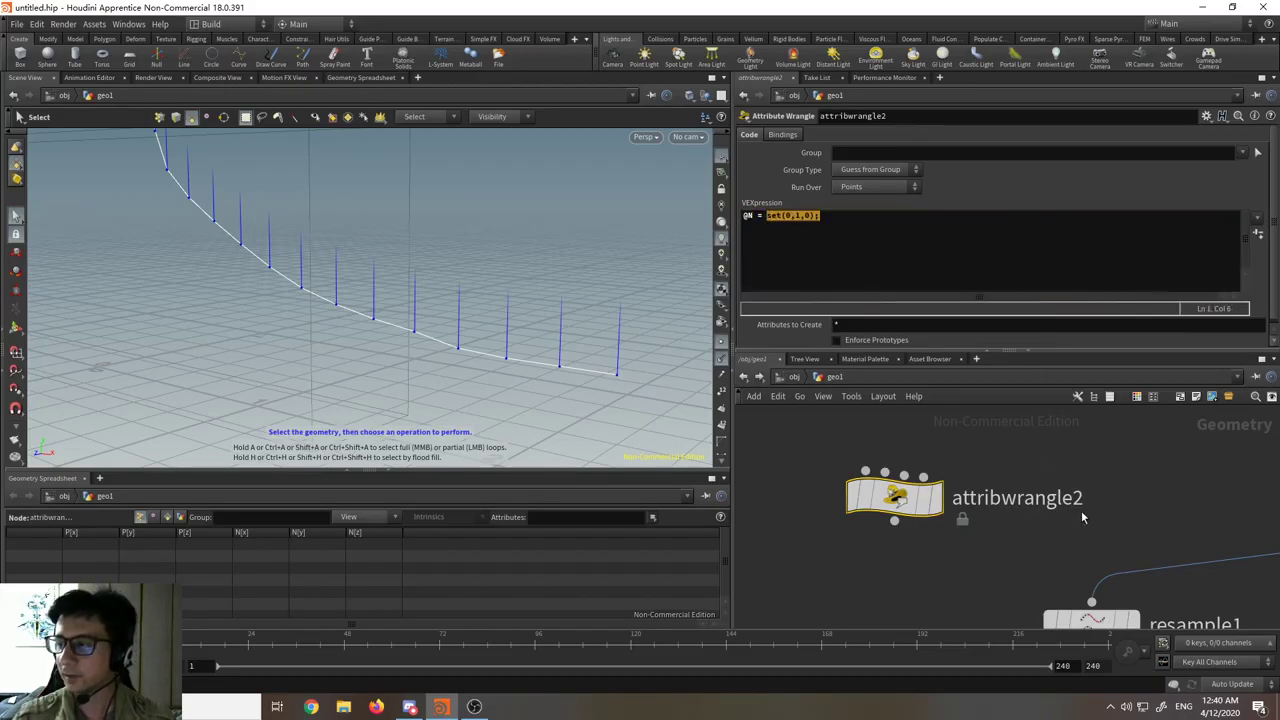
pyautogui.moveTo(1128, 504); pyautogui.dragTo(1012, 498, button='middle')
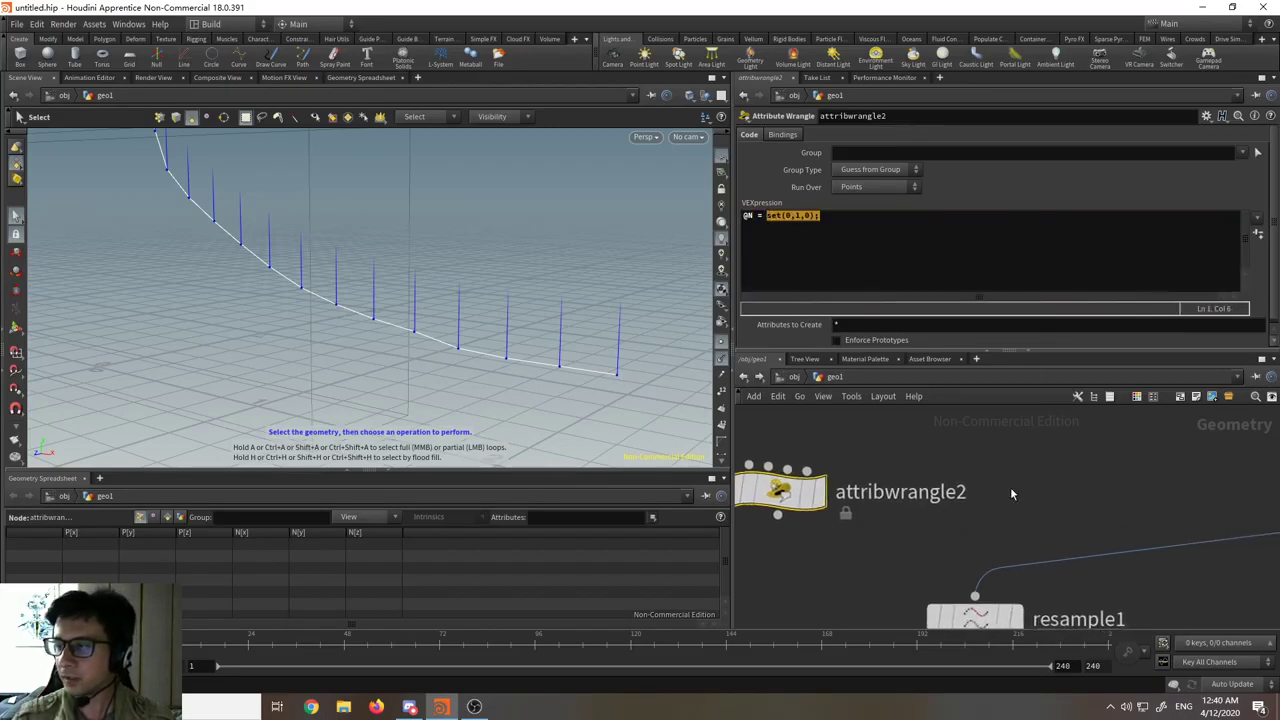
pyautogui.click(909, 254)
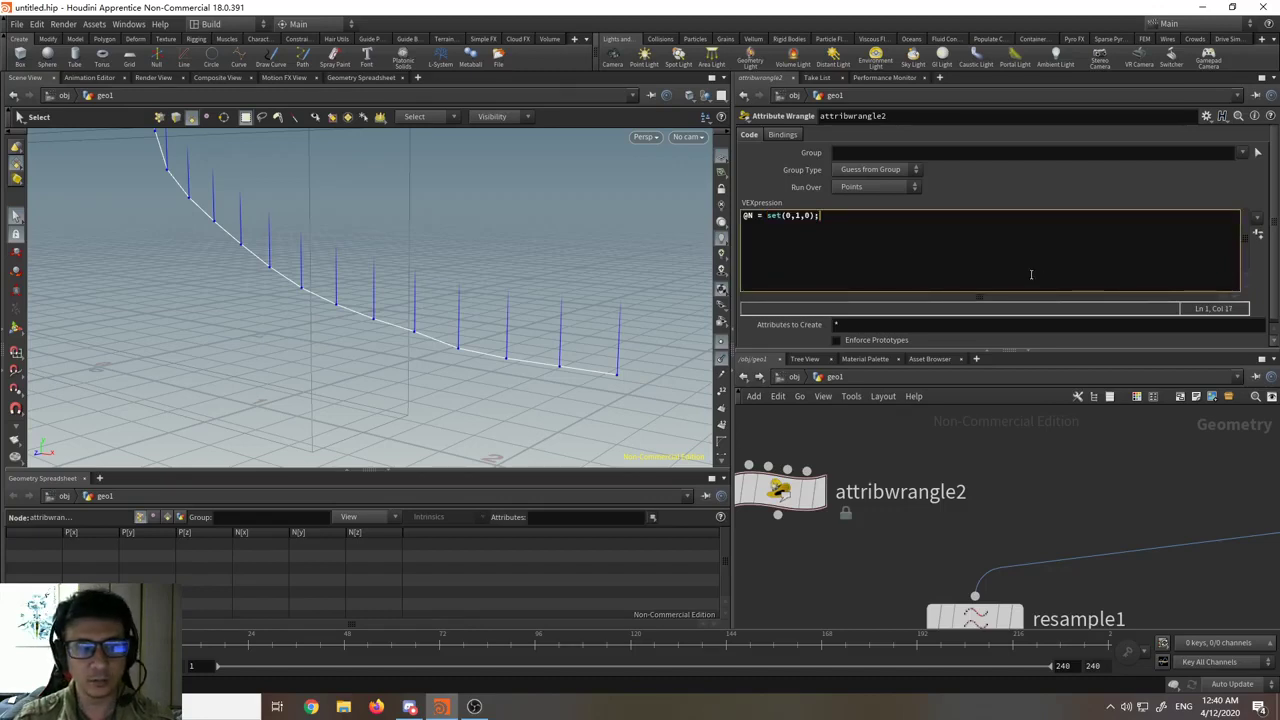
# - Move the drawcurve1 node closer to the resample1 node it feeds, just above and beside attribwrangle2
pyautogui.scroll(-3, 998, 500)
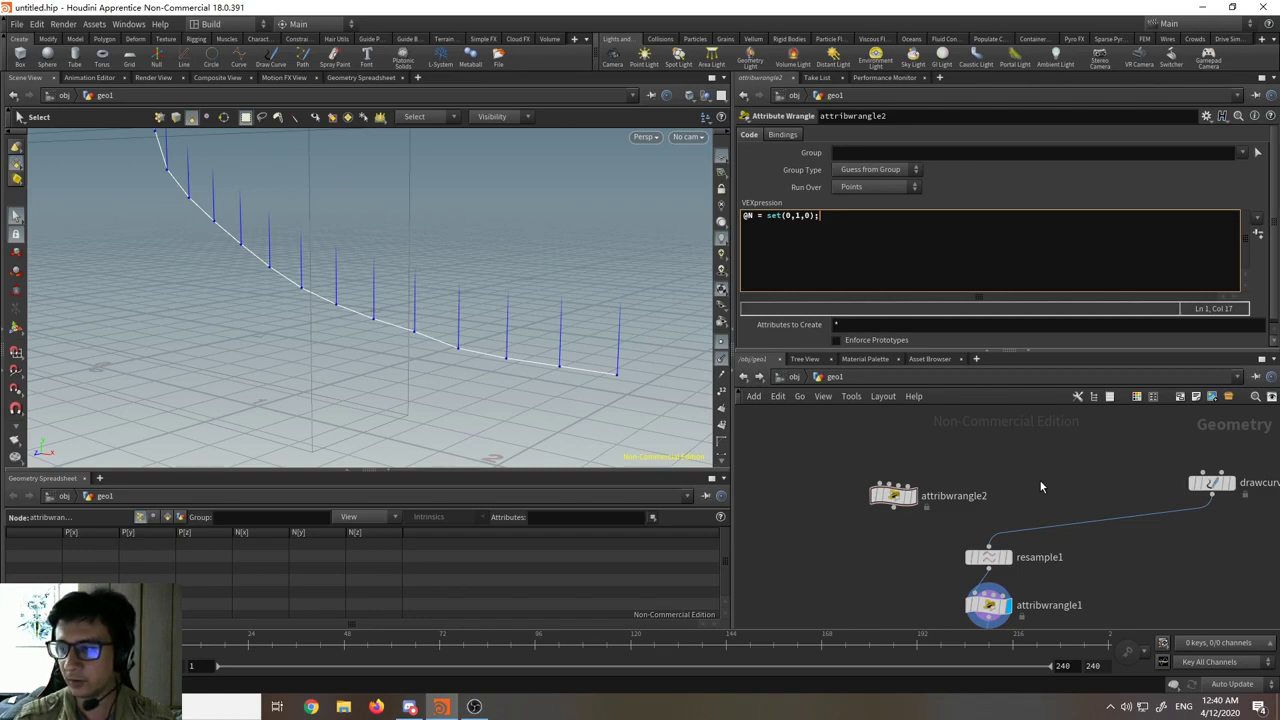
pyautogui.scroll(2, 1039, 479)
pyautogui.scroll(2, 957, 480)
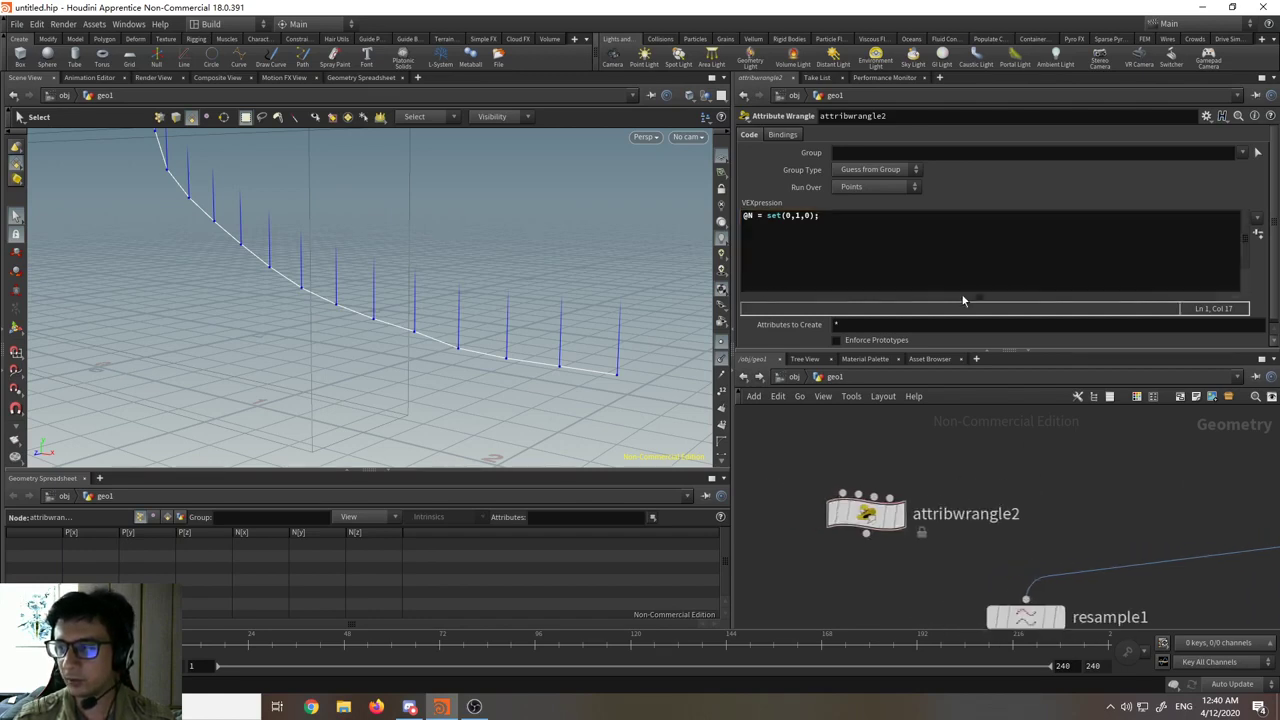
pyautogui.scroll(-4, 1130, 589)
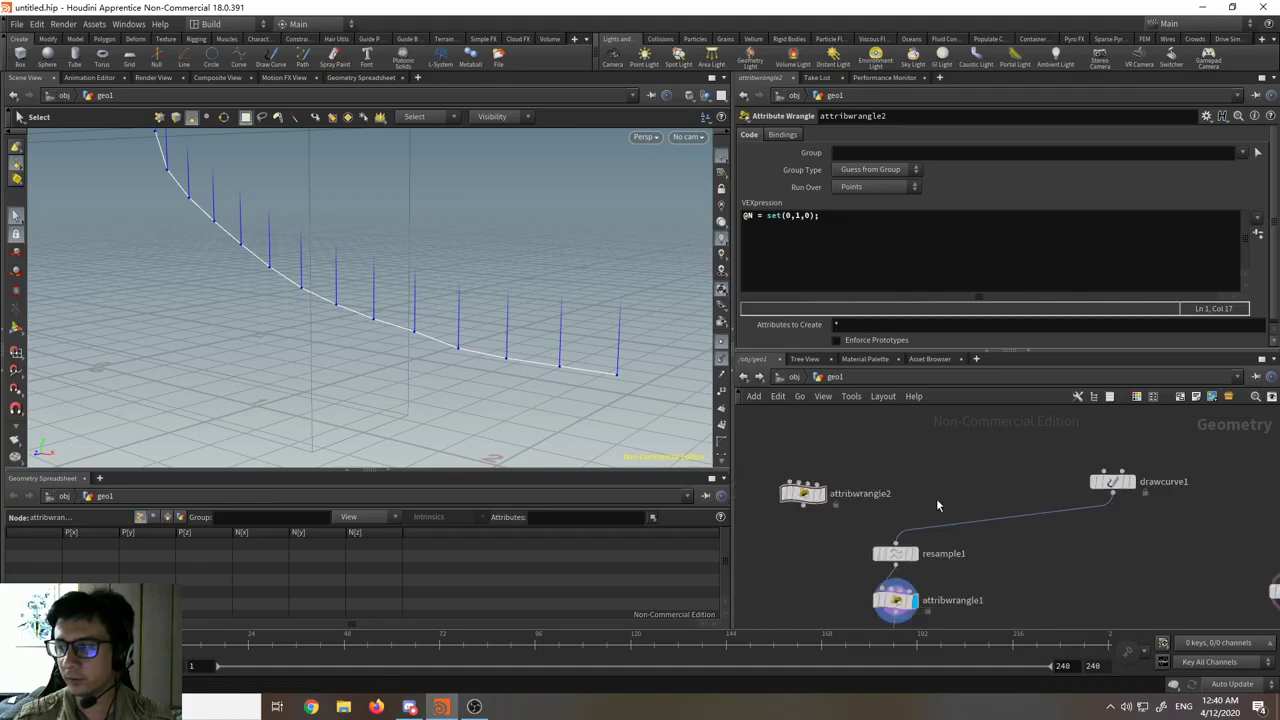
pyautogui.moveTo(1116, 487); pyautogui.dragTo(951, 457)
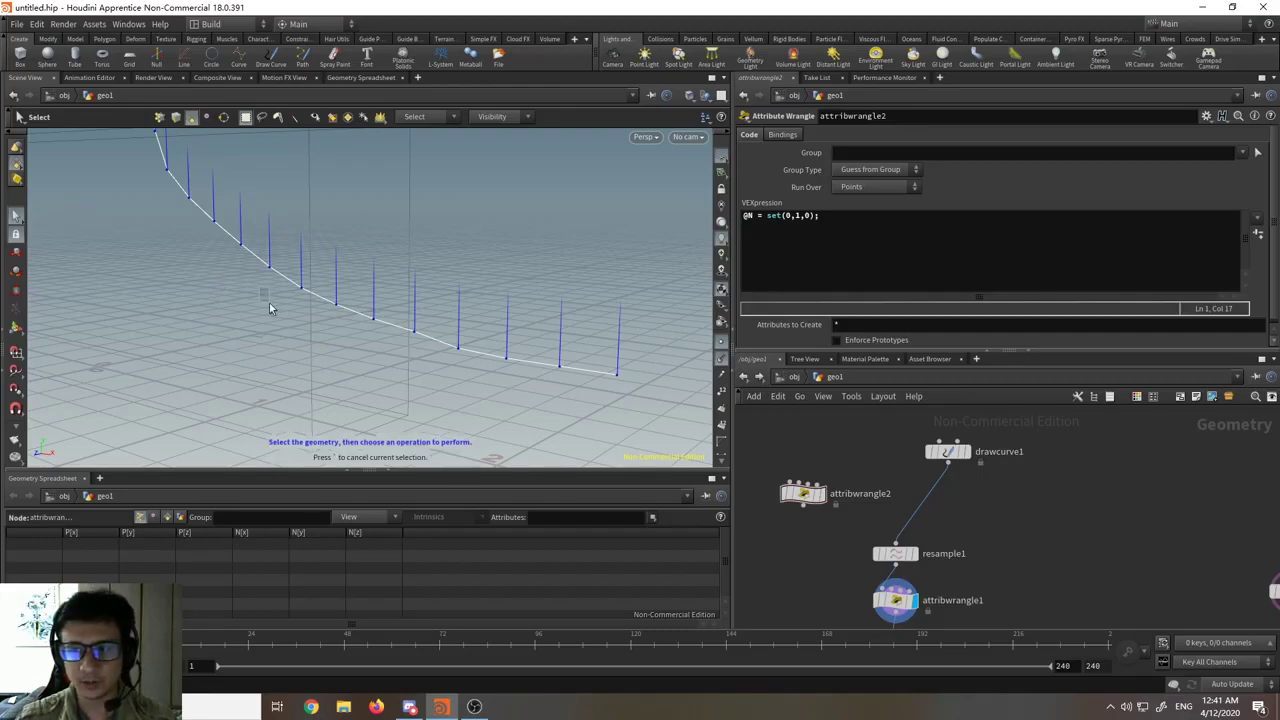
pyautogui.click(265, 268)
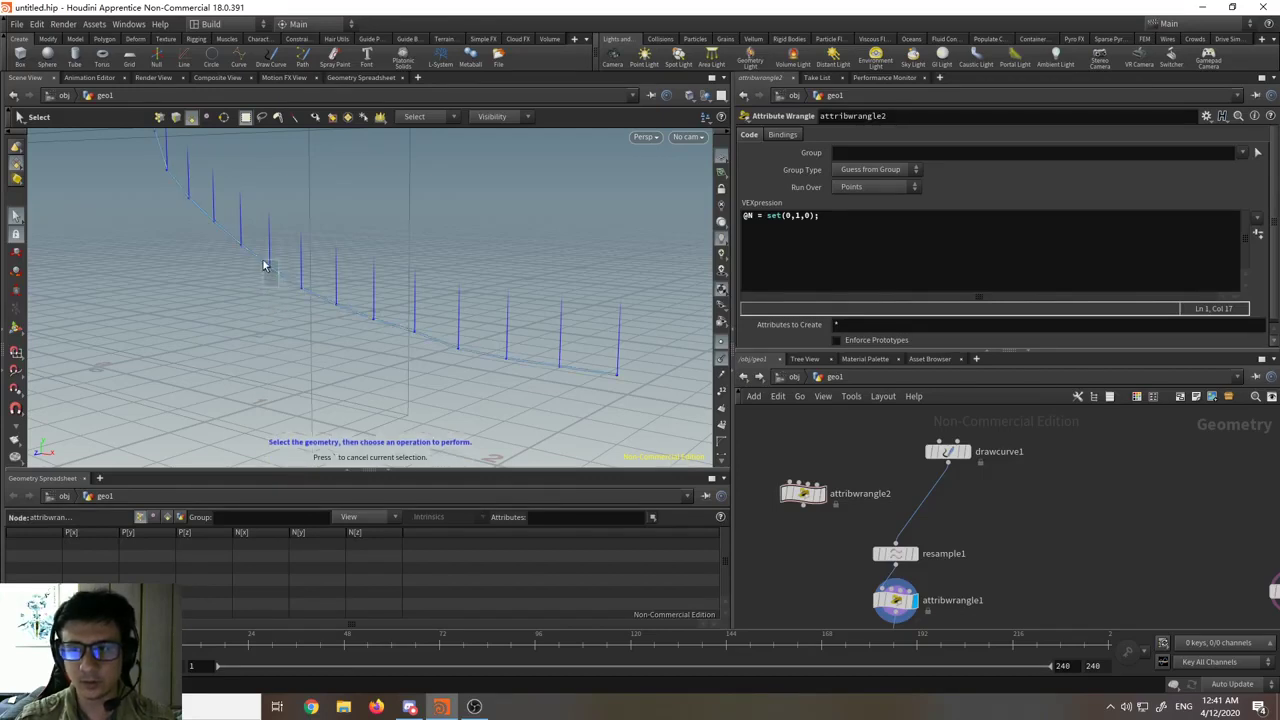
pyautogui.click(268, 302)
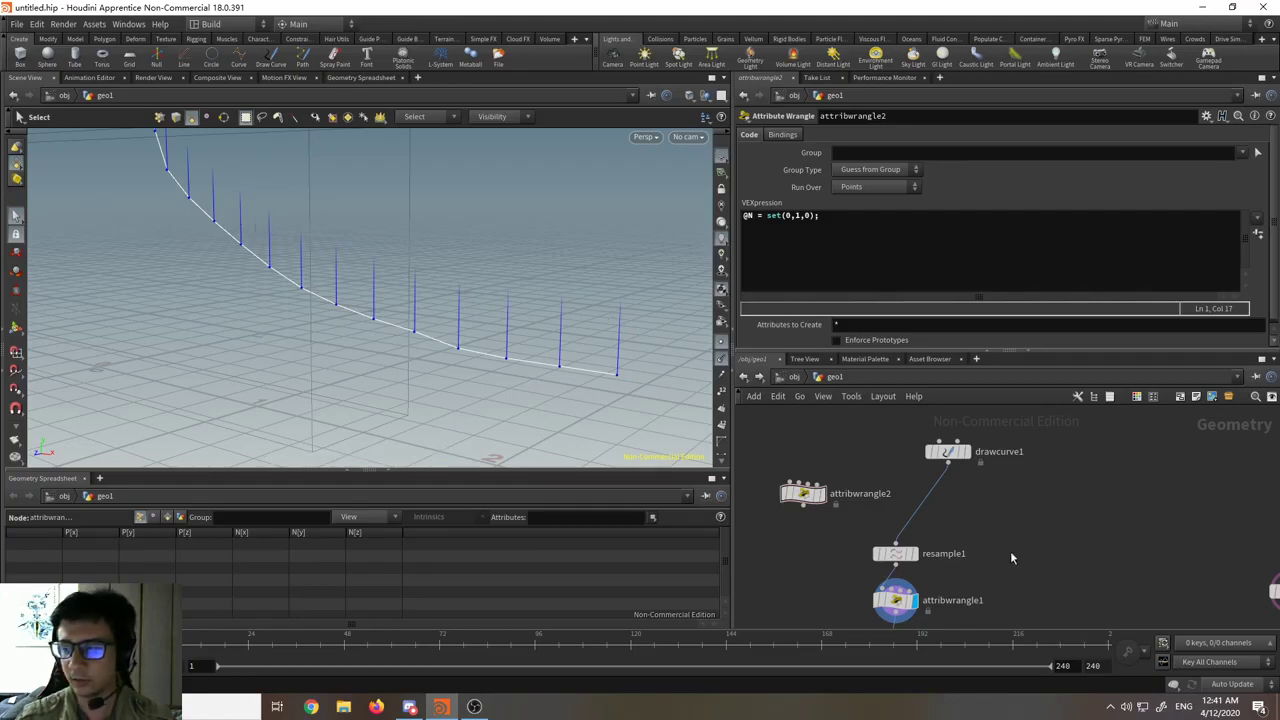
pyautogui.scroll(-3, 1032, 530)
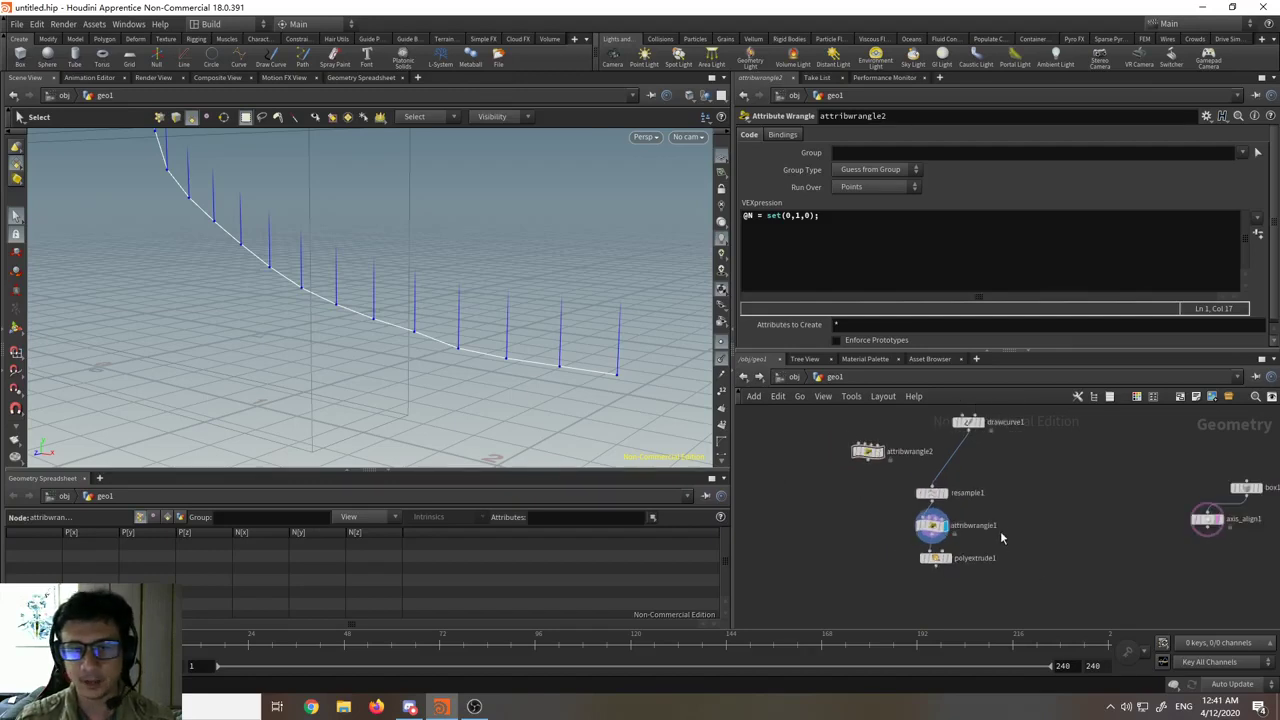
pyautogui.scroll(2, 881, 471)
pyautogui.moveTo(906, 480); pyautogui.dragTo(849, 523, button='middle')
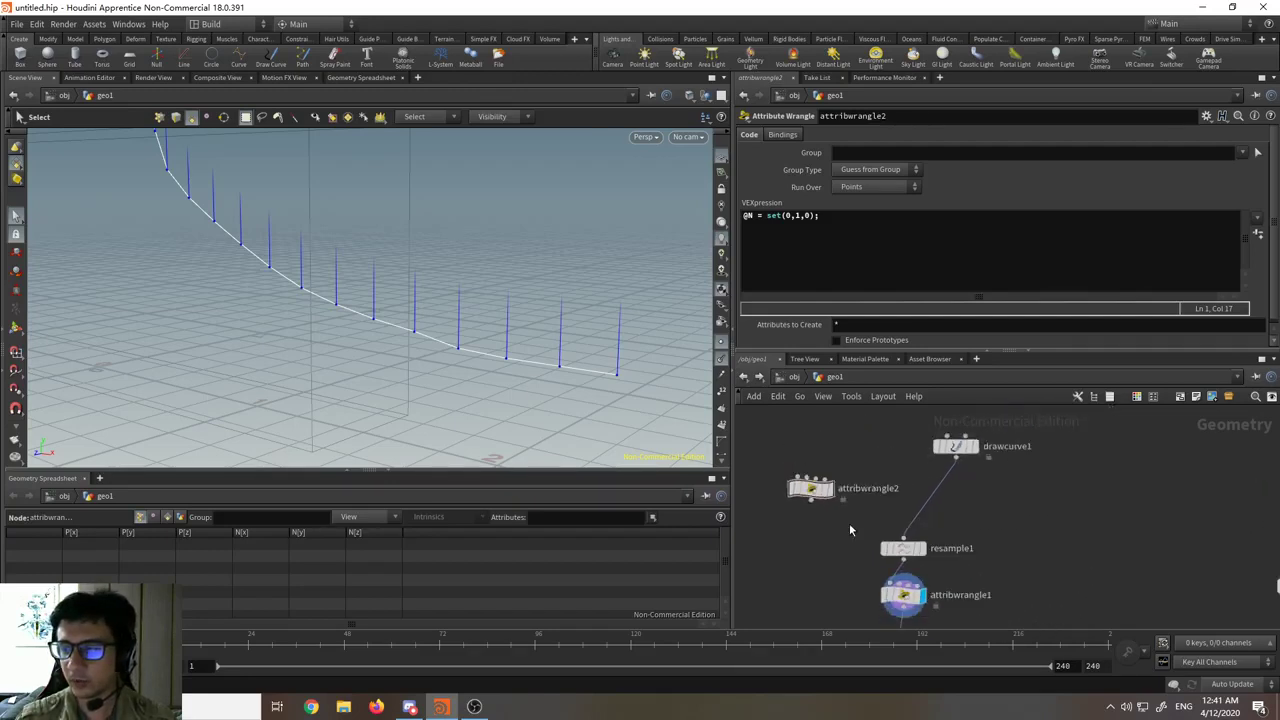
pyautogui.moveTo(813, 487)
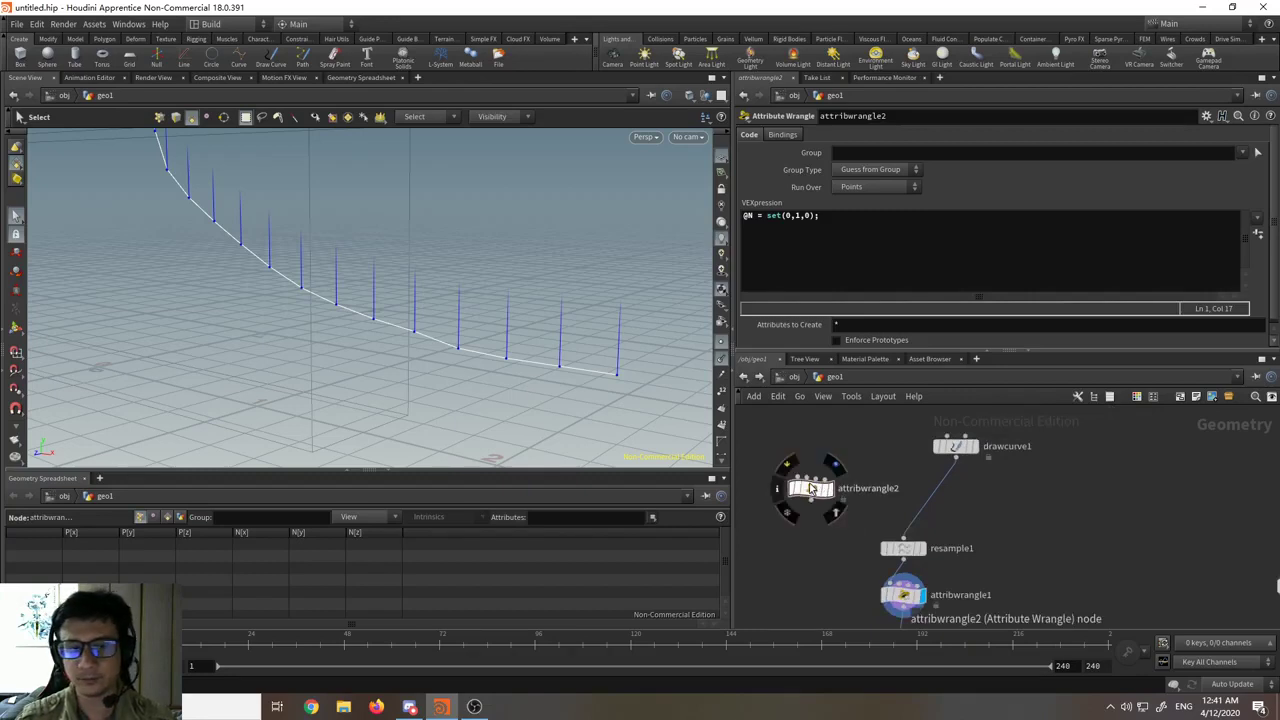
pyautogui.scroll(2, 925, 450)
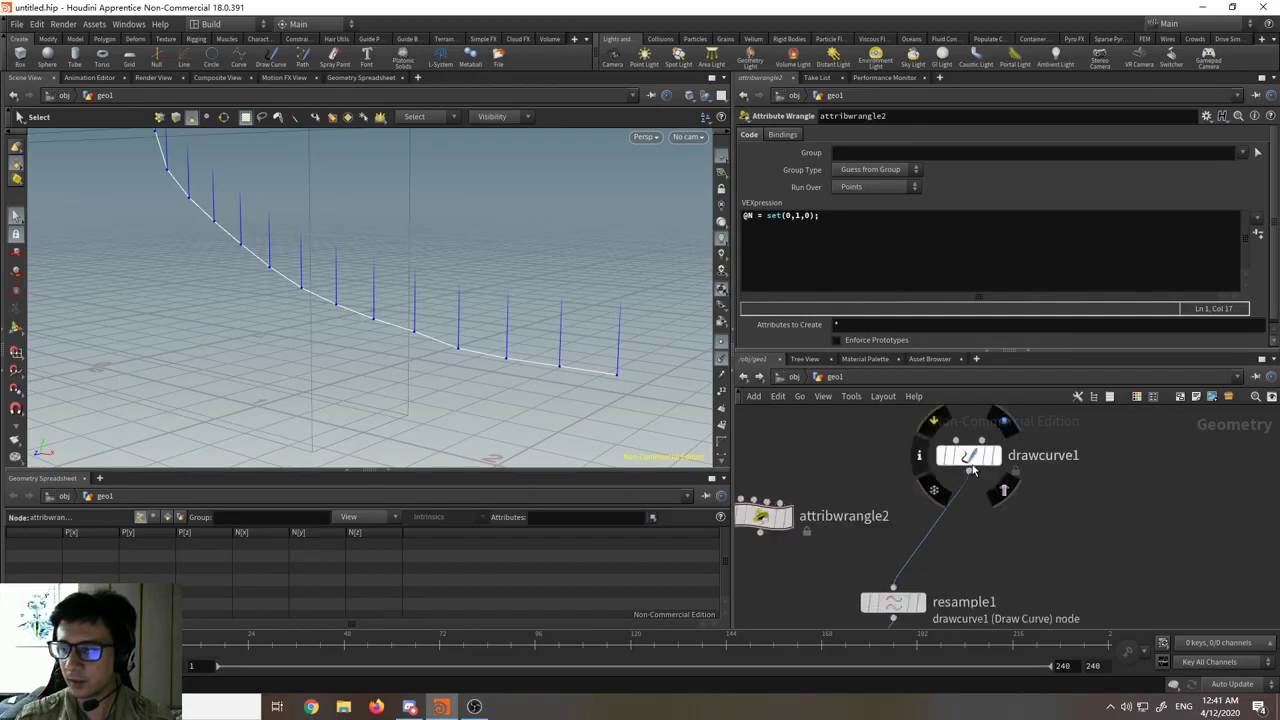
pyautogui.scroll(-3, 972, 446)
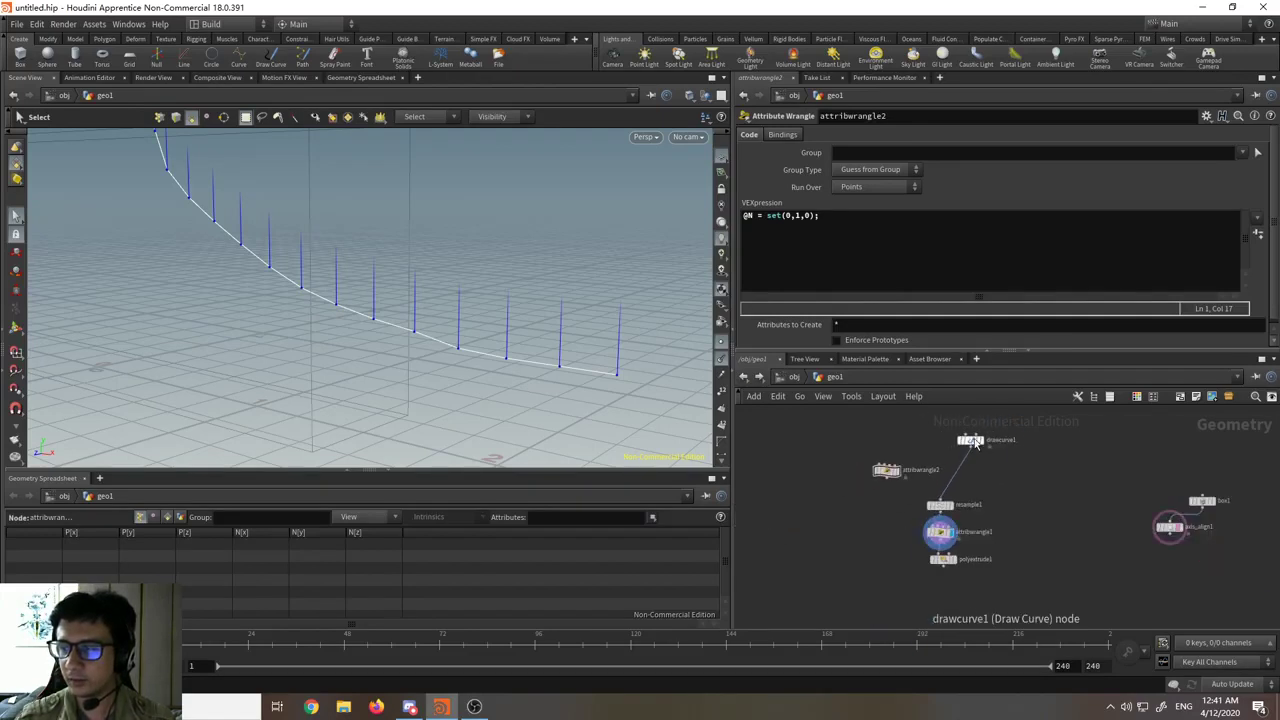
# - Move the unconnected attribwrangle2 node farther away from the drawcurve1 and resample1 chain
pyautogui.moveTo(976, 440); pyautogui.dragTo(978, 443)
pyautogui.scroll(3, 919, 490)
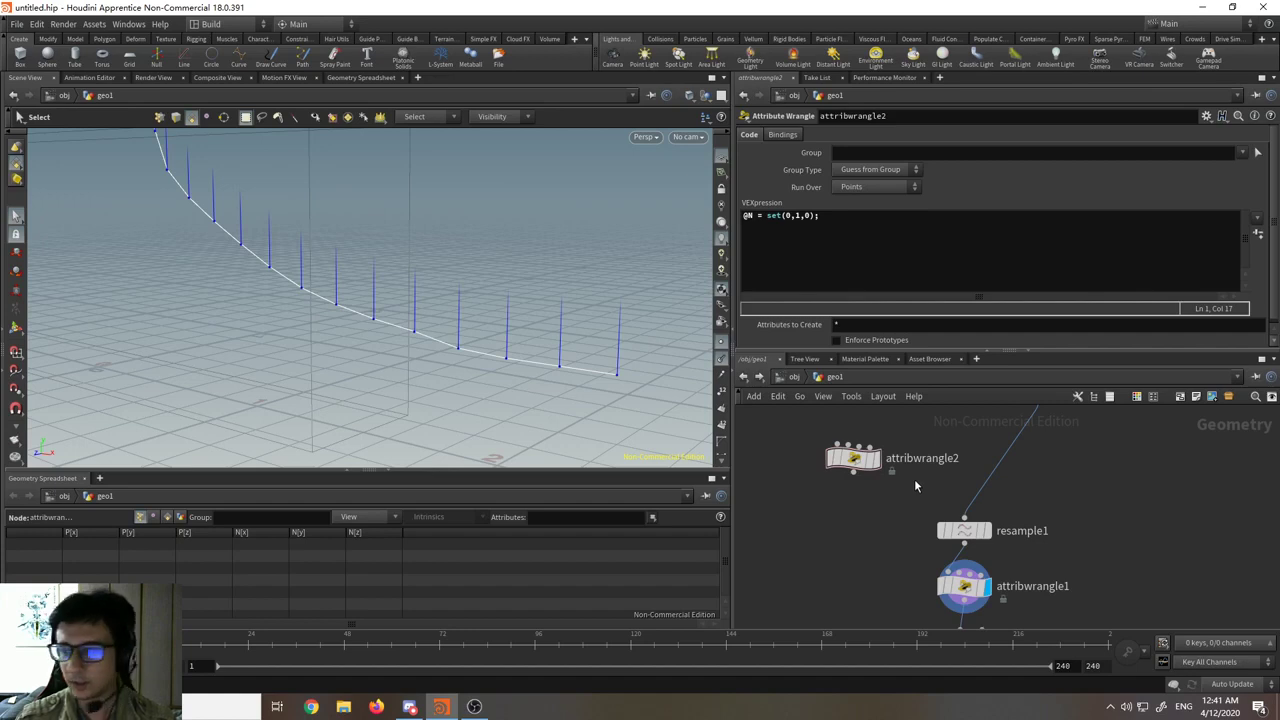
pyautogui.moveTo(907, 490); pyautogui.dragTo(921, 537, button='middle')
pyautogui.scroll(2, 872, 515)
pyautogui.scroll(-3, 872, 512)
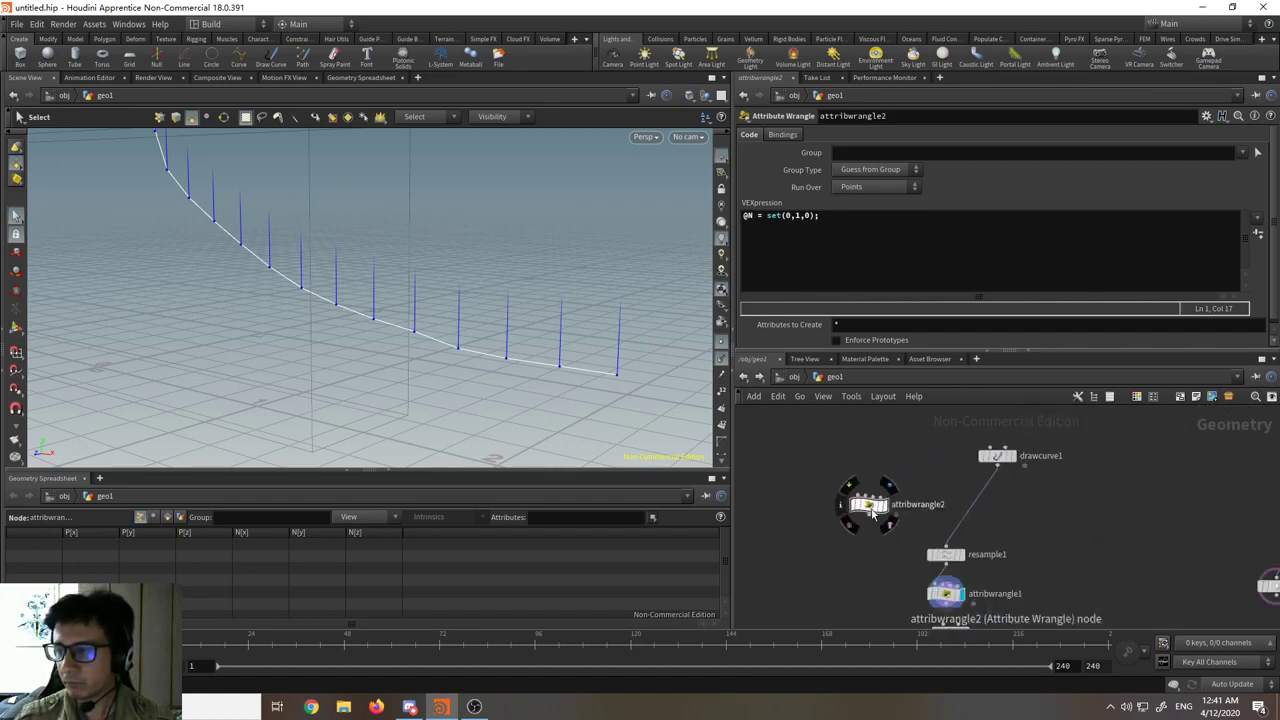
pyautogui.scroll(2, 880, 508)
pyautogui.moveTo(870, 509); pyautogui.dragTo(765, 510)
pyautogui.scroll(-3, 903, 494)
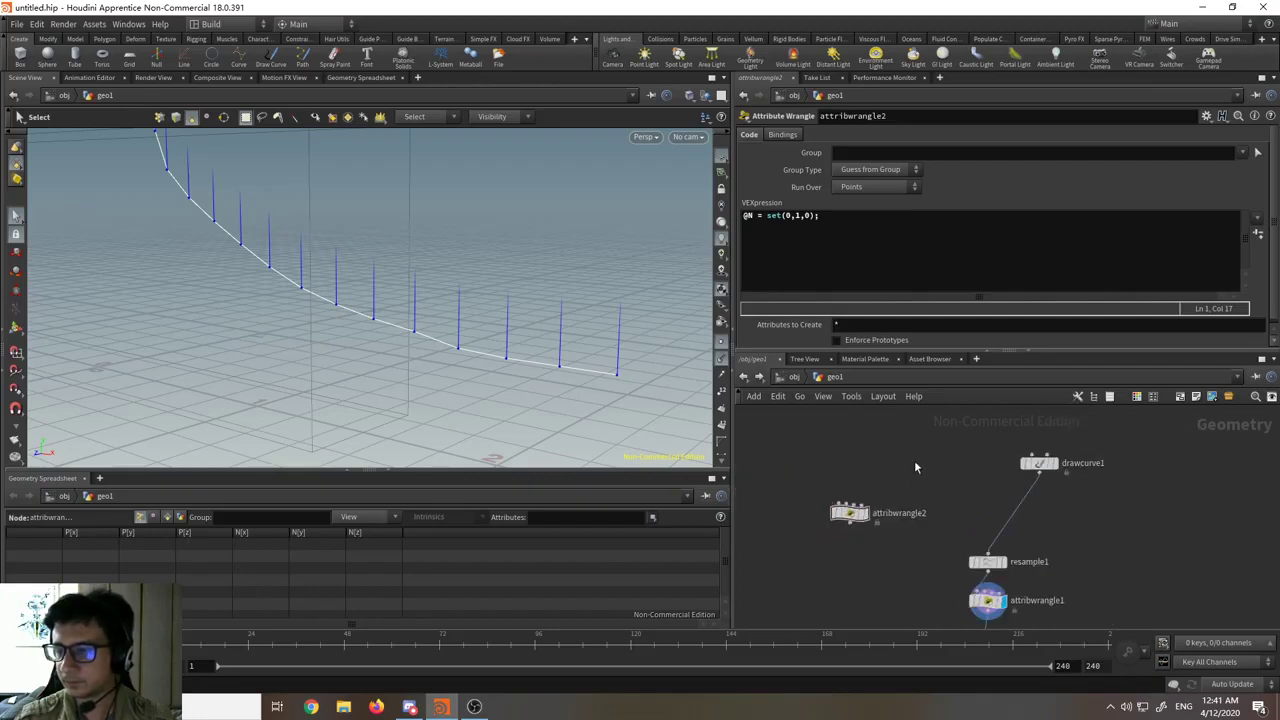
# - Add an Attribute VOP node to the network, placed beside attribwrangle2
pyautogui.scroll(3, 880, 468)
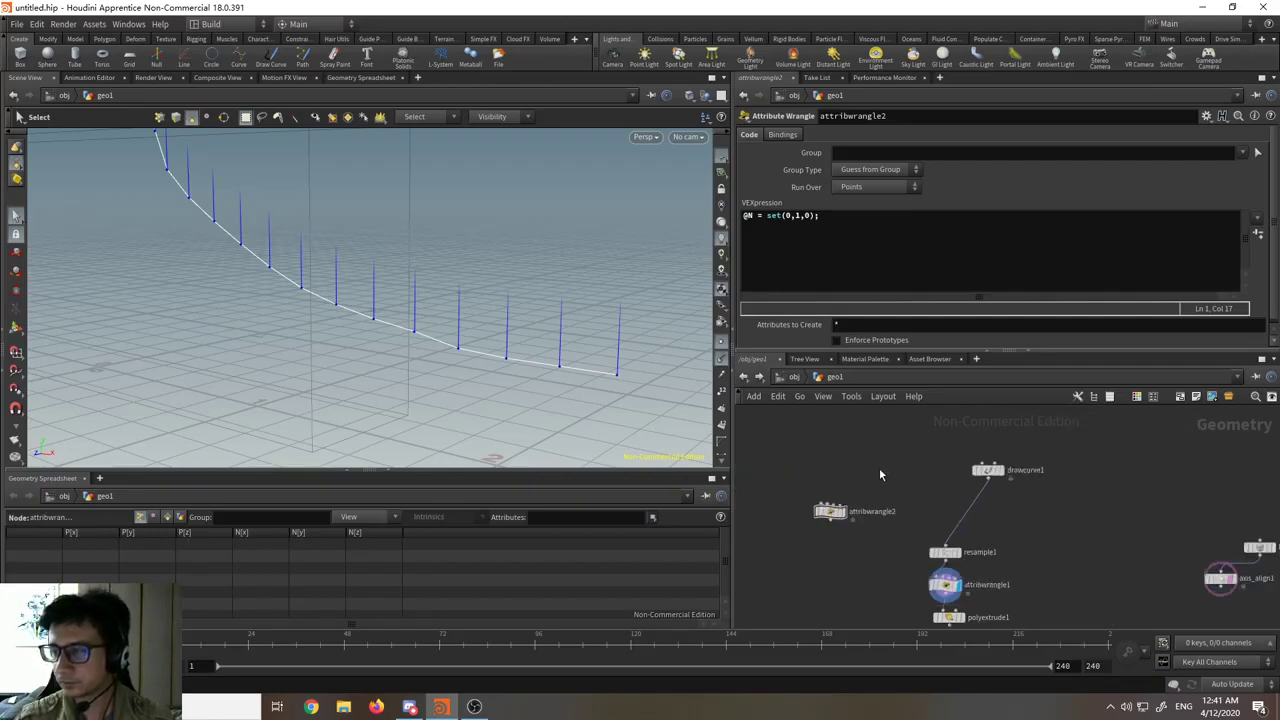
pyautogui.scroll(-2, 878, 468)
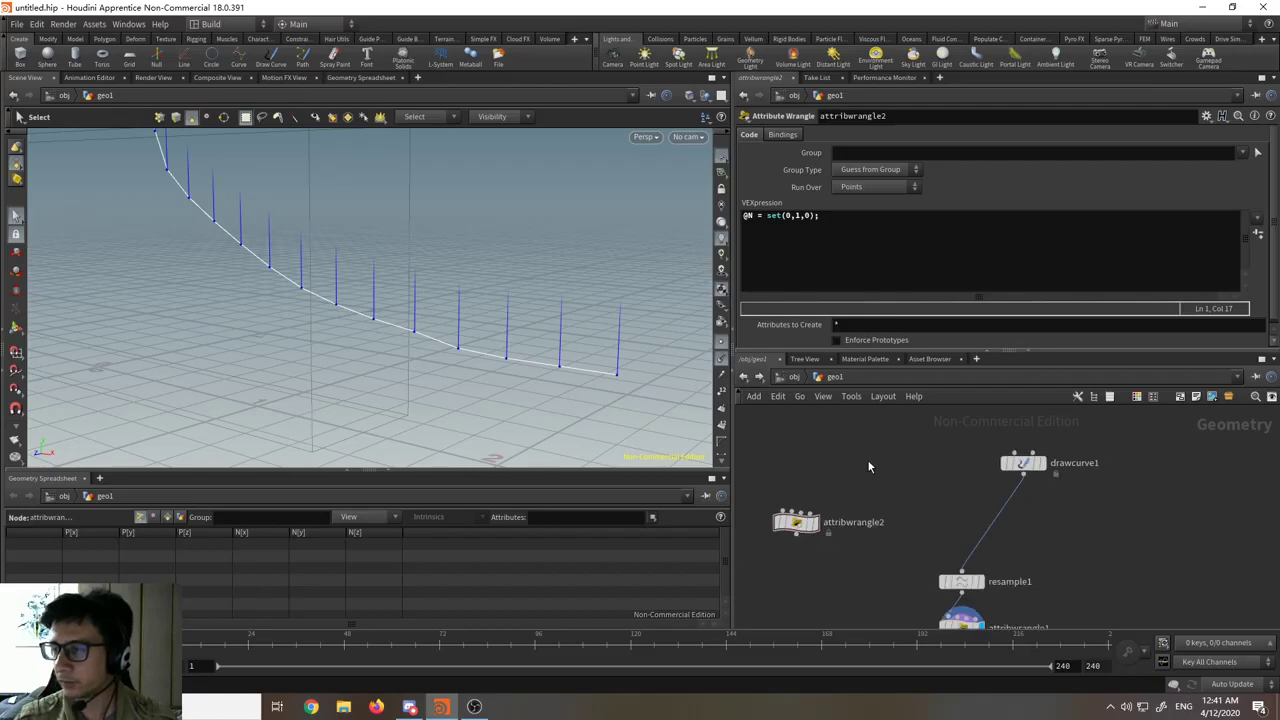
pyautogui.press('Tab')
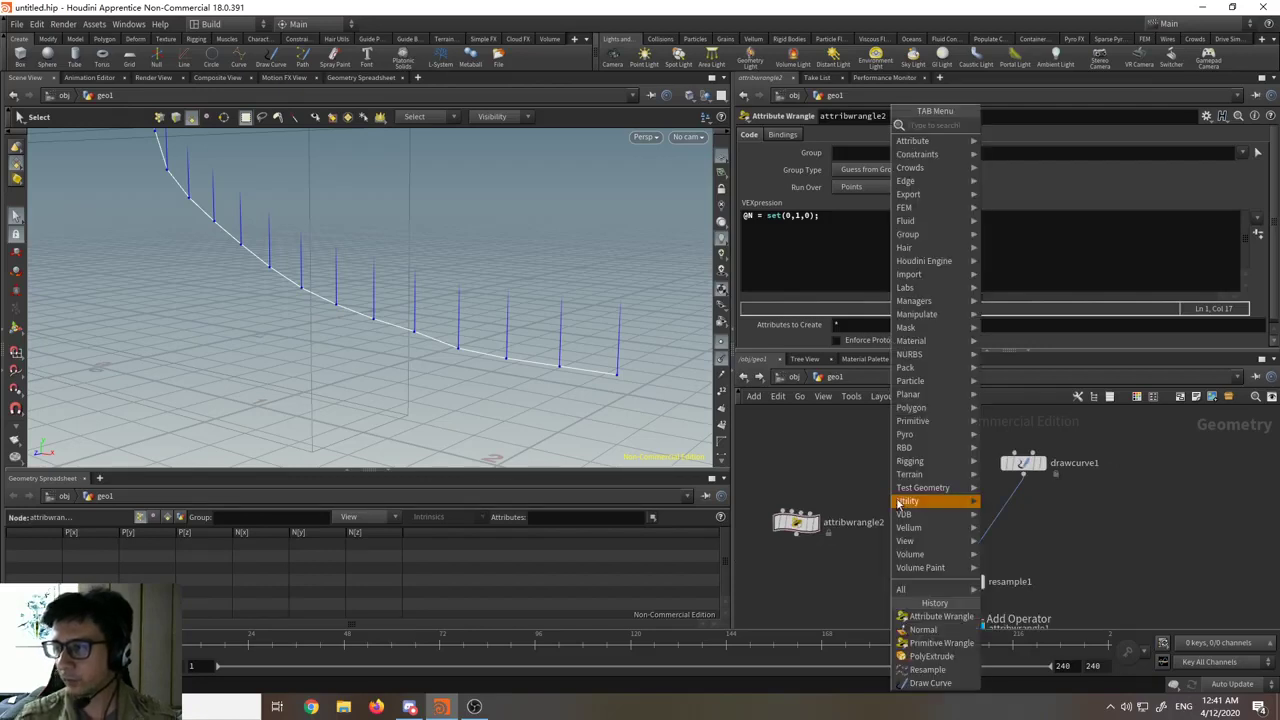
pyautogui.moveTo(904, 501)
pyautogui.write('attribute vop')
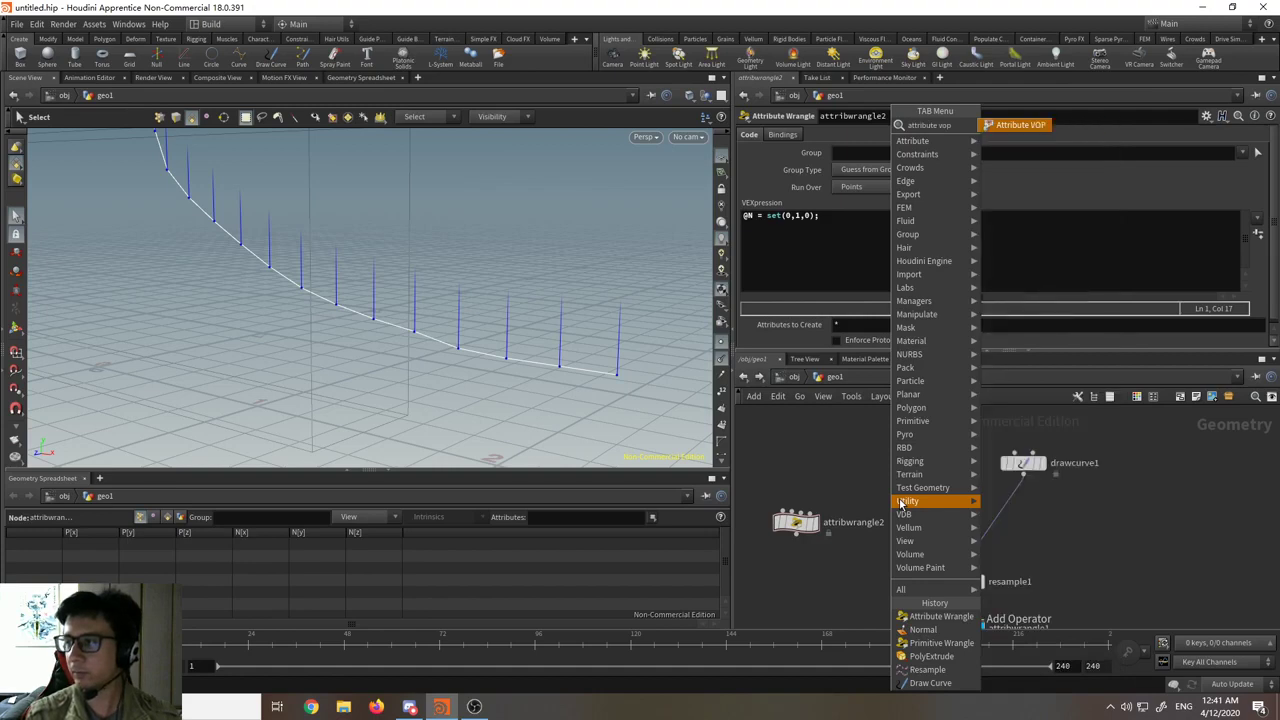
pyautogui.press('Return')
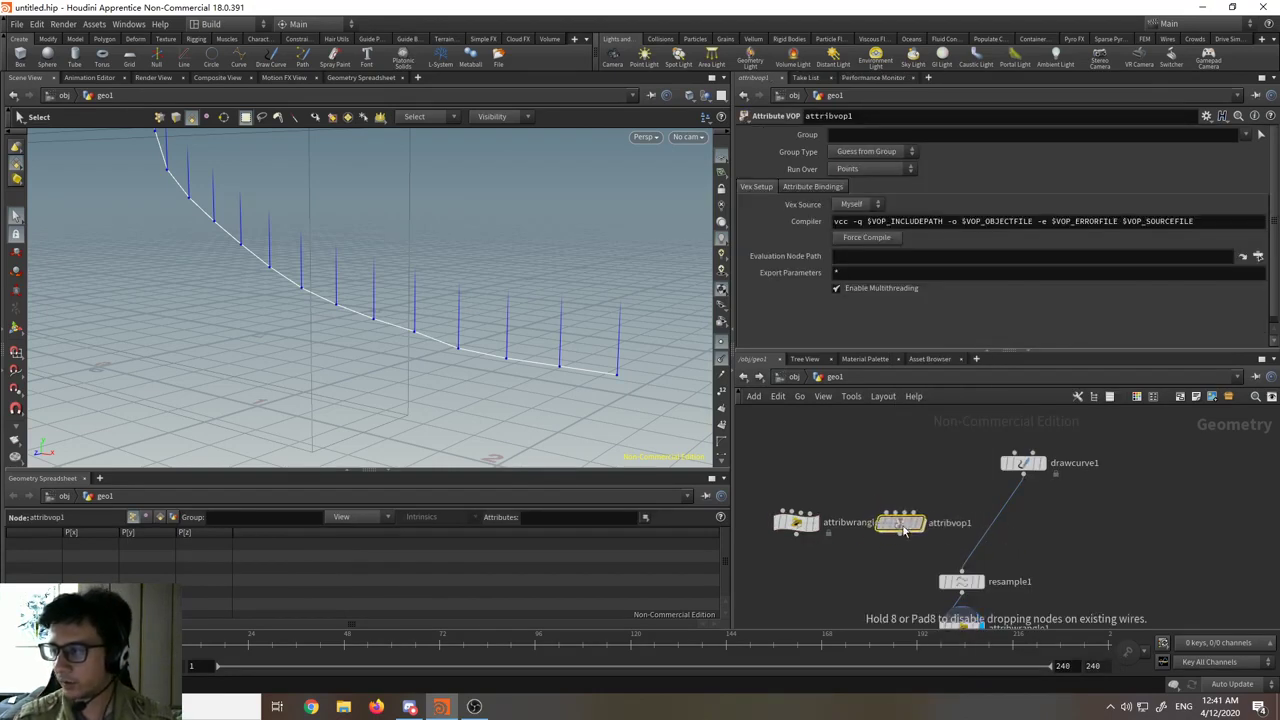
pyautogui.click(908, 523)
# - Bypass attribwrangle1 and insert the Attribute VOP node into the wire between resample1 and attribwrangle1
pyautogui.moveTo(1048, 548); pyautogui.dragTo(1011, 407, button='middle')
pyautogui.moveTo(929, 529); pyautogui.dragTo(929, 566)
pyautogui.click(927, 488)
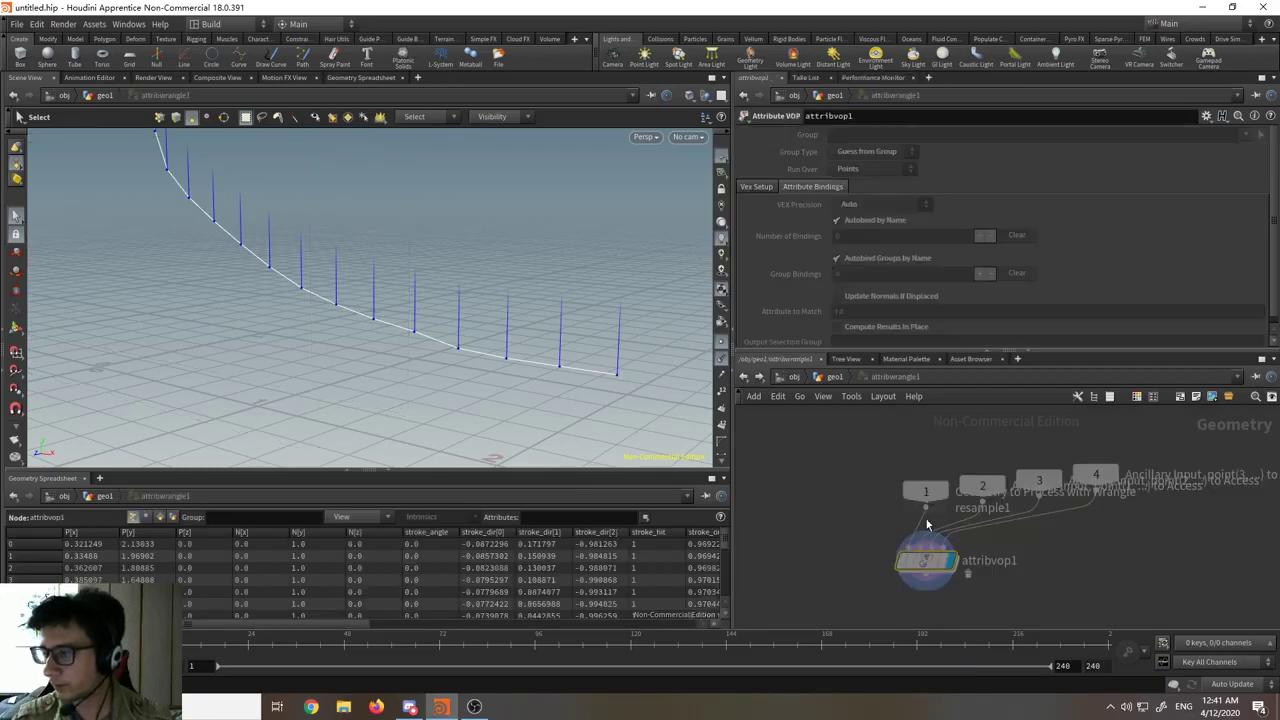
pyautogui.scroll(-2, 918, 540)
pyautogui.moveTo(929, 500); pyautogui.dragTo(932, 528)
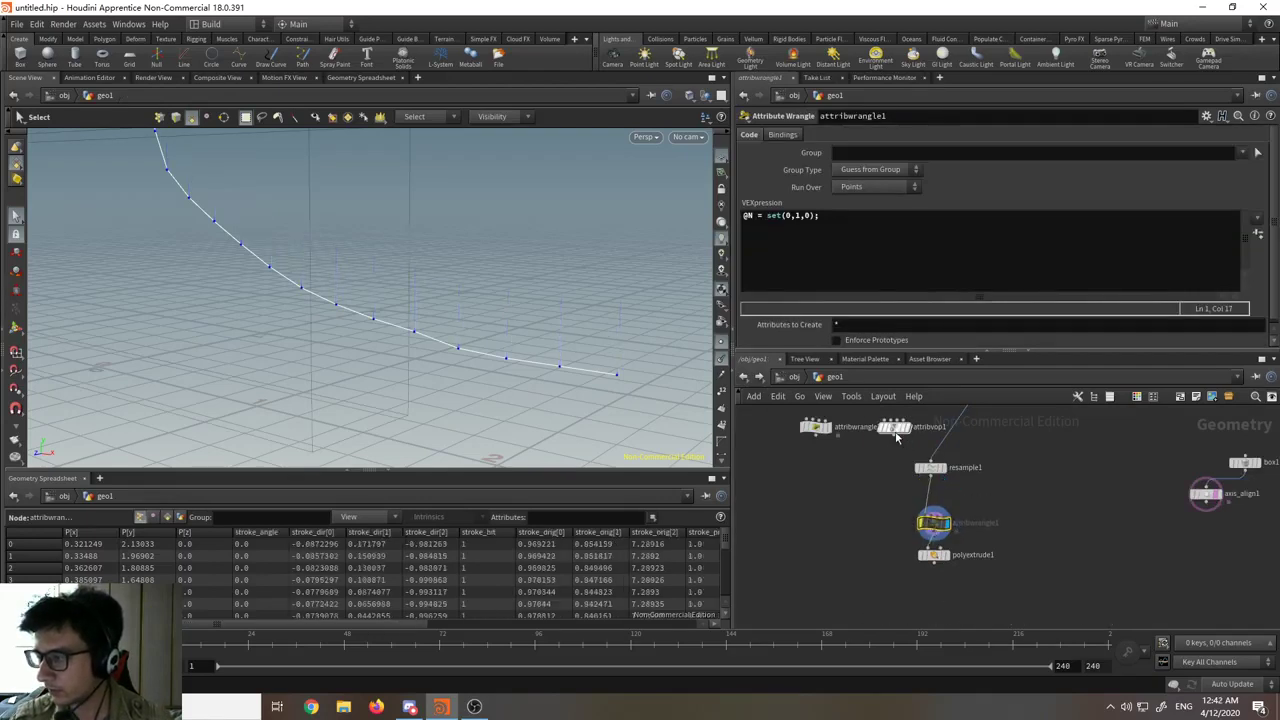
pyautogui.moveTo(900, 428); pyautogui.dragTo(924, 499)
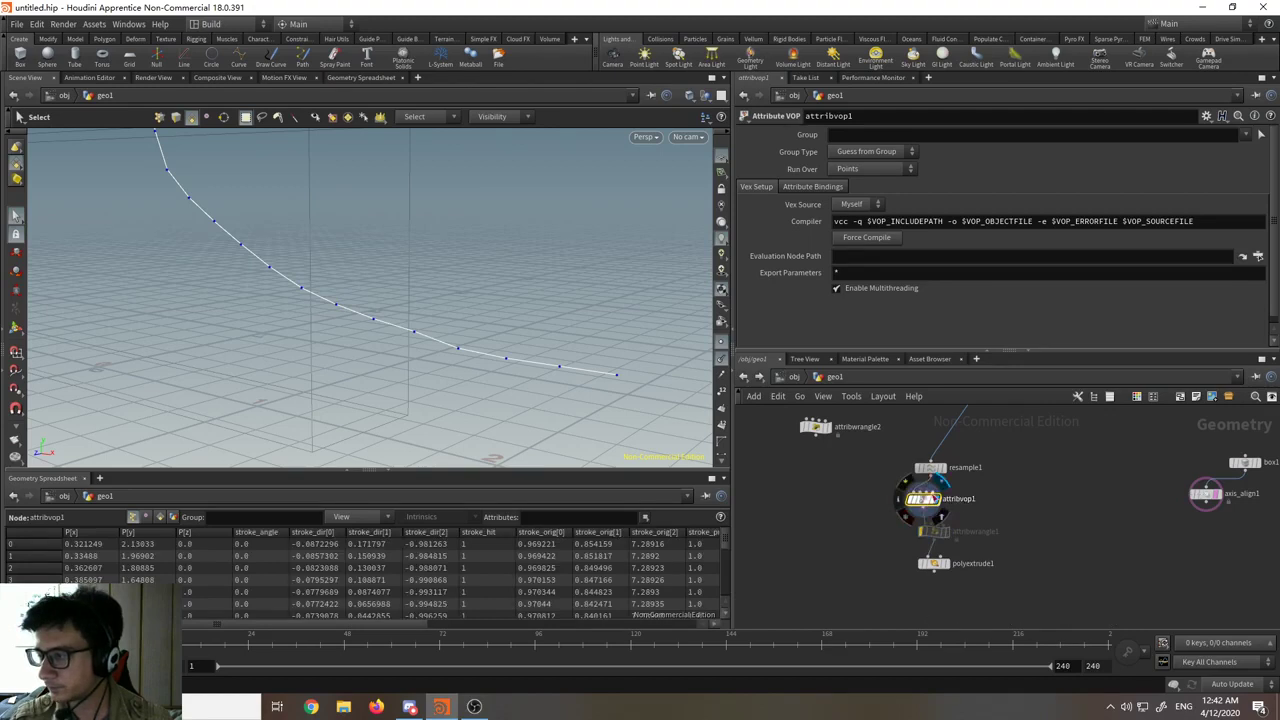
# - Open attribvop1's inner network, move geometryvopglobal1 farther from geometryvopoutput1, and inspect its outputs
pyautogui.doubleClick(924, 499)
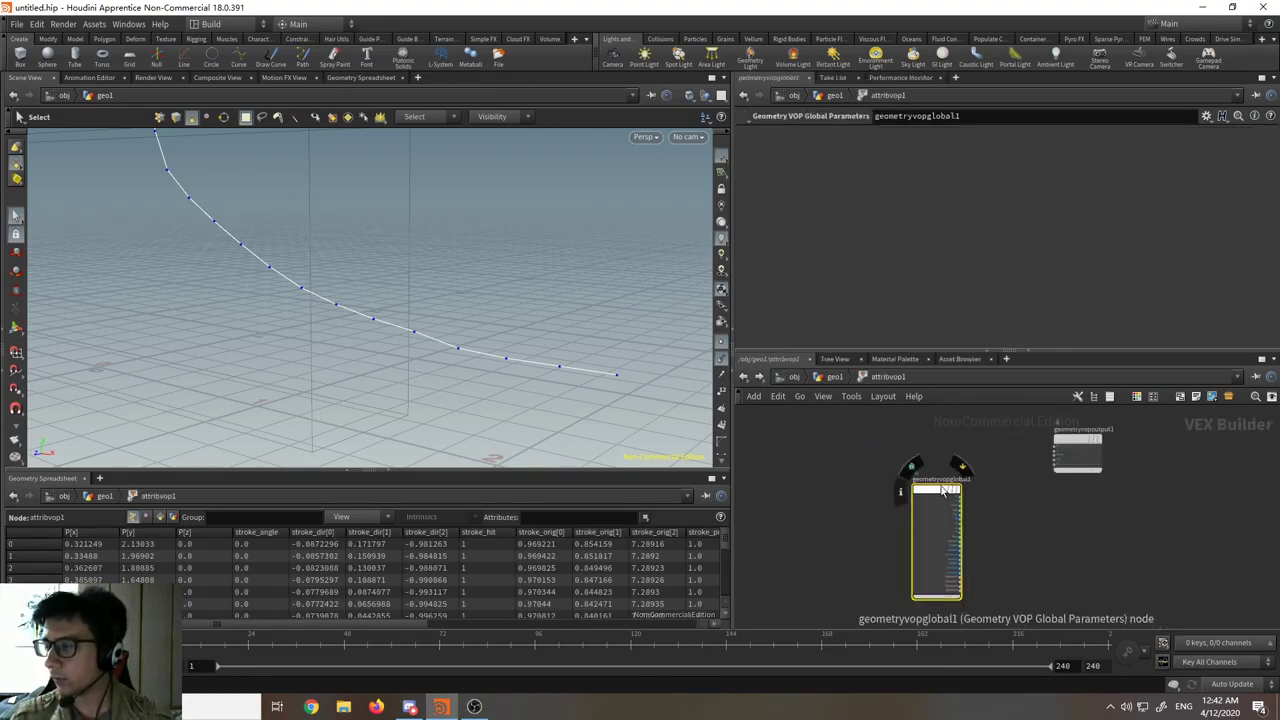
pyautogui.moveTo(928, 506); pyautogui.dragTo(800, 452)
pyautogui.scroll(5, 826, 449)
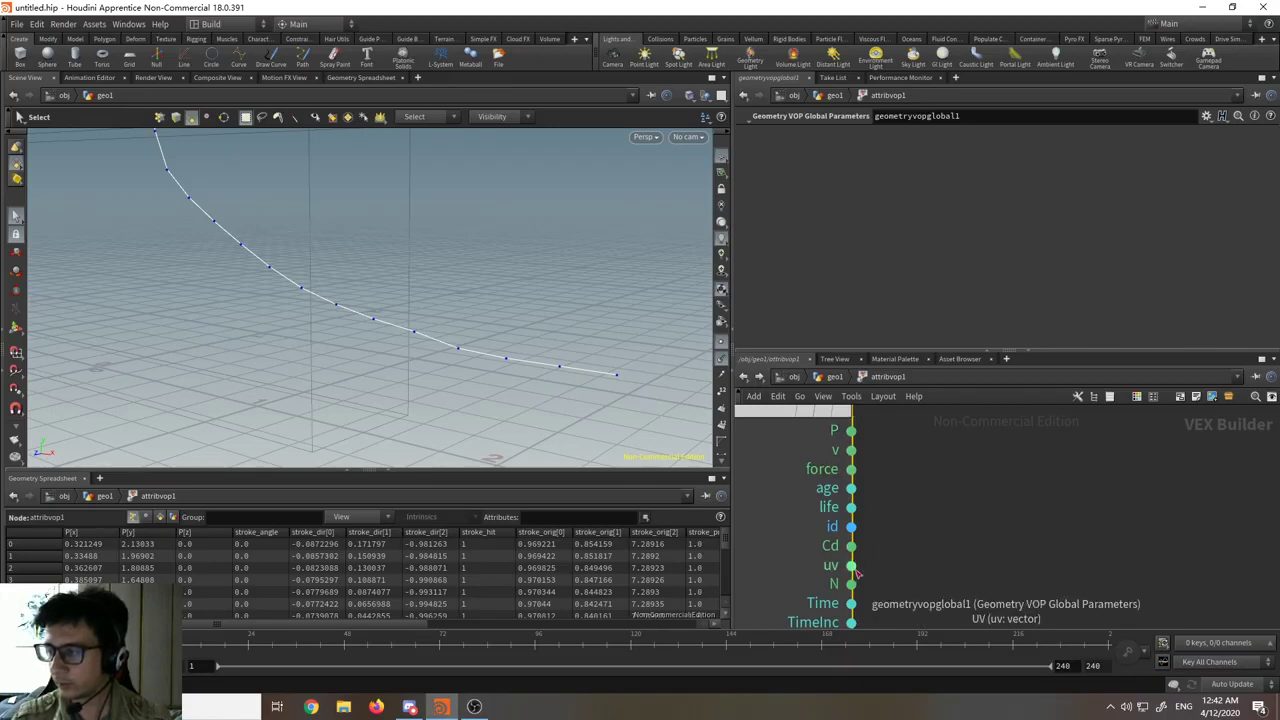
pyautogui.scroll(-5, 991, 551)
pyautogui.moveTo(980, 509); pyautogui.dragTo(891, 474, button='middle')
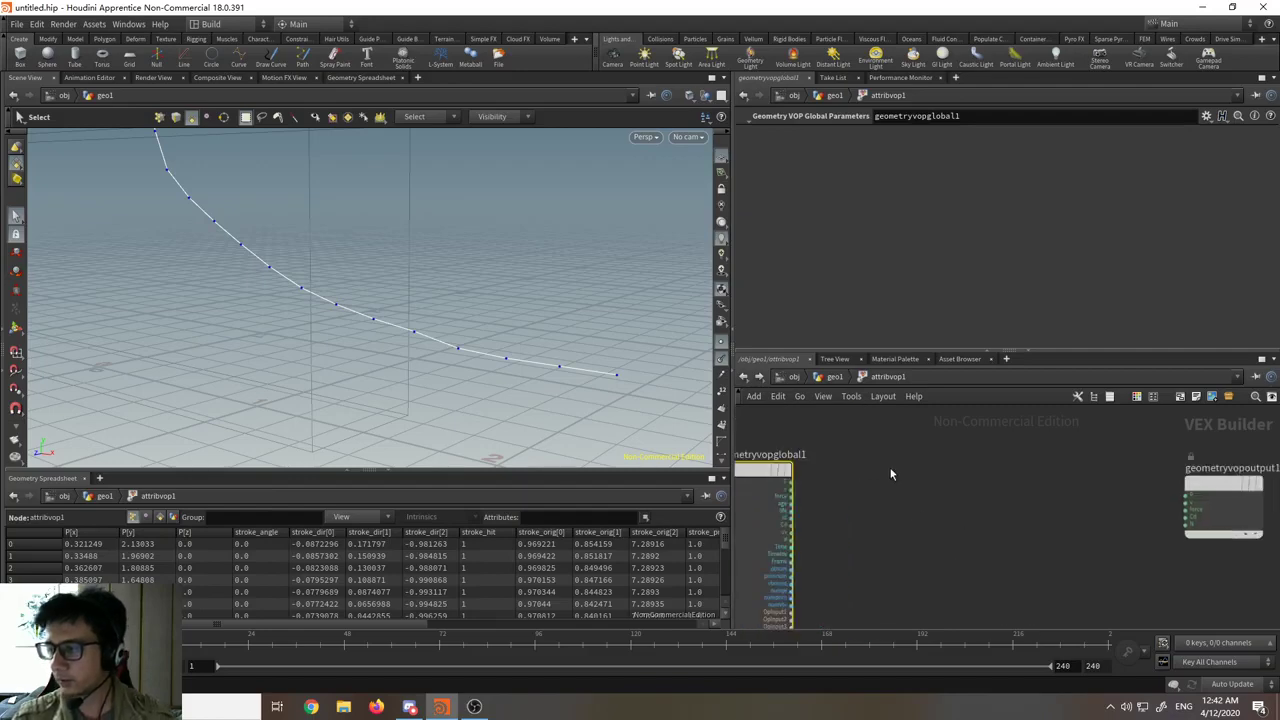
# - Add a Set Vector Component node between geometryvopglobal1 and geometryvopoutput1
pyautogui.press('Tab')
pyautogui.write('s')
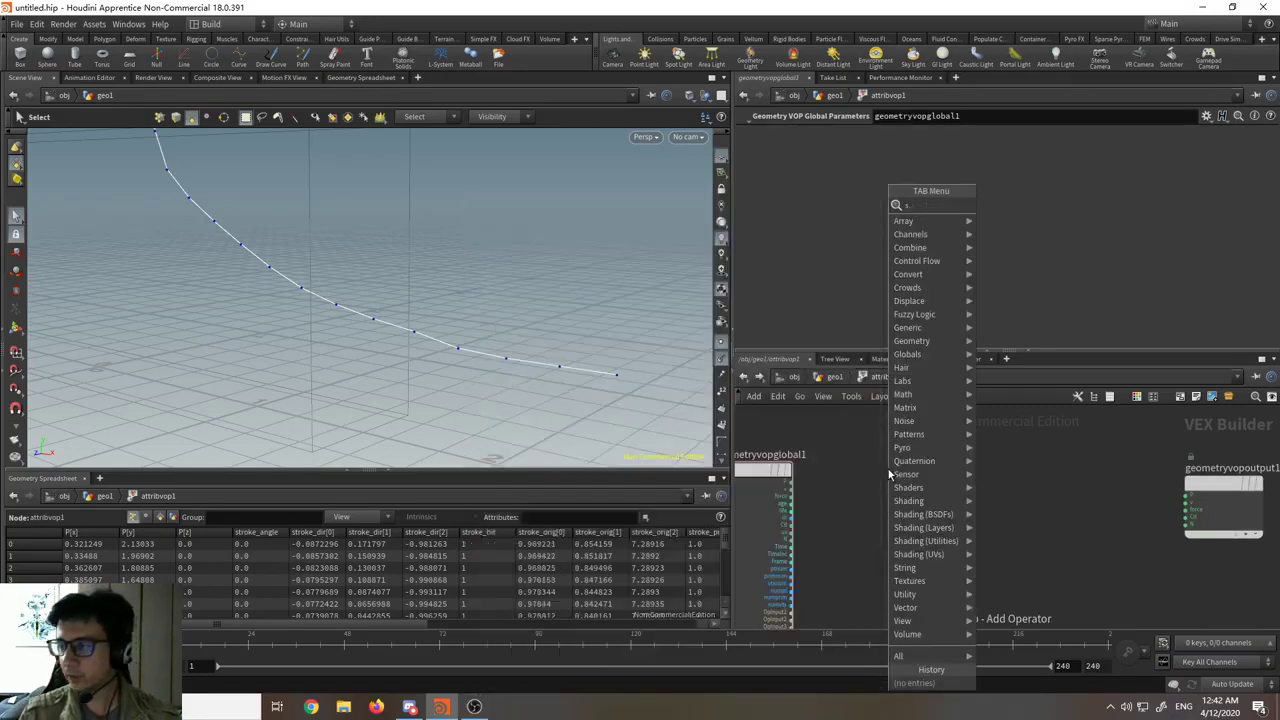
pyautogui.write('et vec')
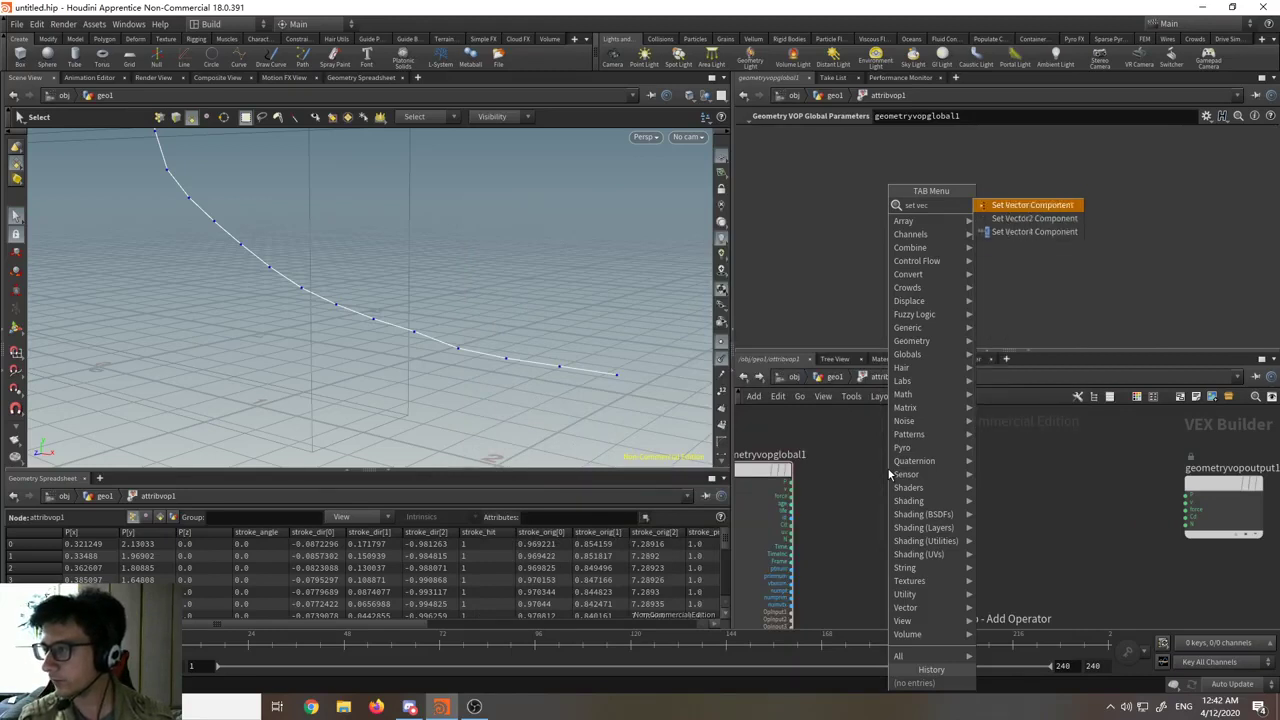
pyautogui.press('Return')
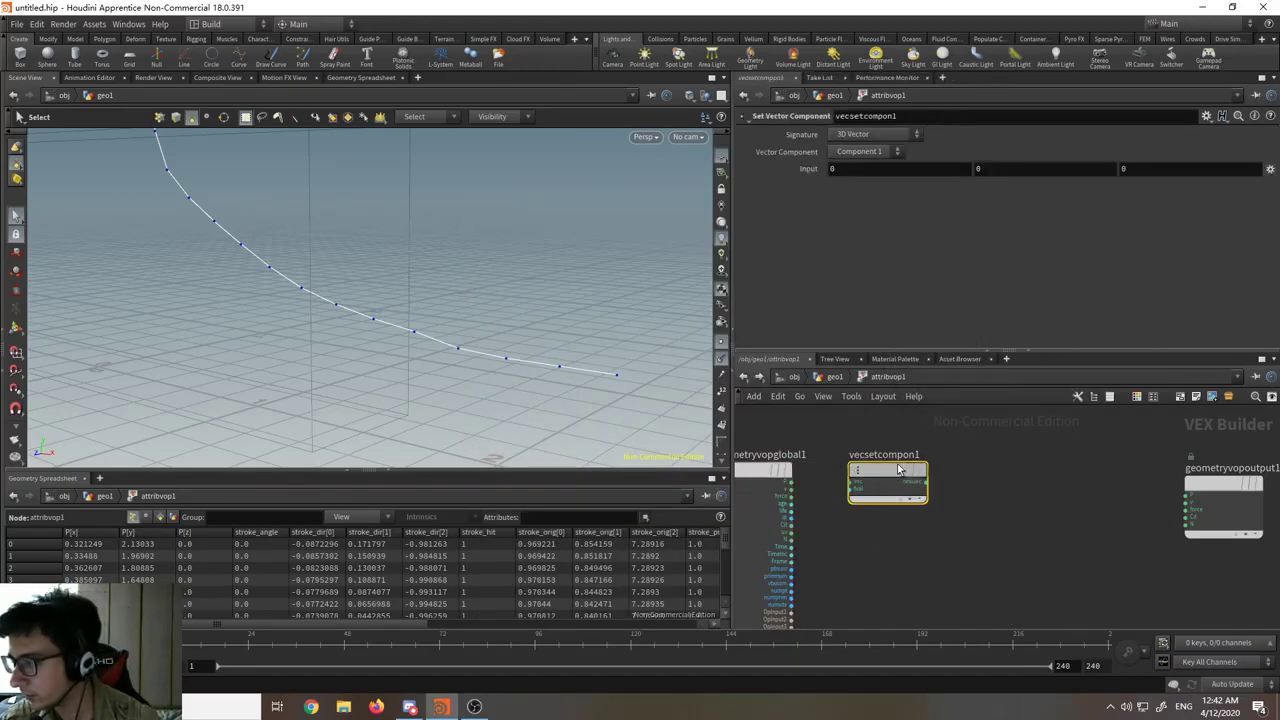
pyautogui.click(926, 456)
# - Set the second Input value of the Set Vector Component node to 1
pyautogui.click(980, 168)
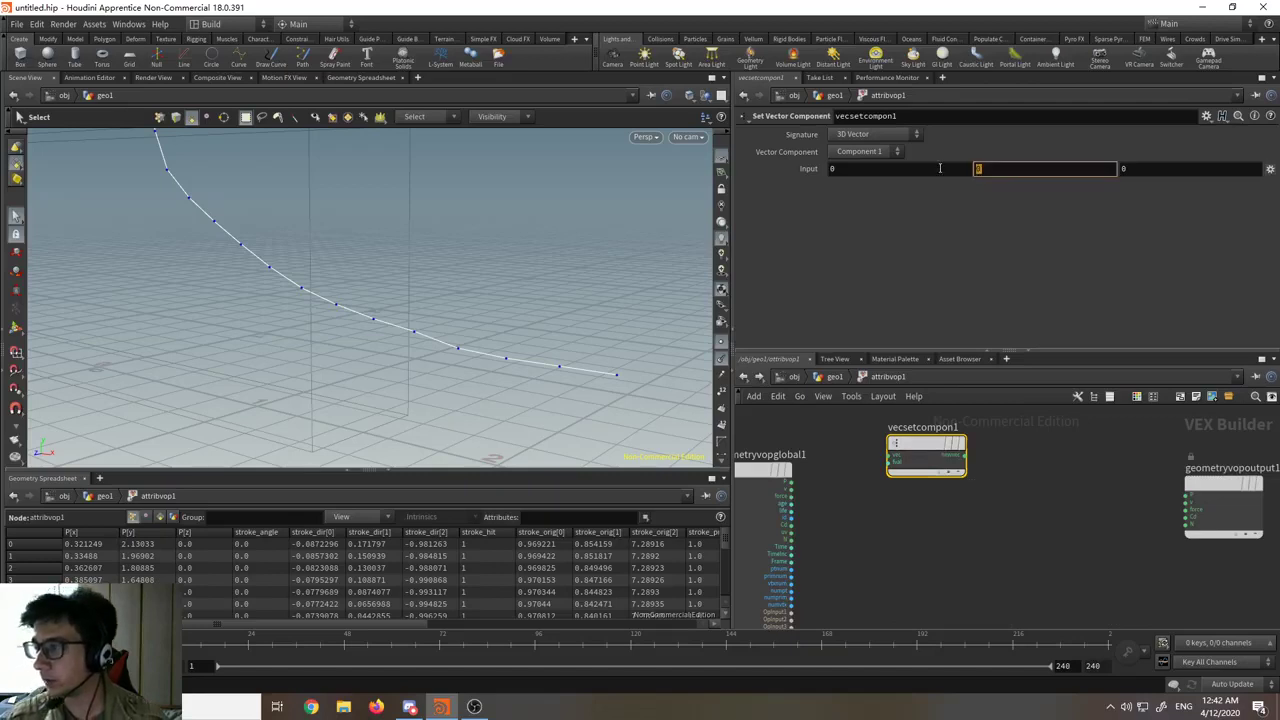
pyautogui.write('1')
pyautogui.press('Return')
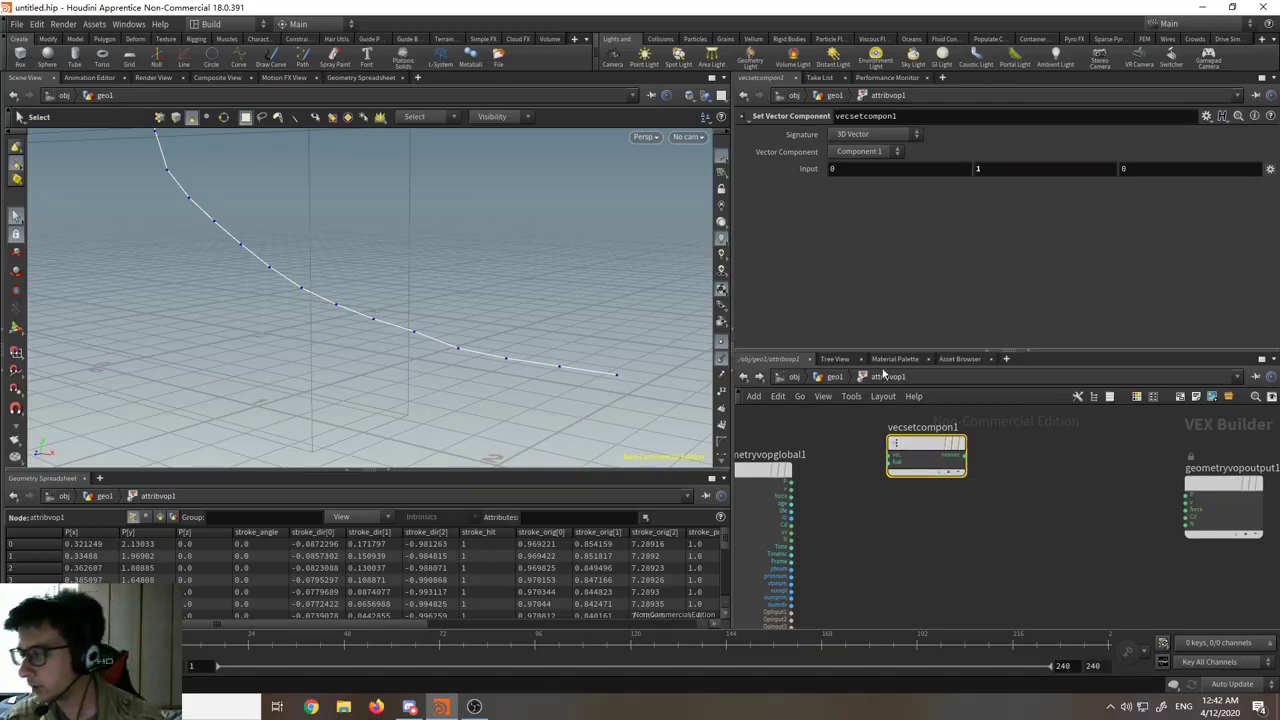
# - Reposition the Set Vector Component node beside geometryvopglobal1 and wire the global N output into its vec input
pyautogui.moveTo(921, 440)
pyautogui.moveTo(919, 435); pyautogui.dragTo(780, 474)
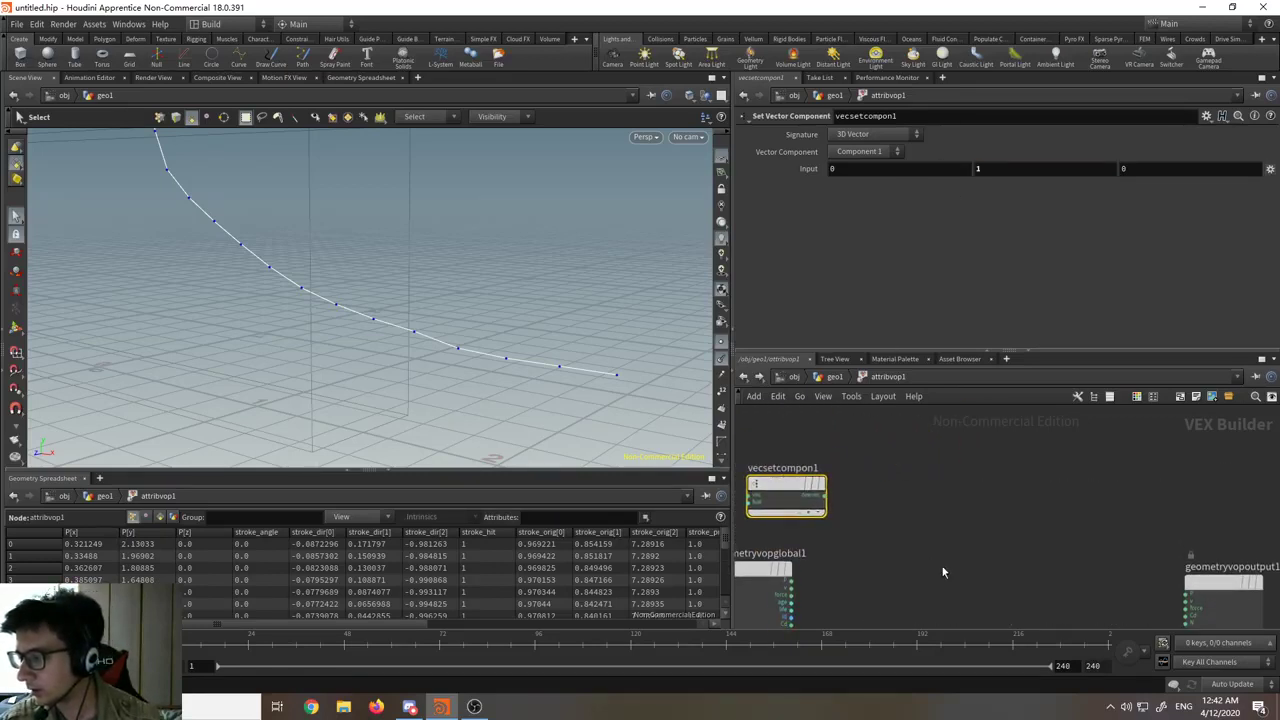
pyautogui.moveTo(886, 622); pyautogui.dragTo(989, 660, button='middle')
pyautogui.moveTo(991, 567); pyautogui.dragTo(897, 506, button='middle')
pyautogui.moveTo(792, 423); pyautogui.dragTo(903, 480)
pyautogui.scroll(3, 821, 545)
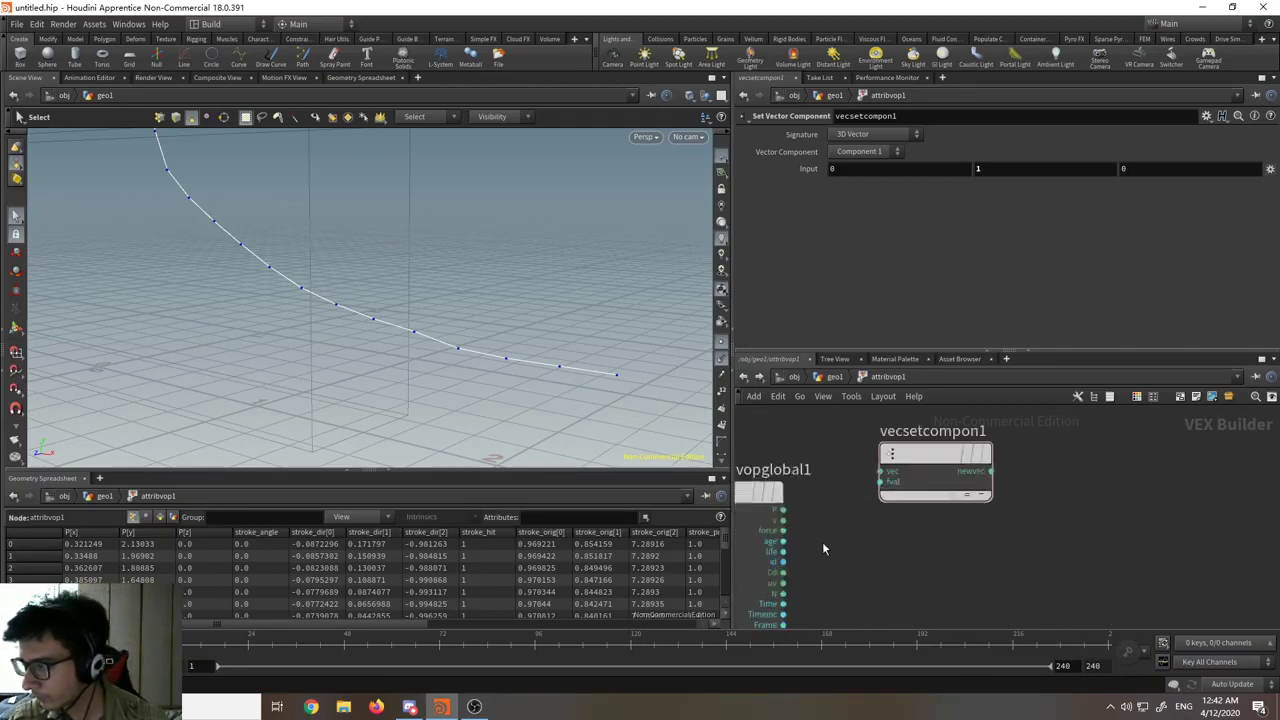
pyautogui.moveTo(822, 549); pyautogui.dragTo(828, 519, button='middle')
pyautogui.click(782, 567)
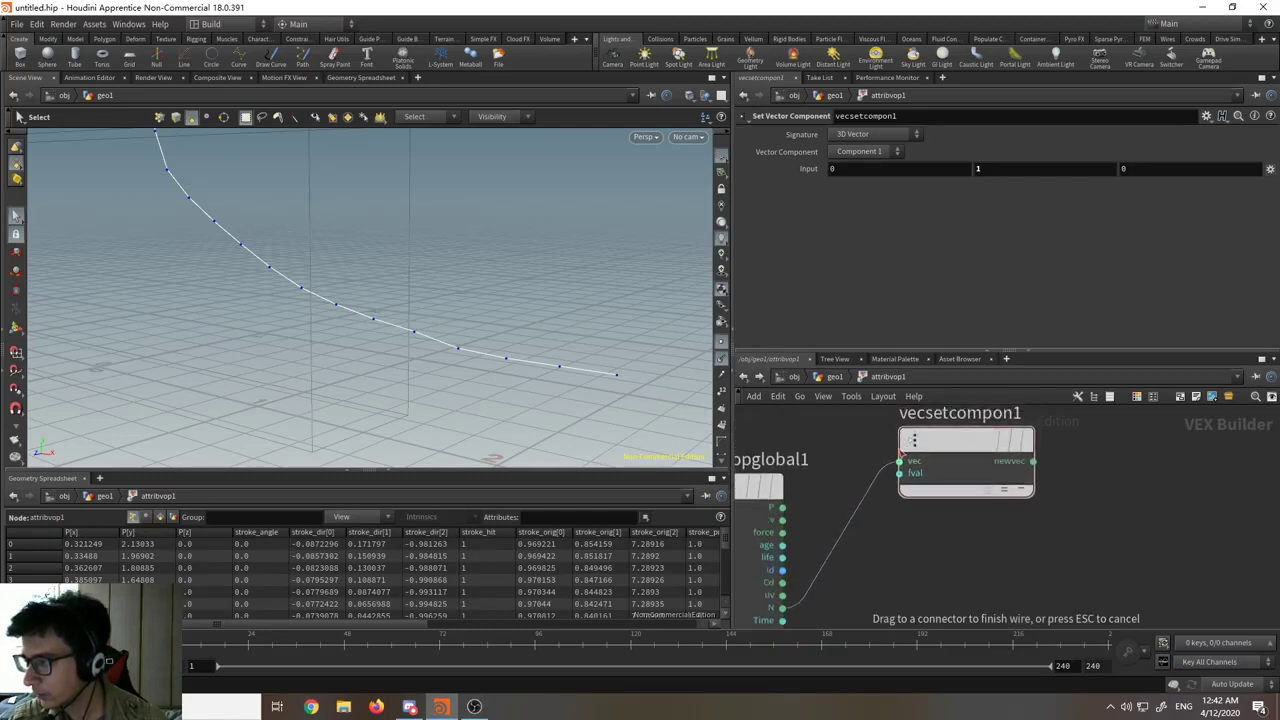
pyautogui.click(899, 461)
# - Delete the Set Vector Component node from the VOP network
pyautogui.moveTo(1094, 517); pyautogui.dragTo(877, 502, button='middle')
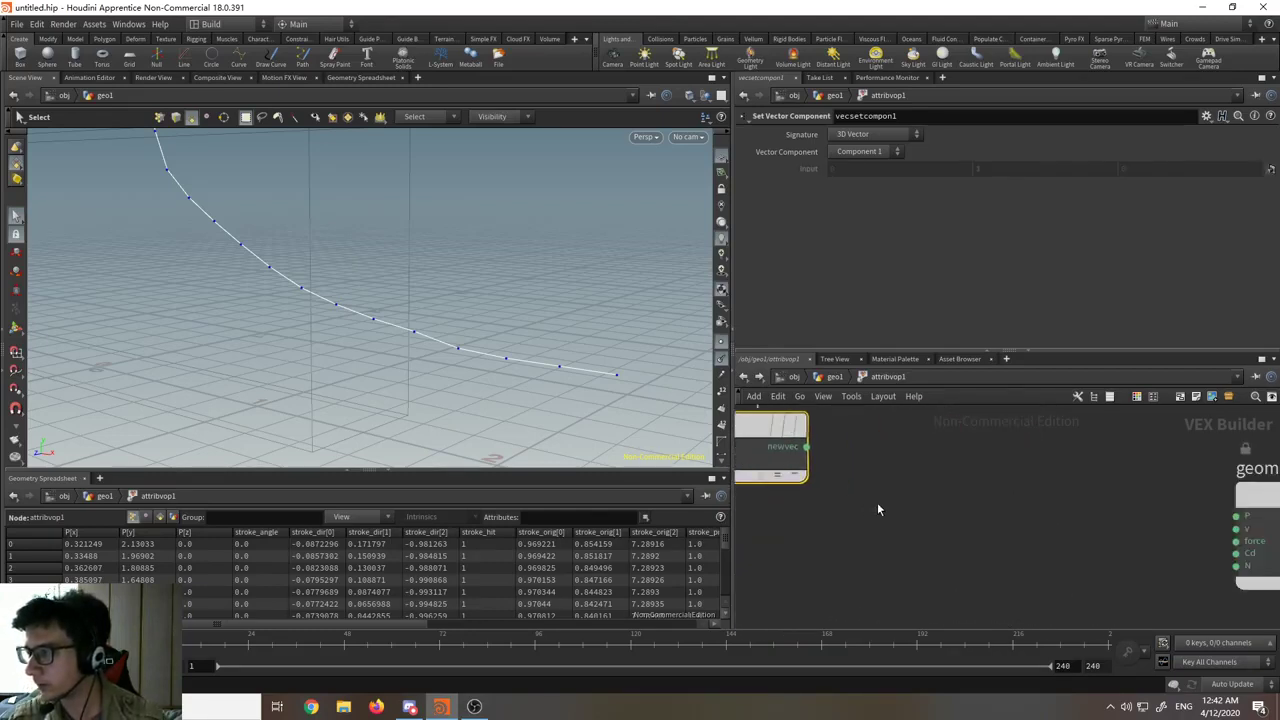
pyautogui.scroll(-3, 877, 502)
pyautogui.moveTo(929, 544); pyautogui.dragTo(1014, 514, button='middle')
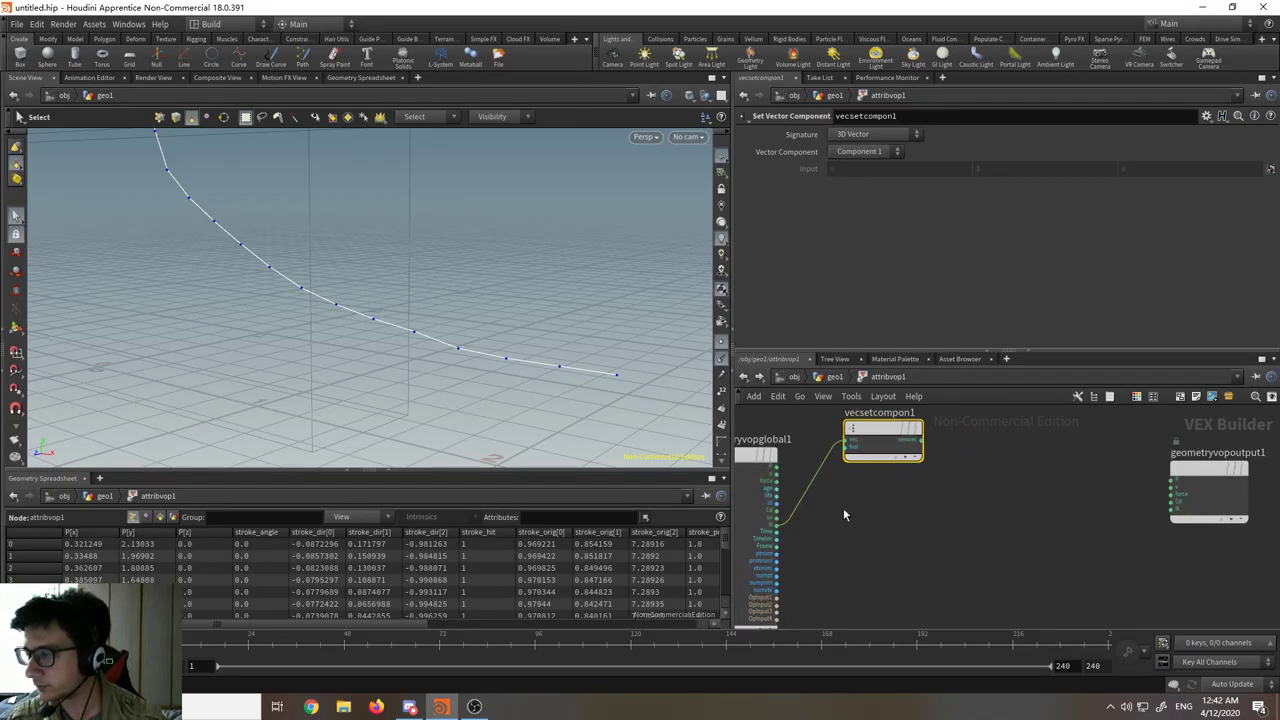
pyautogui.press('Delete')
# - Add a Vector to Float node beside geometryvopglobal1
pyautogui.press('Tab')
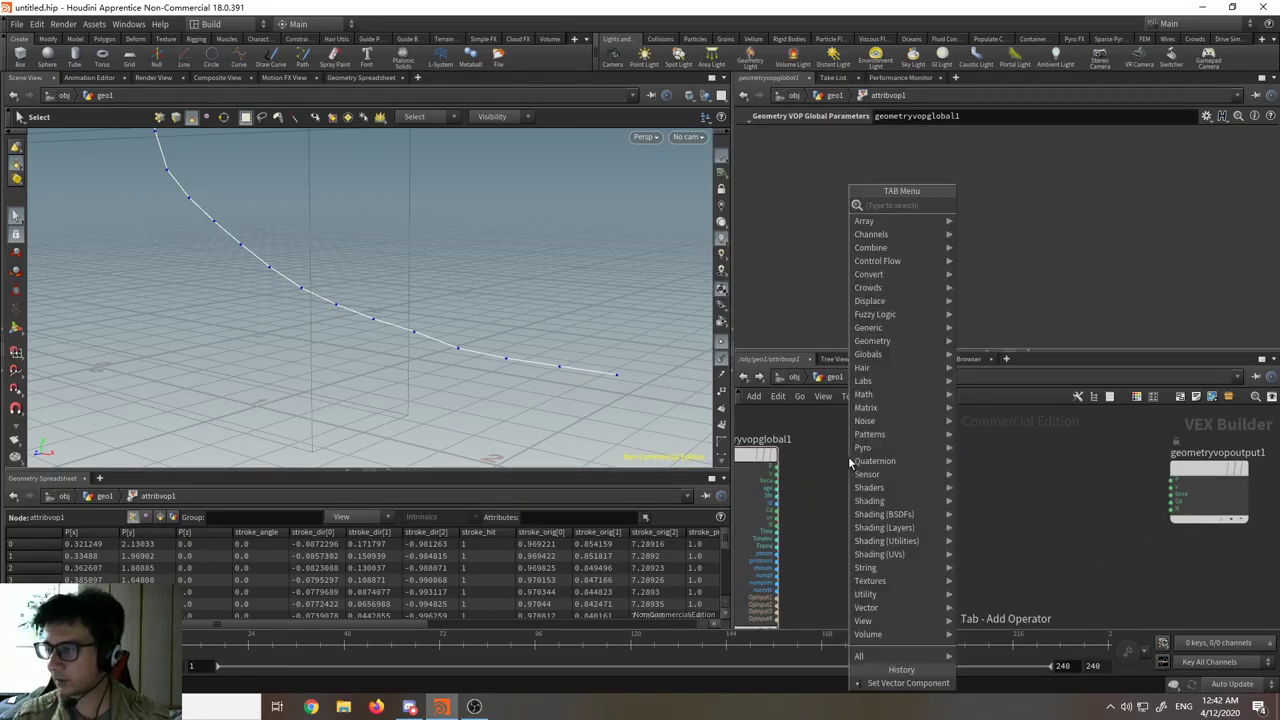
pyautogui.moveTo(869, 428)
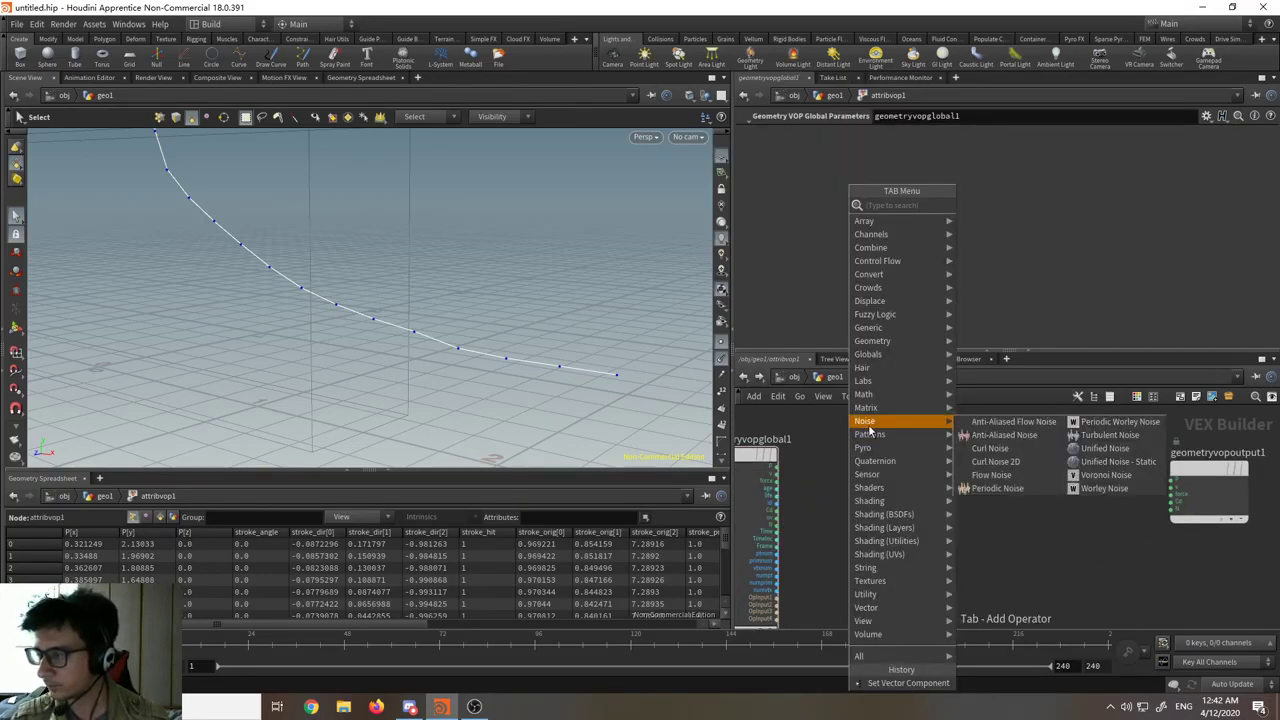
pyautogui.write('vec')
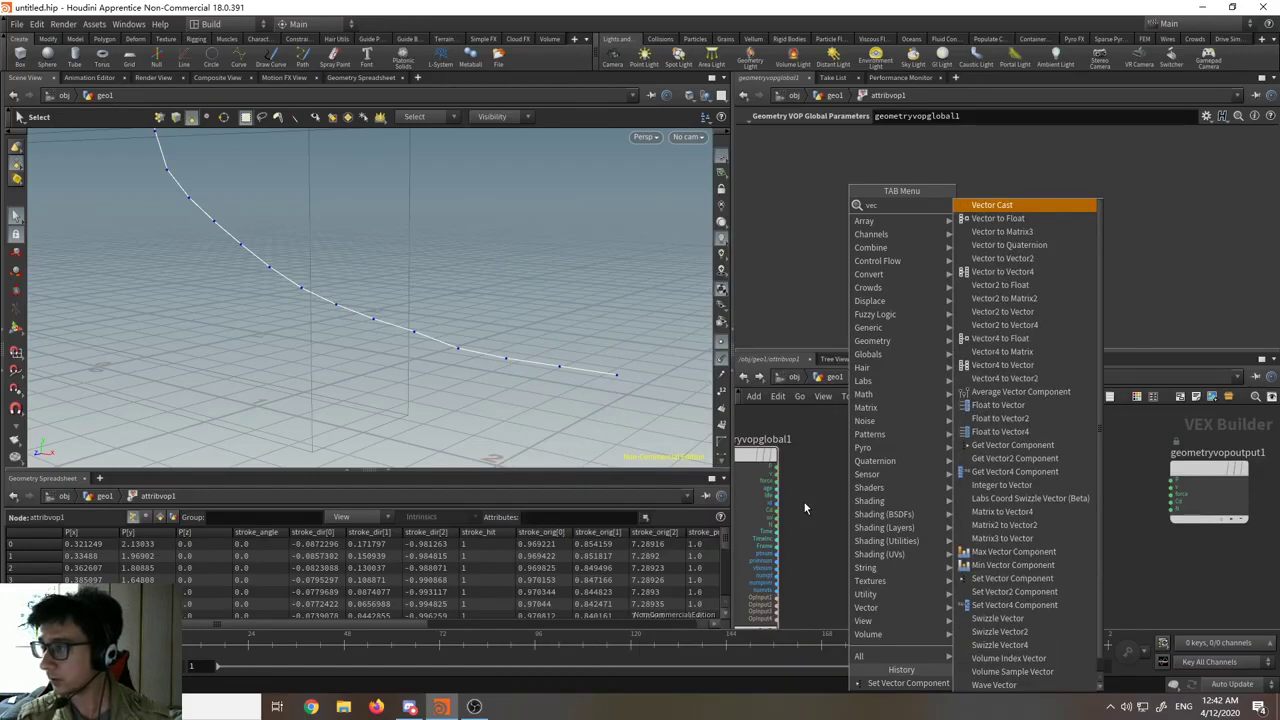
pyautogui.write('tor to f')
pyautogui.press('Return')
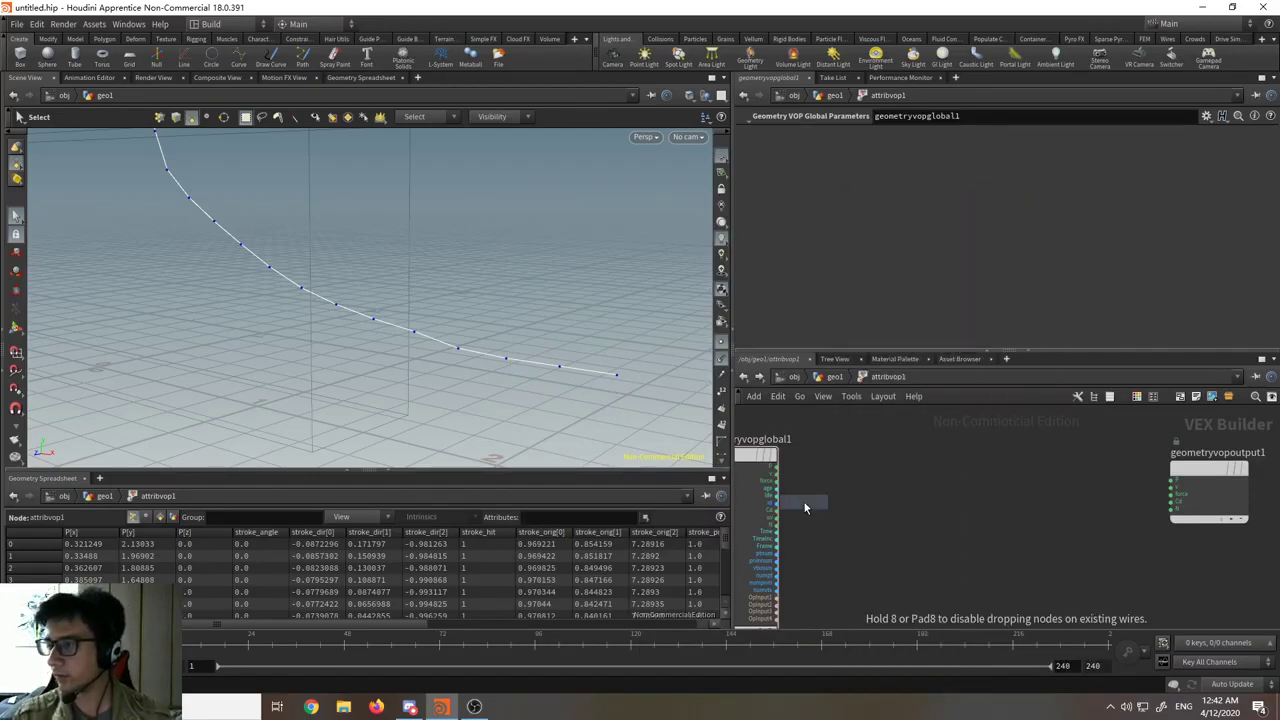
pyautogui.click(823, 512)
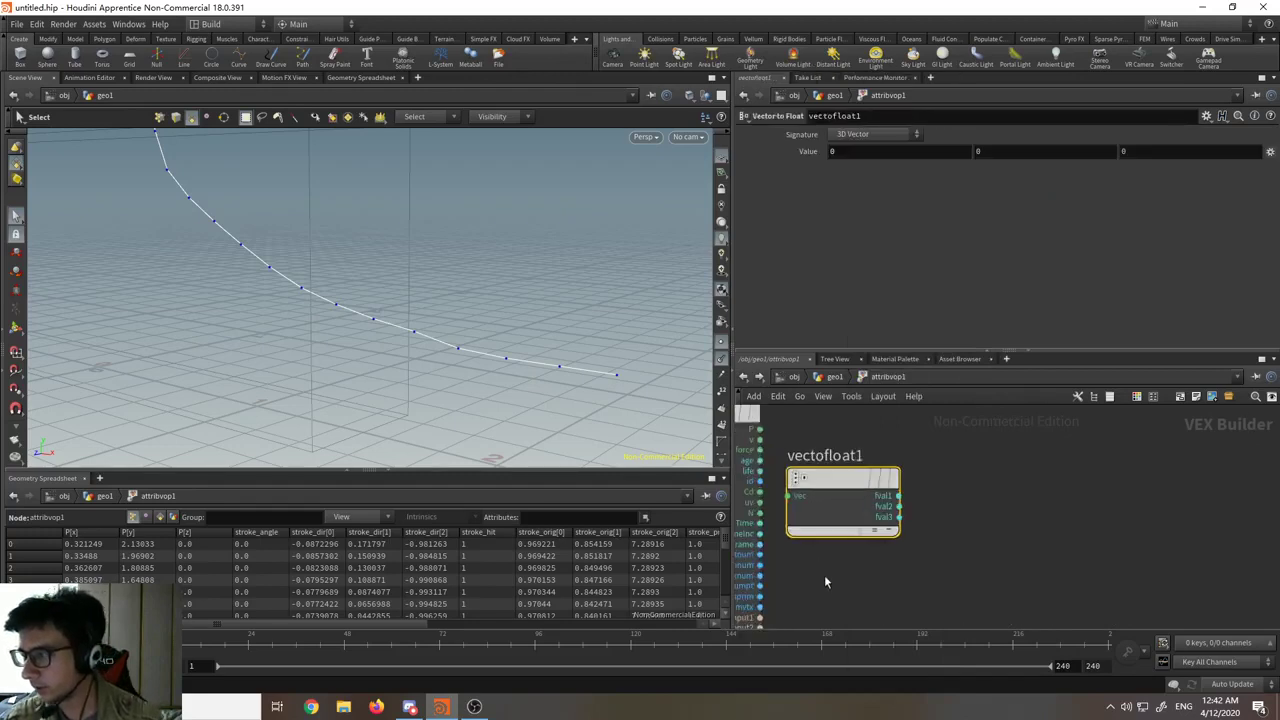
# - Move the Vector to Float node away from geometryvopglobal1 and wire the global N output into its vec input
pyautogui.moveTo(825, 576); pyautogui.dragTo(913, 562, button='middle')
pyautogui.moveTo(917, 469); pyautogui.dragTo(969, 453)
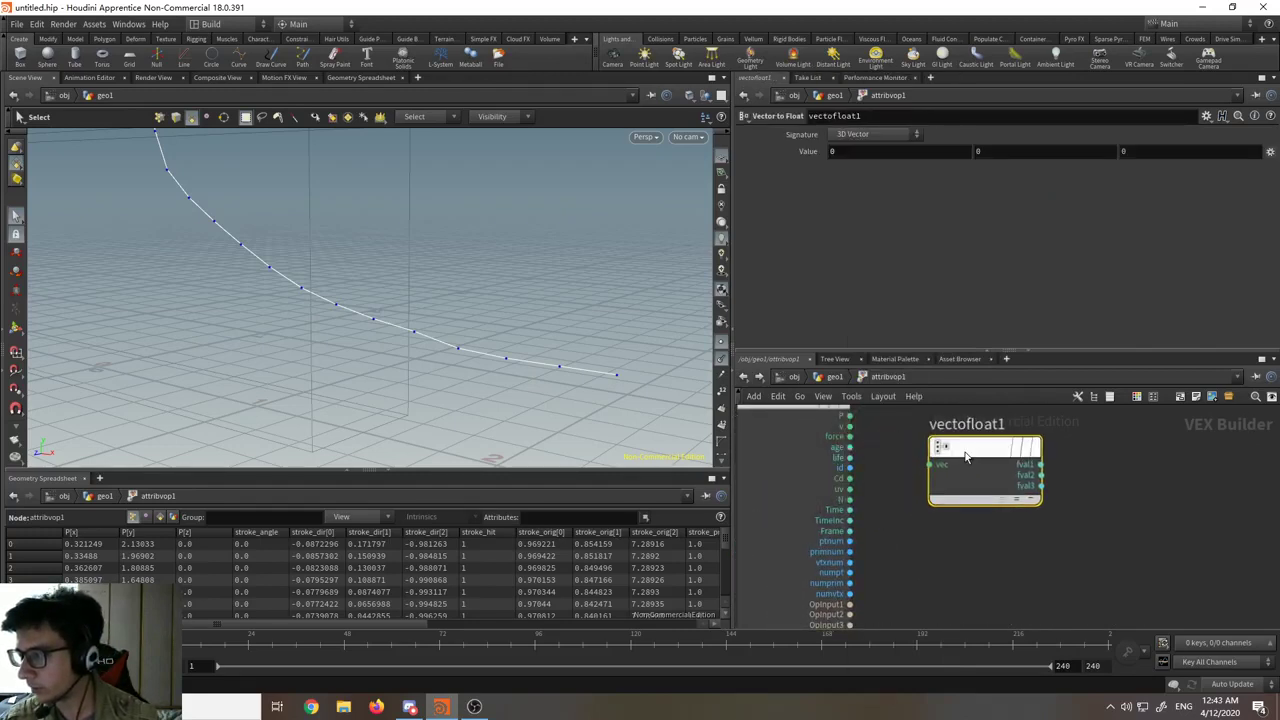
pyautogui.click(849, 509)
pyautogui.moveTo(1100, 468); pyautogui.dragTo(929, 500, button='middle')
pyautogui.scroll(-2, 826, 511)
pyautogui.scroll(3, 860, 503)
pyautogui.moveTo(810, 510); pyautogui.dragTo(869, 494, button='middle')
pyautogui.moveTo(866, 485); pyautogui.dragTo(854, 450)
pyautogui.moveTo(1090, 452); pyautogui.dragTo(928, 486, button='middle')
pyautogui.scroll(-2, 913, 482)
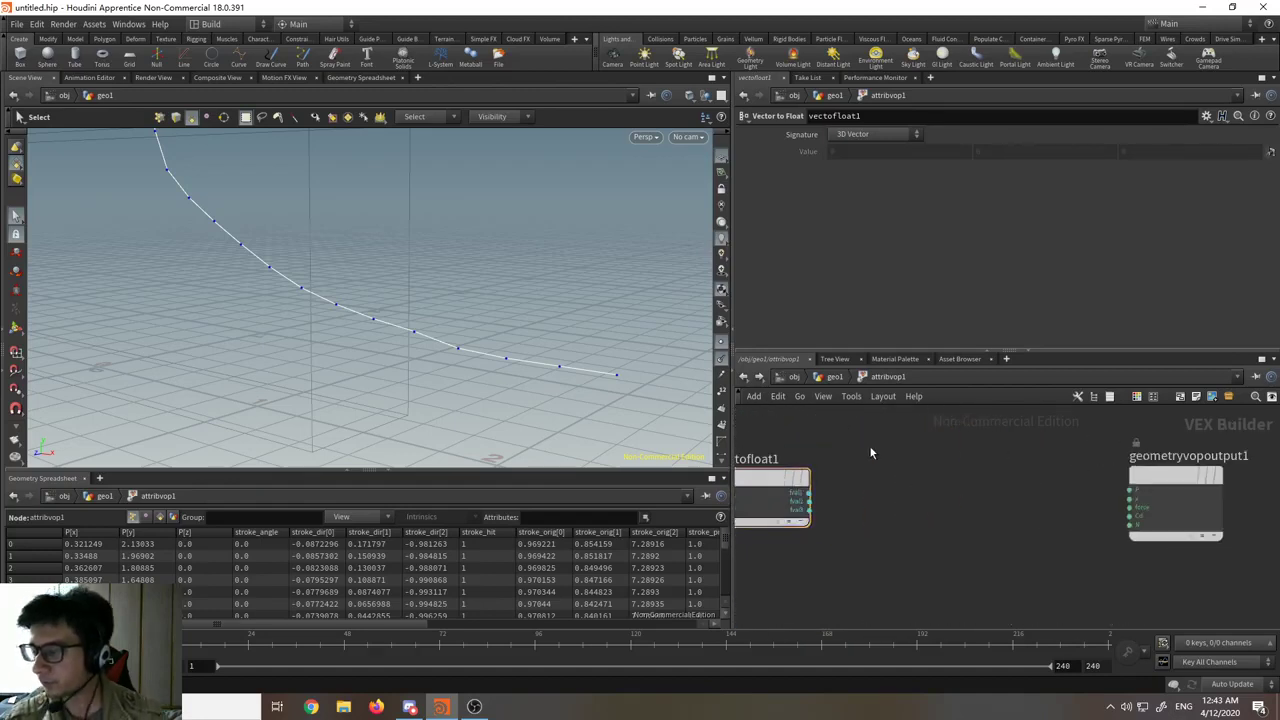
# - Add a Float to Vector node and position it between vectofloat1 and geometryvopoutput1
pyautogui.press('Tab')
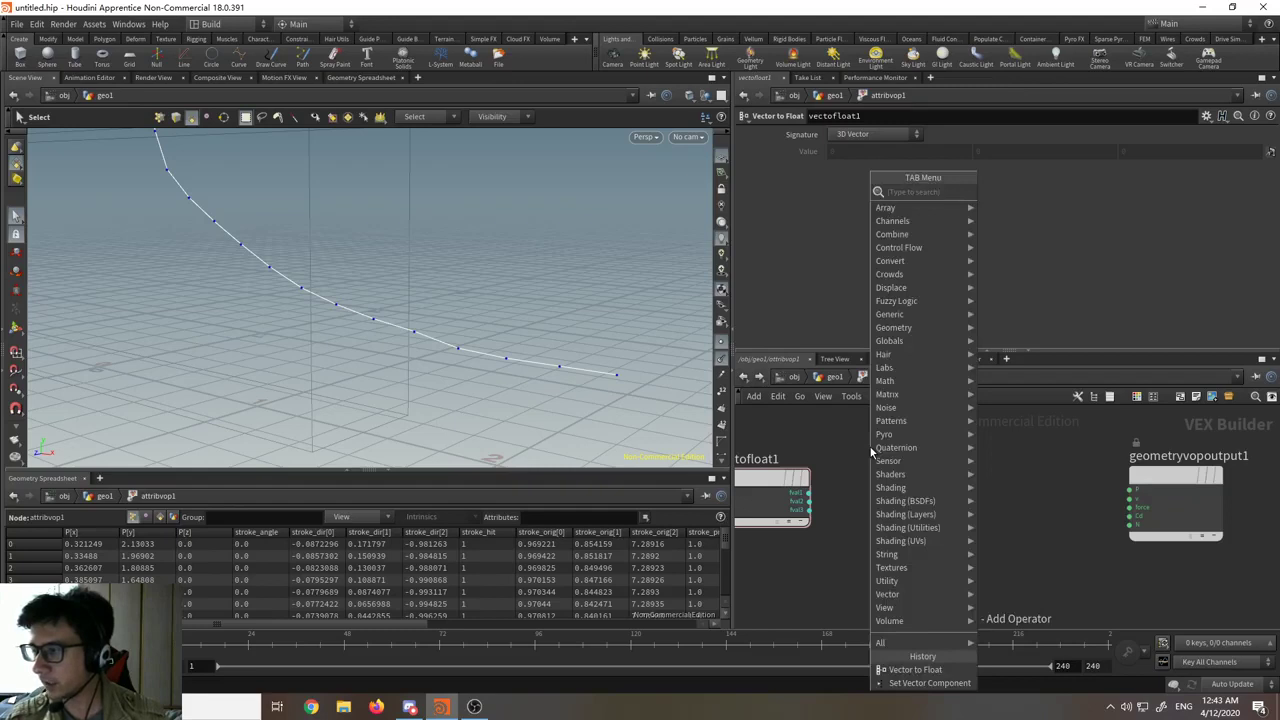
pyautogui.write('float to vec')
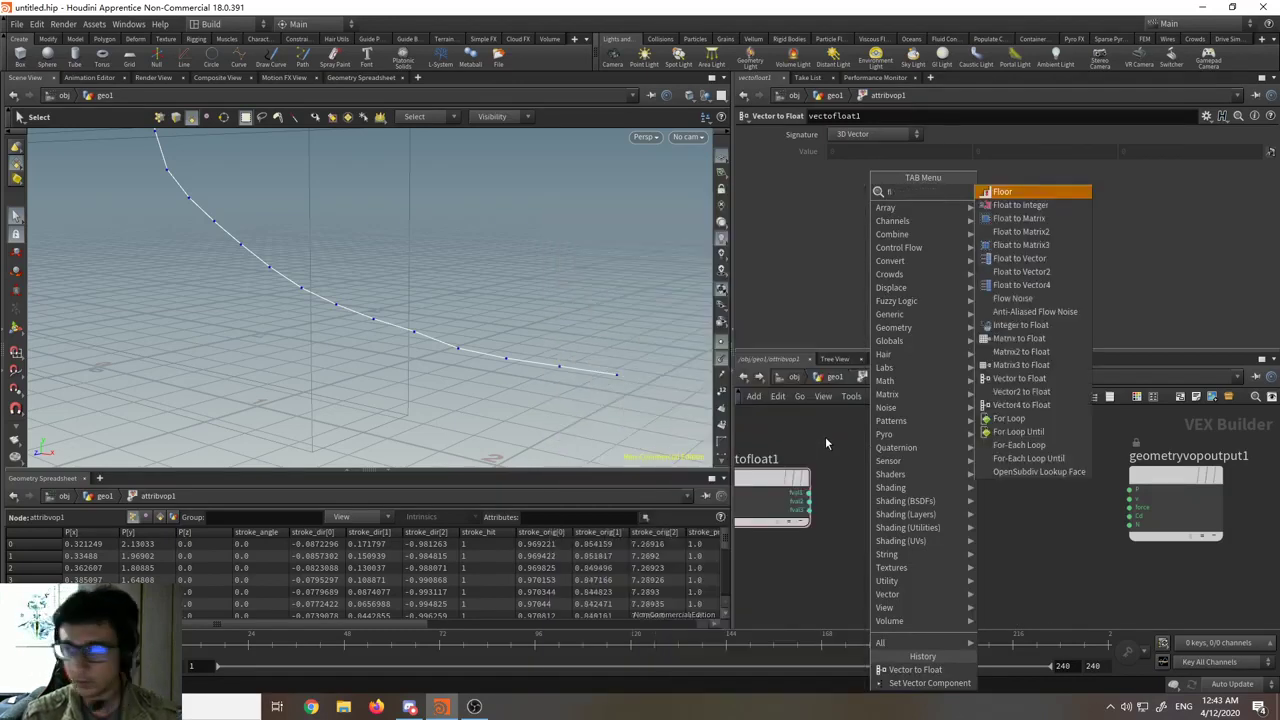
pyautogui.press('Return')
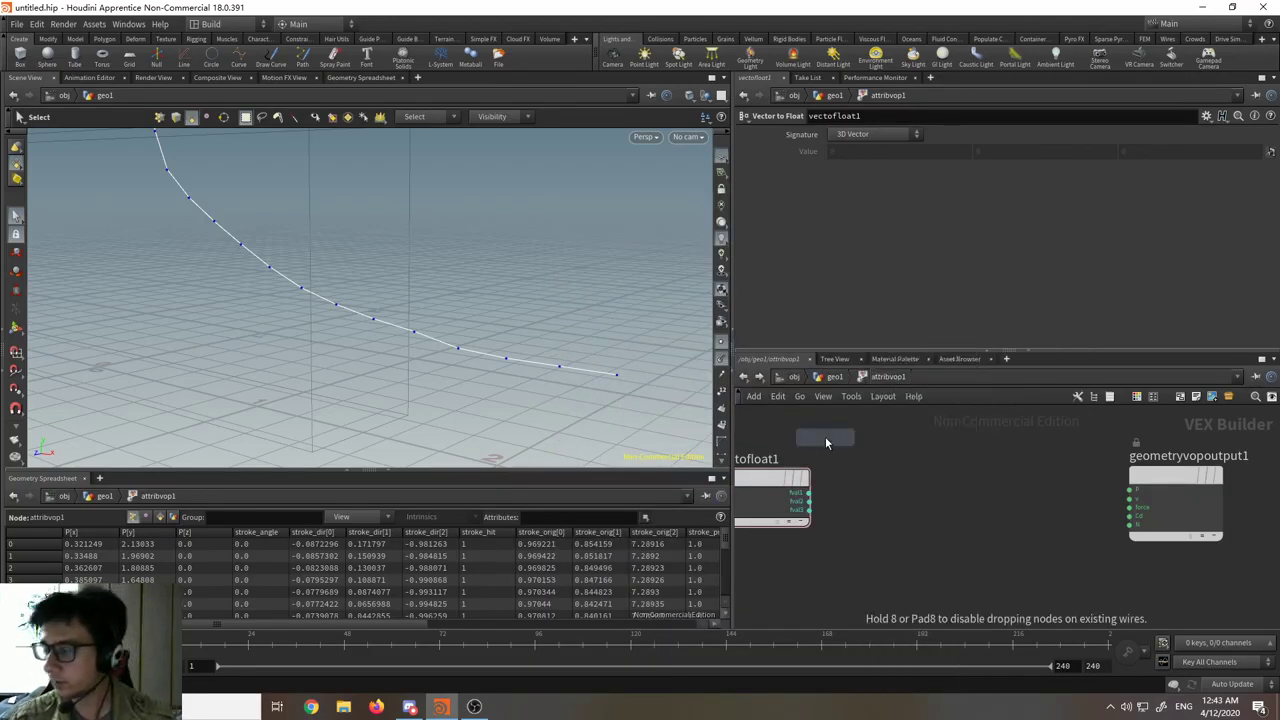
pyautogui.click(945, 482)
pyautogui.moveTo(946, 486)
pyautogui.mouseDown()
pyautogui.moveTo(977, 474)
pyautogui.moveTo(923, 477)
pyautogui.mouseUp()
pyautogui.moveTo(915, 460)
pyautogui.mouseDown(button='middle')
pyautogui.moveTo(1002, 479)
pyautogui.moveTo(873, 453)
pyautogui.moveTo(906, 463)
pyautogui.mouseUp(button='middle')
pyautogui.click(846, 505)
pyautogui.click(930, 487)
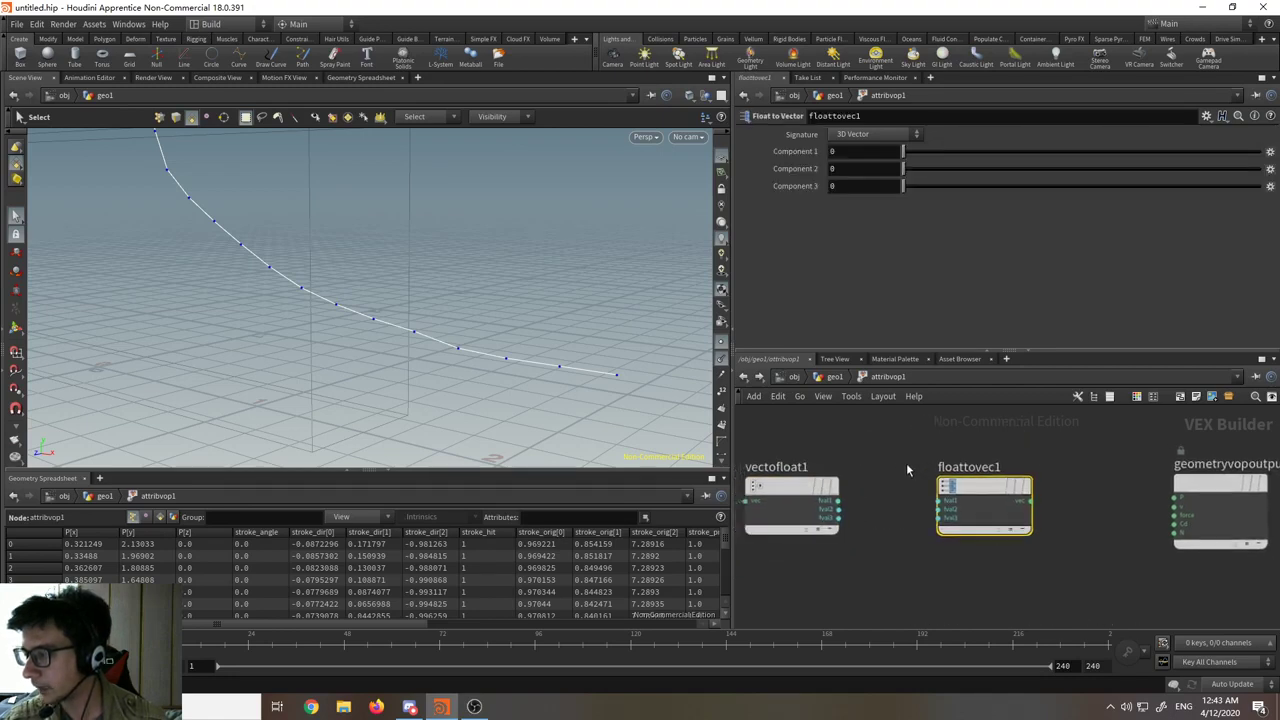
pyautogui.moveTo(987, 488); pyautogui.dragTo(1005, 488)
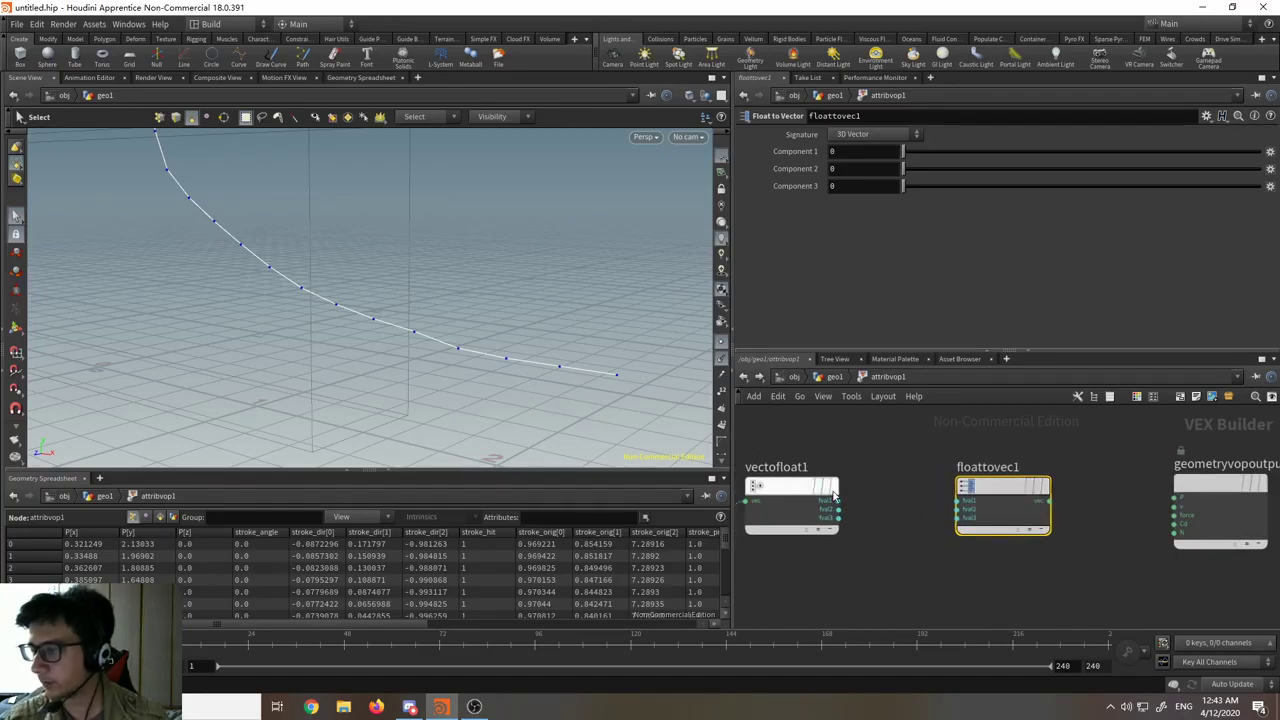
# - Delete the Vector to Float node and place a Constant node in its spot
pyautogui.click(830, 500)
pyautogui.press('Delete')
pyautogui.press('Tab')
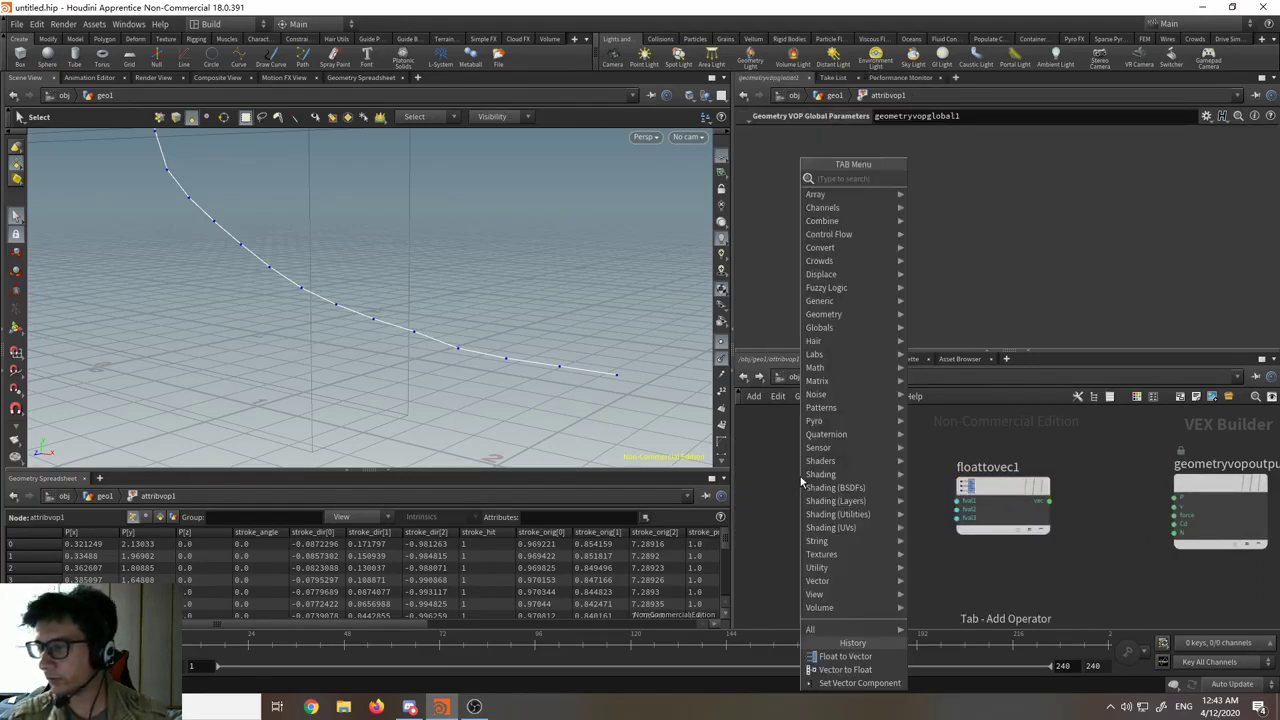
pyautogui.write('constant')
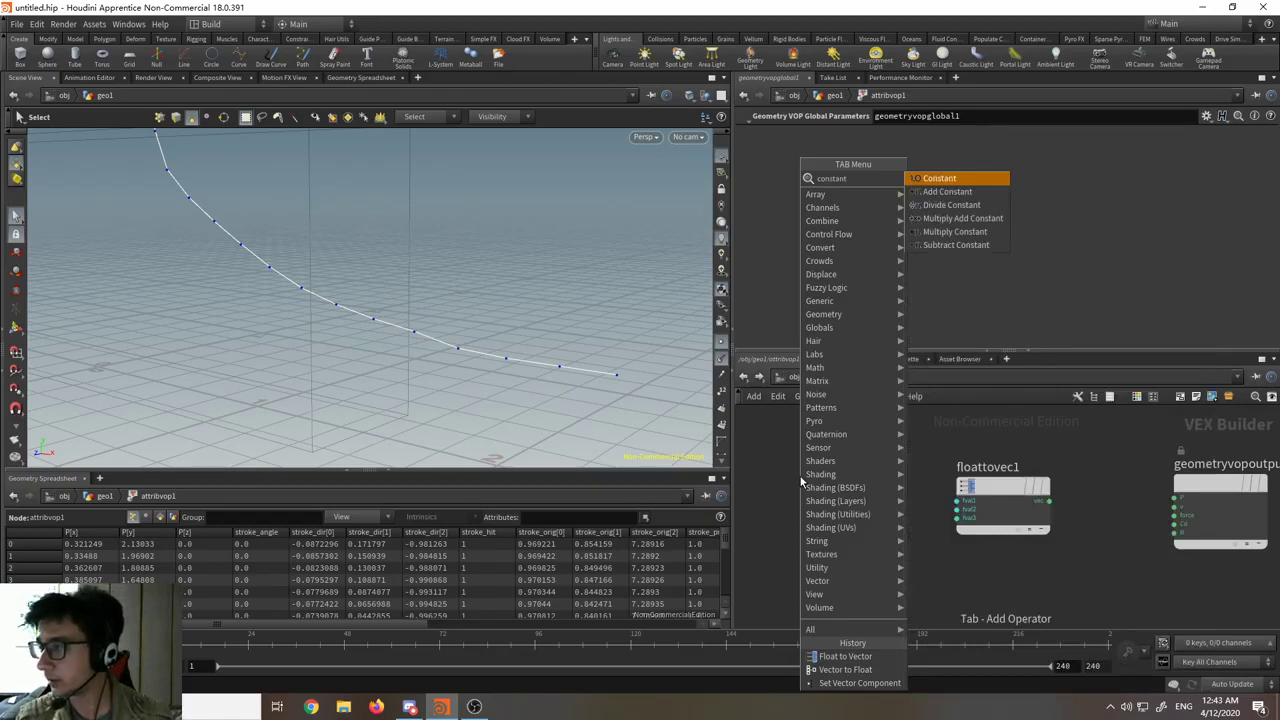
pyautogui.press('Return')
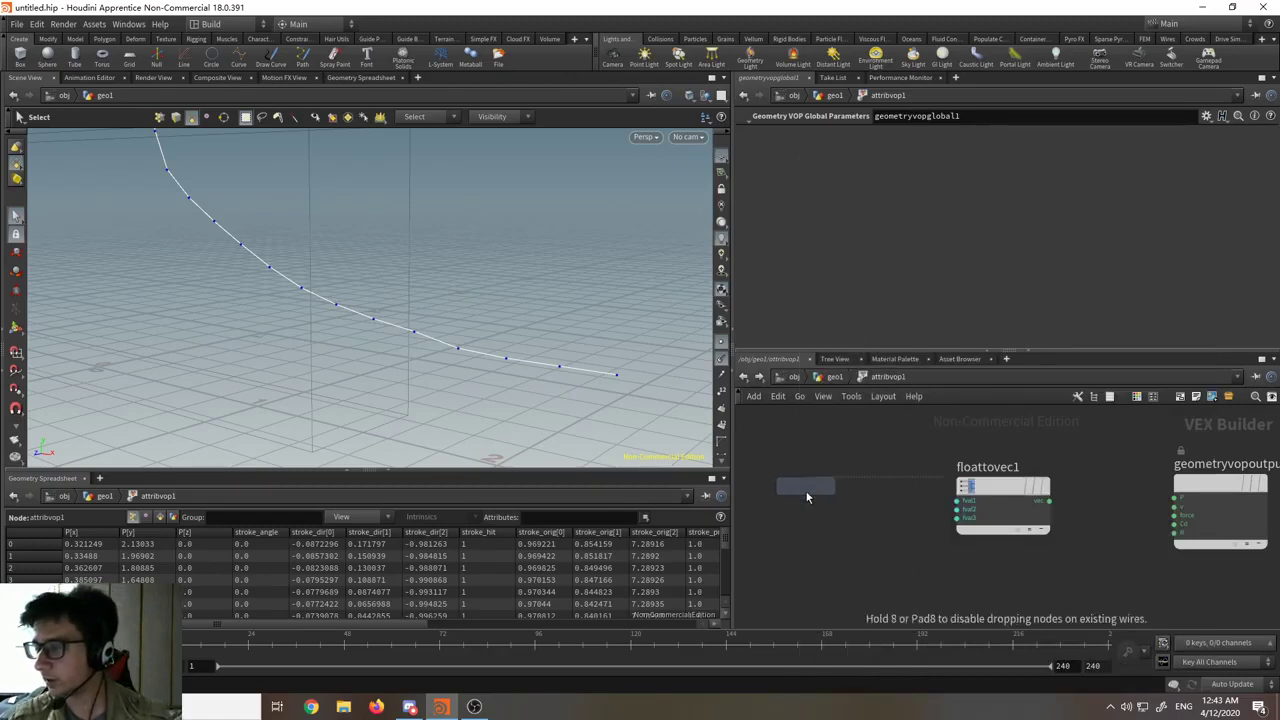
pyautogui.click(807, 497)
# - Set the Constant node's type to Vector (vector) with default values 0, 1, 0
pyautogui.click(858, 138)
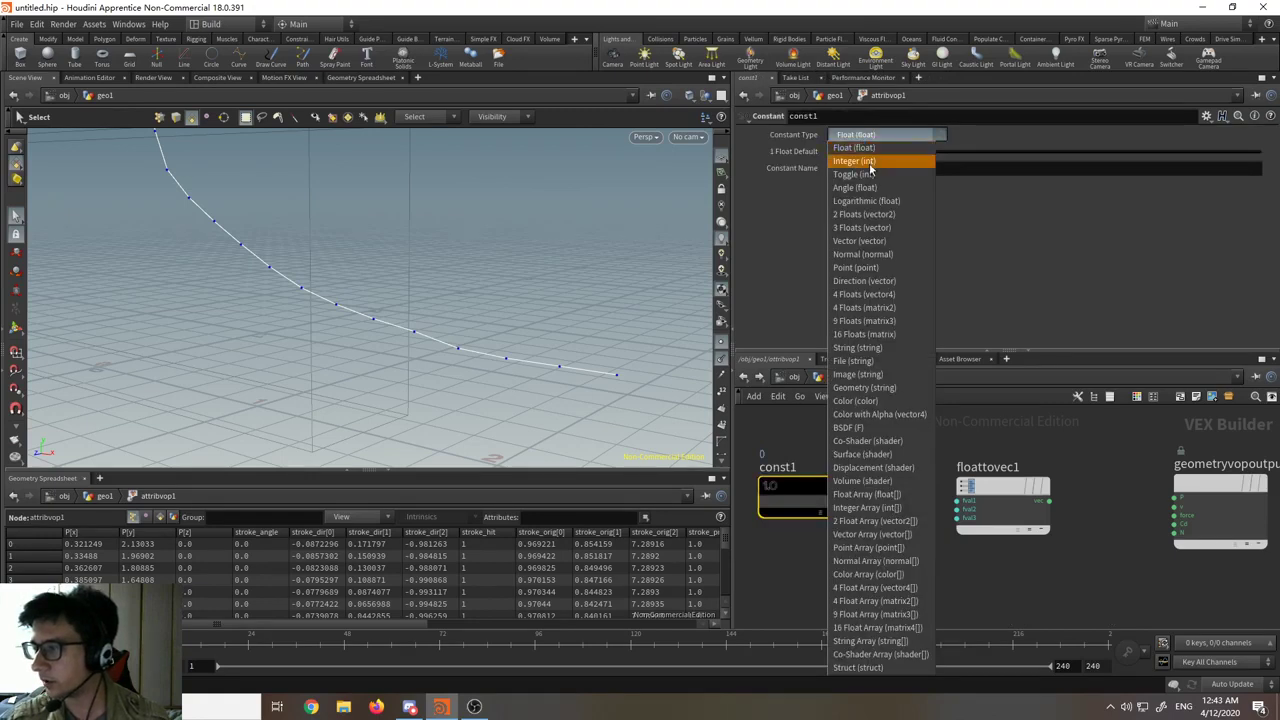
pyautogui.click(859, 241)
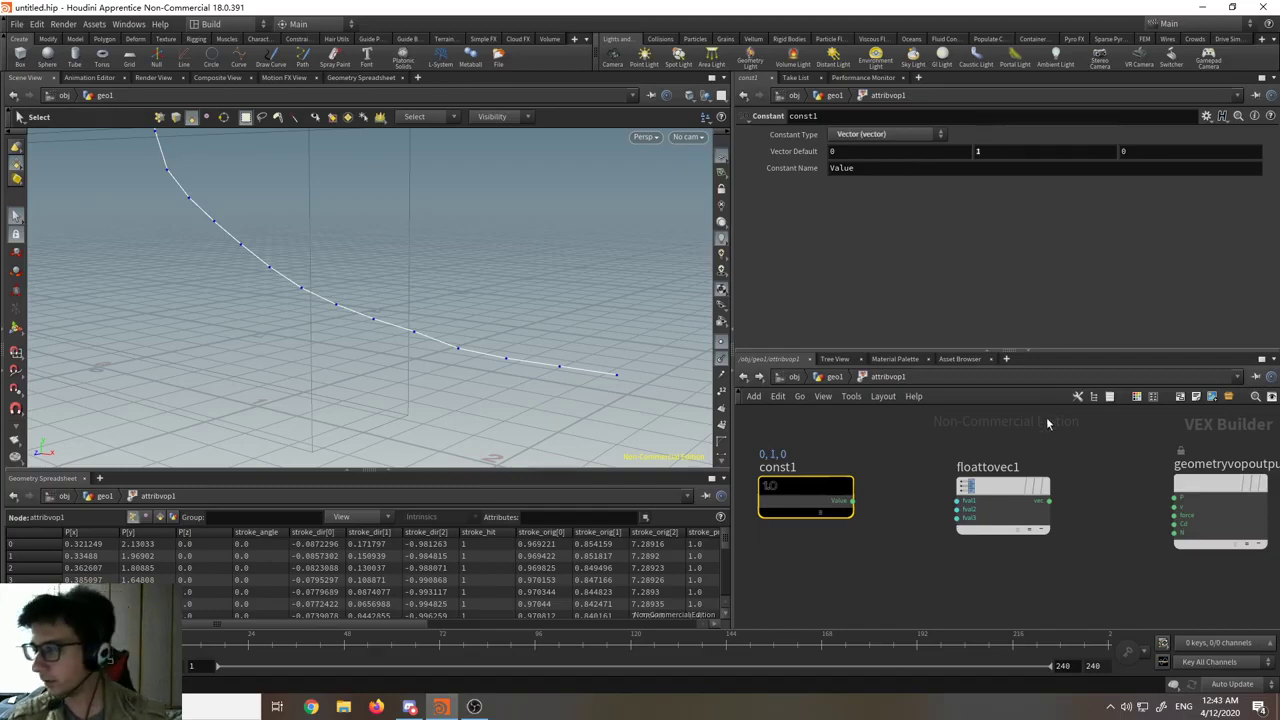
# - Delete the Float to Vector node, then wire the Constant node's Value output into the N input of geometryvopoutput1
pyautogui.click(1003, 505)
pyautogui.press('Delete')
pyautogui.moveTo(790, 491); pyautogui.dragTo(885, 506)
pyautogui.moveTo(1022, 518); pyautogui.dragTo(1070, 522)
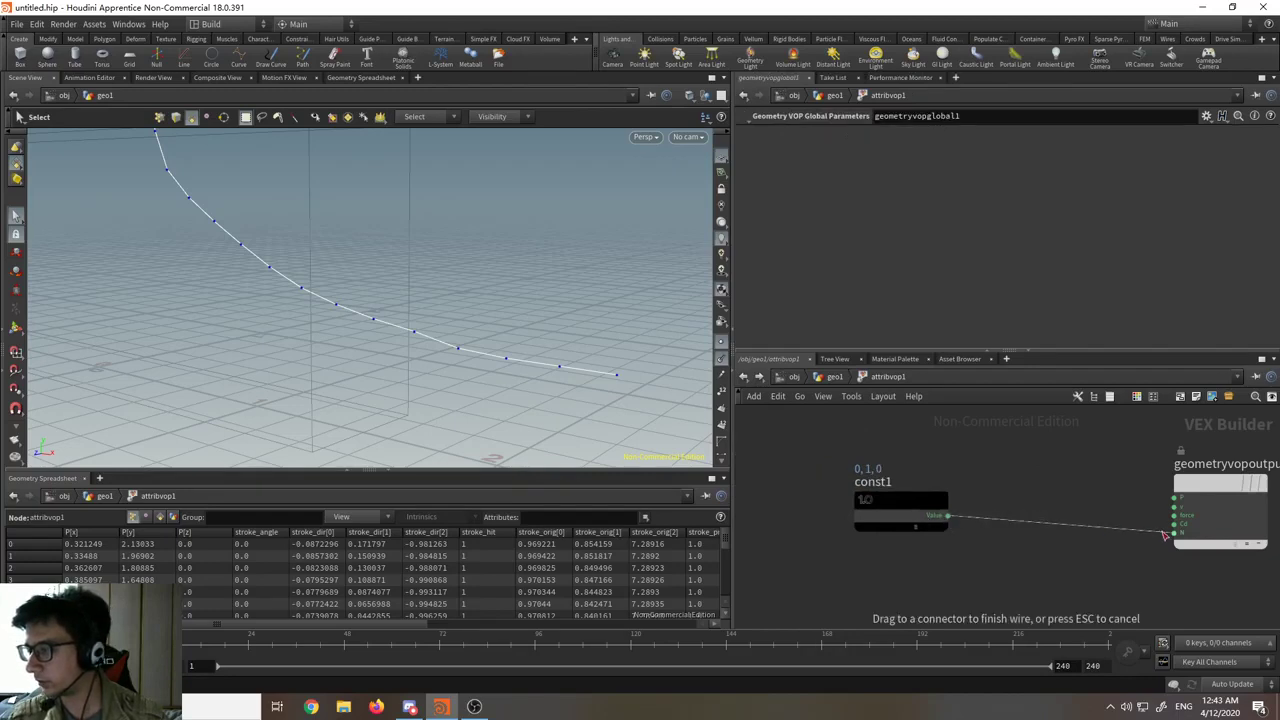
pyautogui.moveTo(1165, 535); pyautogui.dragTo(1165, 535)
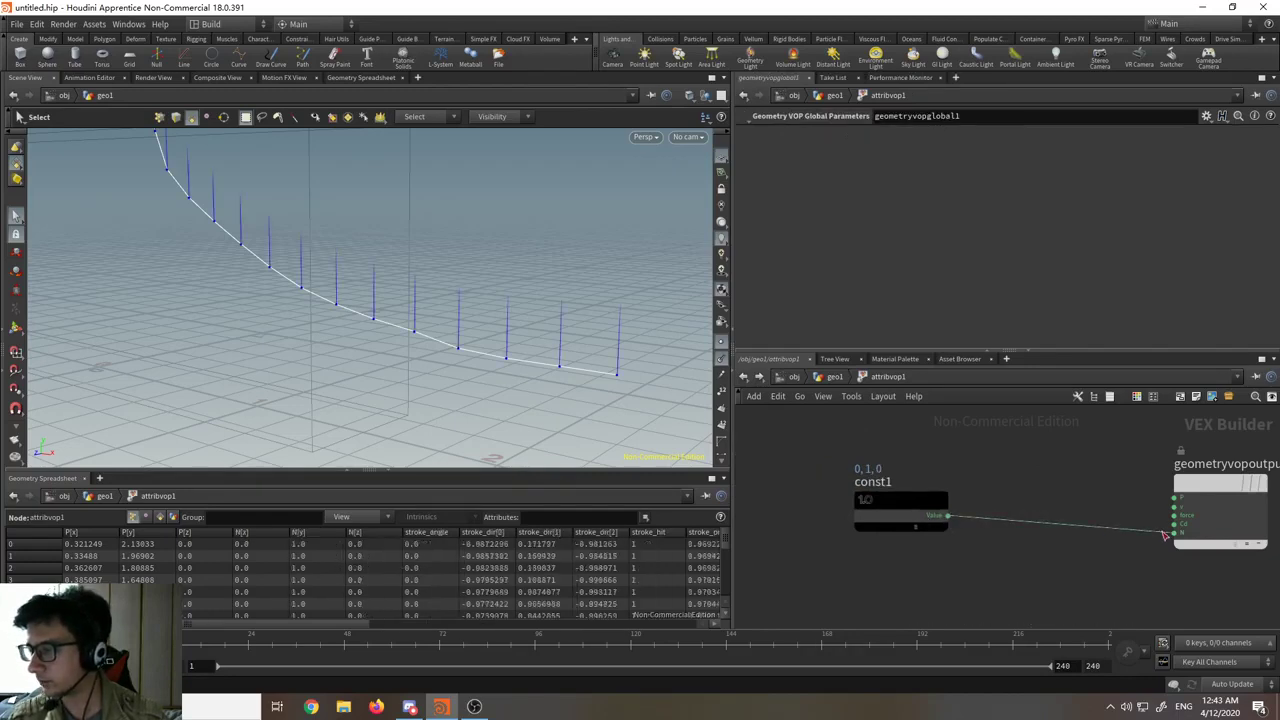
# - Examine the Constant node's settings and its connection to geometryvopoutput1 in the VOP network
pyautogui.click(903, 503)
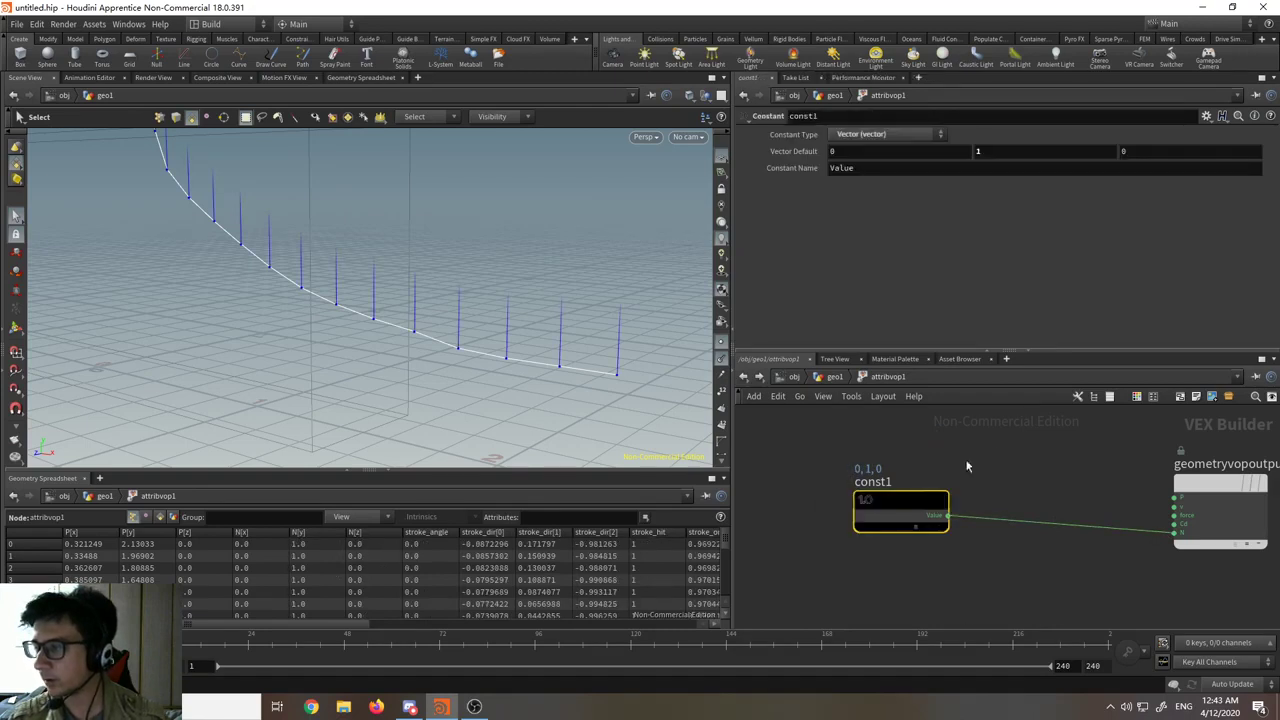
pyautogui.press('h')
pyautogui.moveTo(975, 497); pyautogui.dragTo(1047, 512)
pyautogui.scroll(4, 1105, 467)
pyautogui.moveTo(1105, 467); pyautogui.dragTo(987, 466, button='middle')
pyautogui.scroll(-5, 987, 466)
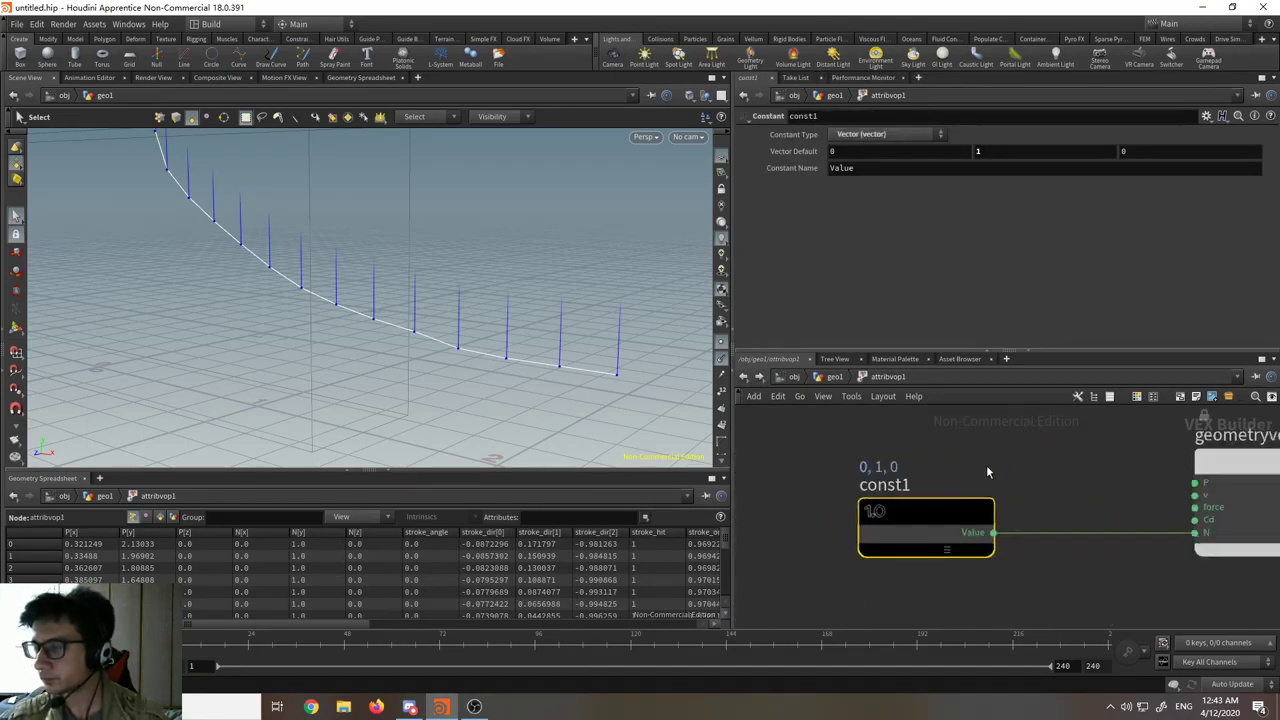
pyautogui.scroll(5, 958, 472)
pyautogui.moveTo(950, 494); pyautogui.dragTo(952, 496)
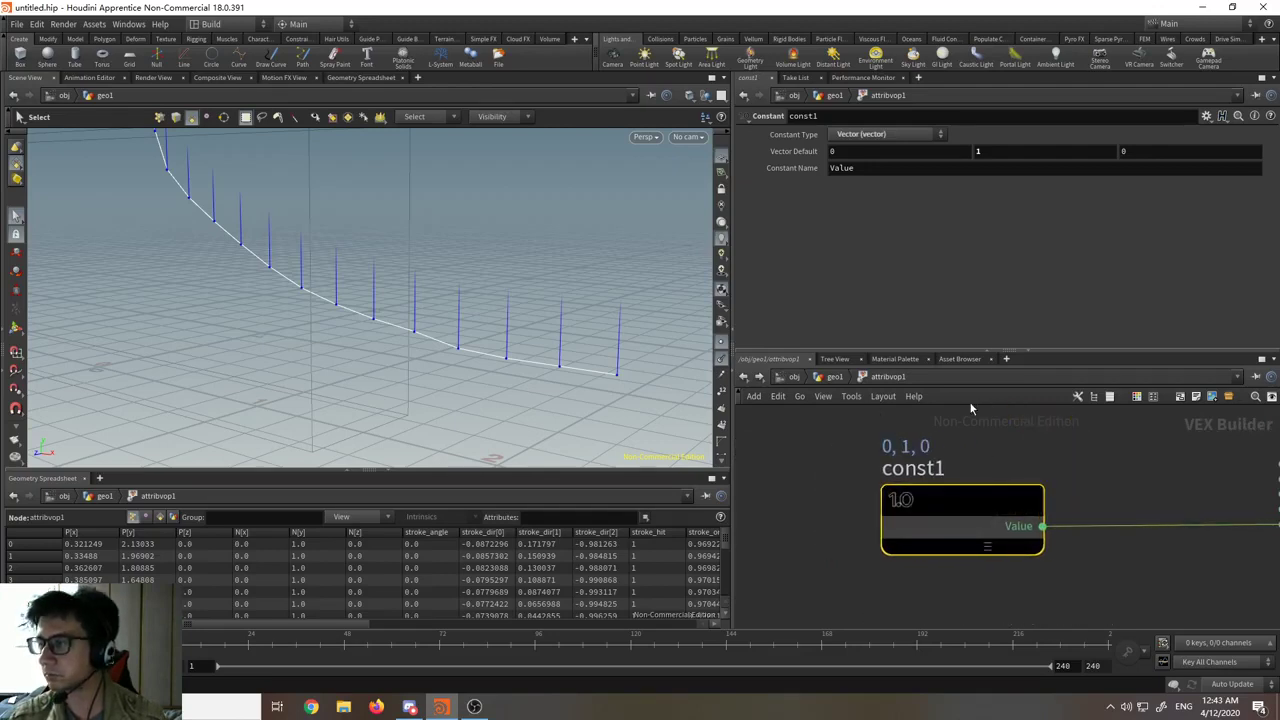
pyautogui.moveTo(1165, 454); pyautogui.dragTo(955, 494, button='middle')
pyautogui.scroll(-5, 955, 494)
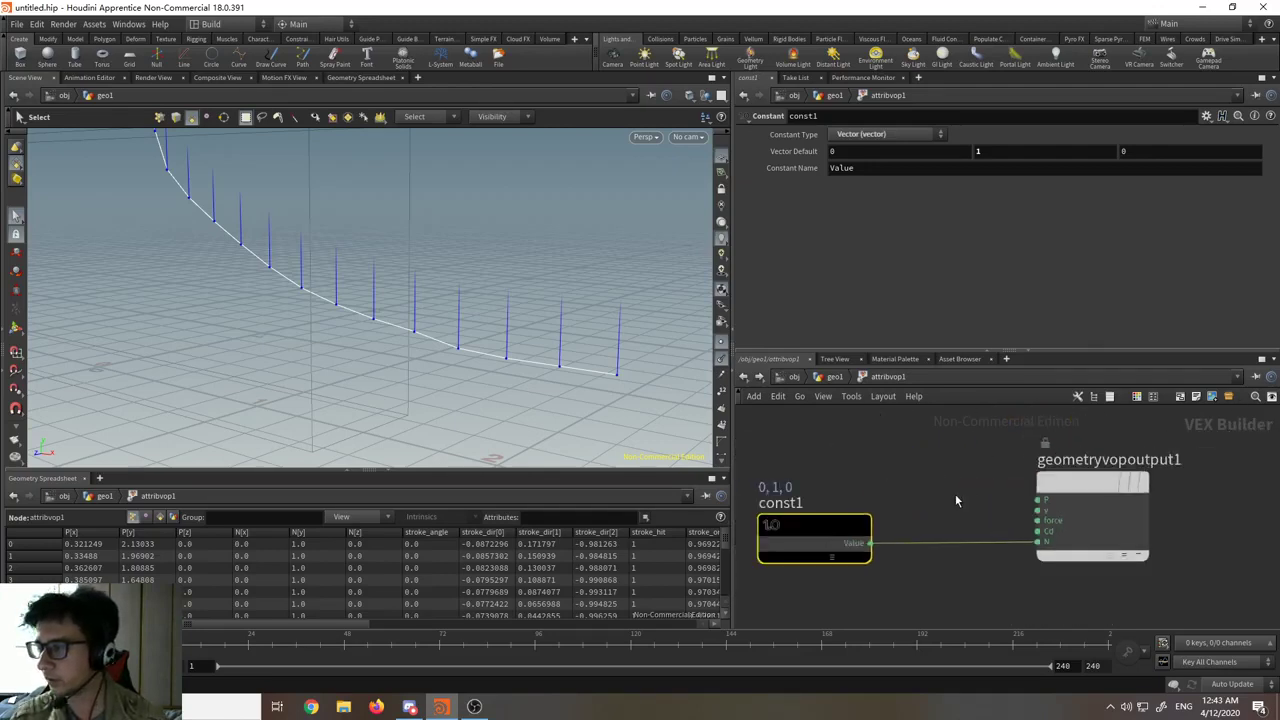
pyautogui.moveTo(823, 439); pyautogui.dragTo(1143, 557)
pyautogui.scroll(4, 856, 505)
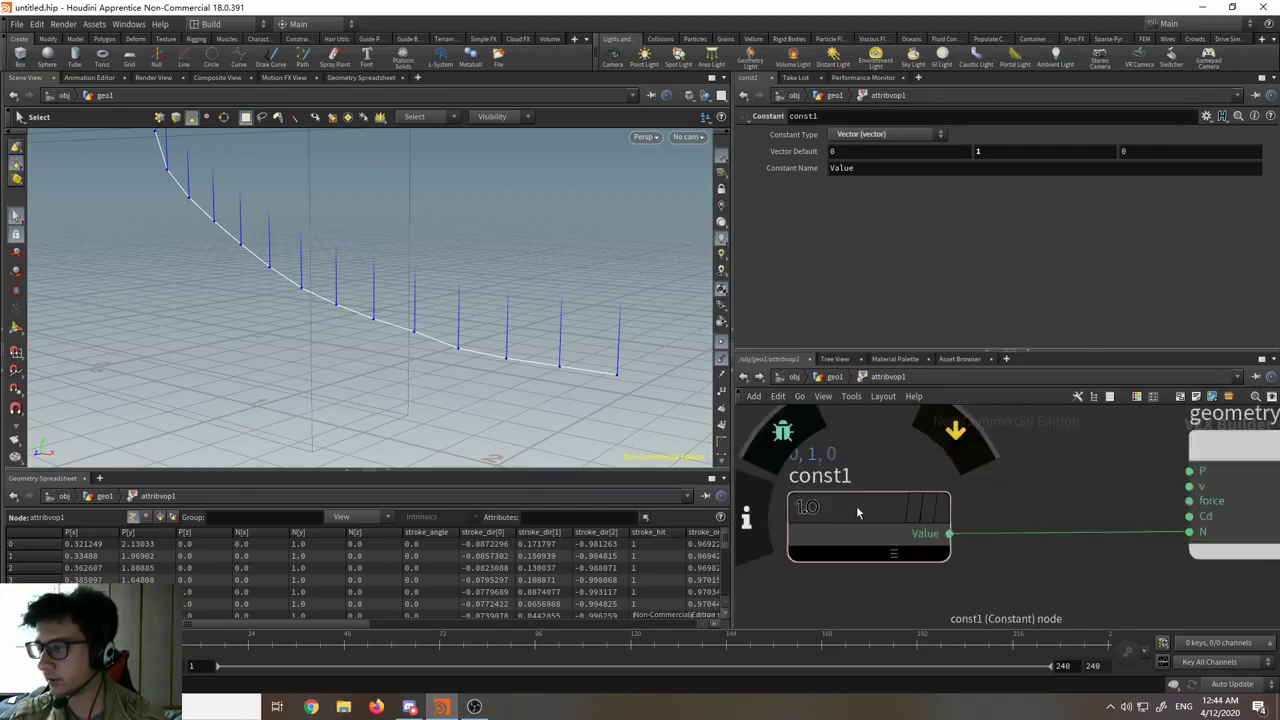
pyautogui.scroll(2, 1067, 476)
pyautogui.scroll(-5, 865, 488)
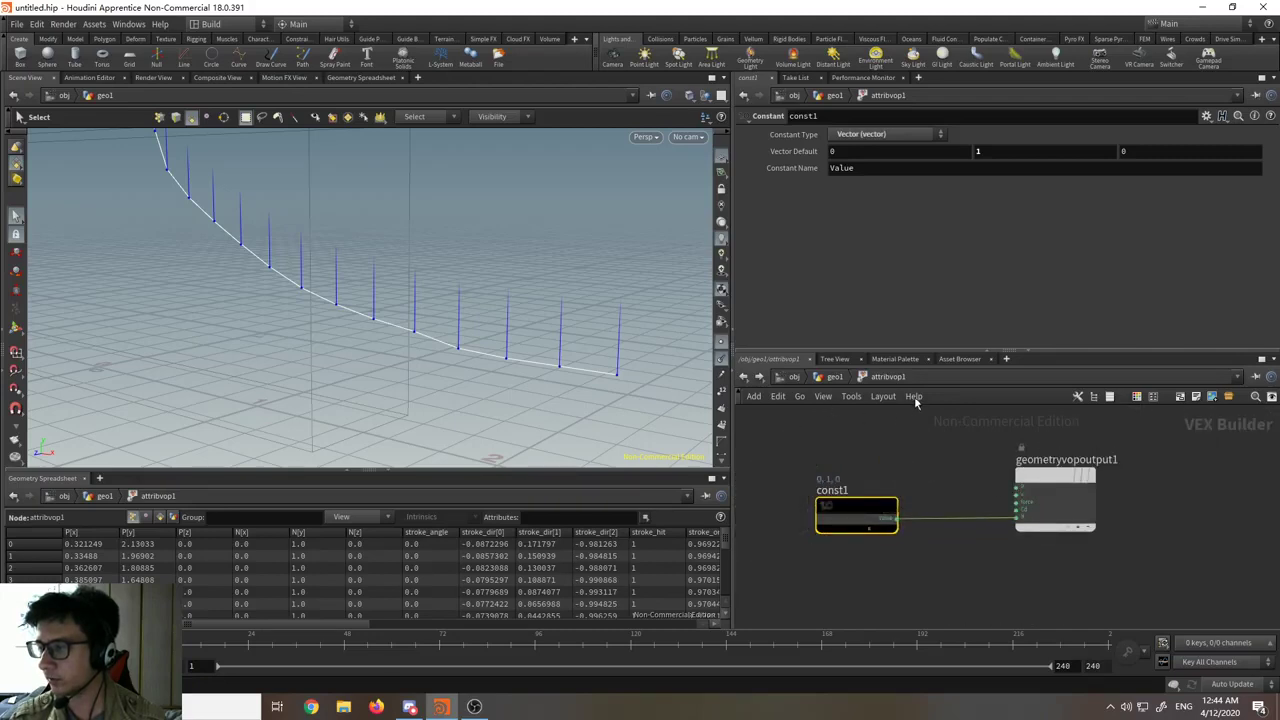
pyautogui.scroll(4, 870, 490)
pyautogui.scroll(-5, 872, 485)
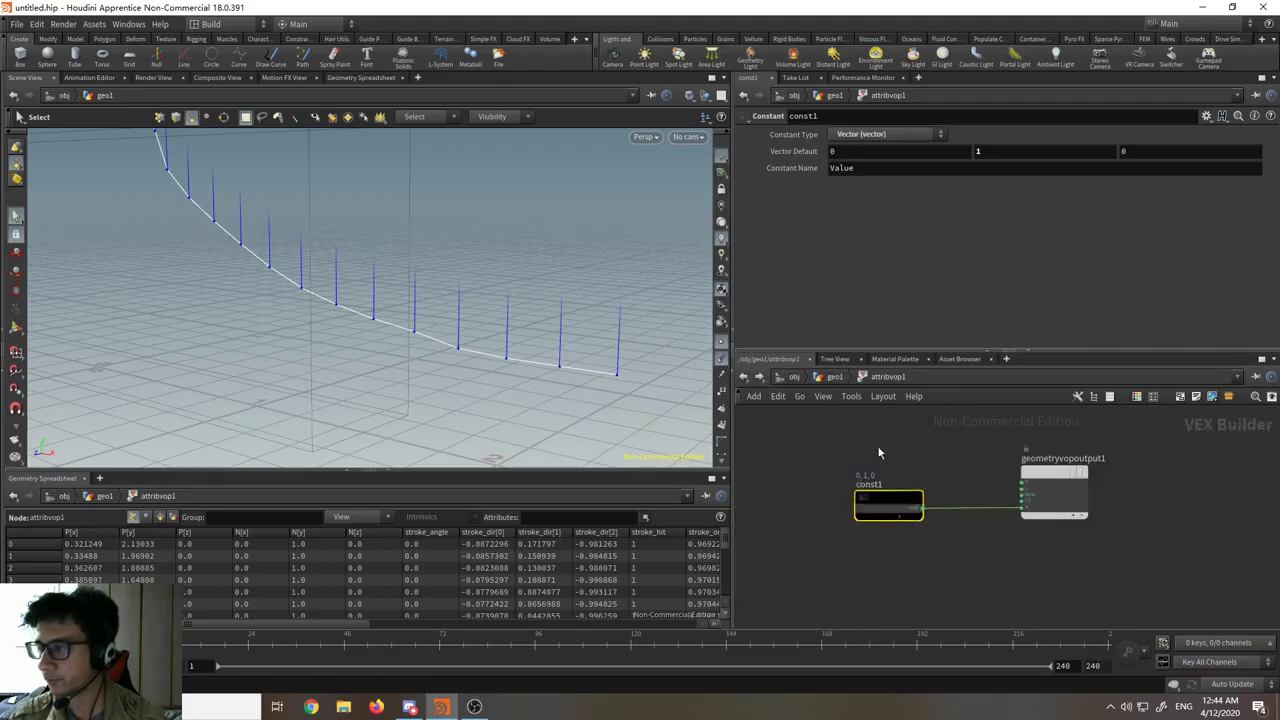
pyautogui.moveTo(865, 420); pyautogui.dragTo(1094, 557)
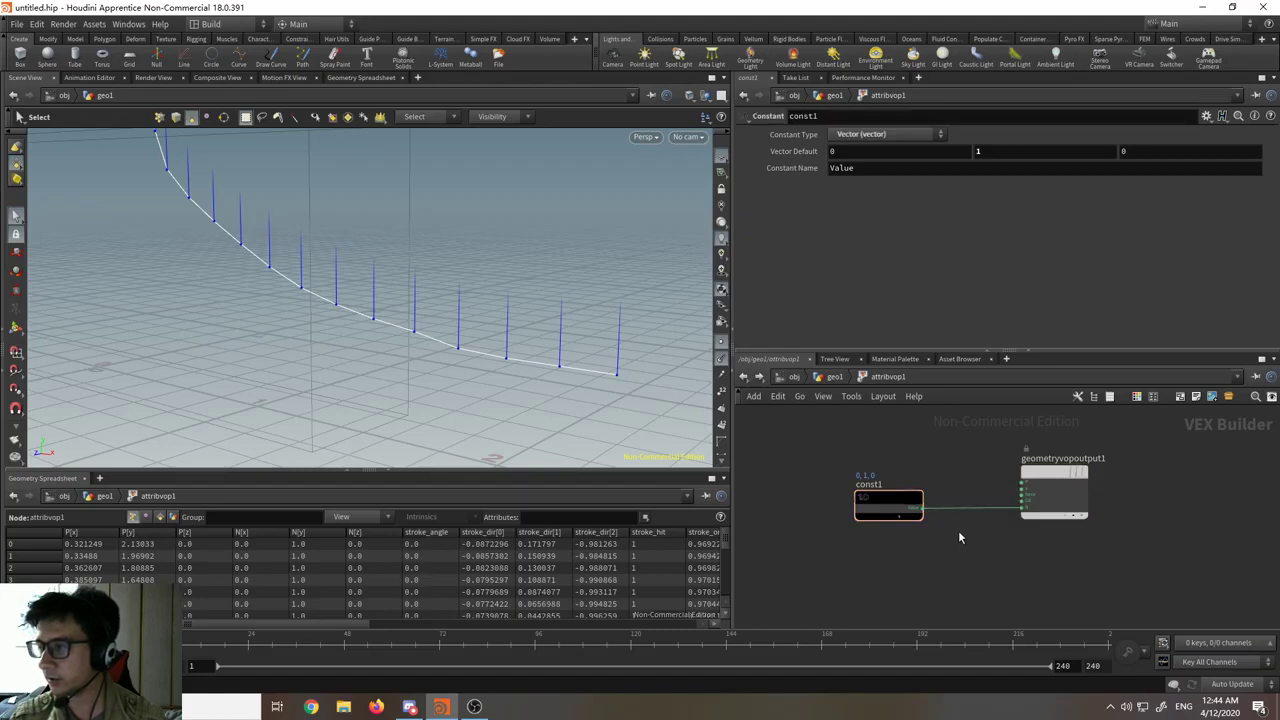
pyautogui.scroll(4, 958, 530)
pyautogui.scroll(-4, 1025, 602)
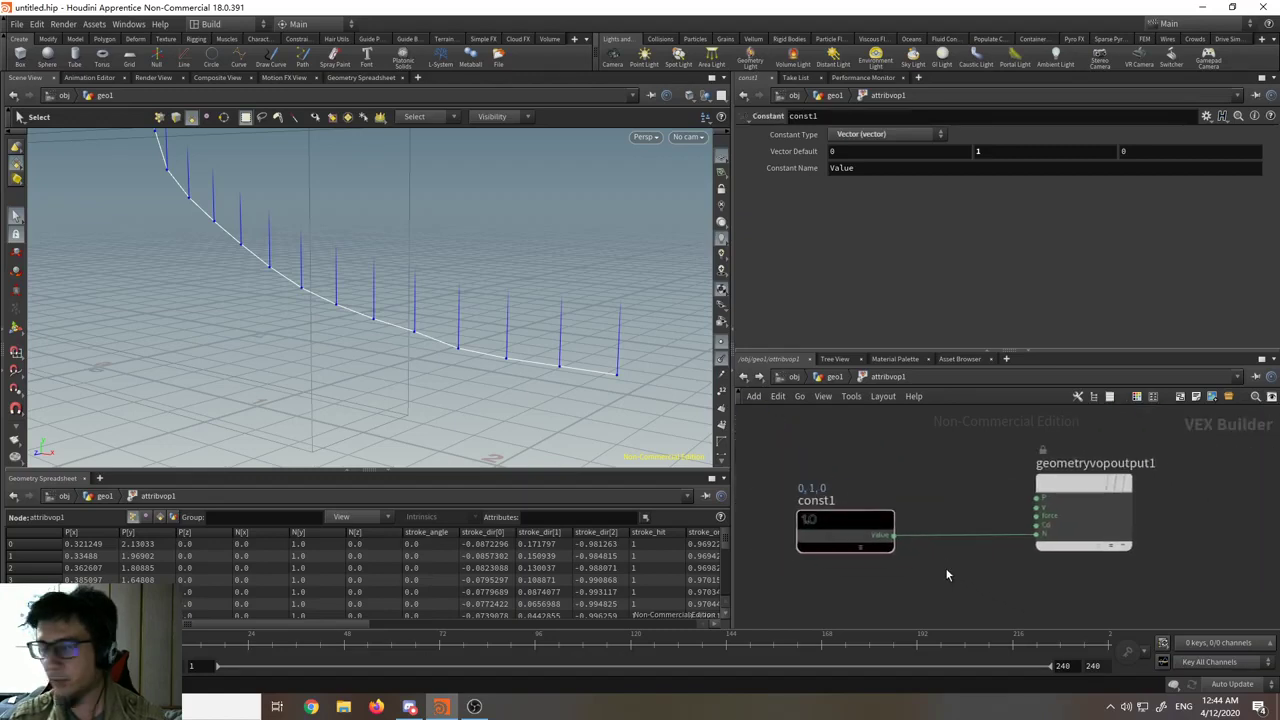
pyautogui.moveTo(912, 498); pyautogui.dragTo(1094, 531, button='middle')
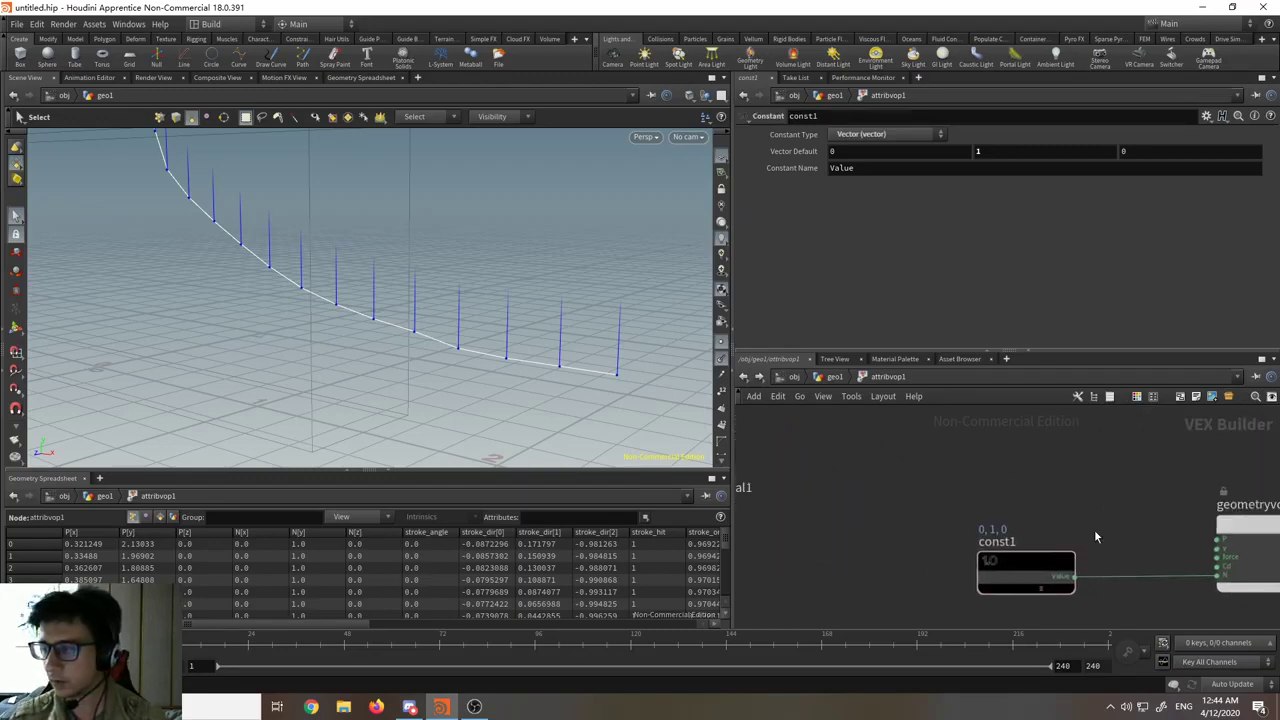
pyautogui.scroll(-4, 880, 492)
pyautogui.moveTo(842, 504)
pyautogui.mouseDown(button='middle')
pyautogui.moveTo(885, 502)
pyautogui.moveTo(829, 514)
pyautogui.mouseUp(button='middle')
pyautogui.scroll(3, 885, 502)
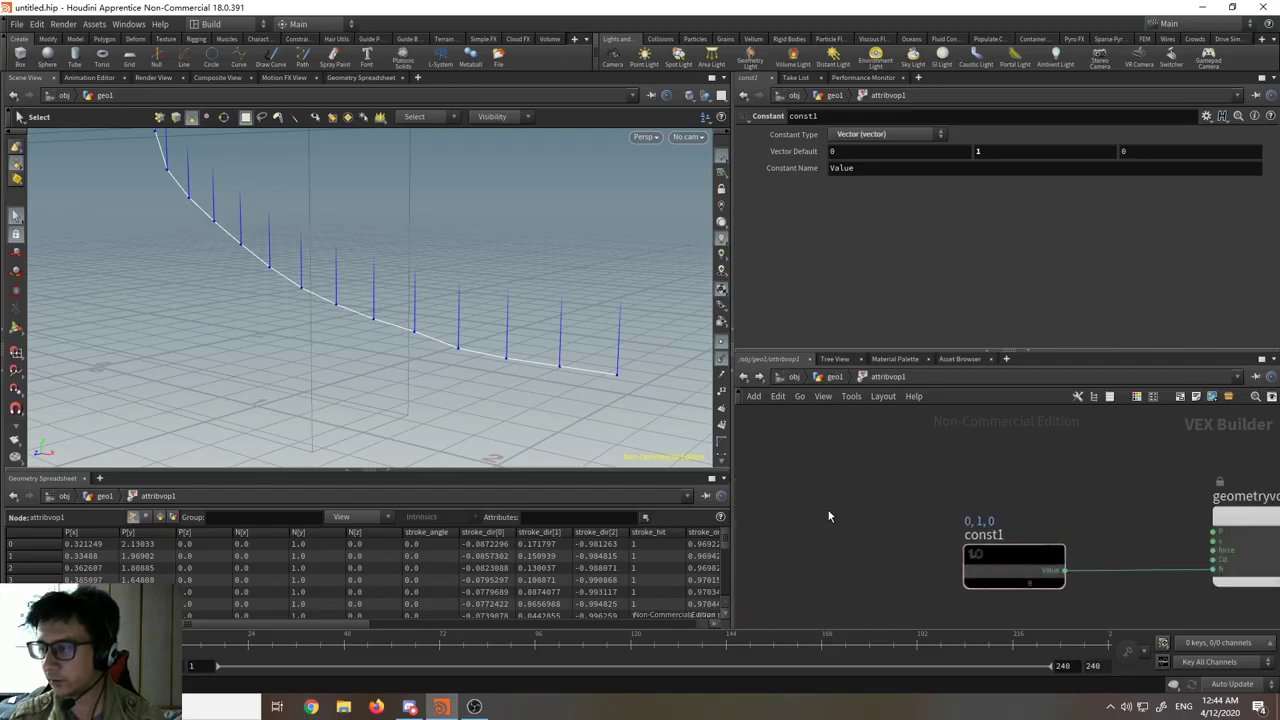
# - Move the const1 node lower in the VOP network, below and between geometryvopglobal1 and geometryvopoutput1
pyautogui.scroll(-2, 829, 514)
pyautogui.scroll(3, 829, 514)
pyautogui.scroll(-3, 935, 493)
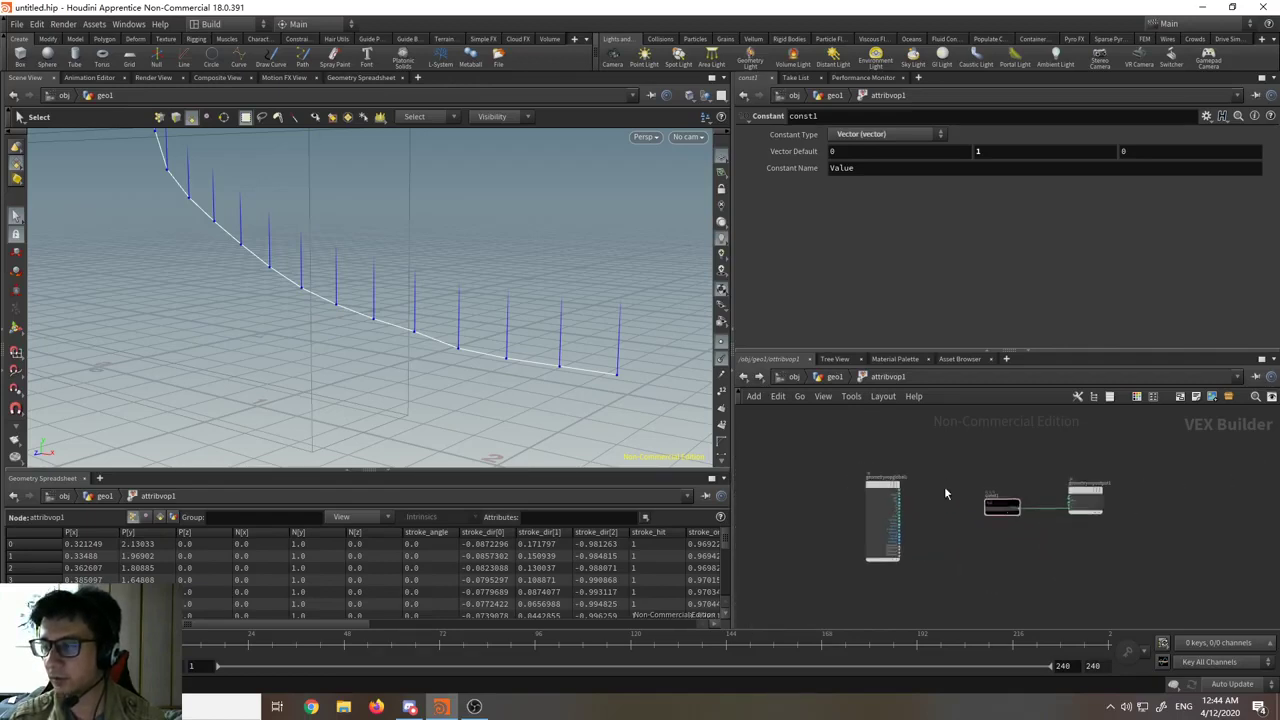
pyautogui.scroll(3, 964, 489)
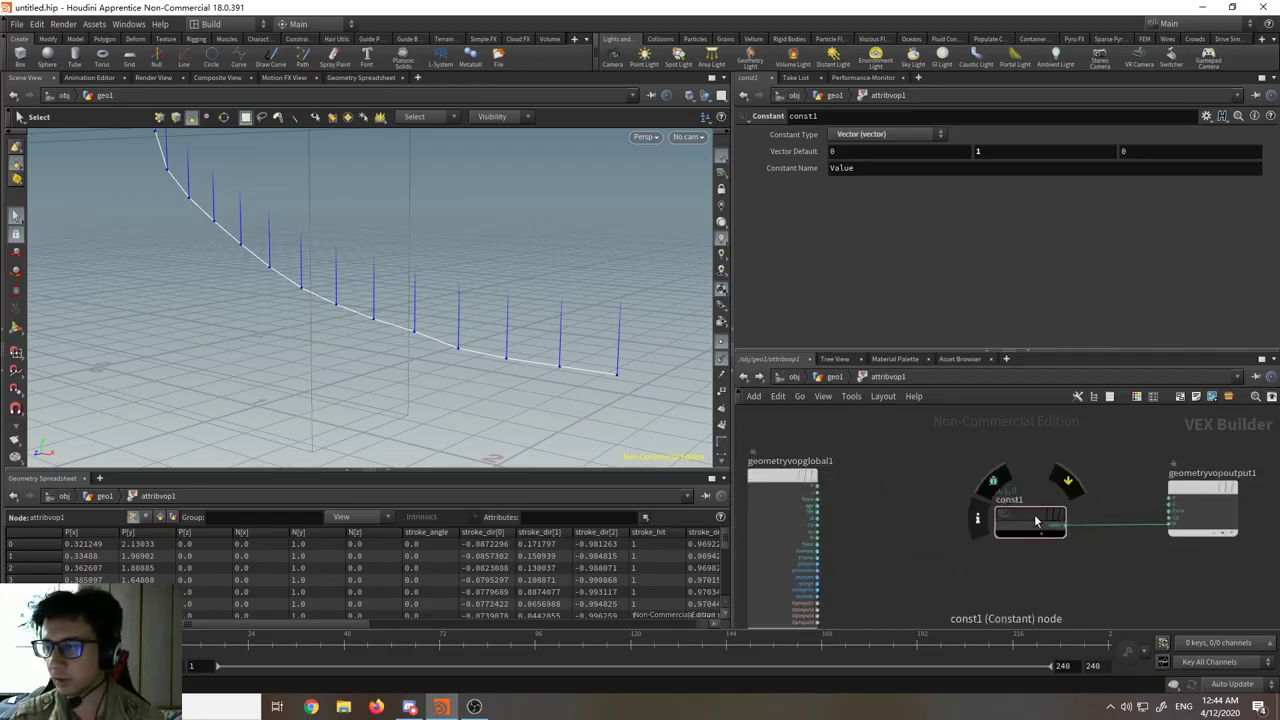
pyautogui.scroll(2, 822, 480)
pyautogui.moveTo(966, 490); pyautogui.dragTo(882, 498, button='middle')
pyautogui.scroll(1, 823, 483)
pyautogui.scroll(-2, 823, 483)
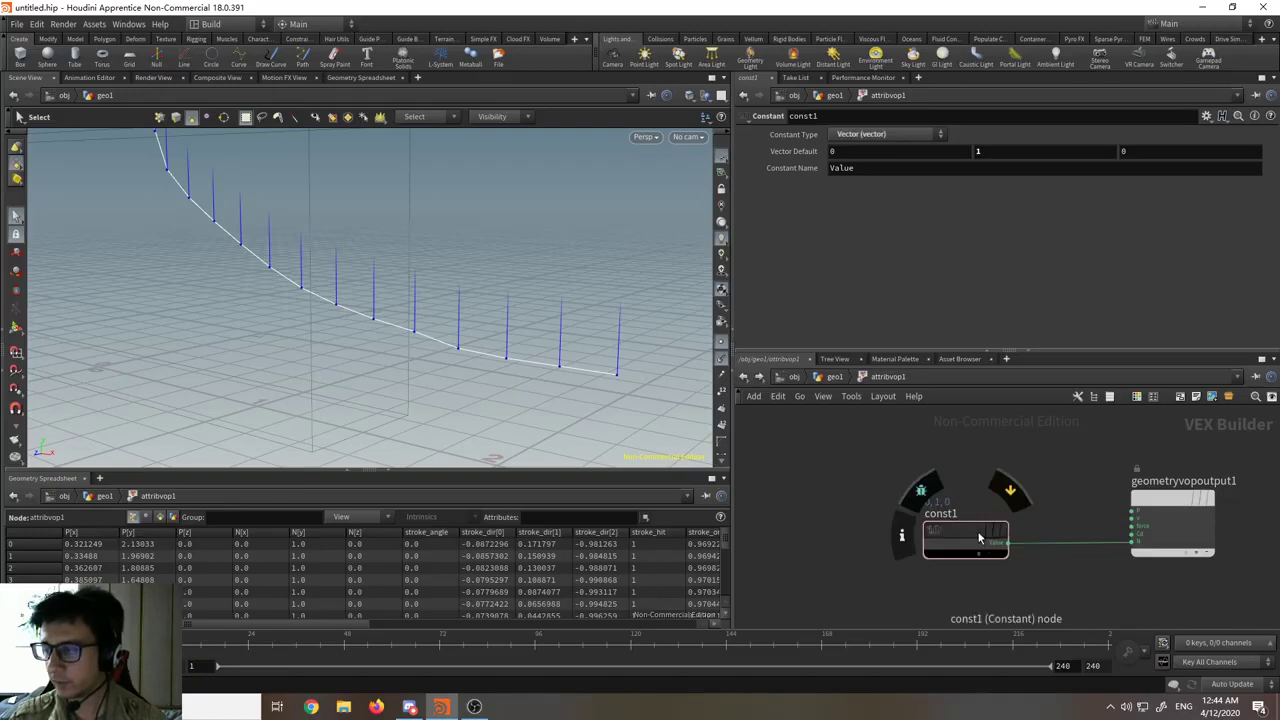
pyautogui.moveTo(883, 466); pyautogui.dragTo(981, 437, button='middle')
pyautogui.scroll(-2, 981, 437)
pyautogui.moveTo(1025, 480); pyautogui.dragTo(1052, 544)
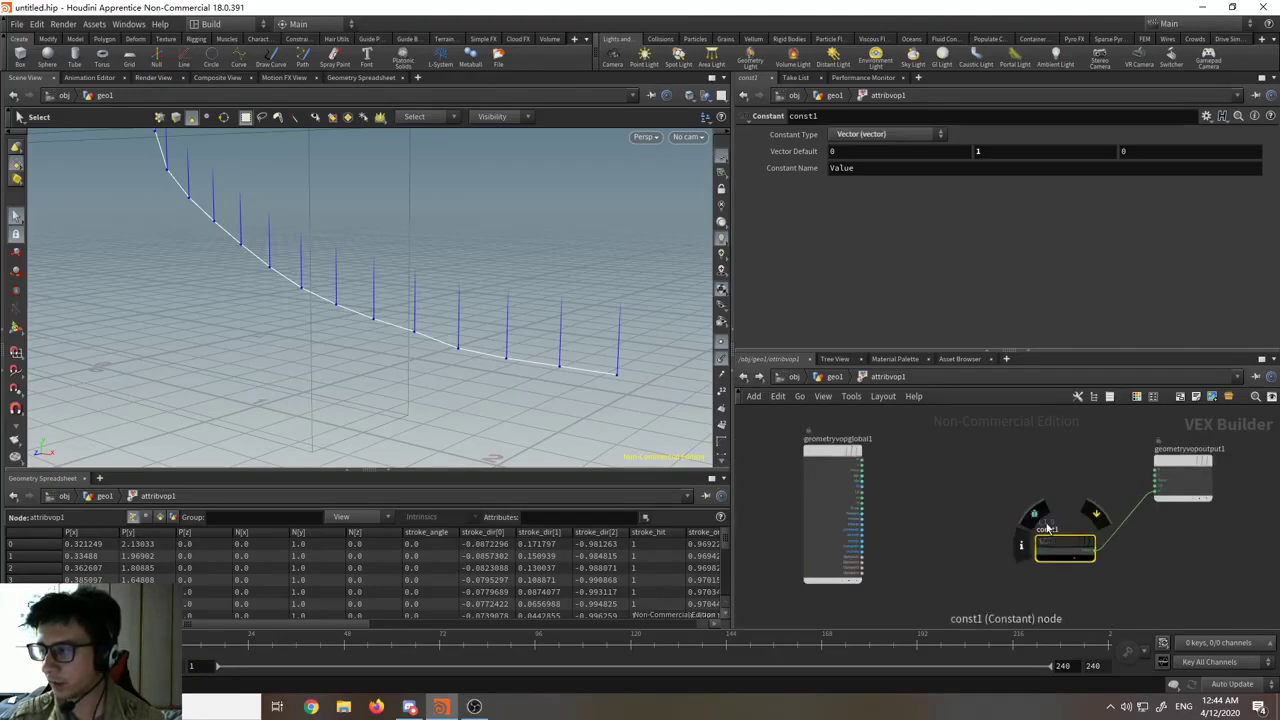
# - Examine the geometryvopglobal1, const1 and geometryvopoutput1 nodes and the constant's link into the N input
pyautogui.moveTo(993, 485); pyautogui.dragTo(974, 453, button='middle')
pyautogui.scroll(-2, 949, 523)
pyautogui.scroll(4, 956, 514)
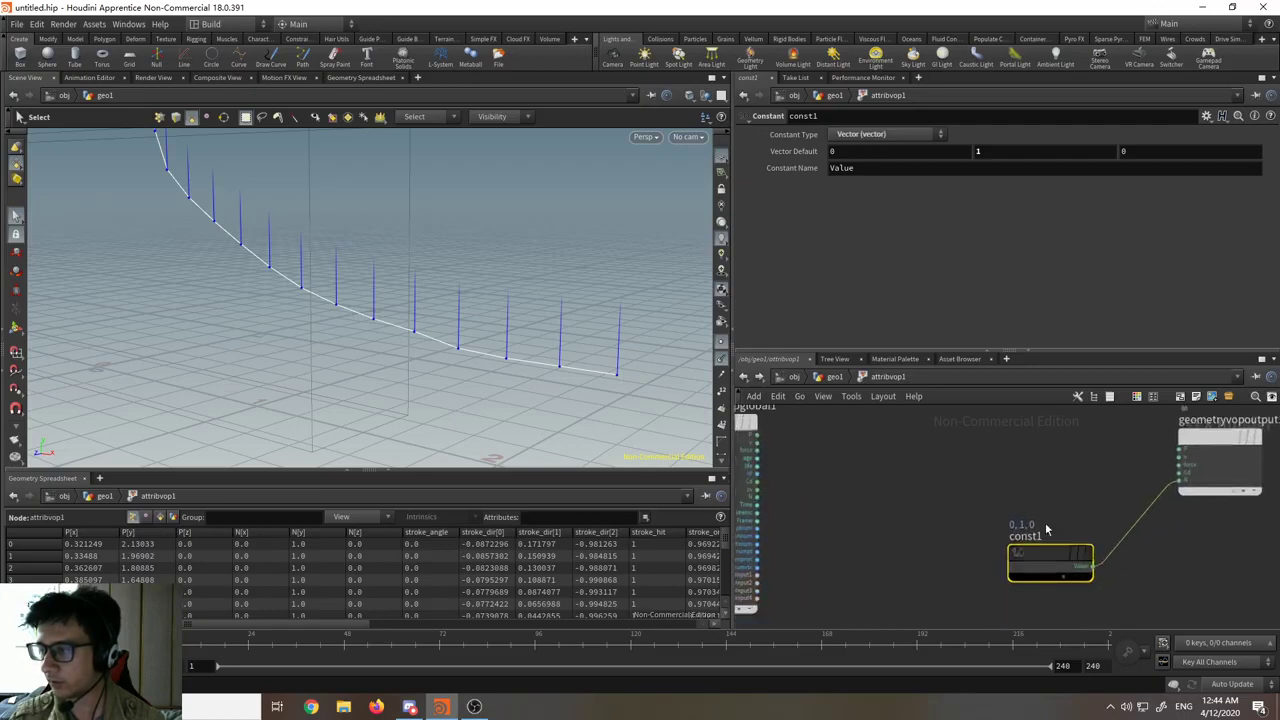
pyautogui.scroll(-3, 862, 501)
pyautogui.moveTo(781, 462); pyautogui.dragTo(859, 504, button='middle')
pyautogui.scroll(2, 859, 504)
pyautogui.moveTo(832, 496); pyautogui.dragTo(829, 470)
pyautogui.click(829, 470)
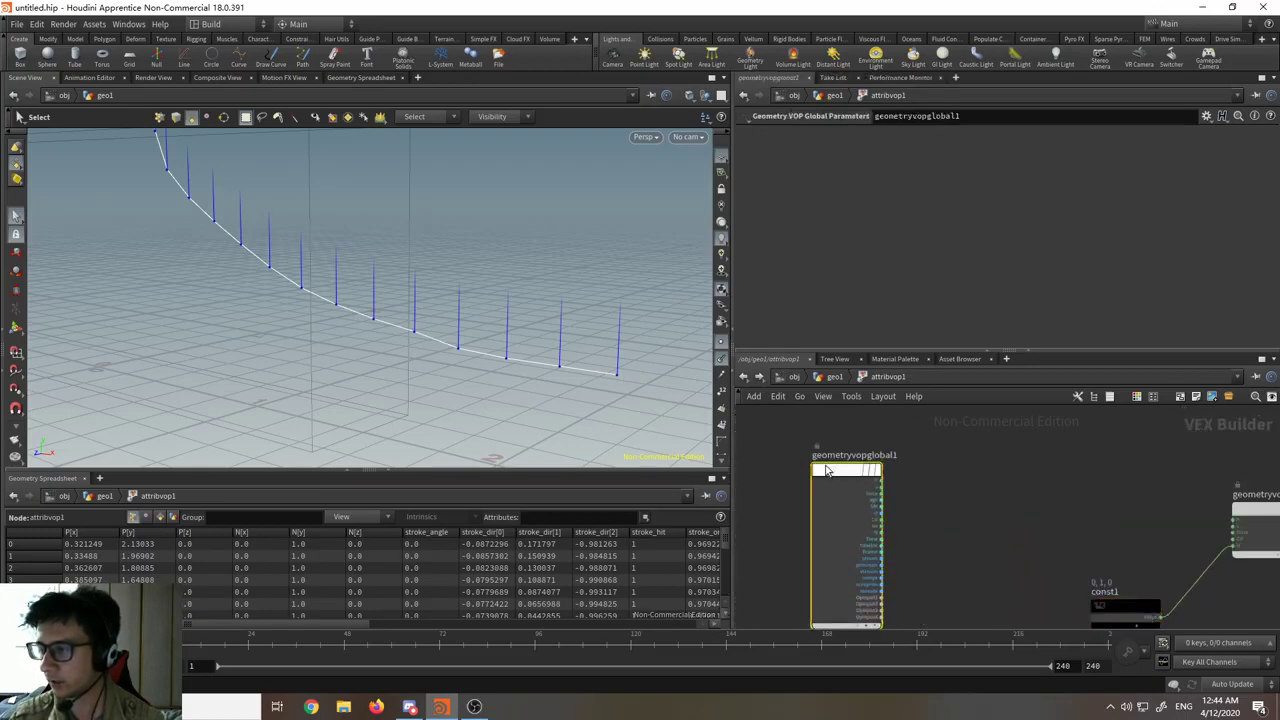
pyautogui.moveTo(1025, 498); pyautogui.dragTo(903, 478, button='middle')
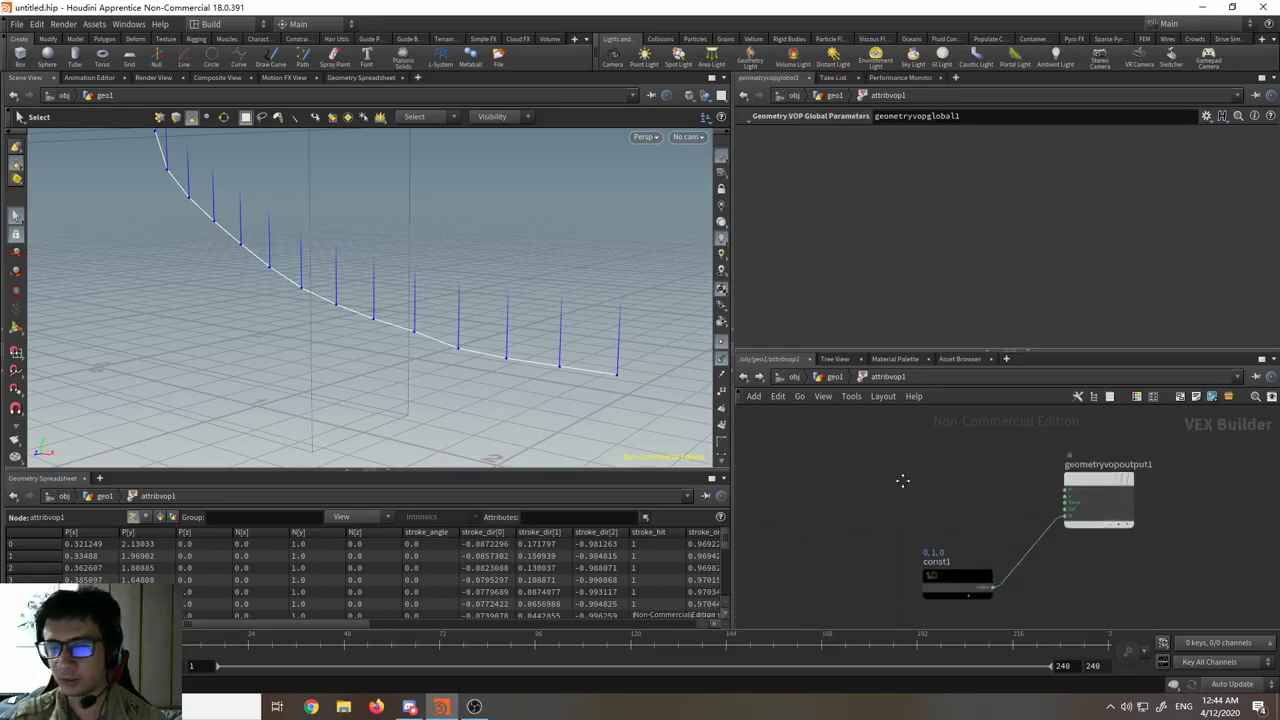
pyautogui.scroll(-3, 903, 482)
pyautogui.scroll(3, 903, 497)
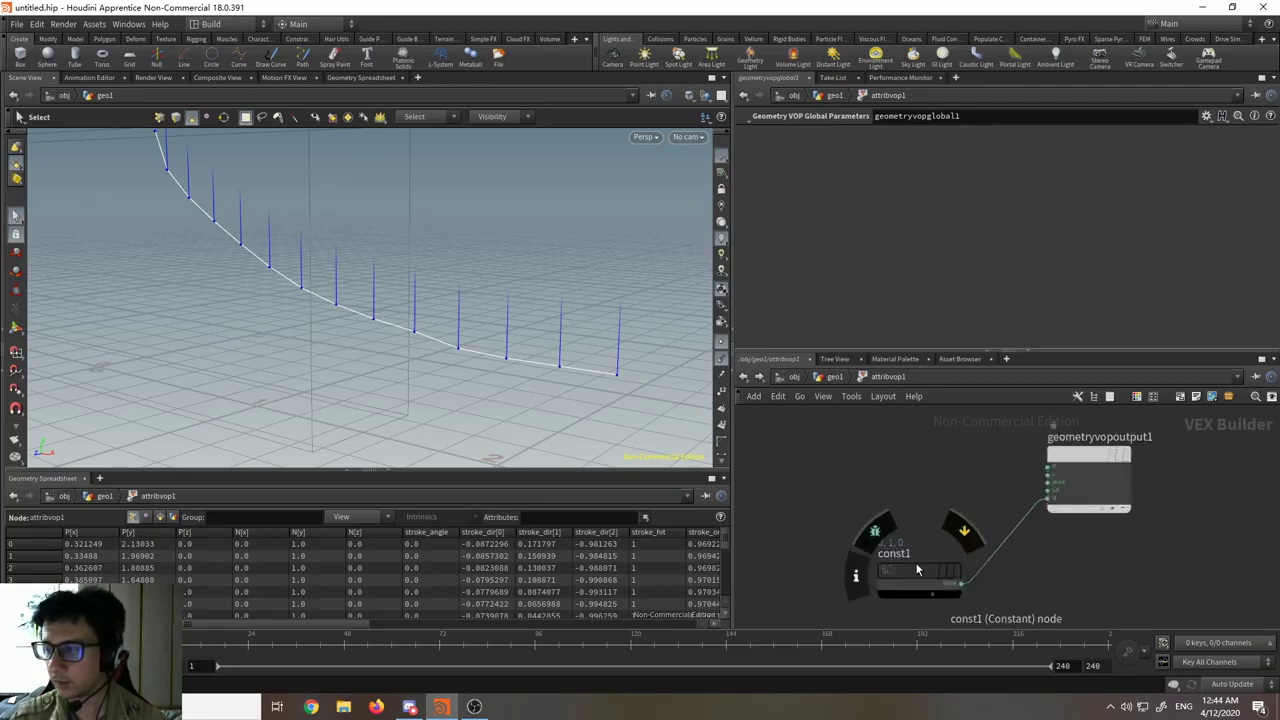
pyautogui.click(915, 570)
pyautogui.moveTo(882, 500); pyautogui.dragTo(1020, 497, button='middle')
pyautogui.scroll(-2, 1020, 497)
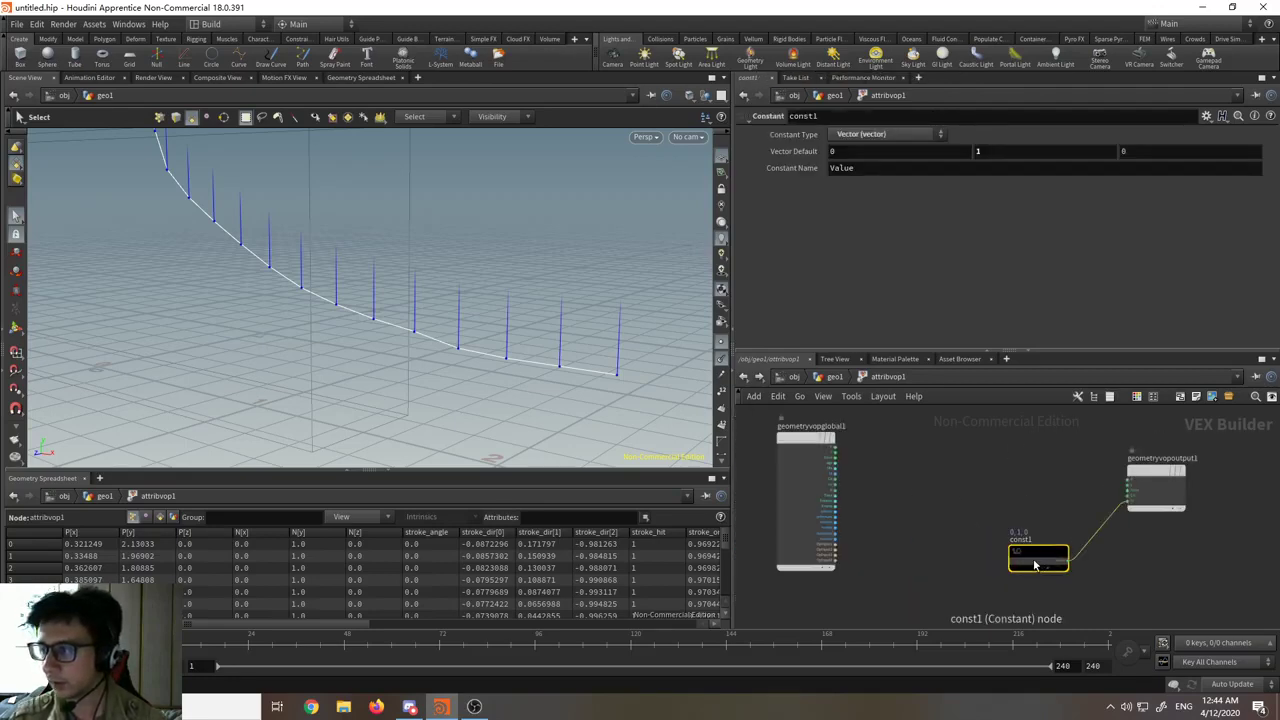
pyautogui.moveTo(1035, 565)
pyautogui.mouseDown()
pyautogui.moveTo(1035, 520)
pyautogui.moveTo(1029, 553)
pyautogui.mouseUp()
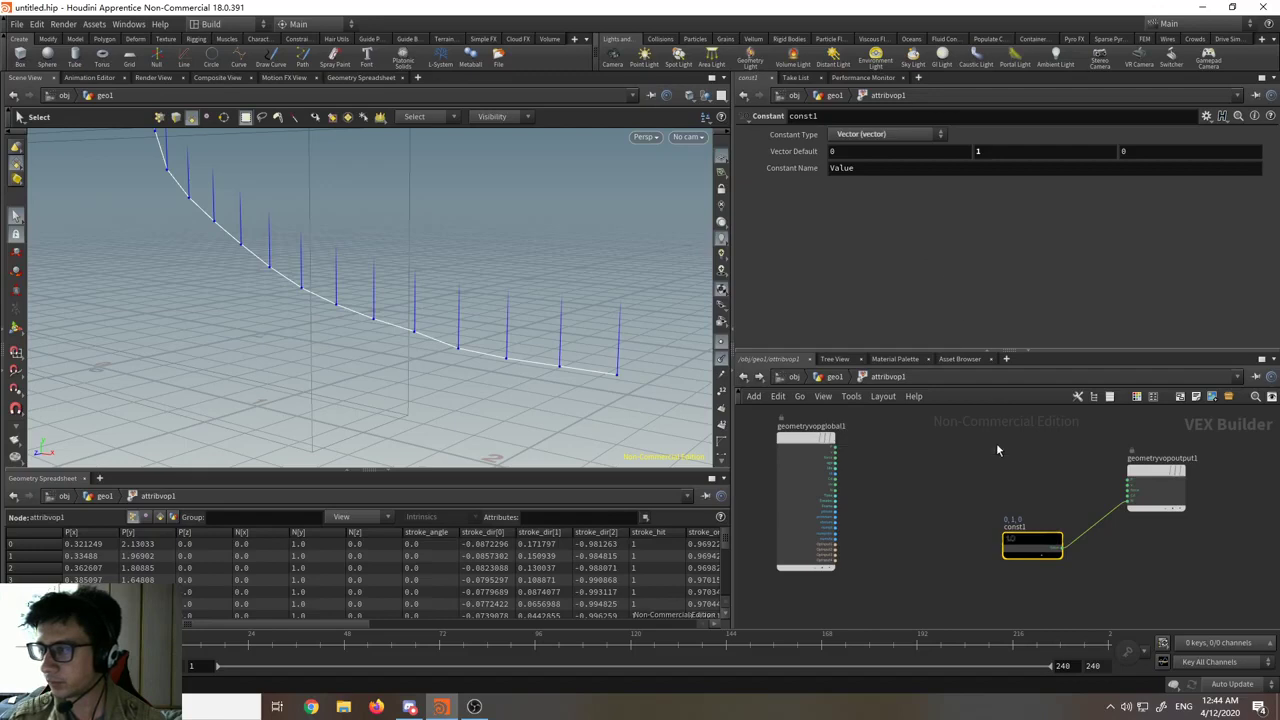
pyautogui.scroll(5, 985, 455)
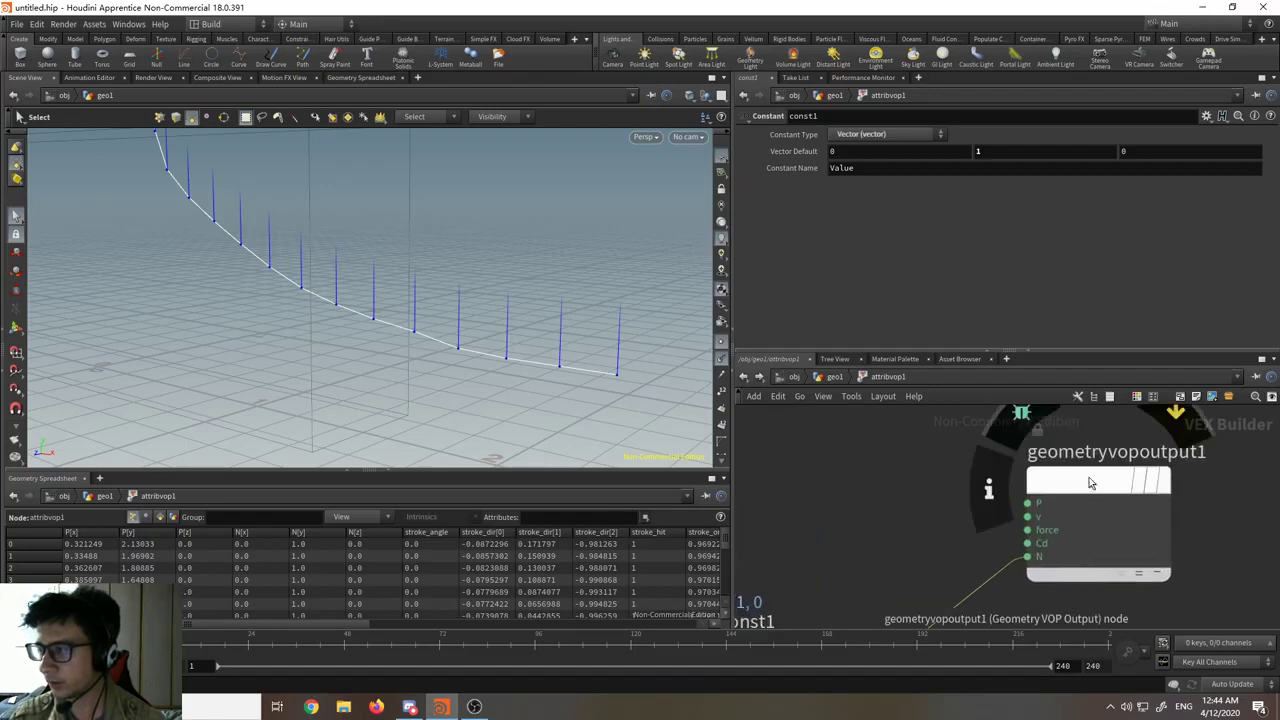
pyautogui.click(1090, 483)
pyautogui.moveTo(923, 553); pyautogui.dragTo(1169, 423, button='middle')
pyautogui.scroll(-1, 991, 549)
pyautogui.click(1020, 520)
pyautogui.moveTo(1097, 480); pyautogui.dragTo(982, 544, button='middle')
pyautogui.scroll(-2, 982, 544)
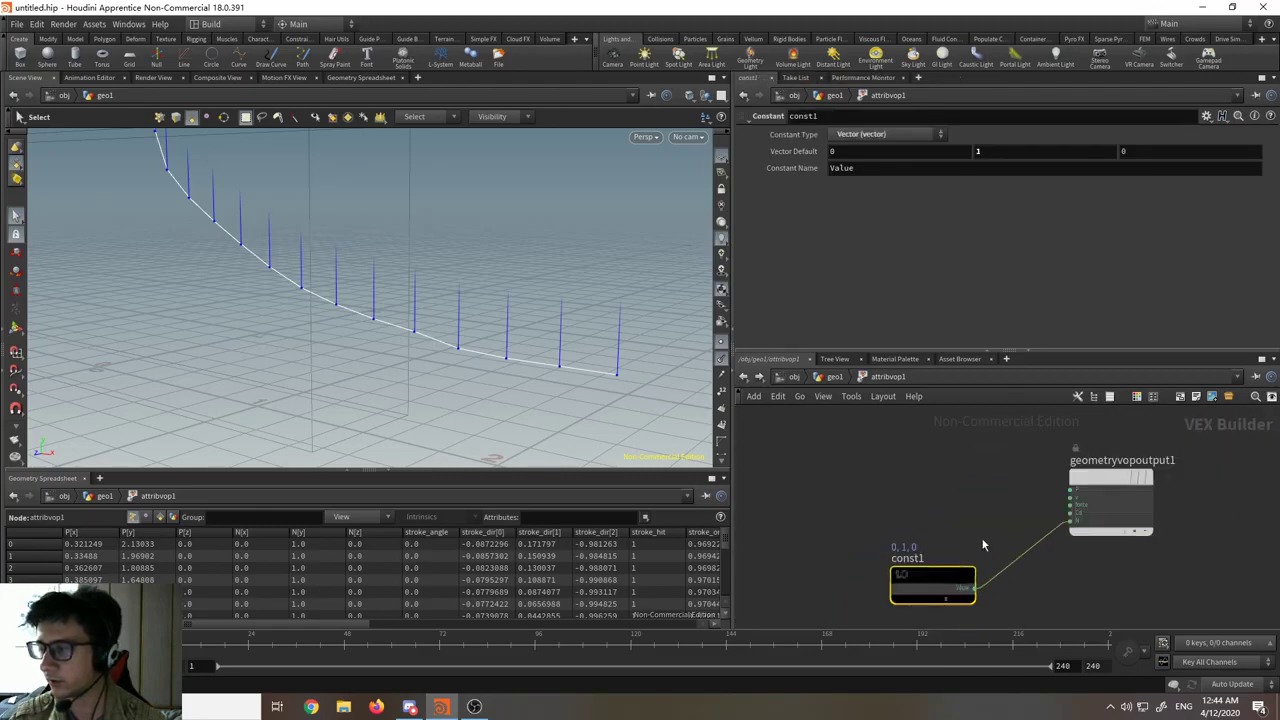
# - Return to the geo1 network, move attribwrangle1 beside attribvop1, and make attribvop1 the selected node
pyautogui.click(744, 377)
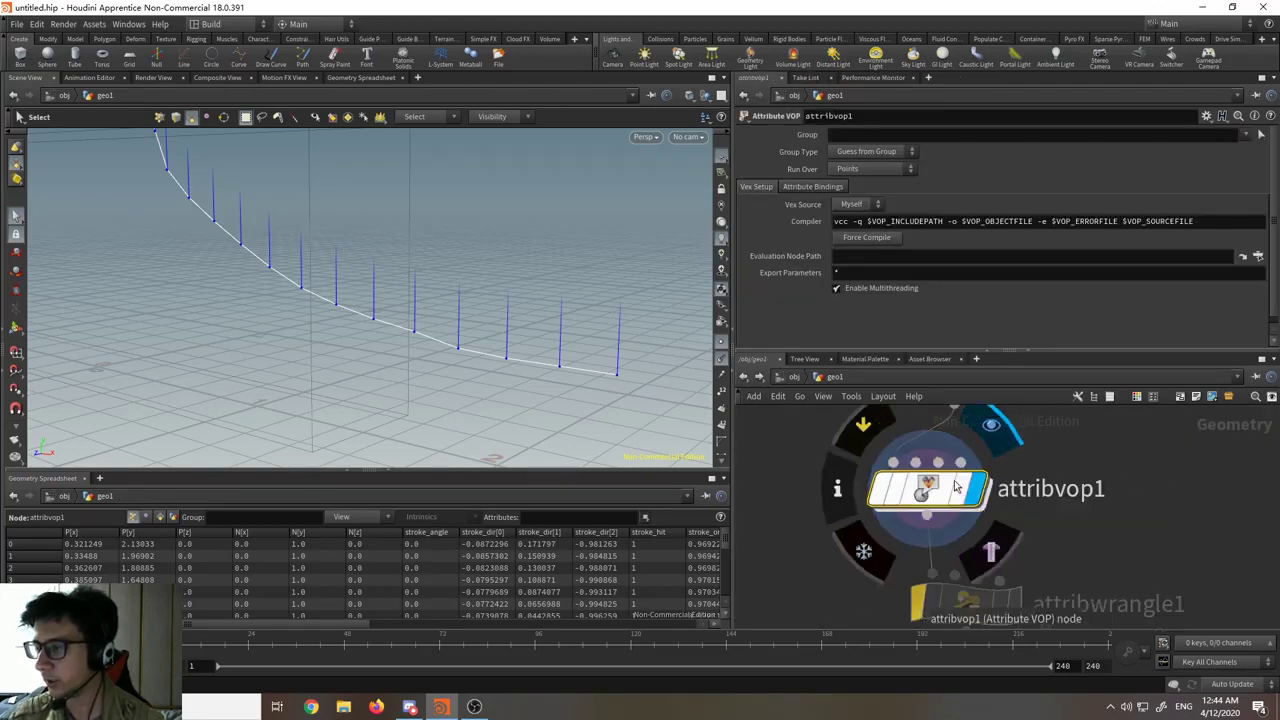
pyautogui.moveTo(983, 573); pyautogui.dragTo(1106, 535)
pyautogui.moveTo(1029, 491); pyautogui.dragTo(1058, 472, button='middle')
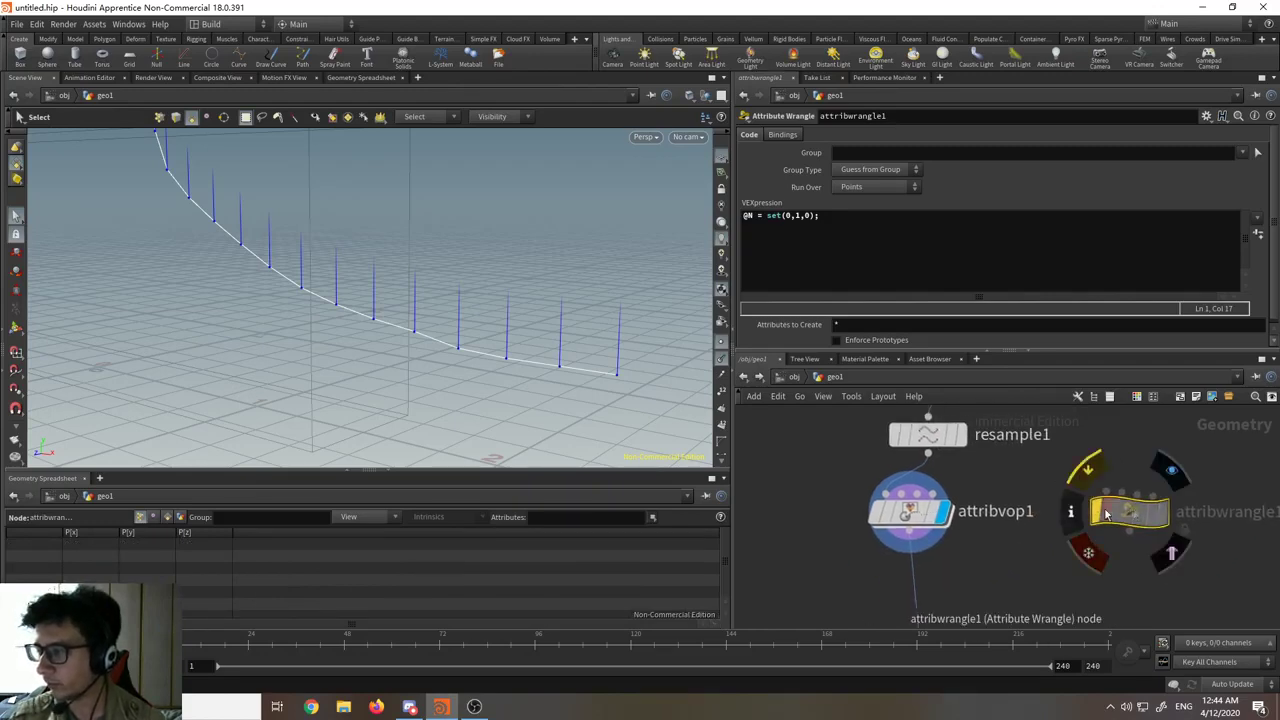
pyautogui.moveTo(1043, 523); pyautogui.dragTo(1043, 492, button='middle')
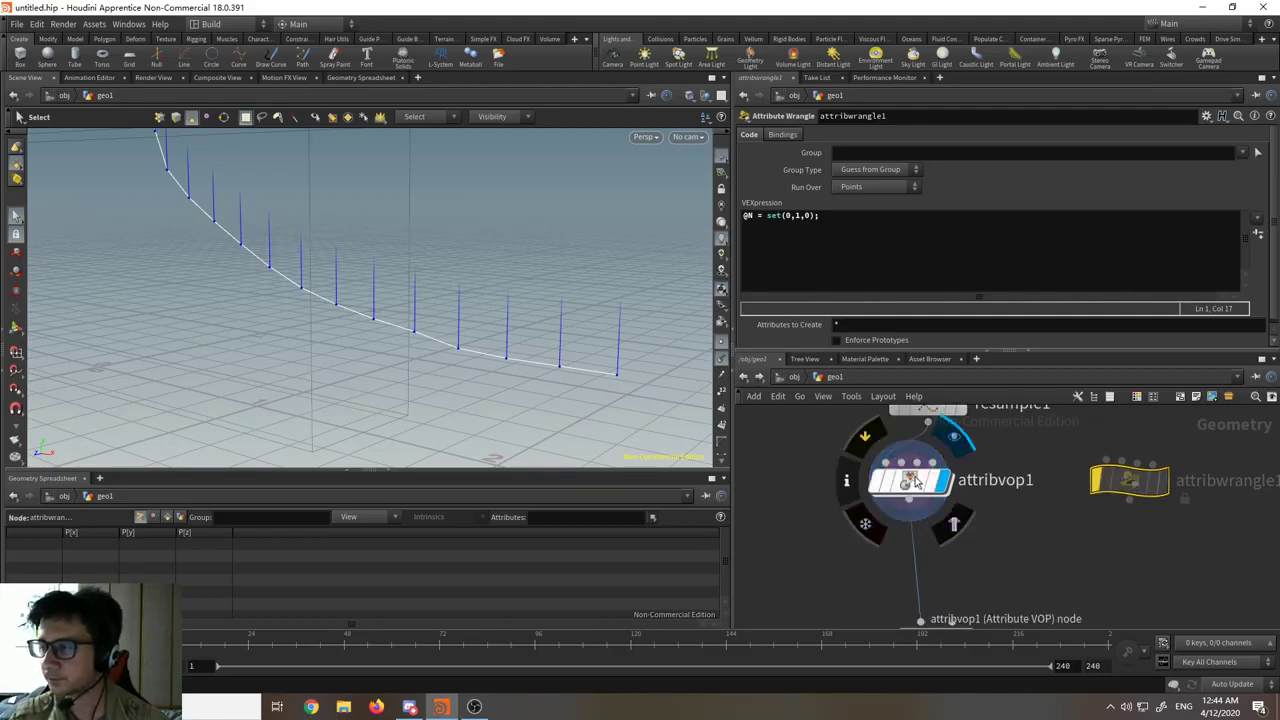
pyautogui.scroll(-1, 913, 312)
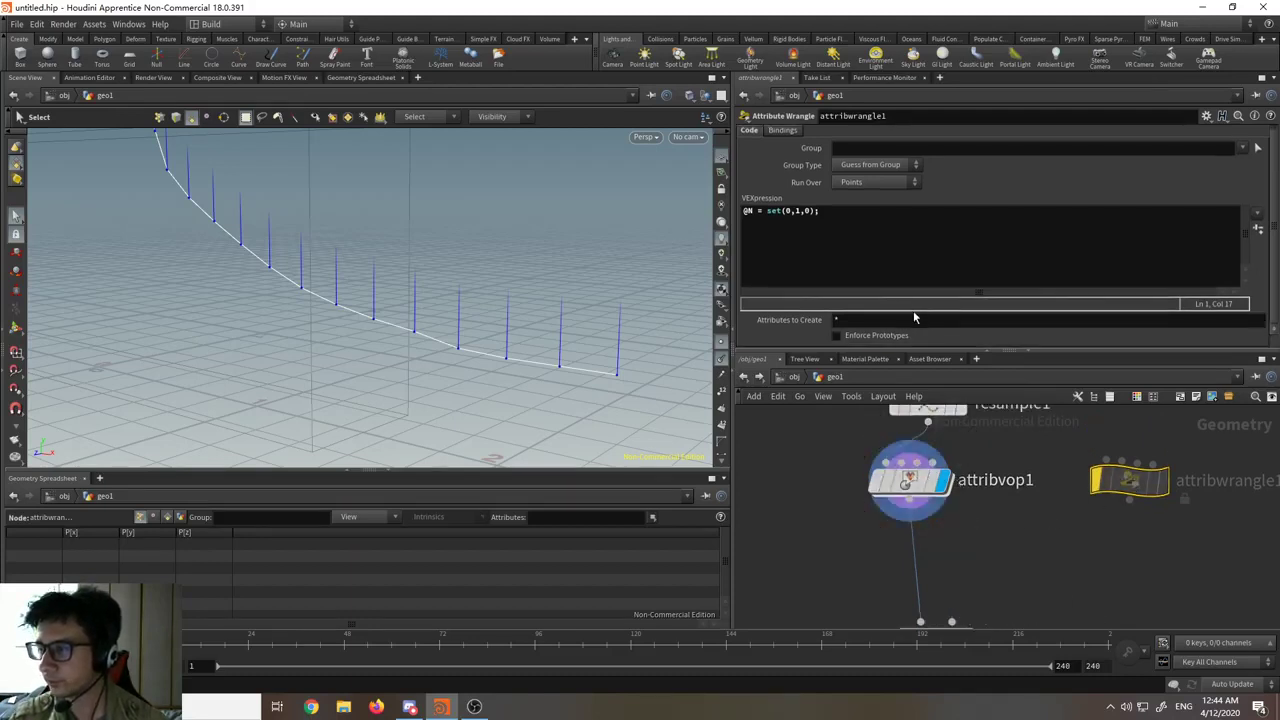
pyautogui.click(908, 482)
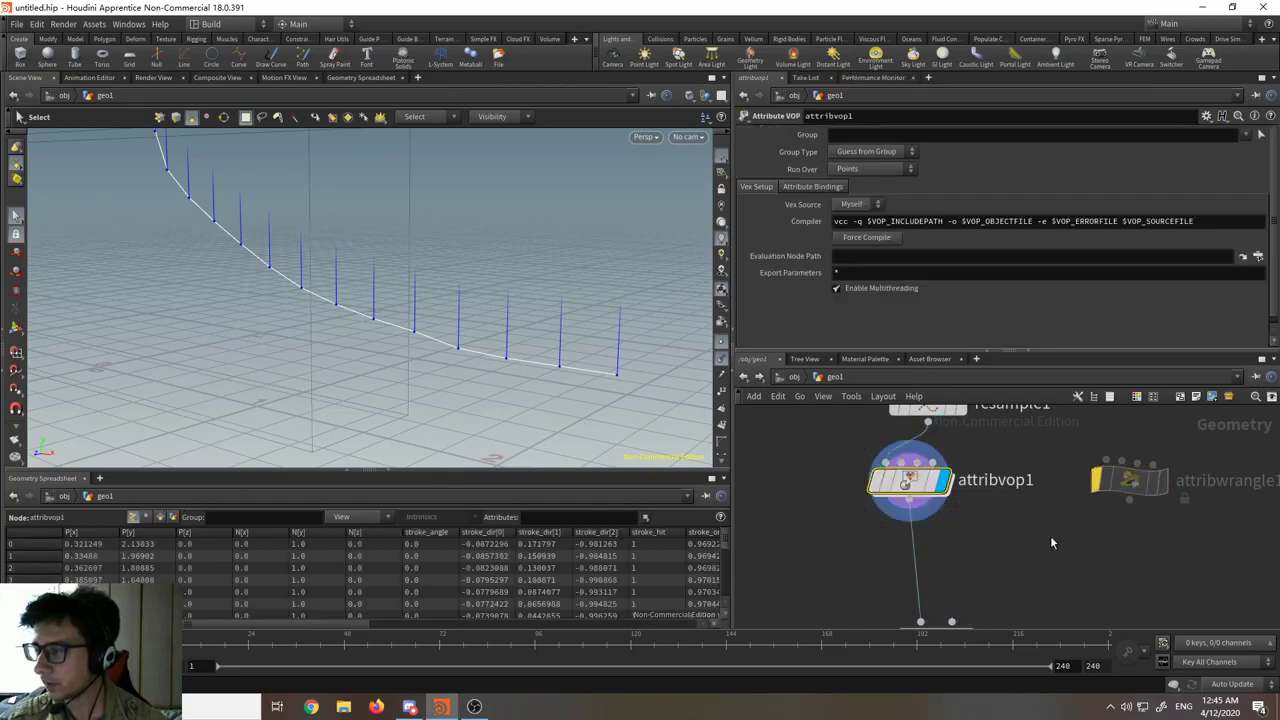
# - Move the polyextrude1 node closer beneath attribvop1 and display its result in the viewport
pyautogui.moveTo(1053, 549); pyautogui.dragTo(991, 511, button='middle')
pyautogui.scroll(-3, 990, 511)
pyautogui.moveTo(920, 562); pyautogui.dragTo(881, 535)
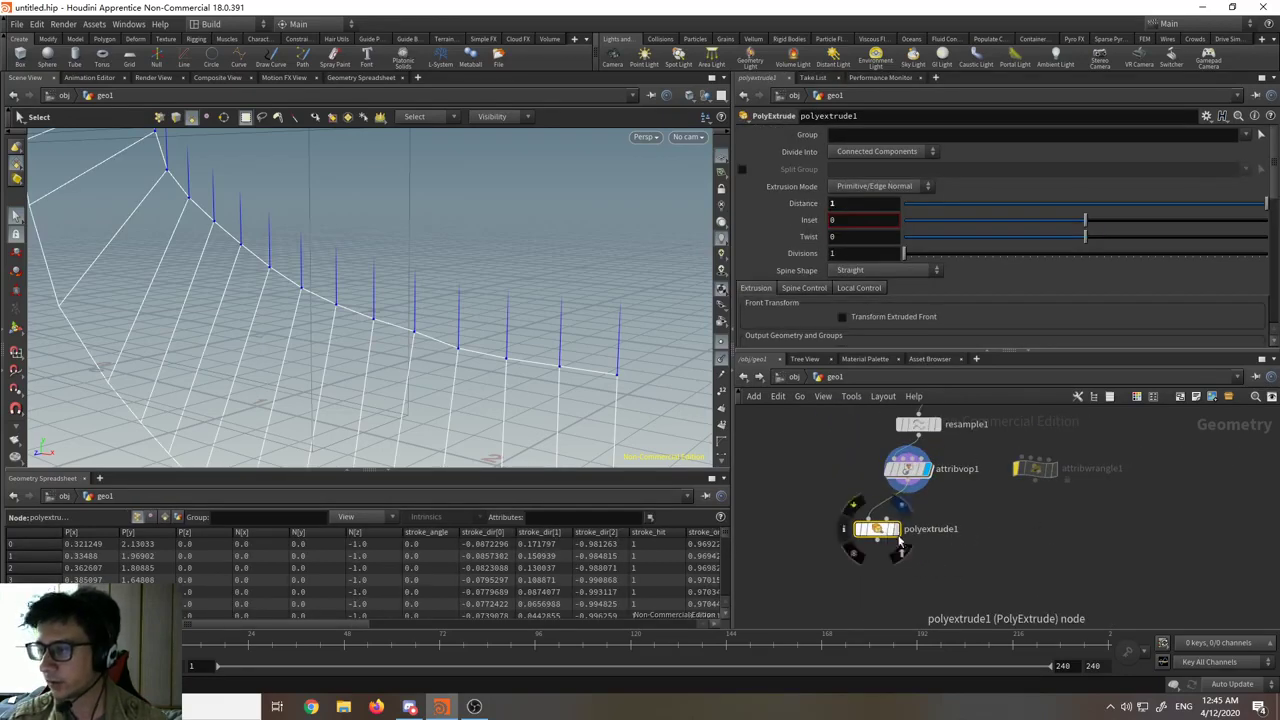
pyautogui.click(897, 532)
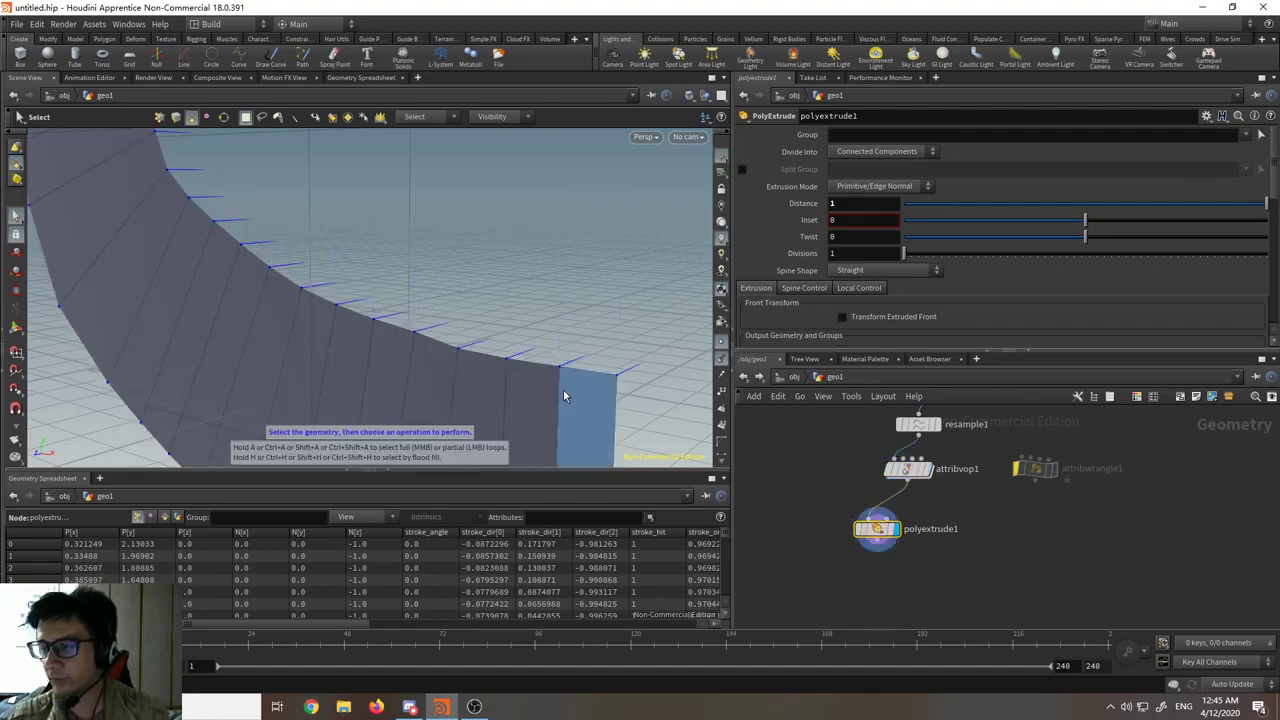
# - Set the extrusion mode of polyextrude1 to Point Normal
pyautogui.keyDown('alt'); pyautogui.moveTo(532, 330); pyautogui.dragTo(557, 275, button='middle'); pyautogui.keyUp('alt')
pyautogui.moveTo(556, 275); pyautogui.dragTo(417, 317)
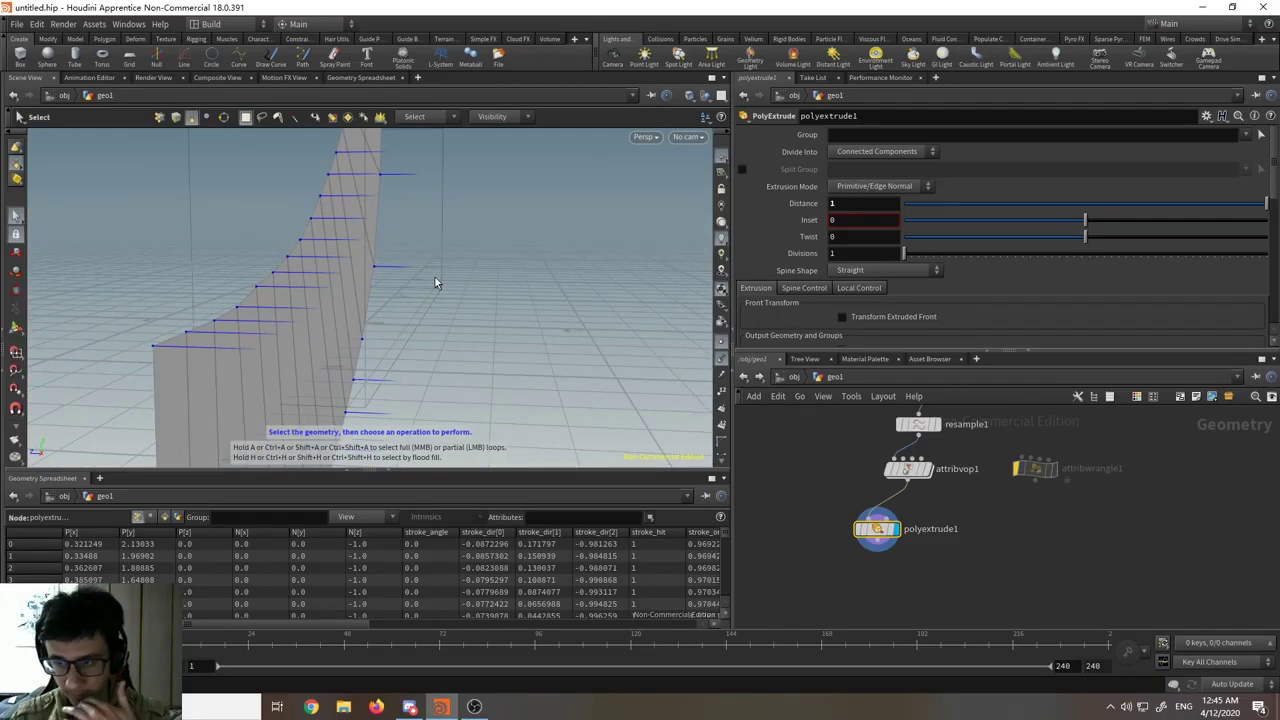
pyautogui.click(880, 187)
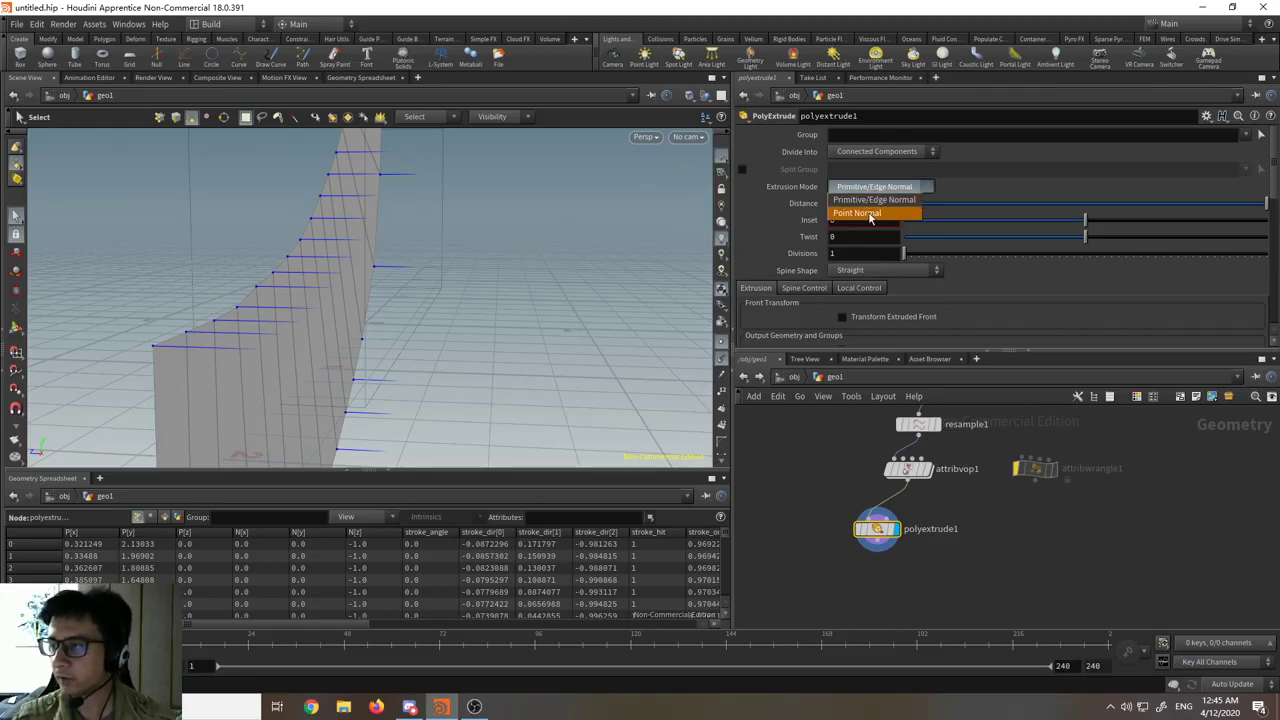
pyautogui.click(882, 214)
pyautogui.press('Escape')
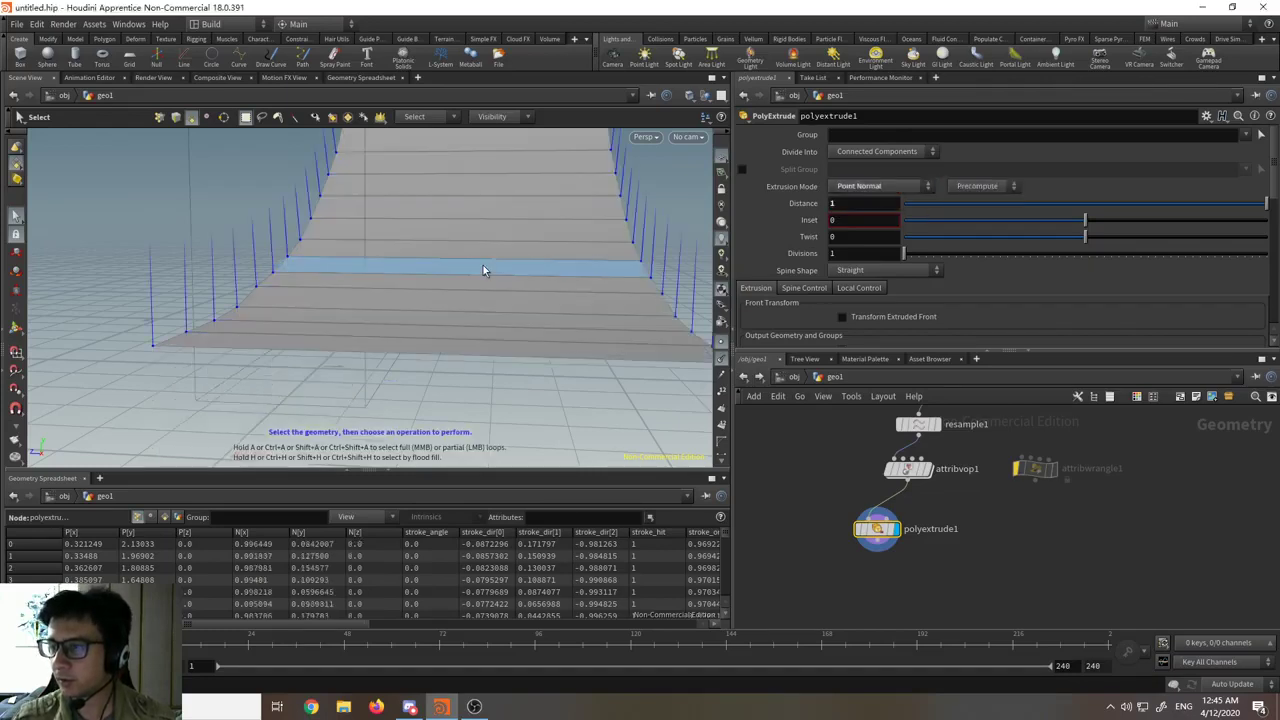
pyautogui.moveTo(483, 265); pyautogui.dragTo(443, 331)
pyautogui.hotkey('space', '2')
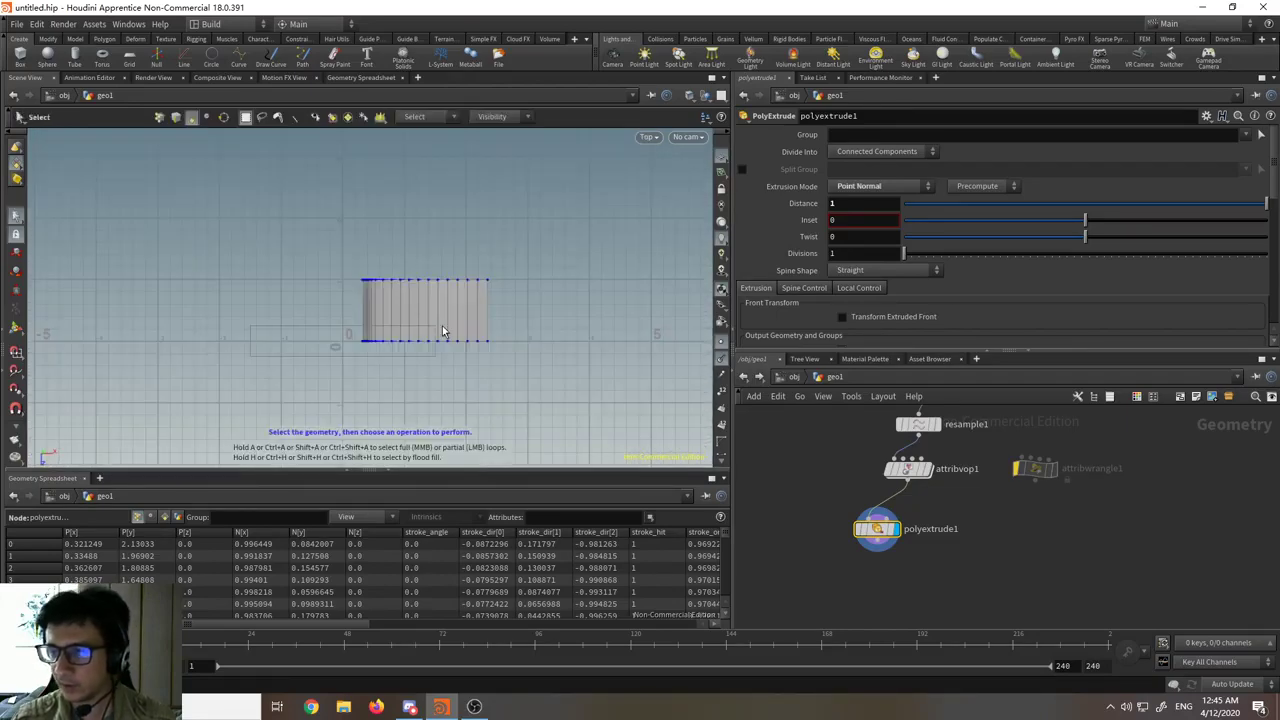
pyautogui.scroll(8, 449, 334)
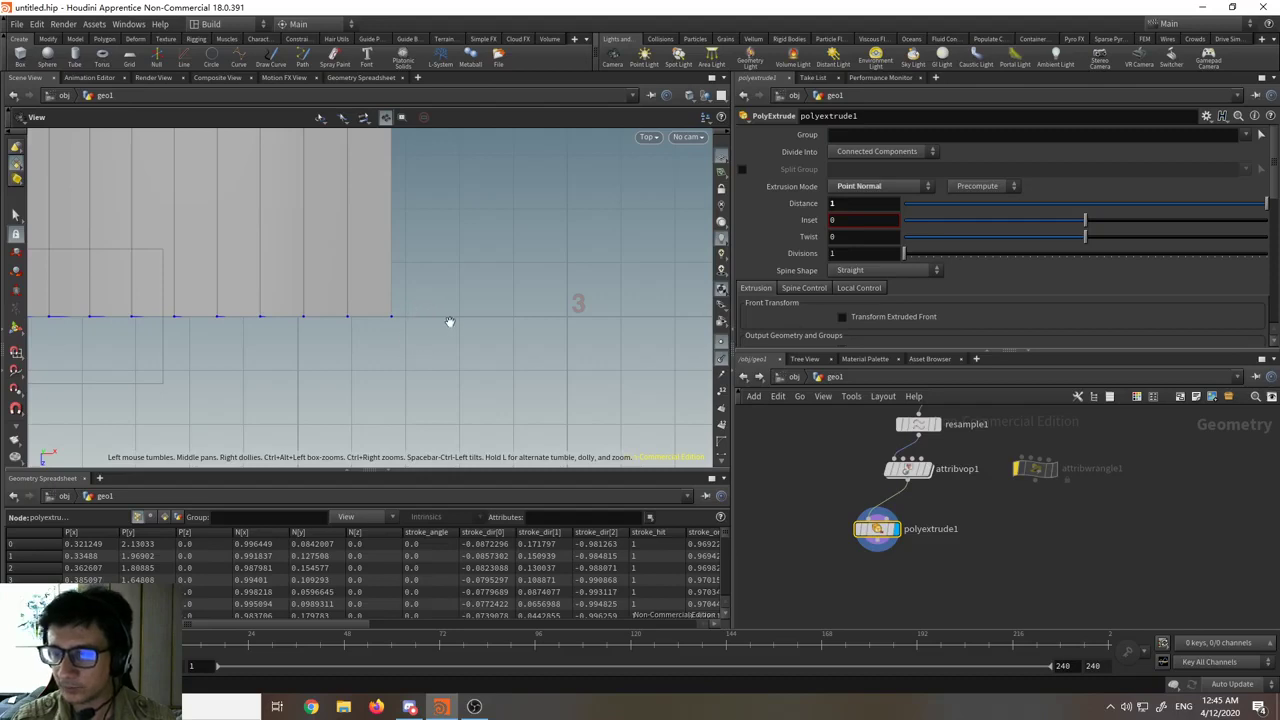
pyautogui.scroll(-6, 577, 366)
pyautogui.hotkey('space', '1')
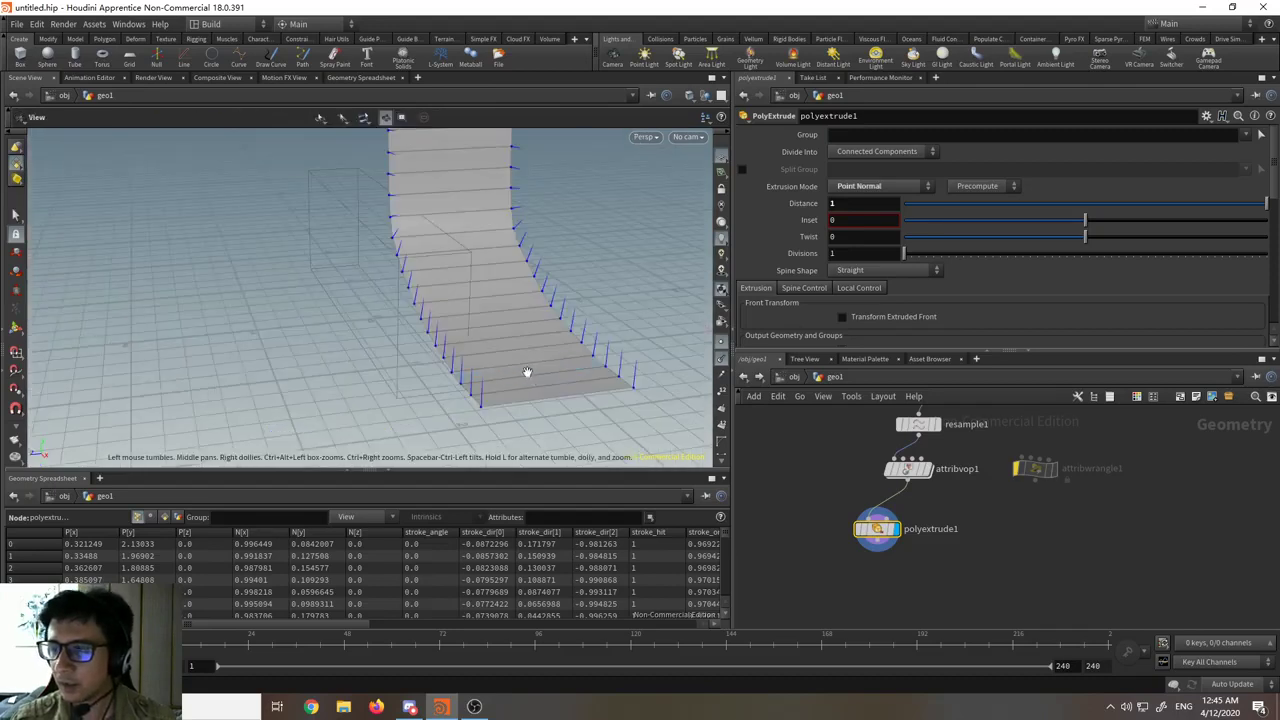
pyautogui.moveTo(527, 372); pyautogui.dragTo(602, 283)
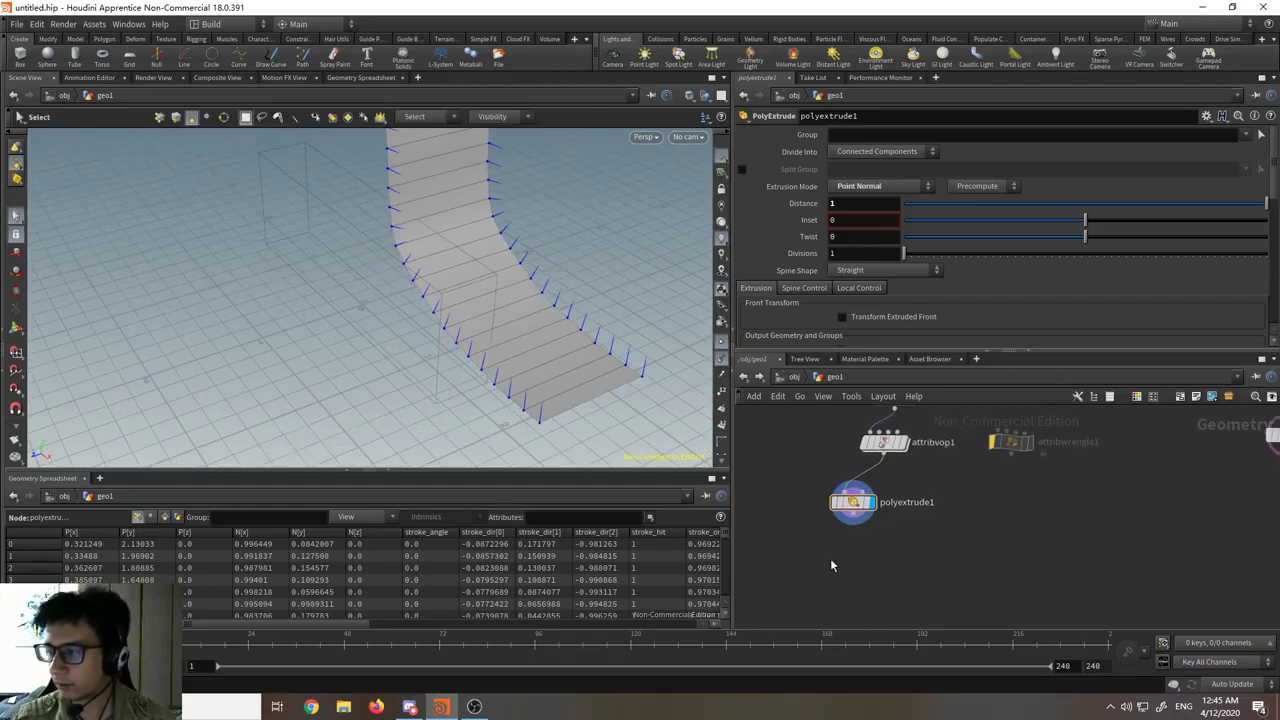
# - Add a Mirror node below polyextrude1, feed it with the extrusion's output, and display its result
pyautogui.press('Tab')
pyautogui.write('mir')
pyautogui.press('Return')
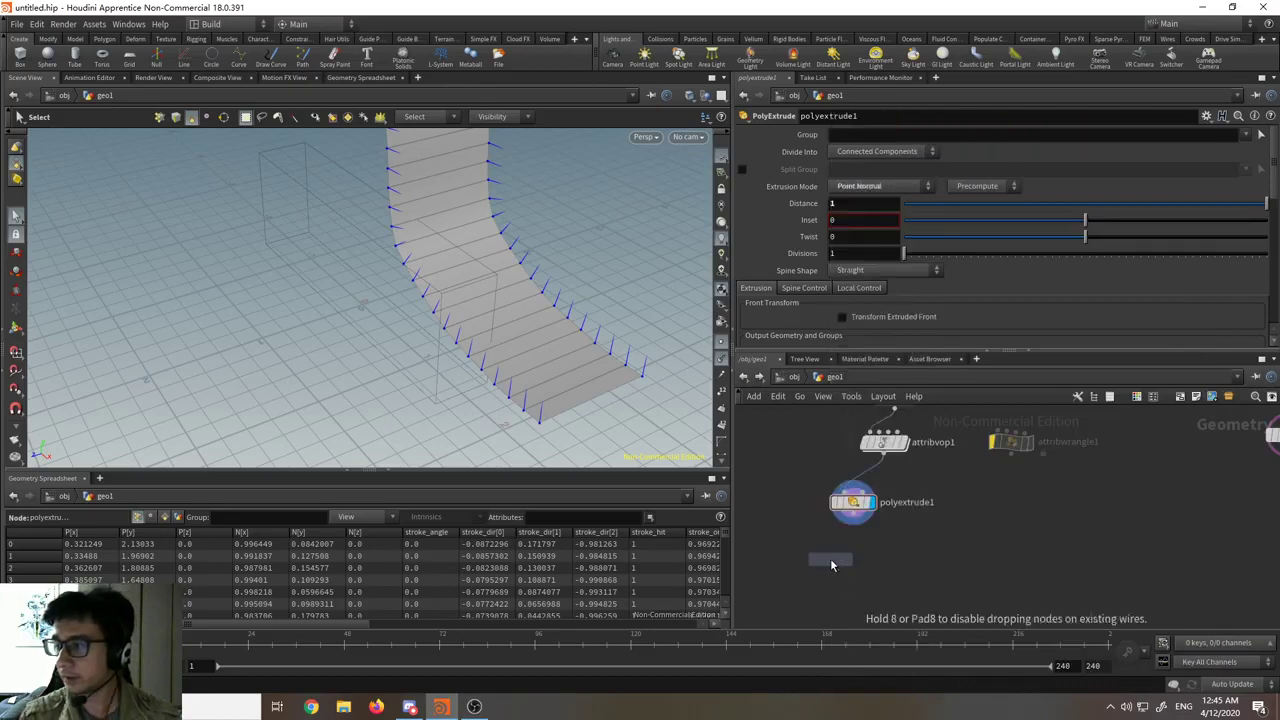
pyautogui.click(830, 566)
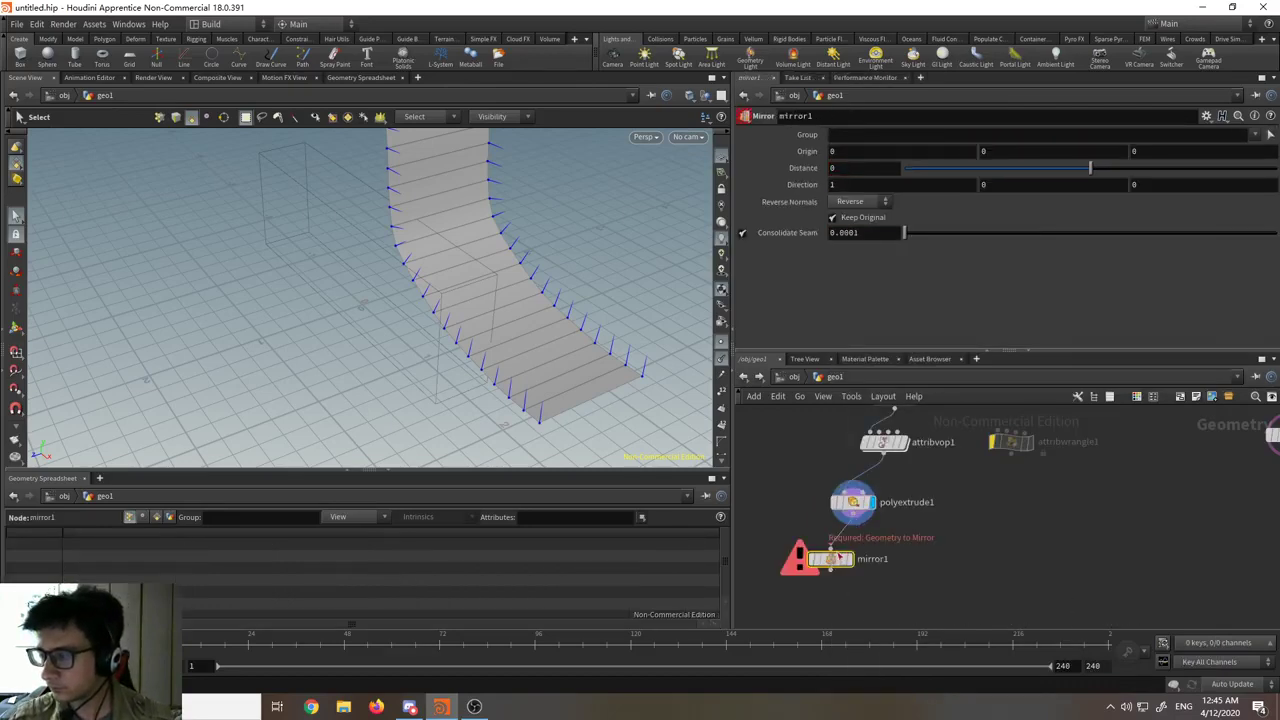
pyautogui.press('Escape')
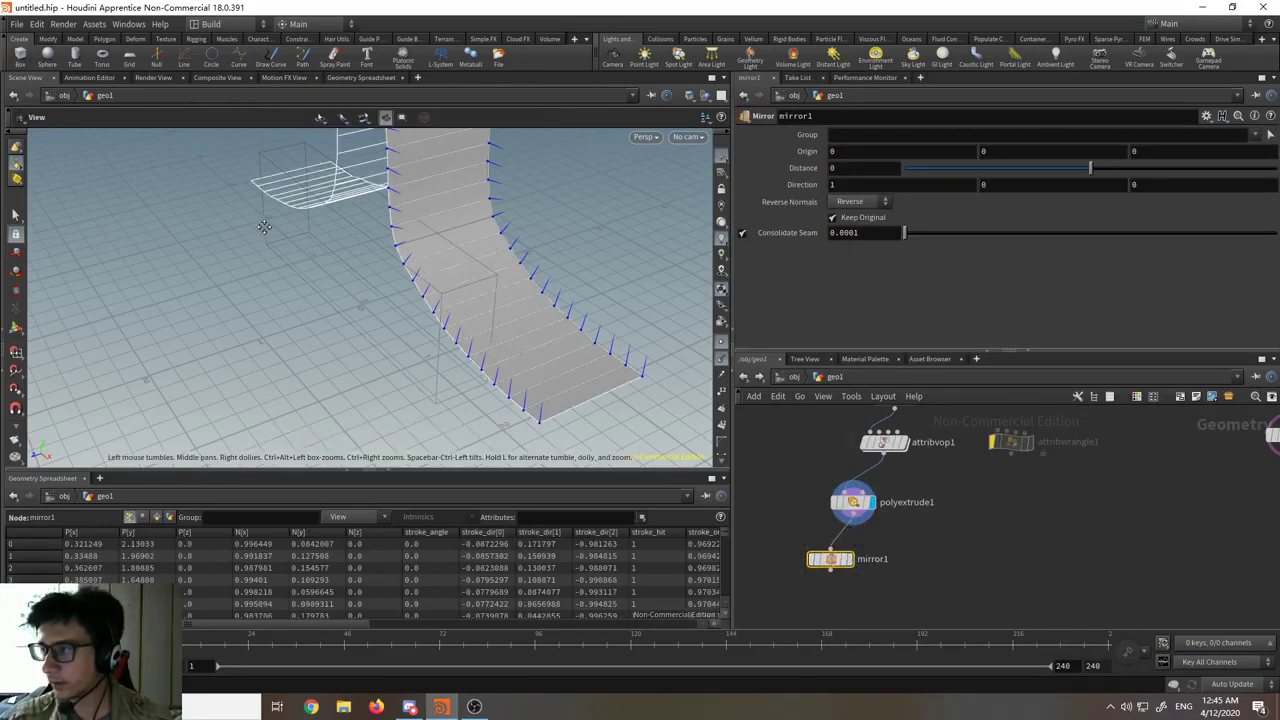
pyautogui.moveTo(263, 223); pyautogui.dragTo(548, 362)
pyautogui.press('s')
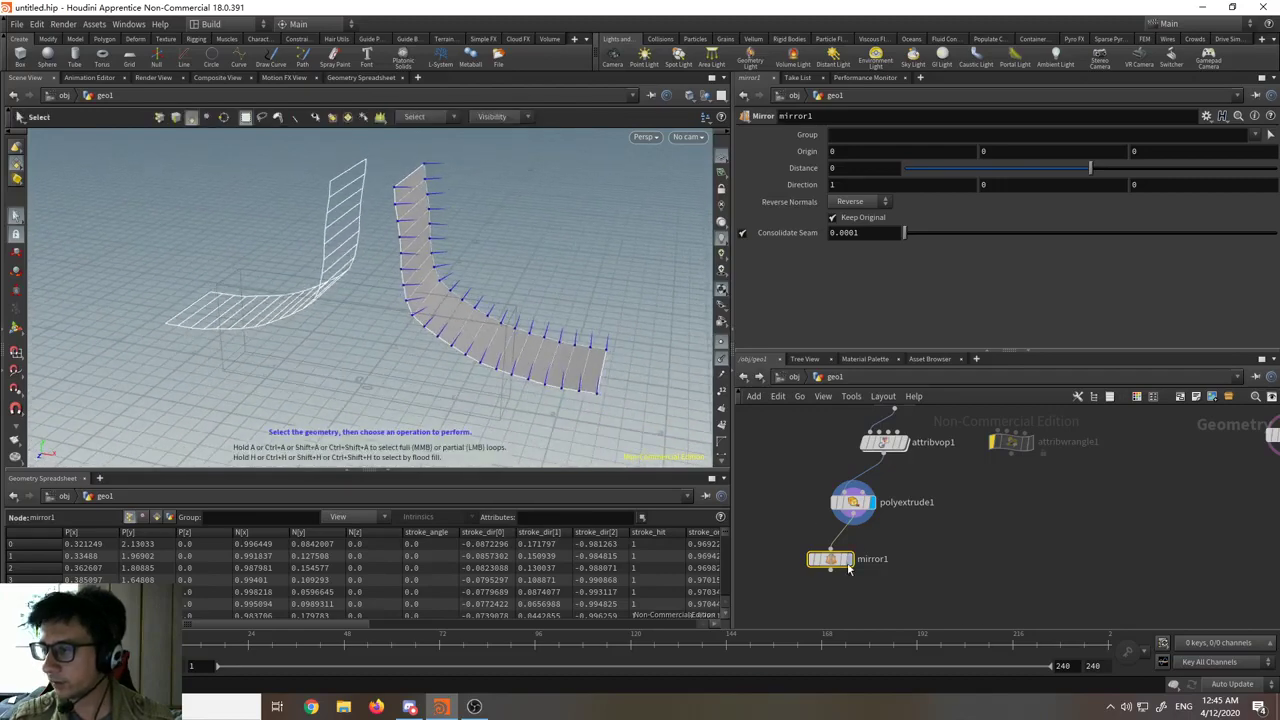
pyautogui.click(845, 562)
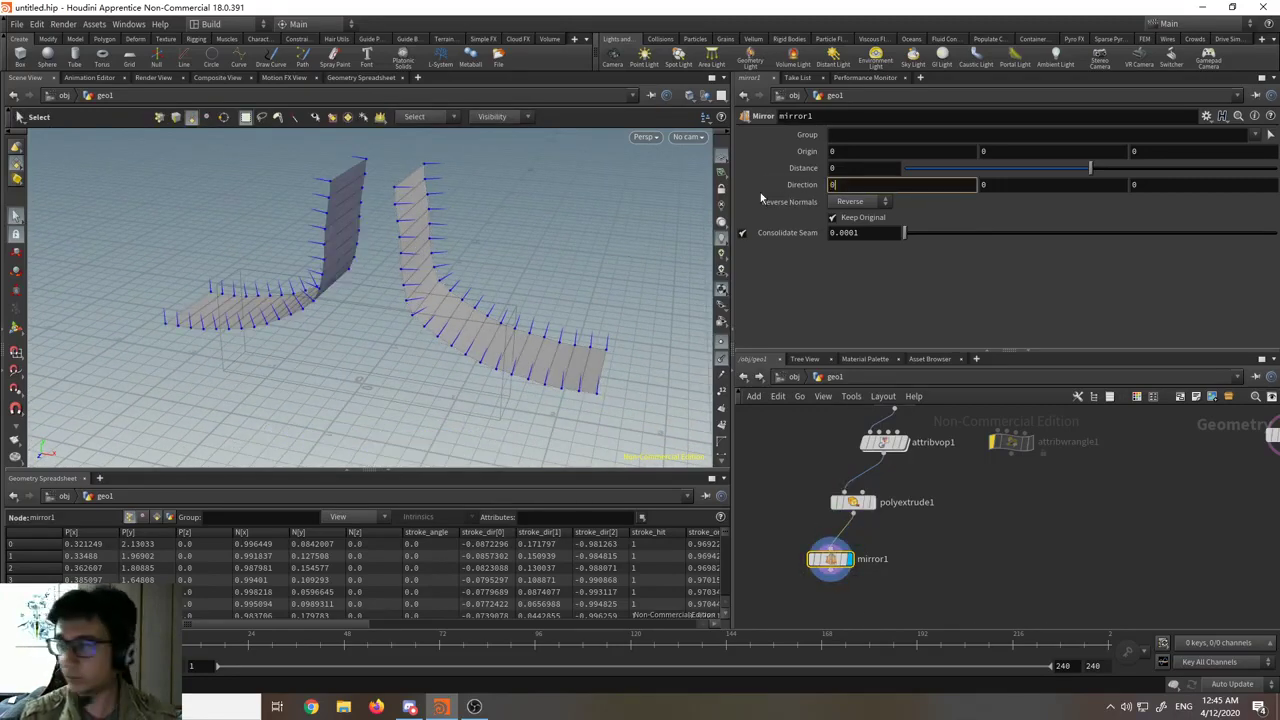
# - Set the Mirror node's direction to 0, 0, 1 so the strip mirrors along the Z axis
pyautogui.press('Tab')
pyautogui.press('Tab')
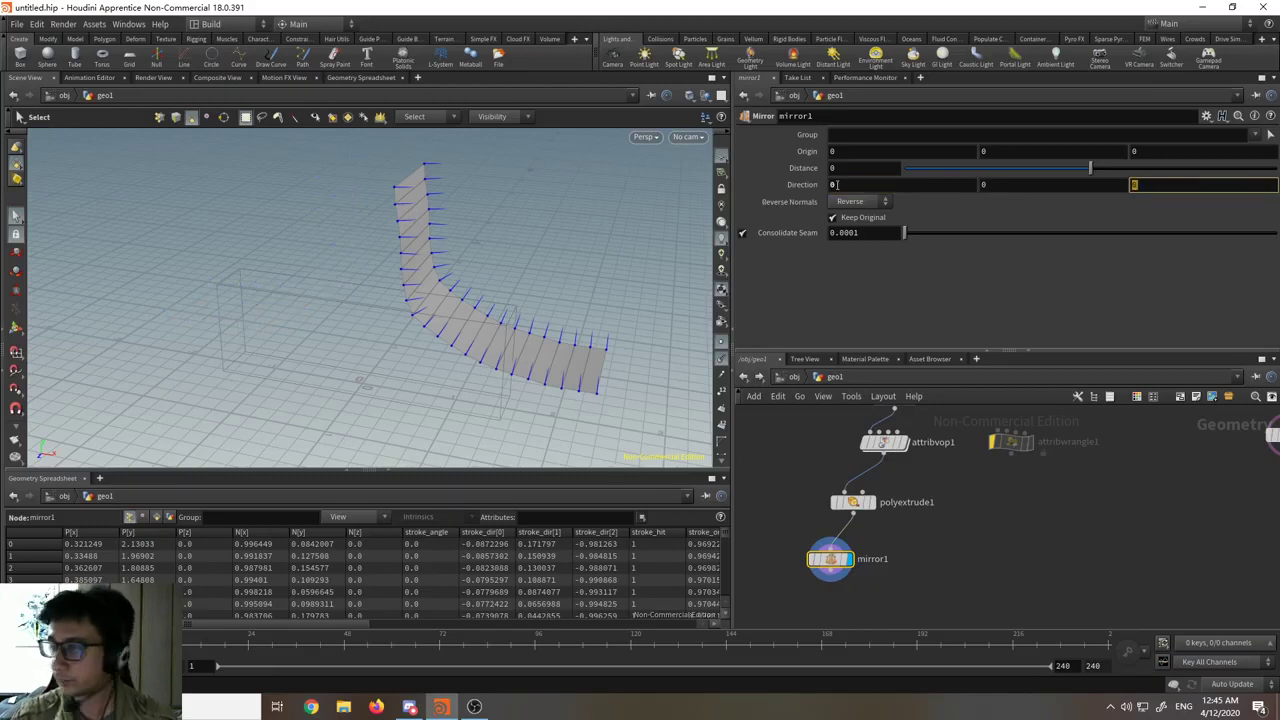
pyautogui.press('Return')
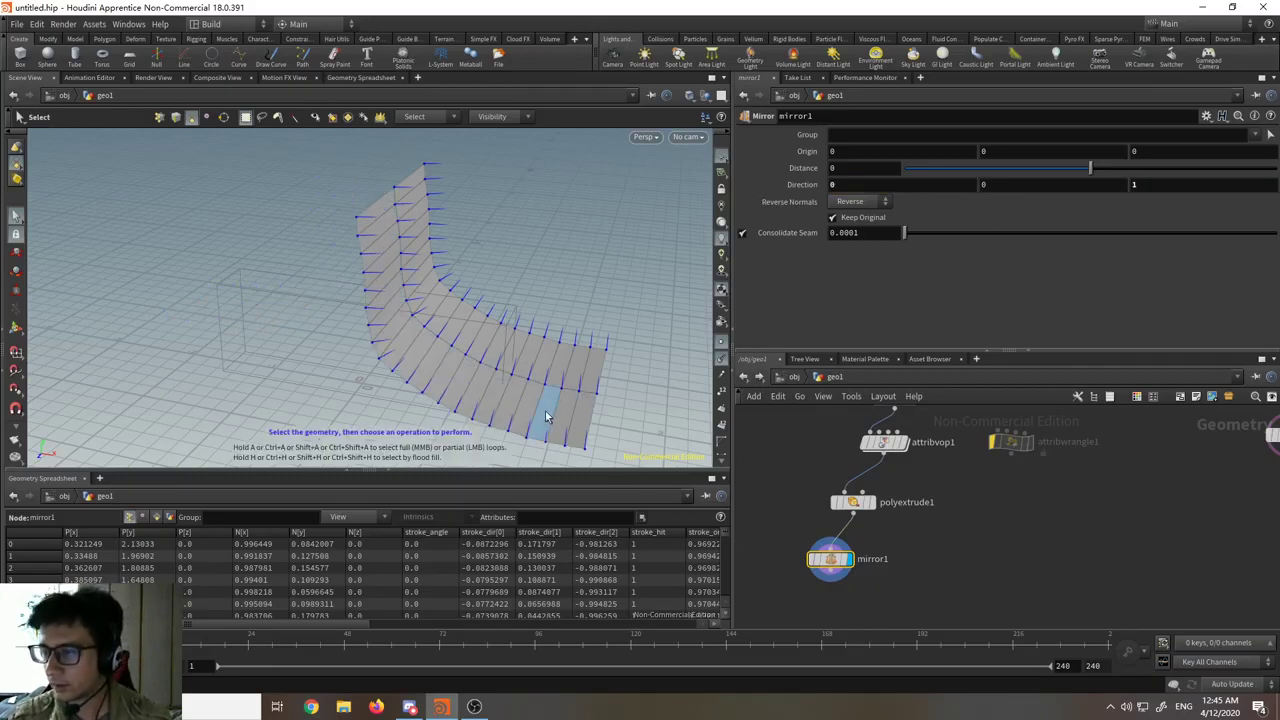
pyautogui.press('Escape')
pyautogui.moveTo(637, 286); pyautogui.dragTo(64, 290)
pyautogui.moveTo(335, 354); pyautogui.dragTo(295, 388)
# - Move mirror1 aside, then add a Transform node fed by polyextrude1 in its place and display its result
pyautogui.moveTo(856, 543); pyautogui.dragTo(982, 525, button='middle')
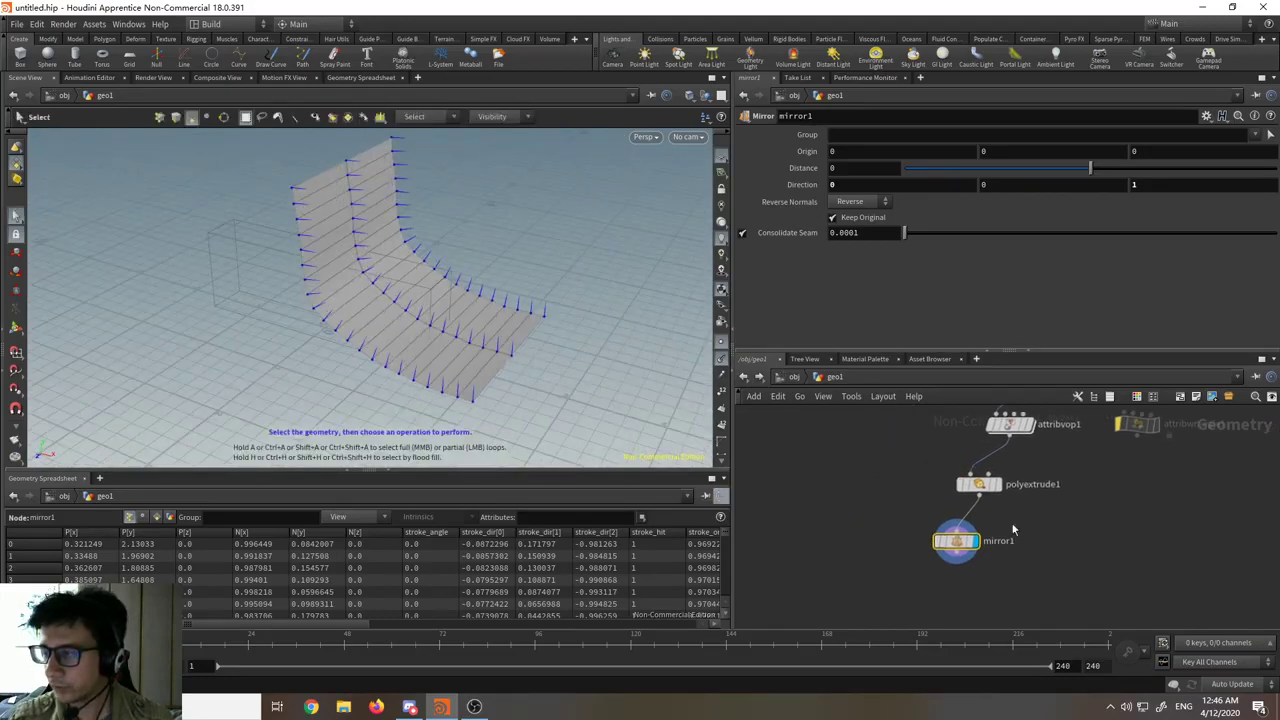
pyautogui.moveTo(956, 540); pyautogui.dragTo(867, 528)
pyautogui.press('Tab')
pyautogui.write('tran')
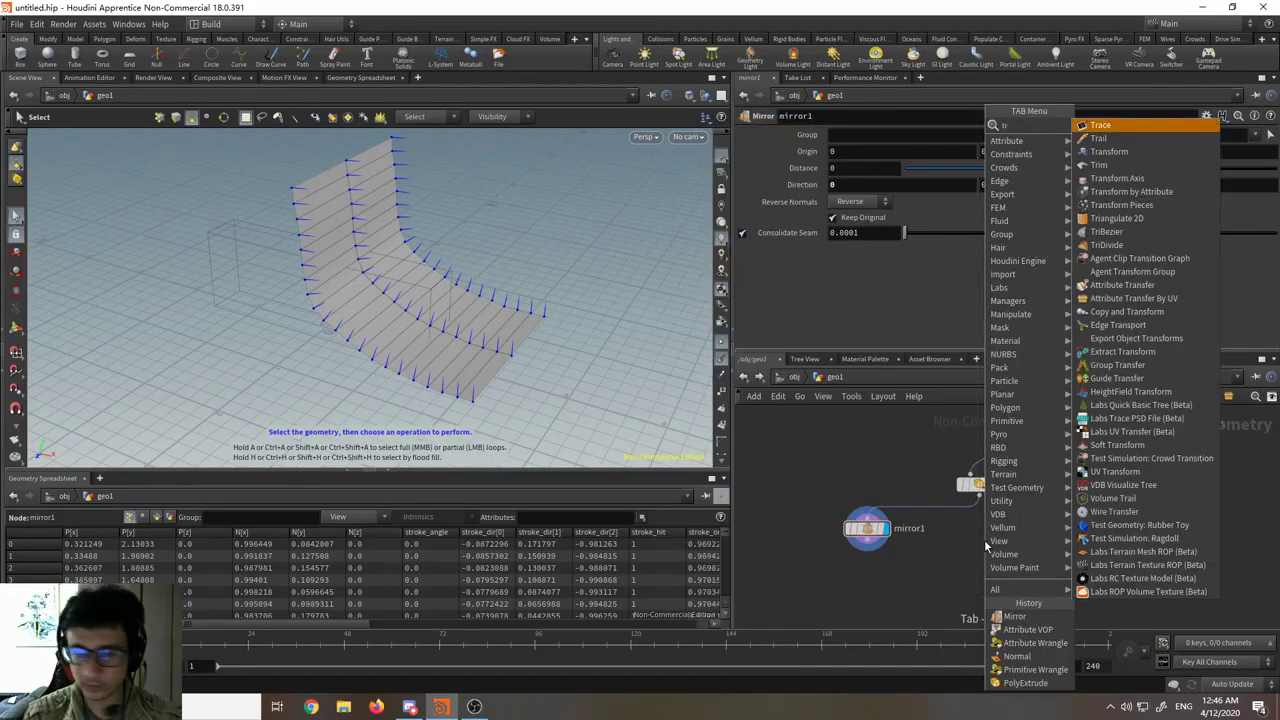
pyautogui.press('Return')
pyautogui.click(985, 545)
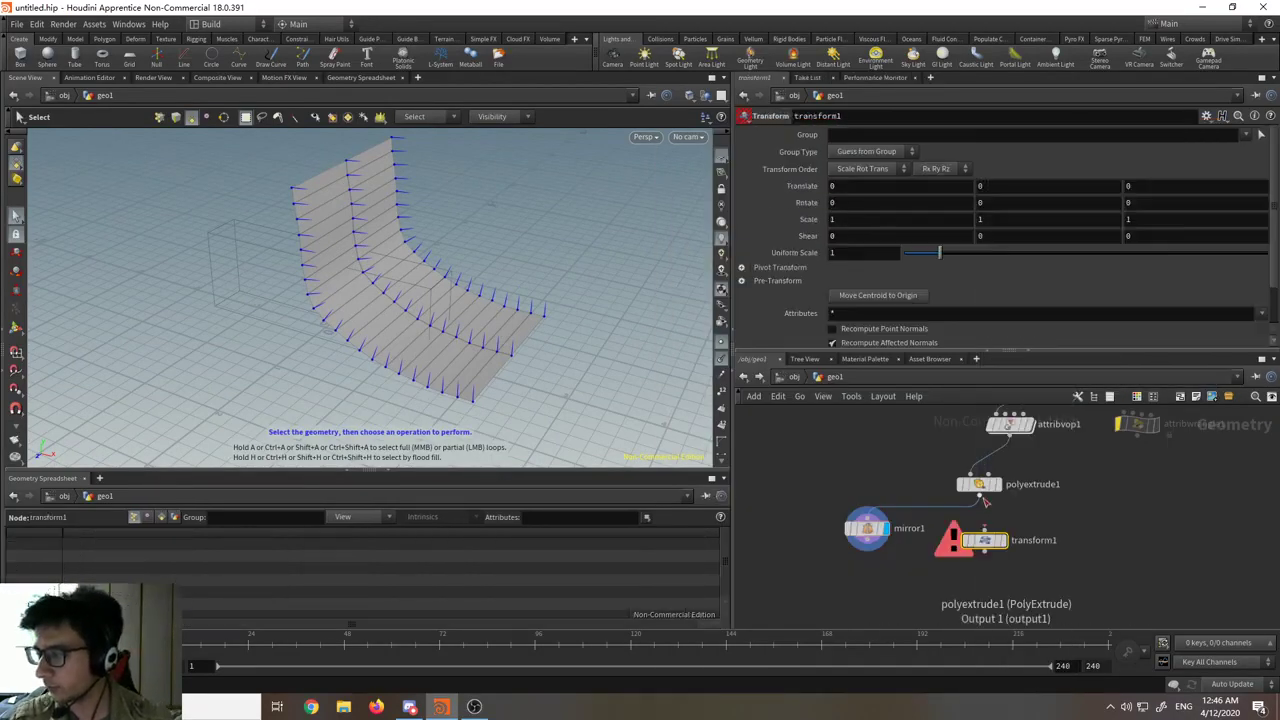
pyautogui.moveTo(979, 495); pyautogui.dragTo(985, 531)
pyautogui.click(1003, 541)
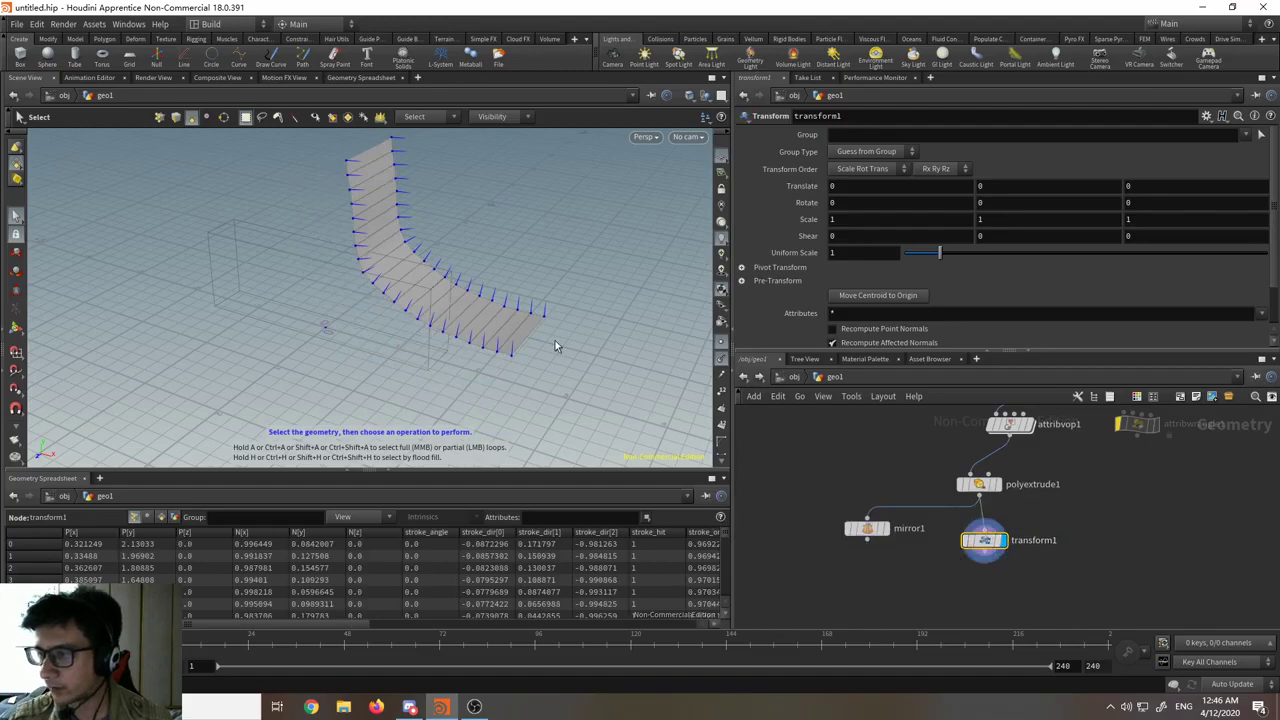
# - Set the Transform node's Z scale to 3.45 and its Z translation to 1.55 to widen and shift the strip
pyautogui.press('Escape')
pyautogui.moveTo(555, 340); pyautogui.dragTo(520, 300)
pyautogui.press('s')
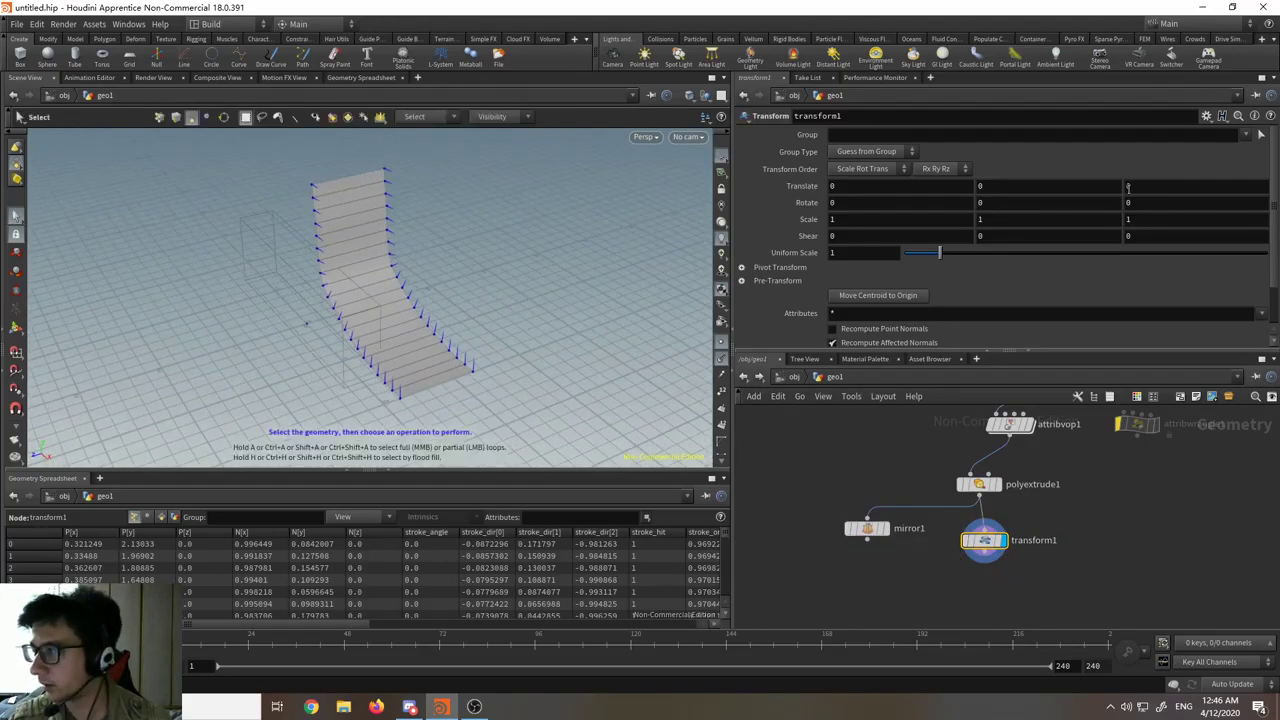
pyautogui.moveTo(1138, 217); pyautogui.dragTo(1266, 231, button='middle')
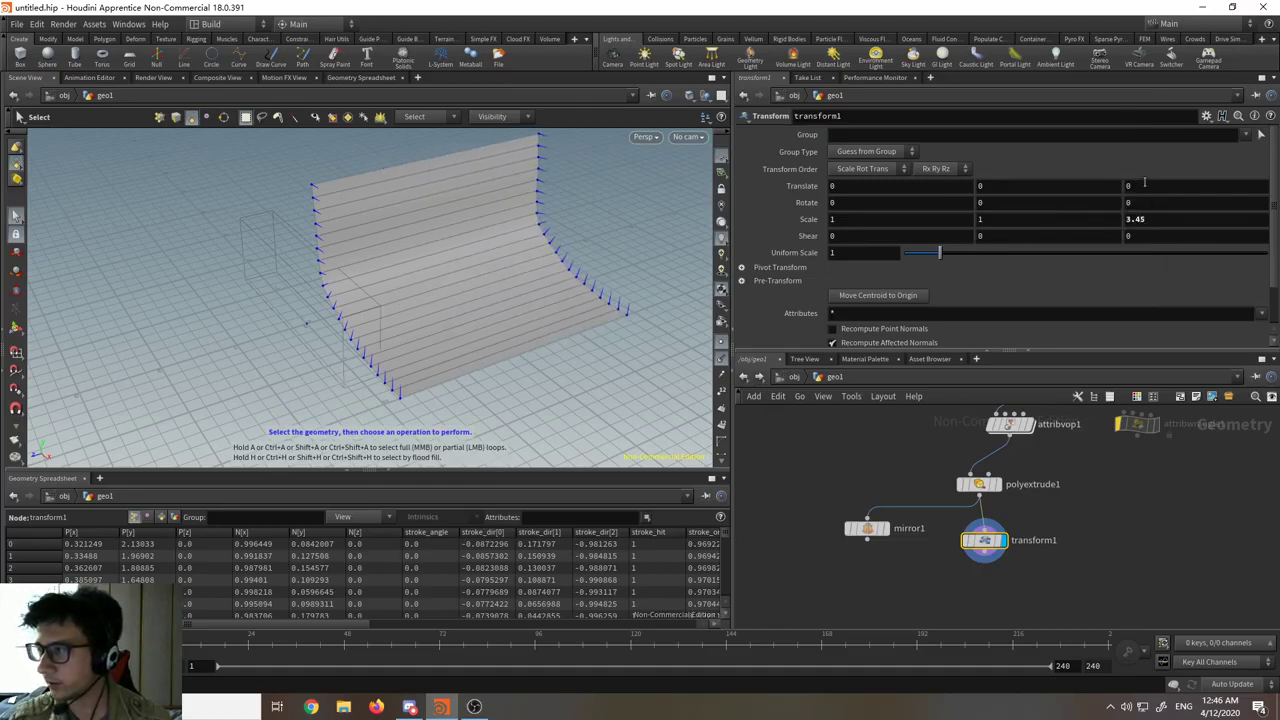
pyautogui.moveTo(1144, 182); pyautogui.dragTo(1155, 233, button='middle')
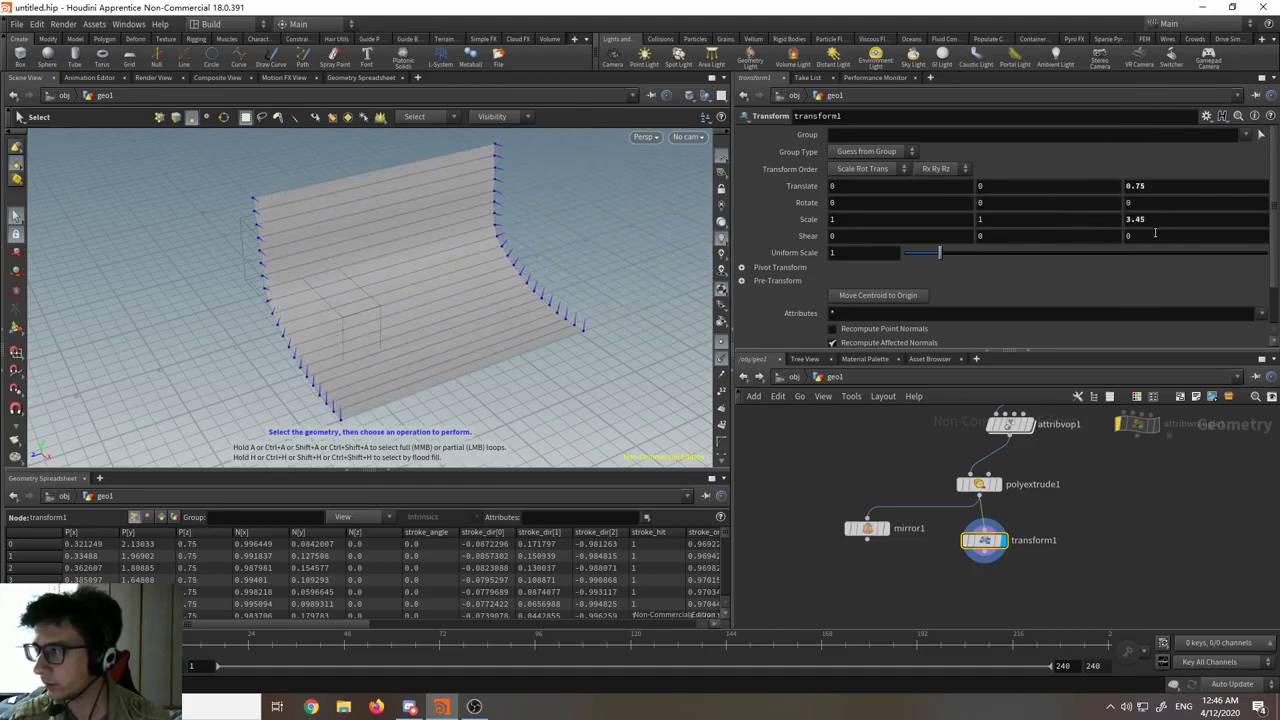
pyautogui.moveTo(1141, 186); pyautogui.dragTo(1200, 171, button='middle')
pyautogui.keyDown('alt'); pyautogui.moveTo(497, 312); pyautogui.dragTo(437, 266); pyautogui.keyUp('alt')
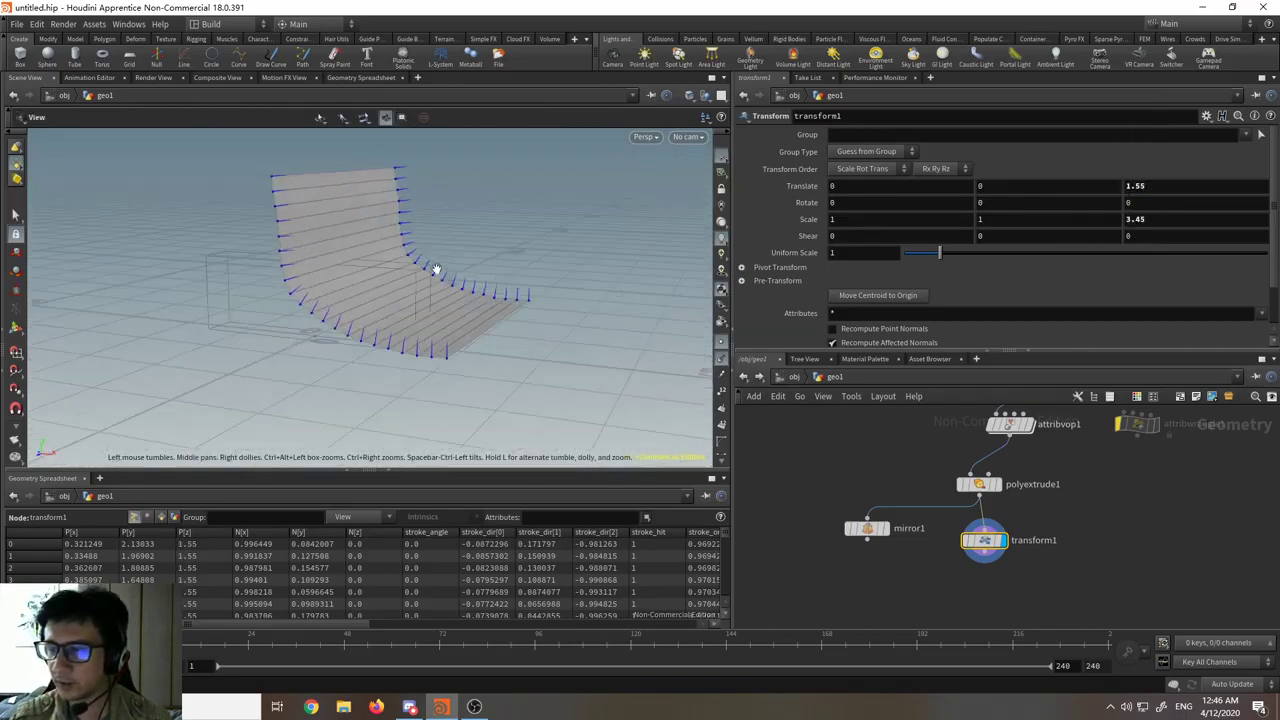
# - Delete the transform1 node, display mirror1 again, and move mirror1 back closer beneath polyextrude1
pyautogui.moveTo(993, 548)
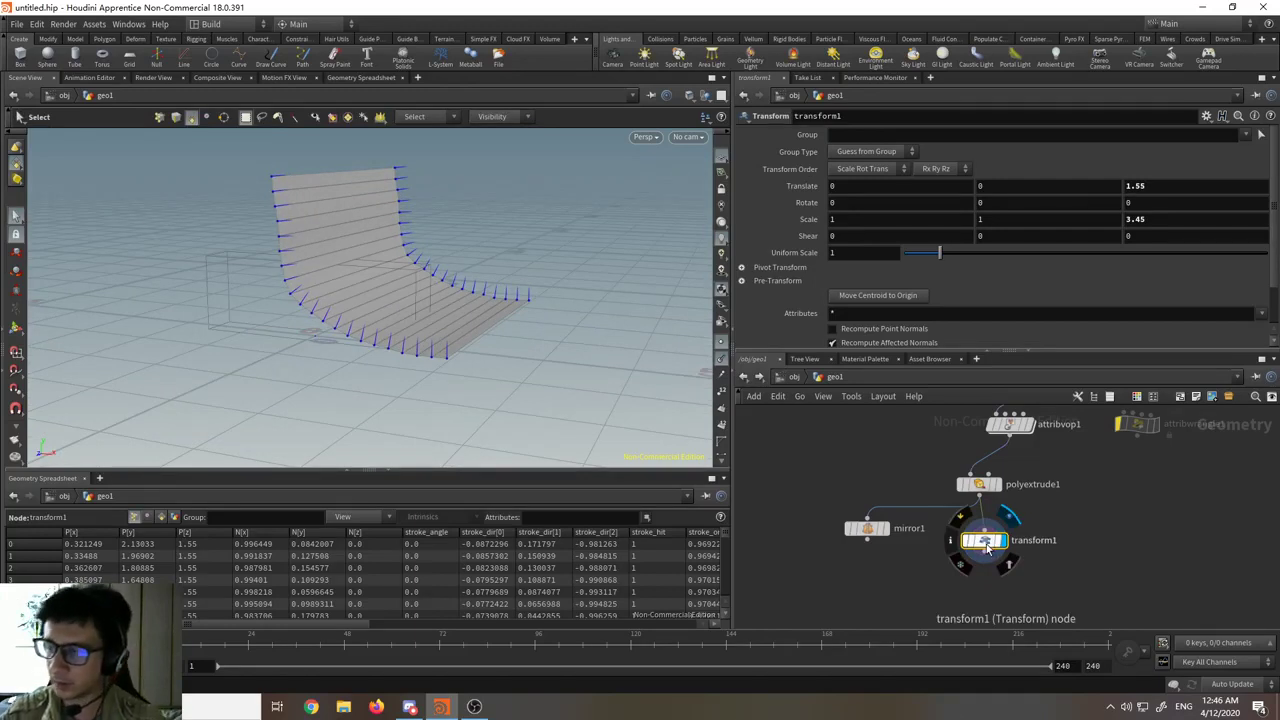
pyautogui.click(989, 545)
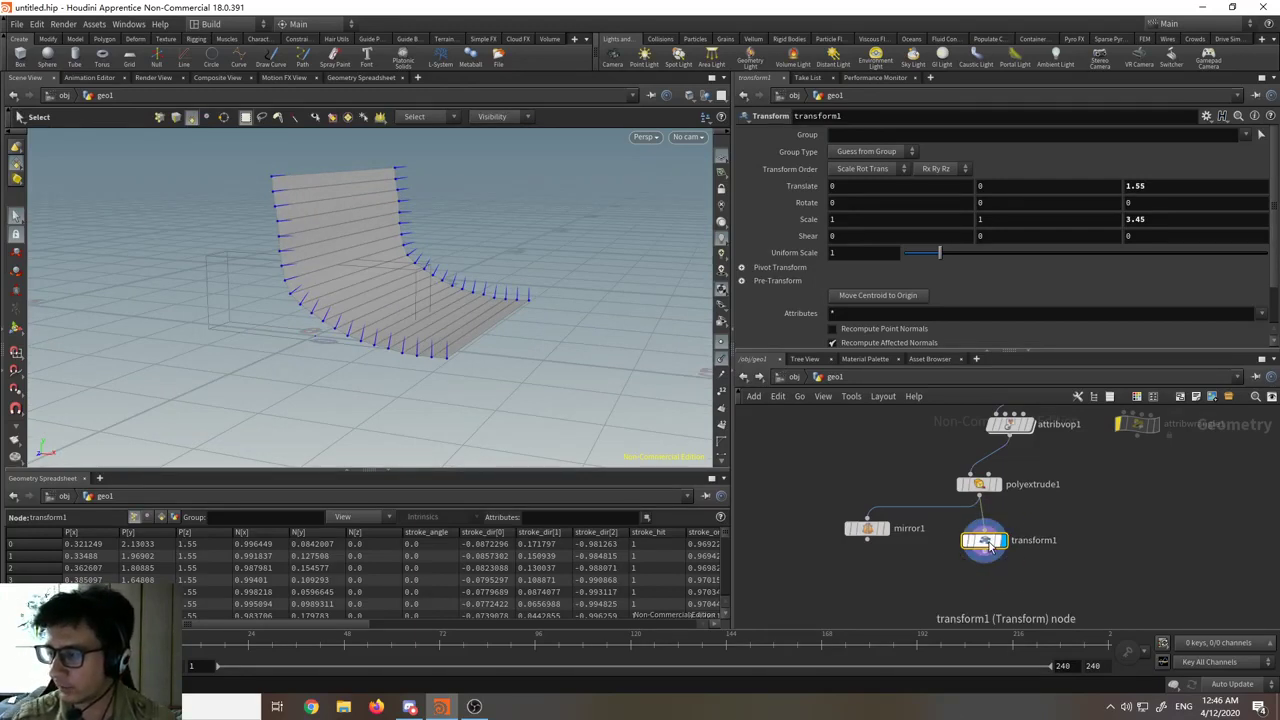
pyautogui.moveTo(986, 543)
pyautogui.press('Delete')
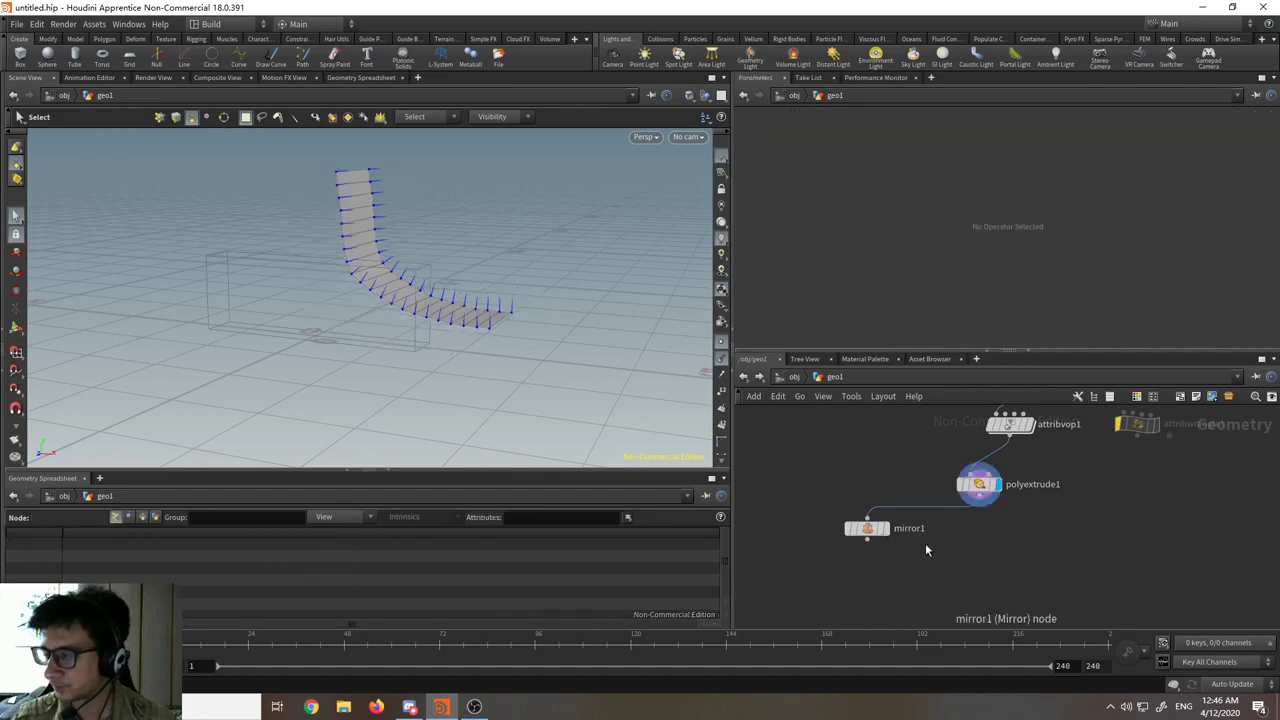
pyautogui.click(866, 528)
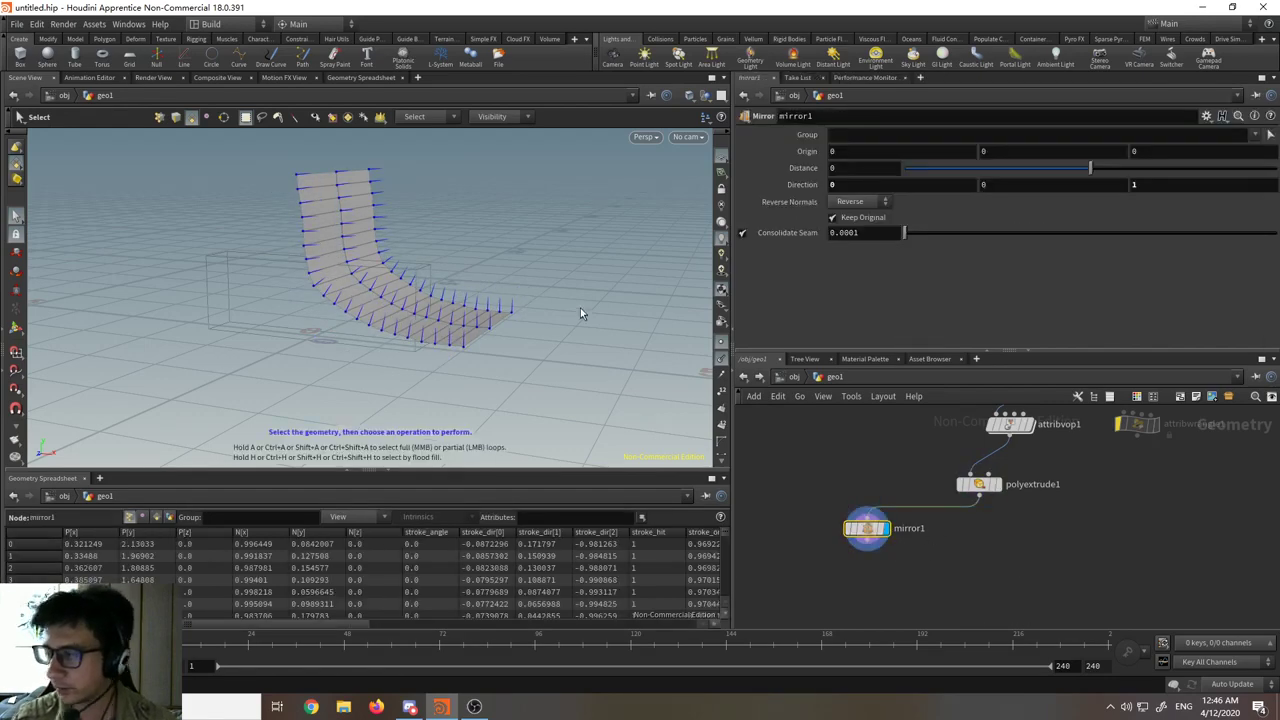
pyautogui.scroll(1, 1118, 480)
pyautogui.moveTo(1086, 546); pyautogui.dragTo(1066, 568, button='middle')
pyautogui.scroll(-2, 1040, 566)
pyautogui.moveTo(862, 566); pyautogui.dragTo(924, 573)
pyautogui.keyDown('alt'); pyautogui.moveTo(500, 285); pyautogui.dragTo(556, 232); pyautogui.keyUp('alt')
pyautogui.moveTo(528, 280)
pyautogui.mouseDown()
pyautogui.moveTo(508, 240)
pyautogui.moveTo(380, 291)
pyautogui.moveTo(680, 280)
pyautogui.moveTo(508, 278)
pyautogui.mouseUp()
pyautogui.press('s')
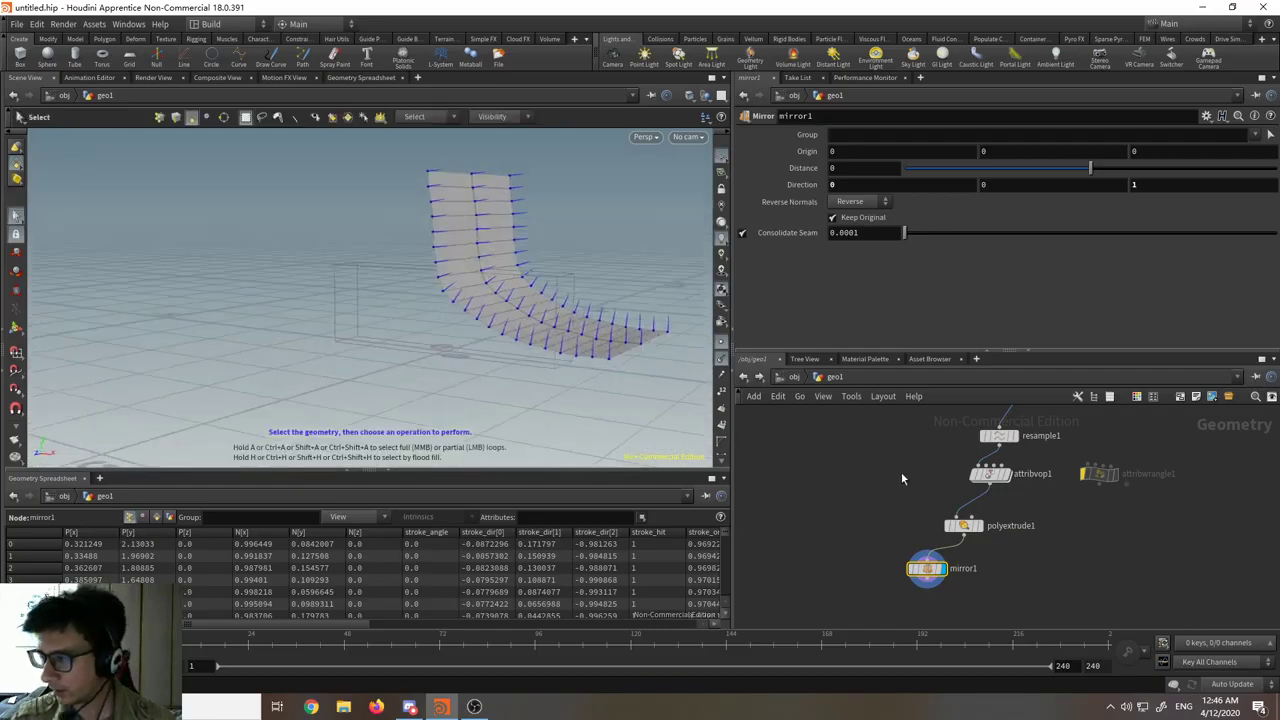
# - Draw two additional curved strokes on the XY plane with drawcurve1 to test the strip setup on other shapes
pyautogui.scroll(-3, 890, 505)
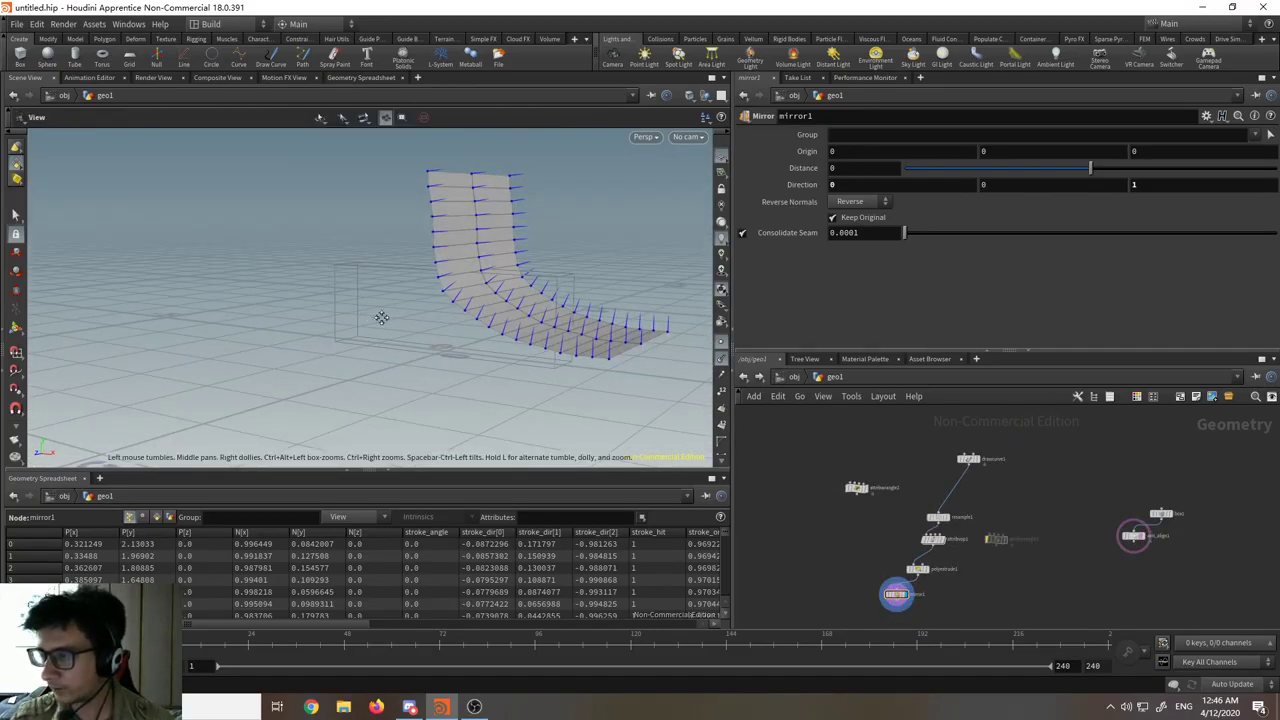
pyautogui.keyDown('alt'); pyautogui.moveTo(382, 317); pyautogui.dragTo(578, 349); pyautogui.keyUp('alt')
pyautogui.scroll(3, 968, 454)
pyautogui.click(967, 466)
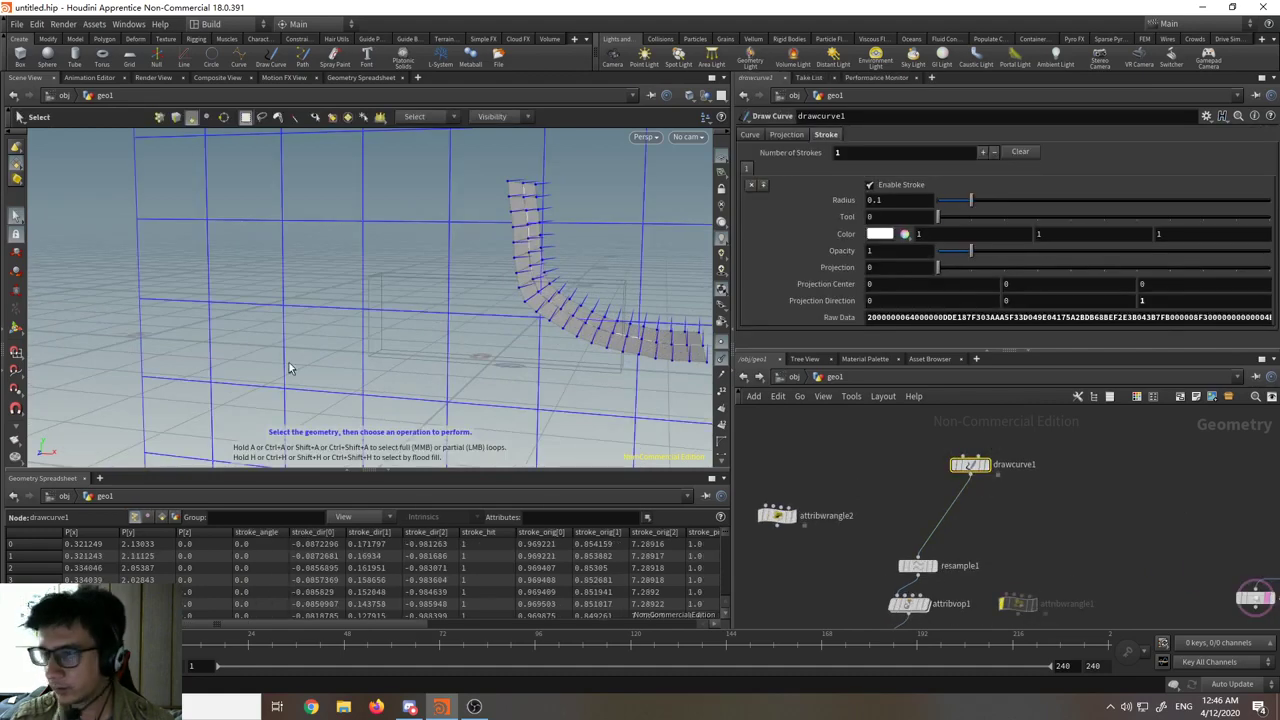
pyautogui.click(14, 330)
pyautogui.moveTo(337, 311)
pyautogui.keyDown('alt'); pyautogui.mouseDown()
pyautogui.moveTo(403, 321)
pyautogui.moveTo(445, 310)
pyautogui.mouseUp(); pyautogui.keyUp('alt')
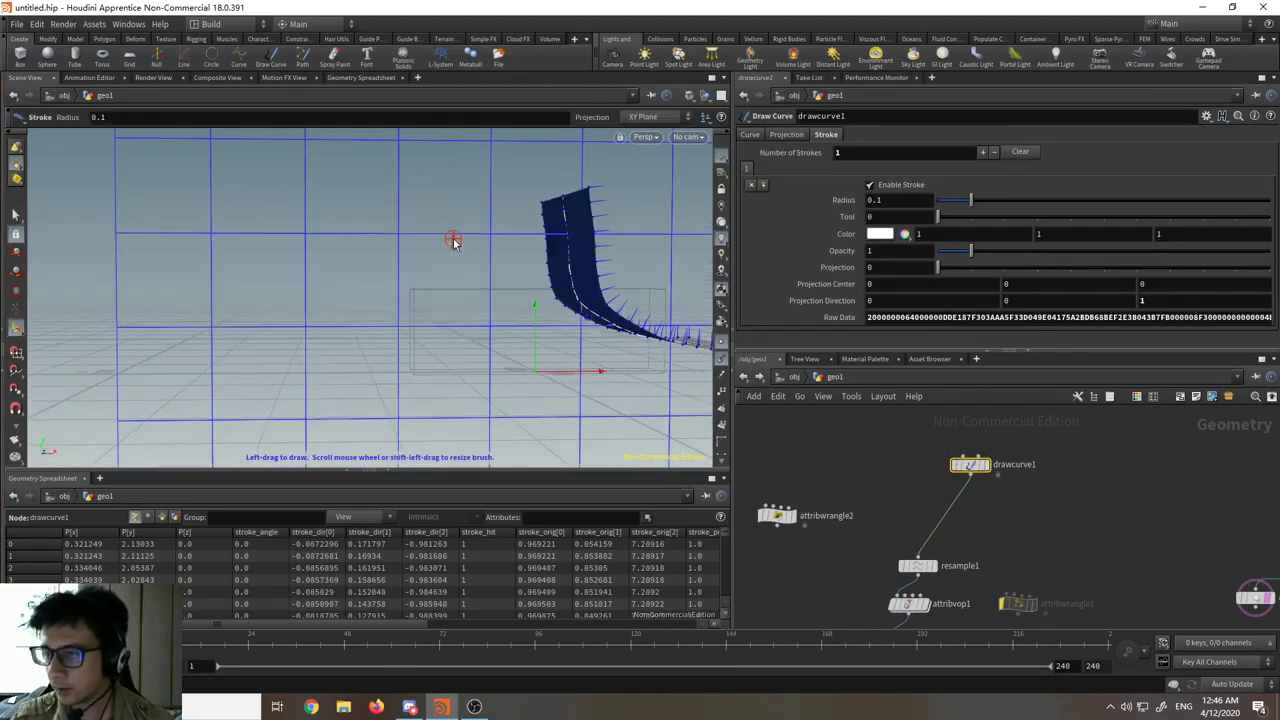
pyautogui.moveTo(457, 239); pyautogui.dragTo(434, 330)
pyautogui.moveTo(361, 349); pyautogui.dragTo(344, 347)
pyautogui.moveTo(474, 371)
pyautogui.keyDown('alt'); pyautogui.mouseDown()
pyautogui.moveTo(420, 389)
pyautogui.moveTo(529, 400)
pyautogui.moveTo(334, 360)
pyautogui.moveTo(411, 378)
pyautogui.moveTo(470, 365)
pyautogui.moveTo(390, 340)
pyautogui.mouseUp(); pyautogui.keyUp('alt')
pyautogui.press('Return')
pyautogui.moveTo(396, 266)
pyautogui.mouseDown()
pyautogui.moveTo(449, 317)
pyautogui.moveTo(454, 255)
pyautogui.mouseUp()
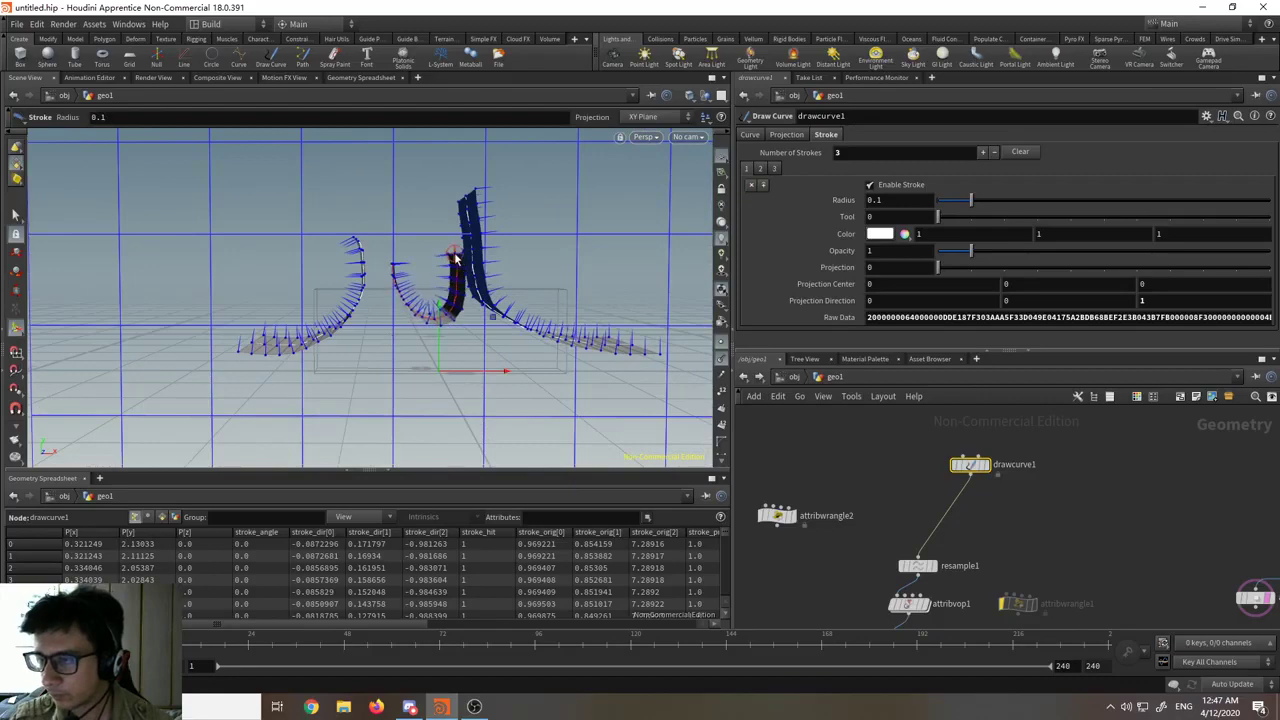
pyautogui.moveTo(452, 318)
pyautogui.keyDown('alt'); pyautogui.mouseDown()
pyautogui.moveTo(397, 386)
pyautogui.moveTo(417, 365)
pyautogui.mouseUp(); pyautogui.keyUp('alt')
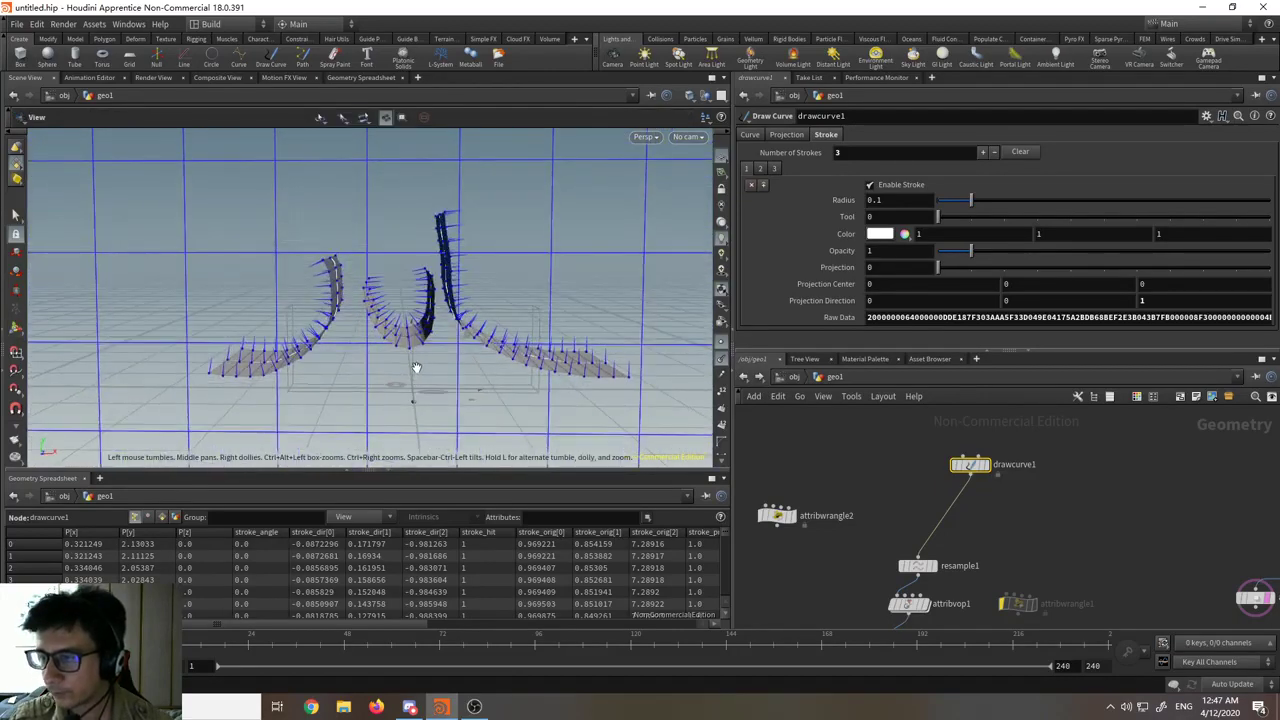
# - Reduce drawcurve1's number of strokes to 1, then select mirror1 and return to the Select tool
pyautogui.press('Return')
pyautogui.click(994, 153)
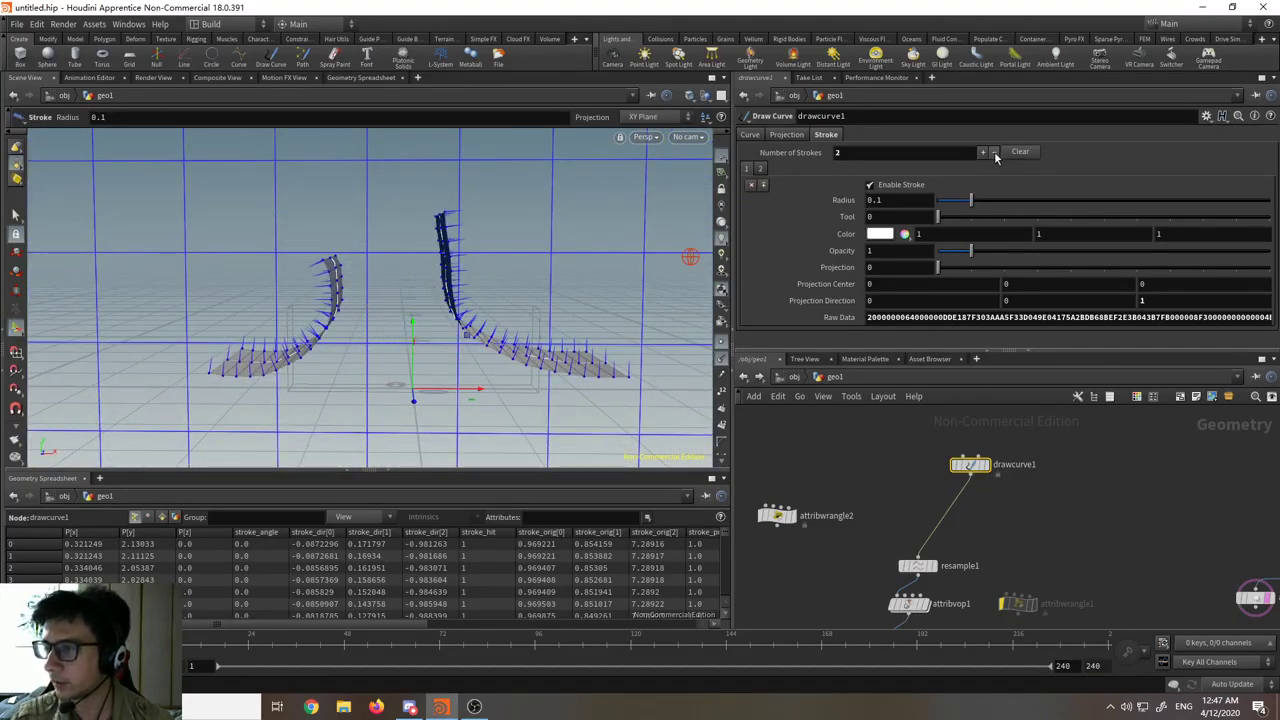
pyautogui.click(994, 153)
pyautogui.moveTo(488, 331)
pyautogui.keyDown('alt'); pyautogui.mouseDown()
pyautogui.moveTo(406, 314)
pyautogui.moveTo(435, 333)
pyautogui.moveTo(520, 320)
pyautogui.mouseUp(); pyautogui.keyUp('alt')
pyautogui.moveTo(1013, 615); pyautogui.dragTo(1003, 500, button='middle')
pyautogui.scroll(-2, 1003, 500)
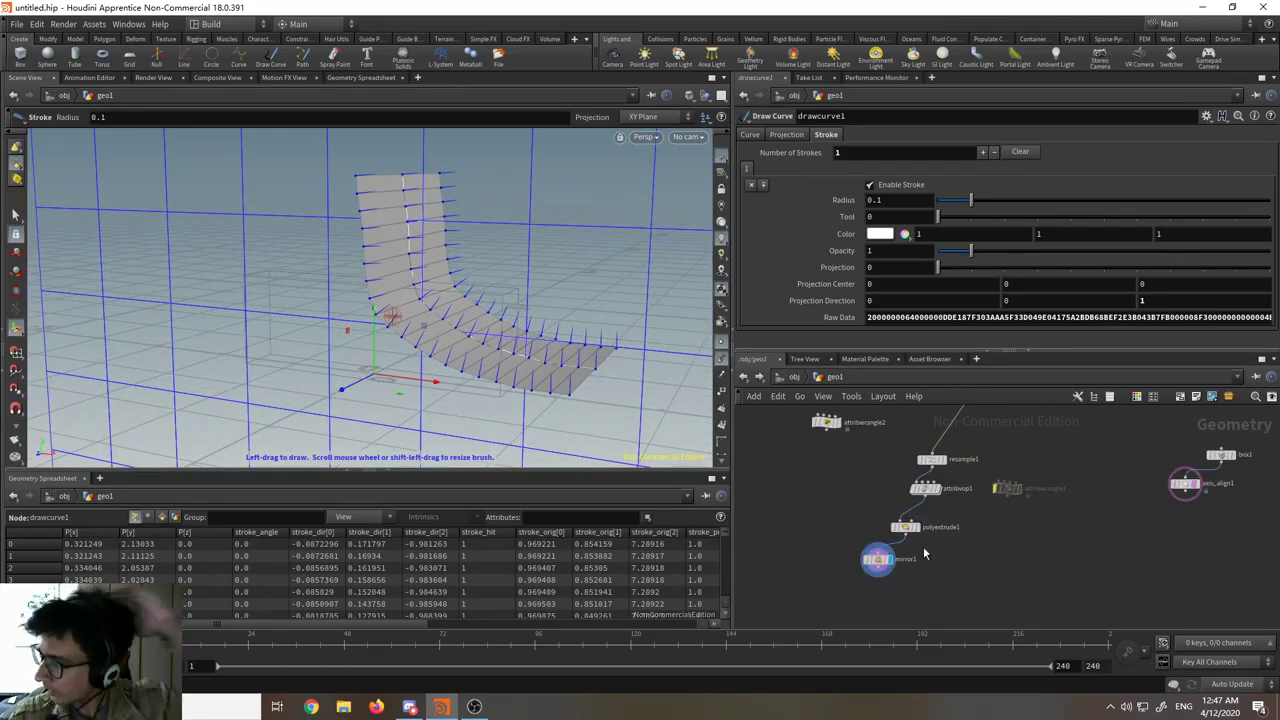
pyautogui.scroll(3, 860, 555)
pyautogui.click(863, 563)
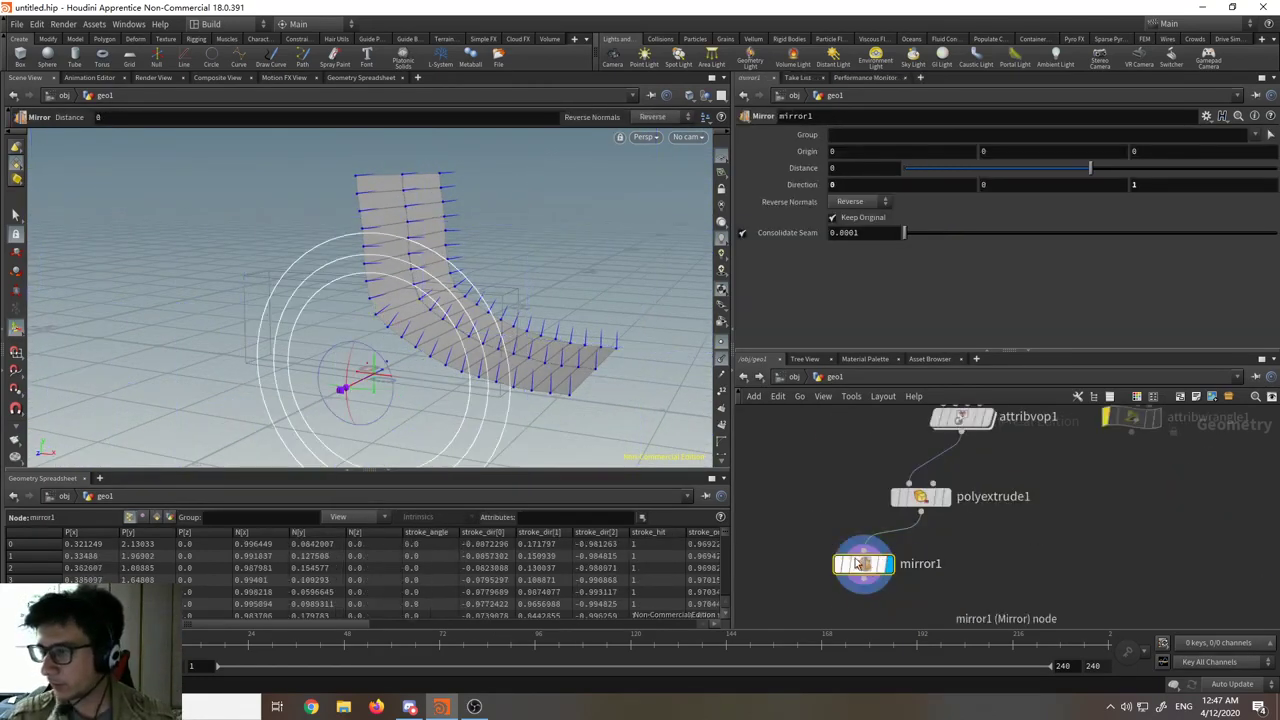
pyautogui.click(16, 216)
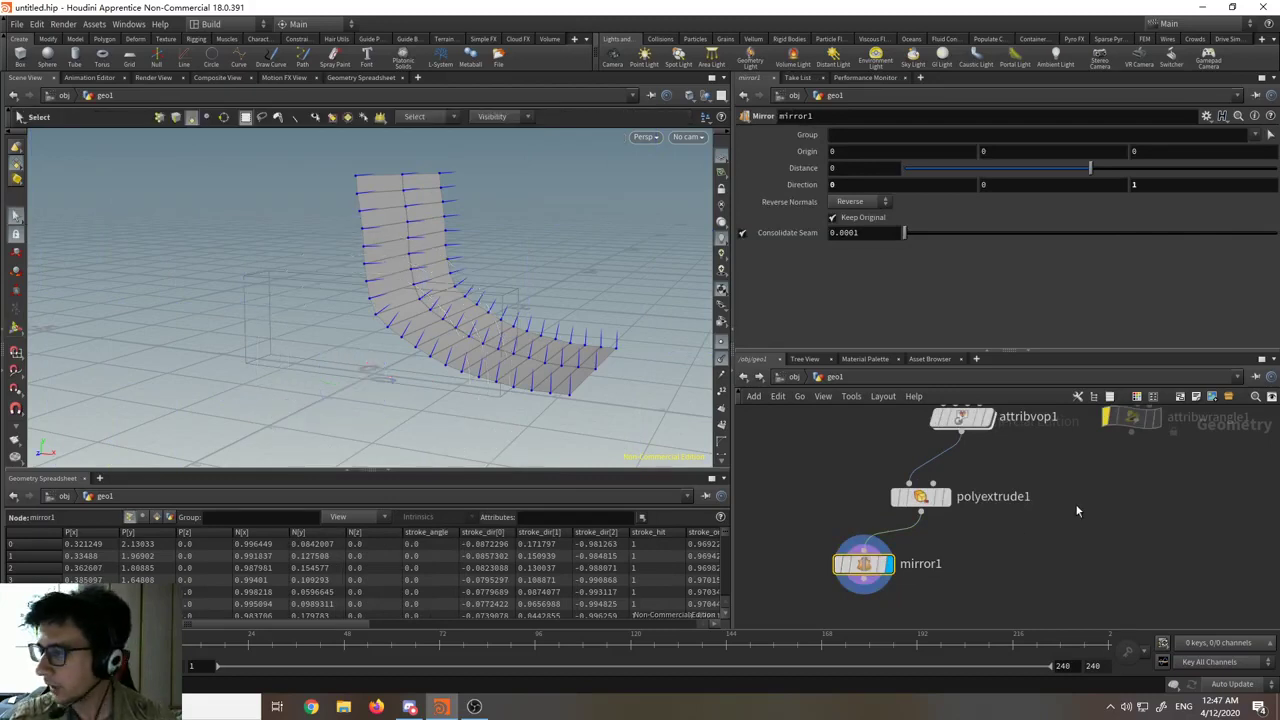
# - Delete the unused attribwrangle1 and attribwrangle2 nodes, and move box1 with axis_align1 to the other side of the curve chain
pyautogui.scroll(-3, 977, 546)
pyautogui.click(1006, 504)
pyautogui.scroll(-2, 1068, 491)
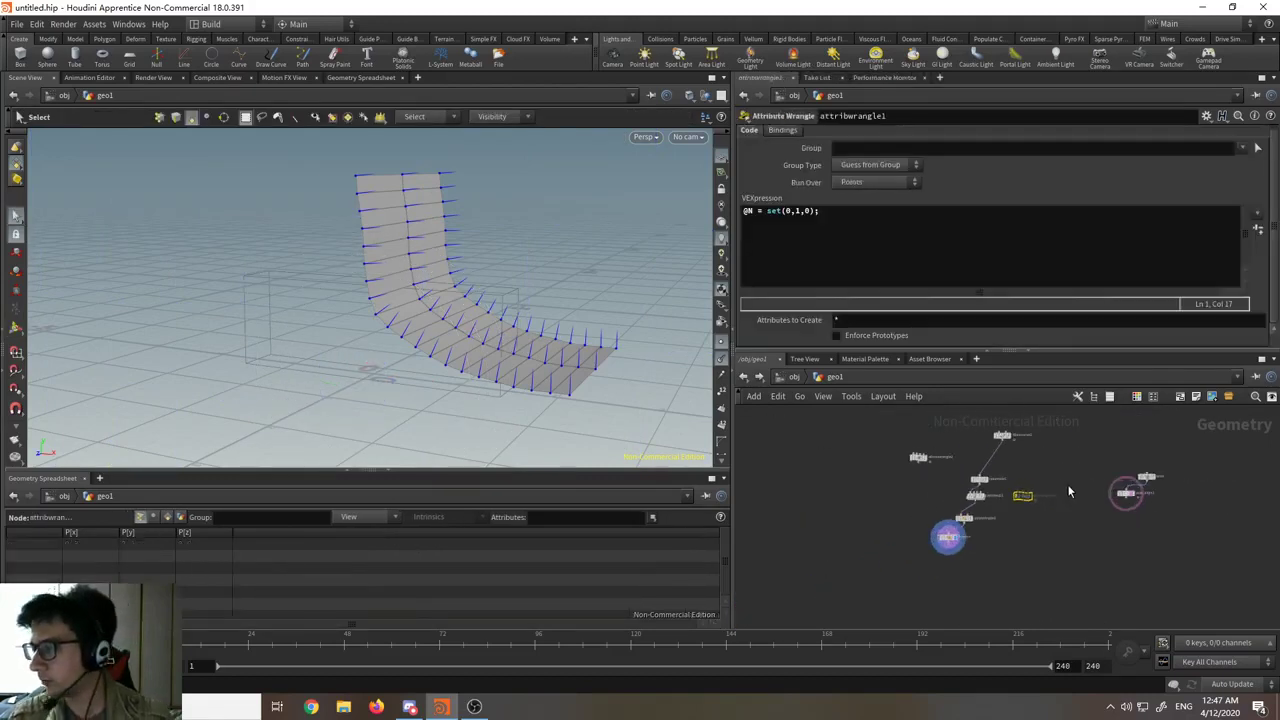
pyautogui.press('Delete')
pyautogui.moveTo(1107, 451); pyautogui.dragTo(900, 492)
pyautogui.scroll(2, 900, 492)
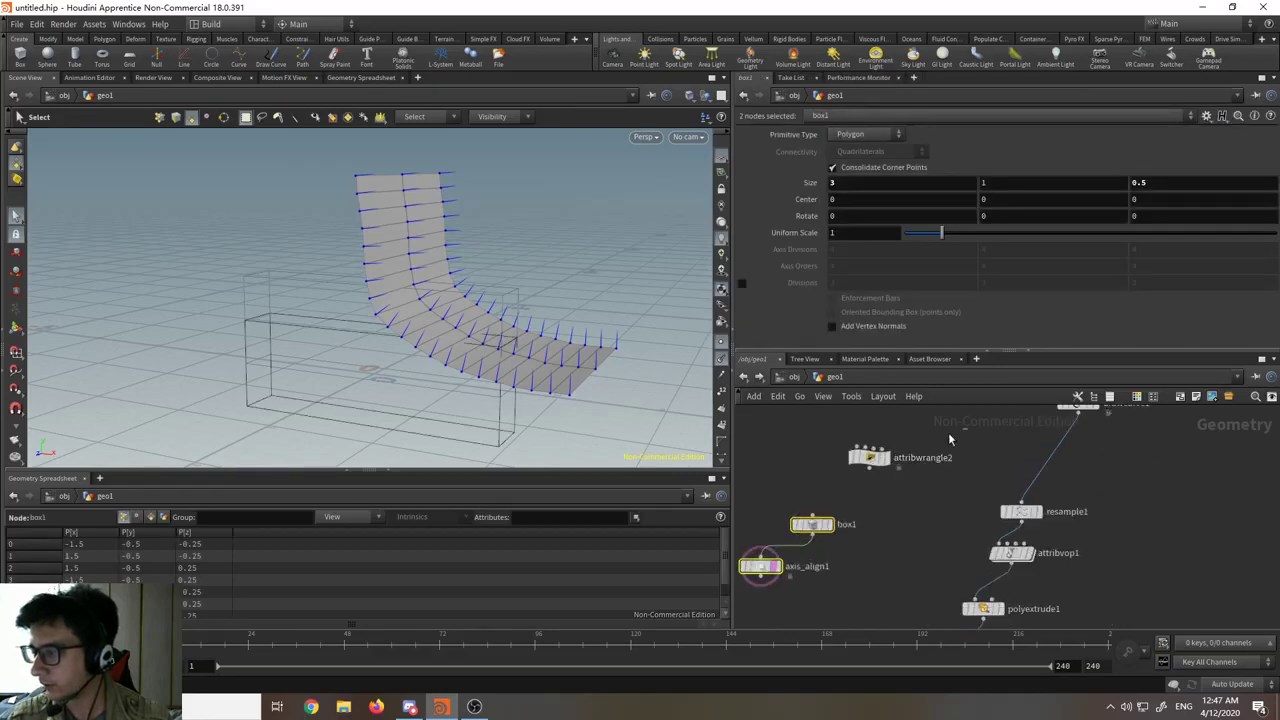
pyautogui.click(869, 457)
pyautogui.press('Delete')
pyautogui.scroll(-2, 905, 508)
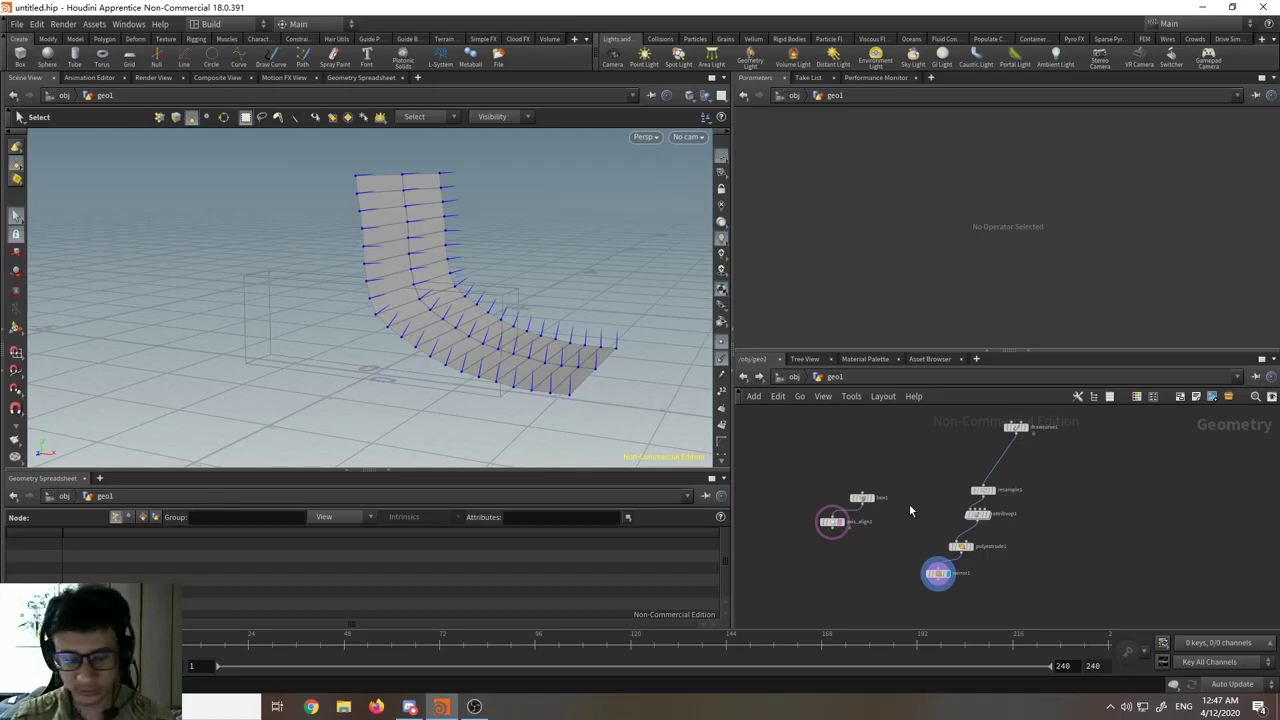
# - Lay out the network nodes automatically and turn off the template flag of axis_align1
pyautogui.press('l')
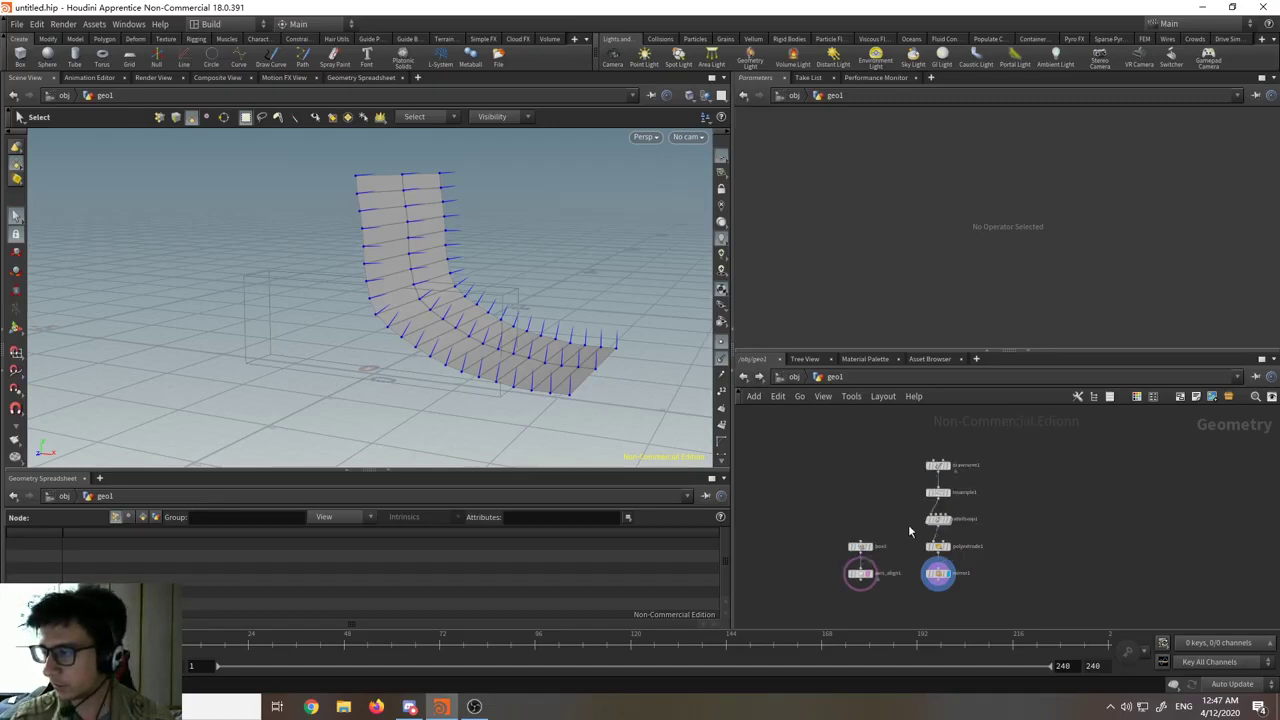
pyautogui.scroll(3, 877, 582)
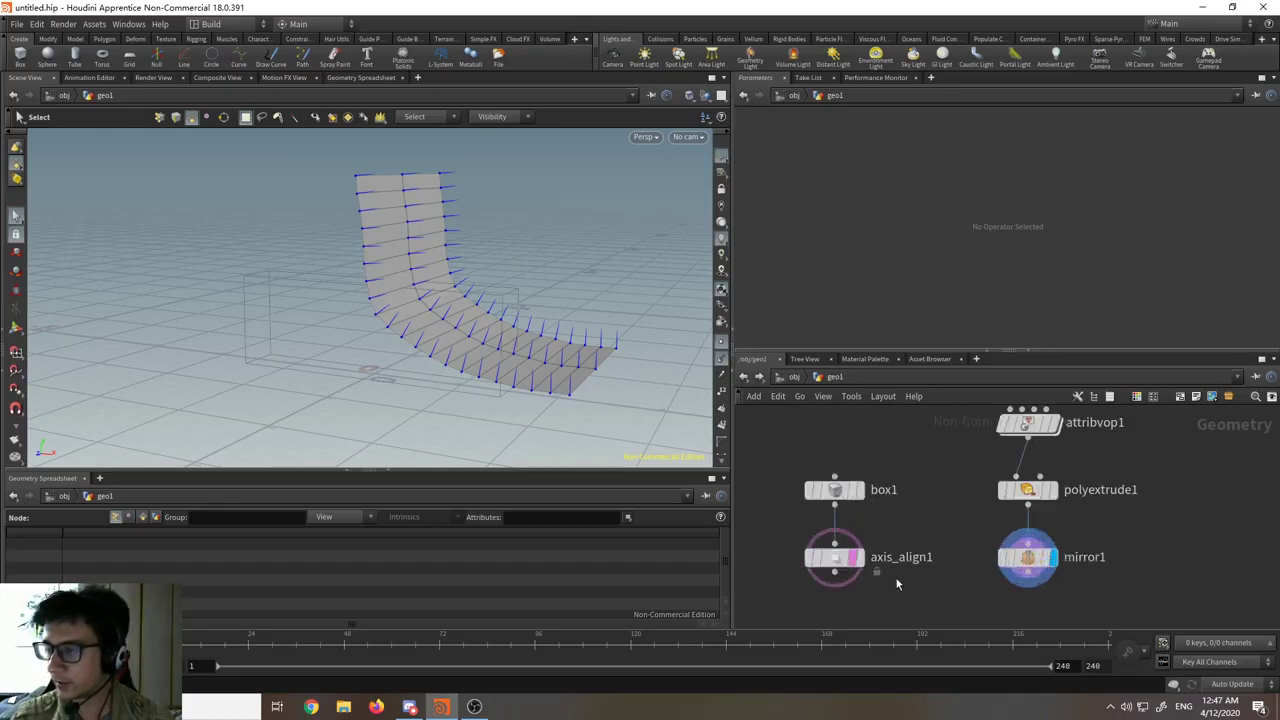
pyautogui.moveTo(853, 562)
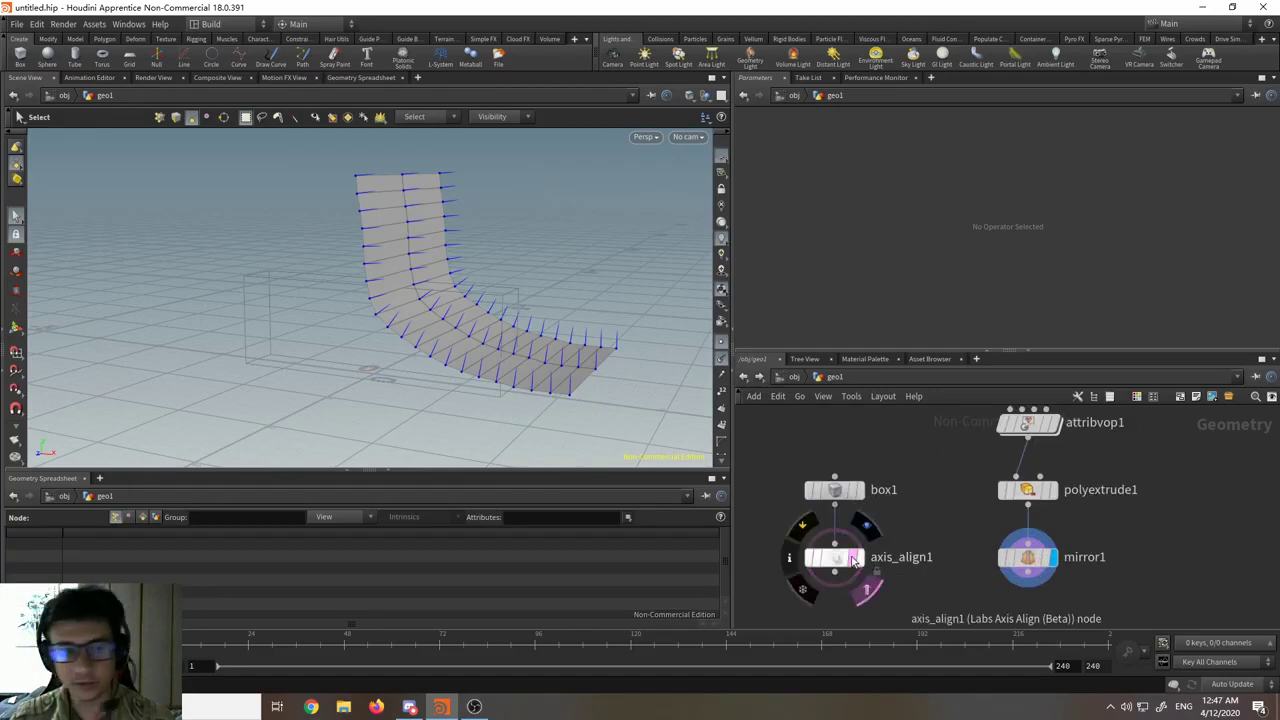
pyautogui.click(853, 562)
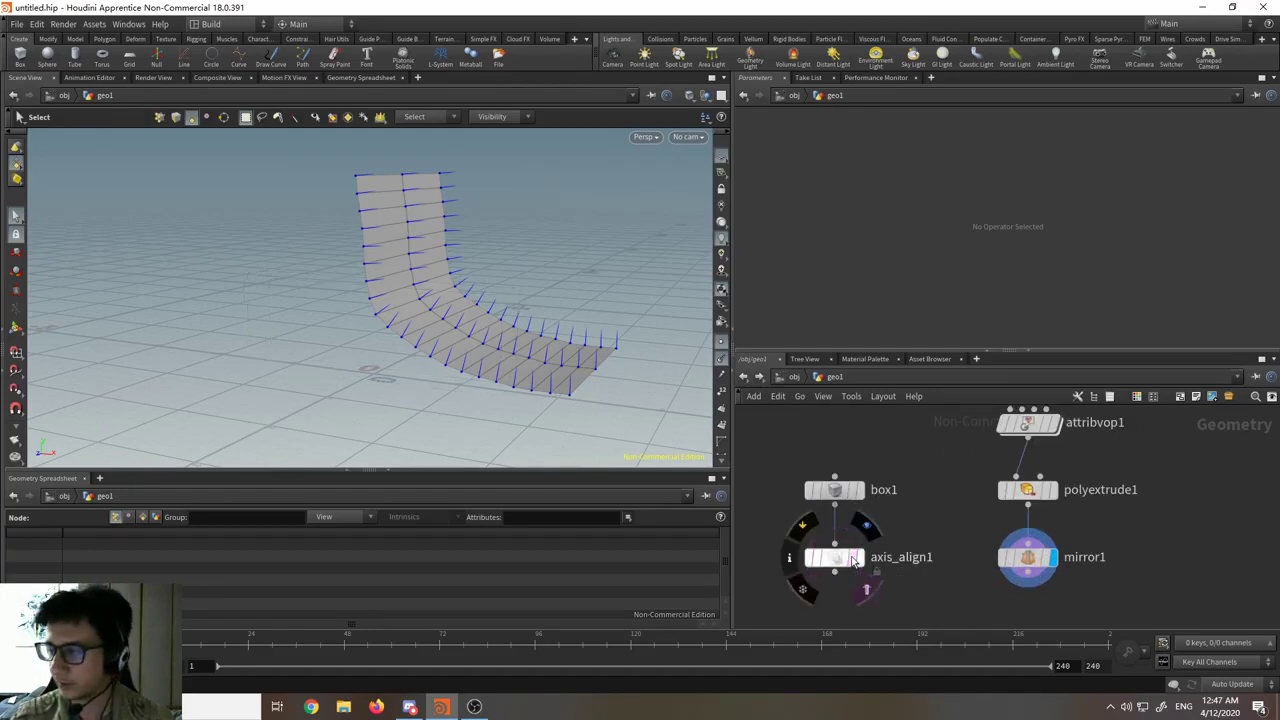
pyautogui.scroll(-1, 925, 460)
pyautogui.moveTo(923, 521)
pyautogui.mouseDown(button='middle')
pyautogui.moveTo(925, 460)
pyautogui.moveTo(904, 520)
pyautogui.mouseUp(button='middle')
pyautogui.scroll(1, 953, 465)
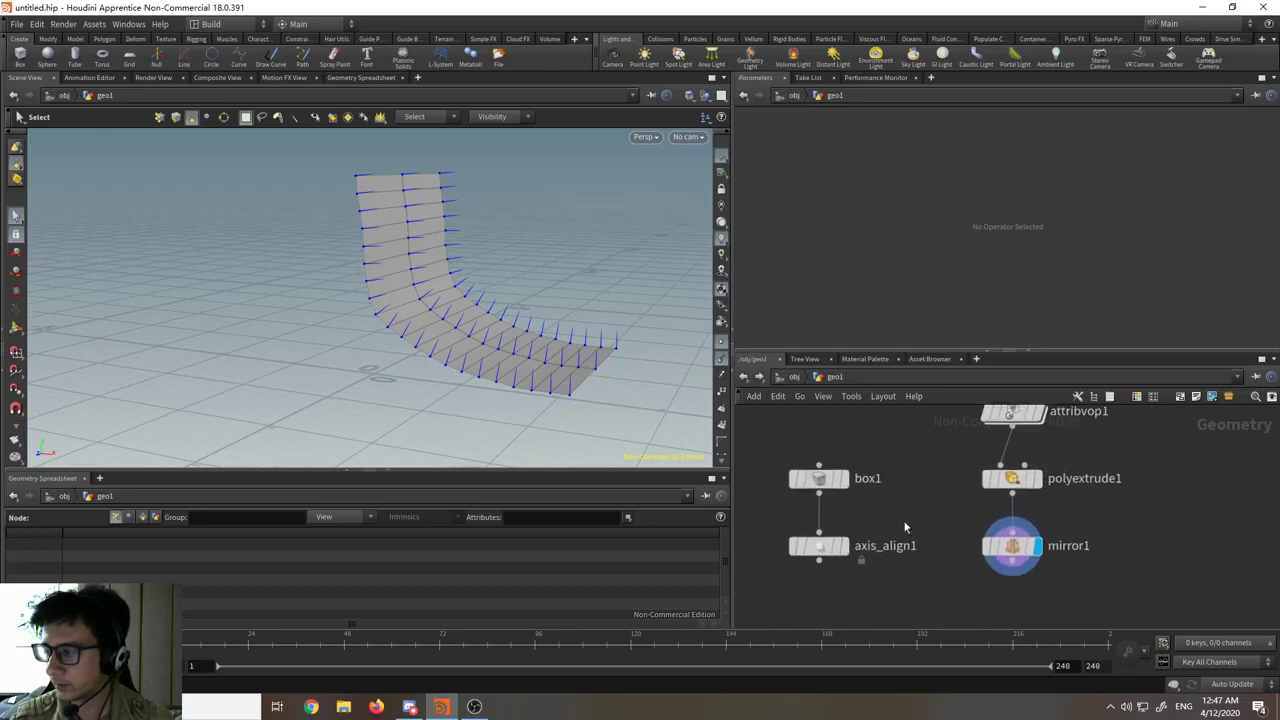
# - Search the operators for Boolean and examine the available variants: Fracture, Intersect, Shatter, Subtract and Union
pyautogui.moveTo(894, 592); pyautogui.dragTo(874, 523, button='middle')
pyautogui.scroll(-1, 874, 523)
pyautogui.press('Tab')
pyautogui.write('boo')
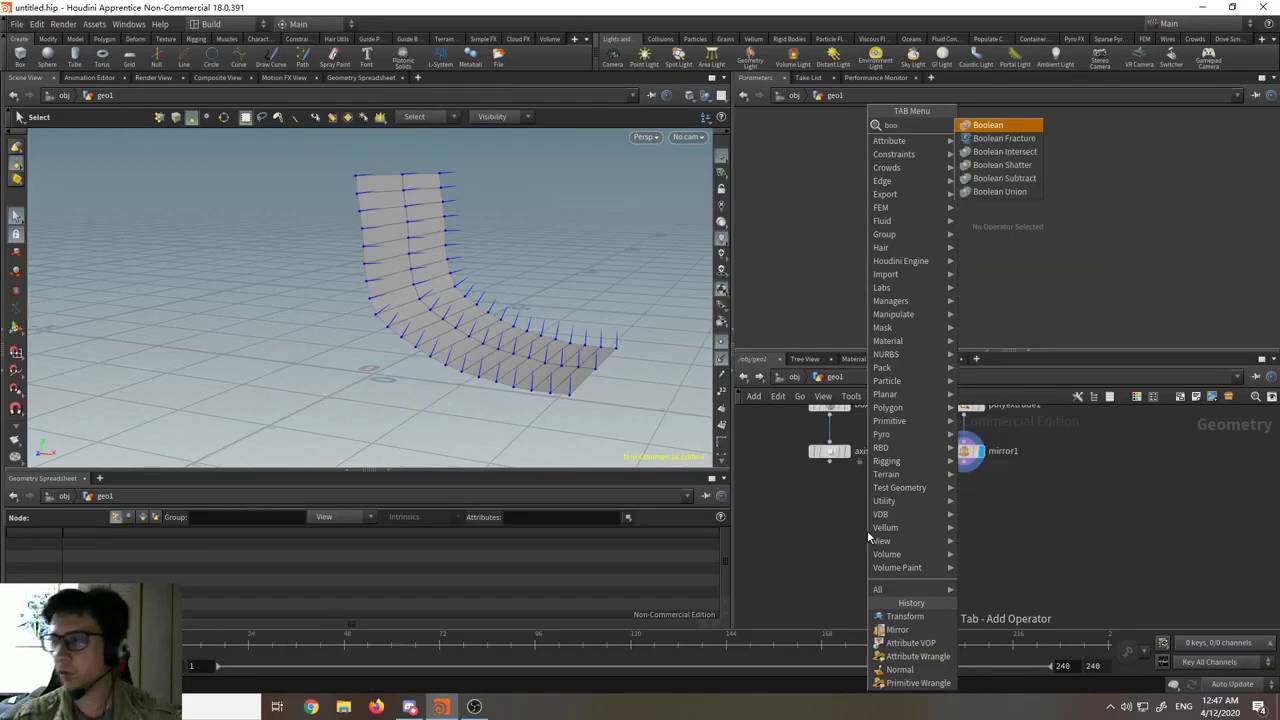
pyautogui.press('Down')
pyautogui.press('Down')
pyautogui.press('Down')
pyautogui.press('Down')
pyautogui.press('Down')
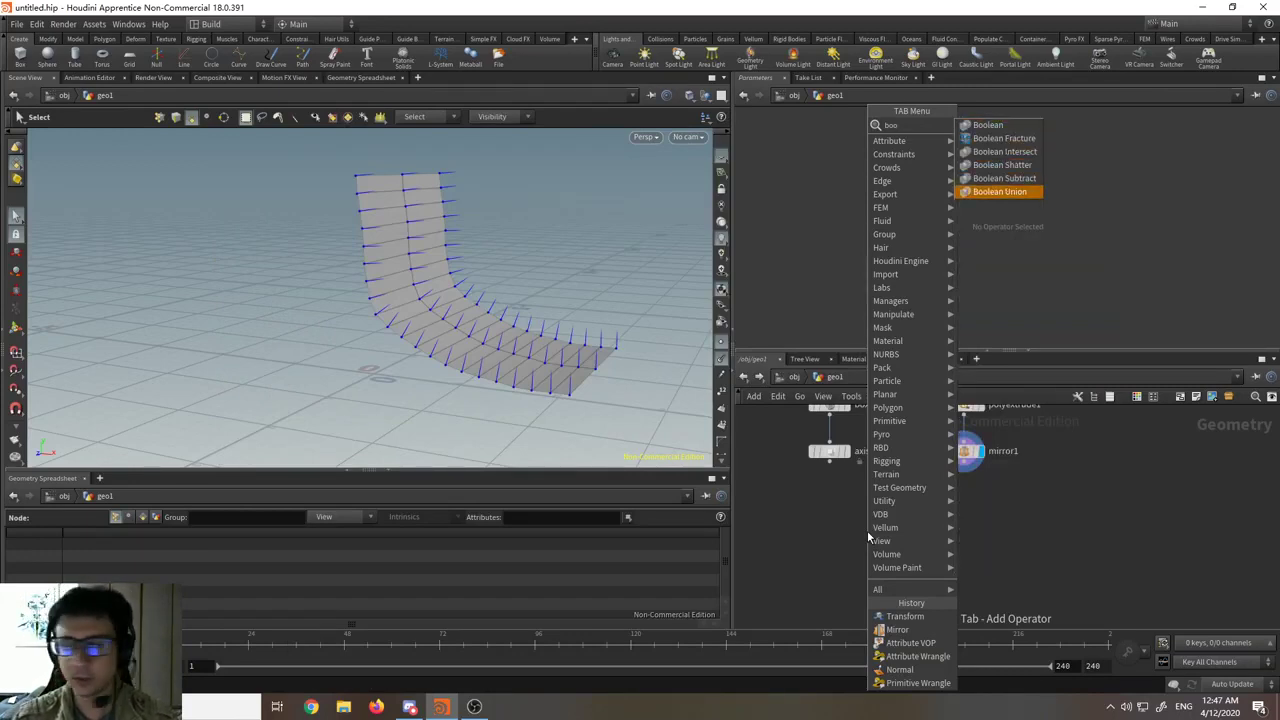
pyautogui.press('Up')
pyautogui.press('Up')
pyautogui.press('Up')
pyautogui.press('Up')
pyautogui.press('Up')
pyautogui.press('Down')
pyautogui.press('Down')
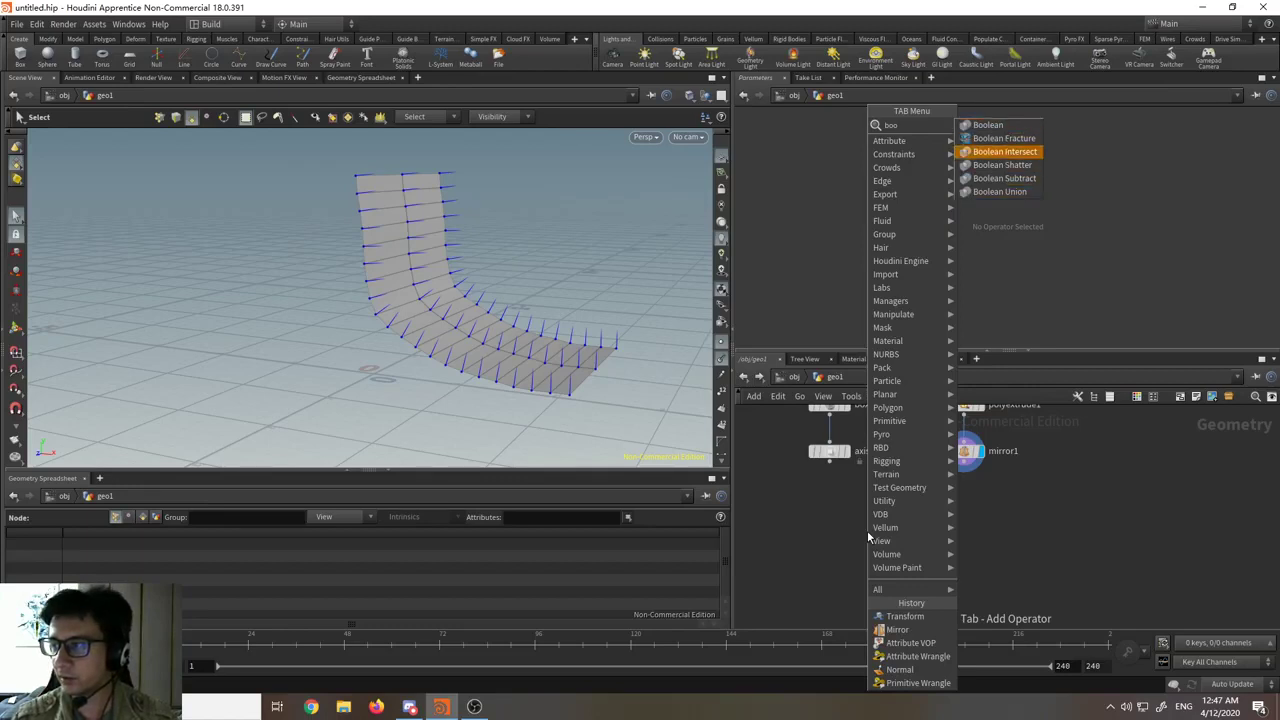
pyautogui.press('Down')
pyautogui.press('Down')
pyautogui.press('Up')
pyautogui.press('Up')
pyautogui.press('Up')
pyautogui.press('Up')
pyautogui.press('Down')
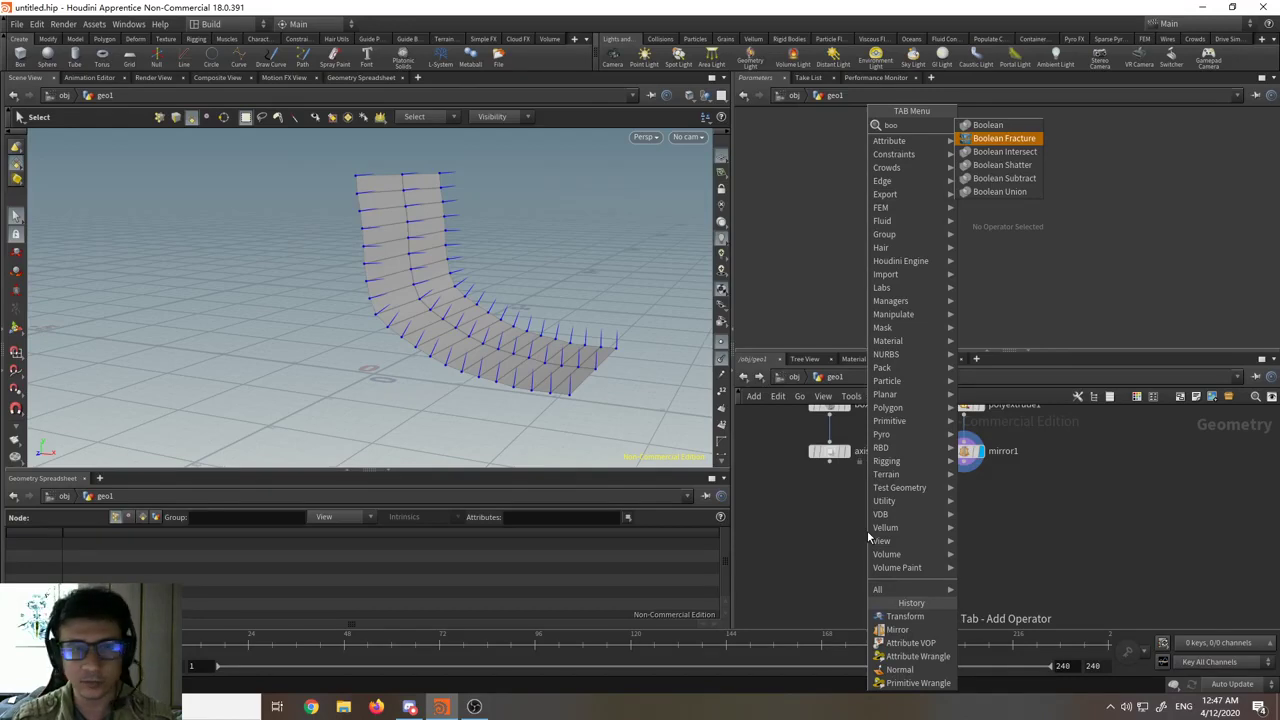
pyautogui.press('Up')
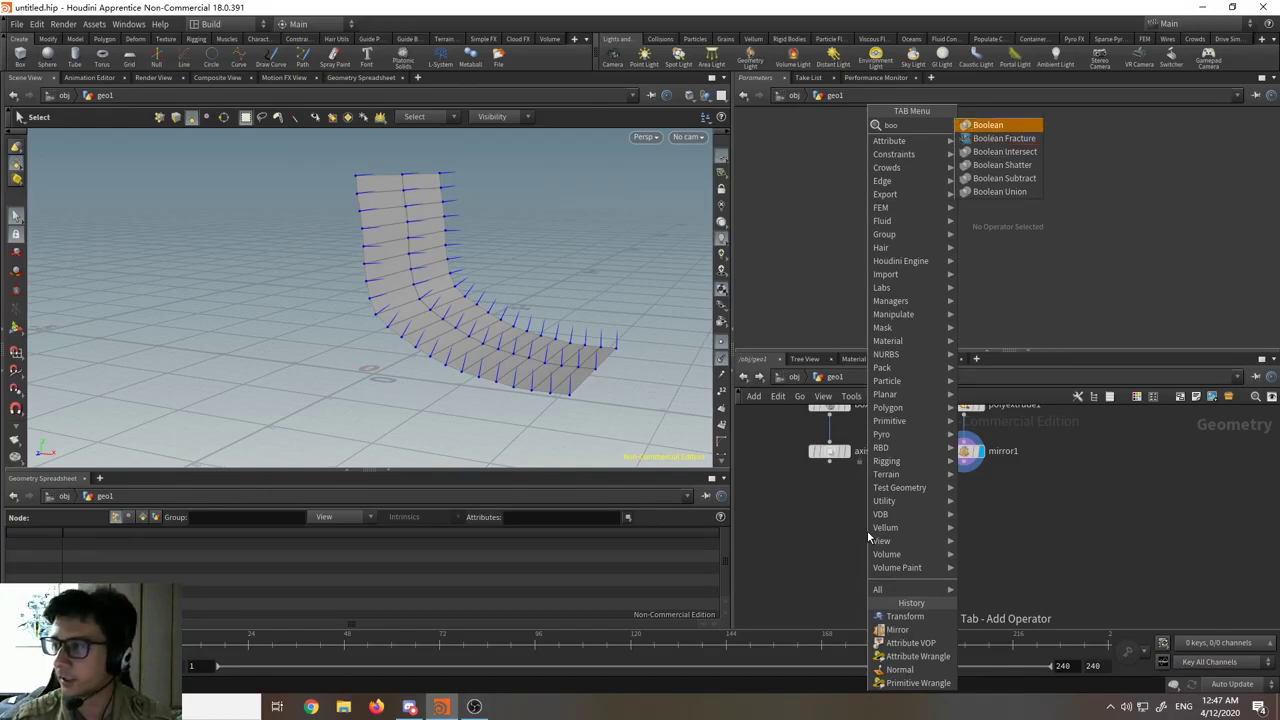
pyautogui.press('Down')
pyautogui.press('Down')
pyautogui.press('Down')
pyautogui.press('Down')
pyautogui.press('Down')
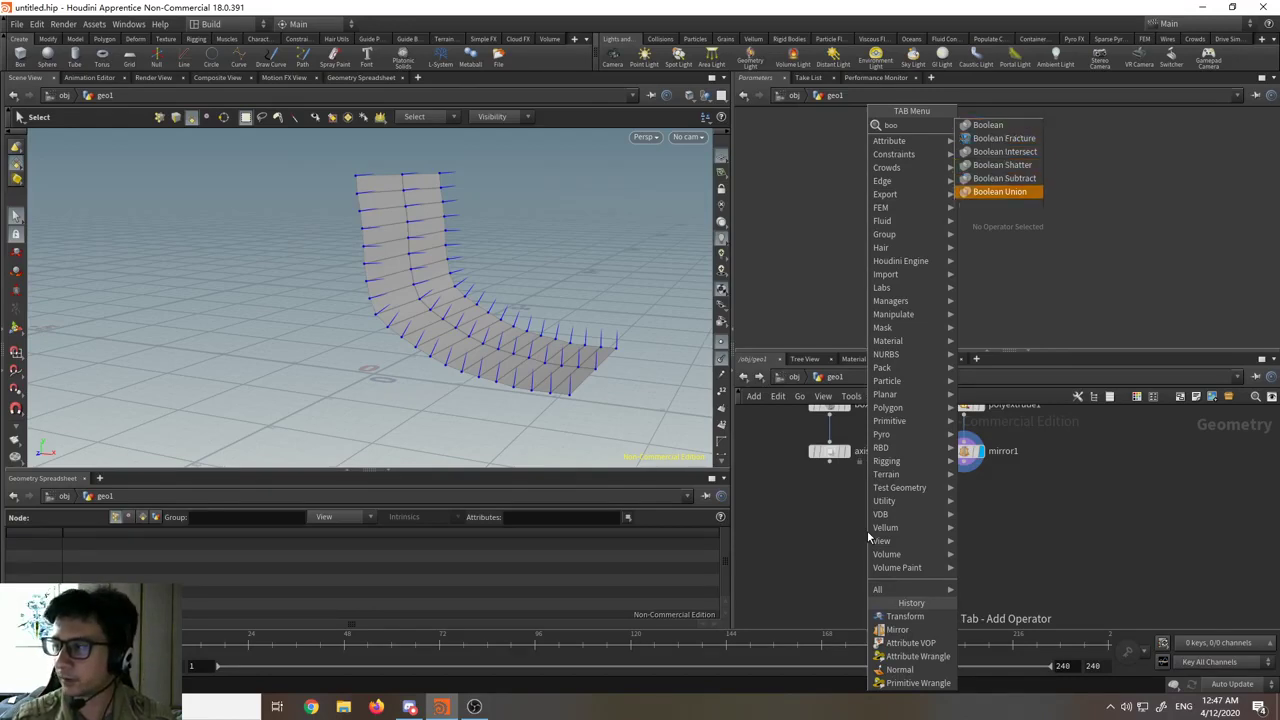
pyautogui.press('Up')
pyautogui.press('Up')
pyautogui.press('Up')
pyautogui.press('Up')
pyautogui.press('Up')
# - Place a plain Boolean node, wire axis_align1 into its first input and mirror1 into its second, and display it
pyautogui.press('Return')
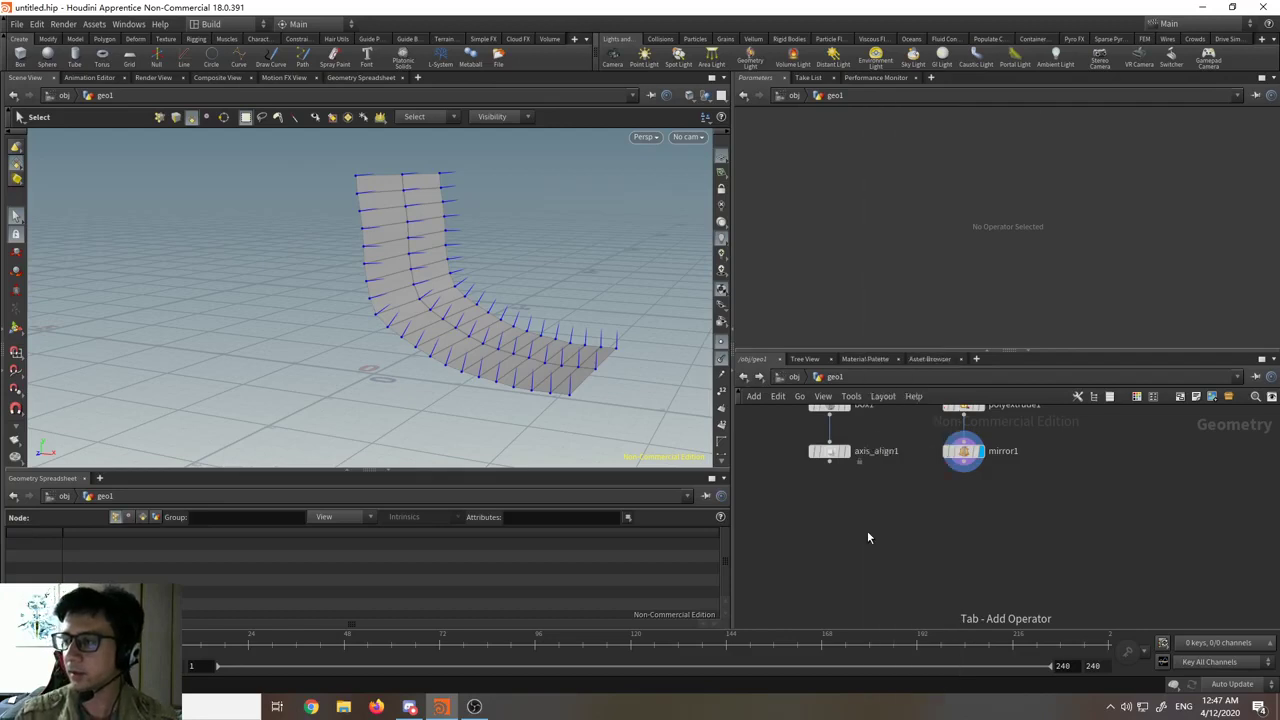
pyautogui.click(868, 537)
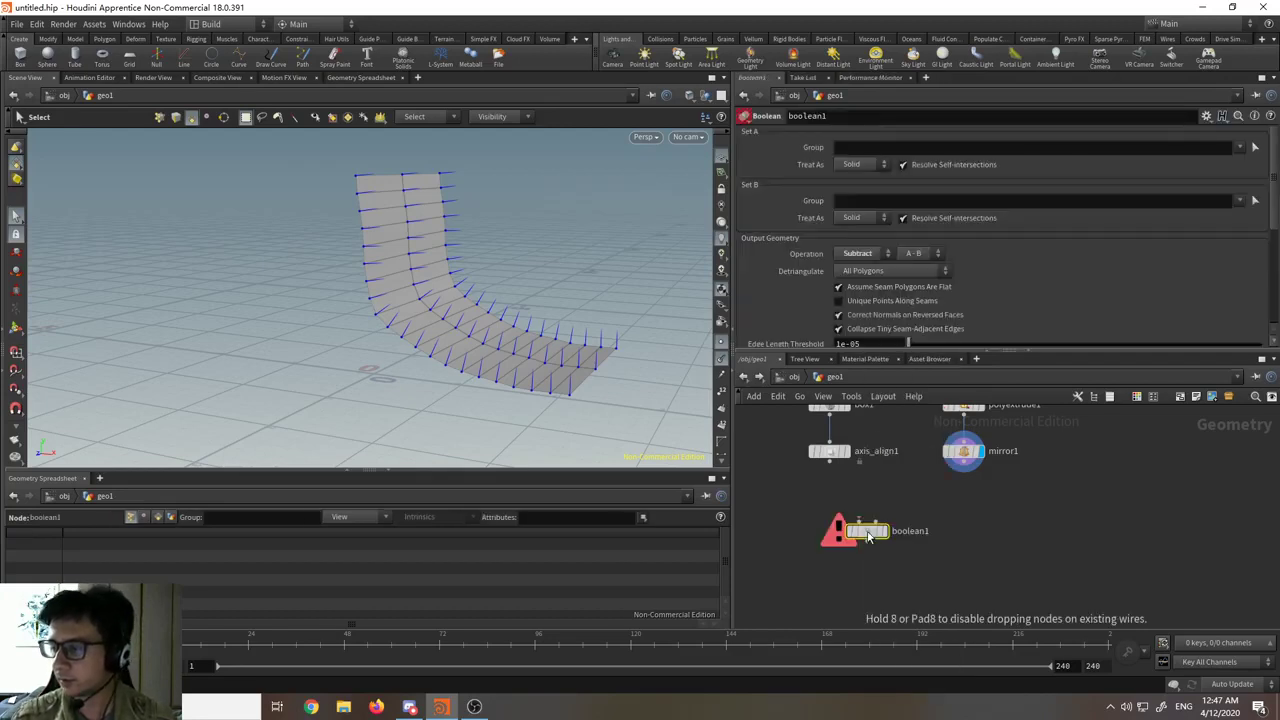
pyautogui.moveTo(829, 461); pyautogui.dragTo(868, 527)
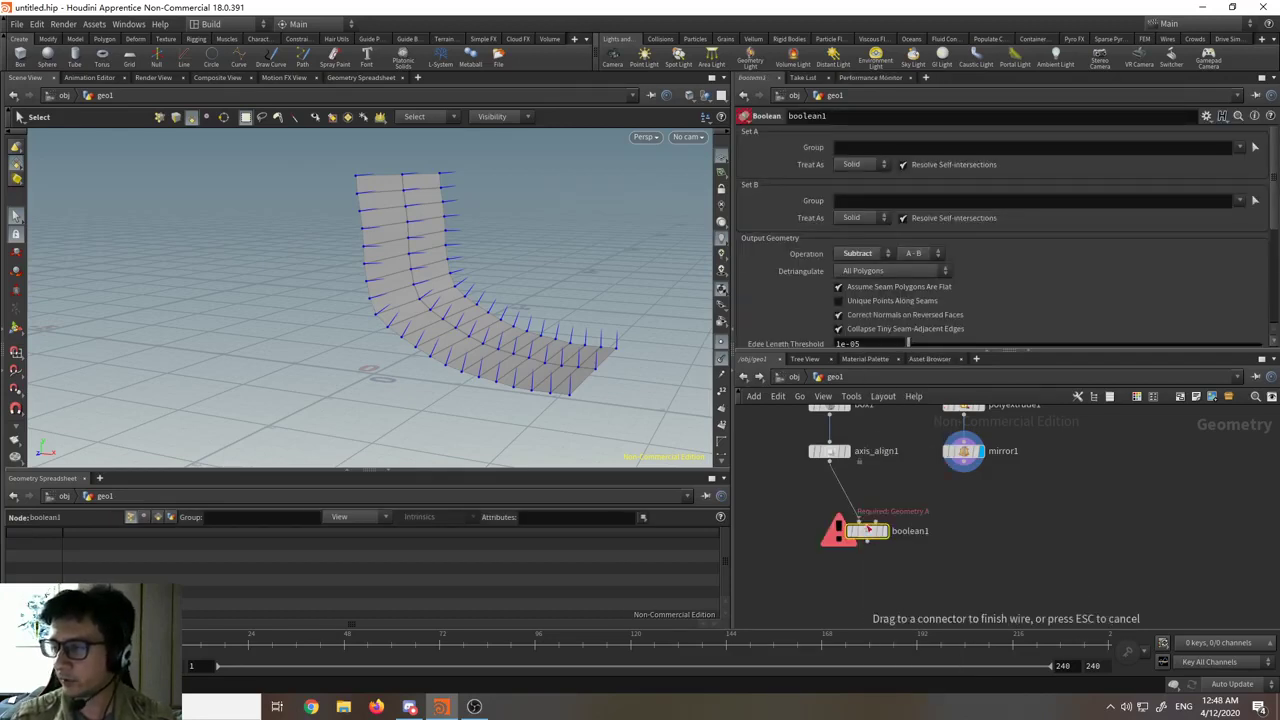
pyautogui.click(868, 528)
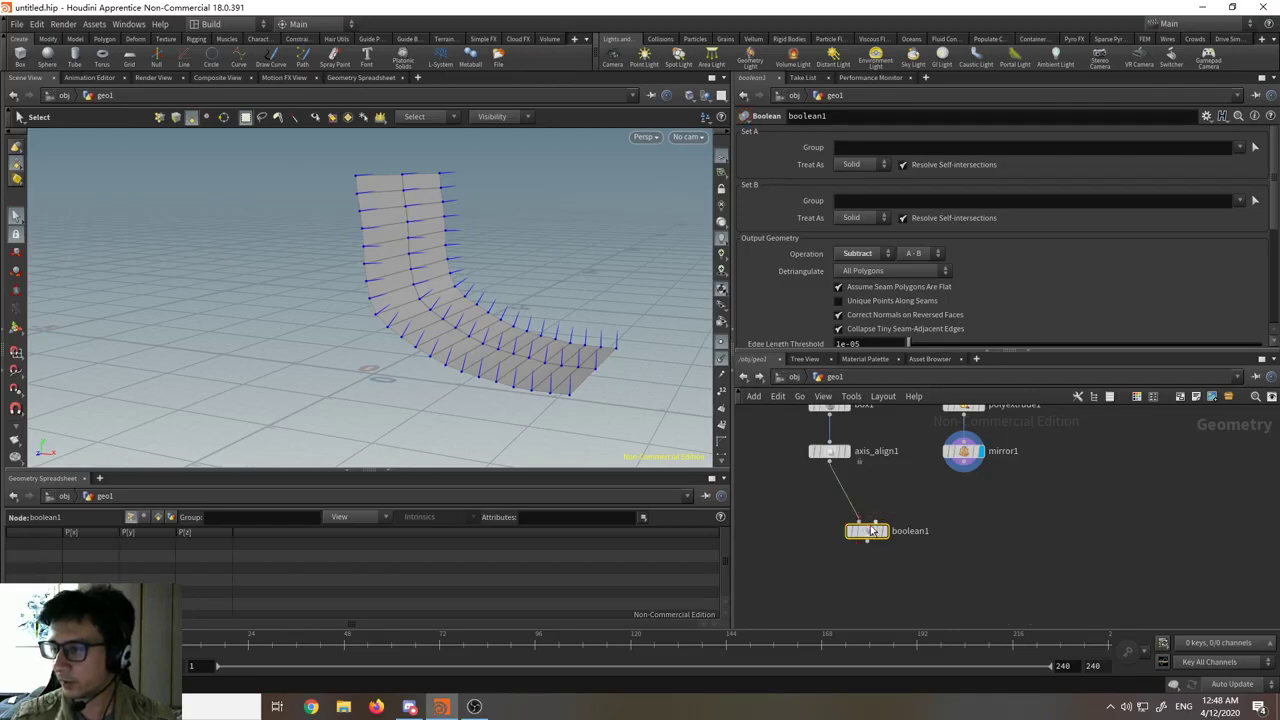
pyautogui.click(886, 535)
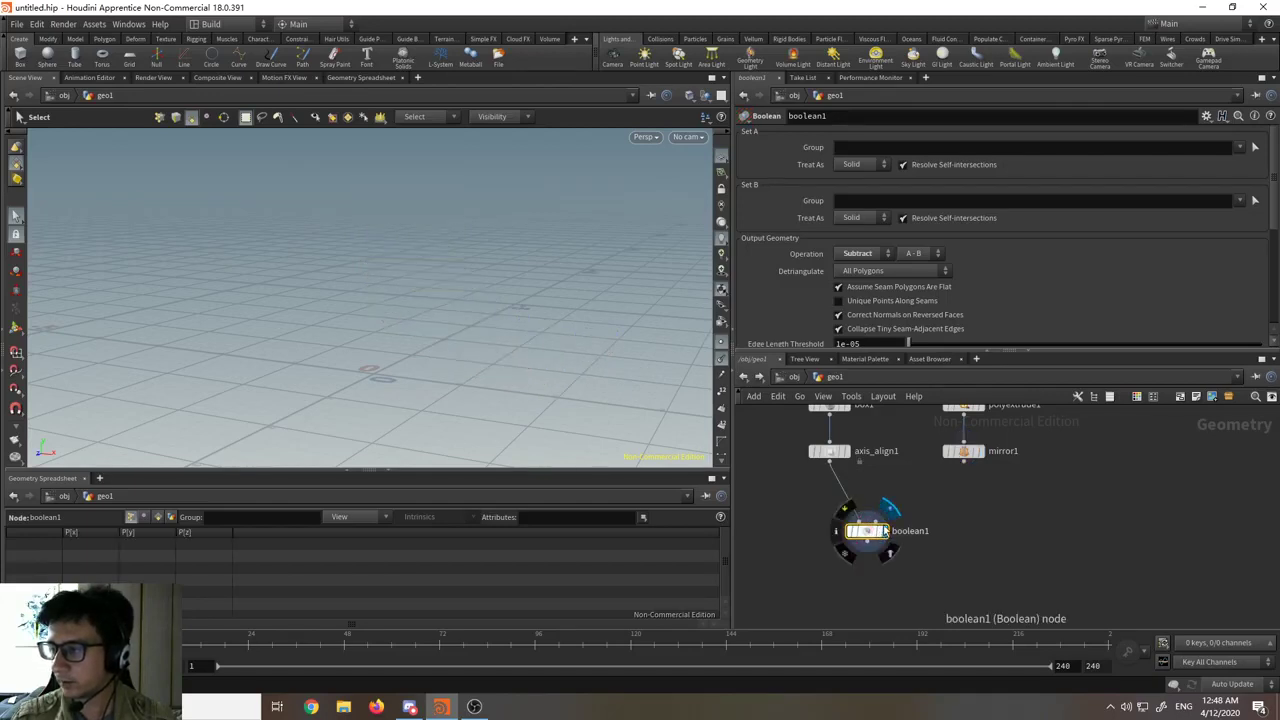
pyautogui.click(879, 521)
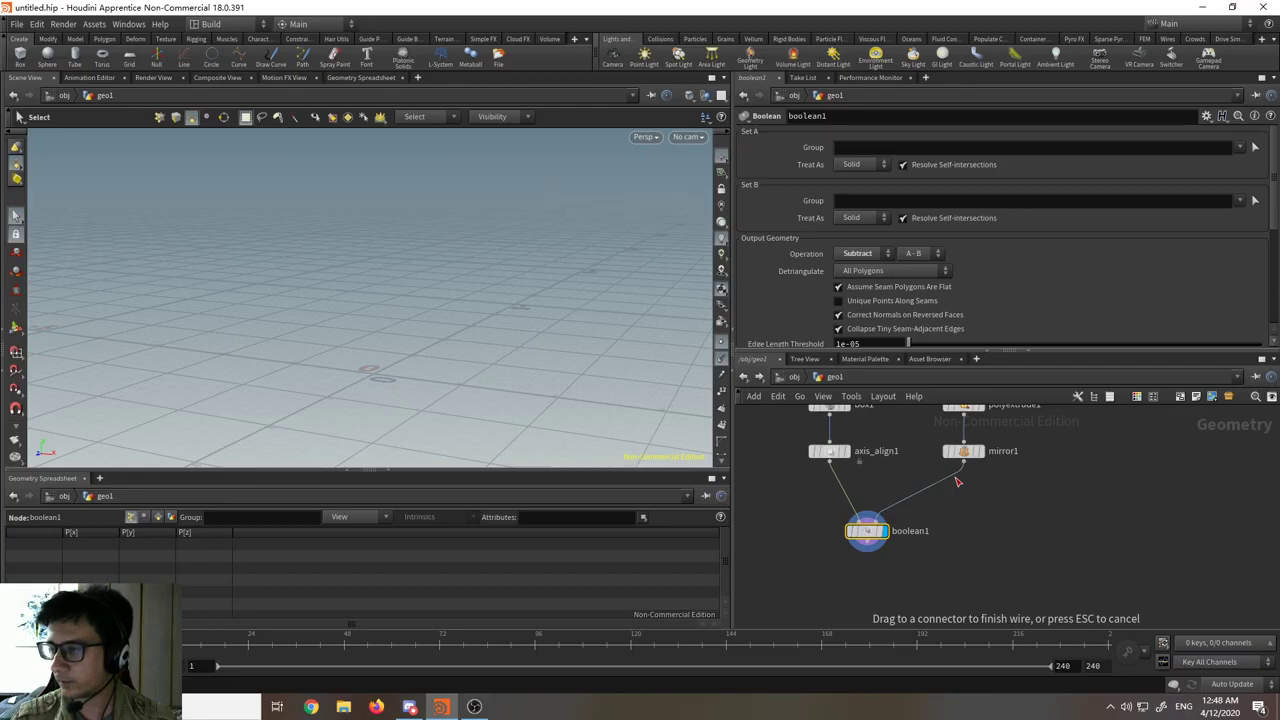
pyautogui.click(962, 462)
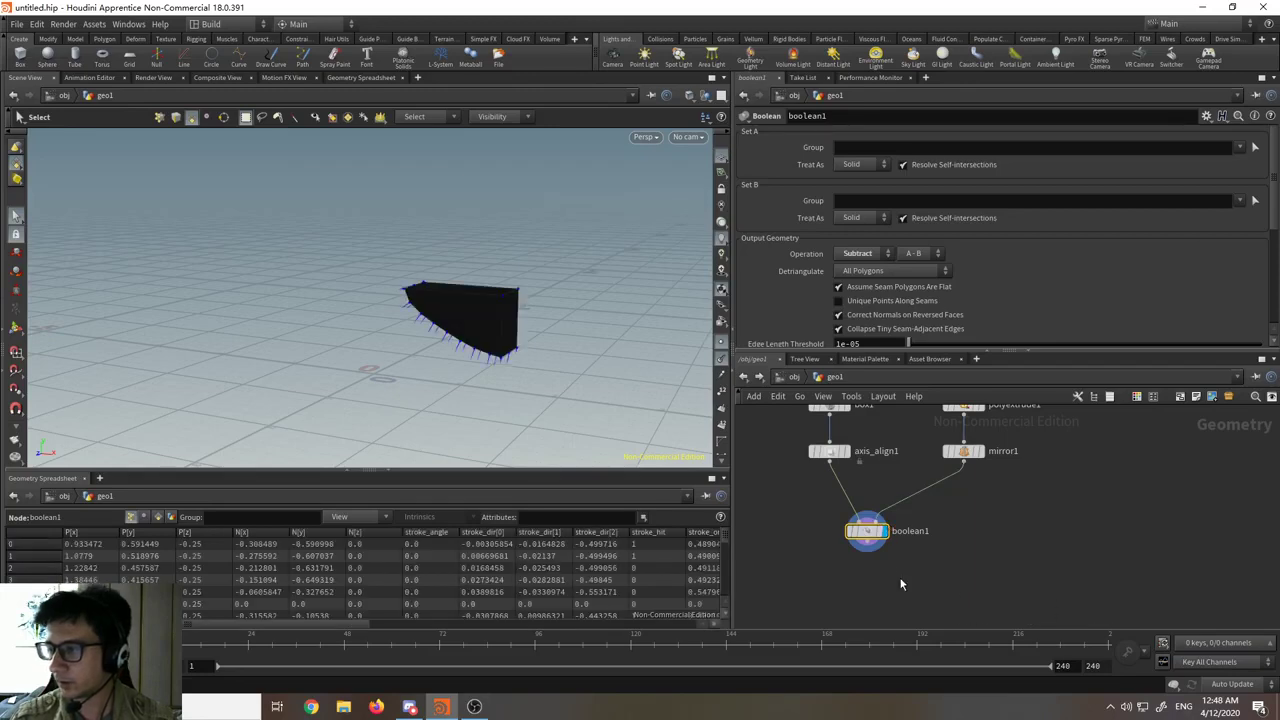
# - Set boolean1's operation to Union and inspect the box combined with the strip
pyautogui.click(866, 254)
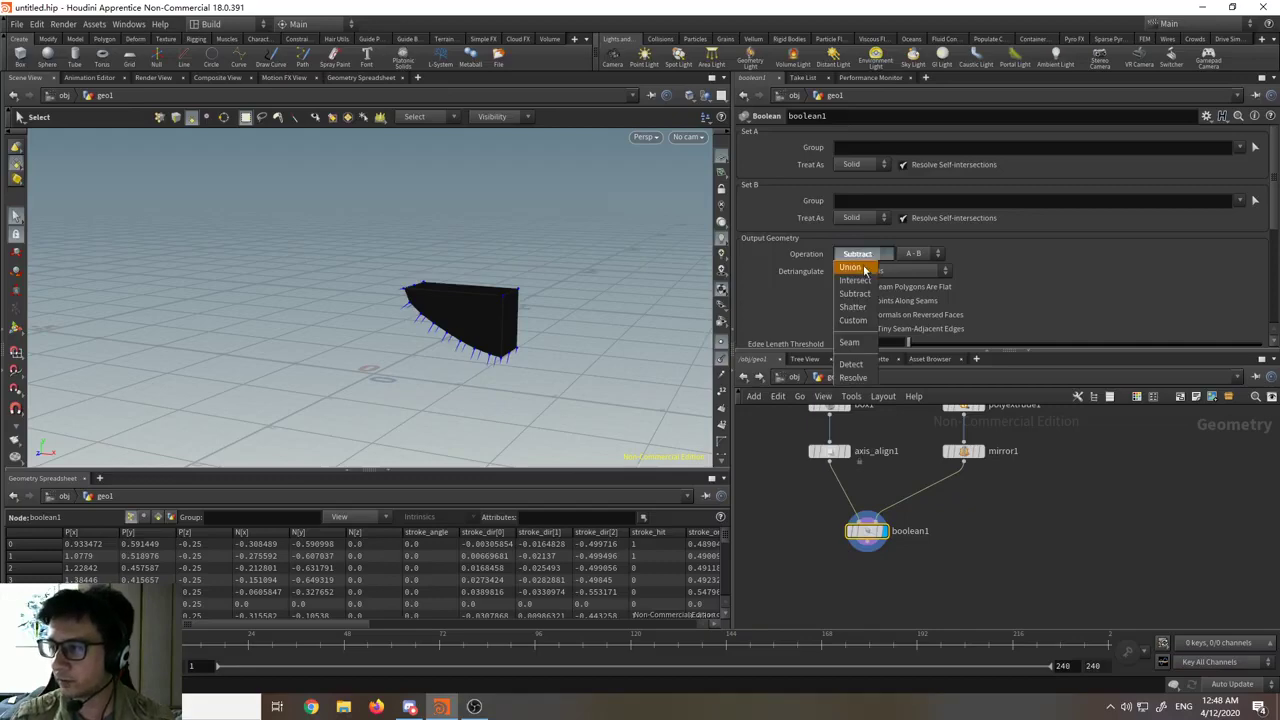
pyautogui.click(851, 268)
pyautogui.press('Escape')
pyautogui.moveTo(586, 283); pyautogui.dragTo(559, 243)
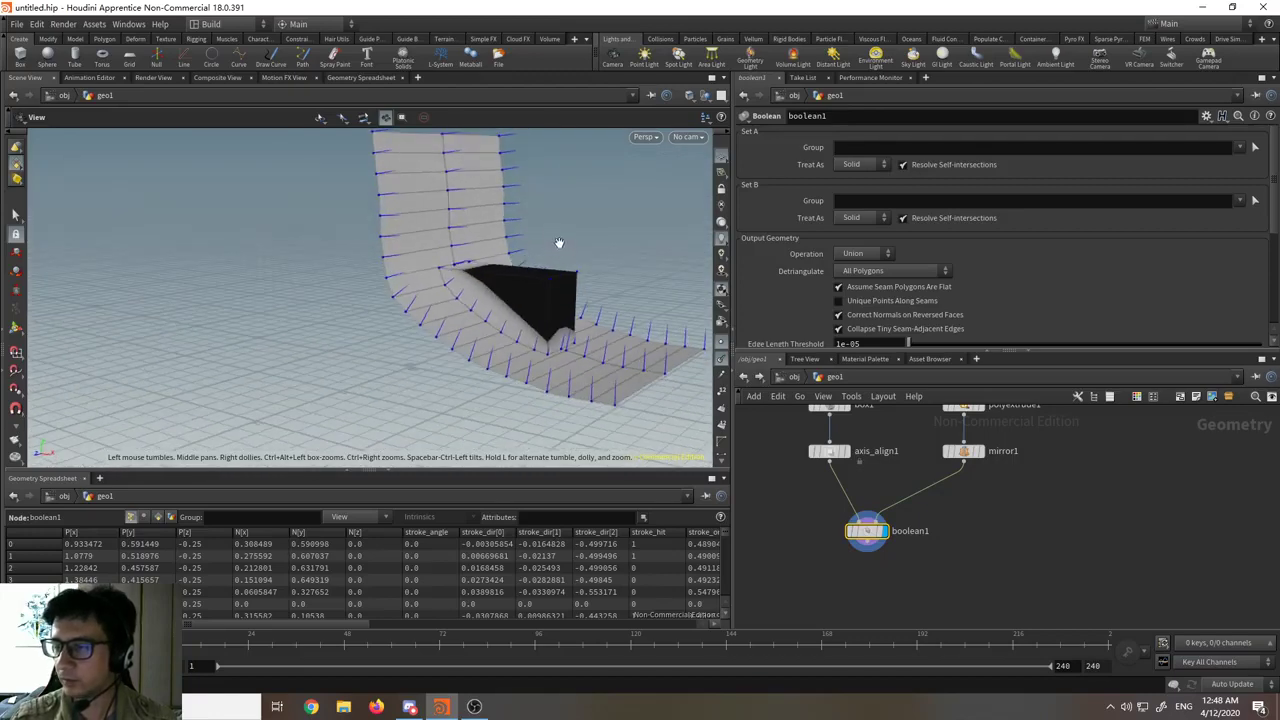
pyautogui.press('s')
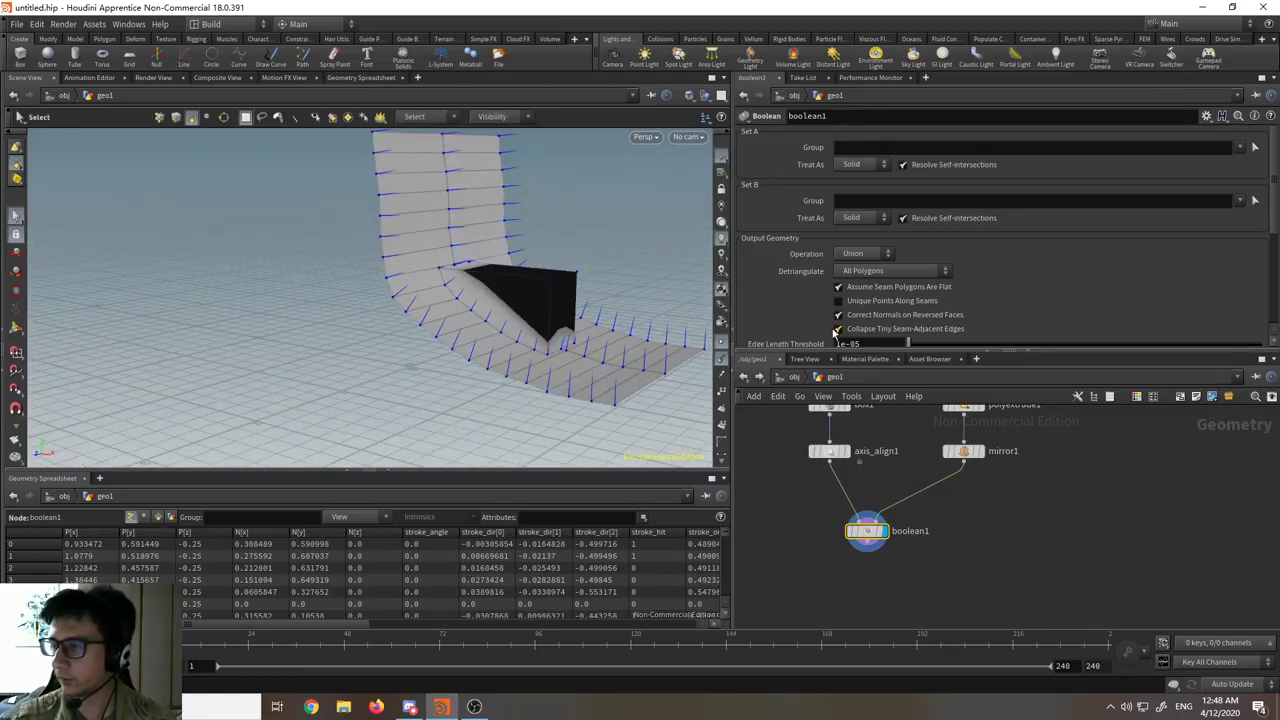
# - Set boolean1's operation to Intersect and inspect the trimmed box
pyautogui.click(860, 254)
pyautogui.click(867, 285)
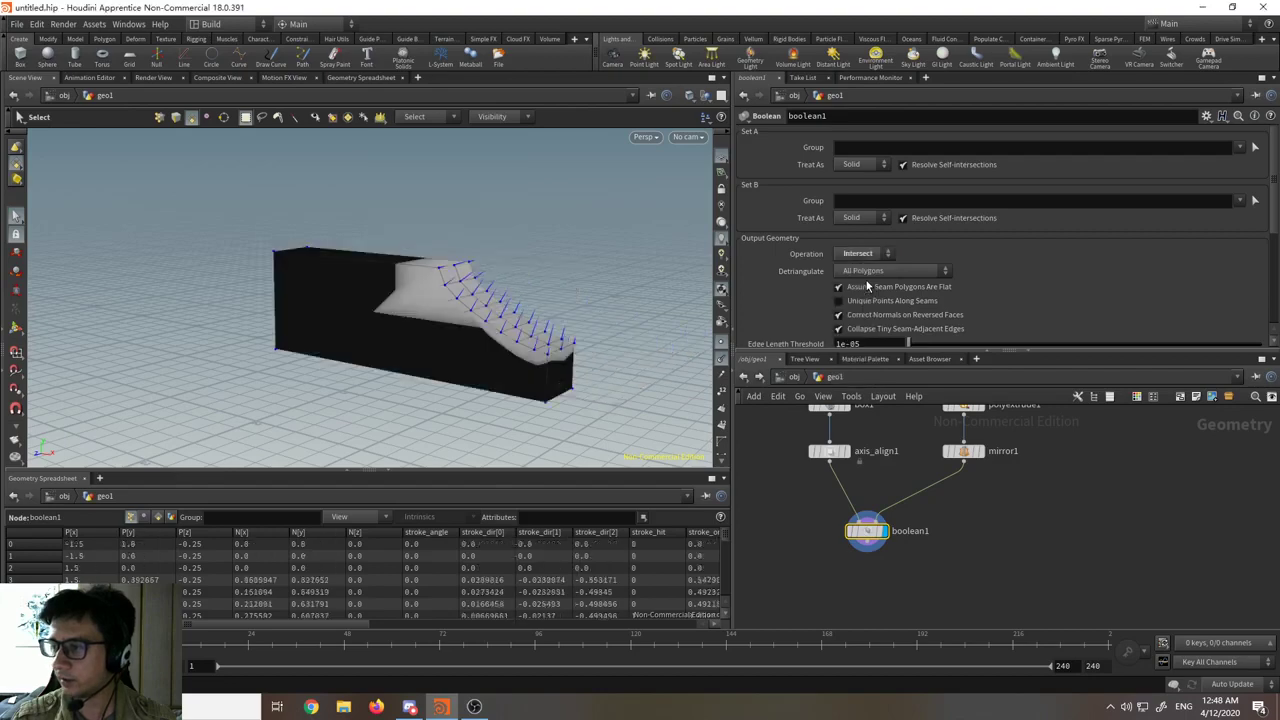
pyautogui.press('space')
pyautogui.moveTo(560, 305); pyautogui.dragTo(612, 334)
# - Add a Normal node after boolean1, connect it to the Boolean's output and display it
pyautogui.moveTo(929, 558); pyautogui.dragTo(924, 509, button='middle')
pyautogui.press('space')
pyautogui.moveTo(301, 340); pyautogui.dragTo(340, 315)
pyautogui.press('Tab')
pyautogui.write('nor')
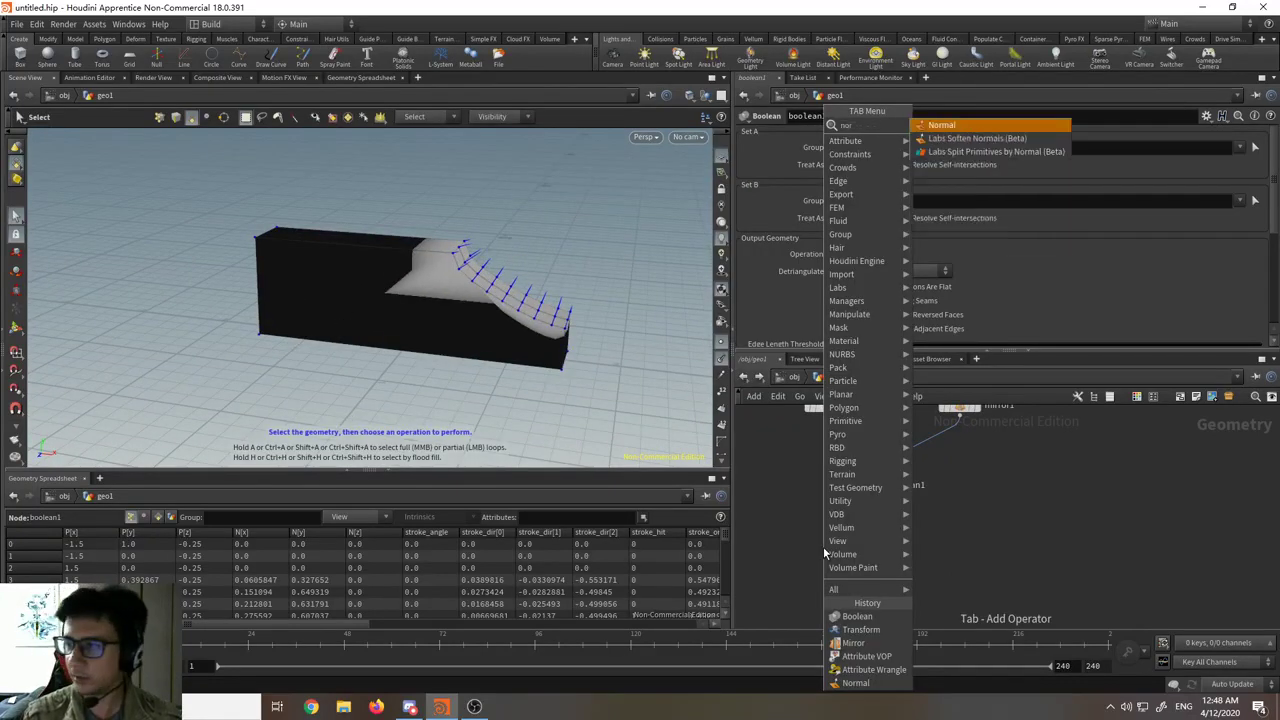
pyautogui.press('Return')
pyautogui.click(846, 544)
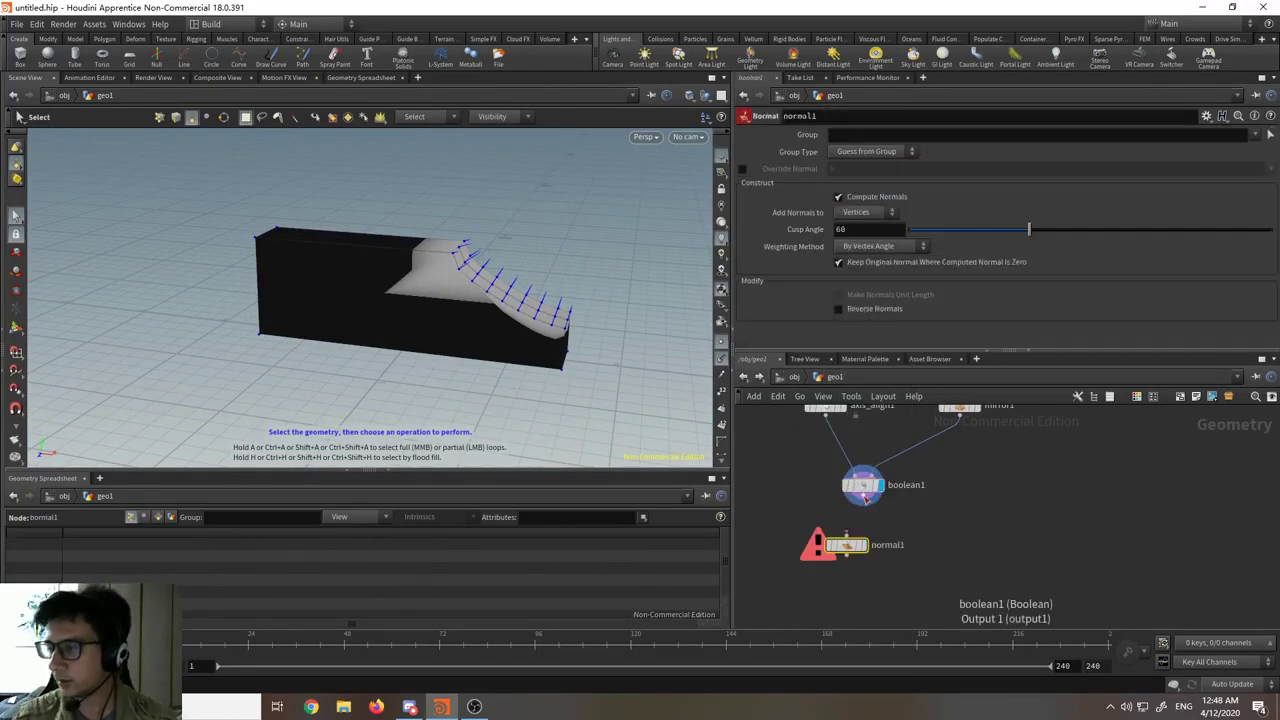
pyautogui.moveTo(862, 497); pyautogui.dragTo(846, 536)
pyautogui.click(864, 546)
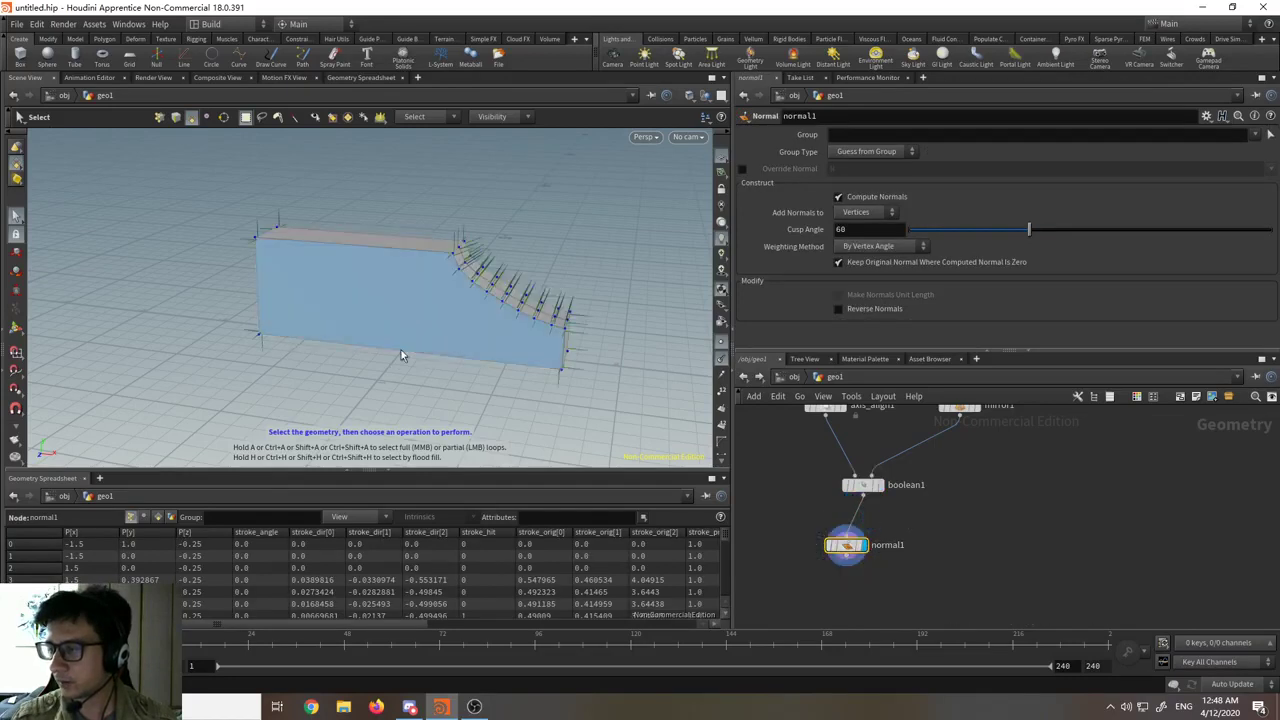
# - Turn off the display of points and point normals in the viewport
pyautogui.keyDown('alt'); pyautogui.moveTo(470, 350); pyautogui.dragTo(409, 349, button='middle'); pyautogui.keyUp('alt')
pyautogui.keyDown('alt'); pyautogui.moveTo(409, 349); pyautogui.dragTo(350, 340); pyautogui.keyUp('alt')
pyautogui.click(721, 360)
pyautogui.click(721, 342)
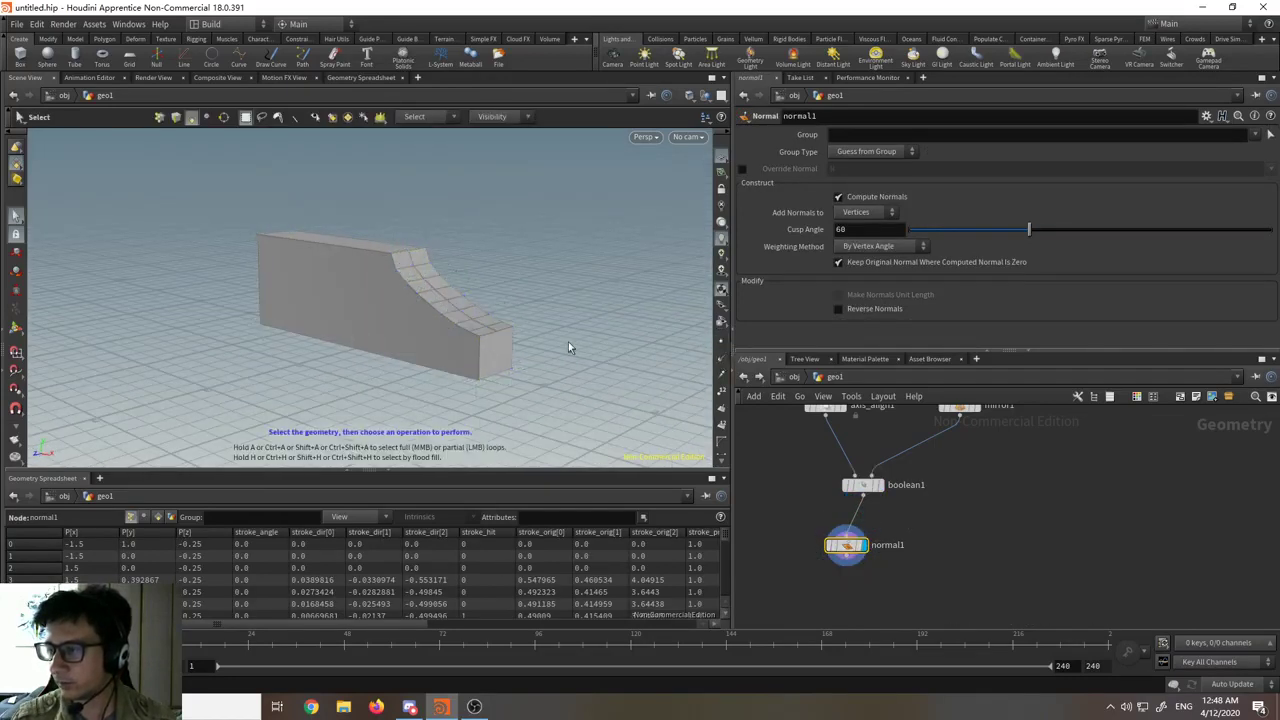
pyautogui.keyDown('alt'); pyautogui.moveTo(518, 328); pyautogui.dragTo(539, 356, button='middle'); pyautogui.keyUp('alt')
# - Select boolean1 and switch its operation to Union to check the result with recomputed normals
pyautogui.click(859, 485)
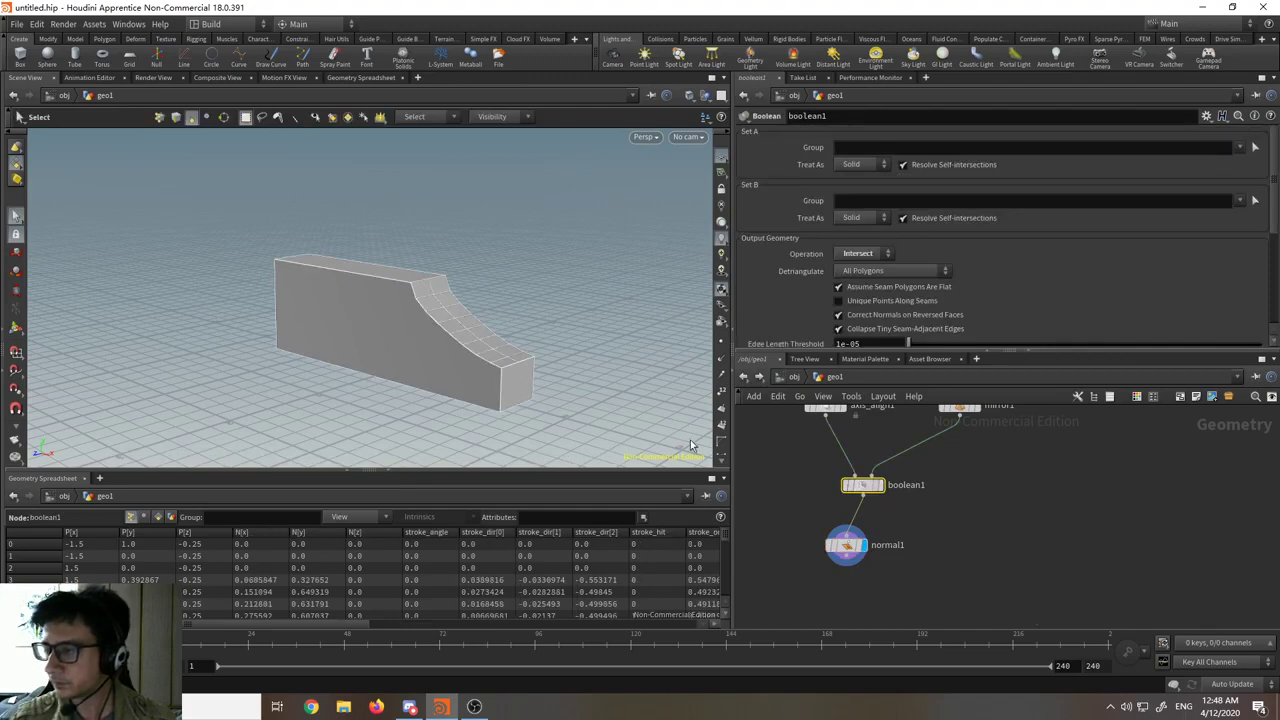
pyautogui.keyDown('alt'); pyautogui.moveTo(528, 310); pyautogui.dragTo(557, 329); pyautogui.keyUp('alt')
pyautogui.scroll(3, 557, 329)
pyautogui.click(877, 255)
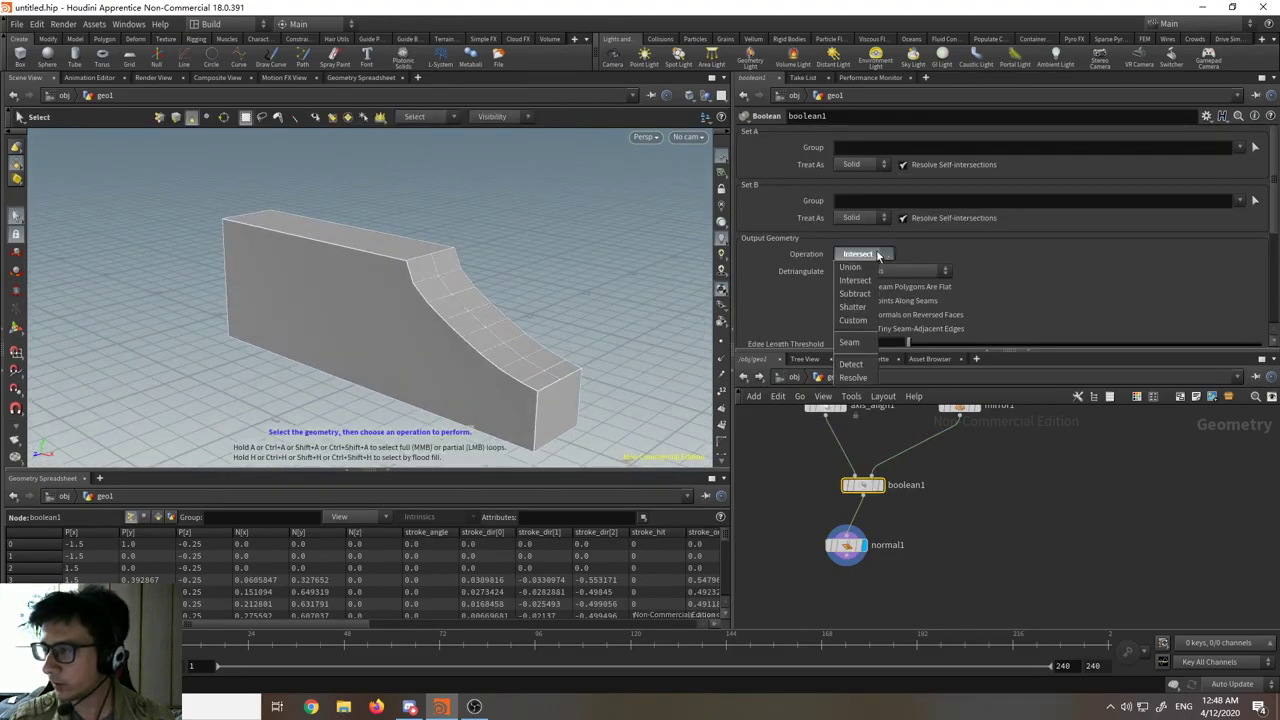
pyautogui.click(866, 268)
pyautogui.keyDown('alt'); pyautogui.moveTo(549, 309); pyautogui.dragTo(521, 296, button='middle'); pyautogui.keyUp('alt')
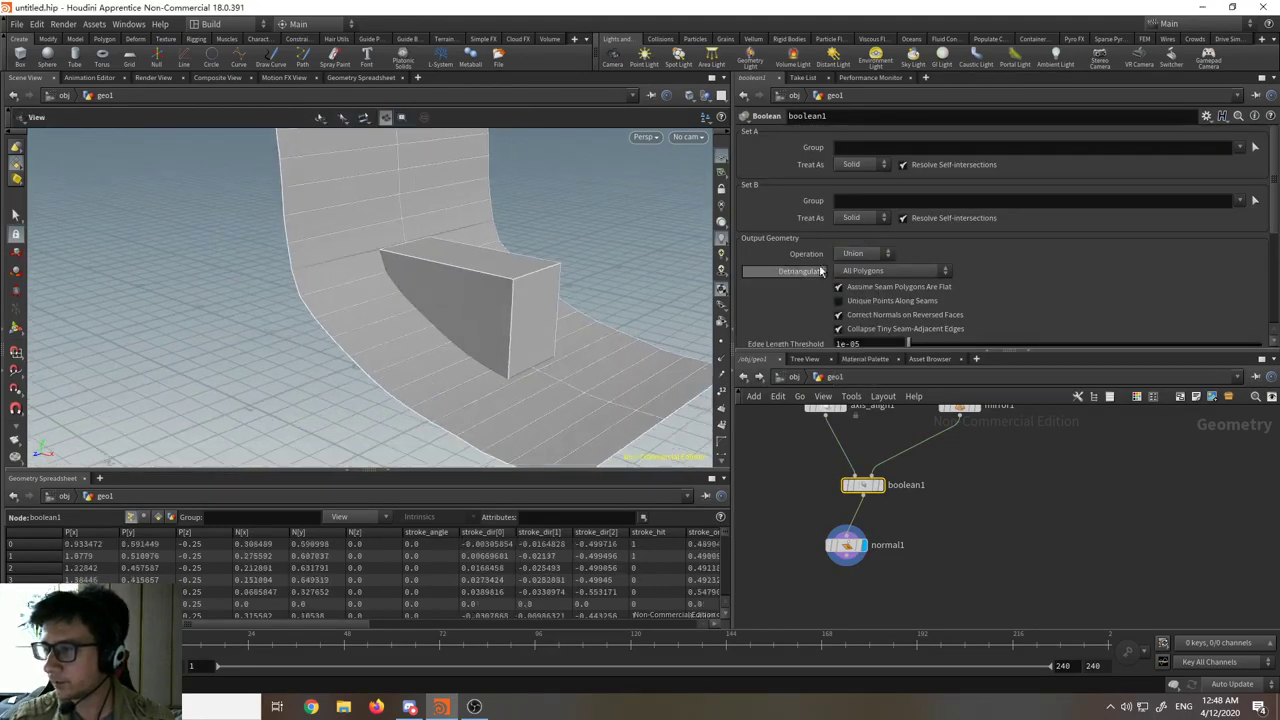
# - Compare the Intersect and Subtract operations on boolean1
pyautogui.click(864, 253)
pyautogui.click(855, 280)
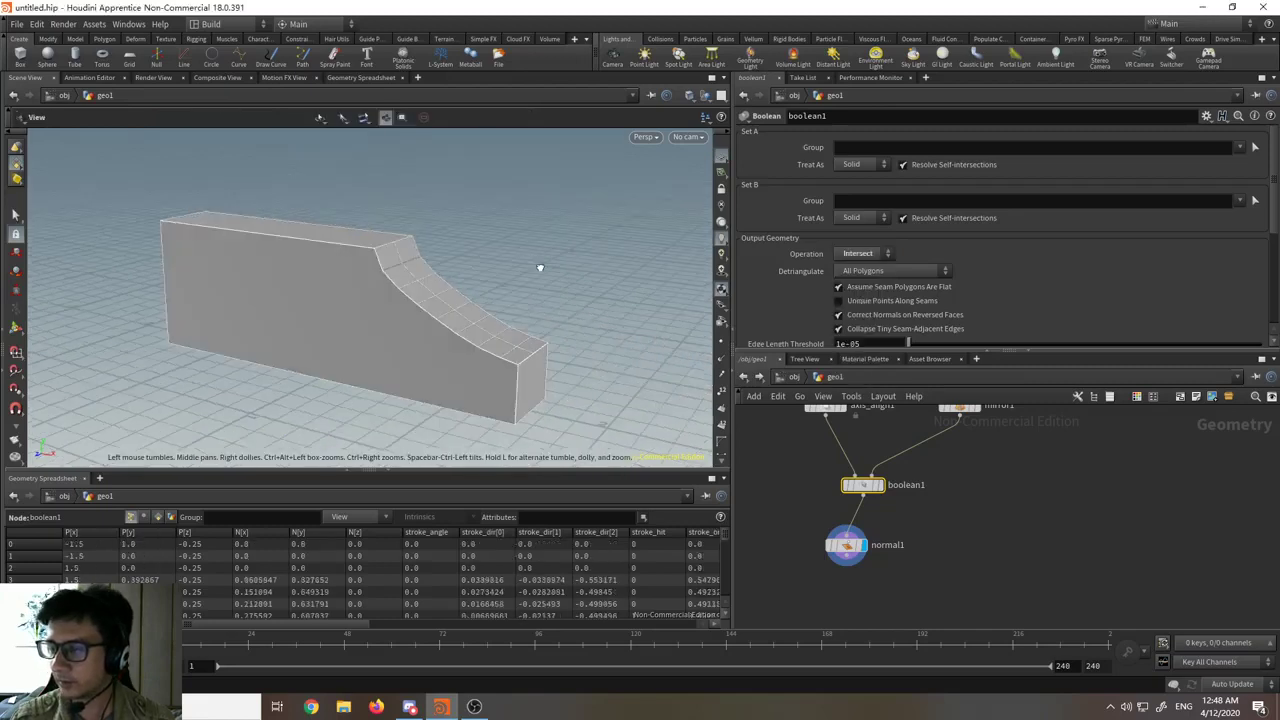
pyautogui.click(860, 254)
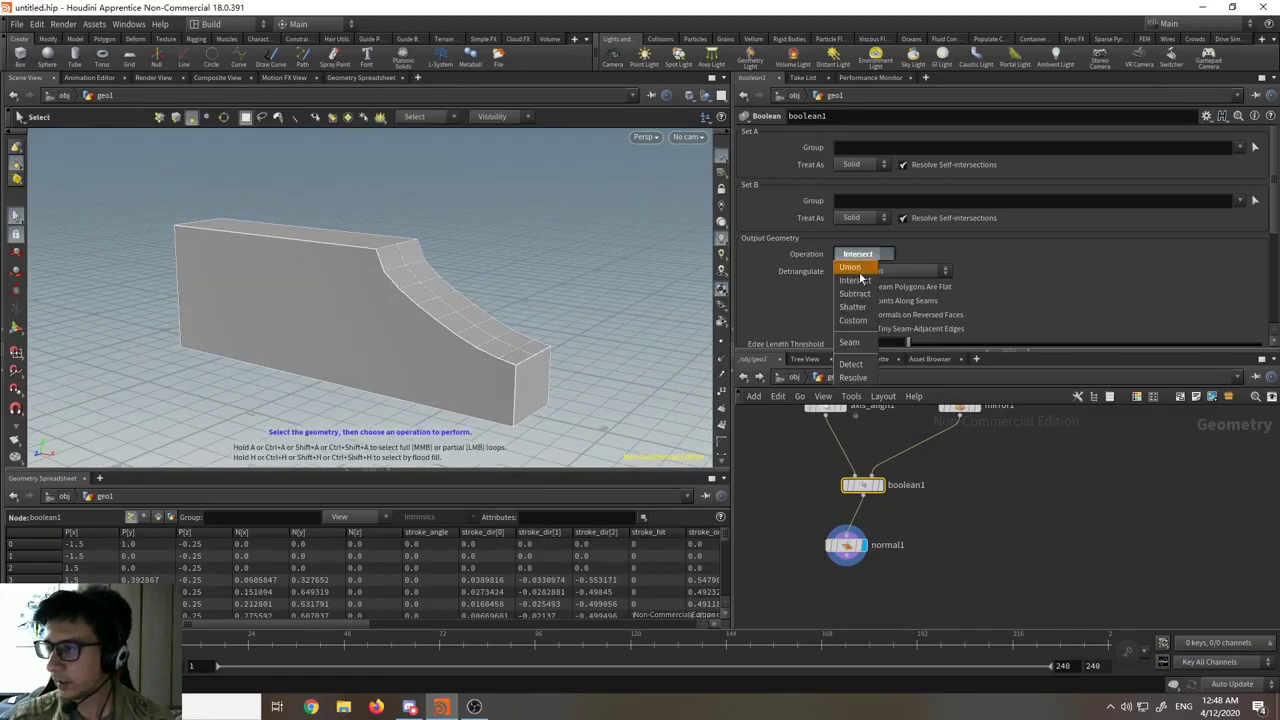
pyautogui.click(854, 293)
pyautogui.press('Escape')
pyautogui.moveTo(478, 306); pyautogui.dragTo(700, 282)
# - Set boolean1's operation to Shatter and inspect how the curve cuts the box
pyautogui.click(855, 255)
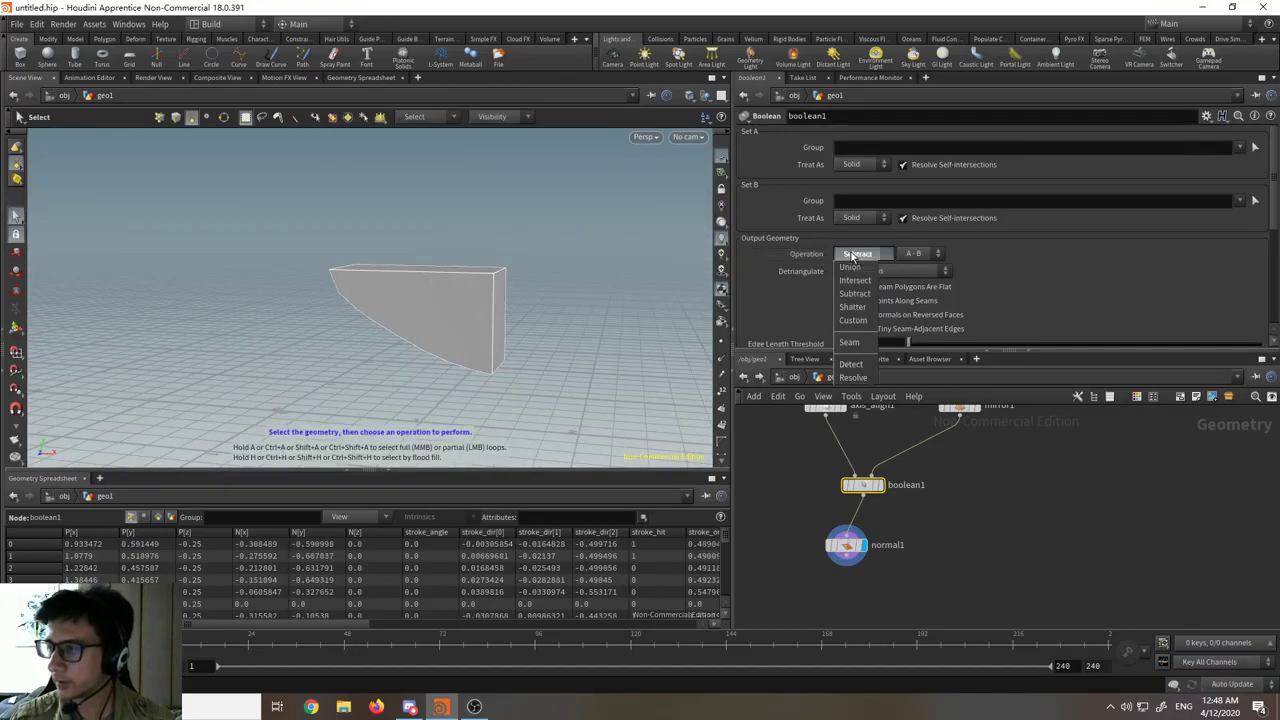
pyautogui.click(852, 306)
pyautogui.press('Escape')
pyautogui.moveTo(509, 314); pyautogui.dragTo(574, 306)
pyautogui.press('s')
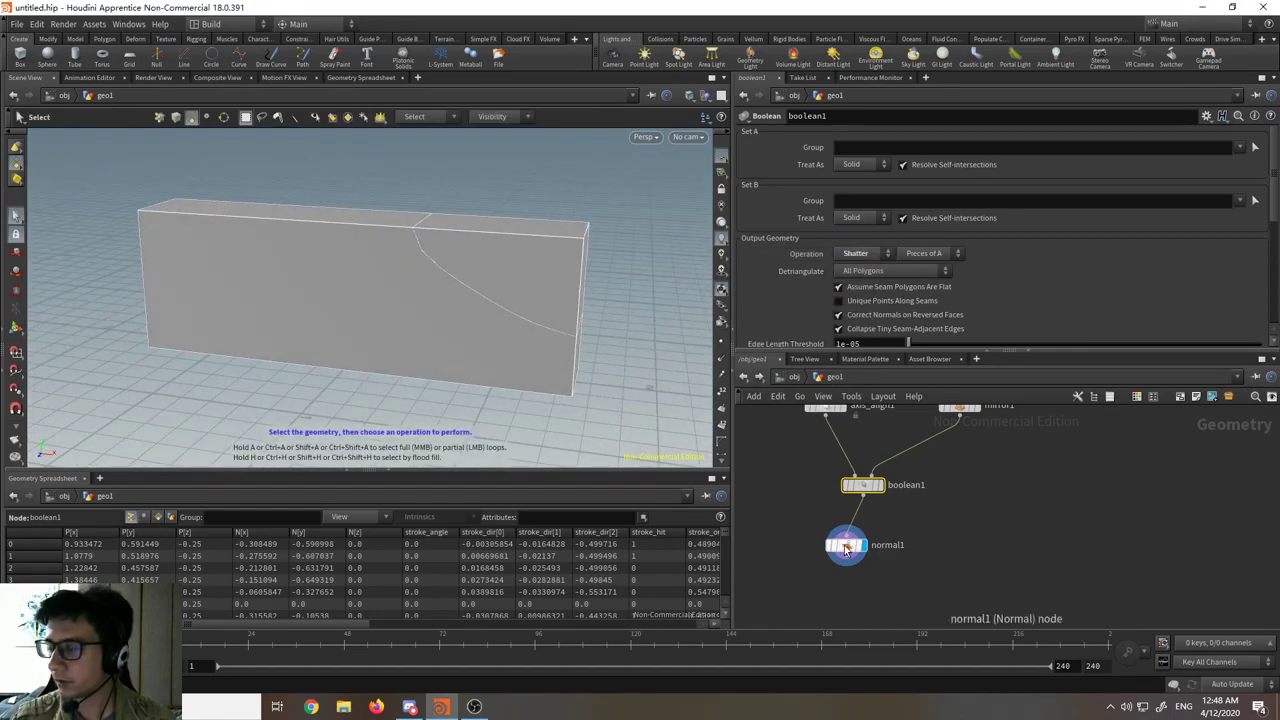
# - Compare the shading of boolean1 and normal1 by displaying each in turn, leaving normal1 displayed just below the Boolean
pyautogui.moveTo(846, 548)
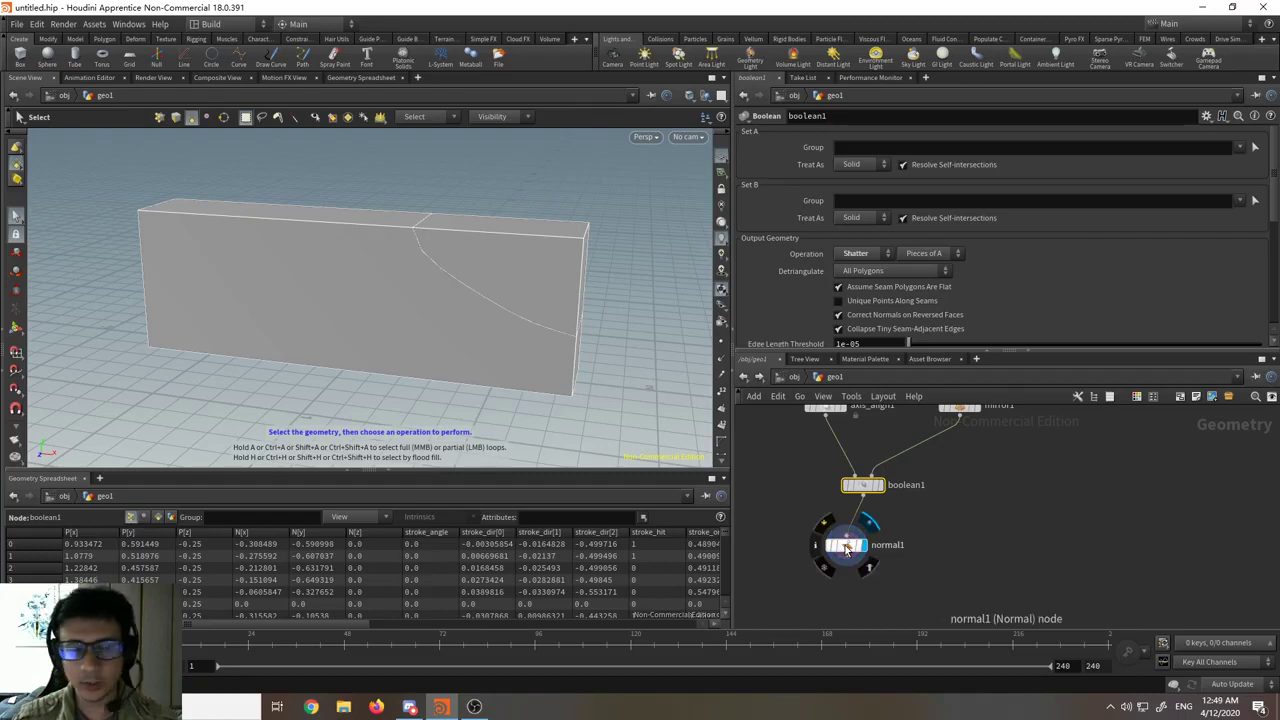
pyautogui.moveTo(856, 545); pyautogui.dragTo(796, 553)
pyautogui.moveTo(871, 497)
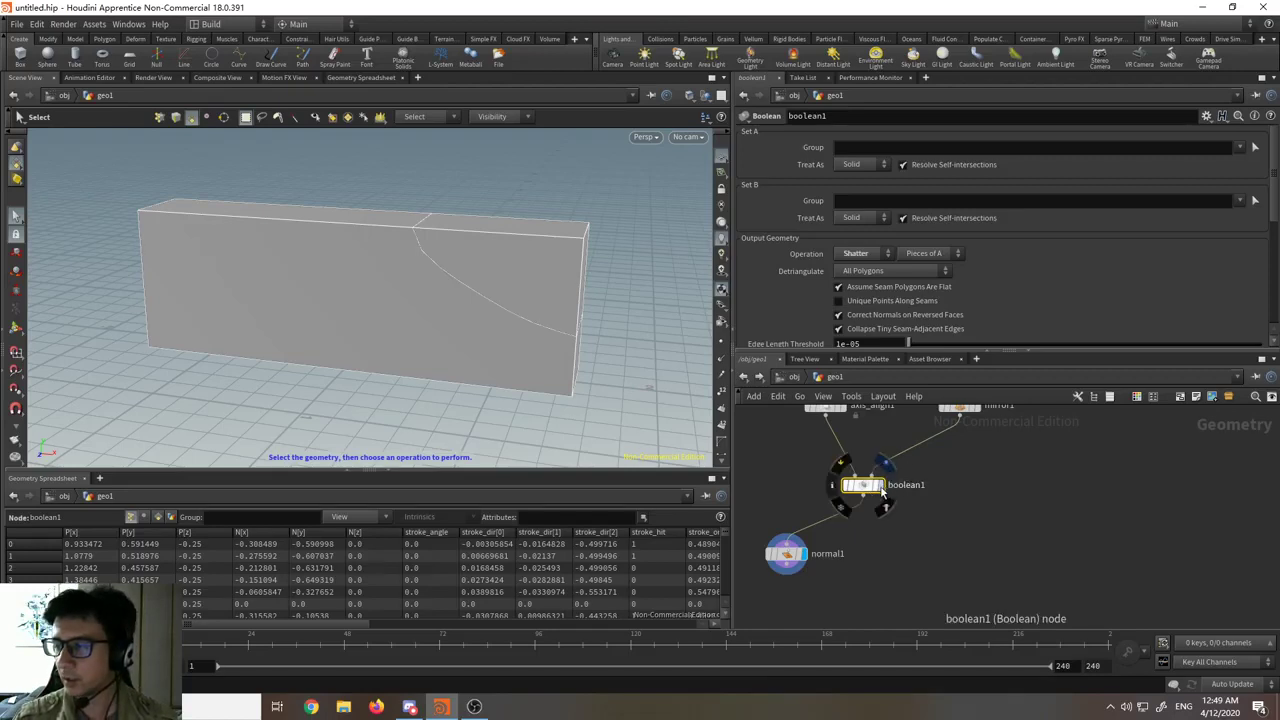
pyautogui.click(868, 488)
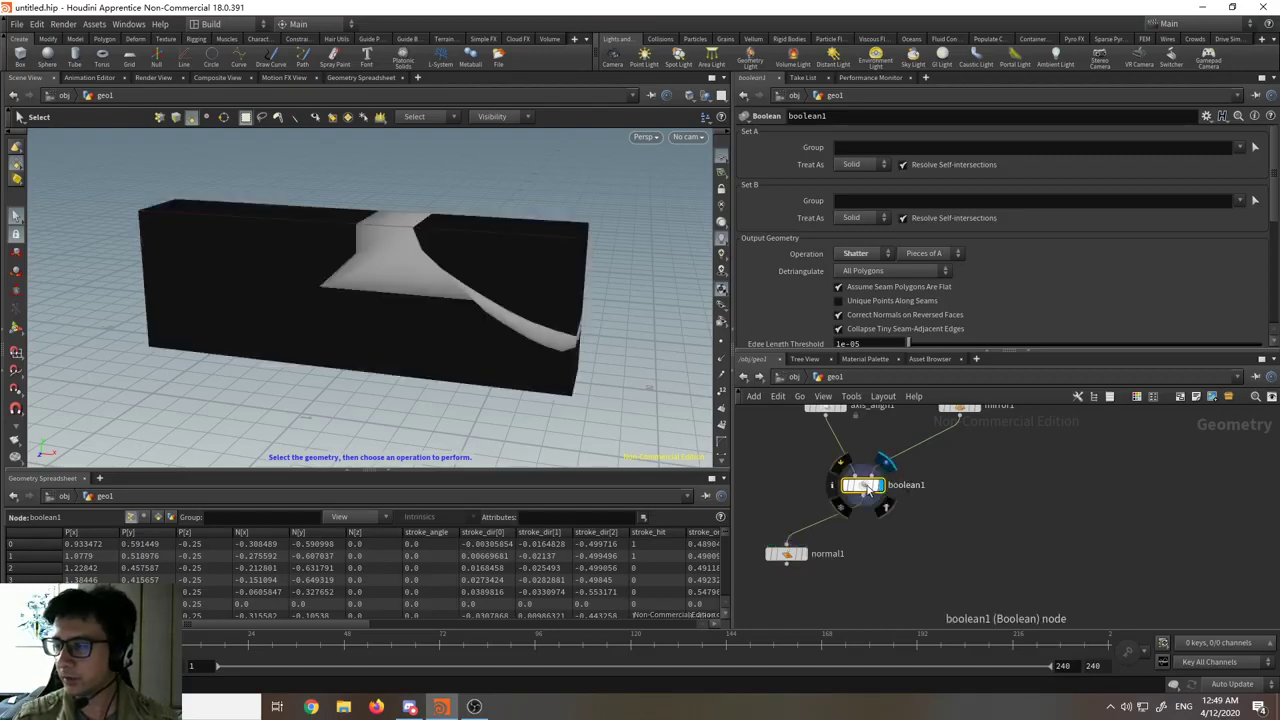
pyautogui.click(801, 554)
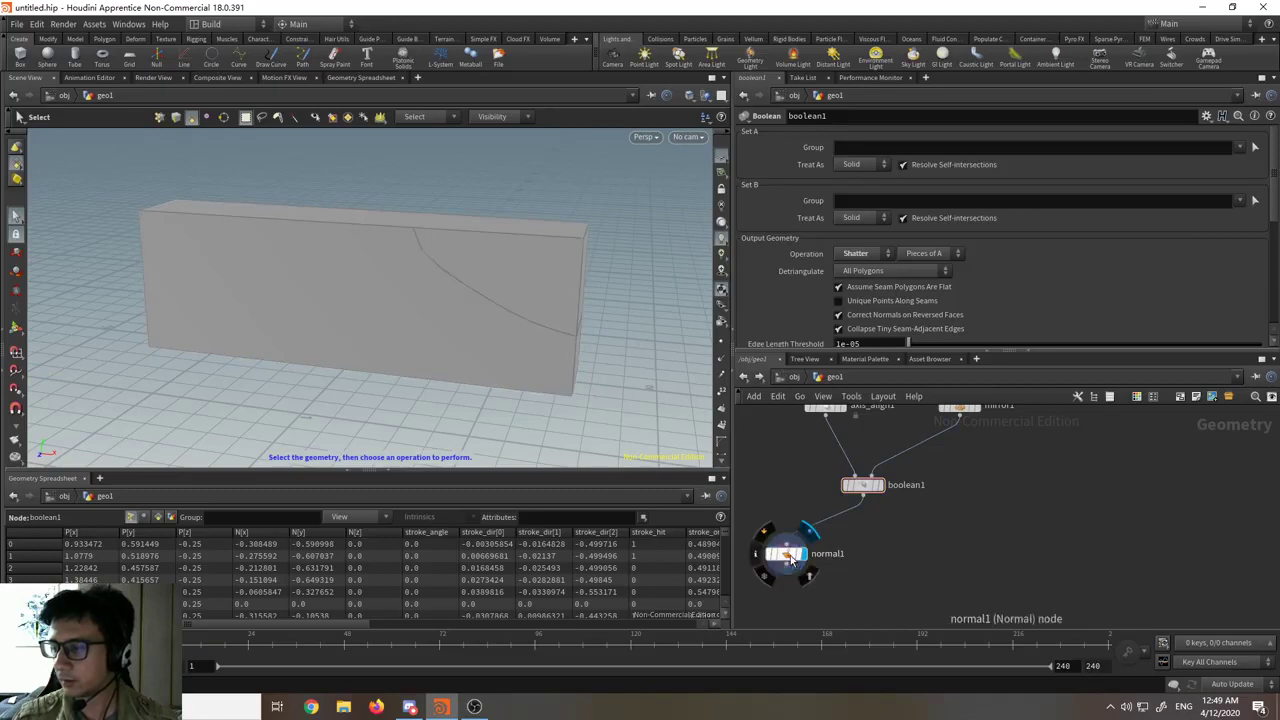
pyautogui.moveTo(791, 560); pyautogui.dragTo(816, 539)
# - Add an Exploded View node to the network below normal1
pyautogui.press('Tab')
pyautogui.write('ex')
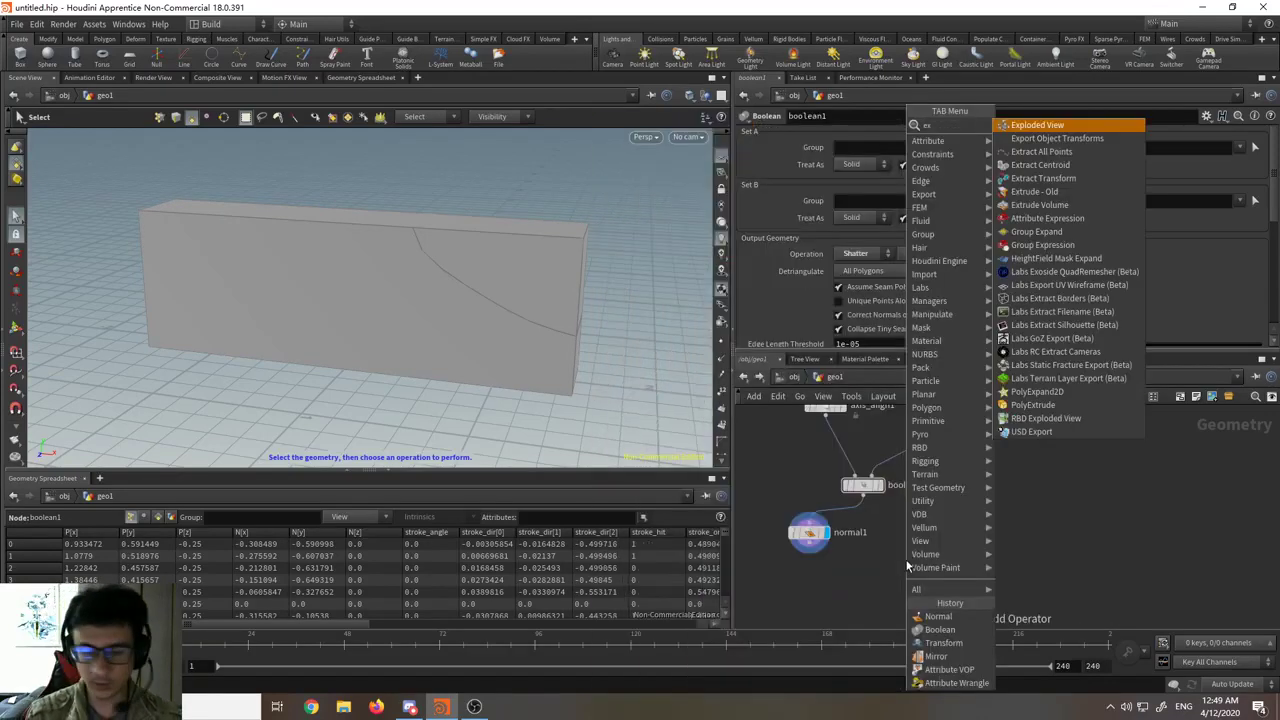
pyautogui.write('plo')
pyautogui.press('Return')
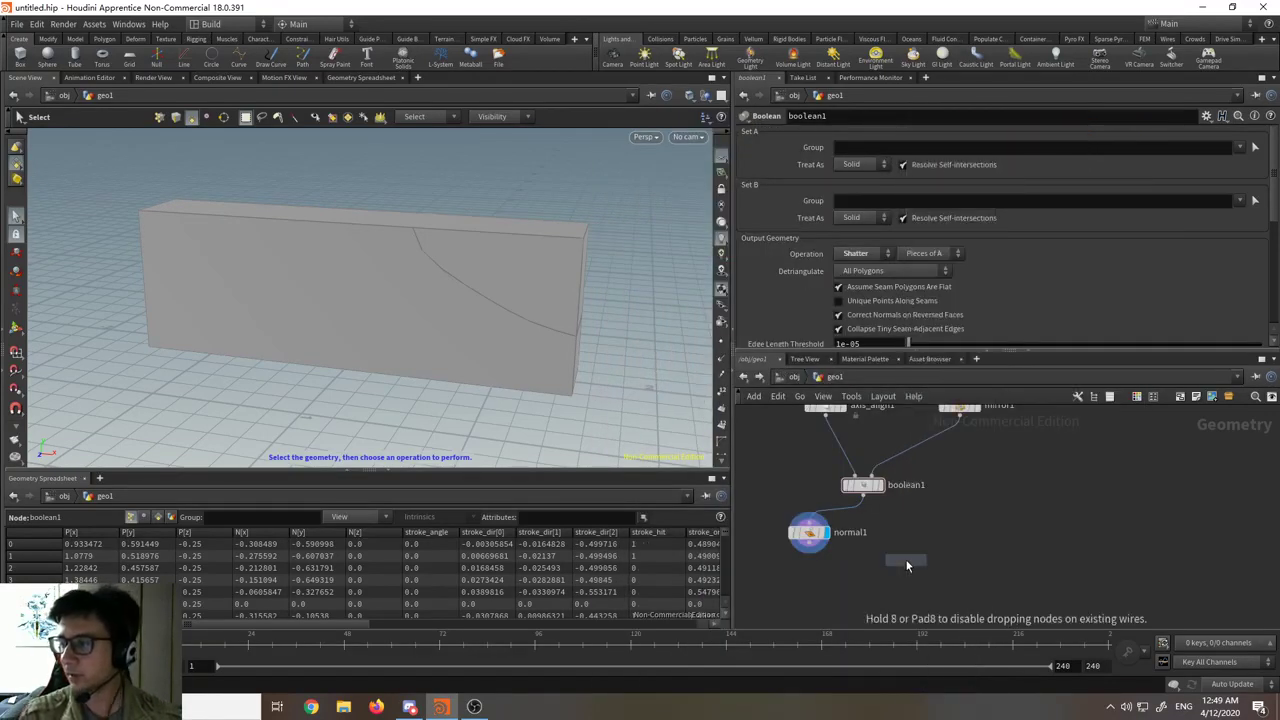
pyautogui.click(903, 576)
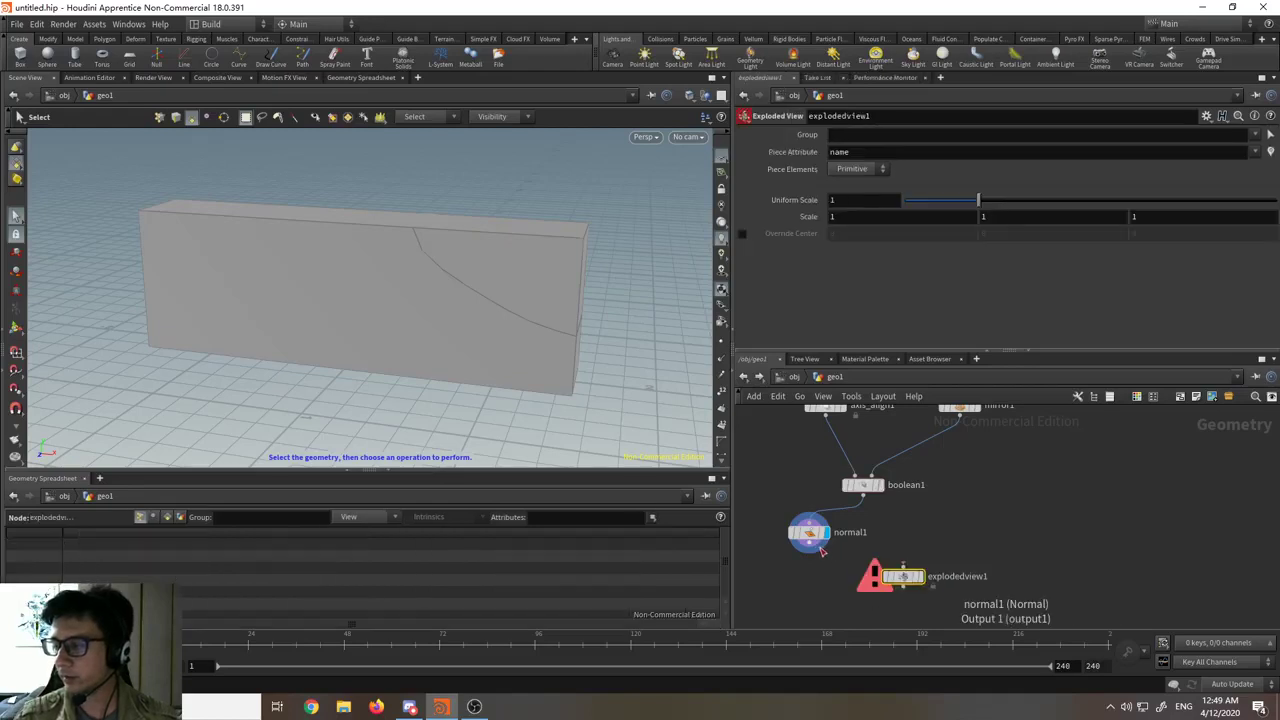
# - Connect normal1's output to explodedview1 and display the exploded result to inspect the separated pieces
pyautogui.moveTo(876, 564); pyautogui.dragTo(903, 567)
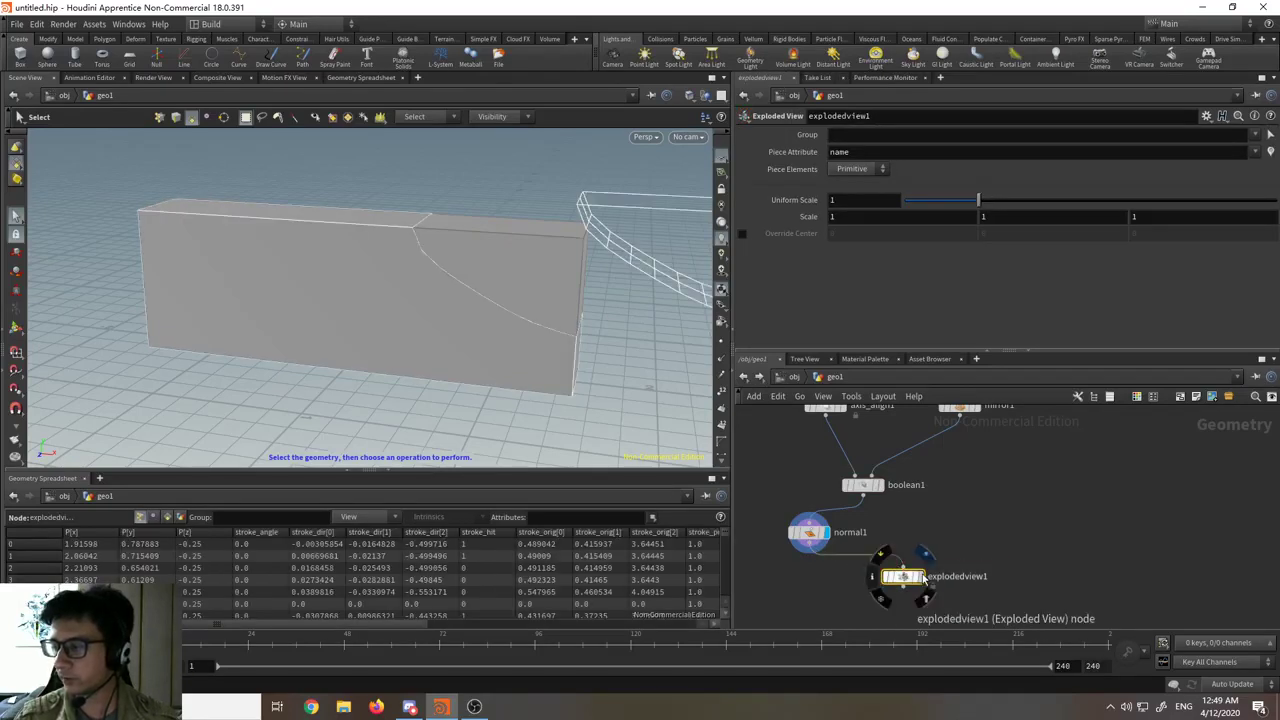
pyautogui.click(920, 576)
pyautogui.keyDown('alt'); pyautogui.moveTo(480, 300); pyautogui.dragTo(330, 334); pyautogui.keyUp('alt')
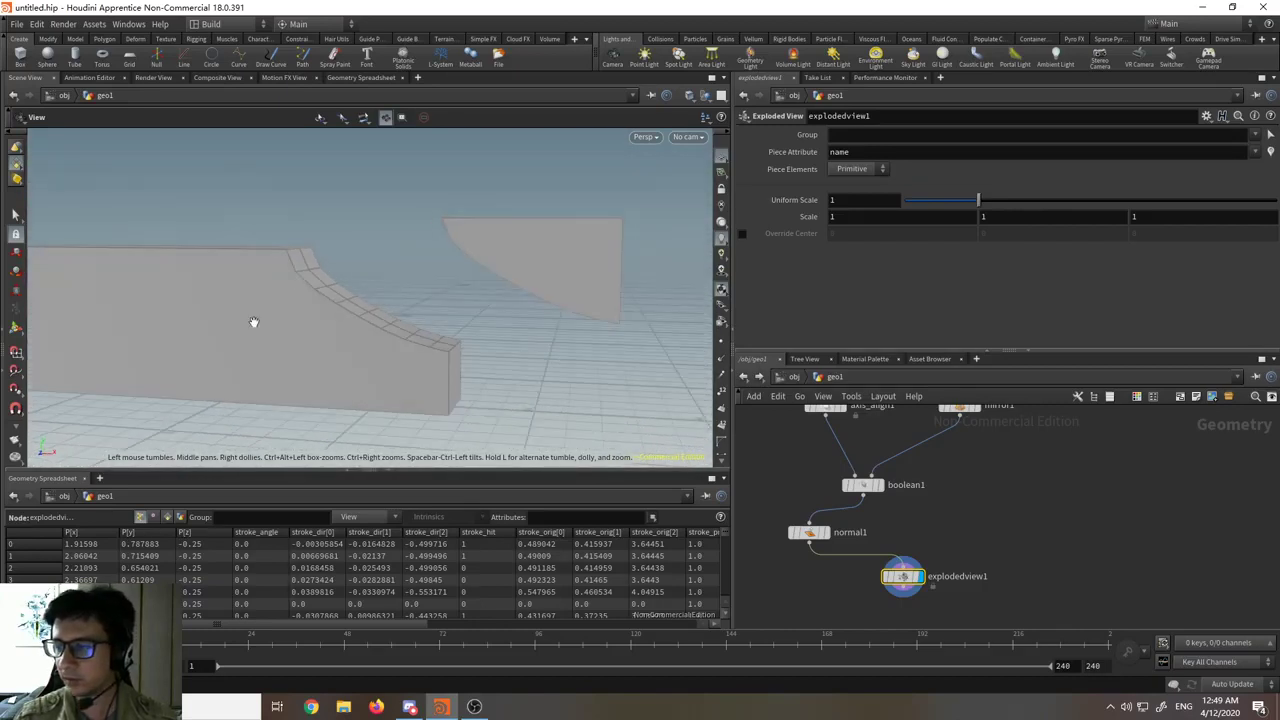
pyautogui.press('s')
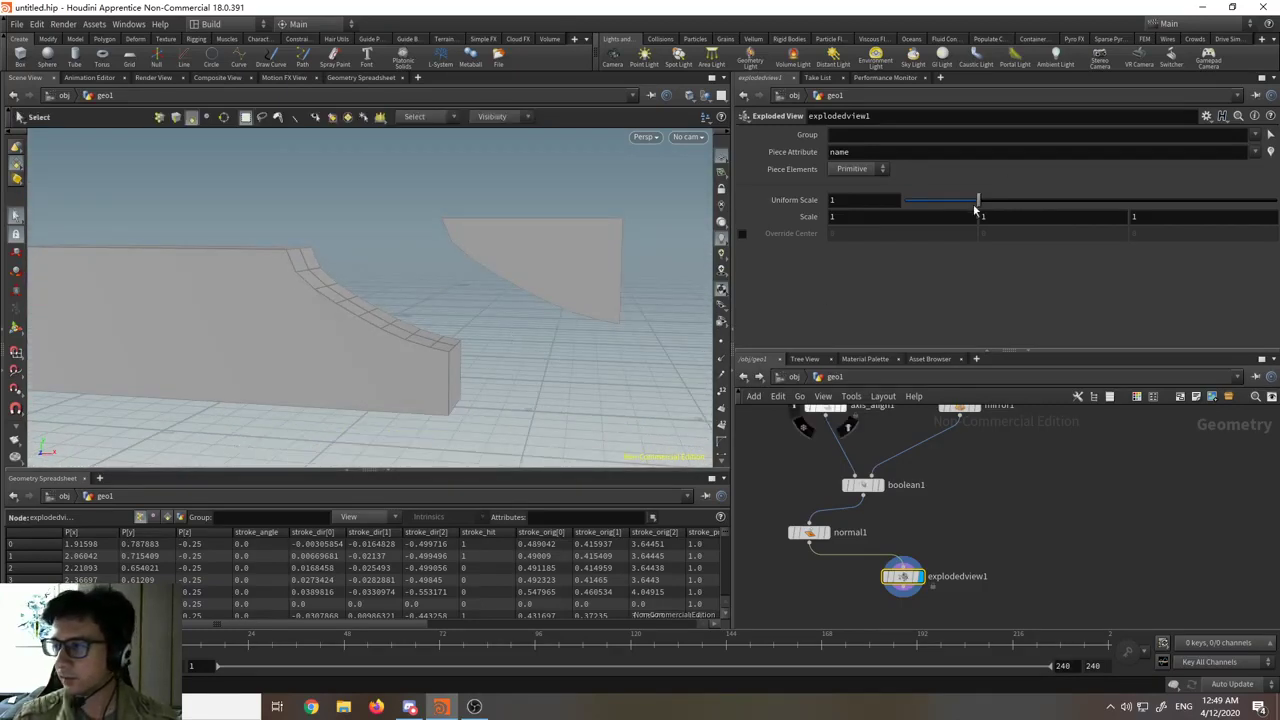
# - Try a Uniform Scale of 1.894 on explodedview1 and inspect the wider spacing of the pieces
pyautogui.moveTo(976, 208); pyautogui.dragTo(1044, 201)
pyautogui.press('Escape')
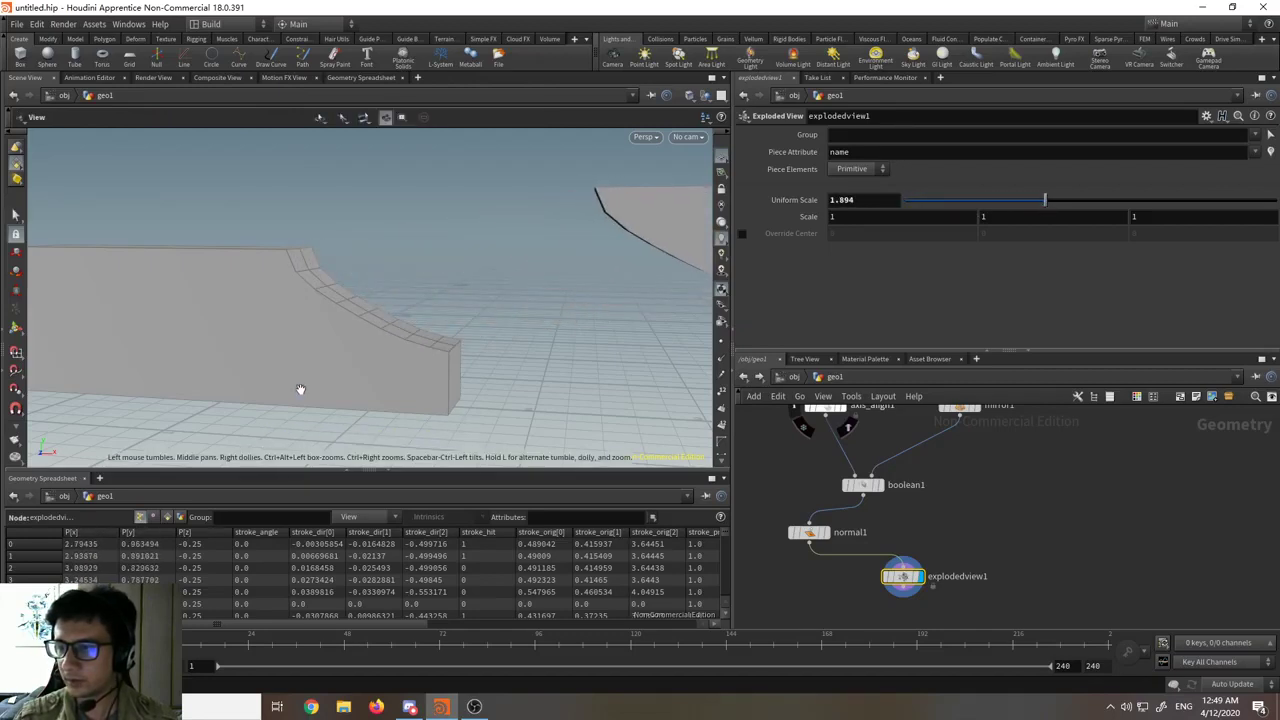
pyautogui.moveTo(300, 389); pyautogui.dragTo(569, 394)
pyautogui.press('s')
# - Draw a second stroke in drawcurve1, curving from above the box down past its left end
pyautogui.scroll(-4, 991, 523)
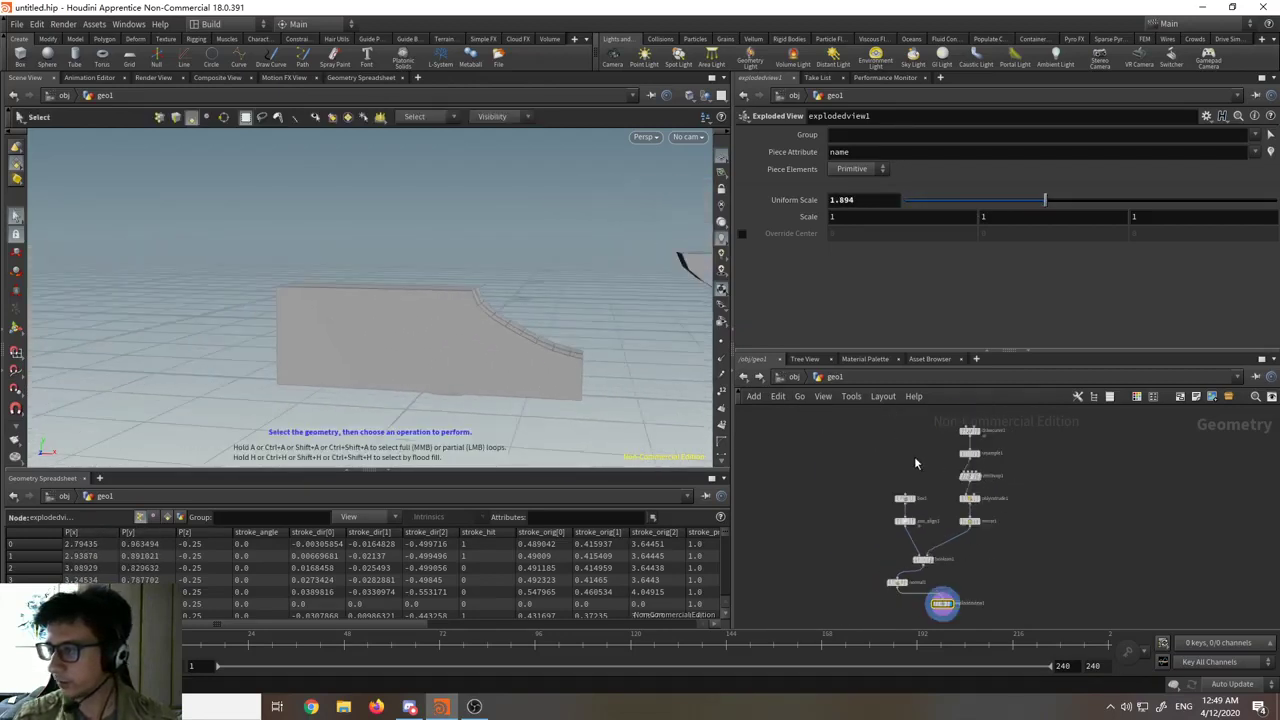
pyautogui.scroll(4, 914, 495)
pyautogui.moveTo(950, 485); pyautogui.dragTo(936, 516, button='middle')
pyautogui.scroll(-5, 936, 516)
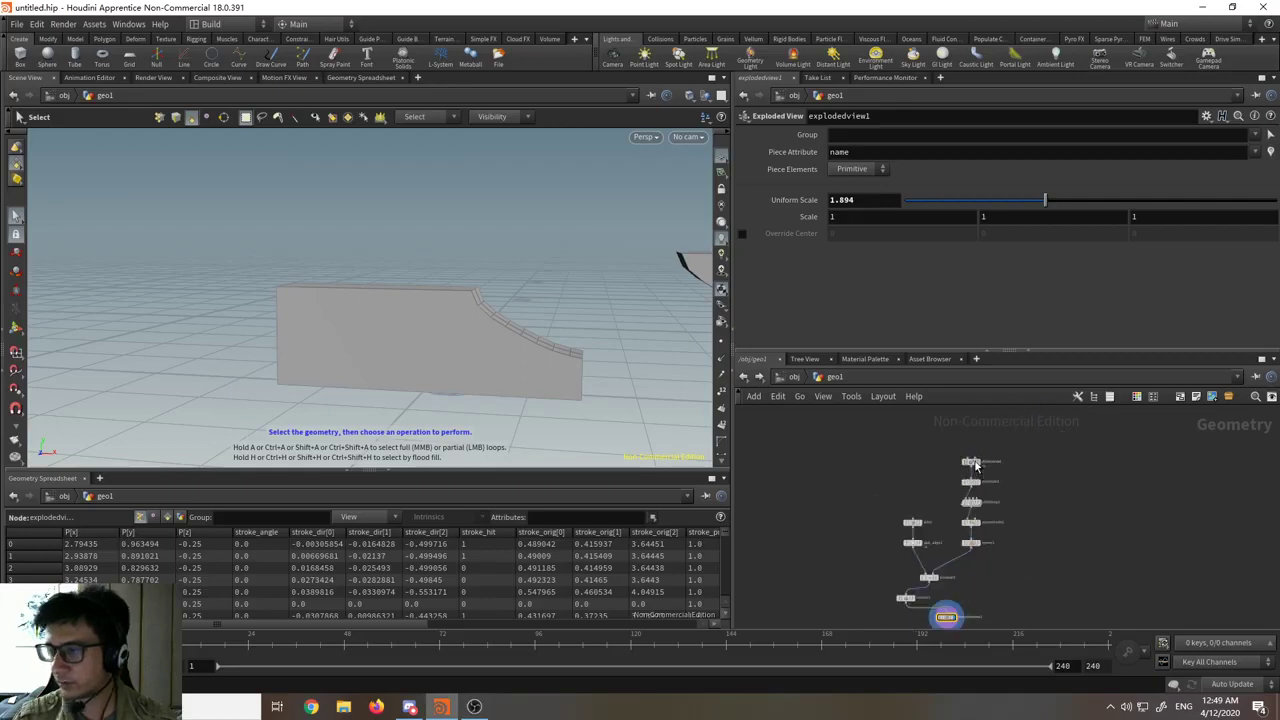
pyautogui.click(970, 462)
pyautogui.click(15, 327)
pyautogui.moveTo(349, 245); pyautogui.dragTo(222, 355)
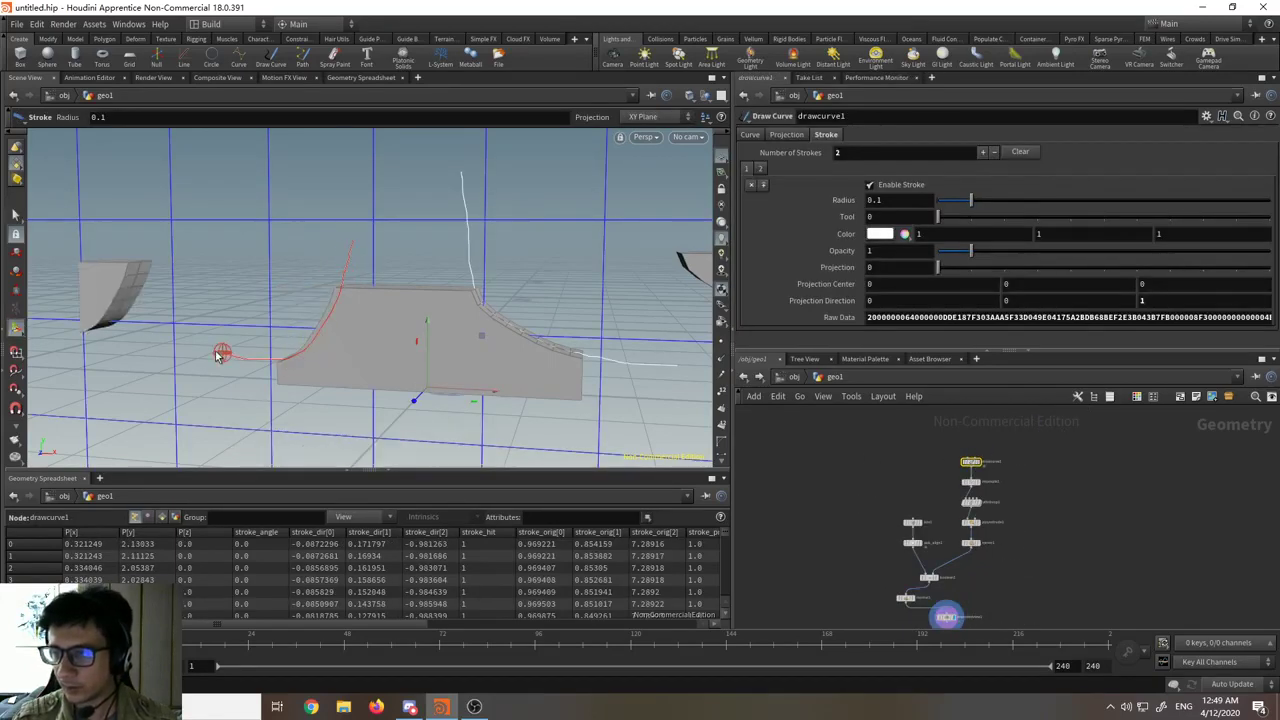
# - Add three more drawcurve1 strokes: one across the box's lower left corner, one dipping into its upper edge, and one arching over its lower edge
pyautogui.keyDown('alt'); pyautogui.moveTo(261, 309); pyautogui.dragTo(213, 308, button='middle'); pyautogui.keyUp('alt')
pyautogui.moveTo(324, 421)
pyautogui.mouseDown()
pyautogui.moveTo(246, 374)
pyautogui.moveTo(180, 379)
pyautogui.mouseUp()
pyautogui.keyDown('alt'); pyautogui.moveTo(260, 380); pyautogui.dragTo(294, 346, button='middle'); pyautogui.keyUp('alt')
pyautogui.keyDown('alt'); pyautogui.scroll(-2, 294, 346); pyautogui.keyUp('alt')
pyautogui.moveTo(335, 255)
pyautogui.mouseDown()
pyautogui.moveTo(383, 271)
pyautogui.moveTo(385, 228)
pyautogui.mouseUp()
pyautogui.moveTo(443, 361)
pyautogui.mouseDown()
pyautogui.moveTo(392, 323)
pyautogui.moveTo(351, 354)
pyautogui.mouseUp()
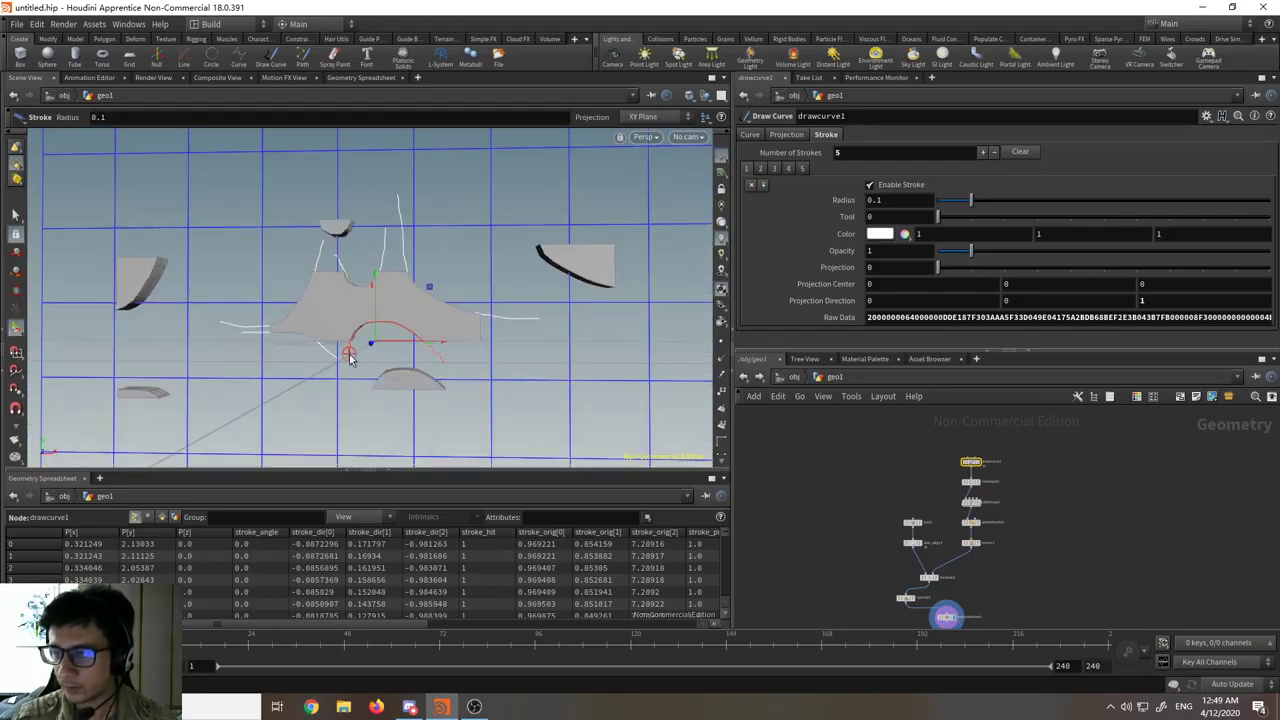
pyautogui.press('Escape')
pyautogui.moveTo(511, 369); pyautogui.dragTo(416, 406)
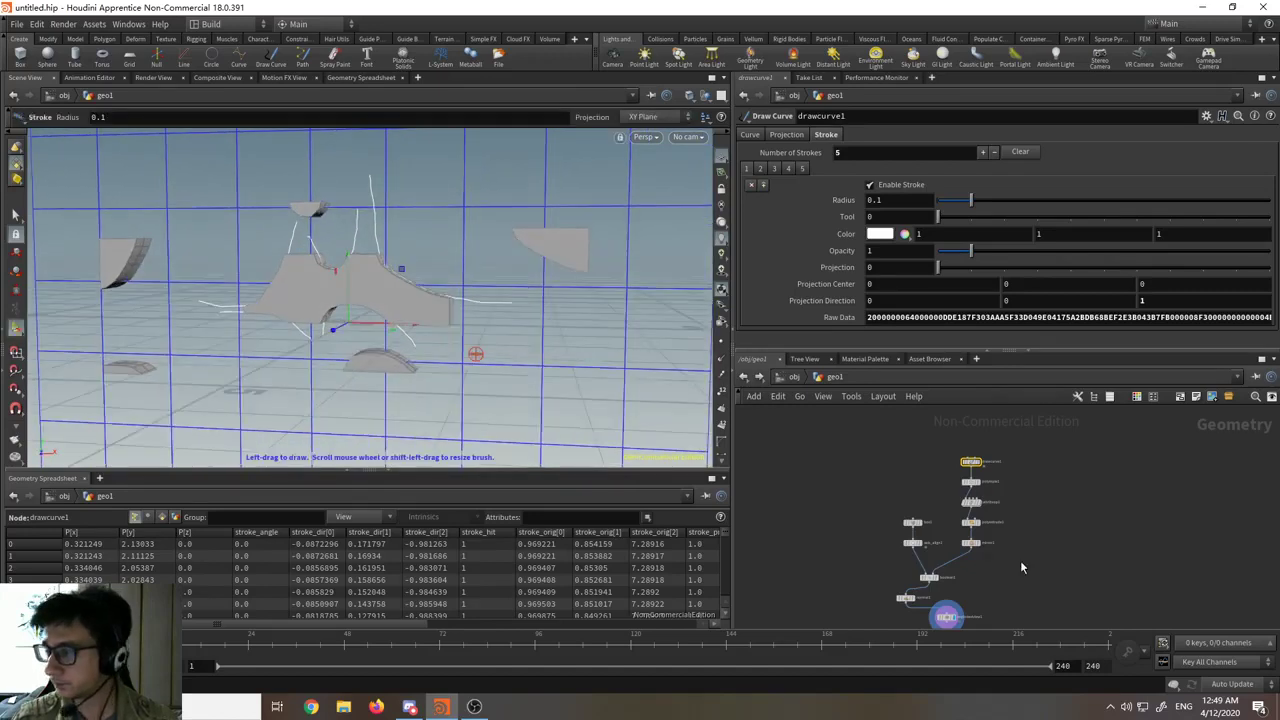
# - Set explodedview1's Uniform Scale to 1.158
pyautogui.moveTo(1020, 563); pyautogui.dragTo(1006, 482, button='middle')
pyautogui.scroll(6, 931, 537)
pyautogui.click(928, 540)
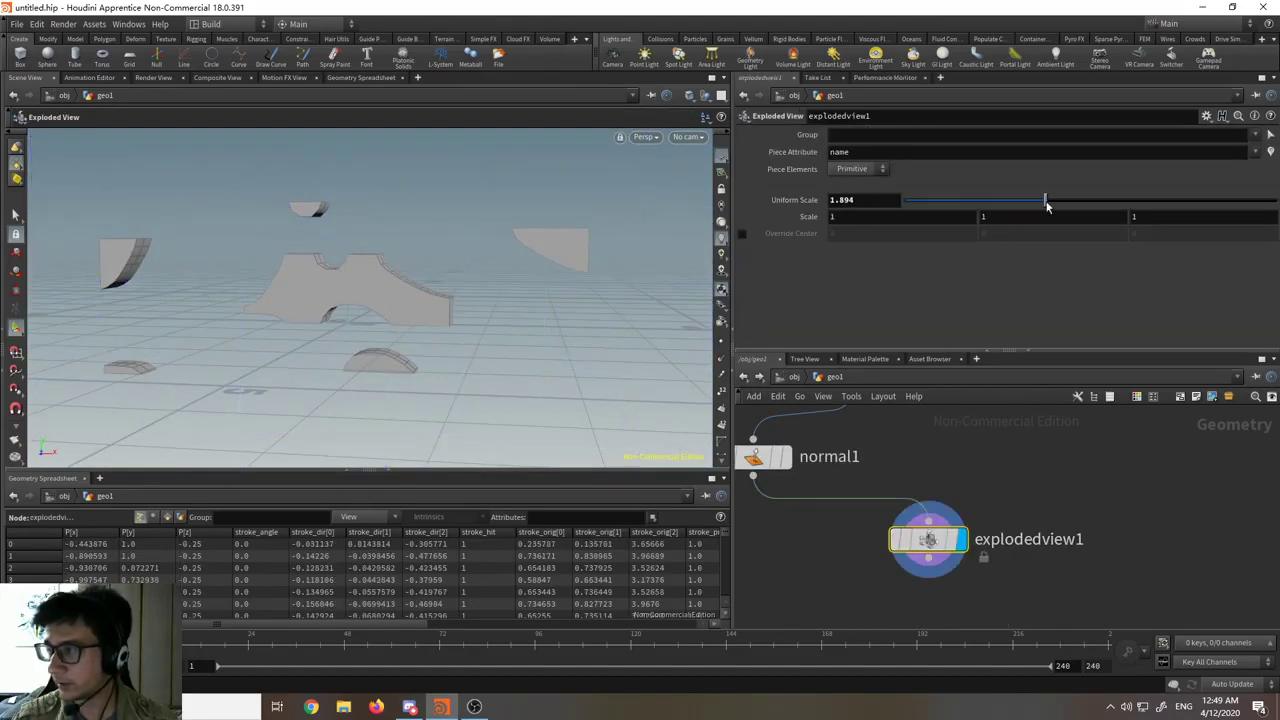
pyautogui.moveTo(1047, 205); pyautogui.dragTo(990, 204)
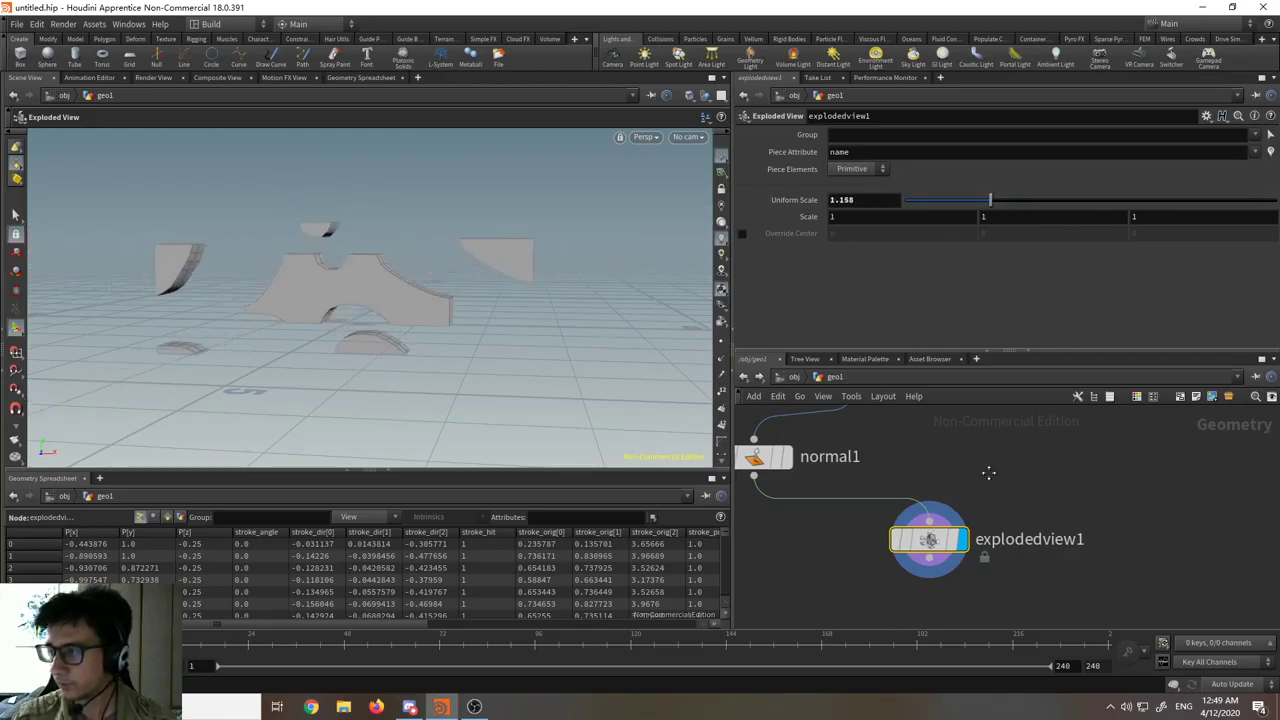
# - Display normal1 and try the Intersect and Union operations on boolean1
pyautogui.moveTo(988, 472); pyautogui.dragTo(1001, 570, button='middle')
pyautogui.click(799, 556)
pyautogui.click(771, 556)
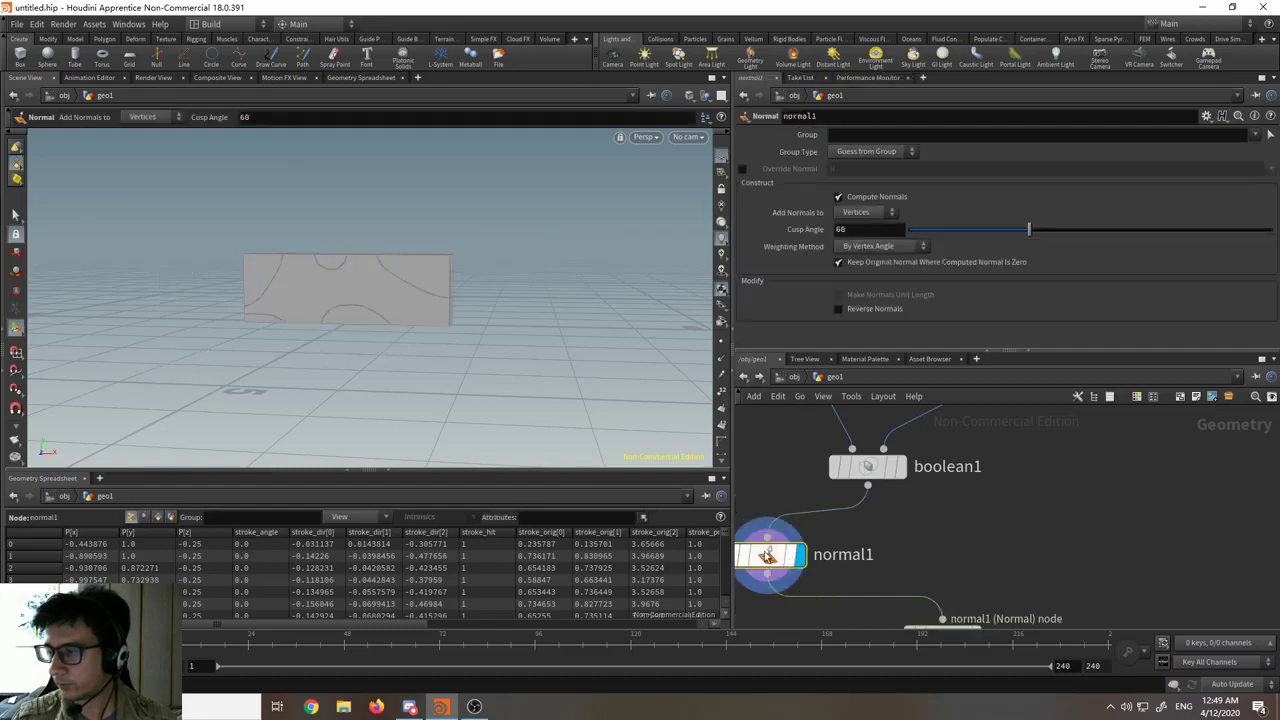
pyautogui.click(868, 466)
pyautogui.click(858, 253)
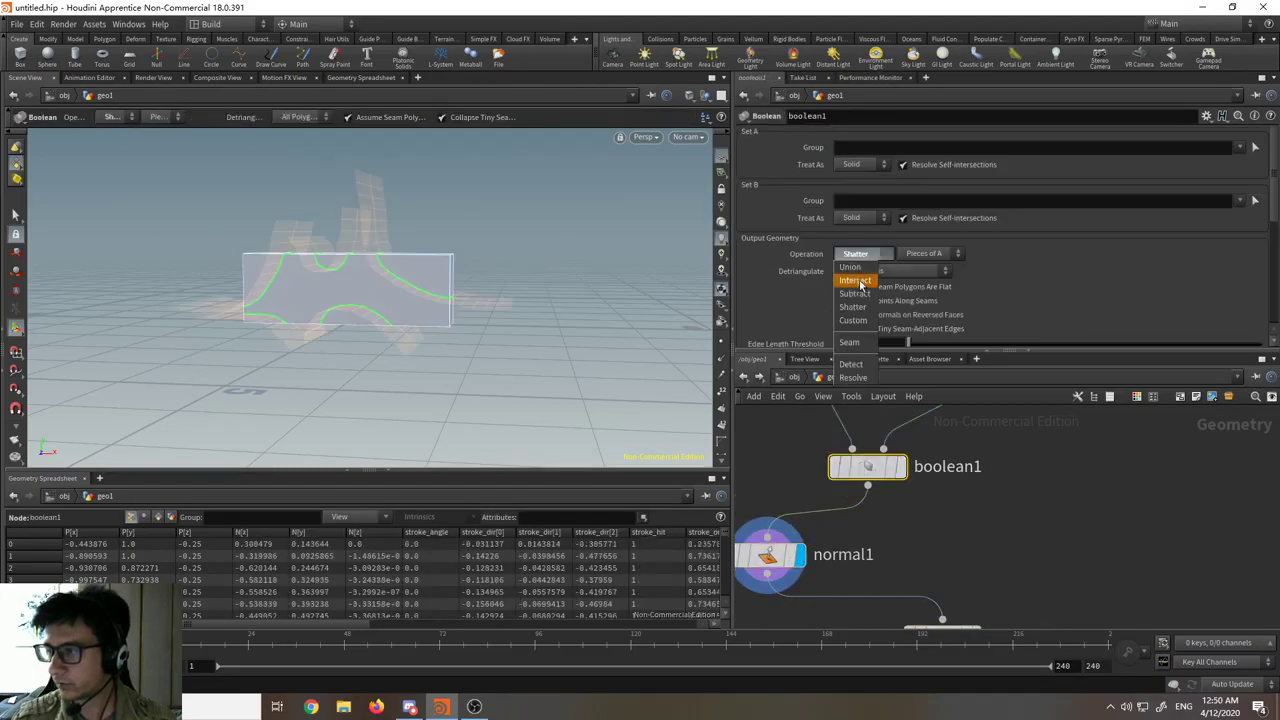
pyautogui.click(860, 287)
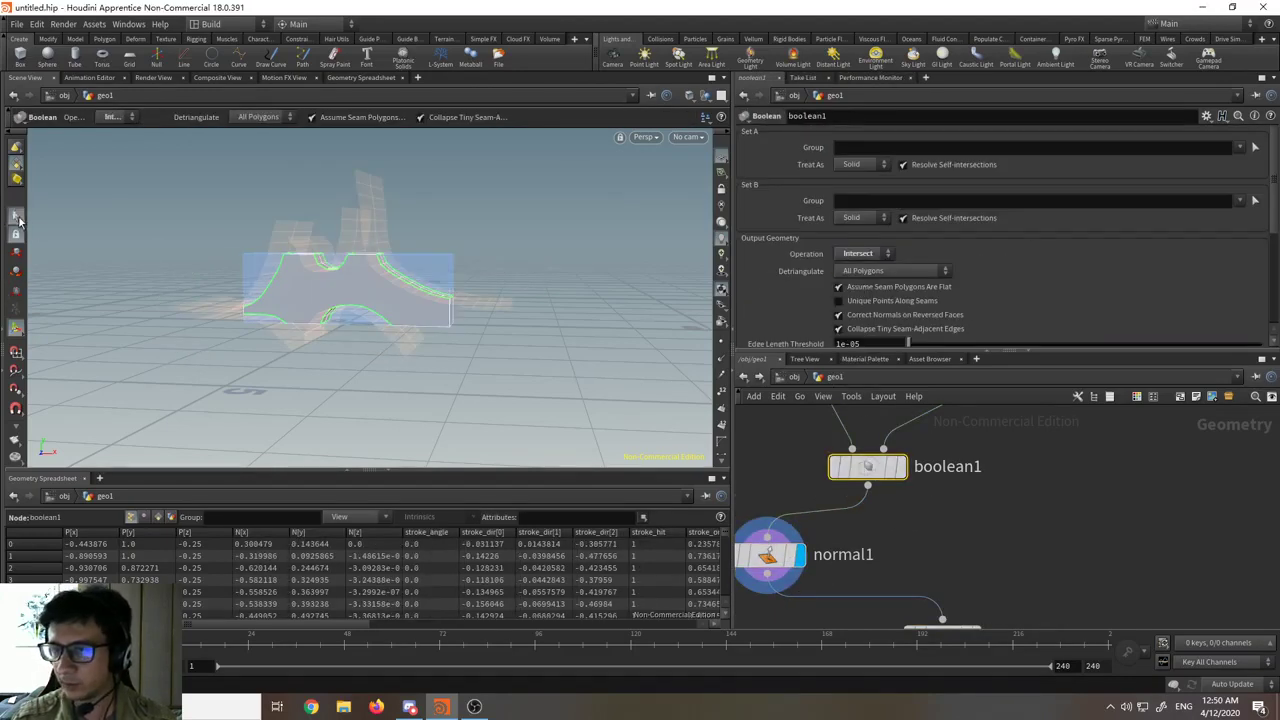
pyautogui.click(16, 215)
pyautogui.keyDown('alt'); pyautogui.moveTo(237, 289); pyautogui.dragTo(316, 346); pyautogui.keyUp('alt')
pyautogui.click(858, 253)
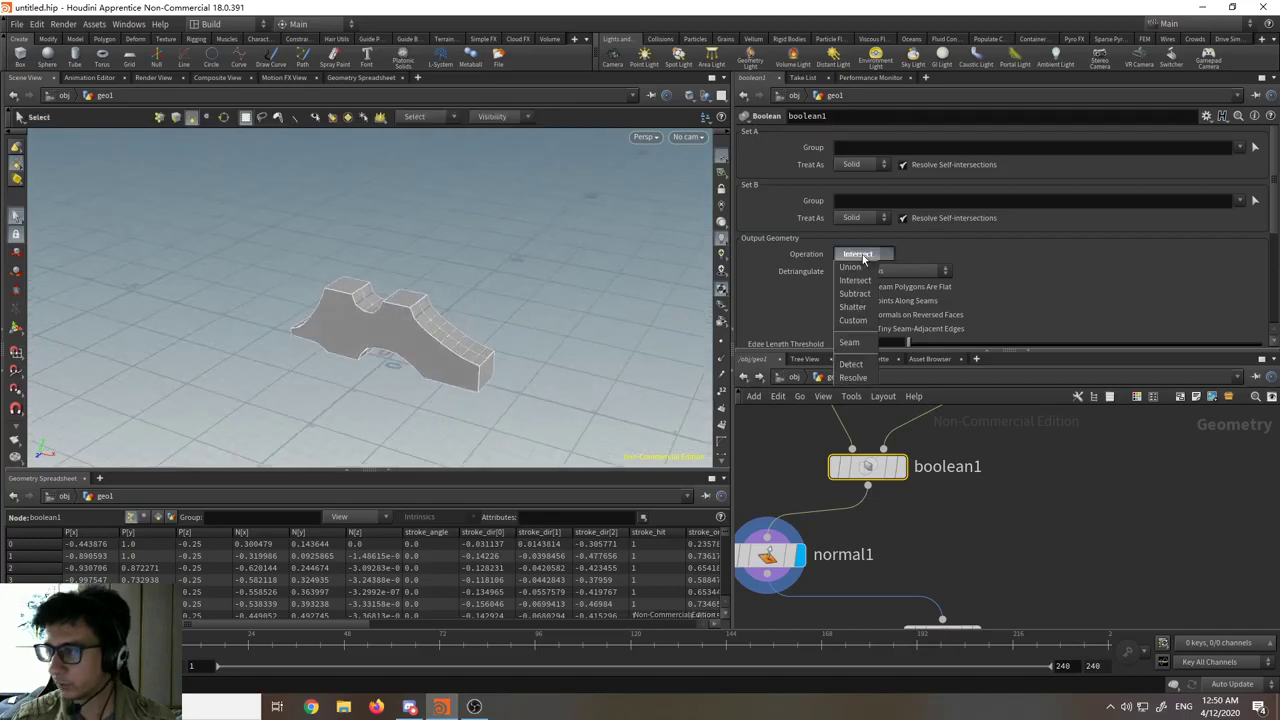
pyautogui.click(858, 255)
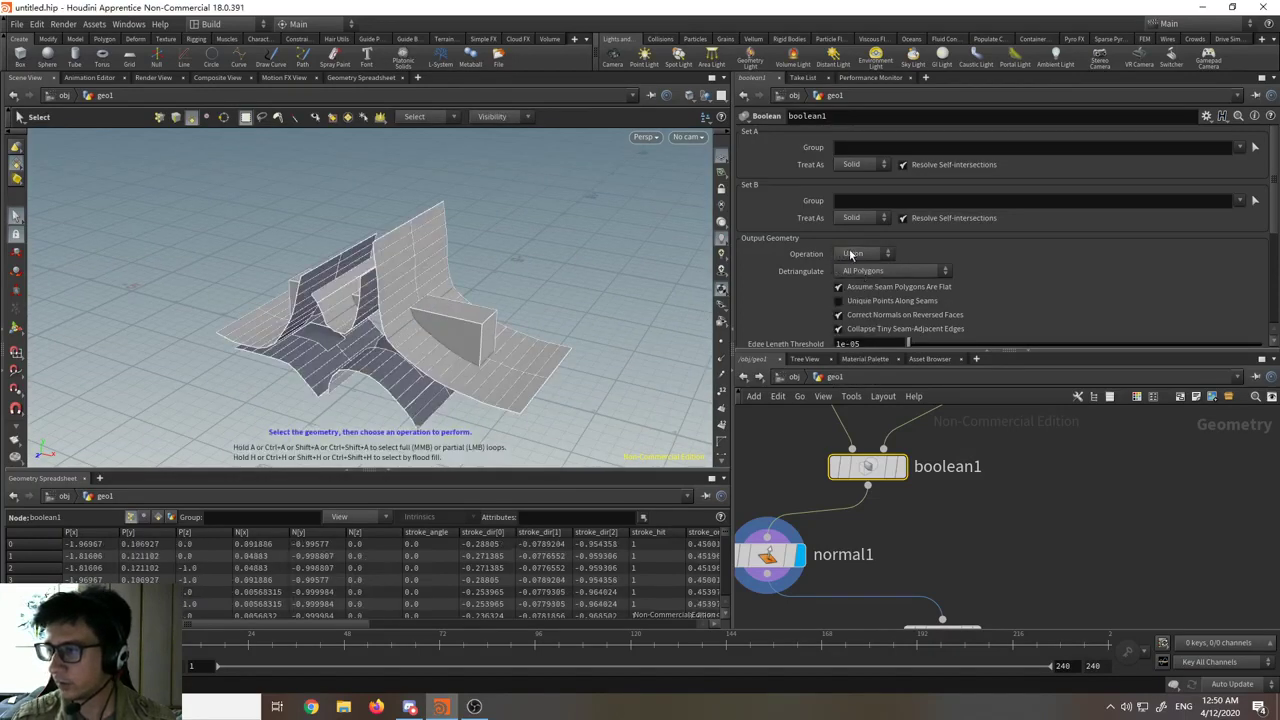
# - Set boolean1's operation to Subtract with A-B and inspect the resulting pieces
pyautogui.click(851, 254)
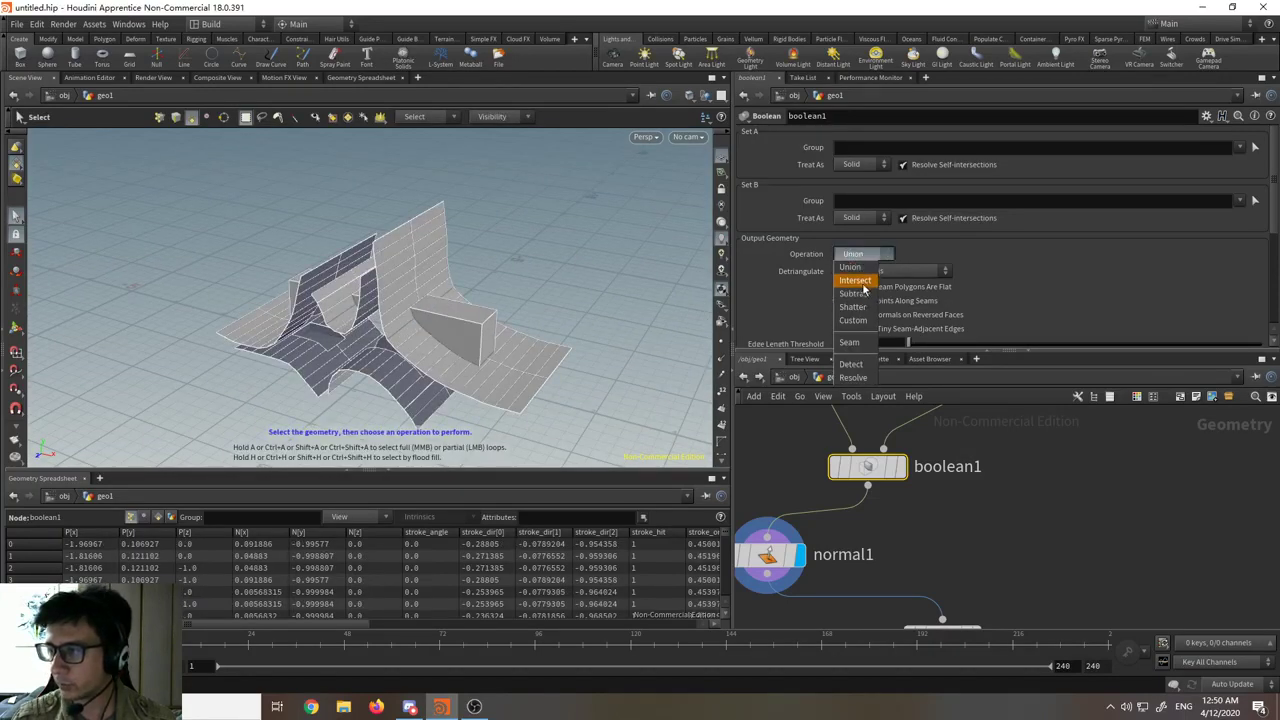
pyautogui.click(857, 295)
pyautogui.moveTo(486, 332); pyautogui.dragTo(498, 300)
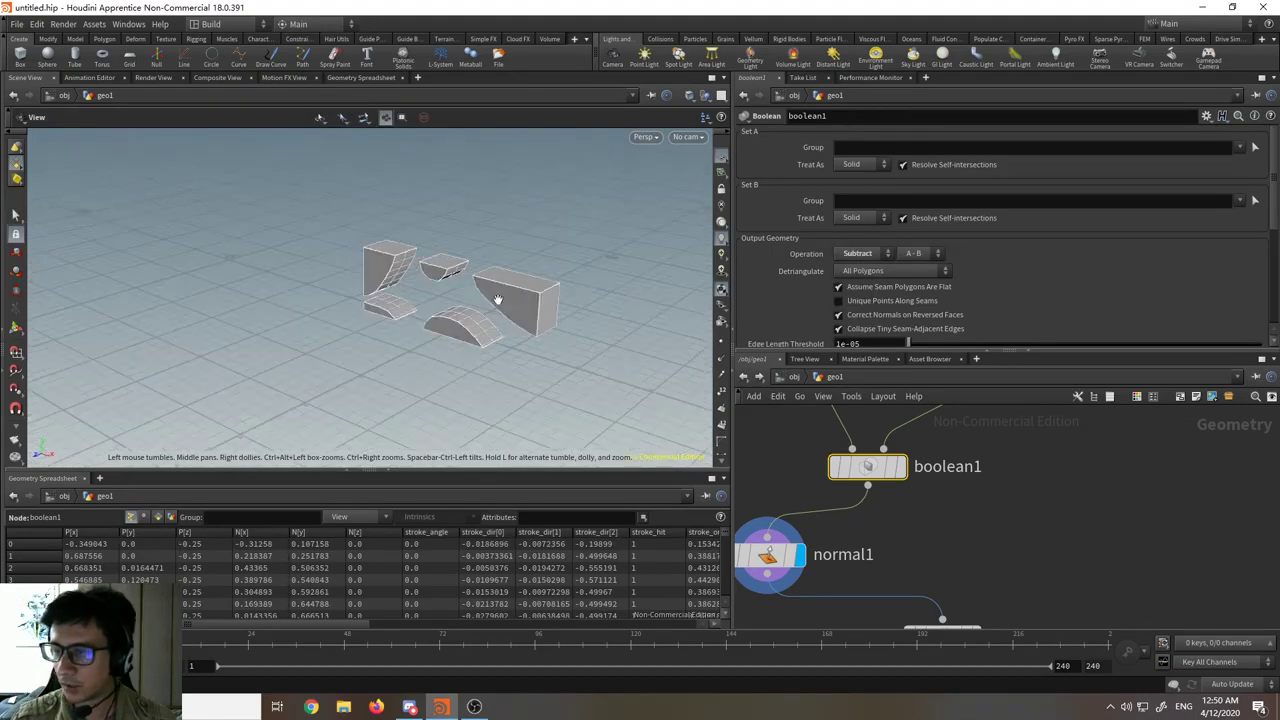
# - Remove the four extra strokes from drawcurve1, reducing its Number of Strokes to 1
pyautogui.moveTo(983, 479); pyautogui.dragTo(985, 533, button='middle')
pyautogui.scroll(-5, 985, 538)
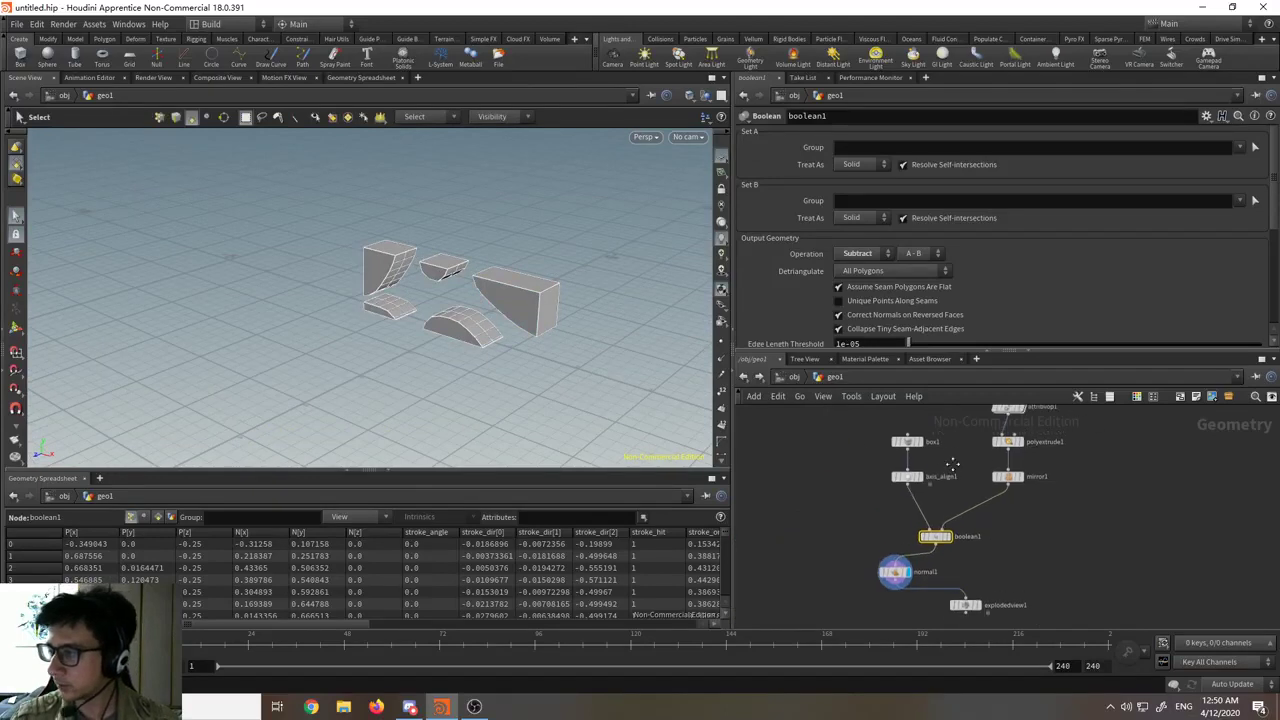
pyautogui.moveTo(951, 463); pyautogui.dragTo(882, 626, button='middle')
pyautogui.scroll(3, 925, 512)
pyautogui.click(926, 516)
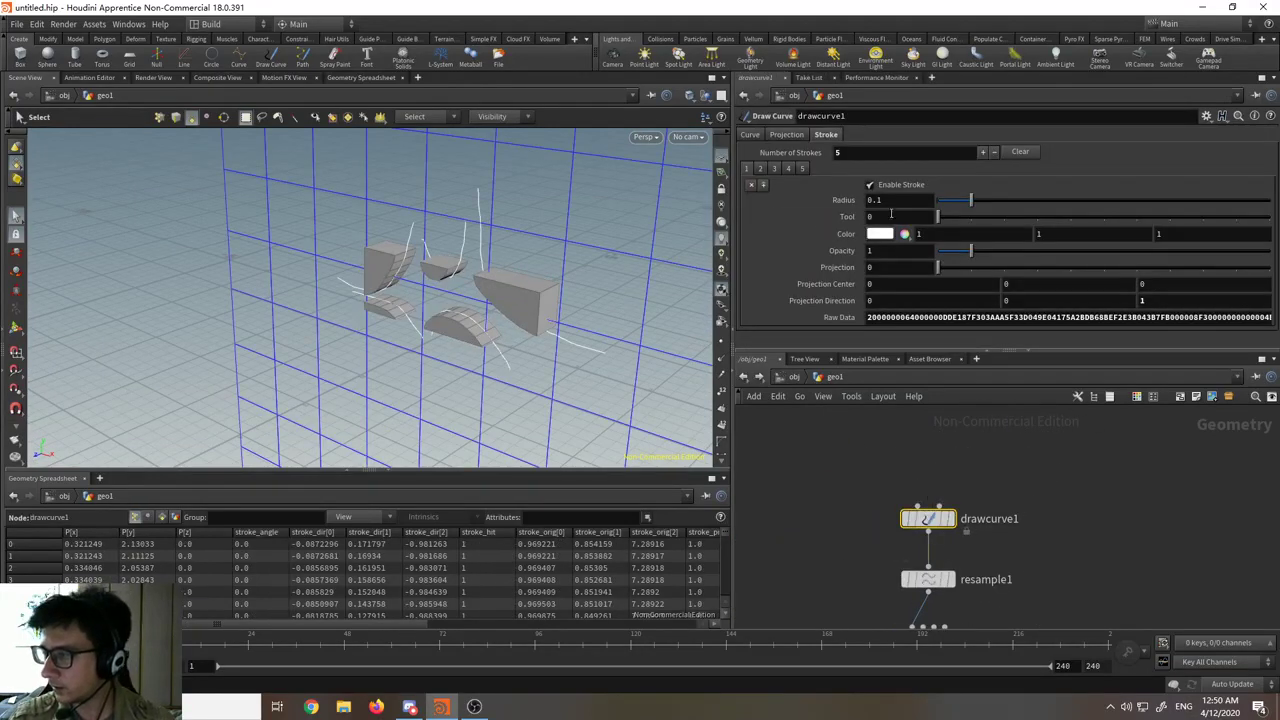
pyautogui.click(993, 153)
pyautogui.click(993, 153)
pyautogui.click(993, 153)
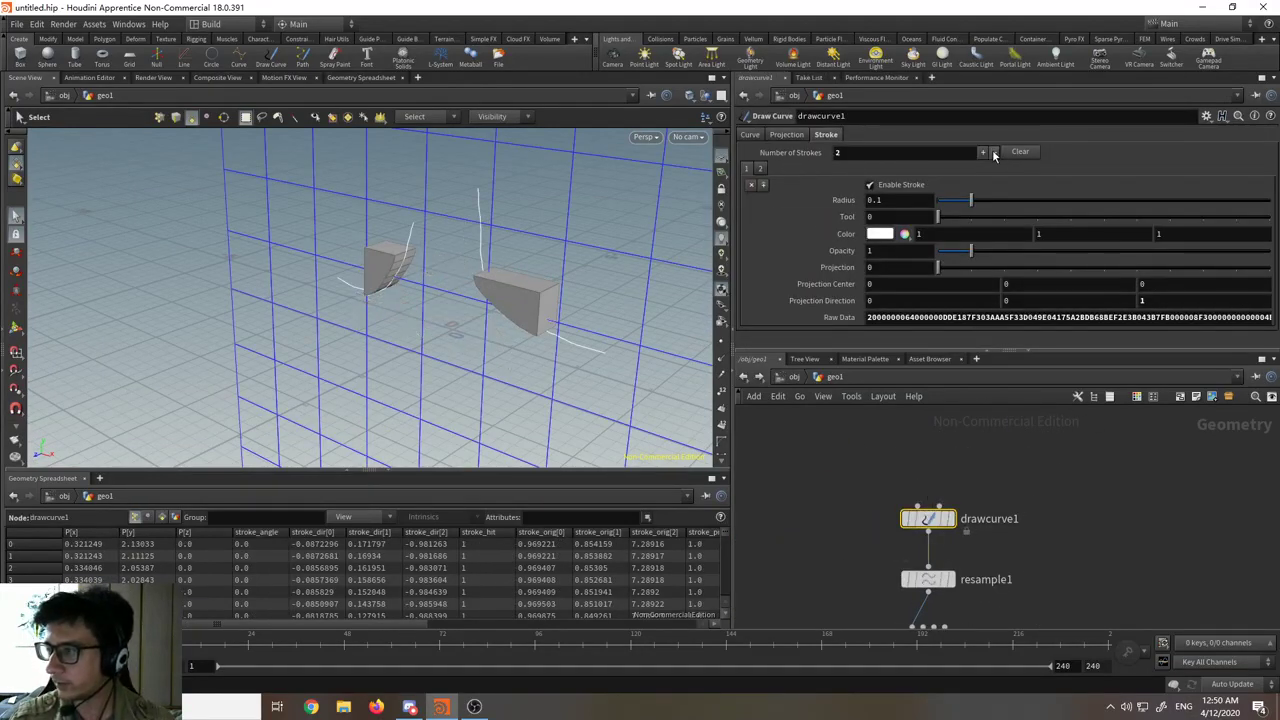
pyautogui.click(993, 153)
# - Compare the Subtract result's shading by displaying boolean1 and normal1 in turn
pyautogui.scroll(-3, 1068, 507)
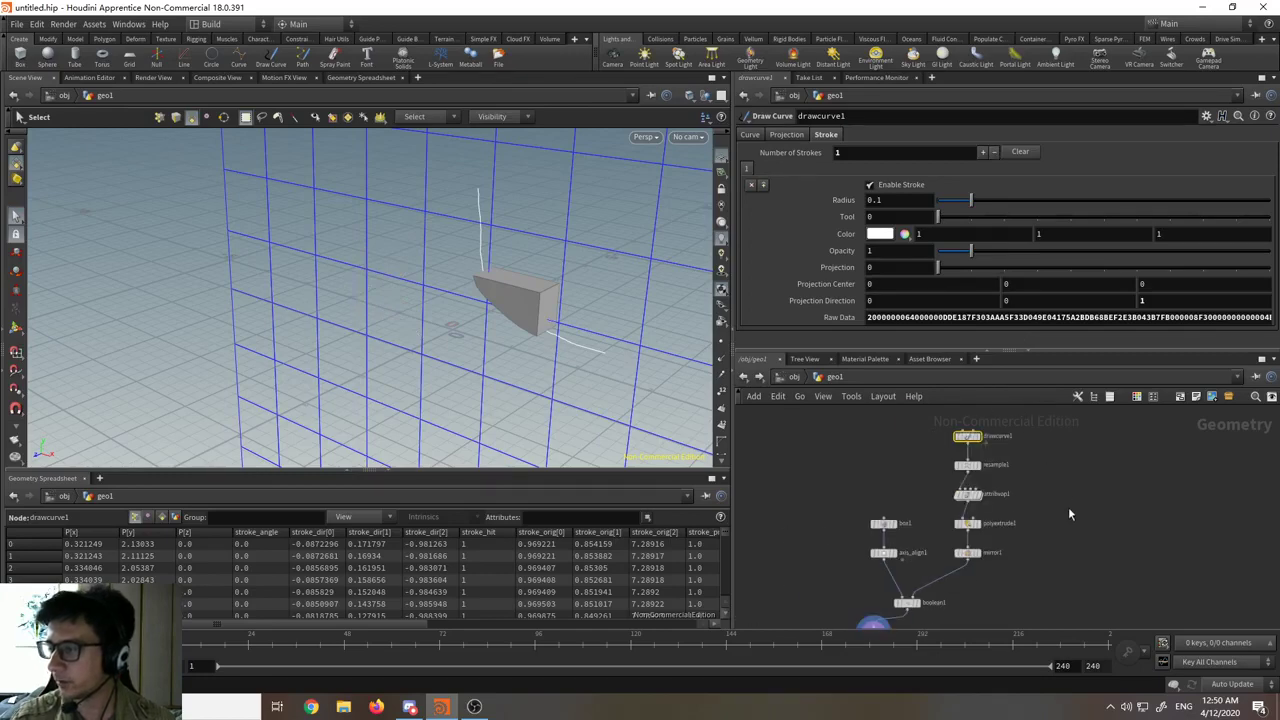
pyautogui.scroll(5, 926, 526)
pyautogui.moveTo(1083, 471); pyautogui.dragTo(1008, 522, button='middle')
pyautogui.scroll(-3, 1008, 522)
pyautogui.click(990, 412)
pyautogui.click(957, 447)
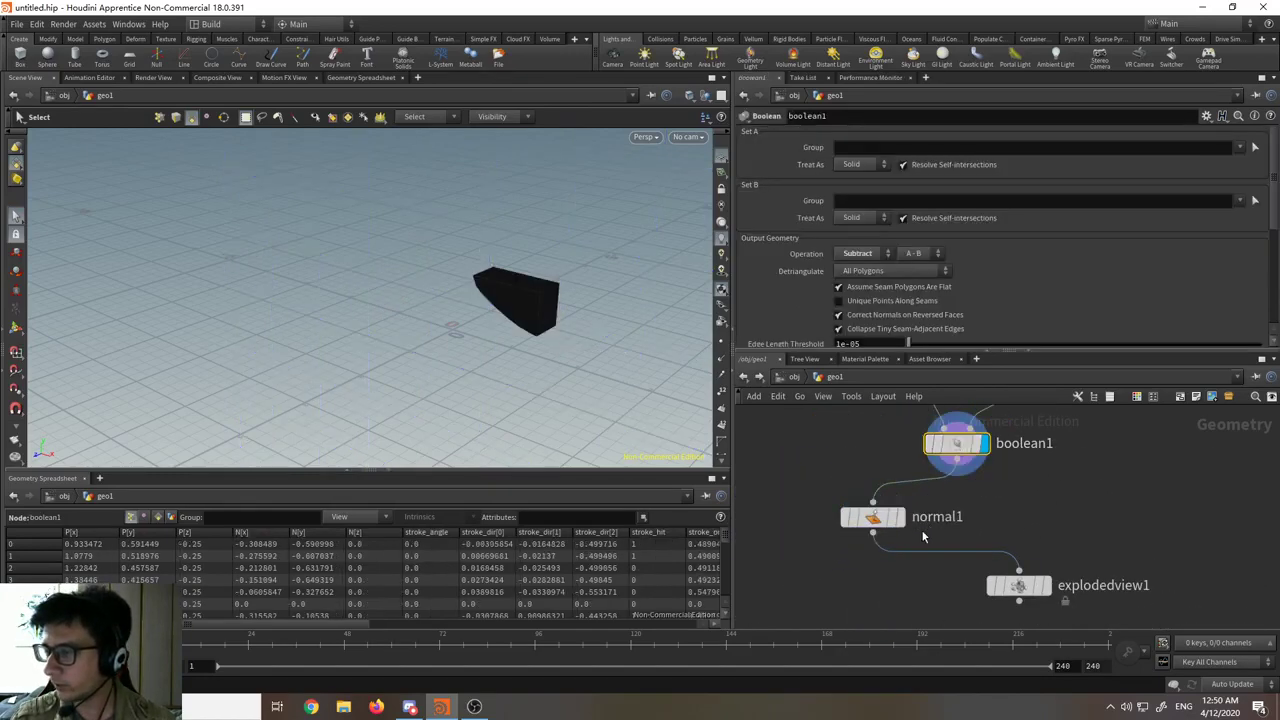
pyautogui.click(903, 517)
pyautogui.click(872, 517)
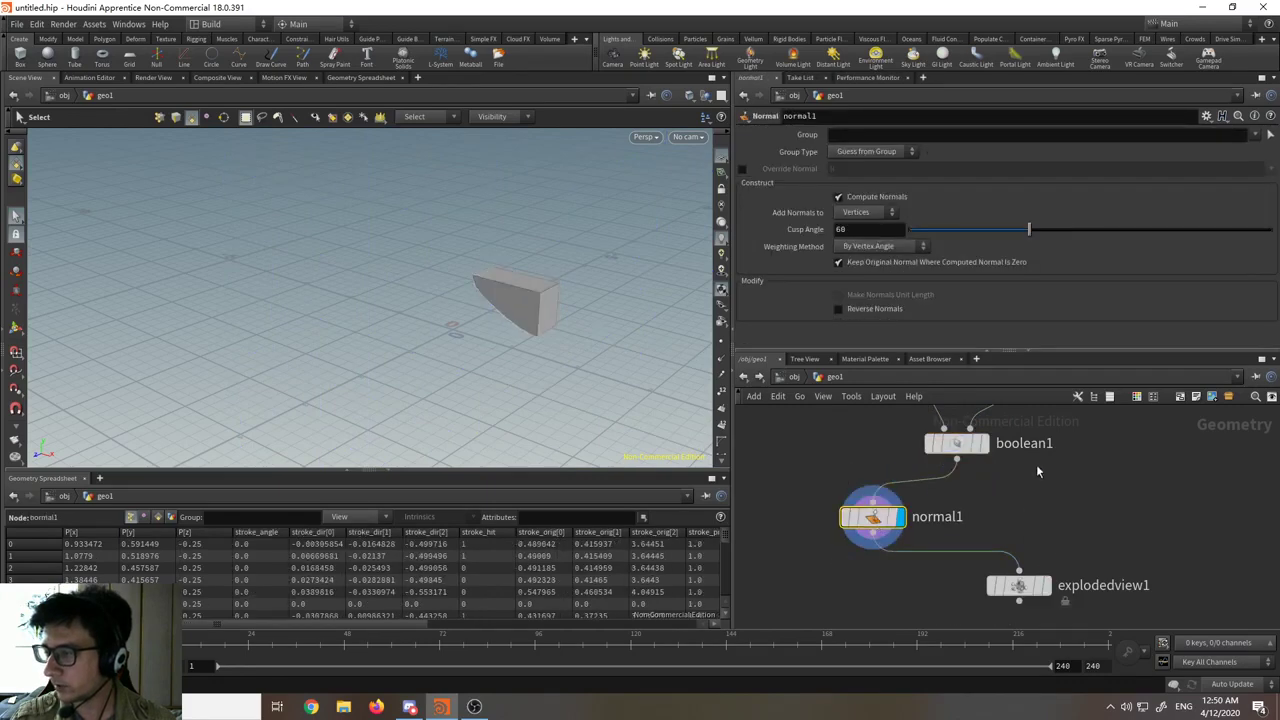
# - Display explodedview1 and treat boolean1's Set B as Surface
pyautogui.scroll(-3, 994, 565)
pyautogui.moveTo(1036, 464); pyautogui.dragTo(987, 478, button='middle')
pyautogui.scroll(2, 997, 565)
pyautogui.click(980, 548)
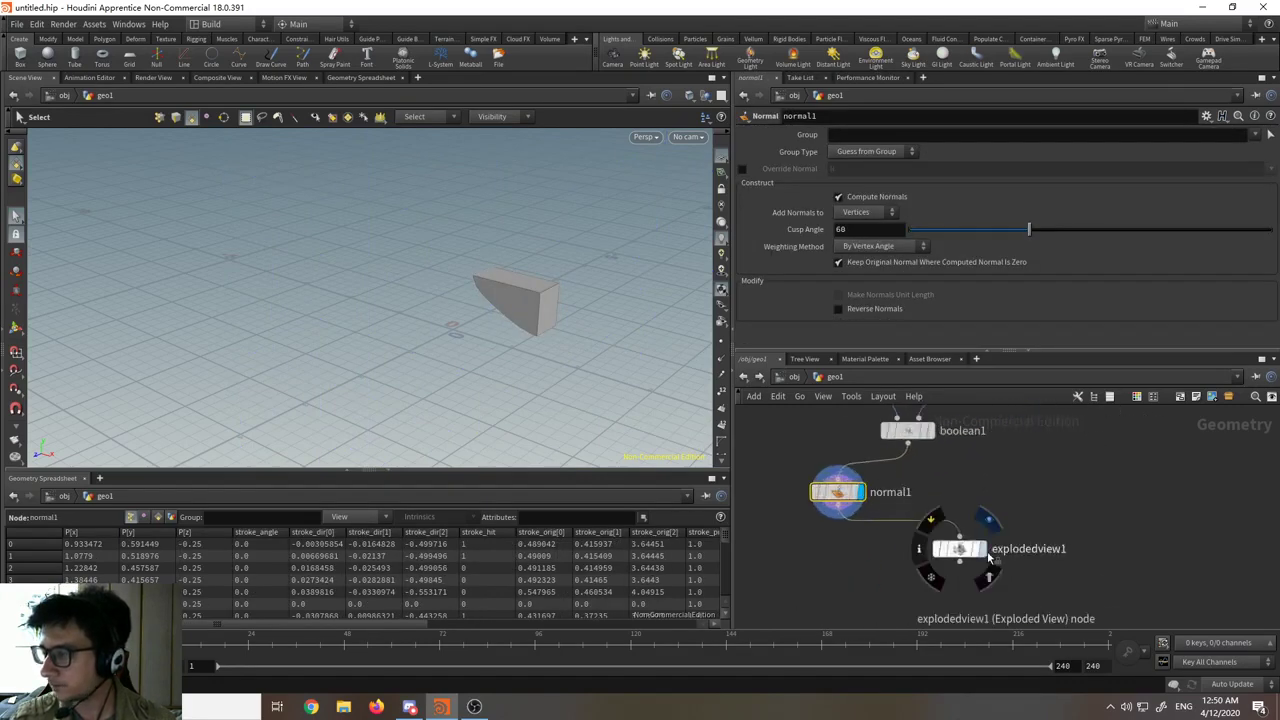
pyautogui.click(917, 428)
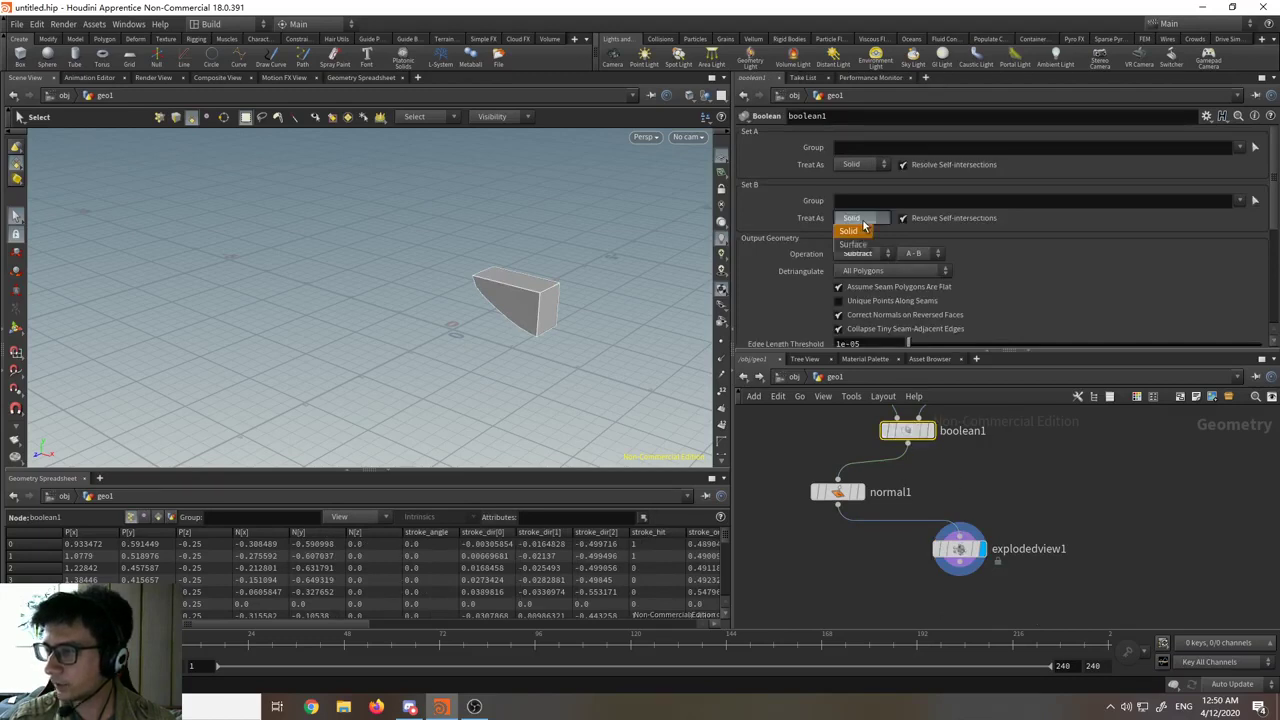
pyautogui.click(852, 244)
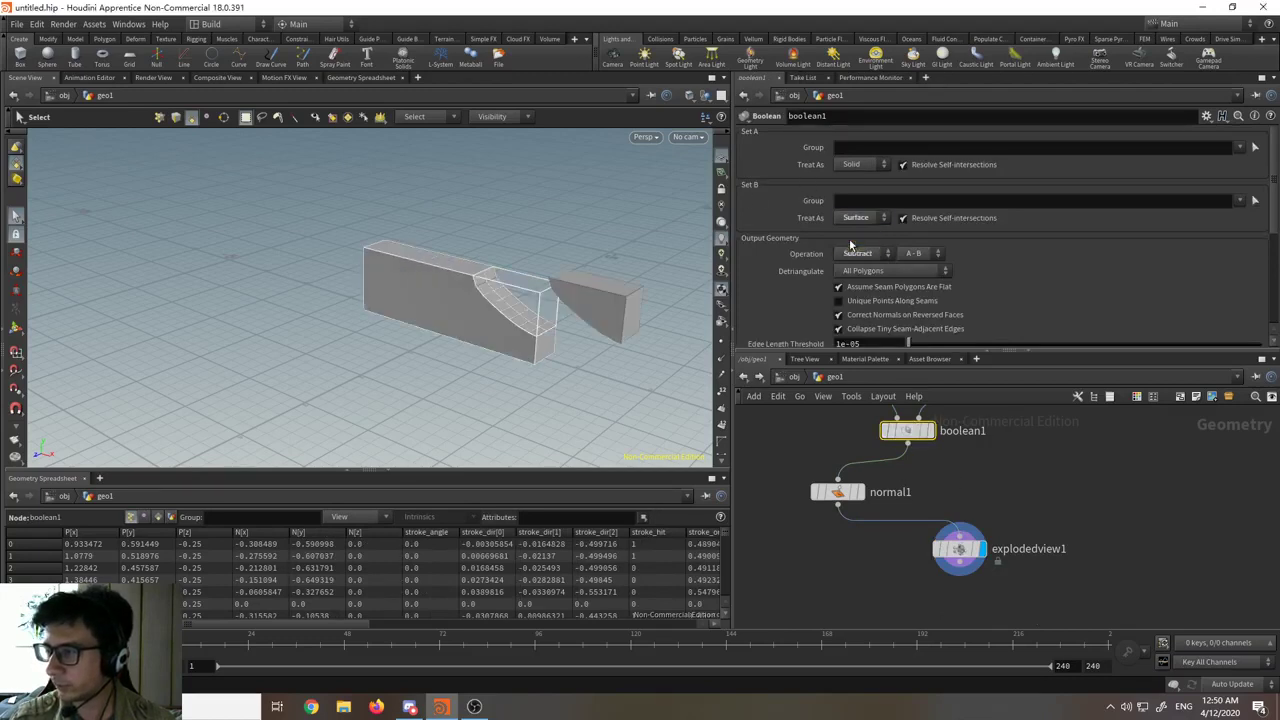
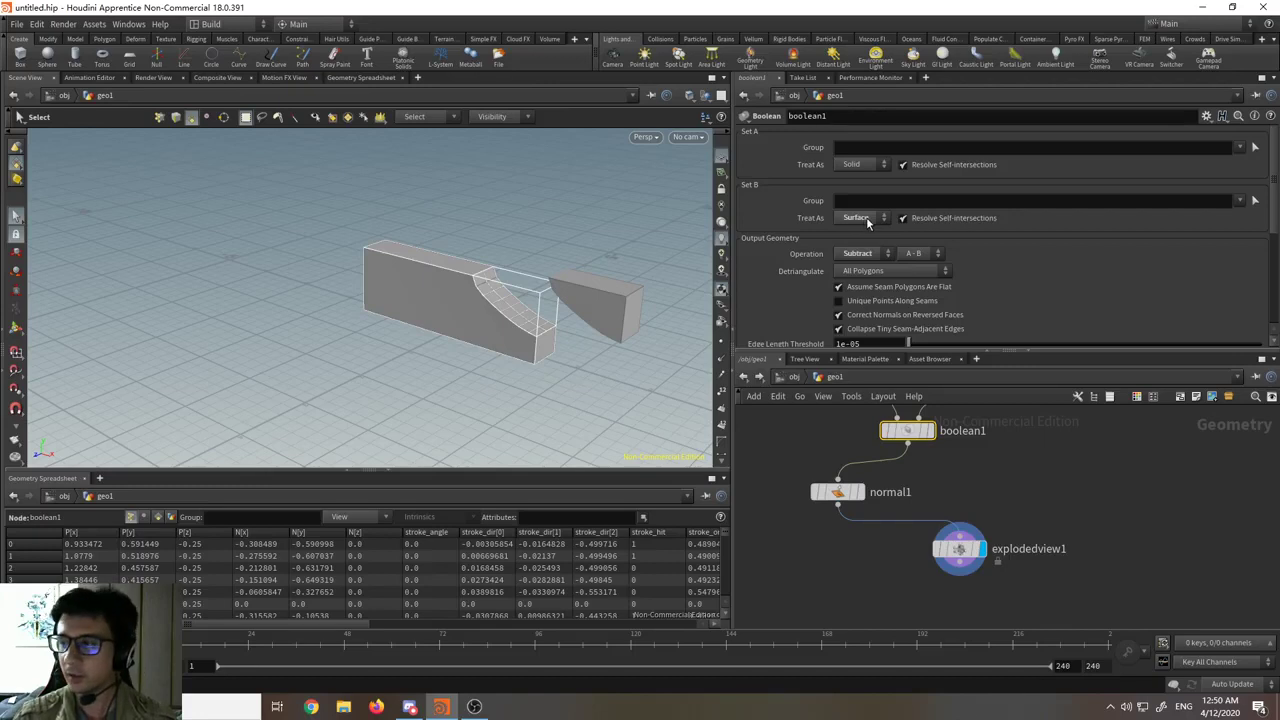
# - Try treating boolean1's Set A as Surface, and restore it to Solid
pyautogui.click(869, 165)
pyautogui.click(856, 190)
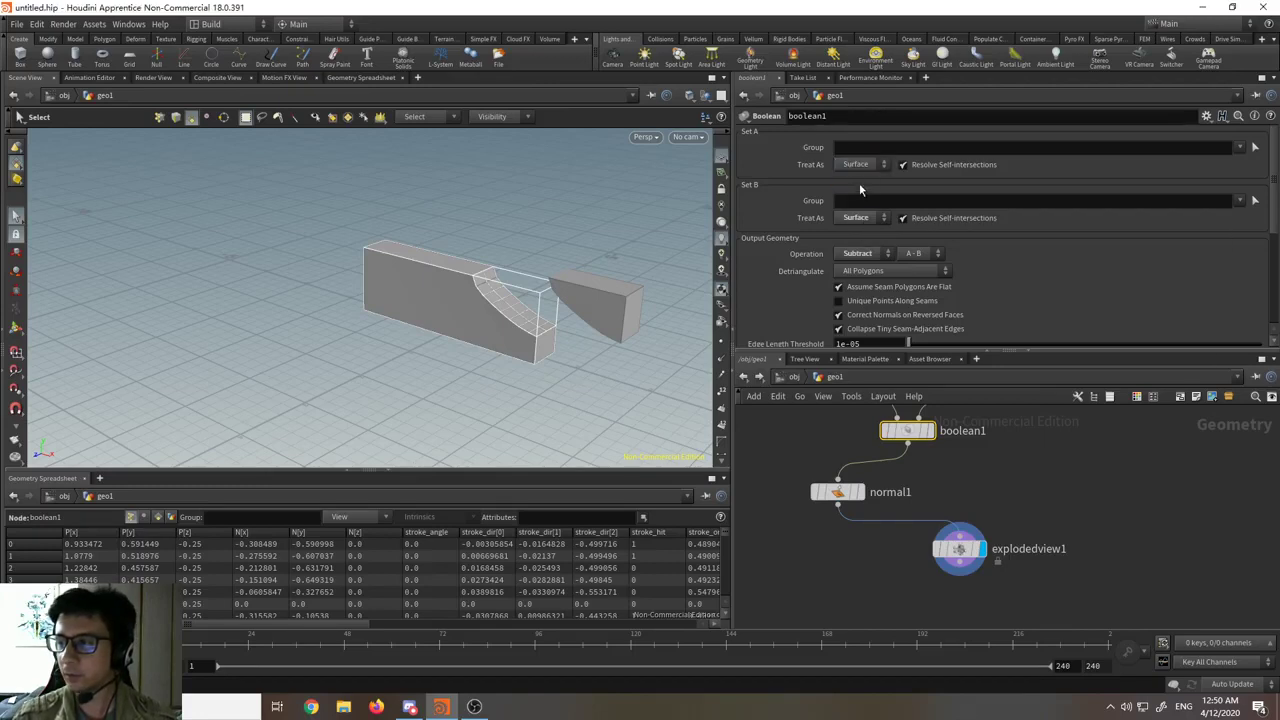
pyautogui.click(866, 168)
pyautogui.click(848, 177)
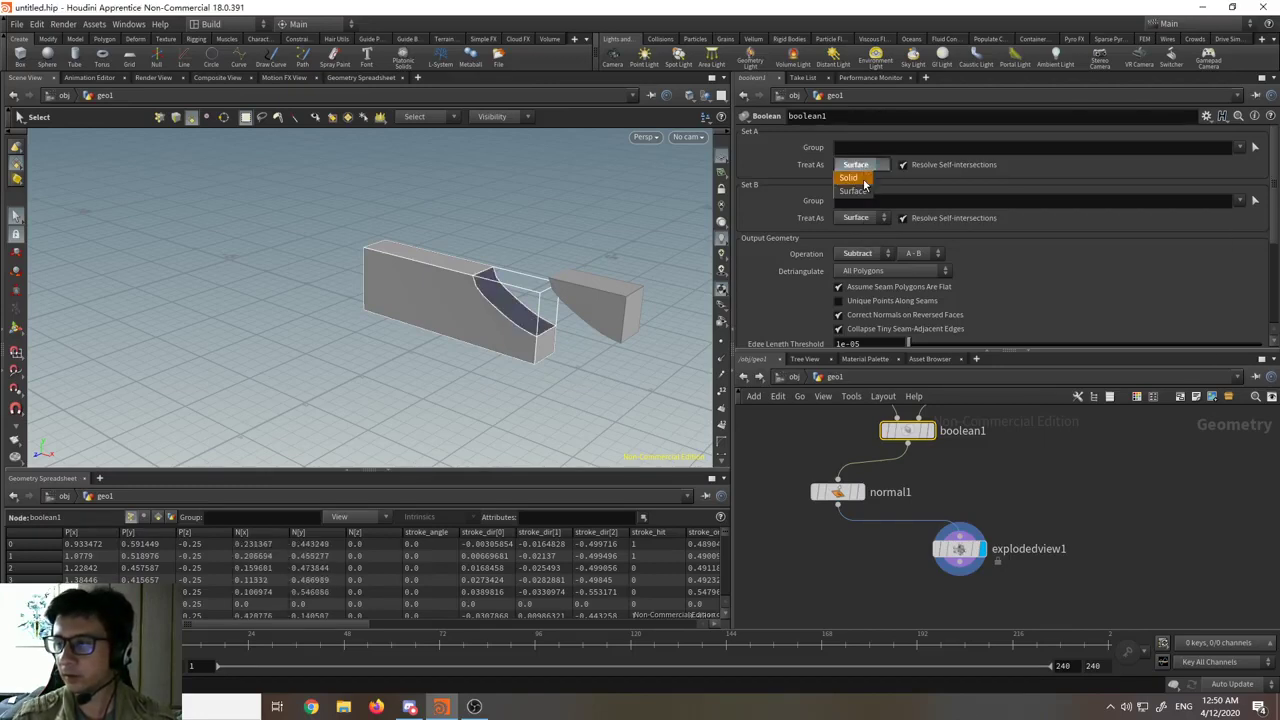
# - Examine the curved cut and the separated corner piece of the box from several angles
pyautogui.press('Escape')
pyautogui.moveTo(548, 274); pyautogui.dragTo(527, 278, button='middle')
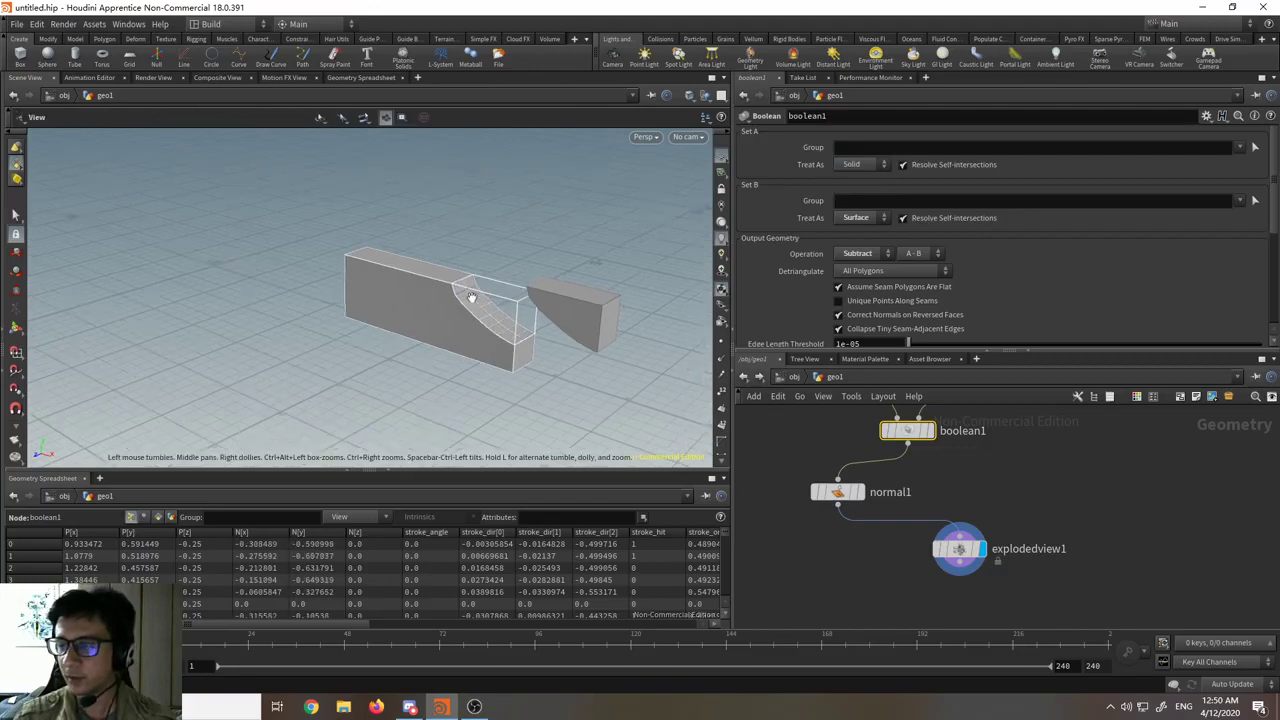
pyautogui.moveTo(471, 297); pyautogui.dragTo(480, 329, button='right')
pyautogui.moveTo(480, 329); pyautogui.dragTo(550, 316)
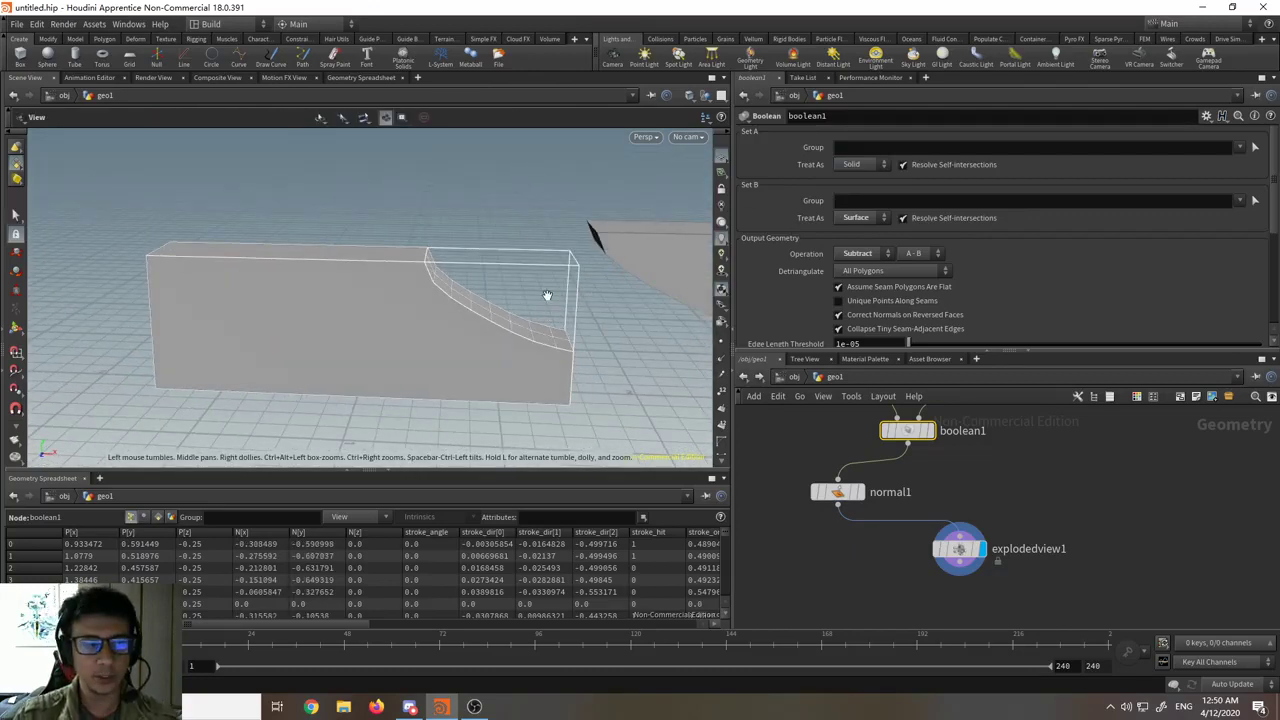
pyautogui.moveTo(552, 295); pyautogui.dragTo(500, 331)
pyautogui.press('s')
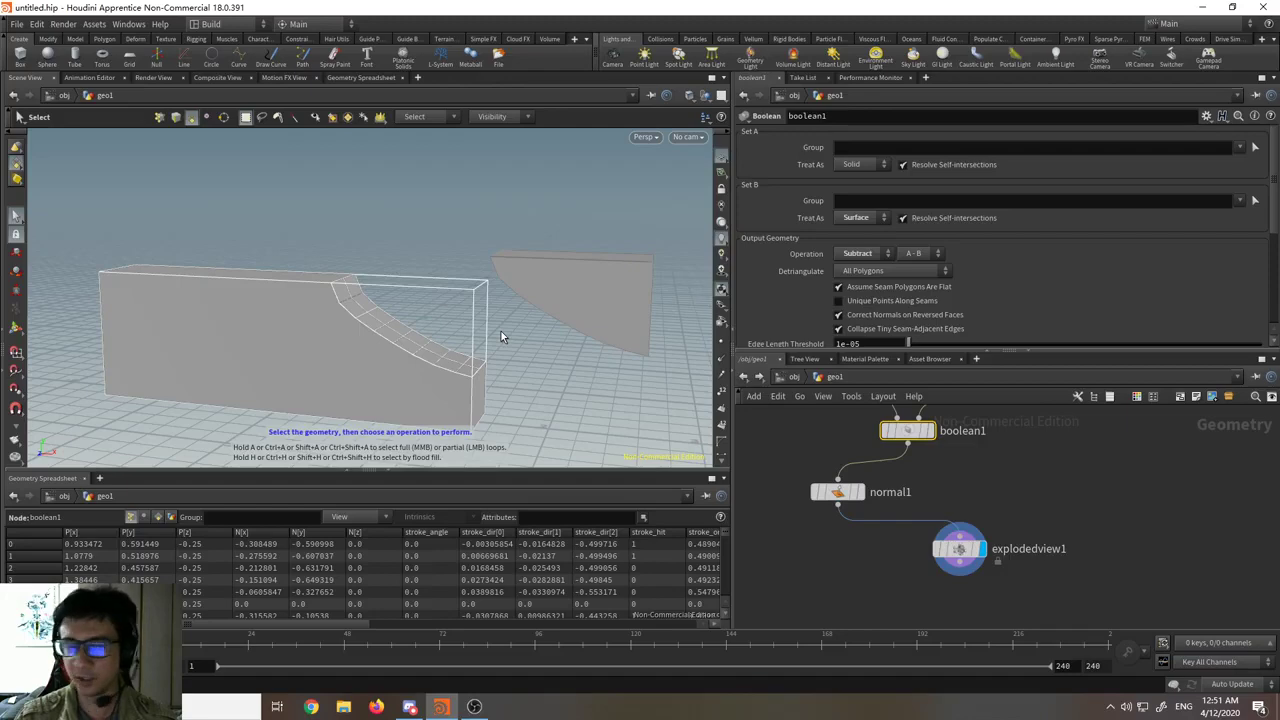
pyautogui.press('Escape')
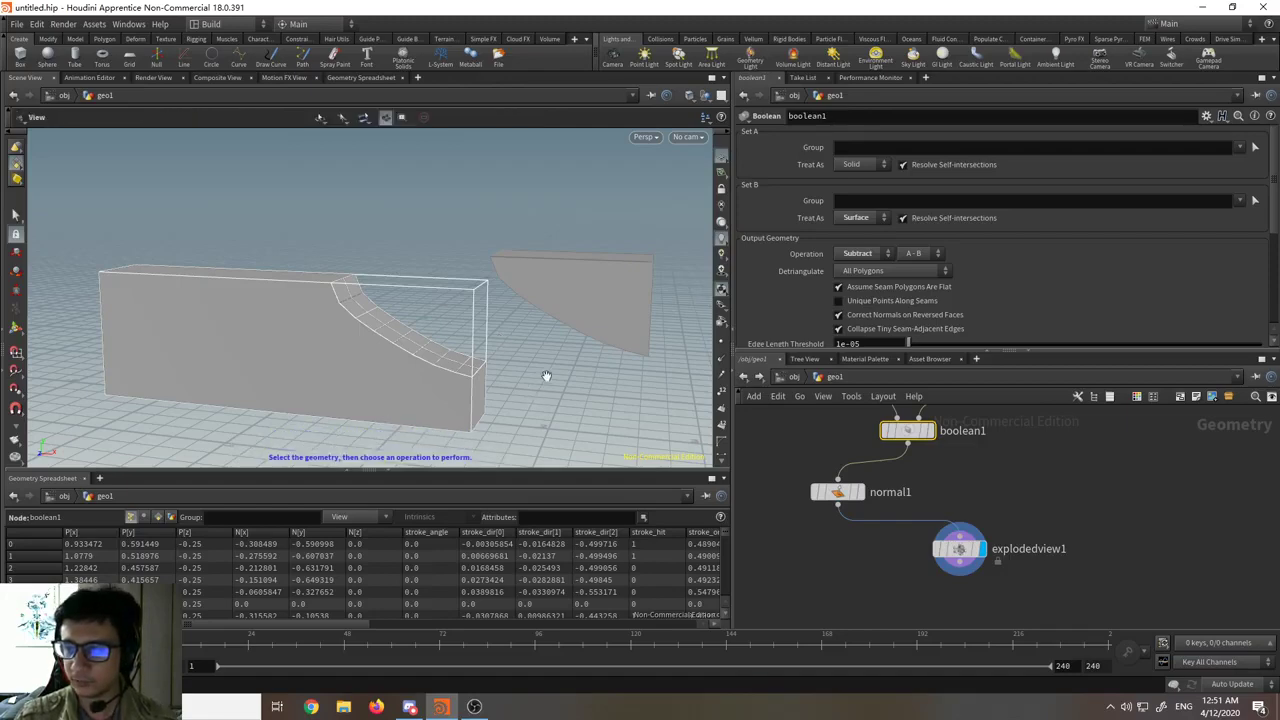
pyautogui.moveTo(546, 376); pyautogui.dragTo(572, 364)
pyautogui.press('s')
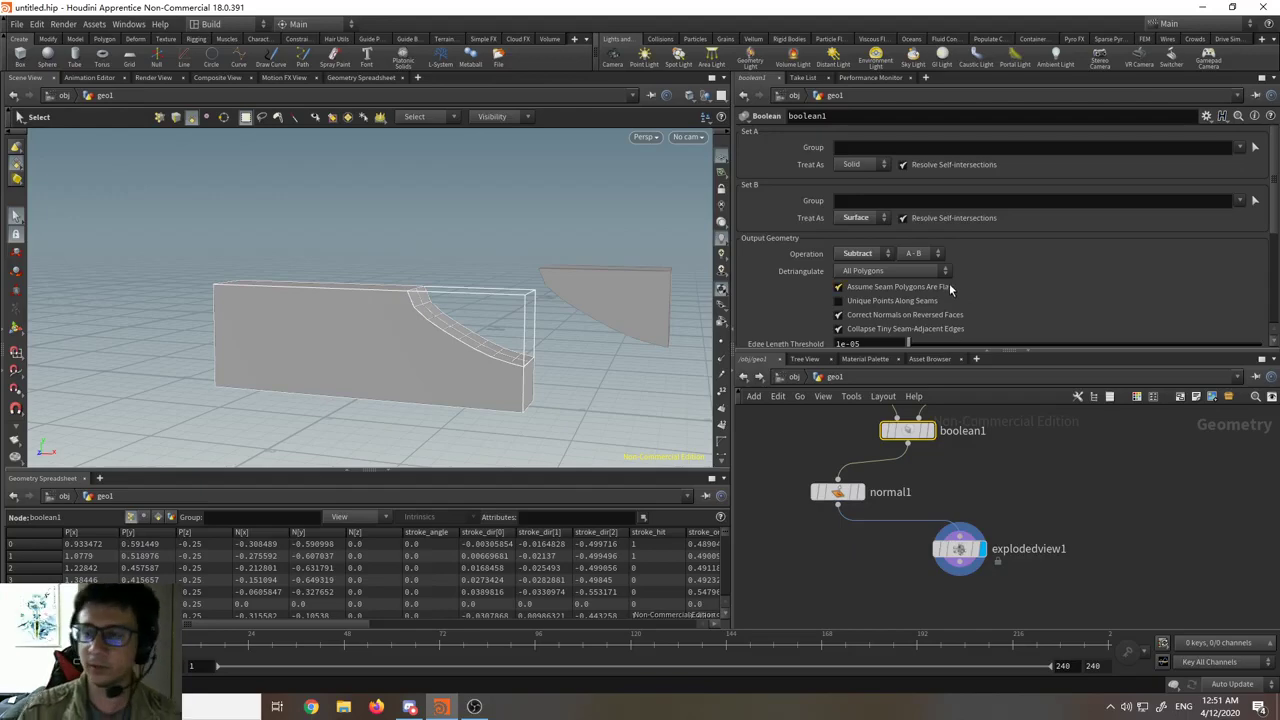
# - Set resample1's maximum segment Length to 0.129 and examine the density of the curved cut
pyautogui.keyDown('alt'); pyautogui.moveTo(471, 347); pyautogui.dragTo(451, 300); pyautogui.keyUp('alt')
pyautogui.keyDown('alt'); pyautogui.moveTo(451, 300); pyautogui.dragTo(594, 270, button='right'); pyautogui.keyUp('alt')
pyautogui.moveTo(1068, 462); pyautogui.dragTo(1015, 572, button='middle')
pyautogui.scroll(-3, 1056, 553)
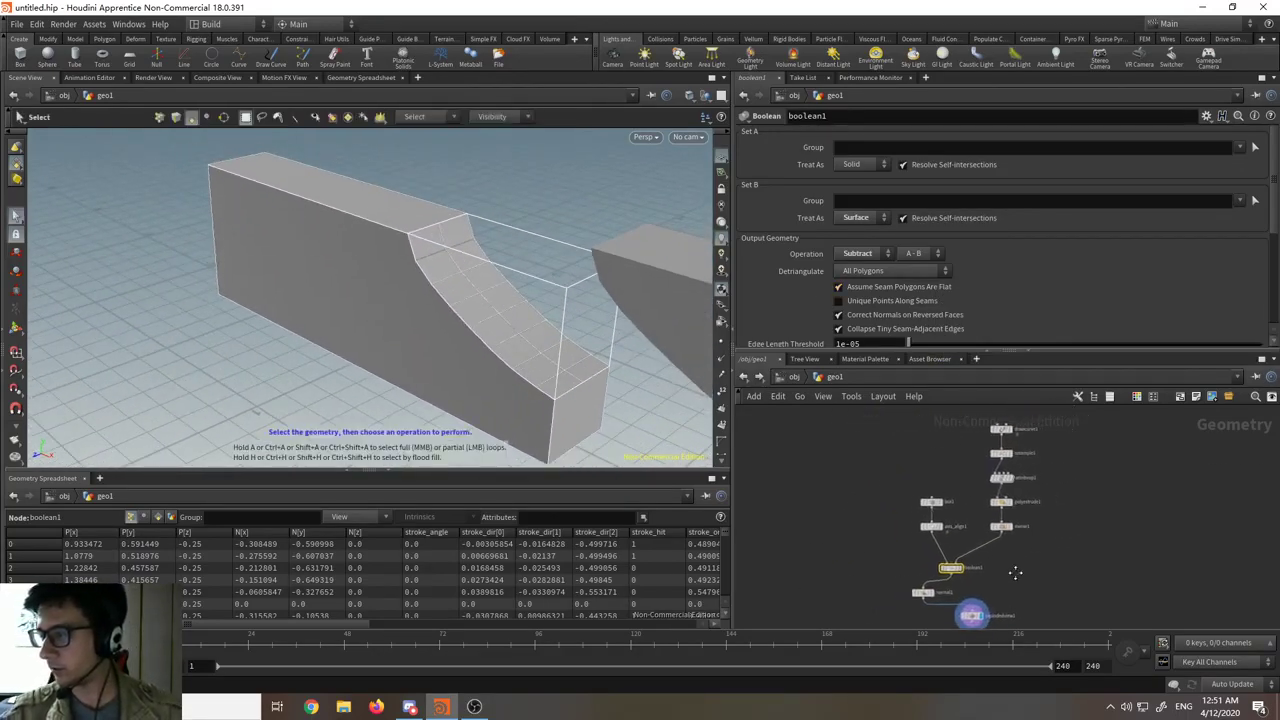
pyautogui.scroll(5, 1015, 450)
pyautogui.click(956, 493)
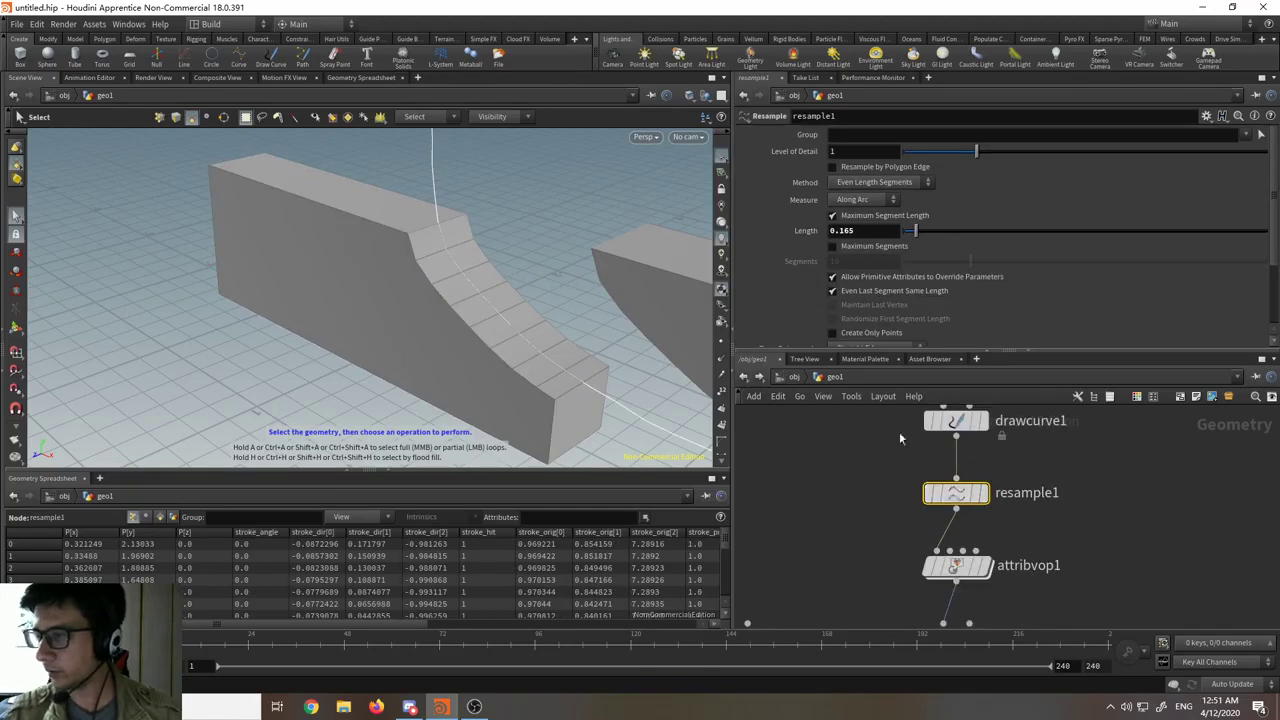
pyautogui.moveTo(916, 234)
pyautogui.mouseDown()
pyautogui.moveTo(1040, 248)
pyautogui.moveTo(914, 239)
pyautogui.mouseUp()
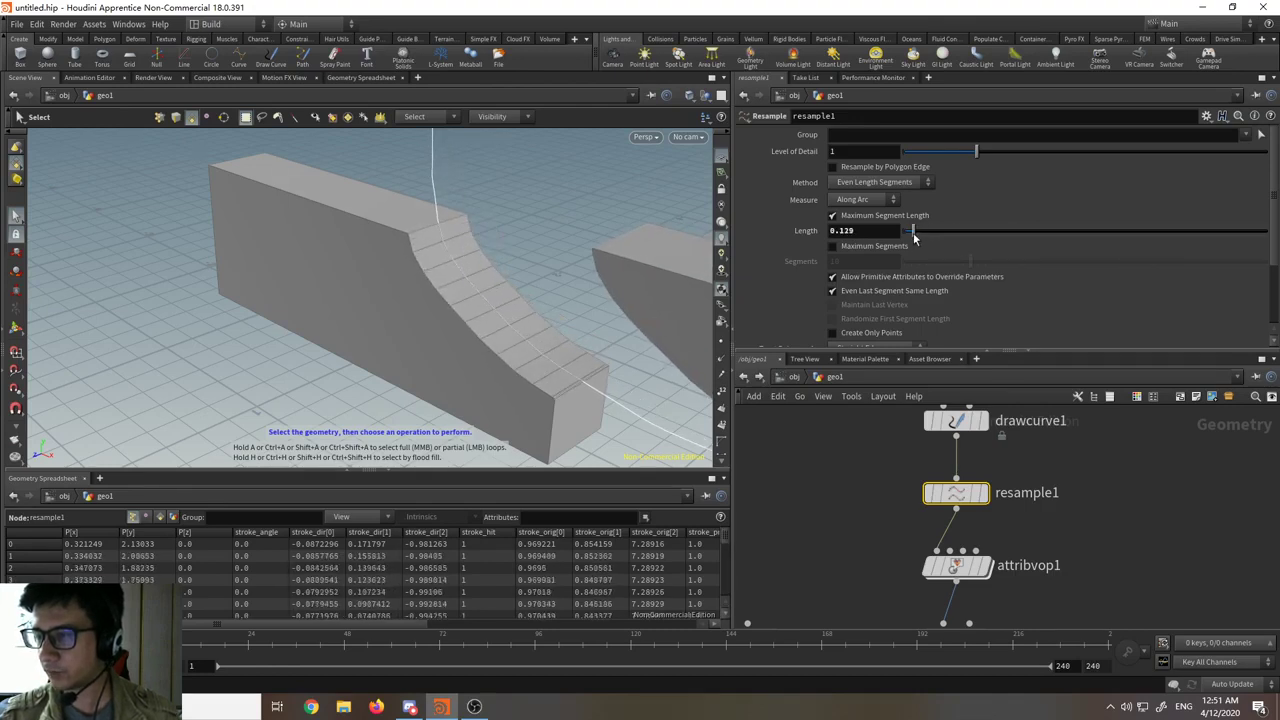
pyautogui.keyDown('alt'); pyautogui.moveTo(626, 314); pyautogui.dragTo(474, 277); pyautogui.keyUp('alt')
pyautogui.scroll(-2, 474, 277)
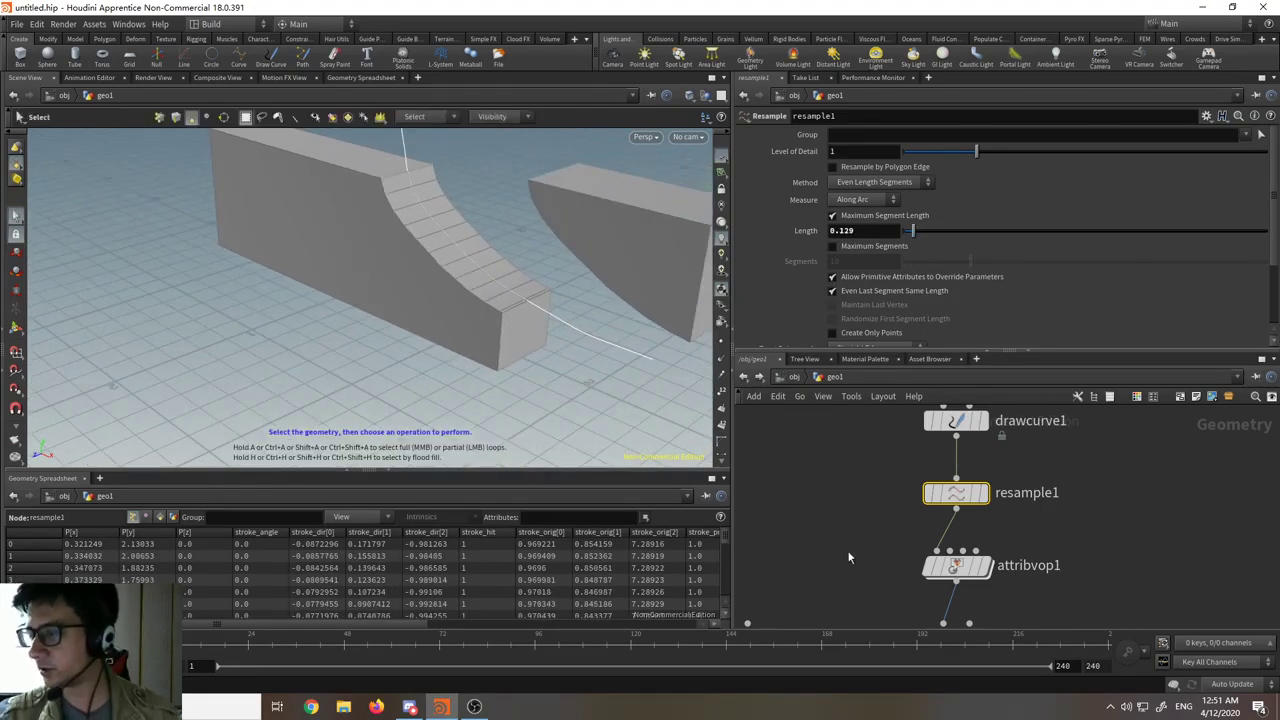
# - Increase resample1's maximum segment Length to 0.23 for a coarser curved cut
pyautogui.scroll(-4, 848, 557)
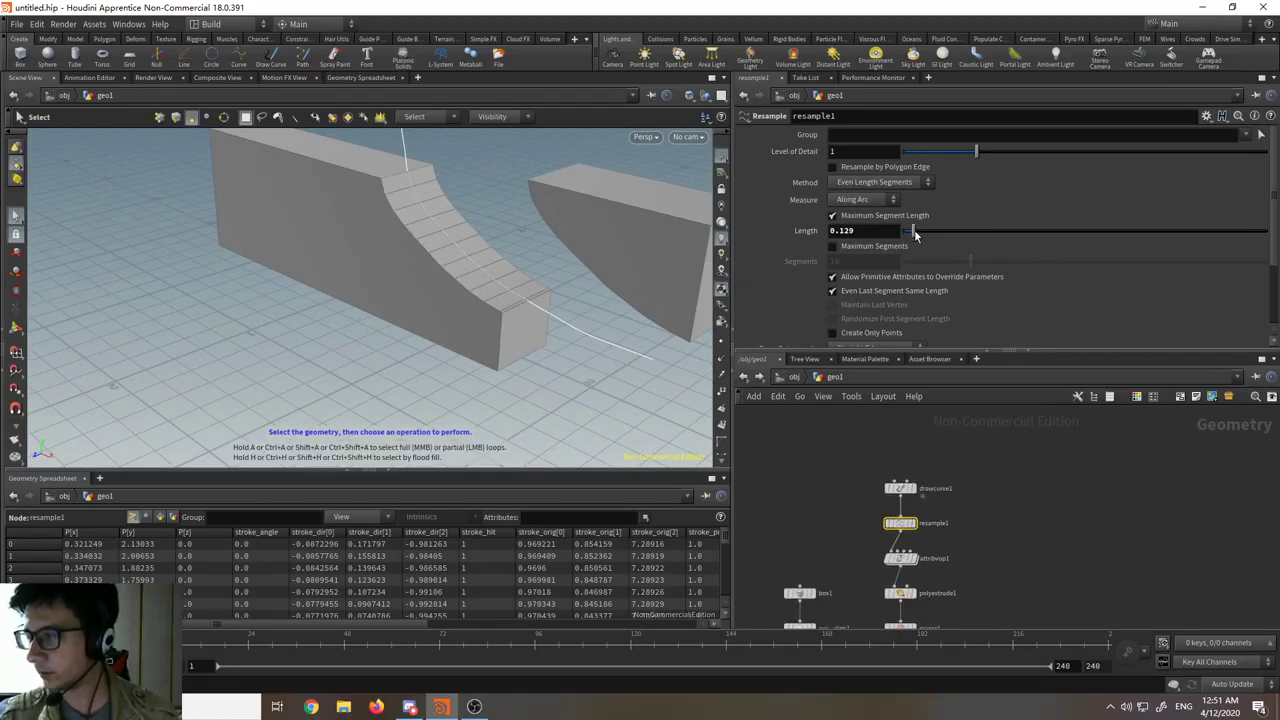
pyautogui.moveTo(914, 234); pyautogui.dragTo(919, 240)
pyautogui.moveTo(1061, 591); pyautogui.dragTo(1064, 559, button='middle')
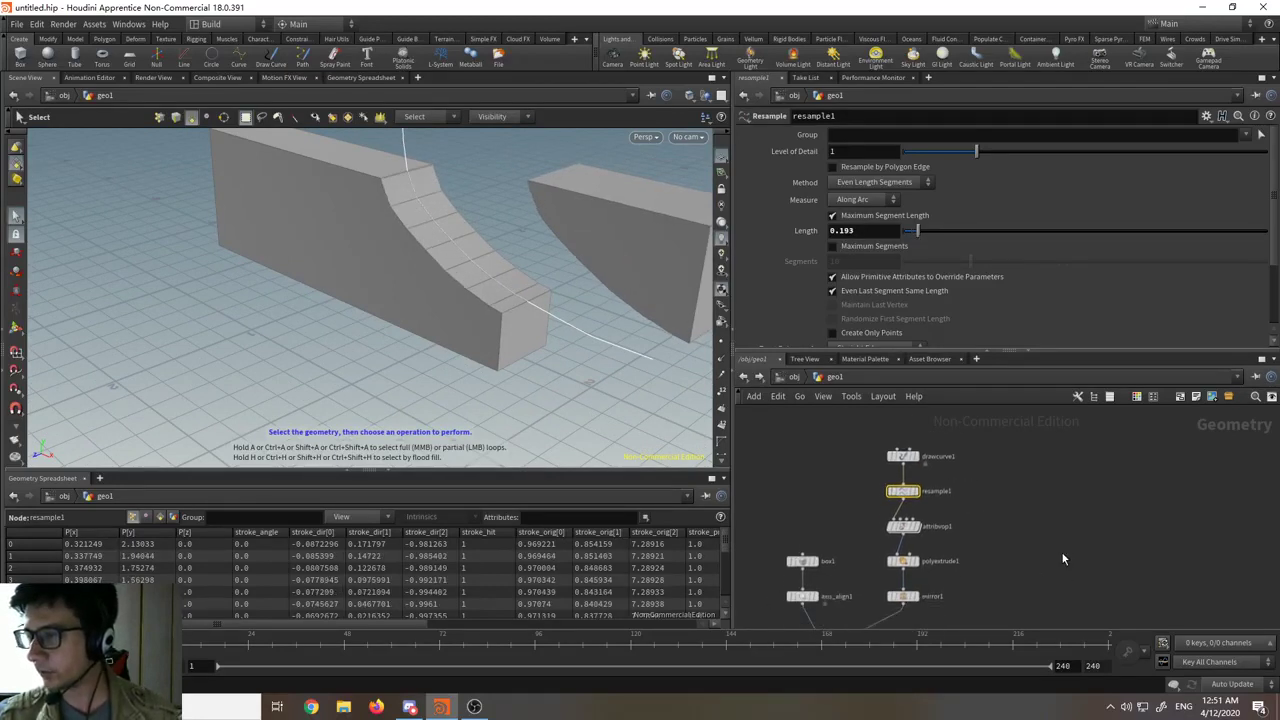
pyautogui.moveTo(919, 234); pyautogui.dragTo(921, 236)
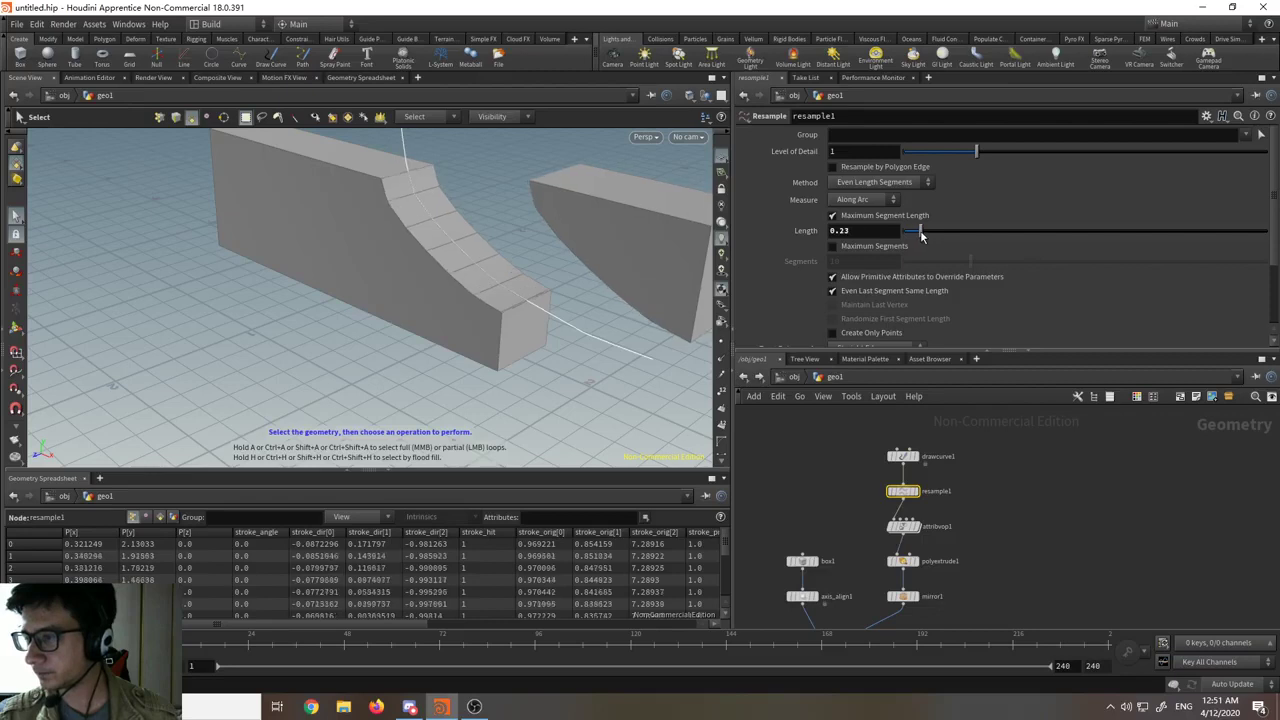
# - Display mirror1 and add a Divide node beneath it
pyautogui.scroll(5, 900, 520)
pyautogui.click(938, 466)
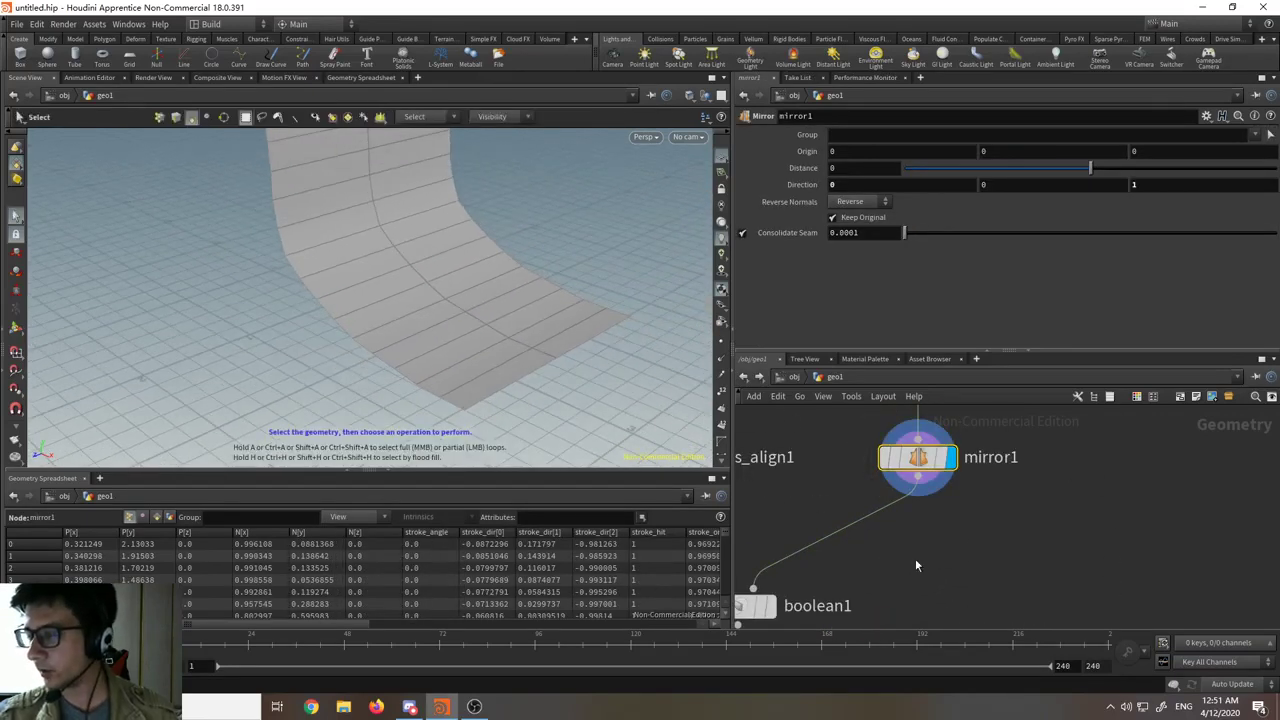
pyautogui.press('Tab')
pyautogui.write('divi')
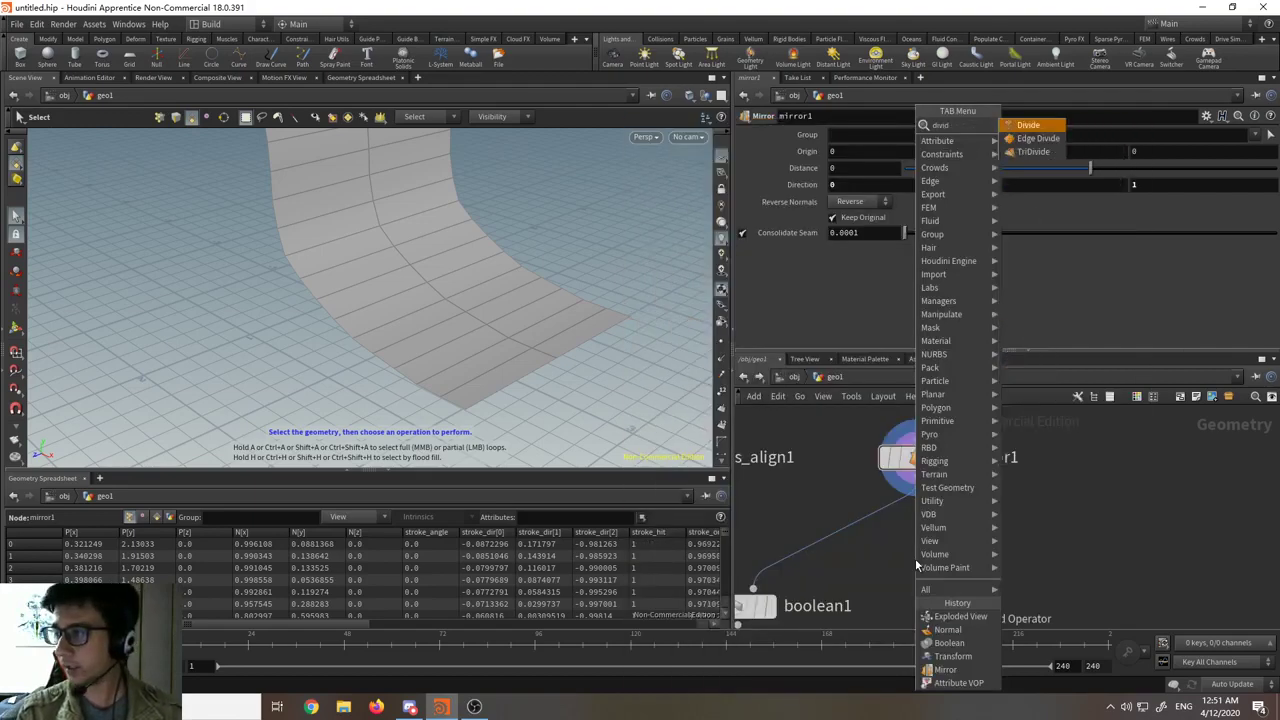
pyautogui.press('Return')
pyautogui.click(916, 565)
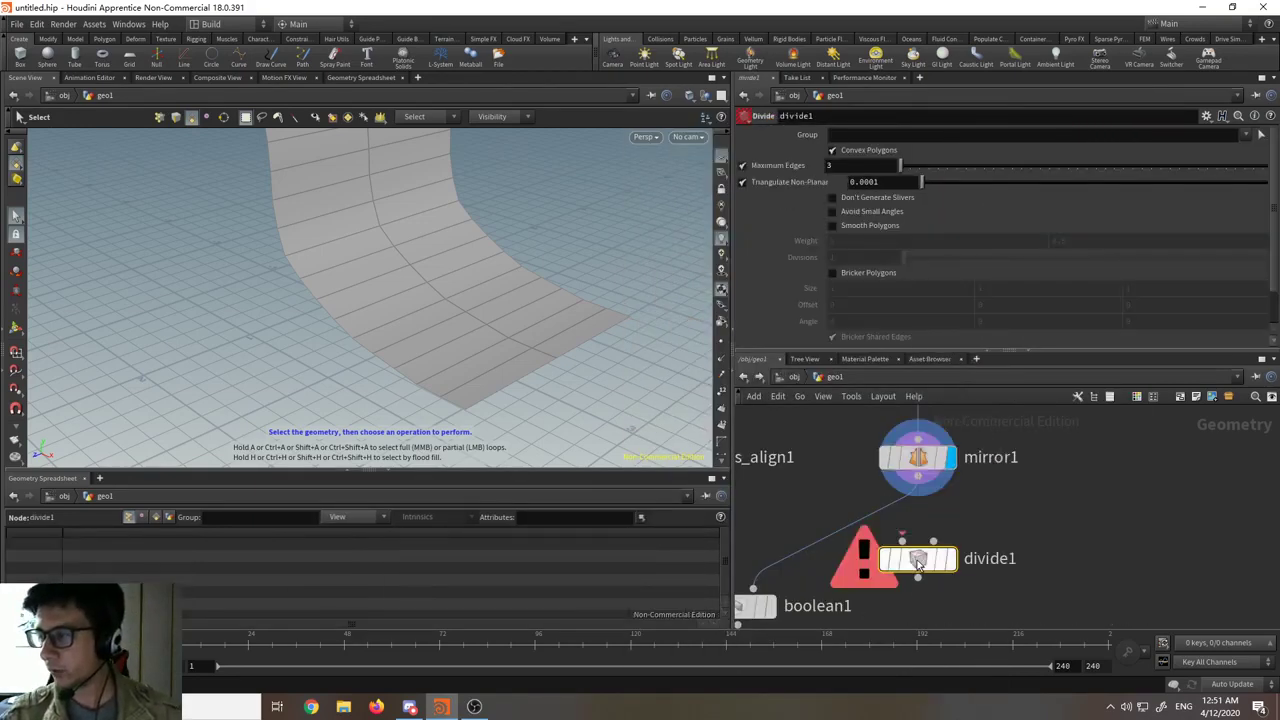
# - In divide1, disable Convex Polygons, enable Bricker Polygons and set its Size to 10, 10, 10
pyautogui.click(839, 152)
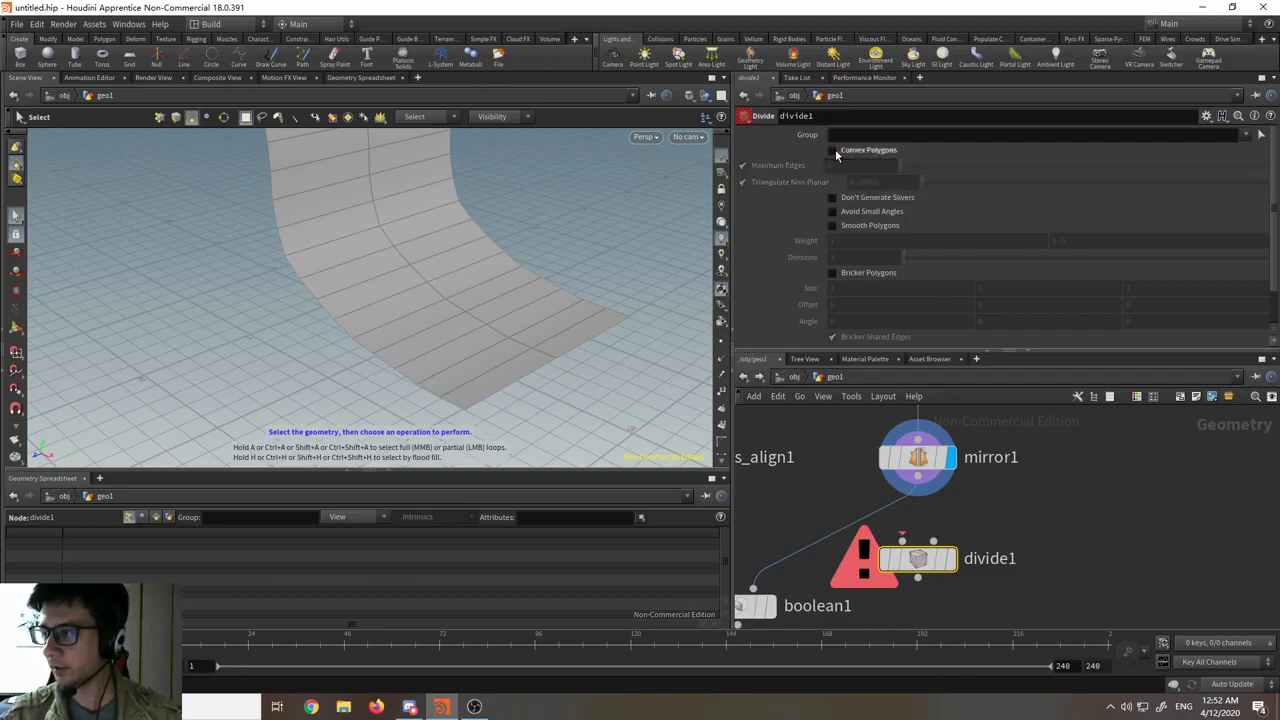
pyautogui.click(833, 274)
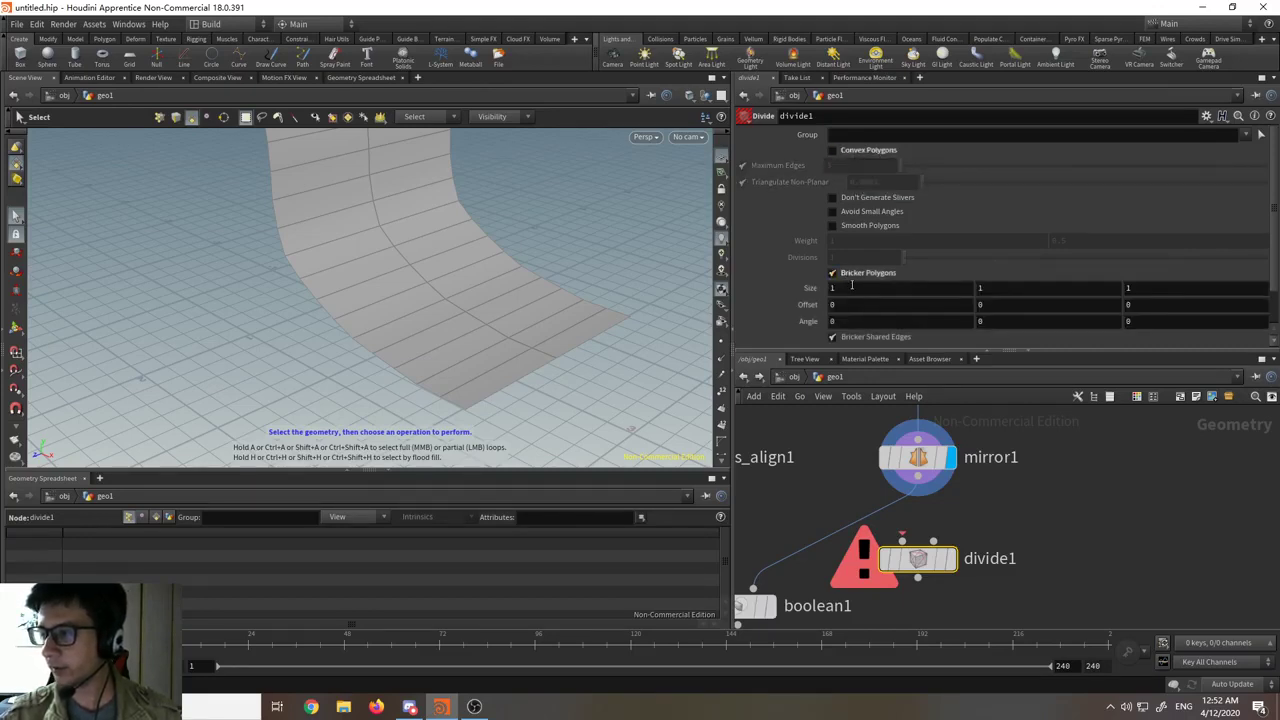
pyautogui.click(851, 287)
pyautogui.write('10')
pyautogui.press('Tab')
pyautogui.write('10')
pyautogui.press('Tab')
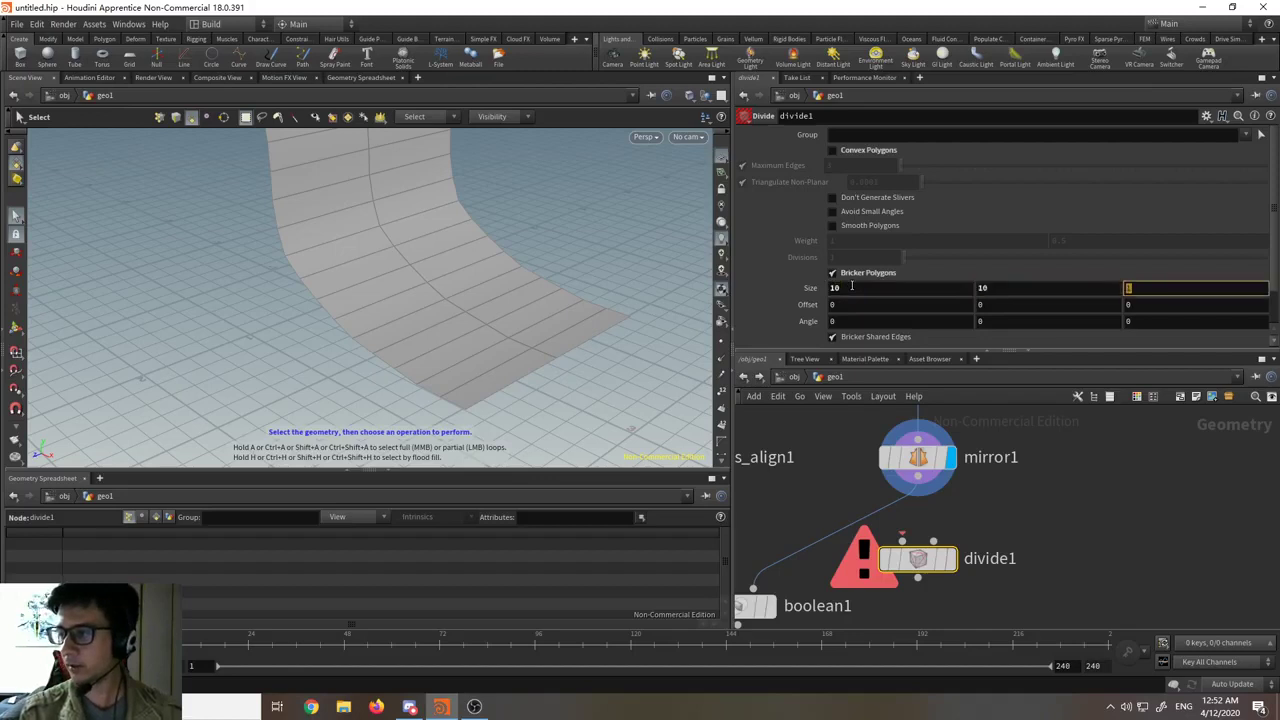
pyautogui.write('10')
pyautogui.press('Return')
# - Insert divide1 into the connection between mirror1 and boolean1, and display it
pyautogui.moveTo(920, 563)
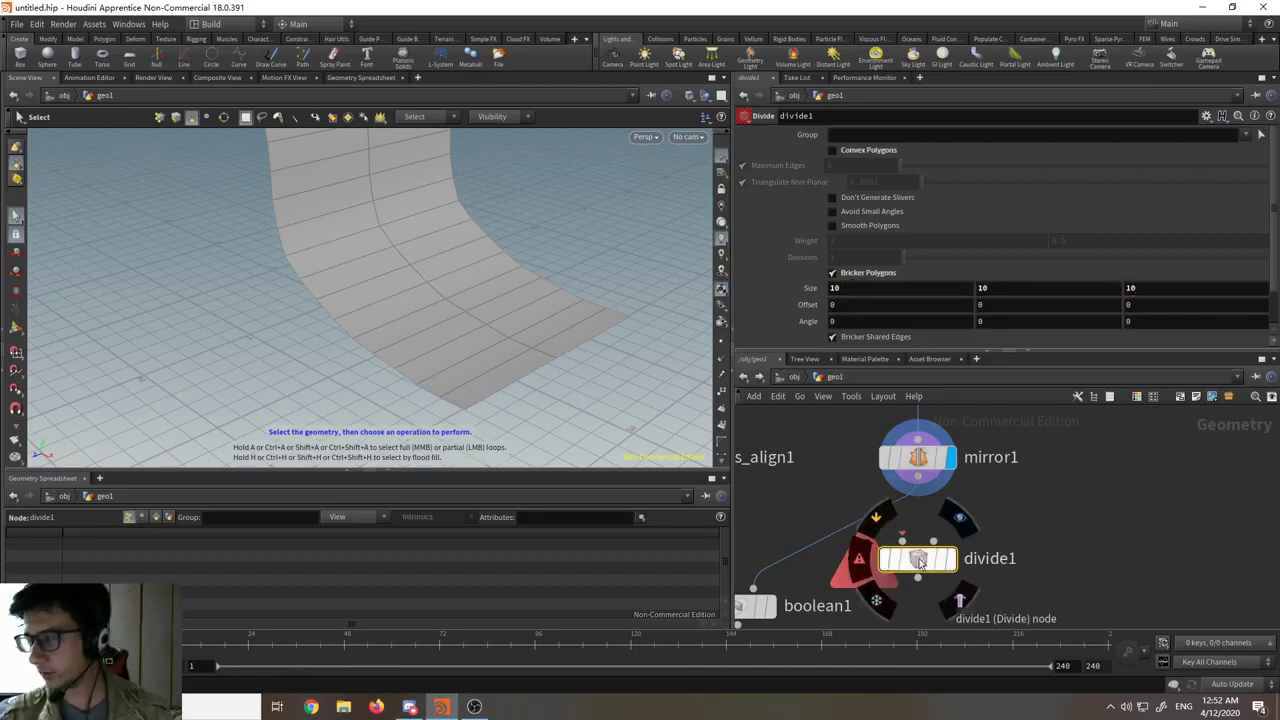
pyautogui.moveTo(922, 566); pyautogui.dragTo(860, 552)
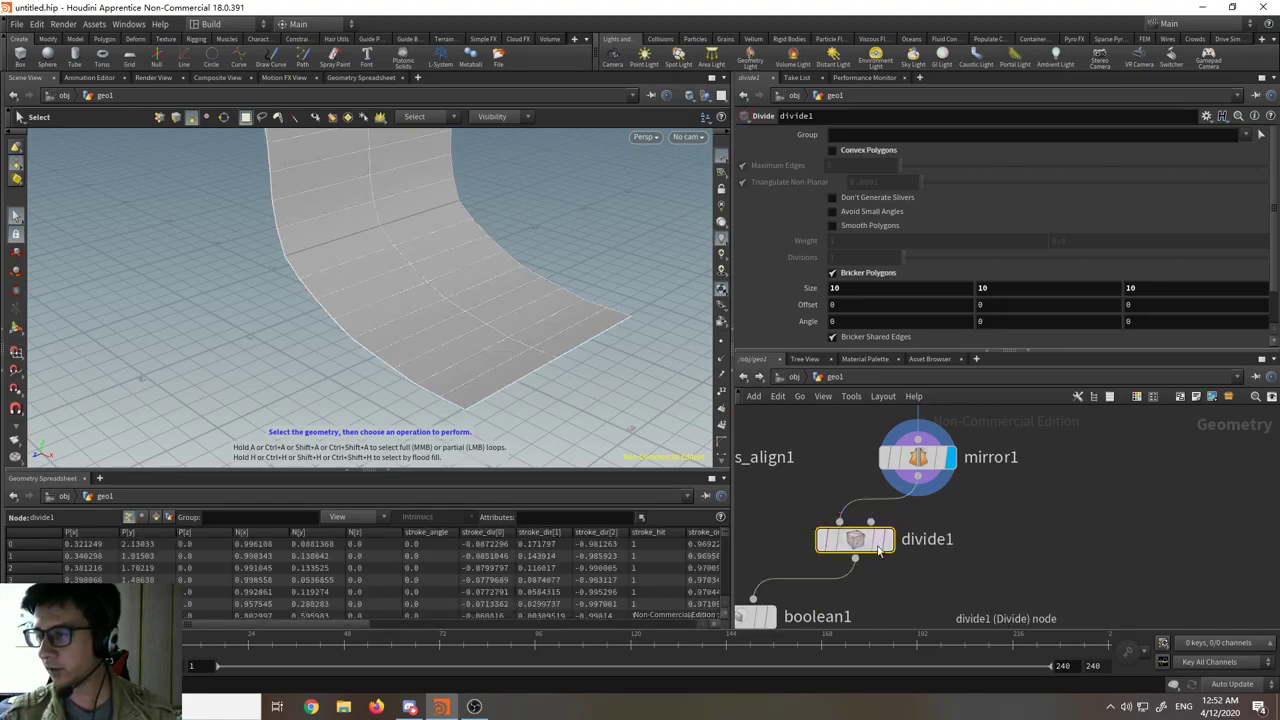
pyautogui.moveTo(893, 549)
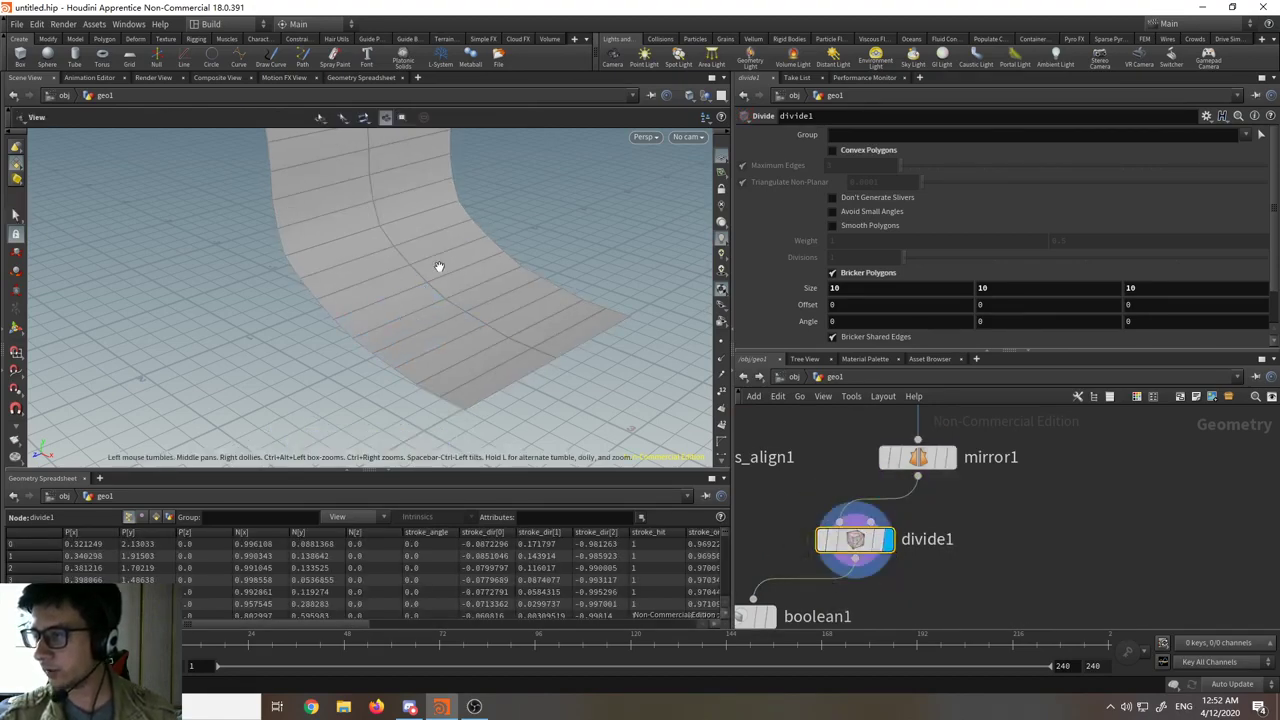
pyautogui.keyDown('alt'); pyautogui.moveTo(437, 266); pyautogui.dragTo(375, 305); pyautogui.keyUp('alt')
# - Set divide1's Bricker Polygons Size to 5, 5, 5 and inspect the strip
pyautogui.moveTo(862, 285); pyautogui.dragTo(963, 287, button='middle')
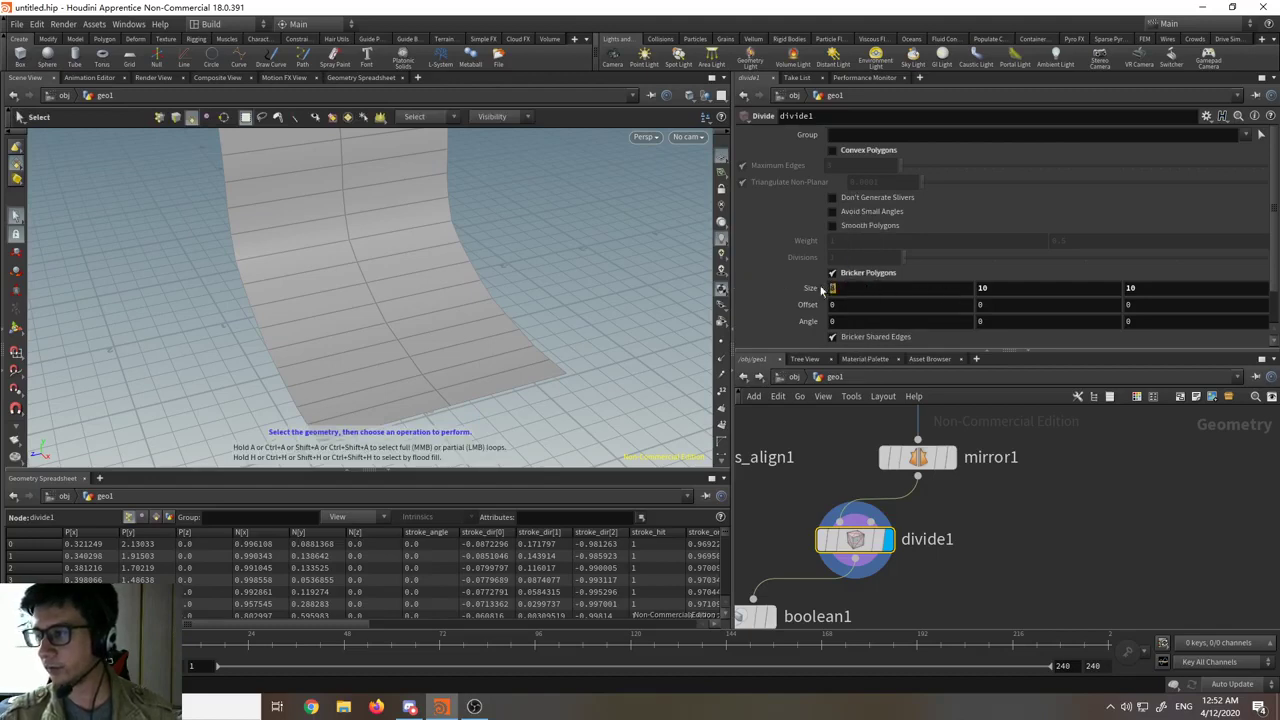
pyautogui.moveTo(820, 291); pyautogui.dragTo(805, 291)
pyautogui.press('Tab')
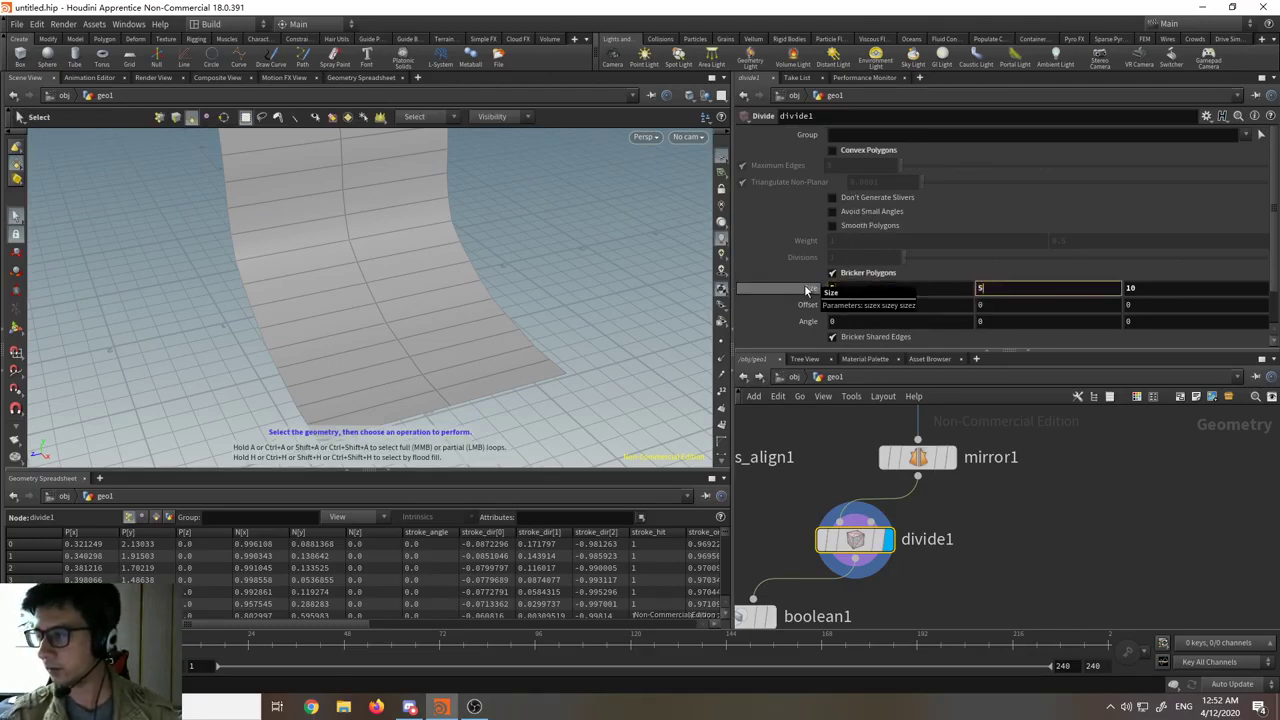
pyautogui.press('Tab')
pyautogui.press('Return')
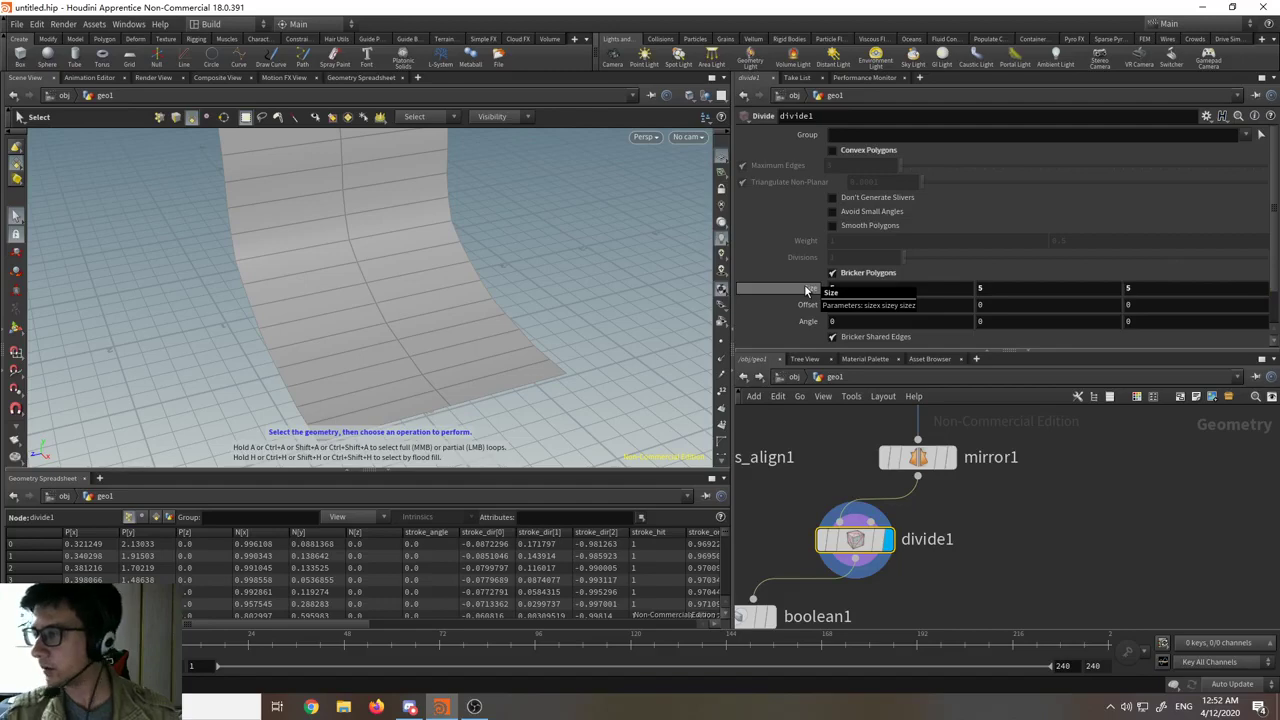
pyautogui.moveTo(430, 290); pyautogui.dragTo(466, 245)
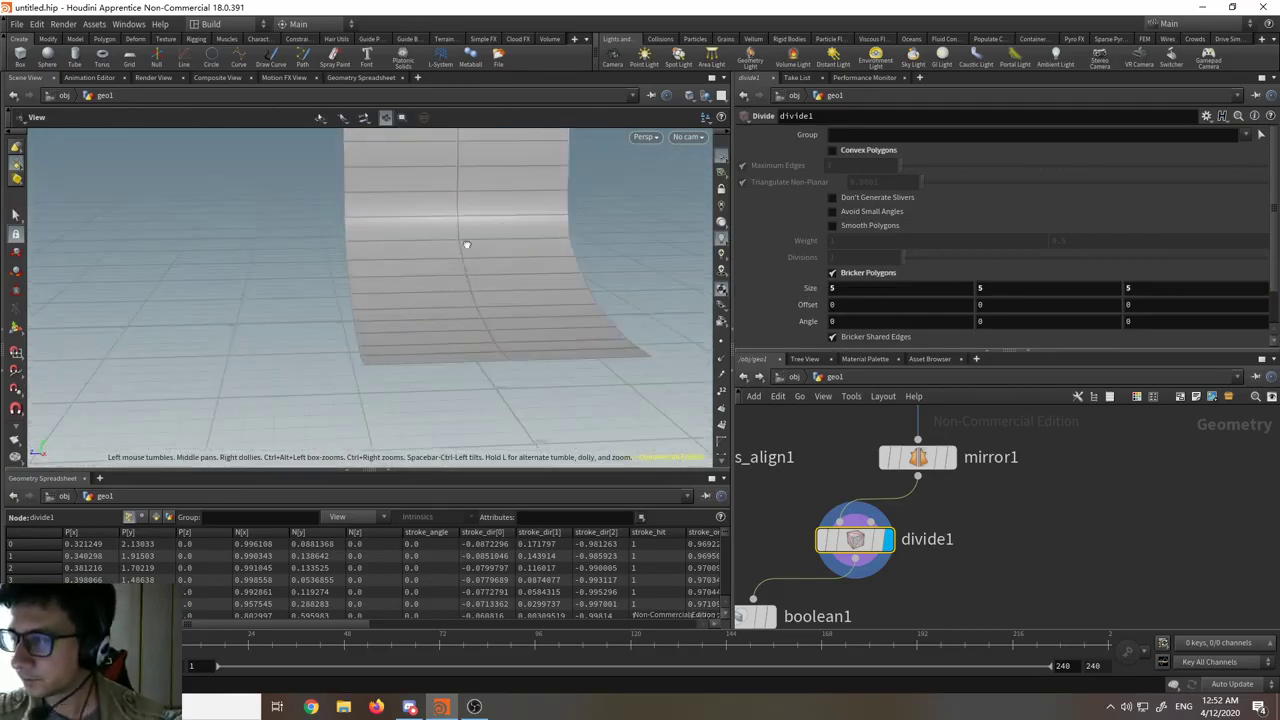
# - Try Convex Polygons on divide1, turn it off again, and reduce the X Size to 3.2
pyautogui.click(833, 150)
pyautogui.click(833, 150)
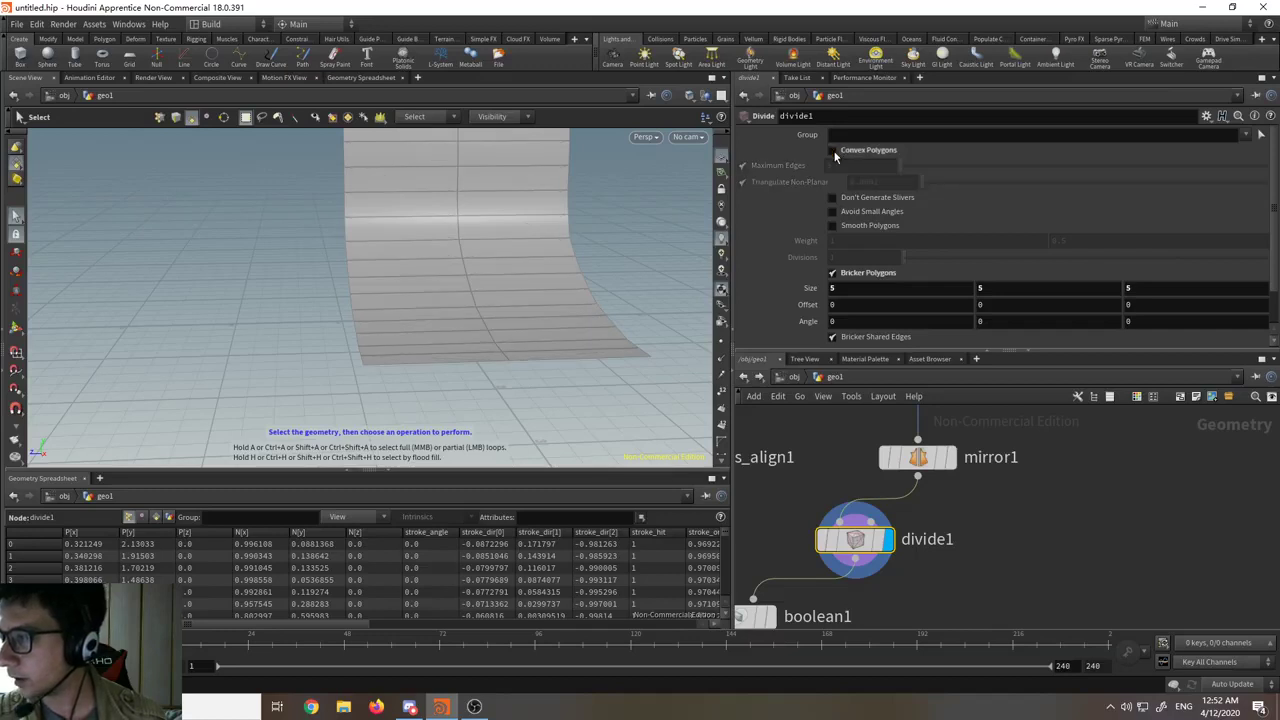
pyautogui.moveTo(833, 289); pyautogui.dragTo(870, 280, button='middle')
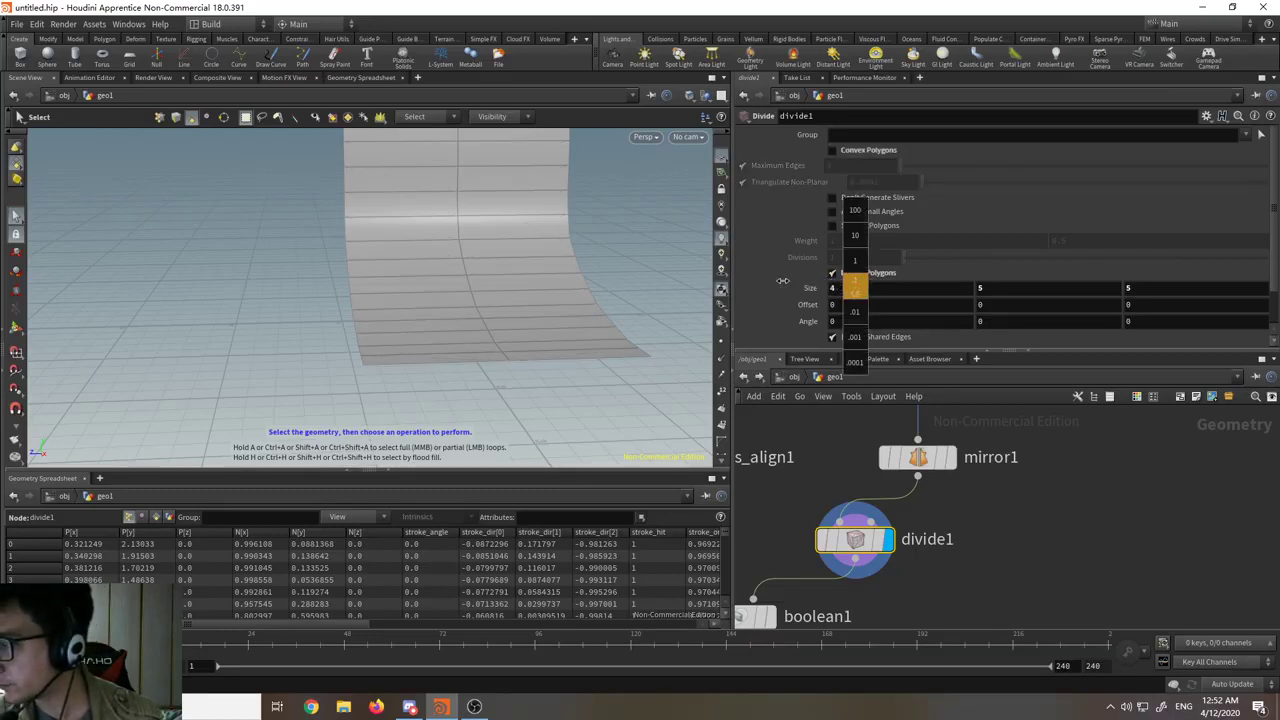
pyautogui.moveTo(741, 281); pyautogui.dragTo(741, 281, button='middle')
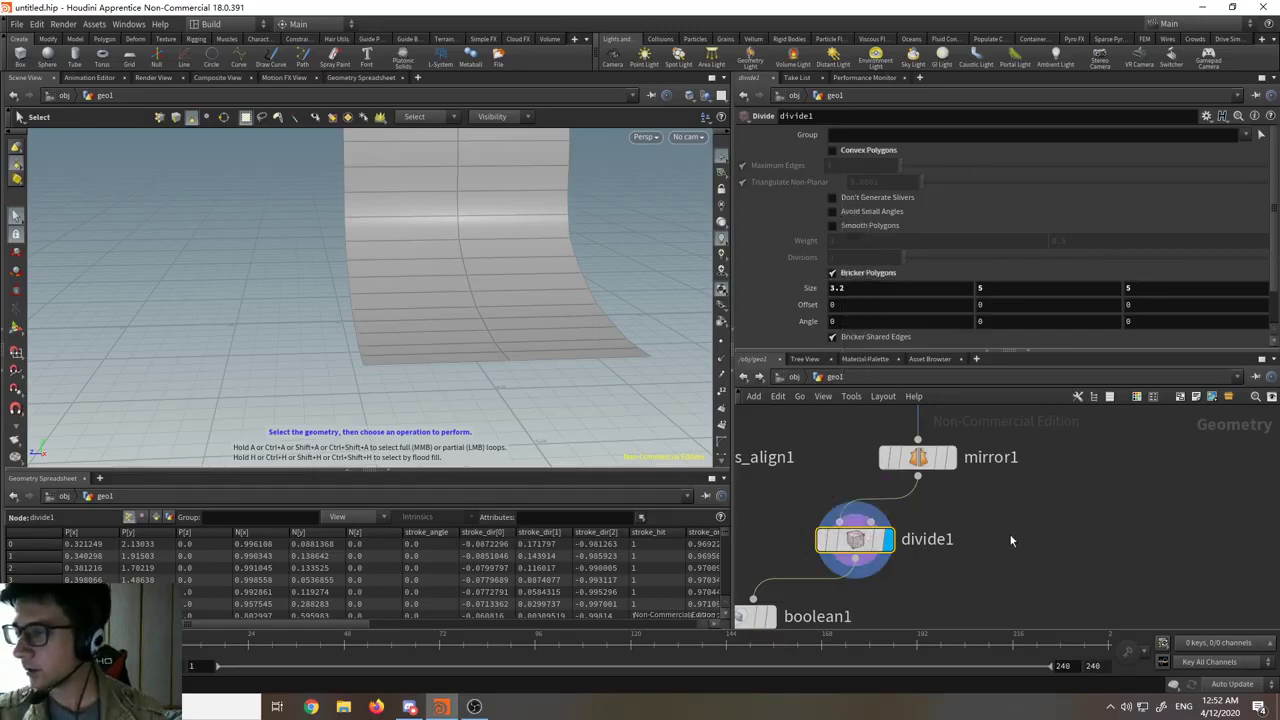
# - Replace divide1 with a Remesh node between mirror1 and boolean1, and display the remeshed strip
pyautogui.press('Delete')
pyautogui.press('Tab')
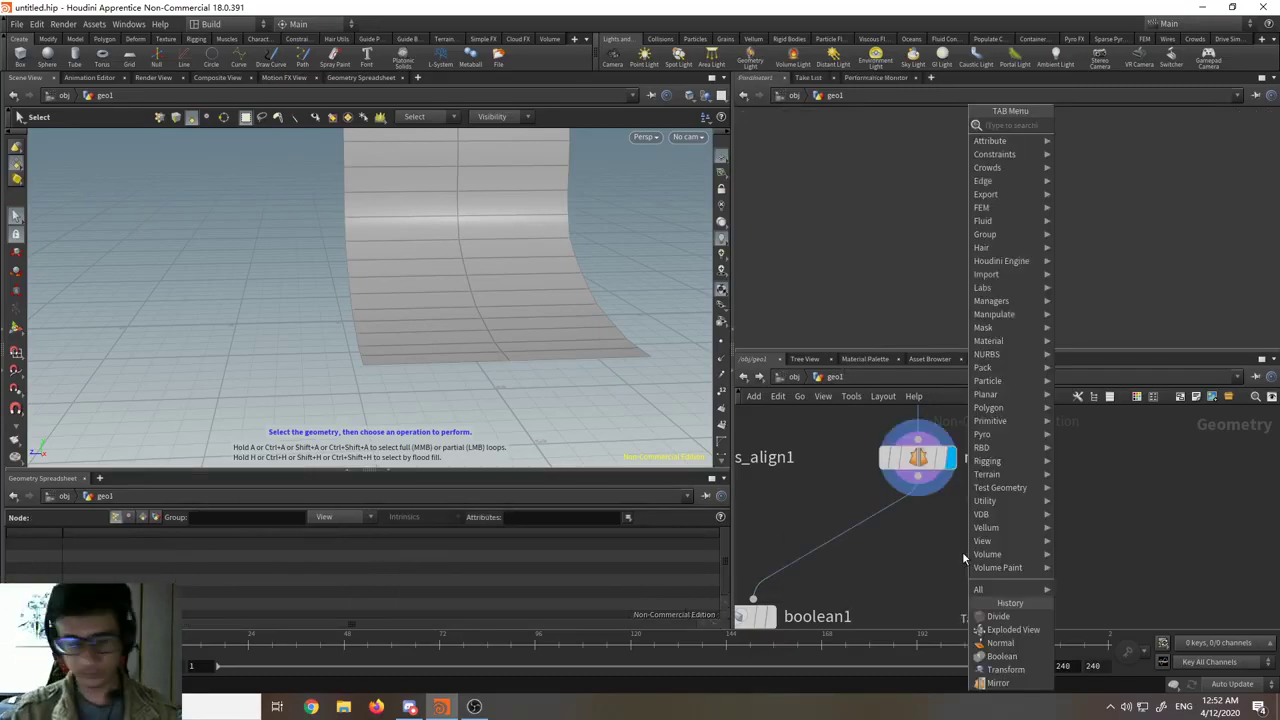
pyautogui.write('reme')
pyautogui.press('Return')
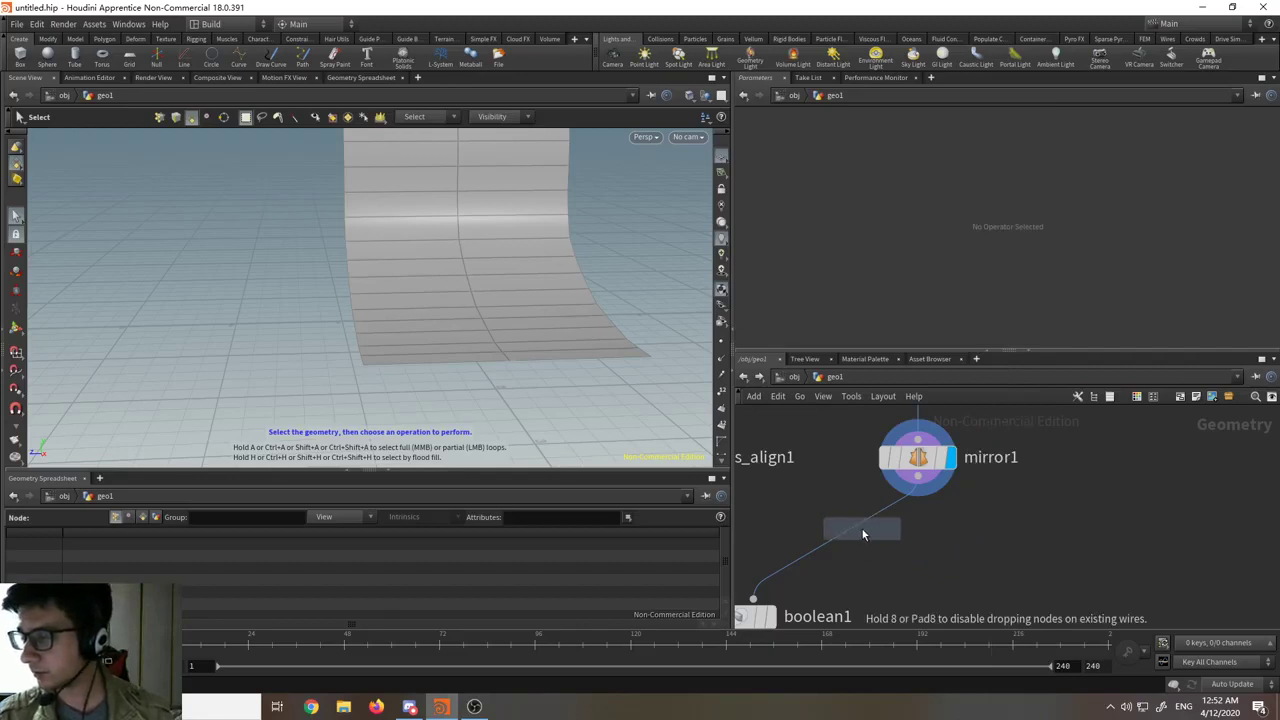
pyautogui.click(845, 530)
pyautogui.moveTo(846, 536)
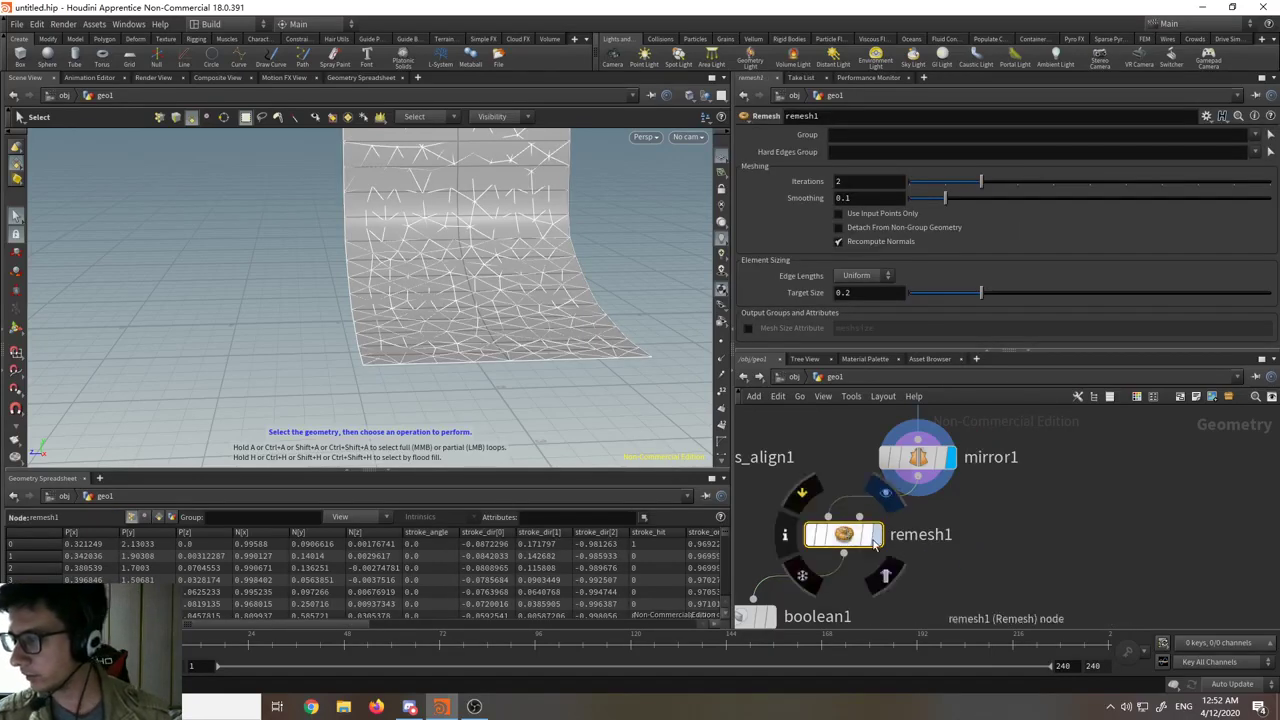
pyautogui.press('Escape')
pyautogui.moveTo(509, 283); pyautogui.dragTo(498, 315)
pyautogui.press('s')
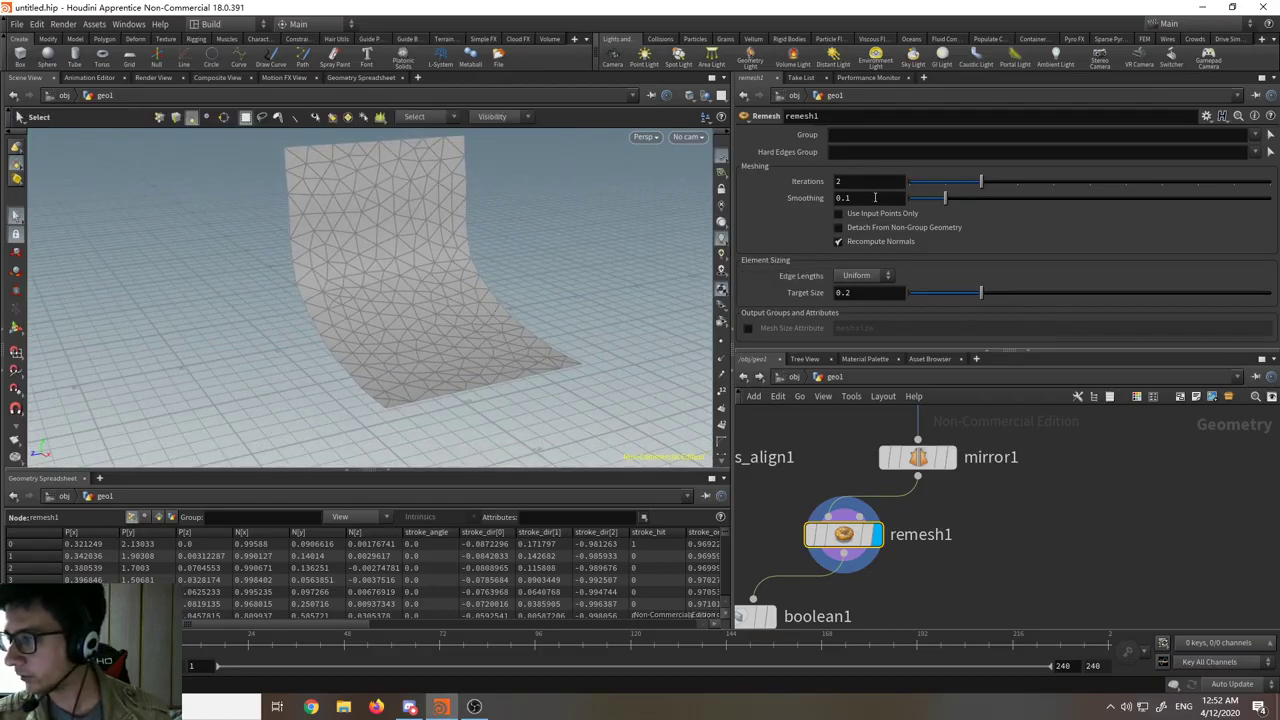
# - Try Adaptive edge lengths on remesh1, and restore Uniform
pyautogui.click(872, 277)
pyautogui.click(858, 302)
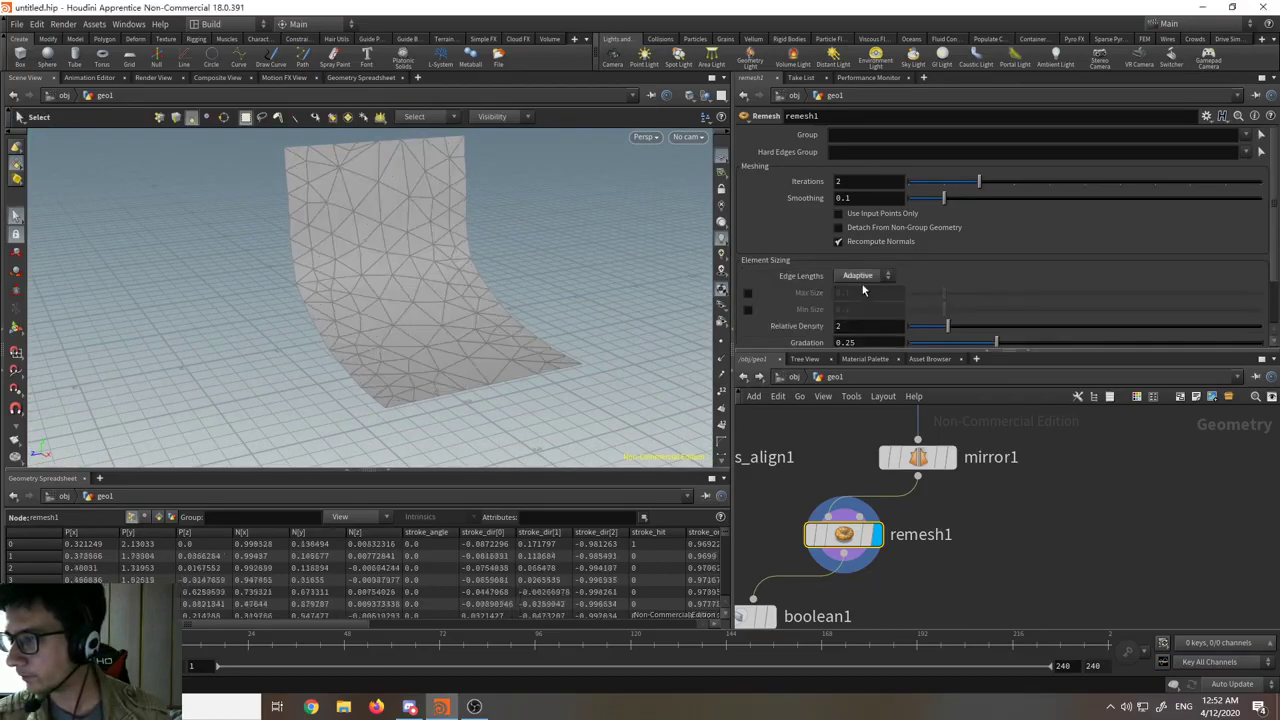
pyautogui.click(866, 277)
pyautogui.click(856, 289)
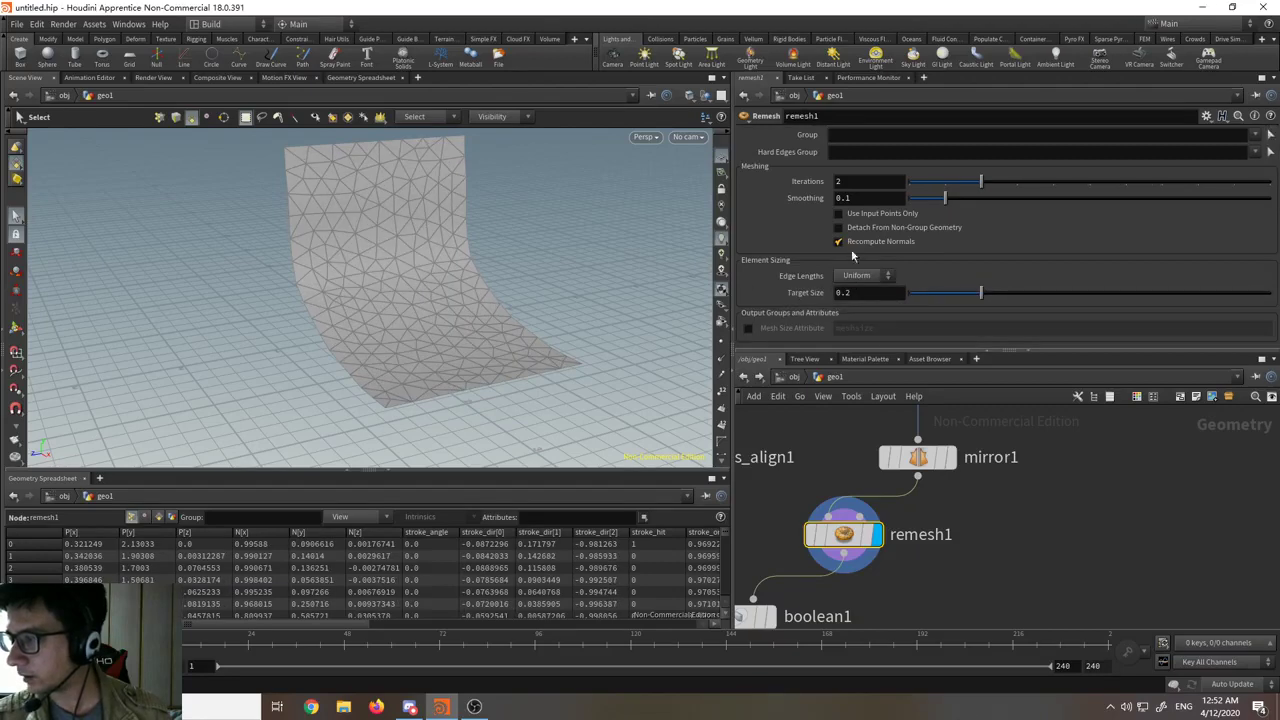
pyautogui.press('Tab')
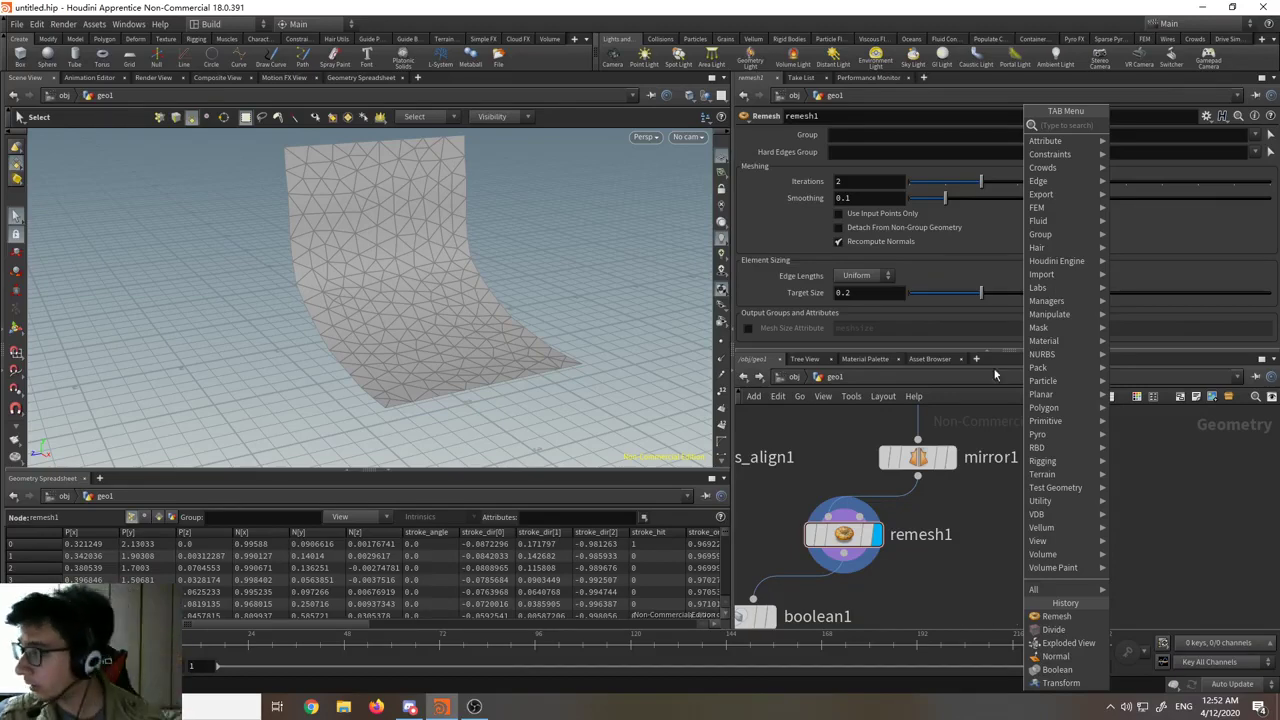
pyautogui.moveTo(1071, 288)
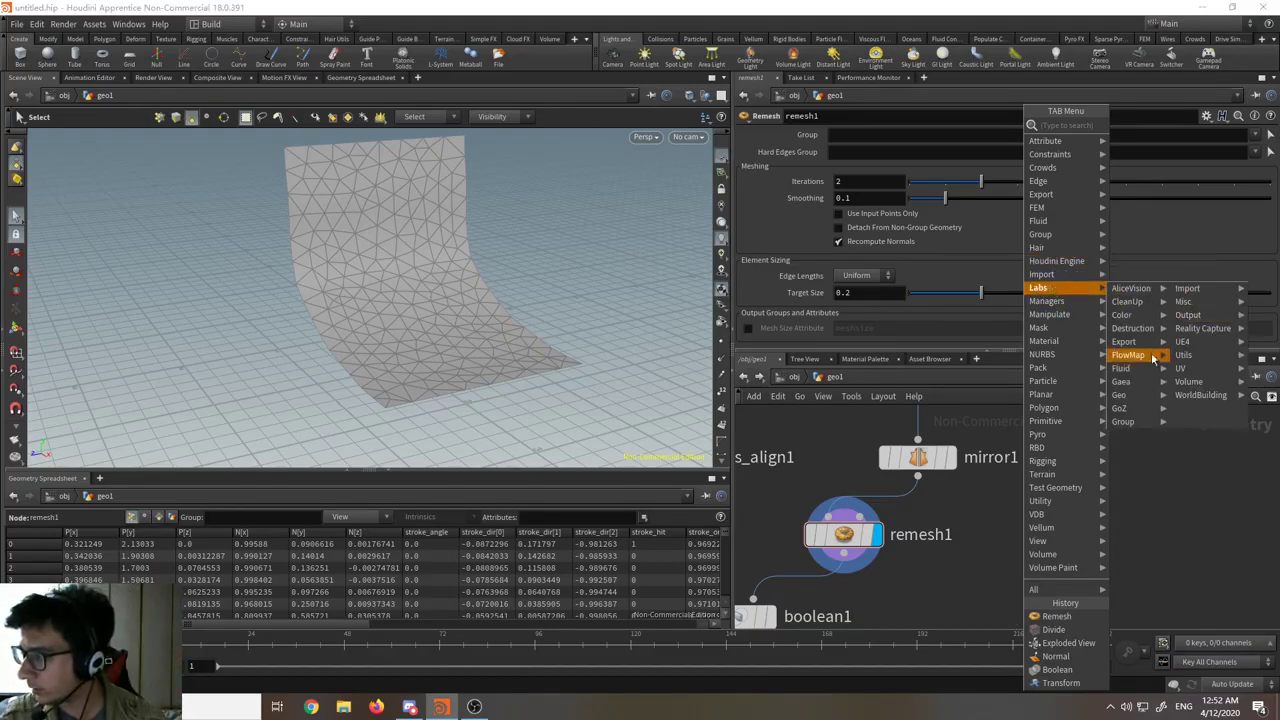
pyautogui.moveTo(1133, 400)
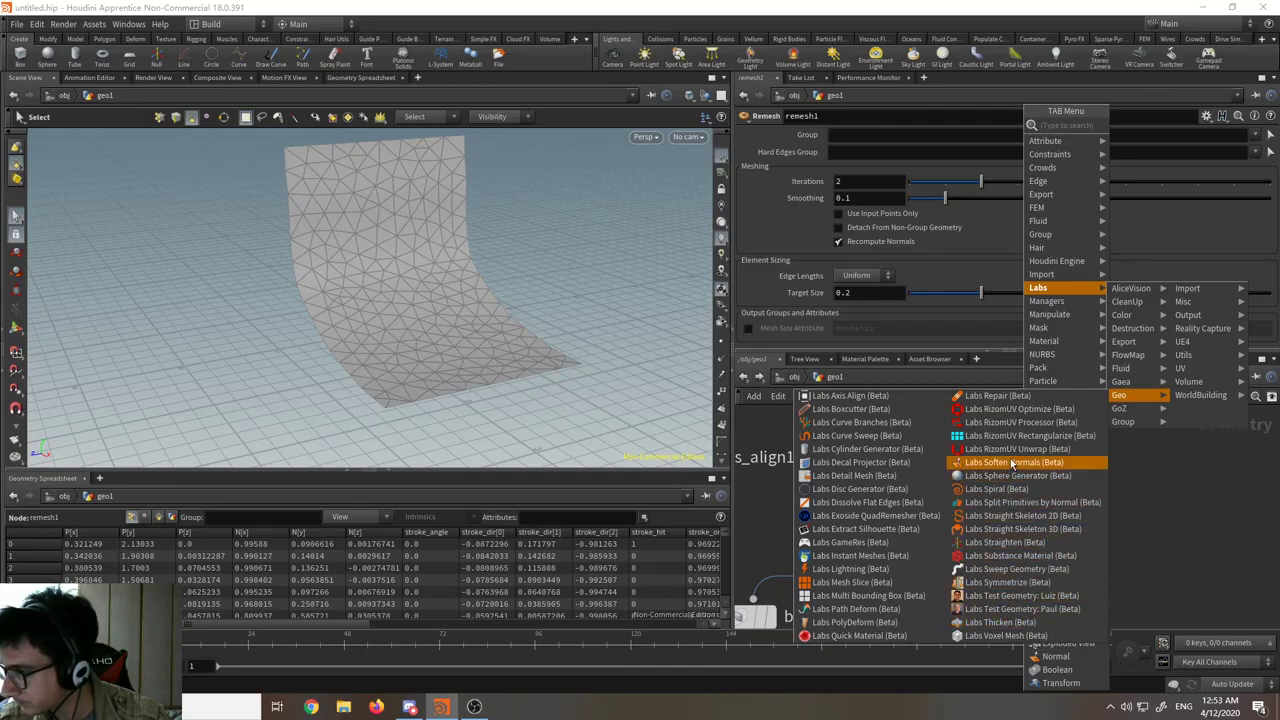
pyautogui.click(1175, 476)
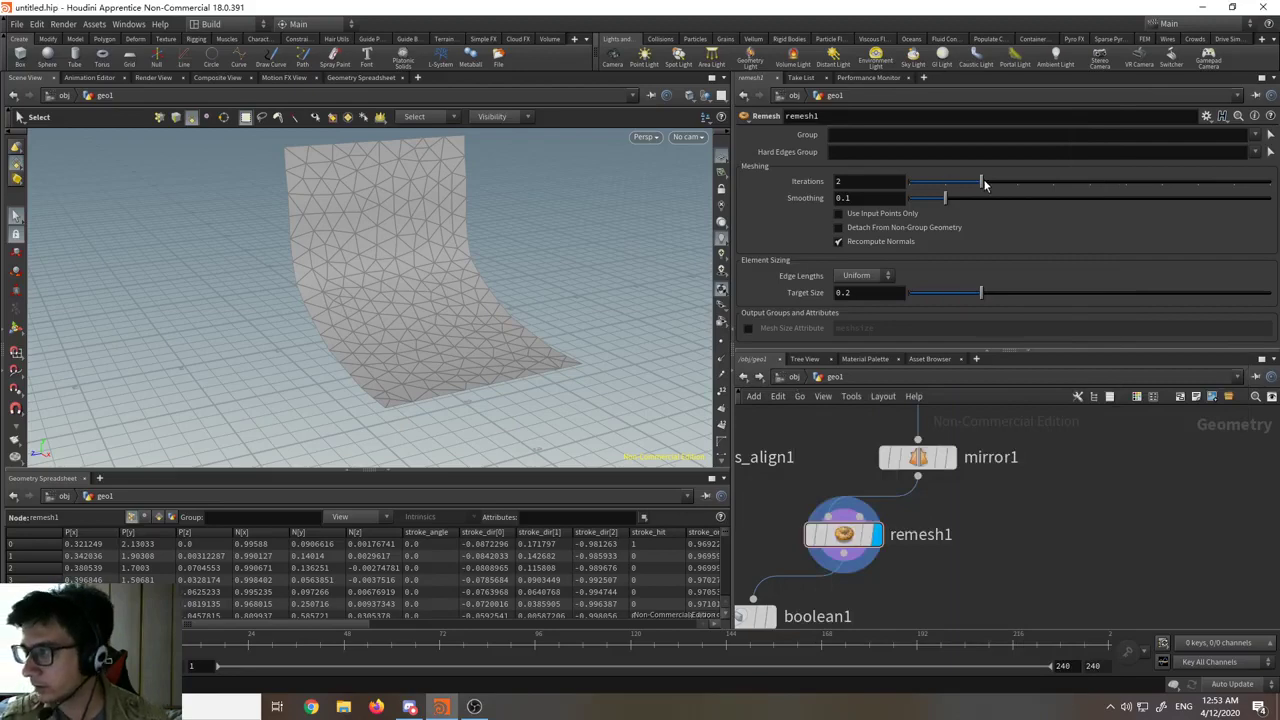
pyautogui.moveTo(985, 183)
pyautogui.mouseDown()
pyautogui.moveTo(937, 181)
pyautogui.moveTo(982, 183)
pyautogui.mouseUp()
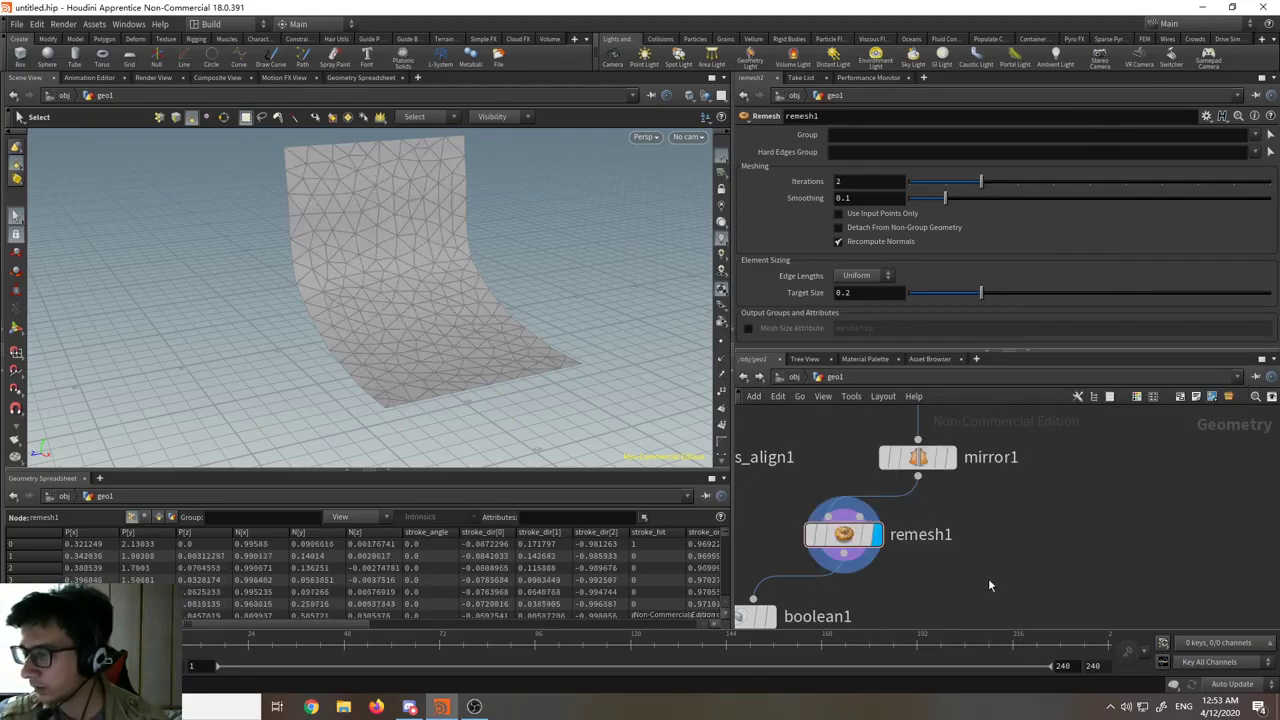
# - Display normal1 and finally explodedview1 to check the box pieces cut by the remeshed strip
pyautogui.scroll(-4, 988, 579)
pyautogui.moveTo(903, 620); pyautogui.dragTo(968, 488, button='middle')
pyautogui.scroll(5, 975, 498)
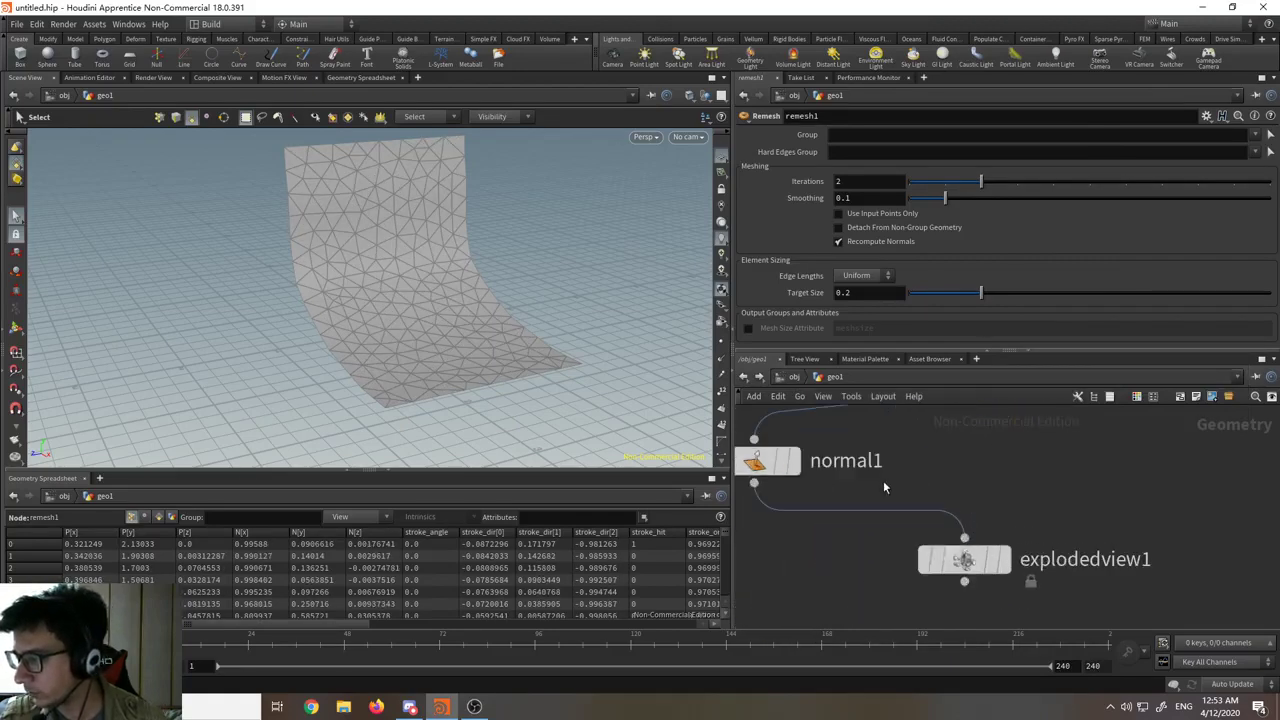
pyautogui.click(794, 458)
pyautogui.click(1003, 558)
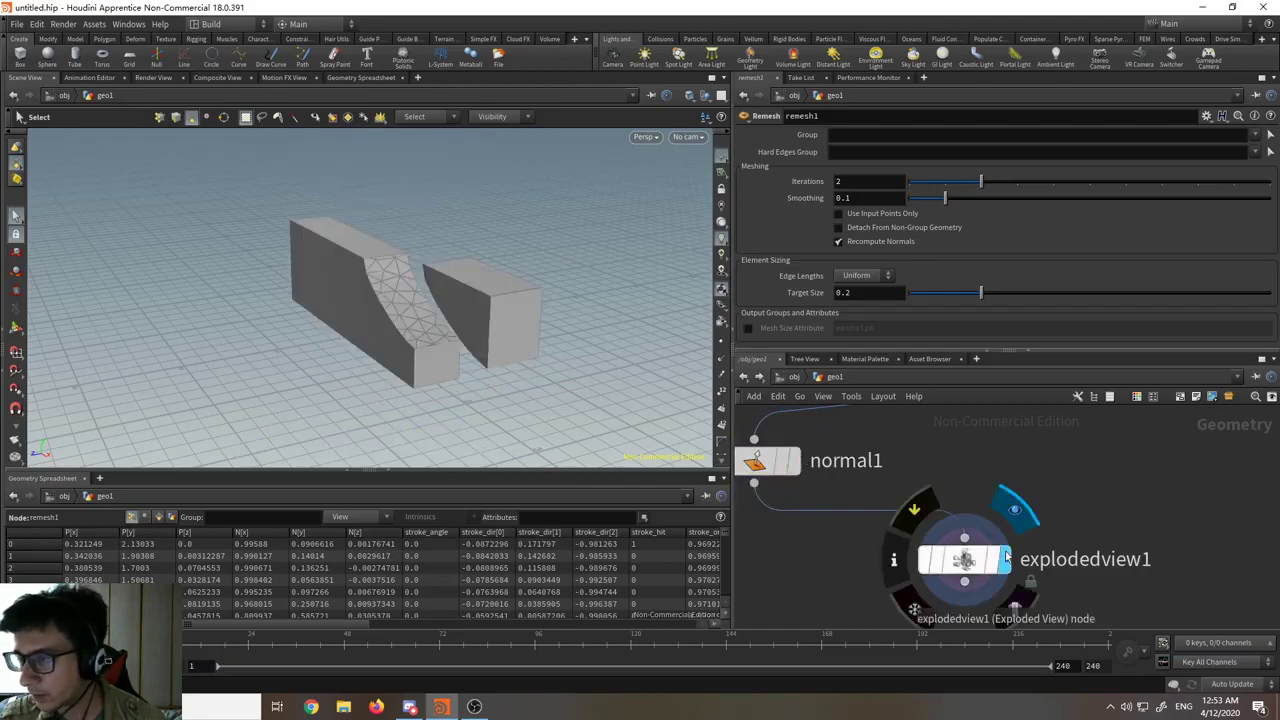
# - Reduce the target size of the remesh1 node to 0.118 for a finer cutting surface
pyautogui.keyDown('alt'); pyautogui.moveTo(490, 370); pyautogui.dragTo(557, 380); pyautogui.keyUp('alt')
pyautogui.keyDown('alt'); pyautogui.moveTo(437, 322); pyautogui.dragTo(451, 354); pyautogui.keyUp('alt')
pyautogui.keyDown('alt'); pyautogui.moveTo(451, 354); pyautogui.dragTo(460, 125, button='right'); pyautogui.keyUp('alt')
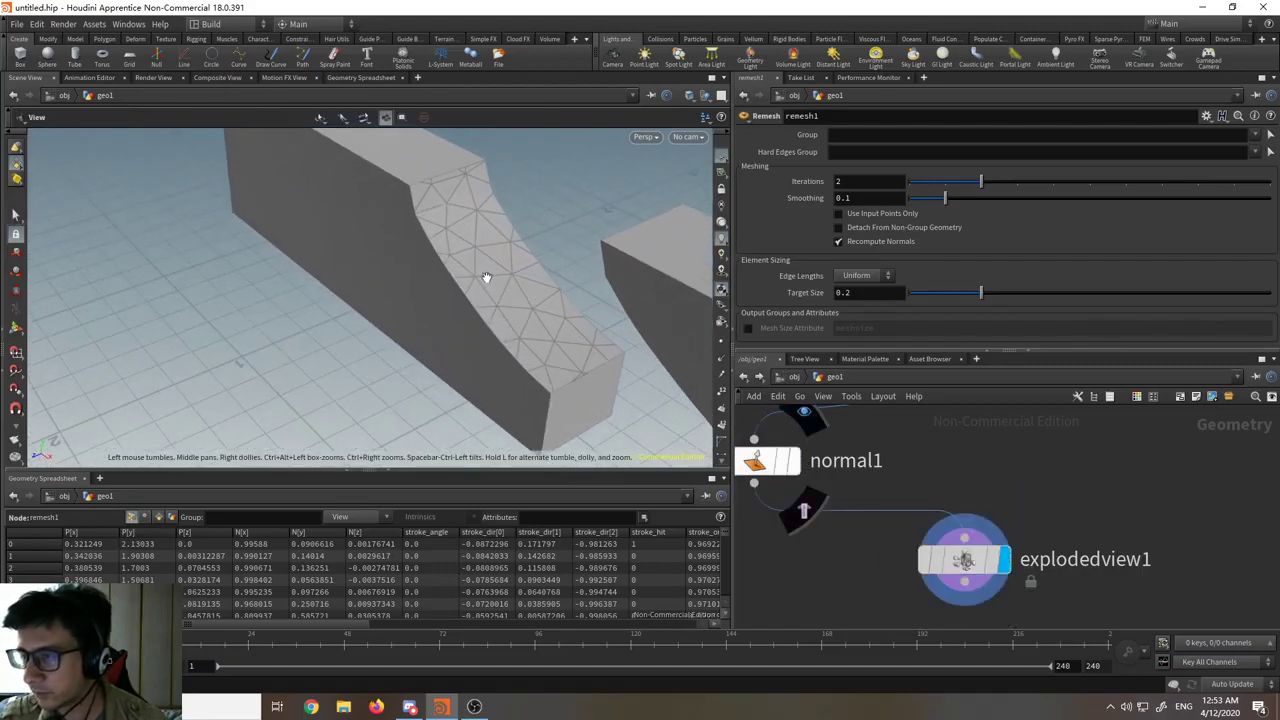
pyautogui.keyDown('alt'); pyautogui.moveTo(490, 278); pyautogui.dragTo(442, 327, button='middle'); pyautogui.keyUp('alt')
pyautogui.moveTo(1022, 474); pyautogui.dragTo(987, 543, button='middle')
pyautogui.scroll(-3, 987, 543)
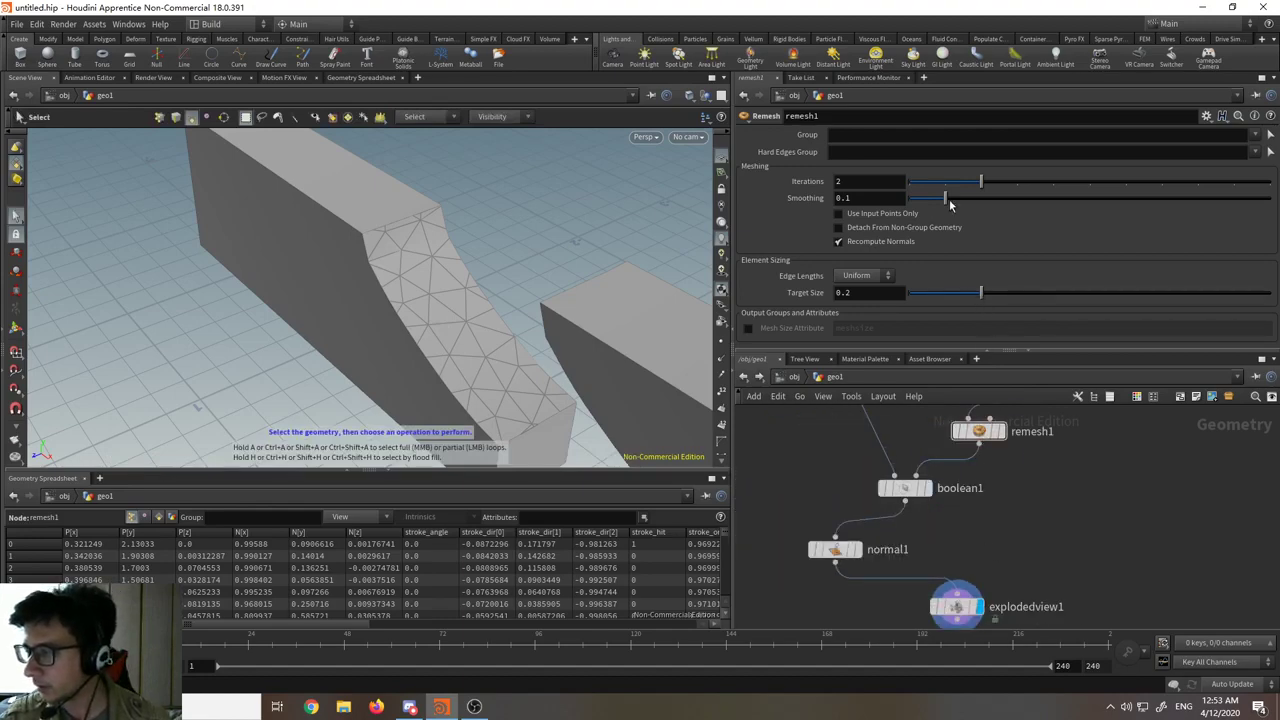
pyautogui.moveTo(985, 293); pyautogui.dragTo(952, 297)
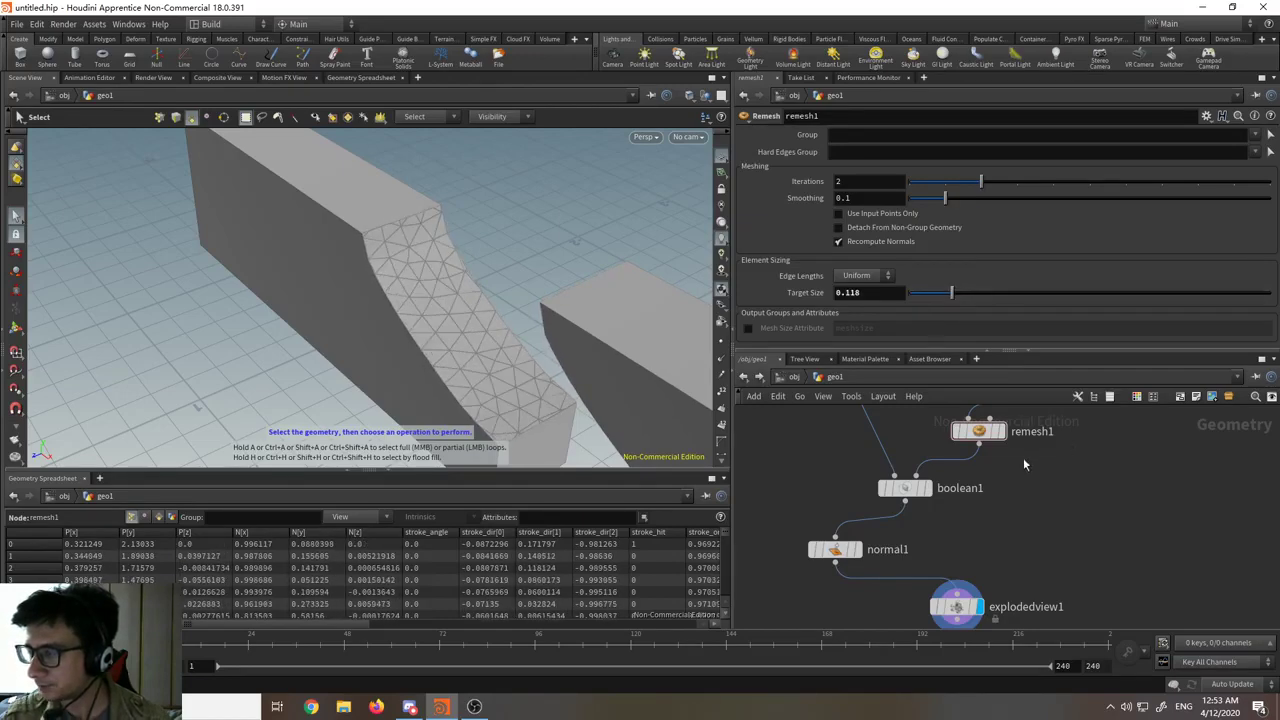
# - Examine the remesh1 cutting surface and the normal1 output in turn, and restore the explodedview1 display
pyautogui.scroll(-2, 1023, 463)
pyautogui.click(830, 513)
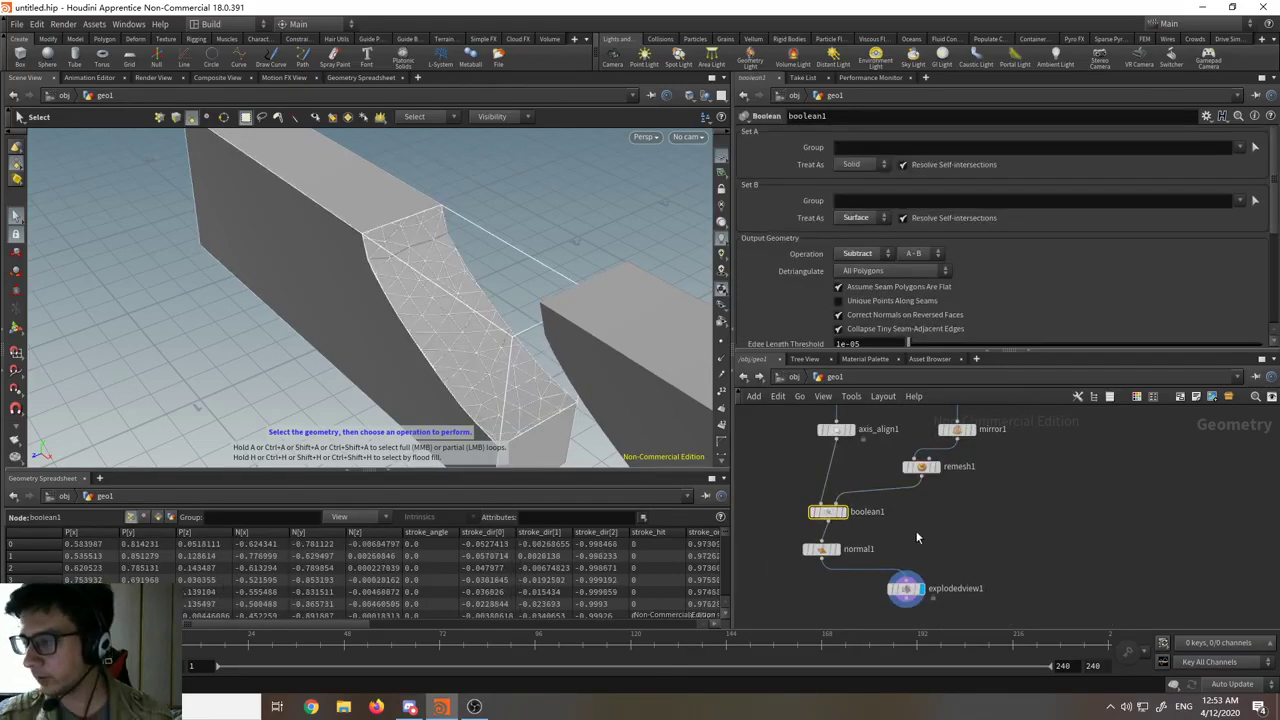
pyautogui.scroll(4, 930, 485)
pyautogui.click(930, 484)
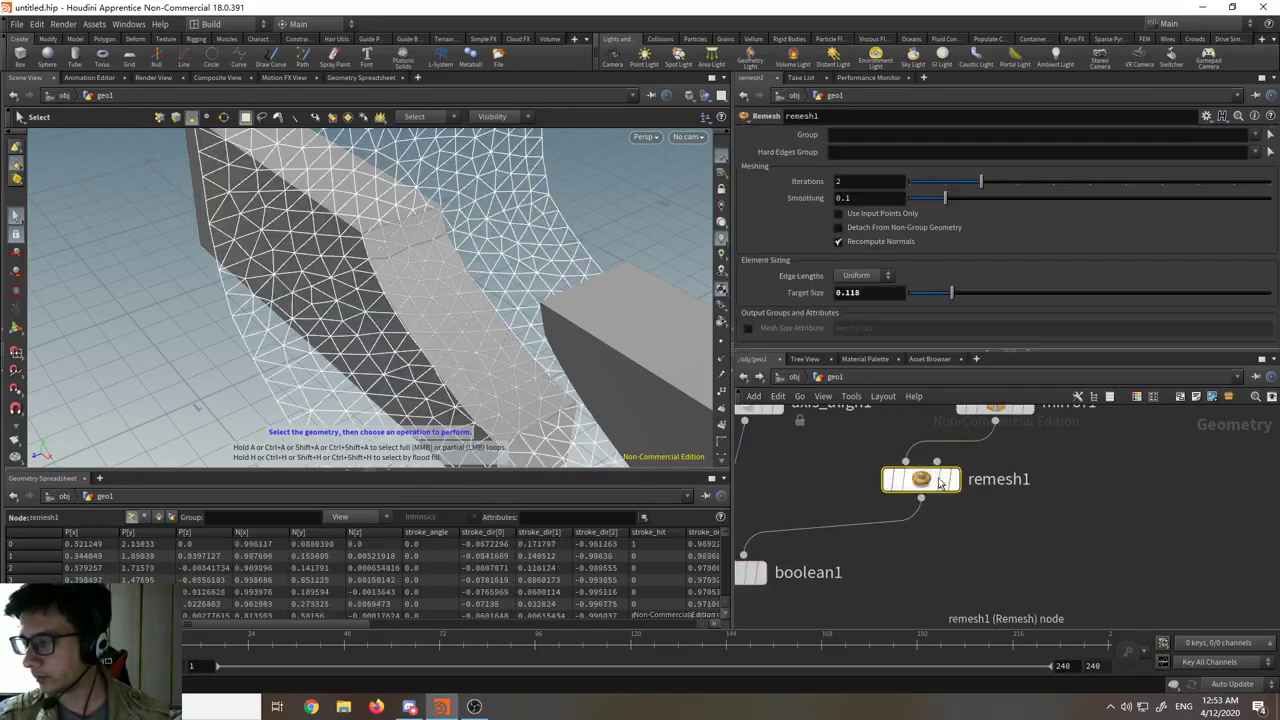
pyautogui.press('r')
pyautogui.moveTo(922, 483); pyautogui.dragTo(937, 474)
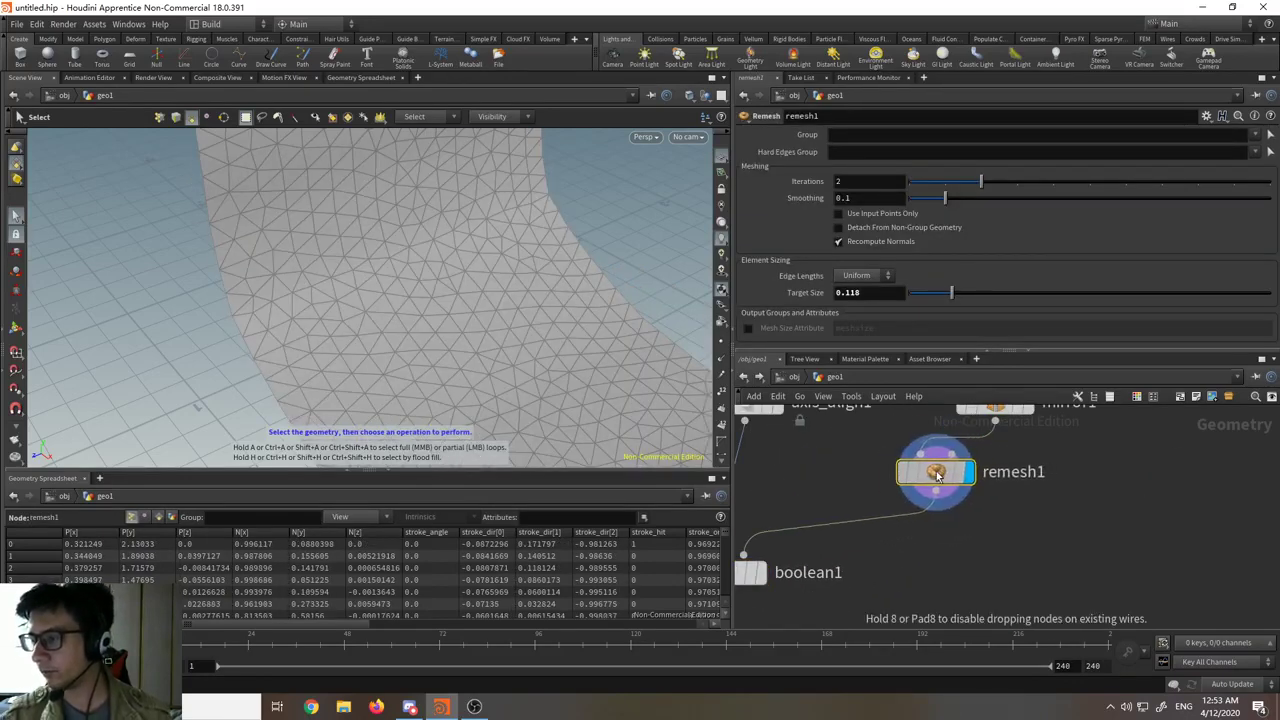
pyautogui.scroll(-3, 992, 493)
pyautogui.scroll(3, 874, 579)
pyautogui.click(861, 547)
pyautogui.click(824, 543)
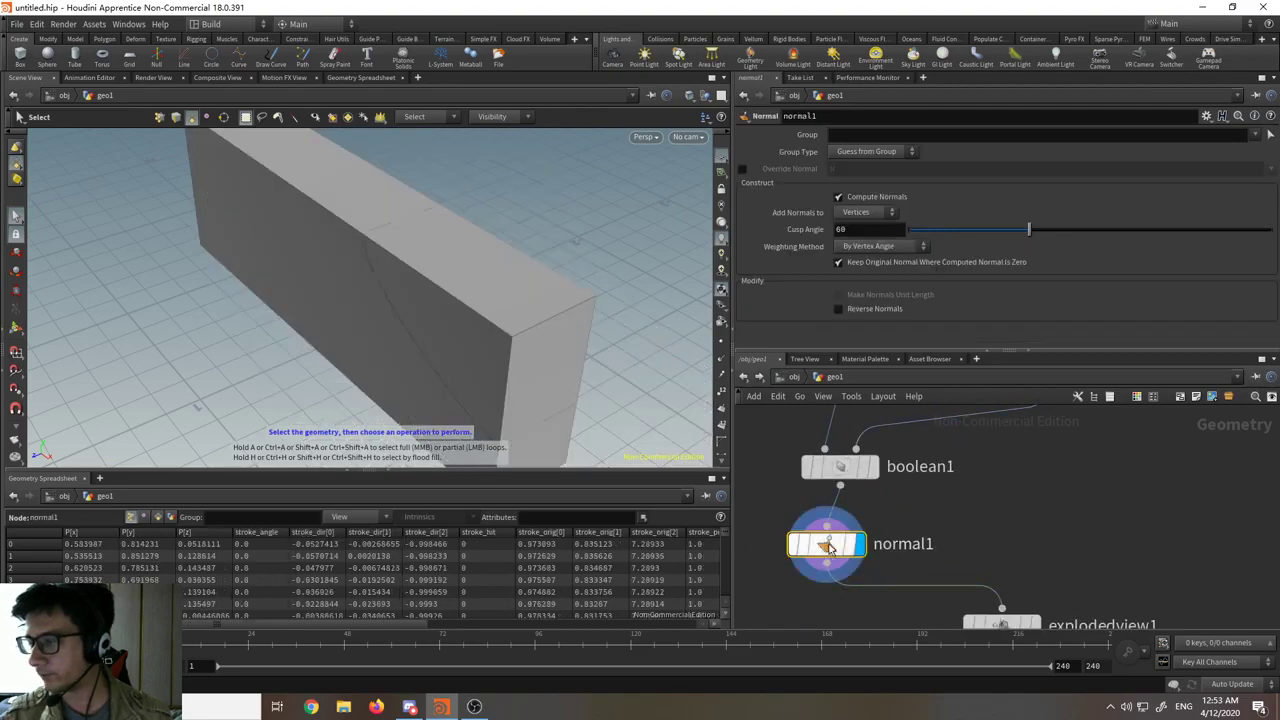
pyautogui.moveTo(1072, 577); pyautogui.dragTo(1057, 529, button='middle')
pyautogui.scroll(-1, 1057, 529)
pyautogui.click(1028, 569)
pyautogui.moveTo(955, 516); pyautogui.dragTo(954, 529, button='middle')
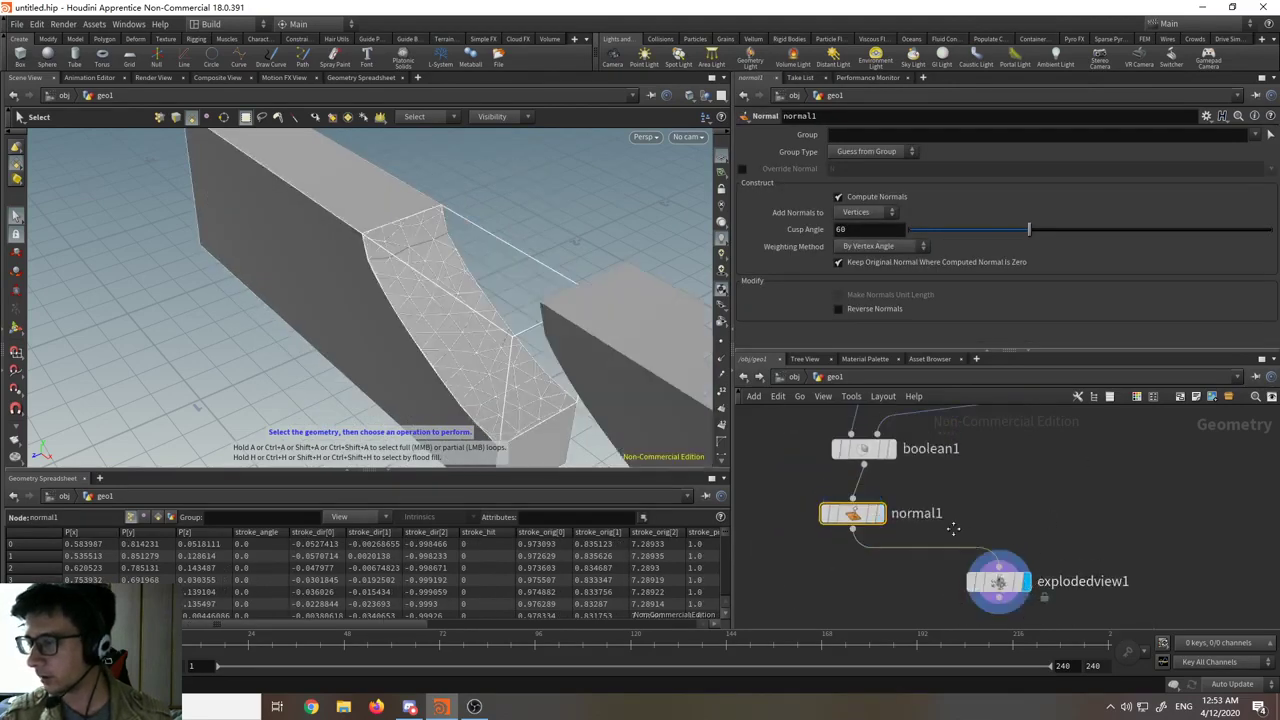
# - Insert a Mountain node on the wire between remesh1 and boolean1
pyautogui.scroll(-2, 954, 529)
pyautogui.moveTo(1050, 438); pyautogui.dragTo(1013, 555, button='middle')
pyautogui.scroll(3, 955, 558)
pyautogui.scroll(-1, 1013, 554)
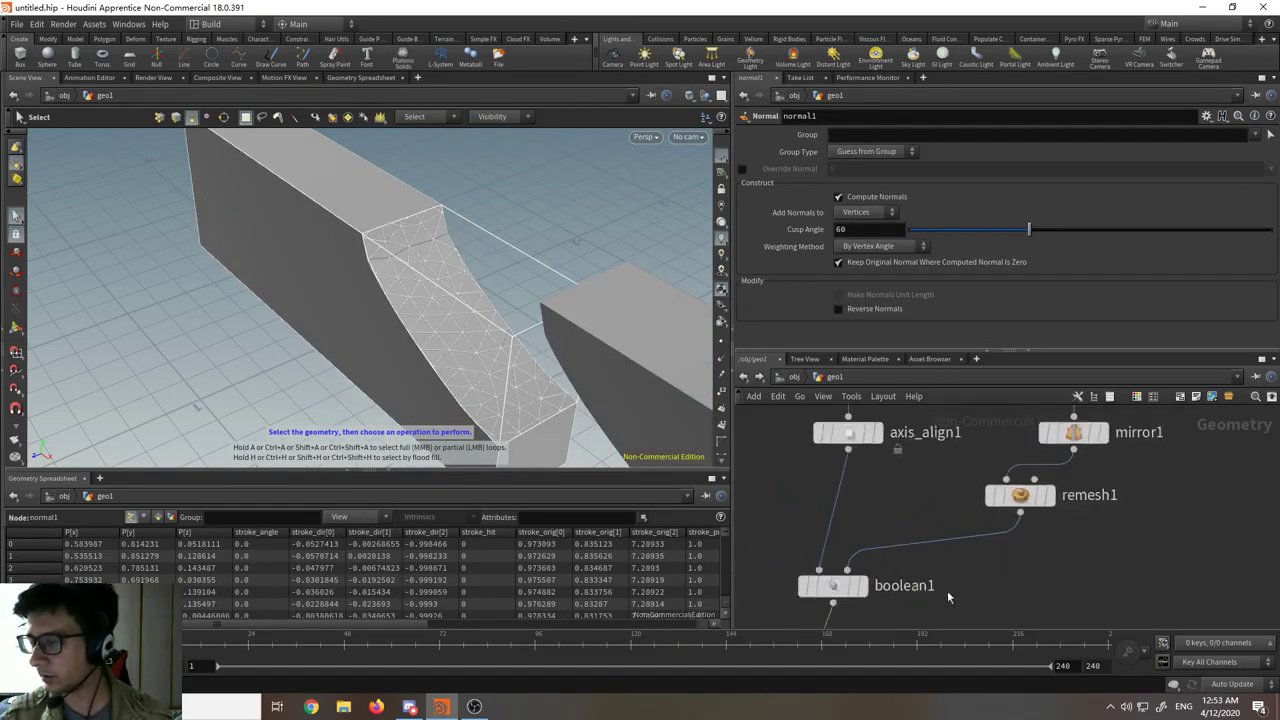
pyautogui.moveTo(947, 590); pyautogui.dragTo(980, 531, button='middle')
pyautogui.moveTo(1083, 523); pyautogui.dragTo(966, 529, button='middle')
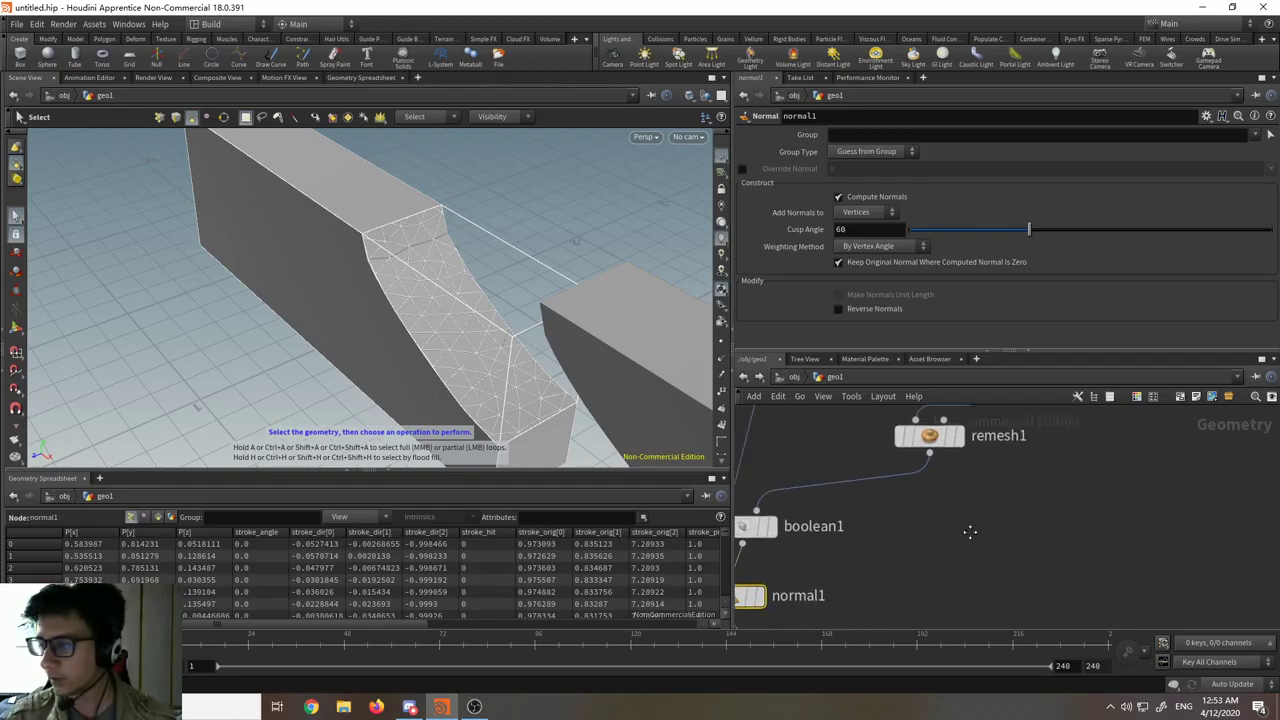
pyautogui.click(850, 476)
pyautogui.press('Tab')
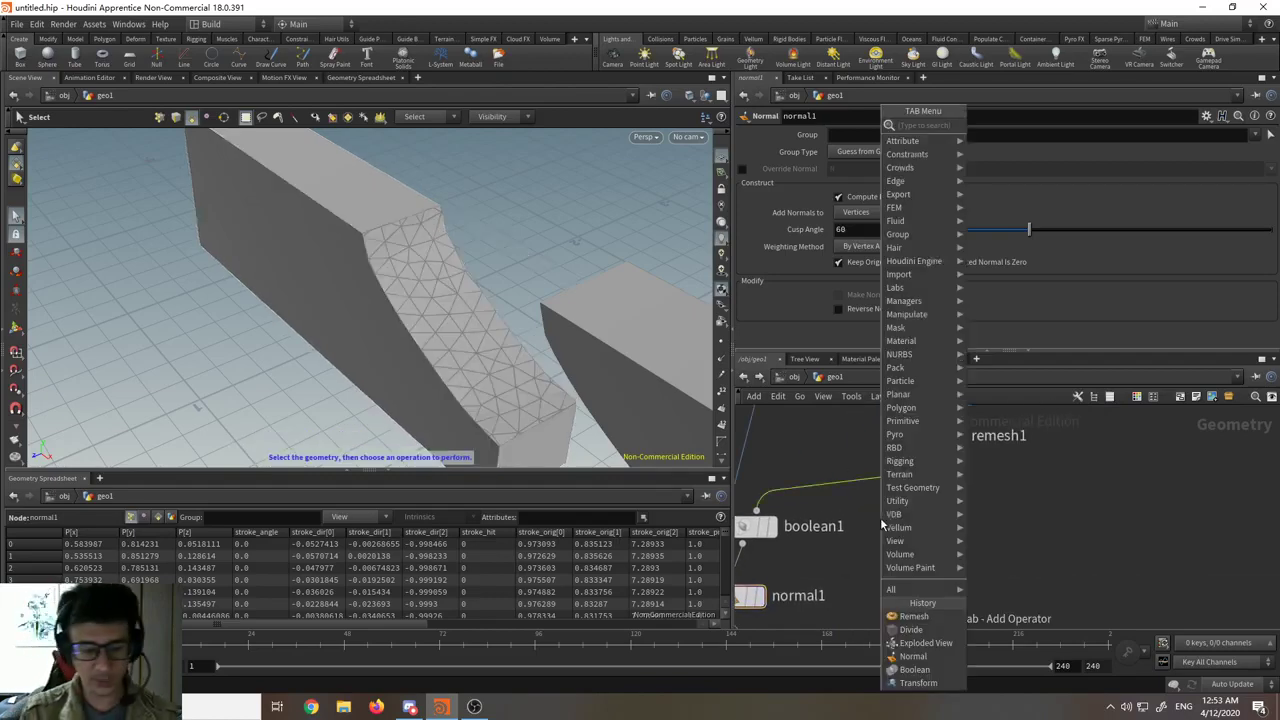
pyautogui.write('moun')
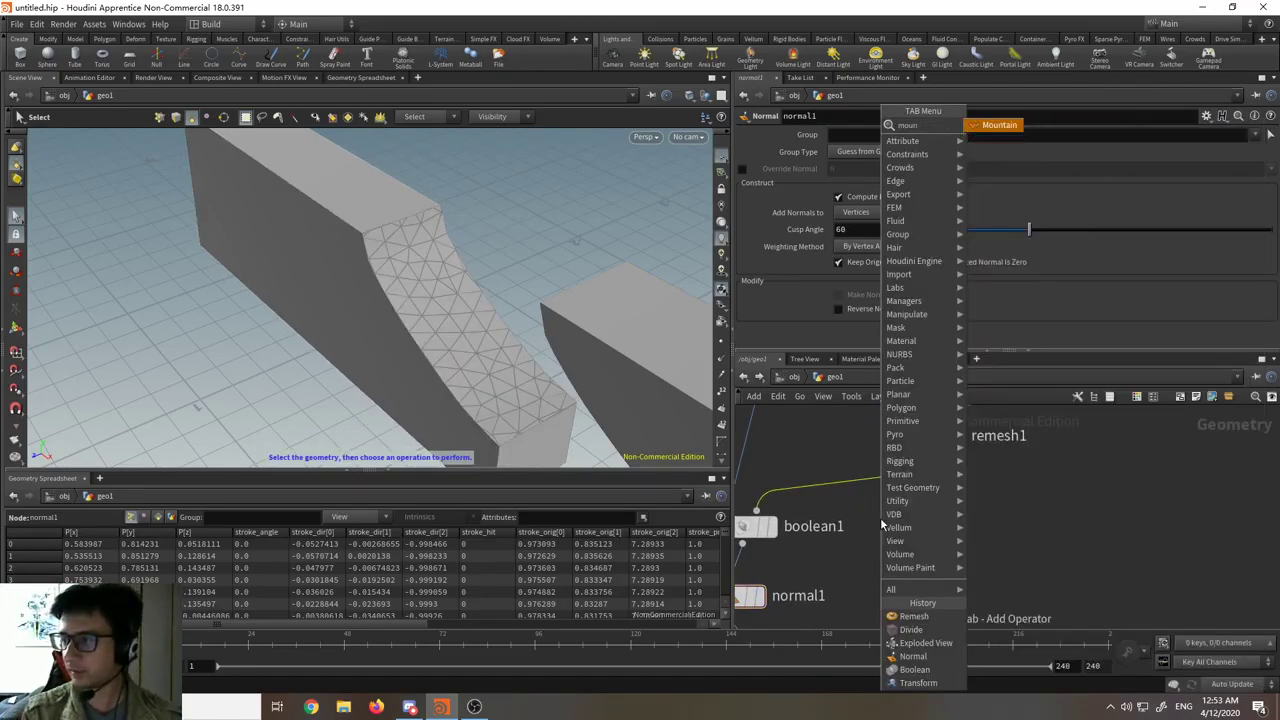
pyautogui.press('Return')
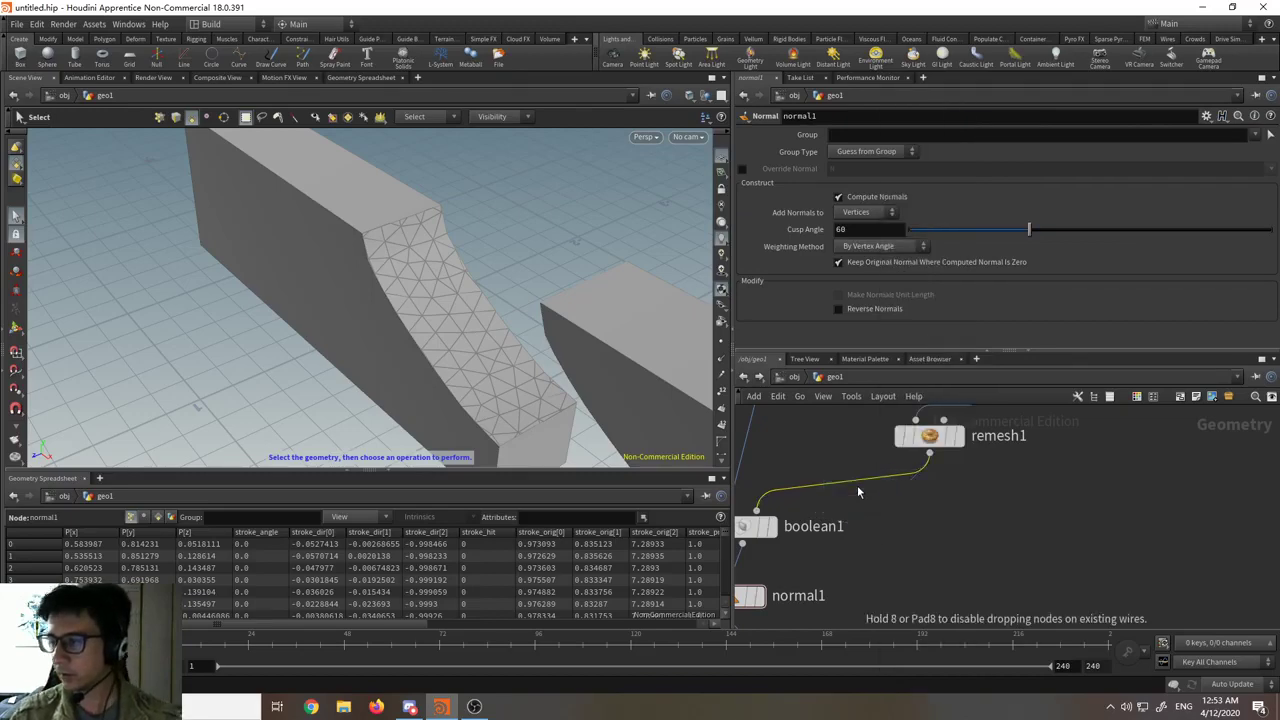
pyautogui.click(857, 485)
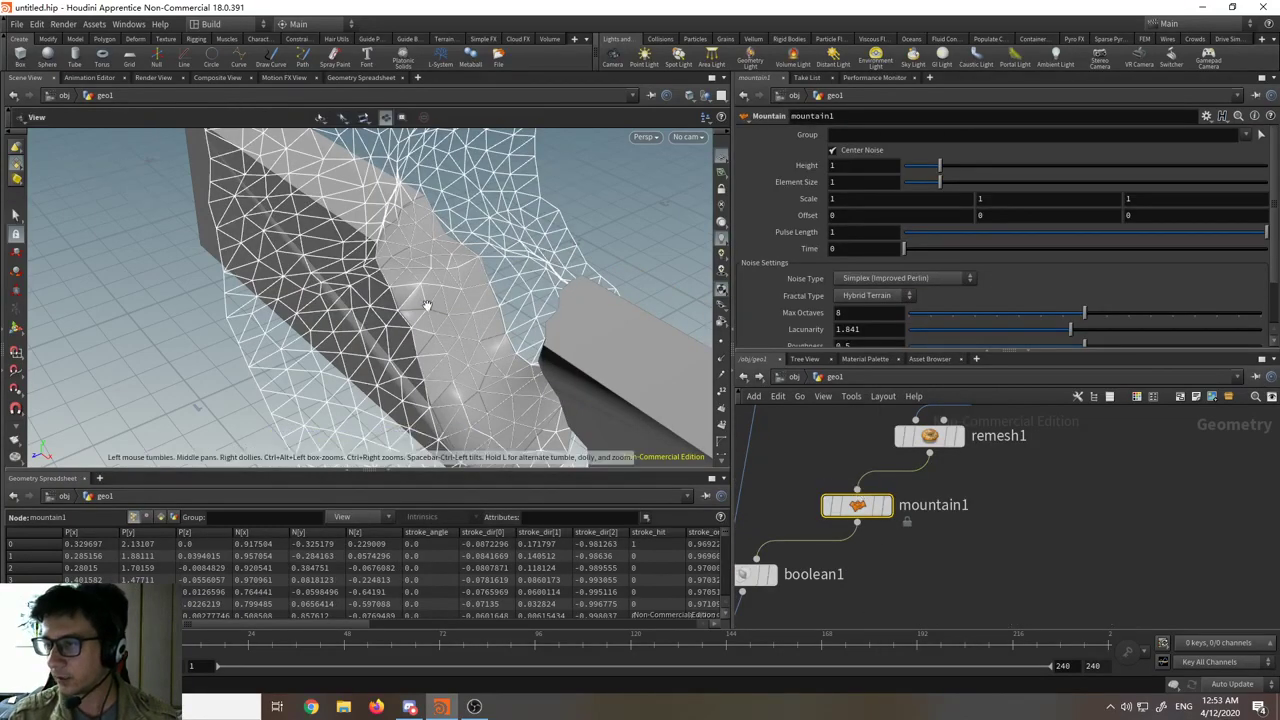
# - Display the mountain1 surface and set its noise height to 0.33 and element size to 0.22
pyautogui.moveTo(423, 289); pyautogui.dragTo(436, 260)
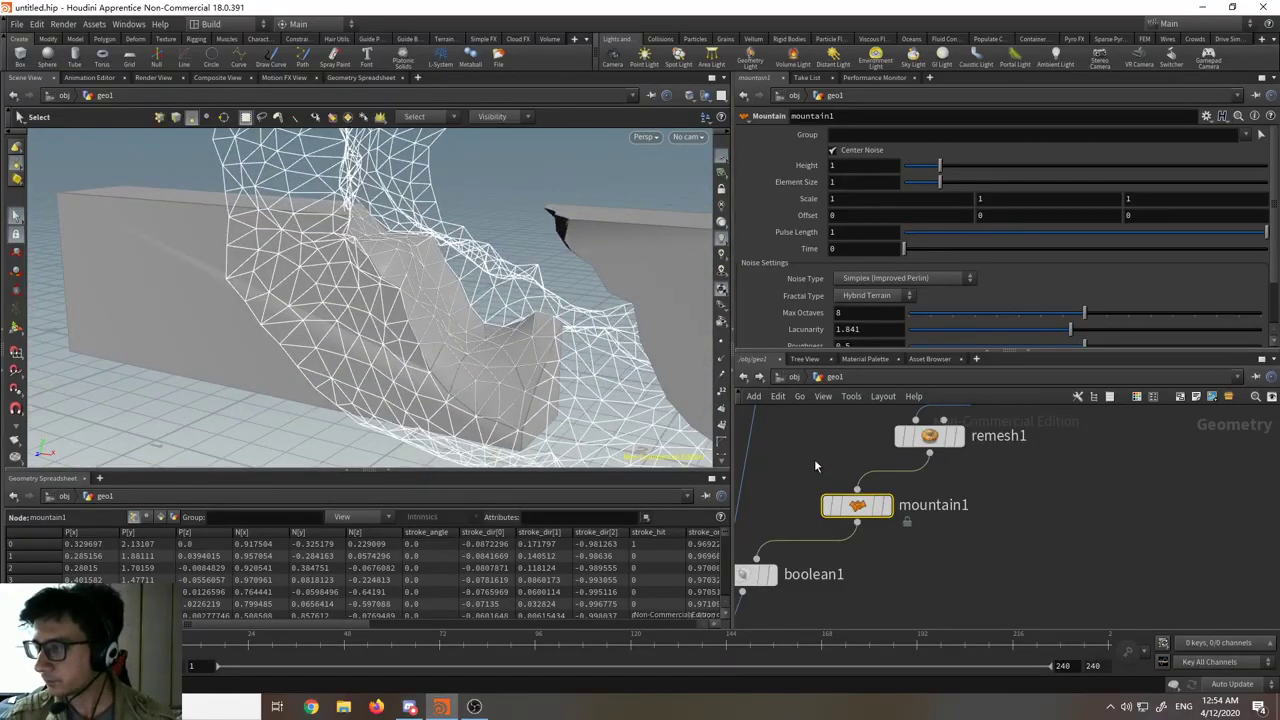
pyautogui.moveTo(932, 543); pyautogui.dragTo(960, 541, button='middle')
pyautogui.scroll(-2, 975, 533)
pyautogui.scroll(3, 1000, 490)
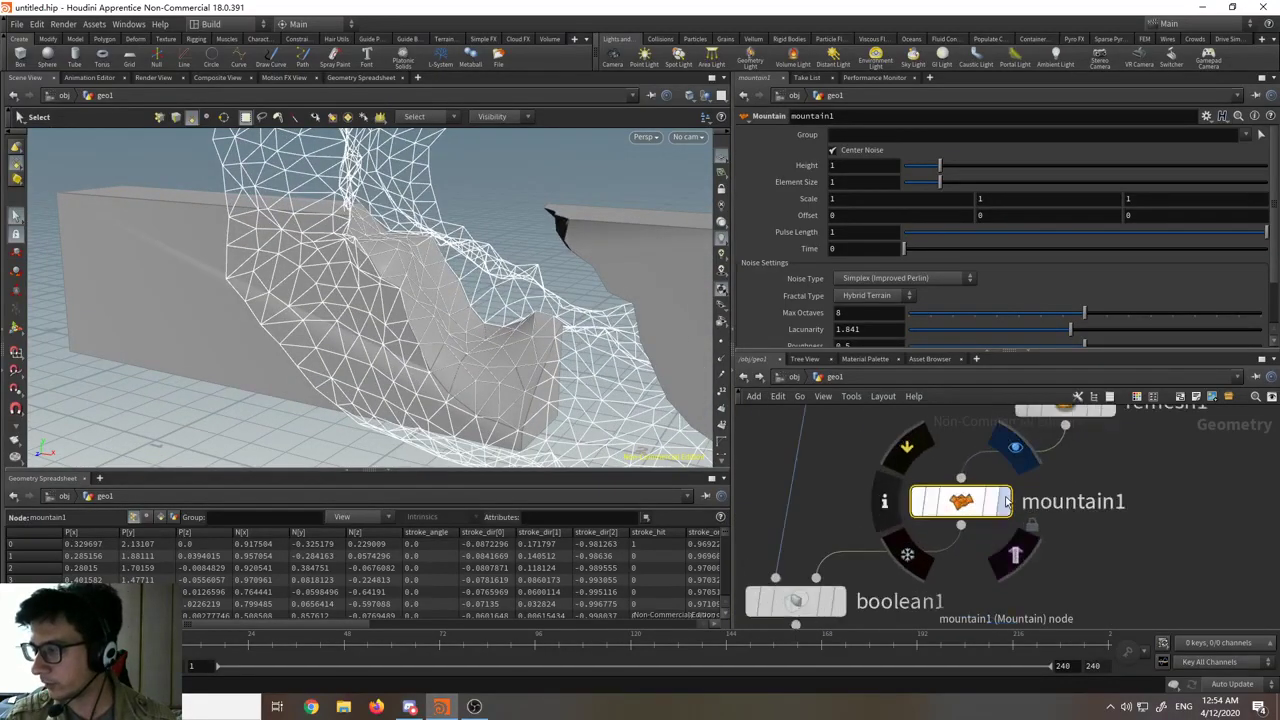
pyautogui.click(1002, 497)
pyautogui.moveTo(465, 318); pyautogui.dragTo(343, 314)
pyautogui.moveTo(938, 167); pyautogui.dragTo(912, 188)
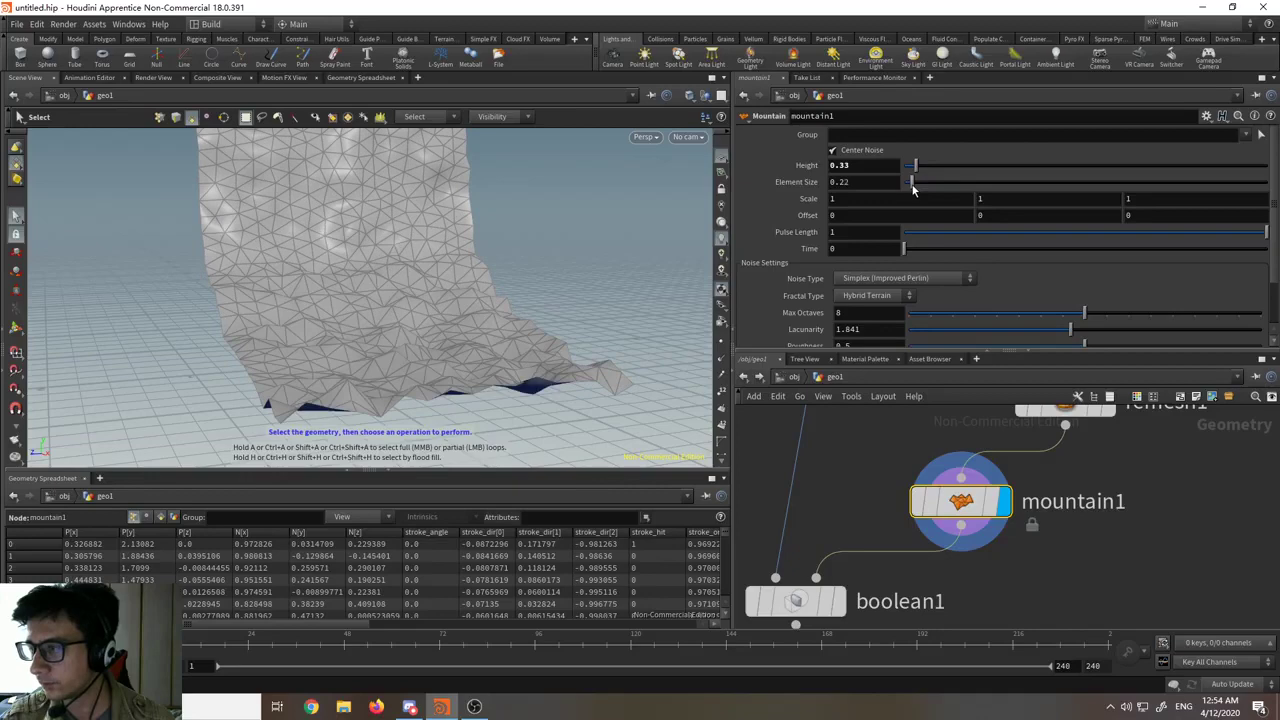
# - Display and select explodedview1, and examine the roughened cut face on the separated pieces up close
pyautogui.keyDown('alt'); pyautogui.moveTo(480, 305); pyautogui.dragTo(615, 300); pyautogui.keyUp('alt')
pyautogui.scroll(-3, 883, 495)
pyautogui.scroll(3, 870, 510)
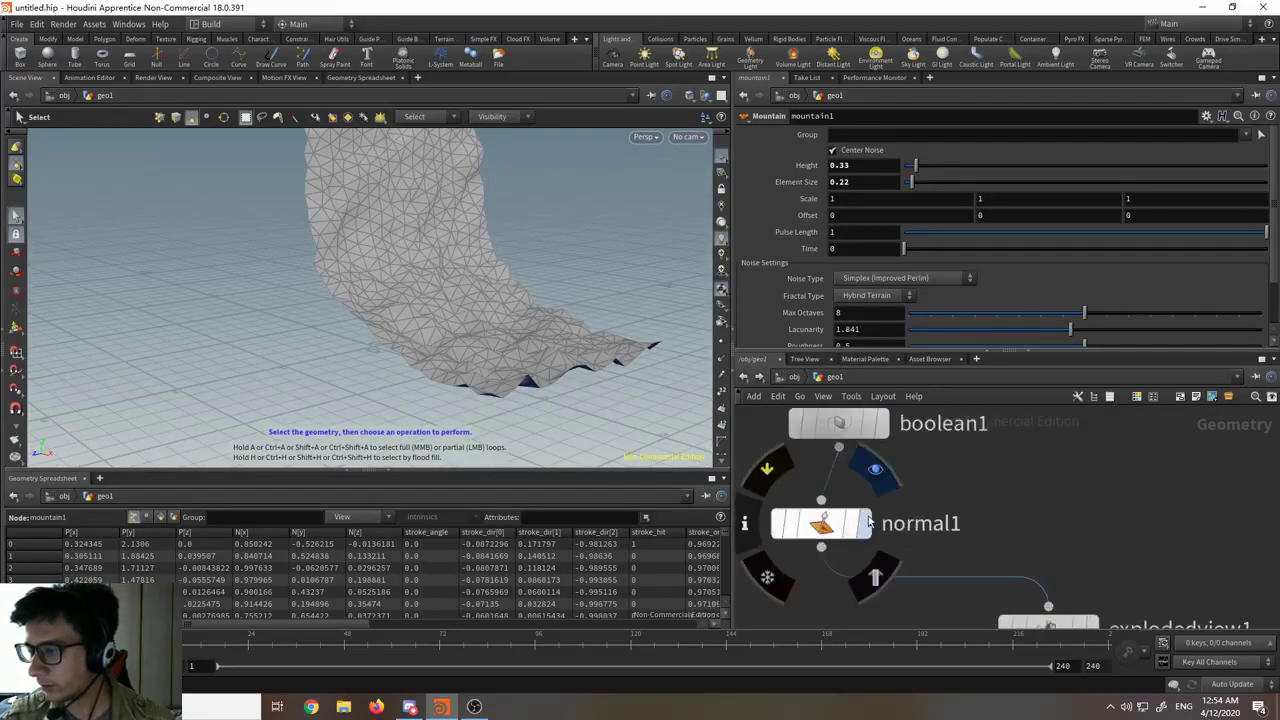
pyautogui.click(868, 520)
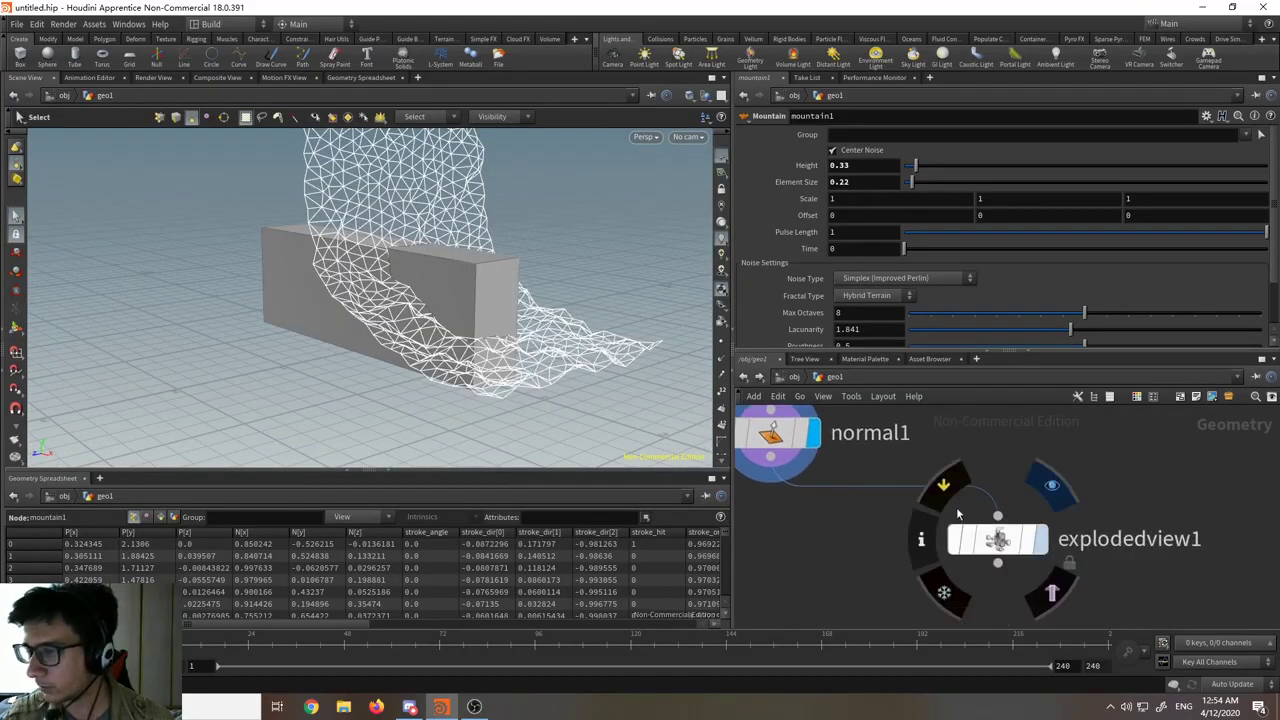
pyautogui.click(1040, 539)
pyautogui.keyDown('alt'); pyautogui.moveTo(541, 376); pyautogui.dragTo(536, 398, button='middle'); pyautogui.keyUp('alt')
pyautogui.click(997, 539)
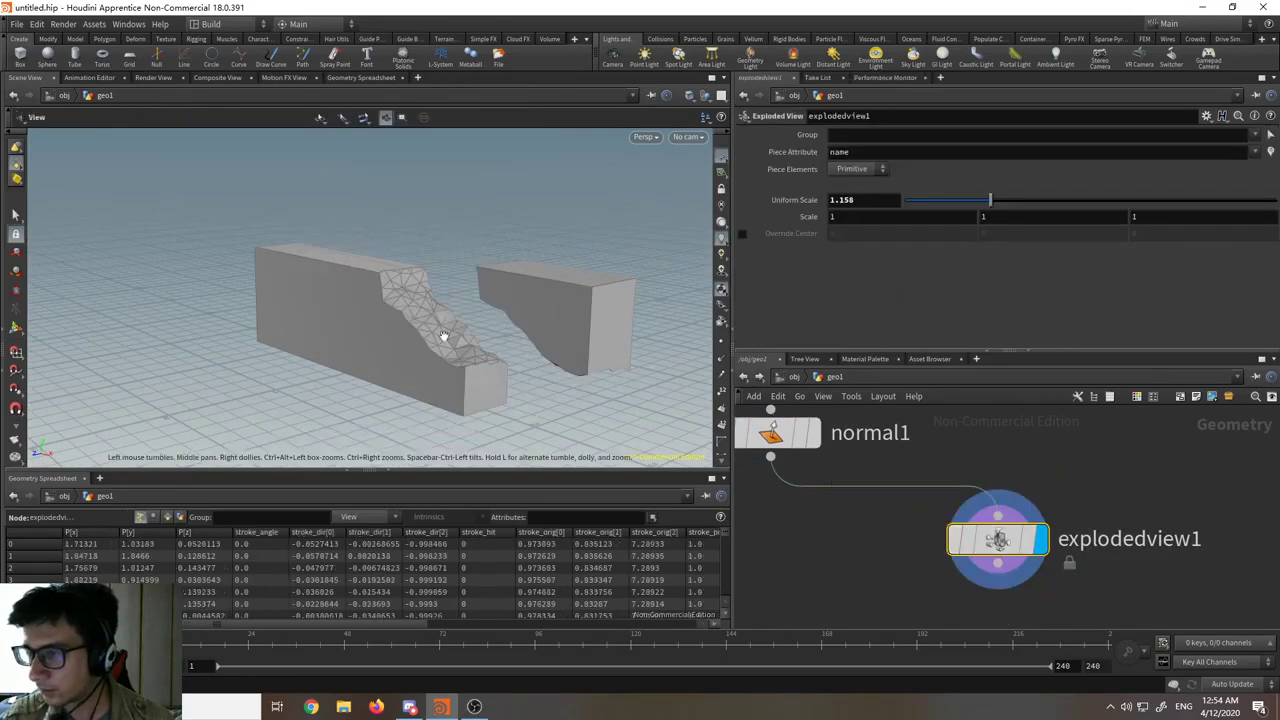
pyautogui.moveTo(444, 336); pyautogui.dragTo(466, 351)
pyautogui.moveTo(466, 351); pyautogui.dragTo(494, 94, button='right')
pyautogui.moveTo(384, 282); pyautogui.dragTo(400, 330)
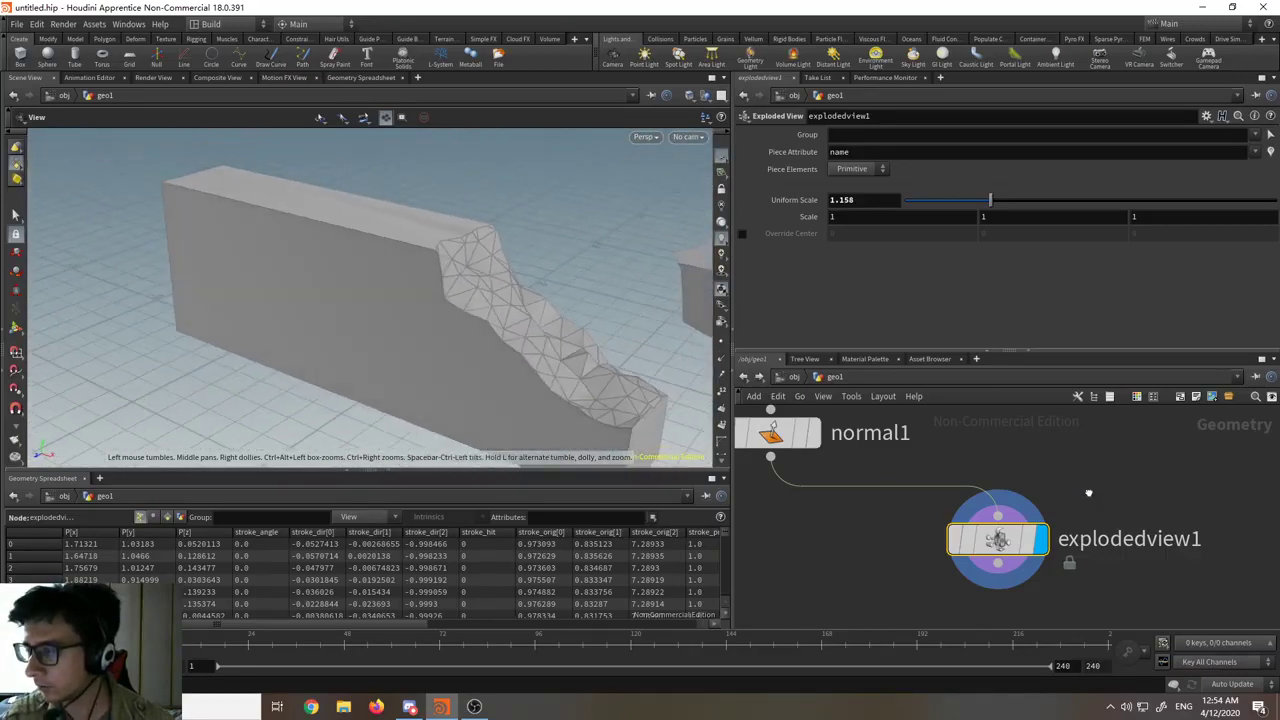
# - Select drawcurve1 and draw a second cutting stroke sloping across the uncut end of the block
pyautogui.moveTo(1089, 493); pyautogui.dragTo(1057, 578, button='middle')
pyautogui.scroll(-6, 1057, 578)
pyautogui.moveTo(1088, 420); pyautogui.dragTo(982, 541, button='middle')
pyautogui.scroll(3, 966, 468)
pyautogui.click(956, 460)
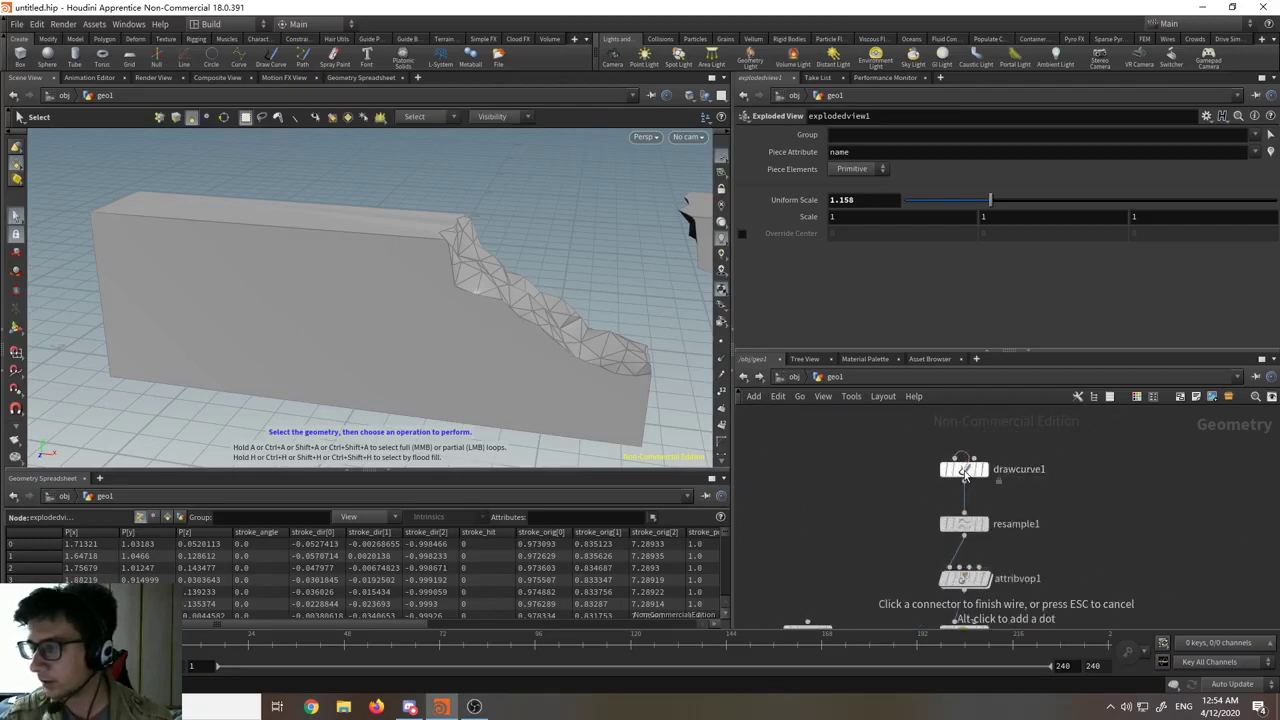
pyautogui.click(968, 470)
pyautogui.press('Escape')
pyautogui.moveTo(272, 220); pyautogui.dragTo(33, 302)
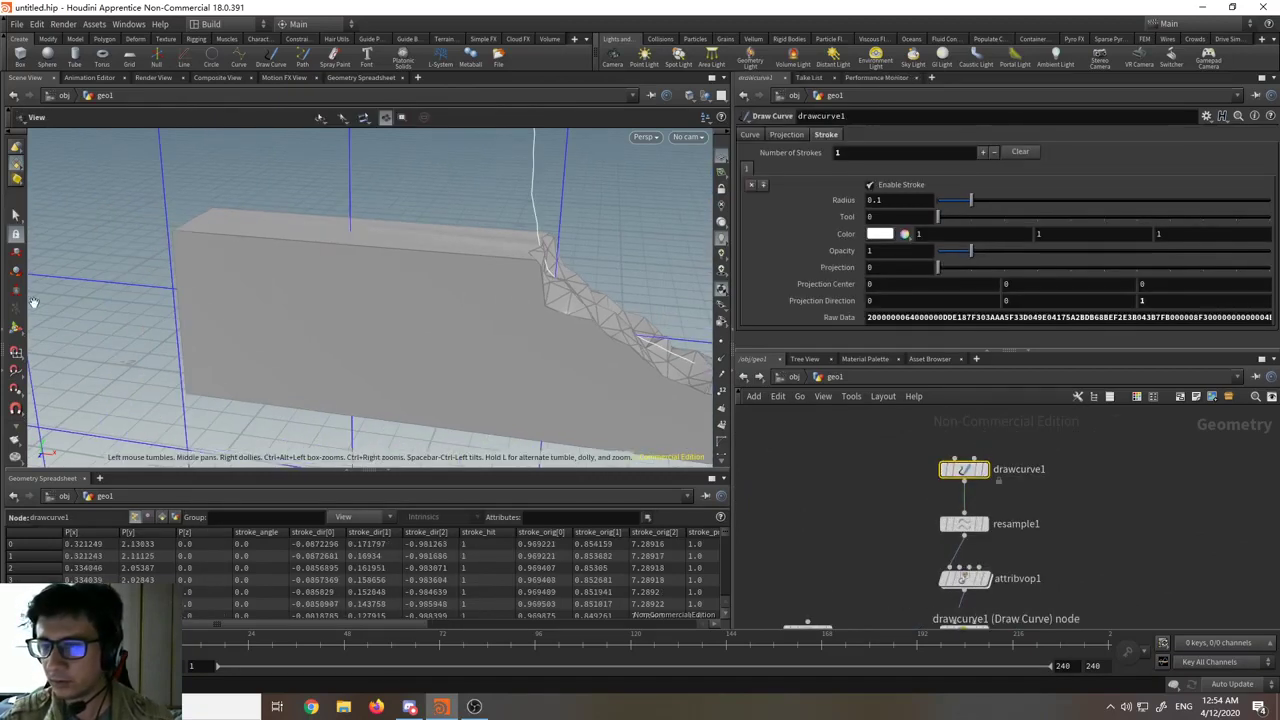
pyautogui.click(16, 328)
pyautogui.press('space')
pyautogui.moveTo(251, 297); pyautogui.dragTo(294, 249)
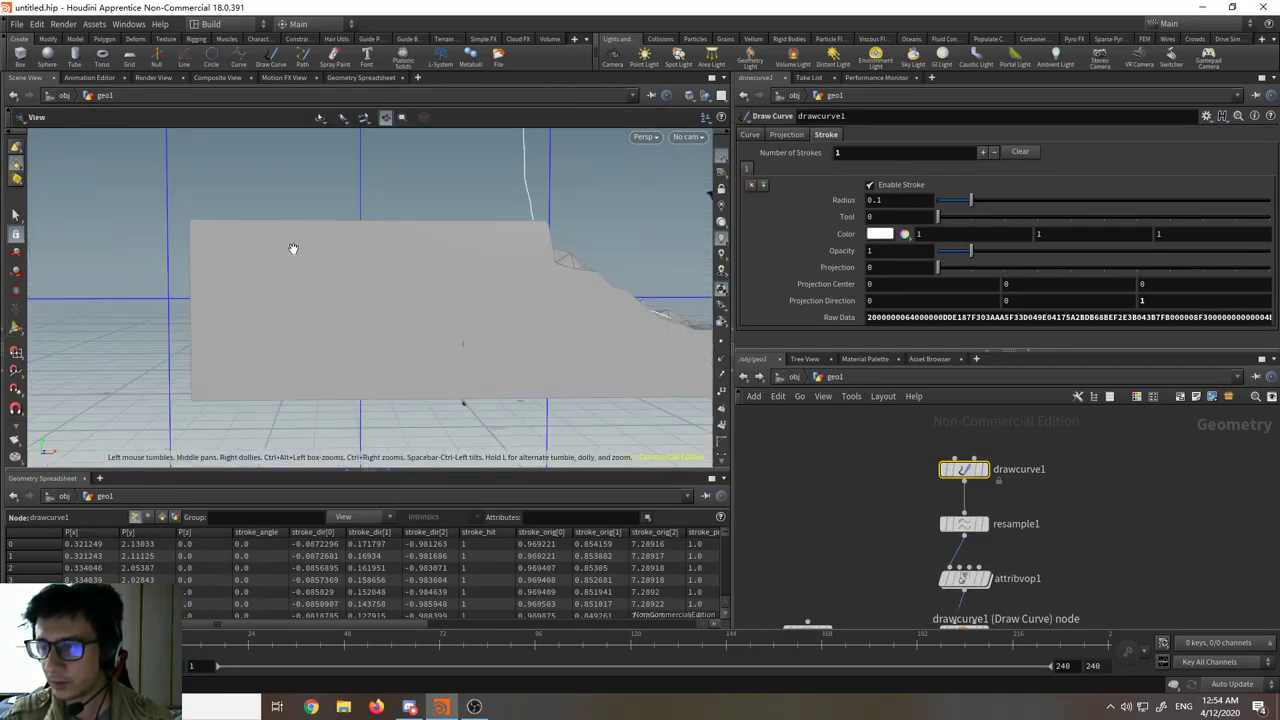
pyautogui.moveTo(293, 183); pyautogui.dragTo(228, 292)
pyautogui.press('space')
pyautogui.moveTo(96, 326)
pyautogui.mouseDown()
pyautogui.moveTo(211, 326)
pyautogui.moveTo(263, 266)
pyautogui.moveTo(357, 289)
pyautogui.moveTo(283, 299)
pyautogui.moveTo(337, 226)
pyautogui.mouseUp()
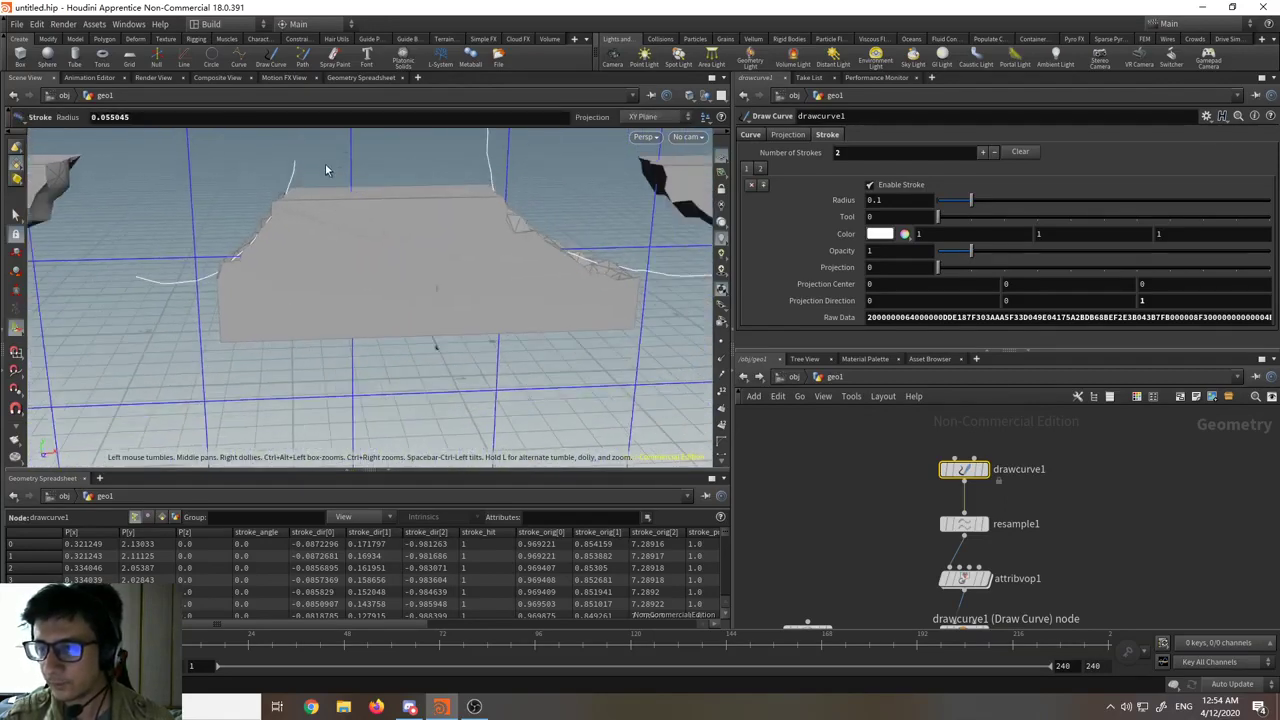
# - Draw a third cutting stroke dipping through the upper middle of the block and inspect the new cut
pyautogui.moveTo(340, 180)
pyautogui.mouseDown()
pyautogui.moveTo(423, 237)
pyautogui.moveTo(456, 158)
pyautogui.moveTo(323, 251)
pyautogui.moveTo(220, 209)
pyautogui.moveTo(251, 171)
pyautogui.moveTo(409, 238)
pyautogui.moveTo(506, 226)
pyautogui.moveTo(589, 251)
pyautogui.moveTo(230, 229)
pyautogui.moveTo(251, 319)
pyautogui.moveTo(317, 263)
pyautogui.moveTo(491, 251)
pyautogui.moveTo(433, 264)
pyautogui.moveTo(471, 289)
pyautogui.moveTo(267, 389)
pyautogui.moveTo(309, 349)
pyautogui.moveTo(380, 371)
pyautogui.moveTo(300, 374)
pyautogui.moveTo(363, 383)
pyautogui.moveTo(374, 174)
pyautogui.moveTo(350, 455)
pyautogui.mouseUp()
pyautogui.press('space')
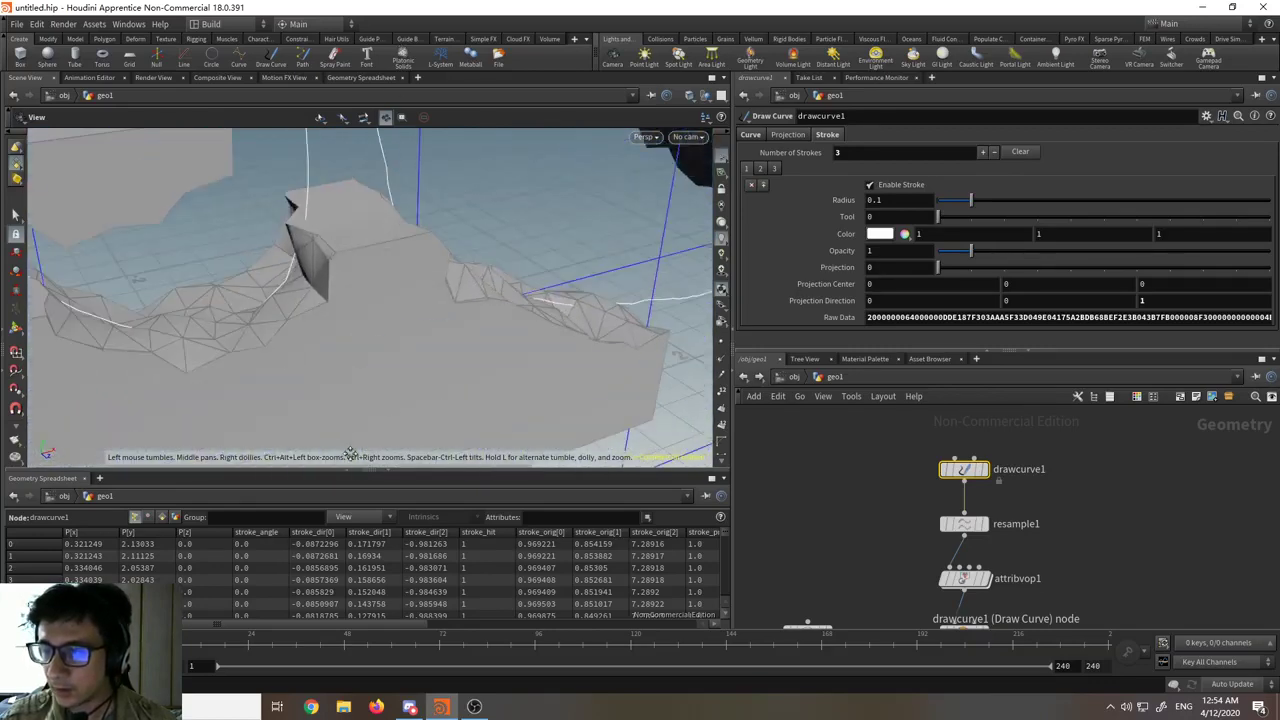
pyautogui.moveTo(383, 373)
pyautogui.mouseDown()
pyautogui.moveTo(443, 378)
pyautogui.moveTo(466, 323)
pyautogui.moveTo(333, 296)
pyautogui.moveTo(660, 363)
pyautogui.mouseUp()
# - Try boolean1's Detriangulate option with No Polygons and return it to All Polygons
pyautogui.scroll(-3, 881, 460)
pyautogui.moveTo(916, 543)
pyautogui.mouseDown(button='middle')
pyautogui.moveTo(881, 460)
pyautogui.moveTo(879, 502)
pyautogui.moveTo(905, 412)
pyautogui.mouseUp(button='middle')
pyautogui.scroll(5, 856, 550)
pyautogui.scroll(-4, 879, 502)
pyautogui.scroll(4, 860, 530)
pyautogui.click(830, 511)
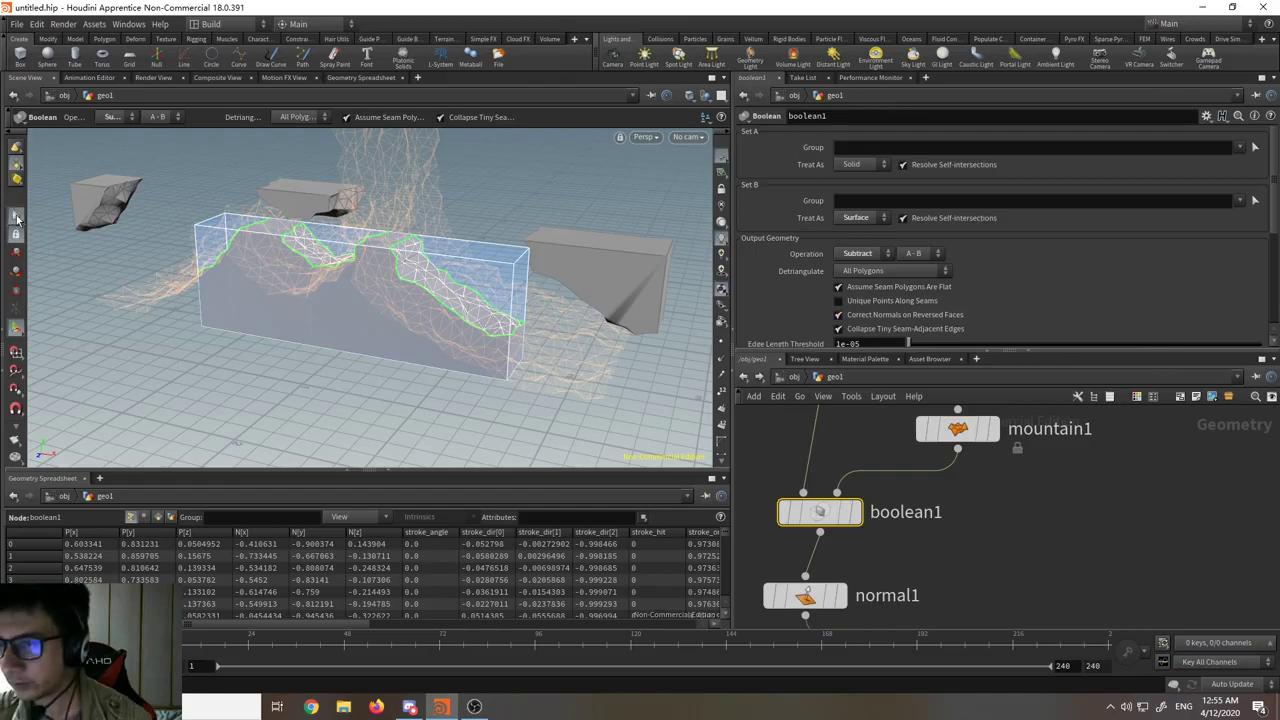
pyautogui.click(16, 216)
pyautogui.scroll(-1, 876, 280)
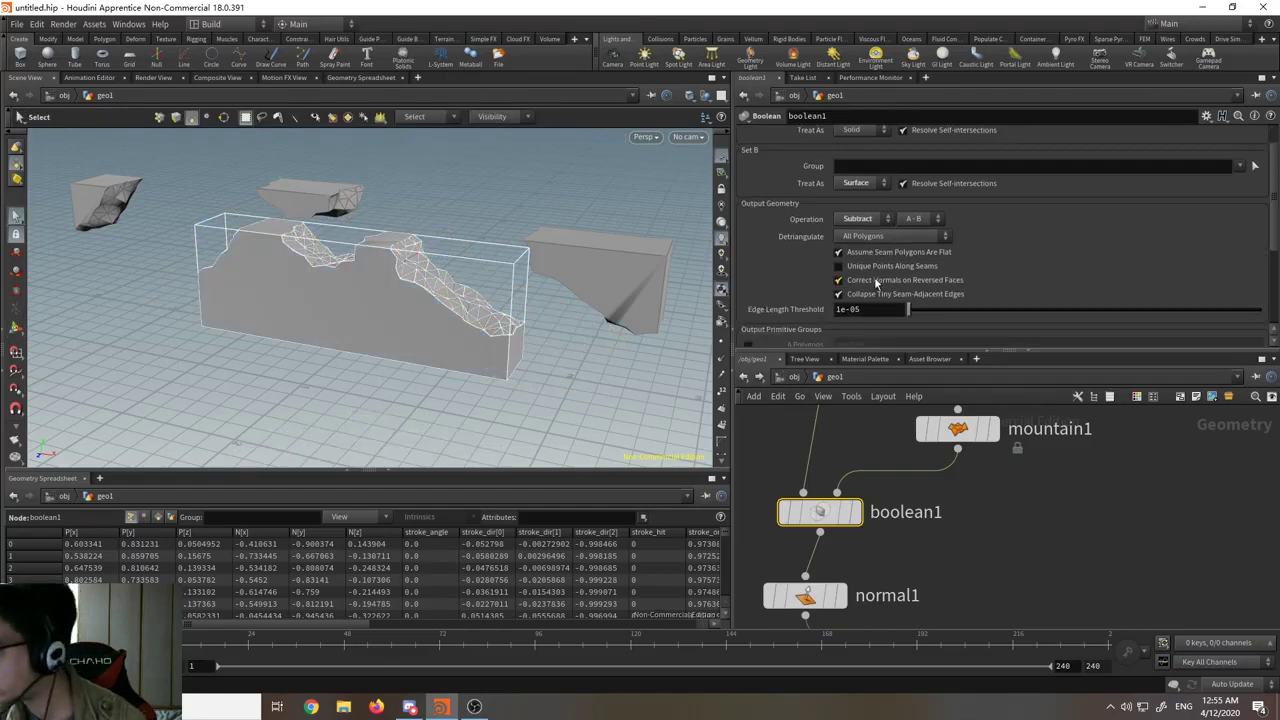
pyautogui.scroll(1, 868, 268)
pyautogui.click(877, 273)
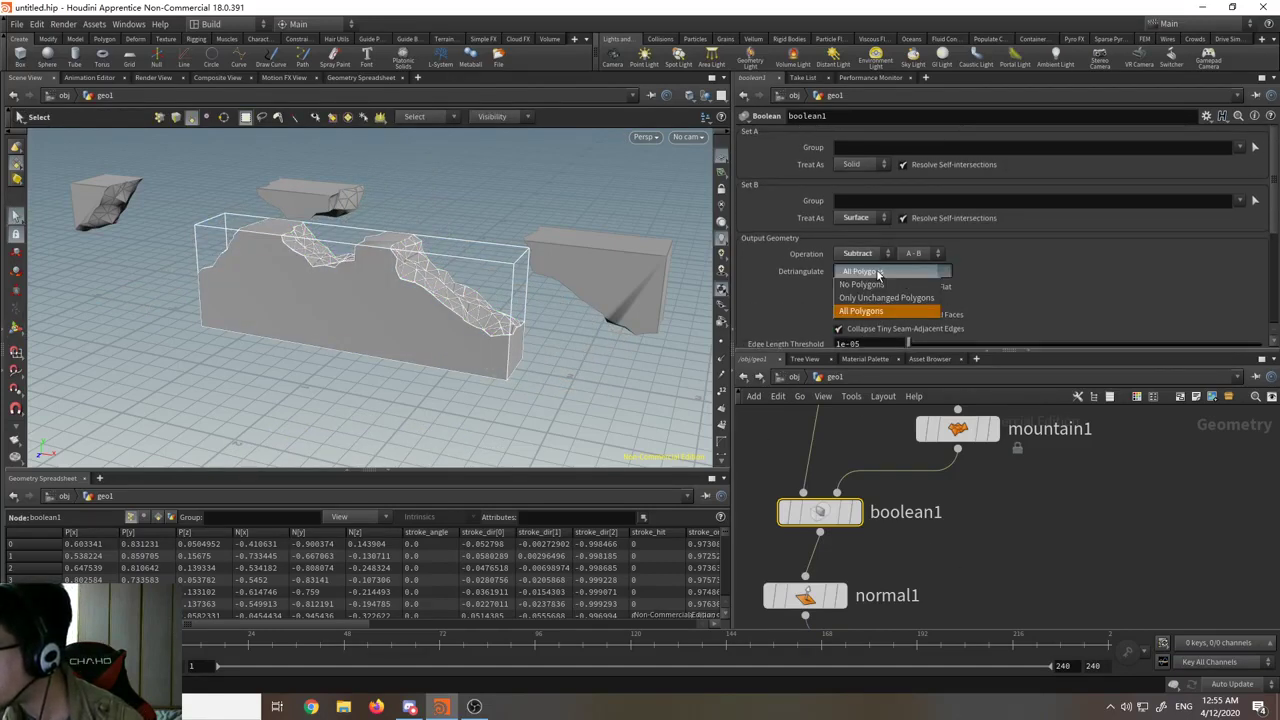
pyautogui.click(862, 285)
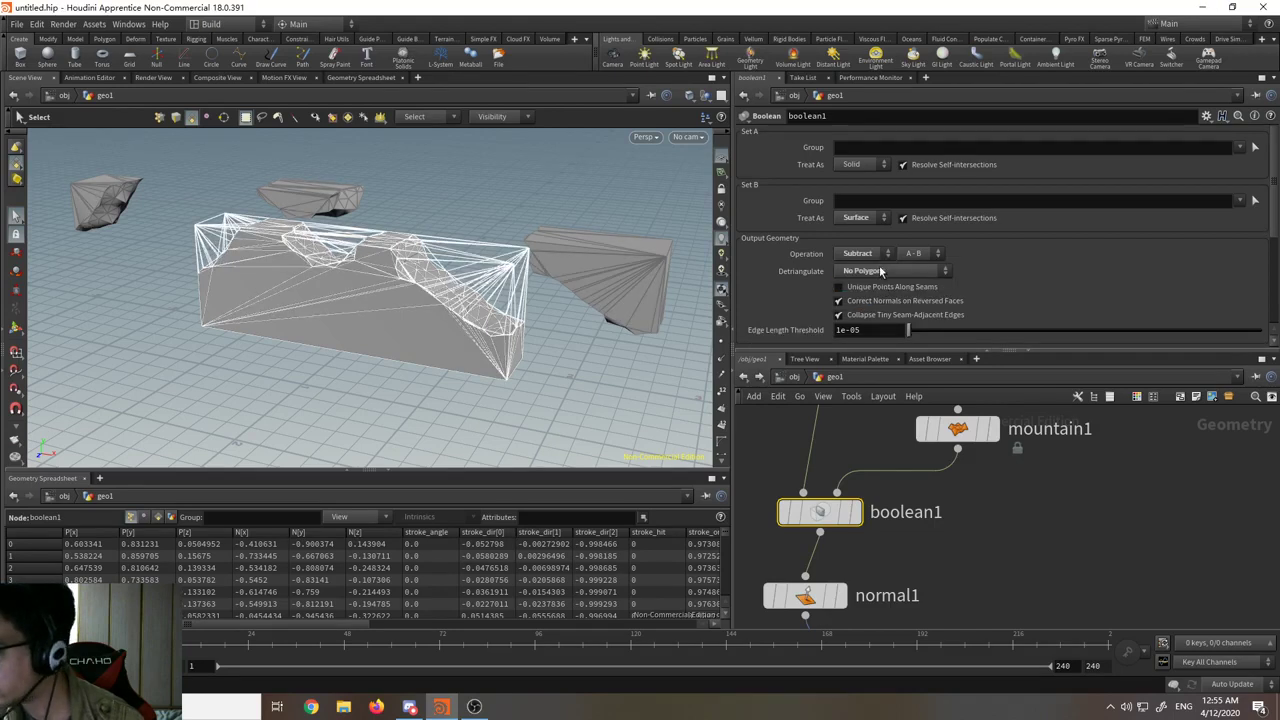
pyautogui.click(880, 271)
pyautogui.click(878, 287)
pyautogui.click(876, 272)
pyautogui.click(873, 299)
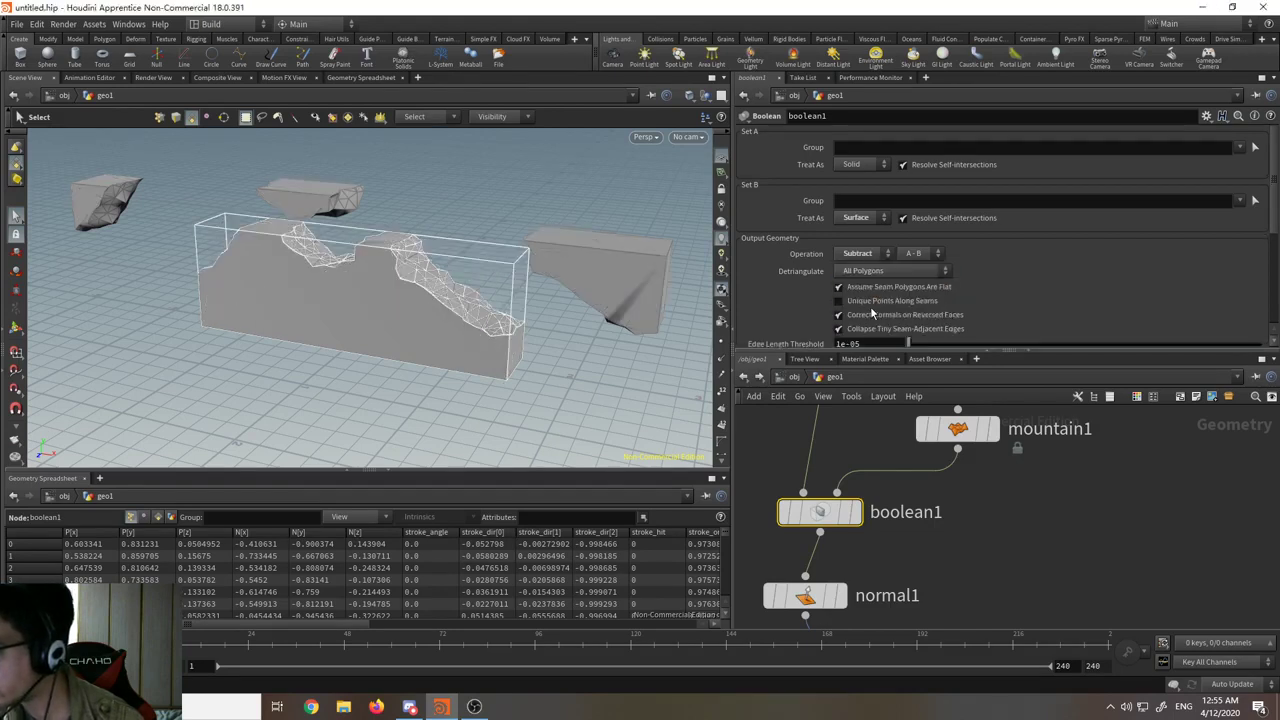
# - Try enabling Unique Points Along Seams on boolean1, turn it off again, and review the remaining Boolean settings
pyautogui.scroll(-2, 845, 289)
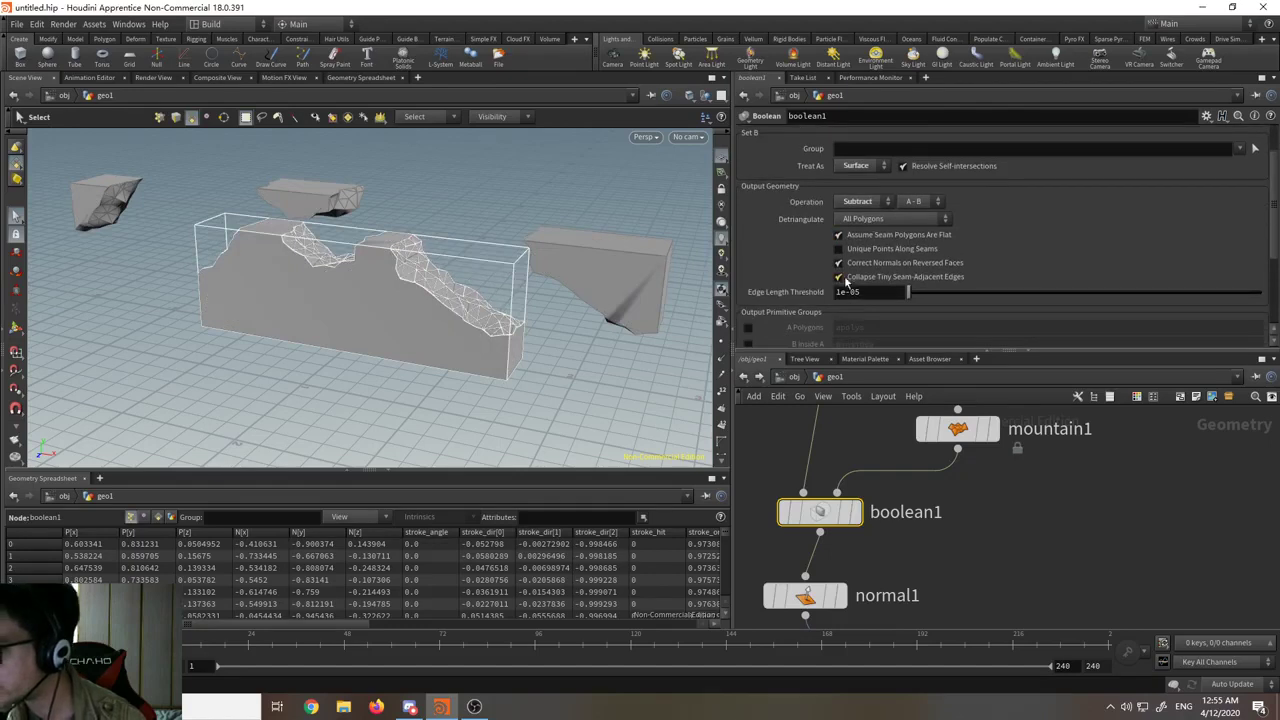
pyautogui.click(839, 249)
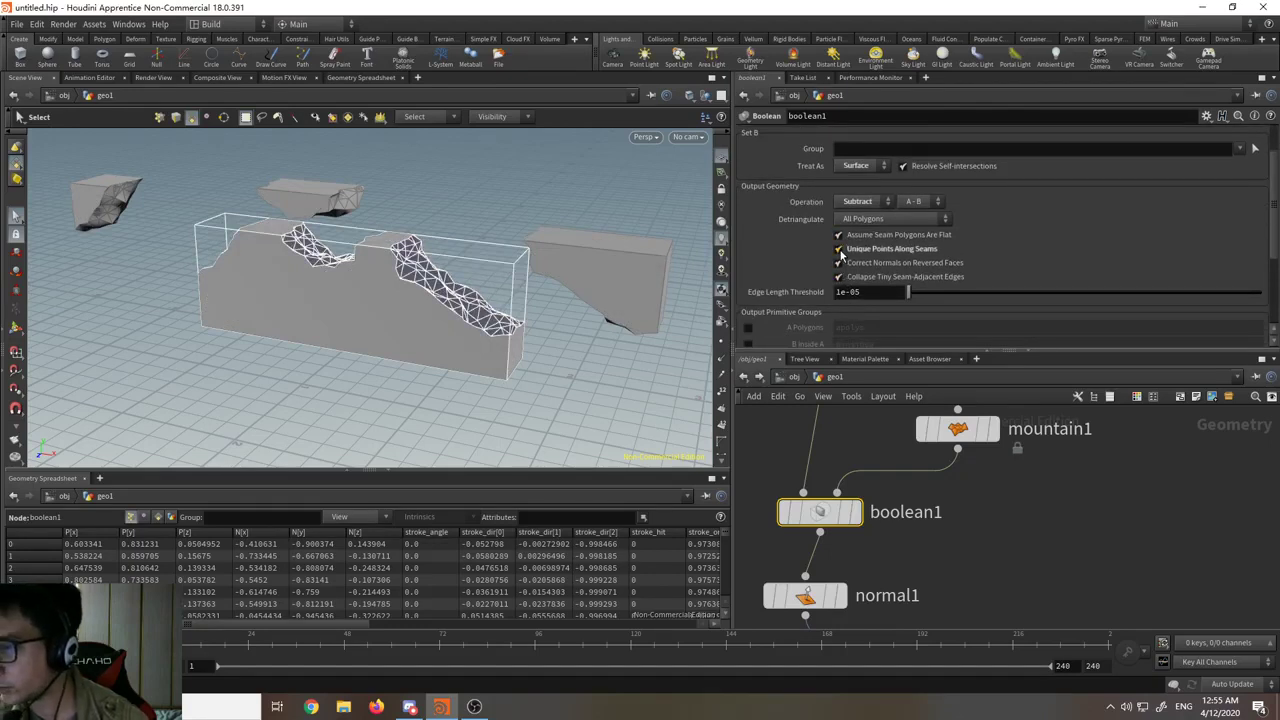
pyautogui.click(839, 249)
pyautogui.scroll(-1, 862, 285)
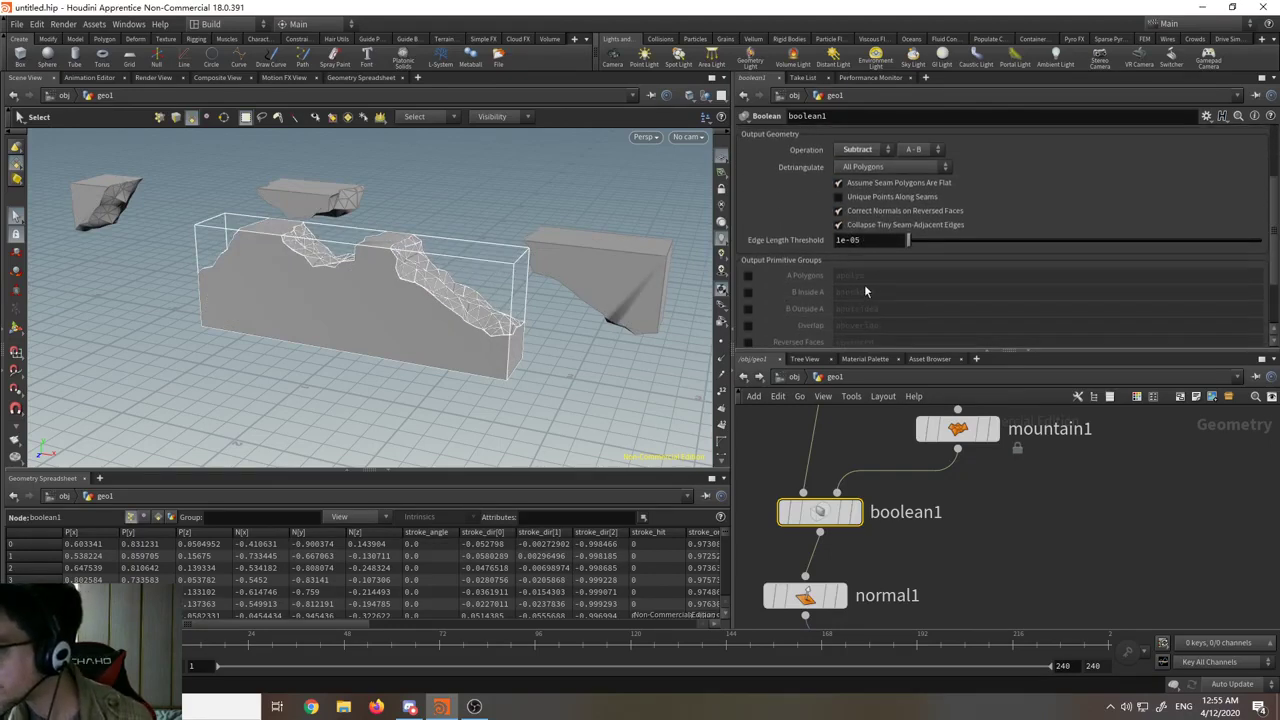
pyautogui.scroll(3, 866, 285)
pyautogui.scroll(-1, 1091, 345)
# - Add a Divide node and insert it between normal1 and explodedview1
pyautogui.moveTo(896, 473); pyautogui.dragTo(854, 561, button='middle')
pyautogui.click(810, 539)
pyautogui.press('Tab')
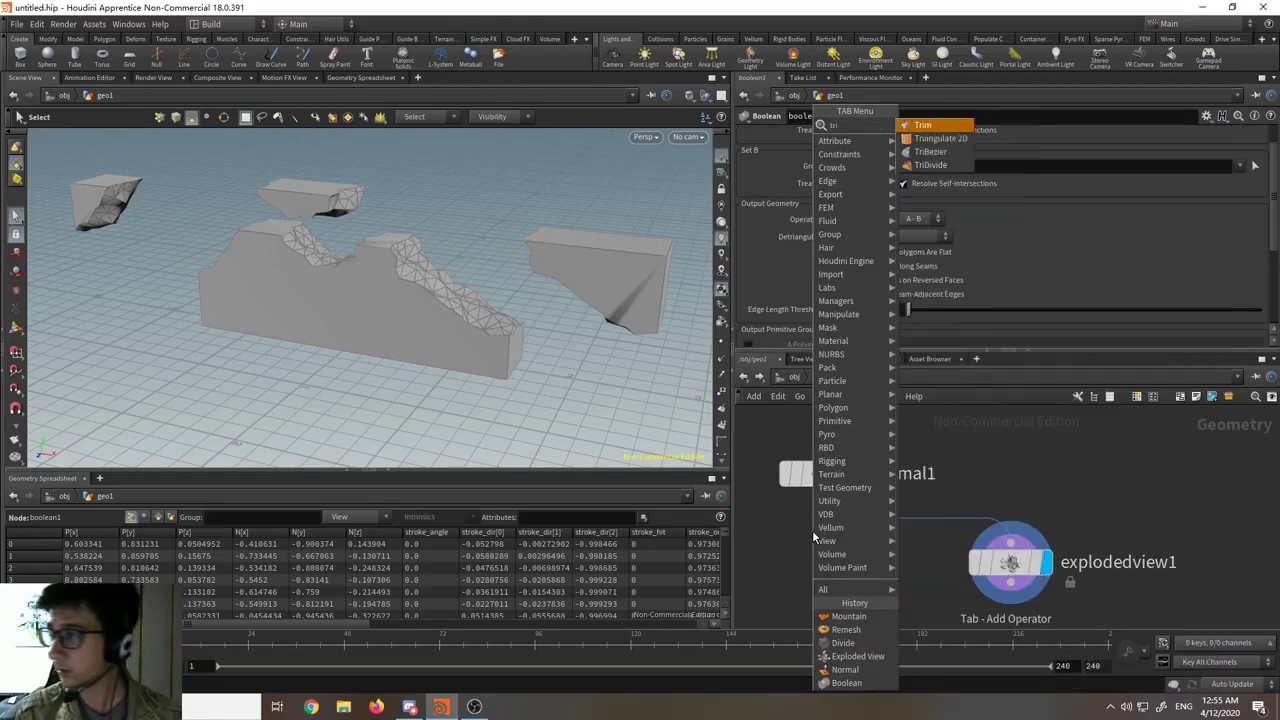
pyautogui.press('BackSpace')
pyautogui.press('BackSpace')
pyautogui.press('BackSpace')
pyautogui.press('BackSpace')
pyautogui.press('BackSpace')
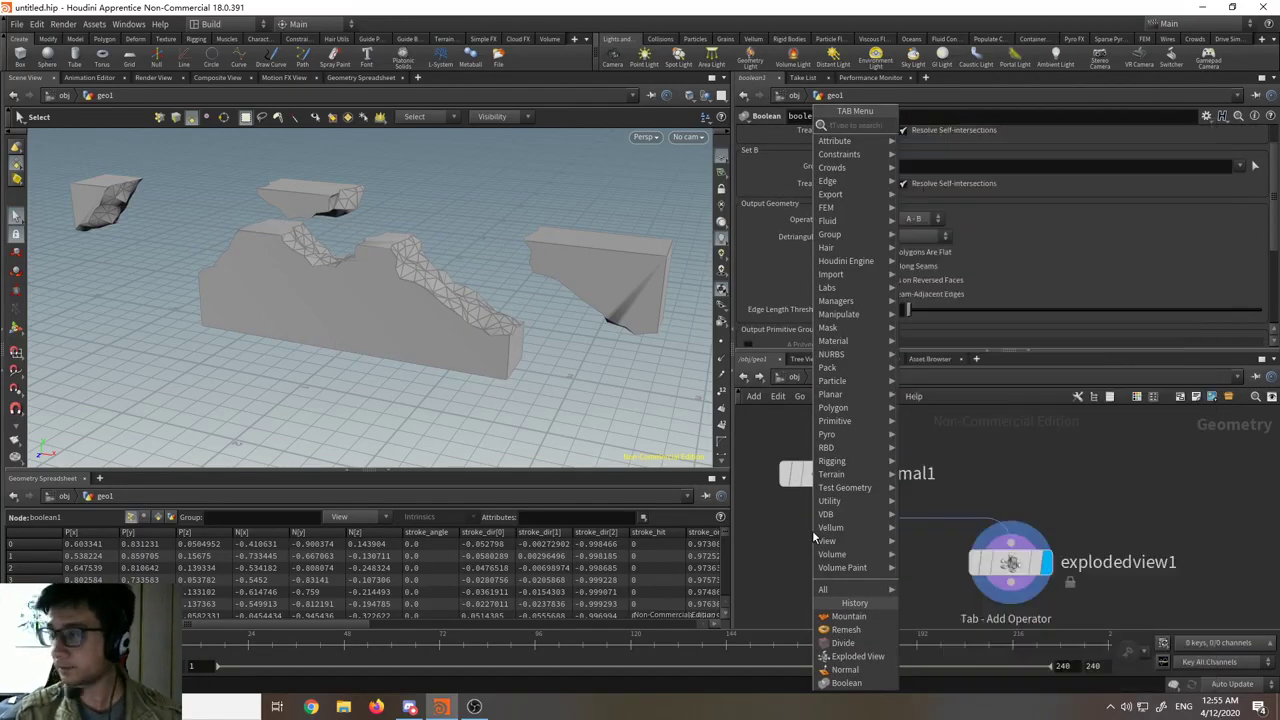
pyautogui.write('div')
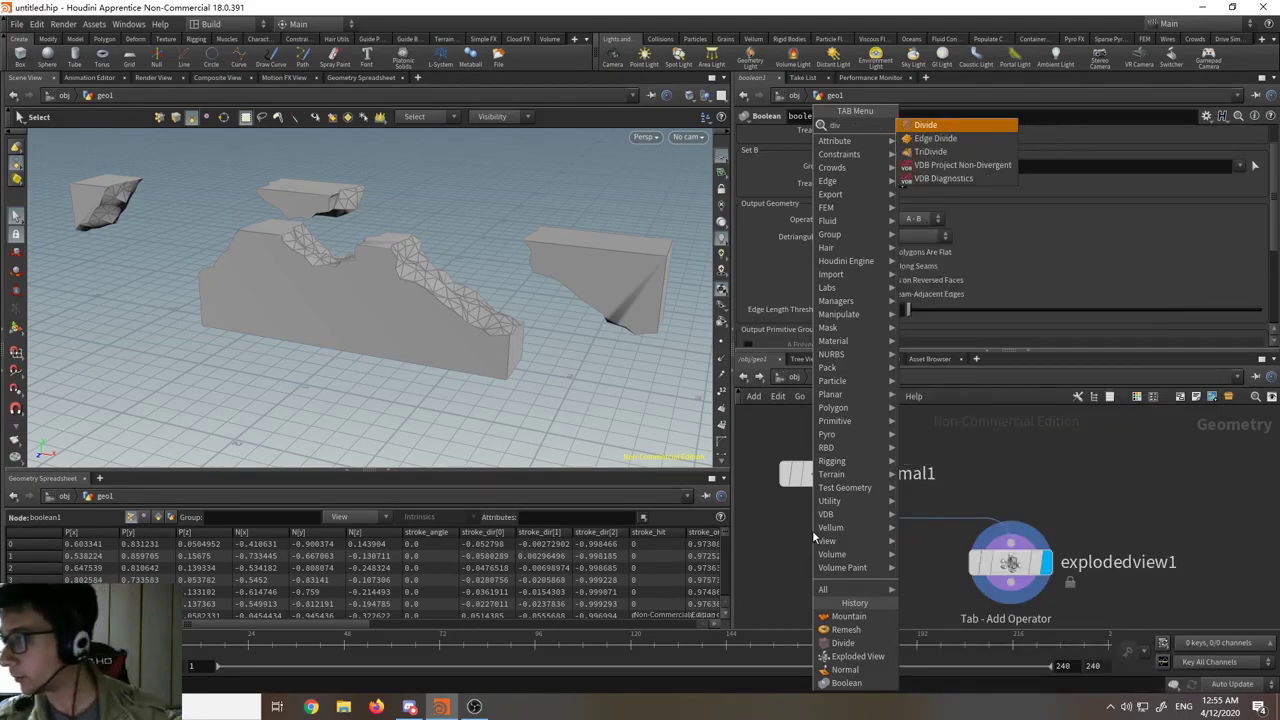
pyautogui.press('Return')
pyautogui.click(824, 572)
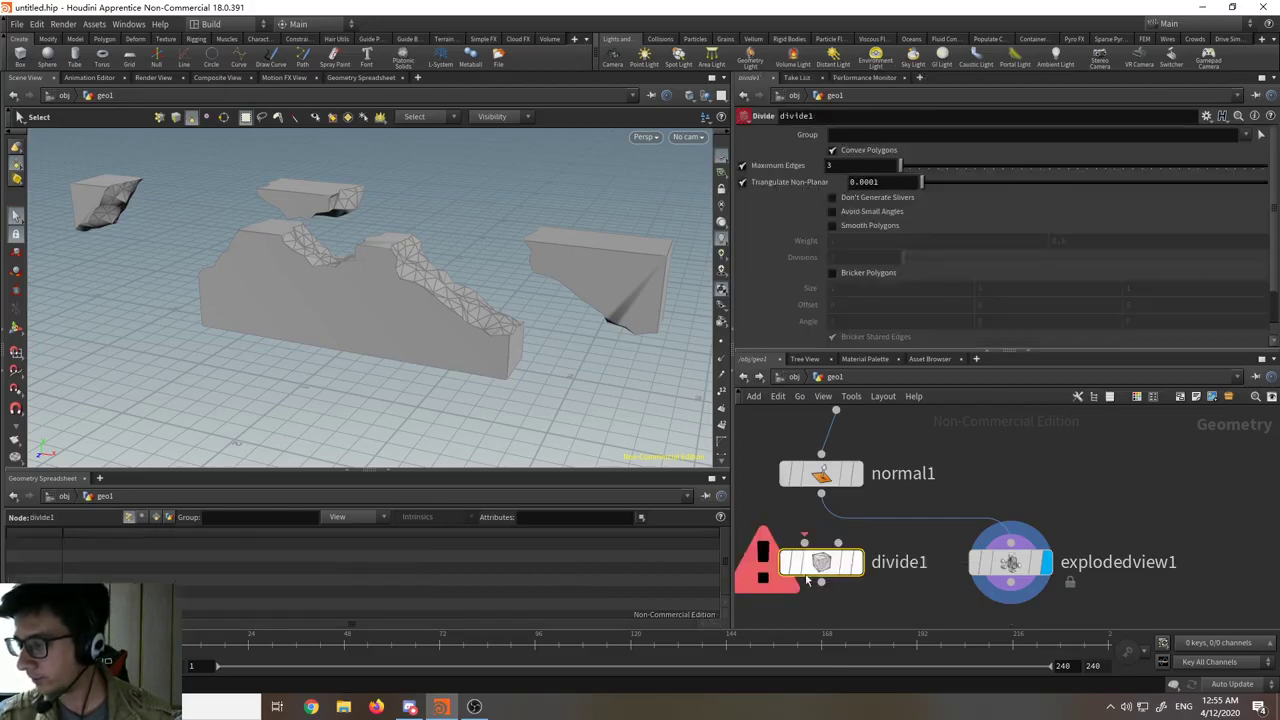
pyautogui.moveTo(824, 572); pyautogui.dragTo(892, 535)
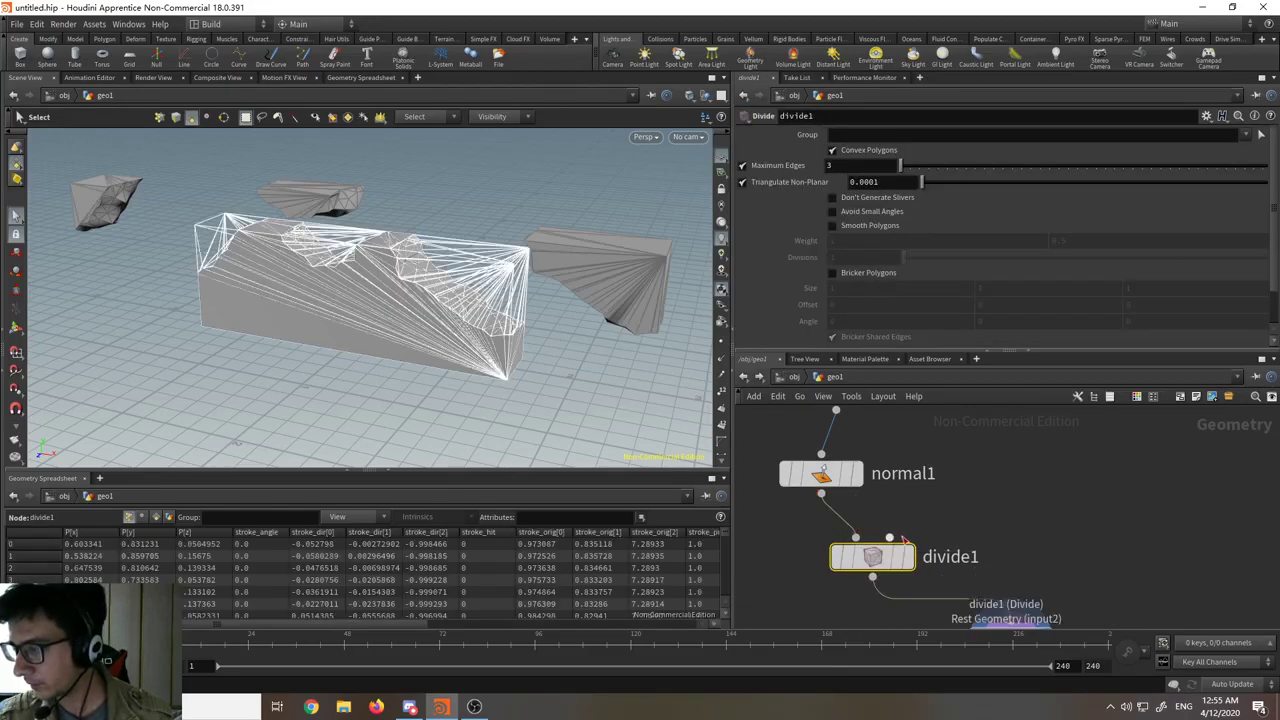
pyautogui.click(906, 557)
# - Select explodedview1 and examine the triangulation on the separated pieces from closer up and farther away
pyautogui.moveTo(991, 481); pyautogui.dragTo(966, 443, button='middle')
pyautogui.scroll(-1, 966, 443)
pyautogui.click(1016, 575)
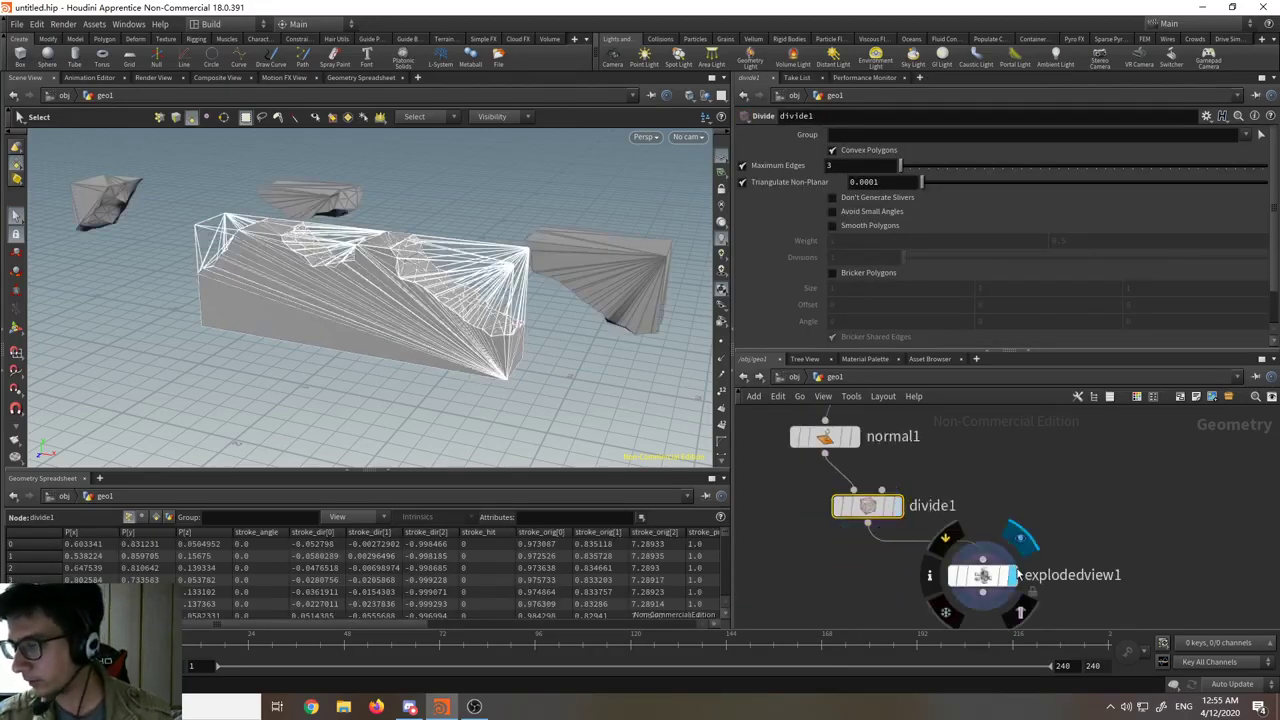
pyautogui.click(985, 578)
pyautogui.keyDown('alt'); pyautogui.moveTo(466, 400); pyautogui.dragTo(461, 348); pyautogui.keyUp('alt')
pyautogui.moveTo(461, 348); pyautogui.dragTo(503, 266, button='right')
pyautogui.moveTo(503, 266); pyautogui.dragTo(529, 243)
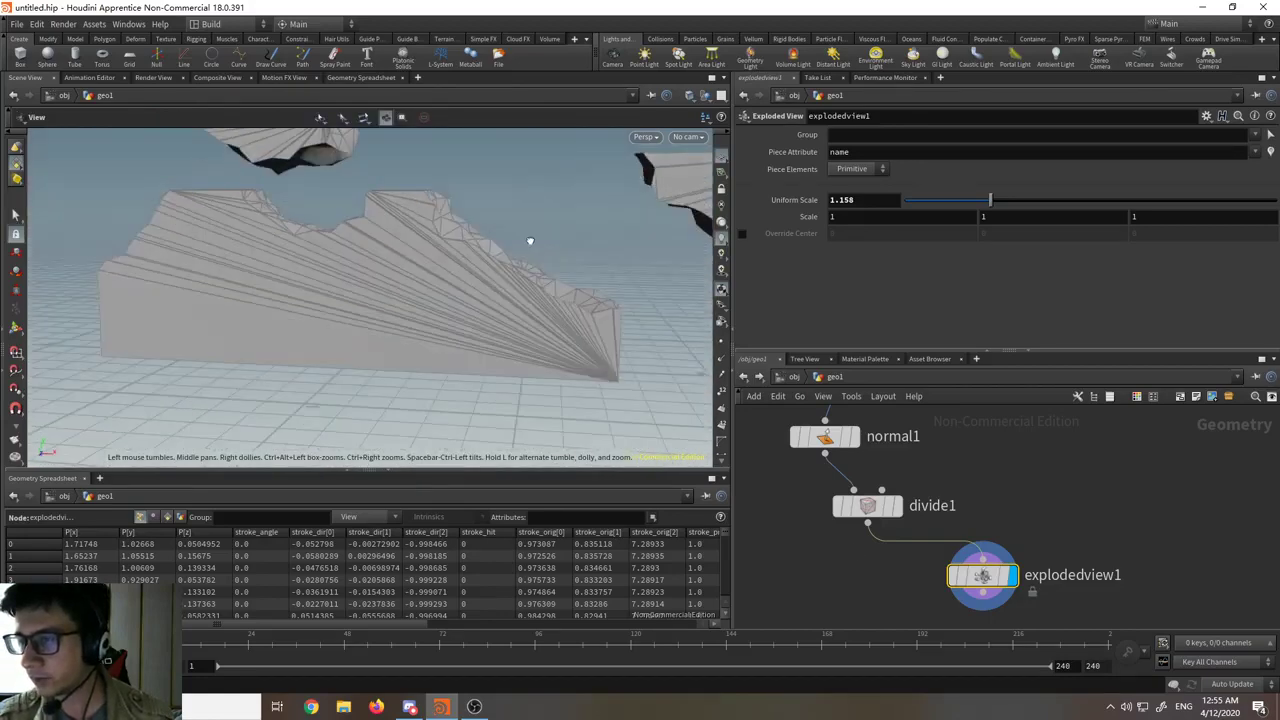
pyautogui.moveTo(426, 266); pyautogui.dragTo(443, 320)
pyautogui.press('s')
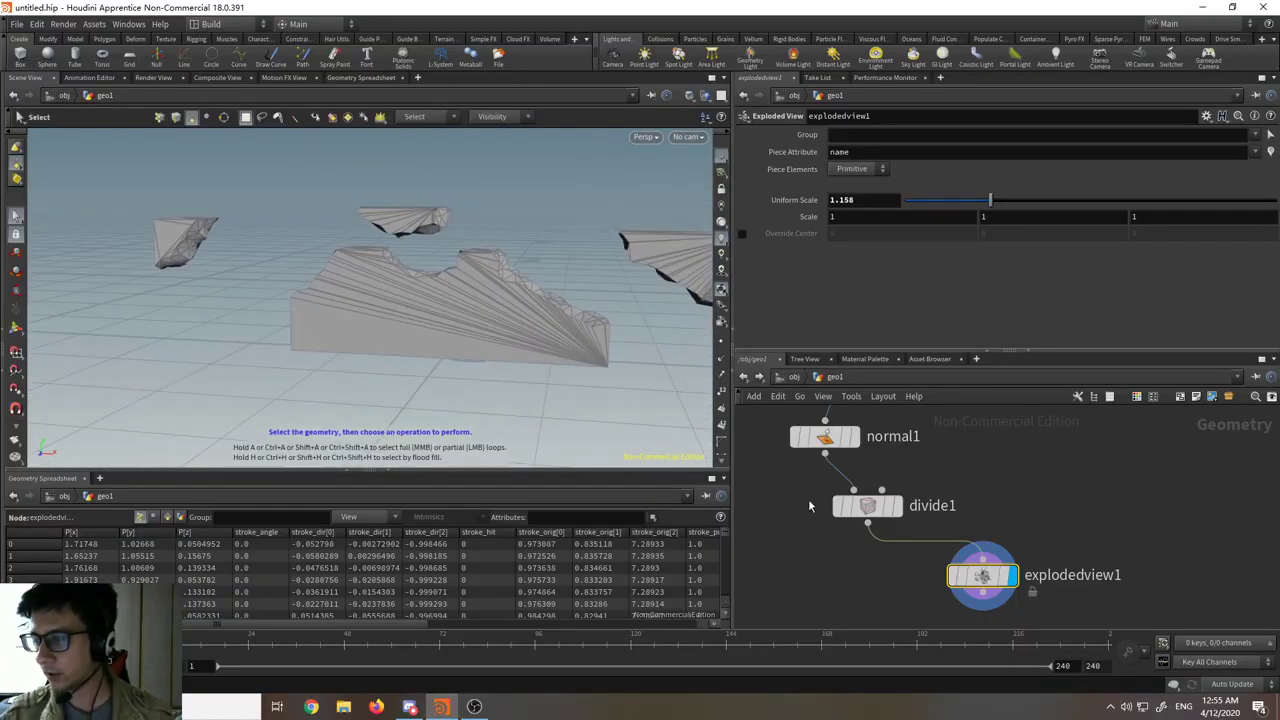
# - Delete the divide1 node from the network
pyautogui.click(870, 507)
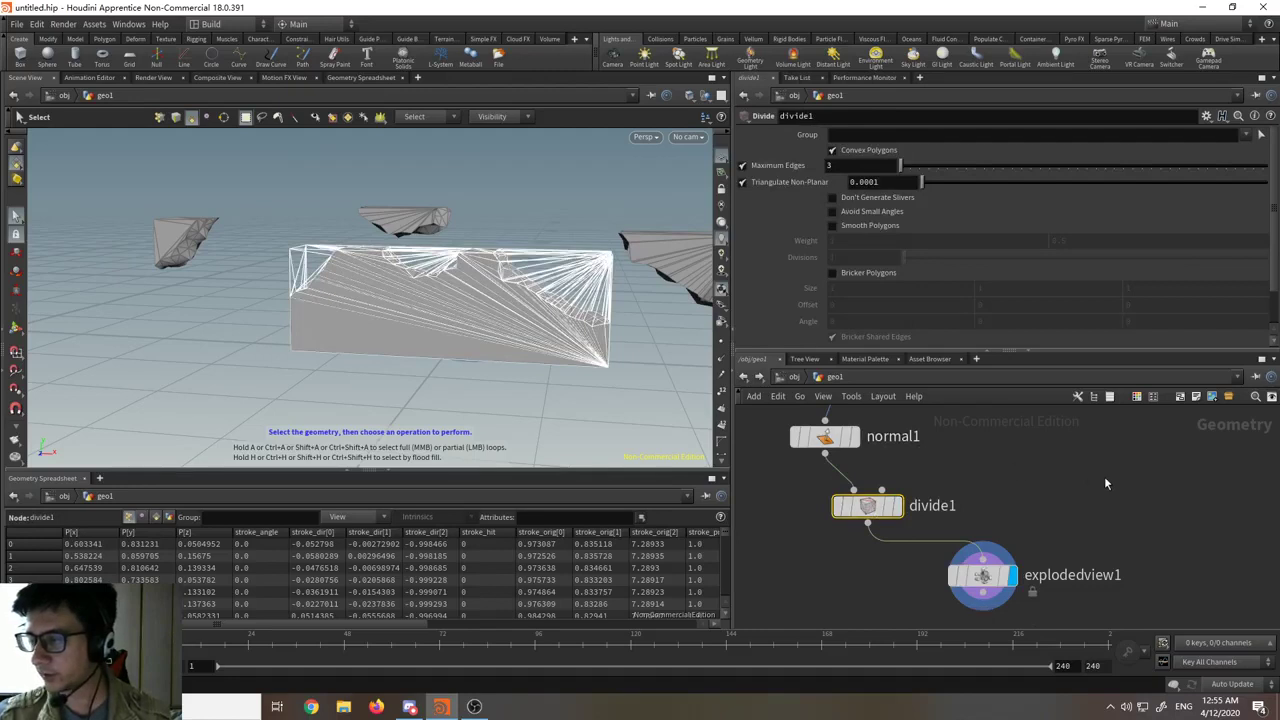
pyautogui.press('Delete')
# - Tidy the network by shifting boolean1 with normal1 and moving box1 together with axis_align1
pyautogui.scroll(-3, 1057, 526)
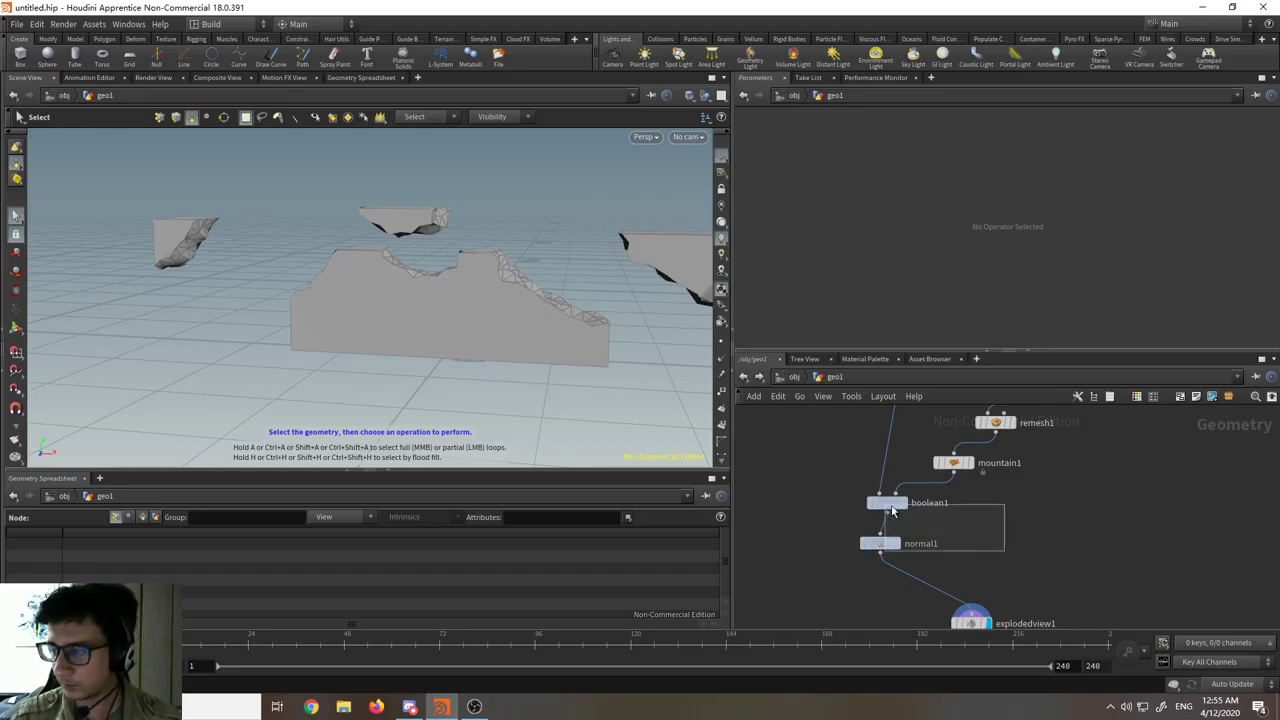
pyautogui.moveTo(893, 510); pyautogui.dragTo(870, 505)
pyautogui.click(985, 526)
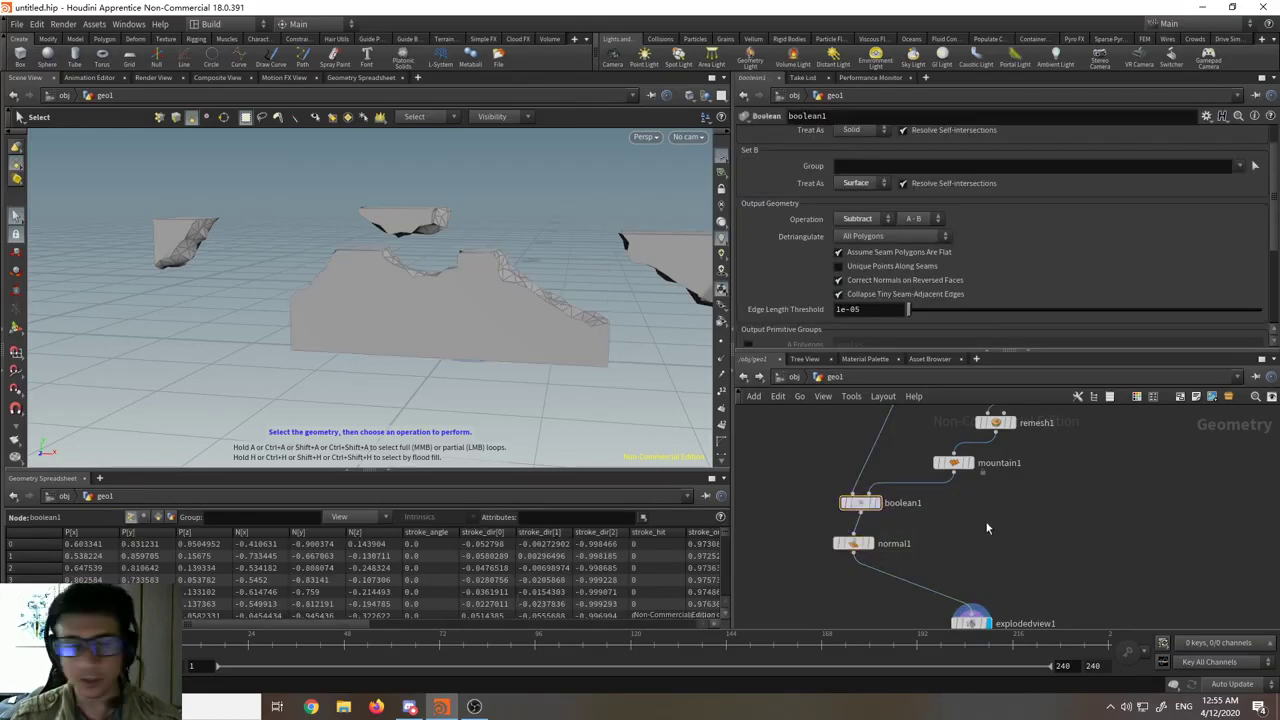
pyautogui.scroll(-5, 937, 559)
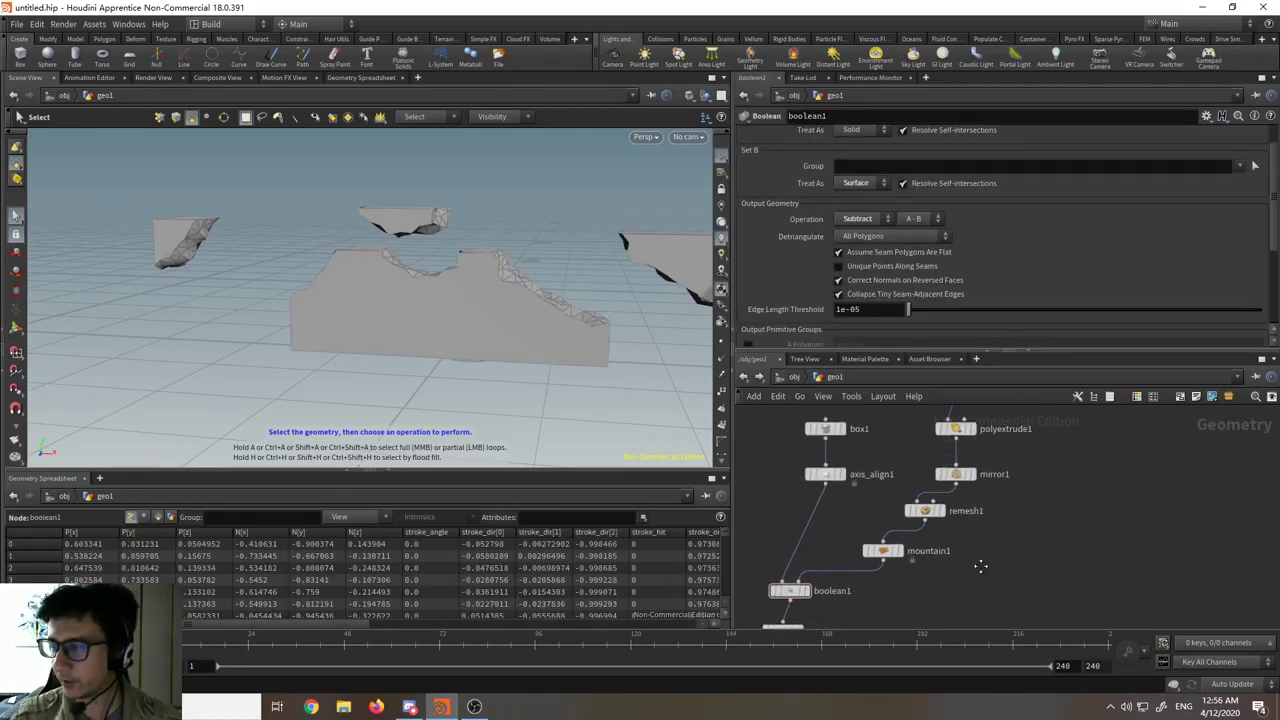
pyautogui.moveTo(842, 500); pyautogui.dragTo(840, 498)
pyautogui.moveTo(817, 496); pyautogui.dragTo(797, 500)
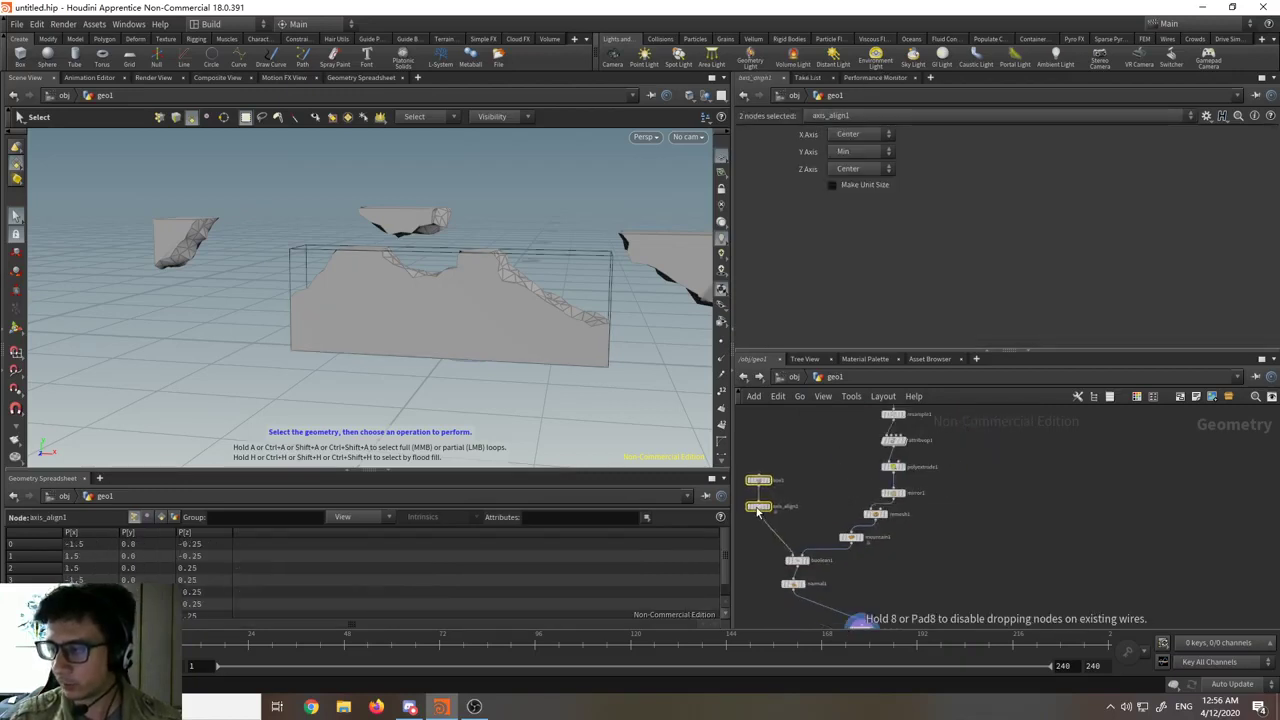
pyautogui.click(817, 506)
# - Examine the rough cut surfaces of the broken block from several angles and distances
pyautogui.scroll(4, 834, 491)
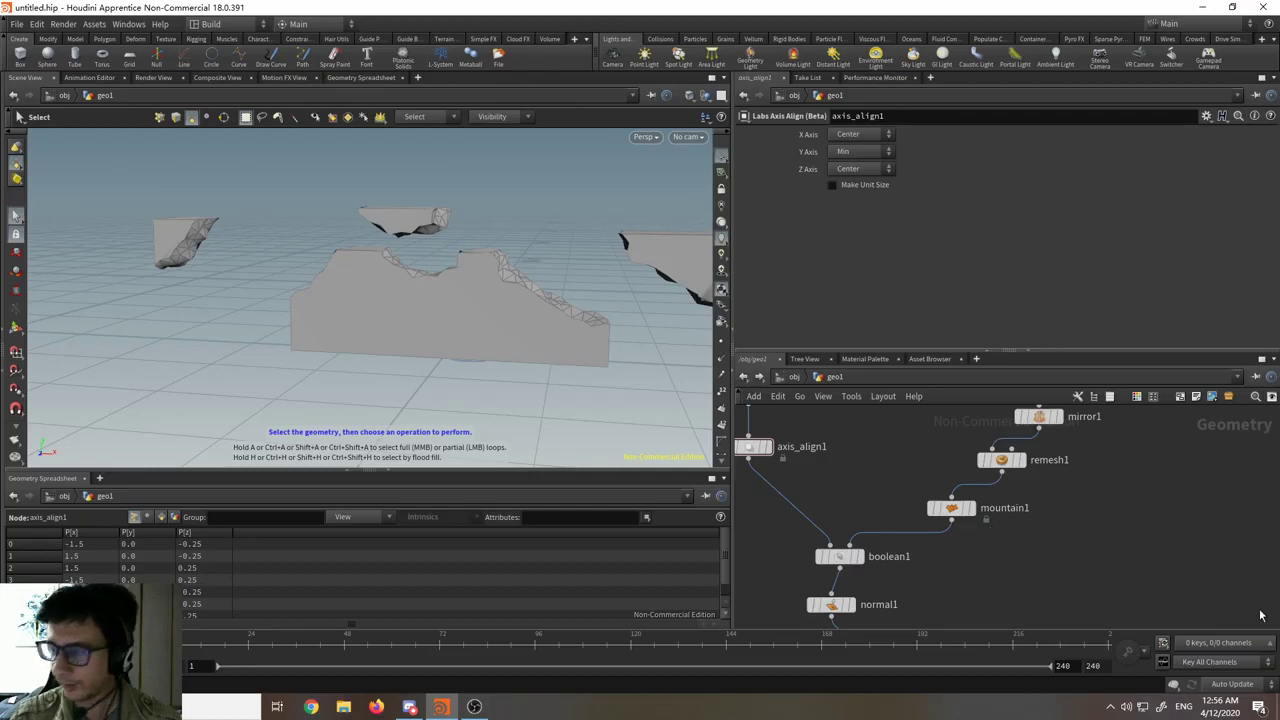
pyautogui.scroll(2, 966, 585)
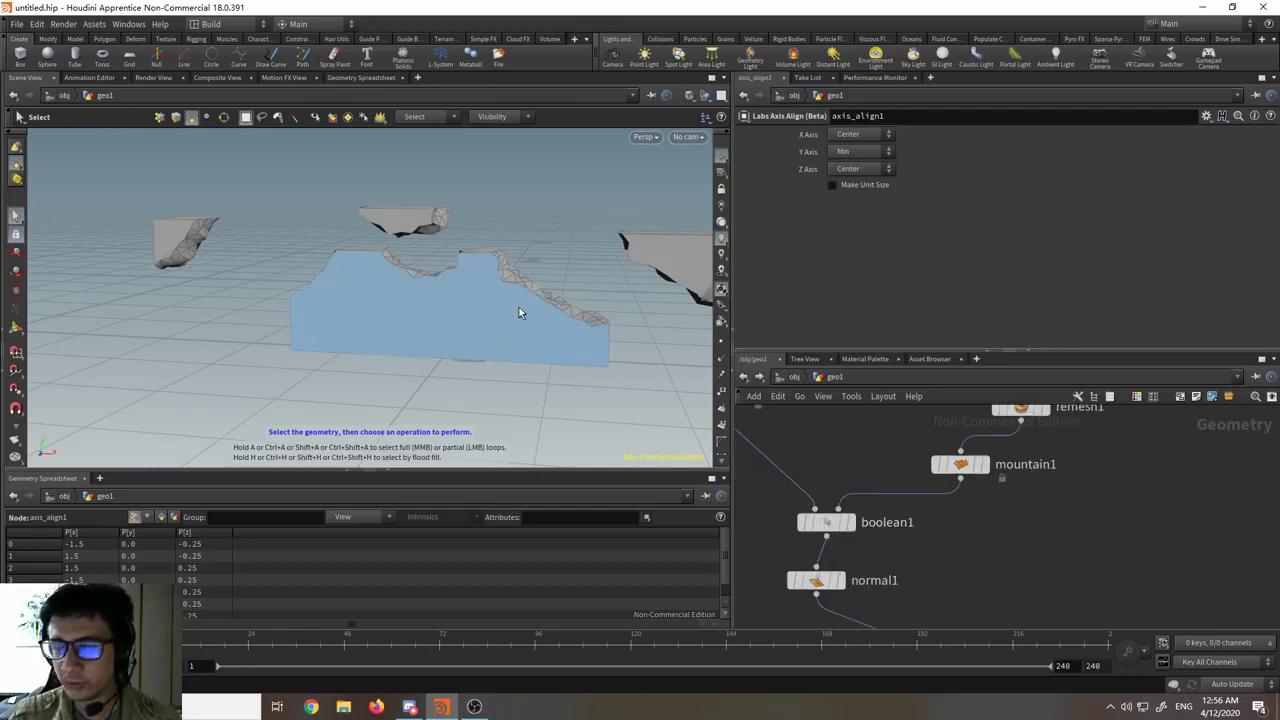
pyautogui.keyDown('alt'); pyautogui.moveTo(527, 291); pyautogui.dragTo(489, 323); pyautogui.keyUp('alt')
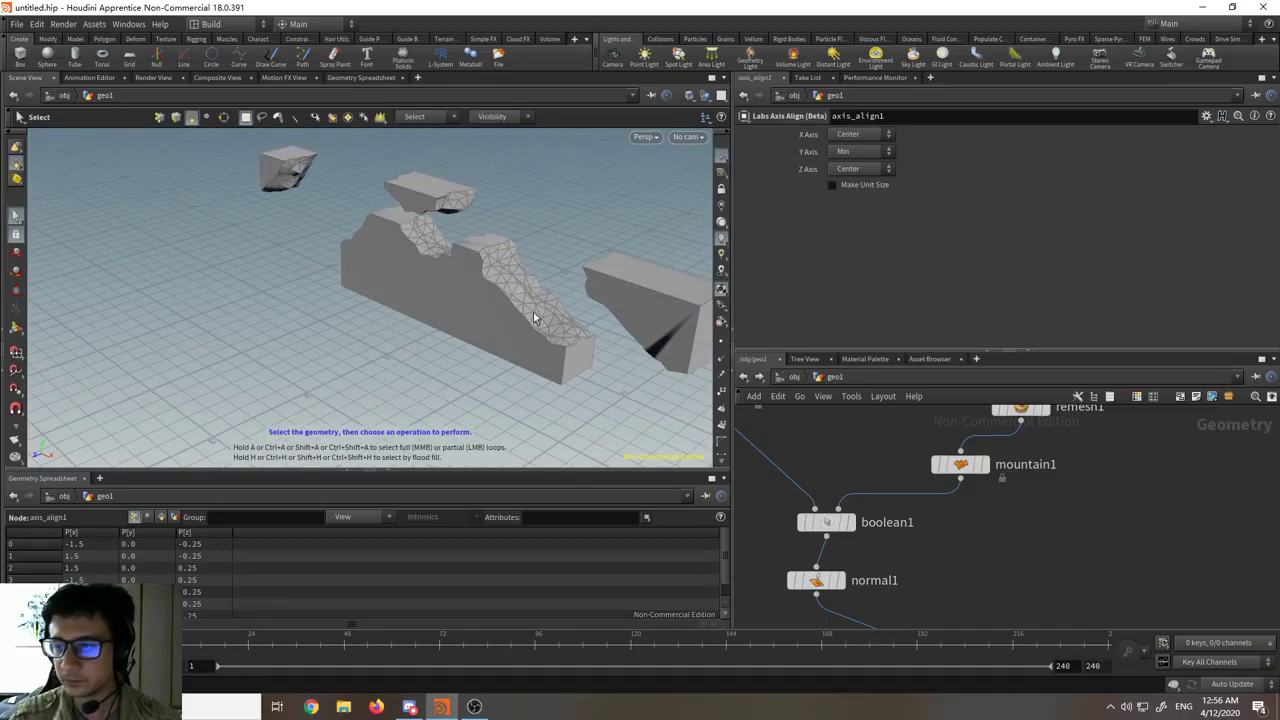
pyautogui.keyDown('alt'); pyautogui.moveTo(536, 317); pyautogui.dragTo(491, 323, button='middle'); pyautogui.keyUp('alt')
pyautogui.keyDown('alt'); pyautogui.scroll(5, 493, 322); pyautogui.keyUp('alt')
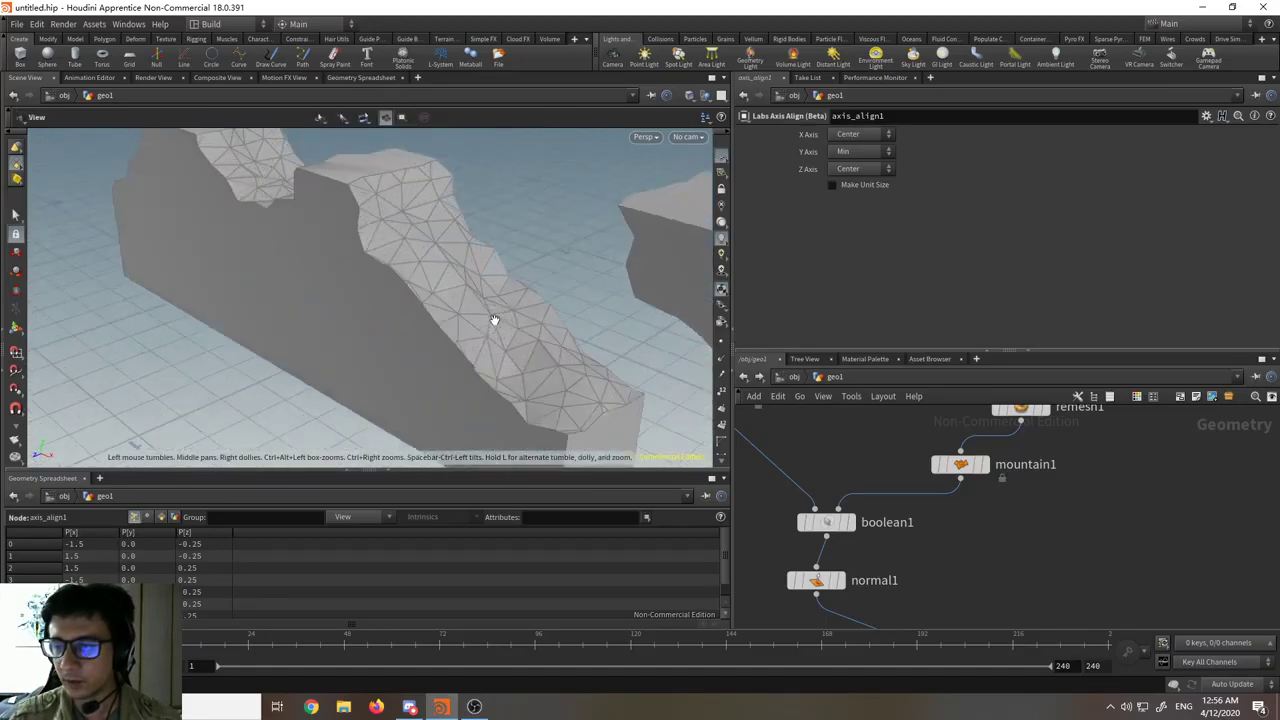
pyautogui.keyDown('alt'); pyautogui.scroll(-2, 493, 321); pyautogui.keyUp('alt')
pyautogui.moveTo(455, 320); pyautogui.dragTo(452, 294)
pyautogui.press('s')
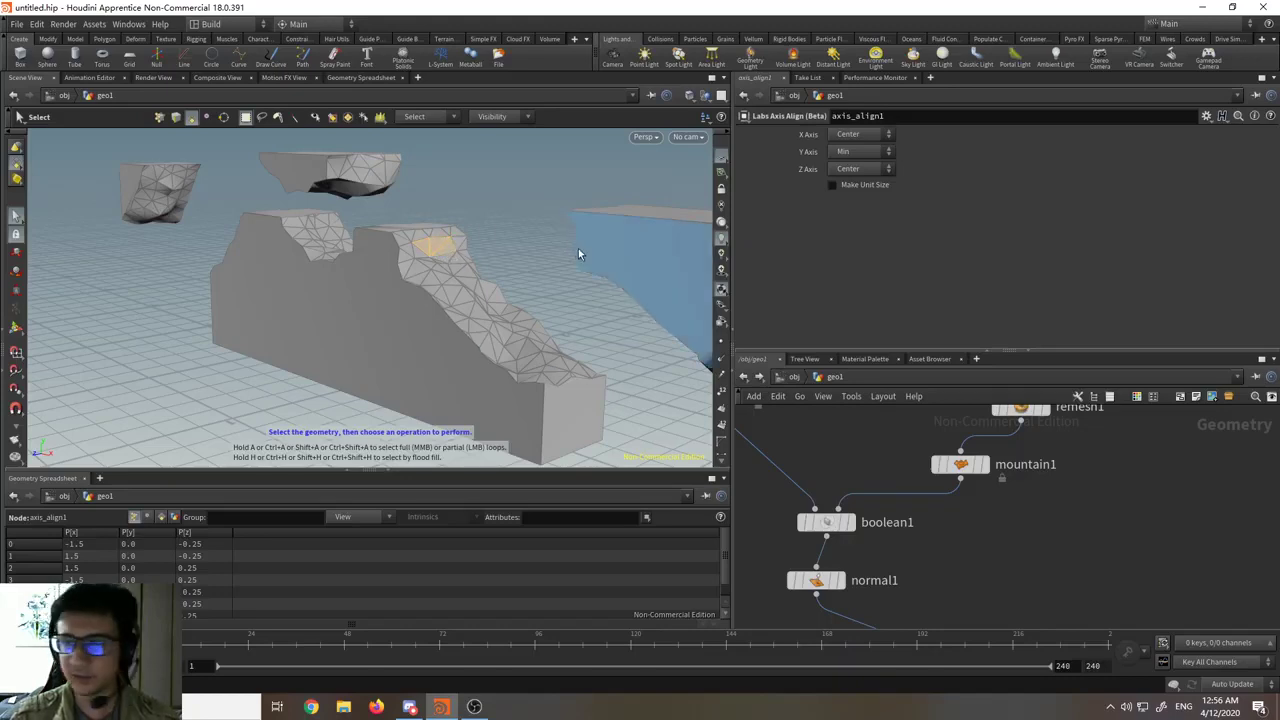
pyautogui.click(501, 251)
pyautogui.keyDown('alt'); pyautogui.moveTo(501, 251); pyautogui.dragTo(446, 334); pyautogui.keyUp('alt')
# - Select boolean1 and review its output primitive group and edge group options
pyautogui.moveTo(960, 502); pyautogui.dragTo(1034, 567, button='middle')
pyautogui.scroll(-3, 983, 520)
pyautogui.scroll(3, 1016, 512)
pyautogui.click(880, 563)
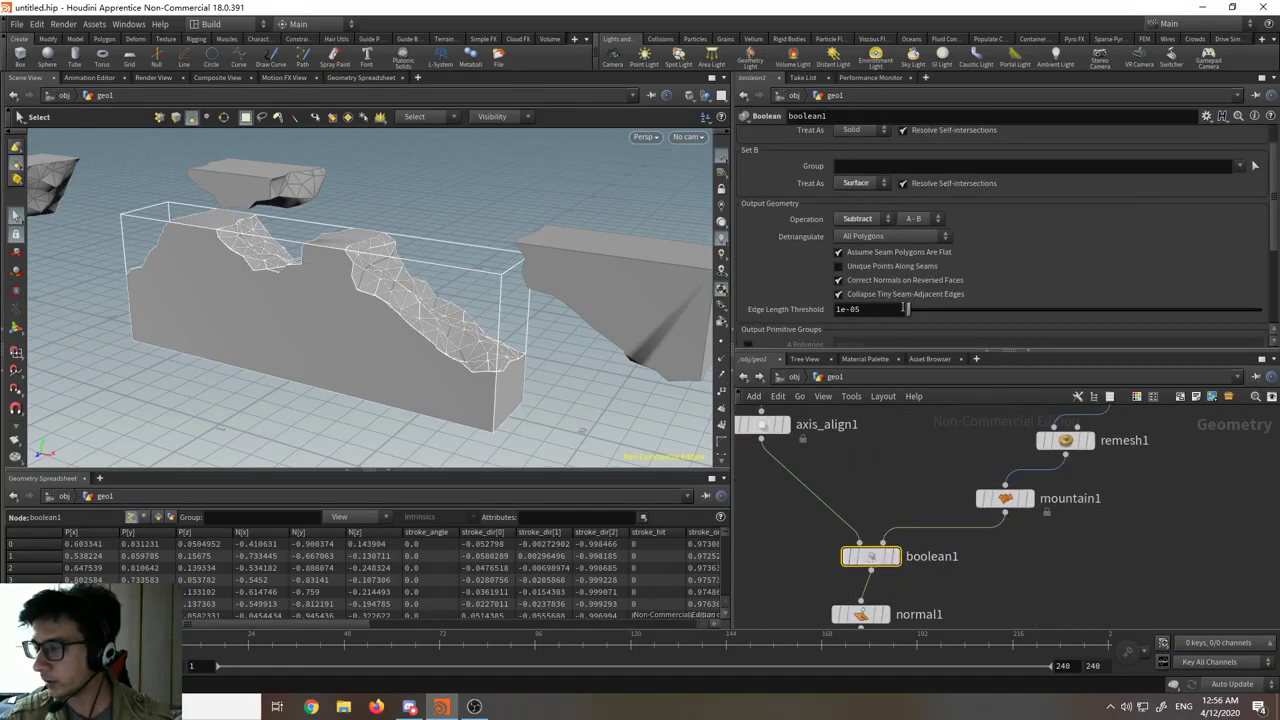
pyautogui.scroll(-5, 972, 215)
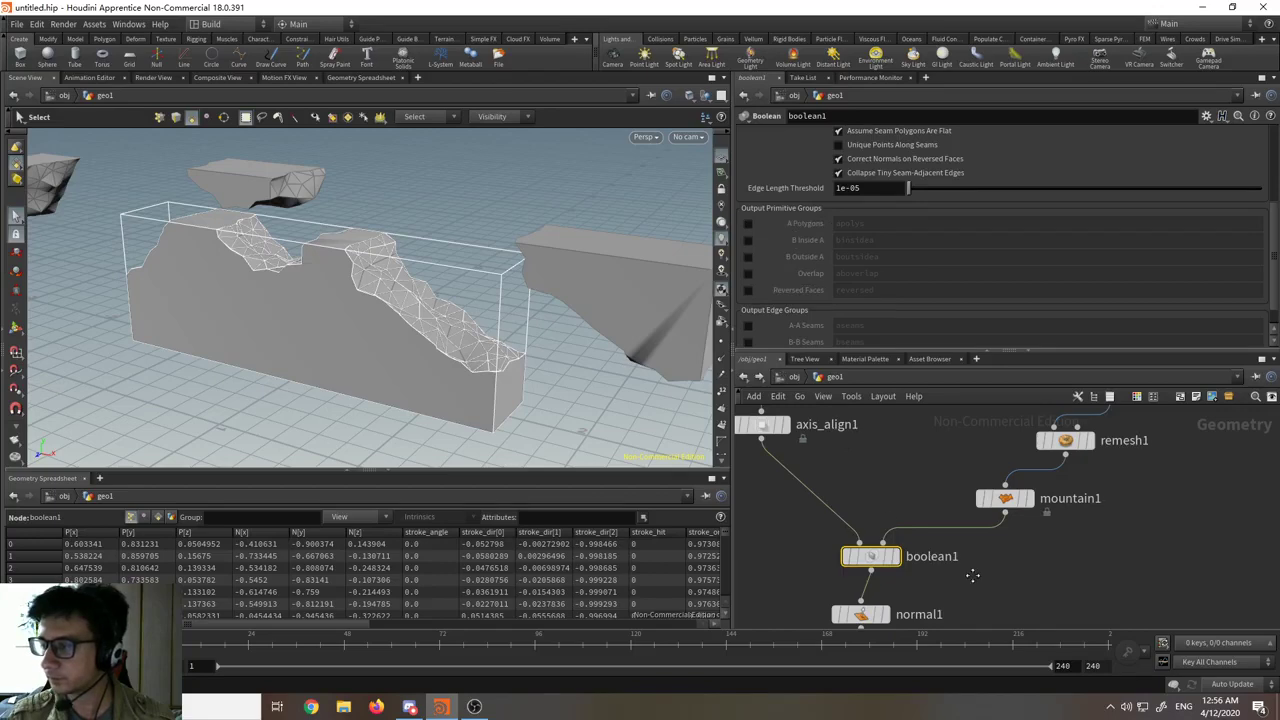
# - Add a Delete node beside normal1, feed it from boolean1's output, and display its result
pyautogui.moveTo(972, 575); pyautogui.dragTo(988, 518, button='middle')
pyautogui.scroll(-3, 988, 518)
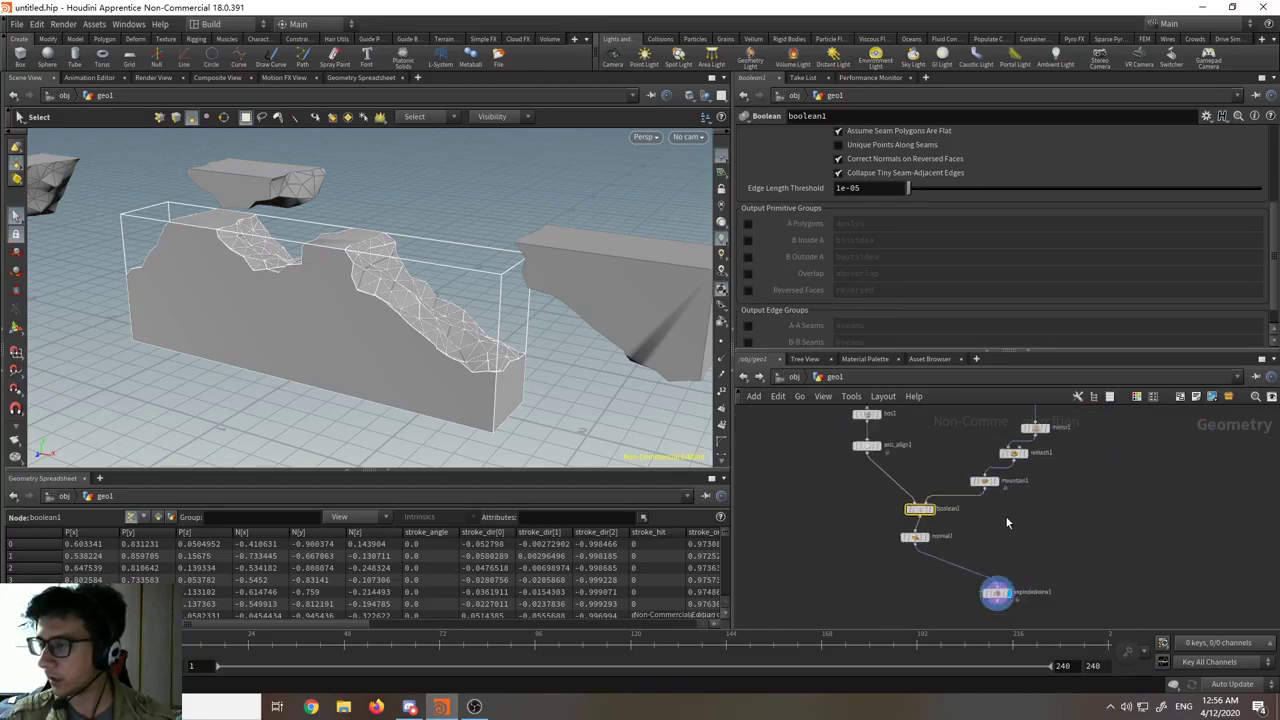
pyautogui.scroll(3, 1002, 520)
pyautogui.scroll(-4, 983, 535)
pyautogui.scroll(4, 905, 543)
pyautogui.press('Tab')
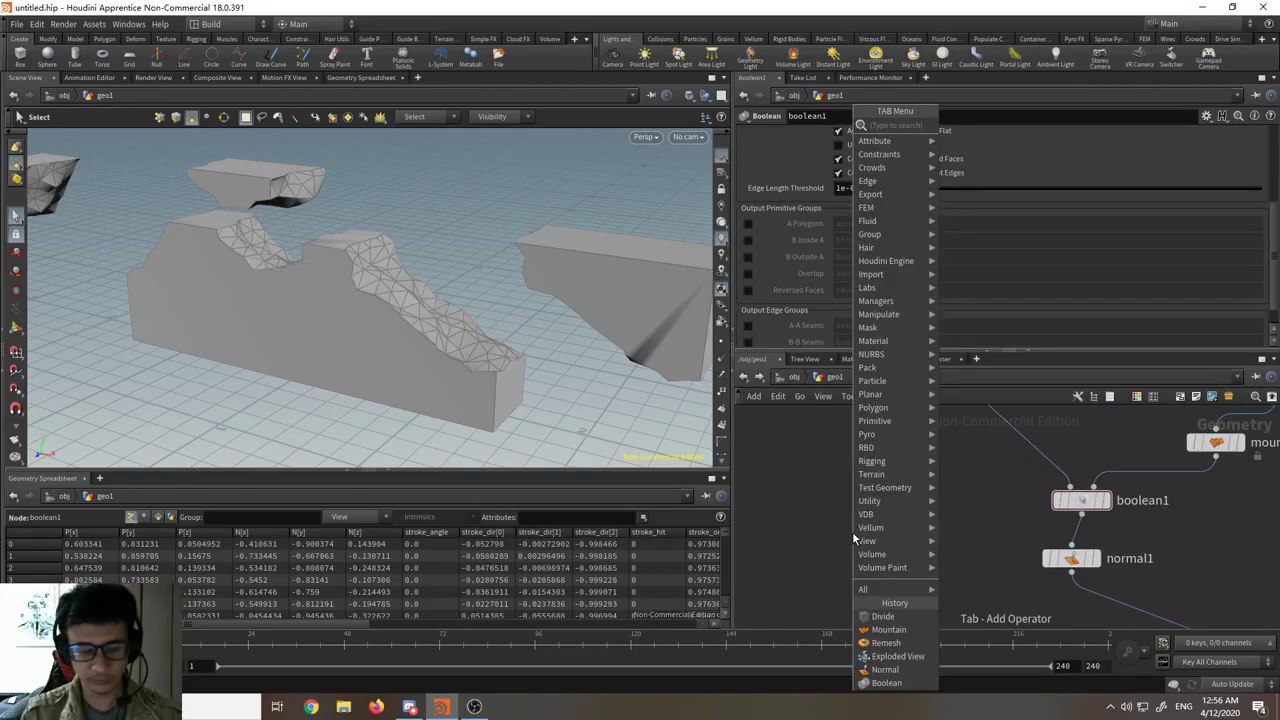
pyautogui.write('delete')
pyautogui.press('Return')
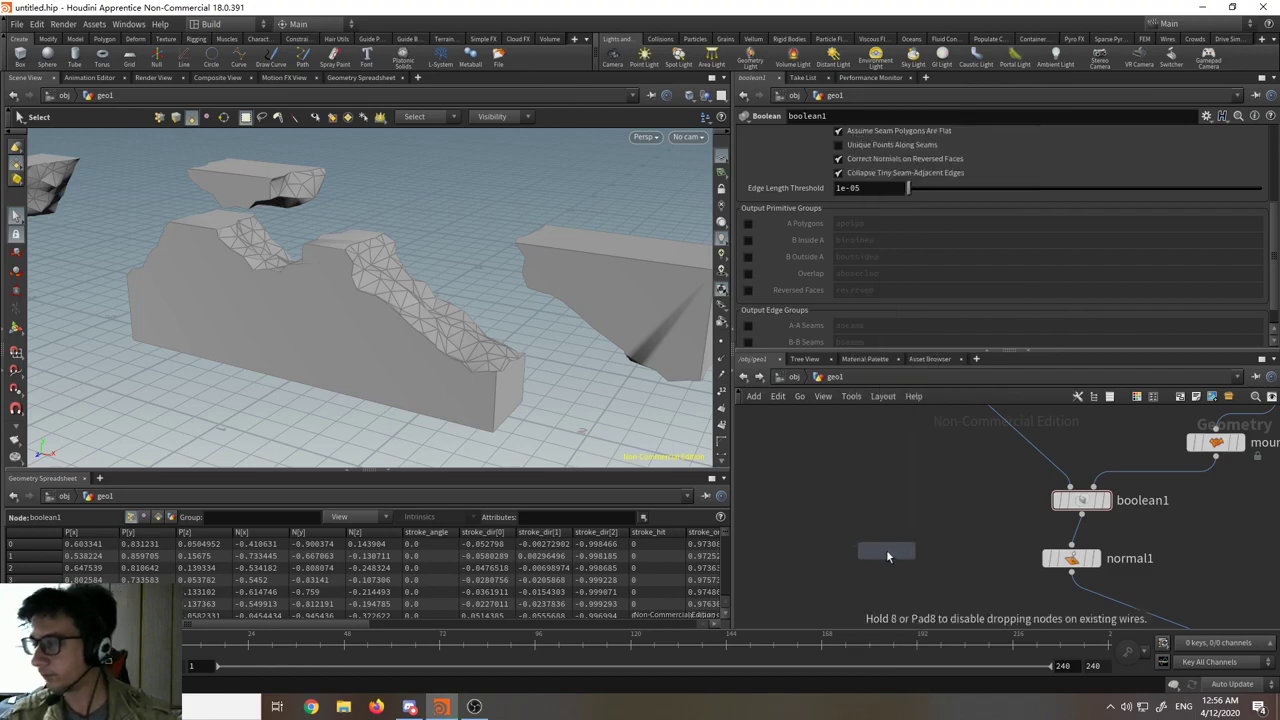
pyautogui.click(888, 556)
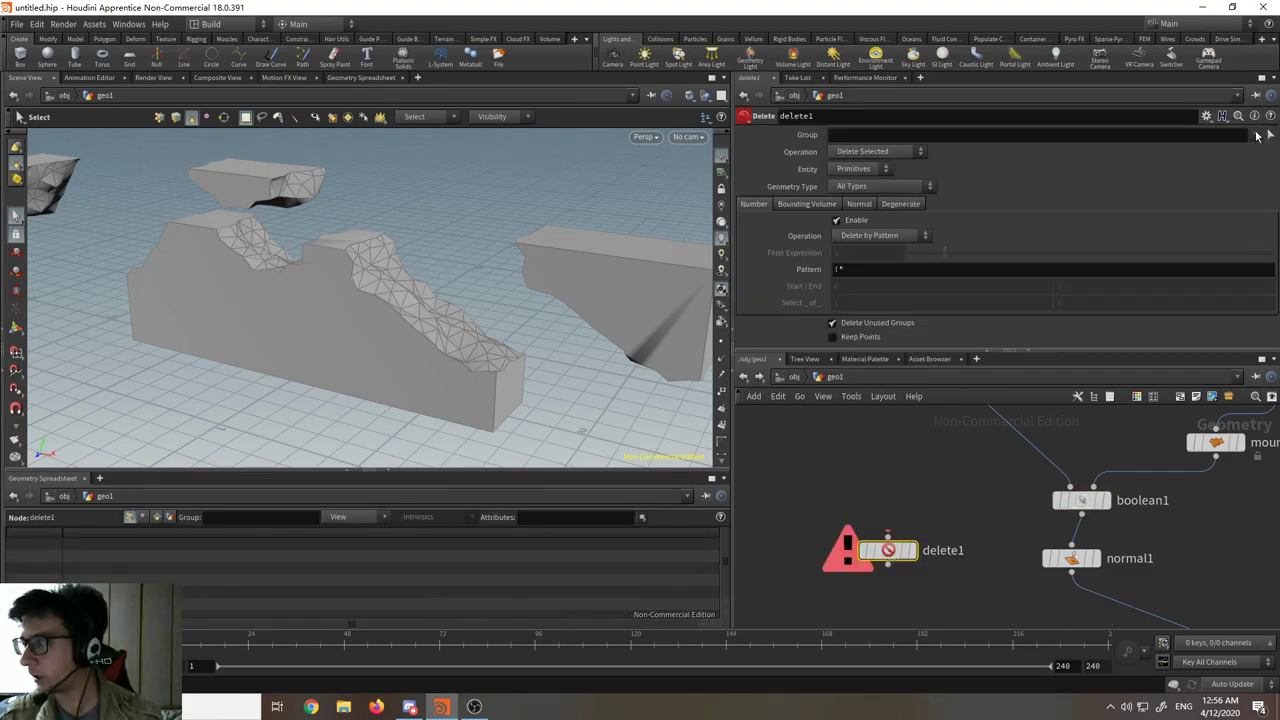
pyautogui.moveTo(888, 535); pyautogui.dragTo(1082, 514)
pyautogui.click(911, 554)
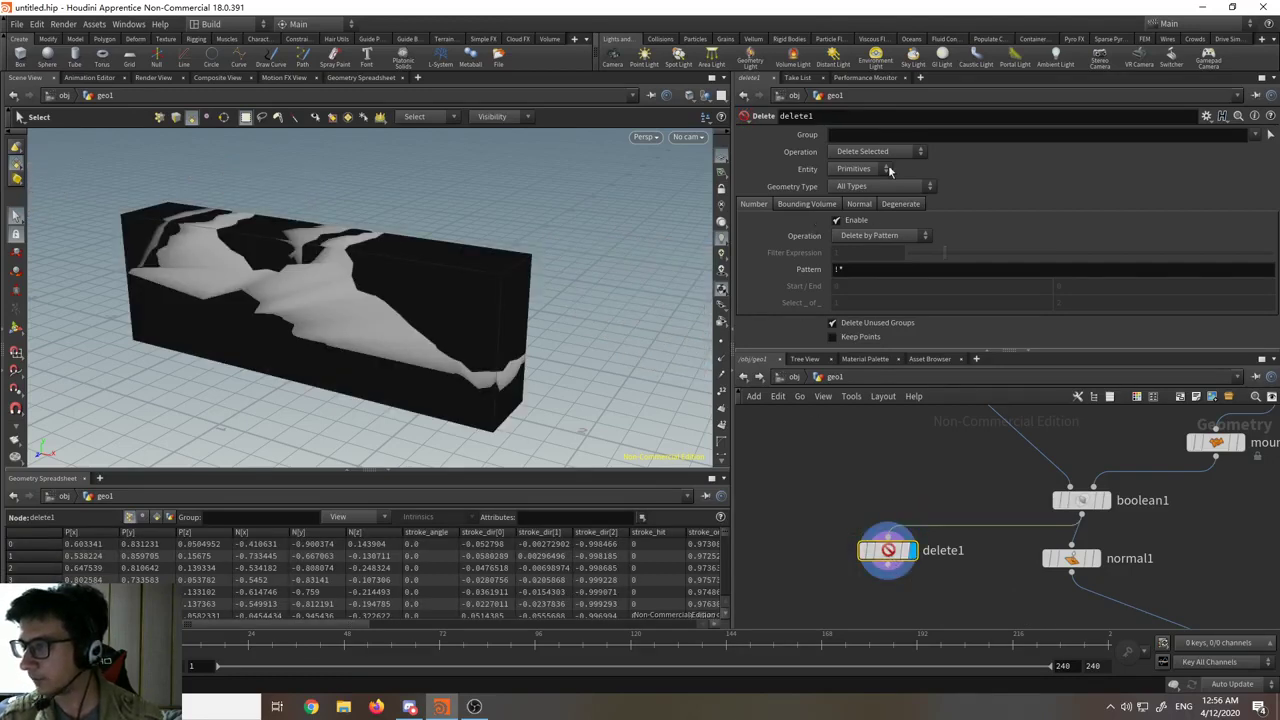
pyautogui.click(888, 169)
pyautogui.click(885, 170)
# - Enable boolean1's A Polygons, B Inside A, B Outside A, Overlap and Reversed Faces output primitive groups
pyautogui.click(1078, 499)
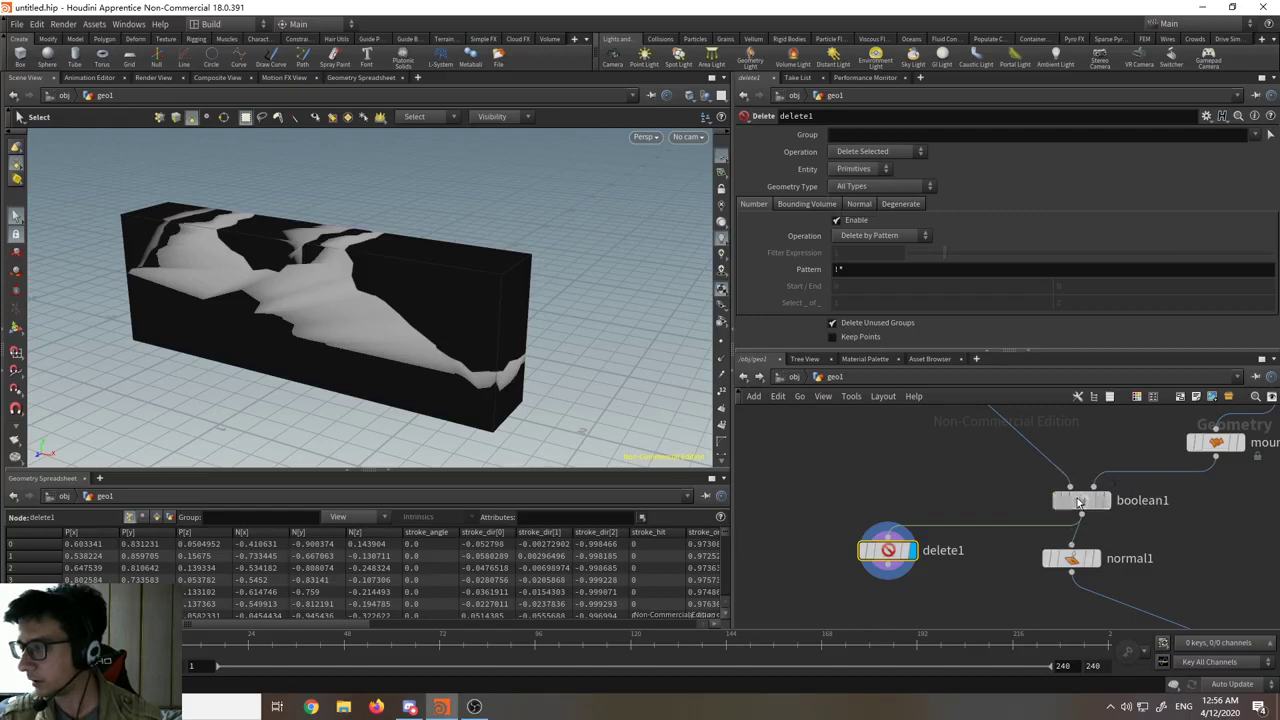
pyautogui.click(748, 224)
pyautogui.click(749, 240)
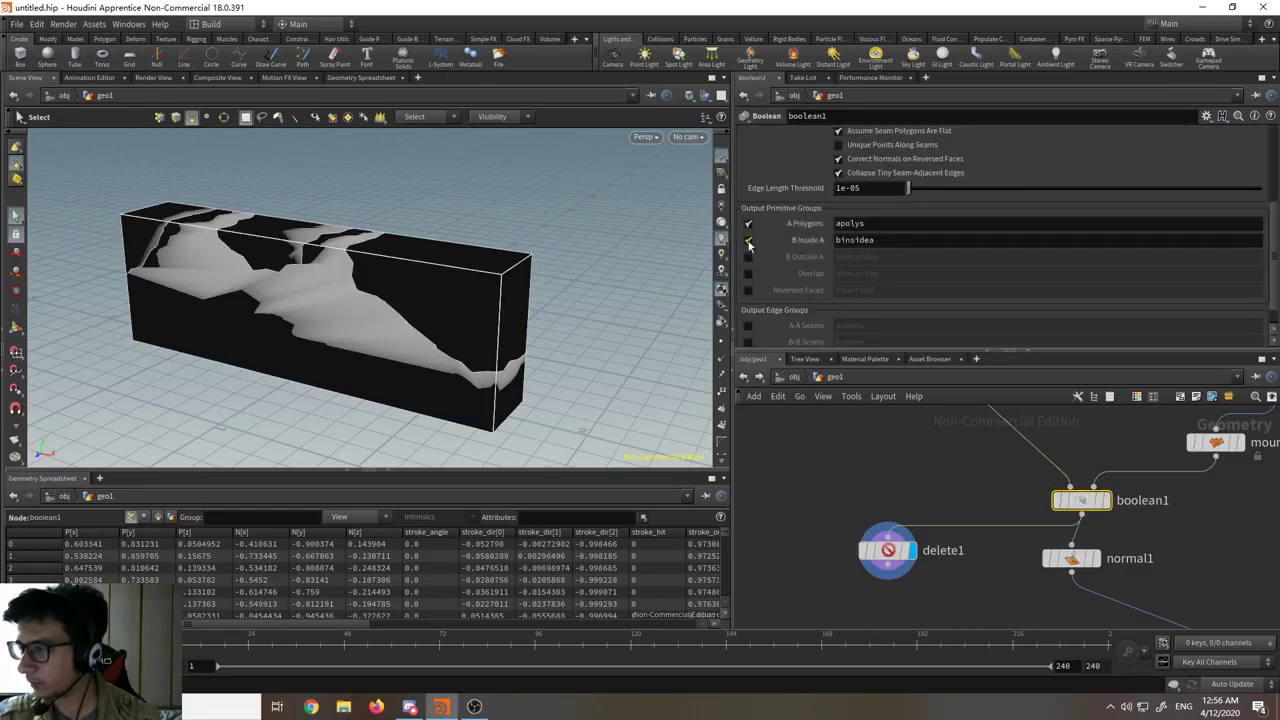
pyautogui.click(750, 257)
pyautogui.click(749, 274)
pyautogui.click(749, 290)
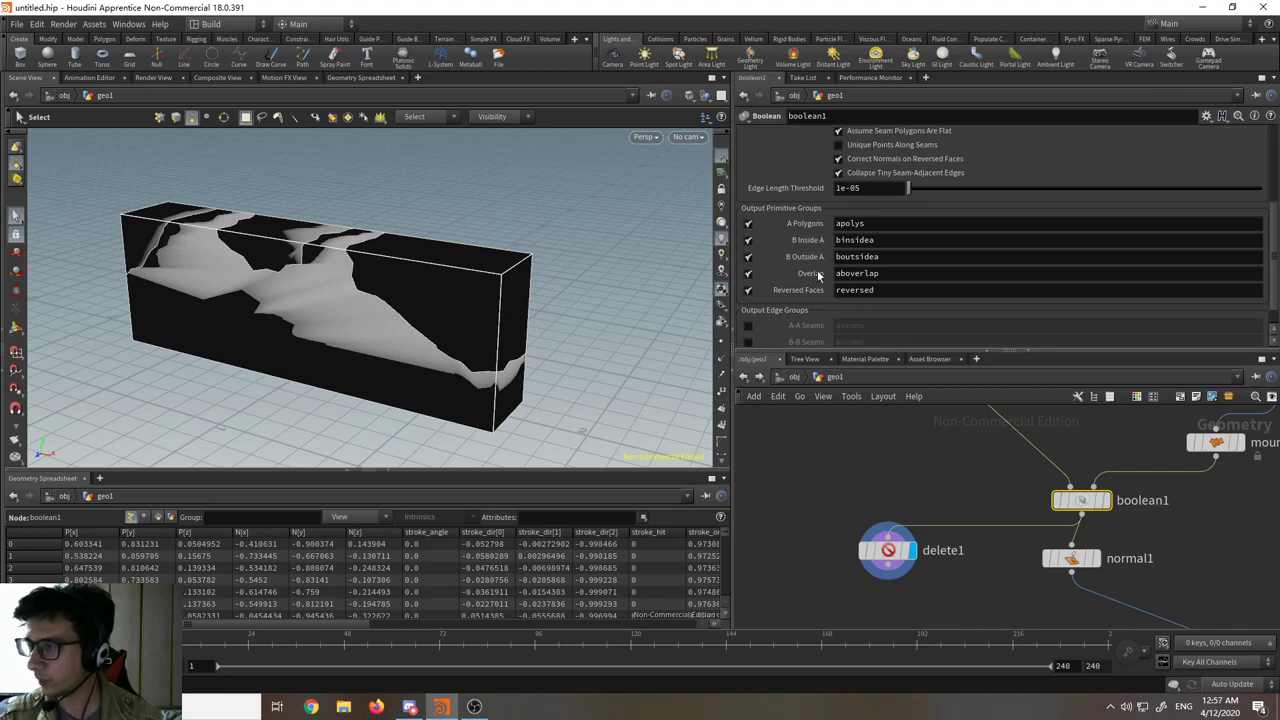
# - Set delete1's group to boutsidea and its operation to Delete Non-Selected
pyautogui.click(887, 550)
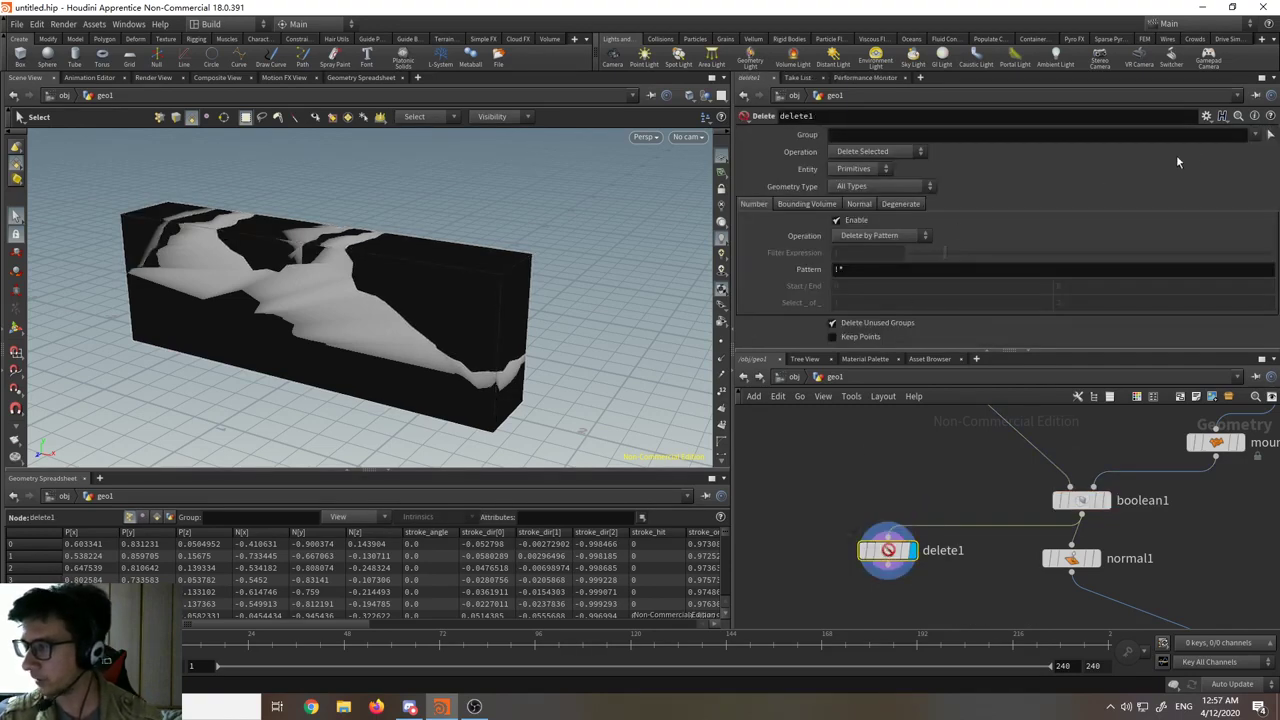
pyautogui.click(1255, 136)
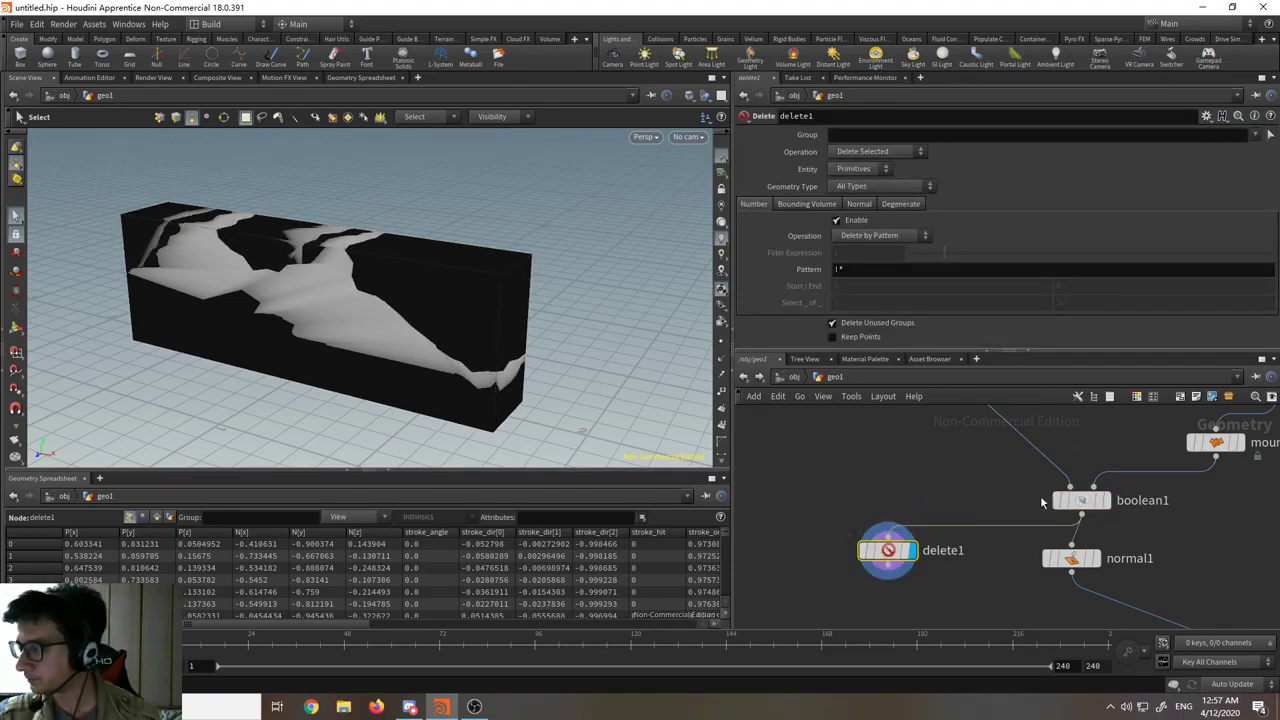
pyautogui.click(1081, 500)
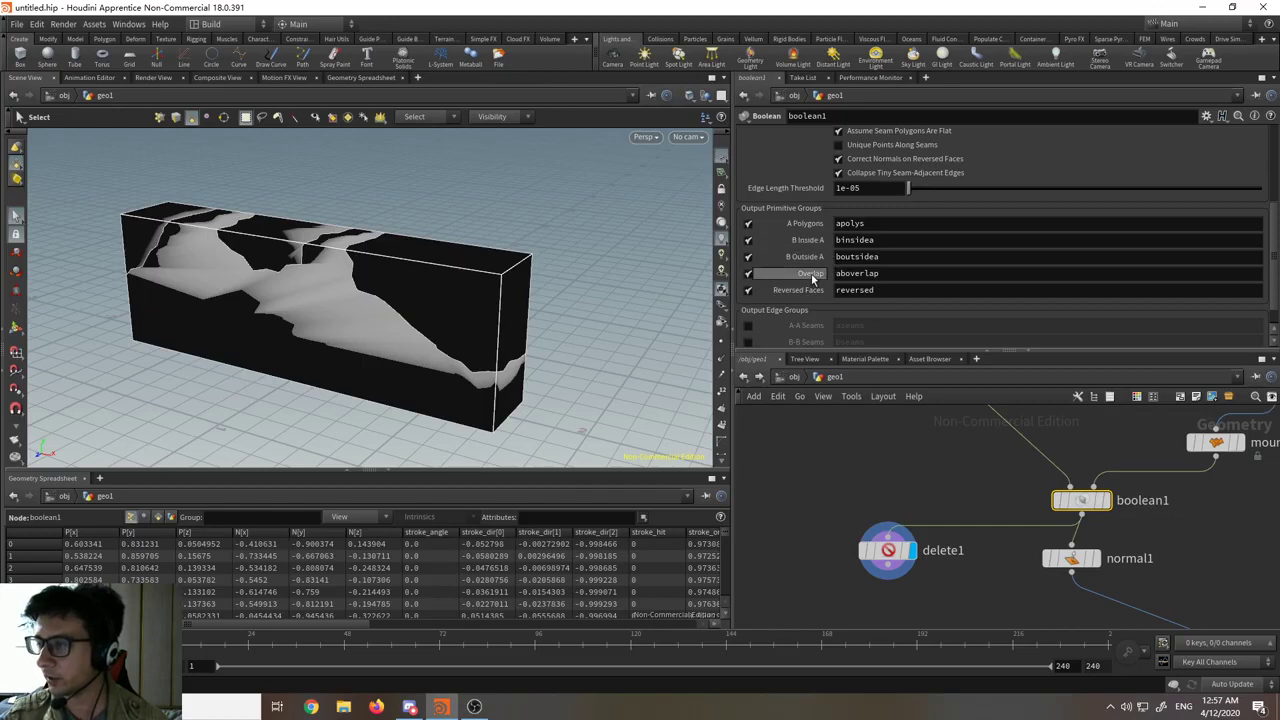
pyautogui.click(904, 550)
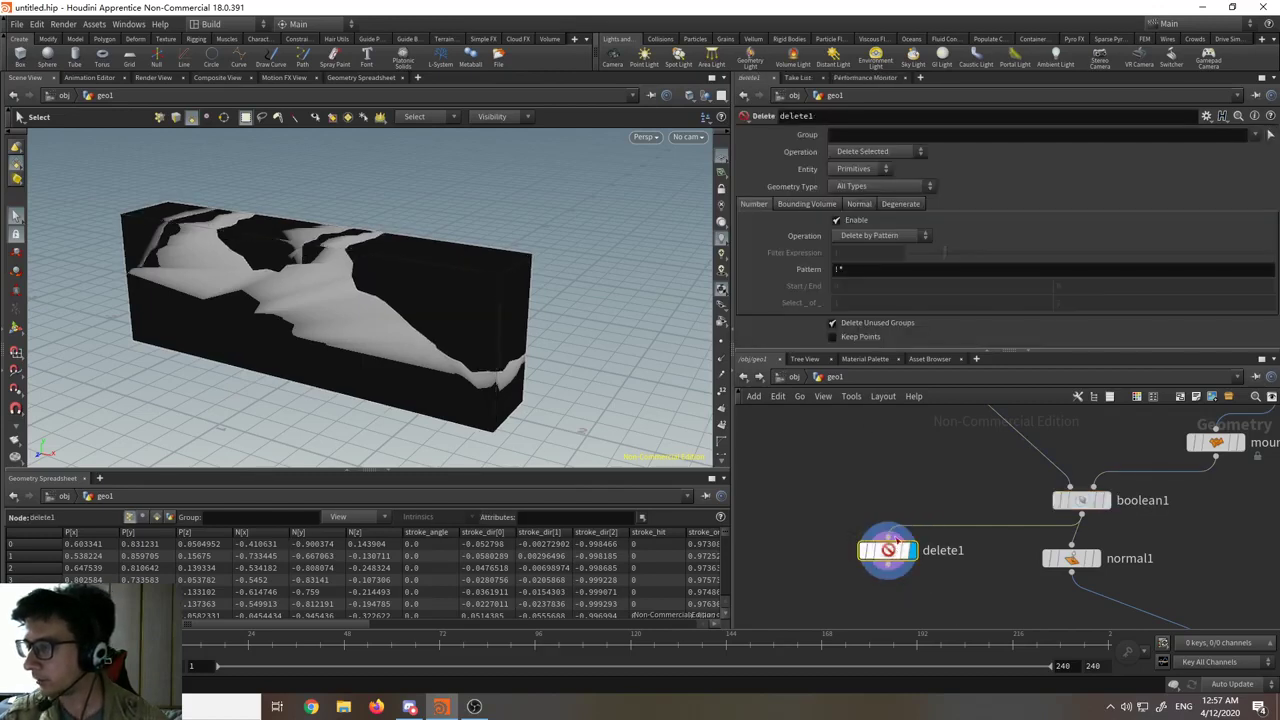
pyautogui.click(1254, 135)
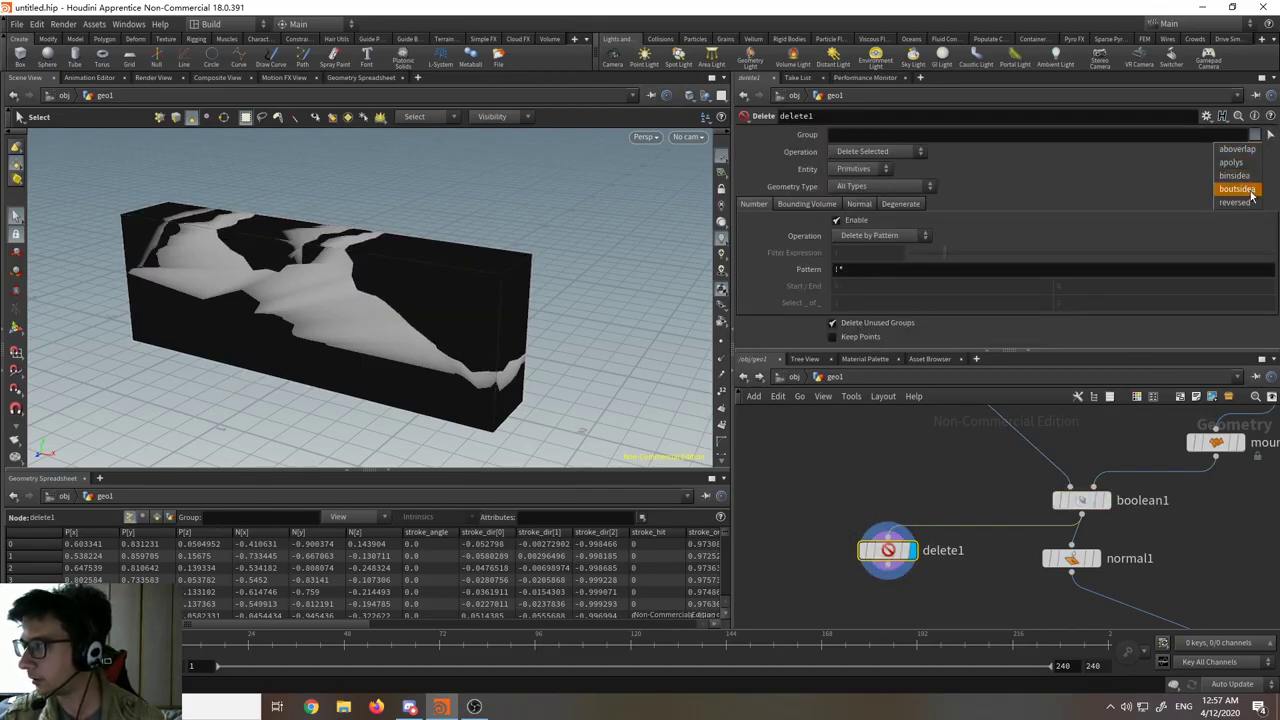
pyautogui.click(1250, 196)
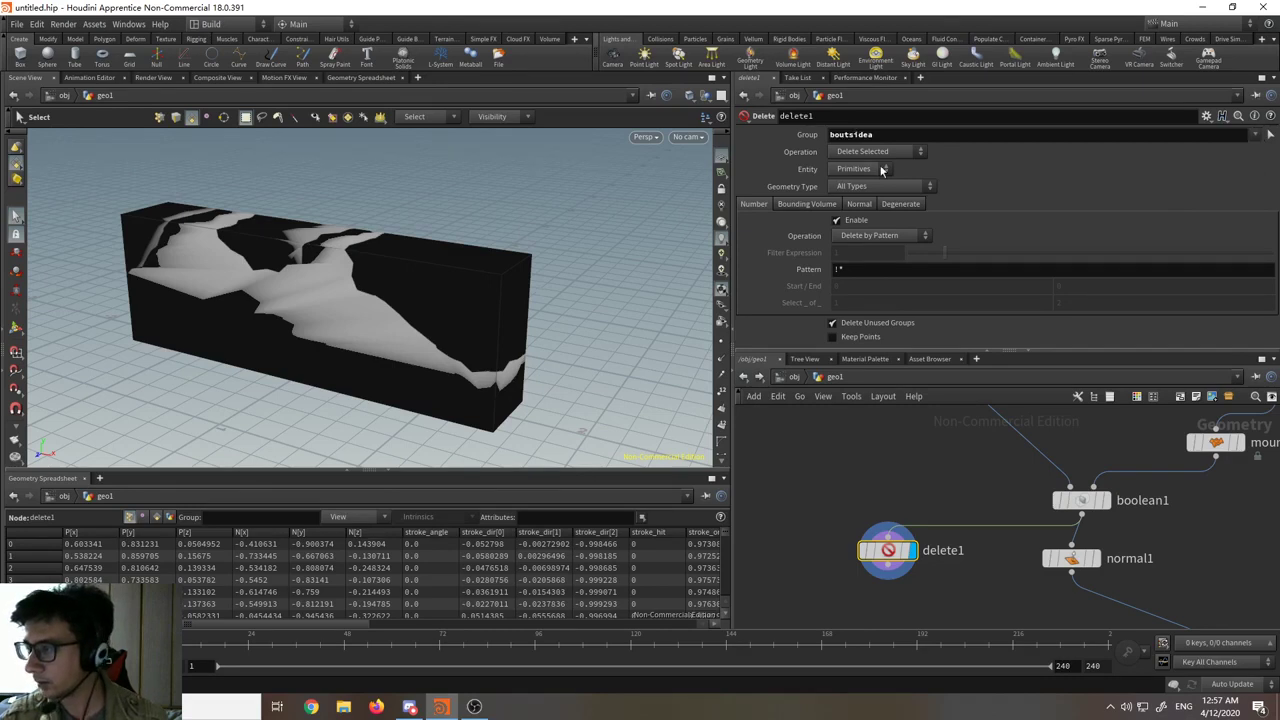
pyautogui.click(878, 151)
pyautogui.click(880, 168)
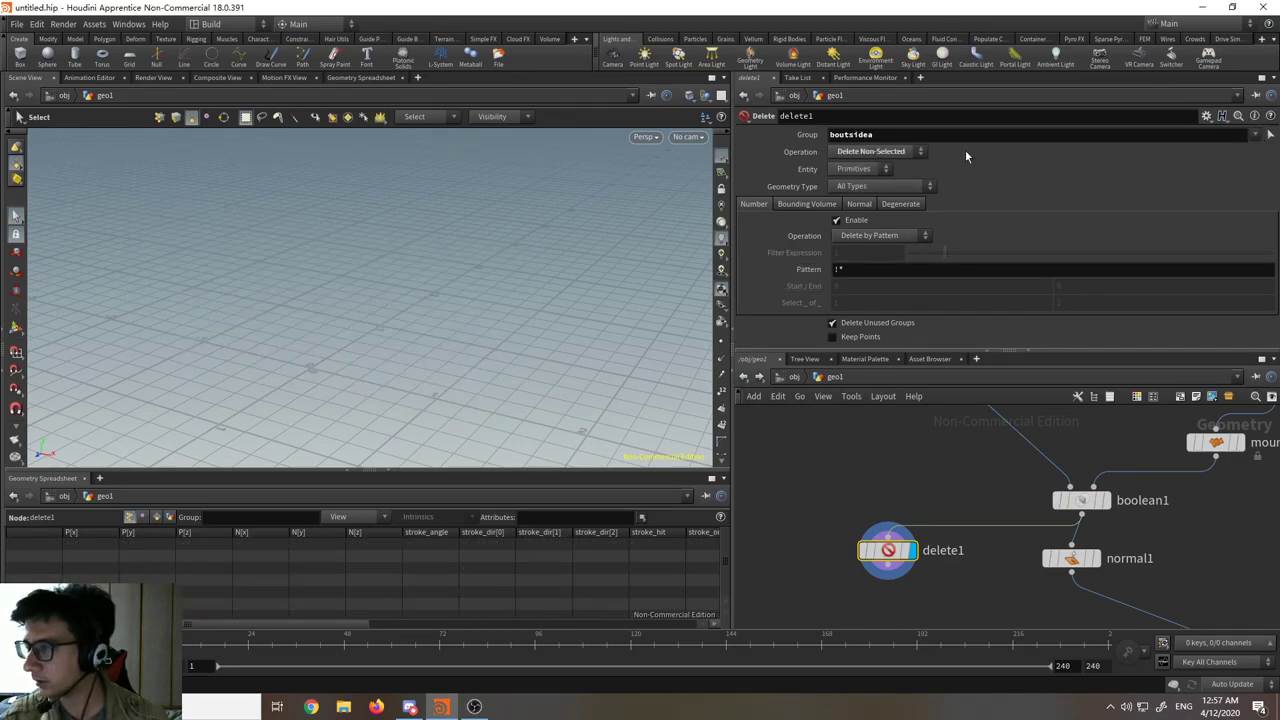
# - Change delete1's group to binsidea
pyautogui.click(1119, 135)
pyautogui.click(1257, 136)
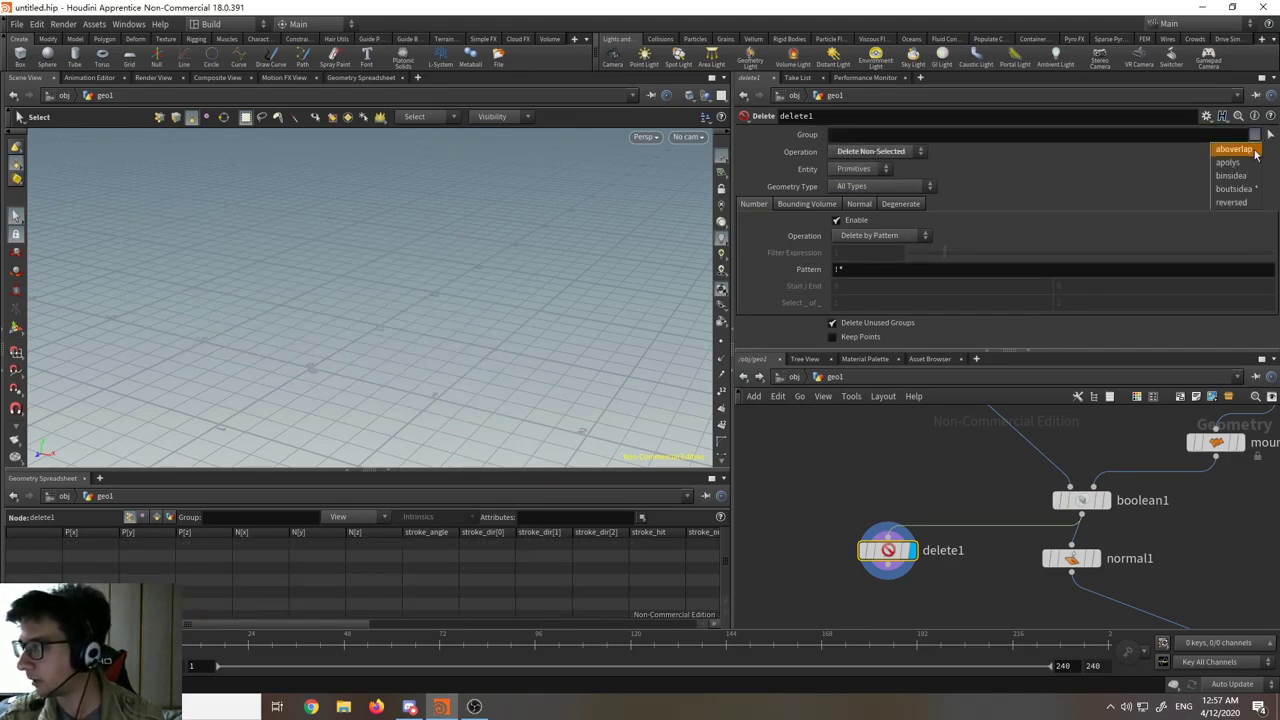
pyautogui.click(1238, 180)
pyautogui.press('Escape')
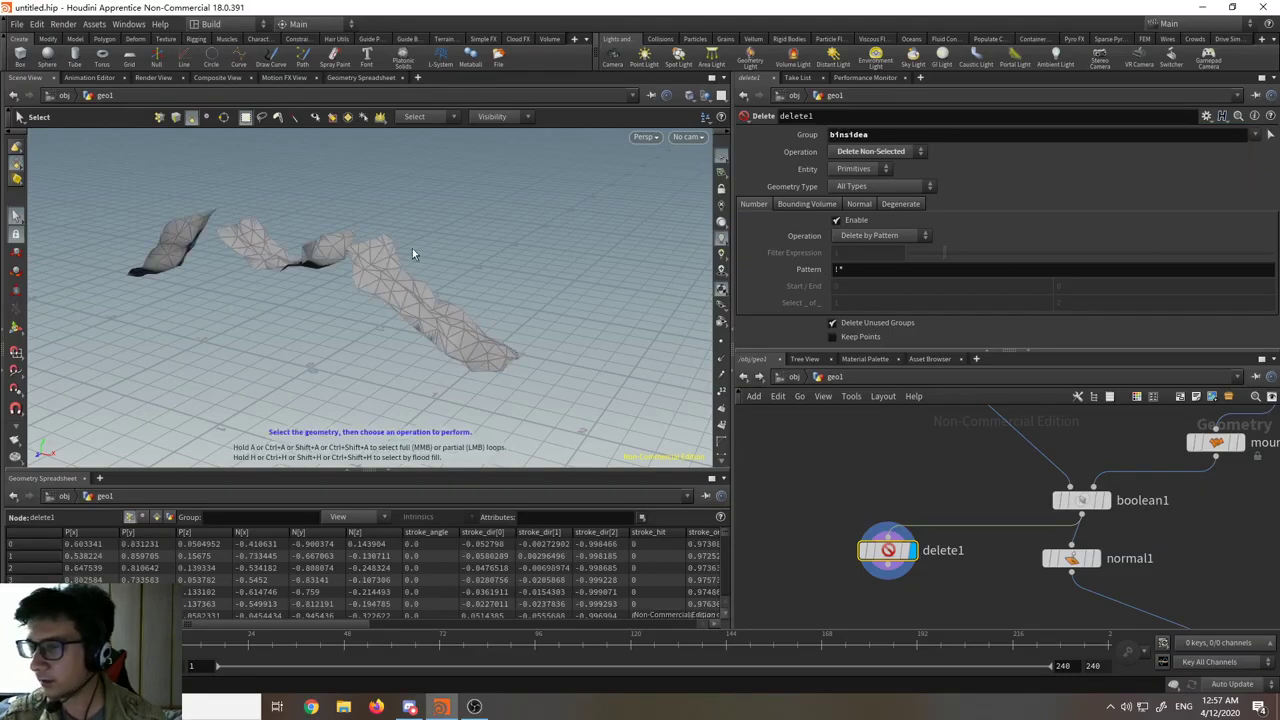
# - Examine the isolated cut surfaces of the binsidea group from several angles
pyautogui.moveTo(414, 251); pyautogui.dragTo(570, 258)
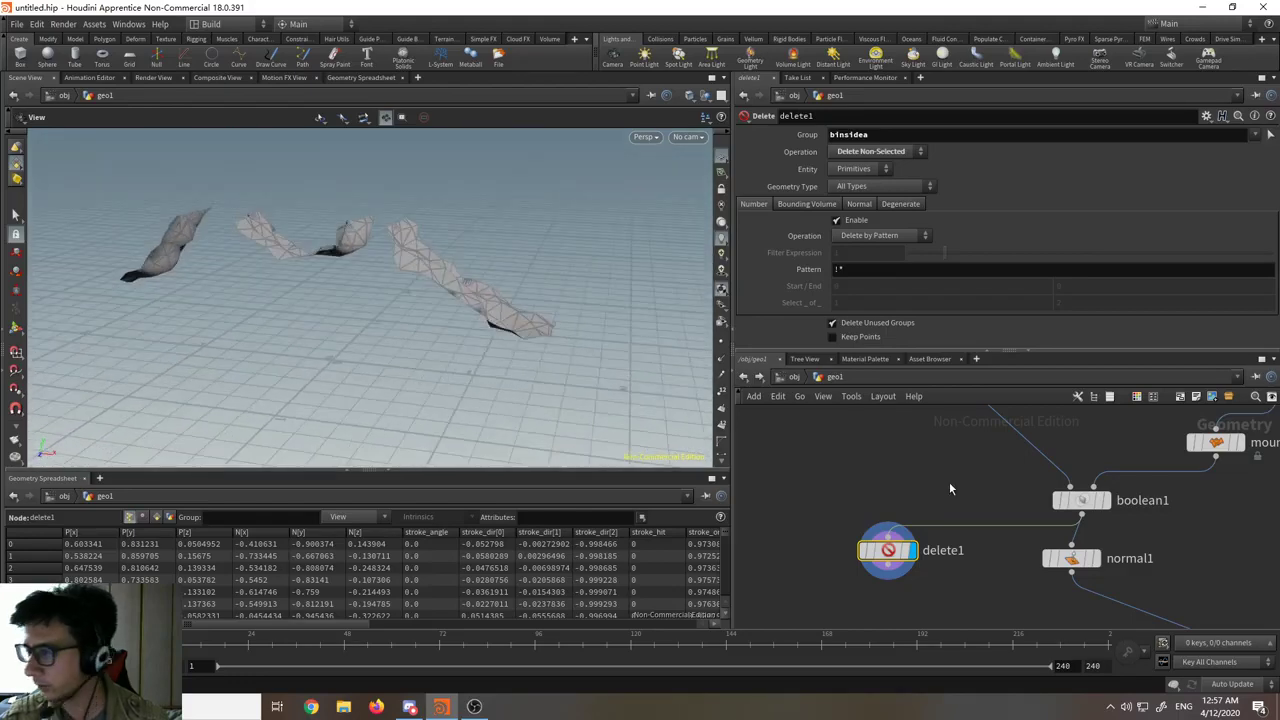
pyautogui.moveTo(1000, 579); pyautogui.dragTo(885, 513, button='middle')
pyautogui.scroll(-2, 885, 514)
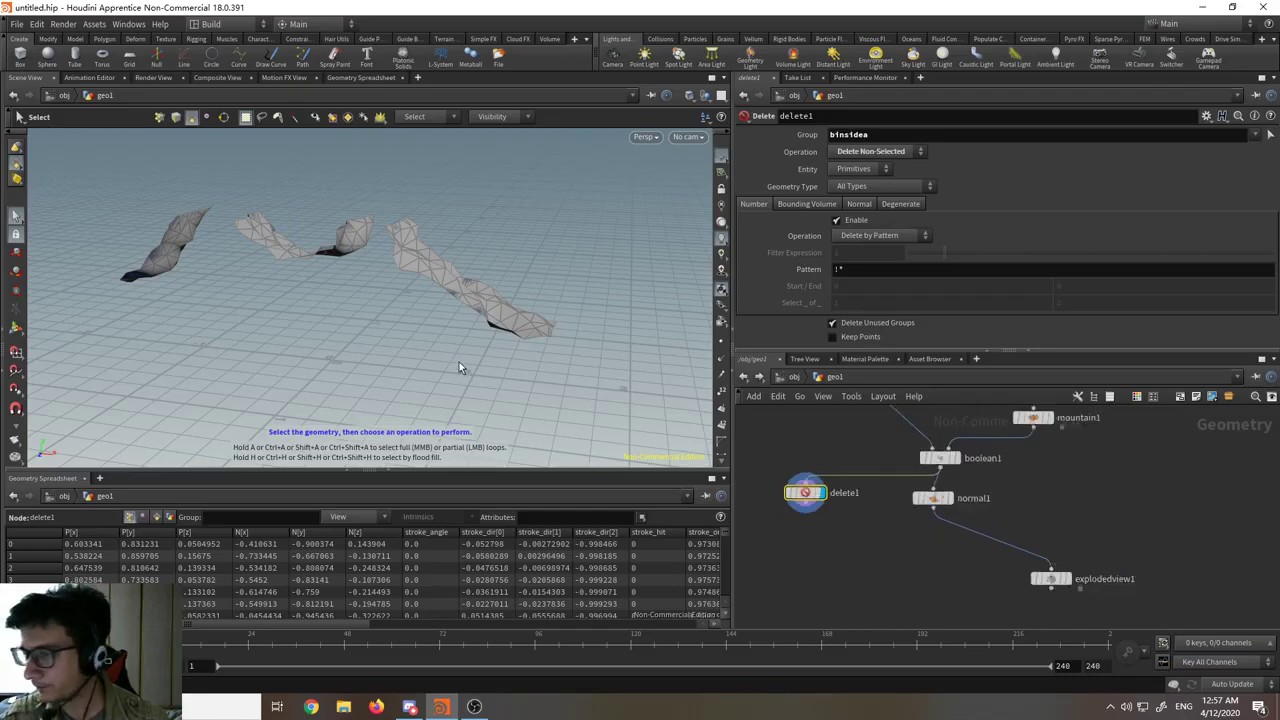
pyautogui.keyDown('alt'); pyautogui.moveTo(459, 362); pyautogui.dragTo(380, 420); pyautogui.keyUp('alt')
pyautogui.keyDown('alt'); pyautogui.moveTo(380, 420); pyautogui.dragTo(391, 172, button='right'); pyautogui.keyUp('alt')
pyautogui.keyDown('alt'); pyautogui.moveTo(402, 293); pyautogui.dragTo(485, 245); pyautogui.keyUp('alt')
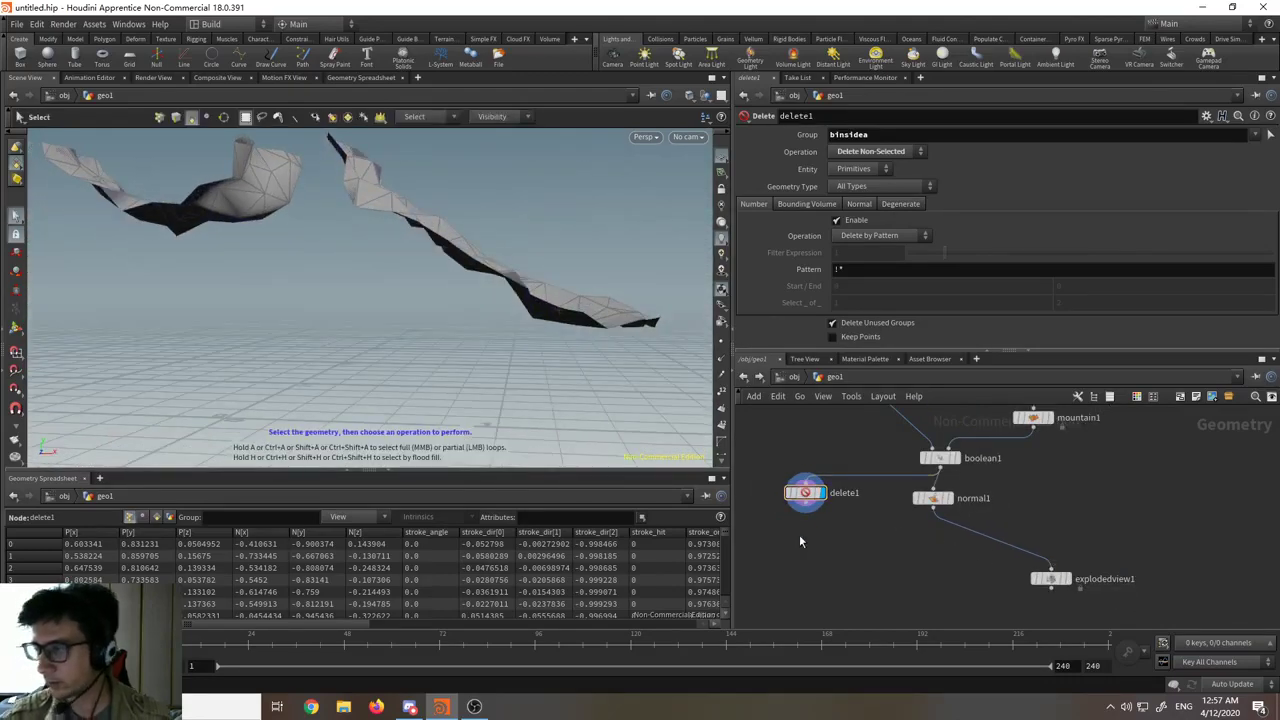
pyautogui.press('Tab')
pyautogui.press('Escape')
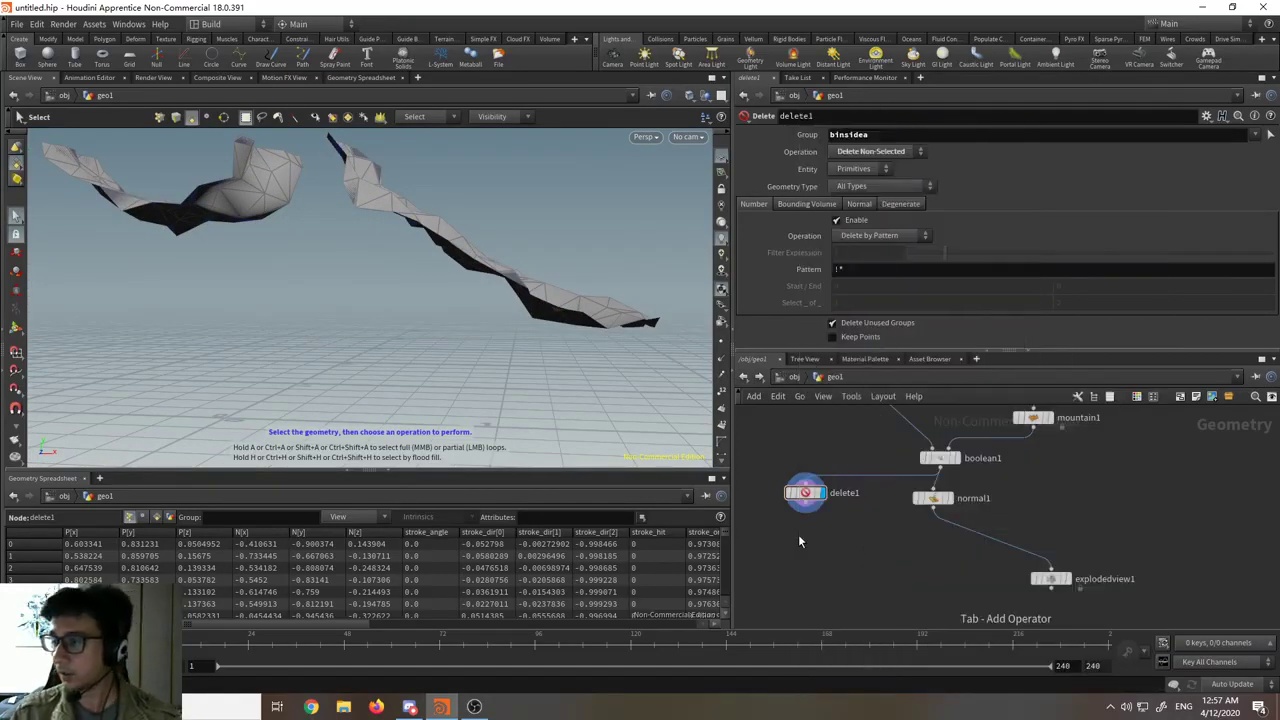
pyautogui.scroll(-1, 848, 533)
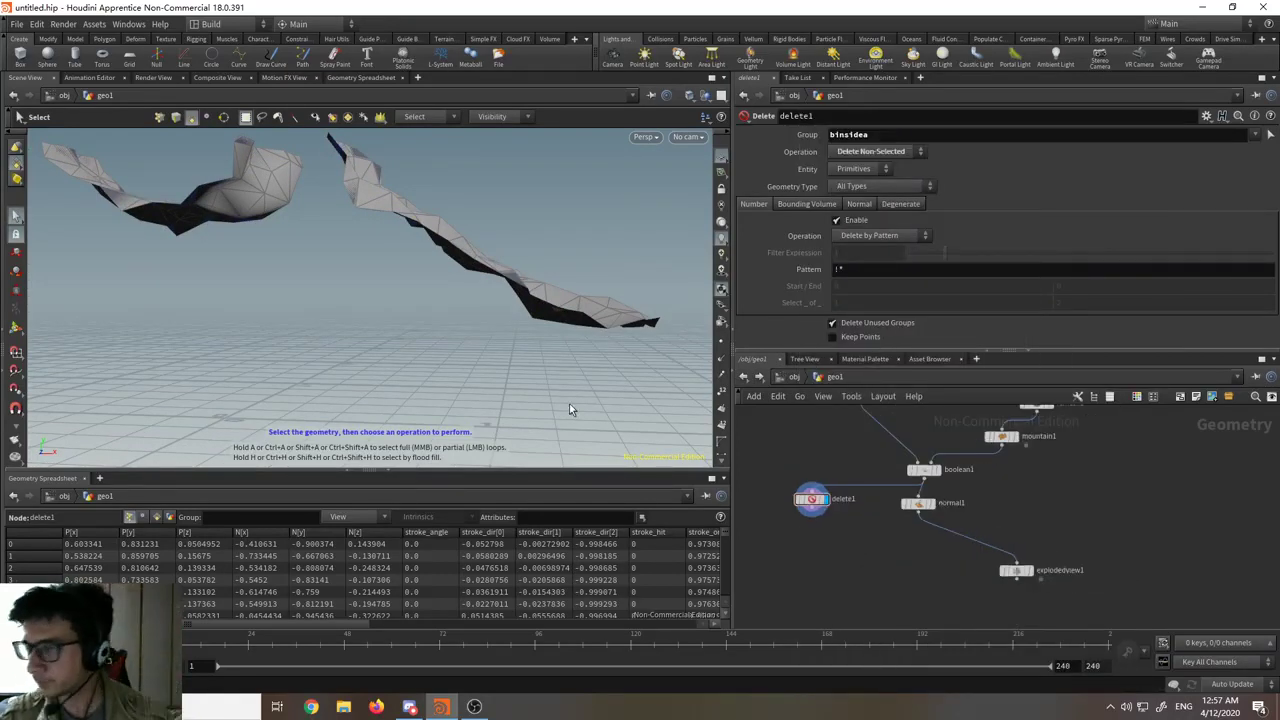
pyautogui.moveTo(397, 266); pyautogui.dragTo(422, 325)
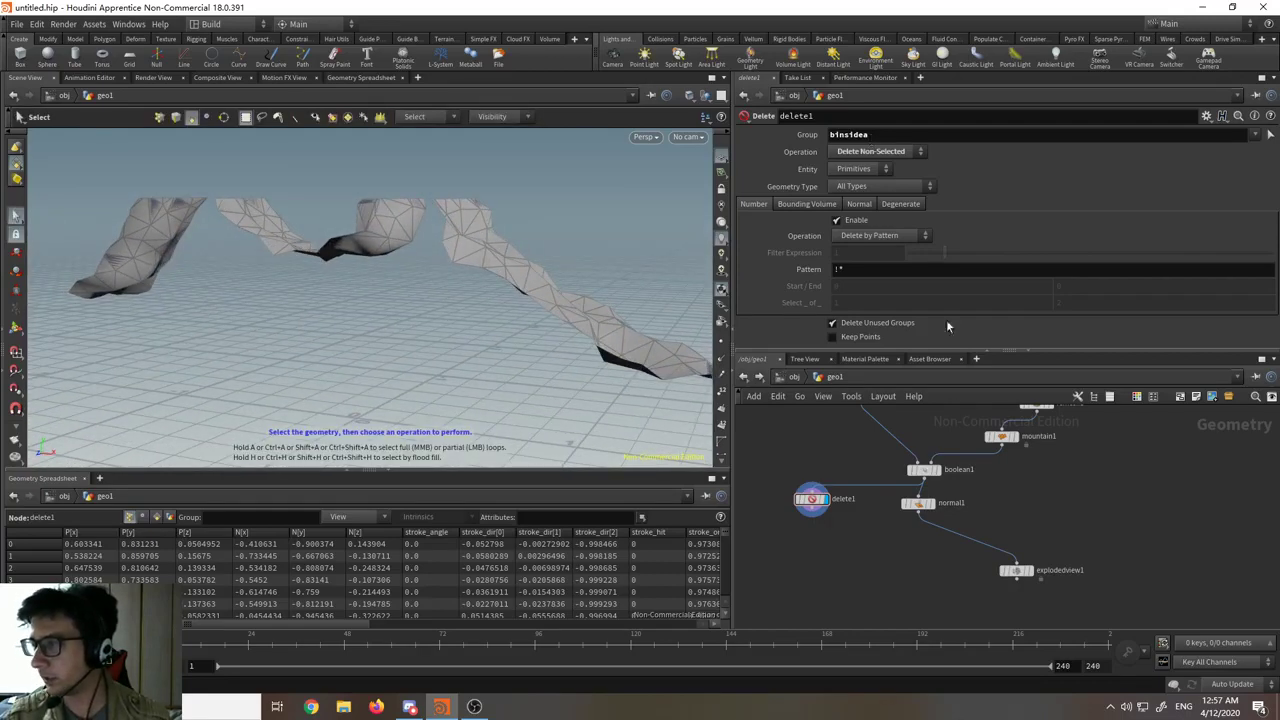
# - Disable boolean1's A Polygons, B Outside A, Overlap and Reversed Faces output primitive groups, keeping only B Inside A
pyautogui.scroll(2, 931, 480)
pyautogui.click(926, 472)
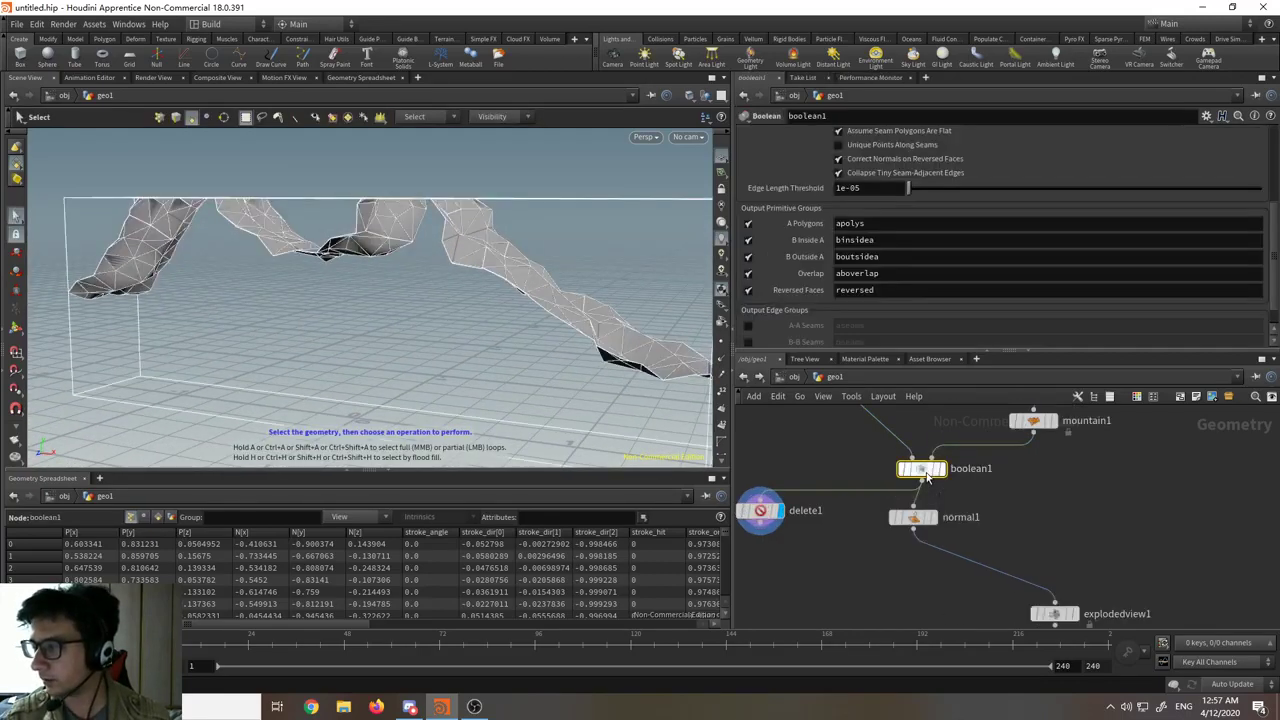
pyautogui.click(748, 224)
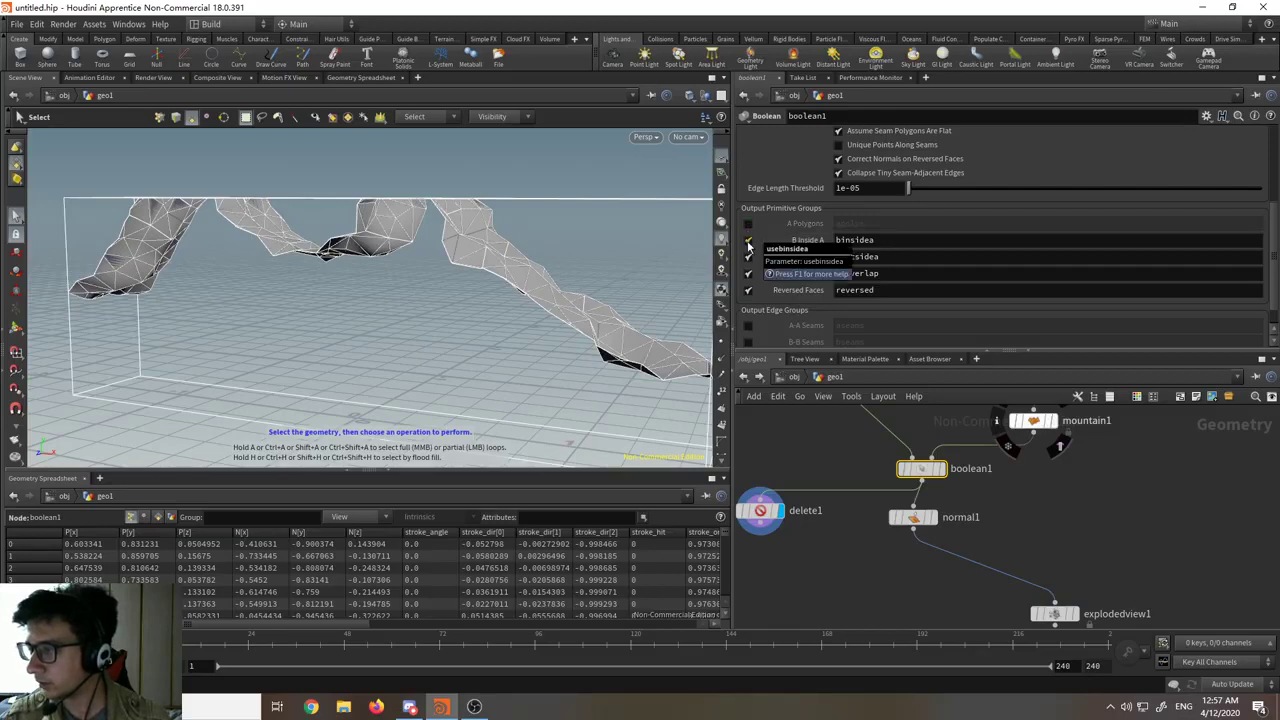
pyautogui.click(748, 257)
pyautogui.click(748, 273)
pyautogui.click(748, 290)
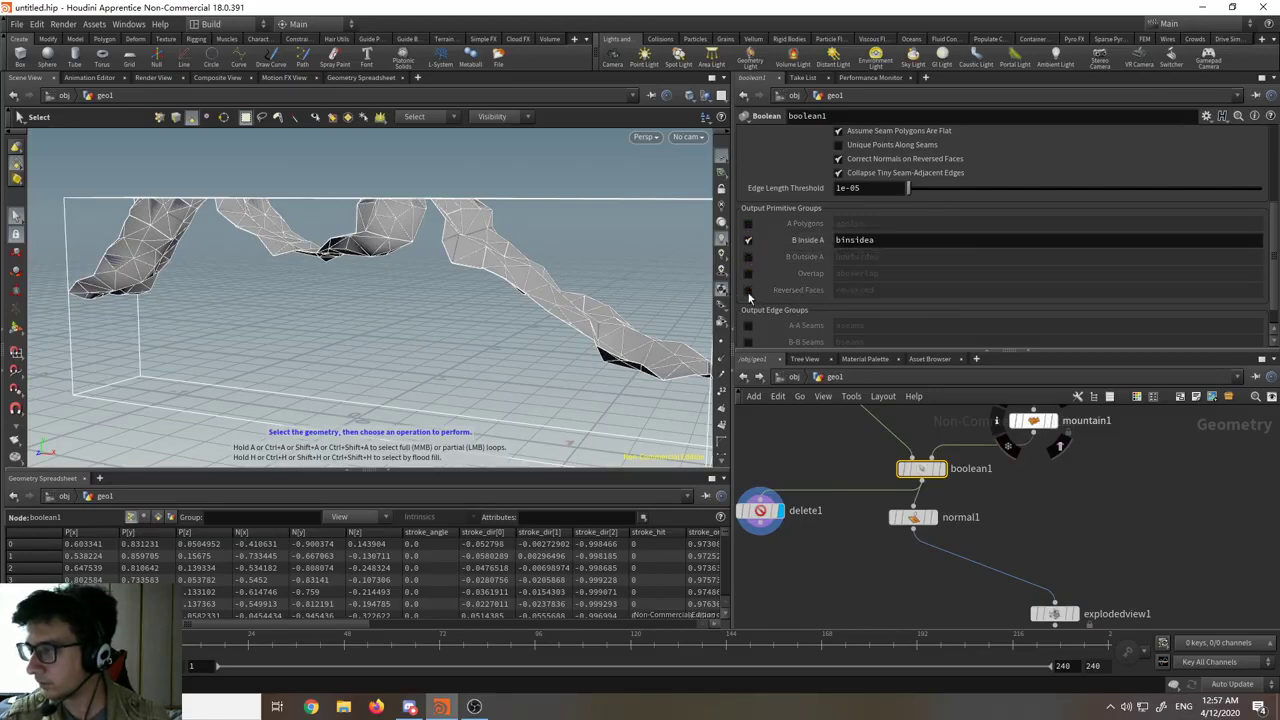
pyautogui.click(866, 244)
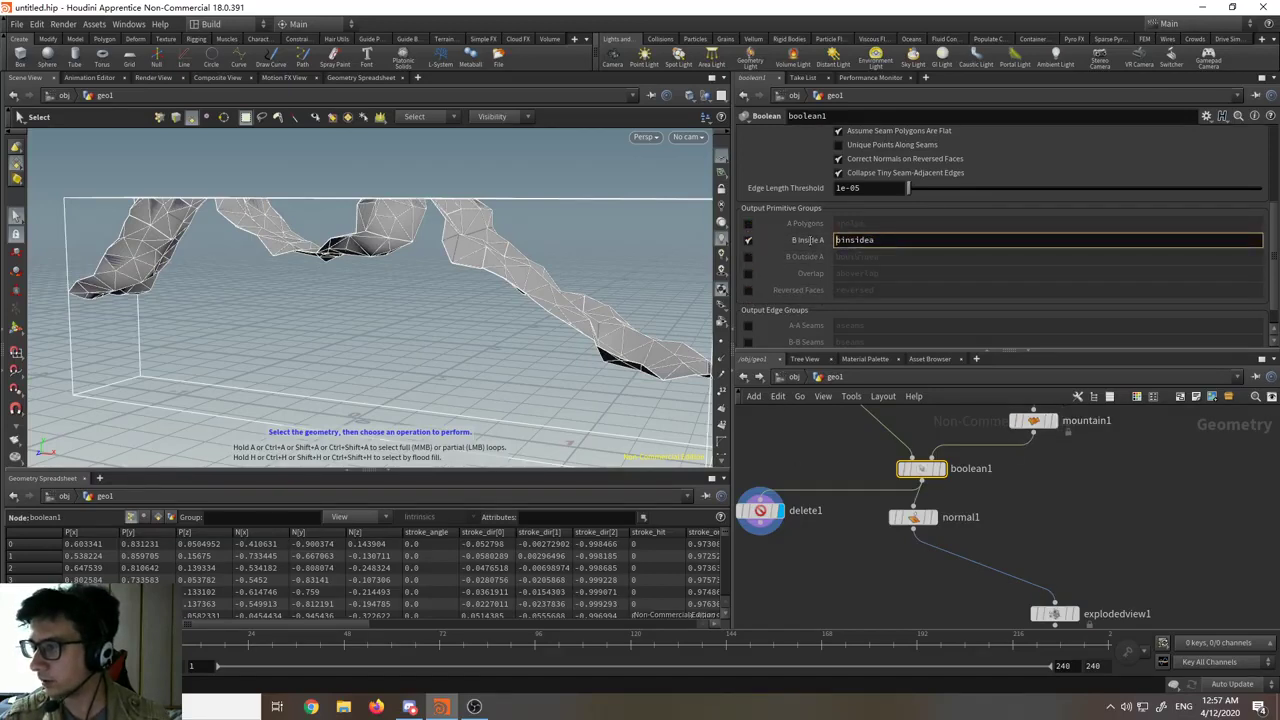
# - Move delete1 slightly farther away from boolean1 in the network and select it
pyautogui.moveTo(840, 580); pyautogui.dragTo(945, 585, button='middle')
pyautogui.scroll(-1, 945, 584)
pyautogui.moveTo(886, 551); pyautogui.dragTo(902, 561, button='middle')
pyautogui.scroll(2, 902, 561)
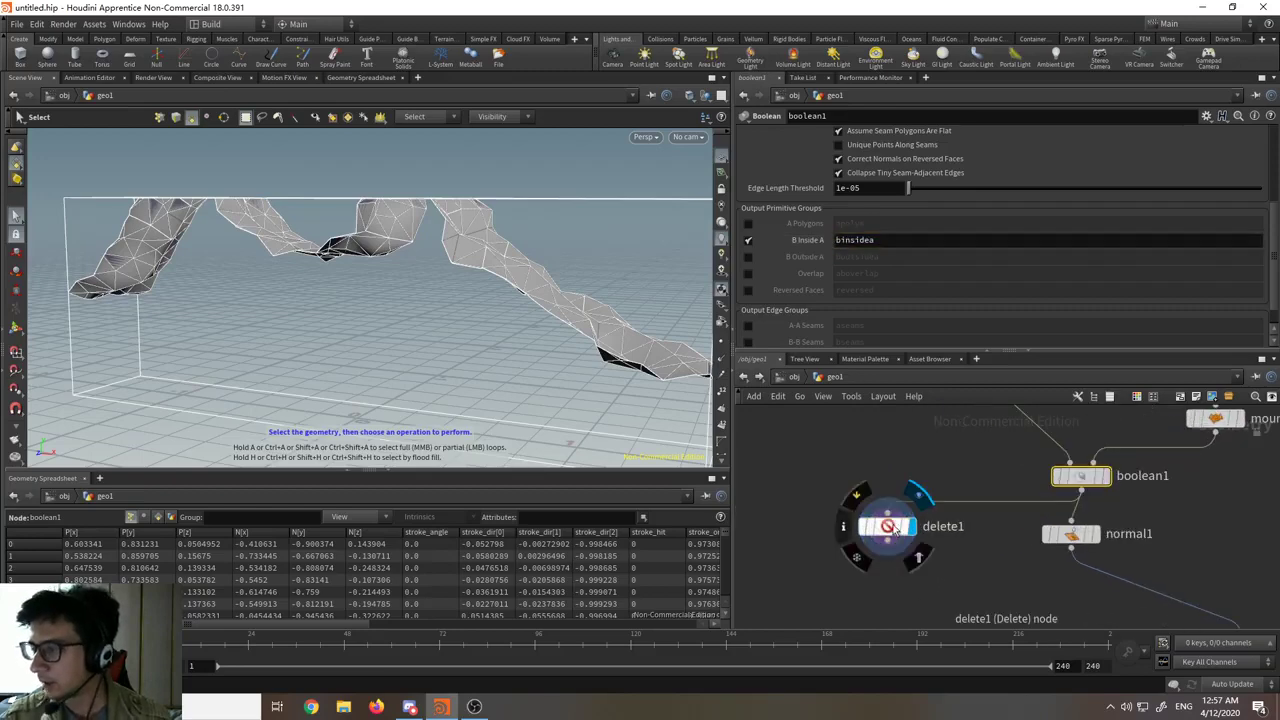
pyautogui.moveTo(888, 530); pyautogui.dragTo(838, 520)
pyautogui.click(838, 520)
# - Add an Exploded View node below delete1, feed it from delete1's output, and display its result
pyautogui.keyDown('alt'); pyautogui.moveTo(537, 343); pyautogui.dragTo(575, 378); pyautogui.keyUp('alt')
pyautogui.press('Tab')
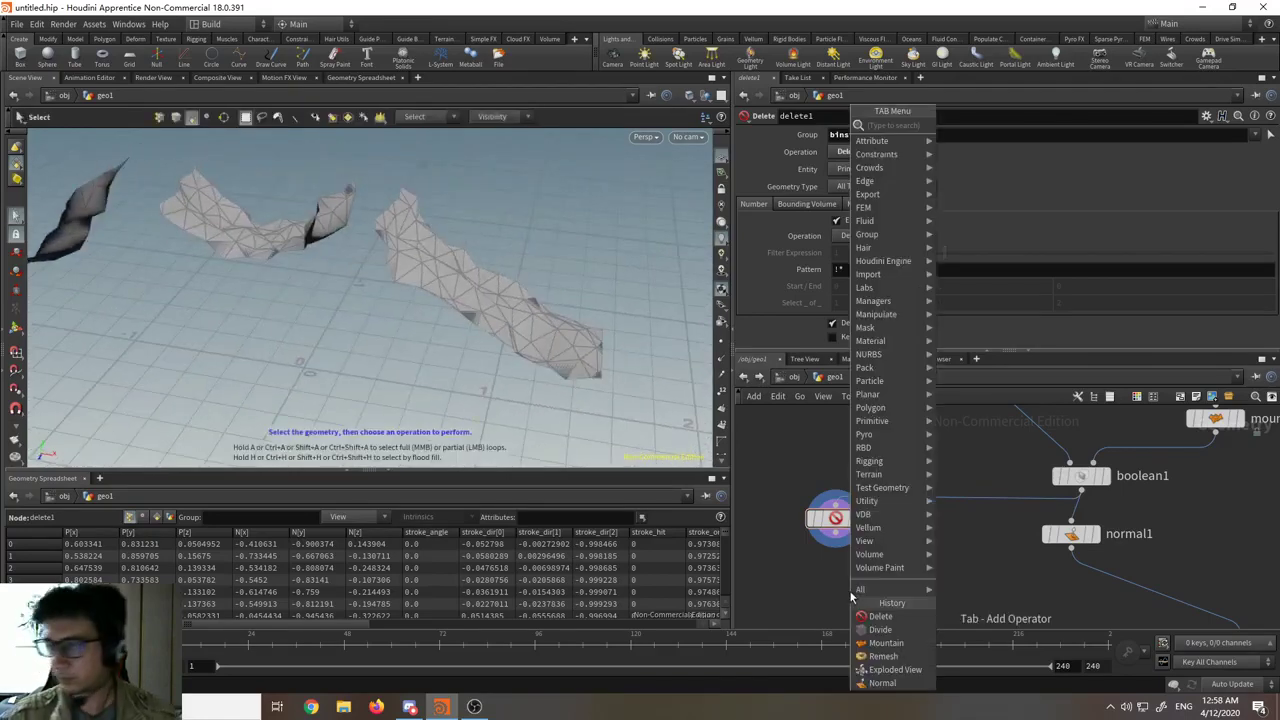
pyautogui.write('expl')
pyautogui.press('Return')
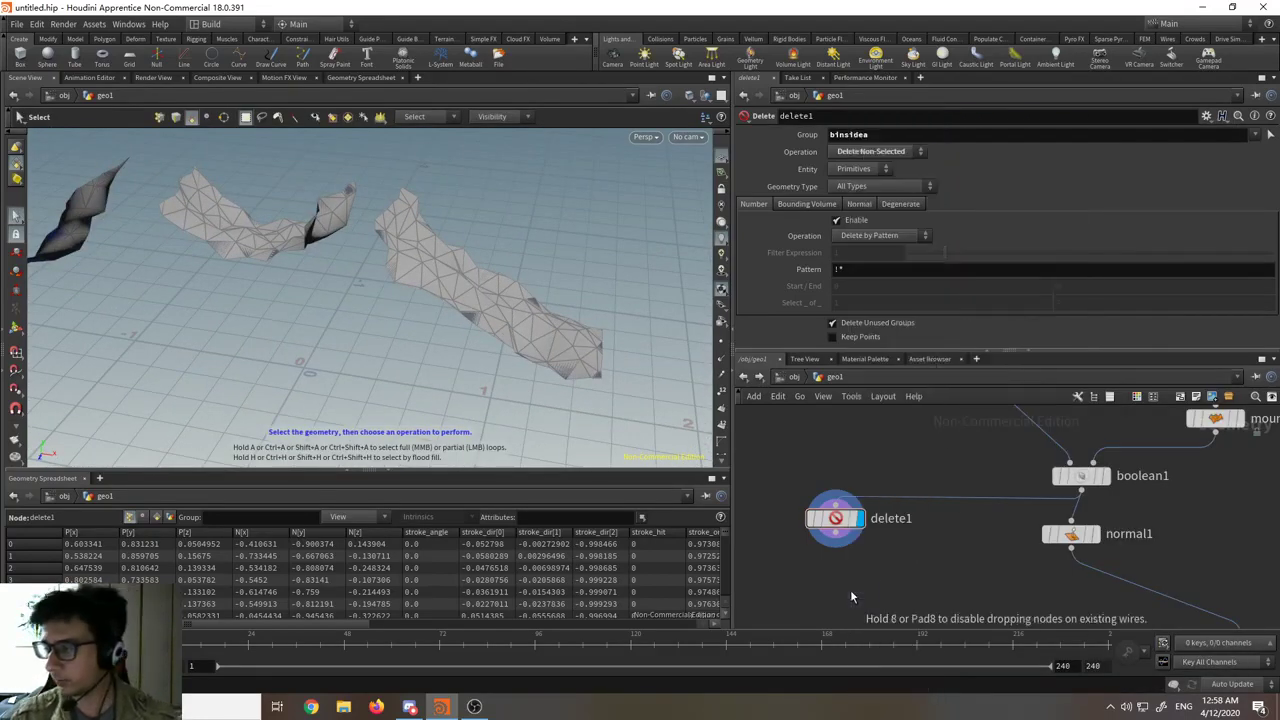
pyautogui.click(850, 588)
pyautogui.moveTo(835, 543); pyautogui.dragTo(848, 574)
pyautogui.click(850, 577)
pyautogui.click(874, 590)
pyautogui.keyDown('alt'); pyautogui.moveTo(528, 384); pyautogui.dragTo(440, 374, button='middle'); pyautogui.keyUp('alt')
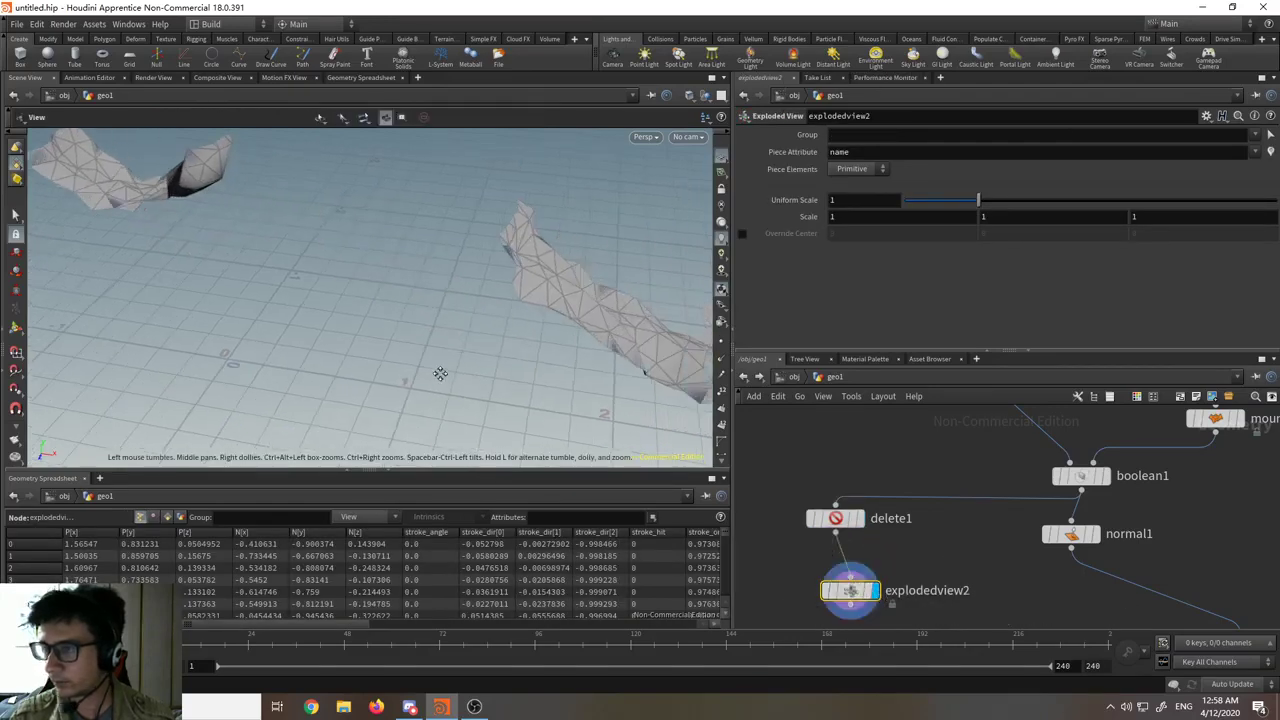
# - Set explodedview2's uniform scale to 0.853 and inspect how the cut surfaces are spread apart
pyautogui.scroll(-4, 440, 374)
pyautogui.keyDown('alt'); pyautogui.moveTo(440, 374); pyautogui.dragTo(456, 338); pyautogui.keyUp('alt')
pyautogui.moveTo(941, 203); pyautogui.dragTo(967, 203)
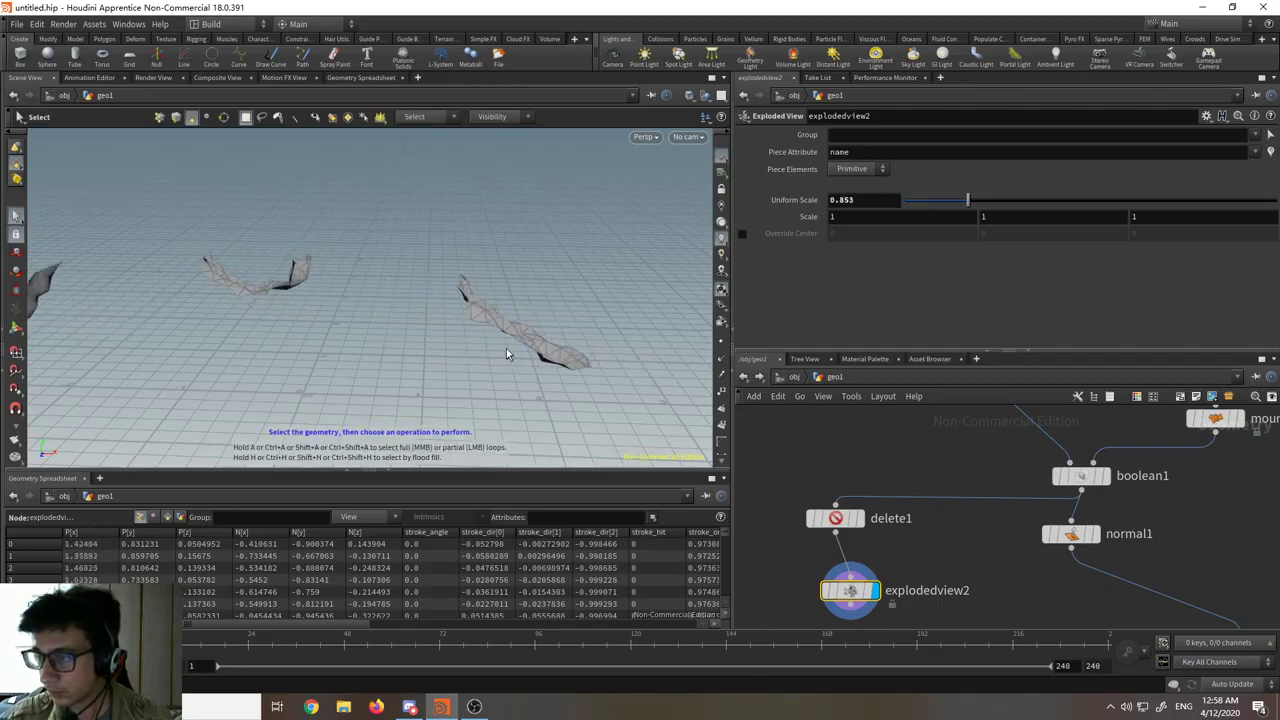
pyautogui.scroll(5, 497, 306)
pyautogui.keyDown('alt'); pyautogui.moveTo(434, 297); pyautogui.dragTo(414, 366); pyautogui.keyUp('alt')
pyautogui.scroll(1, 478, 288)
pyautogui.keyDown('alt'); pyautogui.moveTo(414, 366); pyautogui.dragTo(440, 580, button='right'); pyautogui.keyUp('alt')
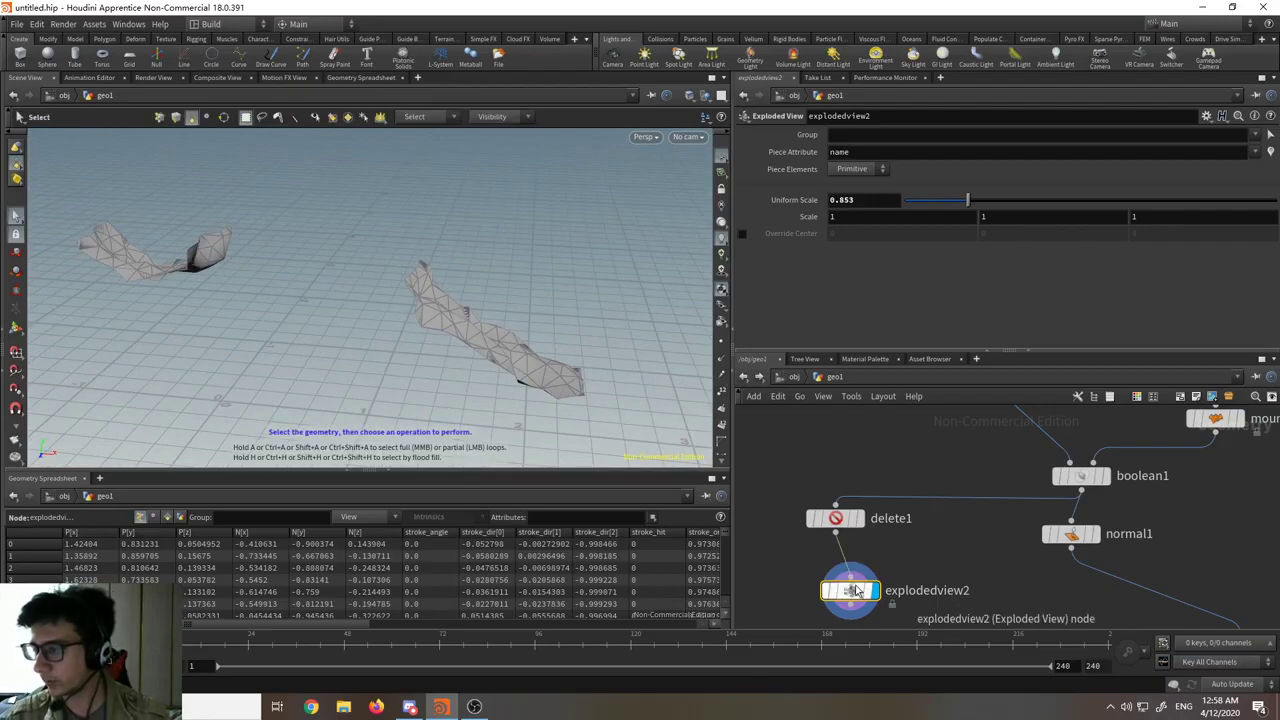
# - Delete the explodedview2 node and return to delete1's result
pyautogui.press('Delete')
pyautogui.click(835, 518)
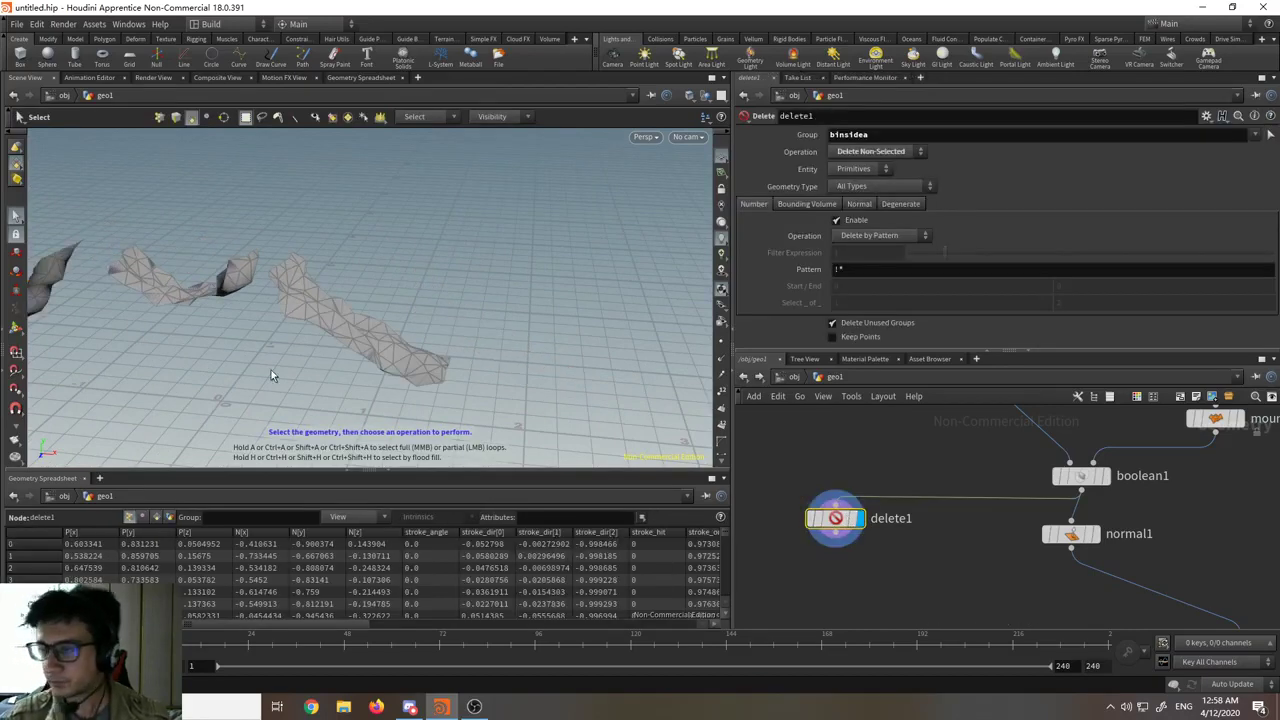
pyautogui.keyDown('alt'); pyautogui.moveTo(271, 370); pyautogui.dragTo(529, 374); pyautogui.keyUp('alt')
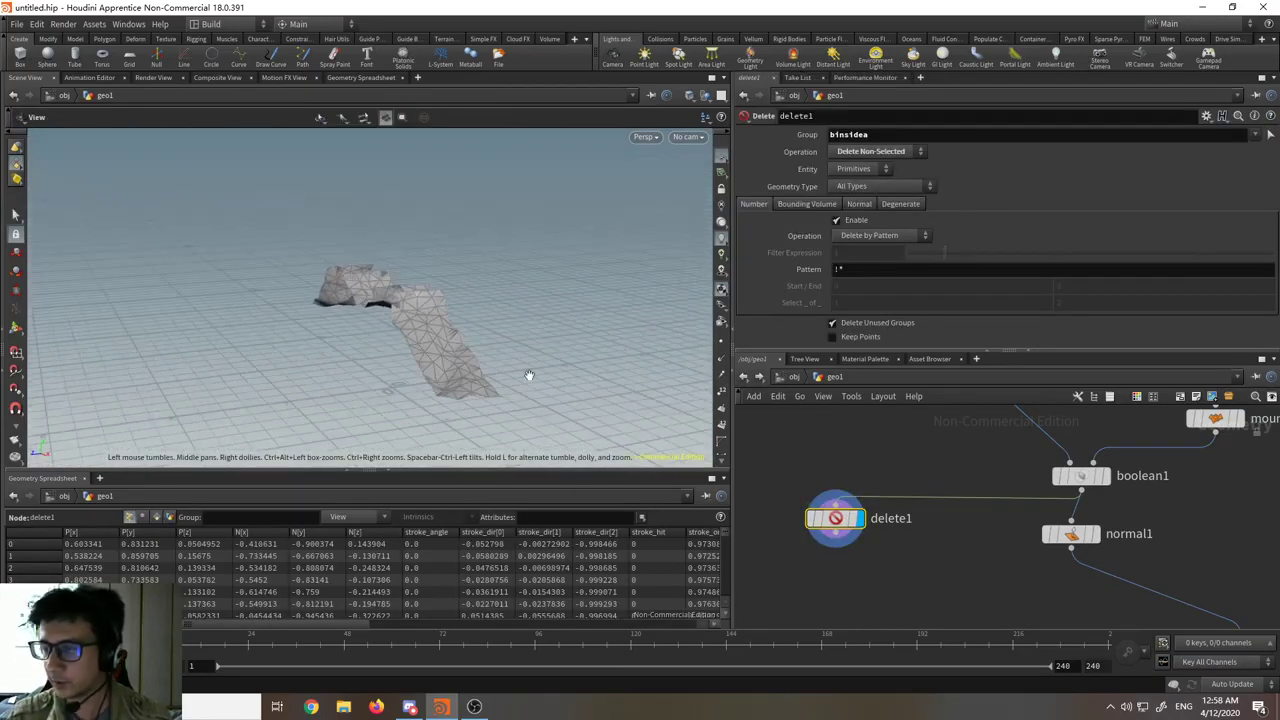
# - Add a Labs Auto UV node below delete1, feed it from delete1's output, and display its result
pyautogui.moveTo(838, 517)
pyautogui.mouseDown()
pyautogui.moveTo(780, 470)
pyautogui.moveTo(825, 514)
pyautogui.mouseUp()
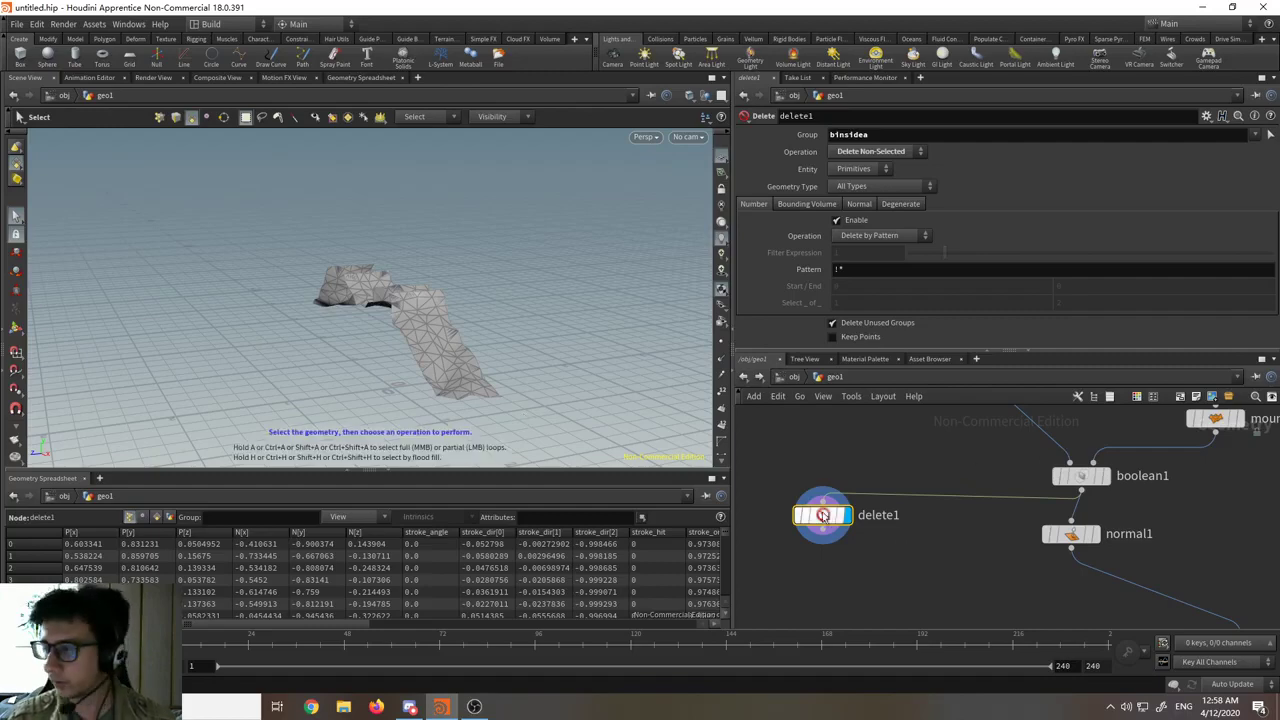
pyautogui.moveTo(820, 580); pyautogui.dragTo(875, 536, button='middle')
pyautogui.press('Tab')
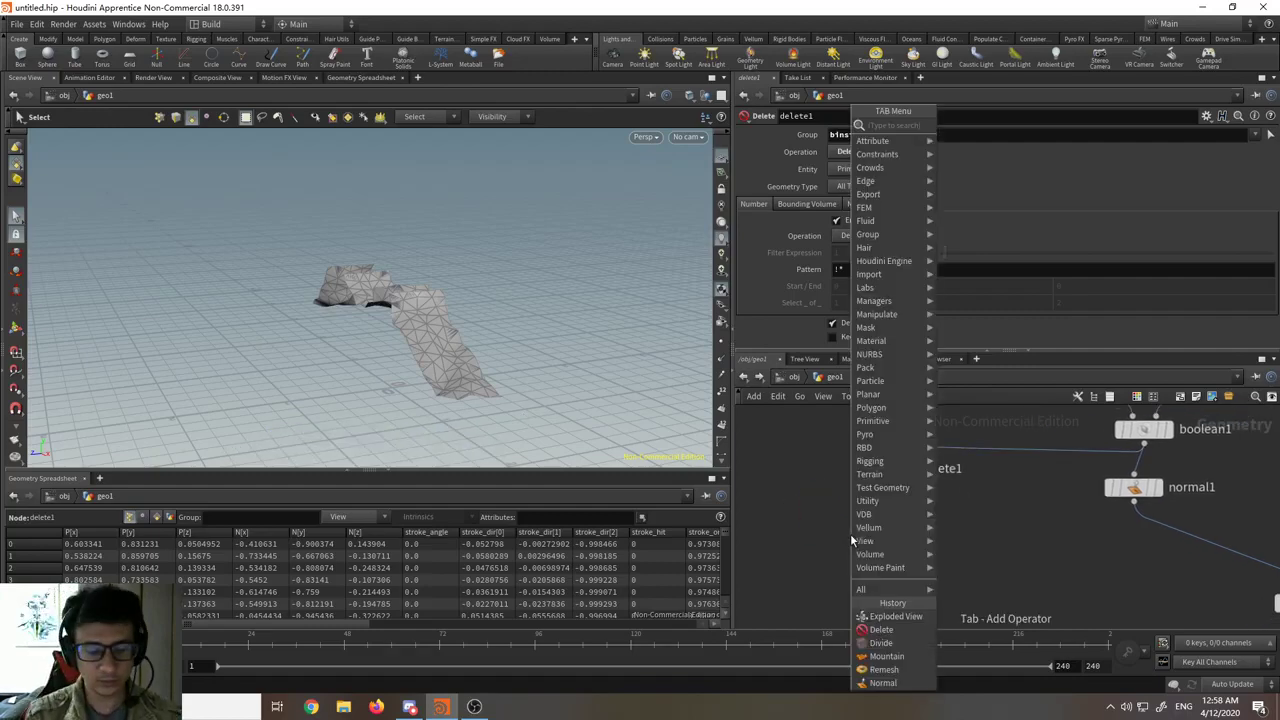
pyautogui.press('Return')
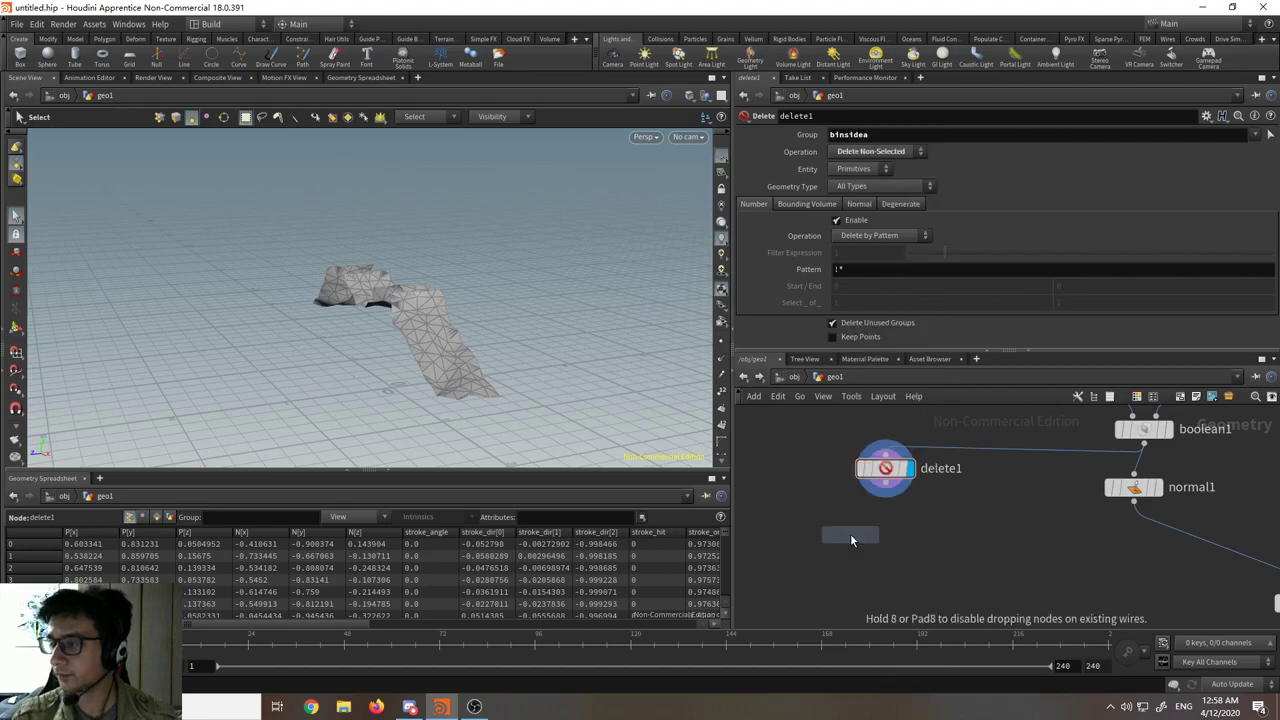
pyautogui.click(833, 545)
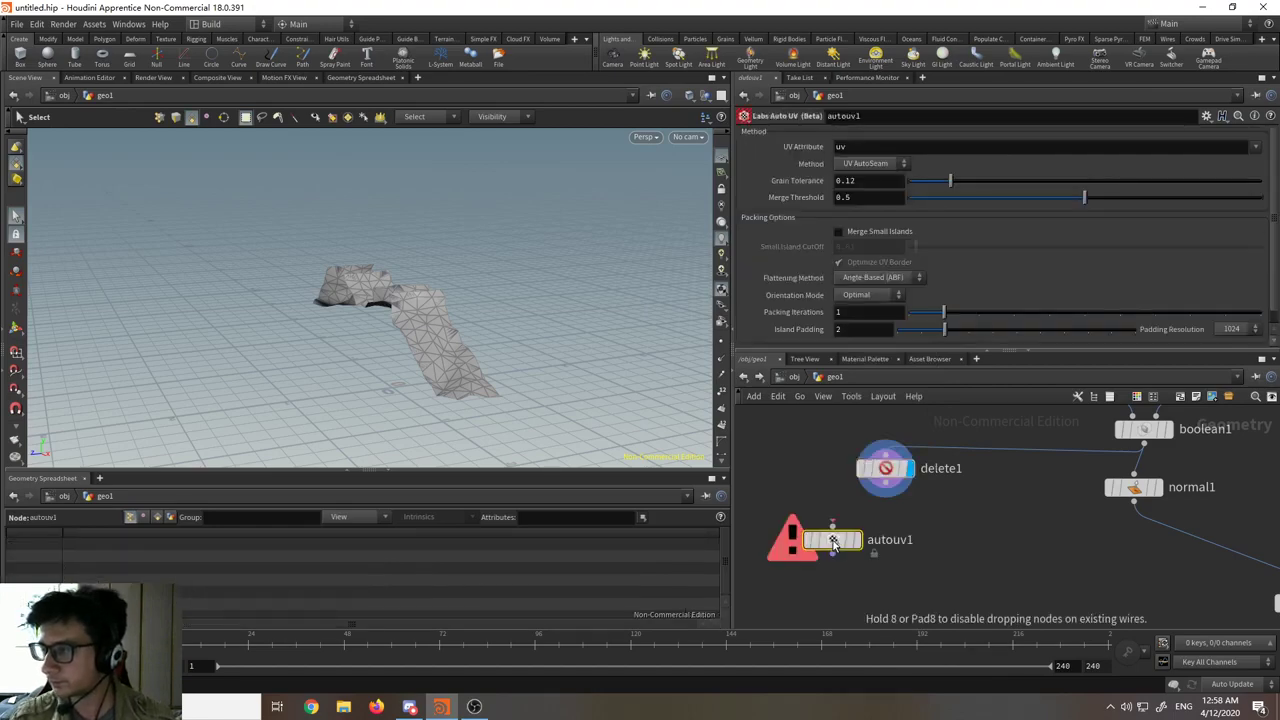
pyautogui.moveTo(833, 523); pyautogui.dragTo(885, 502)
pyautogui.click(884, 506)
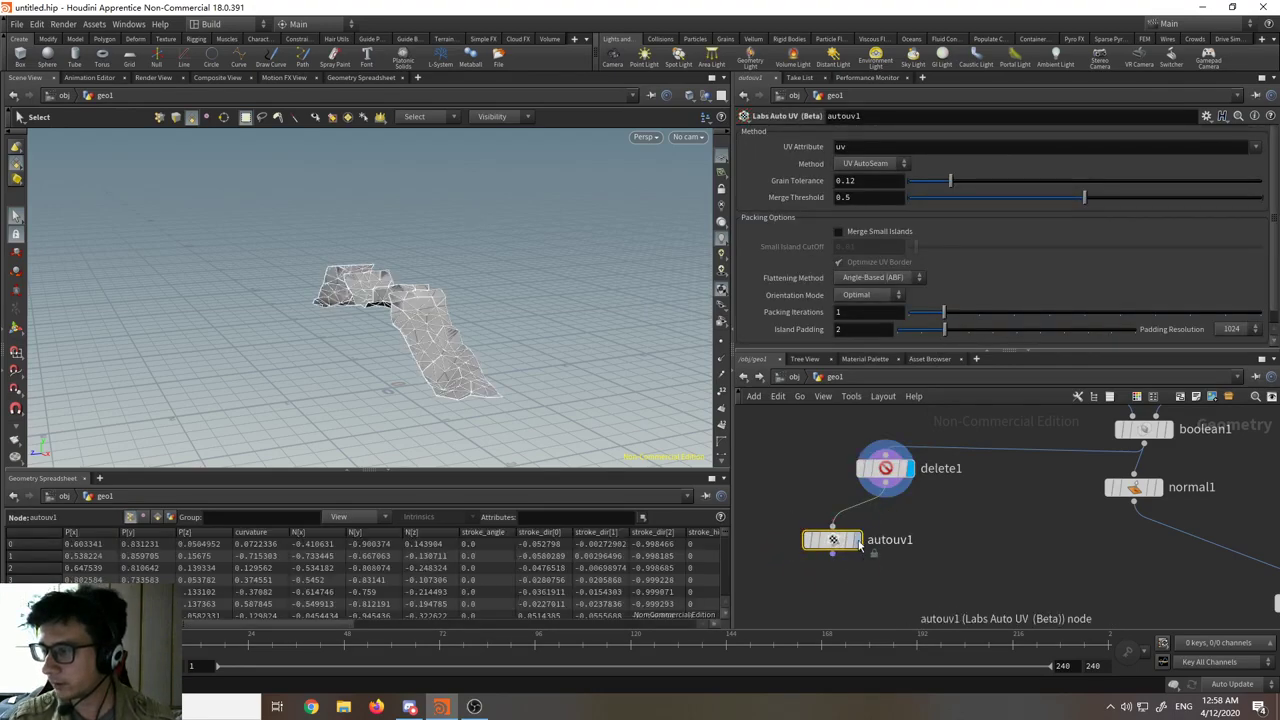
# - Switch the viewport to the UV view to inspect autouv1's UV layout
pyautogui.hotkey('space', '2')
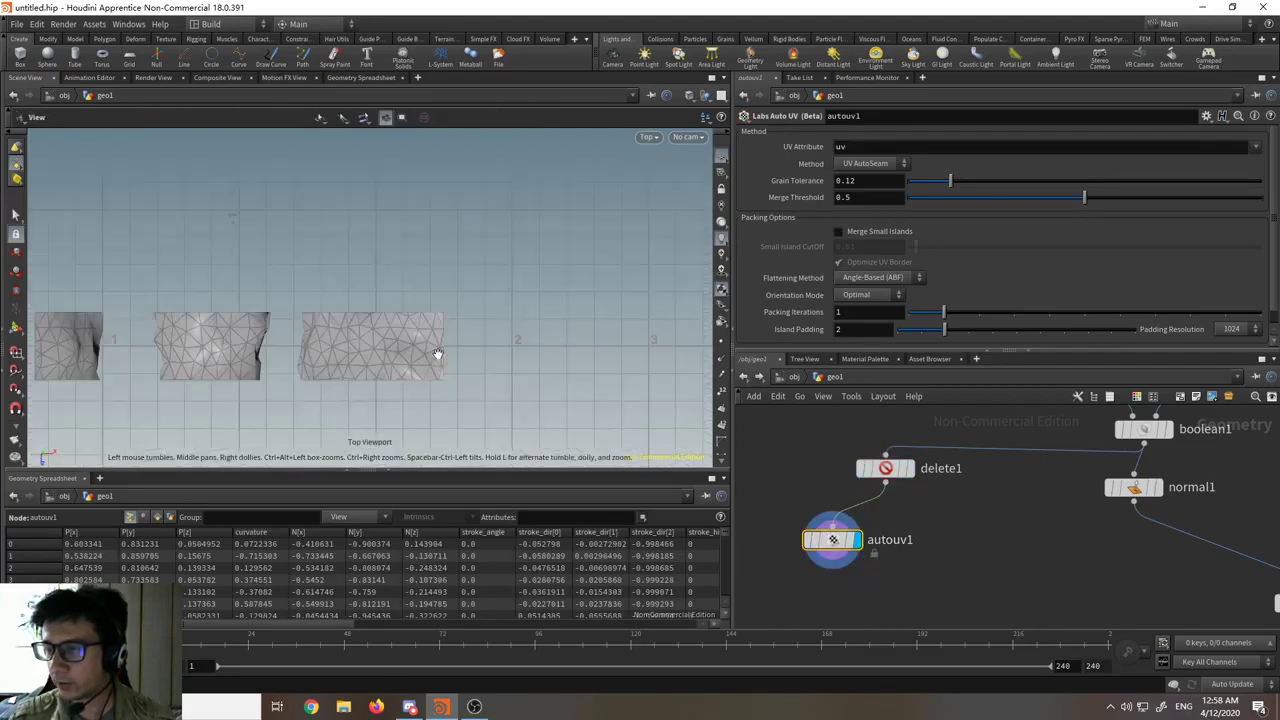
pyautogui.hotkey('space', '3')
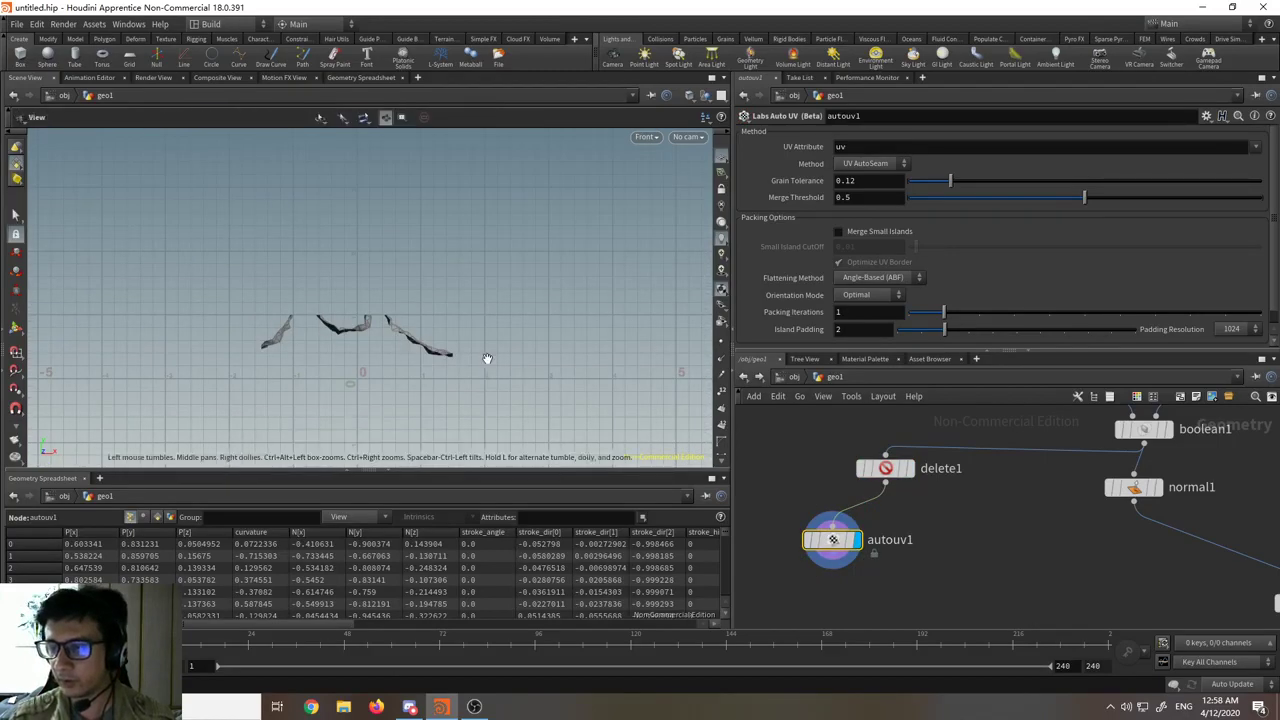
pyautogui.hotkey('space', '5')
pyautogui.press('s')
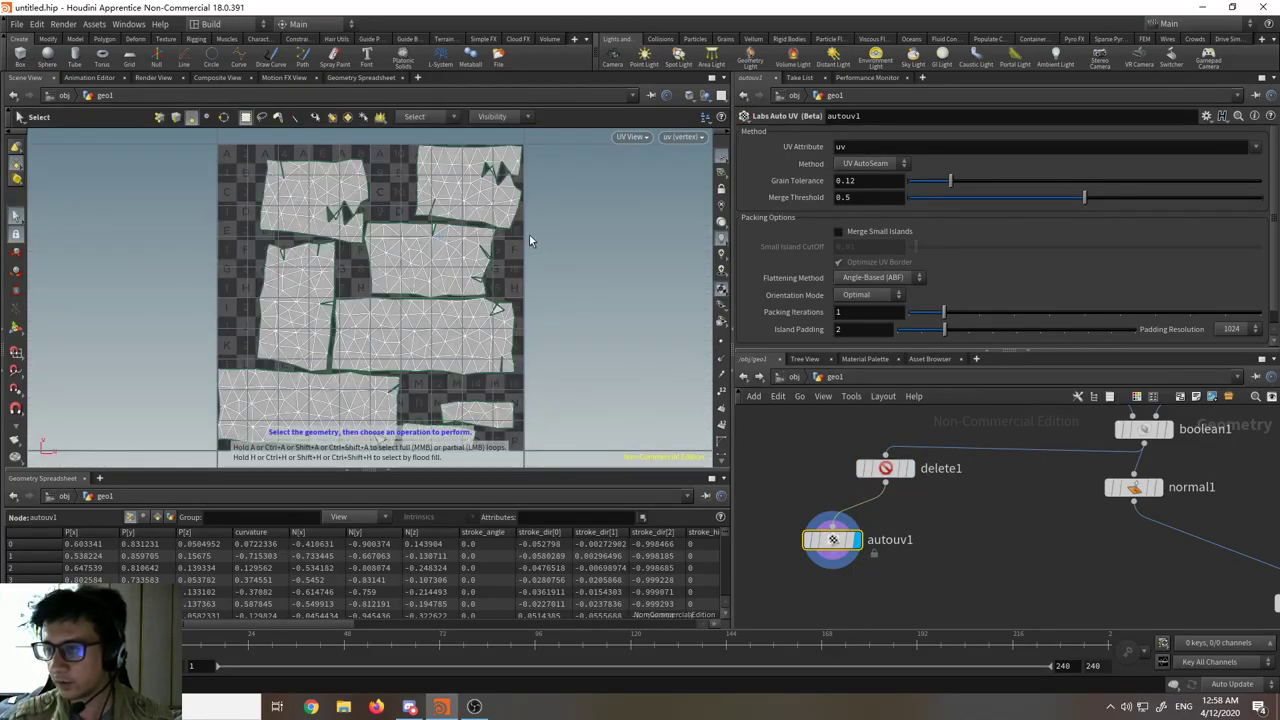
# - Set autouv1's method to UV Unwrap and enable Merge Small Islands
pyautogui.click(866, 164)
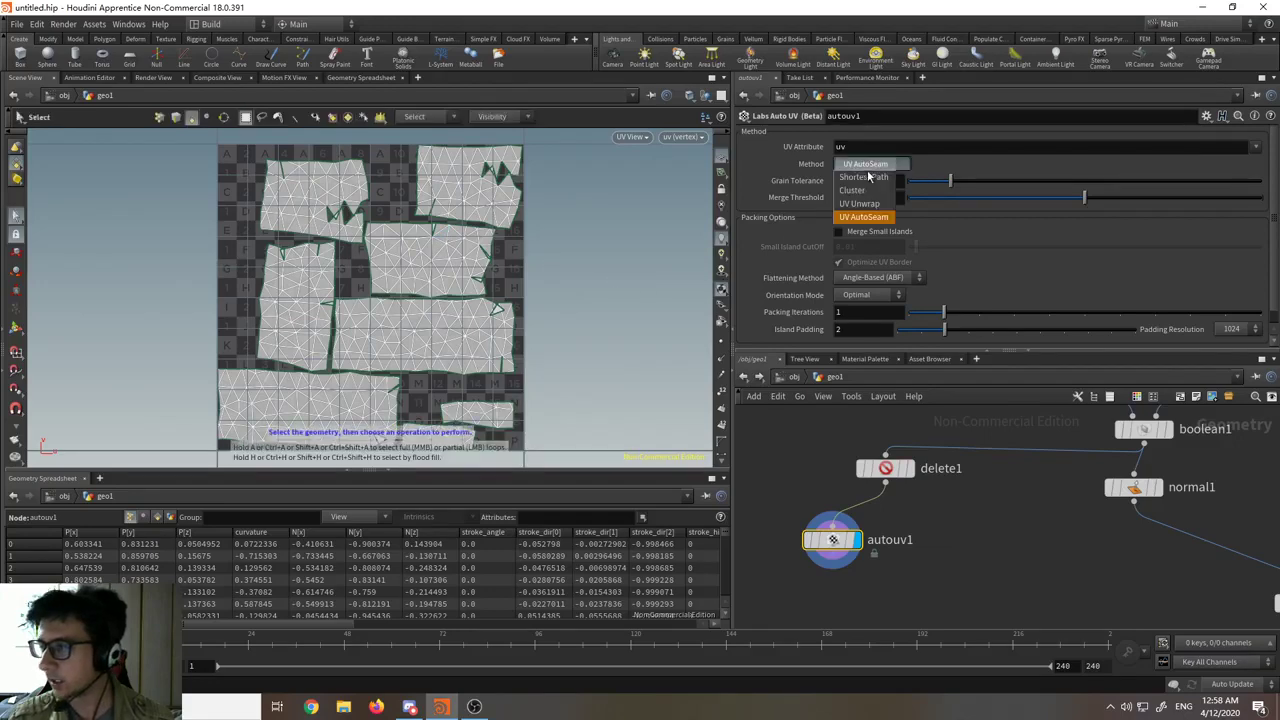
pyautogui.click(866, 203)
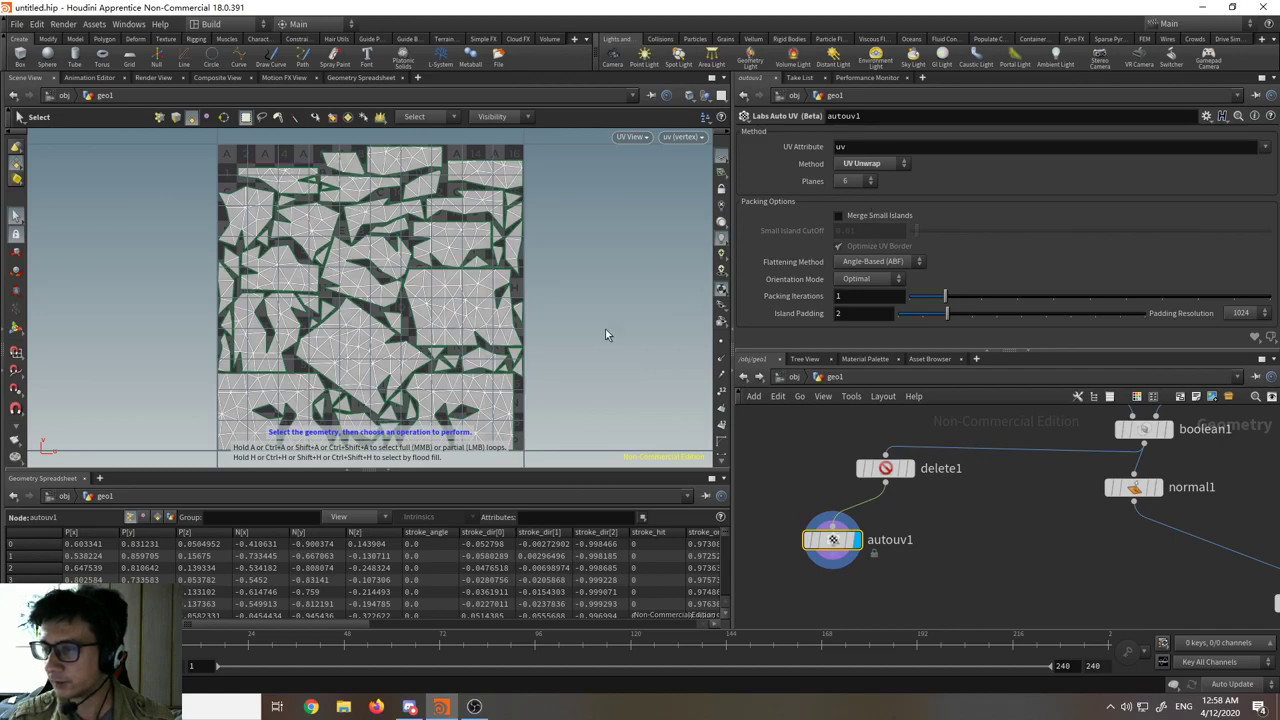
pyautogui.click(845, 221)
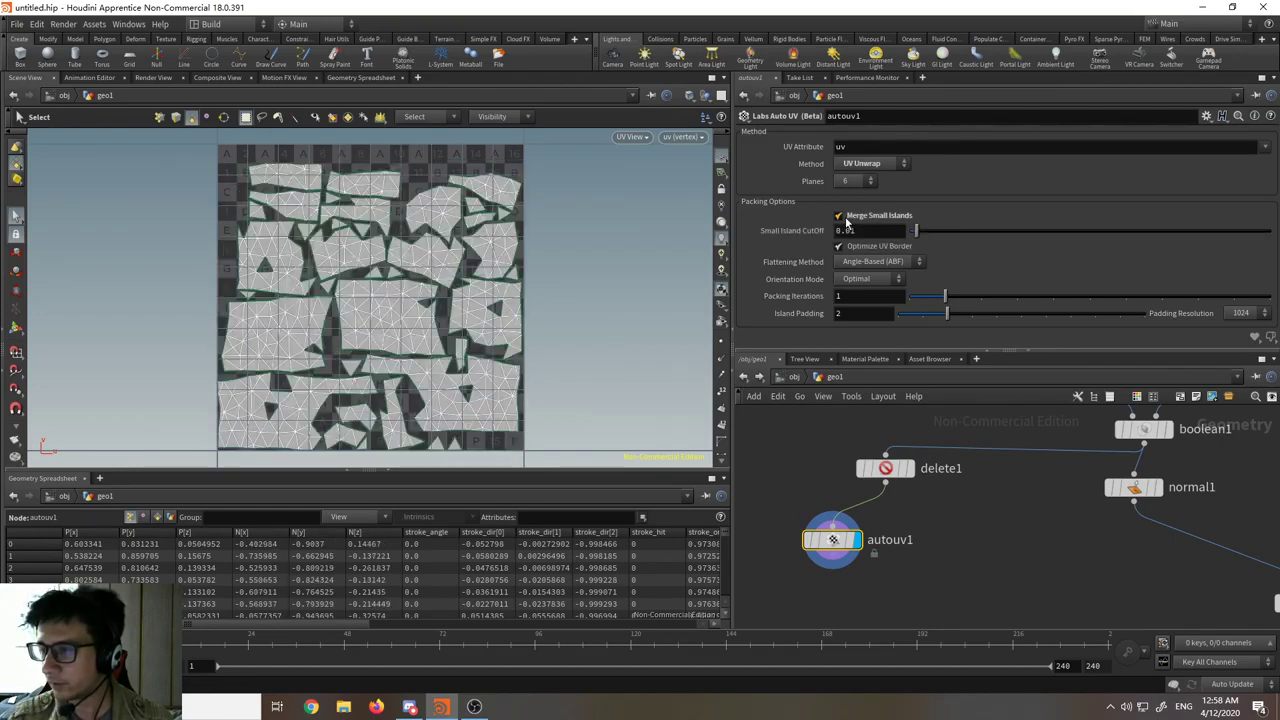
pyautogui.keyDown('alt'); pyautogui.moveTo(405, 309); pyautogui.dragTo(385, 277, button='middle'); pyautogui.keyUp('alt')
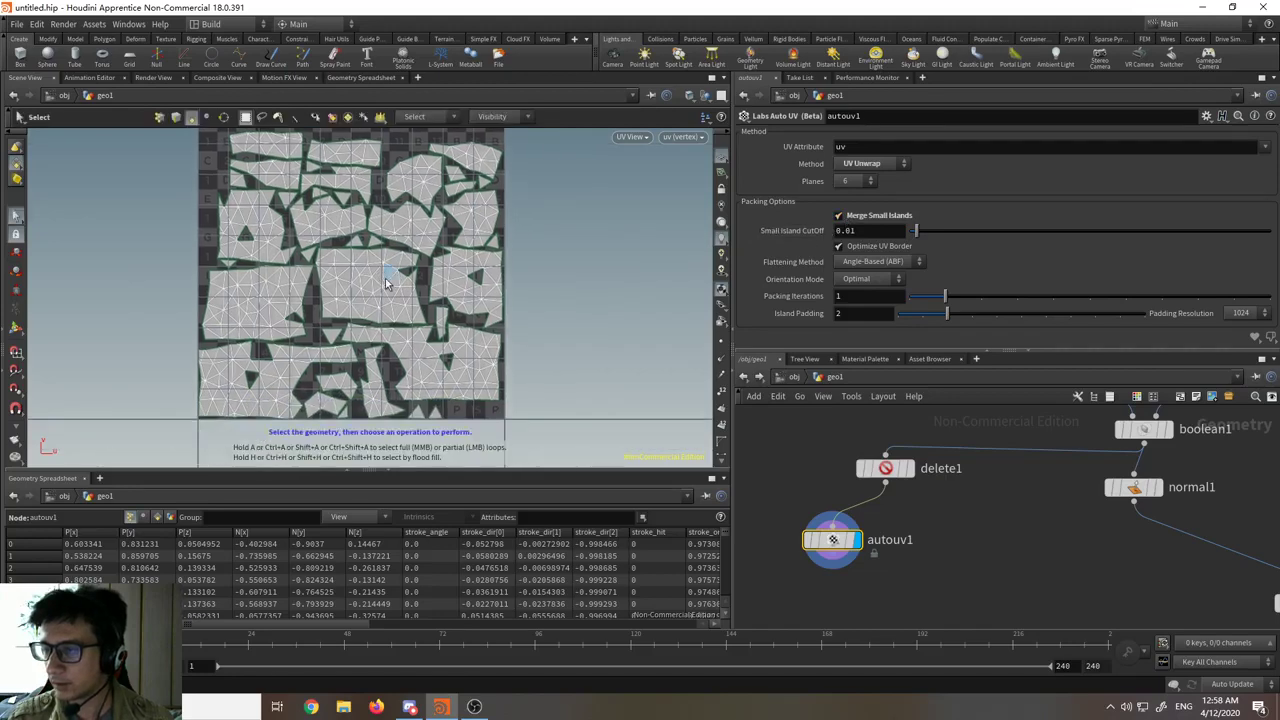
# - Return the viewport to the perspective view and shift autouv1 slightly away from delete1 in the network
pyautogui.hotkey('space', '1')
pyautogui.keyDown('alt'); pyautogui.moveTo(386, 280); pyautogui.dragTo(520, 310); pyautogui.keyUp('alt')
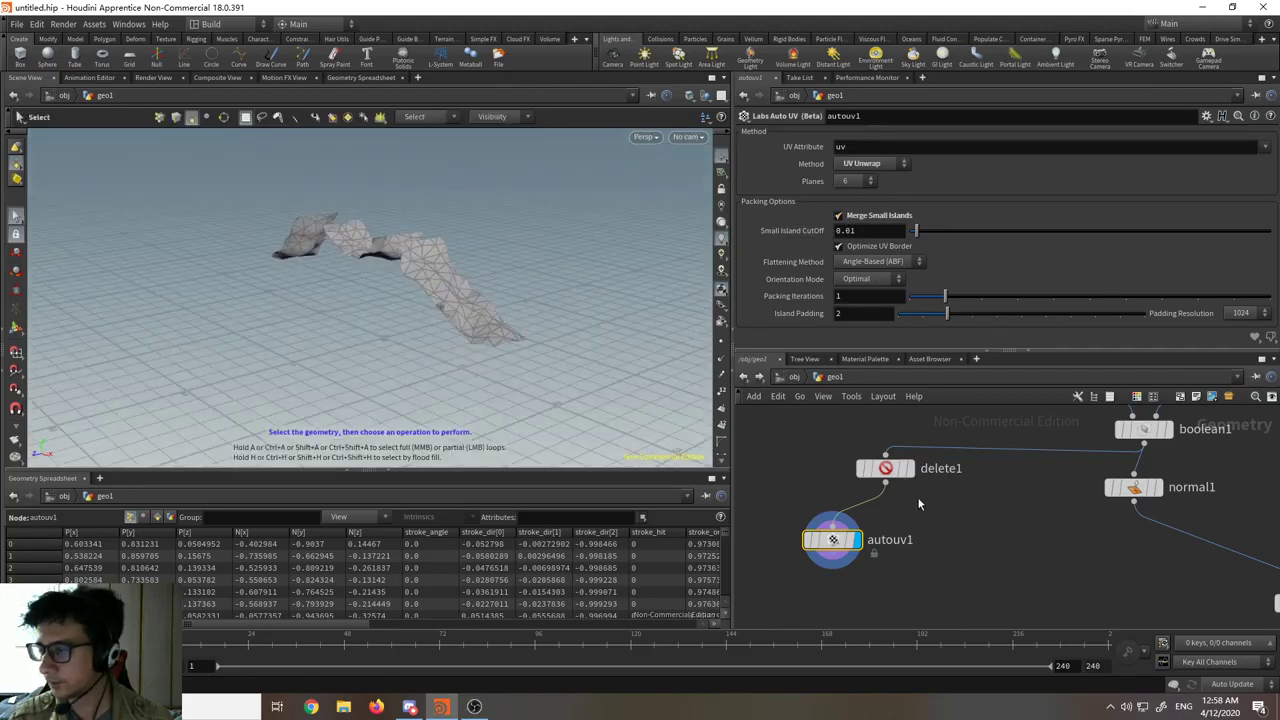
pyautogui.moveTo(834, 537); pyautogui.dragTo(818, 527)
pyautogui.moveTo(902, 528); pyautogui.dragTo(971, 506, button='middle')
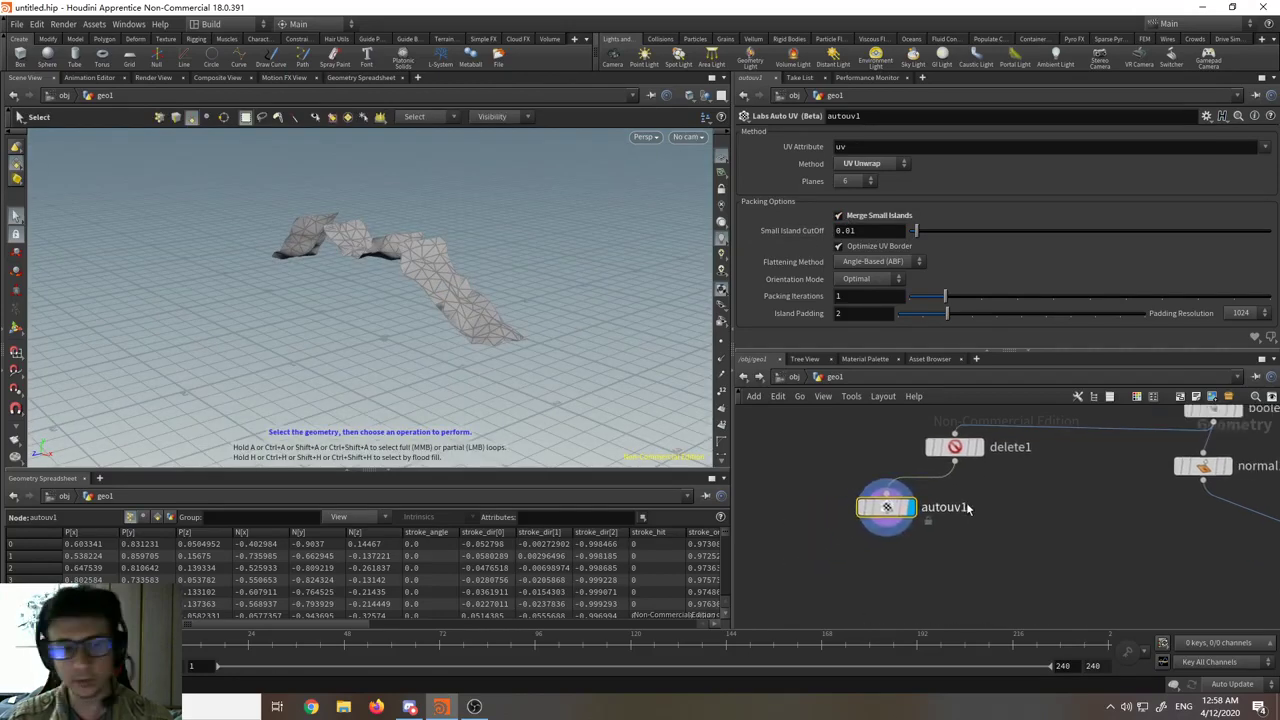
pyautogui.scroll(3, 900, 559)
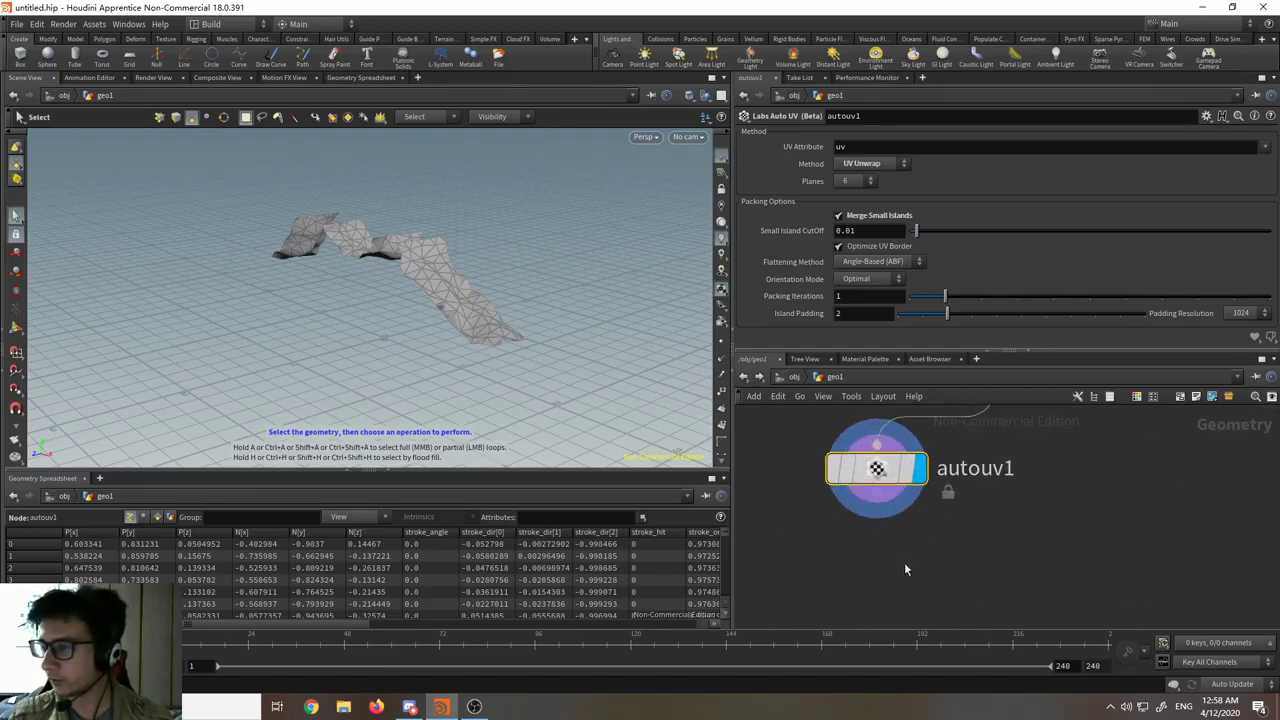
# - Add a Labs UV Visualize node below autouv1, feed it from autouv1's output, and display its result
pyautogui.press('Tab')
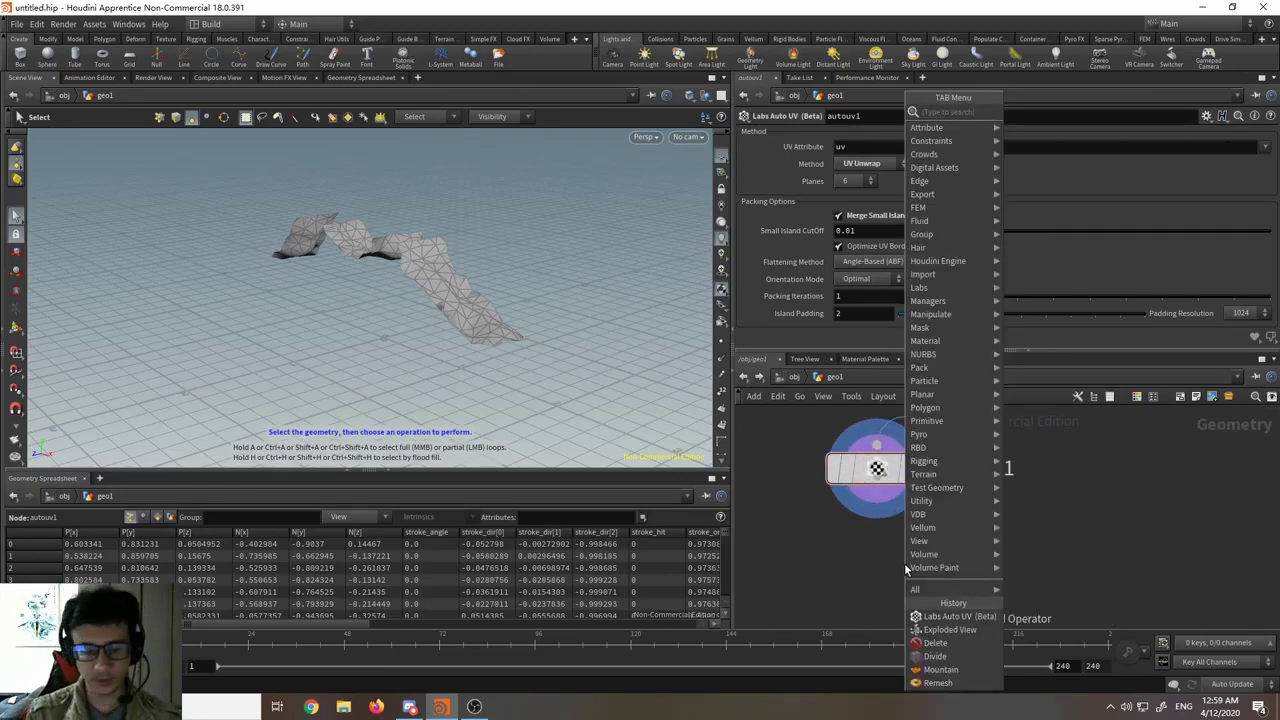
pyautogui.write('uv vi')
pyautogui.press('Return')
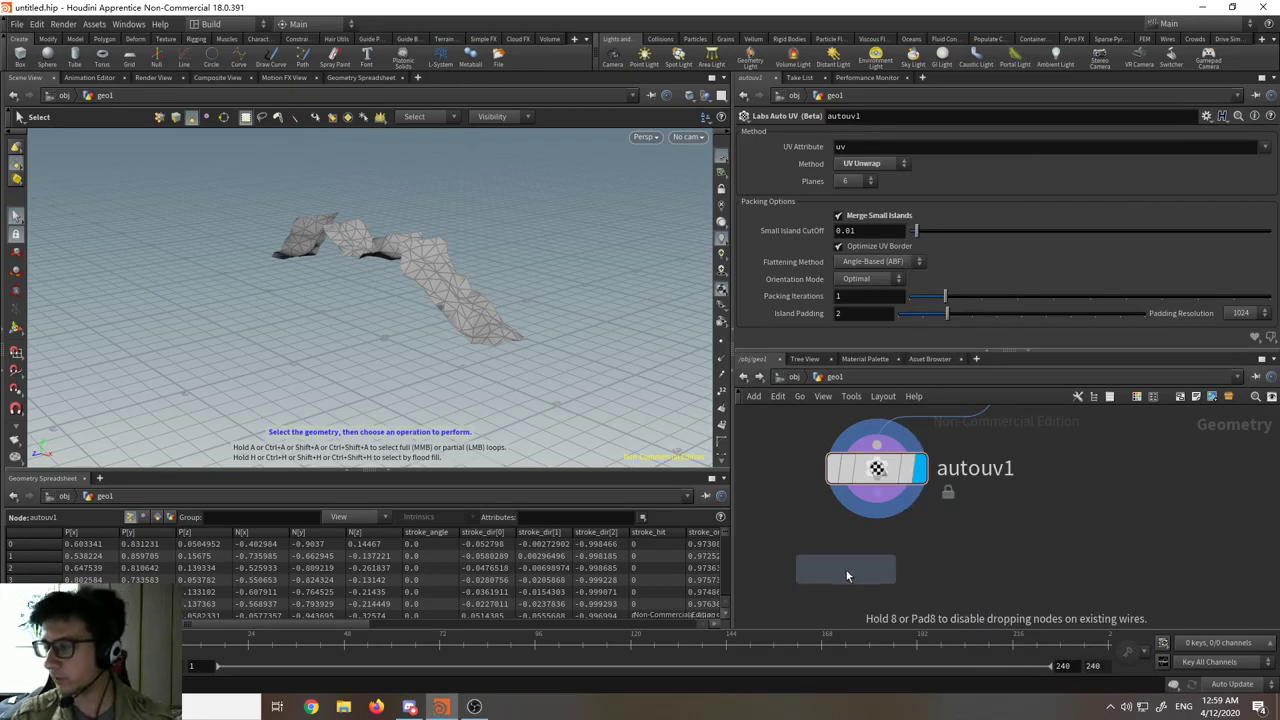
pyautogui.click(871, 576)
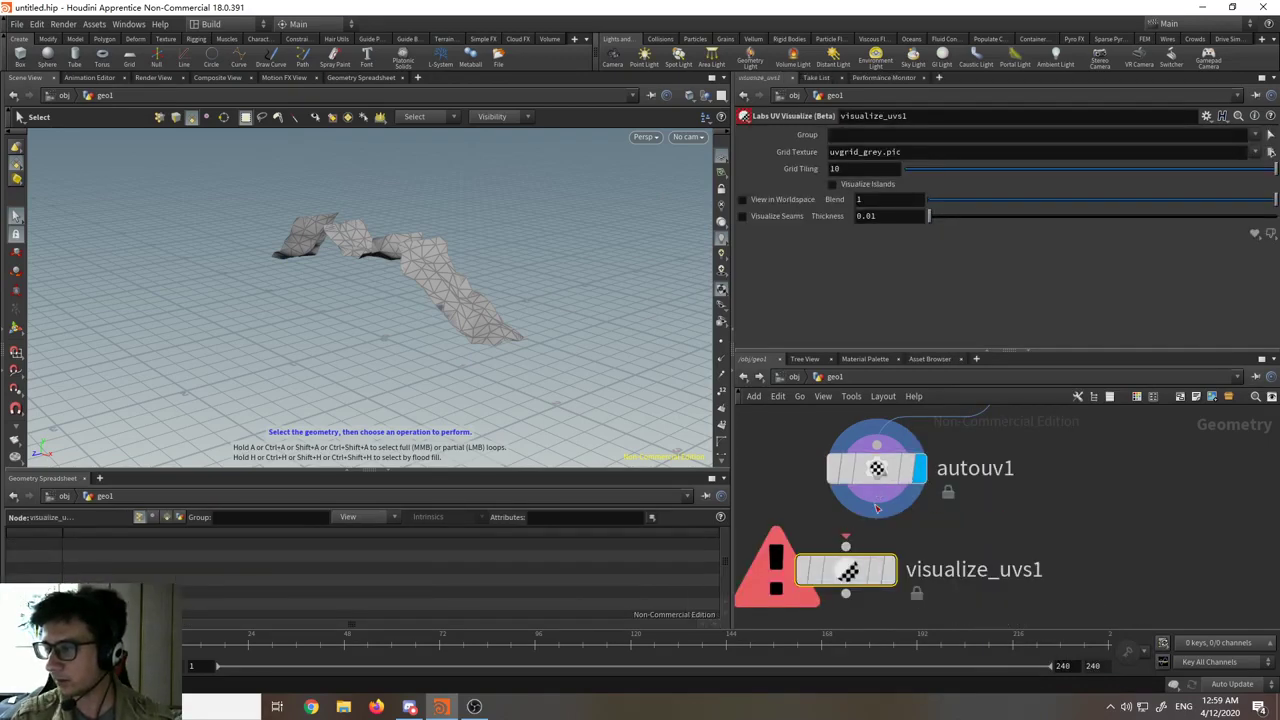
pyautogui.click(866, 548)
pyautogui.click(877, 490)
pyautogui.click(911, 570)
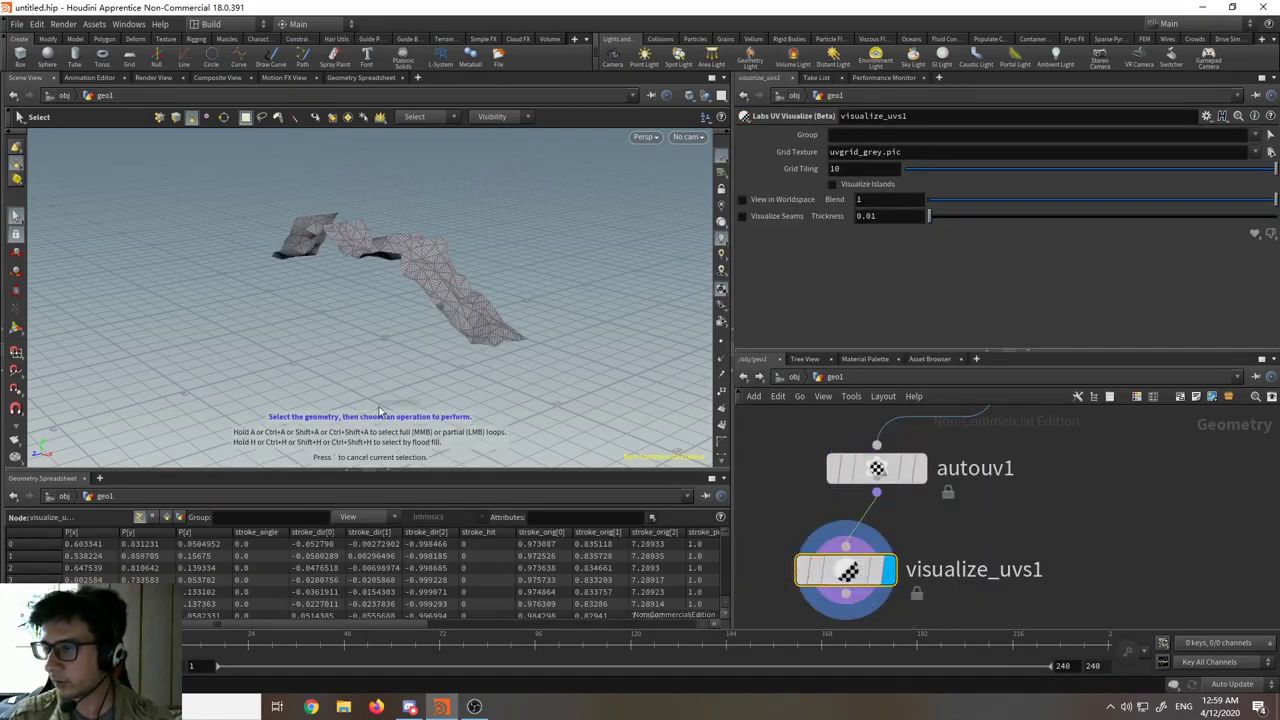
# - Set visualize_uvs1's Grid Tiling to 1 and look over the checker pattern on the cut surface
pyautogui.keyDown('alt'); pyautogui.moveTo(437, 325); pyautogui.dragTo(383, 349); pyautogui.keyUp('alt')
pyautogui.keyDown('alt'); pyautogui.moveTo(383, 349); pyautogui.dragTo(471, 186, button='right'); pyautogui.keyUp('alt')
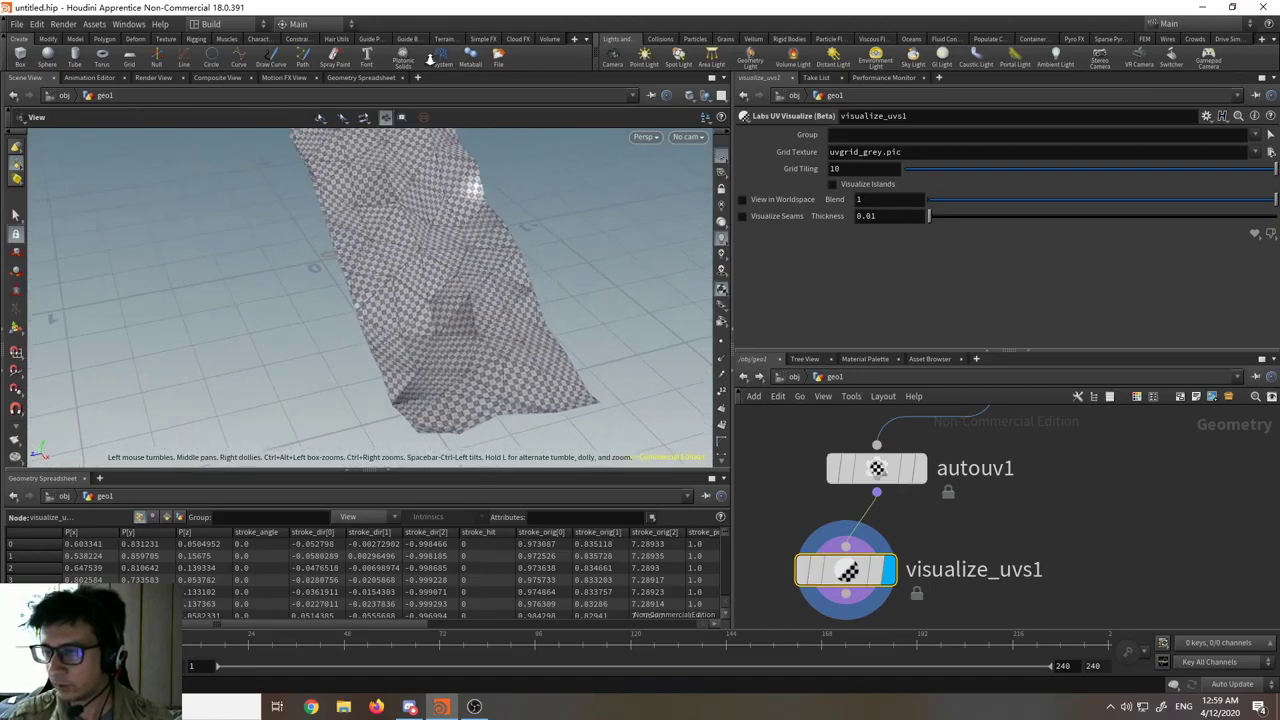
pyautogui.keyDown('alt'); pyautogui.moveTo(471, 186); pyautogui.dragTo(489, 155); pyautogui.keyUp('alt')
pyautogui.moveTo(856, 169); pyautogui.dragTo(745, 170)
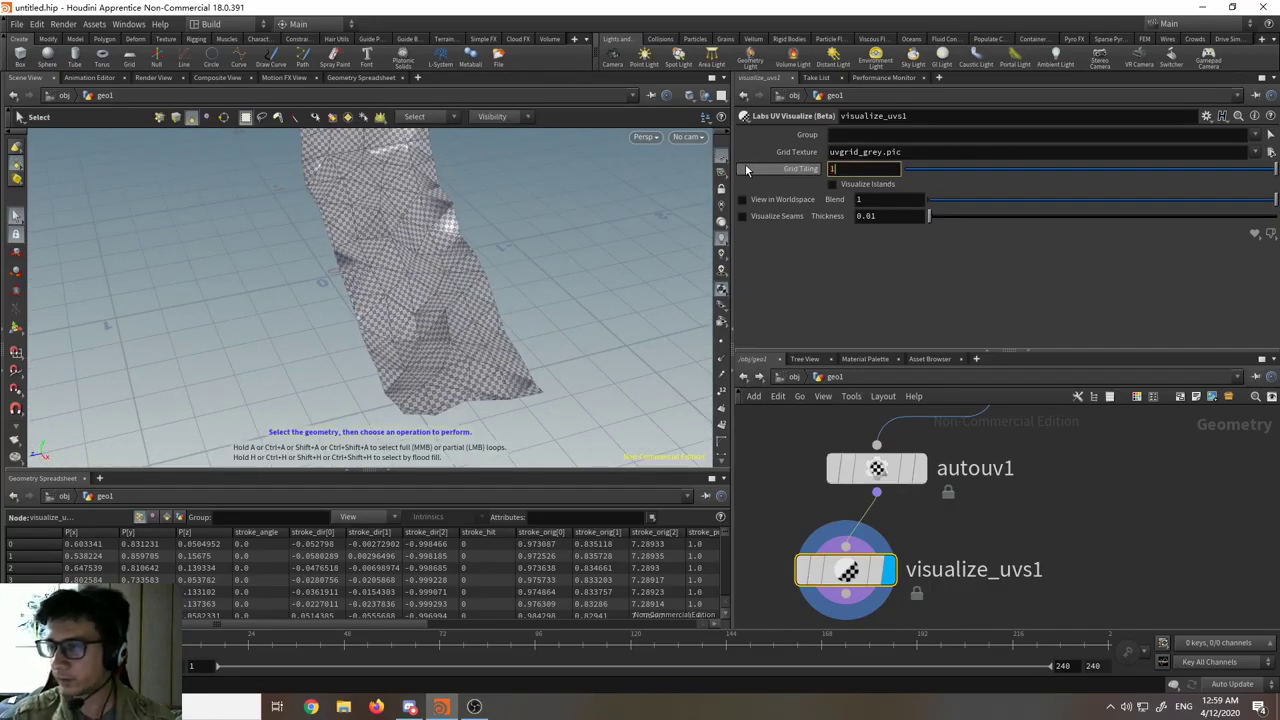
pyautogui.write('1')
pyautogui.press('Return')
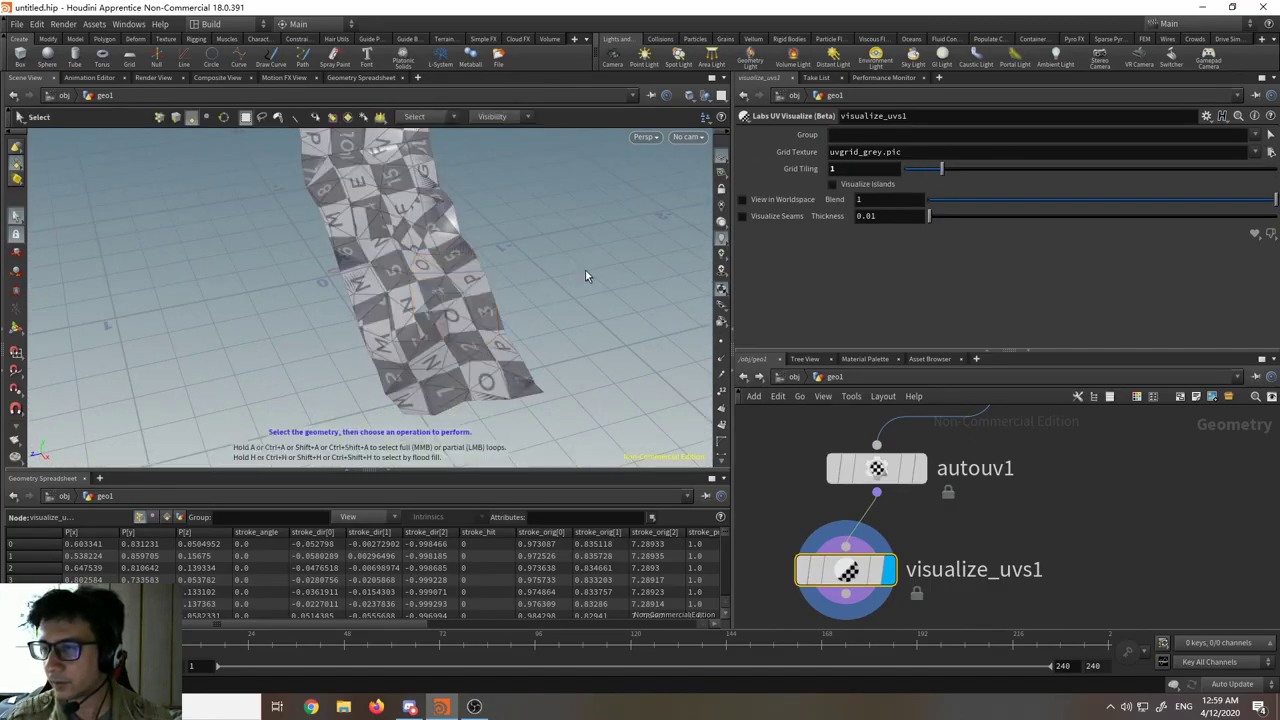
pyautogui.keyDown('alt'); pyautogui.moveTo(586, 276); pyautogui.dragTo(532, 324, button='right'); pyautogui.keyUp('alt')
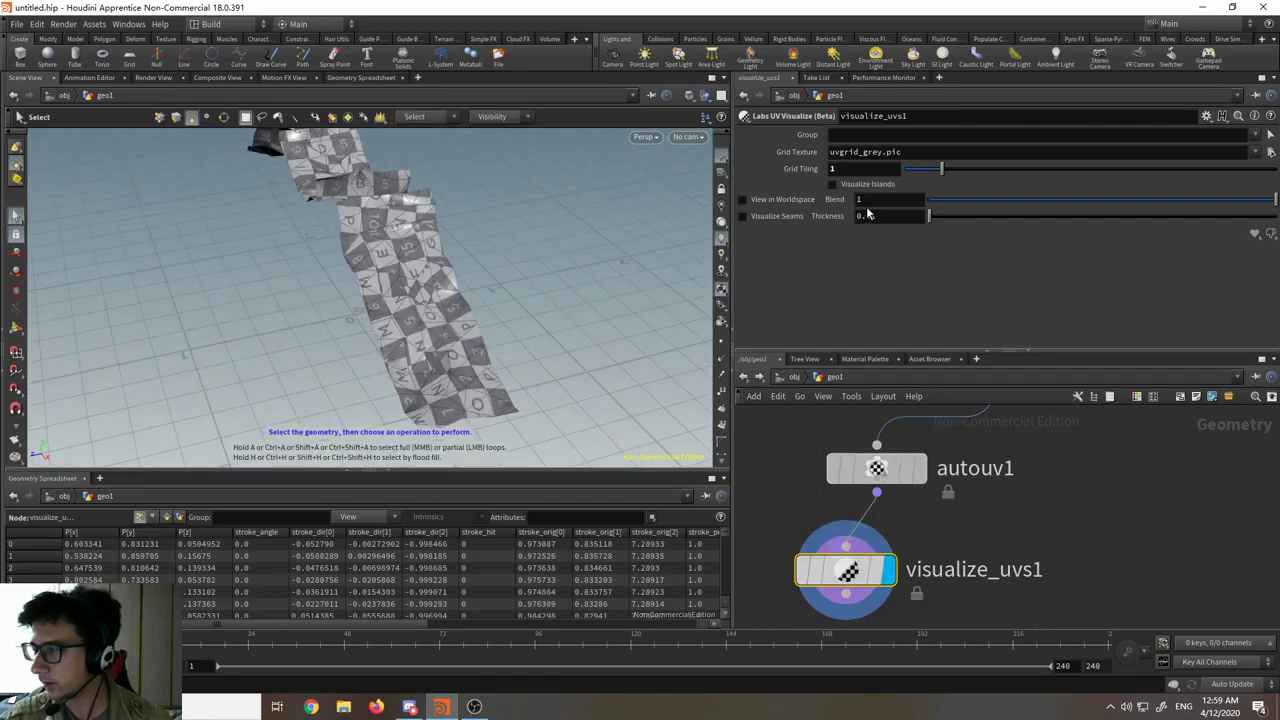
# - Insert a UV Unwrap node between delete1 and autouv1
pyautogui.moveTo(1051, 445); pyautogui.dragTo(1025, 490, button='middle')
pyautogui.scroll(-2, 1025, 489)
pyautogui.click(1025, 489)
pyautogui.press('Tab')
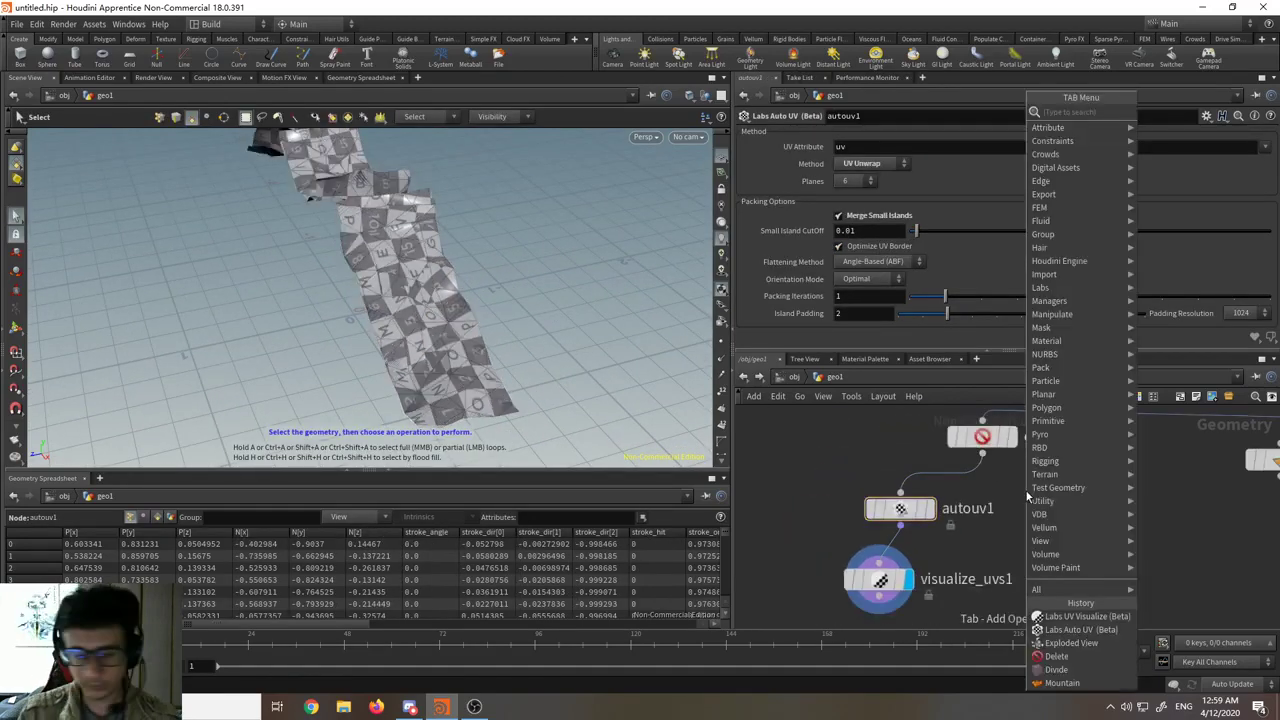
pyautogui.write('uv unw')
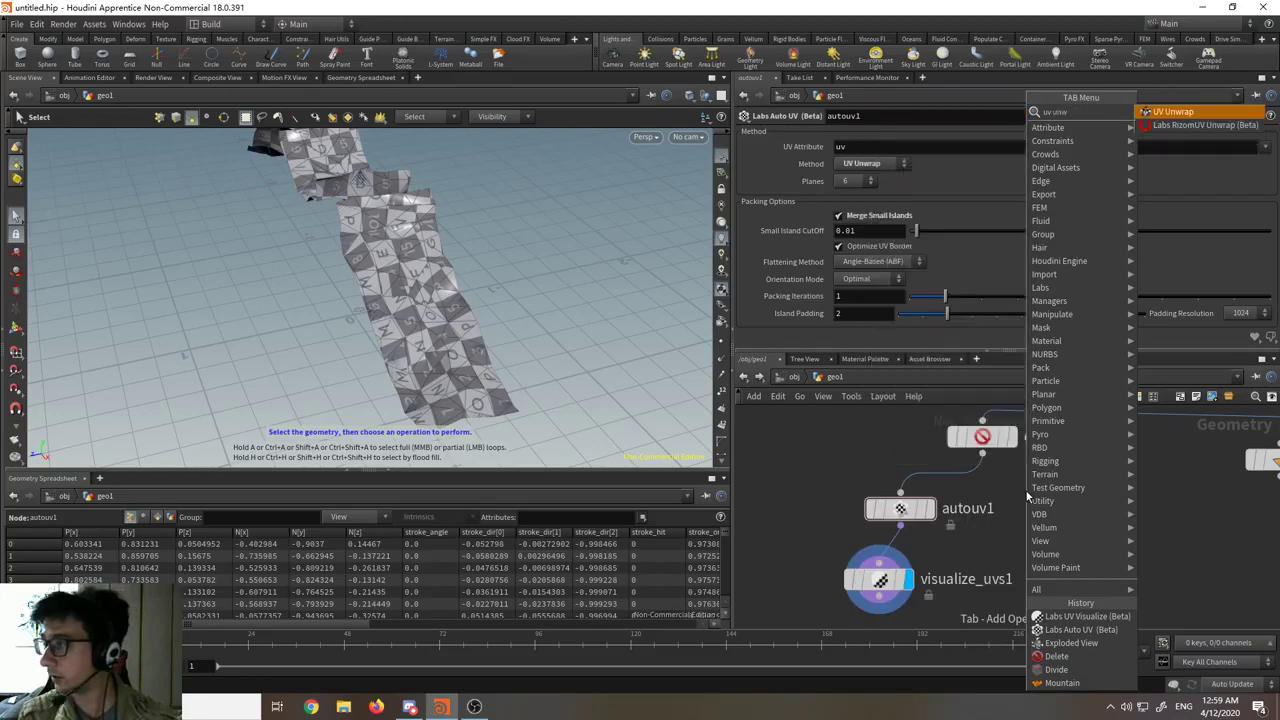
pyautogui.press('Return')
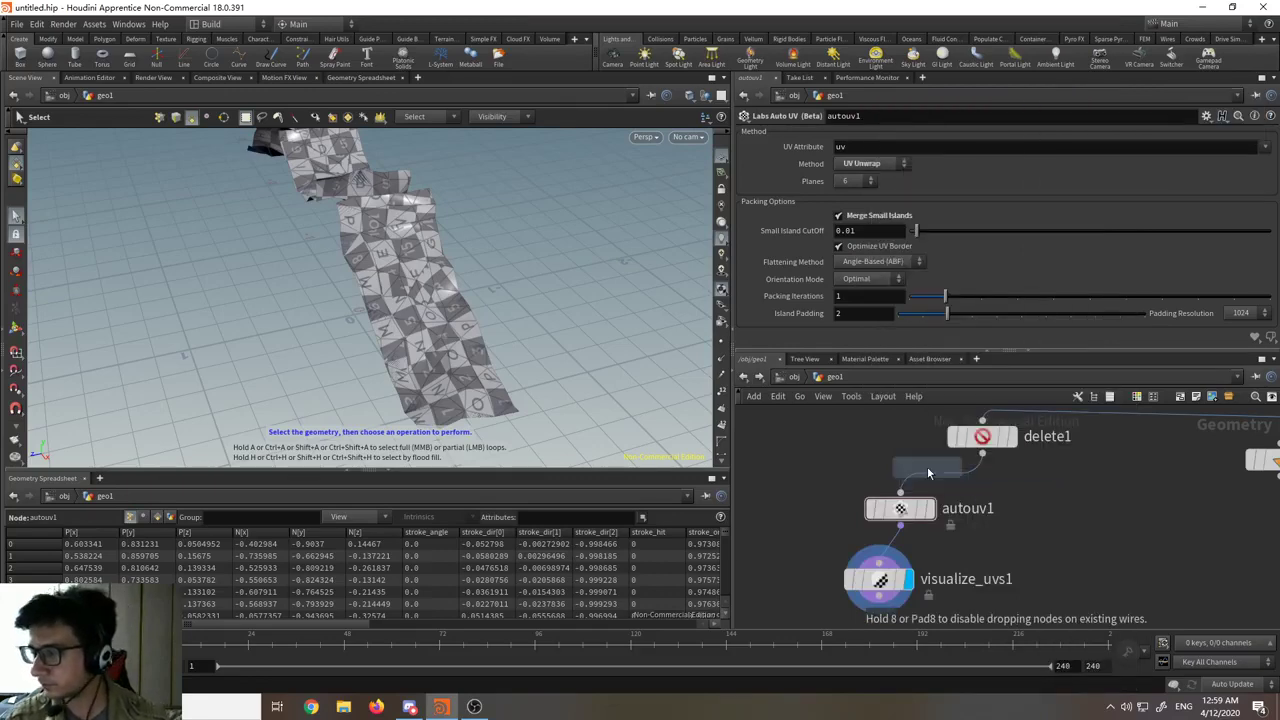
pyautogui.click(952, 481)
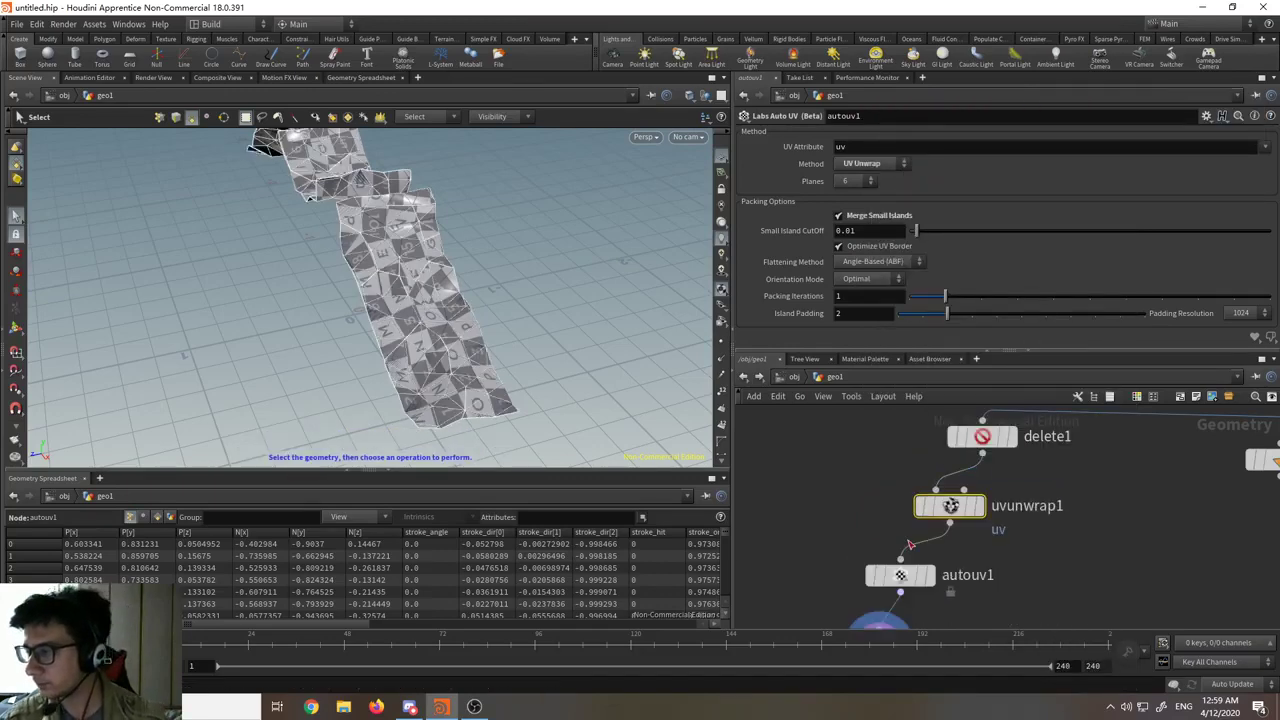
# - Bypass autouv1, display uvunwrap1, and inspect its layout in the UV view
pyautogui.click(900, 577)
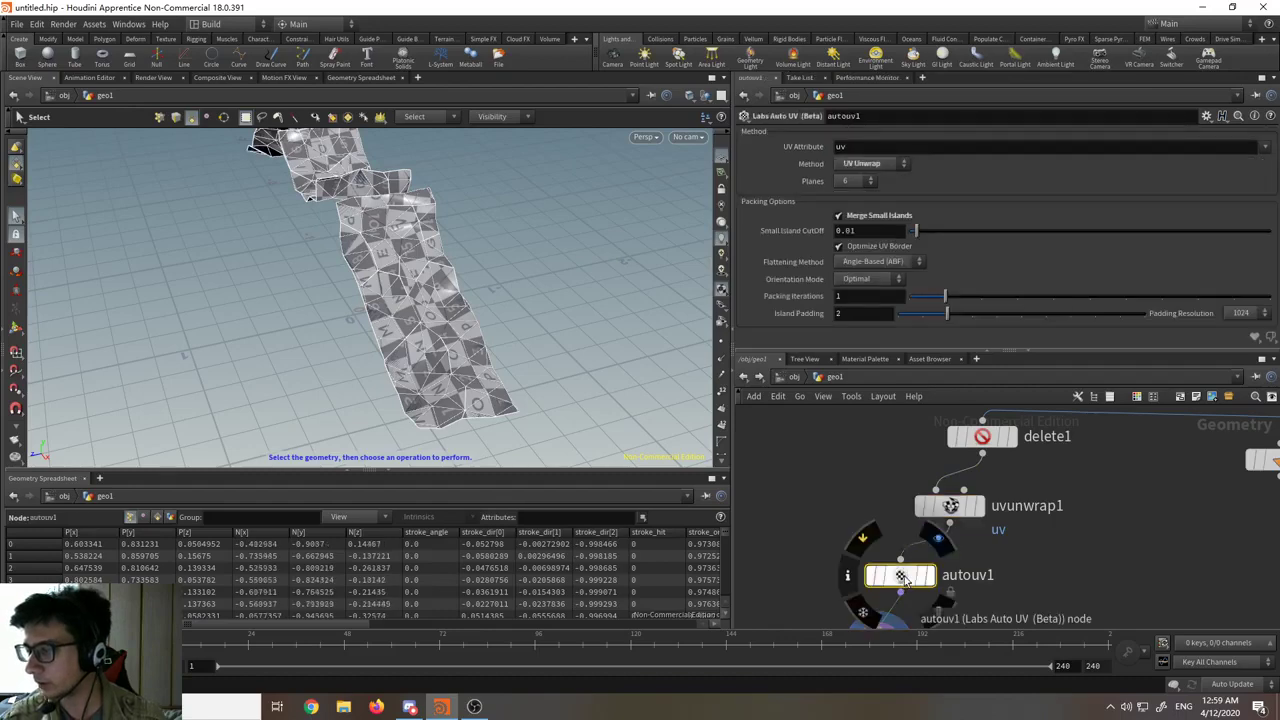
pyautogui.click(862, 538)
pyautogui.click(980, 507)
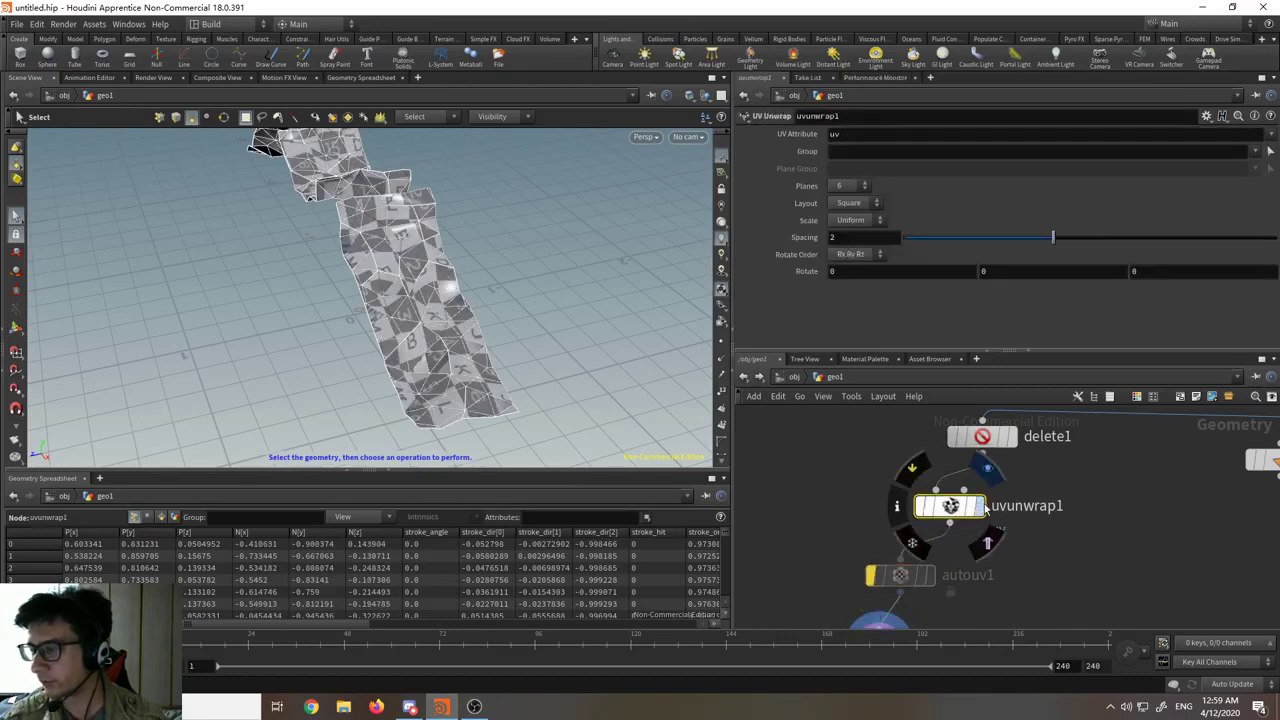
pyautogui.click(984, 506)
pyautogui.hotkey('space', '5')
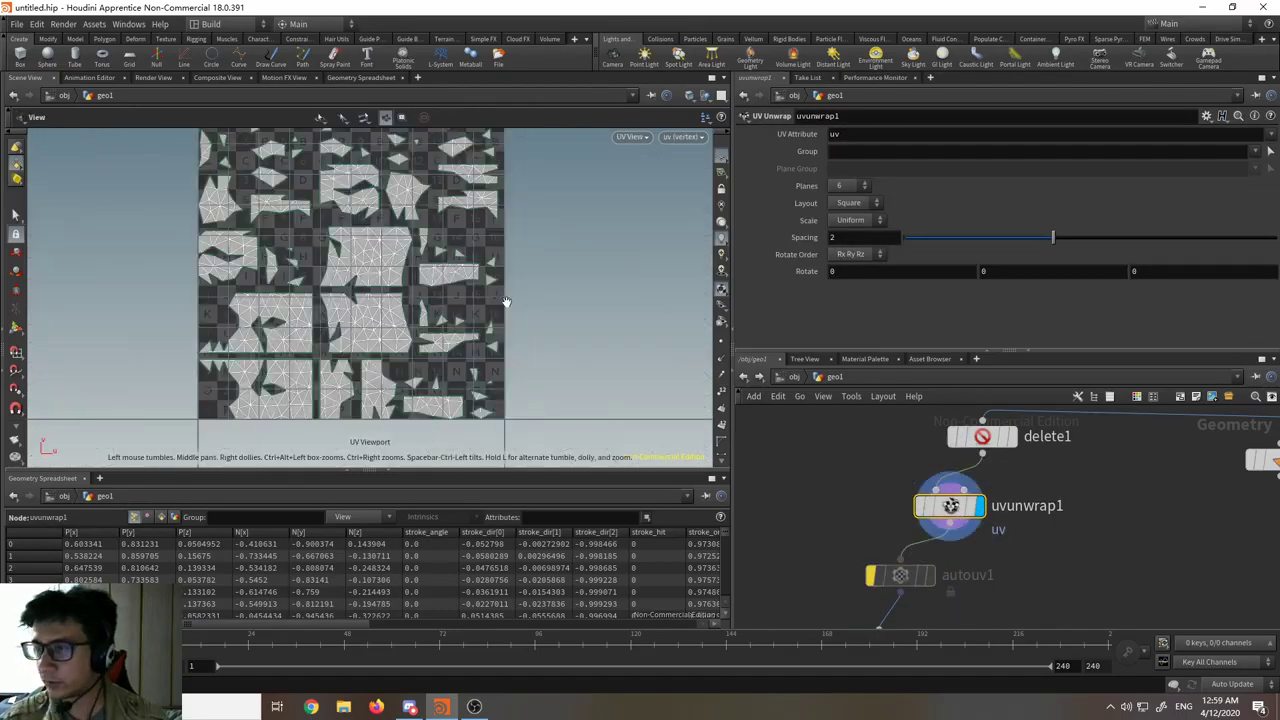
# - Return the viewport to the perspective view and examine the cut surface with uvunwrap1 displayed
pyautogui.hotkey('space', '1')
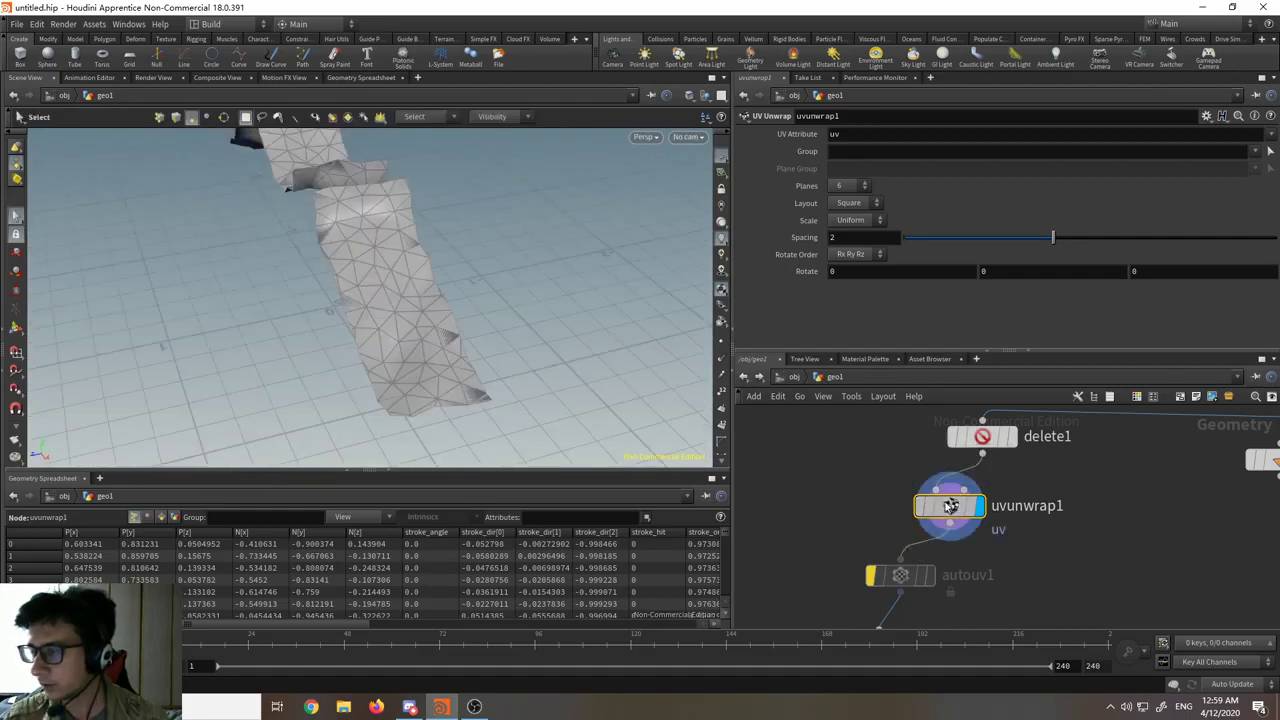
pyautogui.moveTo(1104, 528); pyautogui.dragTo(951, 531, button='middle')
pyautogui.scroll(-4, 449, 286)
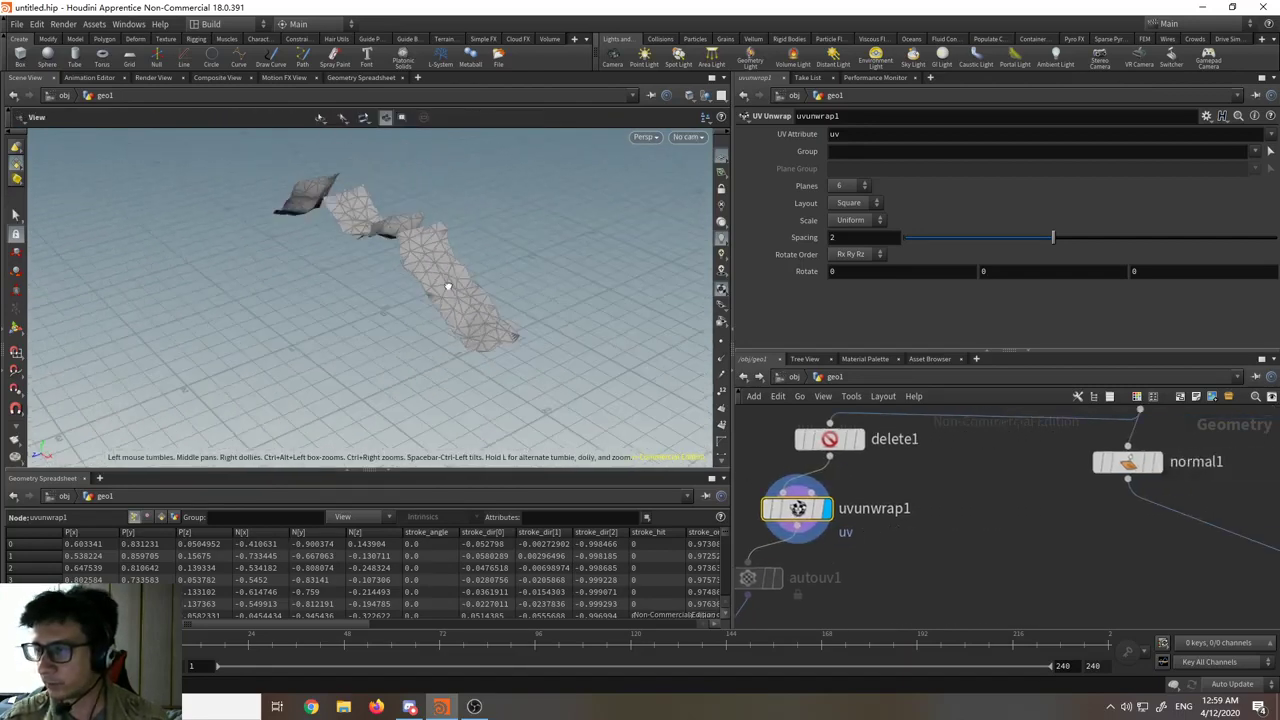
pyautogui.keyDown('alt'); pyautogui.moveTo(449, 286); pyautogui.dragTo(430, 264); pyautogui.keyUp('alt')
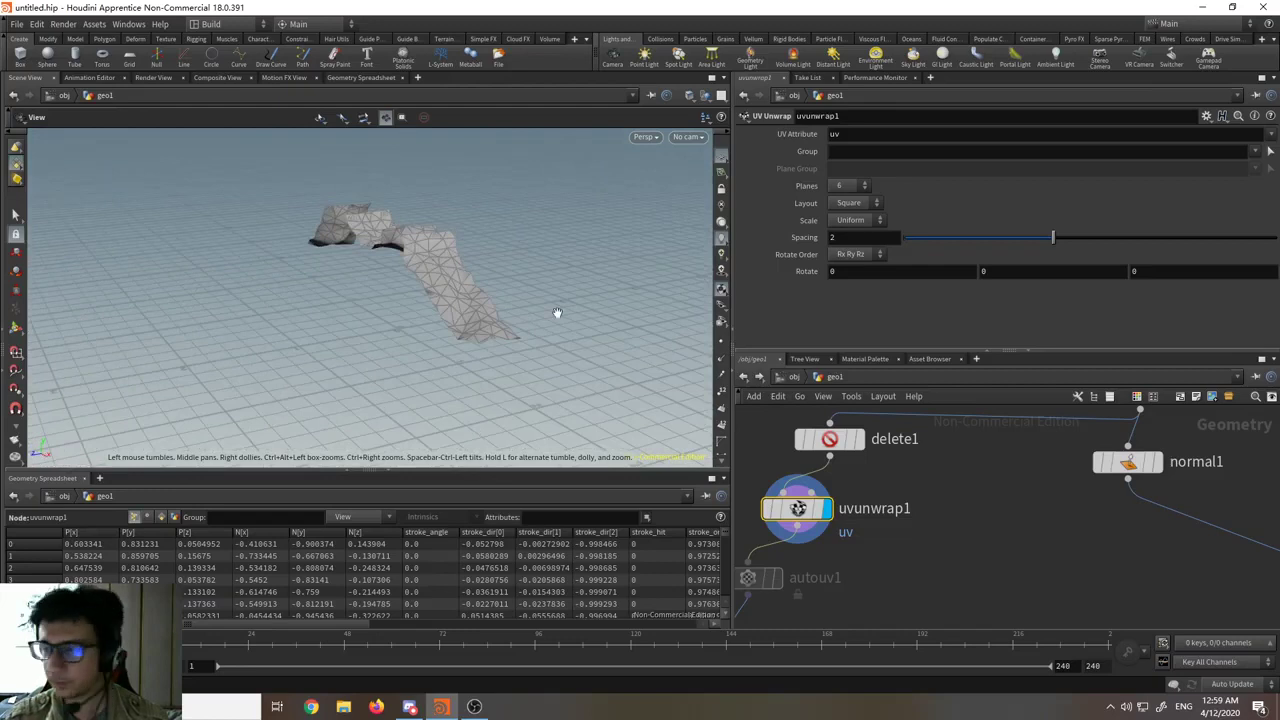
pyautogui.scroll(3, 447, 325)
pyautogui.scroll(-4, 958, 517)
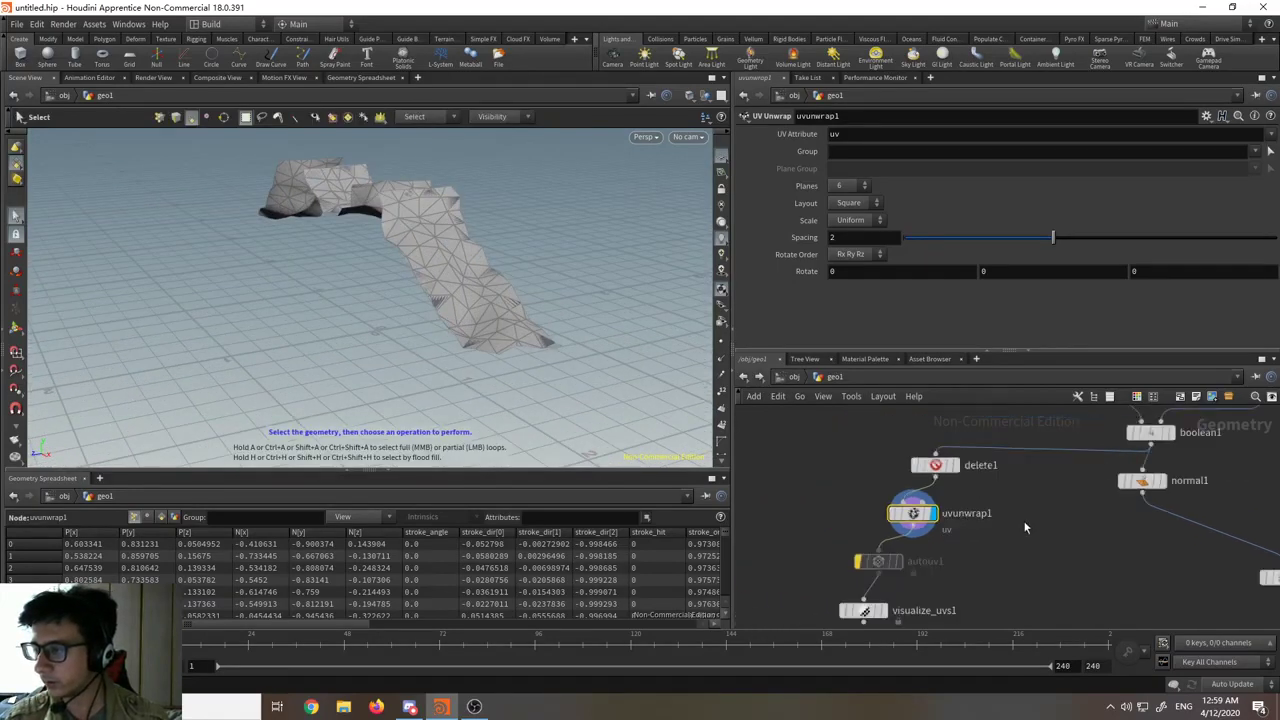
pyautogui.scroll(3, 926, 548)
pyautogui.scroll(-2, 926, 548)
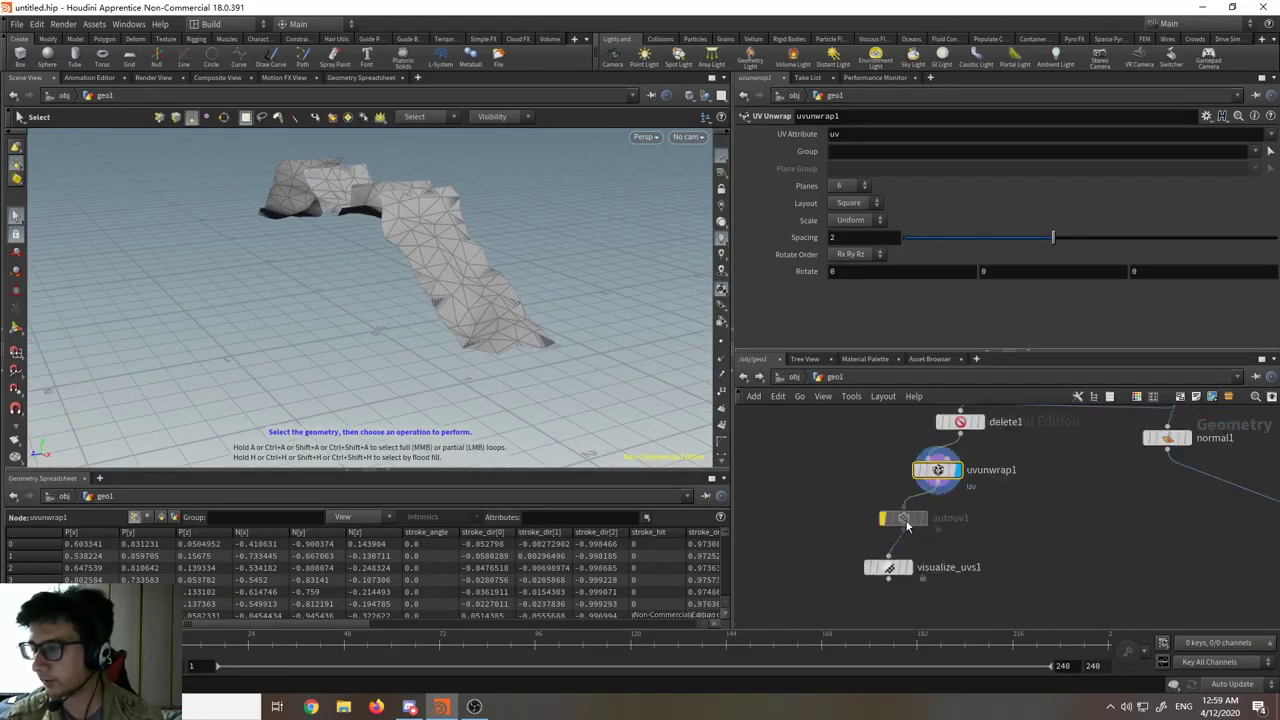
# - Remove uvunwrap1 from the network and turn off the bypass on autouv1
pyautogui.click(905, 517)
pyautogui.click(938, 470)
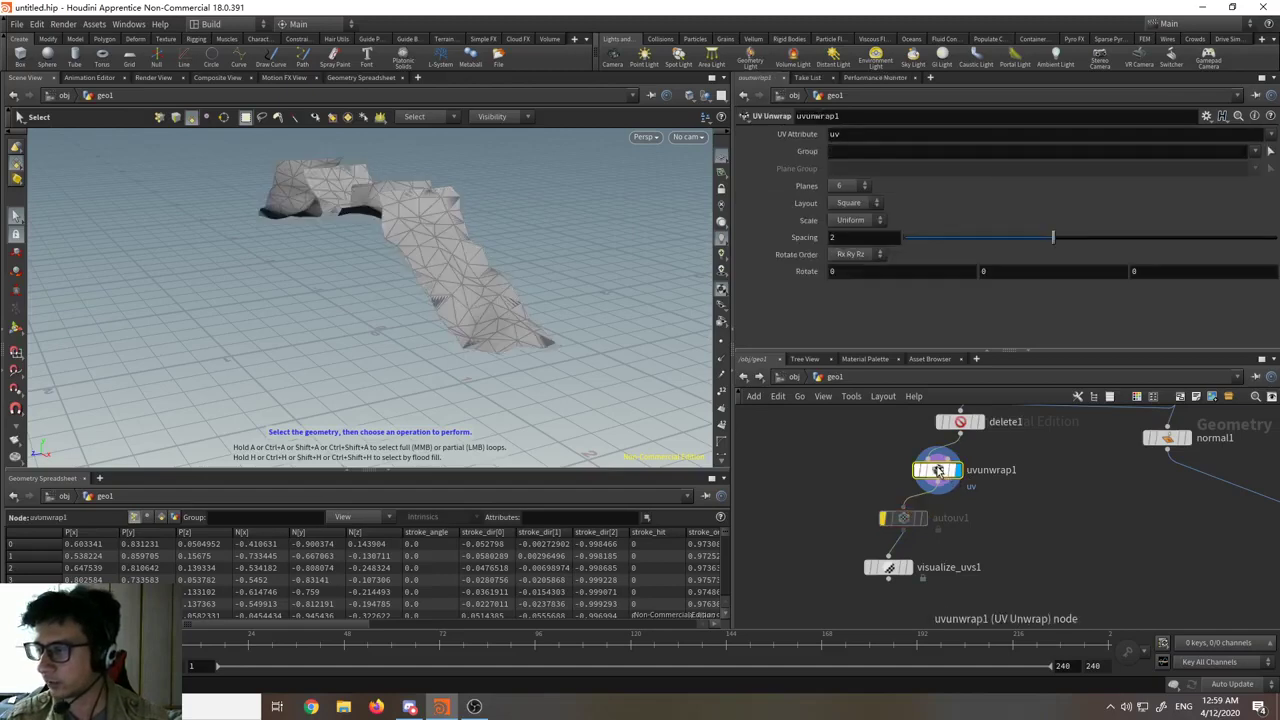
pyautogui.click(905, 519)
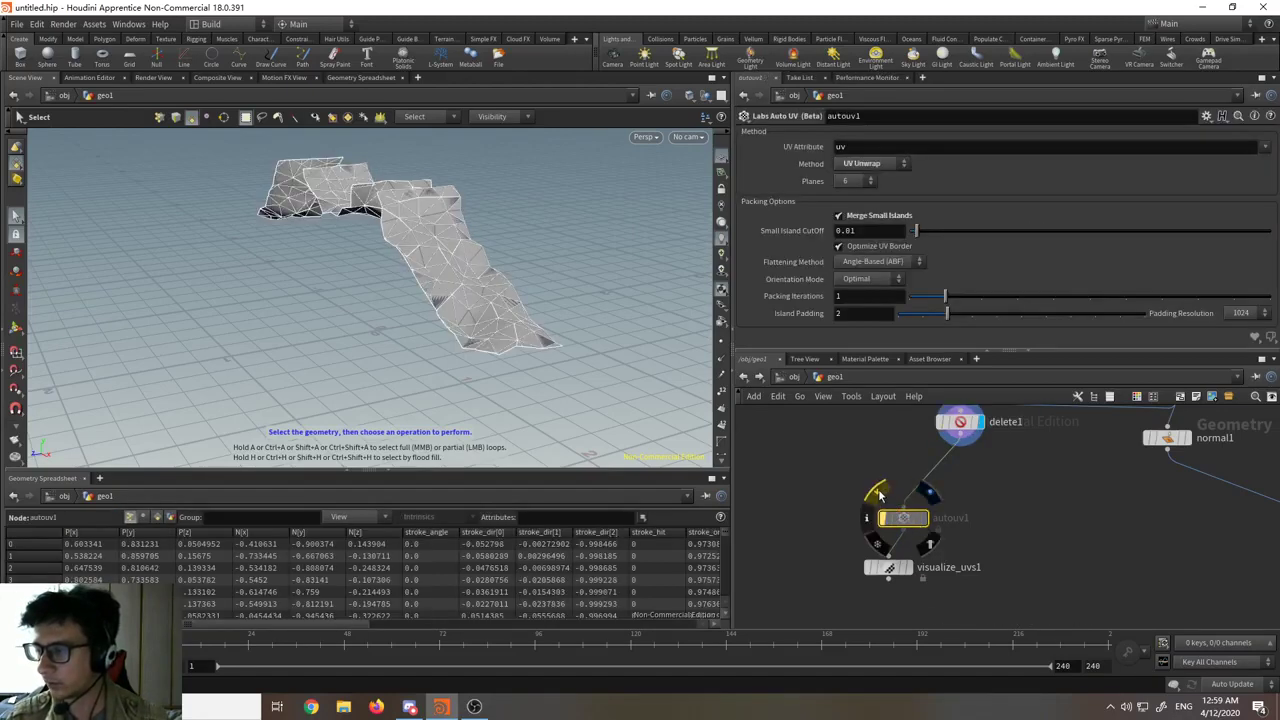
pyautogui.press('b')
# - Move autouv1 and visualize_uvs1 closer to delete1 and display visualize_uvs1's result
pyautogui.moveTo(943, 585); pyautogui.dragTo(902, 476)
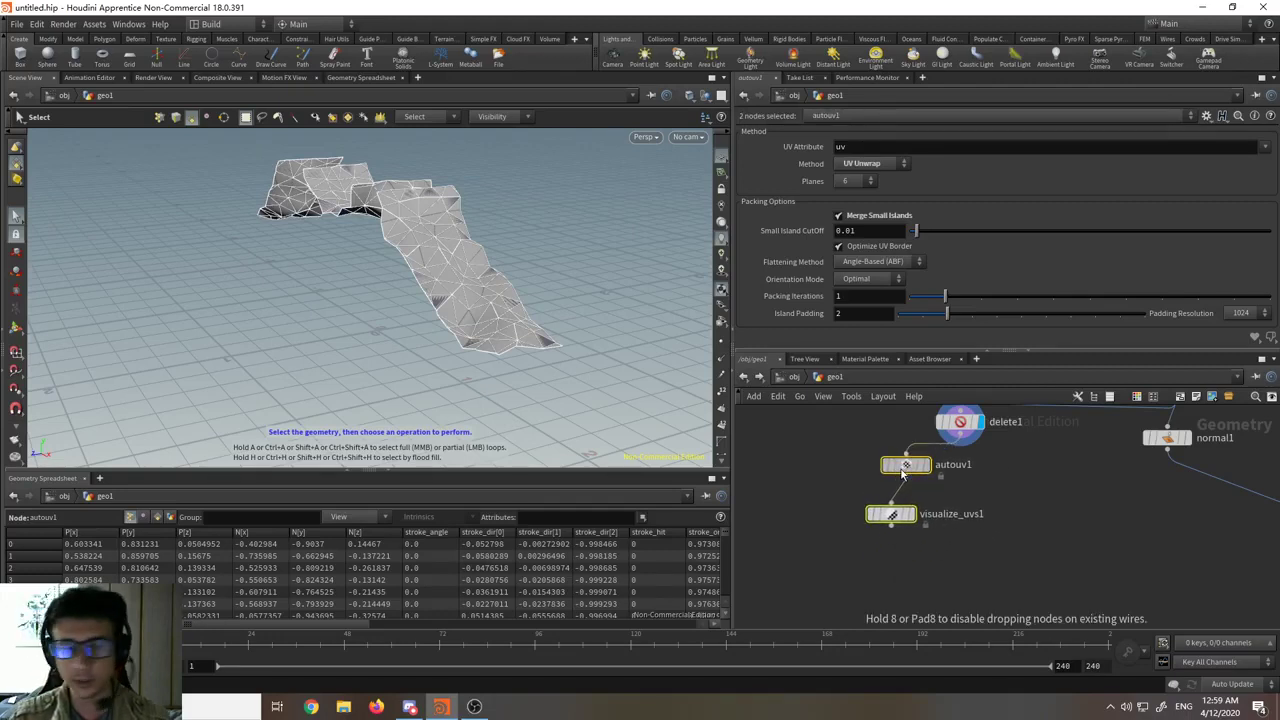
pyautogui.click(985, 477)
pyautogui.click(925, 465)
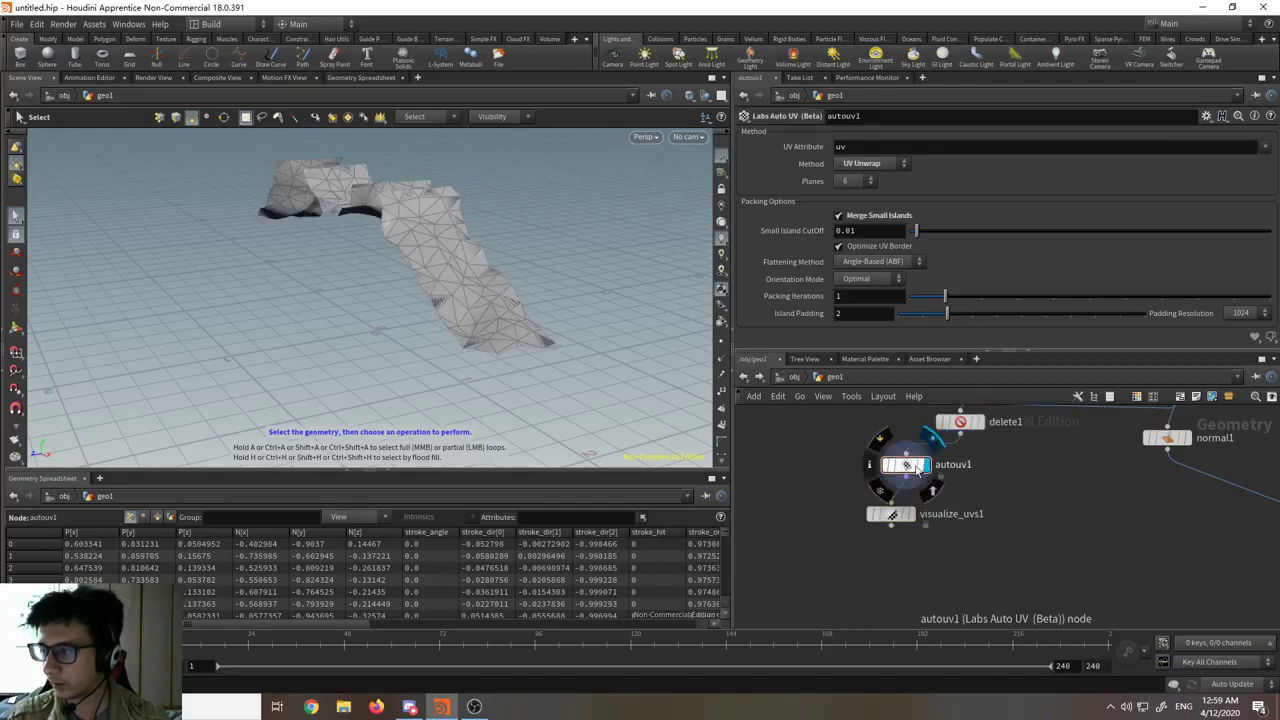
pyautogui.click(912, 513)
pyautogui.click(898, 516)
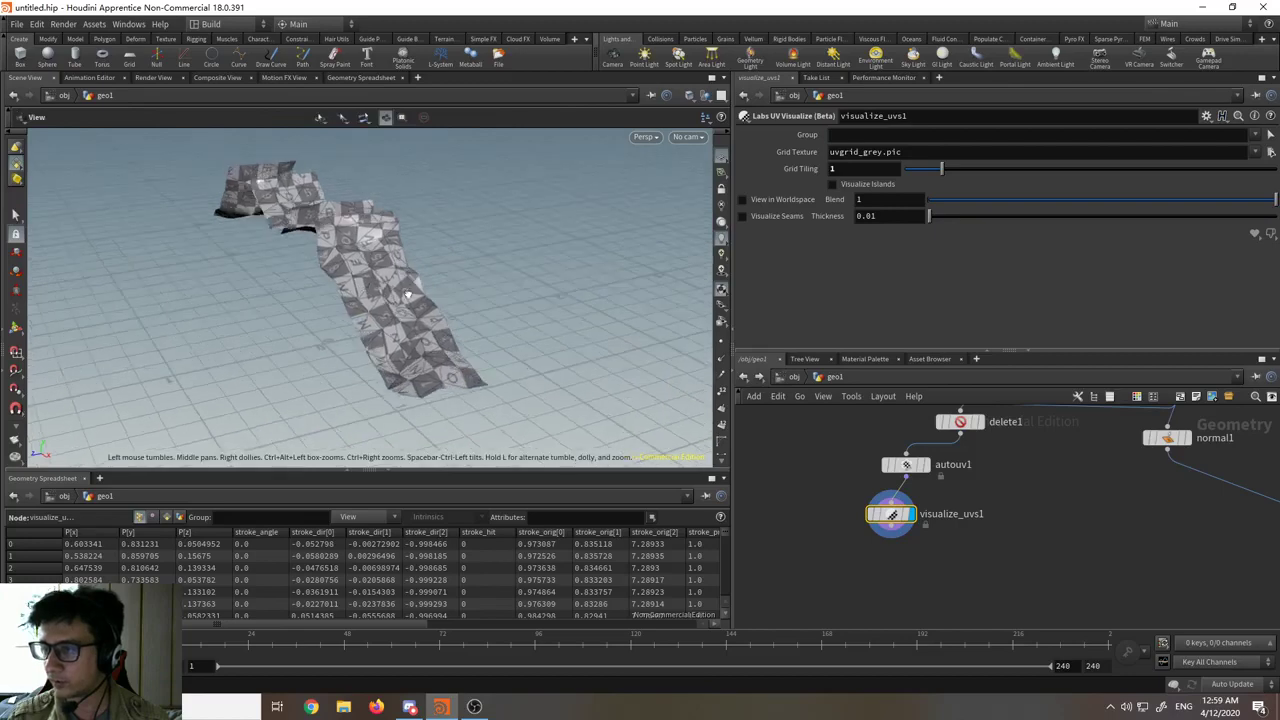
pyautogui.keyDown('alt'); pyautogui.moveTo(408, 294); pyautogui.dragTo(414, 306); pyautogui.keyUp('alt')
# - Delete the delete1 node so that boolean1 feeds autouv1 directly
pyautogui.moveTo(1037, 467); pyautogui.dragTo(917, 512, button='middle')
pyautogui.scroll(-3, 917, 512)
pyautogui.moveTo(884, 568); pyautogui.dragTo(867, 516)
pyautogui.scroll(3, 867, 515)
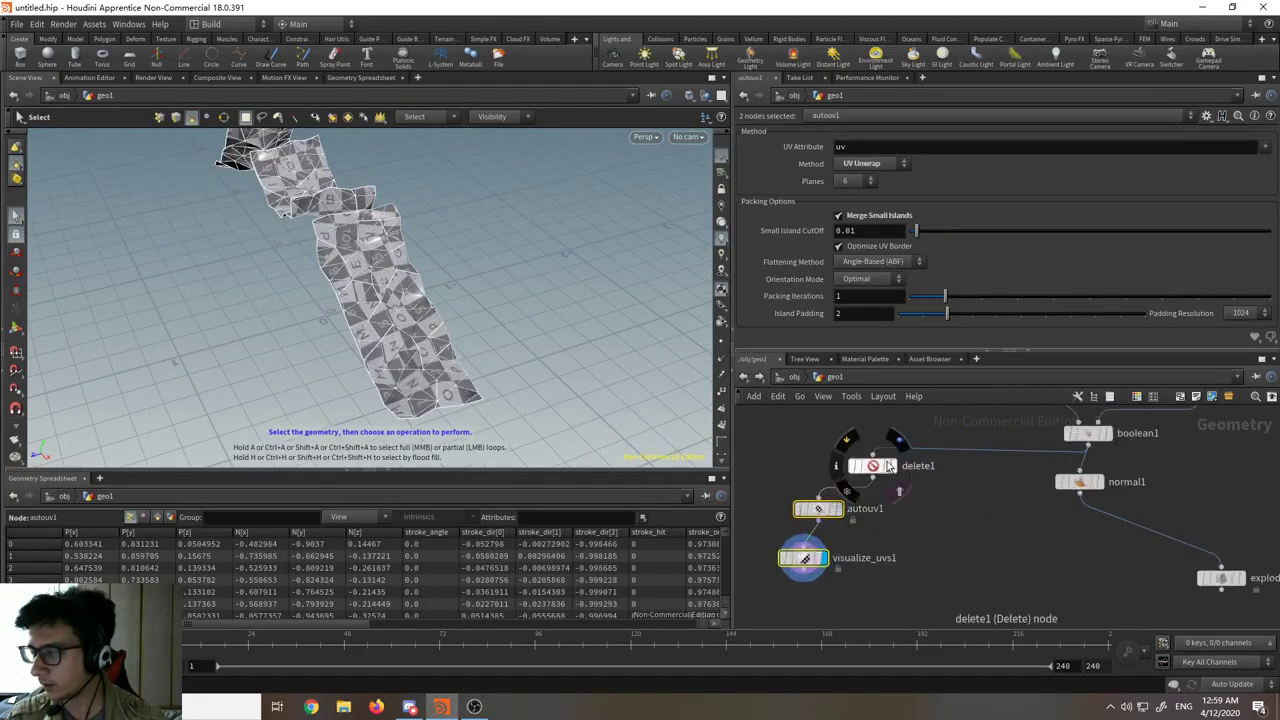
pyautogui.click(881, 469)
pyautogui.moveTo(881, 469); pyautogui.dragTo(841, 456)
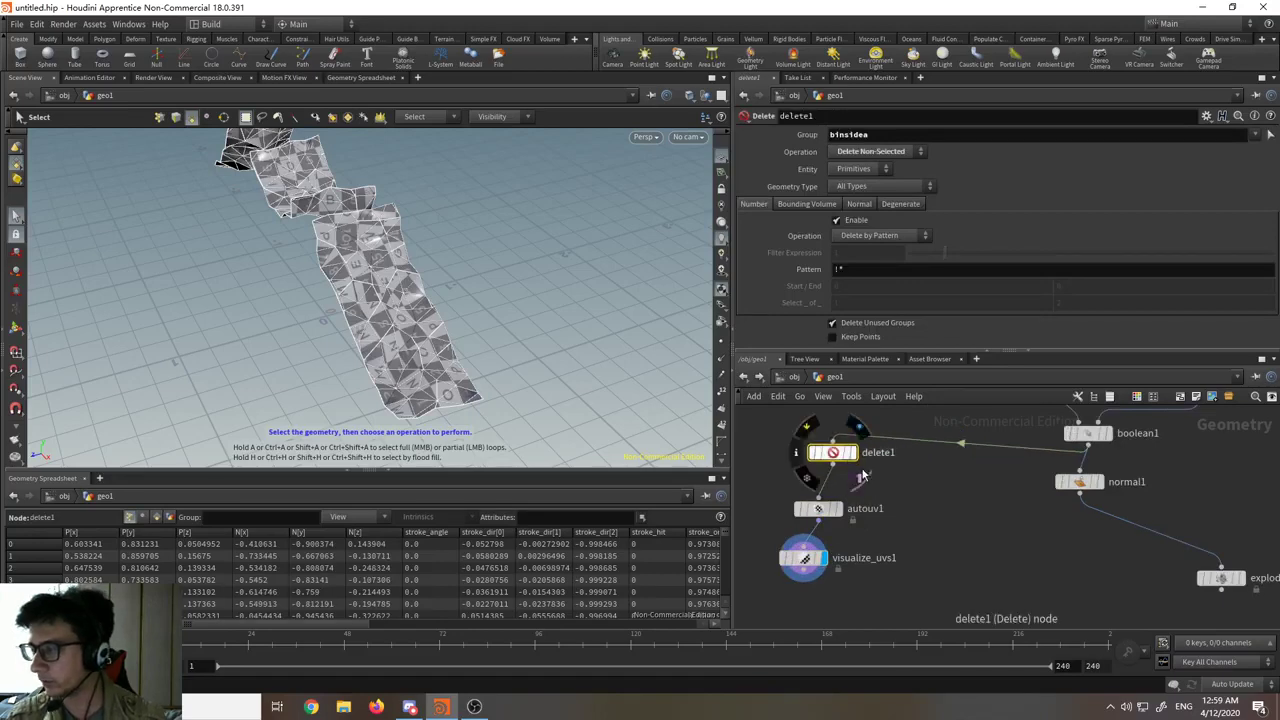
pyautogui.press('Delete')
pyautogui.scroll(-2, 1075, 560)
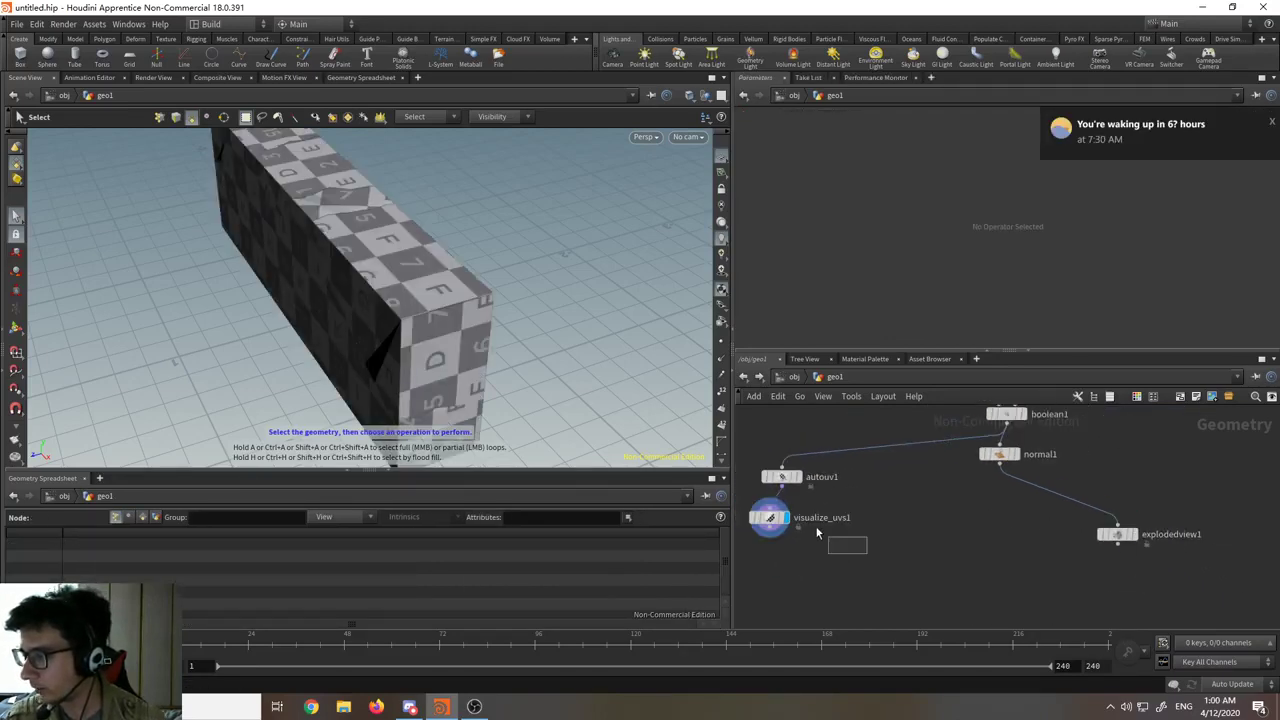
# - Insert autouv1 and visualize_uvs1 between boolean1 and normal1, and display explodedview1 to check the UVs on the separated pieces
pyautogui.moveTo(816, 533); pyautogui.dragTo(1006, 452)
pyautogui.moveTo(1098, 516); pyautogui.dragTo(1013, 476, button='middle')
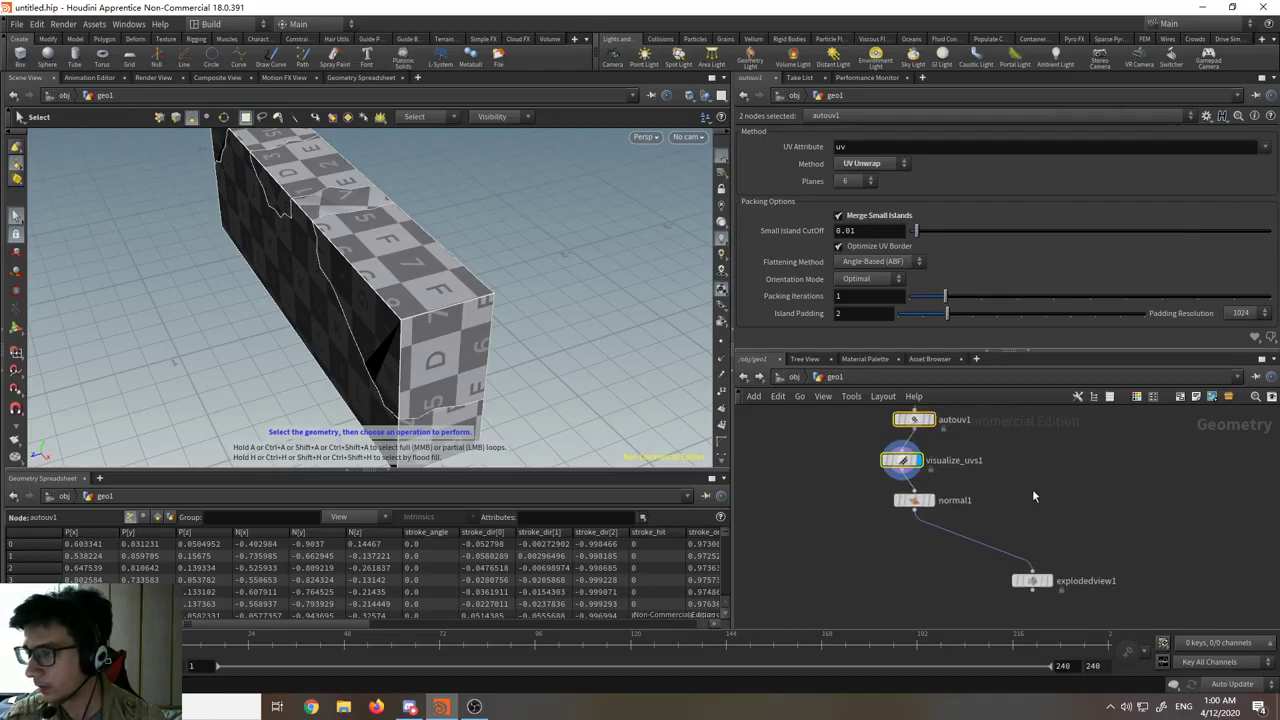
pyautogui.click(1055, 583)
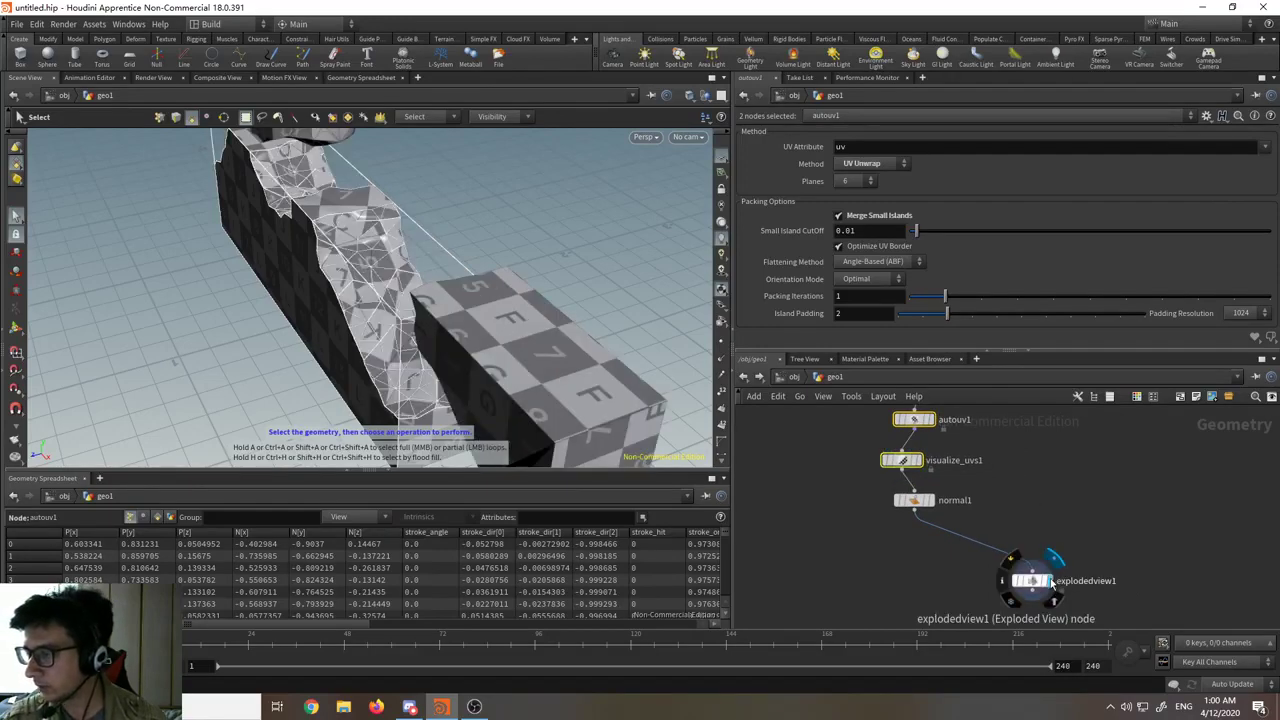
pyautogui.press('Escape')
pyautogui.moveTo(453, 377); pyautogui.dragTo(570, 310)
# - Review the settings of visualize_uvs1 and autouv1, and move autouv1 aside from the main node chain
pyautogui.moveTo(1023, 468); pyautogui.dragTo(985, 514, button='middle')
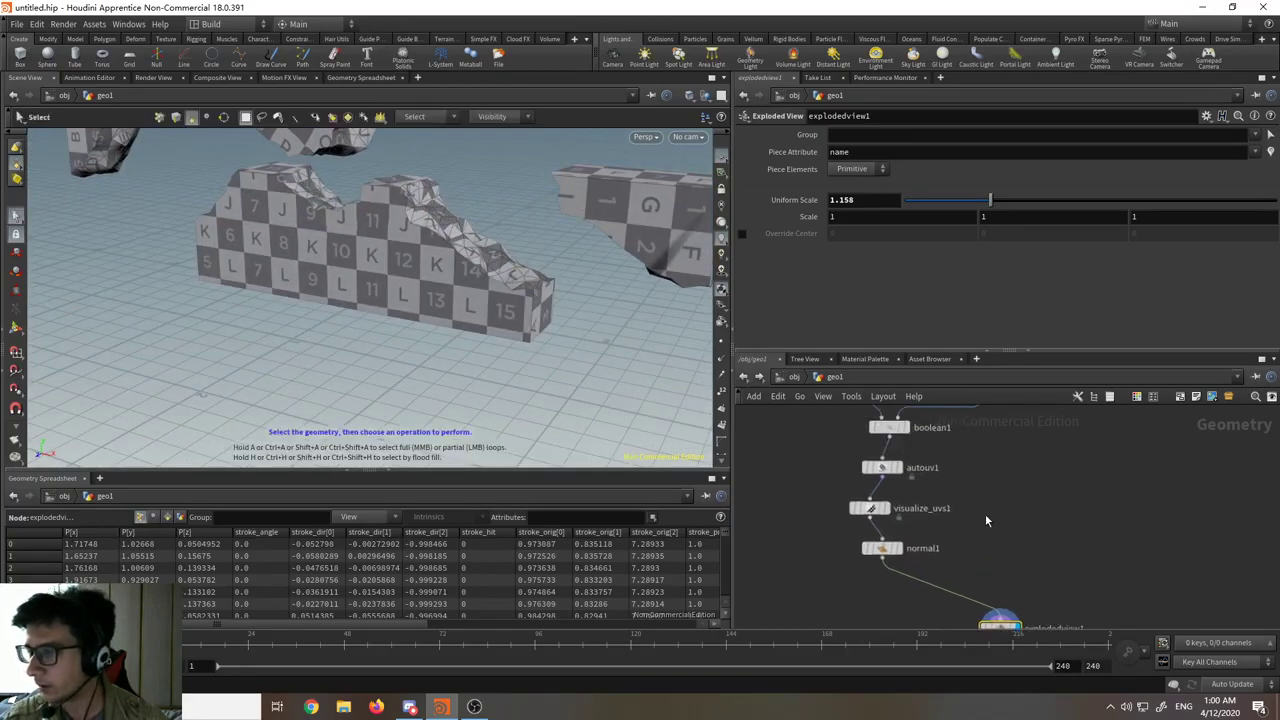
pyautogui.scroll(2, 868, 507)
pyautogui.click(866, 507)
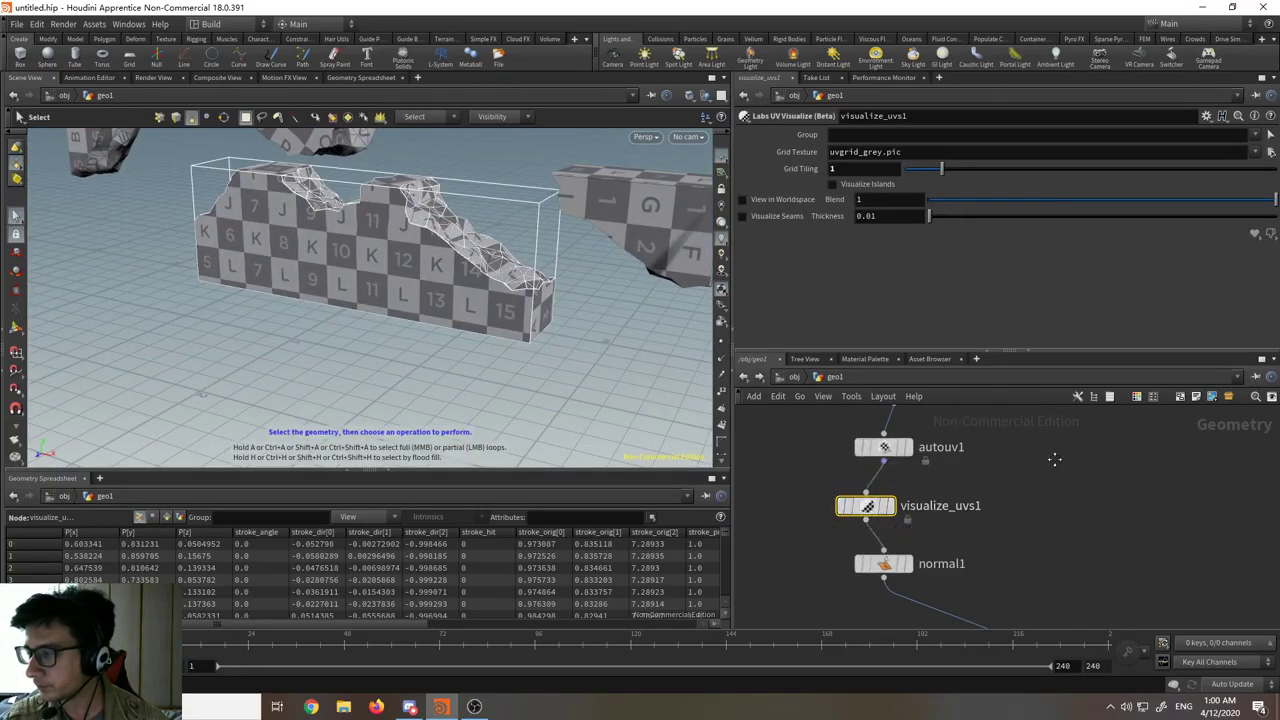
pyautogui.moveTo(1057, 457); pyautogui.dragTo(1049, 514, button='middle')
pyautogui.click(874, 505)
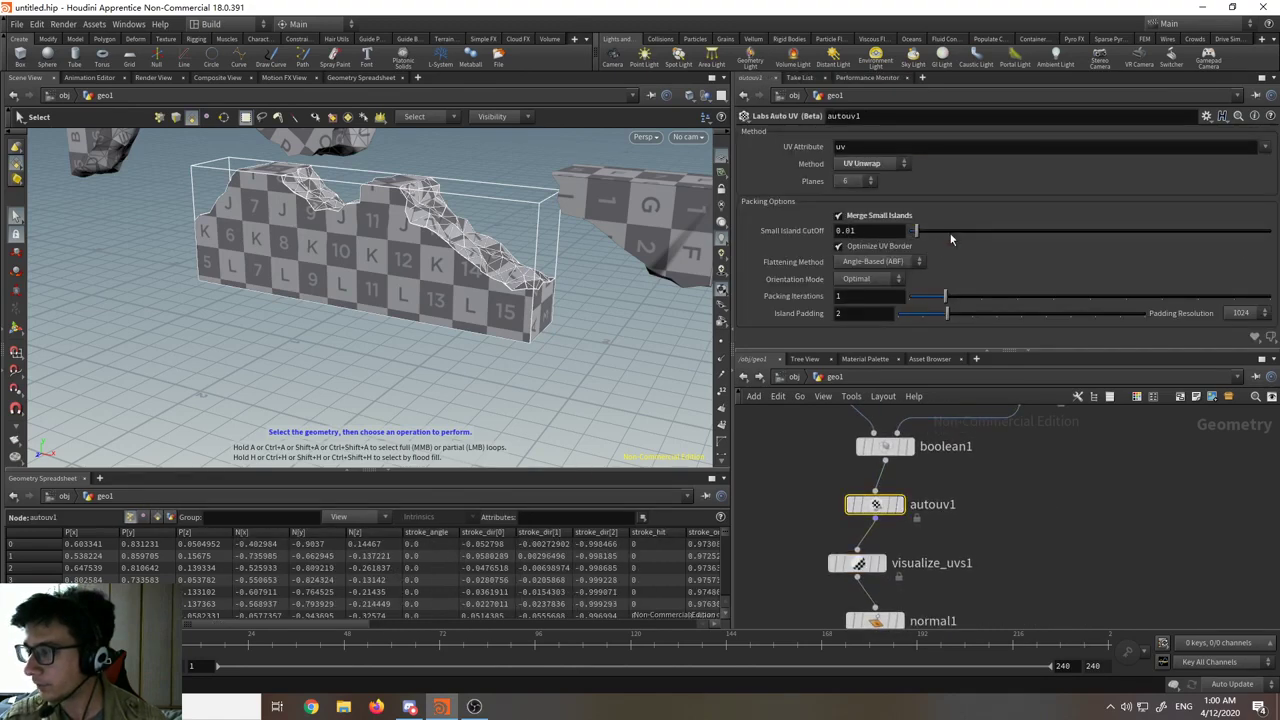
pyautogui.moveTo(875, 505); pyautogui.dragTo(781, 509)
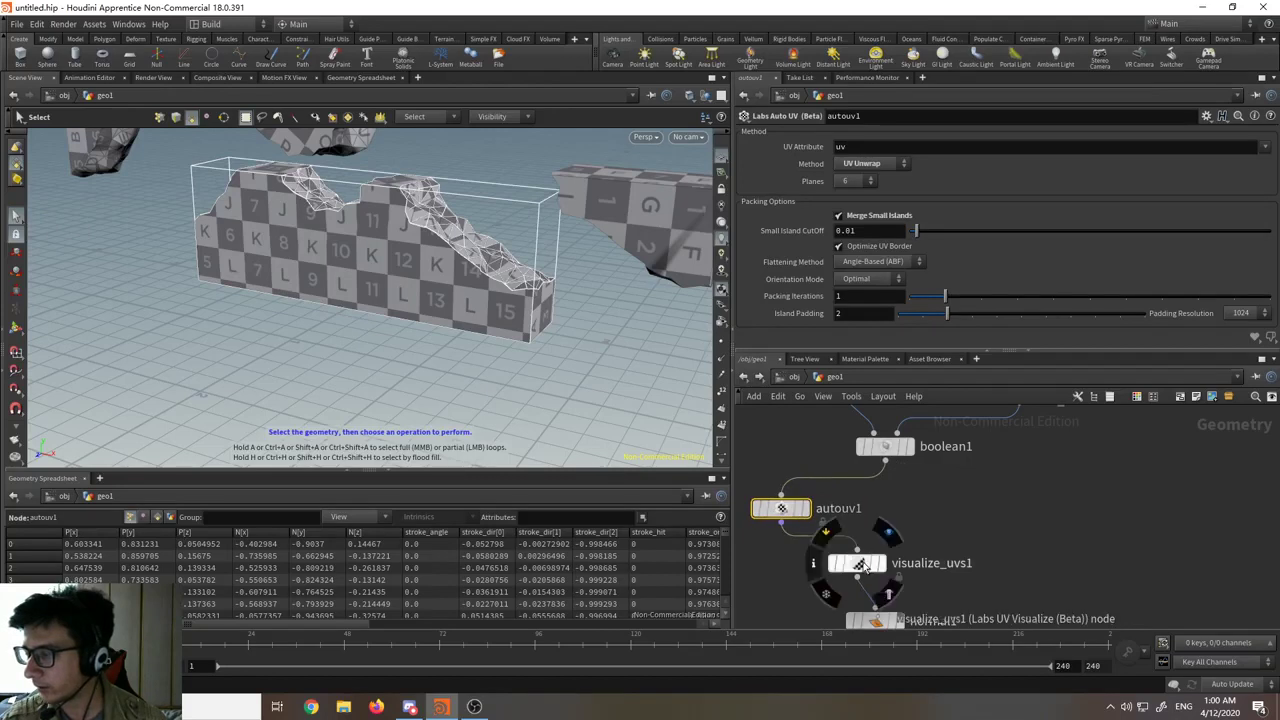
pyautogui.moveTo(959, 532); pyautogui.dragTo(983, 484, button='middle')
pyautogui.moveTo(795, 467); pyautogui.dragTo(785, 491)
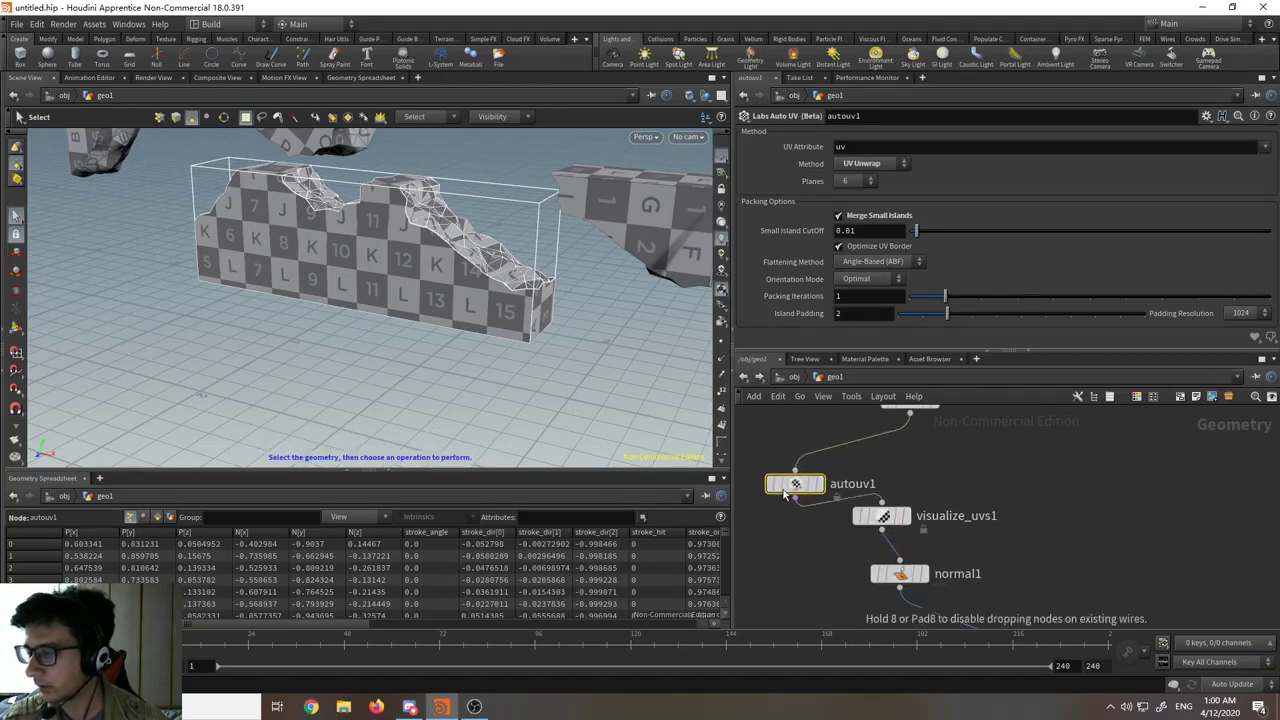
# - Insert a UV Unwrap node between boolean1 and autouv1 and restrict it to the binsidea group
pyautogui.moveTo(841, 421); pyautogui.dragTo(879, 463)
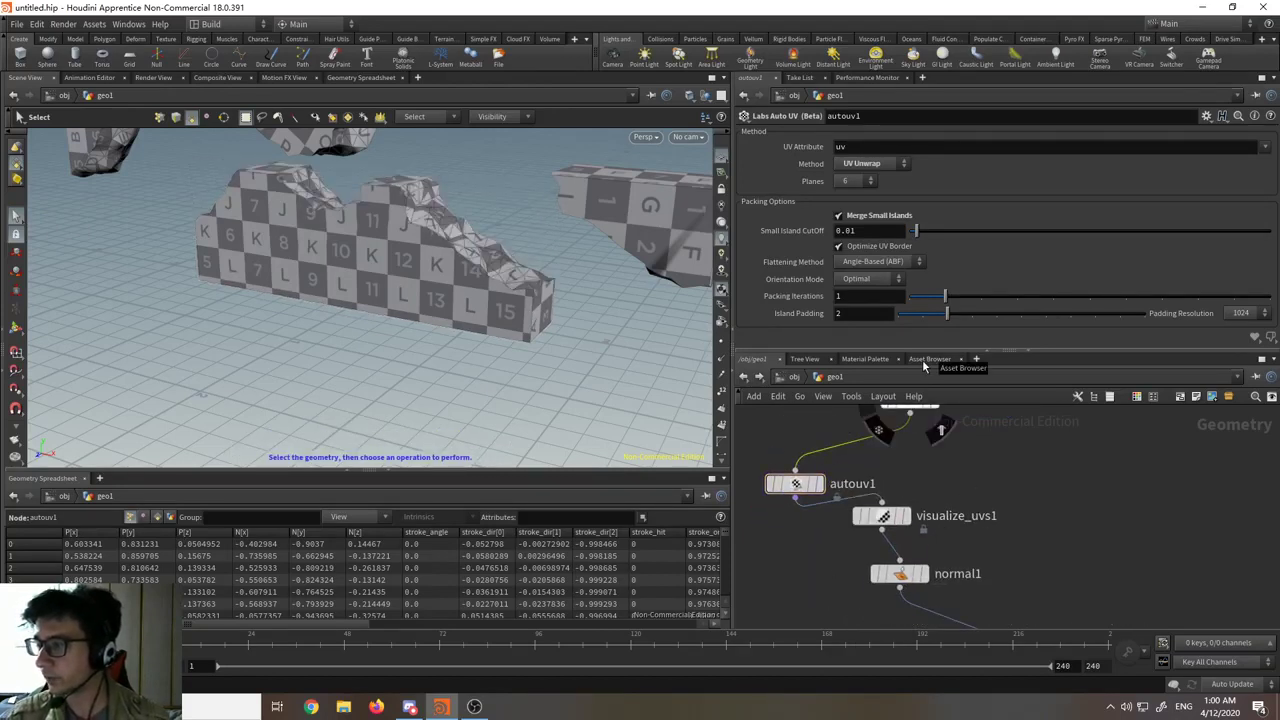
pyautogui.press('Tab')
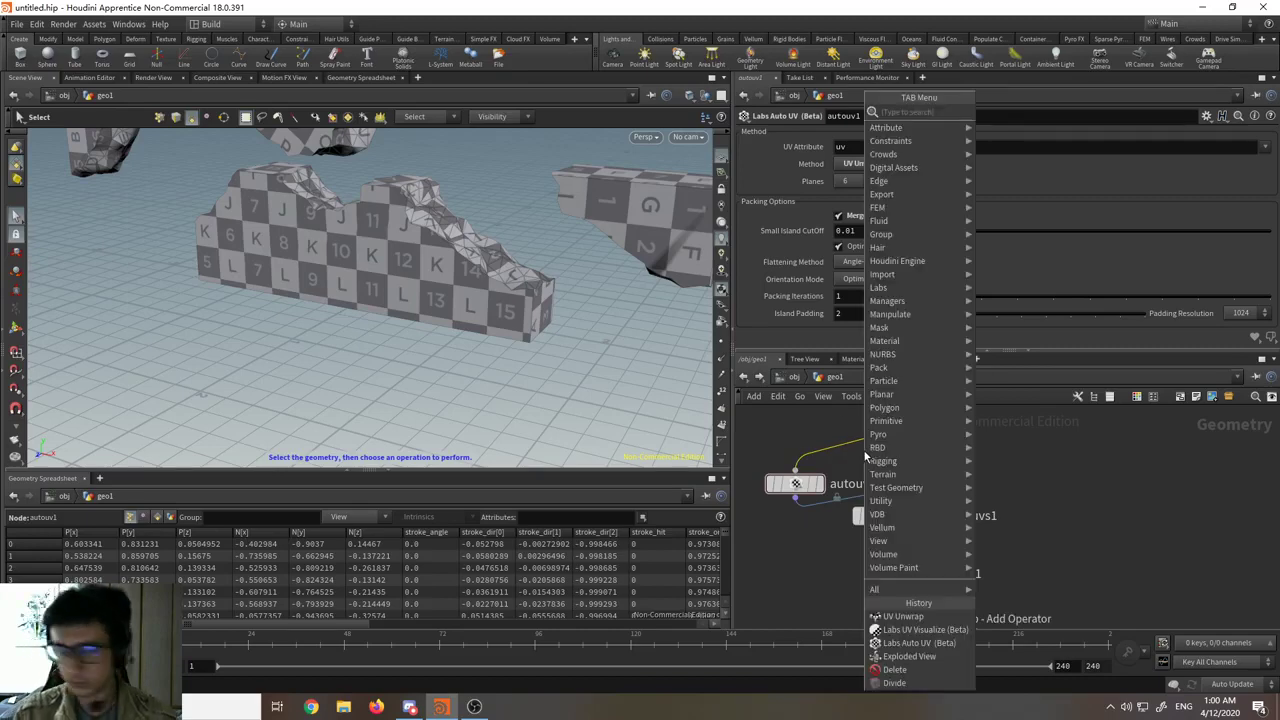
pyautogui.write('unwr')
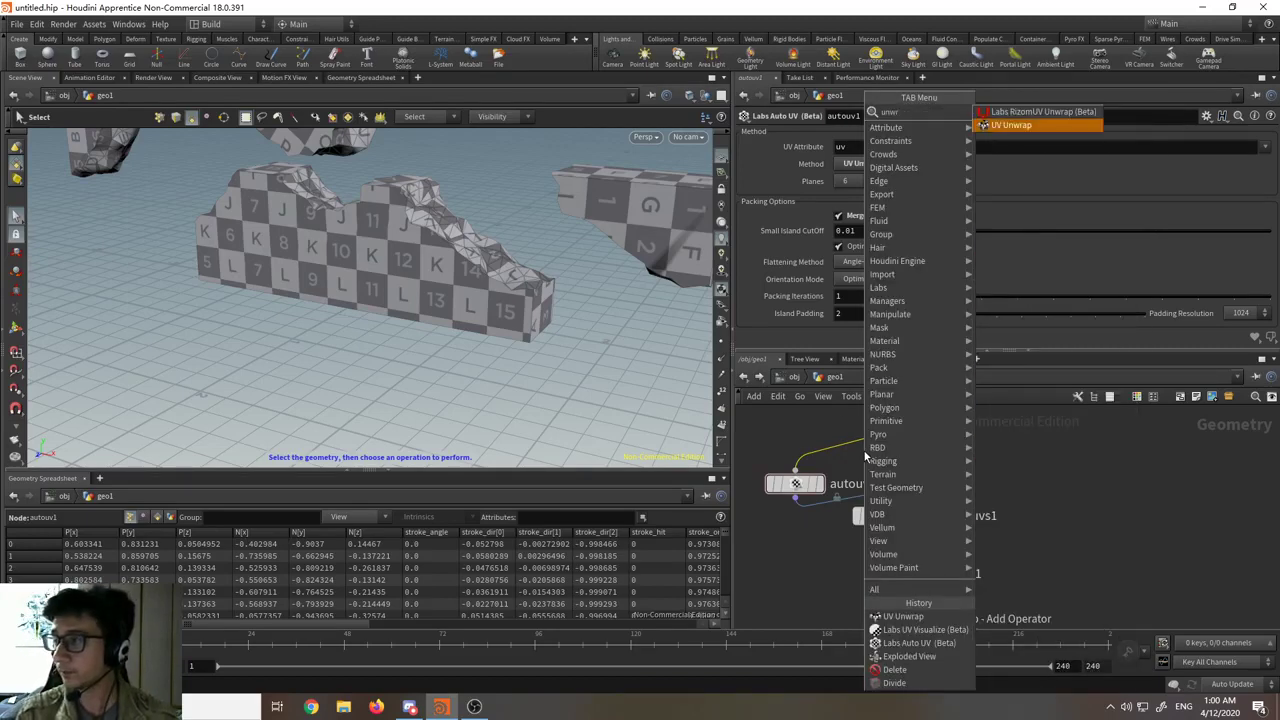
pyautogui.press('Return')
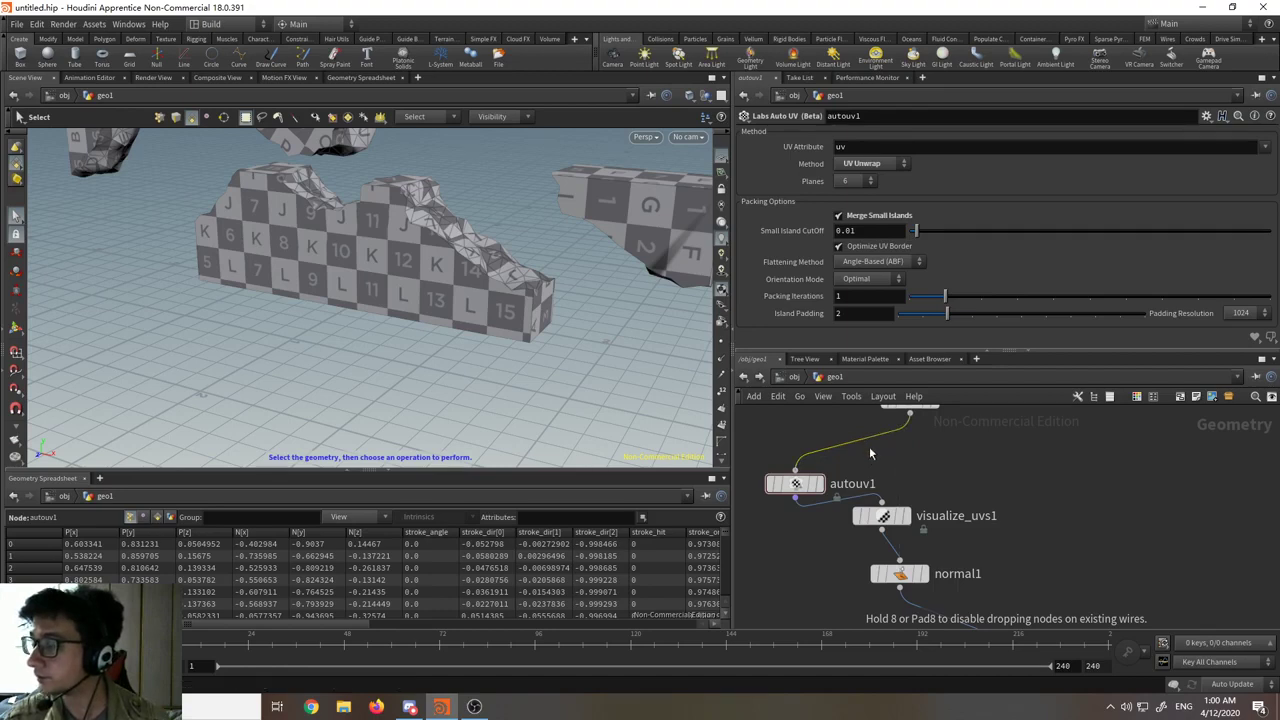
pyautogui.click(869, 454)
pyautogui.click(1256, 152)
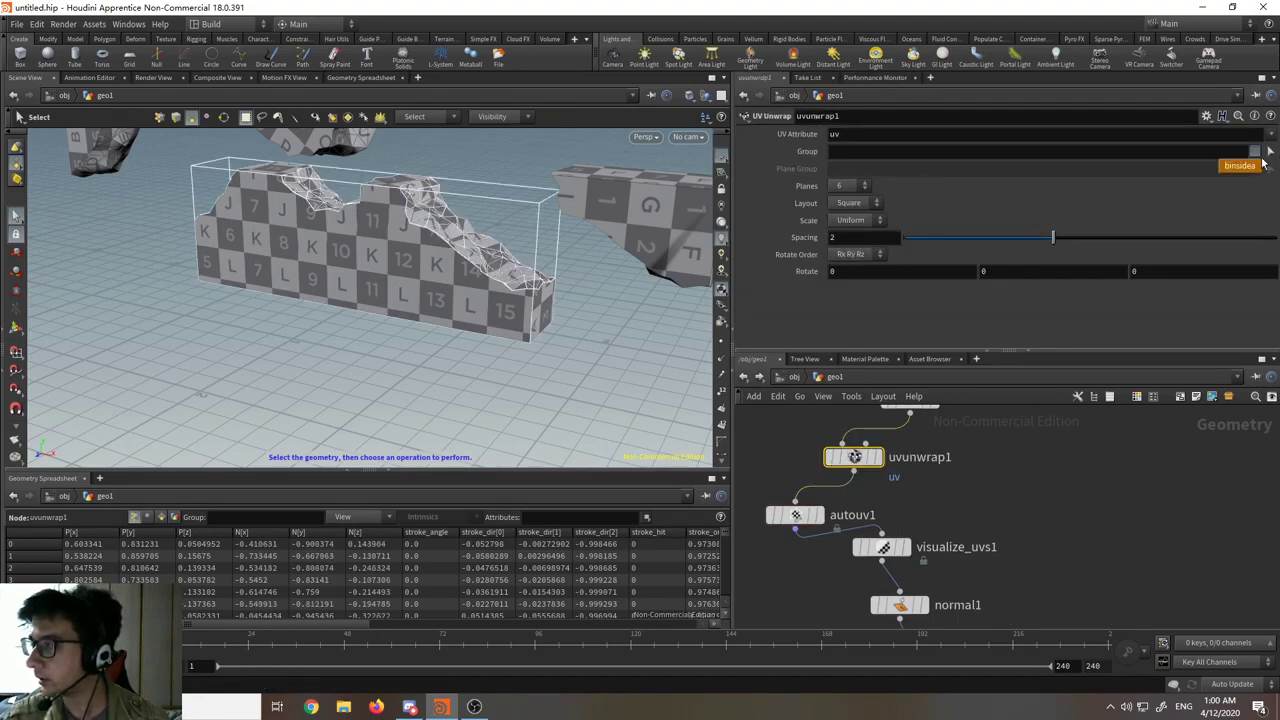
pyautogui.click(1249, 167)
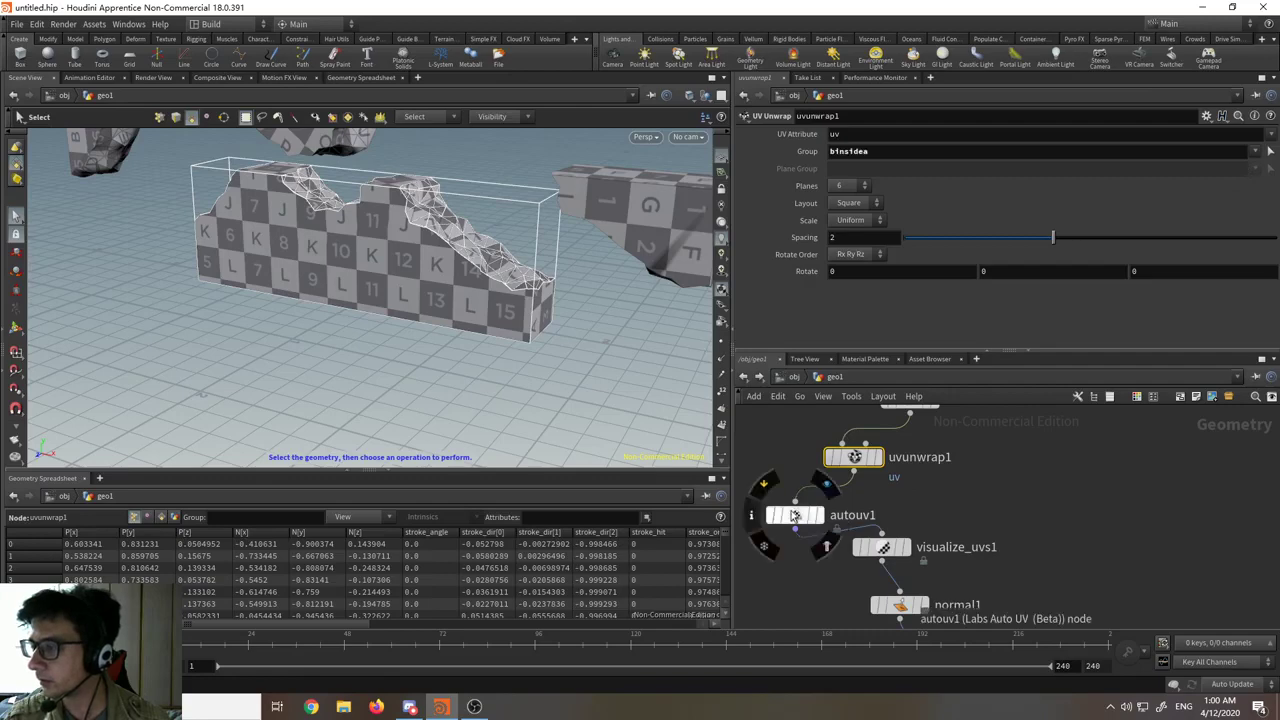
# - Bypass autouv1 and move it slightly away from the main node chain
pyautogui.moveTo(790, 505)
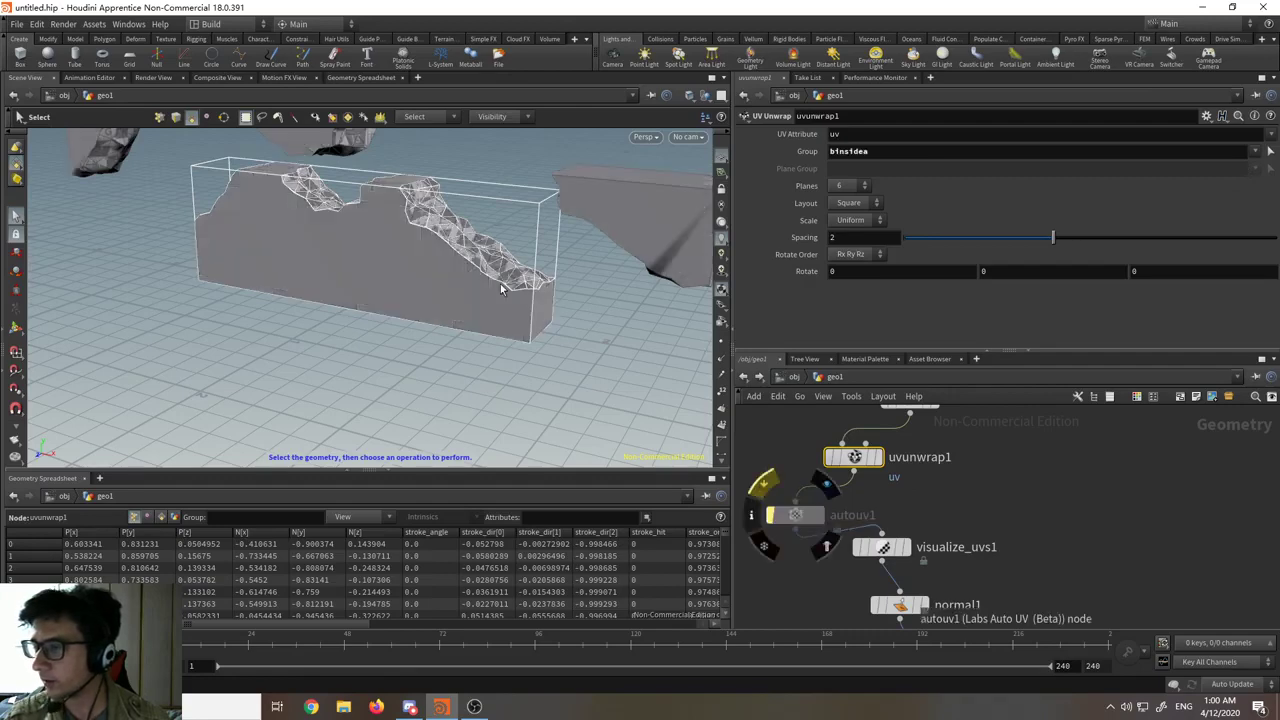
pyautogui.keyDown('alt'); pyautogui.moveTo(501, 289); pyautogui.dragTo(520, 314); pyautogui.keyUp('alt')
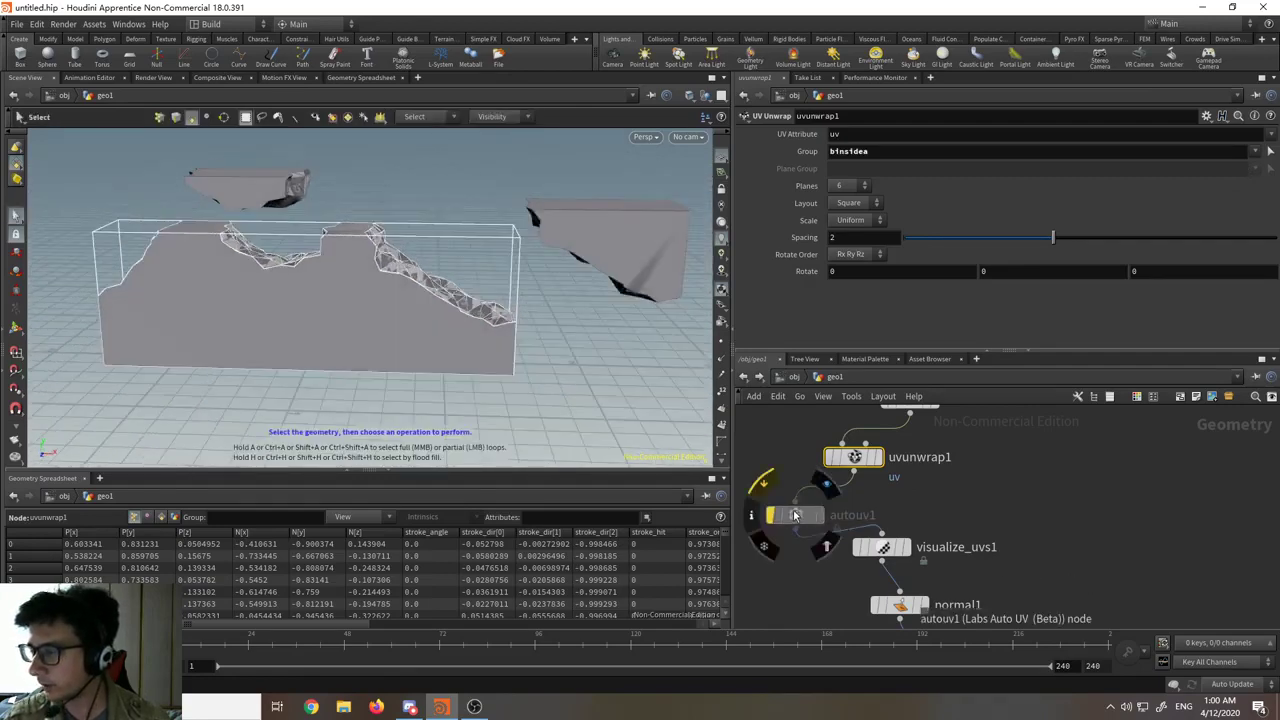
pyautogui.moveTo(795, 515); pyautogui.dragTo(776, 503)
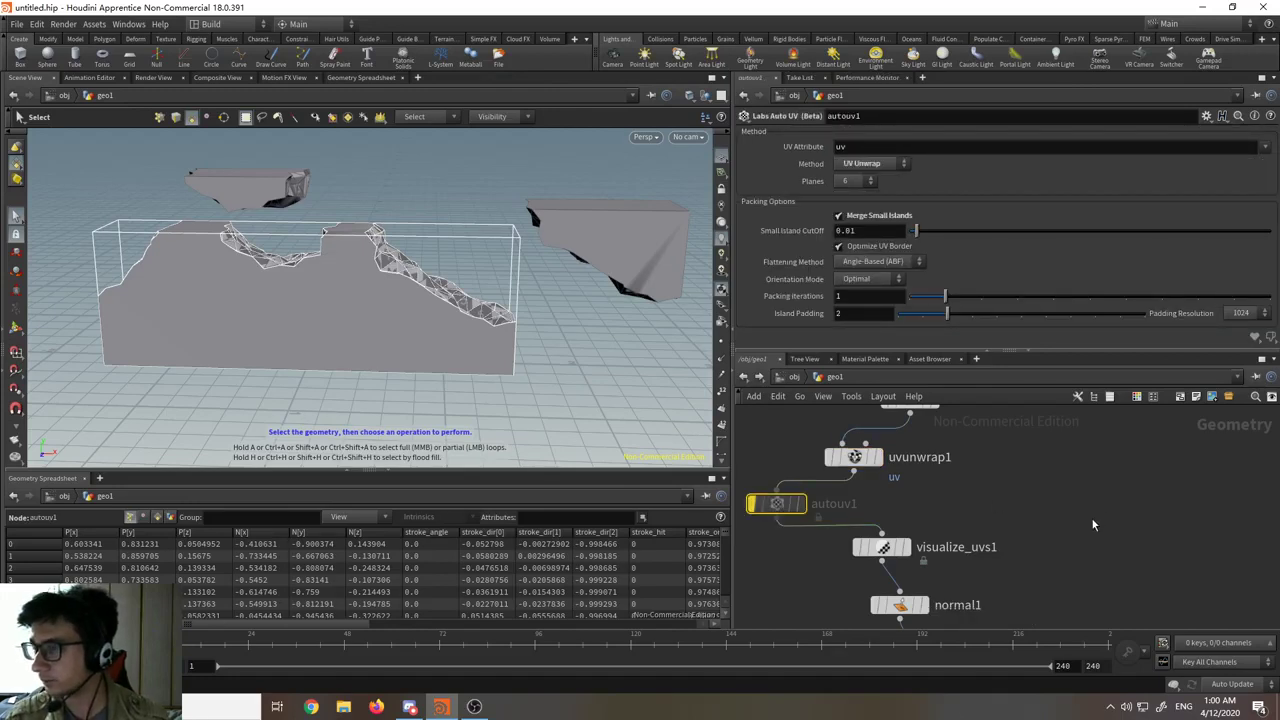
# - Select explodedview1, inspect the separated pieces from another side, and move the node slightly closer to normal1
pyautogui.scroll(-3, 1047, 482)
pyautogui.scroll(-2, 1047, 482)
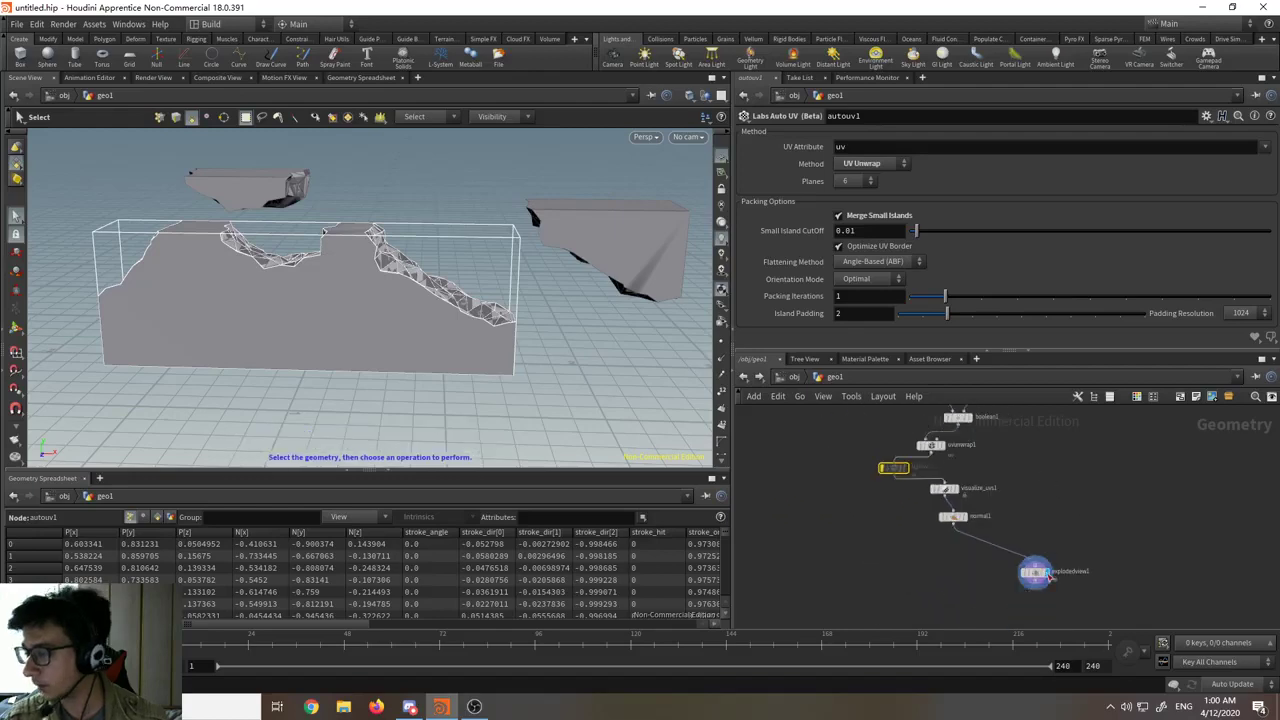
pyautogui.scroll(3, 1040, 574)
pyautogui.click(1027, 580)
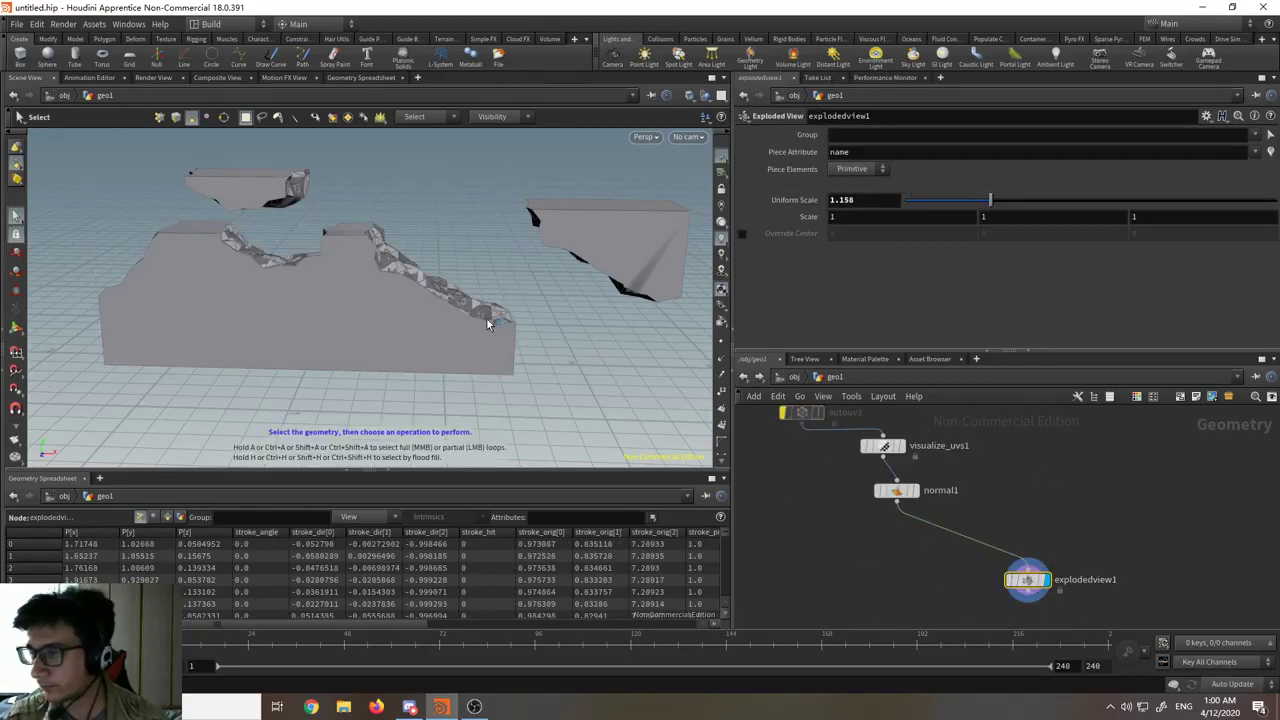
pyautogui.moveTo(487, 319); pyautogui.dragTo(522, 349)
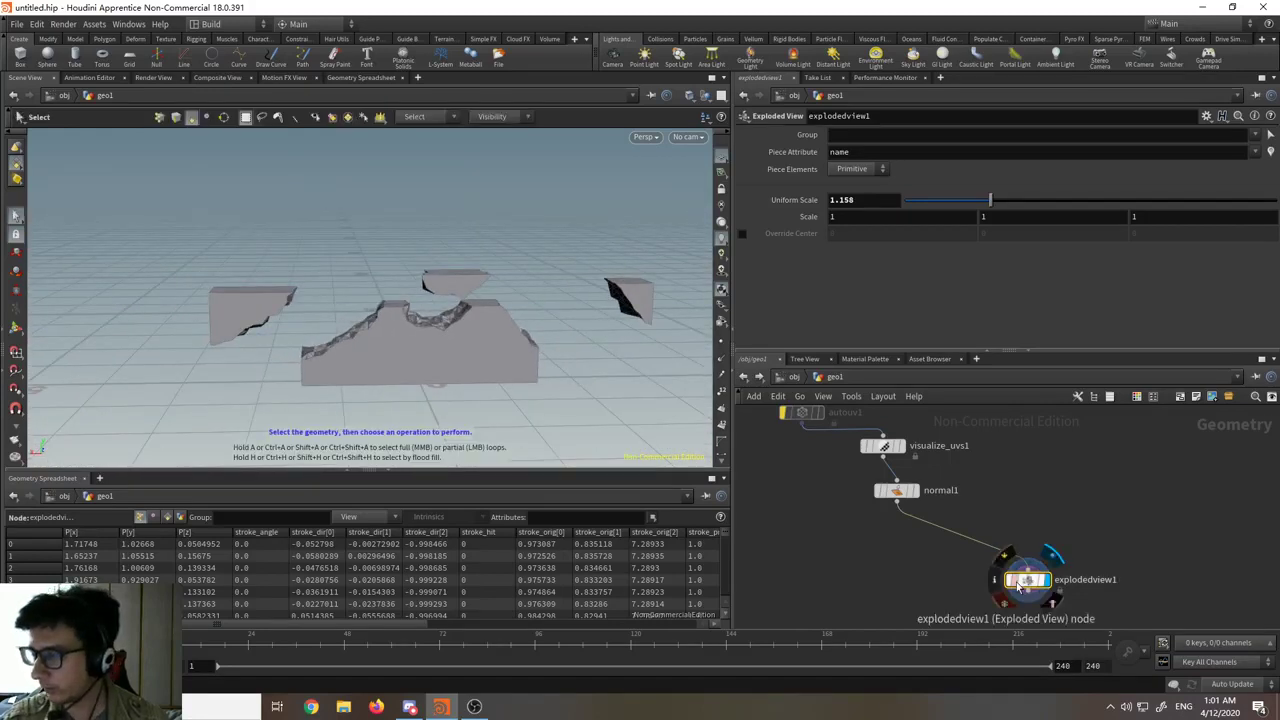
pyautogui.moveTo(1020, 580); pyautogui.dragTo(988, 568)
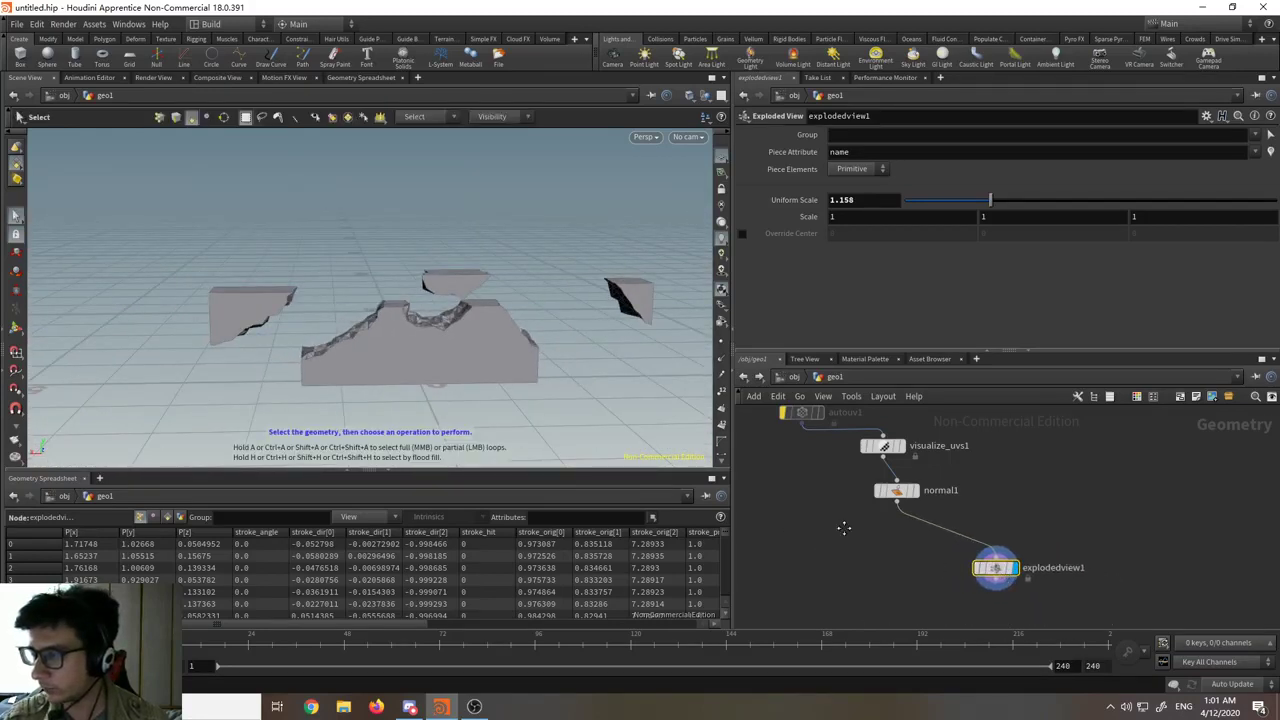
# - Draw a fourth stroke with drawcurve1 across the lower corner of the block to cut off another piece
pyautogui.moveTo(844, 528); pyautogui.dragTo(881, 583, button='middle')
pyautogui.scroll(-3, 881, 583)
pyautogui.moveTo(1006, 526); pyautogui.dragTo(1025, 569, button='middle')
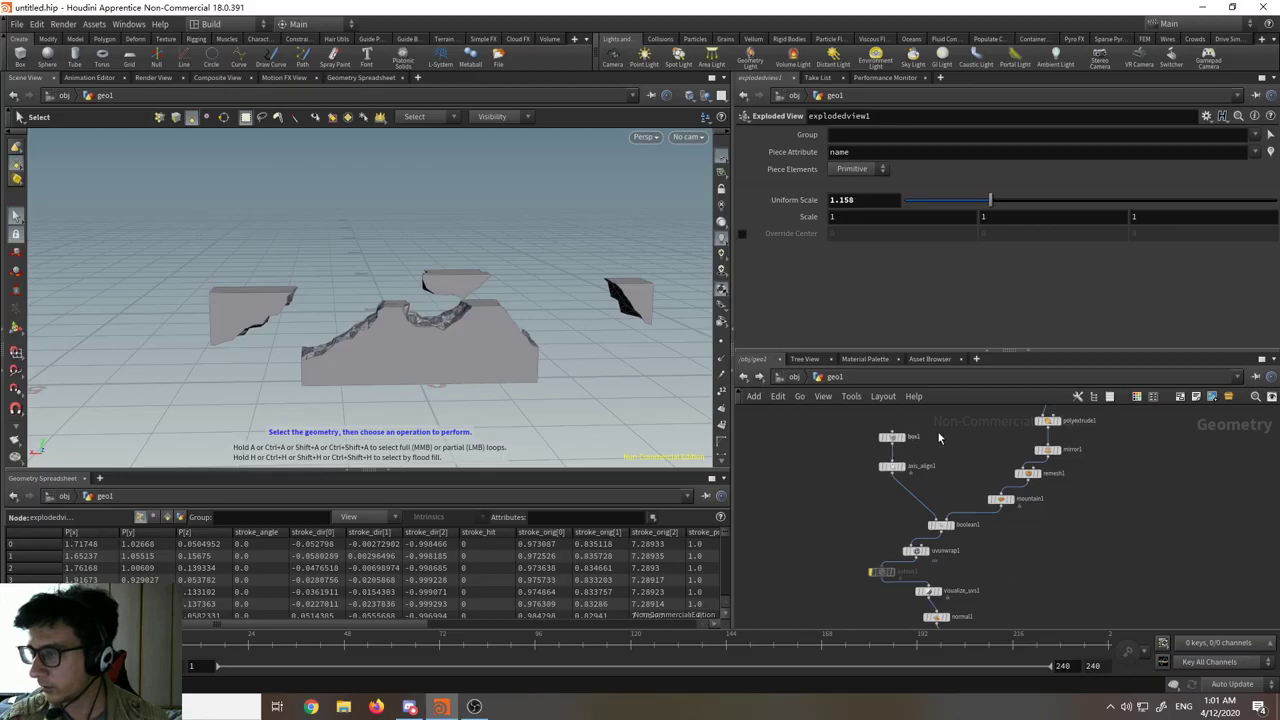
pyautogui.moveTo(980, 435); pyautogui.dragTo(874, 534, button='middle')
pyautogui.scroll(4, 941, 434)
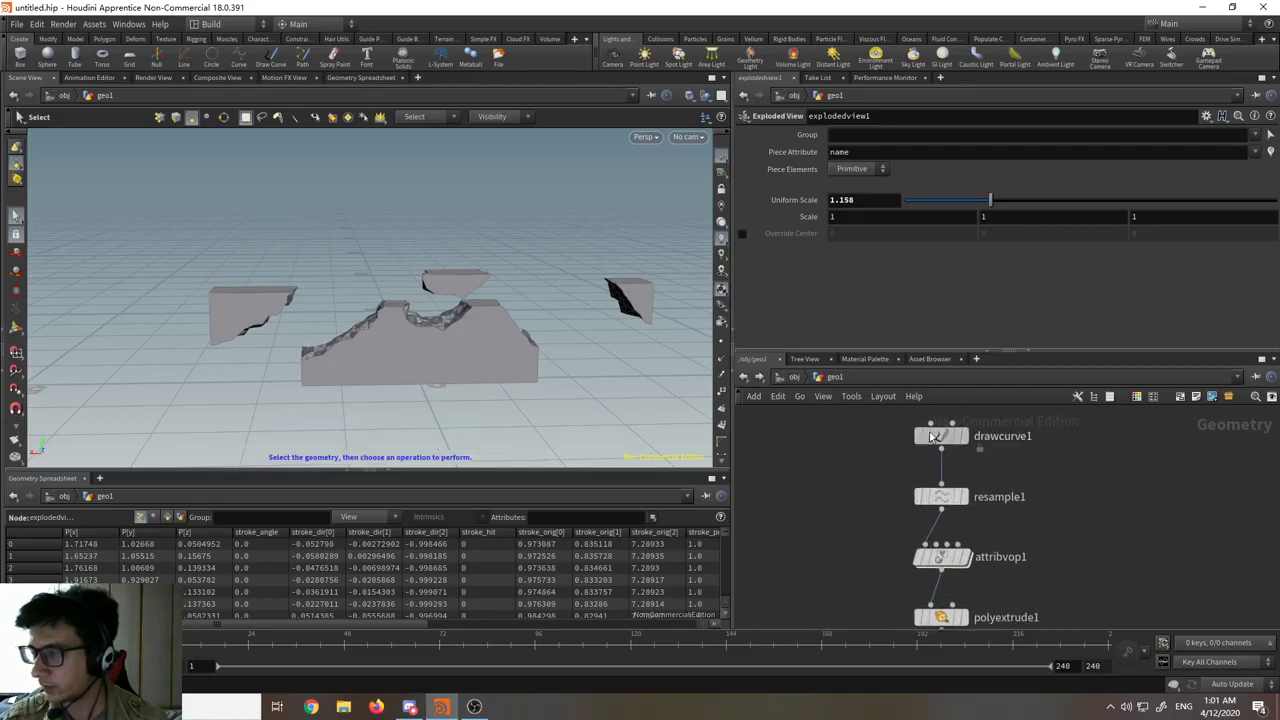
pyautogui.keyDown('alt'); pyautogui.moveTo(531, 411); pyautogui.dragTo(501, 401, button='middle'); pyautogui.keyUp('alt')
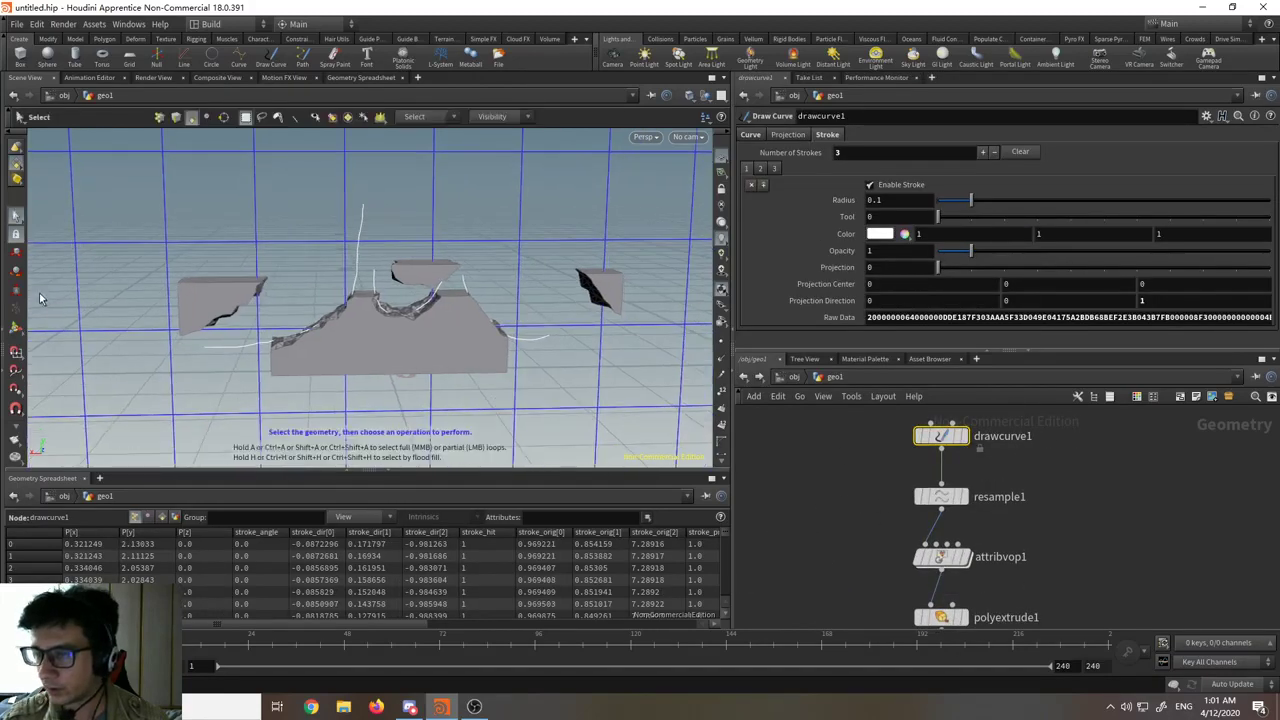
pyautogui.click(15, 327)
pyautogui.moveTo(532, 361)
pyautogui.mouseDown()
pyautogui.moveTo(429, 384)
pyautogui.moveTo(419, 409)
pyautogui.moveTo(443, 397)
pyautogui.moveTo(375, 360)
pyautogui.moveTo(340, 285)
pyautogui.moveTo(400, 290)
pyautogui.moveTo(430, 355)
pyautogui.moveTo(417, 388)
pyautogui.moveTo(381, 399)
pyautogui.moveTo(421, 384)
pyautogui.moveTo(392, 396)
pyautogui.moveTo(388, 385)
pyautogui.mouseUp()
pyautogui.press('Return')
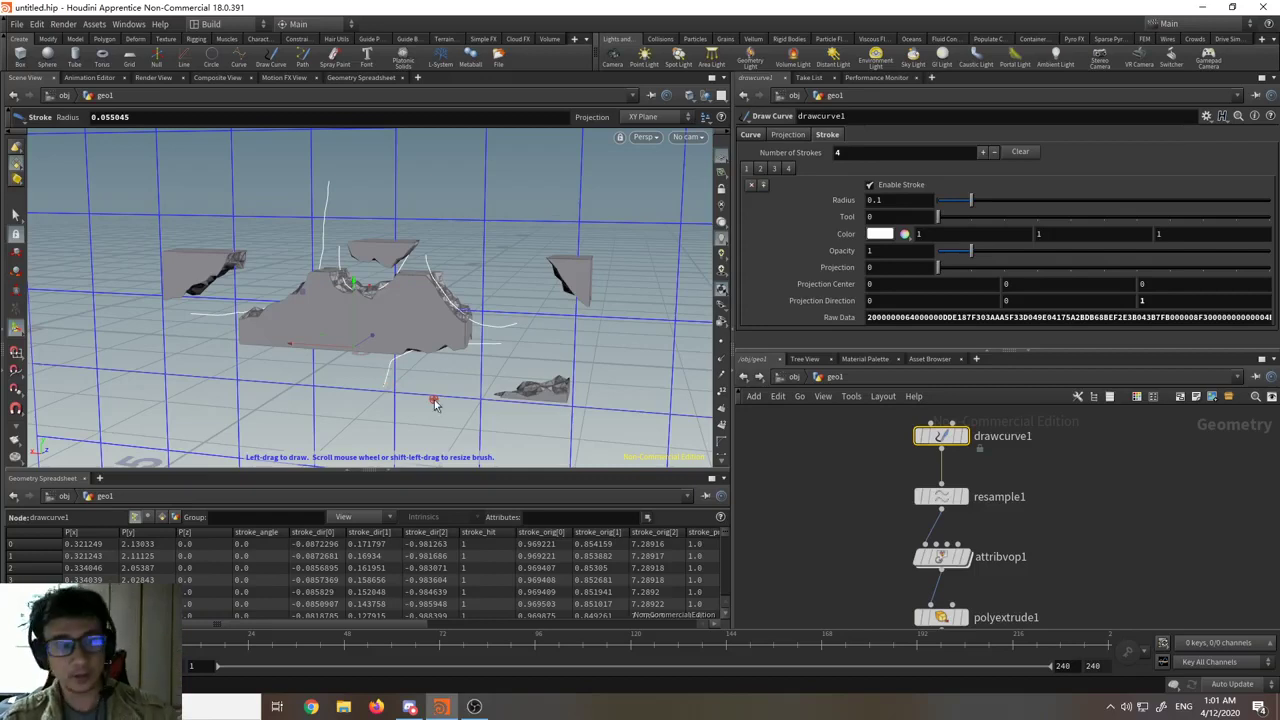
# - Select explodedview1 to examine the broken pieces without the guide curves, and review the nodes above it
pyautogui.press('h')
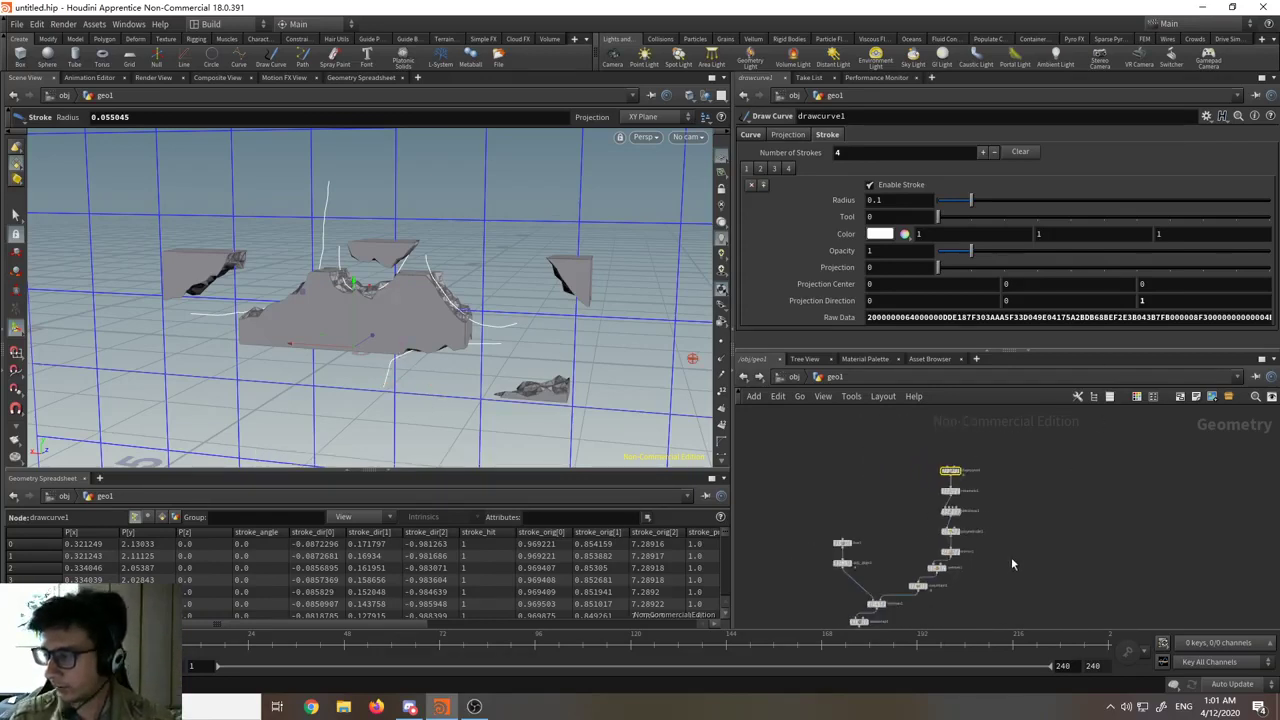
pyautogui.scroll(5, 921, 569)
pyautogui.moveTo(921, 569); pyautogui.dragTo(966, 497, button='middle')
pyautogui.scroll(-3, 966, 497)
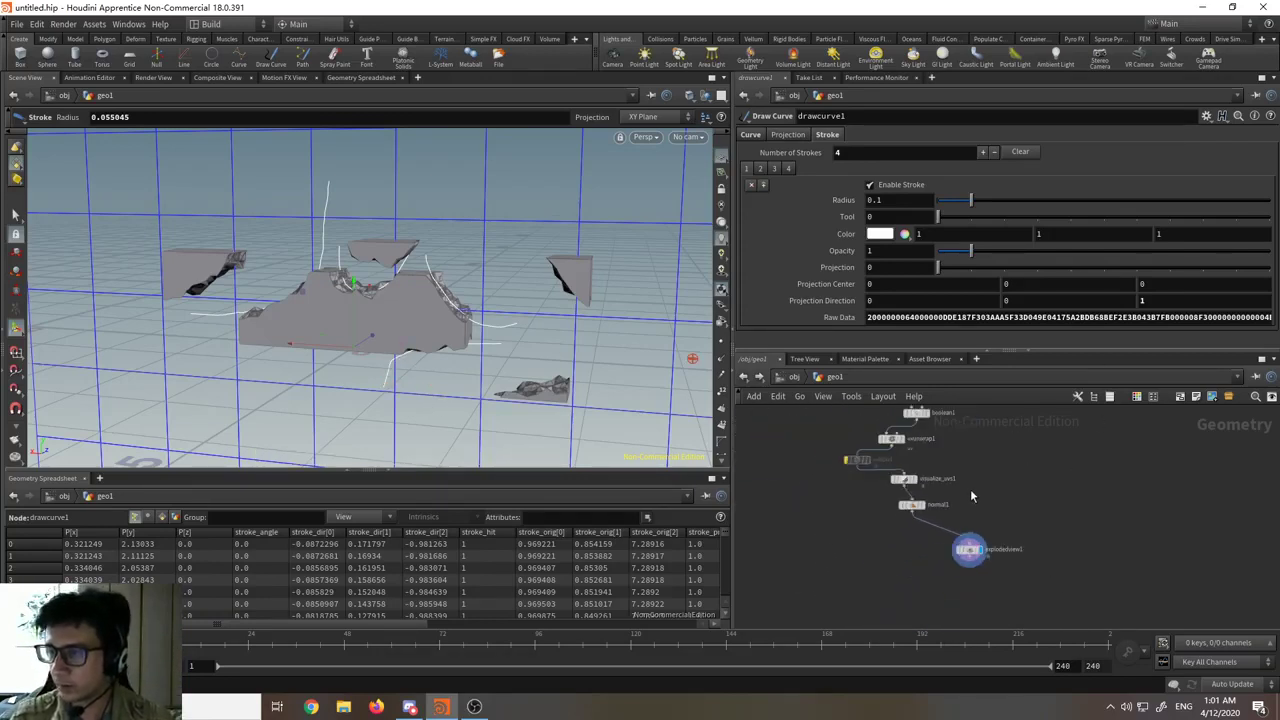
pyautogui.scroll(5, 999, 541)
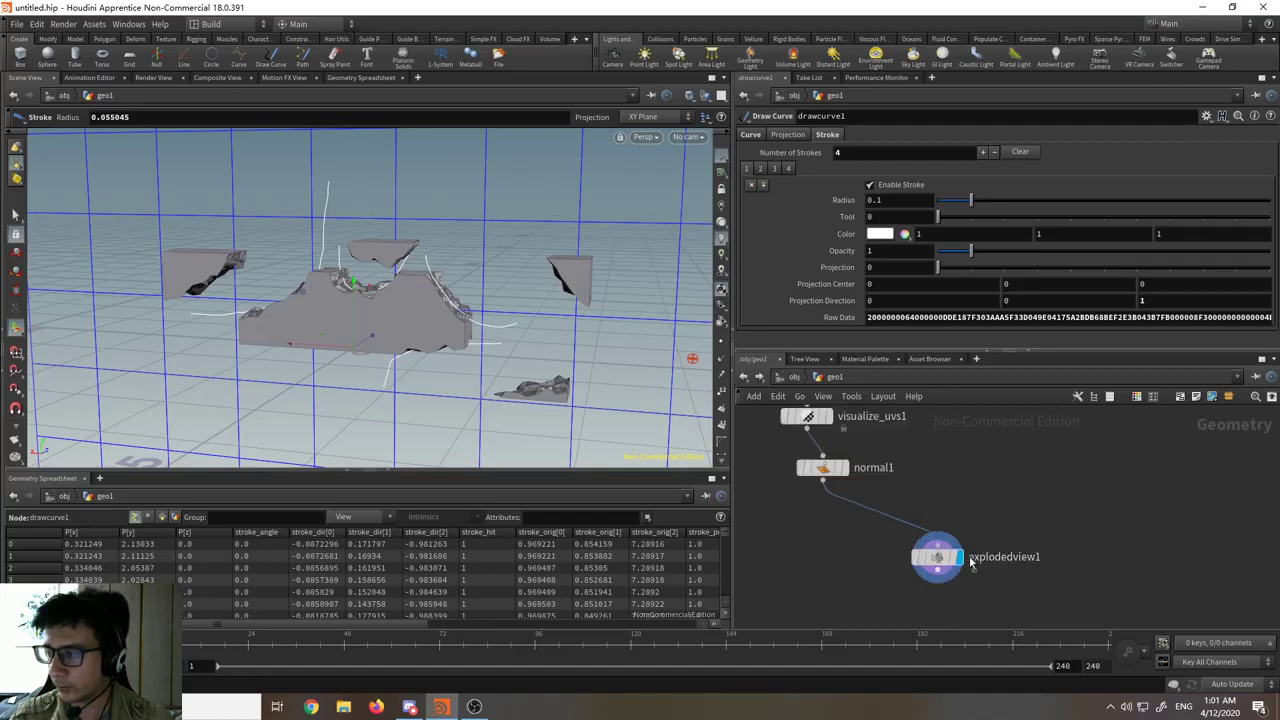
pyautogui.click(908, 565)
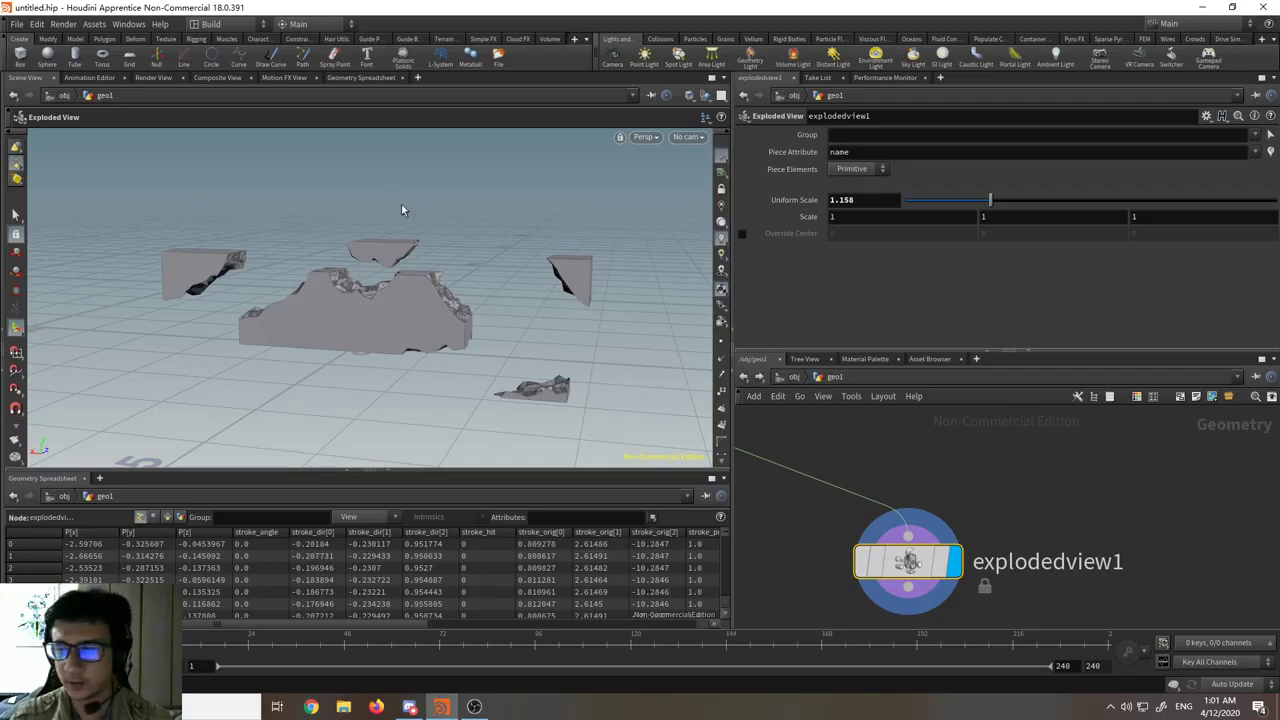
pyautogui.scroll(-8, 1020, 520)
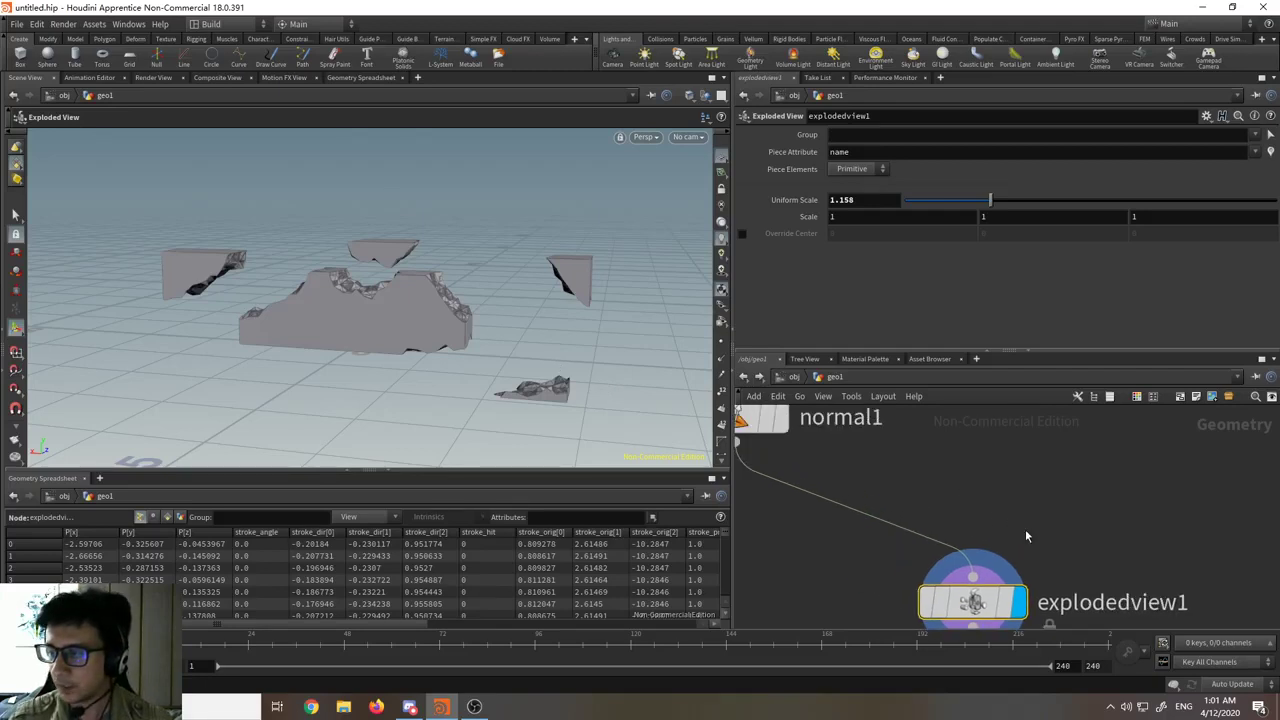
pyautogui.scroll(4, 960, 484)
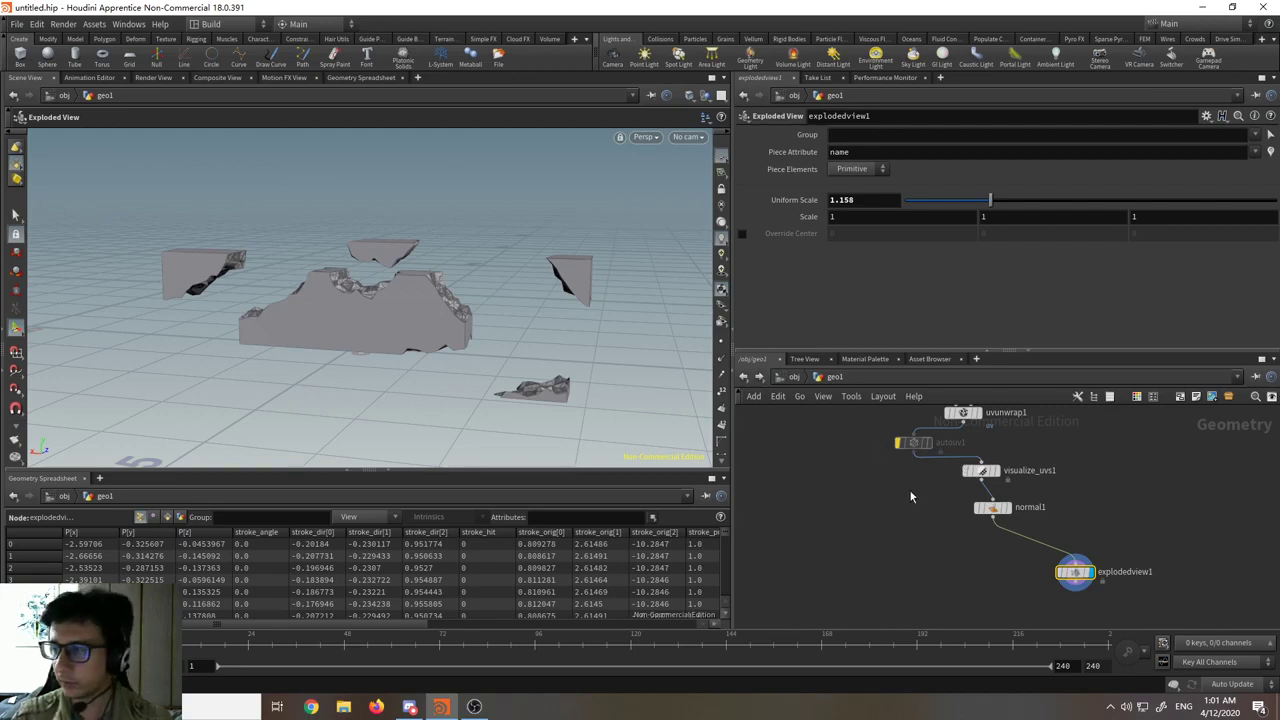
pyautogui.moveTo(910, 529); pyautogui.dragTo(858, 599, button='middle')
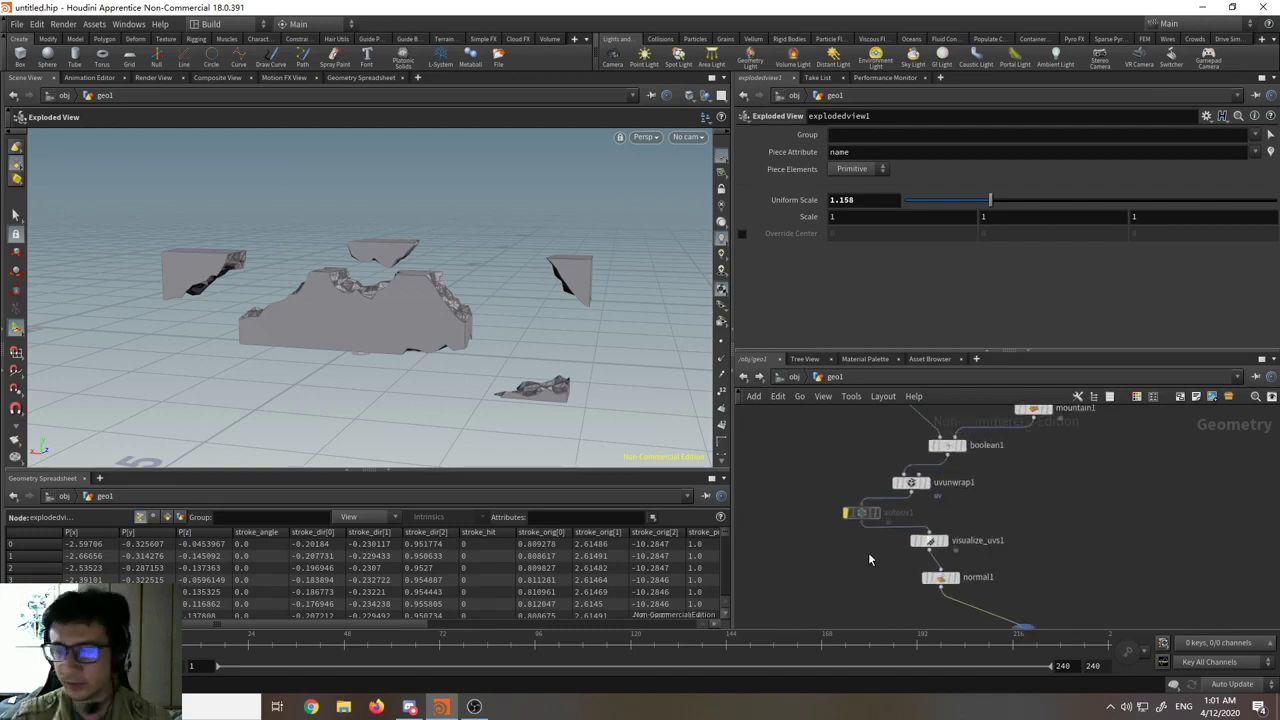
pyautogui.scroll(2, 868, 552)
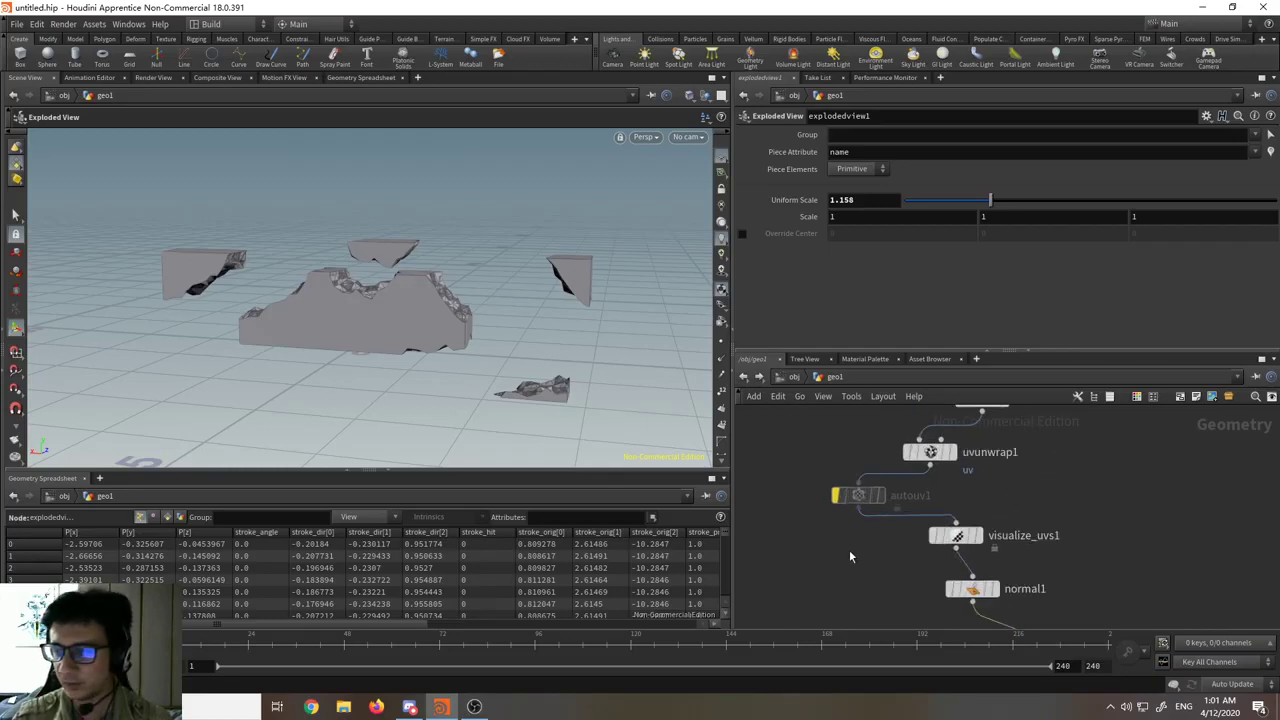
# - Detach autouv1 from the chain so that uvunwrap1 feeds visualize_uvs1 directly
pyautogui.moveTo(845, 500)
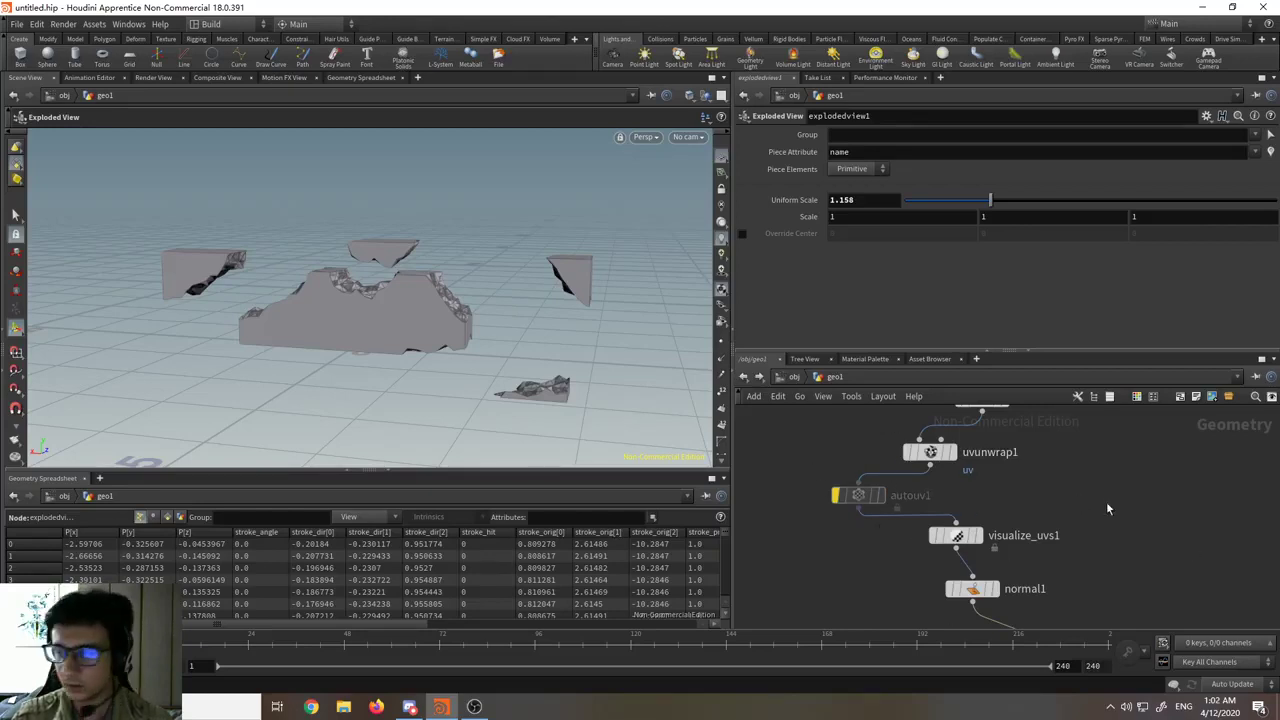
pyautogui.scroll(-6, 1054, 480)
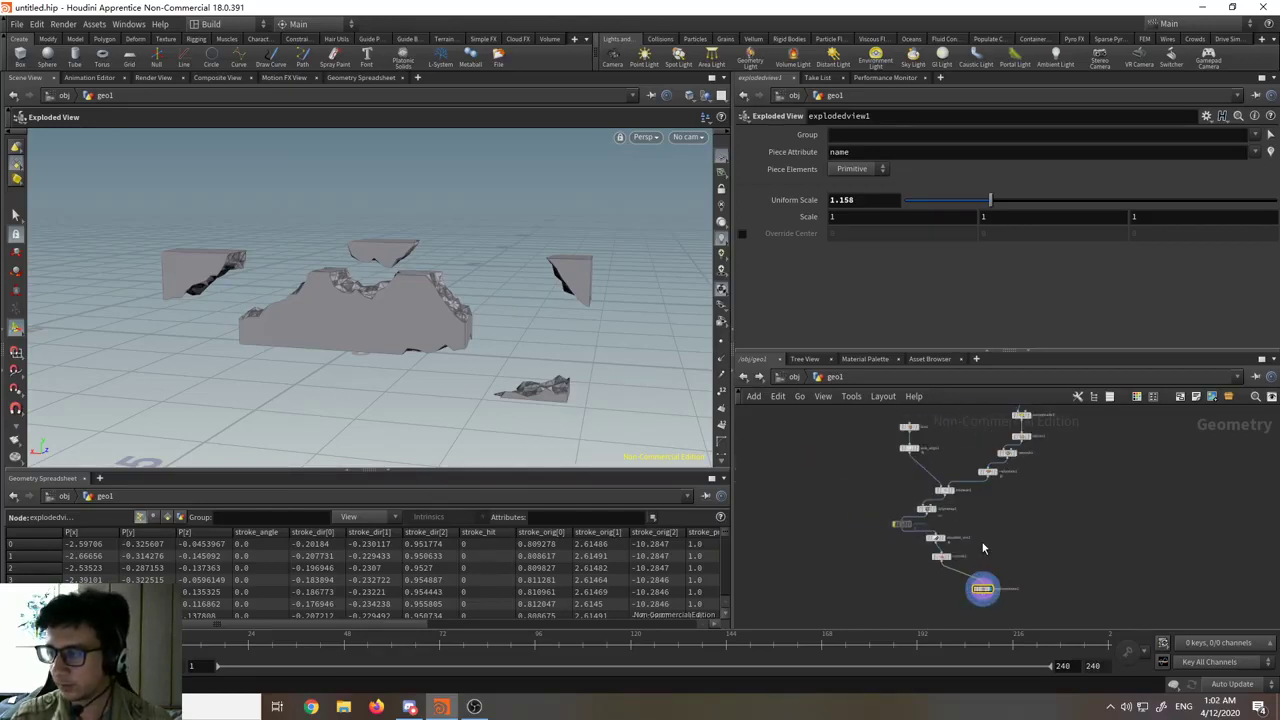
pyautogui.scroll(4, 899, 538)
pyautogui.click(908, 508)
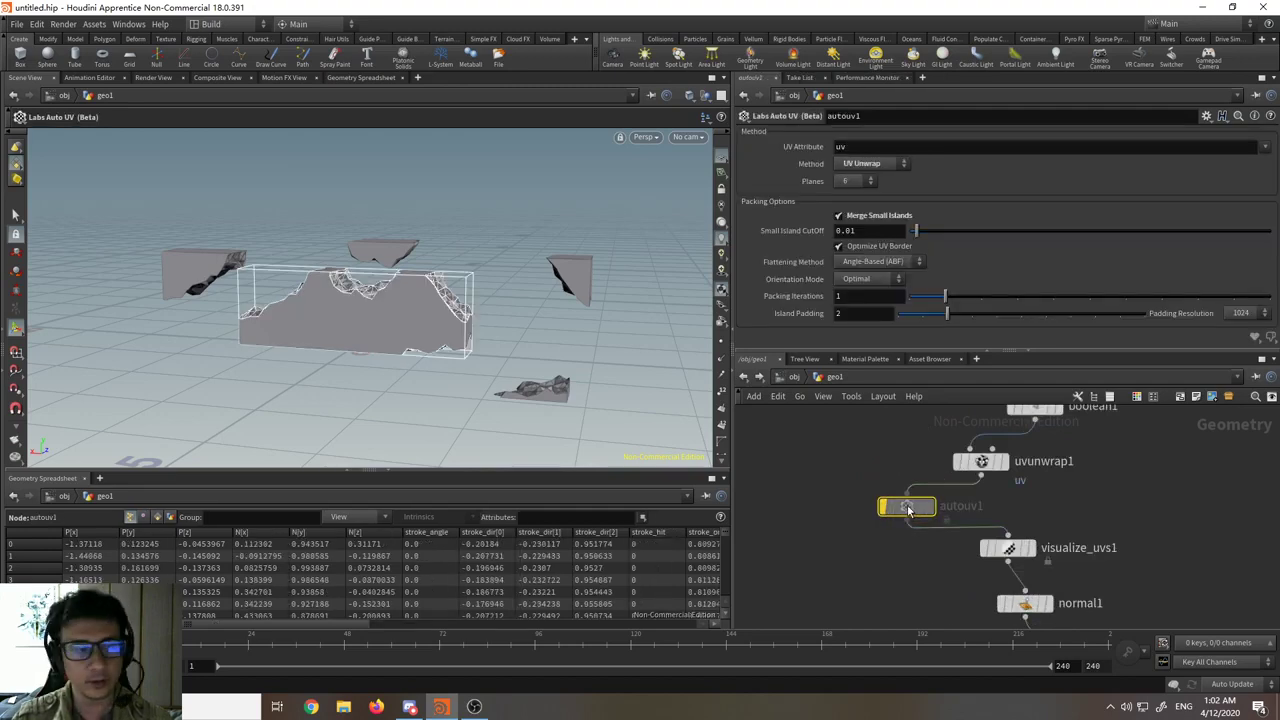
pyautogui.scroll(-2, 908, 508)
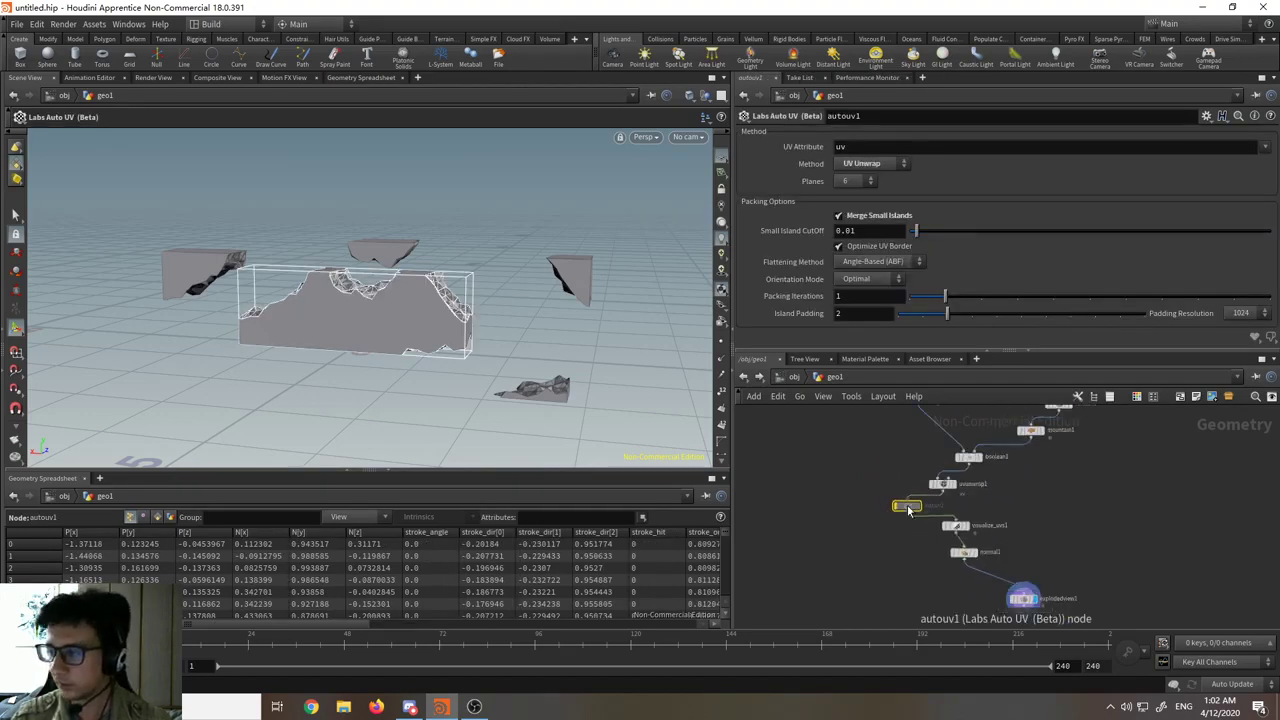
pyautogui.scroll(4, 908, 508)
pyautogui.moveTo(516, 510); pyautogui.dragTo(812, 535)
pyautogui.scroll(-3, 826, 506)
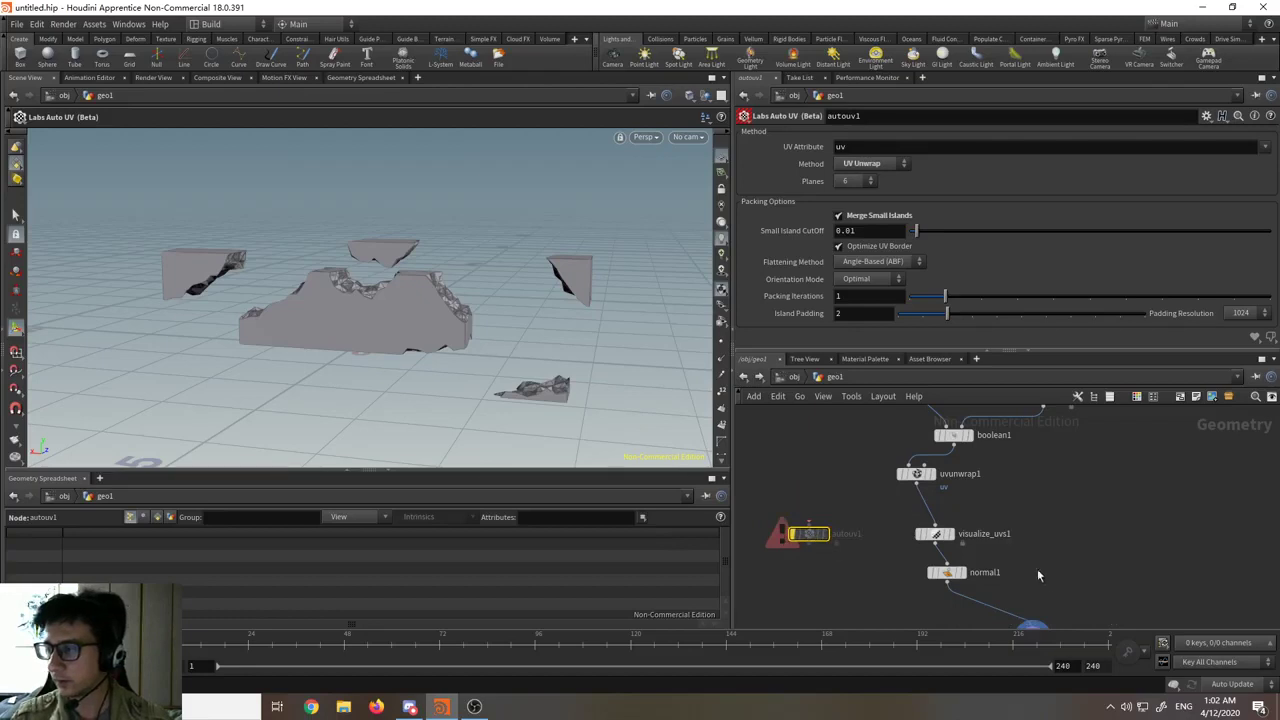
# - Move visualize_uvs1 and normal1 together below uvunwrap1, and bring explodedview1 closer to normal1
pyautogui.moveTo(1062, 592); pyautogui.dragTo(853, 516)
pyautogui.scroll(-1, 891, 529)
pyautogui.moveTo(1023, 580); pyautogui.dragTo(988, 551, button='middle')
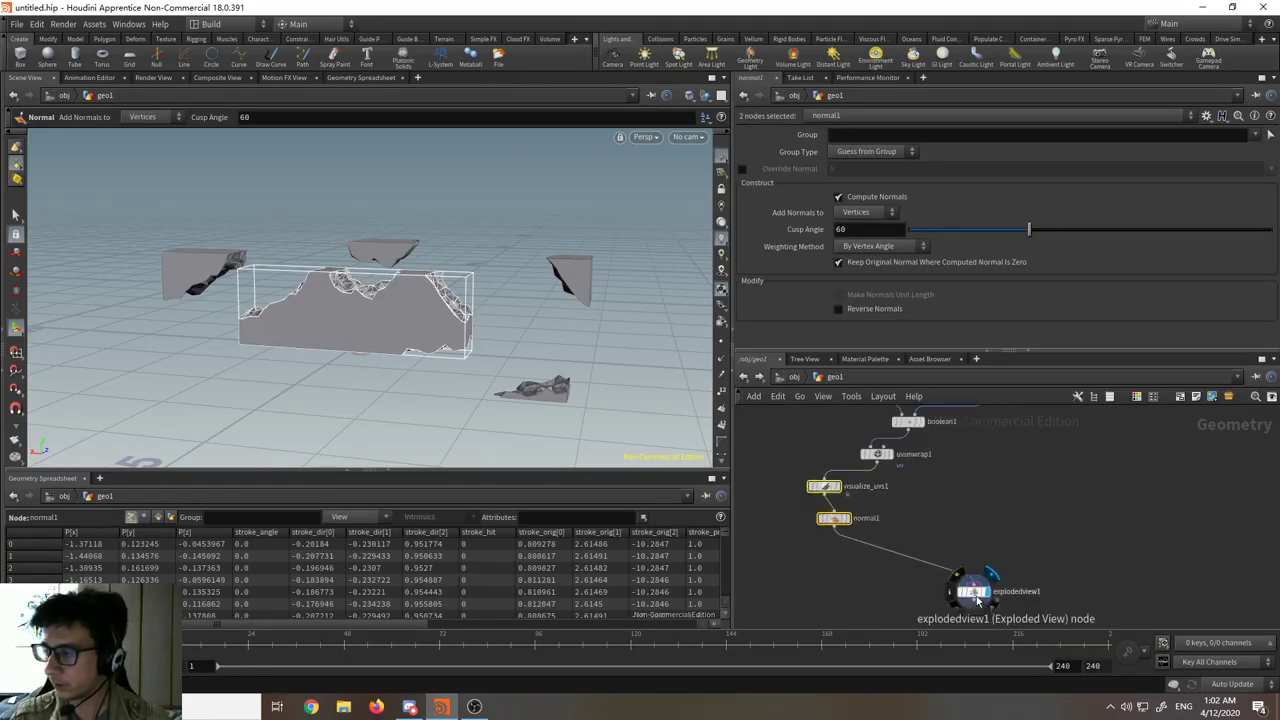
pyautogui.moveTo(978, 600); pyautogui.dragTo(899, 553)
# - Change the operation of boolean1 from Subtract to Shatter and check its output primitive groups
pyautogui.keyDown('alt'); pyautogui.moveTo(426, 323); pyautogui.dragTo(373, 402, button='middle'); pyautogui.keyUp('alt')
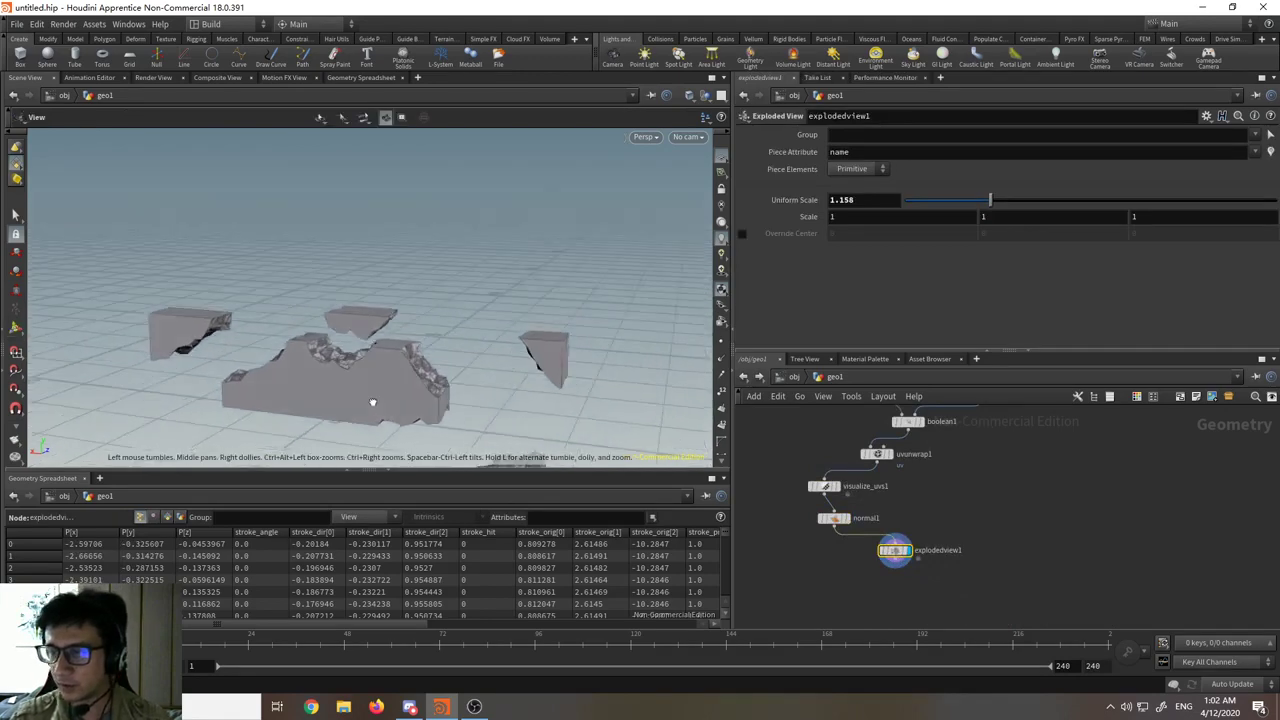
pyautogui.moveTo(373, 402)
pyautogui.keyDown('alt'); pyautogui.mouseDown()
pyautogui.moveTo(354, 406)
pyautogui.moveTo(385, 408)
pyautogui.mouseUp(); pyautogui.keyUp('alt')
pyautogui.keyDown('alt'); pyautogui.scroll(-1, 500, 354); pyautogui.keyUp('alt')
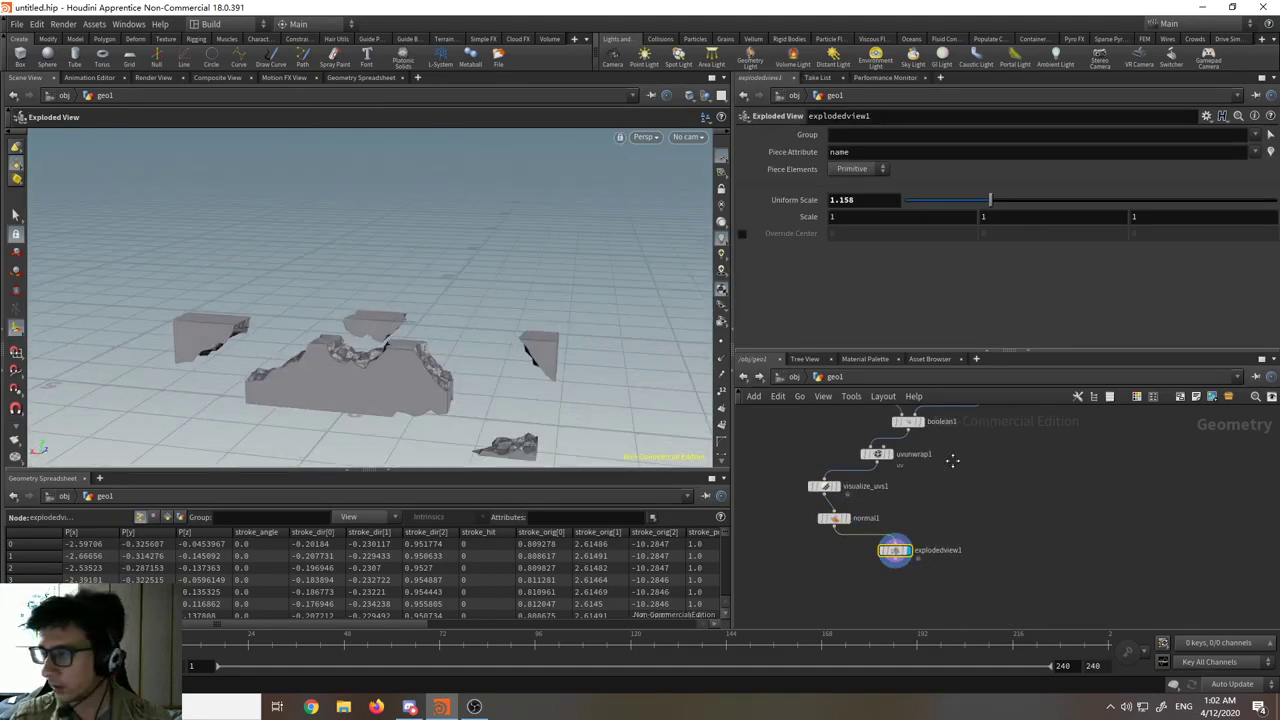
pyautogui.scroll(2, 952, 460)
pyautogui.click(870, 512)
pyautogui.scroll(2, 866, 218)
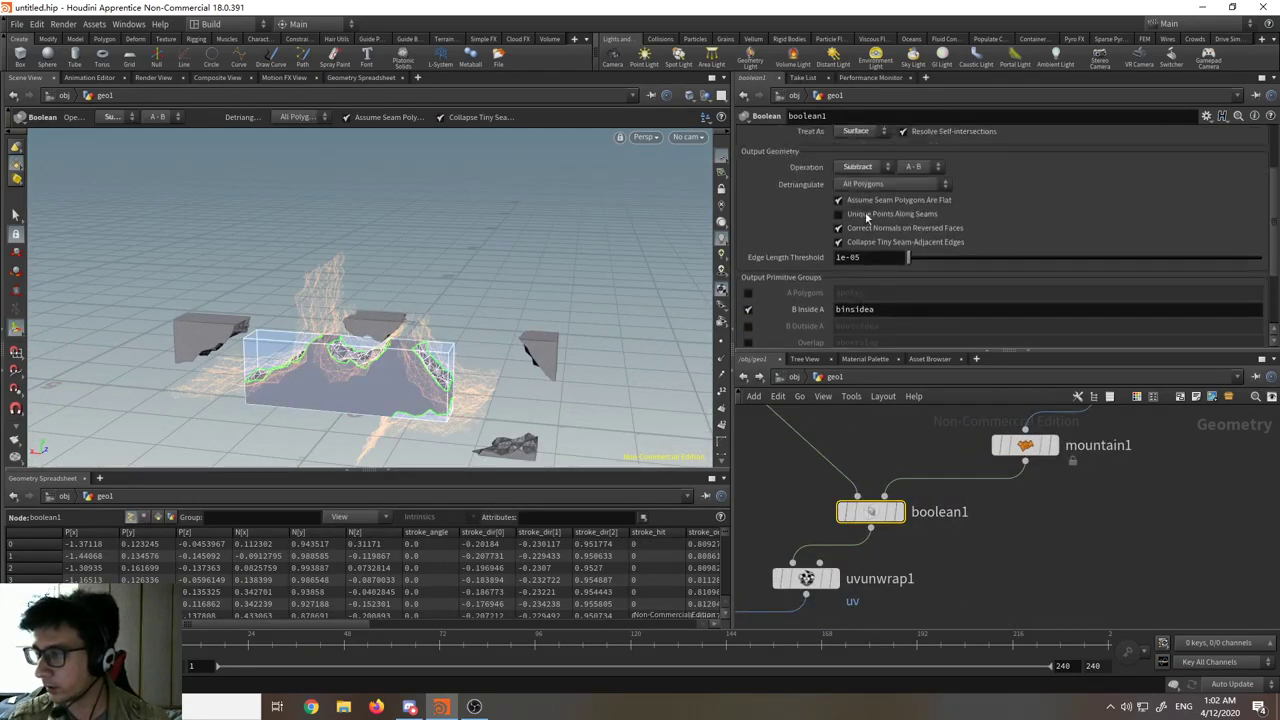
pyautogui.scroll(2, 866, 218)
pyautogui.click(857, 256)
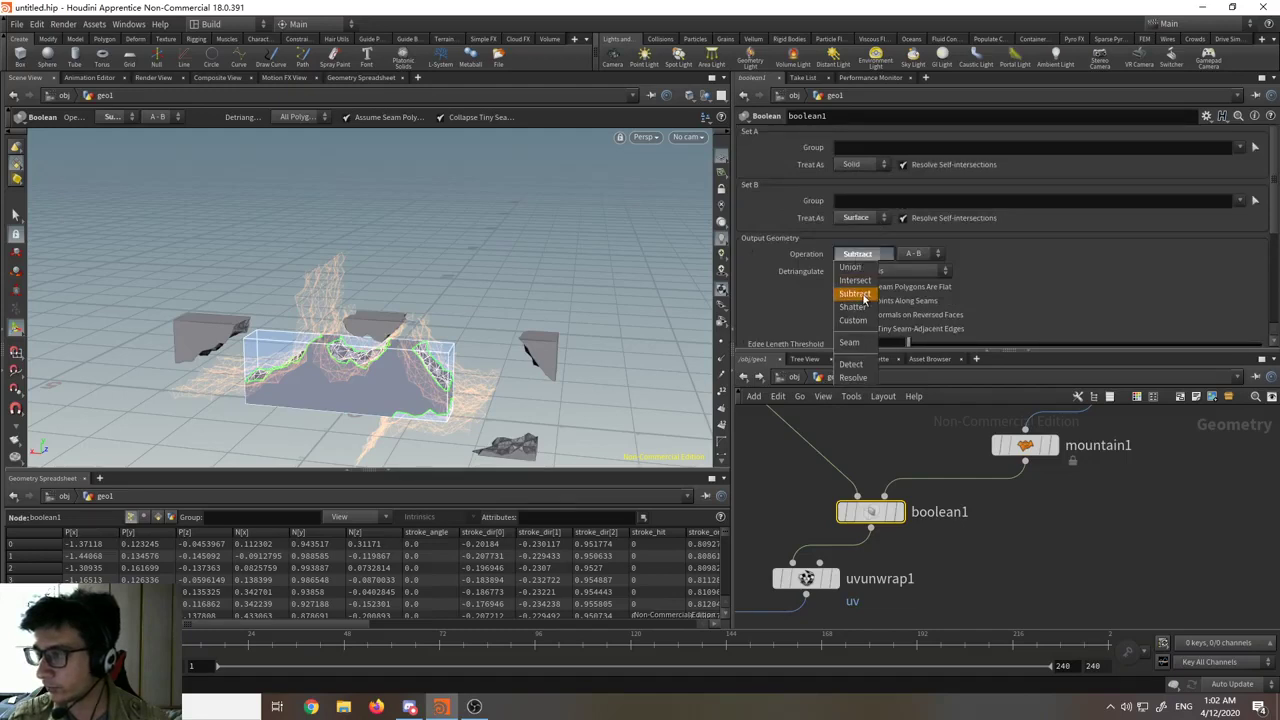
pyautogui.click(878, 256)
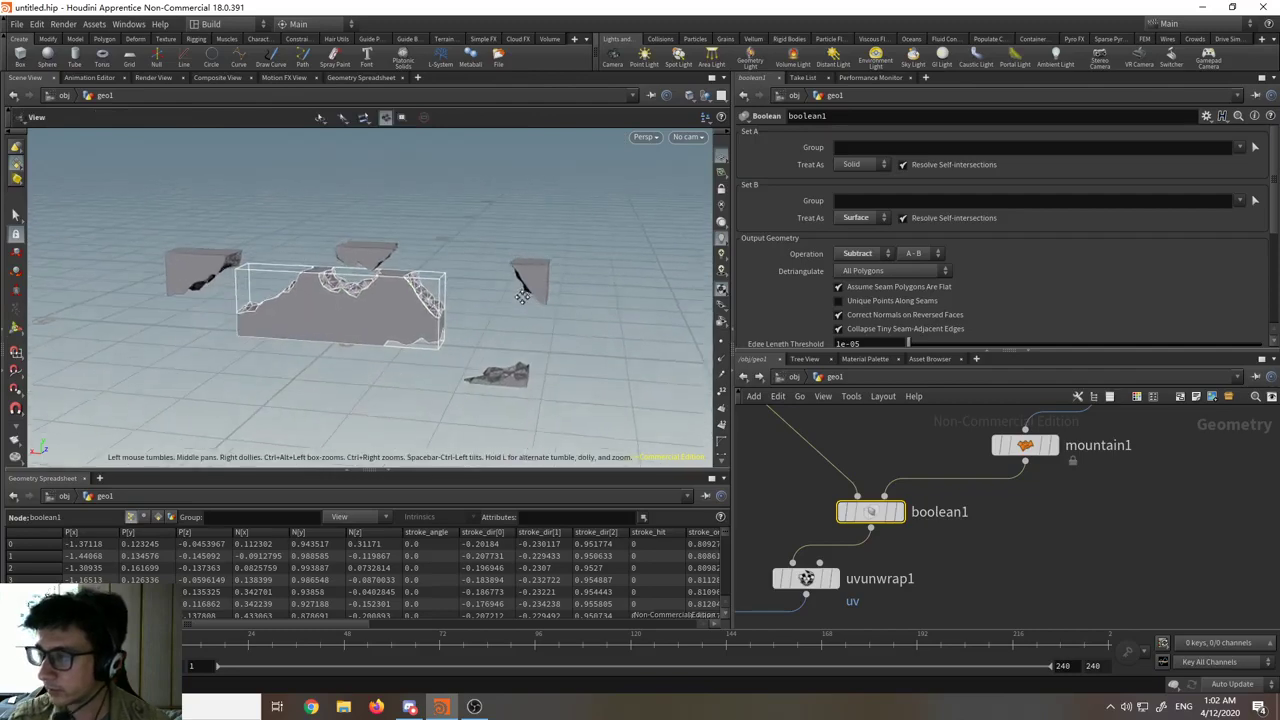
pyautogui.click(874, 256)
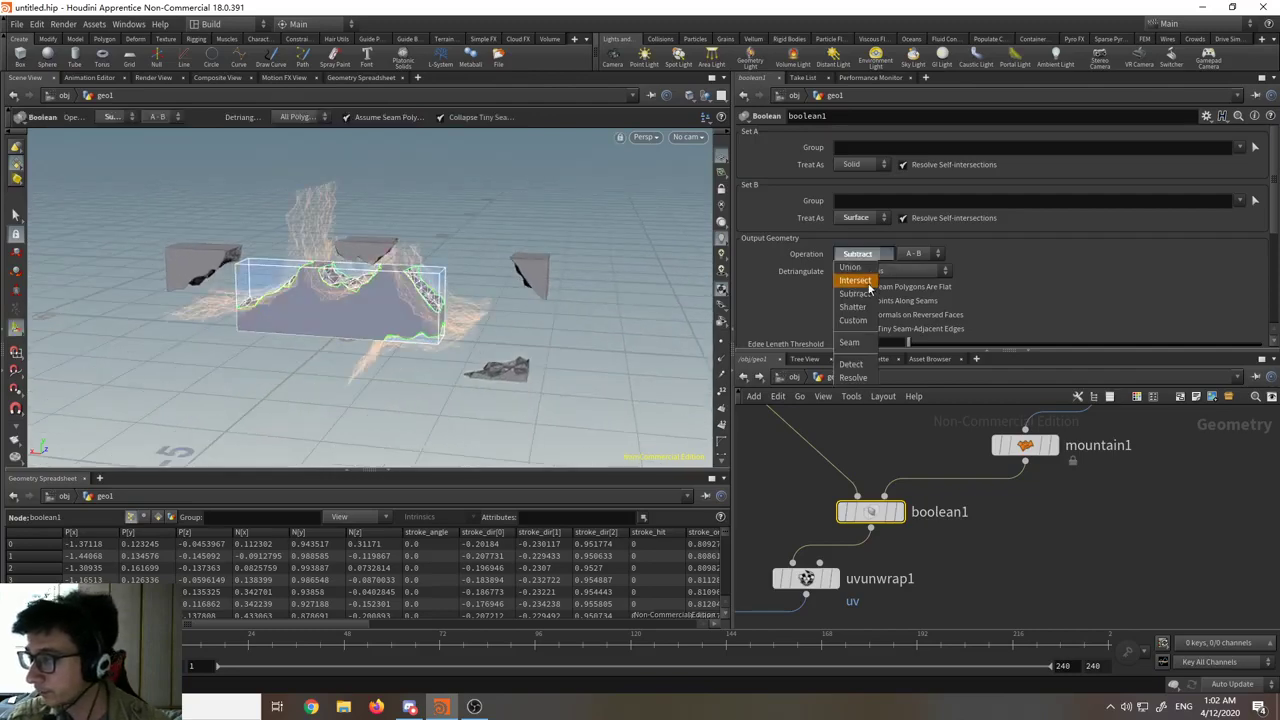
pyautogui.click(869, 308)
pyautogui.scroll(-3, 918, 286)
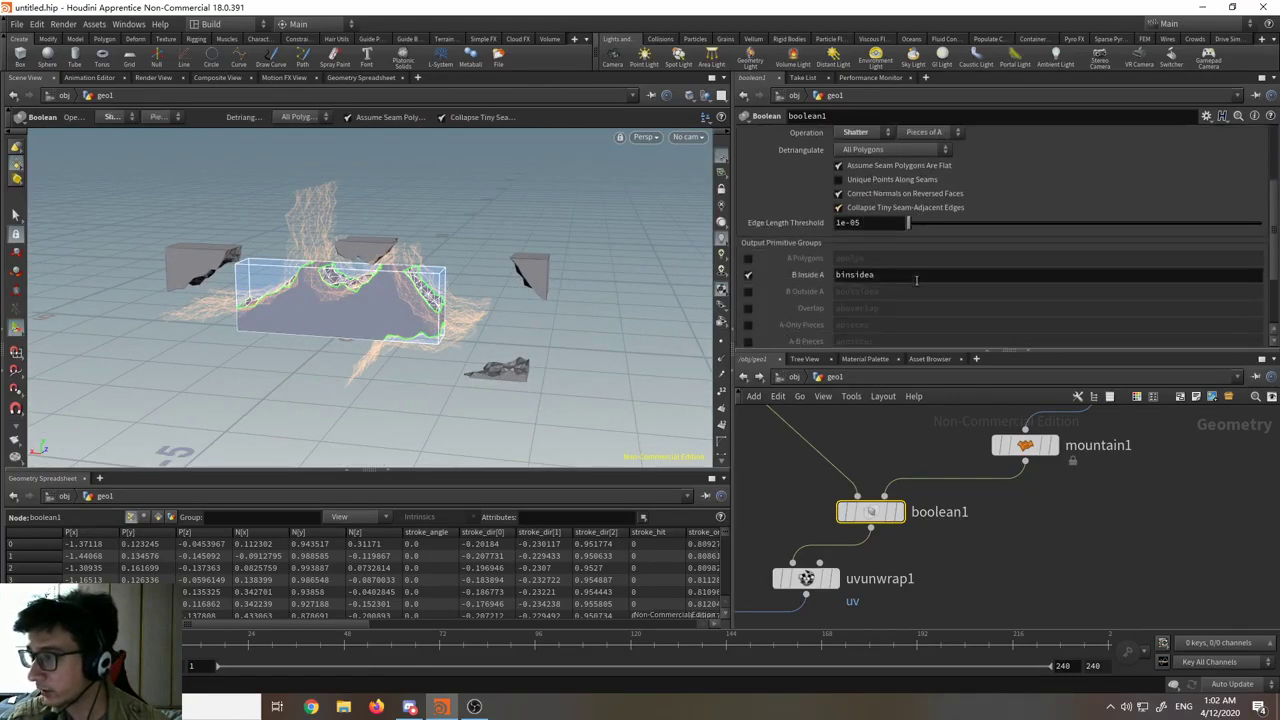
# - Select explodedview1 and examine the UV checker pattern on the rough cut faces of the broken pieces up close
pyautogui.moveTo(1047, 589); pyautogui.dragTo(1038, 457, button='middle')
pyautogui.scroll(-3, 1038, 457)
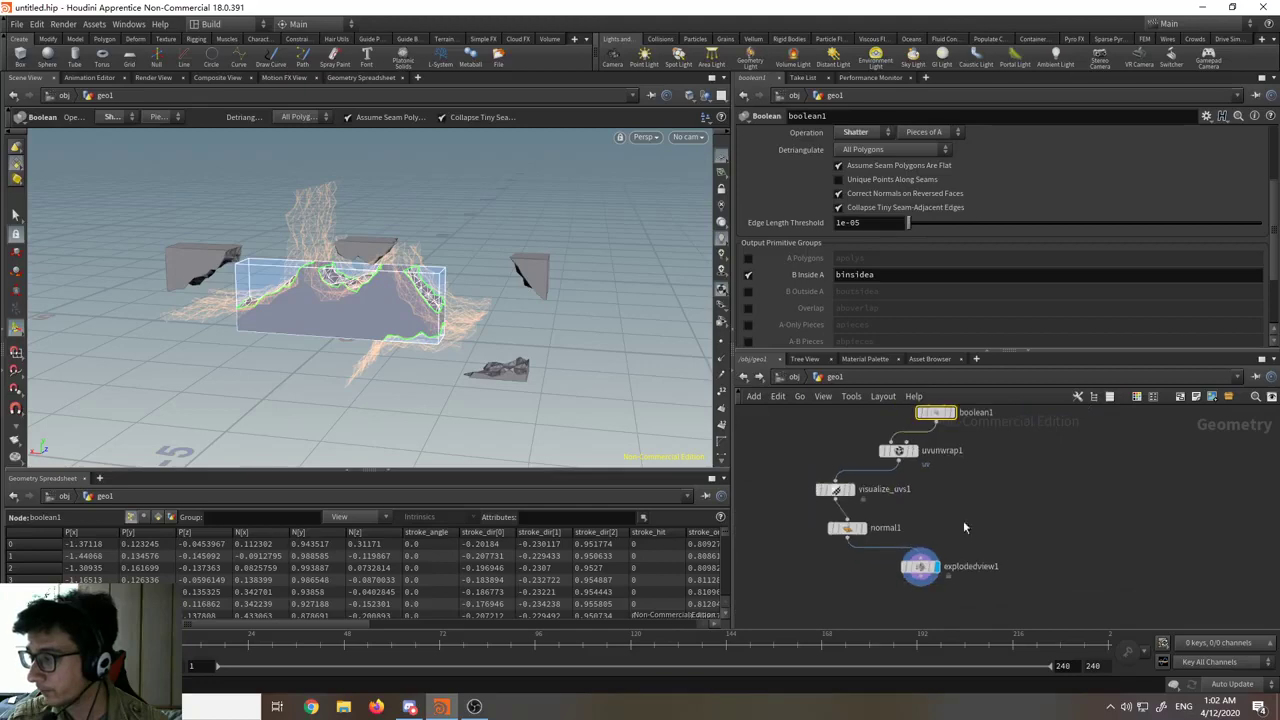
pyautogui.click(923, 570)
pyautogui.keyDown('alt'); pyautogui.moveTo(500, 320); pyautogui.dragTo(411, 326); pyautogui.keyUp('alt')
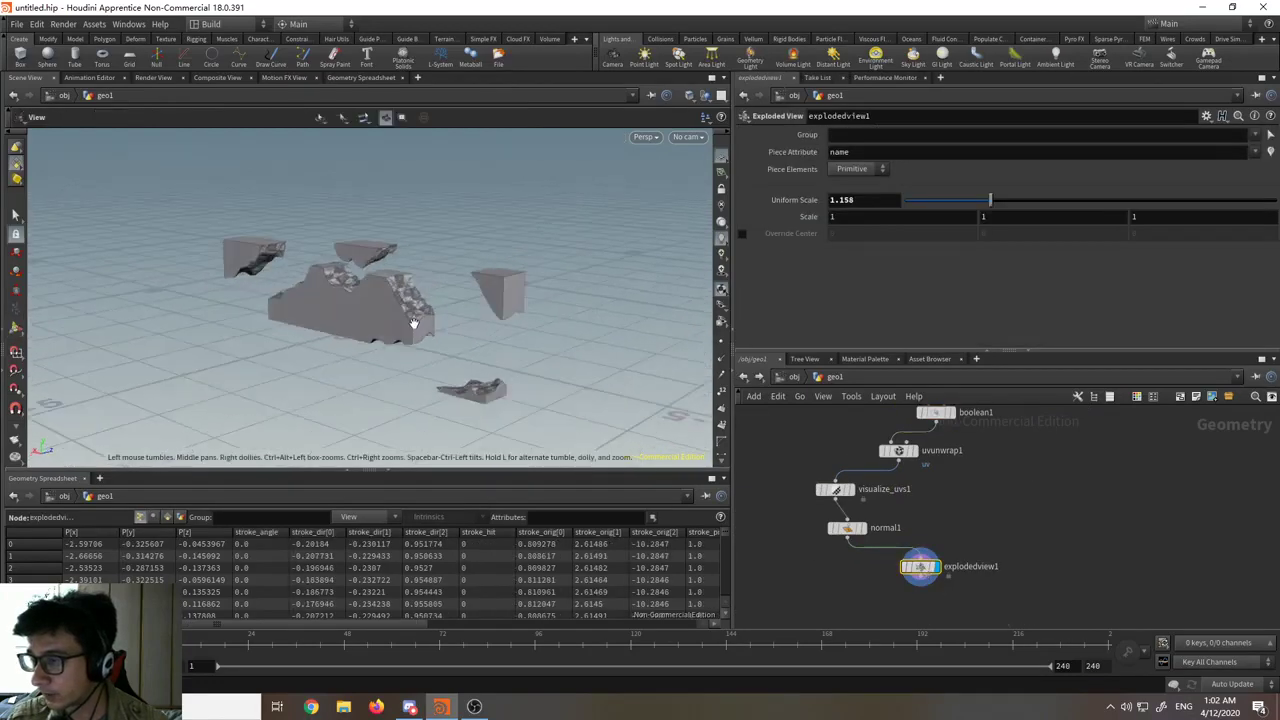
pyautogui.keyDown('alt'); pyautogui.moveTo(411, 326); pyautogui.dragTo(387, 162, button='right'); pyautogui.keyUp('alt')
pyautogui.keyDown('alt'); pyautogui.moveTo(387, 162); pyautogui.dragTo(383, 194); pyautogui.keyUp('alt')
pyautogui.keyDown('alt'); pyautogui.moveTo(383, 194); pyautogui.dragTo(390, 114, button='right'); pyautogui.keyUp('alt')
pyautogui.keyDown('alt'); pyautogui.moveTo(462, 285); pyautogui.dragTo(438, 145, button='right'); pyautogui.keyUp('alt')
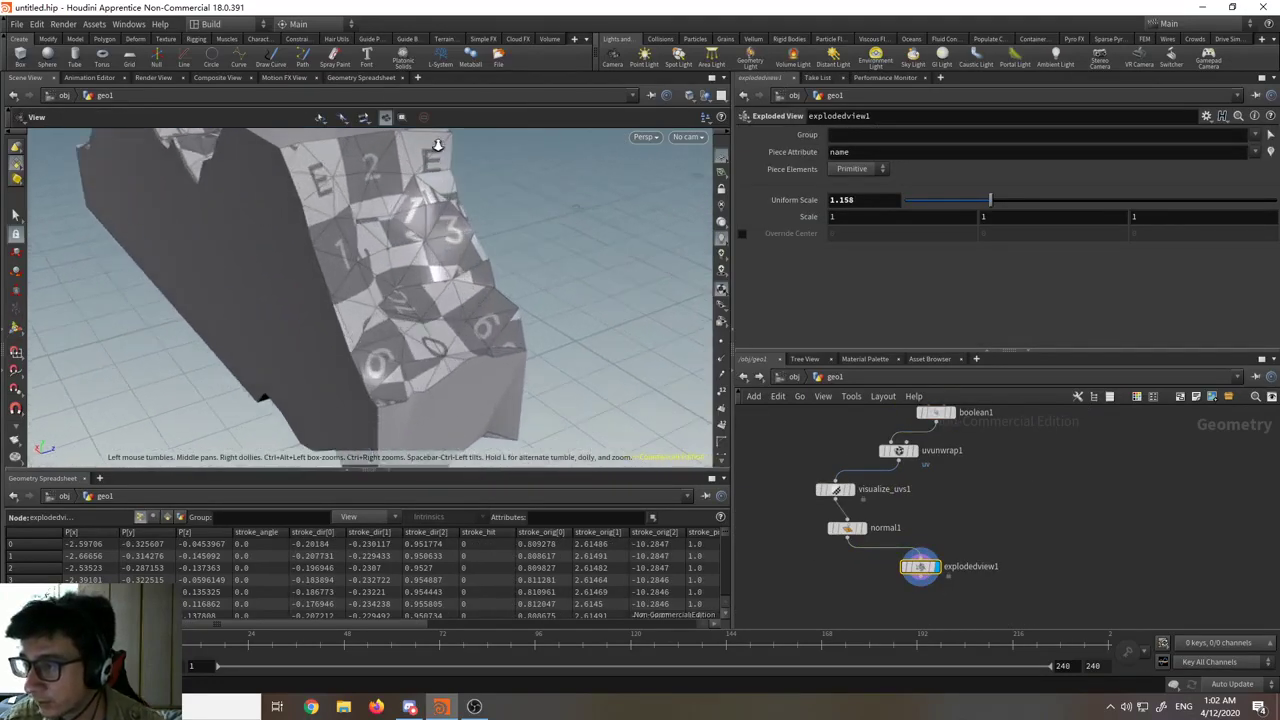
pyautogui.keyDown('alt'); pyautogui.moveTo(582, 250); pyautogui.dragTo(640, 390, button='right'); pyautogui.keyUp('alt')
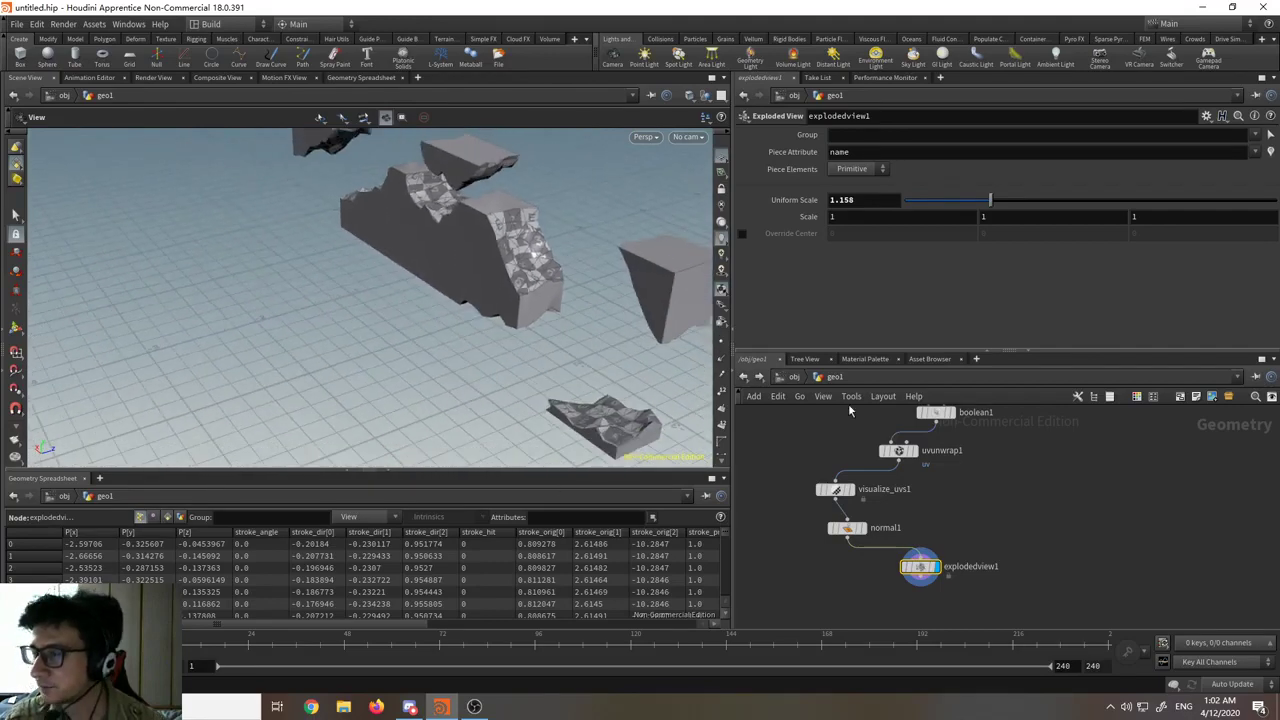
# - Select boolean1 and inspect its Shatter settings and the cut seams on the block from several angles
pyautogui.moveTo(913, 497); pyautogui.dragTo(949, 595, button='middle')
pyautogui.moveTo(999, 555); pyautogui.dragTo(947, 555, button='middle')
pyautogui.click(924, 512)
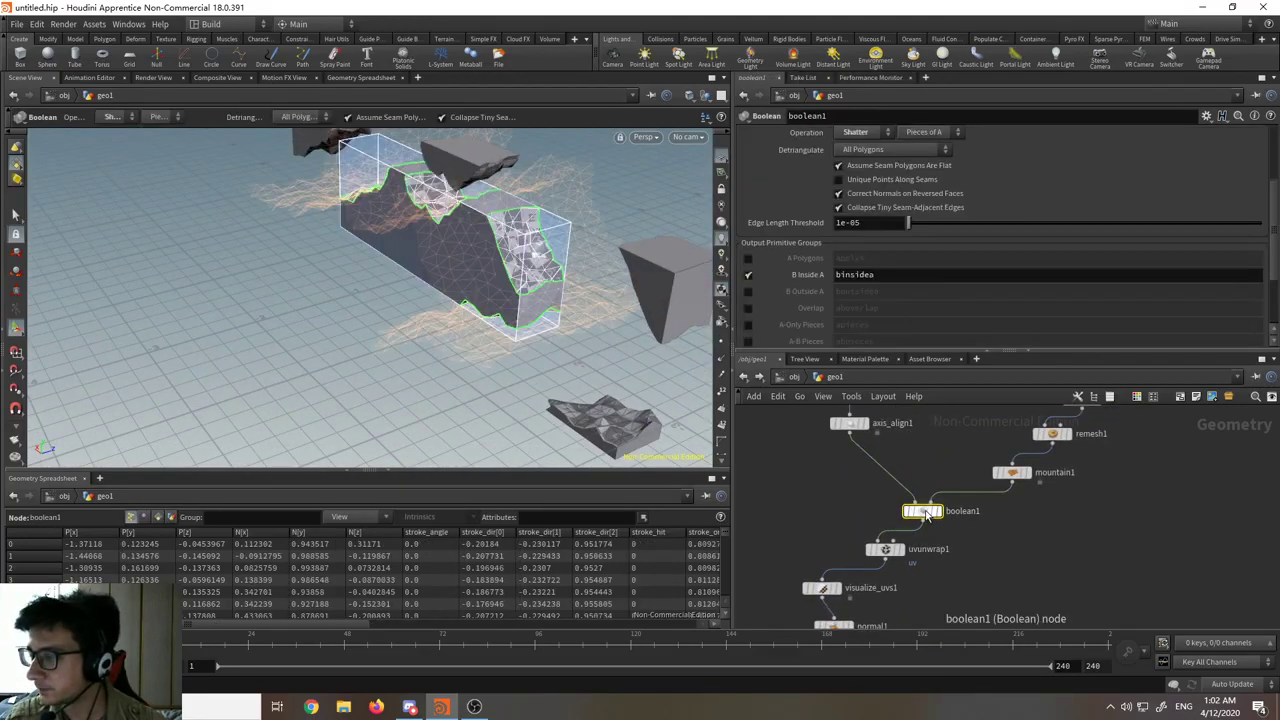
pyautogui.scroll(2, 954, 228)
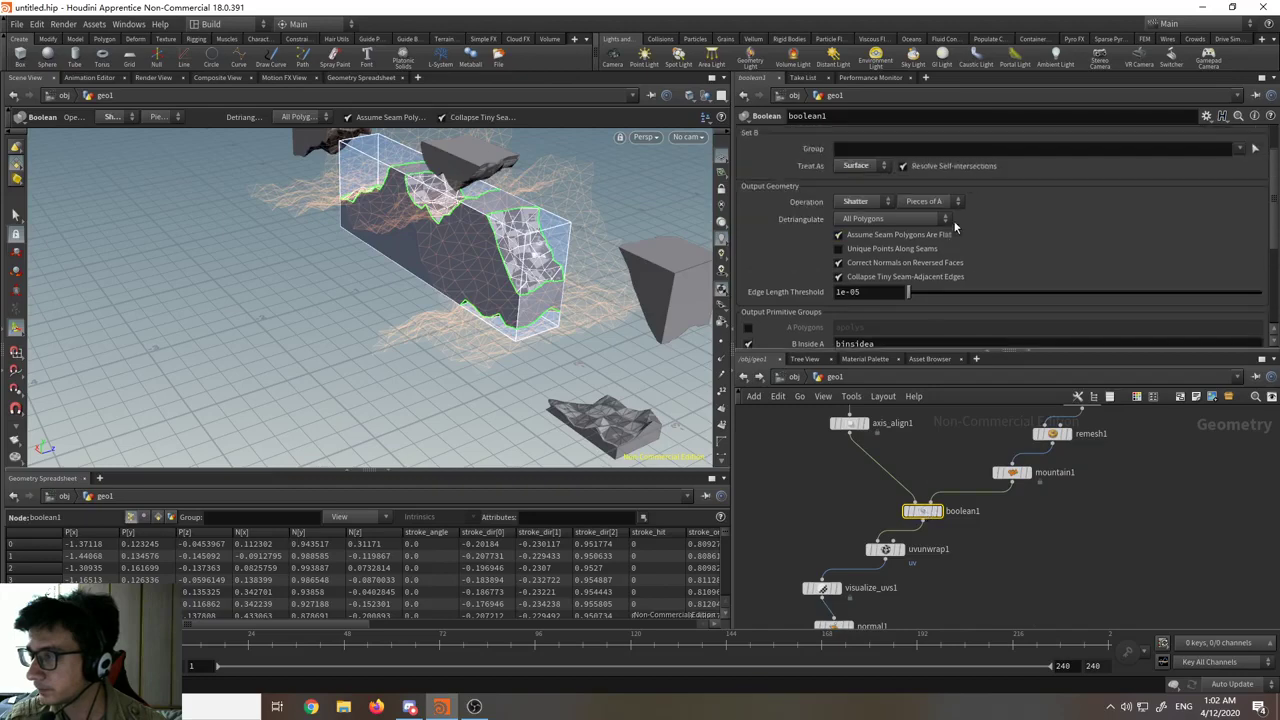
pyautogui.press('Escape')
pyautogui.moveTo(454, 306); pyautogui.dragTo(499, 348)
pyautogui.press('Return')
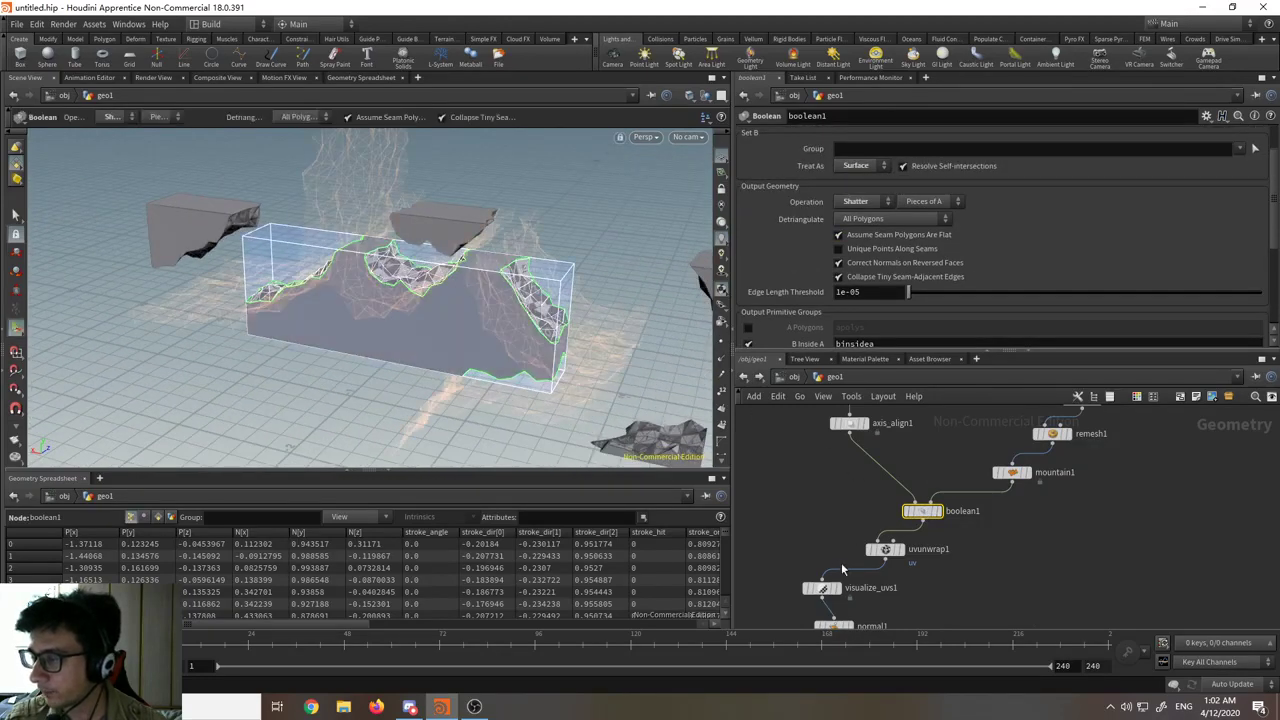
pyautogui.scroll(-3, 838, 470)
pyautogui.moveTo(929, 463); pyautogui.dragTo(929, 561, button='middle')
pyautogui.press('Escape')
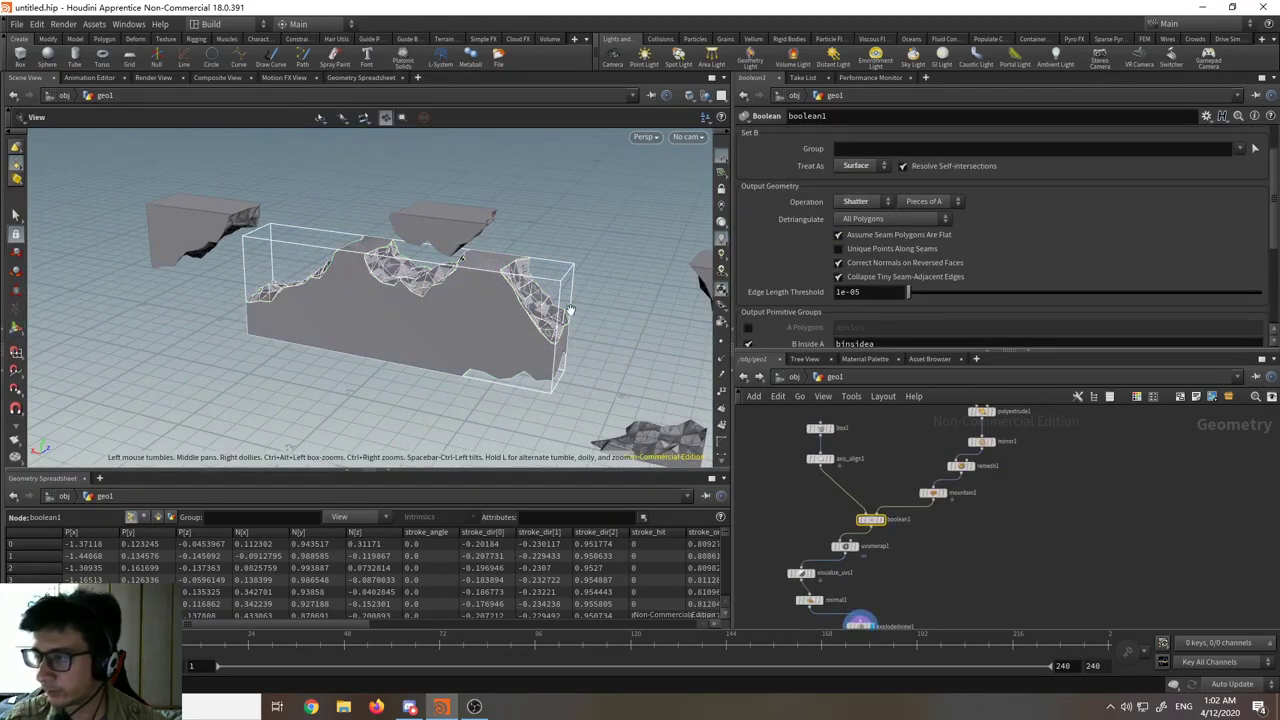
pyautogui.moveTo(628, 312); pyautogui.dragTo(566, 292)
pyautogui.moveTo(566, 292); pyautogui.dragTo(440, 282, button='middle')
pyautogui.press('space')
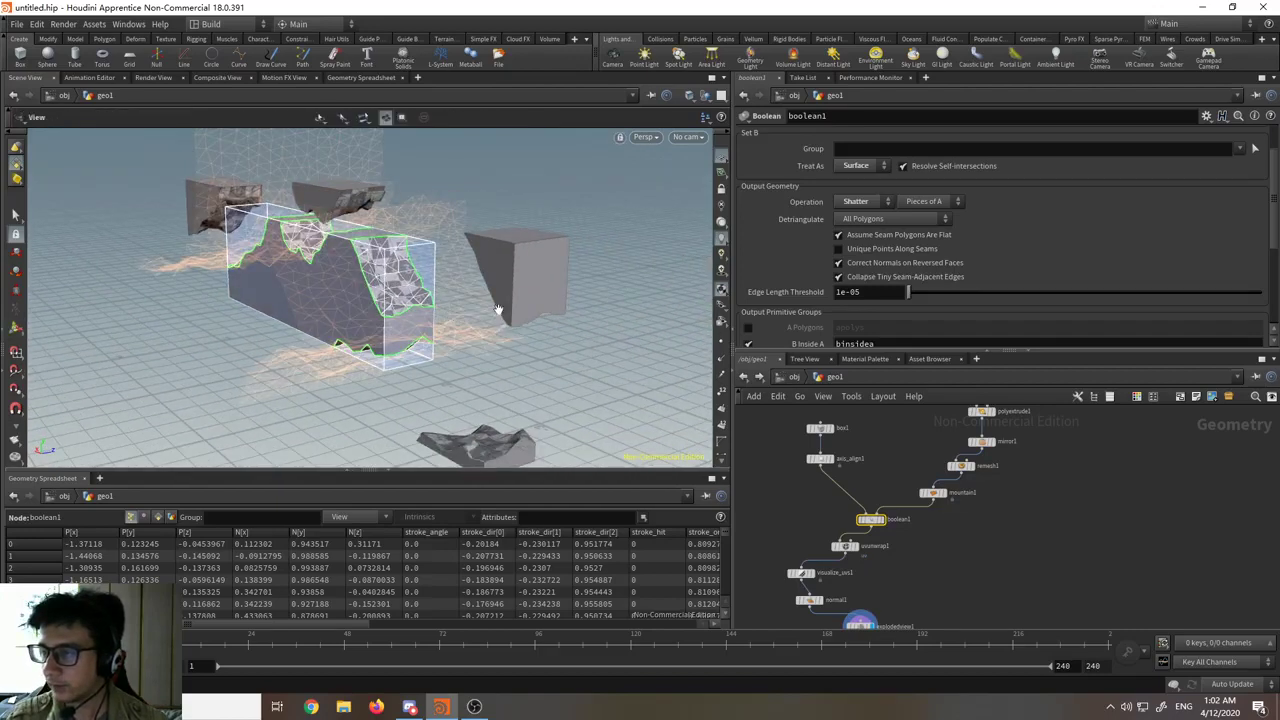
pyautogui.scroll(4, 855, 459)
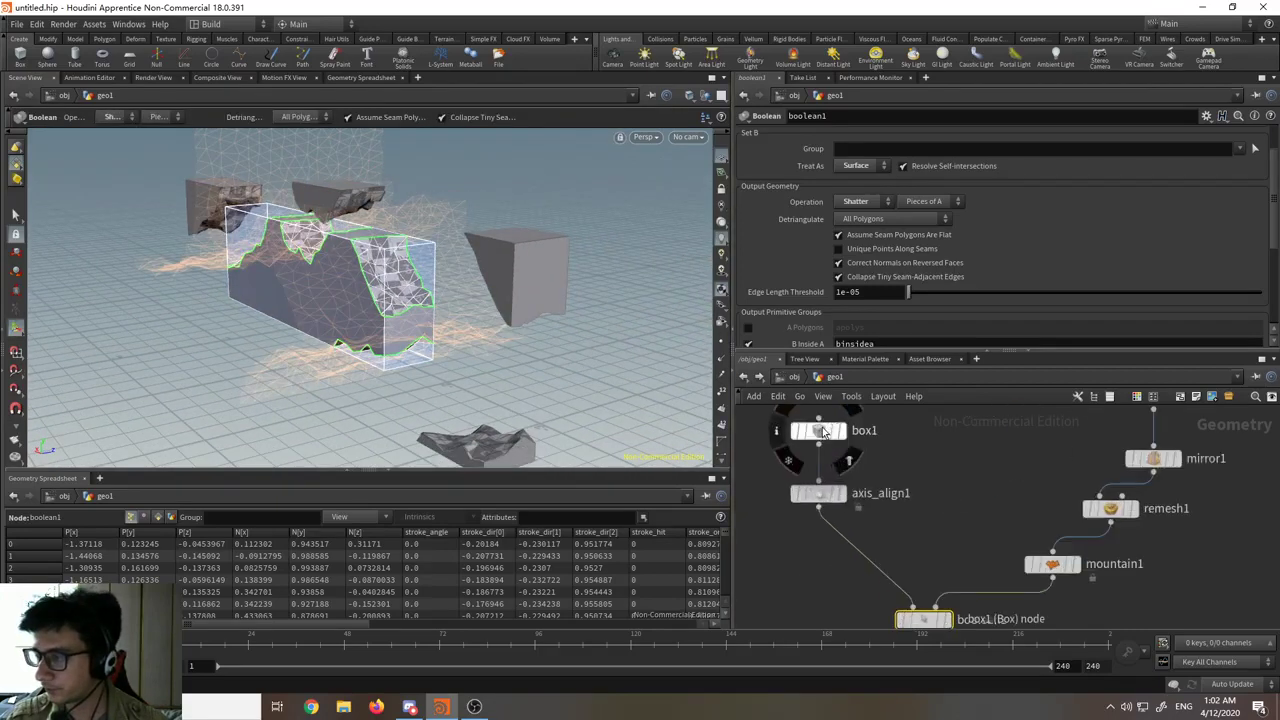
# - Stretch box1 along its depth to about 0.99 from one side, and look at how the pieces follow
pyautogui.click(820, 430)
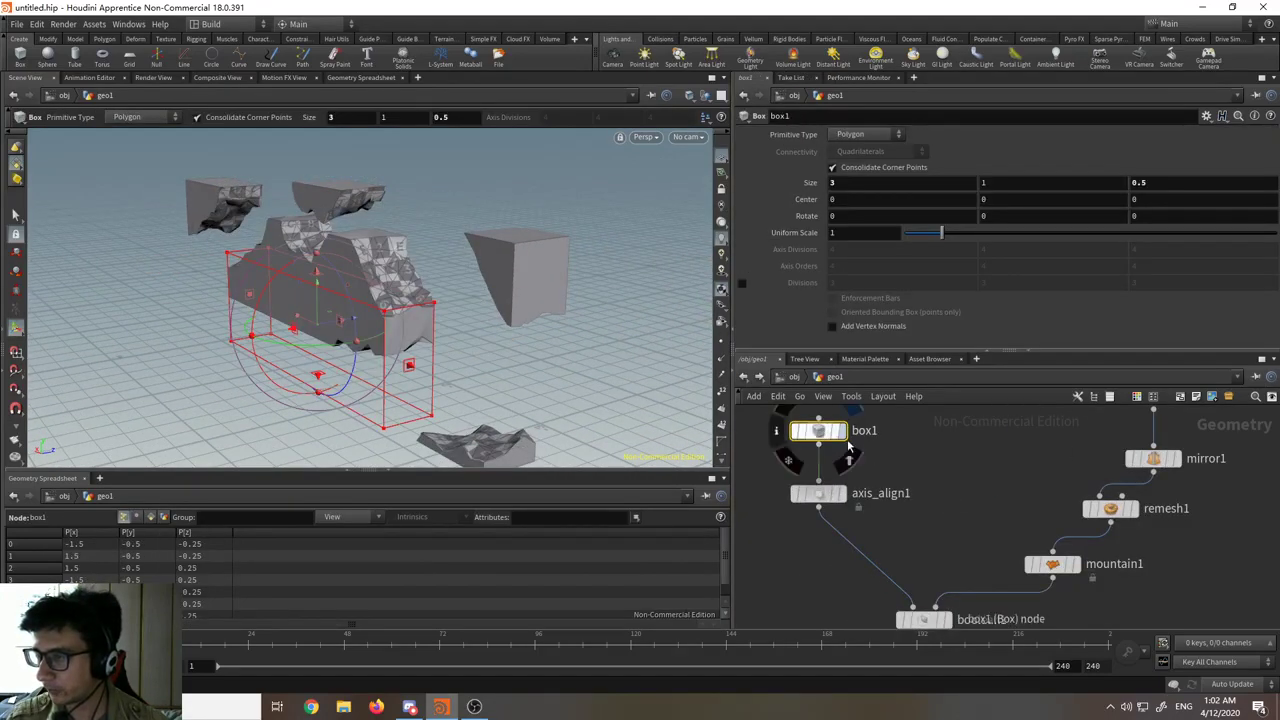
pyautogui.keyDown('alt'); pyautogui.moveTo(406, 346); pyautogui.dragTo(590, 355); pyautogui.keyUp('alt')
pyautogui.keyDown('alt'); pyautogui.moveTo(394, 336); pyautogui.dragTo(358, 308); pyautogui.keyUp('alt')
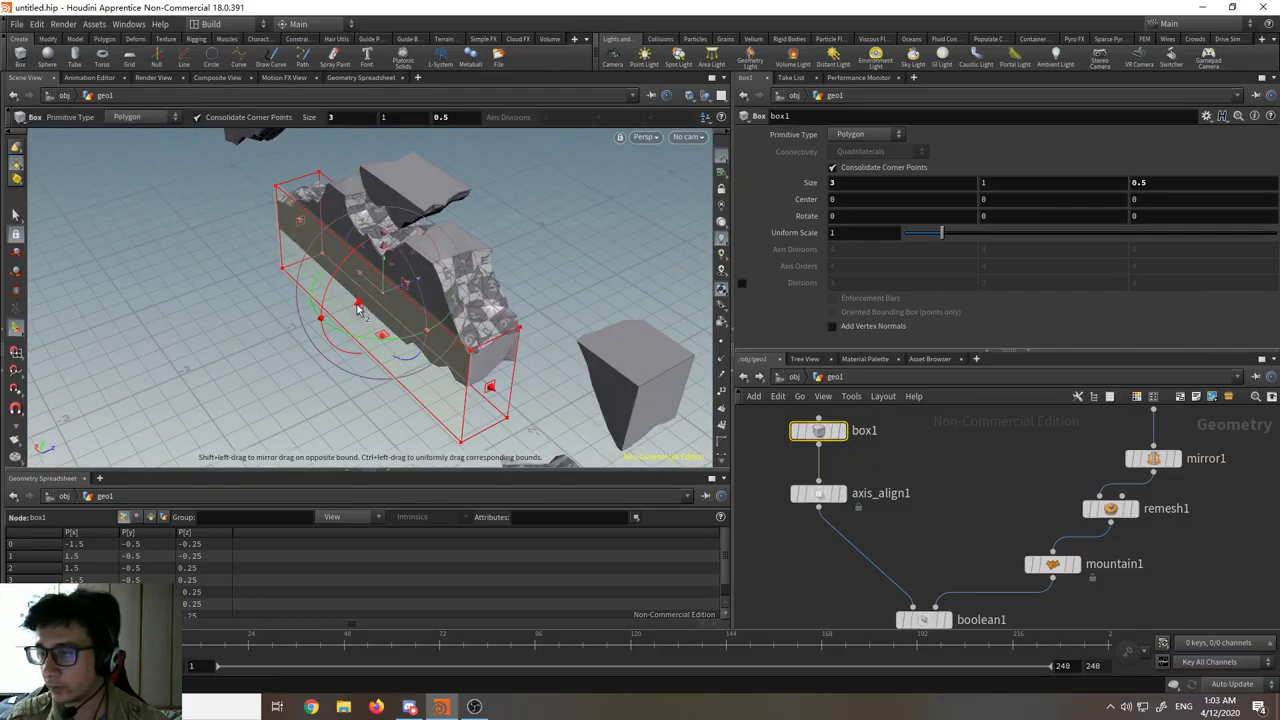
pyautogui.moveTo(338, 316); pyautogui.dragTo(291, 331)
pyautogui.keyDown('alt'); pyautogui.moveTo(400, 326); pyautogui.dragTo(581, 247); pyautogui.keyUp('alt')
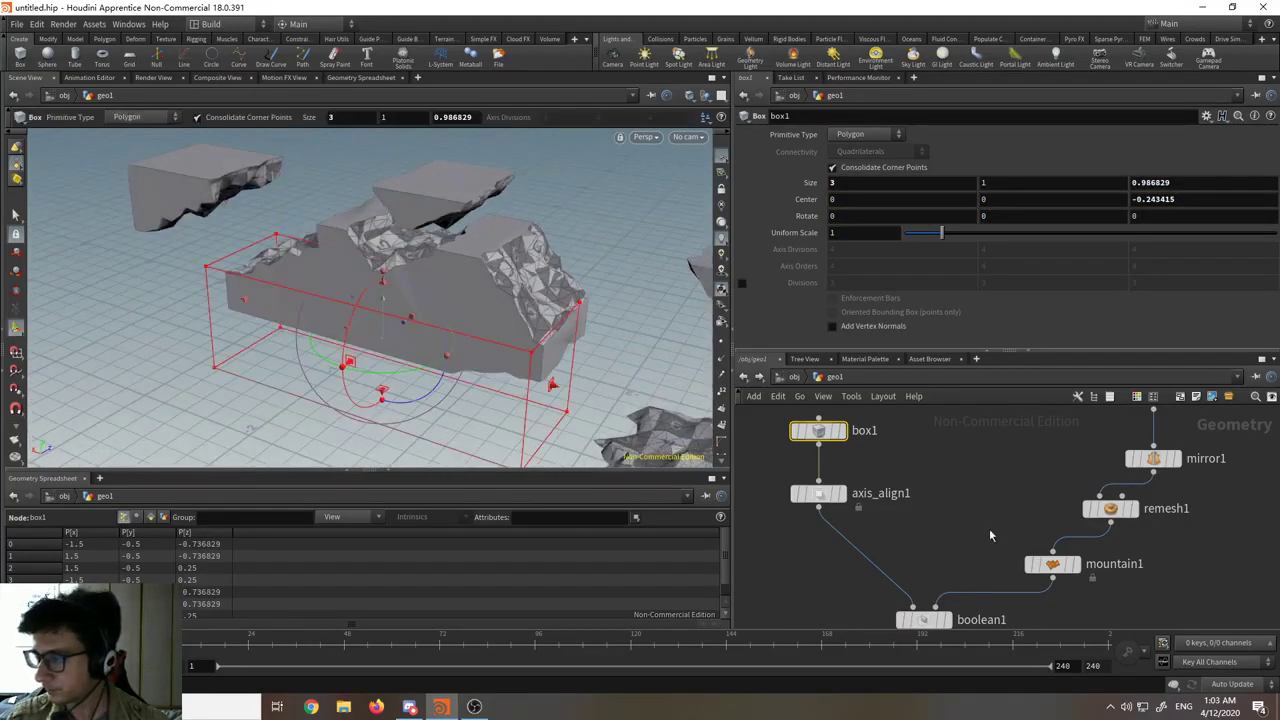
# - Display the output of normal1 in place of explodedview1 to view the pieces assembled as one block
pyautogui.scroll(-3, 989, 528)
pyautogui.moveTo(989, 528); pyautogui.dragTo(852, 475, button='middle')
pyautogui.moveTo(897, 528); pyautogui.dragTo(968, 533, button='middle')
pyautogui.scroll(3, 884, 555)
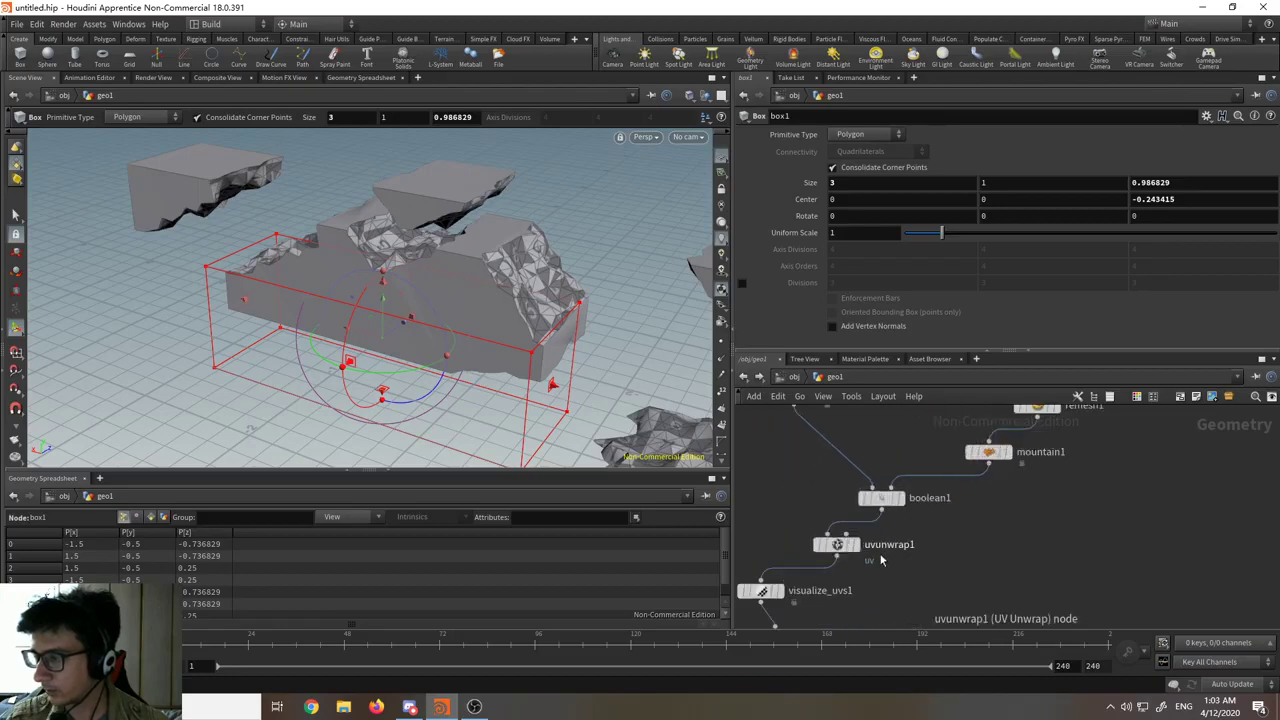
pyautogui.moveTo(904, 561); pyautogui.dragTo(921, 498, button='middle')
pyautogui.scroll(-2, 921, 498)
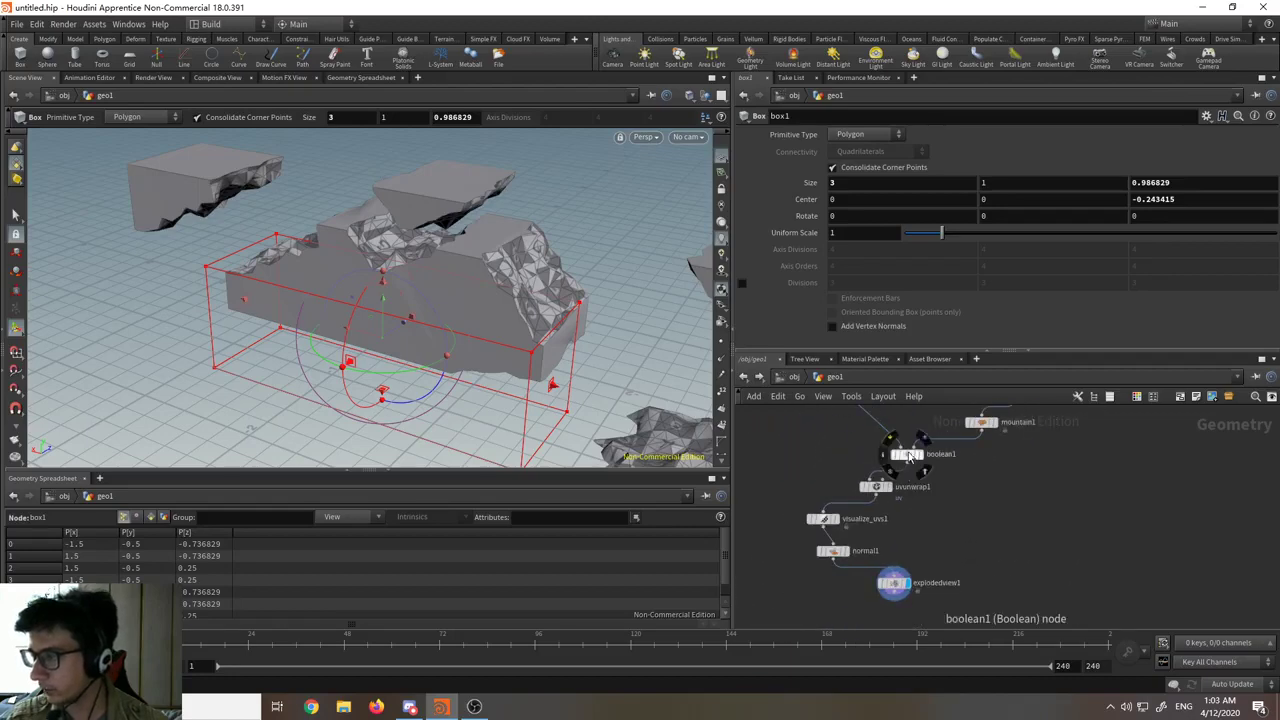
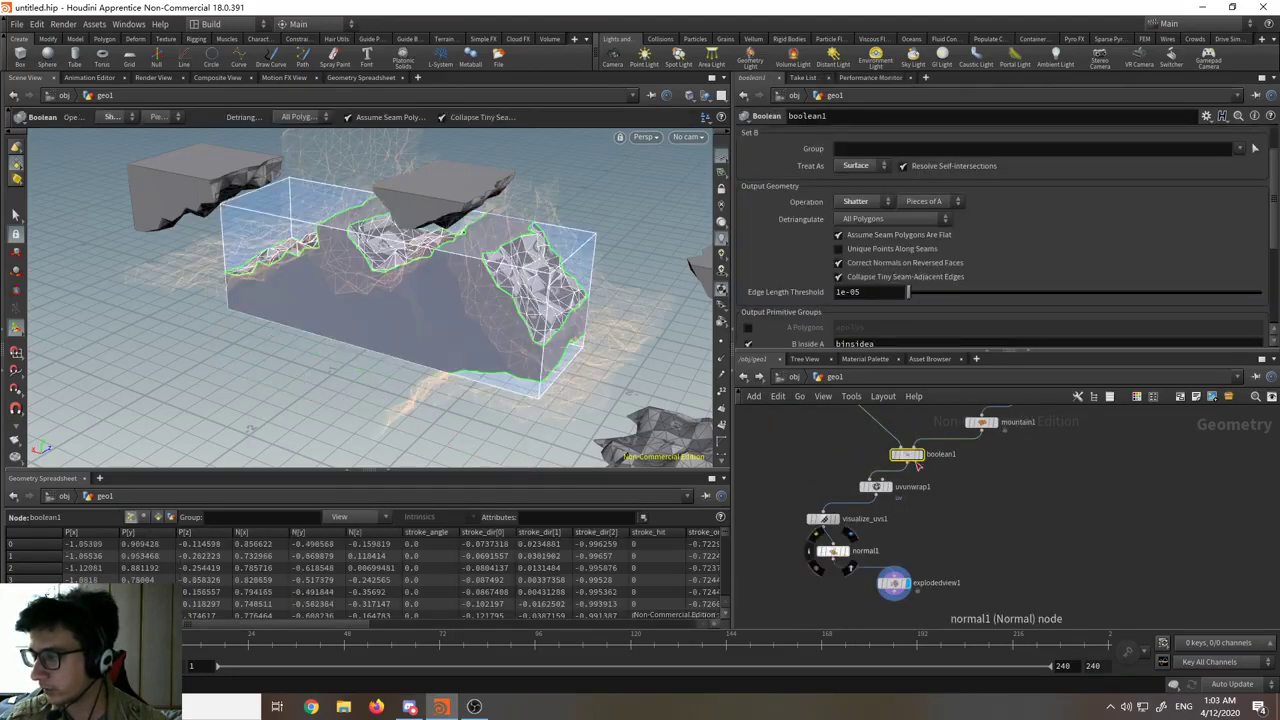
pyautogui.click(834, 552)
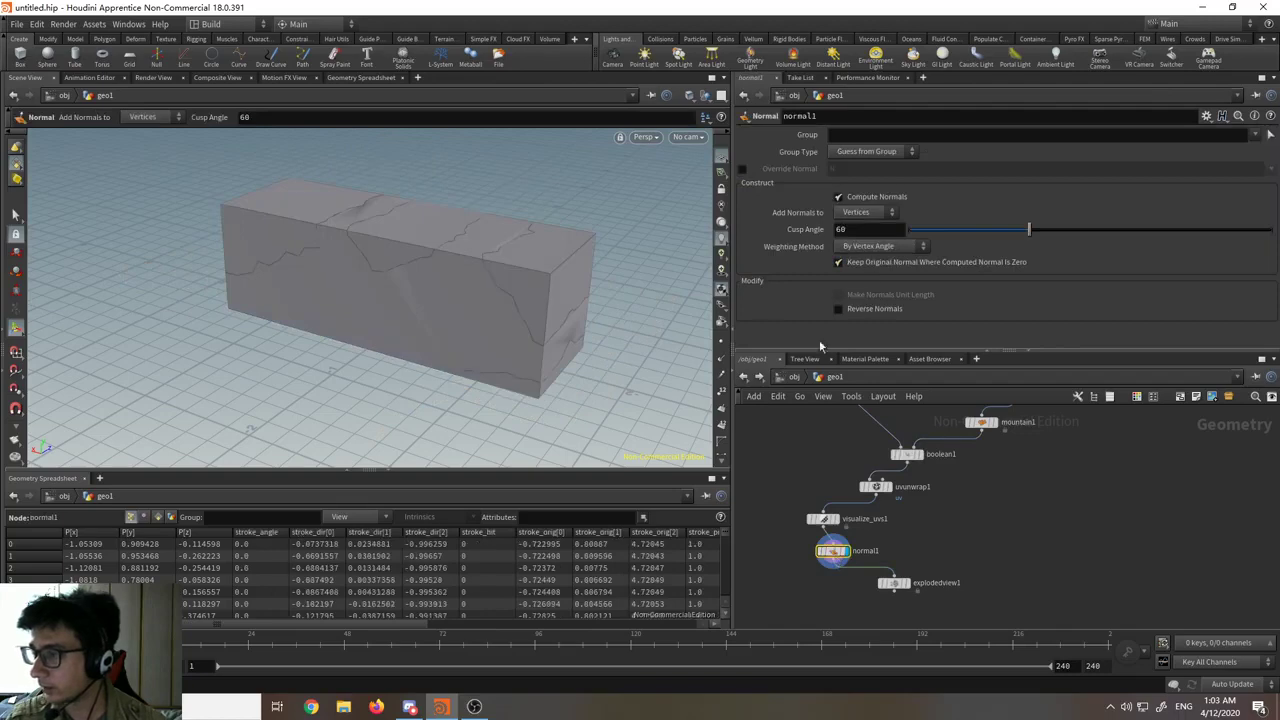
# - Try the Intersect operation and then Subtract on boolean1, and view the resulting block from another angle
pyautogui.click(906, 454)
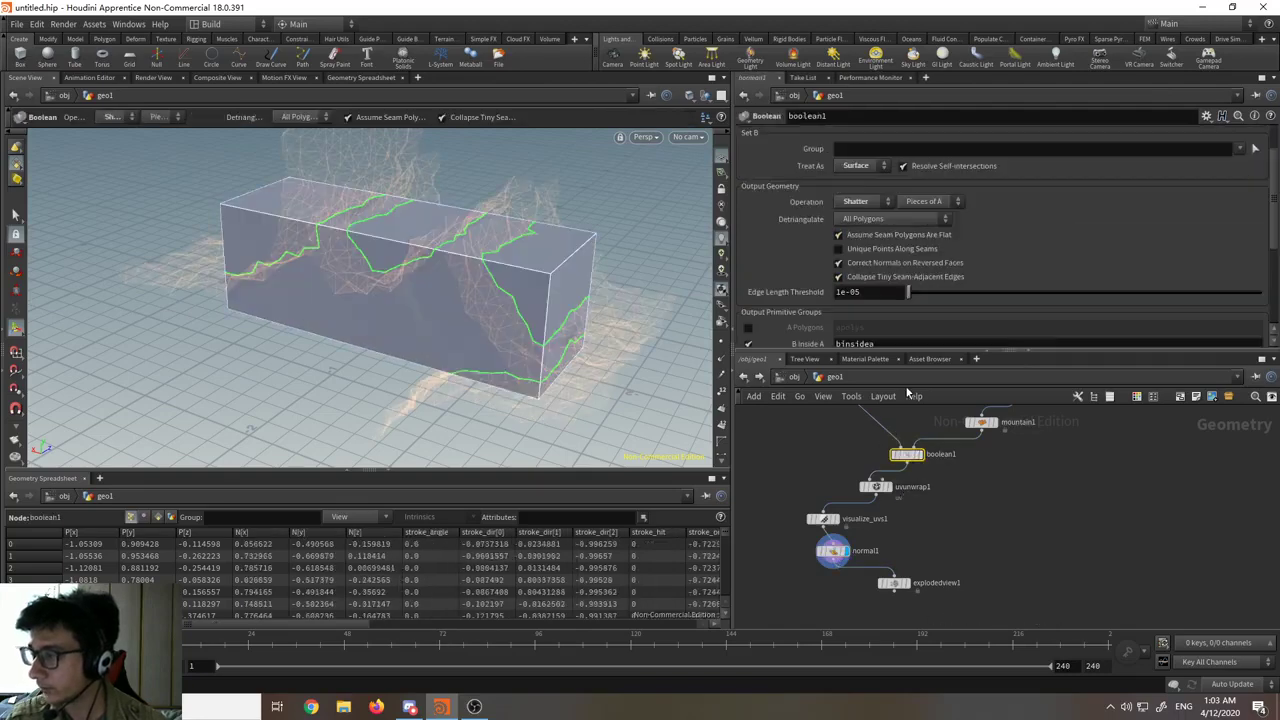
pyautogui.click(858, 203)
pyautogui.click(866, 222)
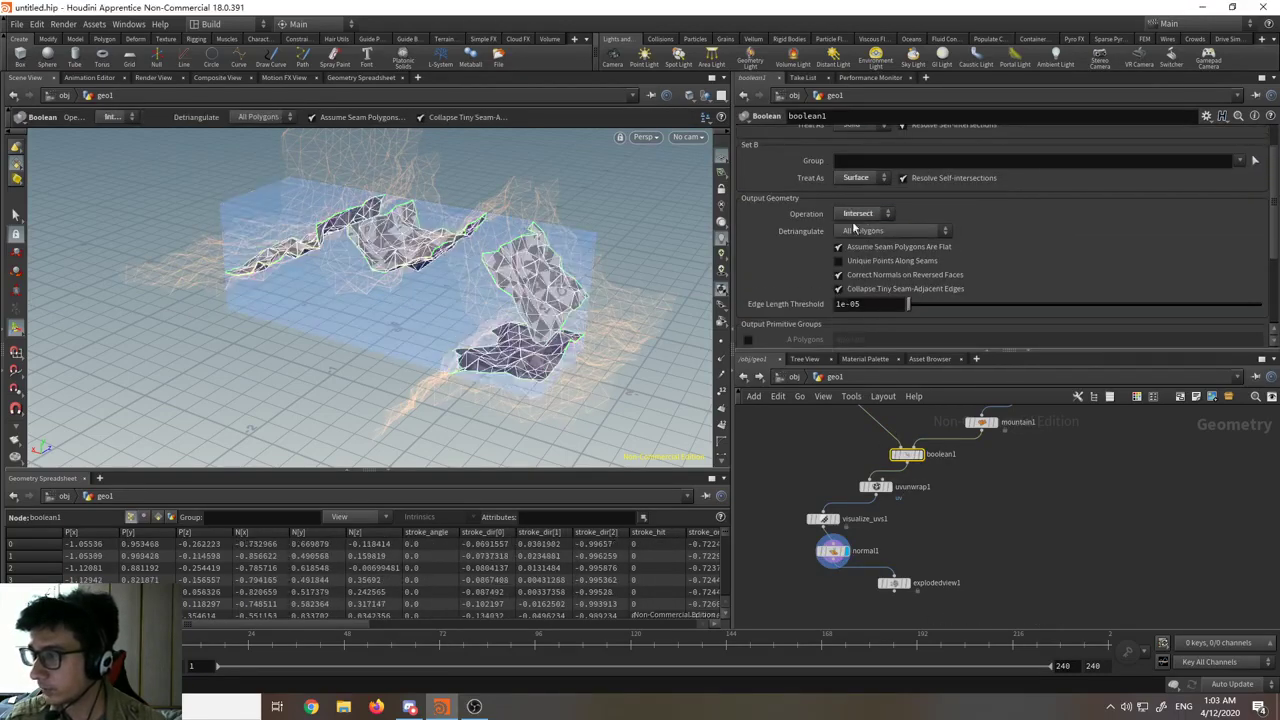
pyautogui.click(857, 214)
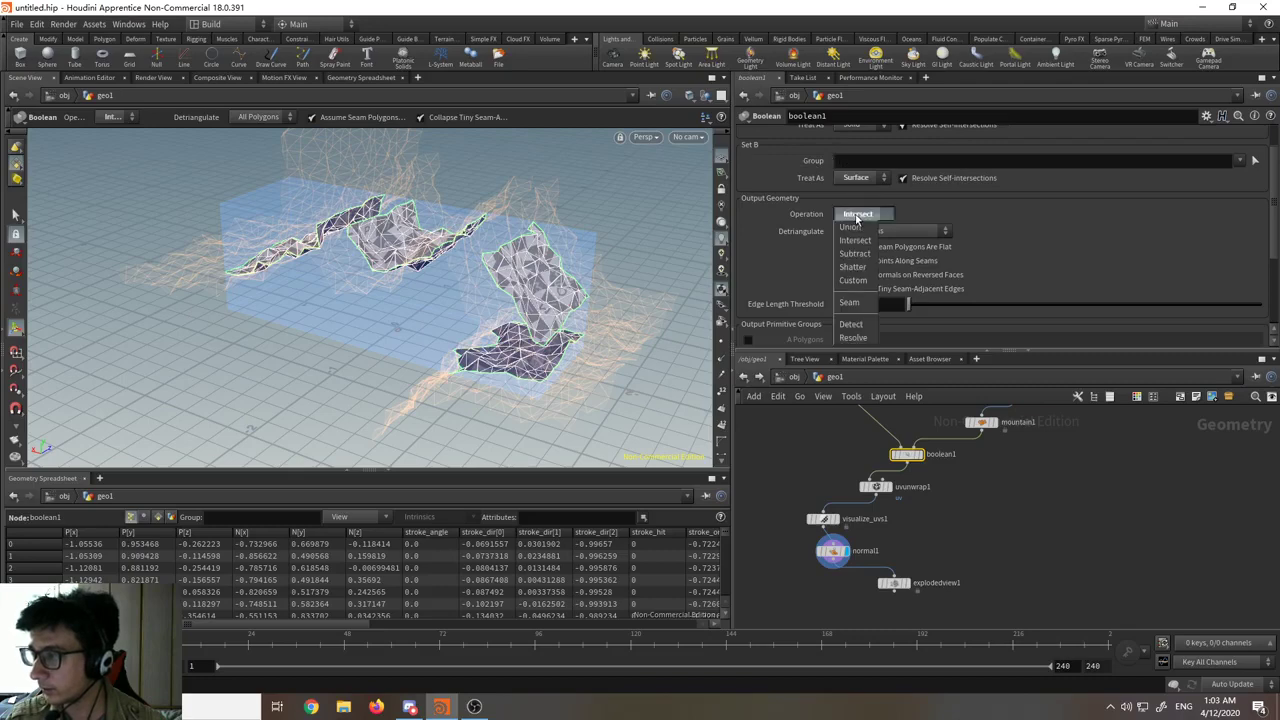
pyautogui.click(858, 254)
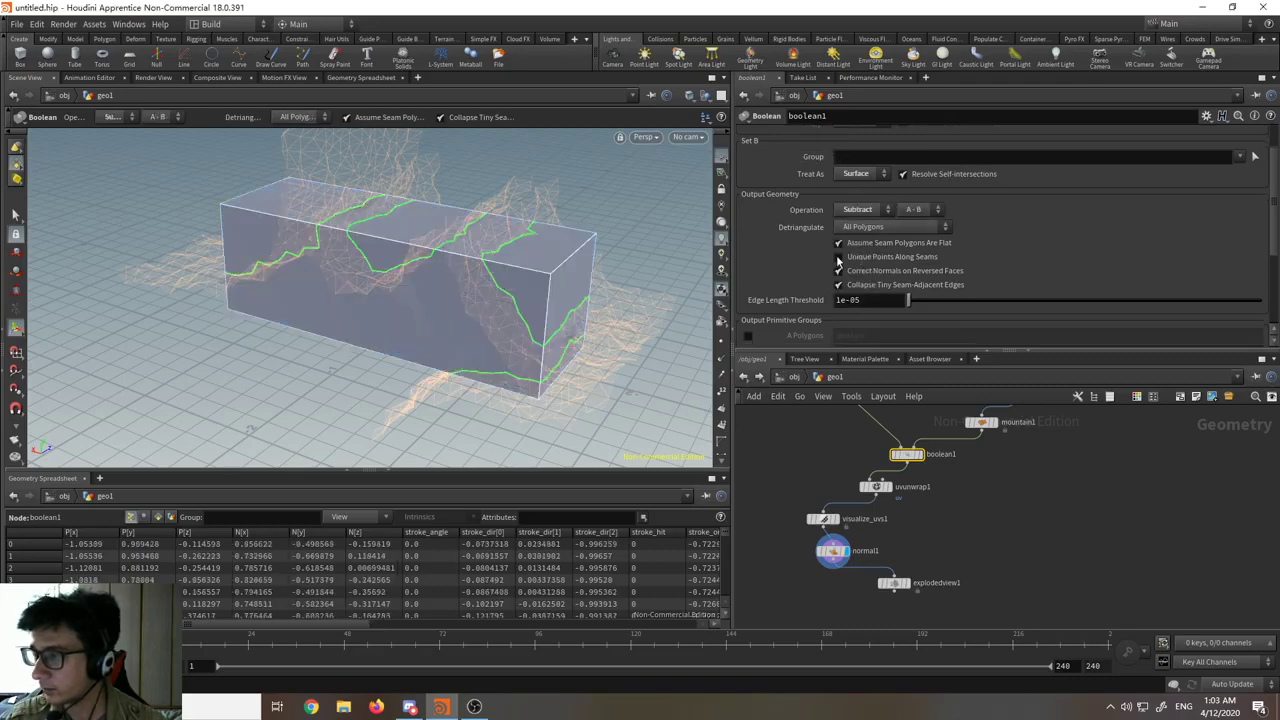
pyautogui.press('Escape')
pyautogui.moveTo(606, 314); pyautogui.dragTo(568, 324)
pyautogui.press('Return')
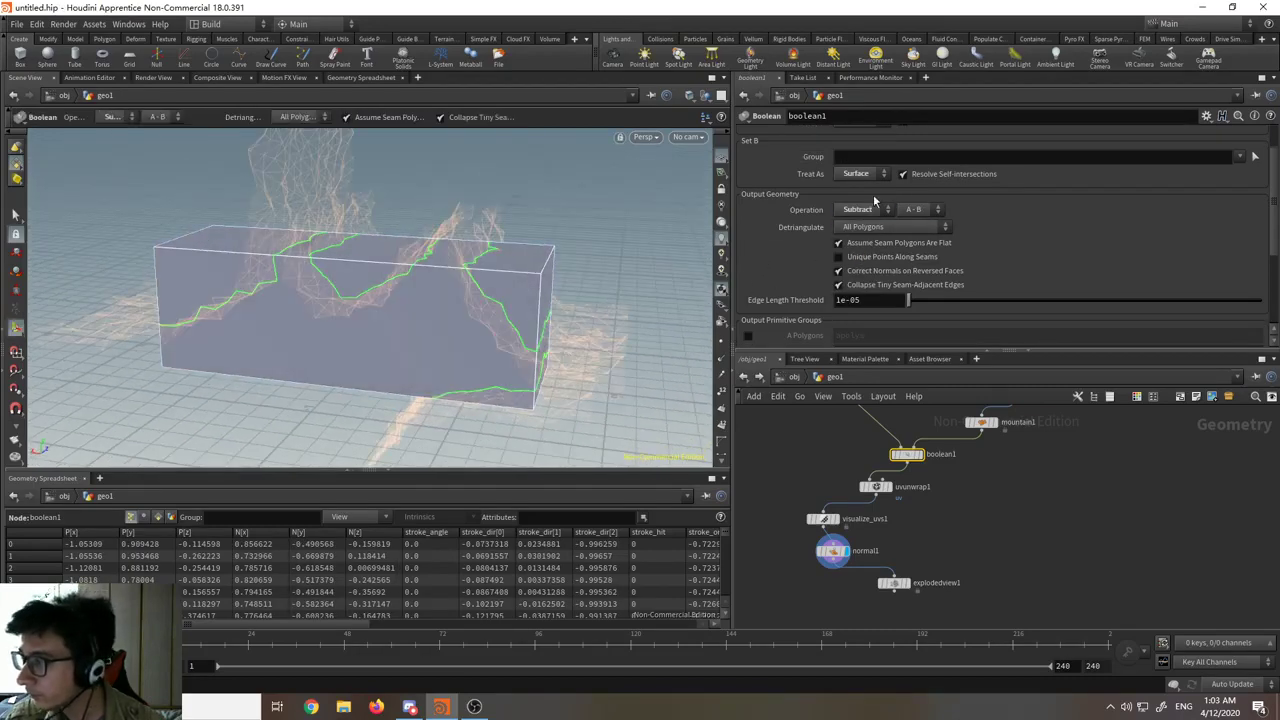
# - Treat Set B of boolean1 as Solid and look over the pieces left of the block
pyautogui.click(857, 173)
pyautogui.click(865, 188)
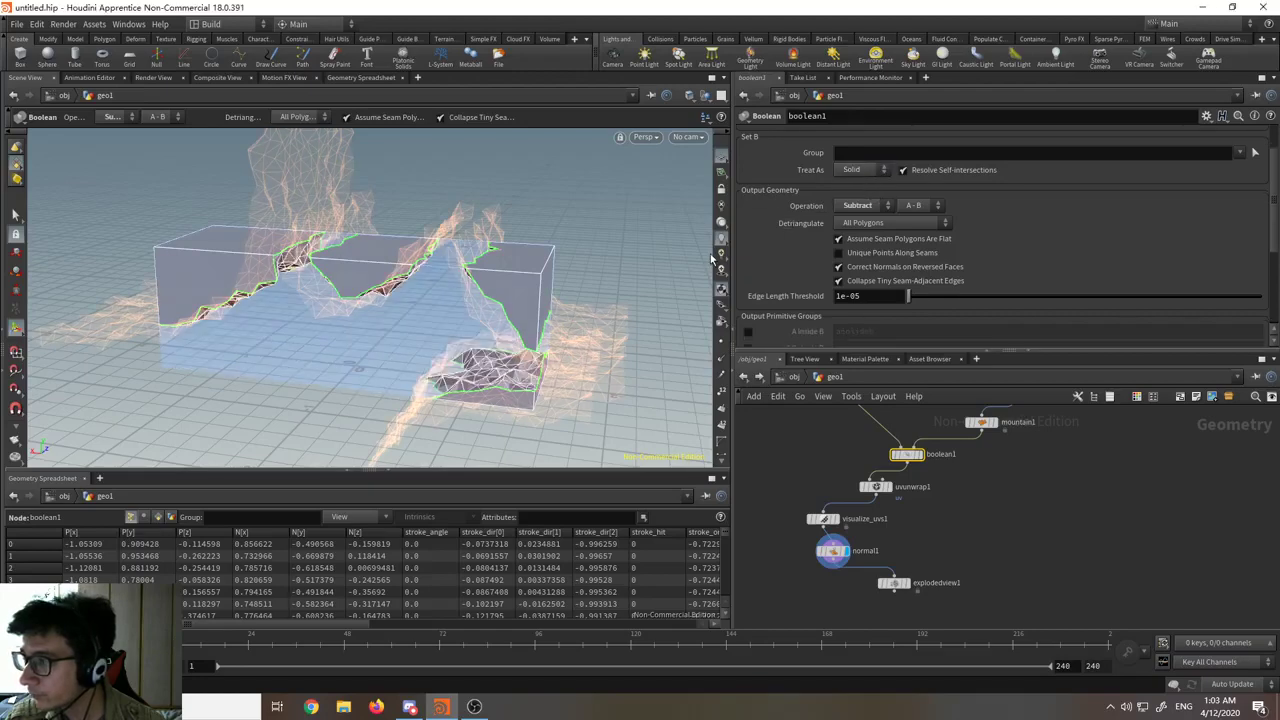
pyautogui.moveTo(540, 318)
pyautogui.keyDown('alt'); pyautogui.mouseDown()
pyautogui.moveTo(521, 326)
pyautogui.moveTo(543, 271)
pyautogui.moveTo(532, 338)
pyautogui.mouseUp(); pyautogui.keyUp('alt')
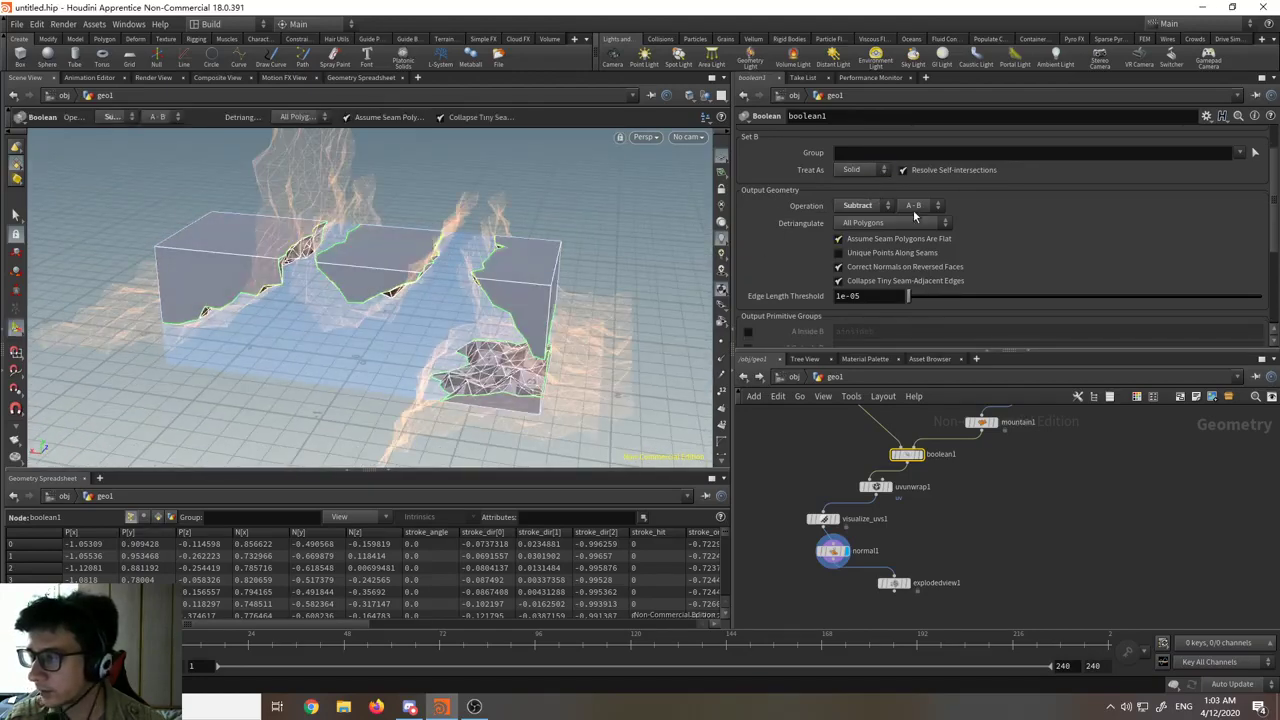
# - Try the B - A subtraction direction on boolean1, and return it to A - B
pyautogui.click(912, 232)
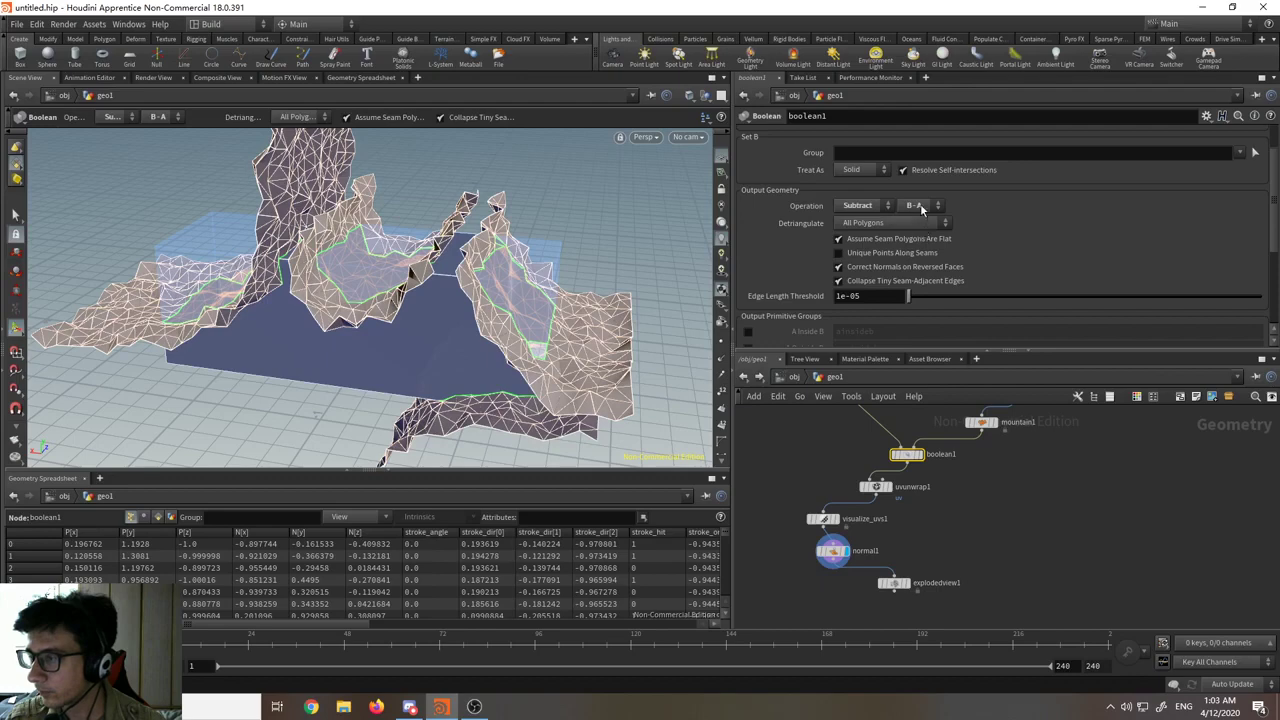
pyautogui.click(921, 207)
pyautogui.click(912, 210)
pyautogui.click(876, 207)
pyautogui.click(870, 249)
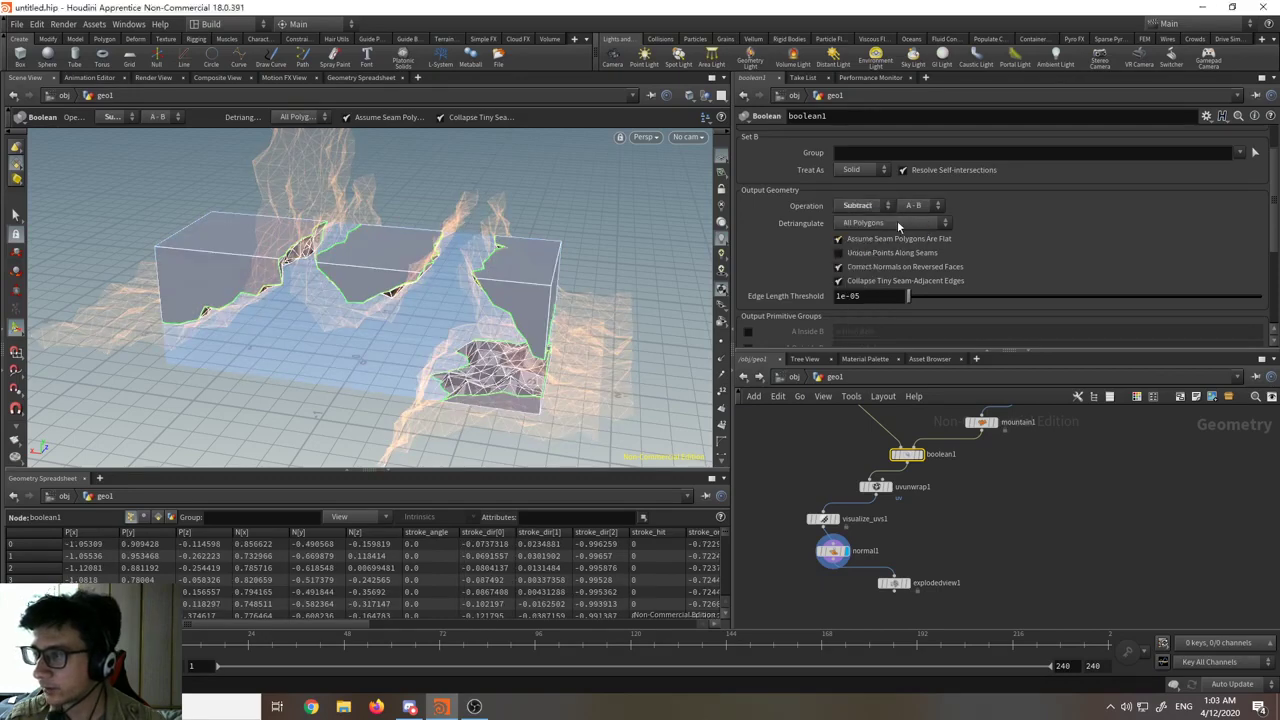
# - Set the operation of boolean1 to Shatter with Pieces of B as the output
pyautogui.click(872, 208)
pyautogui.click(862, 261)
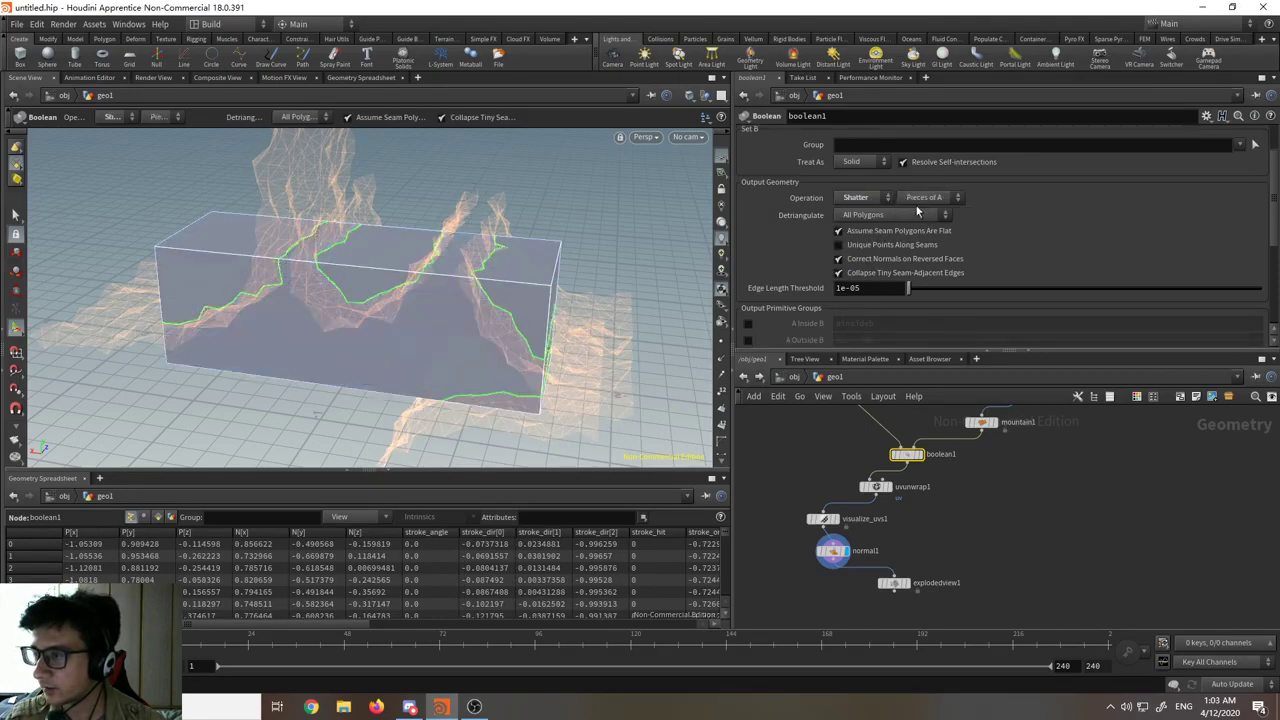
pyautogui.click(921, 204)
pyautogui.click(922, 211)
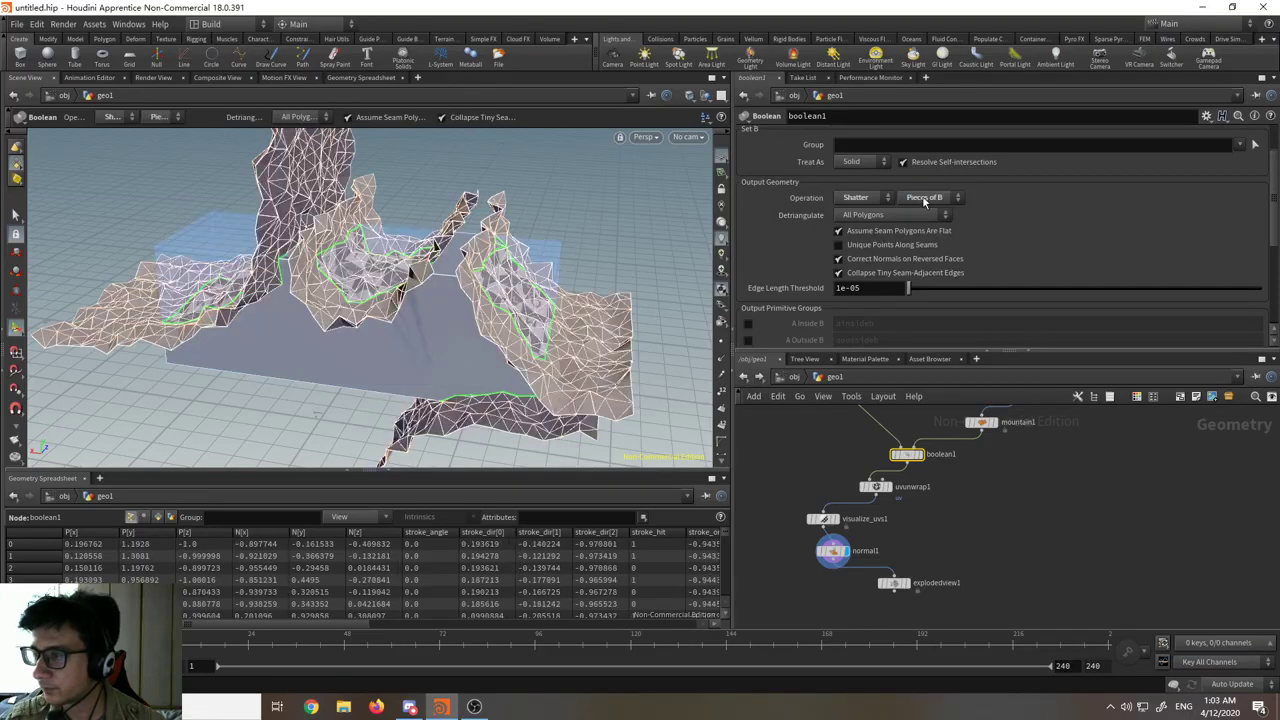
# - Try the Pieces of A output on boolean1, set its operation to Intersect, and check the block from another angle
pyautogui.keyDown('alt'); pyautogui.moveTo(560, 300); pyautogui.dragTo(470, 305); pyautogui.keyUp('alt')
pyautogui.click(912, 199)
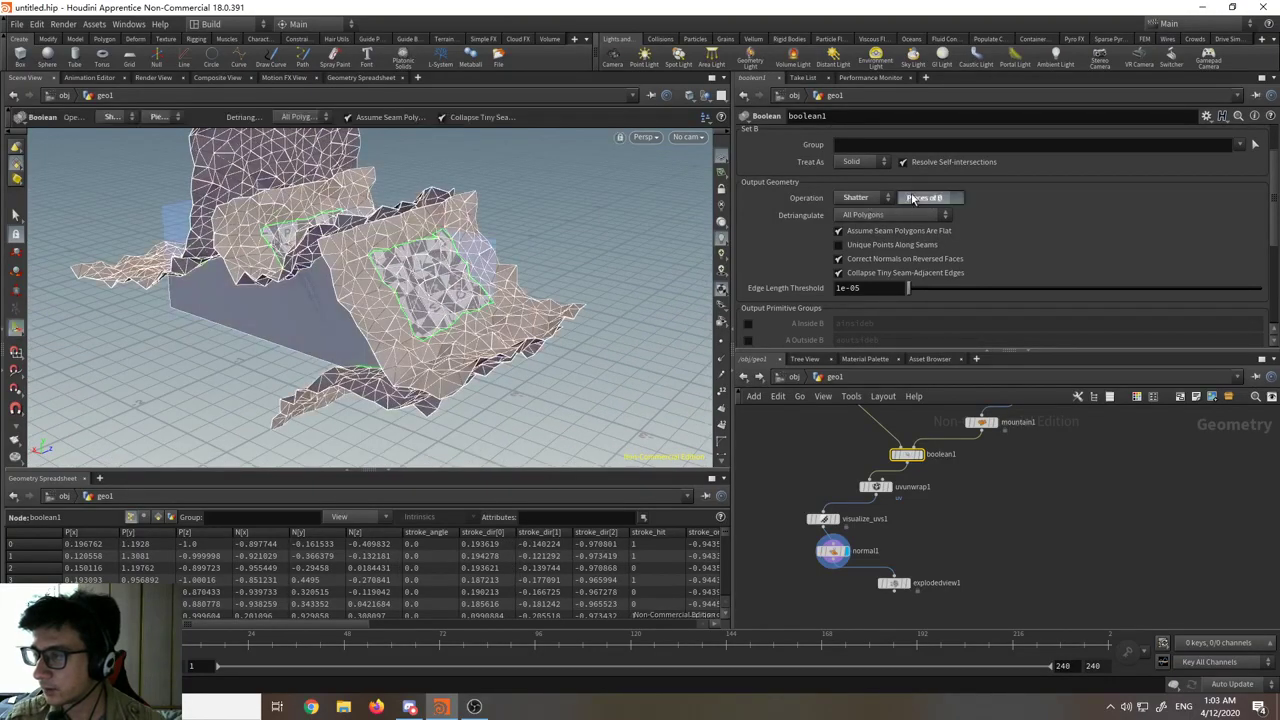
pyautogui.click(915, 212)
pyautogui.click(858, 198)
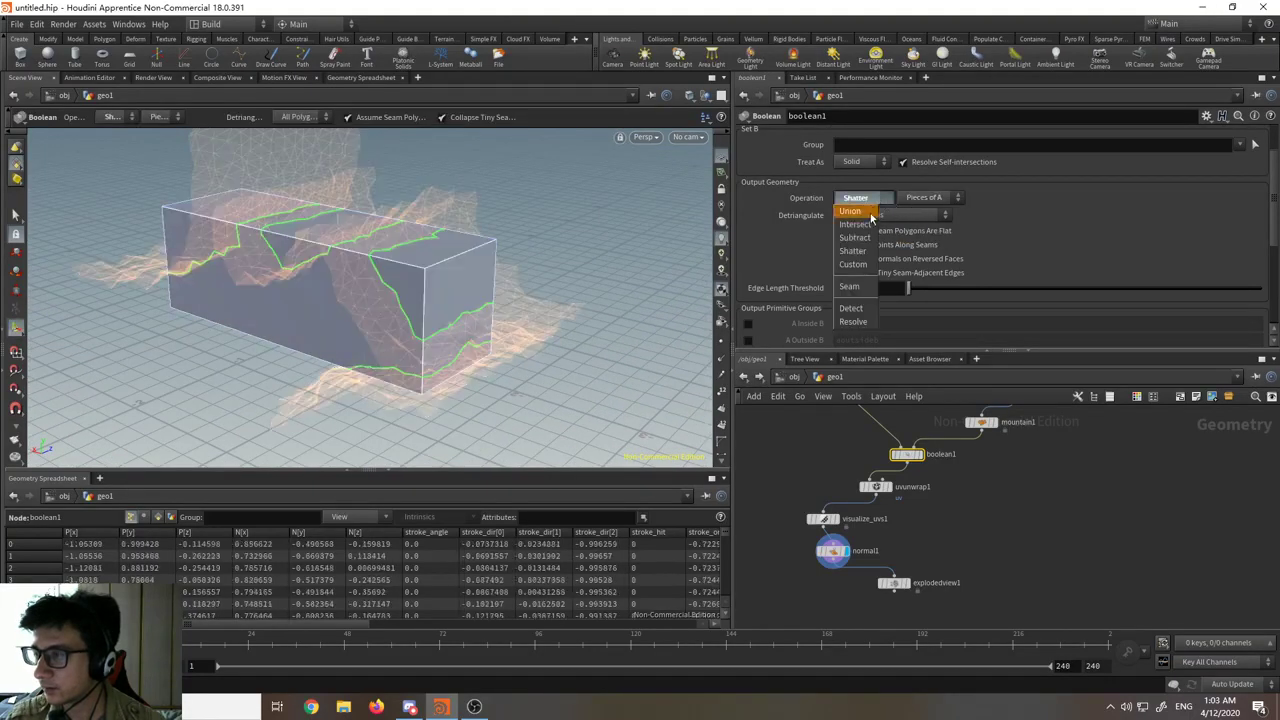
pyautogui.click(865, 226)
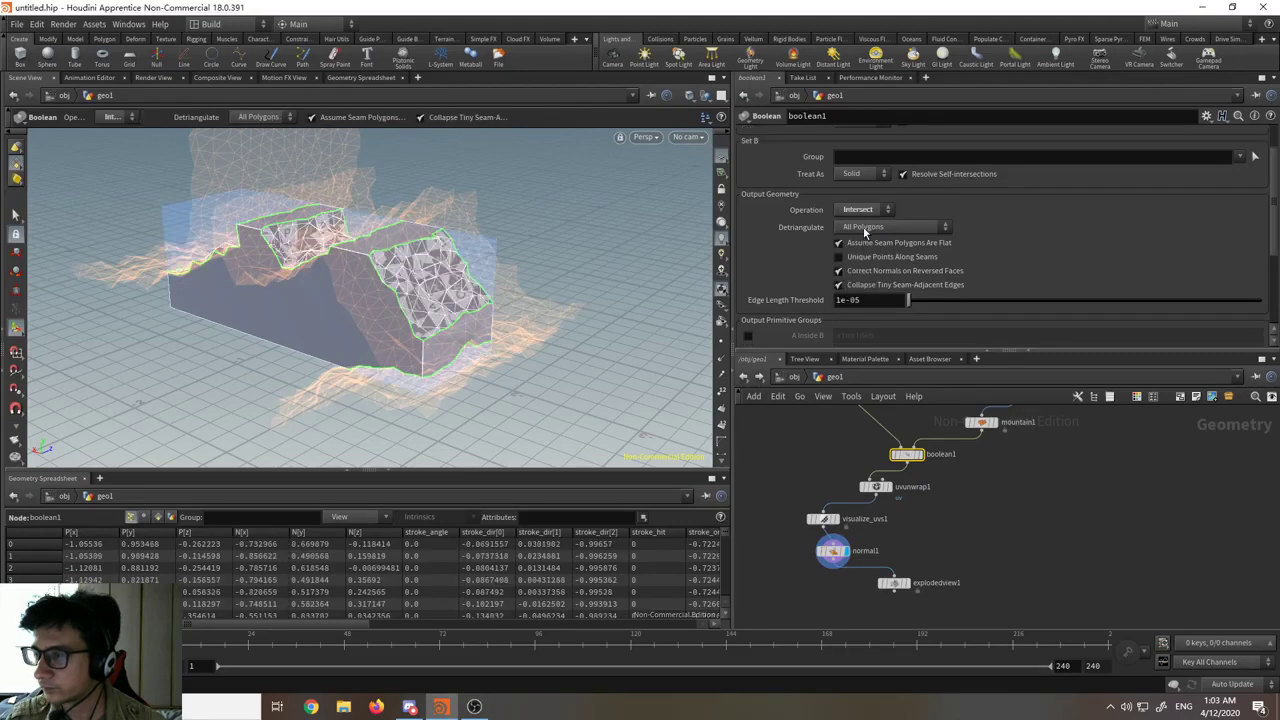
pyautogui.press('Escape')
pyautogui.moveTo(557, 320); pyautogui.dragTo(531, 323)
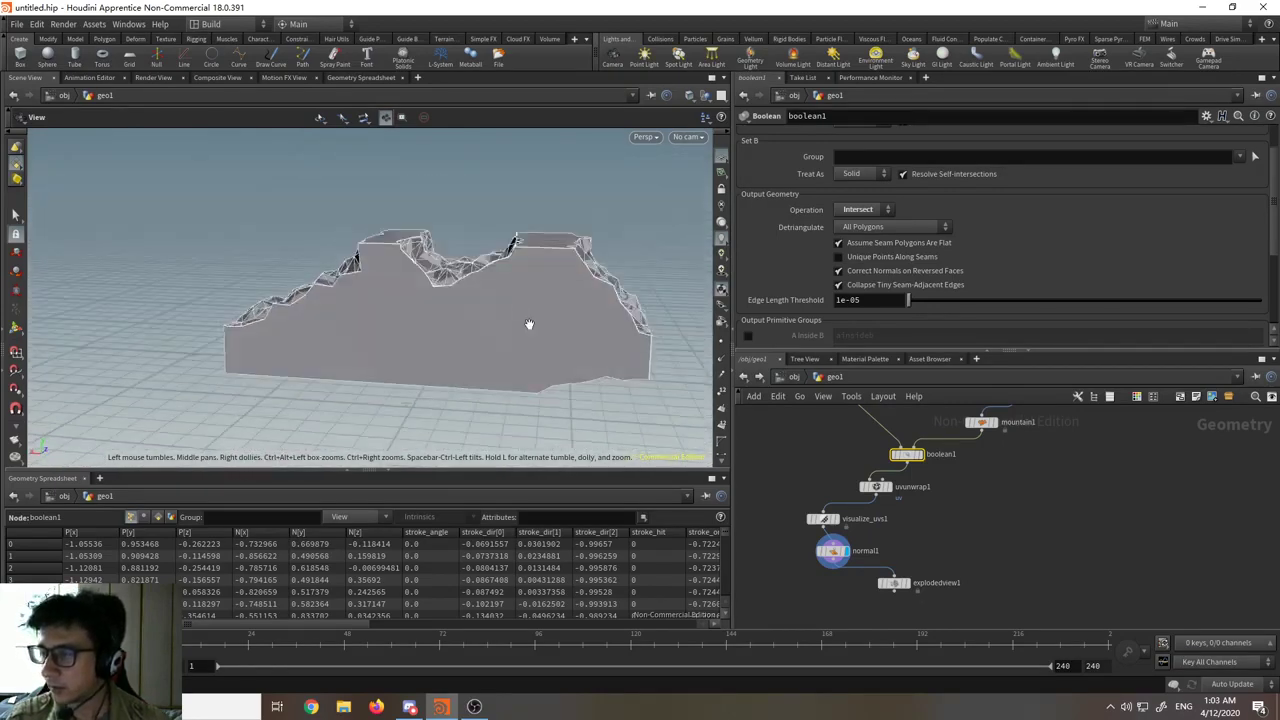
pyautogui.press('Return')
pyautogui.scroll(3, 904, 455)
# - Display the output of boolean1 and examine the intersected block from several angles
pyautogui.click(940, 456)
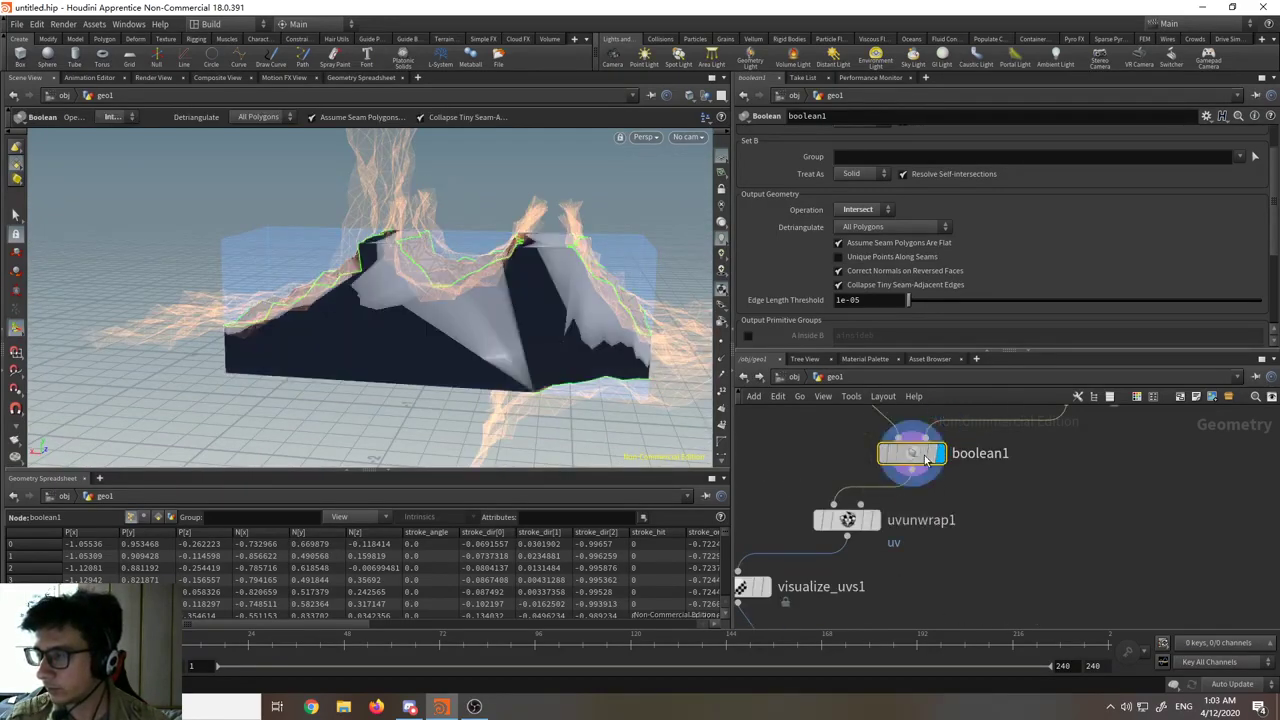
pyautogui.press('Escape')
pyautogui.moveTo(449, 363); pyautogui.dragTo(565, 354)
pyautogui.keyDown('alt'); pyautogui.moveTo(394, 338); pyautogui.dragTo(610, 340); pyautogui.keyUp('alt')
pyautogui.scroll(-2, 987, 560)
pyautogui.moveTo(987, 560); pyautogui.dragTo(1036, 494, button='middle')
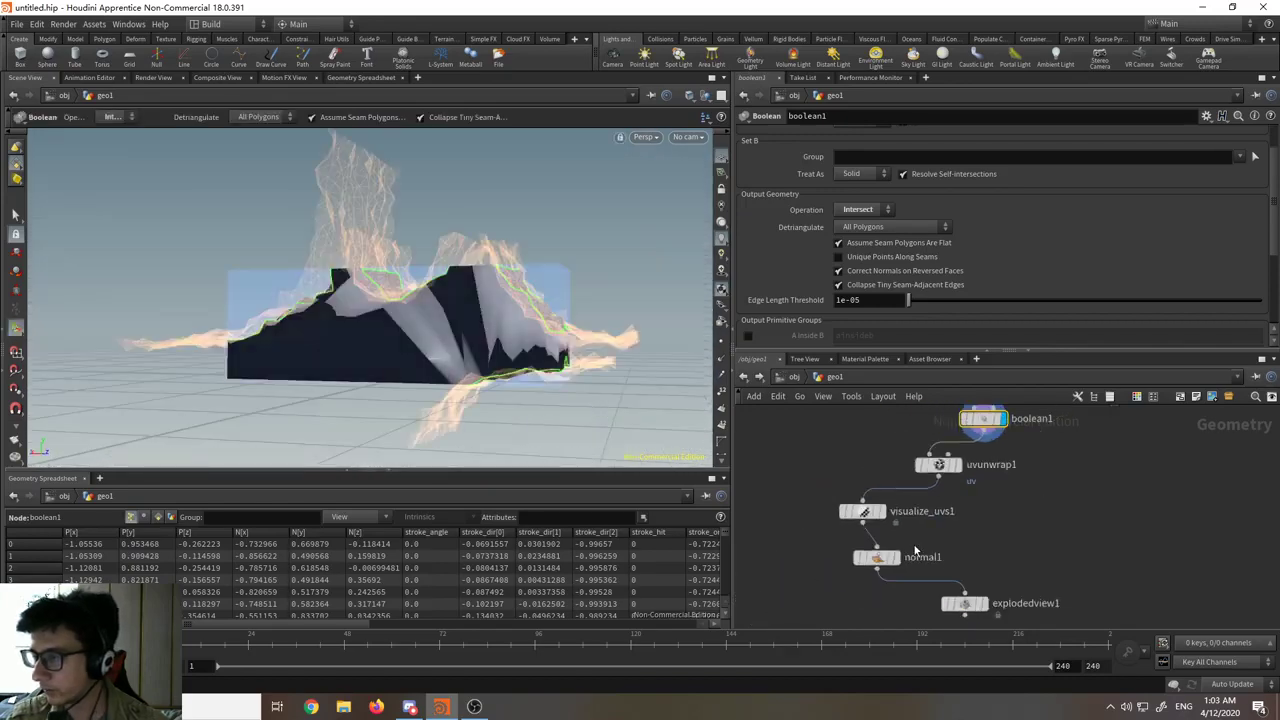
# - Display the output of normal1 again and view the block's broken edge
pyautogui.scroll(3, 890, 561)
pyautogui.click(905, 559)
pyautogui.click(872, 555)
pyautogui.keyDown('alt'); pyautogui.moveTo(489, 392); pyautogui.dragTo(397, 329); pyautogui.keyUp('alt')
pyautogui.press('Return')
pyautogui.scroll(-4, 929, 542)
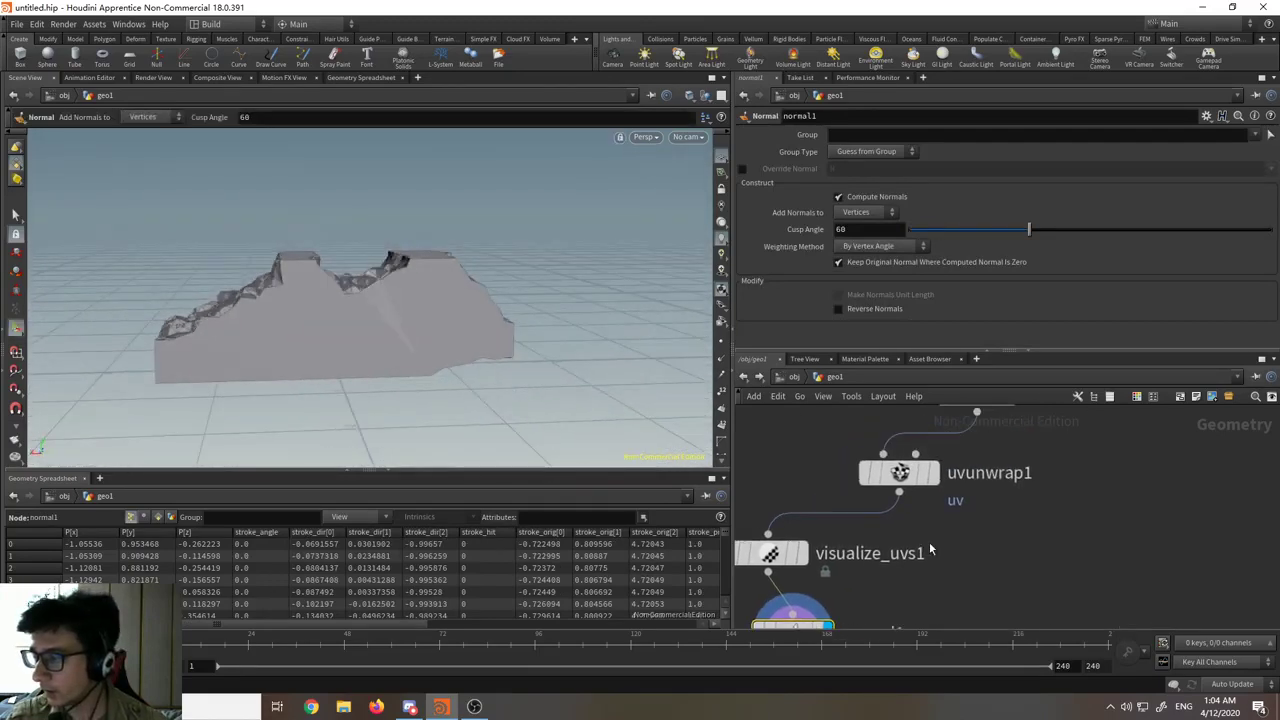
# - Raise the top of box1 to a height of about 1.11 and move box1 and axis_align1 aside in the network
pyautogui.moveTo(866, 415); pyautogui.dragTo(906, 507, button='middle')
pyautogui.scroll(3, 907, 507)
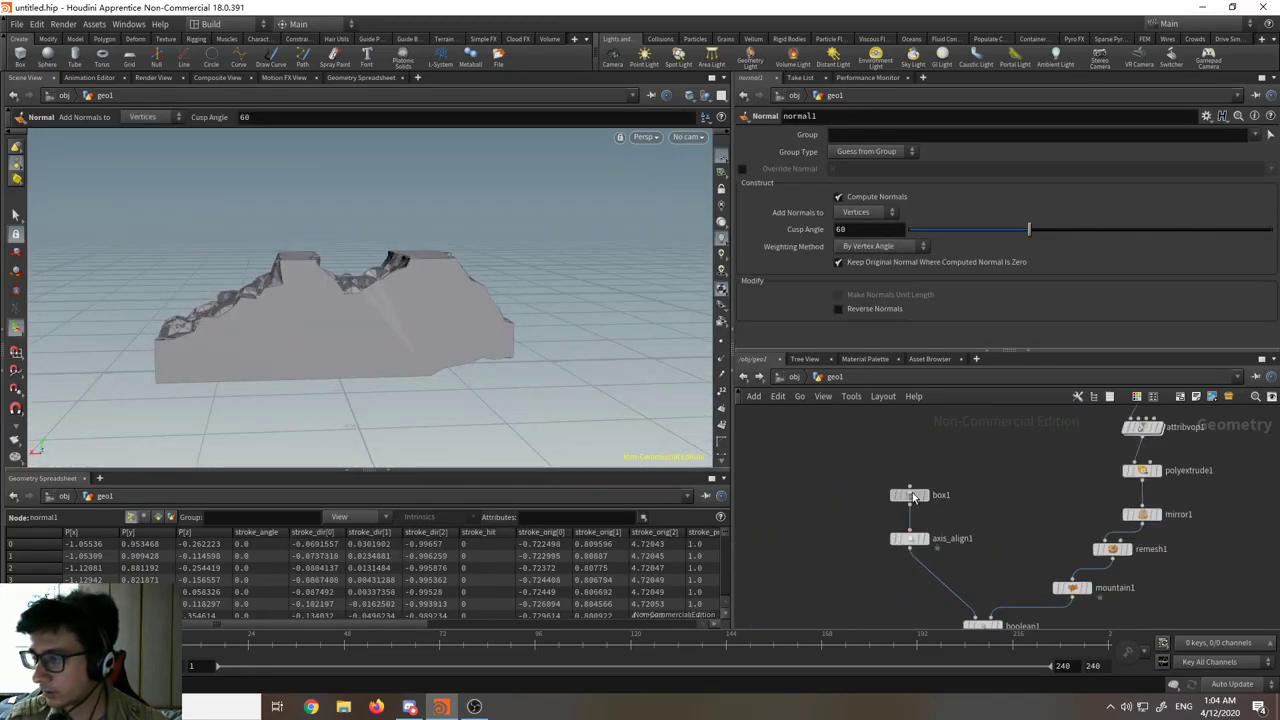
pyautogui.click(912, 494)
pyautogui.keyDown('alt'); pyautogui.moveTo(591, 358); pyautogui.dragTo(400, 352); pyautogui.keyUp('alt')
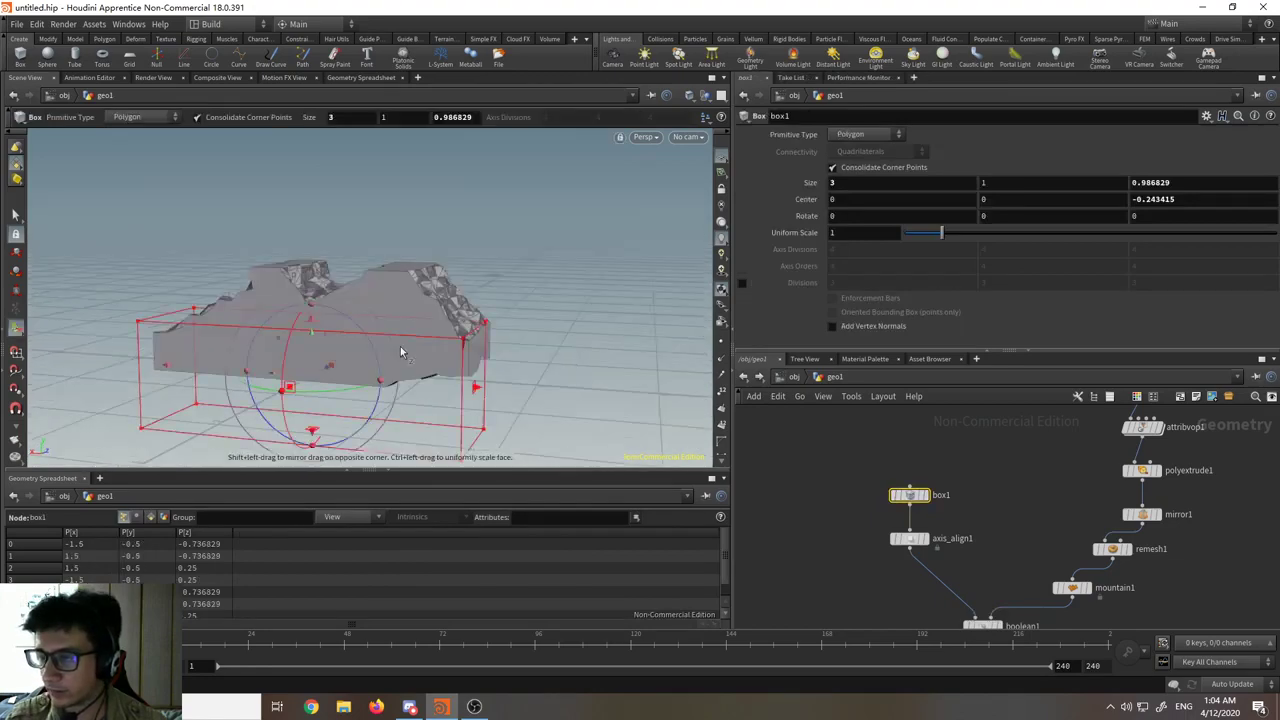
pyautogui.moveTo(307, 304); pyautogui.dragTo(346, 314)
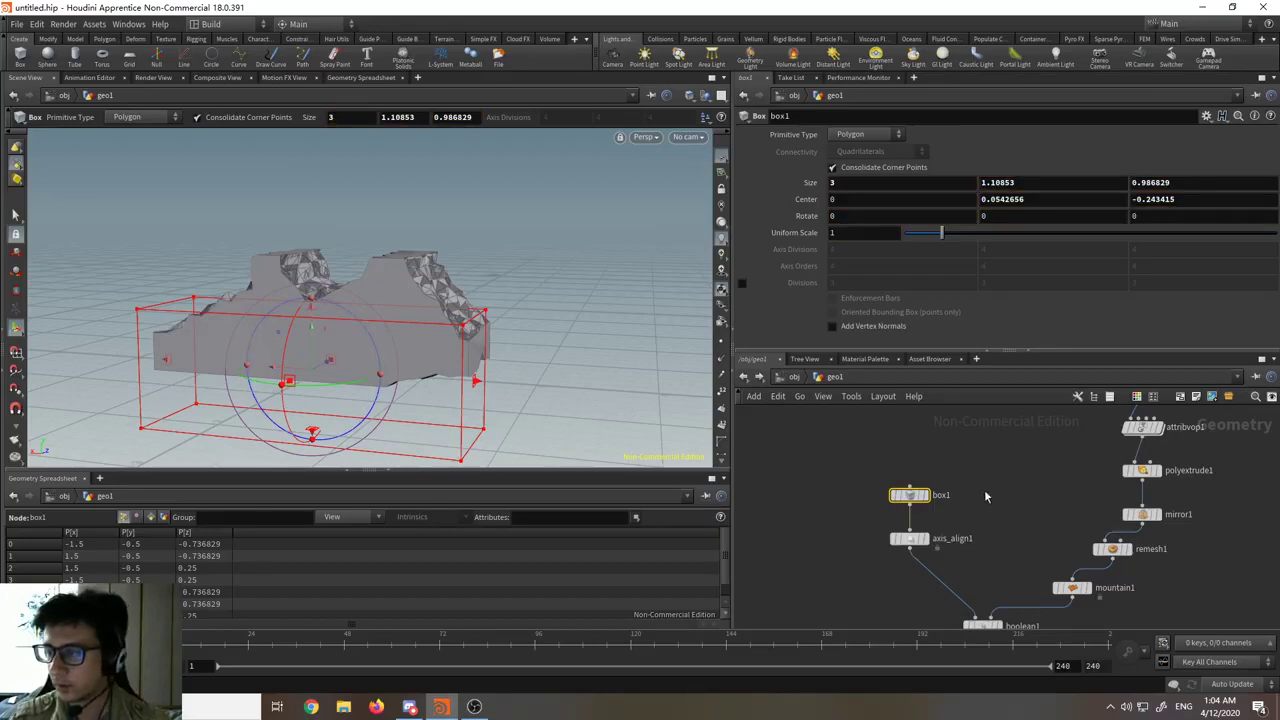
pyautogui.moveTo(984, 489); pyautogui.dragTo(855, 542)
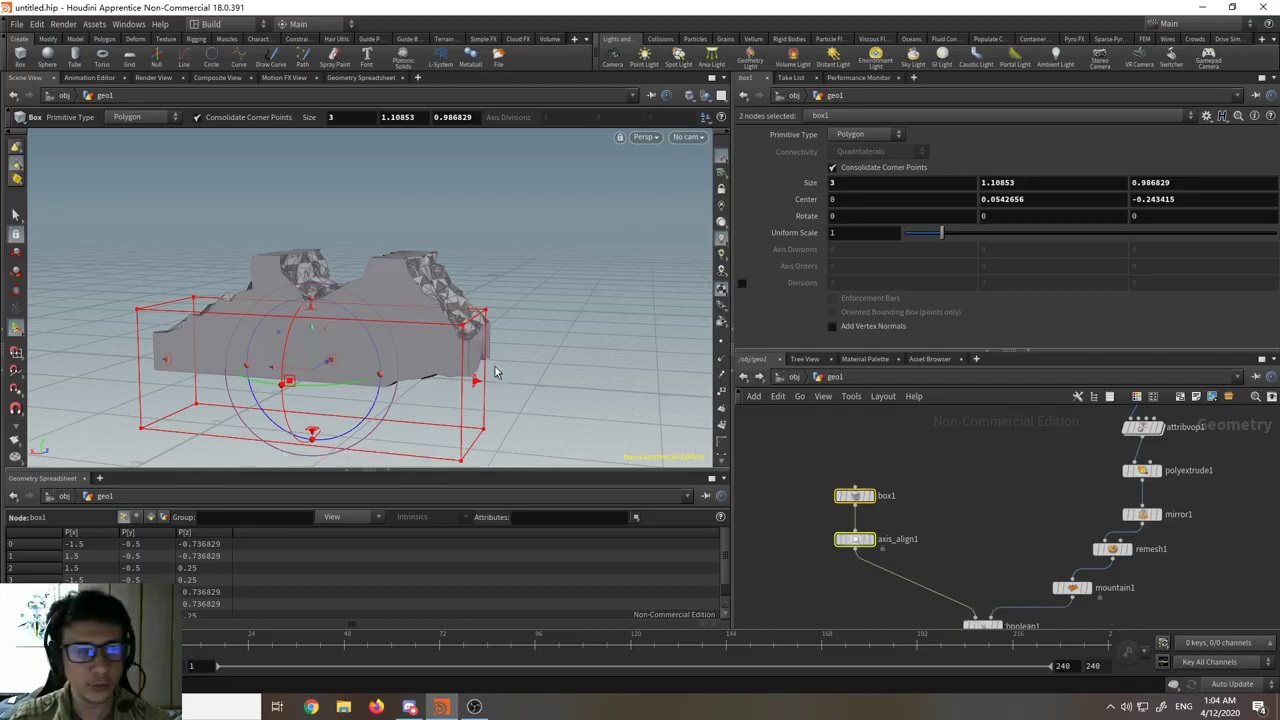
# - Examine the rough cut faces and flat sides of the broken block from several angles
pyautogui.press('Escape')
pyautogui.moveTo(520, 337); pyautogui.dragTo(675, 254)
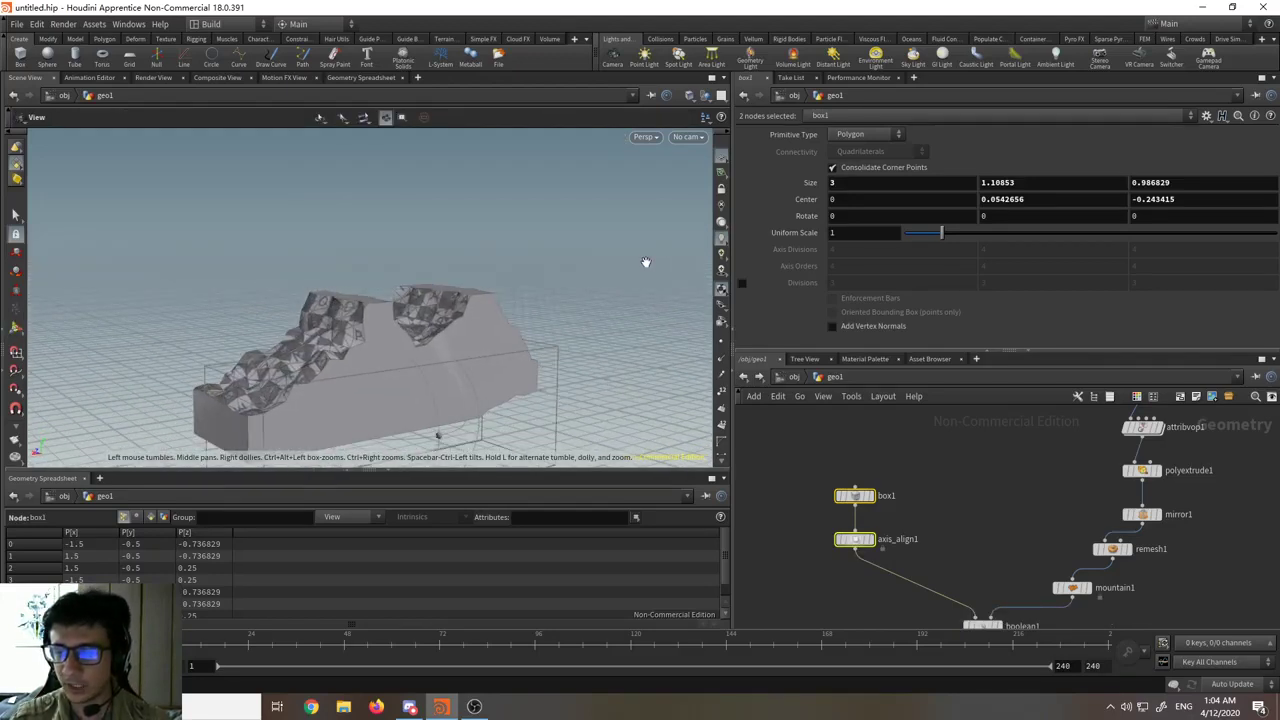
pyautogui.press('Return')
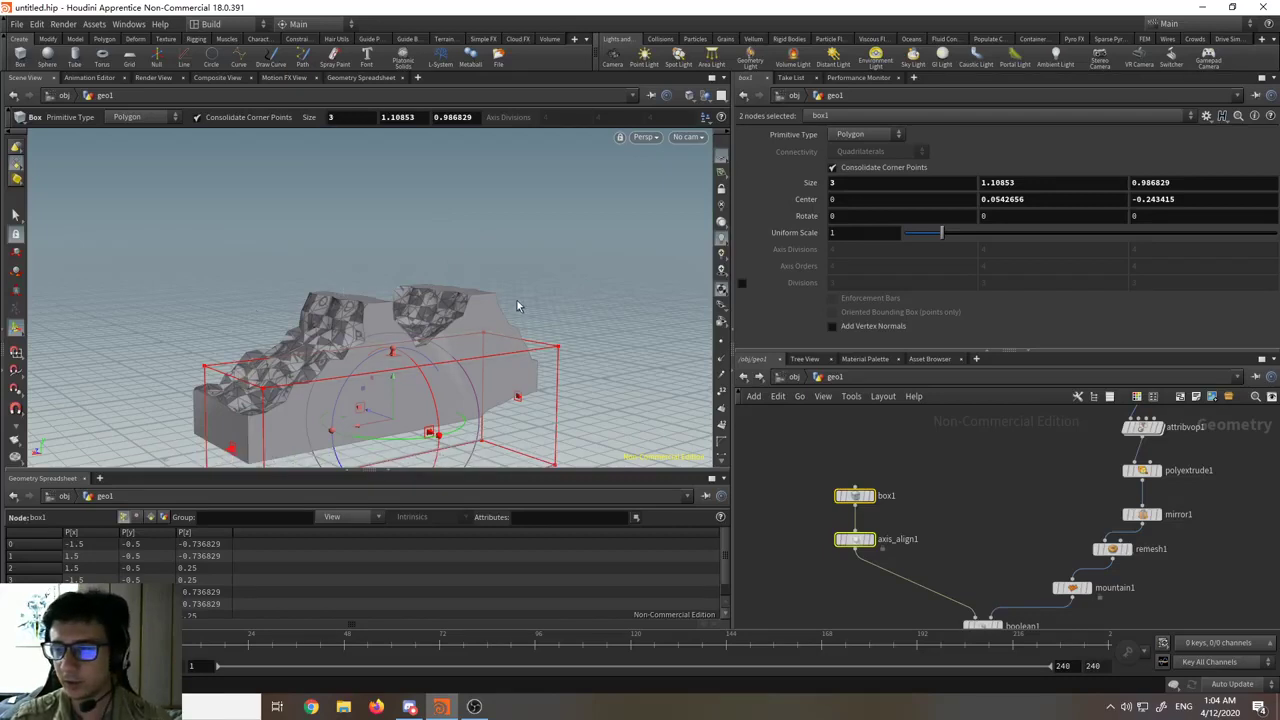
pyautogui.press('Escape')
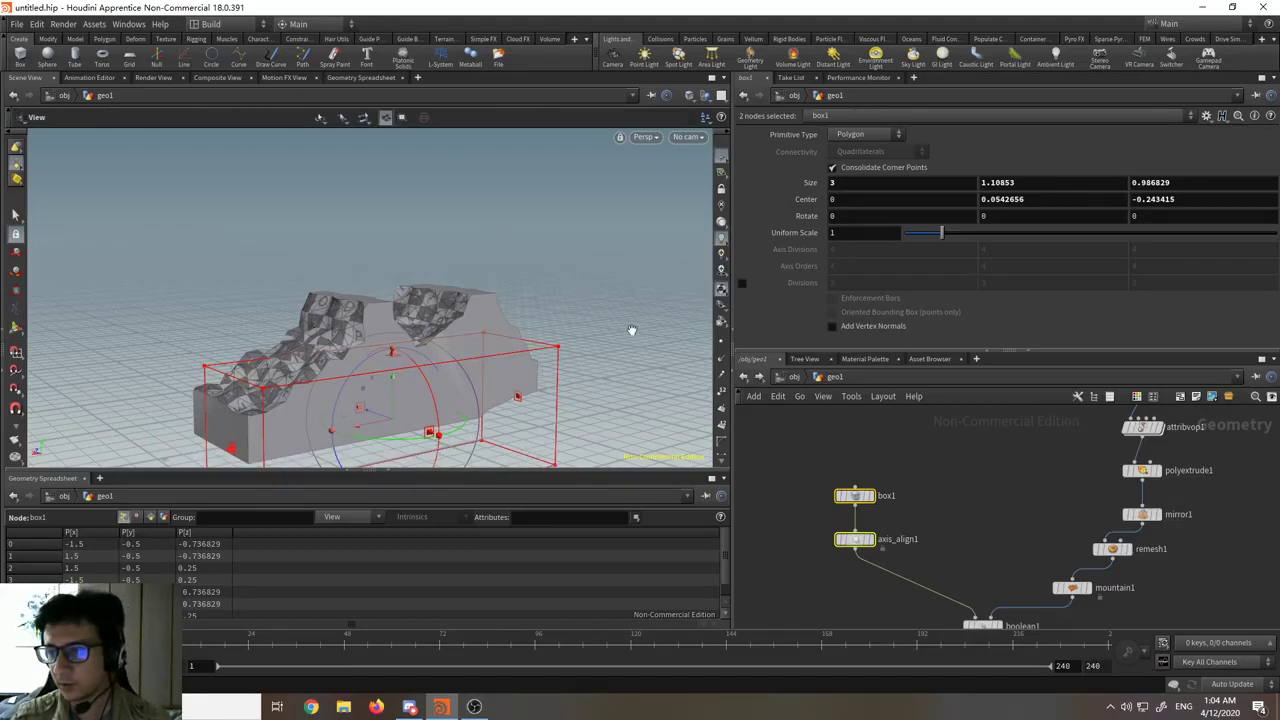
pyautogui.moveTo(604, 318); pyautogui.dragTo(550, 334)
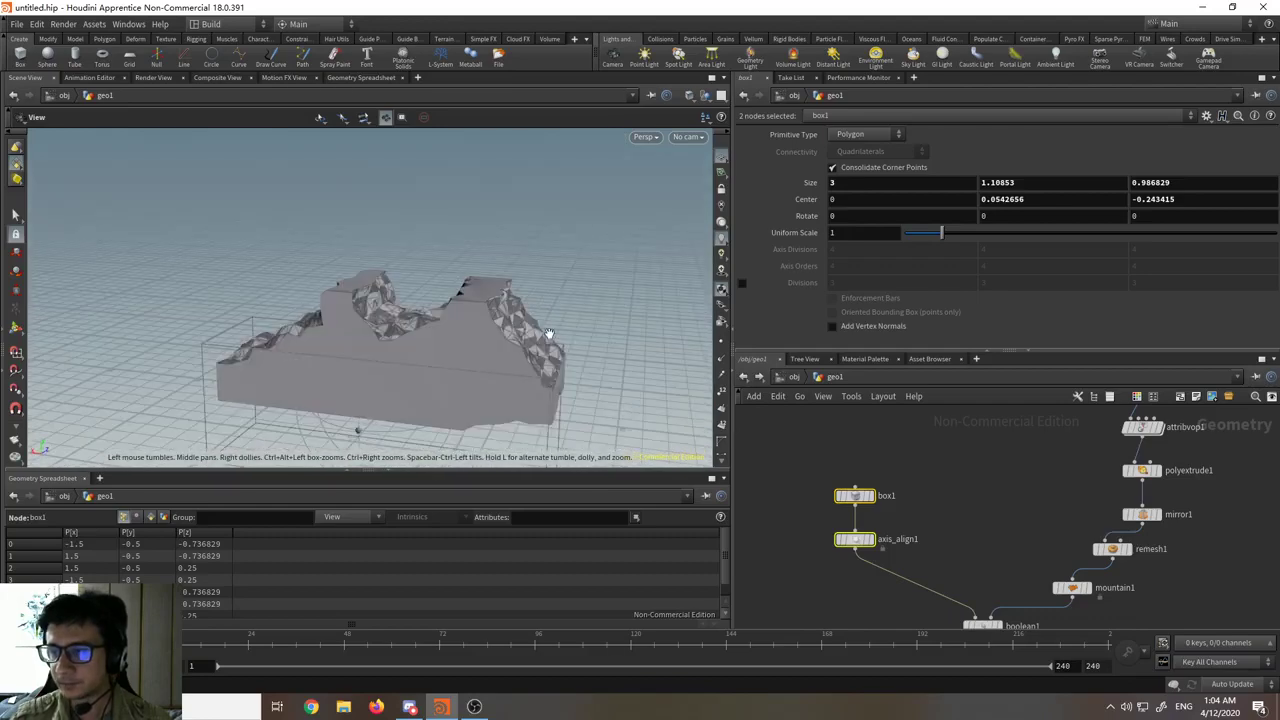
pyautogui.moveTo(622, 354); pyautogui.dragTo(514, 280)
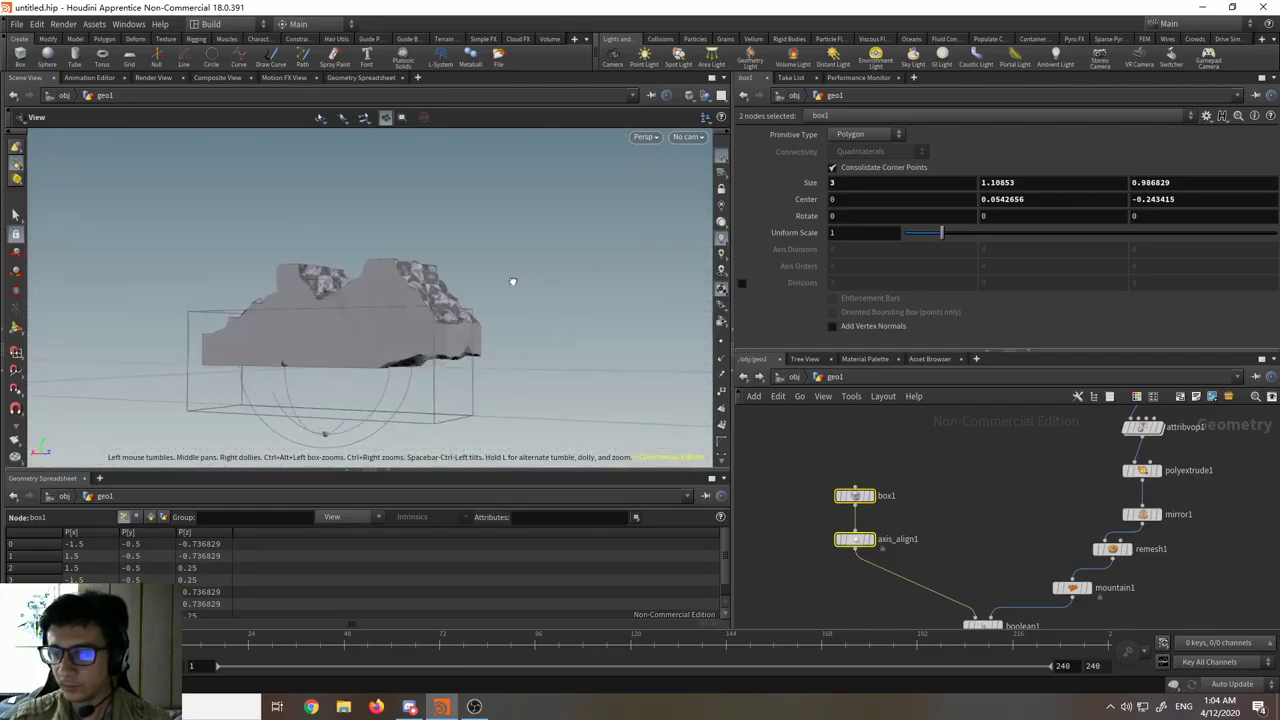
pyautogui.press('Return')
pyautogui.moveTo(963, 512); pyautogui.dragTo(904, 461, button='middle')
pyautogui.scroll(-3, 905, 456)
pyautogui.keyDown('alt'); pyautogui.moveTo(598, 305); pyautogui.dragTo(466, 370); pyautogui.keyUp('alt')
# - Try adjusting the Y size of box1 and view the block from the side
pyautogui.click(842, 449)
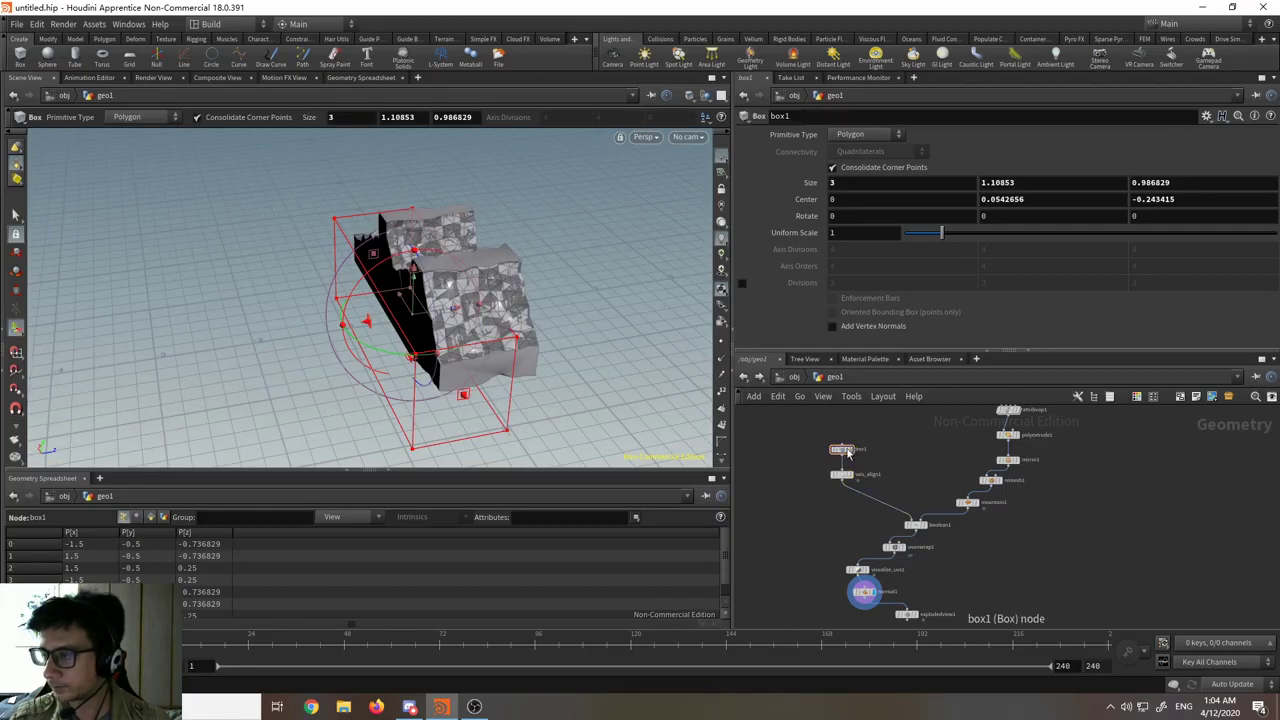
pyautogui.scroll(3, 842, 450)
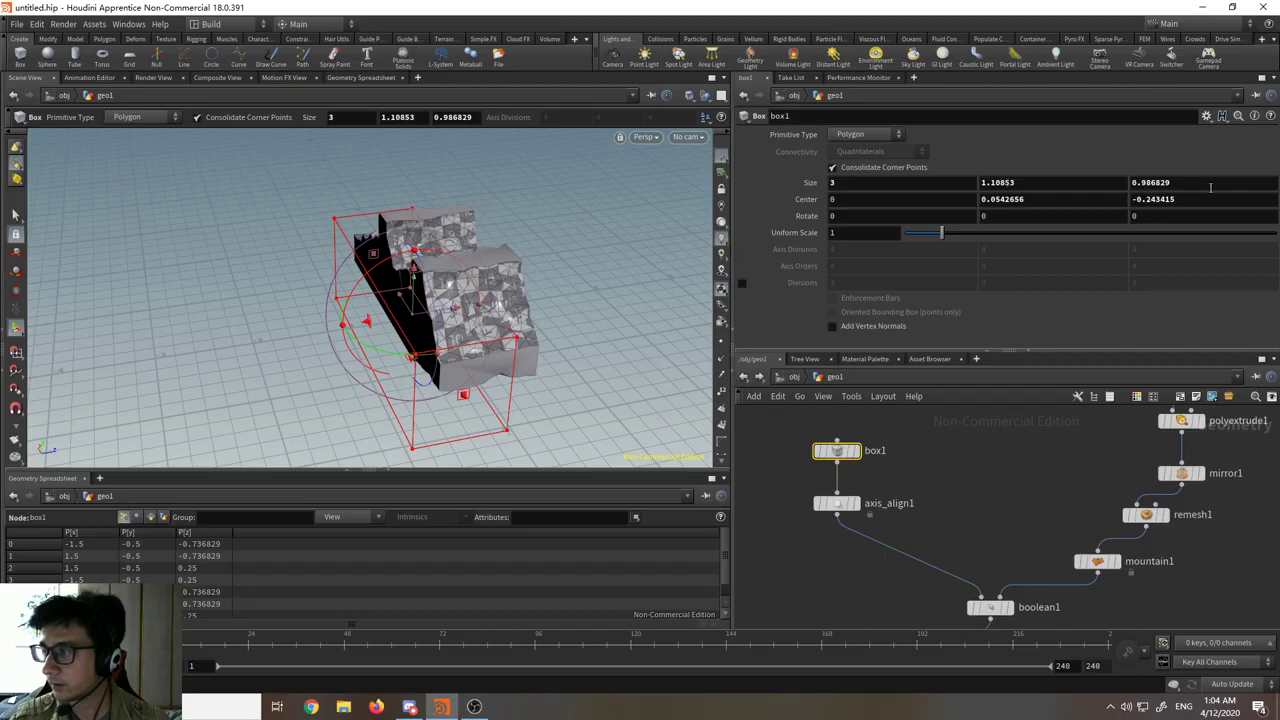
pyautogui.moveTo(1042, 185)
pyautogui.mouseDown(button='middle')
pyautogui.moveTo(1110, 183)
pyautogui.moveTo(1066, 183)
pyautogui.mouseUp(button='middle')
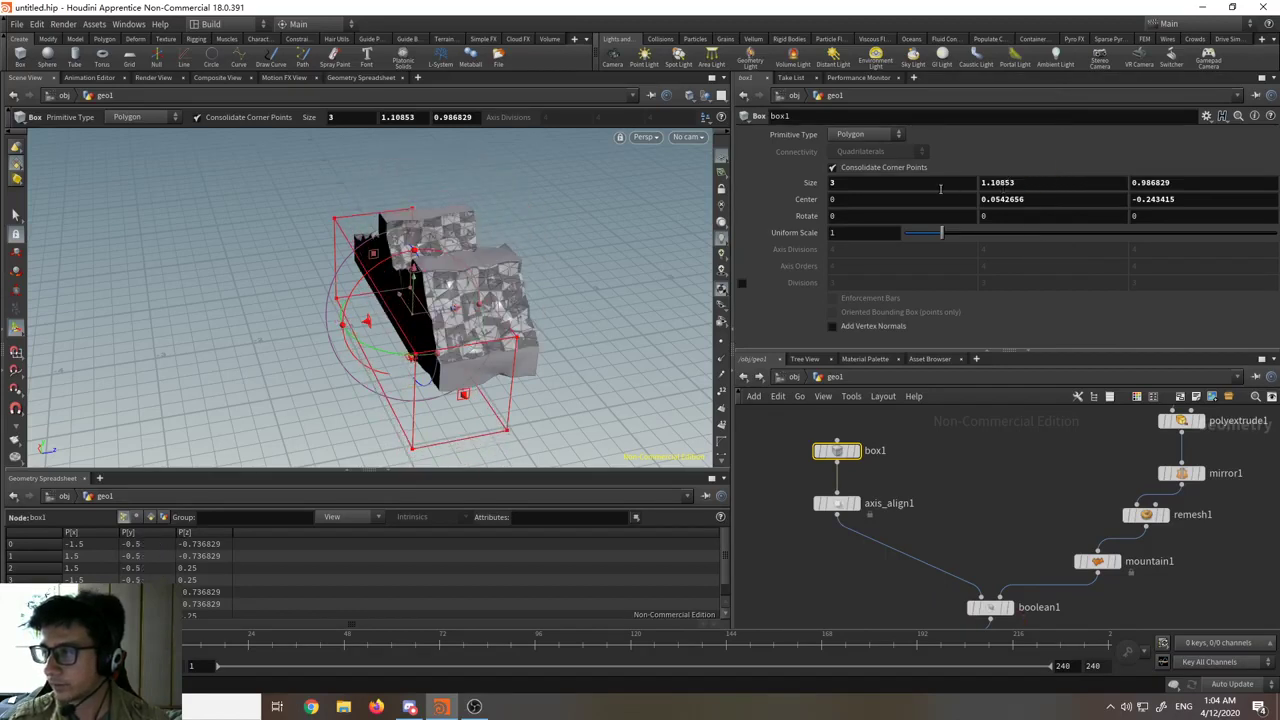
pyautogui.press('Escape')
pyautogui.moveTo(563, 360); pyautogui.dragTo(797, 361)
pyautogui.moveTo(966, 500); pyautogui.dragTo(906, 417, button='middle')
pyautogui.scroll(-3, 898, 408)
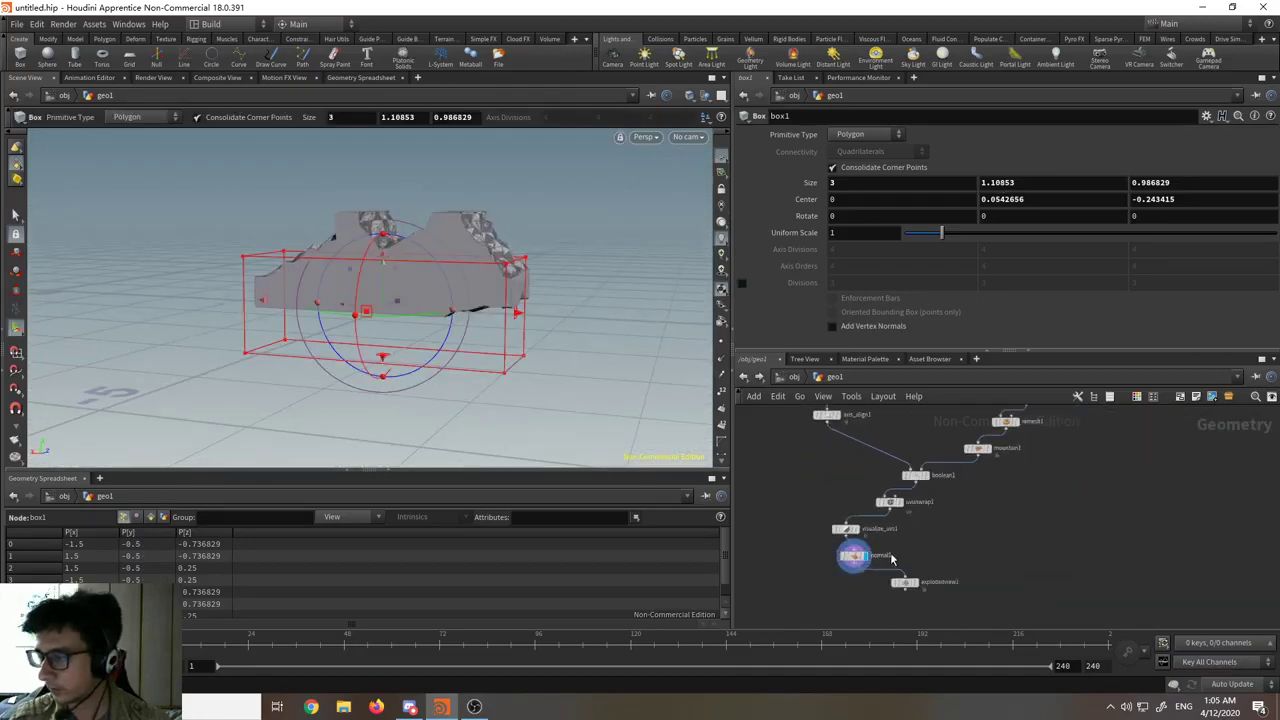
# - Select normal1 and inspect both ends of the broken block
pyautogui.scroll(3, 893, 558)
pyautogui.press('Escape')
pyautogui.moveTo(643, 429); pyautogui.dragTo(676, 379)
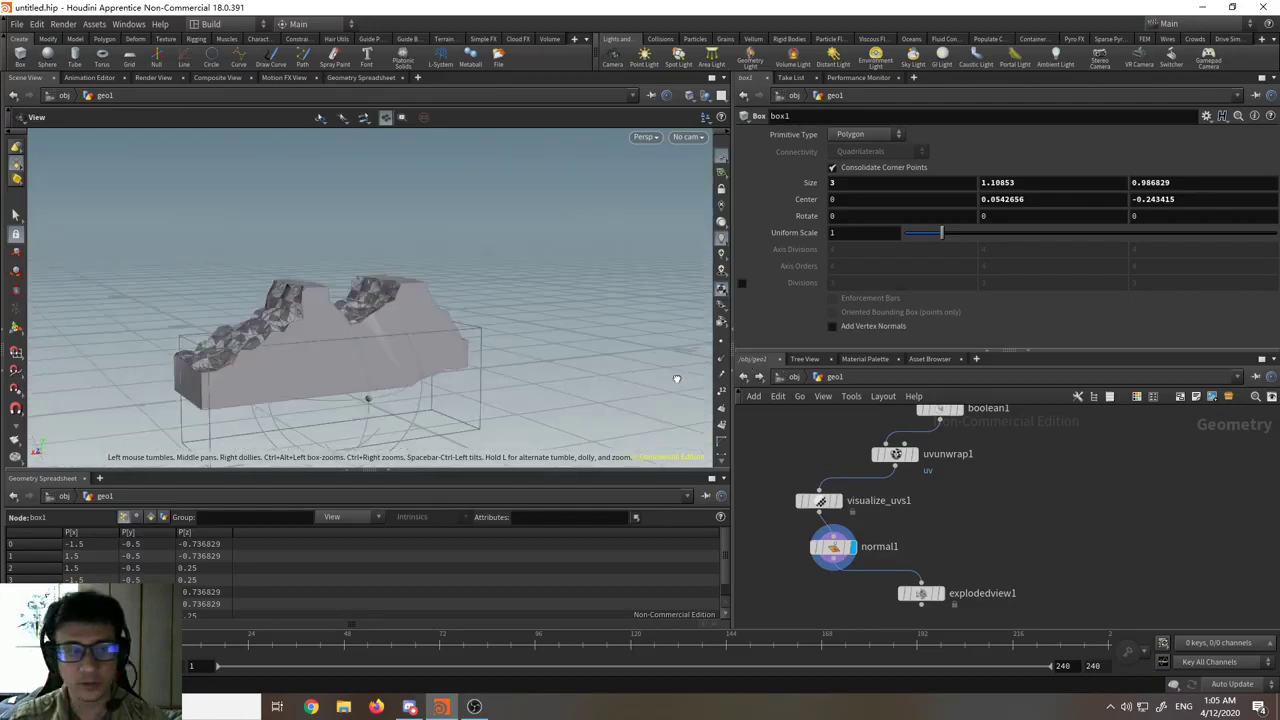
pyautogui.press('Return')
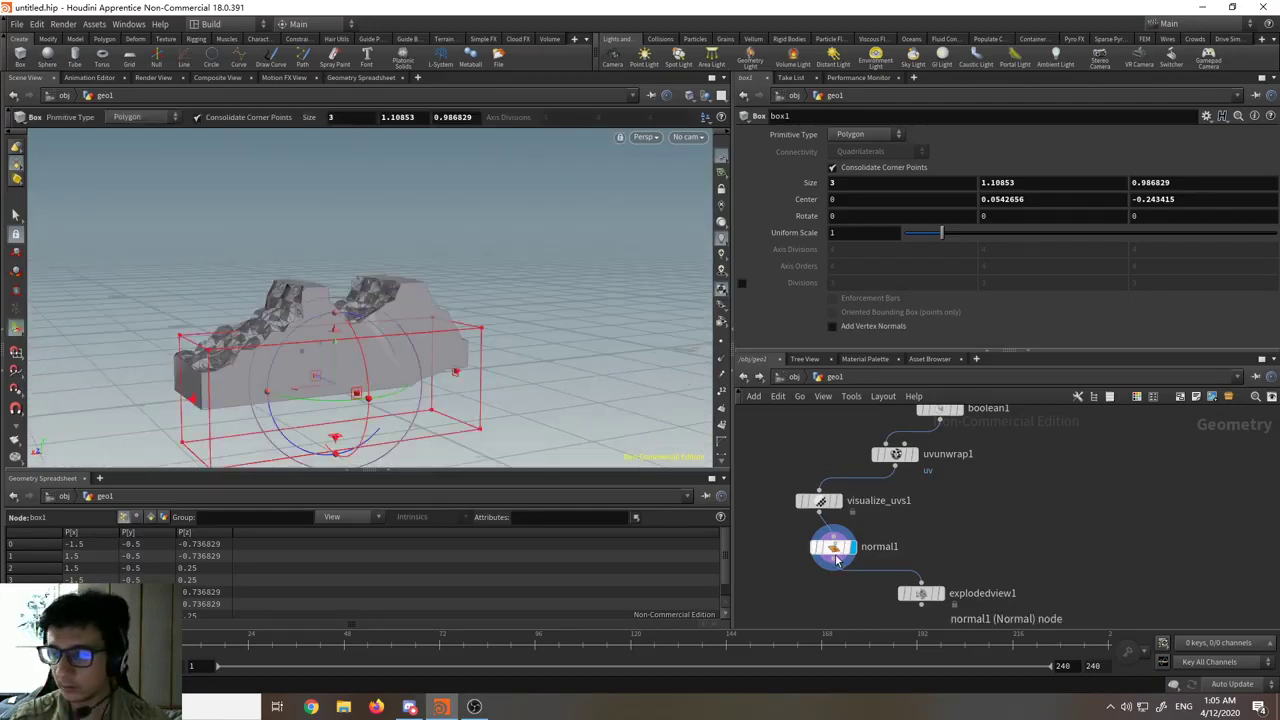
pyautogui.scroll(3, 836, 558)
pyautogui.press('Escape')
pyautogui.moveTo(600, 288); pyautogui.dragTo(490, 302)
pyautogui.press('Return')
# - Add a Sphere node beside box1 and set its primitive type to Polygon Mesh
pyautogui.scroll(-5, 1121, 501)
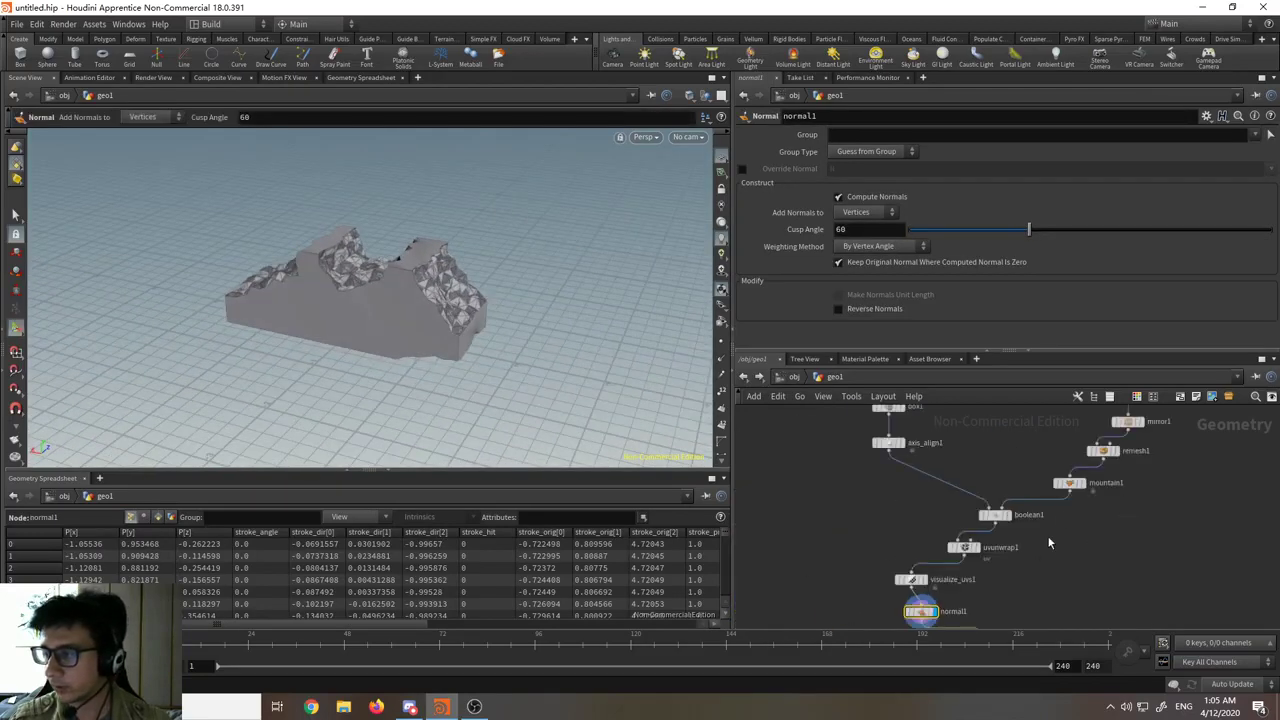
pyautogui.press('Tab')
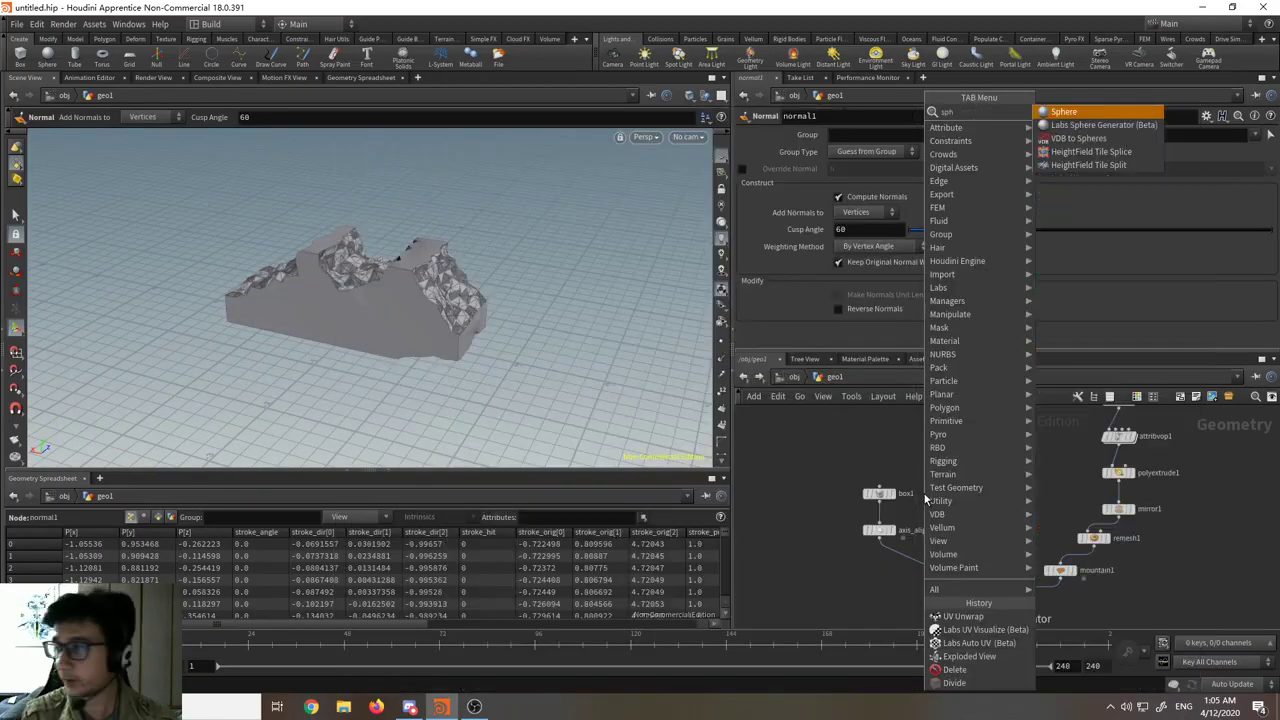
pyautogui.press('Escape')
pyautogui.click(941, 499)
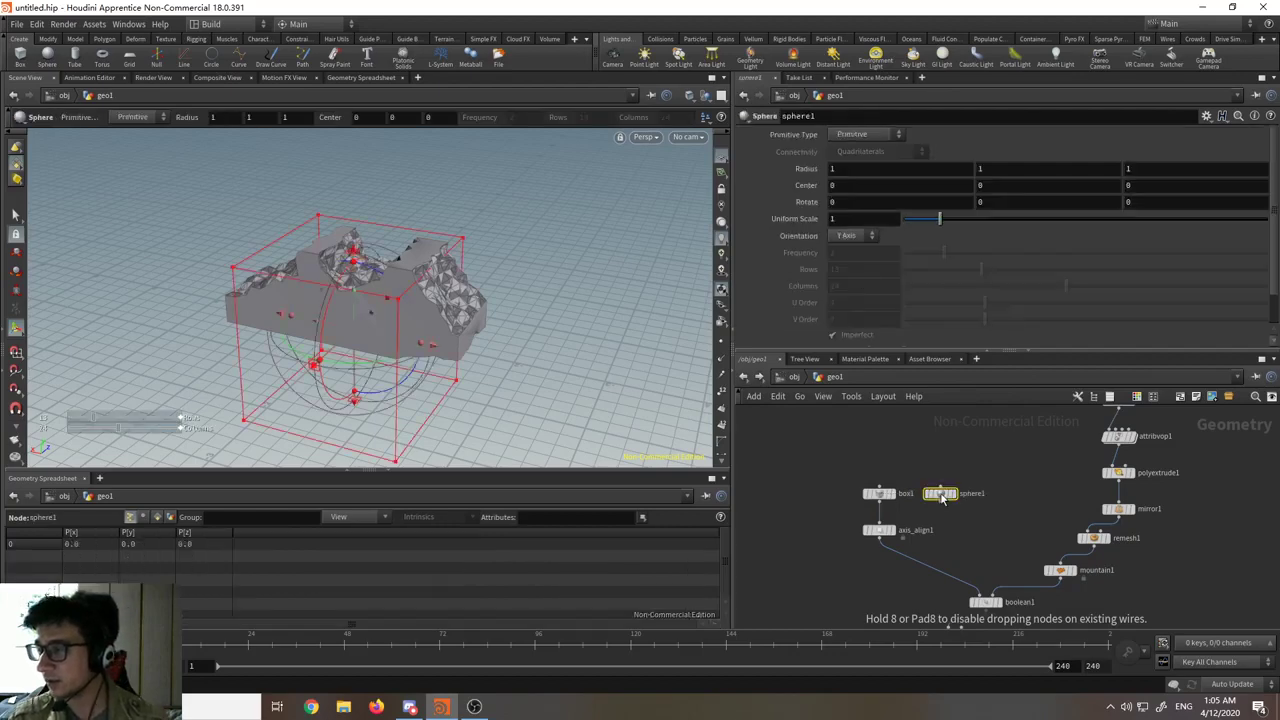
pyautogui.click(866, 134)
pyautogui.click(858, 178)
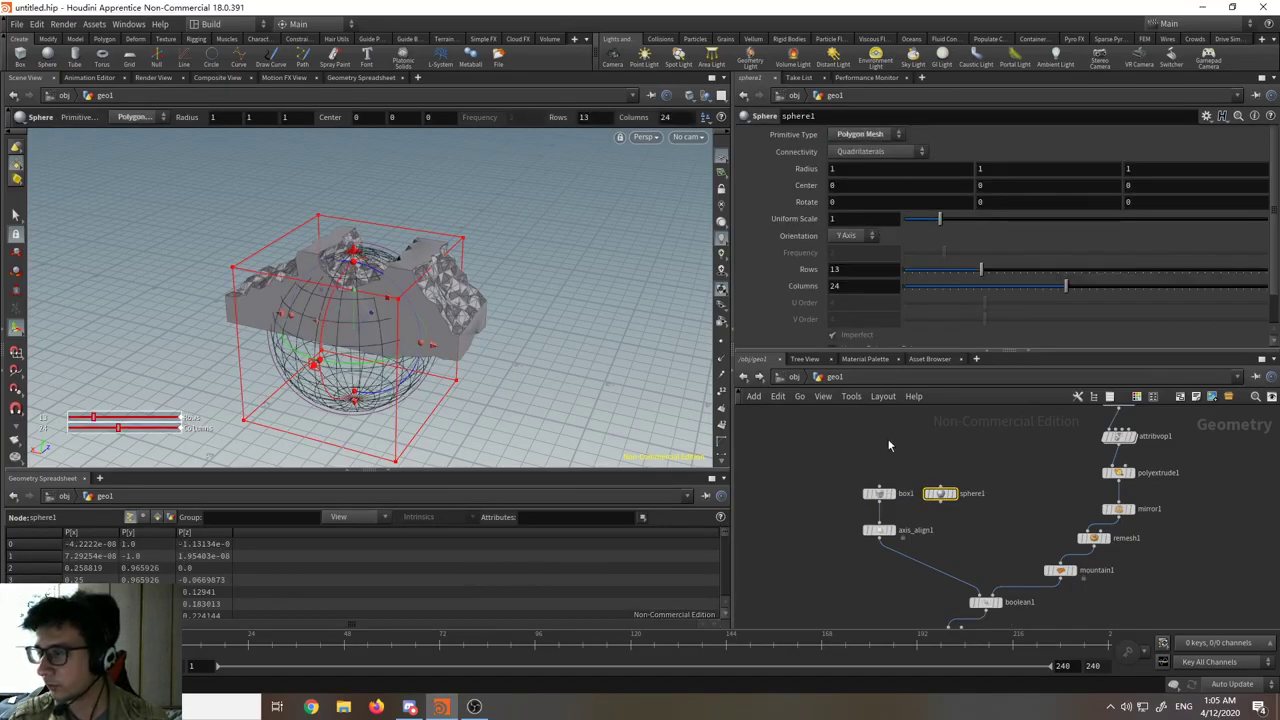
# - Connect sphere1 to axis_align1 in place of box1 and view the broken sphere
pyautogui.moveTo(940, 502); pyautogui.dragTo(884, 522)
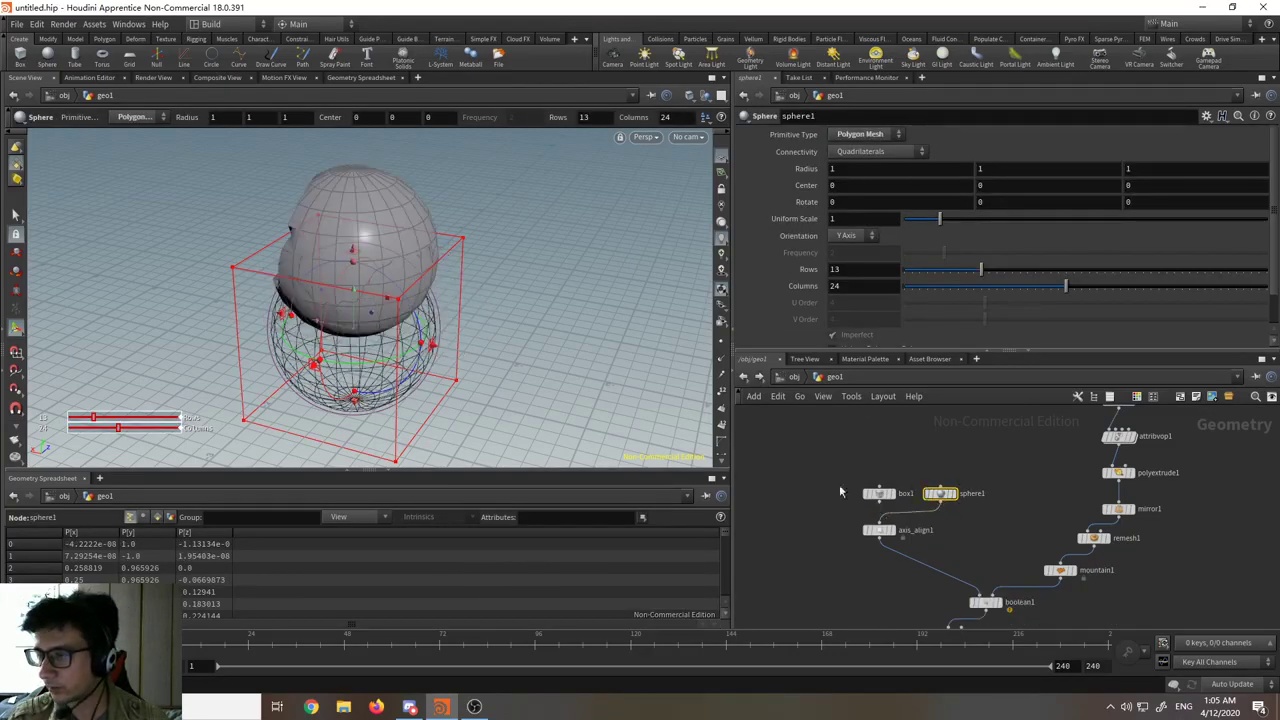
pyautogui.keyDown('alt'); pyautogui.moveTo(571, 314); pyautogui.dragTo(587, 258); pyautogui.keyUp('alt')
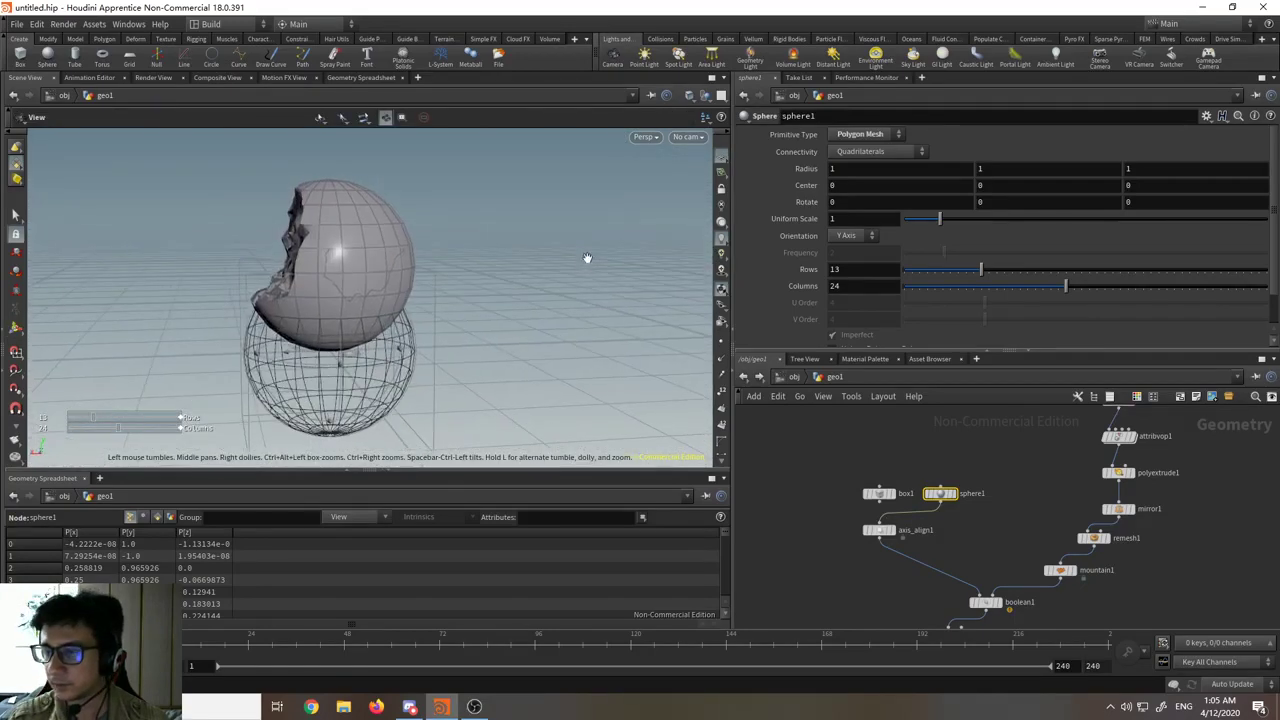
pyautogui.press('Return')
# - Try raising the center of sphere1 to 0.9 in Y
pyautogui.moveTo(998, 181)
pyautogui.mouseDown(button='middle')
pyautogui.moveTo(960, 183)
pyautogui.moveTo(1073, 181)
pyautogui.moveTo(1000, 183)
pyautogui.mouseUp(button='middle')
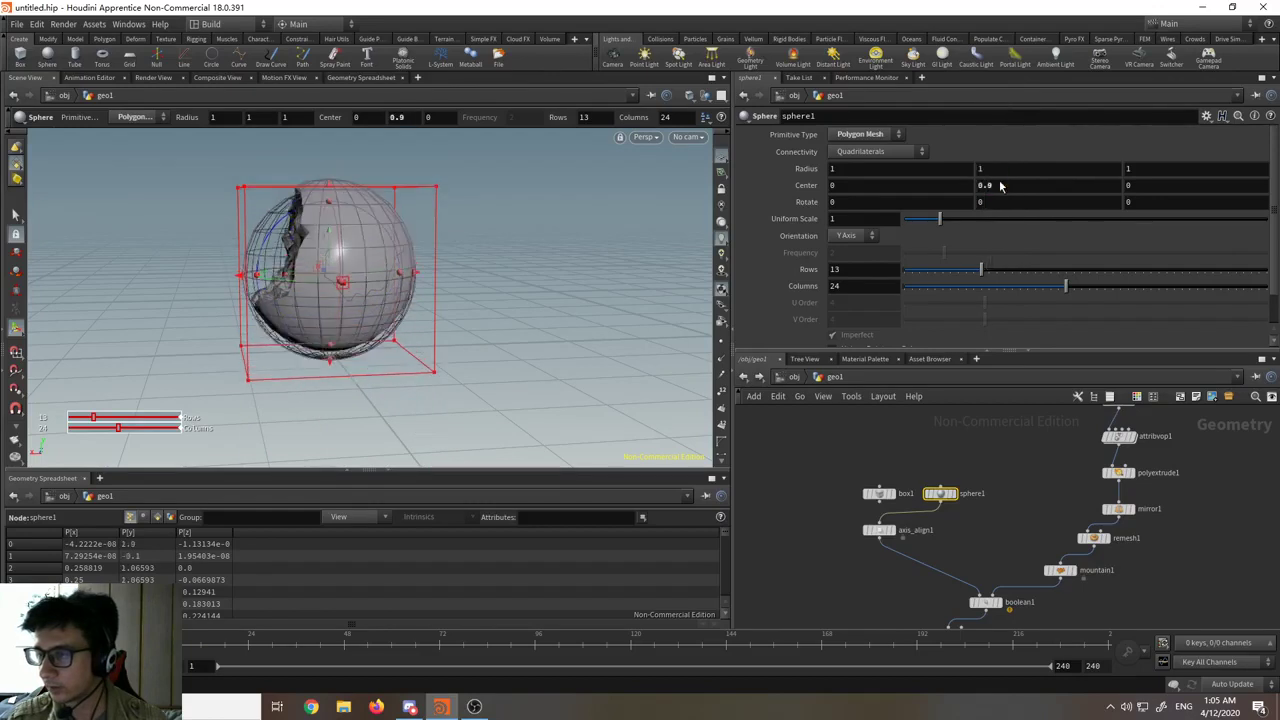
pyautogui.scroll(3, 879, 505)
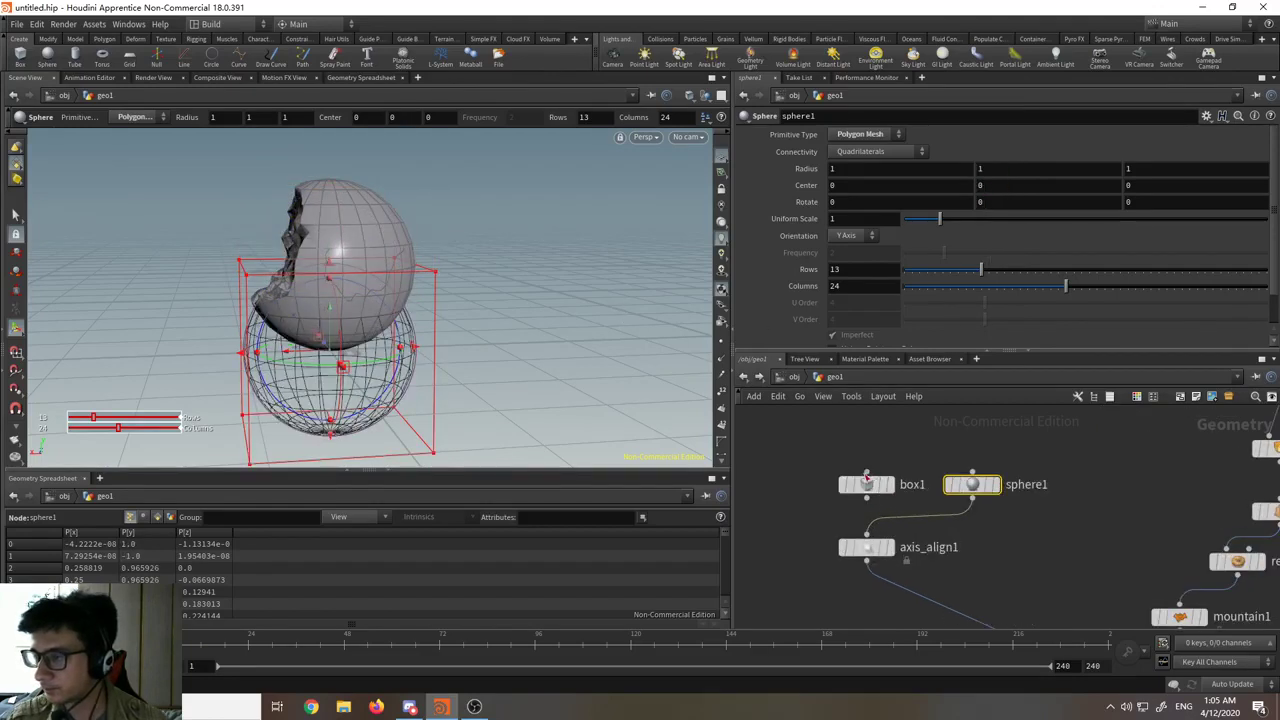
pyautogui.click(866, 474)
pyautogui.press('Escape')
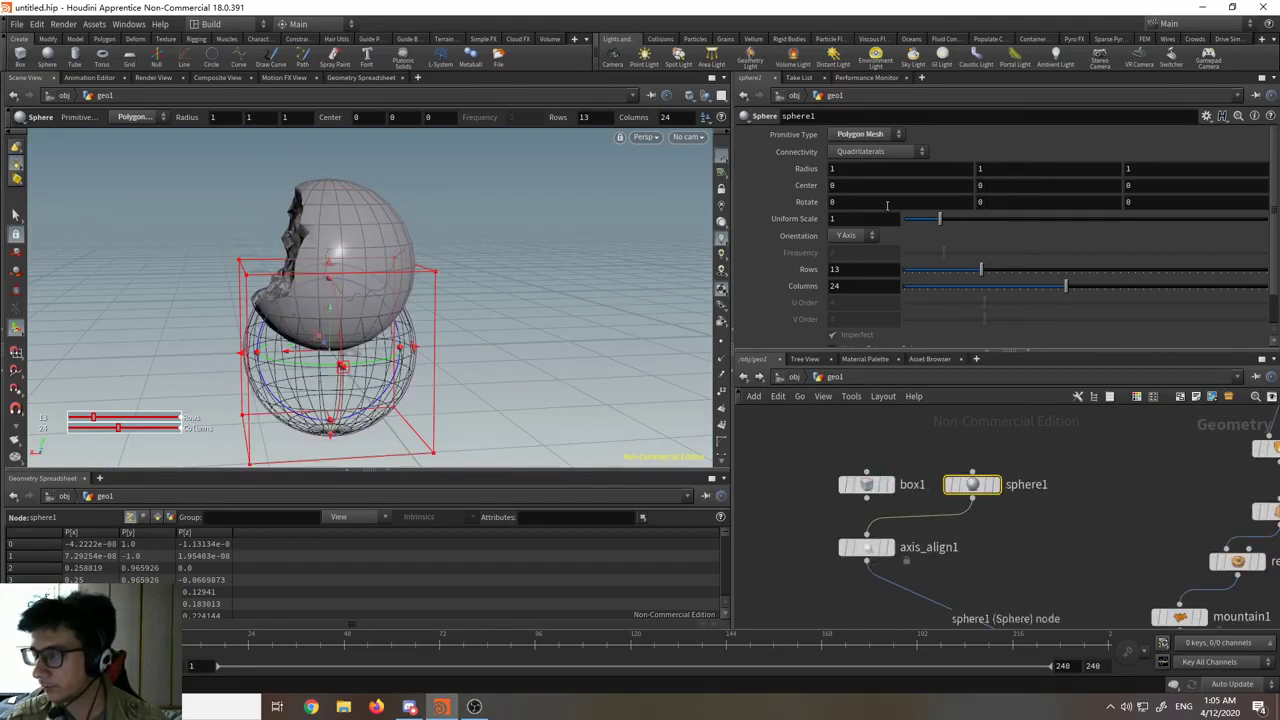
# - Set the uniform scale of sphere1 to 0.61 and view the broken sphere from another angle
pyautogui.moveTo(938, 224)
pyautogui.mouseDown()
pyautogui.moveTo(922, 222)
pyautogui.moveTo(955, 222)
pyautogui.moveTo(926, 232)
pyautogui.mouseUp()
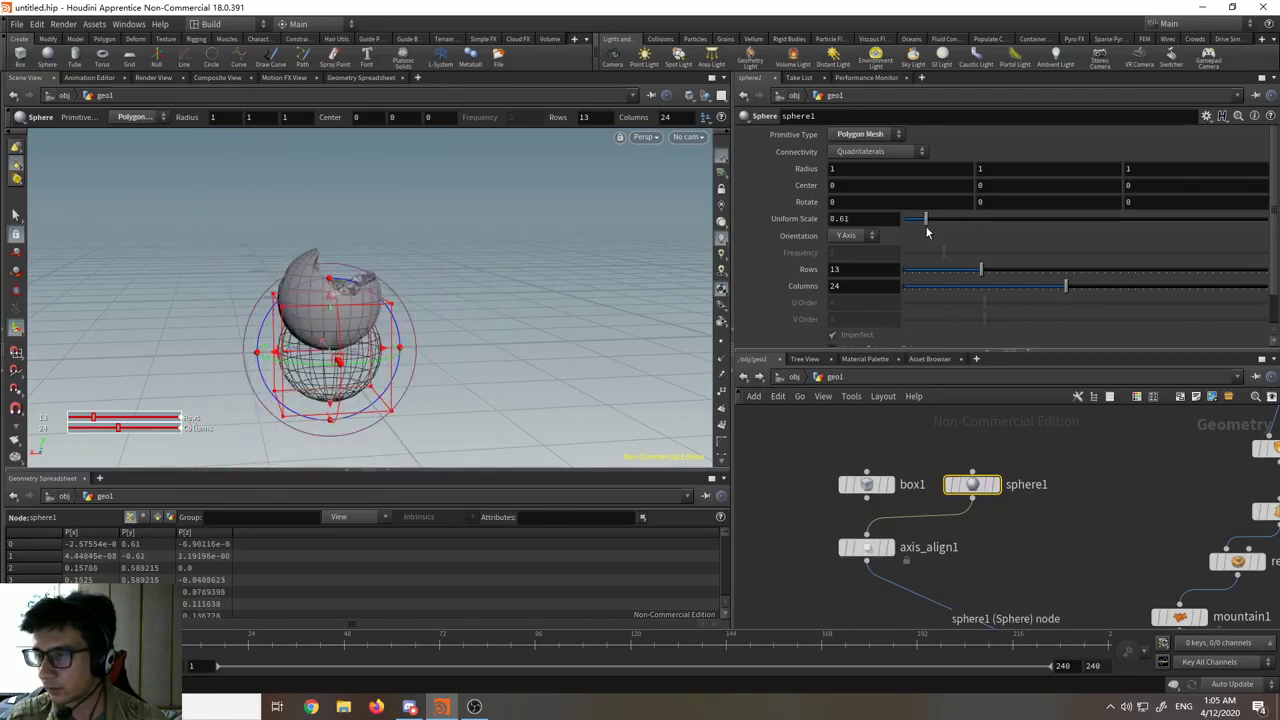
pyautogui.press('Escape')
pyautogui.moveTo(463, 306); pyautogui.dragTo(583, 232)
pyautogui.press('Return')
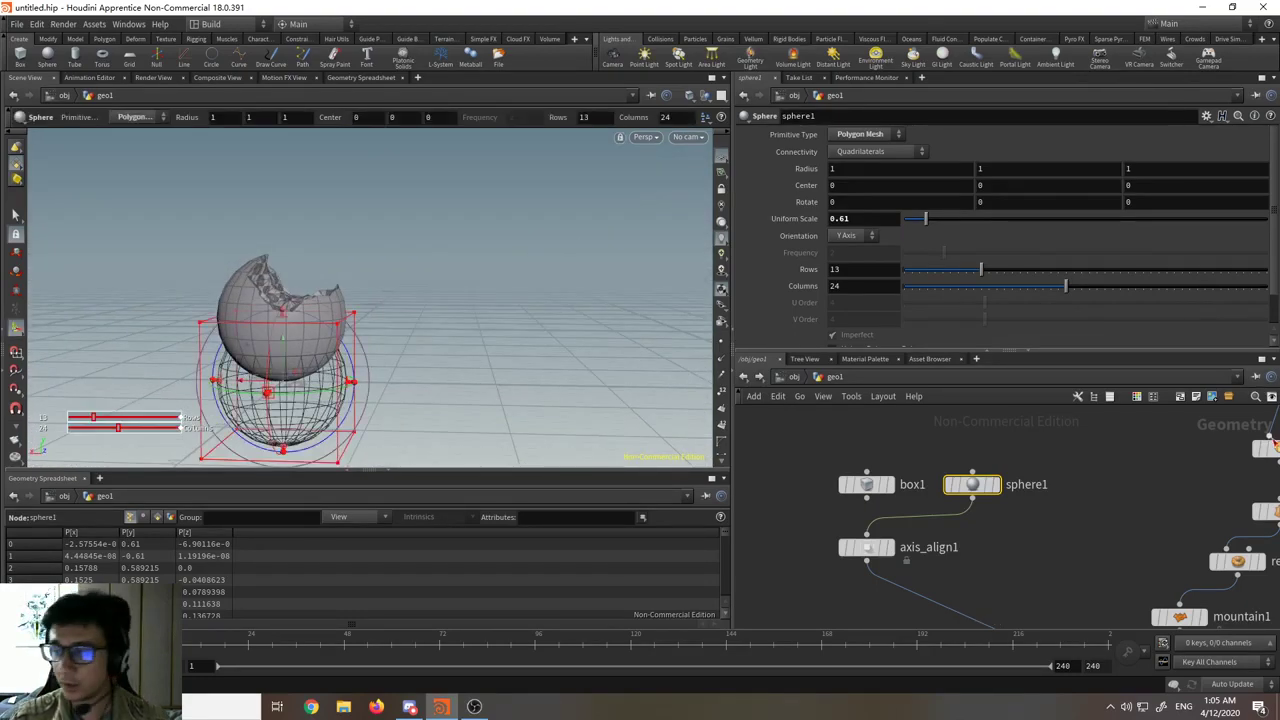
# - Examine the complete node network, from the input shapes and the curve branch down to the exploded view
pyautogui.scroll(-8, 1076, 539)
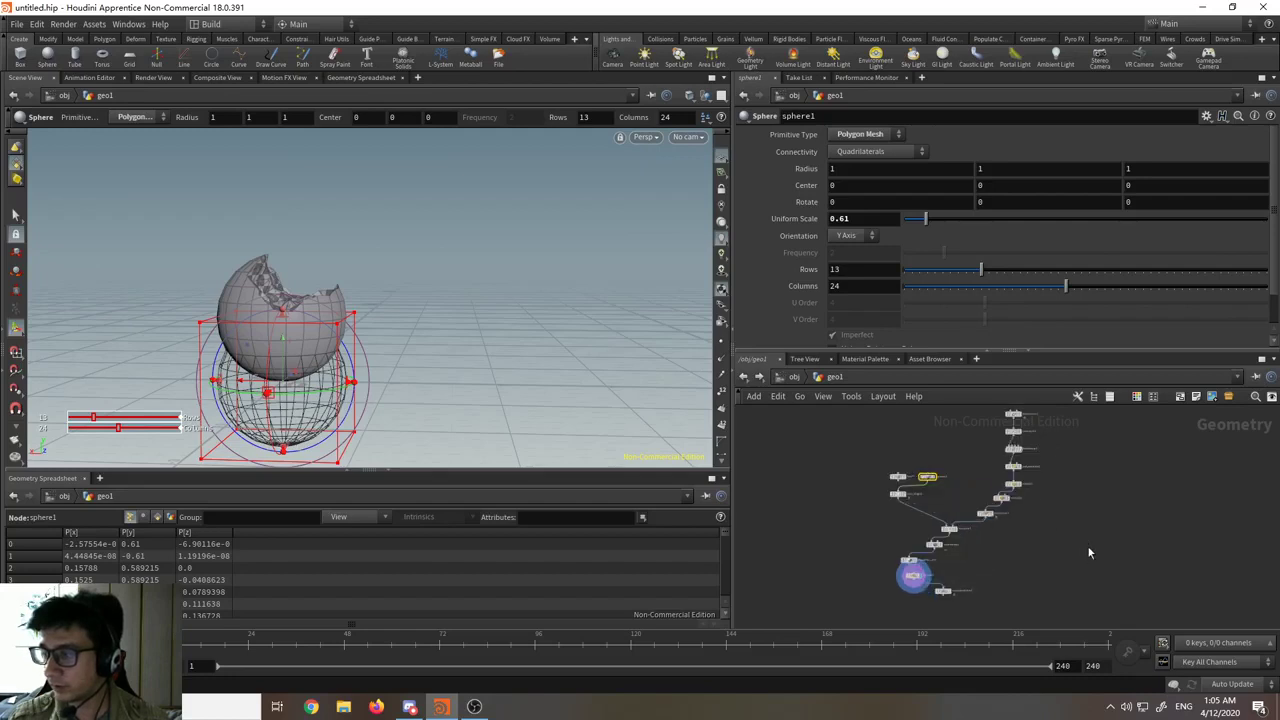
pyautogui.scroll(-4, 1080, 555)
pyautogui.moveTo(1071, 462); pyautogui.dragTo(899, 625)
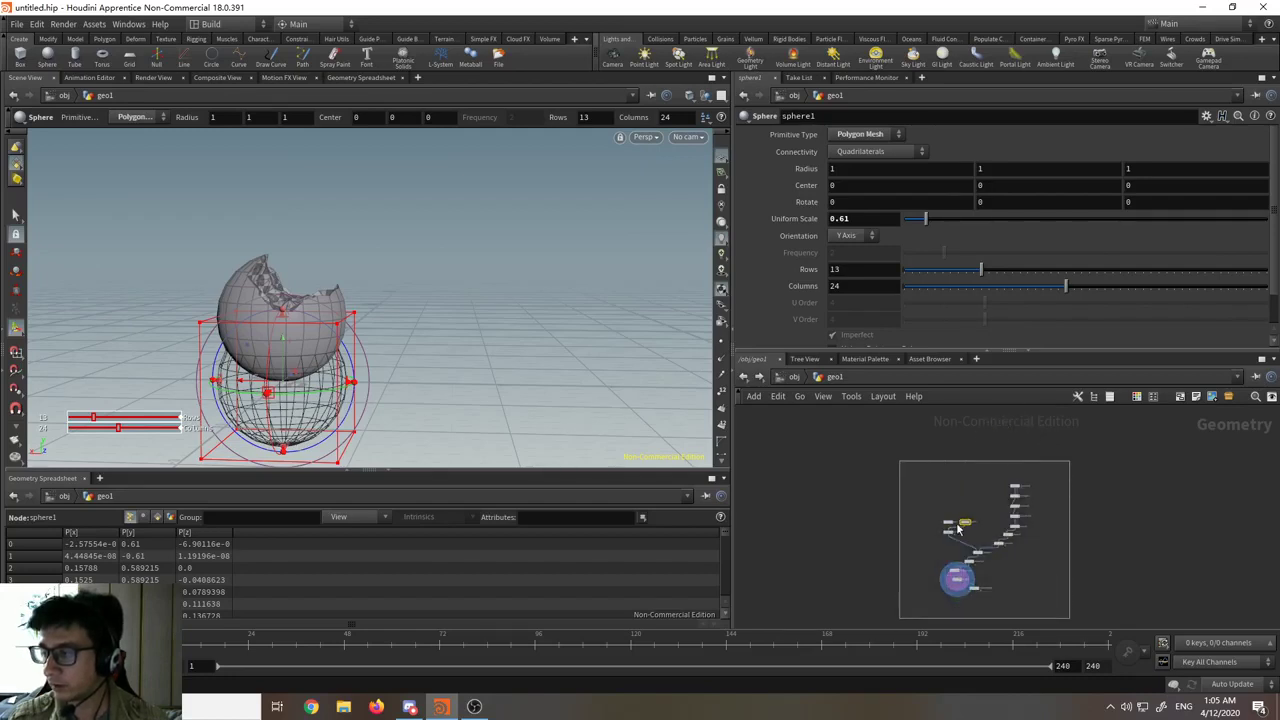
pyautogui.press('f')
pyautogui.moveTo(1014, 418); pyautogui.dragTo(917, 529, button='middle')
pyautogui.scroll(-3, 917, 527)
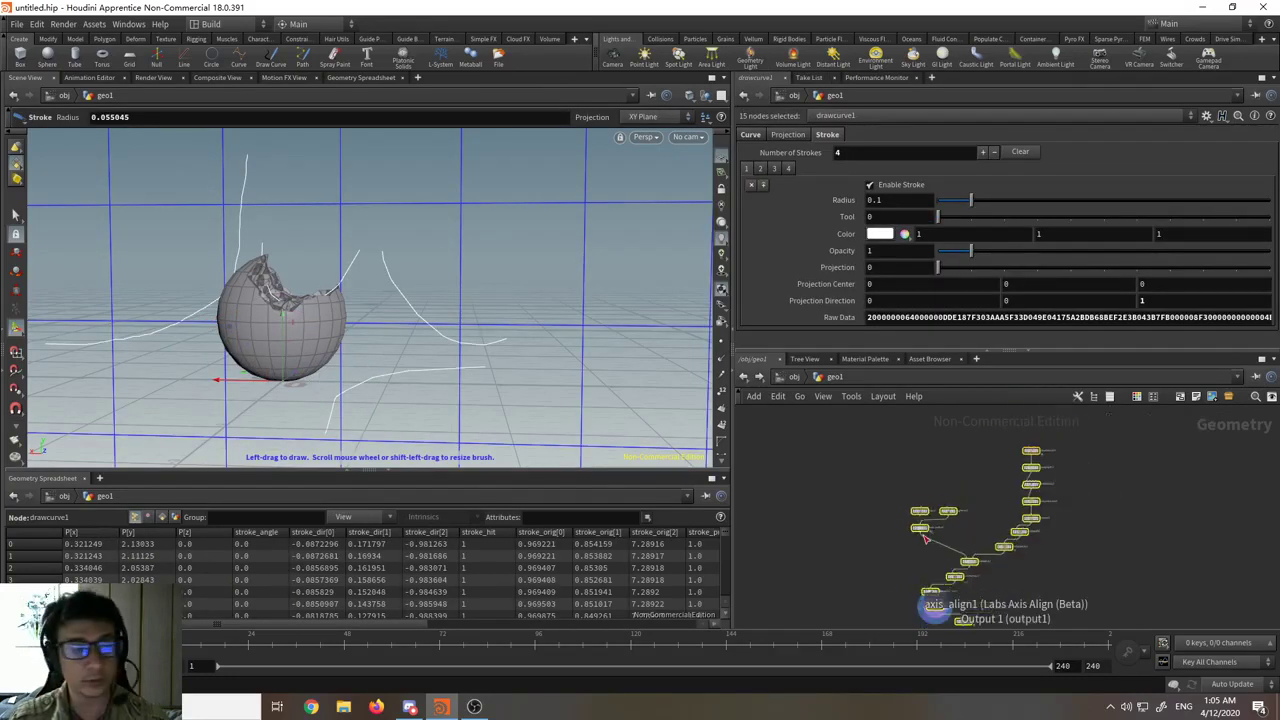
pyautogui.scroll(4, 917, 527)
pyautogui.scroll(-1, 917, 527)
pyautogui.scroll(-5, 923, 582)
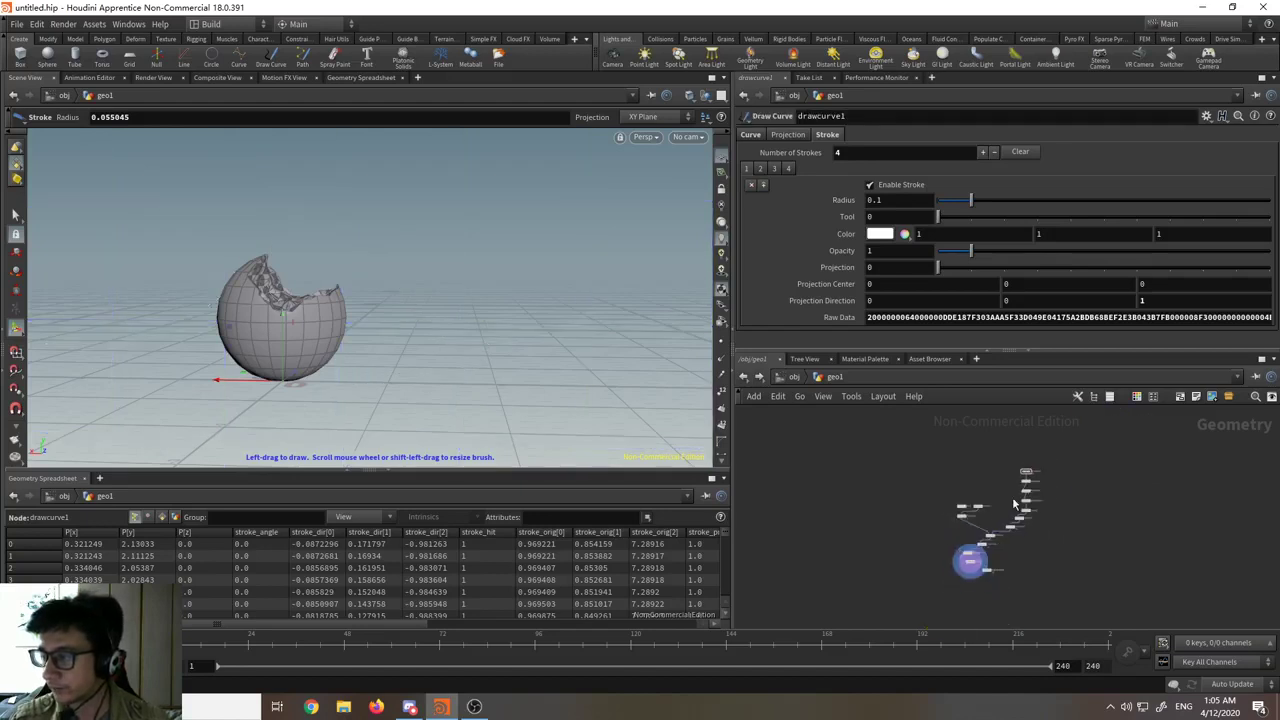
pyautogui.scroll(1, 921, 583)
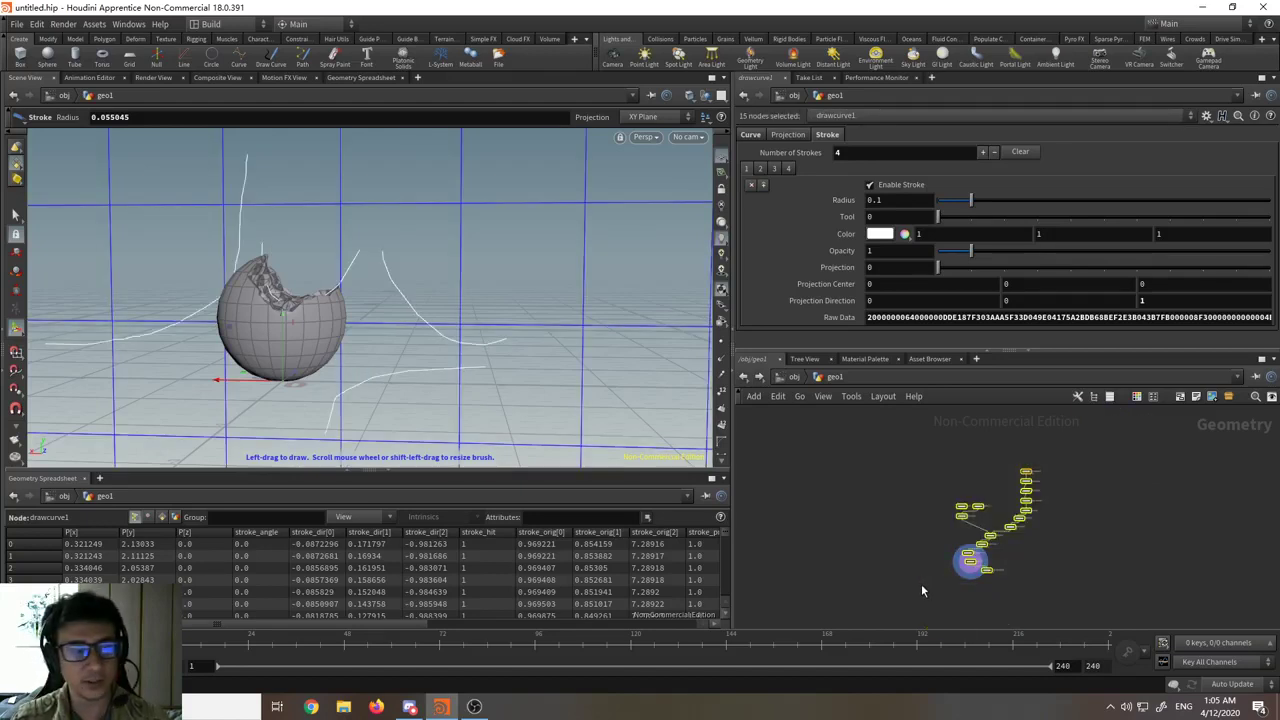
pyautogui.scroll(4, 1008, 574)
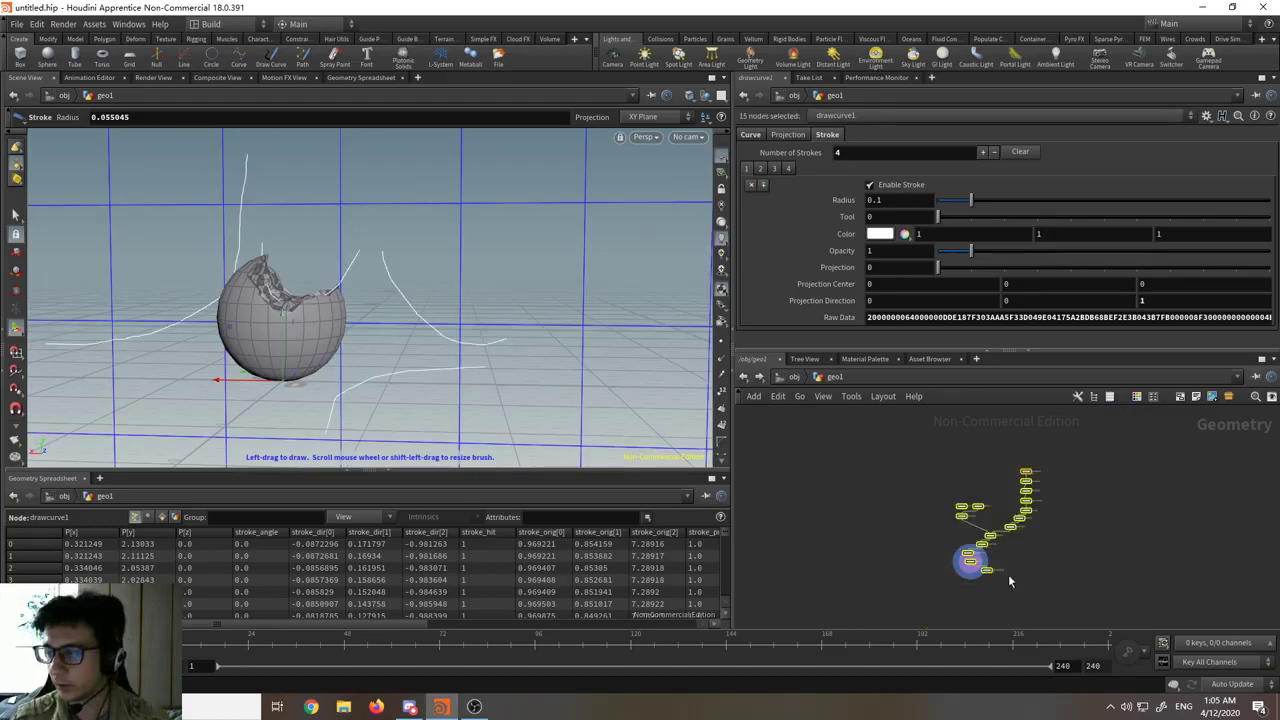
# - Move explodedview1 slightly farther from normal1, and open and dismiss the scene's Save As dialog
pyautogui.click(1007, 573)
pyautogui.scroll(3, 942, 581)
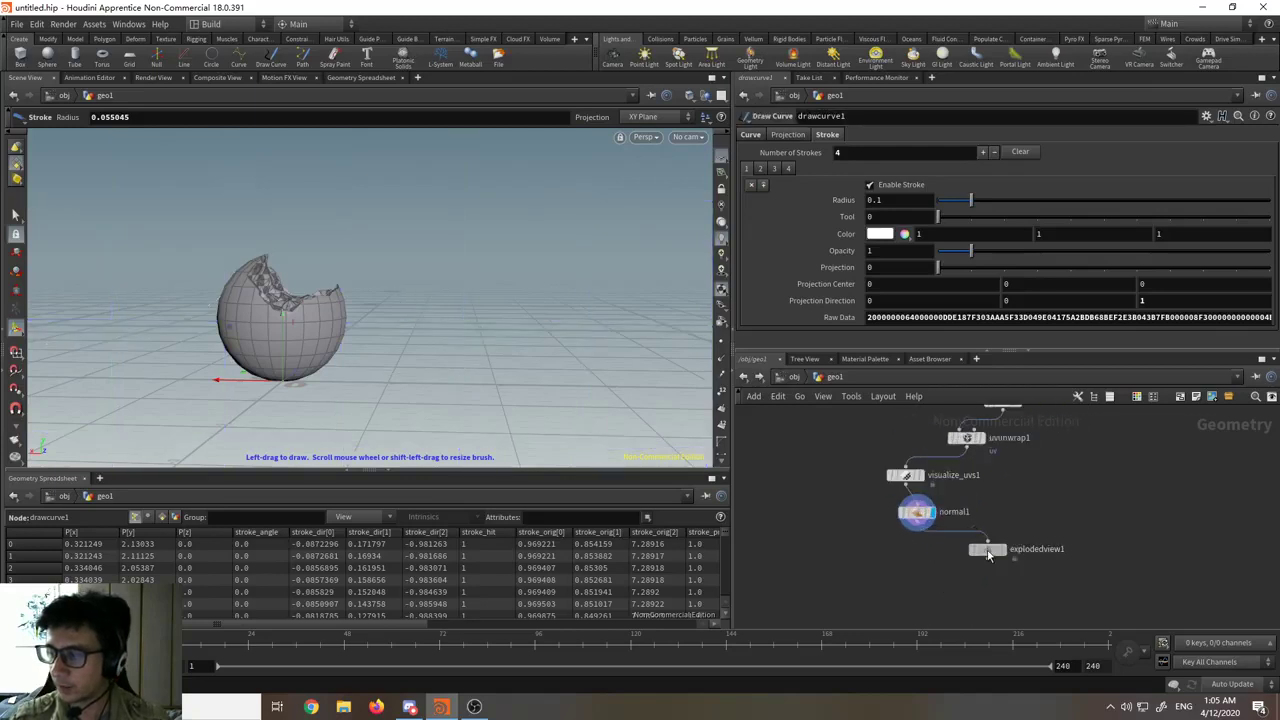
pyautogui.moveTo(987, 552); pyautogui.dragTo(1019, 563)
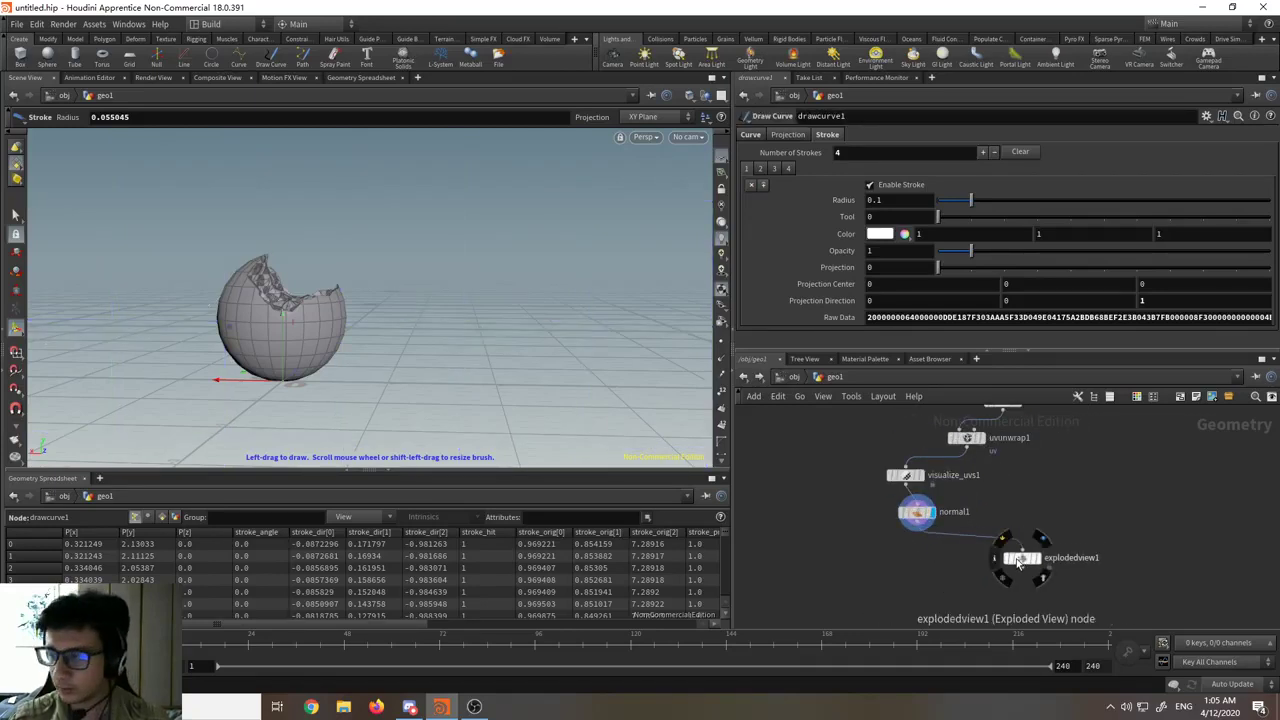
pyautogui.scroll(3, 1022, 561)
pyautogui.scroll(-6, 1030, 563)
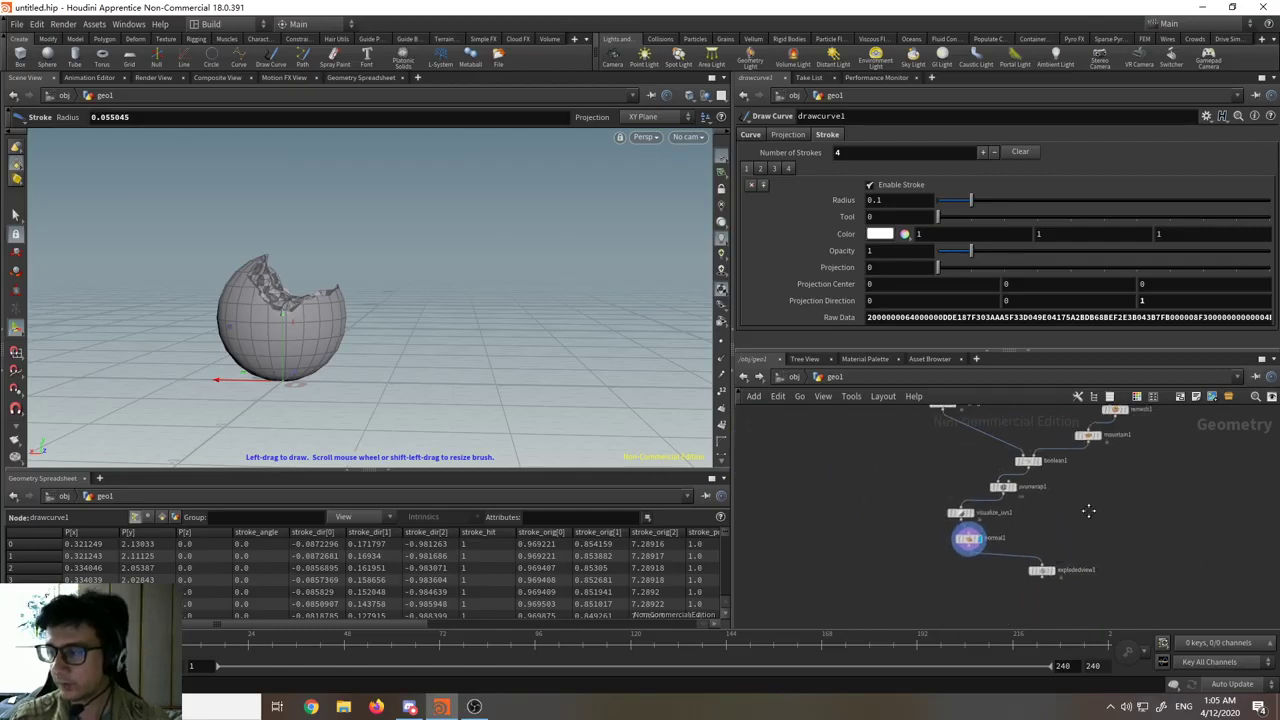
pyautogui.moveTo(1088, 511); pyautogui.dragTo(1018, 562, button='middle')
pyautogui.hotkey('ctrl', 's')
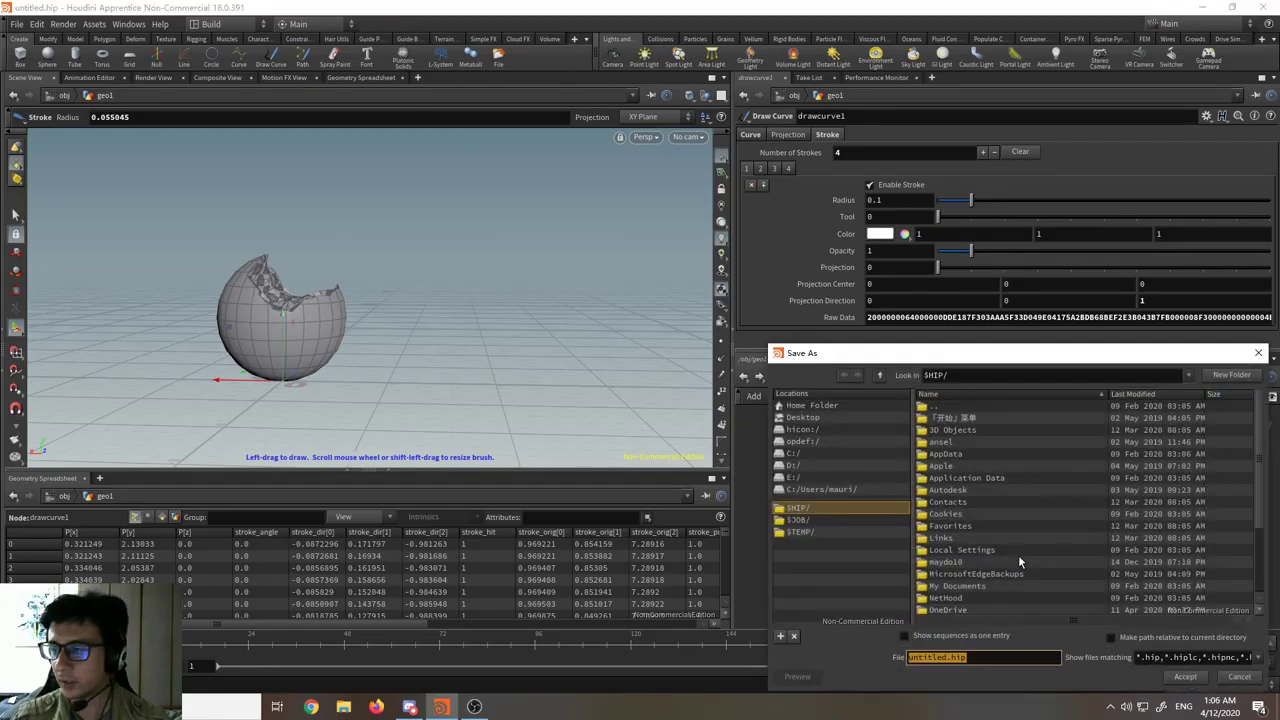
pyautogui.click(1258, 676)
# - Shift box1, sphere1 and axis_align1 away from the curve branch, and reconnect box1 to axis_align1 in place of sphere1
pyautogui.scroll(-2, 1060, 565)
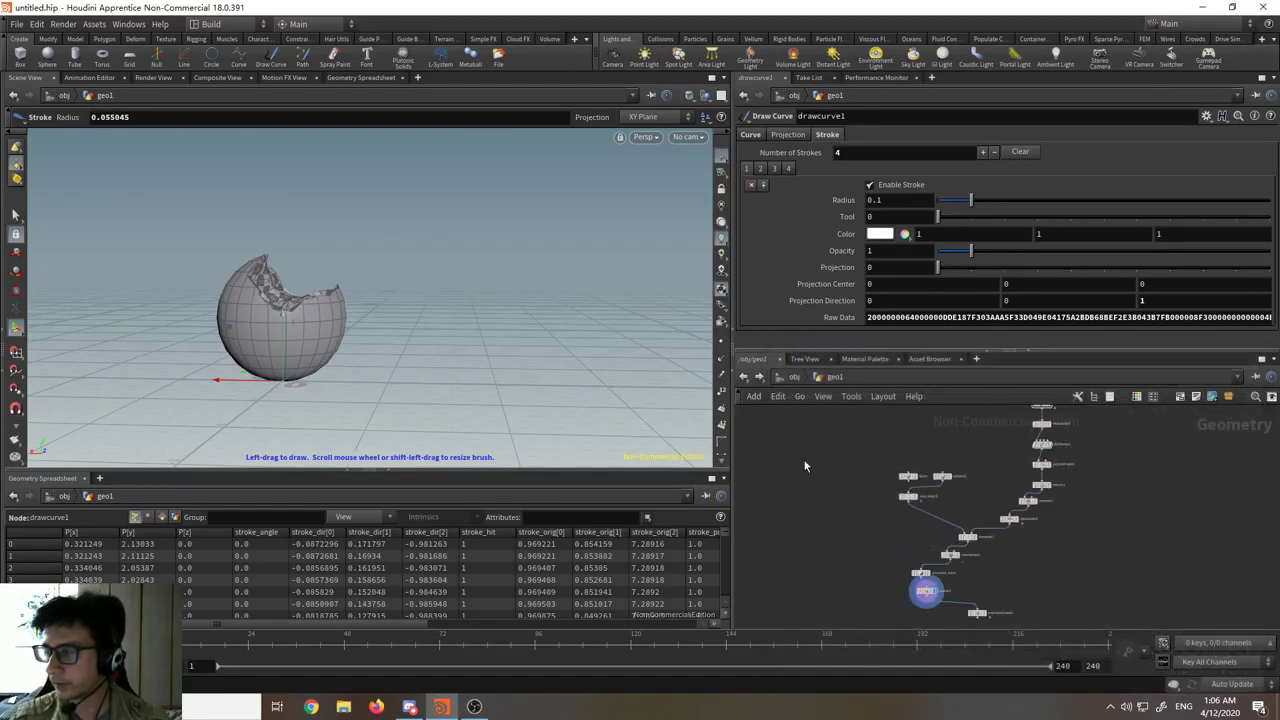
pyautogui.moveTo(946, 484); pyautogui.dragTo(876, 477)
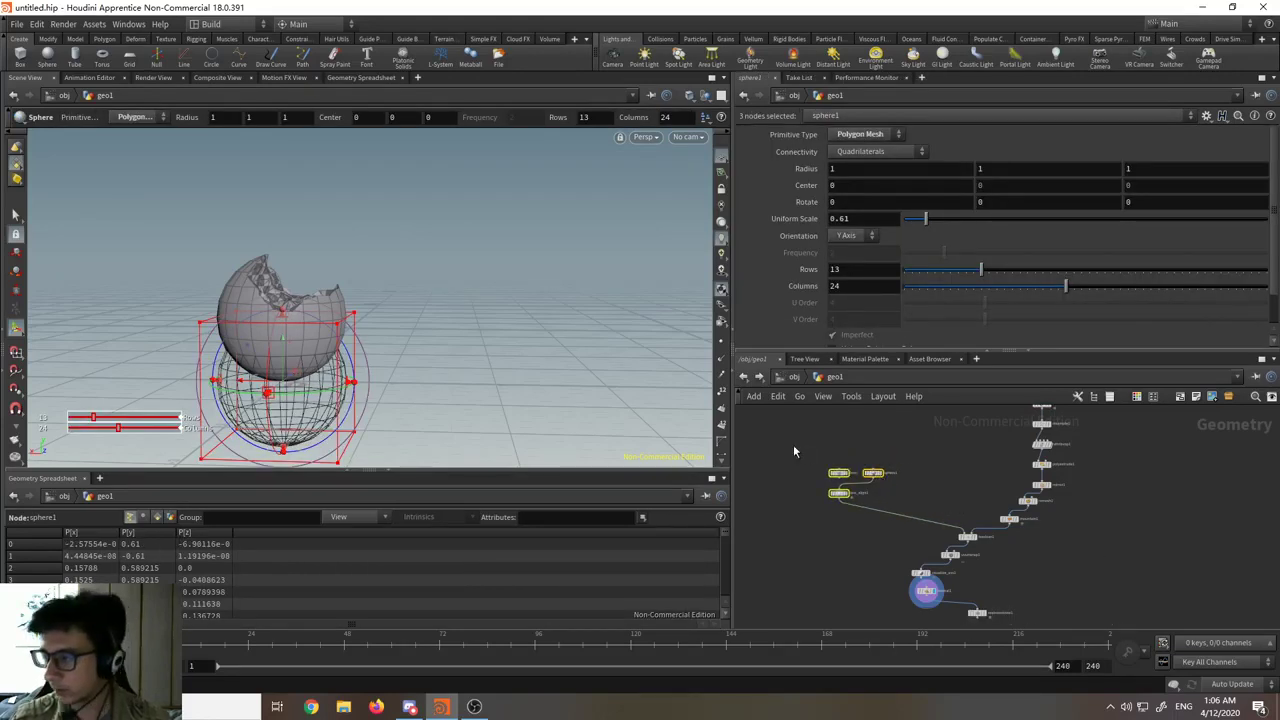
pyautogui.scroll(4, 800, 453)
pyautogui.click(904, 549)
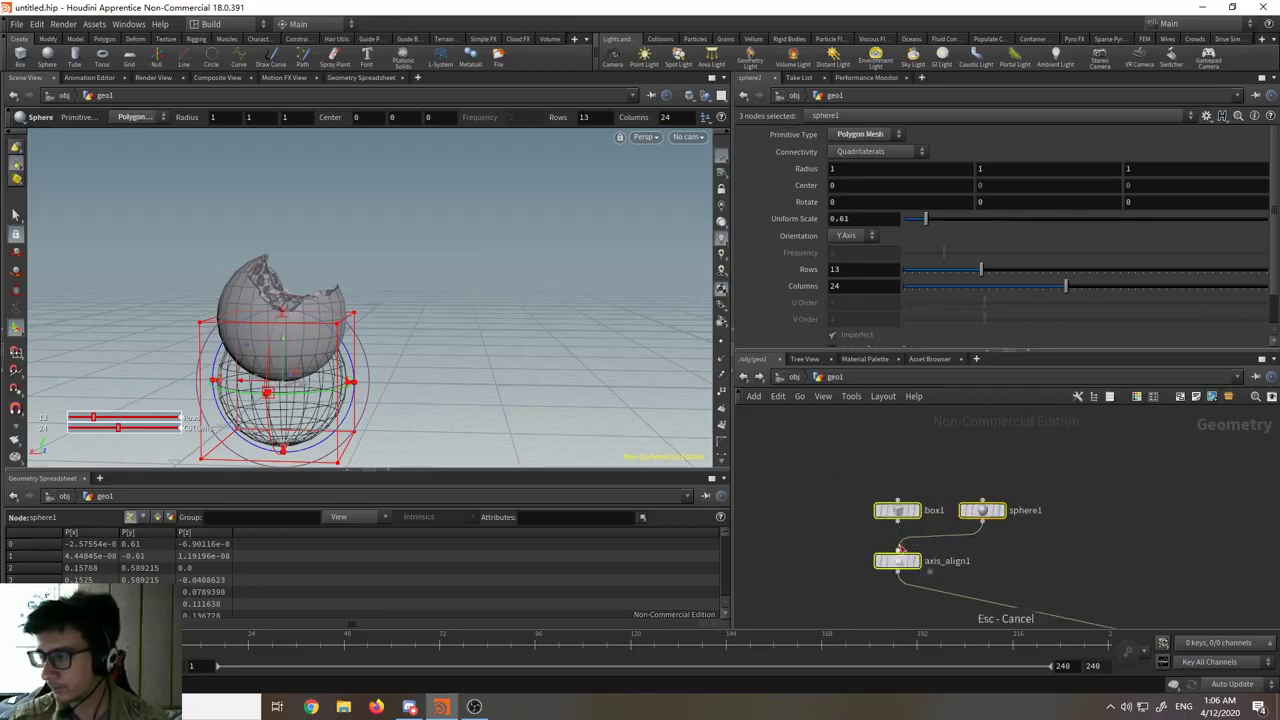
pyautogui.click(901, 550)
pyautogui.click(901, 550)
pyautogui.click(901, 551)
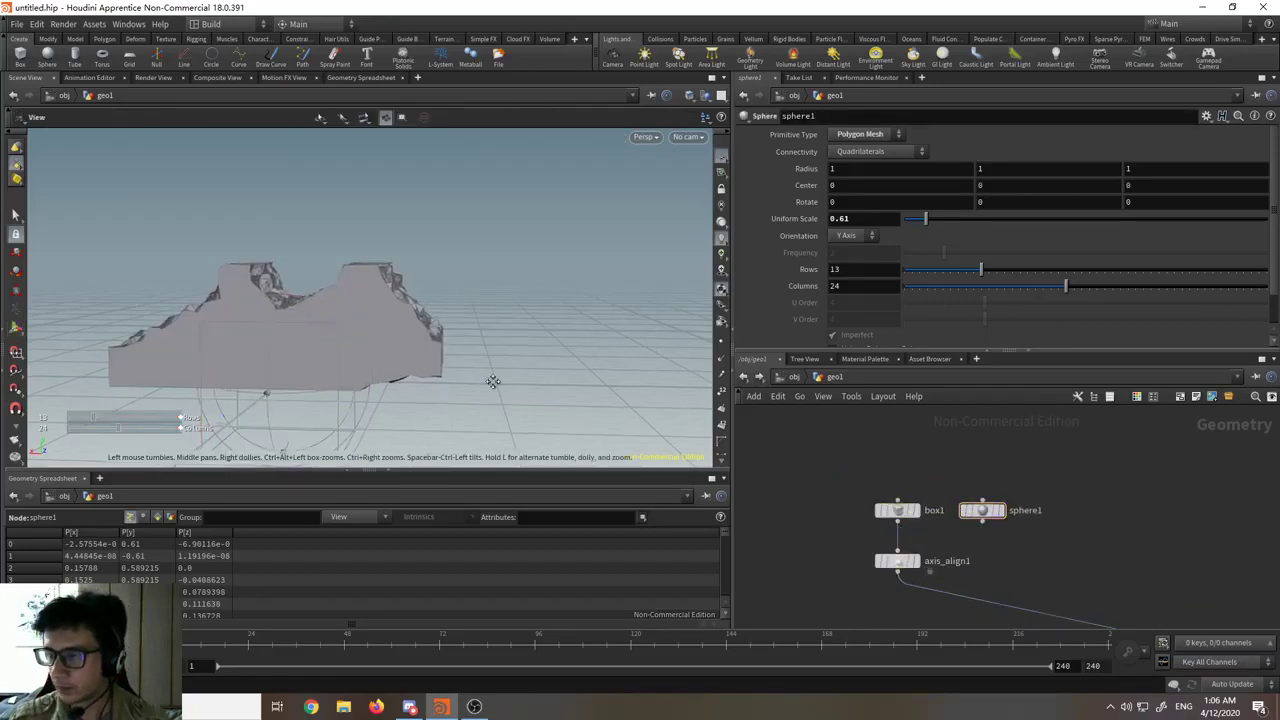
pyautogui.keyDown('alt'); pyautogui.moveTo(494, 383); pyautogui.dragTo(633, 375); pyautogui.keyUp('alt')
pyautogui.moveTo(289, 326); pyautogui.dragTo(586, 329)
pyautogui.press('Return')
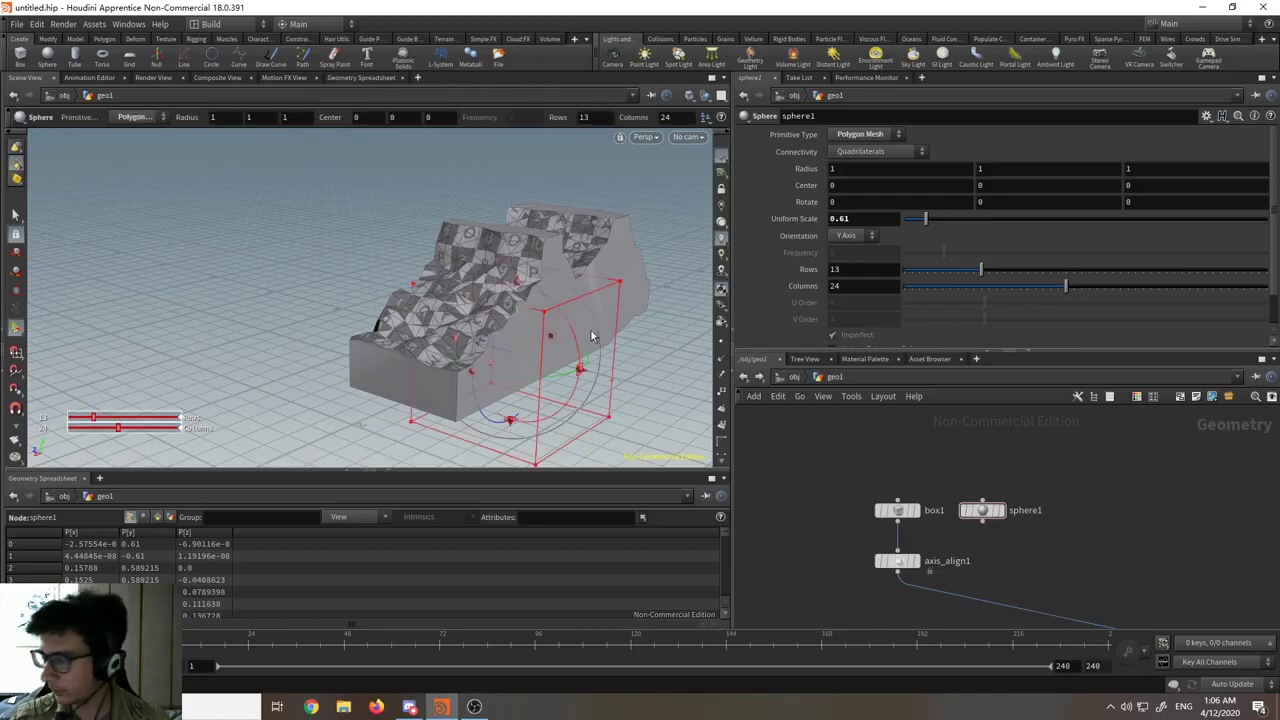
# - Move box1, sphere1 and axis_align1 together closer to the curve branch of the network
pyautogui.moveTo(968, 470); pyautogui.dragTo(800, 425, button='middle')
pyautogui.scroll(-4, 800, 425)
pyautogui.scroll(-3, 1053, 497)
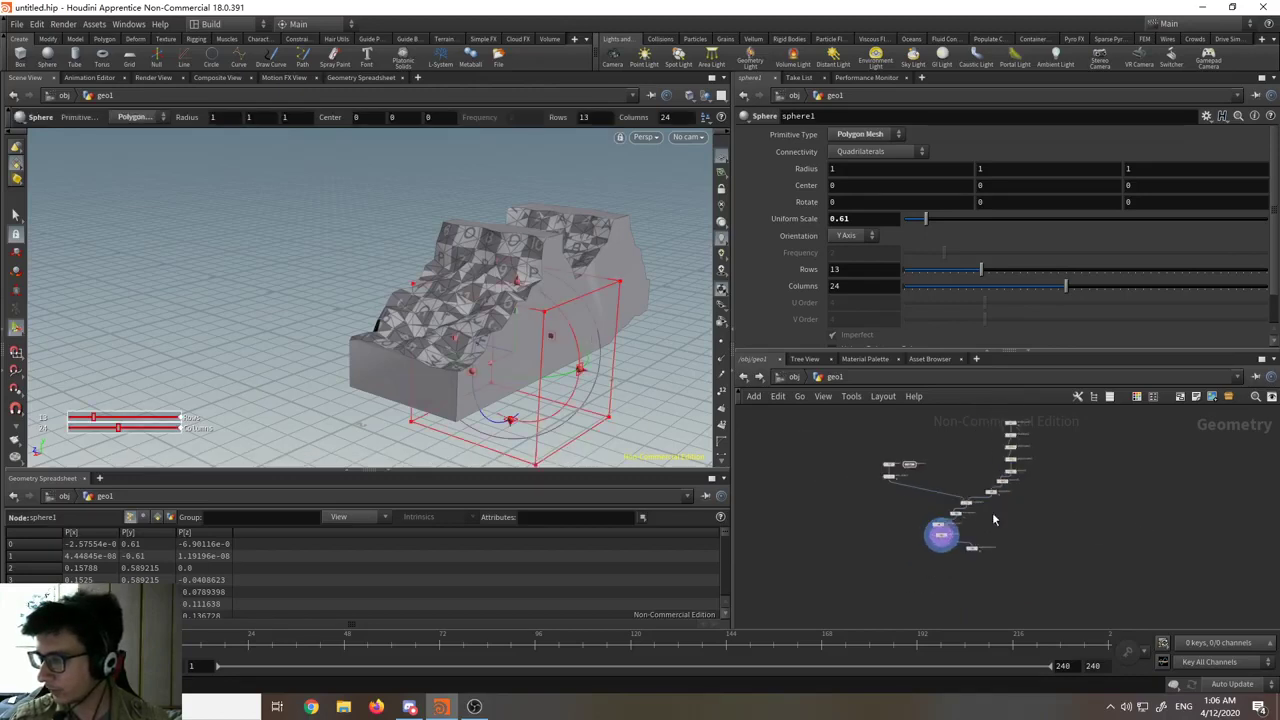
pyautogui.moveTo(1009, 516); pyautogui.dragTo(1028, 563, button='middle')
pyautogui.scroll(4, 1021, 507)
pyautogui.scroll(2, 1014, 486)
pyautogui.scroll(-6, 957, 470)
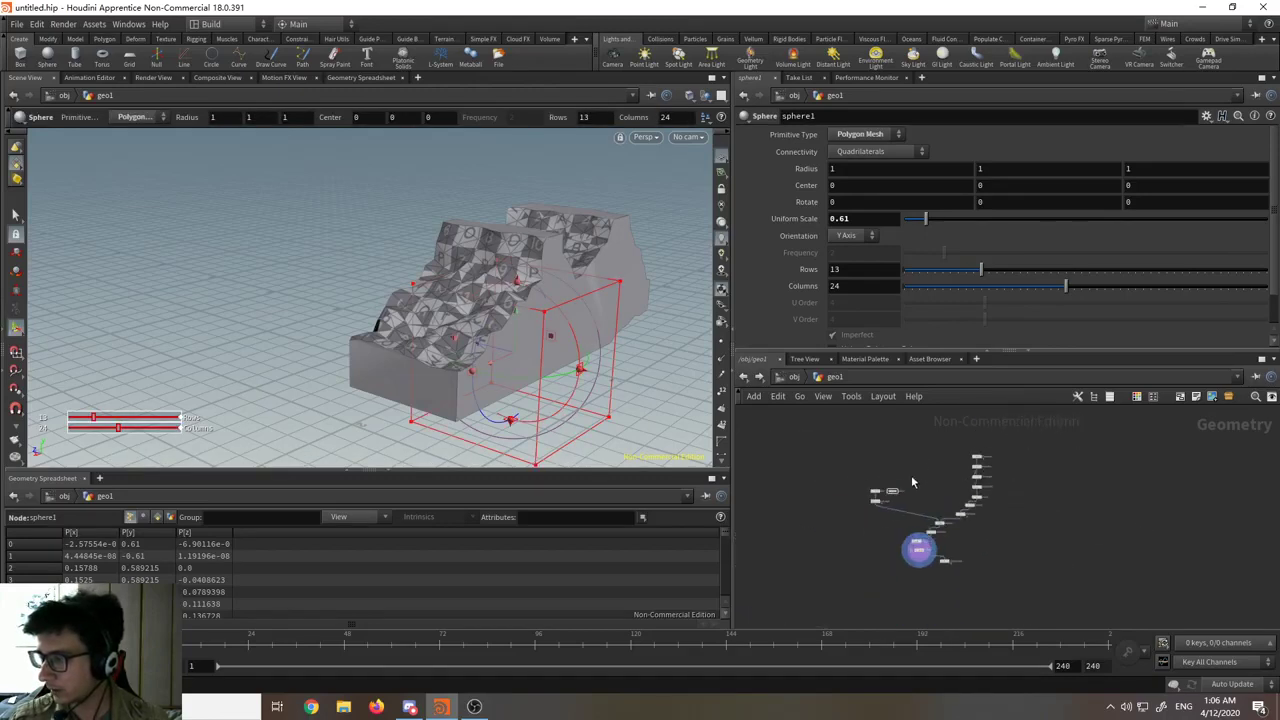
pyautogui.moveTo(855, 477); pyautogui.dragTo(921, 494)
pyautogui.moveTo(936, 494); pyautogui.dragTo(922, 500)
# - Review the curve branch and inspect the stroke settings of drawcurve1
pyautogui.scroll(5, 940, 492)
pyautogui.moveTo(968, 487); pyautogui.dragTo(934, 452, button='middle')
pyautogui.scroll(-5, 918, 506)
pyautogui.scroll(8, 941, 492)
pyautogui.scroll(-6, 975, 542)
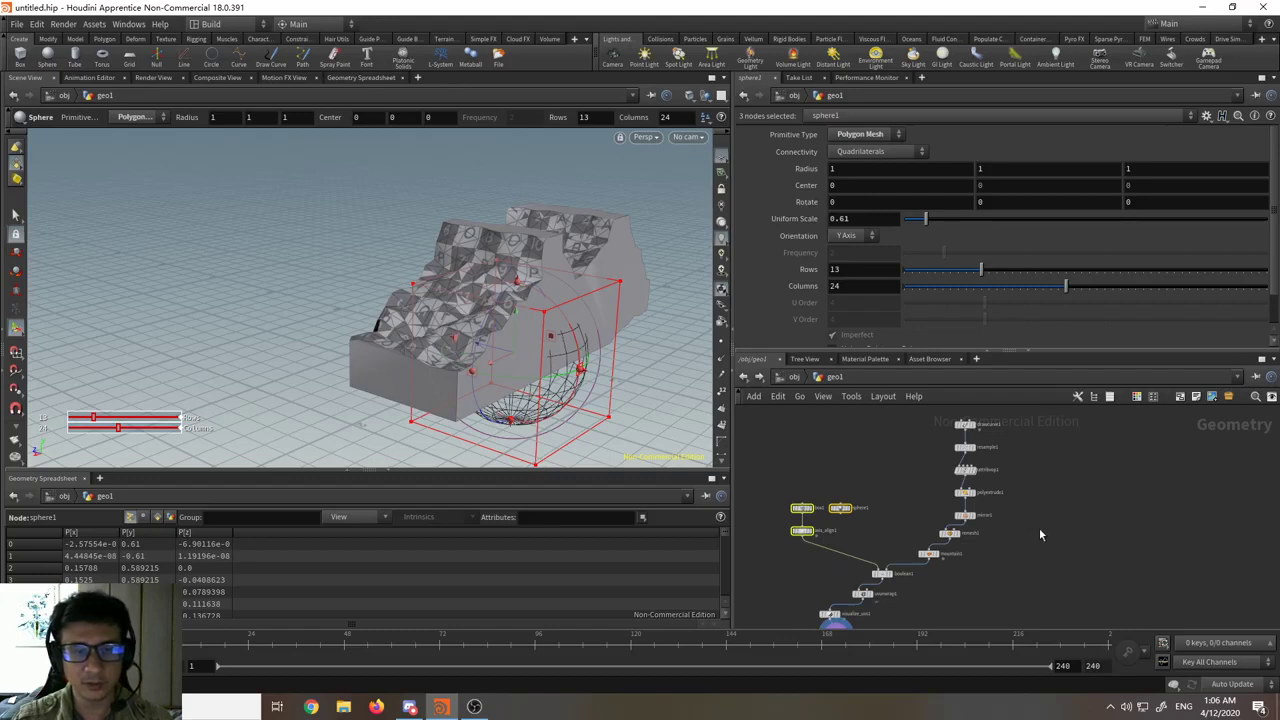
pyautogui.moveTo(886, 535)
pyautogui.mouseDown(button='middle')
pyautogui.moveTo(949, 473)
pyautogui.moveTo(899, 518)
pyautogui.mouseUp(button='middle')
pyautogui.scroll(3, 946, 470)
pyautogui.moveTo(946, 470); pyautogui.dragTo(944, 513, button='middle')
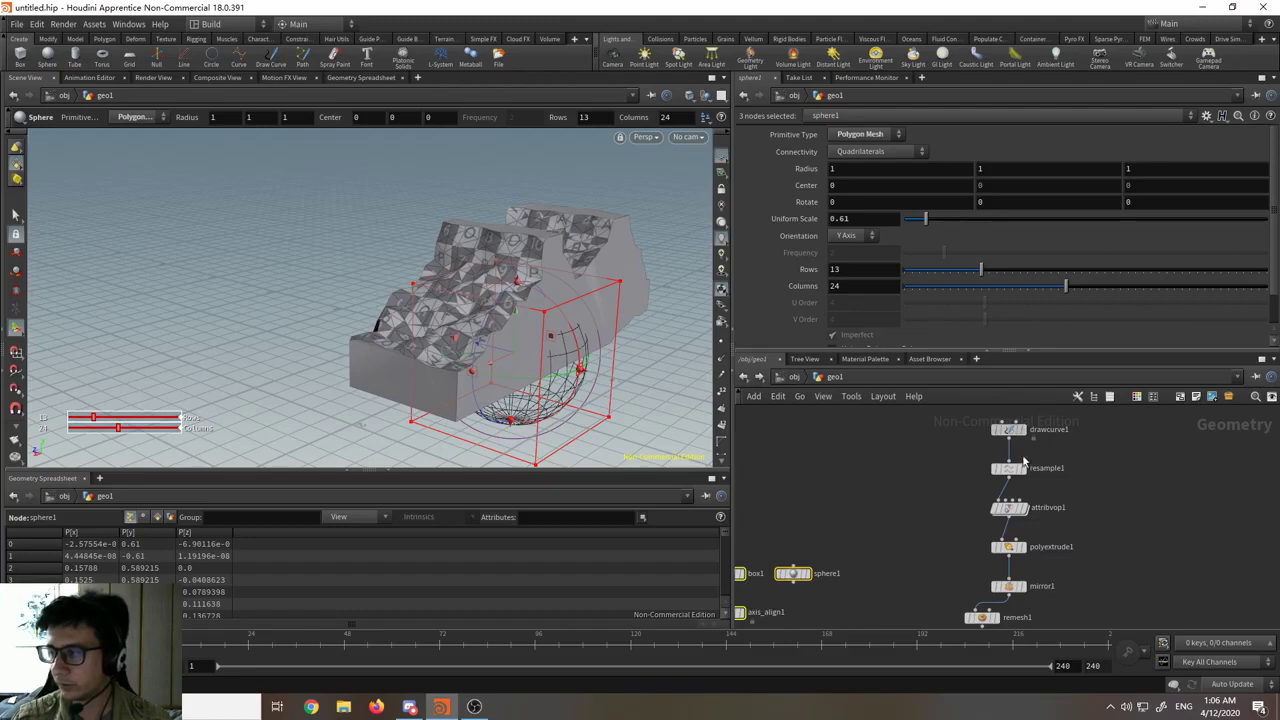
pyautogui.click(1010, 429)
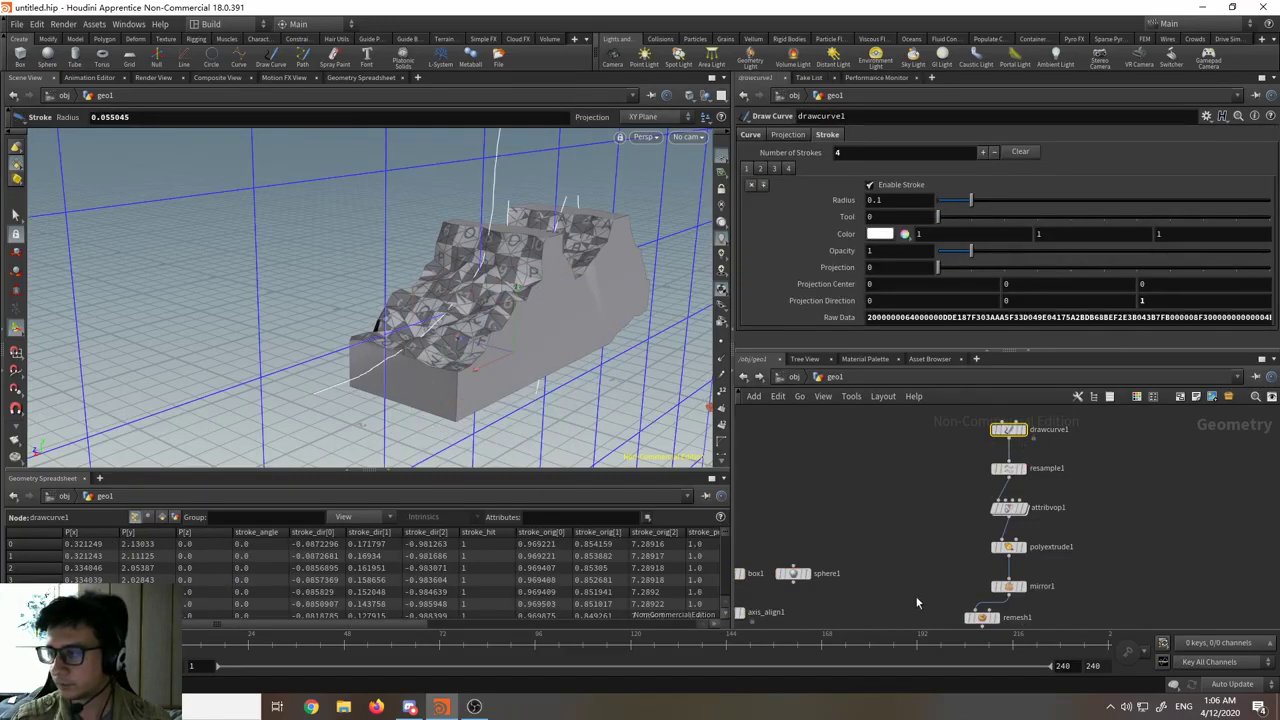
pyautogui.moveTo(917, 598); pyautogui.dragTo(944, 519, button='middle')
pyautogui.scroll(-3, 962, 472)
pyautogui.scroll(4, 1018, 489)
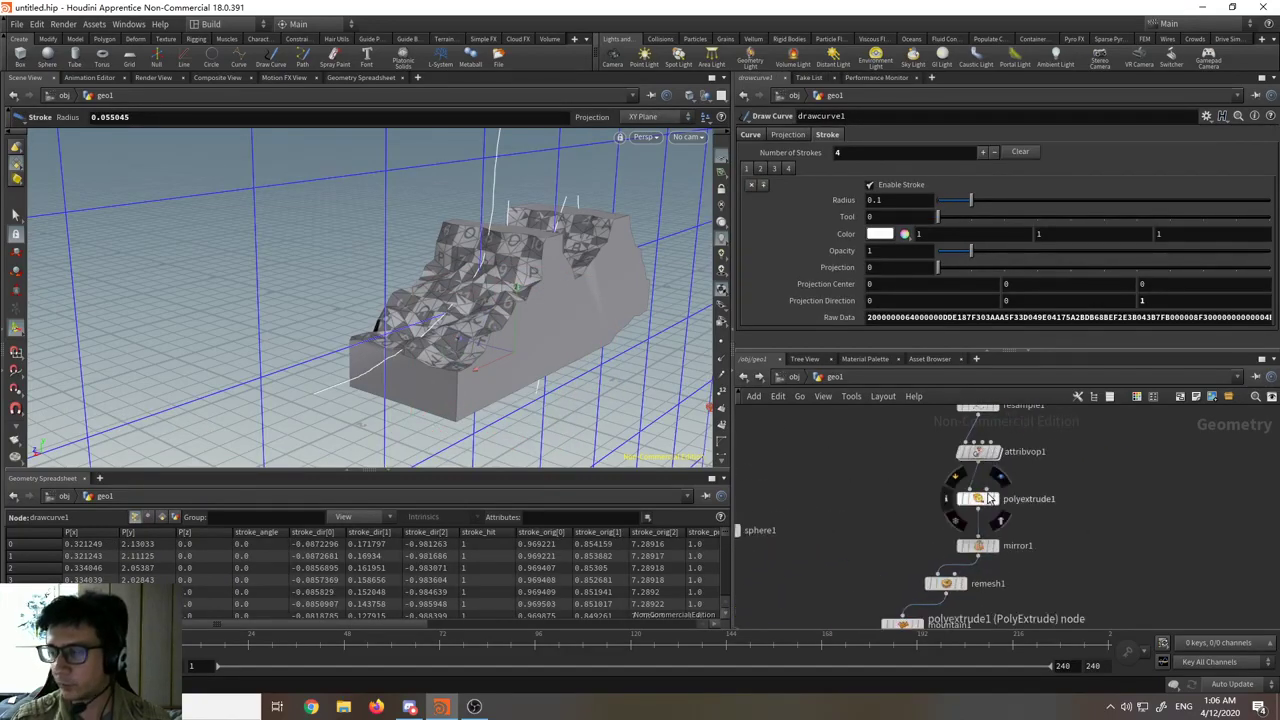
# - Inspect polyextrude1, mirror1 and remesh1 in turn, reviewing their settings and guide geometry
pyautogui.click(987, 499)
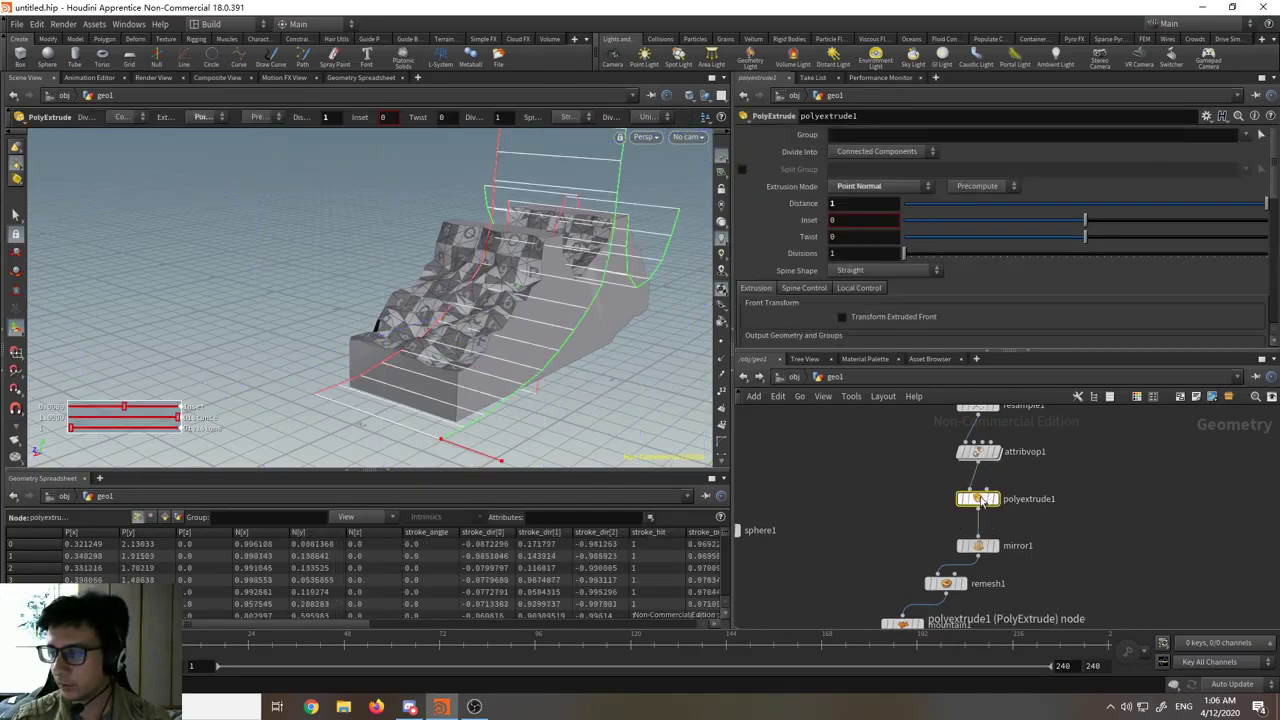
pyautogui.moveTo(1073, 486); pyautogui.dragTo(1049, 509, button='middle')
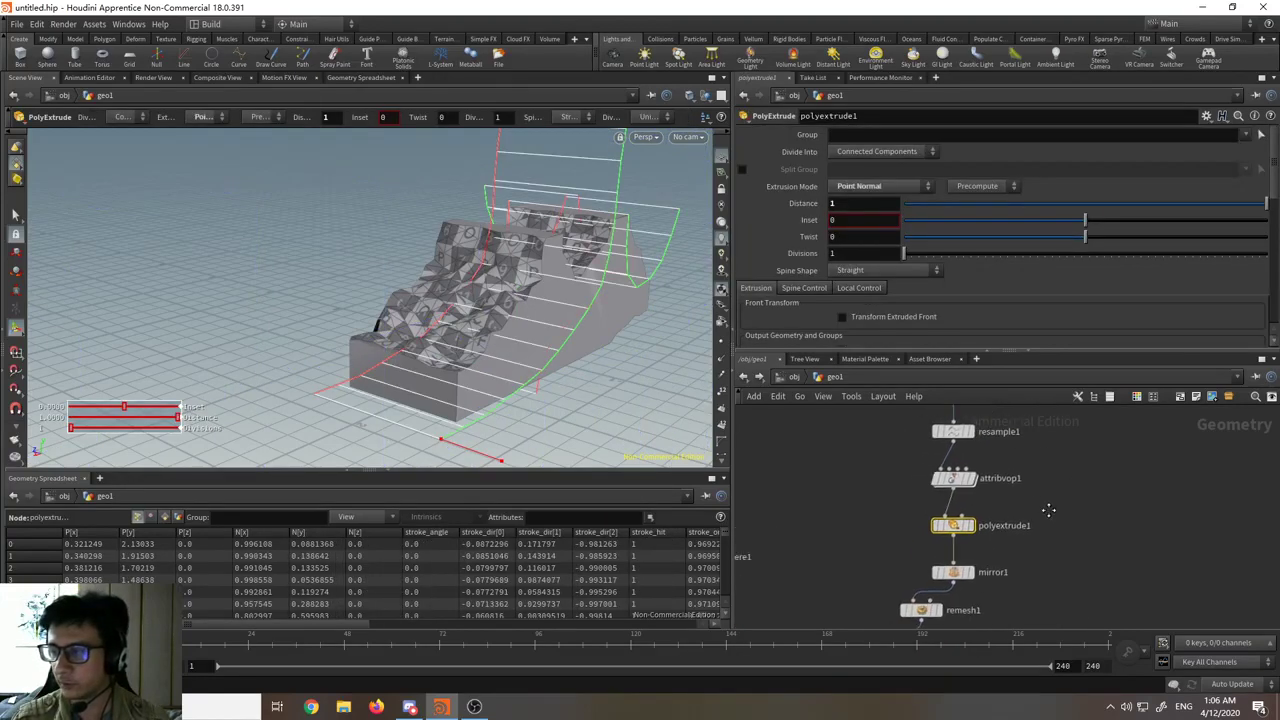
pyautogui.moveTo(1022, 485)
pyautogui.scroll(-5, 1022, 485)
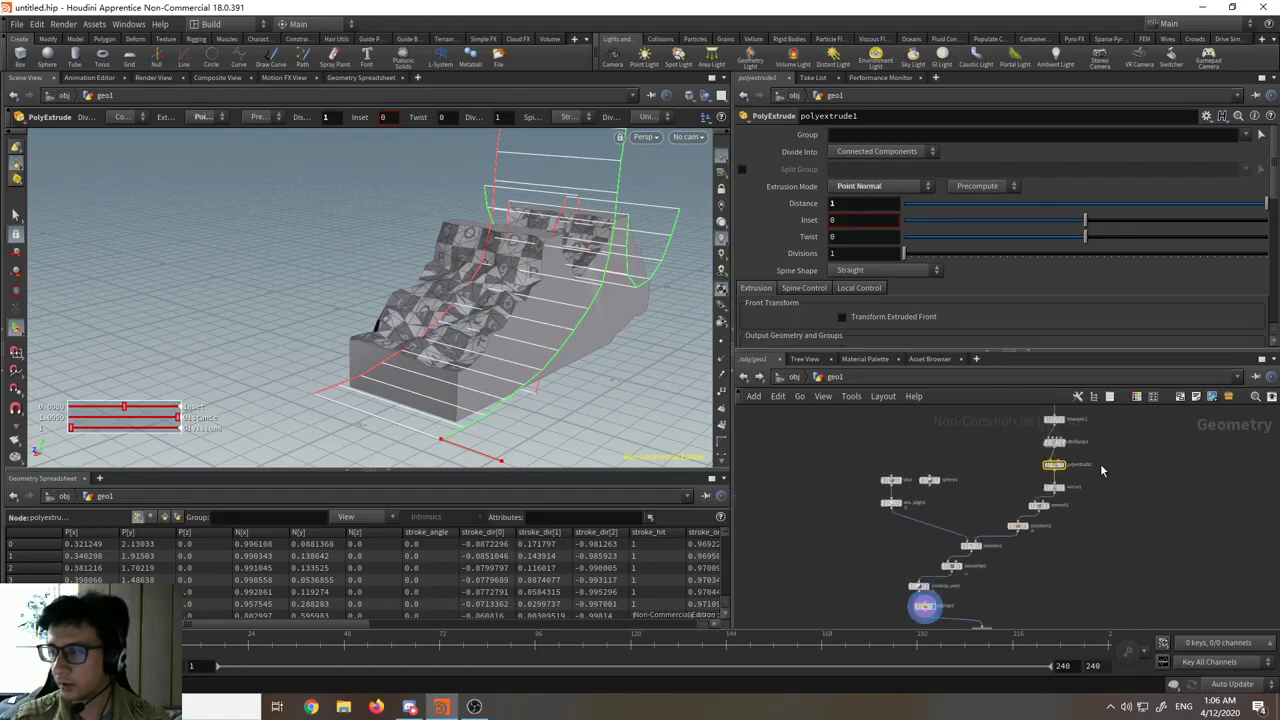
pyautogui.scroll(5, 1035, 497)
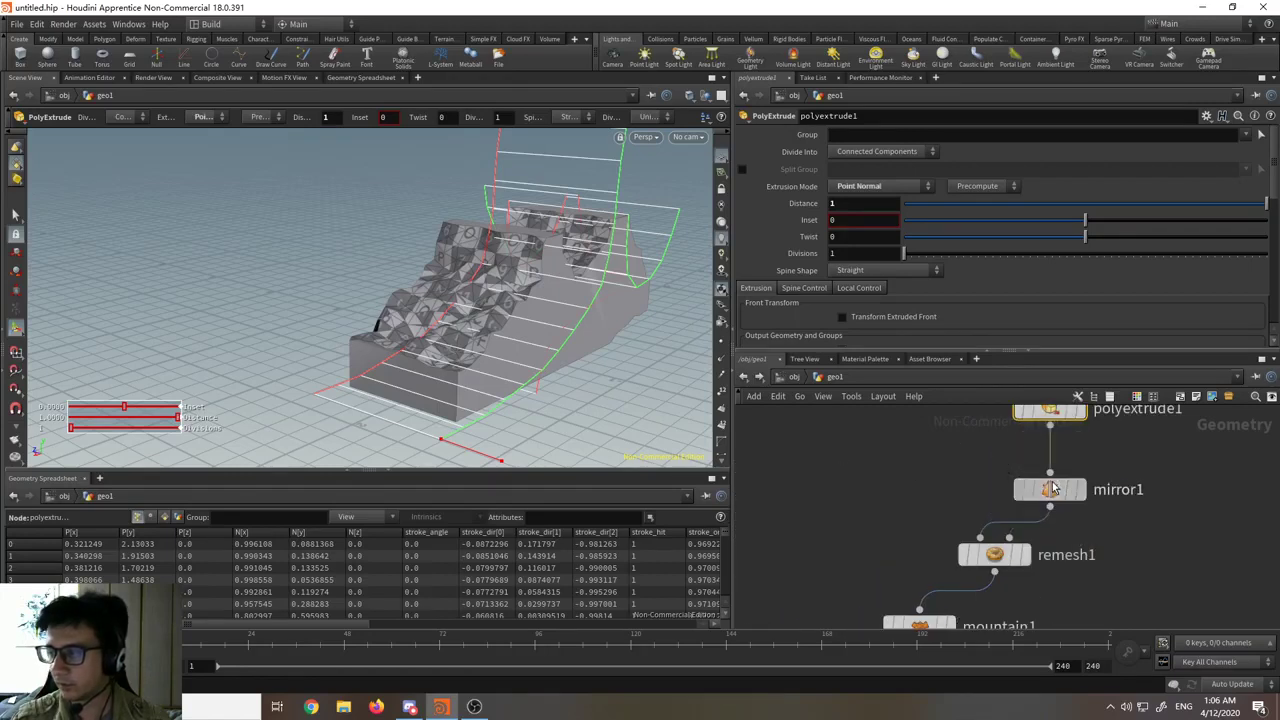
pyautogui.click(1050, 489)
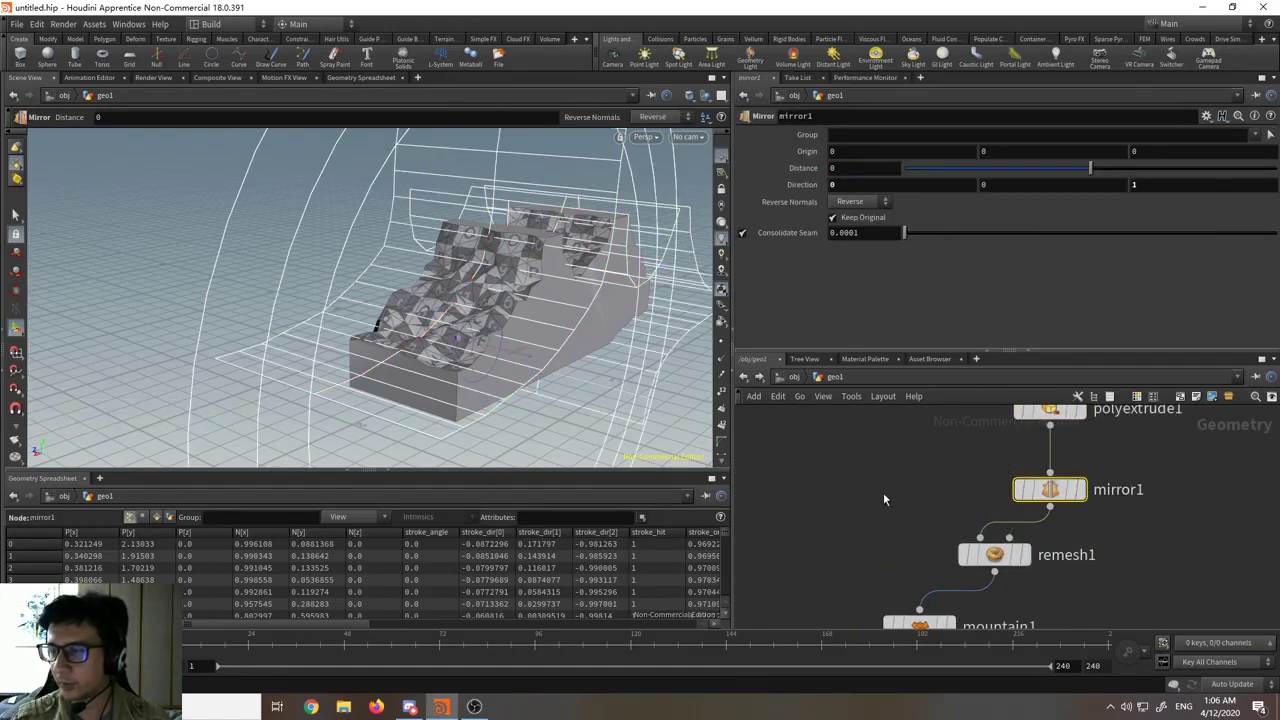
pyautogui.scroll(-5, 1017, 456)
pyautogui.scroll(5, 1017, 456)
pyautogui.click(1040, 489)
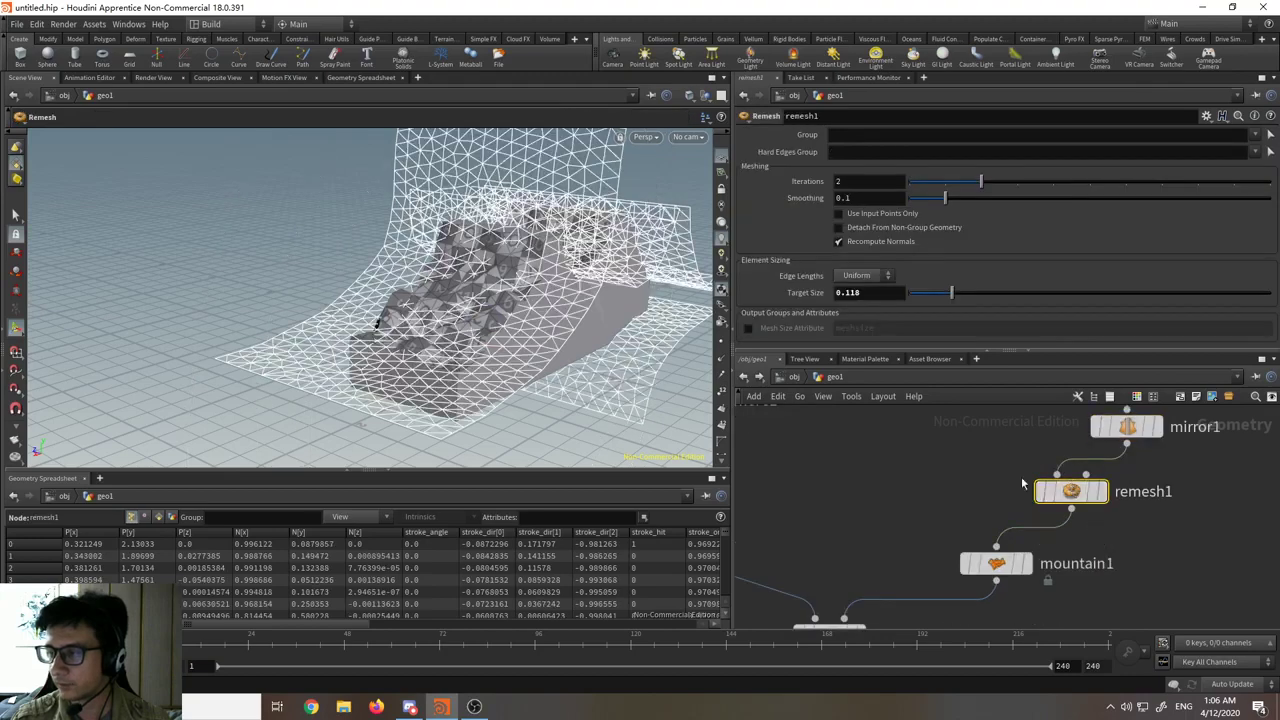
pyautogui.scroll(-5, 931, 516)
pyautogui.moveTo(923, 463); pyautogui.dragTo(960, 449, button='middle')
pyautogui.moveTo(1022, 560); pyautogui.dragTo(1051, 514, button='middle')
# - Display the explodedview1 result and view the broken block from the opposite side
pyautogui.scroll(5, 990, 470)
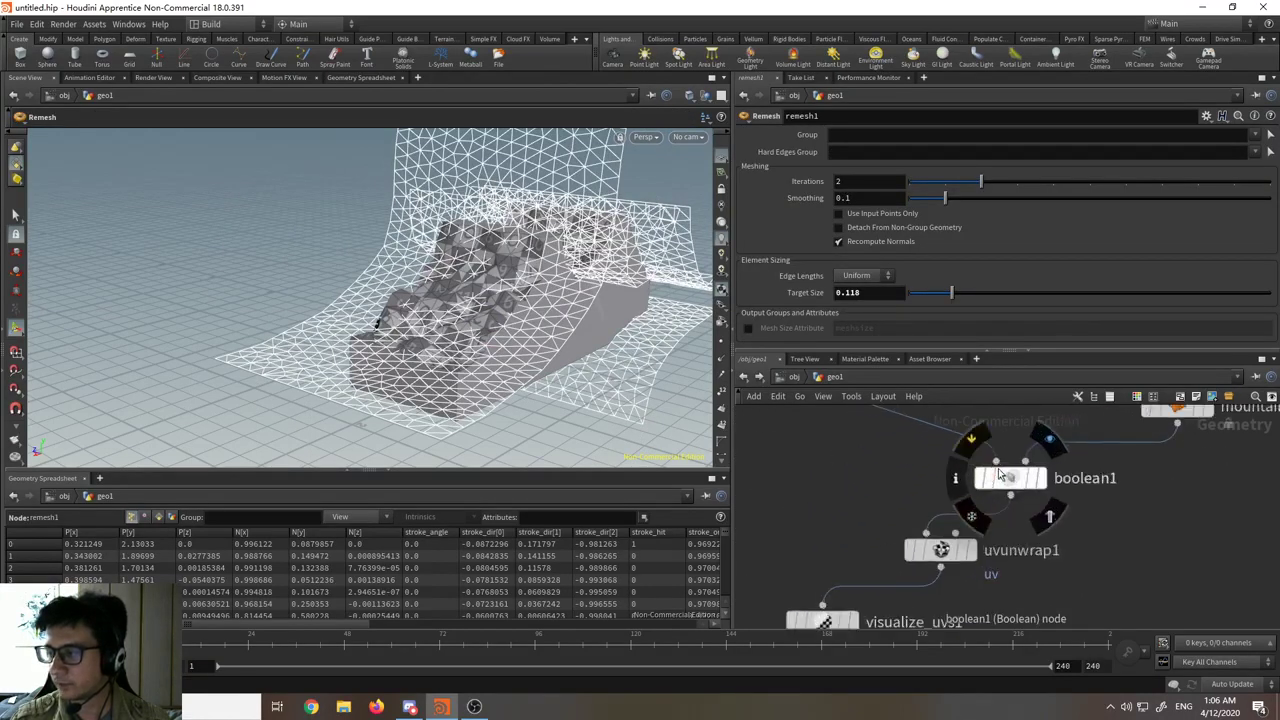
pyautogui.moveTo(897, 465)
pyautogui.mouseDown(button='middle')
pyautogui.moveTo(909, 545)
pyautogui.moveTo(889, 528)
pyautogui.moveTo(885, 460)
pyautogui.mouseUp(button='middle')
pyautogui.scroll(-5, 909, 550)
pyautogui.scroll(5, 964, 569)
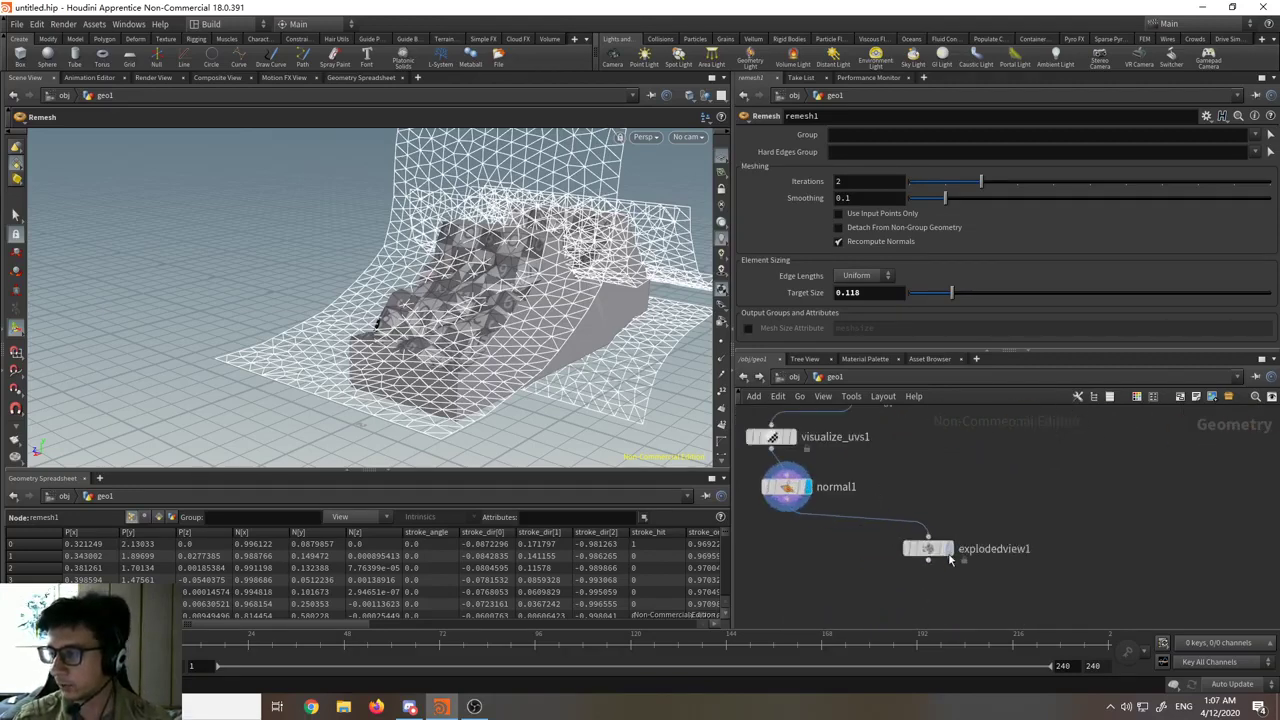
pyautogui.click(947, 550)
pyautogui.click(935, 552)
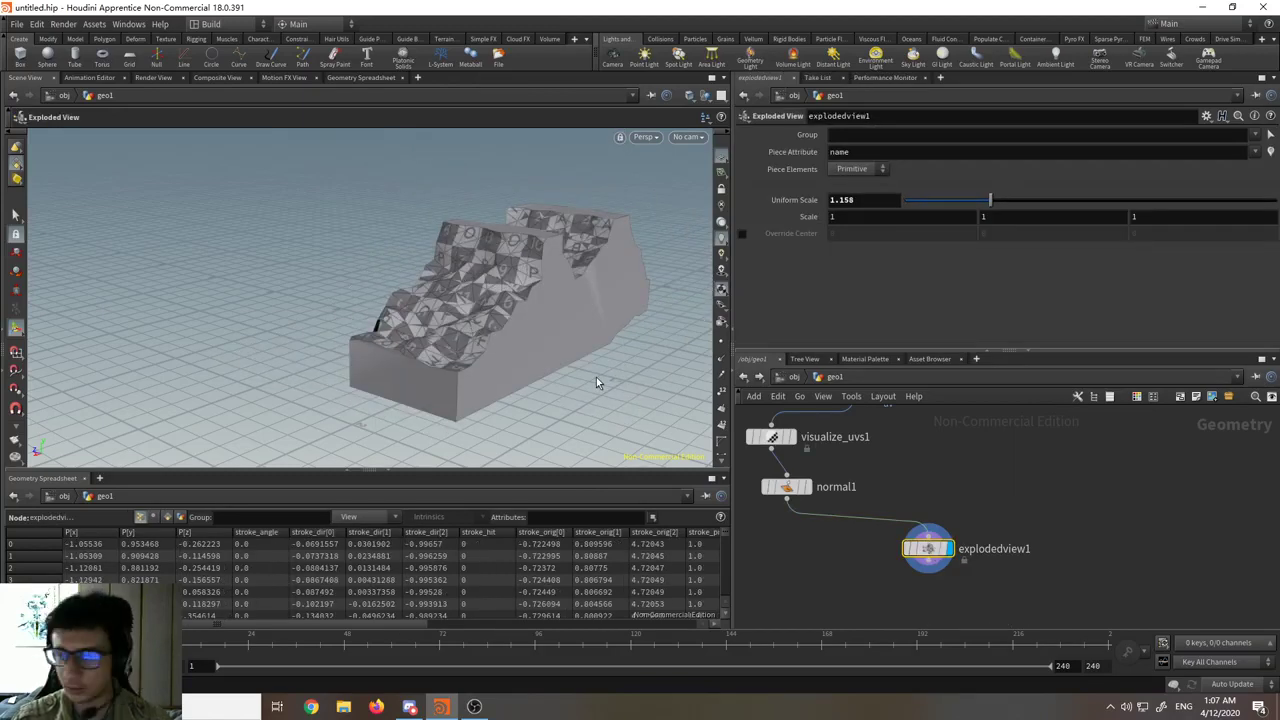
pyautogui.press('Escape')
pyautogui.moveTo(420, 277); pyautogui.dragTo(377, 331)
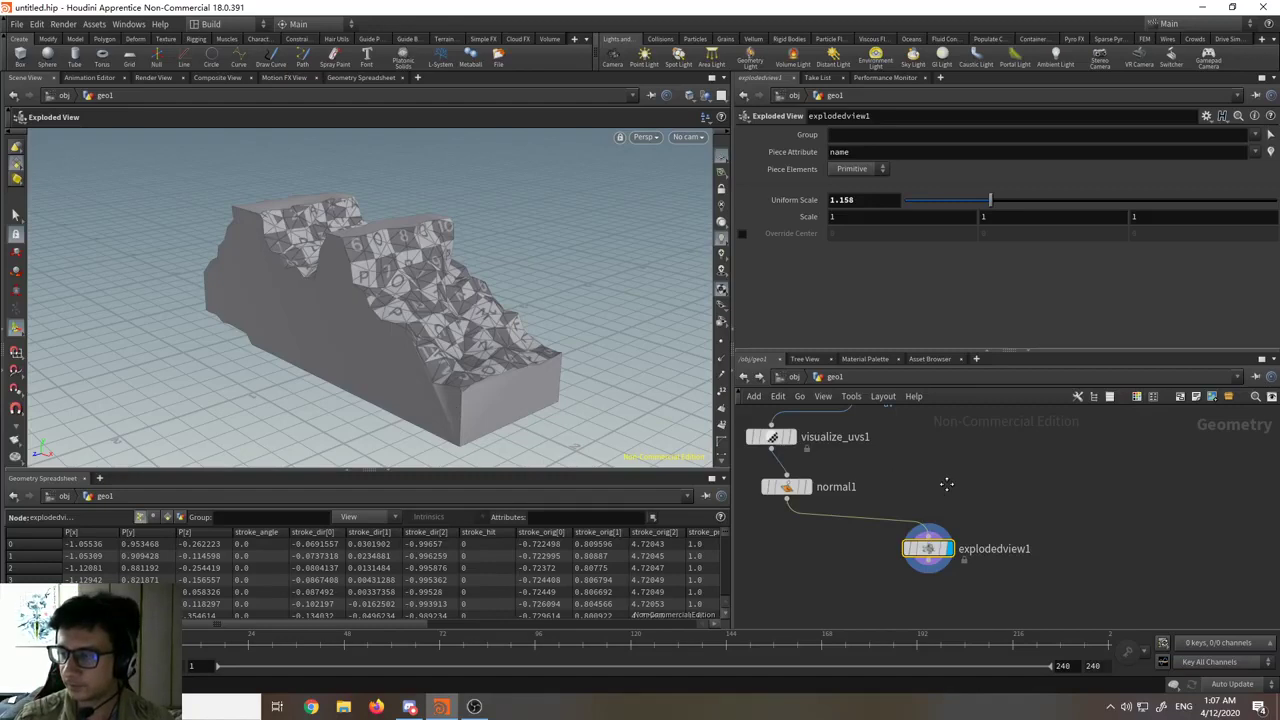
pyautogui.moveTo(923, 465); pyautogui.dragTo(946, 484, button='middle')
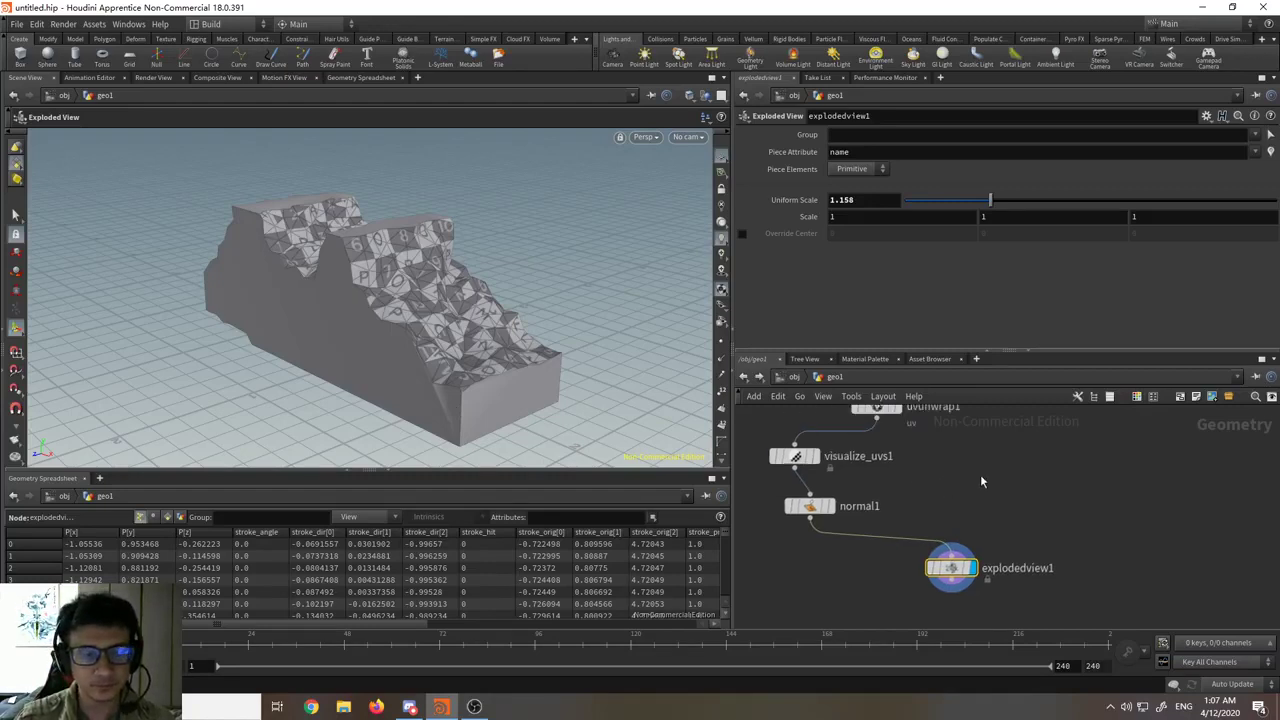
pyautogui.press('h')
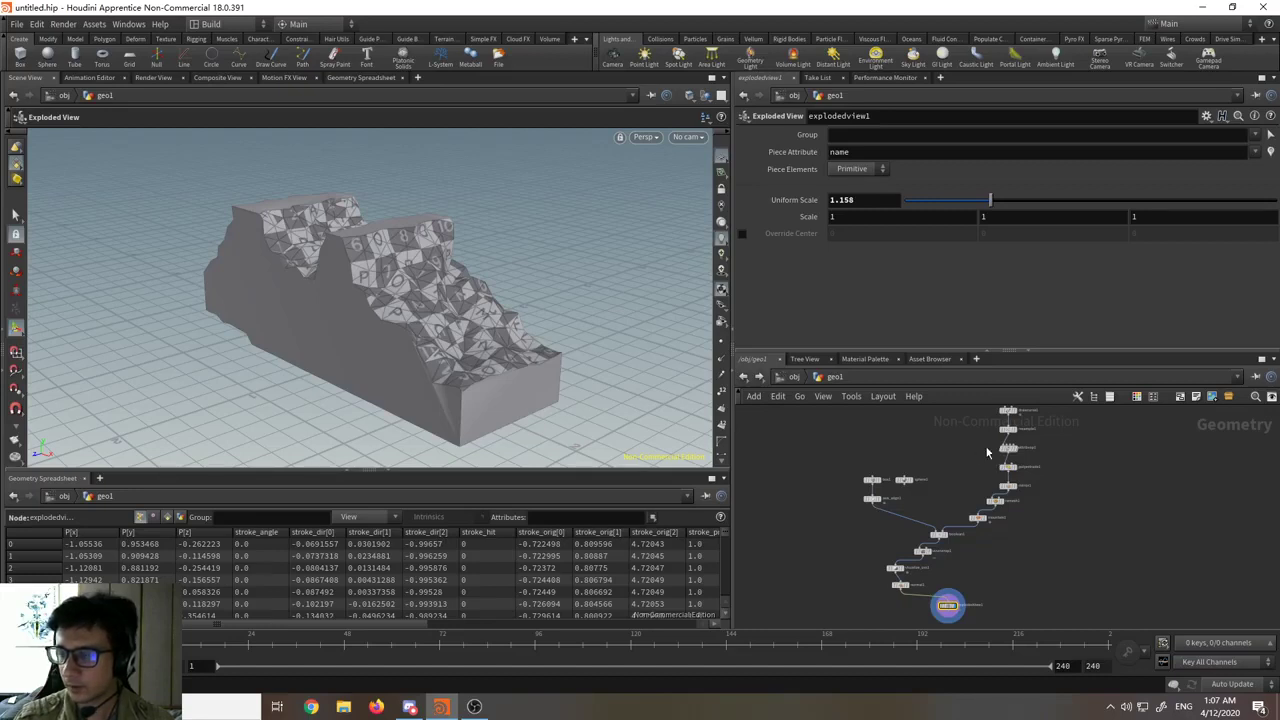
pyautogui.scroll(2, 986, 452)
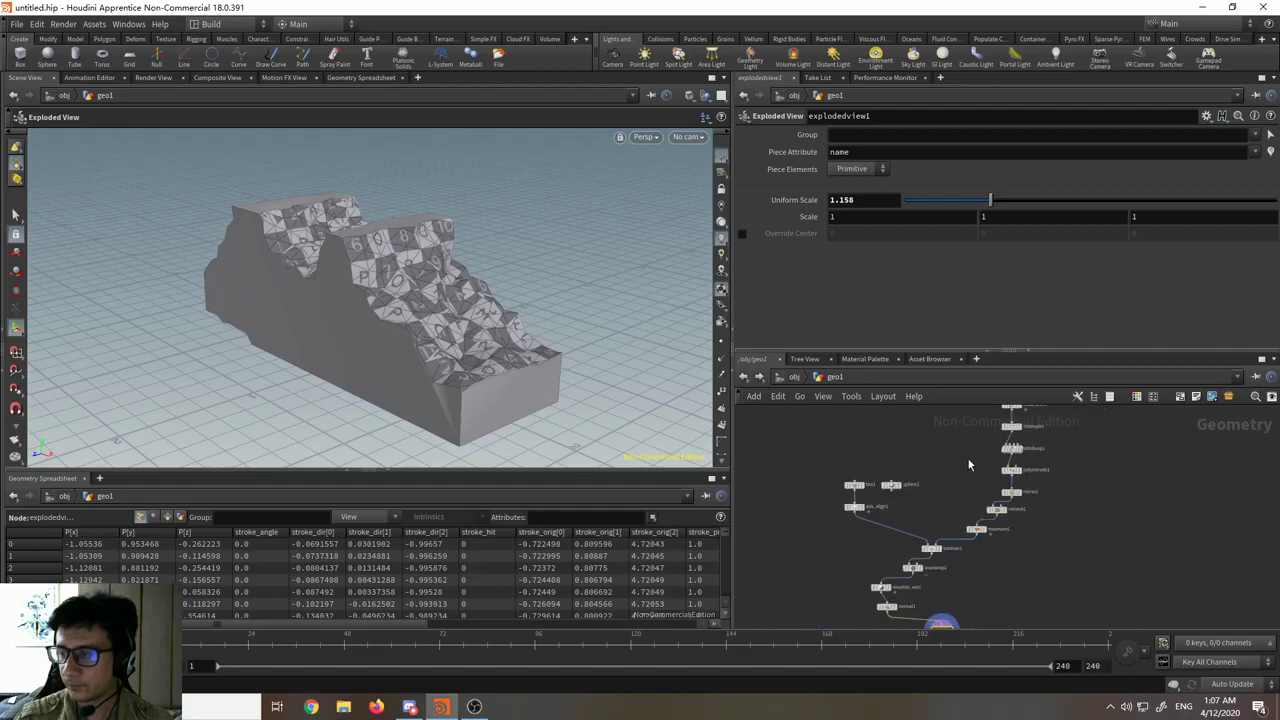
pyautogui.moveTo(967, 464)
pyautogui.mouseDown(button='middle')
pyautogui.moveTo(977, 446)
pyautogui.moveTo(976, 461)
pyautogui.mouseUp(button='middle')
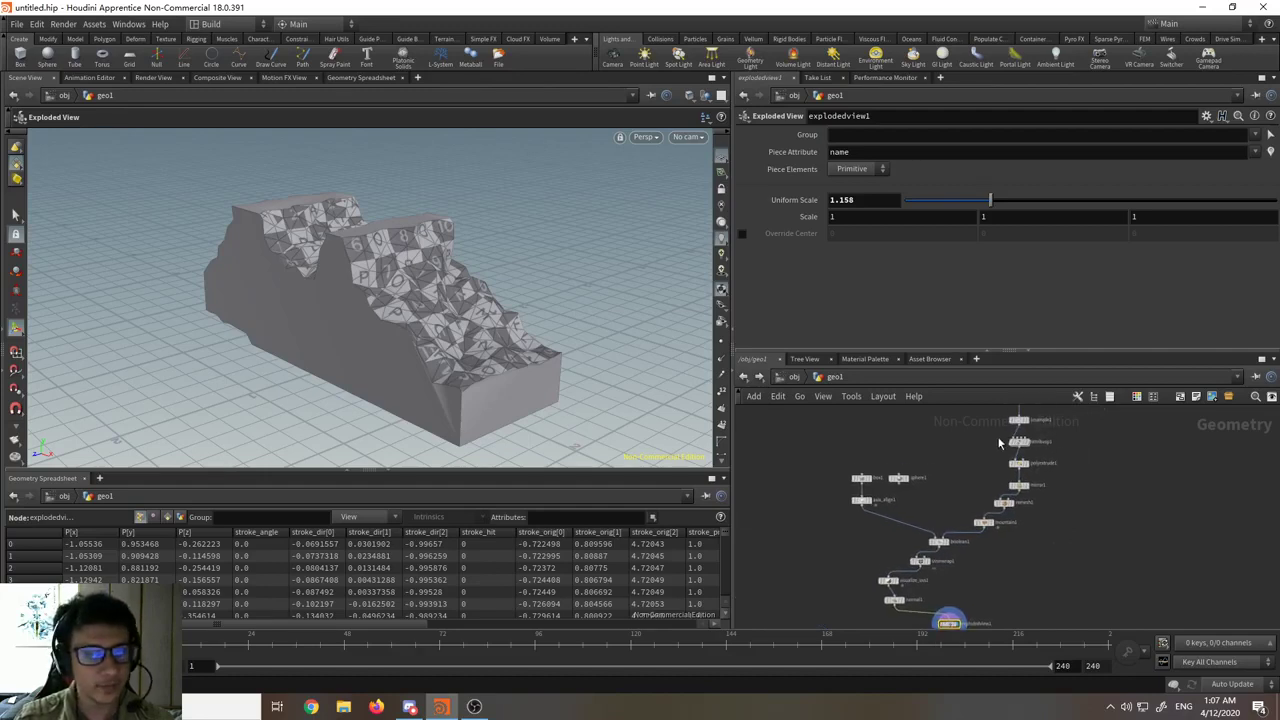